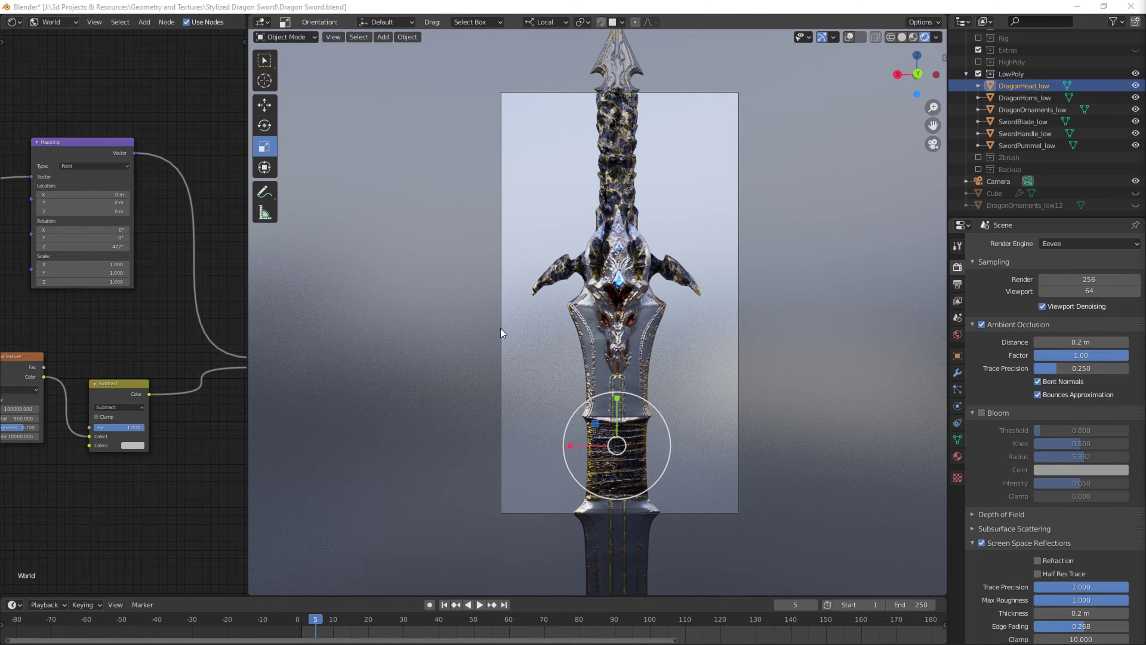
# Step: Examine the textured sword's dragon head, blade base and wrapped grip section up close in the rendered viewport
pyautogui.moveTo(595, 312); pyautogui.dragTo(684, 302, button='middle')
pyautogui.scroll(2, 602, 305)
pyautogui.scroll(2, 592, 315)
pyautogui.moveTo(590, 312); pyautogui.dragTo(654, 315, button='middle')
pyautogui.scroll(3, 628, 311)
pyautogui.keyDown('shift'); pyautogui.moveTo(670, 474); pyautogui.dragTo(656, 347, button='middle'); pyautogui.keyUp('shift')
pyautogui.moveTo(688, 418); pyautogui.dragTo(659, 418, button='middle')
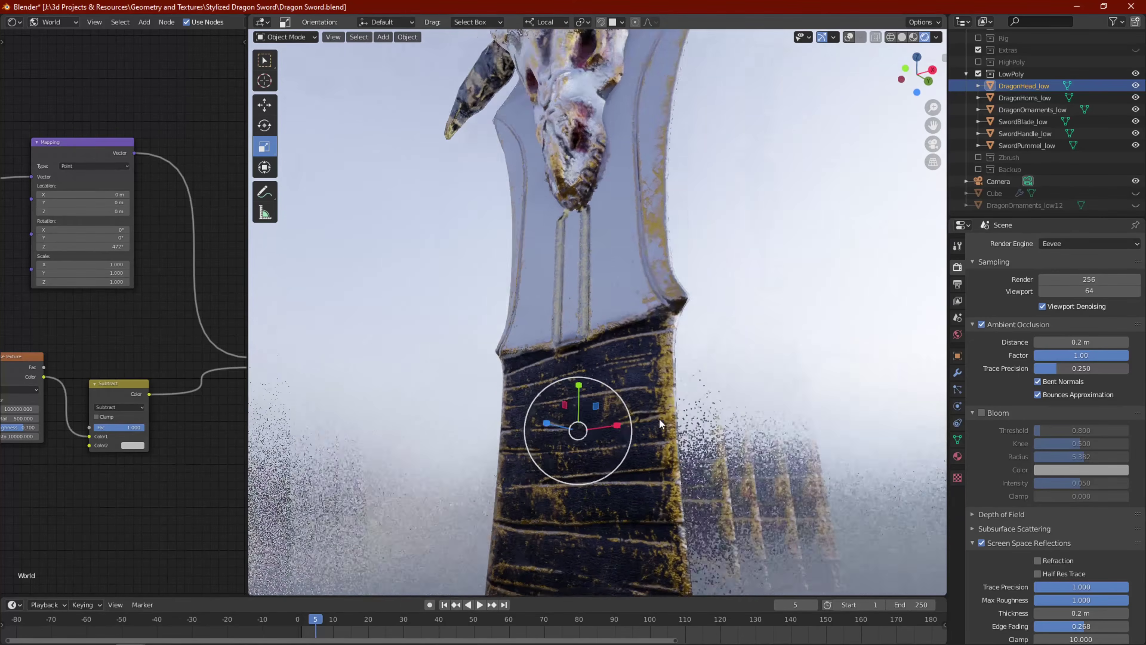
pyautogui.keyDown('shift'); pyautogui.moveTo(652, 465); pyautogui.dragTo(649, 369, button='middle'); pyautogui.keyUp('shift')
pyautogui.moveTo(618, 472)
pyautogui.keyDown('shift'); pyautogui.mouseDown(button='middle')
pyautogui.moveTo(626, 318)
pyautogui.moveTo(674, 331)
pyautogui.moveTo(657, 351)
pyautogui.moveTo(629, 291)
pyautogui.moveTo(738, 294)
pyautogui.moveTo(684, 366)
pyautogui.moveTo(670, 318)
pyautogui.moveTo(553, 276)
pyautogui.moveTo(603, 482)
pyautogui.mouseUp(button='middle'); pyautogui.keyUp('shift')
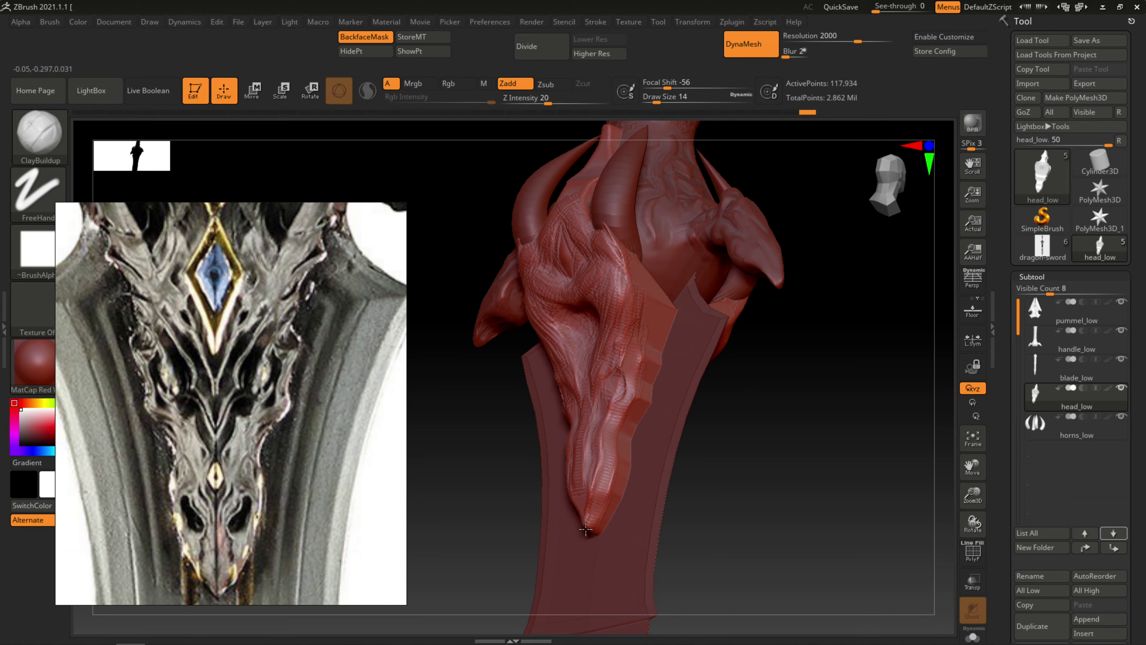
# Step: Switch to ZBrush and build up ridges along the dragon head's snout with the ClayBuildup brush
pyautogui.moveTo(593, 505)
pyautogui.mouseDown()
pyautogui.moveTo(595, 478)
pyautogui.moveTo(598, 493)
pyautogui.moveTo(612, 480)
pyautogui.moveTo(605, 424)
pyautogui.moveTo(636, 370)
pyautogui.moveTo(630, 405)
pyautogui.mouseUp()
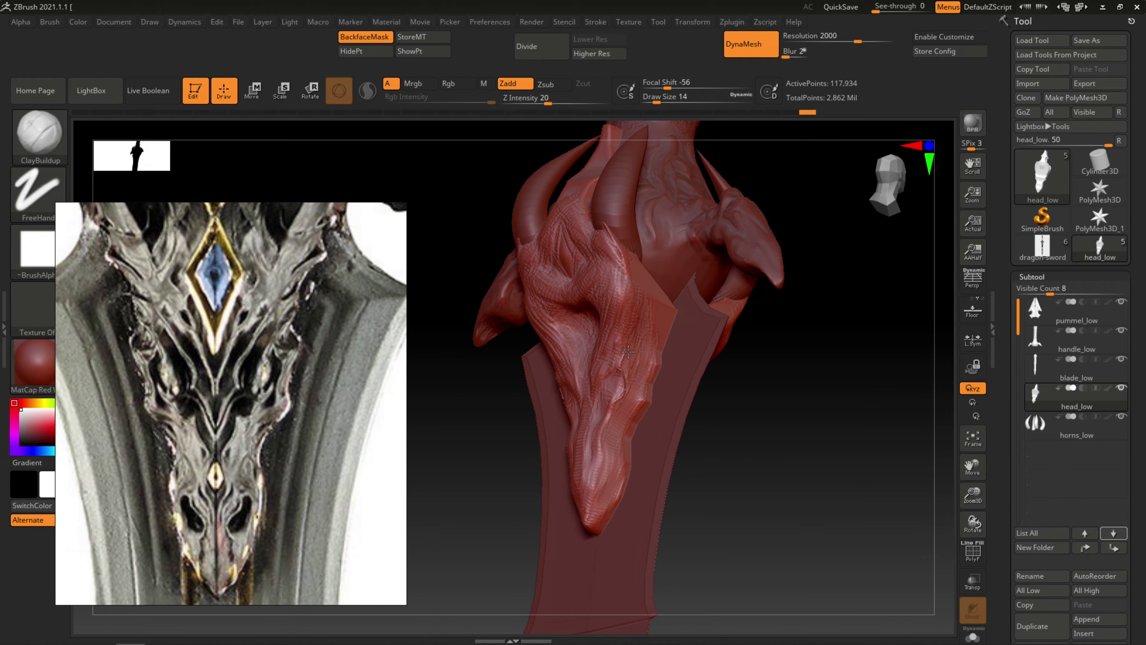
pyautogui.moveTo(648, 262)
pyautogui.mouseDown()
pyautogui.moveTo(627, 285)
pyautogui.moveTo(615, 350)
pyautogui.mouseUp()
pyautogui.moveTo(734, 384)
pyautogui.mouseDown()
pyautogui.moveTo(775, 392)
pyautogui.moveTo(725, 396)
pyautogui.mouseUp()
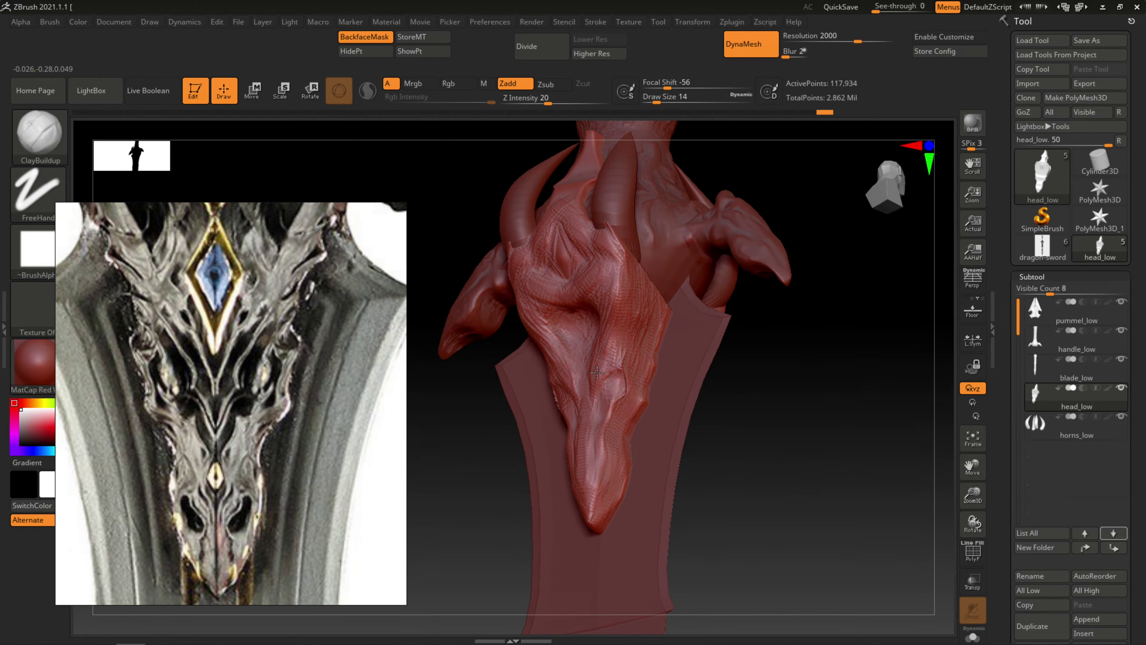
pyautogui.moveTo(722, 357); pyautogui.dragTo(760, 364)
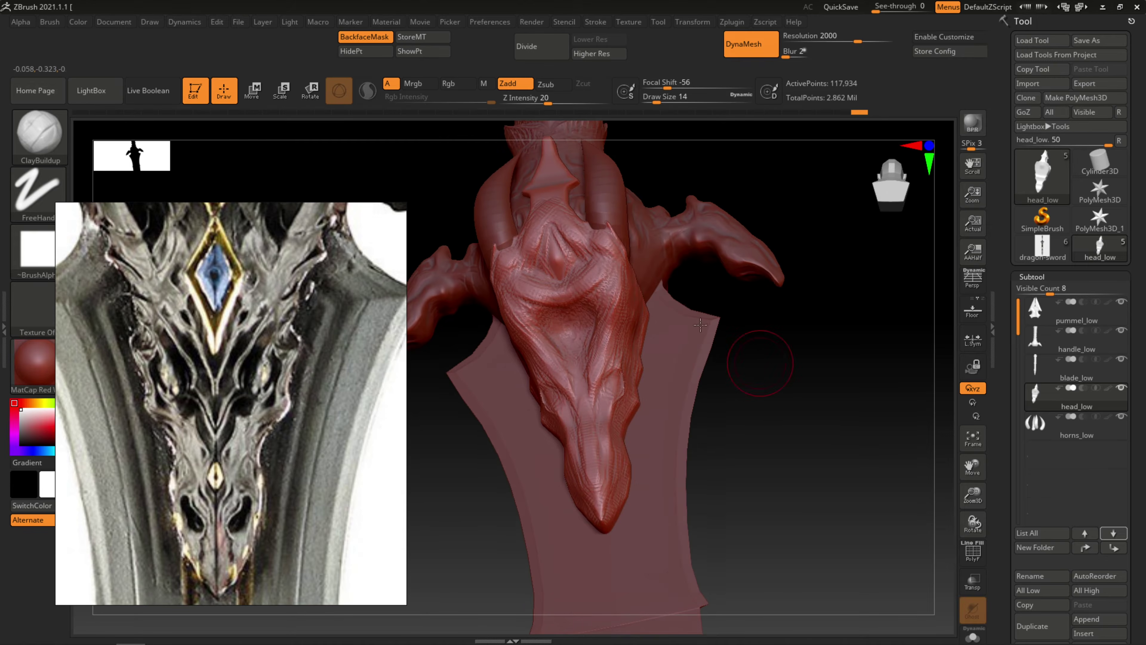
pyautogui.moveTo(570, 319)
pyautogui.mouseDown()
pyautogui.moveTo(587, 312)
pyautogui.moveTo(542, 316)
pyautogui.moveTo(600, 334)
pyautogui.moveTo(592, 309)
pyautogui.moveTo(583, 322)
pyautogui.moveTo(596, 323)
pyautogui.mouseUp()
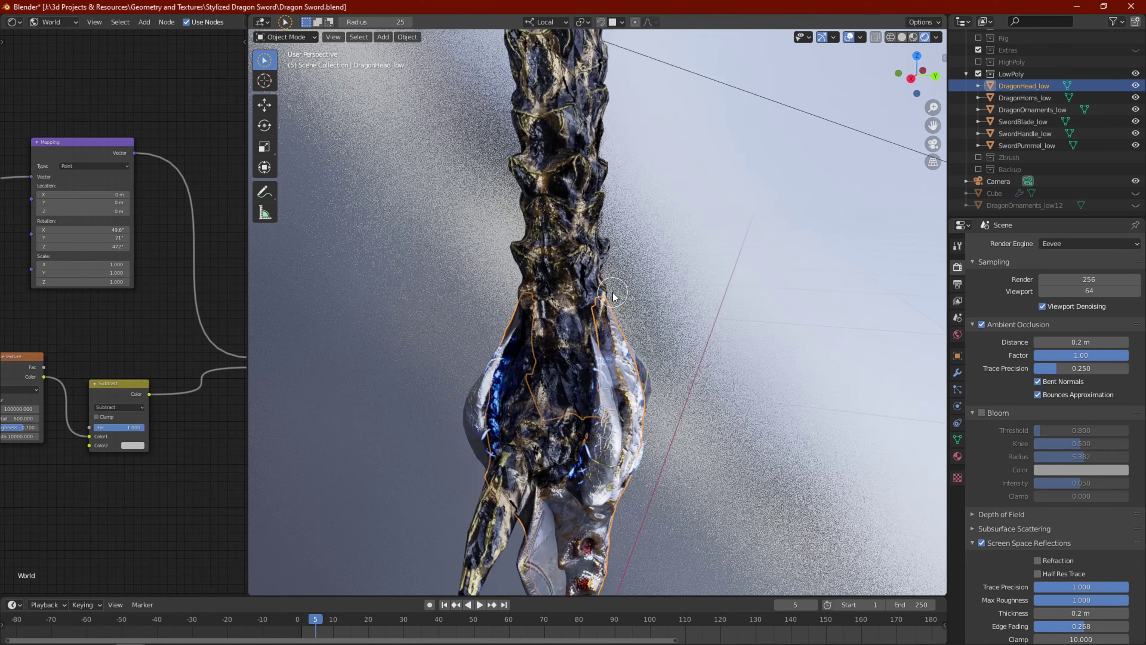
# Step: Switch to Blender and examine the textured sword's pommel, handle and dragon-head guard from several angles
pyautogui.moveTo(609, 287); pyautogui.dragTo(572, 339, button='middle')
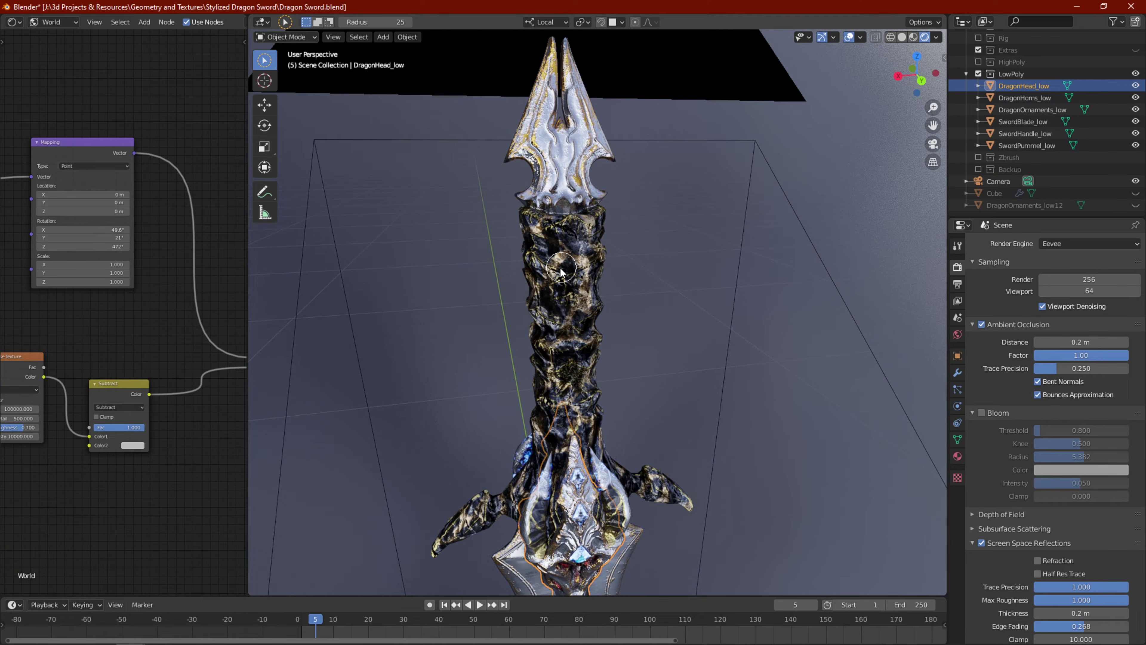
pyautogui.moveTo(580, 302); pyautogui.dragTo(607, 366, button='middle')
pyautogui.scroll(3, 624, 279)
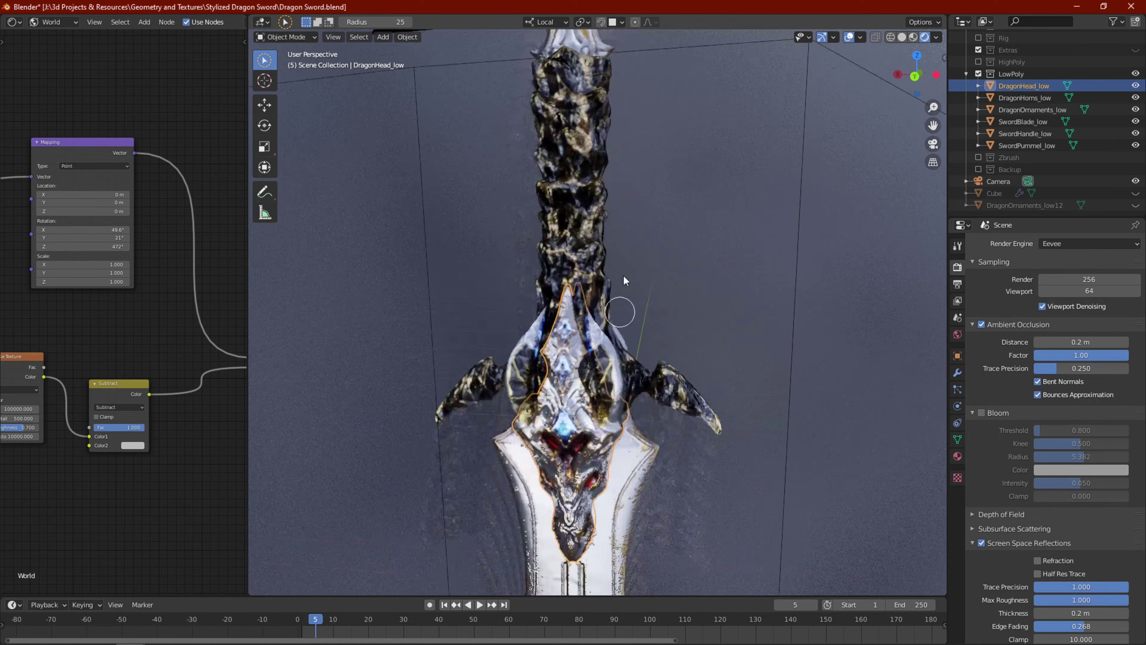
pyautogui.moveTo(624, 280); pyautogui.dragTo(593, 300, button='middle')
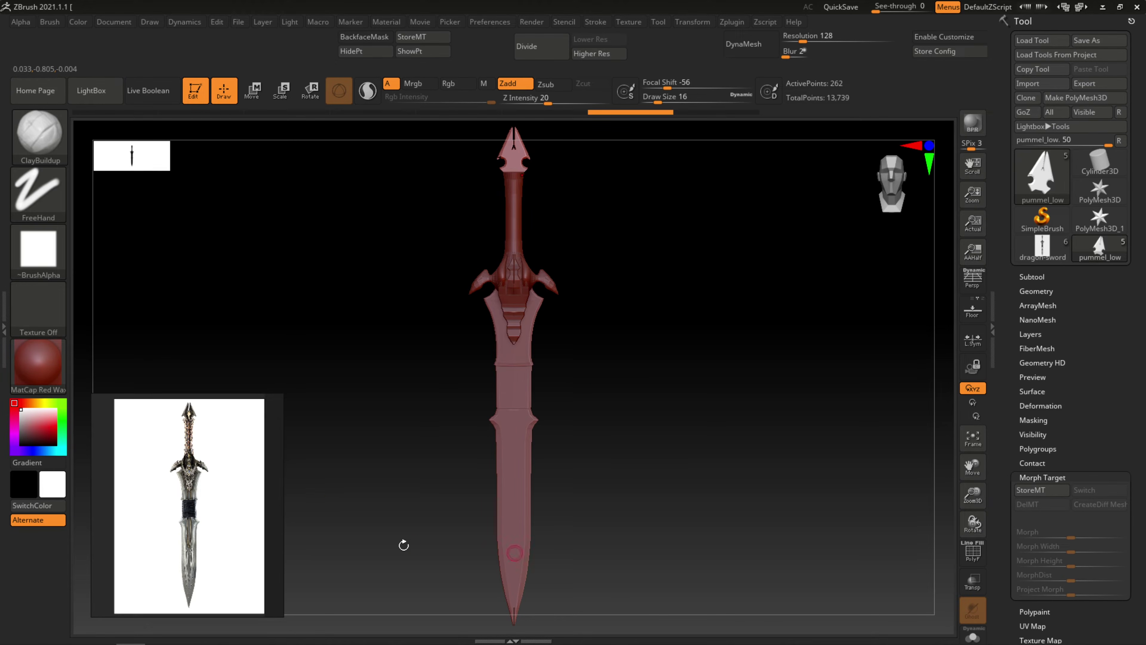
# Step: Switch to ZBrush, shift the floating reference image slightly and set its mode to Transparent To Mouse
pyautogui.moveTo(174, 470); pyautogui.dragTo(180, 467)
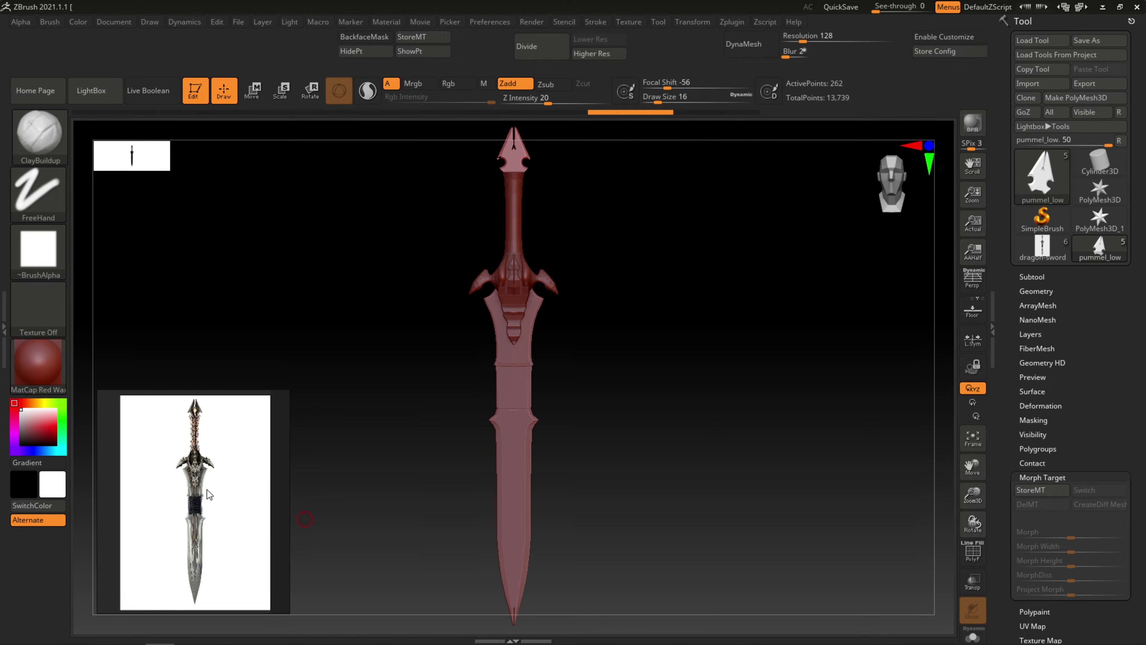
pyautogui.rightClick(198, 475)
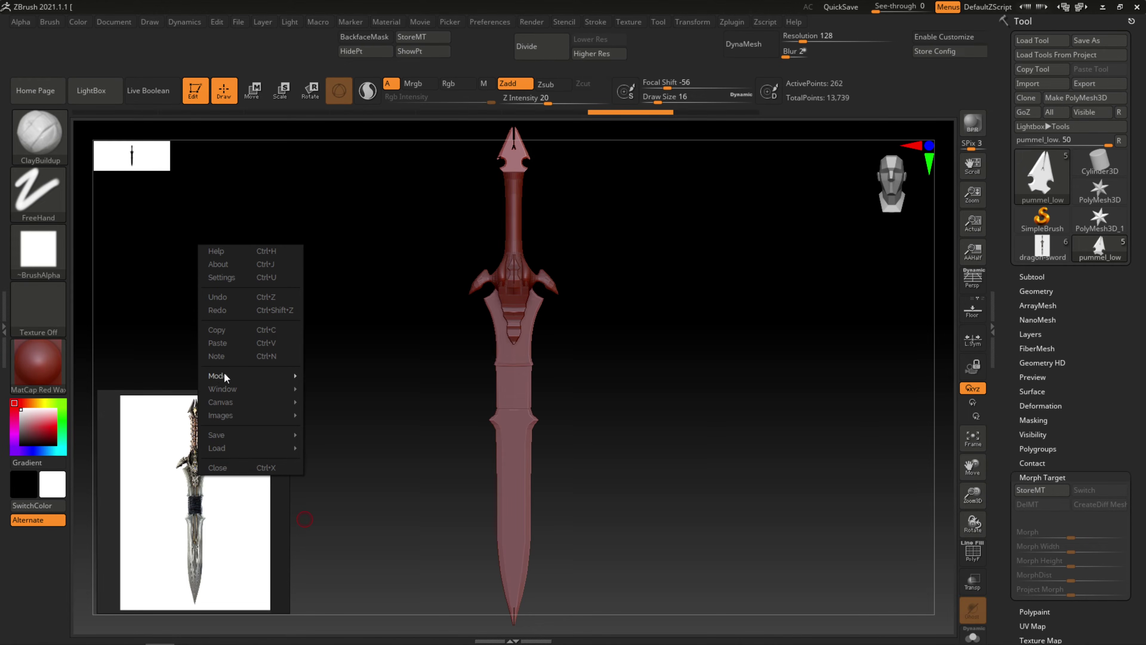
pyautogui.moveTo(224, 376)
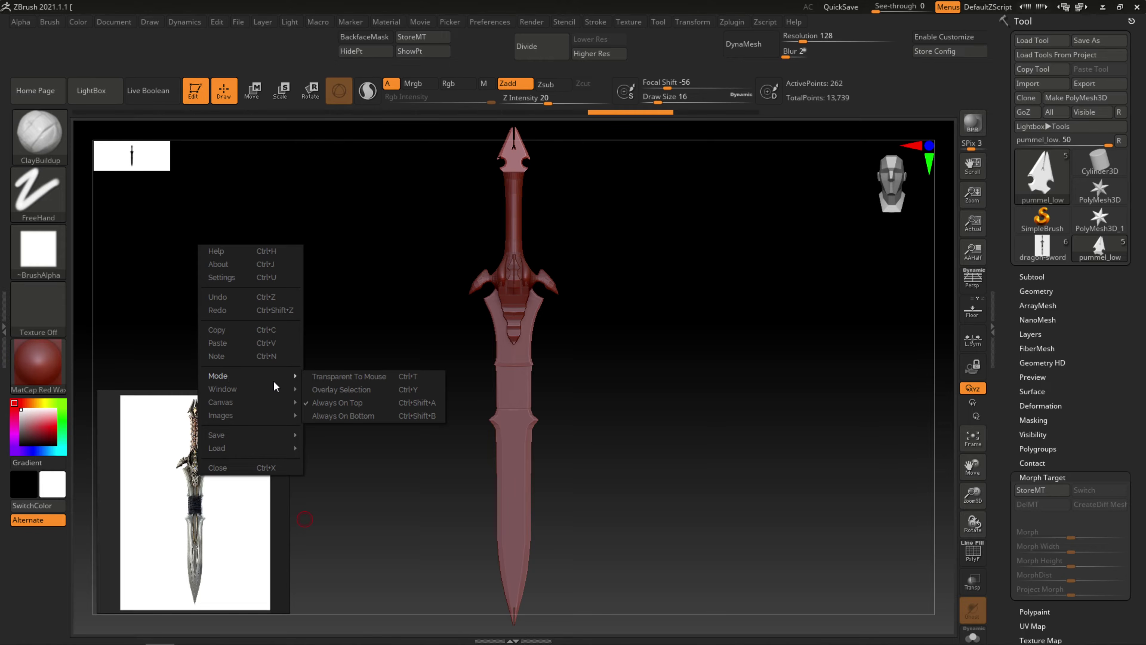
pyautogui.click(338, 379)
# Step: Orbit the sword model from over the reference image and snap it back to a front view
pyautogui.moveTo(232, 452); pyautogui.dragTo(169, 510)
pyautogui.moveTo(196, 471); pyautogui.dragTo(216, 494)
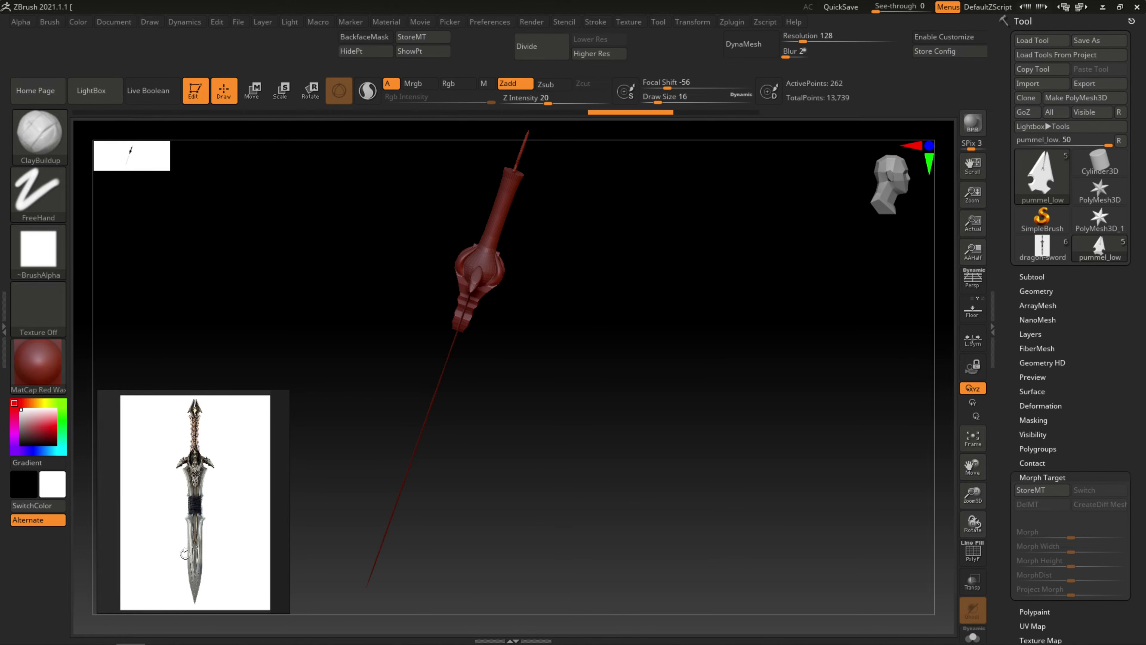
pyautogui.moveTo(407, 421); pyautogui.dragTo(468, 223)
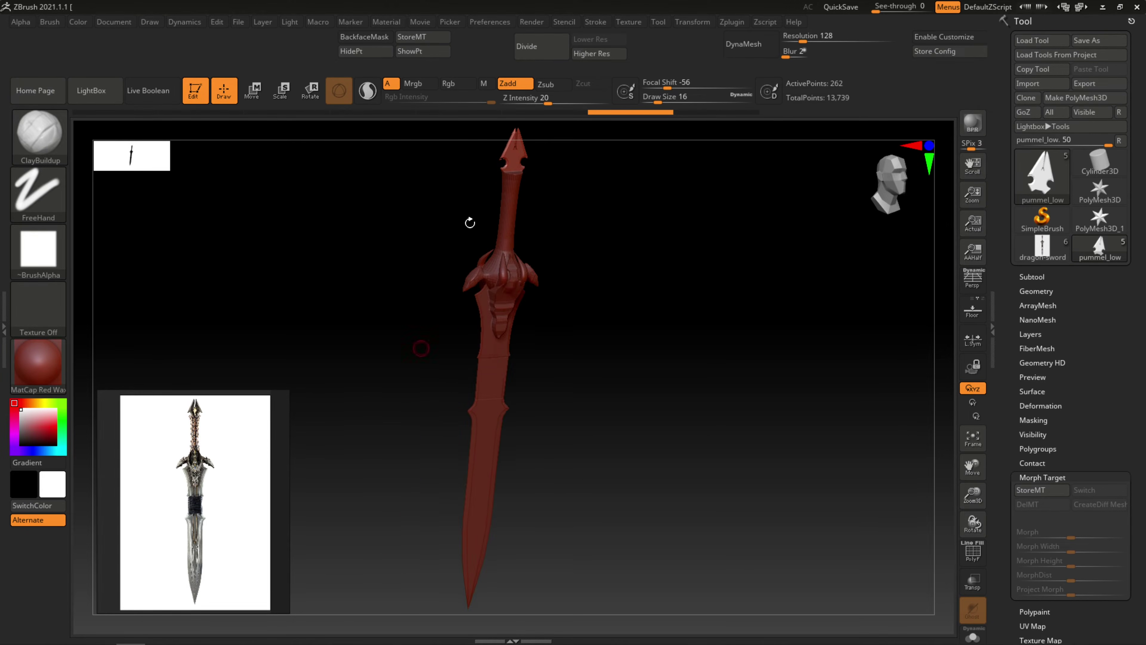
pyautogui.keyDown('shift'); pyautogui.moveTo(369, 211); pyautogui.dragTo(340, 187); pyautogui.keyUp('shift')
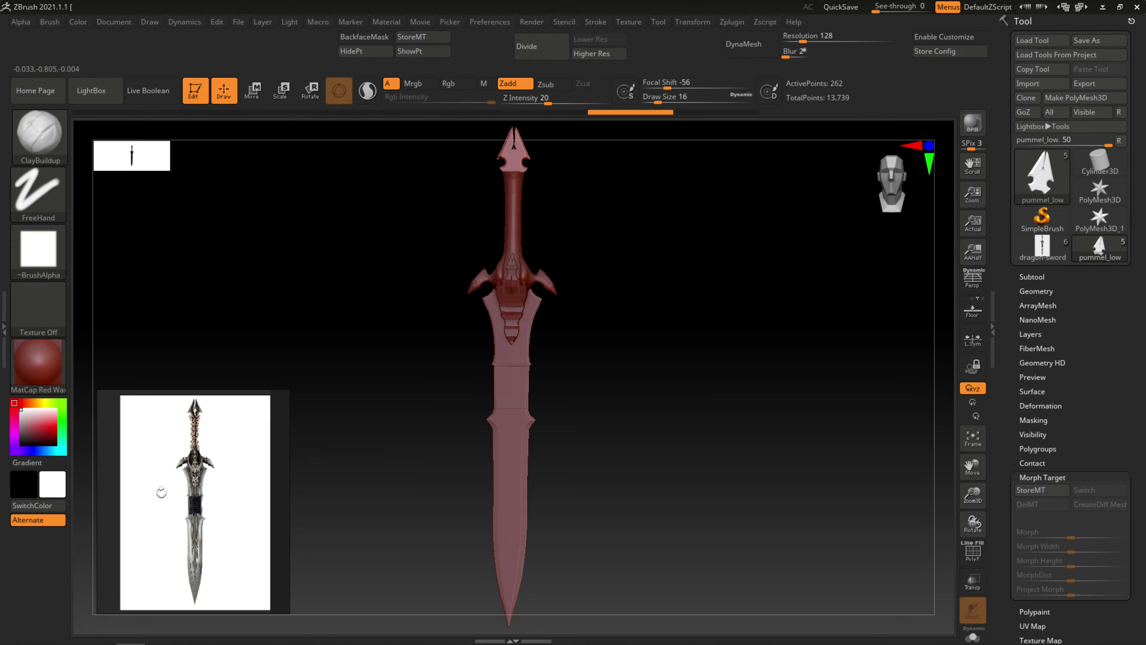
pyautogui.moveTo(161, 491); pyautogui.dragTo(433, 415)
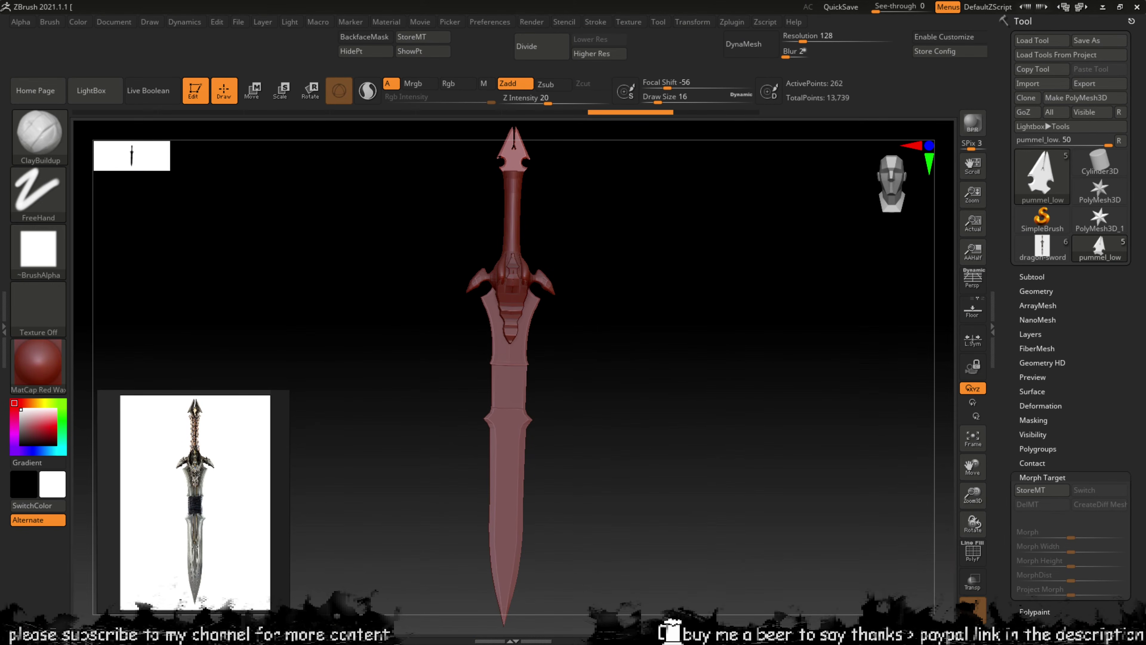
# Step: Reposition the sword reference image and enlarge it to frame the pommel
pyautogui.moveTo(177, 513)
pyautogui.mouseDown()
pyautogui.moveTo(206, 506)
pyautogui.moveTo(176, 514)
pyautogui.mouseUp()
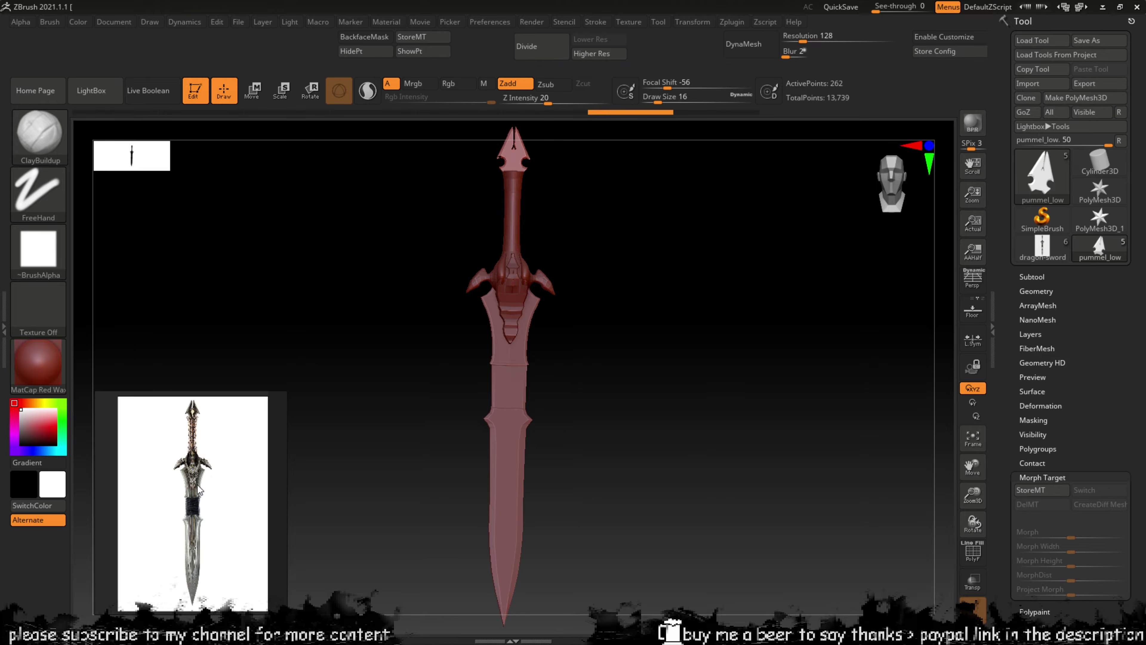
pyautogui.scroll(6, 199, 490)
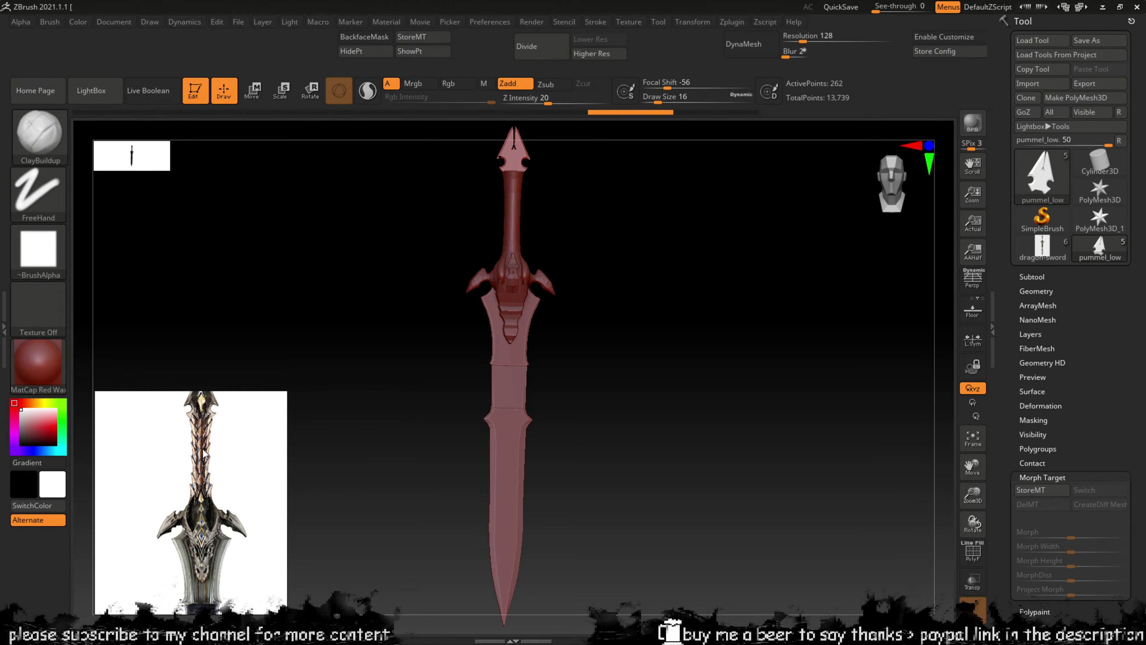
pyautogui.moveTo(204, 452); pyautogui.dragTo(209, 541)
pyautogui.scroll(5, 222, 474)
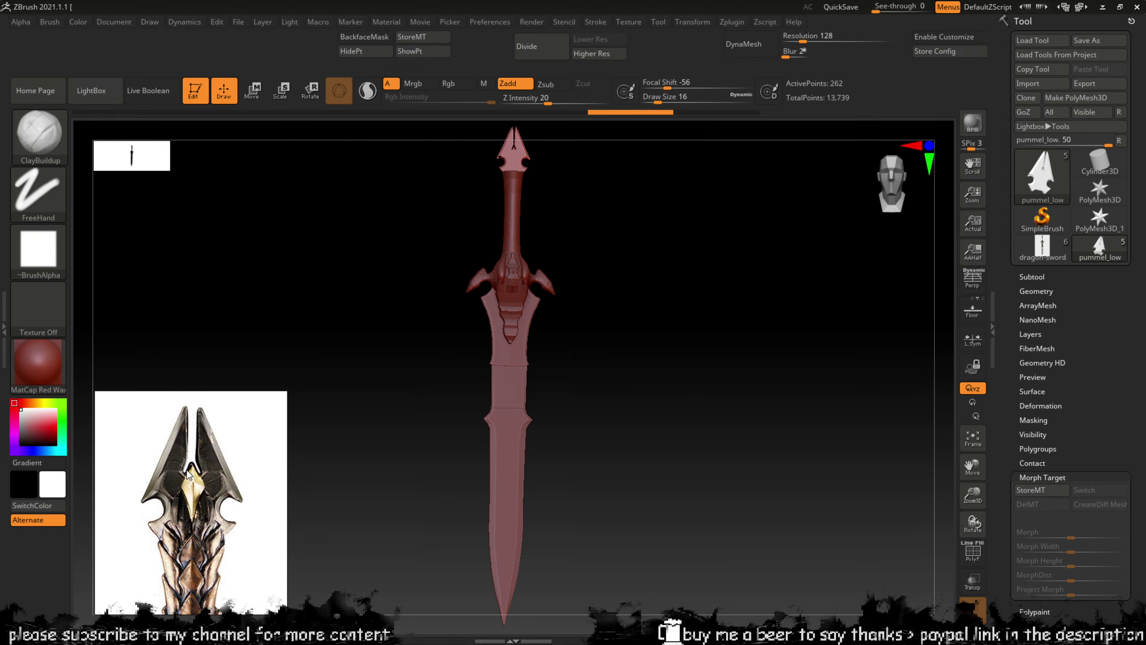
pyautogui.scroll(1, 174, 469)
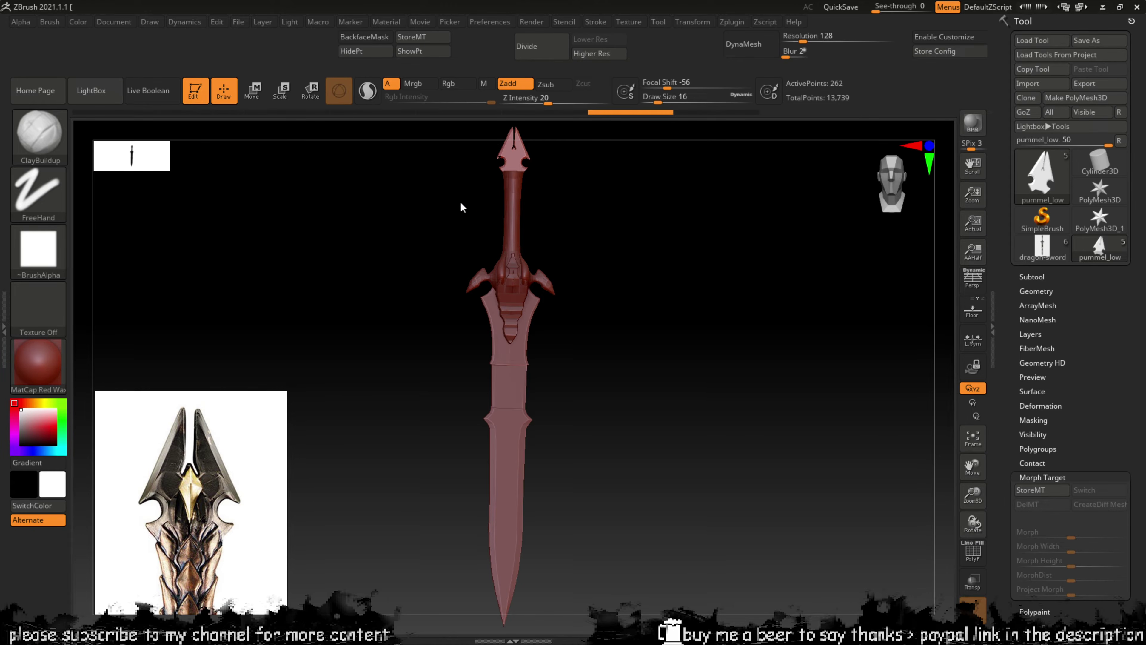
# Step: Activate symmetry for sculpting the sword's pommel
pyautogui.moveTo(453, 236)
pyautogui.mouseDown()
pyautogui.moveTo(455, 430)
pyautogui.moveTo(397, 269)
pyautogui.moveTo(333, 238)
pyautogui.moveTo(350, 340)
pyautogui.moveTo(276, 200)
pyautogui.moveTo(315, 374)
pyautogui.moveTo(346, 414)
pyautogui.mouseUp()
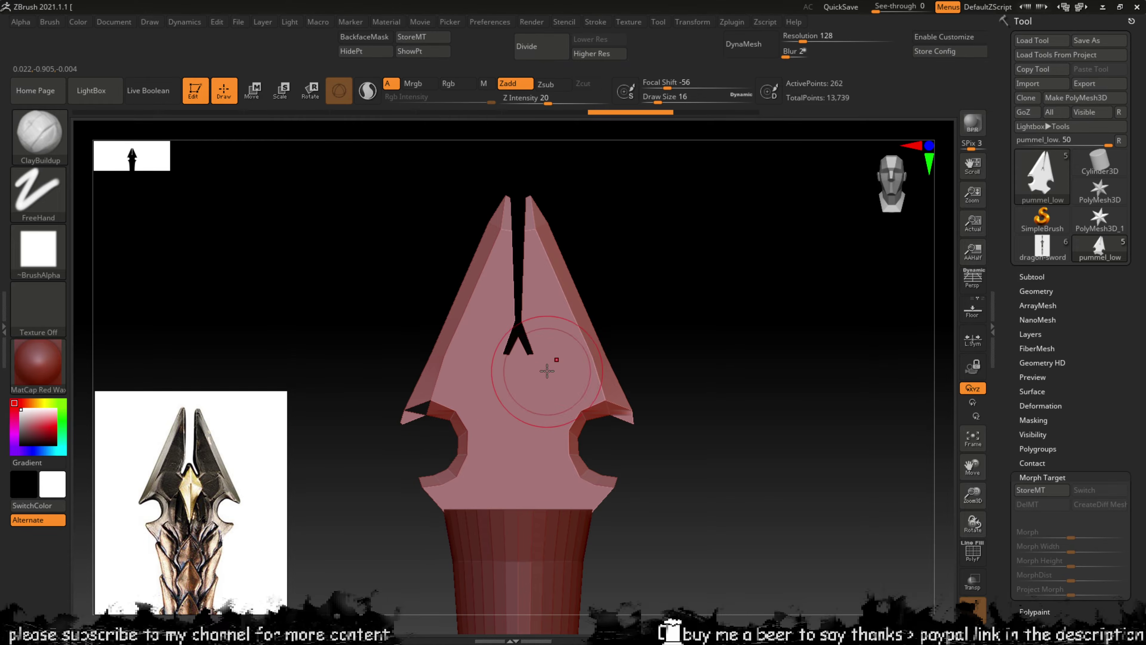
pyautogui.moveTo(726, 320)
pyautogui.mouseDown()
pyautogui.moveTo(811, 330)
pyautogui.moveTo(722, 333)
pyautogui.mouseUp()
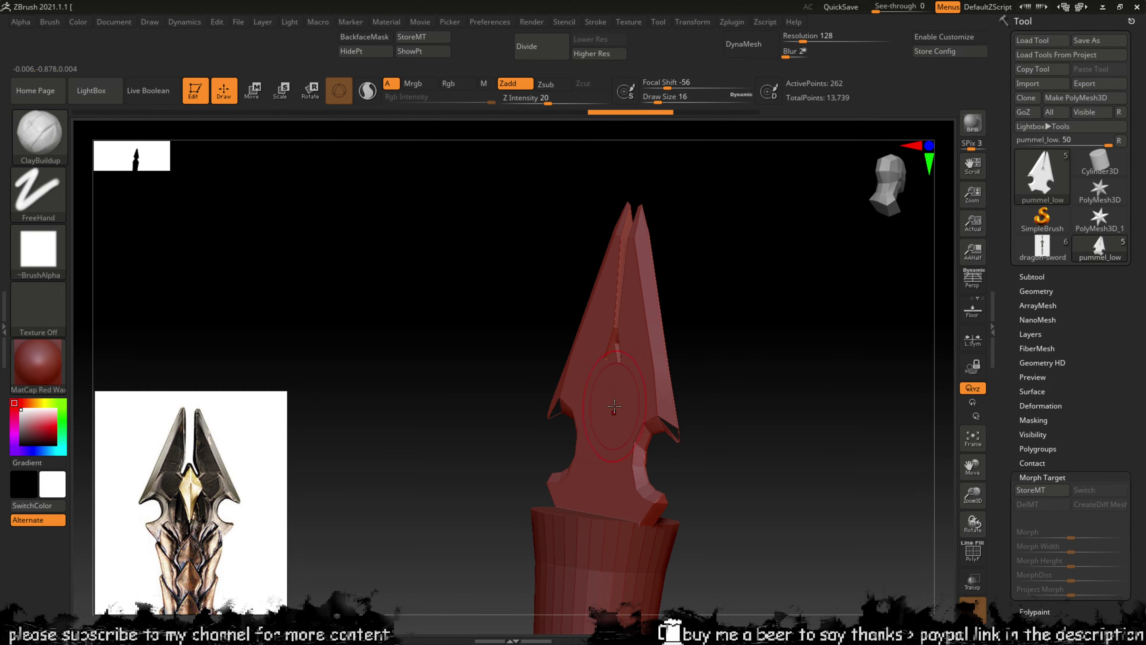
pyautogui.moveTo(614, 406); pyautogui.dragTo(596, 377, button='right')
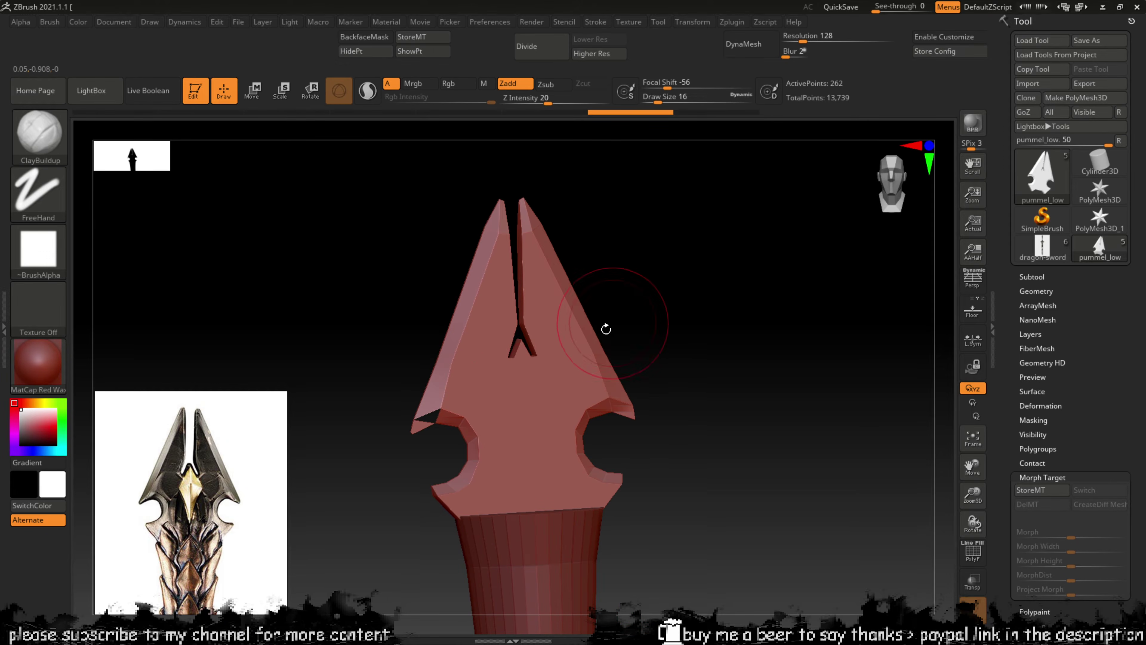
pyautogui.moveTo(695, 354); pyautogui.dragTo(719, 348, button='right')
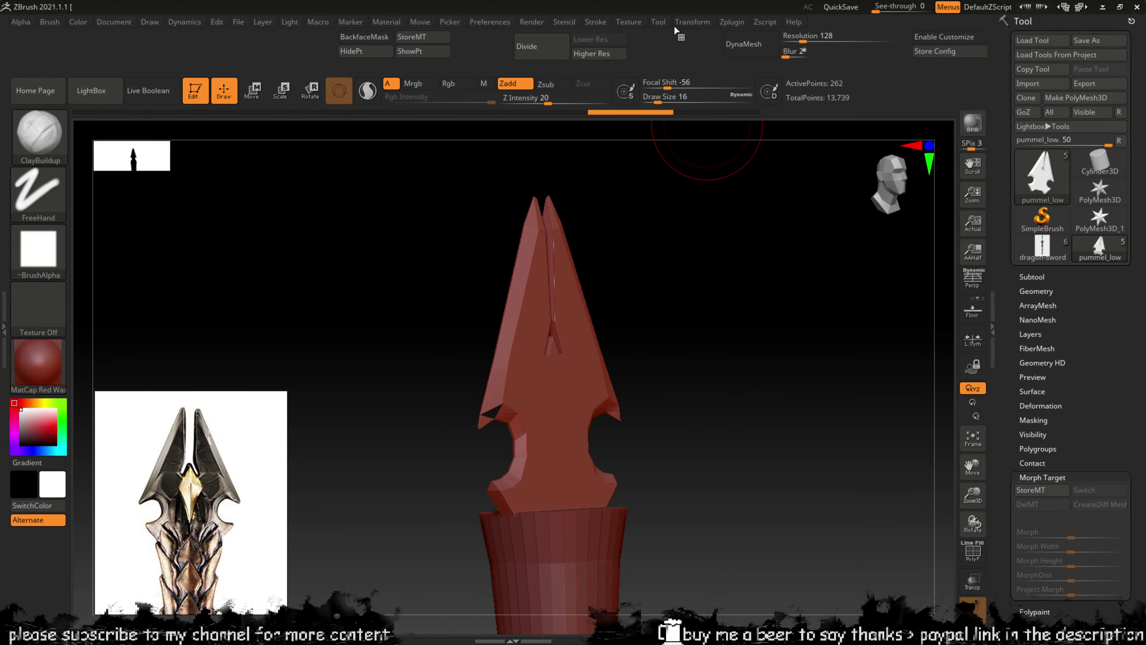
pyautogui.click(689, 22)
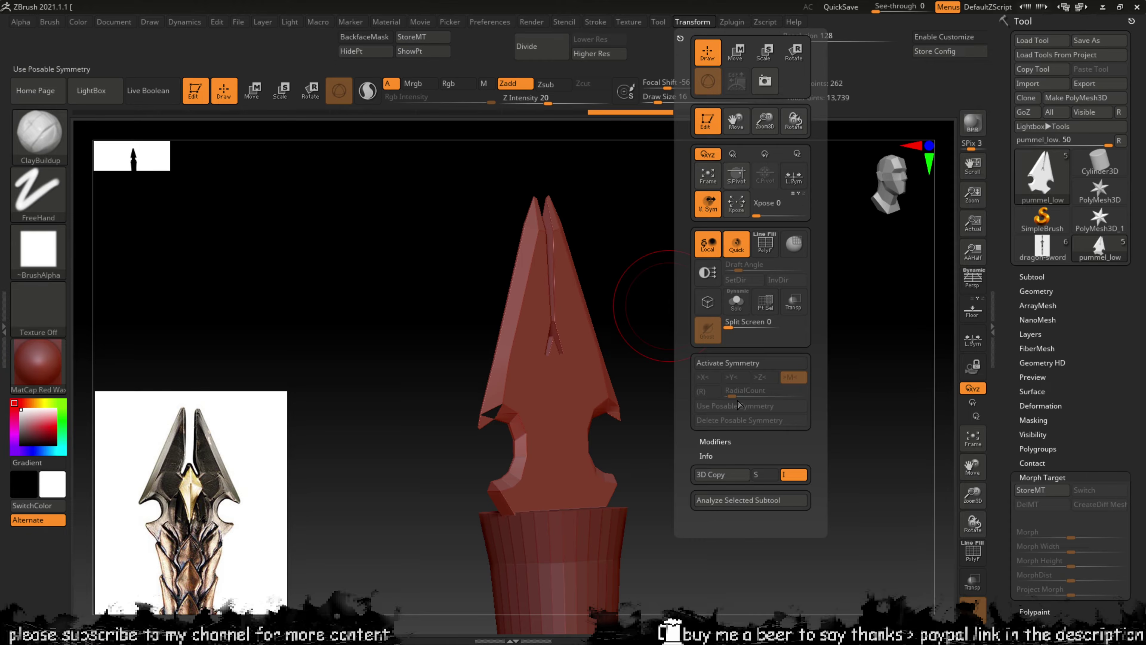
pyautogui.click(728, 363)
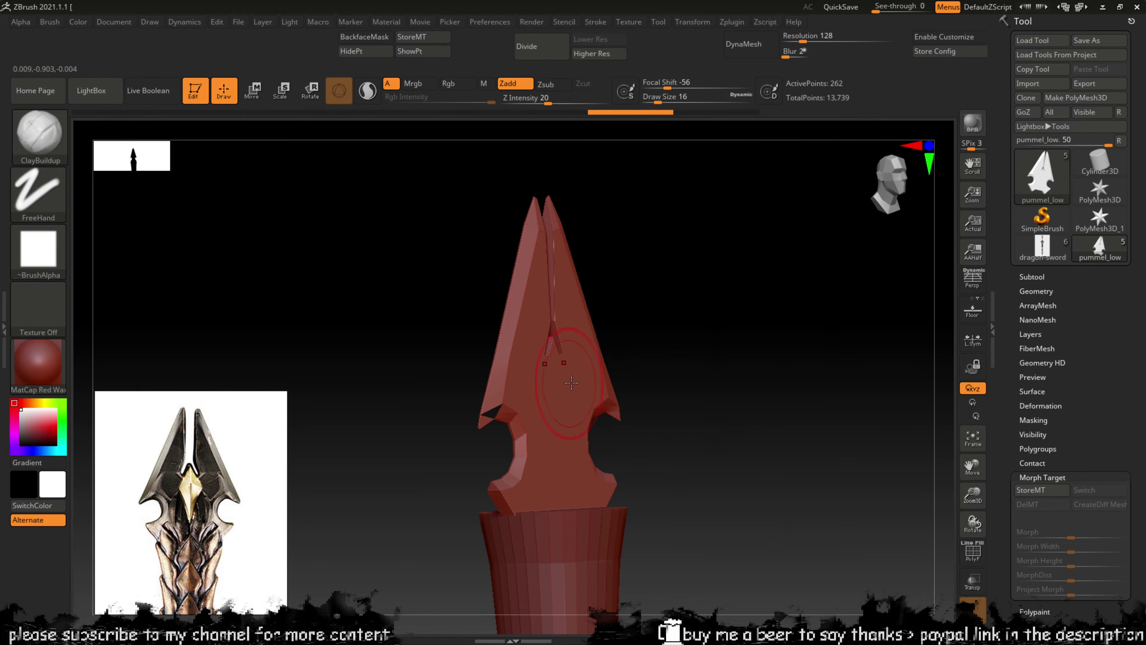
# Step: Try symmetrical ClayBuildup strokes on the pommel's front face and undo them
pyautogui.moveTo(562, 348)
pyautogui.mouseDown()
pyautogui.moveTo(548, 397)
pyautogui.moveTo(594, 398)
pyautogui.mouseUp()
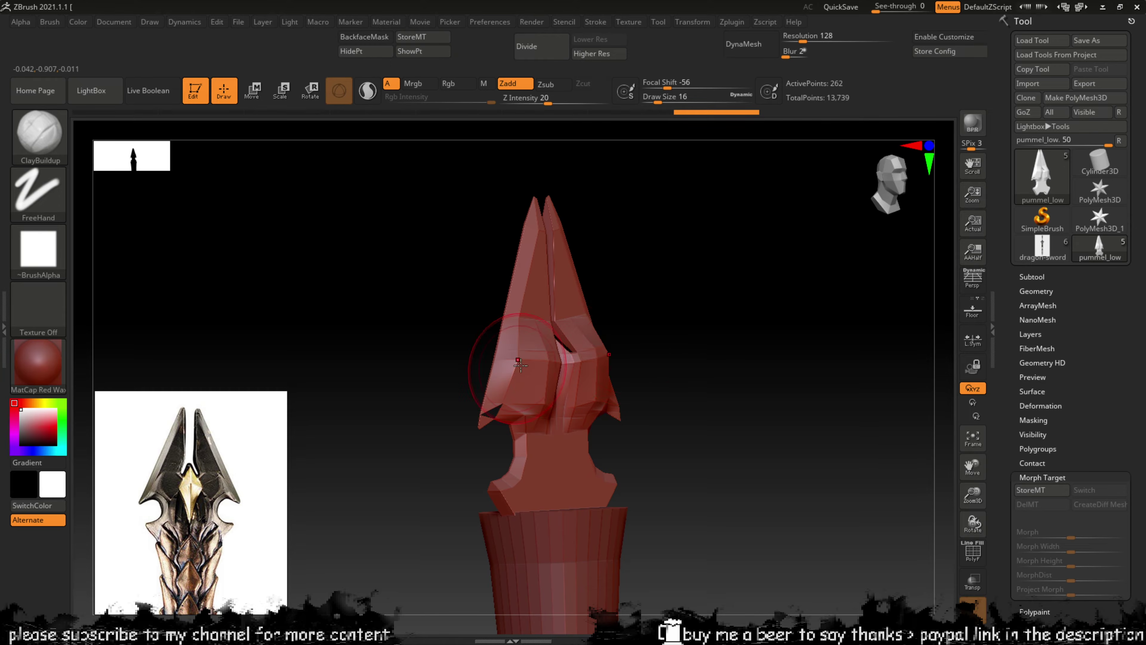
pyautogui.hotkey('ctrl', 'z')
pyautogui.click(693, 22)
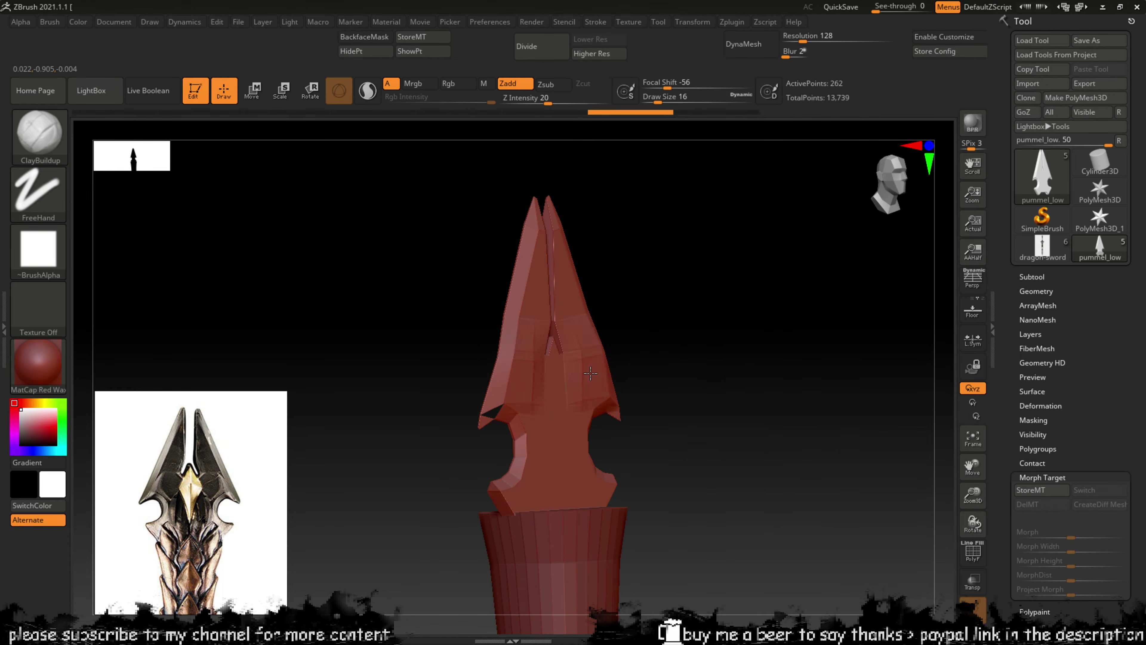
pyautogui.moveTo(620, 311)
pyautogui.mouseDown()
pyautogui.moveTo(691, 315)
pyautogui.moveTo(619, 325)
pyautogui.moveTo(665, 376)
pyautogui.mouseUp()
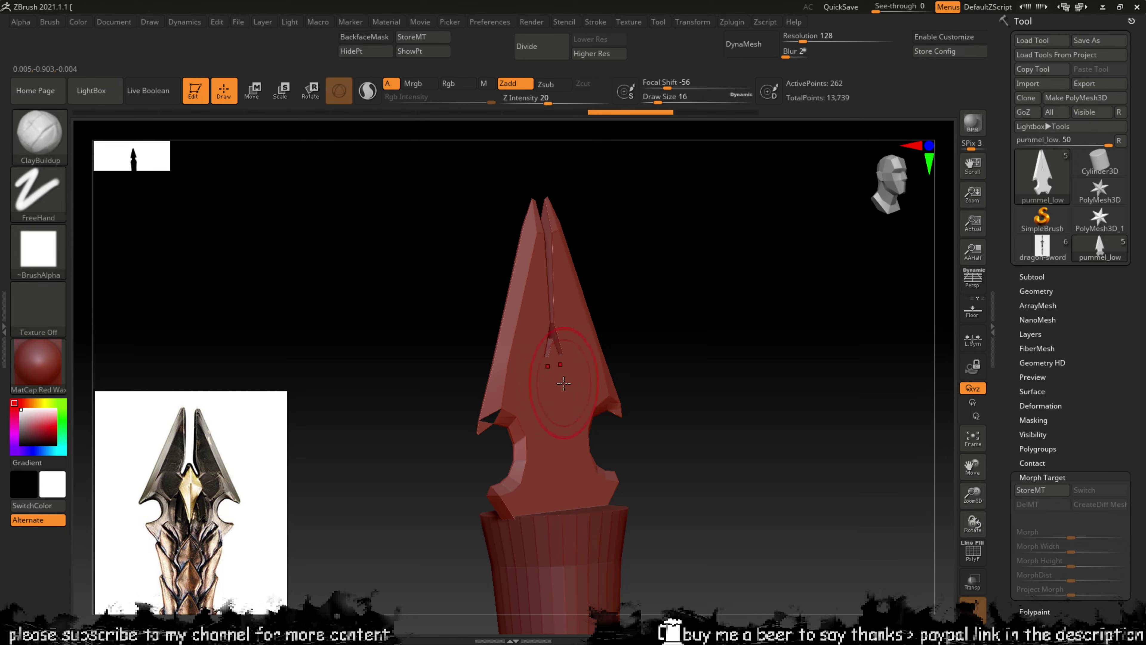
pyautogui.click(558, 397)
# Step: Examine the Auto Masking options of the ClayBuildup brush with the pommel in front view
pyautogui.moveTo(678, 359)
pyautogui.mouseDown()
pyautogui.moveTo(662, 347)
pyautogui.moveTo(691, 371)
pyautogui.moveTo(564, 316)
pyautogui.mouseUp()
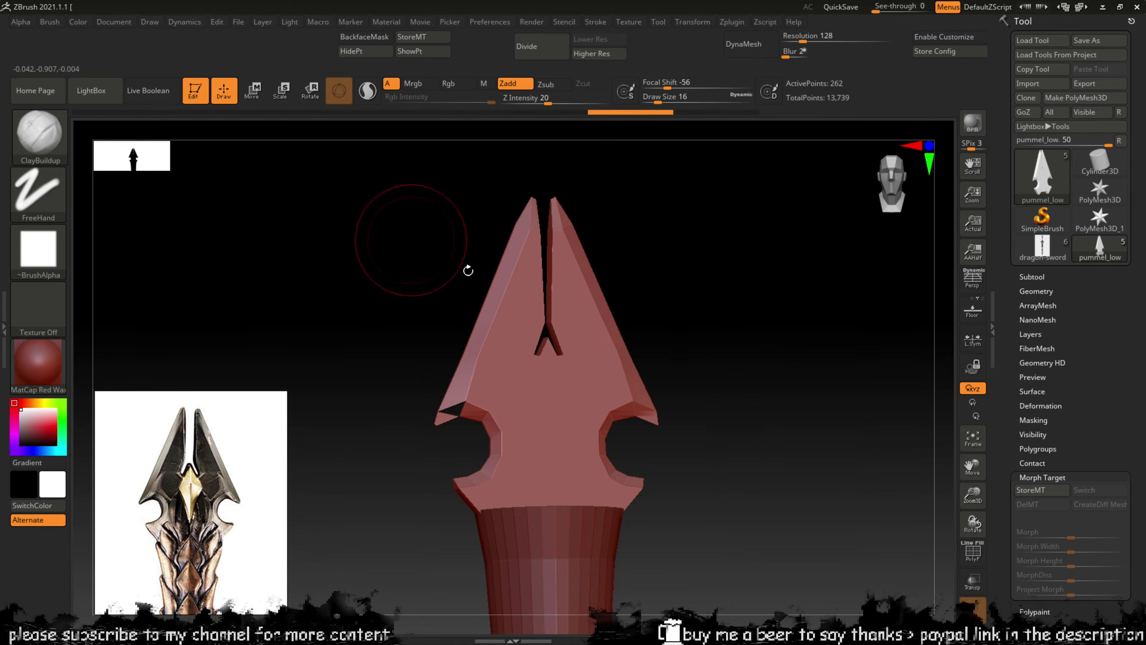
pyautogui.moveTo(418, 296); pyautogui.dragTo(436, 307)
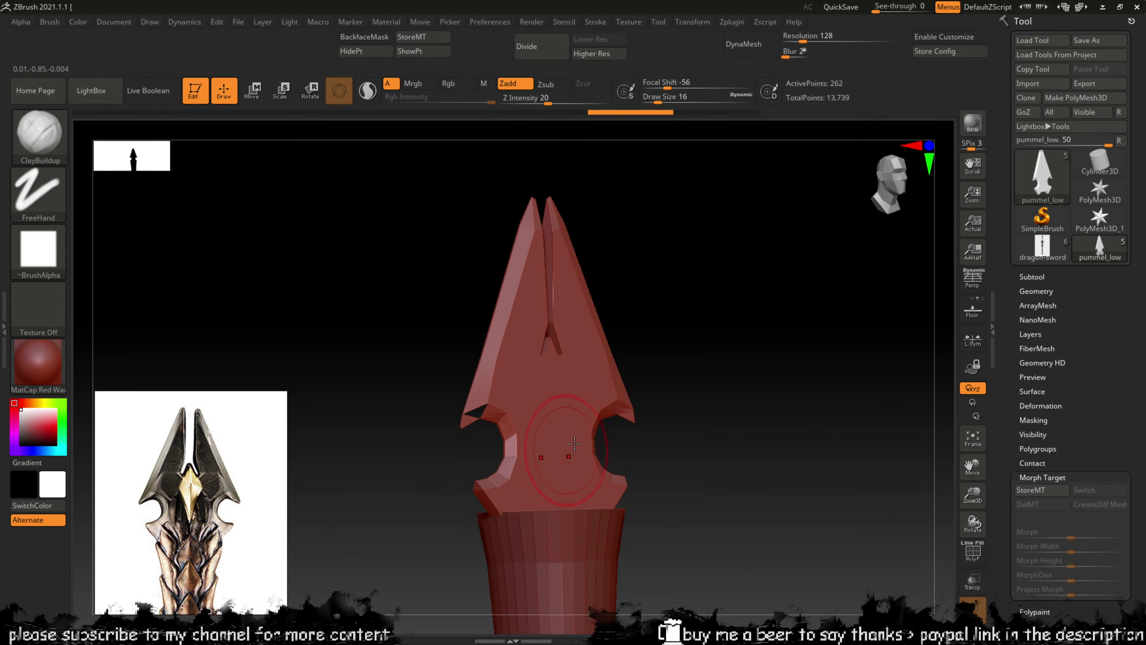
pyautogui.keyDown('shift'); pyautogui.moveTo(754, 390); pyautogui.dragTo(767, 398); pyautogui.keyUp('shift')
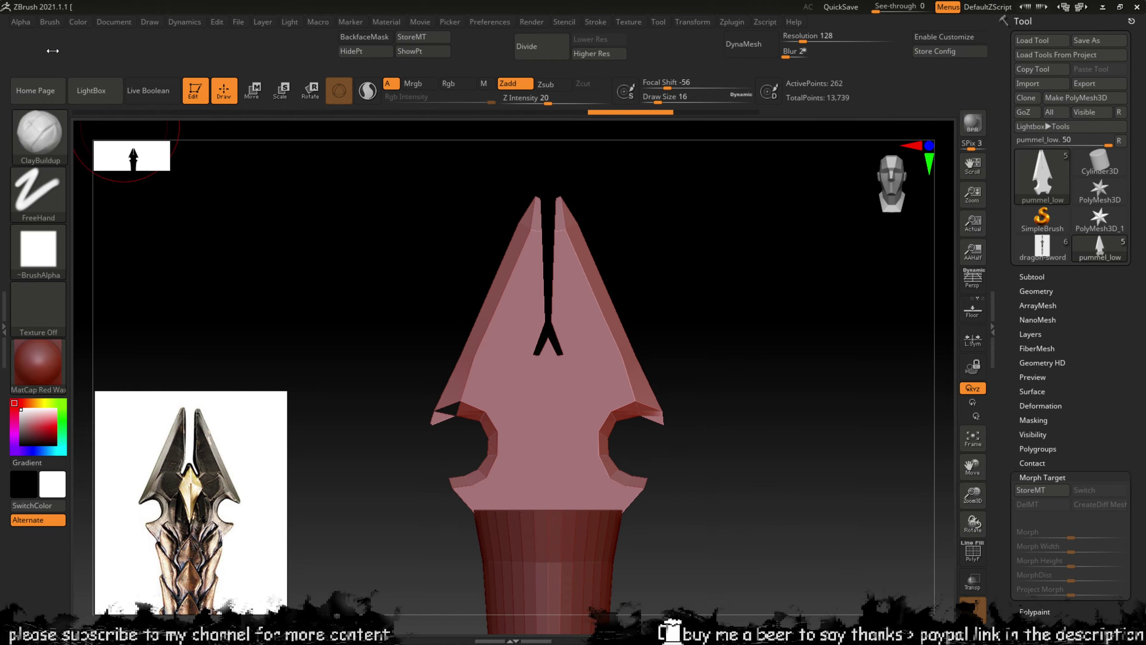
pyautogui.click(49, 22)
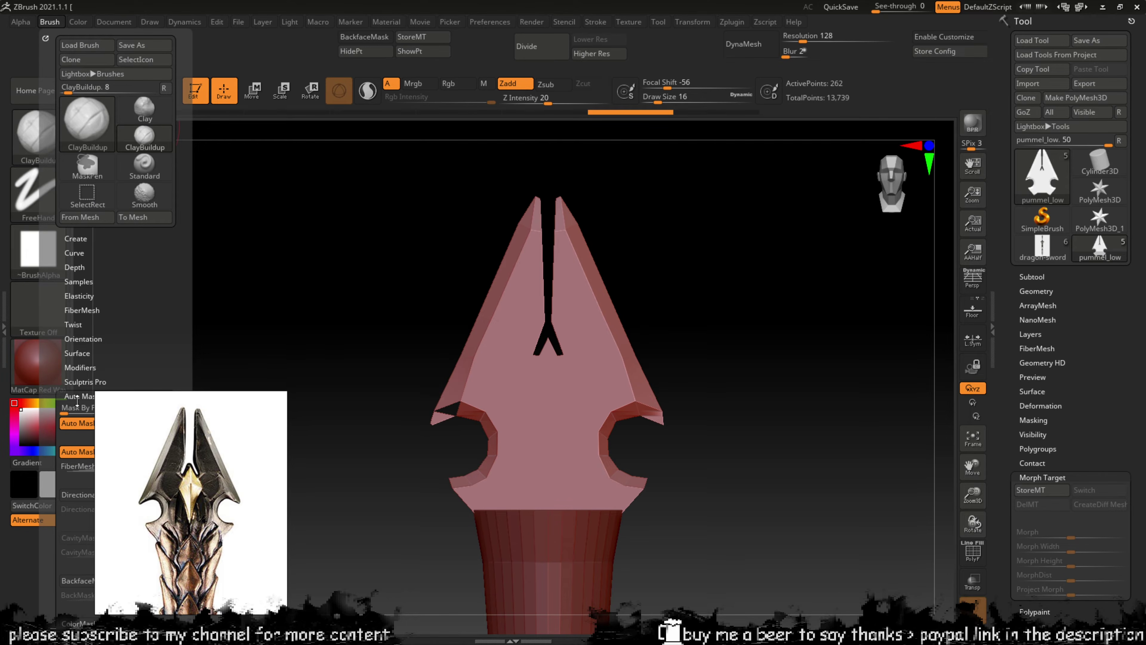
pyautogui.scroll(-6, 120, 339)
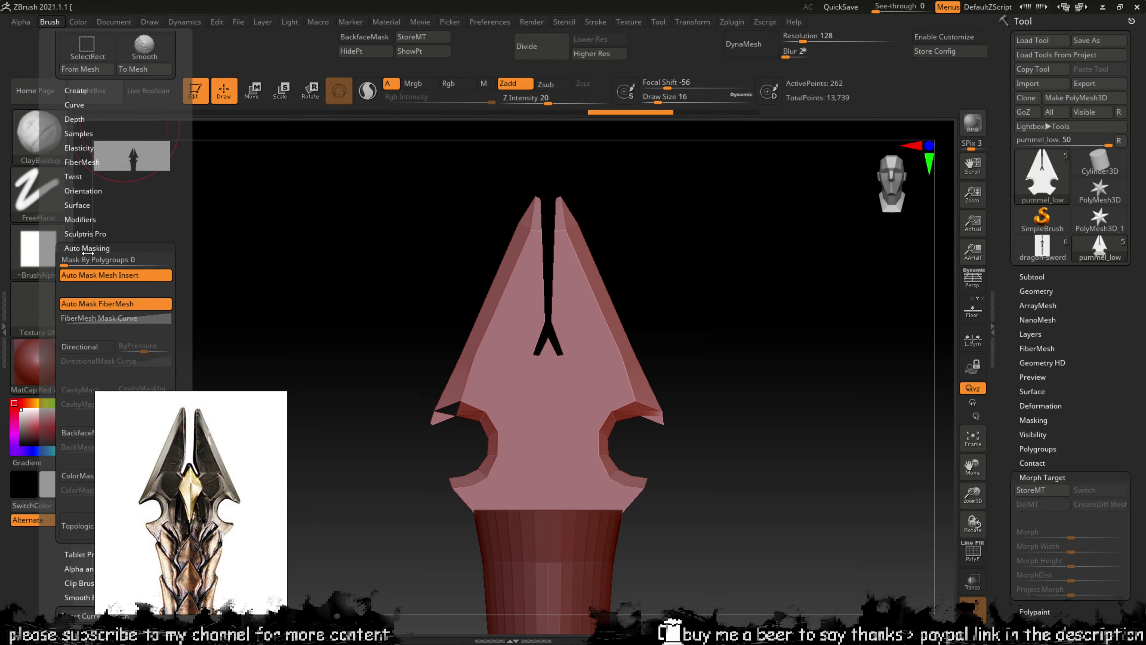
pyautogui.scroll(-8, 92, 250)
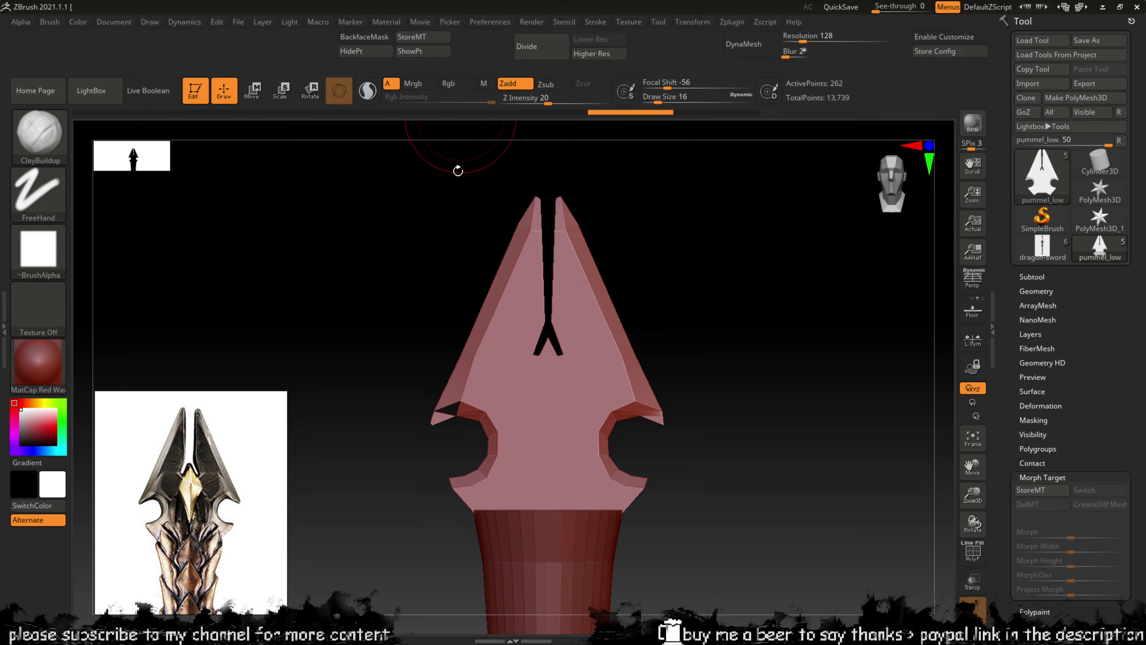
# Step: Enable backface masking for ClayBuildup and sculpt a test stroke on the pommel's front face, checking both sides
pyautogui.click(380, 43)
pyautogui.moveTo(506, 478)
pyautogui.mouseDown()
pyautogui.moveTo(551, 473)
pyautogui.moveTo(525, 384)
pyautogui.moveTo(511, 381)
pyautogui.mouseUp()
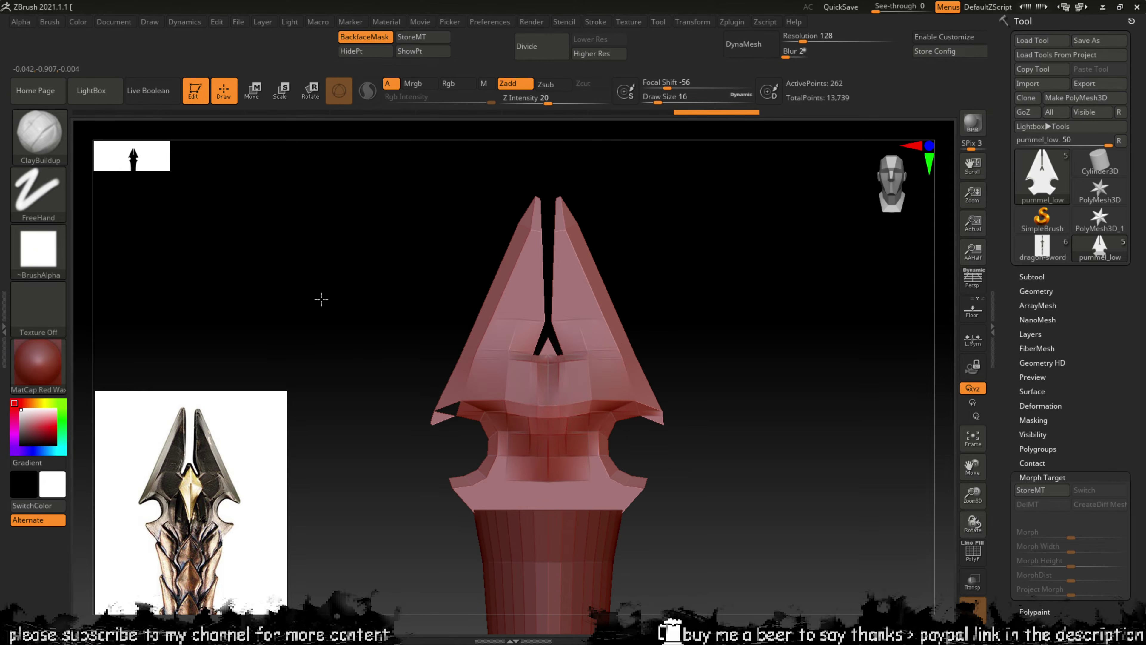
pyautogui.moveTo(320, 297); pyautogui.dragTo(418, 304)
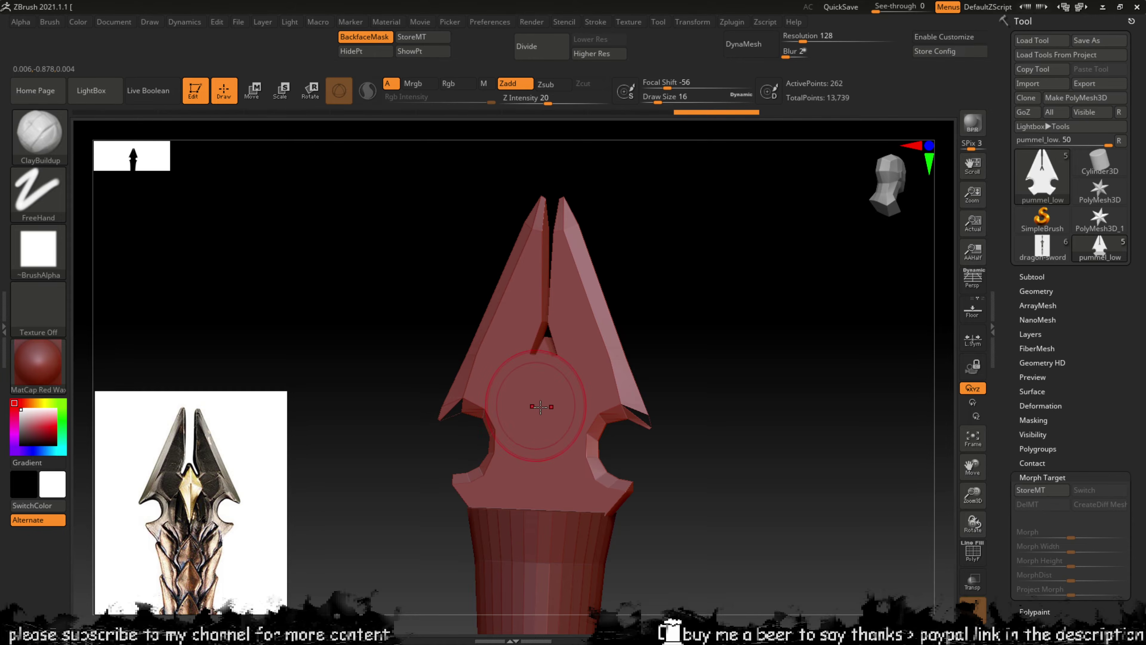
pyautogui.moveTo(767, 371); pyautogui.dragTo(598, 350)
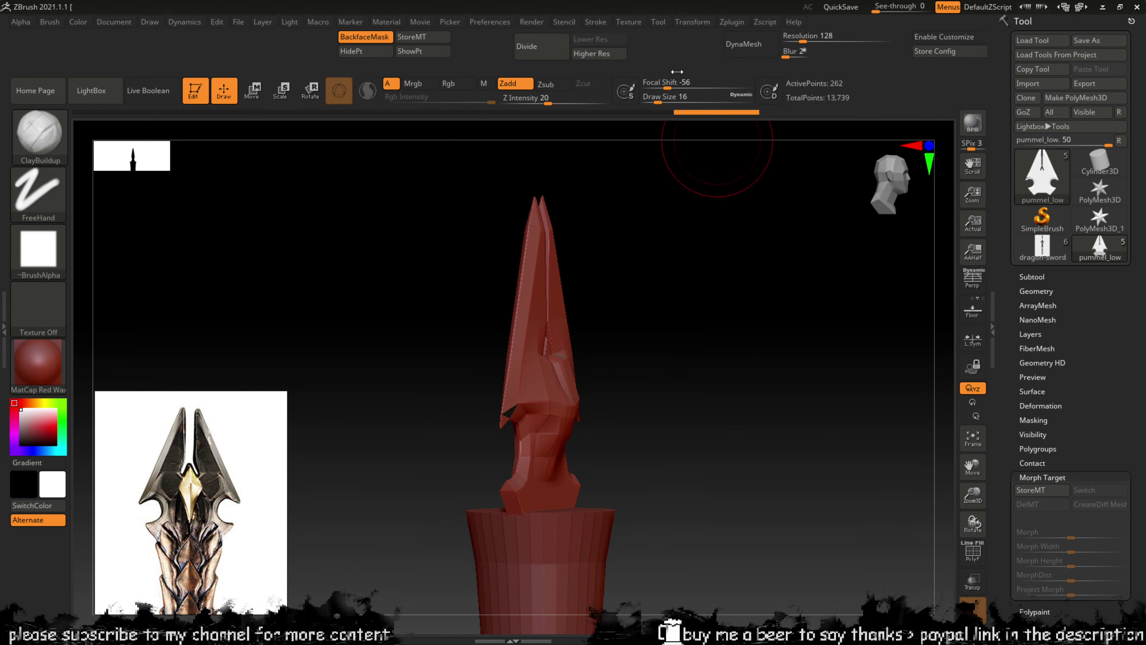
# Step: Change the active symmetry axes by disabling Y and enabling Z alongside X
pyautogui.click(689, 22)
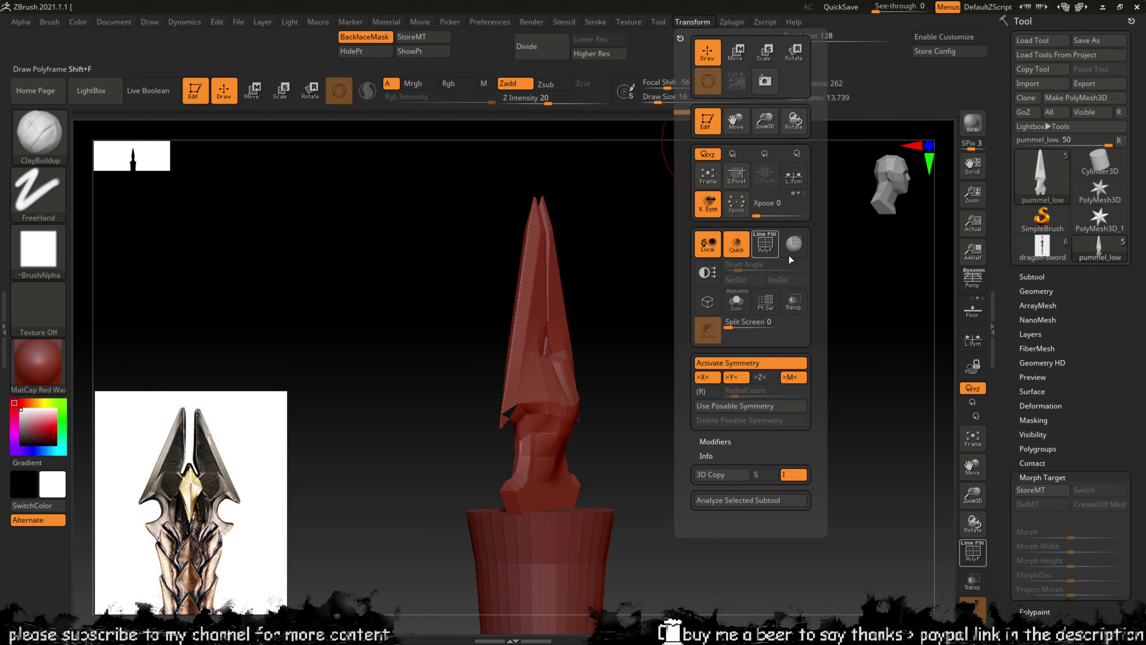
pyautogui.click(736, 378)
pyautogui.click(756, 381)
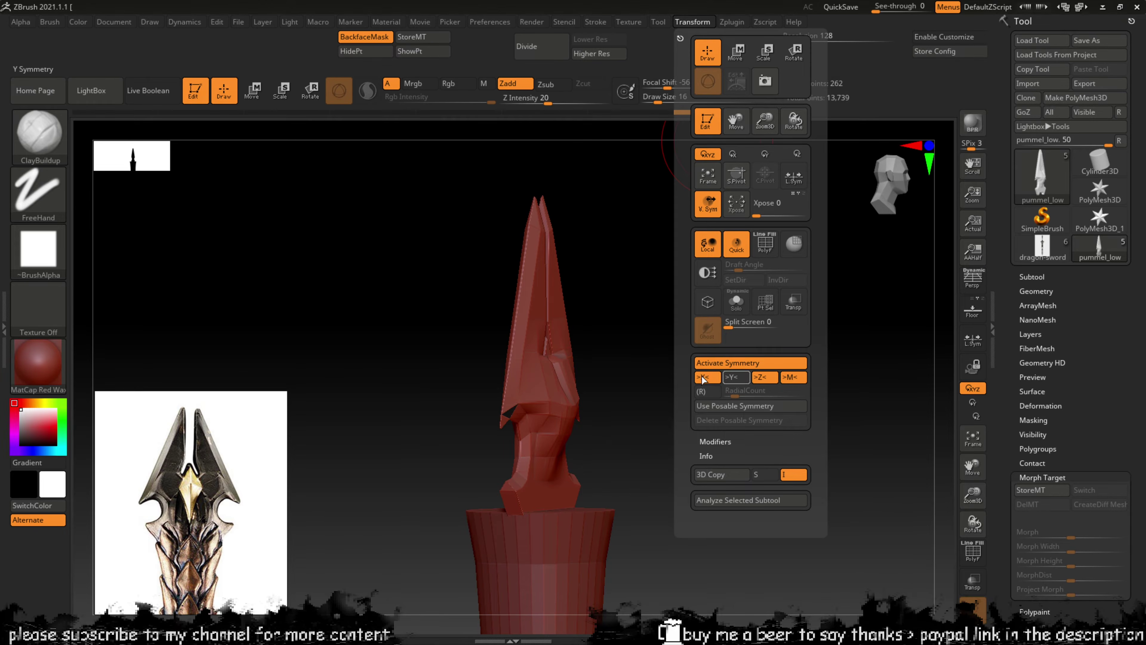
# Step: Try ClayBuildup strokes on the pommel's face with the X and Z symmetry and undo them
pyautogui.moveTo(645, 368); pyautogui.dragTo(596, 347)
pyautogui.hotkey('ctrl', 'z')
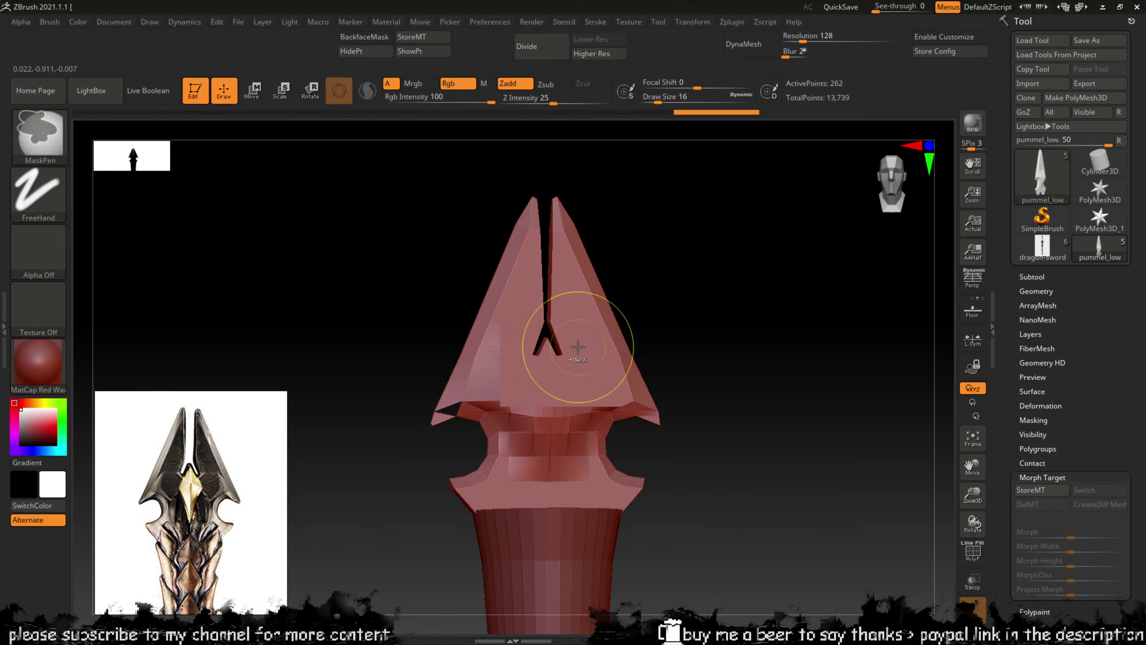
pyautogui.hotkey('ctrl', 'z')
pyautogui.moveTo(556, 400); pyautogui.dragTo(580, 328)
pyautogui.moveTo(659, 298)
pyautogui.mouseDown()
pyautogui.moveTo(676, 291)
pyautogui.moveTo(628, 380)
pyautogui.moveTo(650, 374)
pyautogui.moveTo(614, 383)
pyautogui.mouseUp()
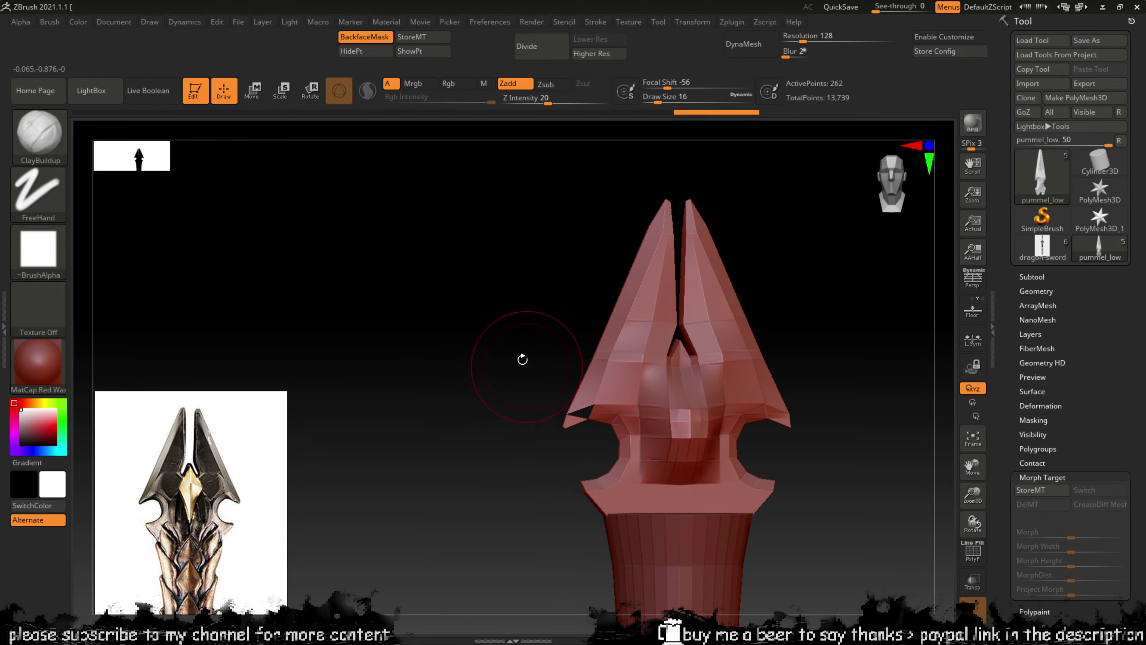
pyautogui.hotkey('ctrl', 'z')
# Step: Try a ClayBuildup stroke with backface masking off, undo it, and re-enable backface masking
pyautogui.click(377, 40)
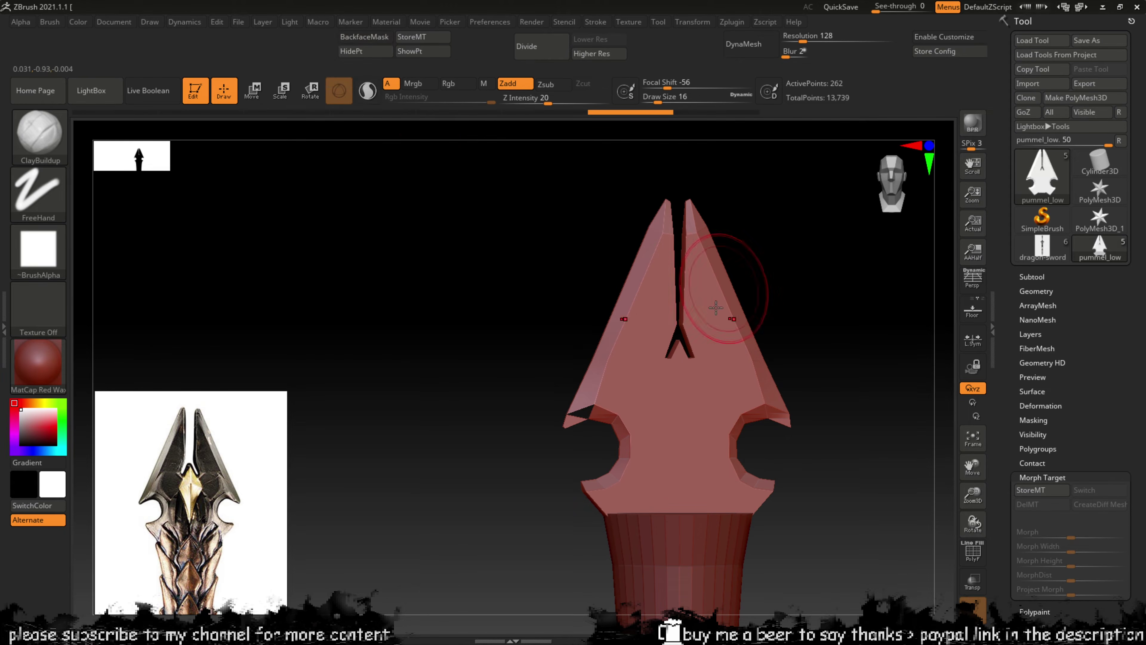
pyautogui.moveTo(733, 312)
pyautogui.mouseDown()
pyautogui.moveTo(706, 393)
pyautogui.moveTo(707, 293)
pyautogui.mouseUp()
pyautogui.moveTo(445, 323)
pyautogui.mouseDown()
pyautogui.moveTo(516, 337)
pyautogui.moveTo(553, 325)
pyautogui.moveTo(479, 284)
pyautogui.moveTo(437, 307)
pyautogui.mouseUp()
pyautogui.hotkey('ctrl', 'z')
pyautogui.click(377, 42)
# Step: Remesh the pommel with DynaMesh at a resolution of 2000
pyautogui.keyDown('alt'); pyautogui.moveTo(438, 307); pyautogui.dragTo(239, 272); pyautogui.keyUp('alt')
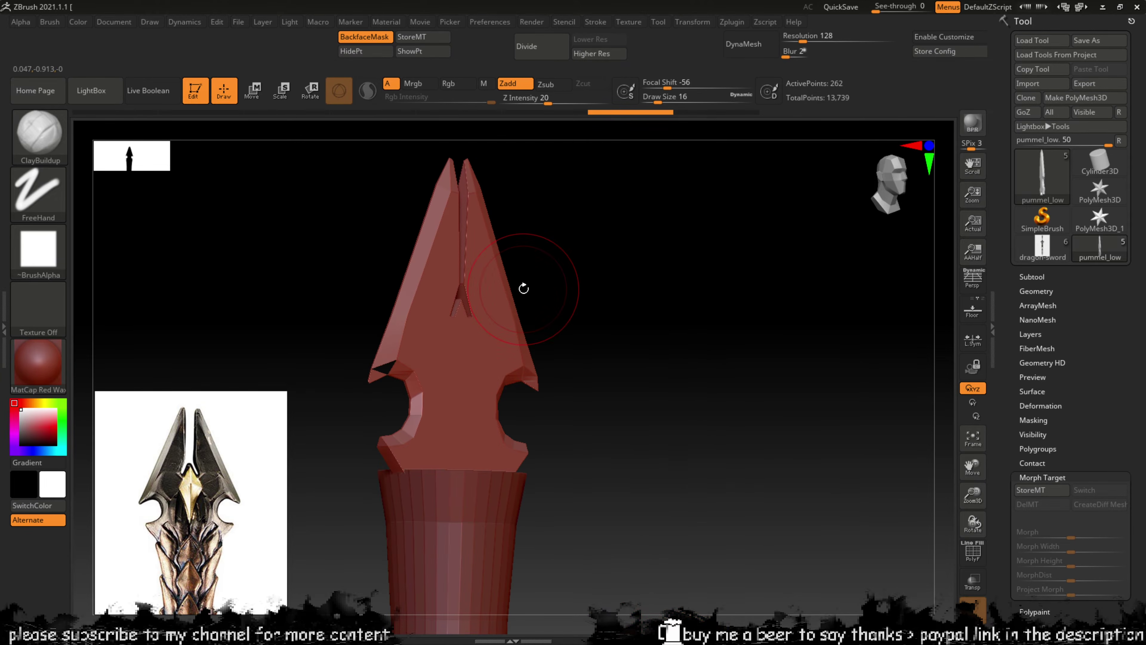
pyautogui.moveTo(622, 256); pyautogui.dragTo(577, 338)
pyautogui.moveTo(582, 380); pyautogui.dragTo(615, 307)
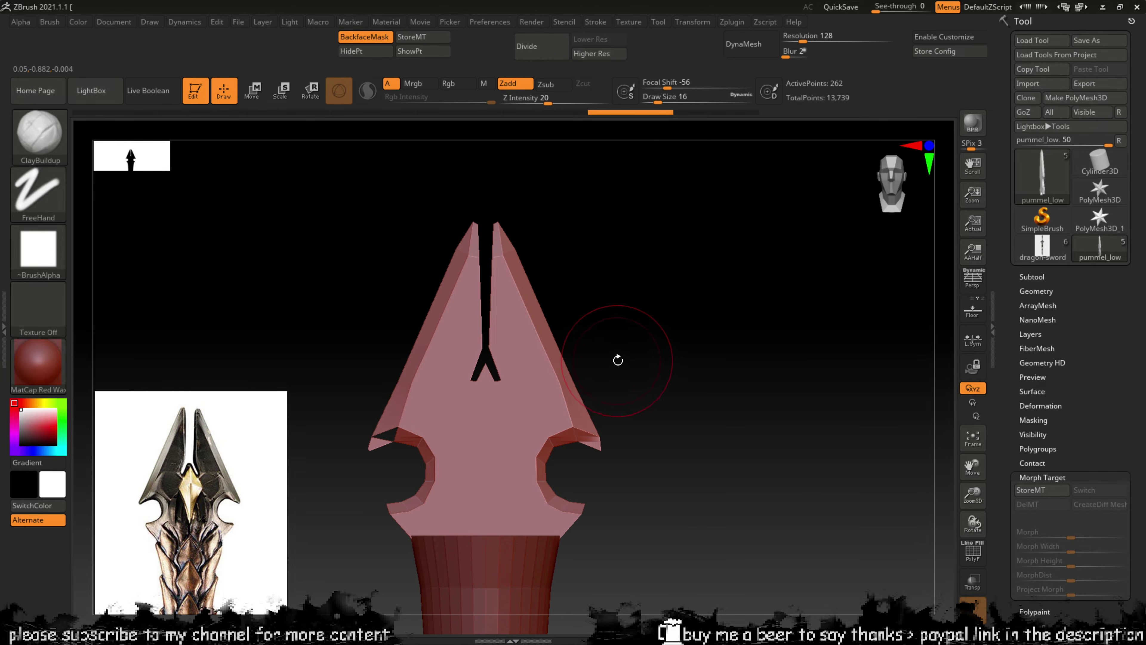
pyautogui.moveTo(651, 339)
pyautogui.mouseDown()
pyautogui.moveTo(693, 335)
pyautogui.moveTo(645, 351)
pyautogui.moveTo(654, 337)
pyautogui.mouseUp()
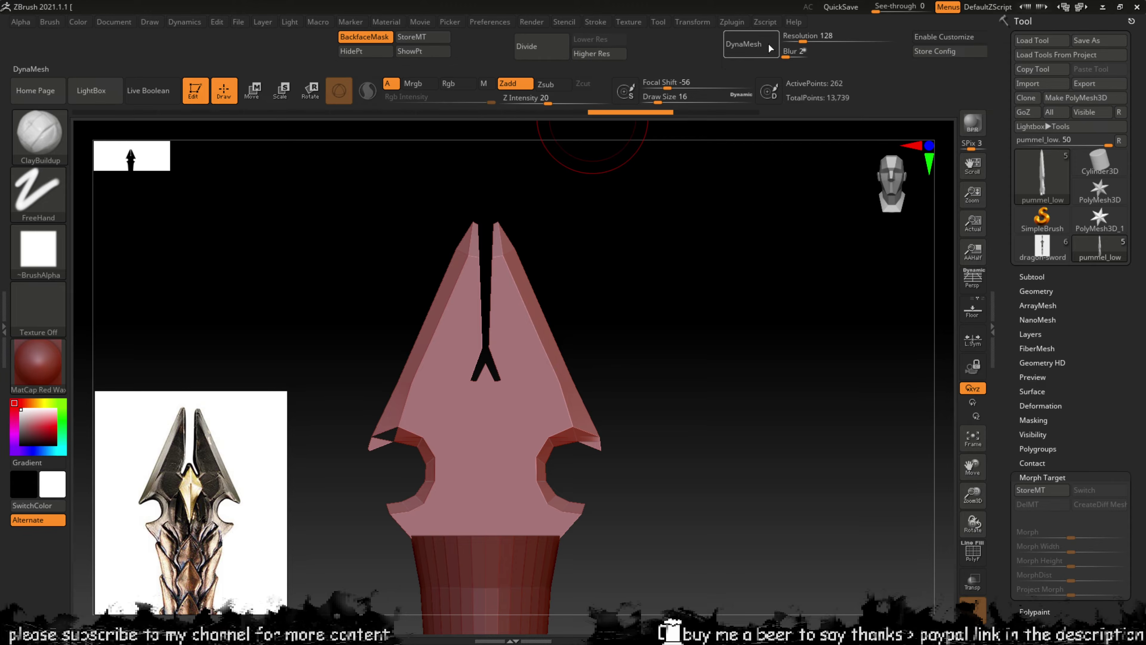
pyautogui.moveTo(803, 40); pyautogui.dragTo(796, 41)
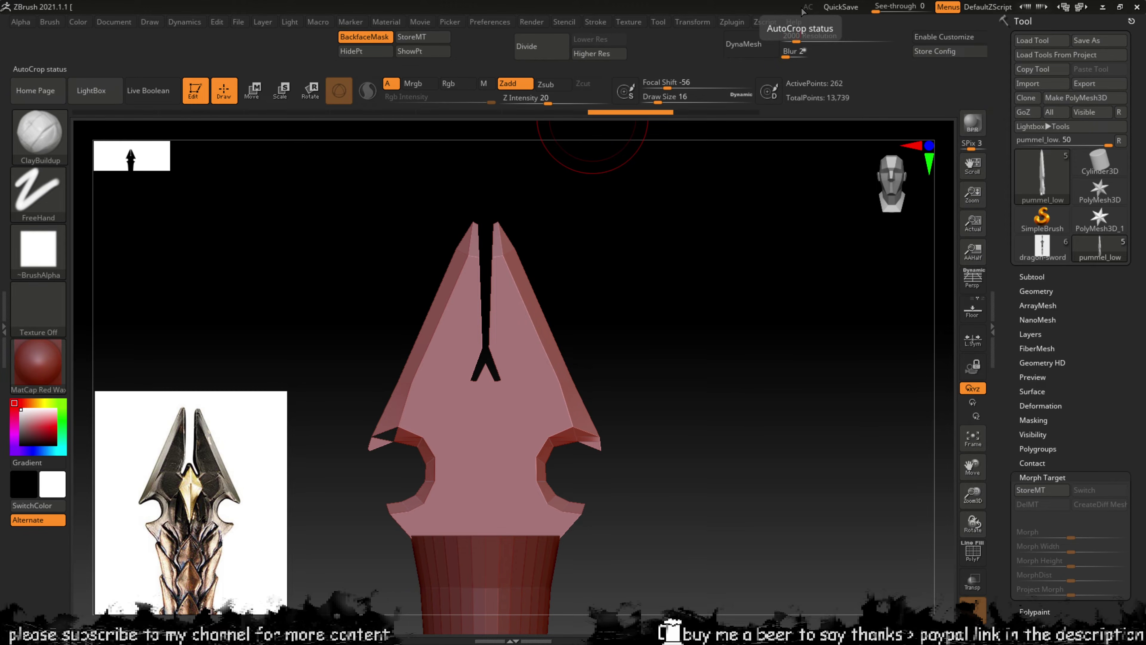
pyautogui.click(744, 46)
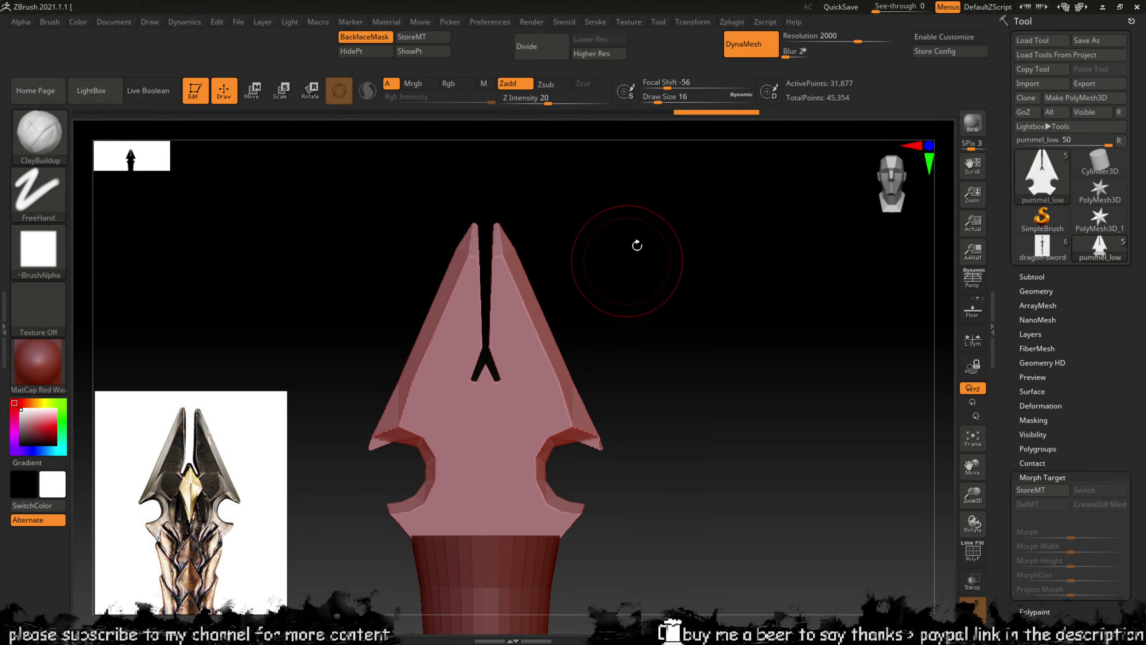
# Step: Reduce the draw size to 7, smooth the bevelled edges along the pommel's prongs, and refresh its DynaMesh
pyautogui.moveTo(642, 287)
pyautogui.mouseDown()
pyautogui.moveTo(602, 240)
pyautogui.moveTo(542, 225)
pyautogui.moveTo(609, 246)
pyautogui.moveTo(647, 287)
pyautogui.mouseUp()
pyautogui.press('[')
pyautogui.press('[')
pyautogui.press('[')
pyautogui.press('[')
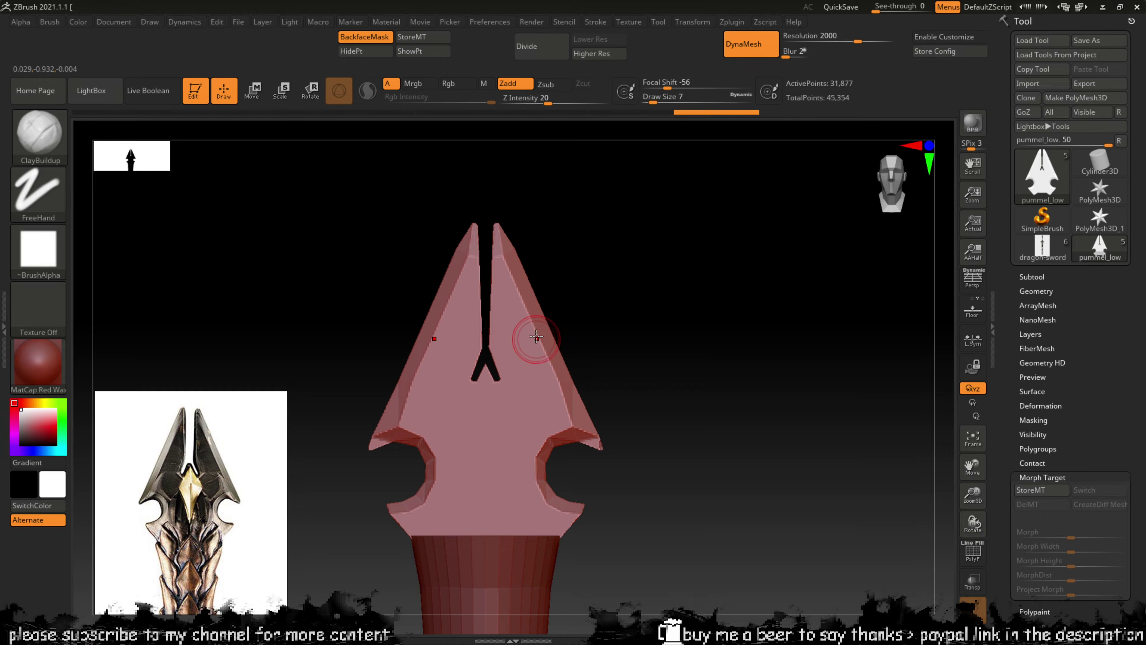
pyautogui.press('shift')
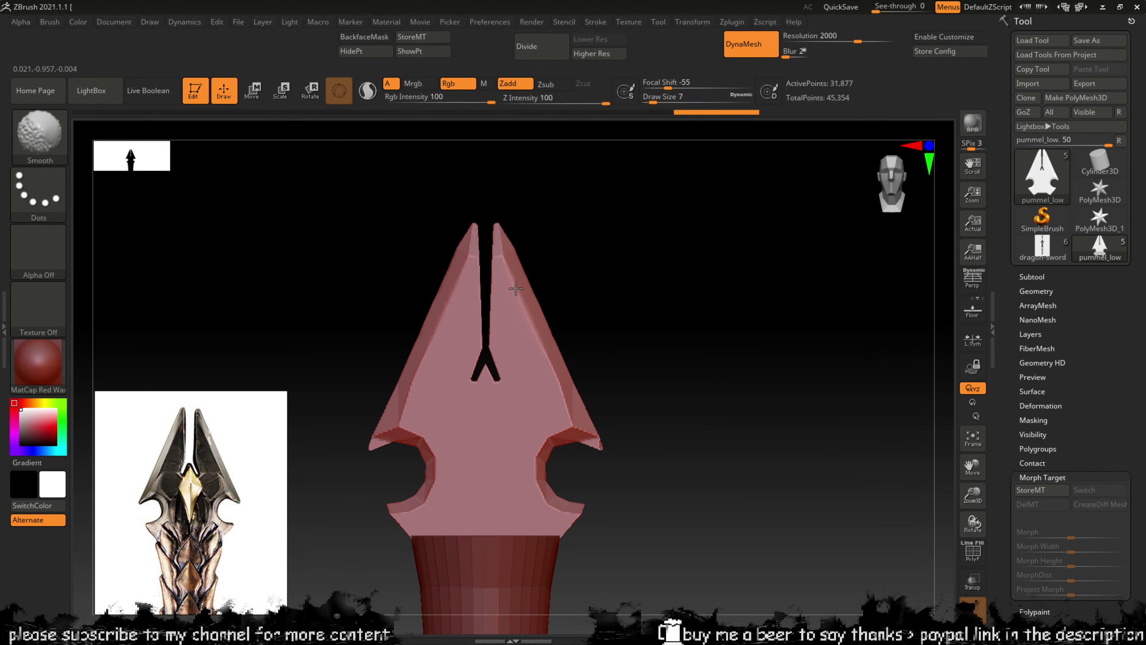
pyautogui.keyDown('shift'); pyautogui.click(503, 256); pyautogui.keyUp('shift')
pyautogui.press('shift')
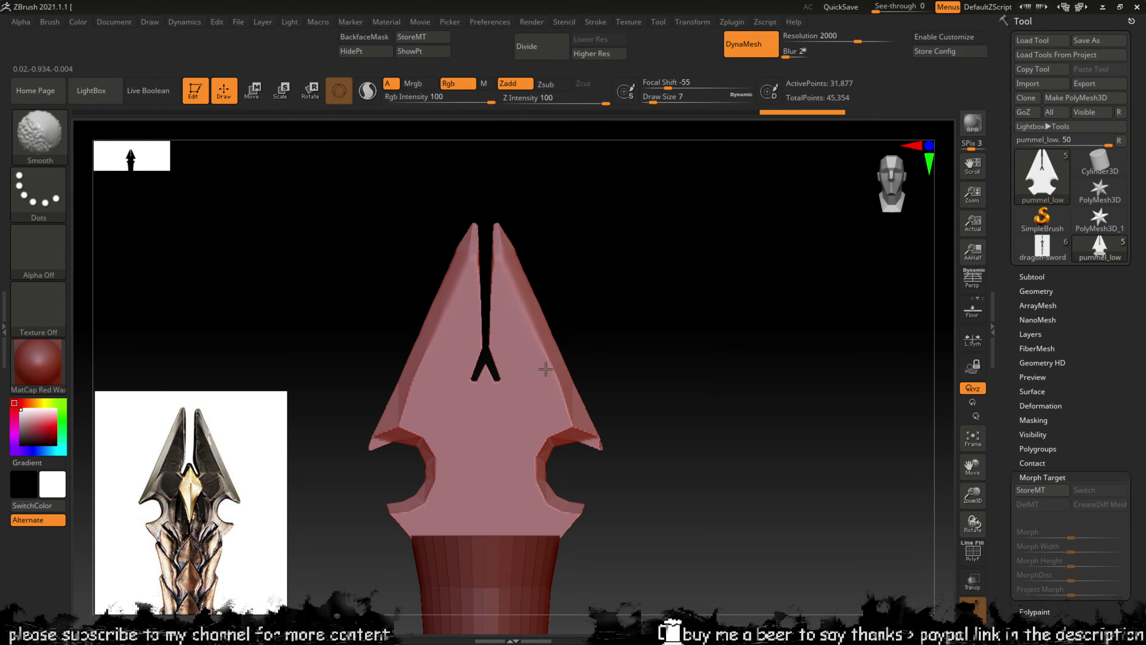
pyautogui.press('shift')
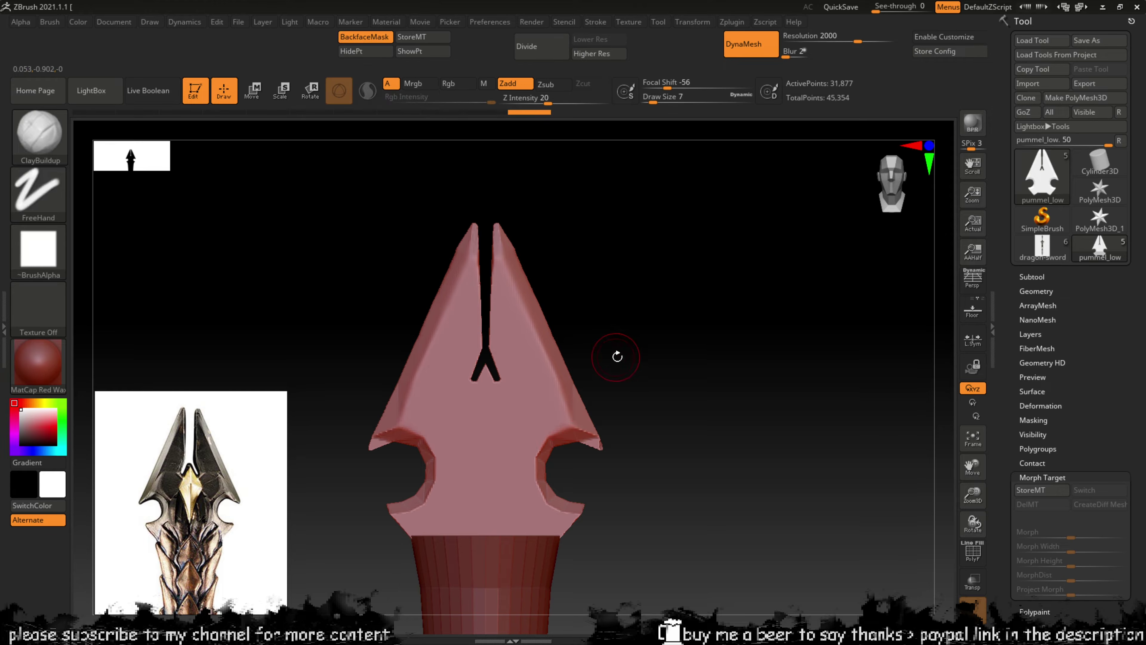
pyautogui.press('shift')
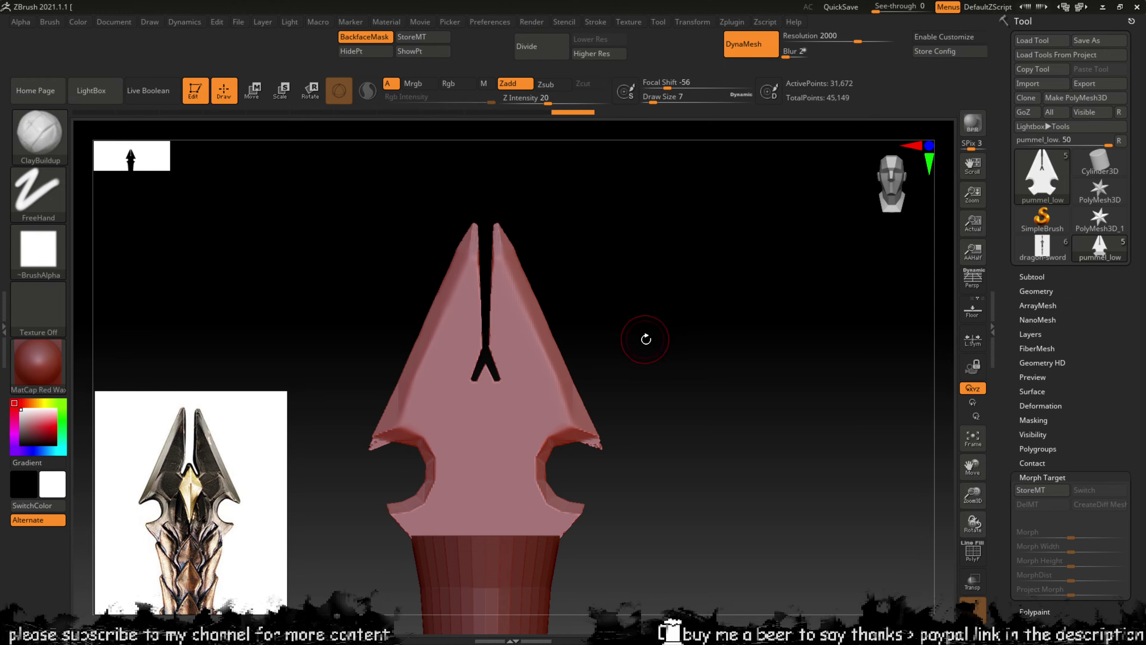
# Step: Smooth the jagged lower barbs and the edges of the curved side notches on the pommel
pyautogui.moveTo(647, 338)
pyautogui.mouseDown()
pyautogui.moveTo(550, 335)
pyautogui.moveTo(651, 356)
pyautogui.moveTo(650, 317)
pyautogui.moveTo(540, 241)
pyautogui.mouseUp()
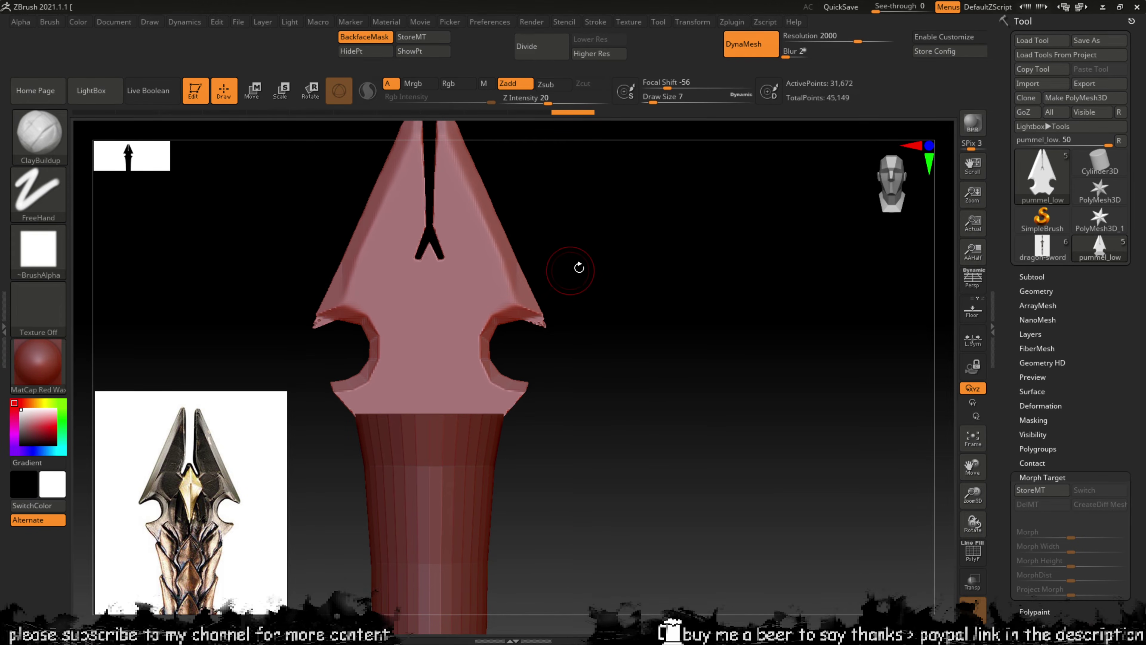
pyautogui.moveTo(594, 271)
pyautogui.mouseDown()
pyautogui.moveTo(597, 328)
pyautogui.moveTo(594, 268)
pyautogui.moveTo(587, 284)
pyautogui.mouseUp()
pyautogui.press('ctrl')
pyautogui.keyDown('ctrl'); pyautogui.moveTo(585, 287); pyautogui.dragTo(599, 361, button='right'); pyautogui.keyUp('ctrl')
pyautogui.press('b')
pyautogui.press('c')
pyautogui.press('b')
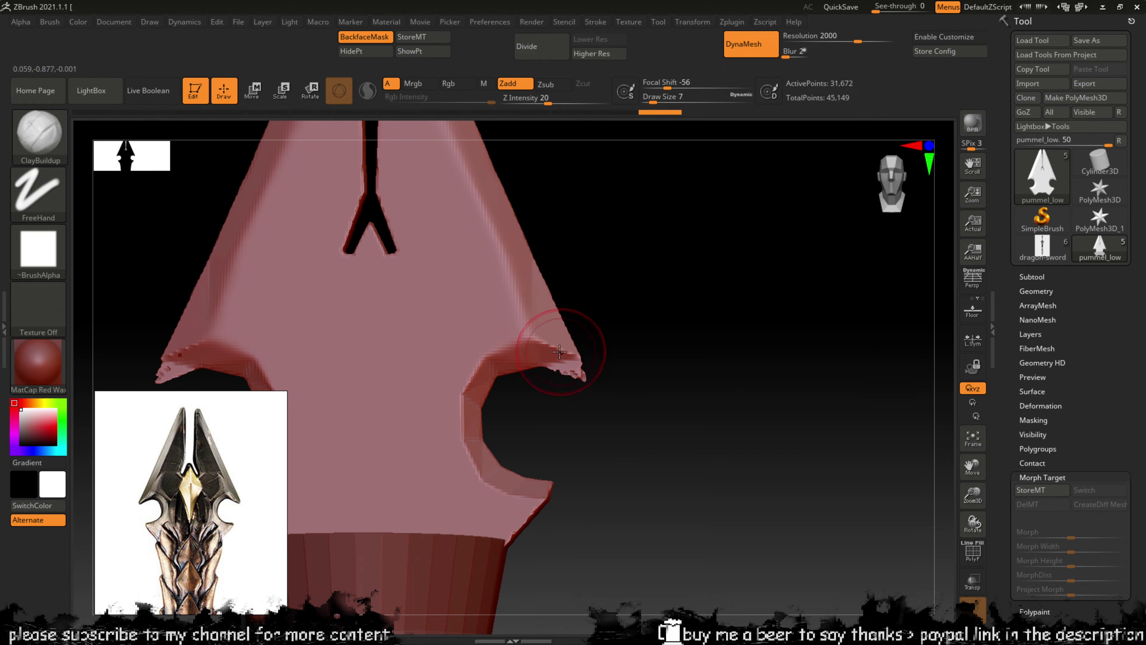
pyautogui.press('shift')
pyautogui.moveTo(477, 374)
pyautogui.keyDown('shift'); pyautogui.mouseDown()
pyautogui.moveTo(460, 456)
pyautogui.moveTo(496, 502)
pyautogui.moveTo(519, 509)
pyautogui.mouseUp(); pyautogui.keyUp('shift')
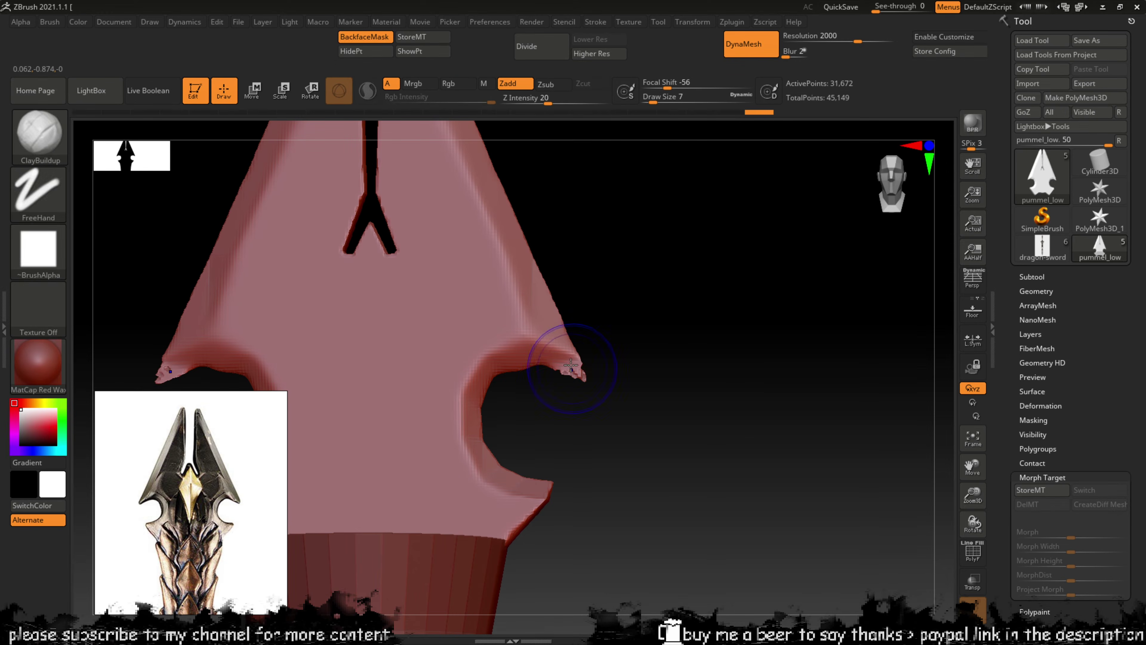
# Step: Build up a raised rim along the curved side notches with ClayBuildup
pyautogui.press('b')
pyautogui.press('c')
pyautogui.press('b')
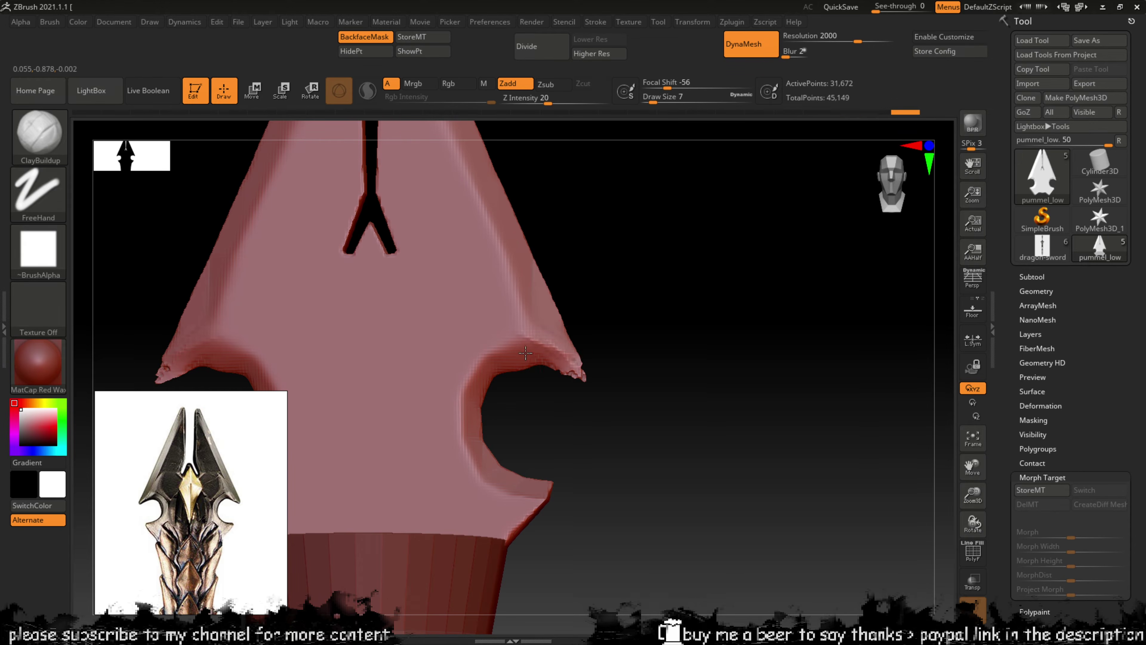
pyautogui.moveTo(526, 352)
pyautogui.mouseDown()
pyautogui.moveTo(507, 336)
pyautogui.moveTo(469, 428)
pyautogui.mouseUp()
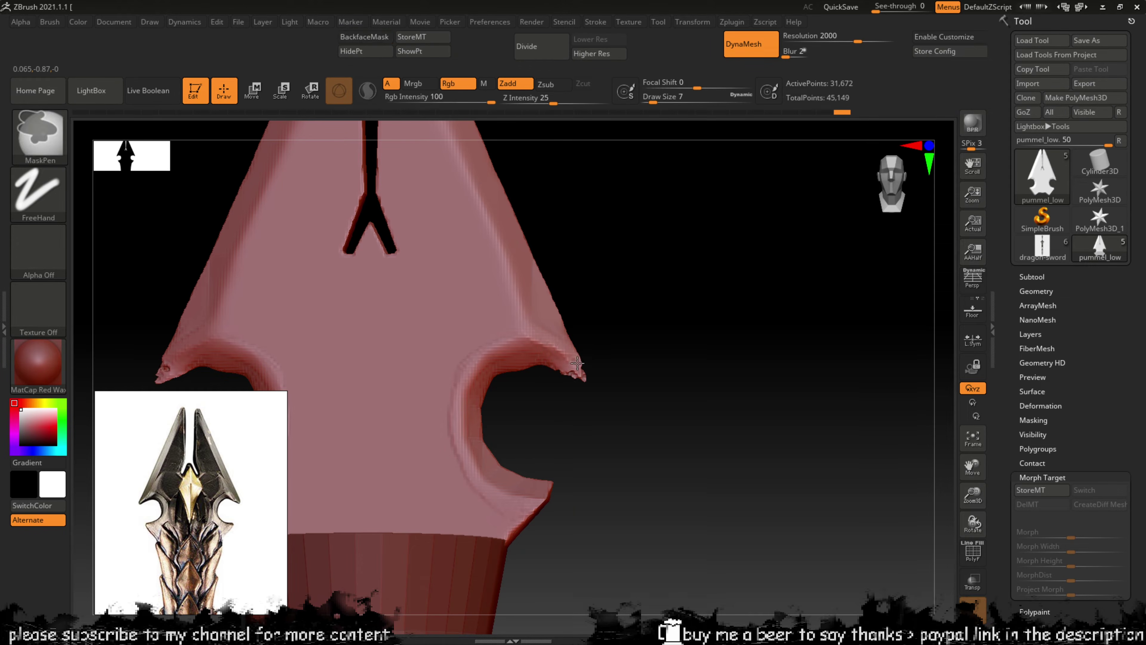
# Step: Mask the whole pommel except its two barb tips and inflate the tips with the Inflate deformation
pyautogui.keyDown('ctrl'); pyautogui.moveTo(587, 375); pyautogui.dragTo(564, 355); pyautogui.keyUp('ctrl')
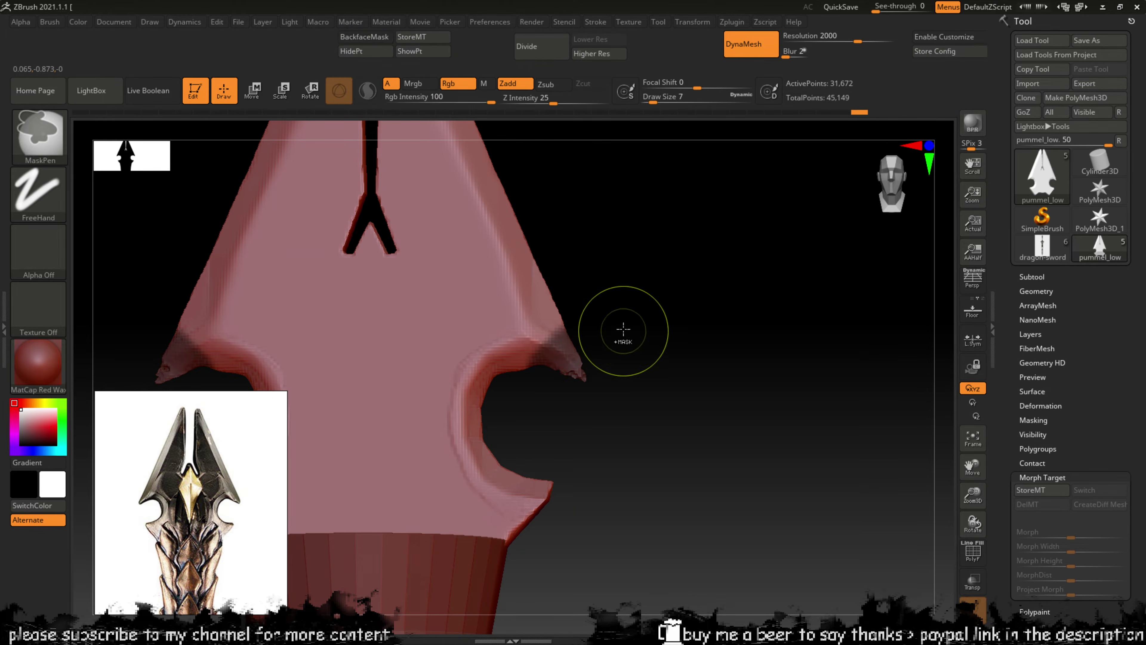
pyautogui.keyDown('ctrl'); pyautogui.click(634, 343); pyautogui.keyUp('ctrl')
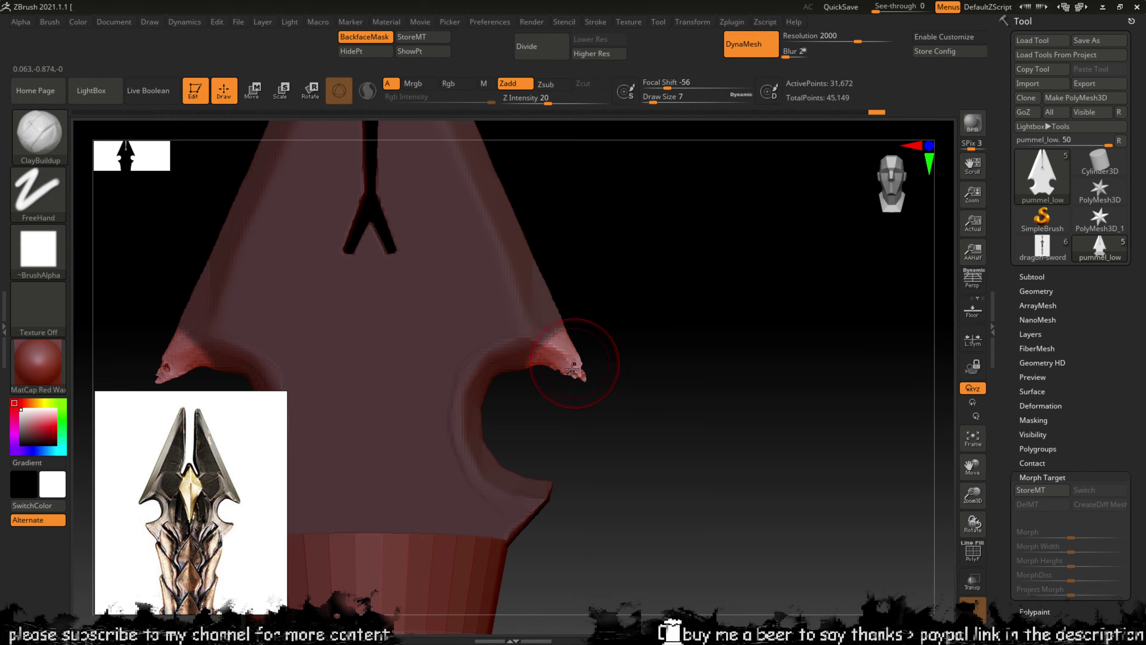
pyautogui.moveTo(1014, 391); pyautogui.dragTo(1007, 290)
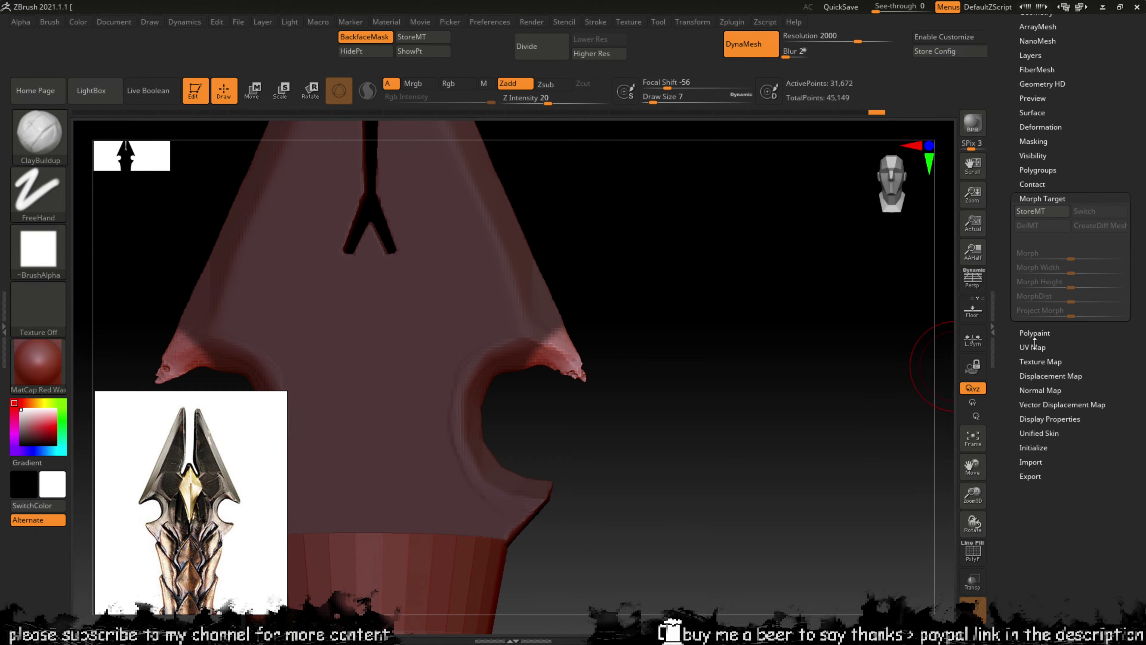
pyautogui.moveTo(1015, 363); pyautogui.dragTo(1015, 465)
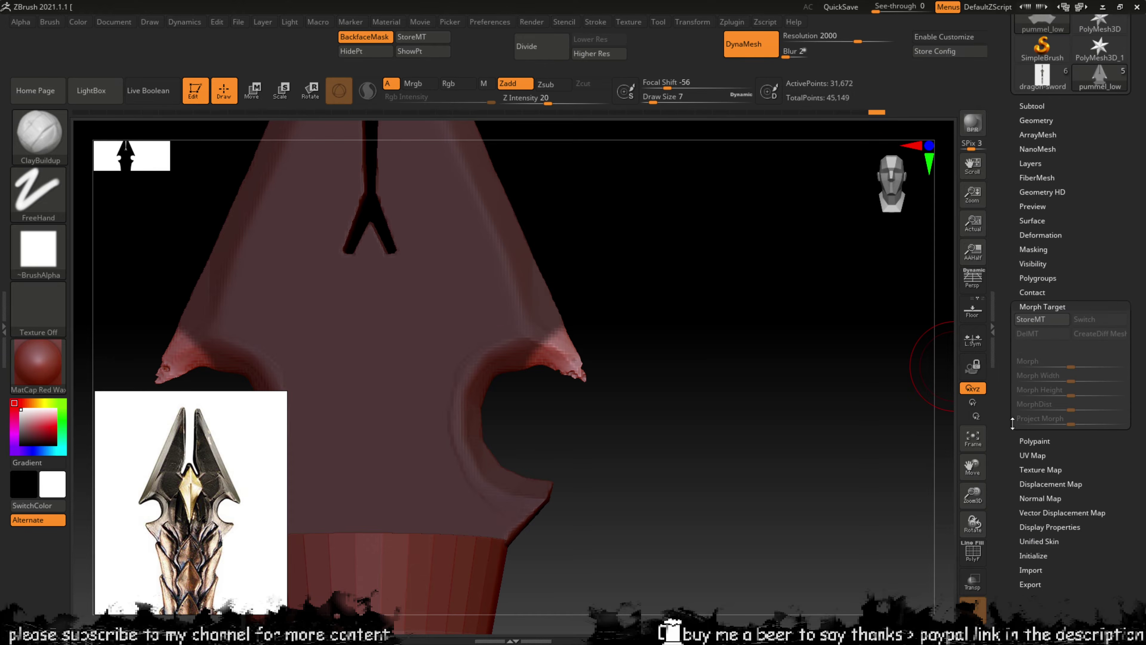
pyautogui.click(1040, 230)
pyautogui.moveTo(1010, 404); pyautogui.dragTo(1007, 343)
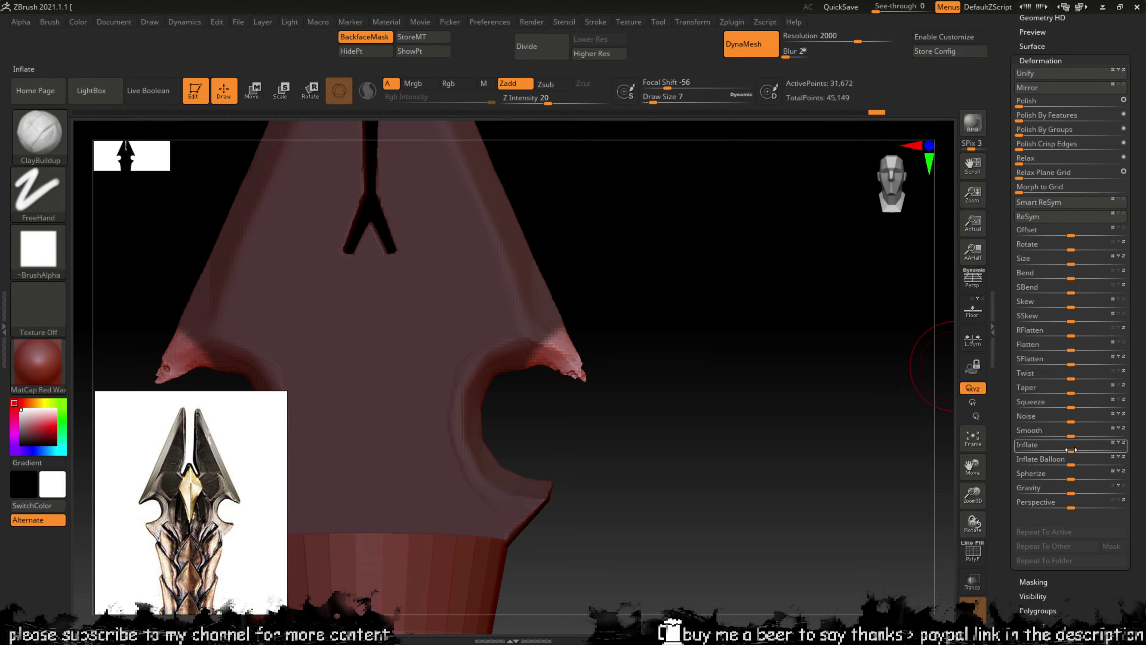
pyautogui.moveTo(1071, 450); pyautogui.dragTo(1074, 452)
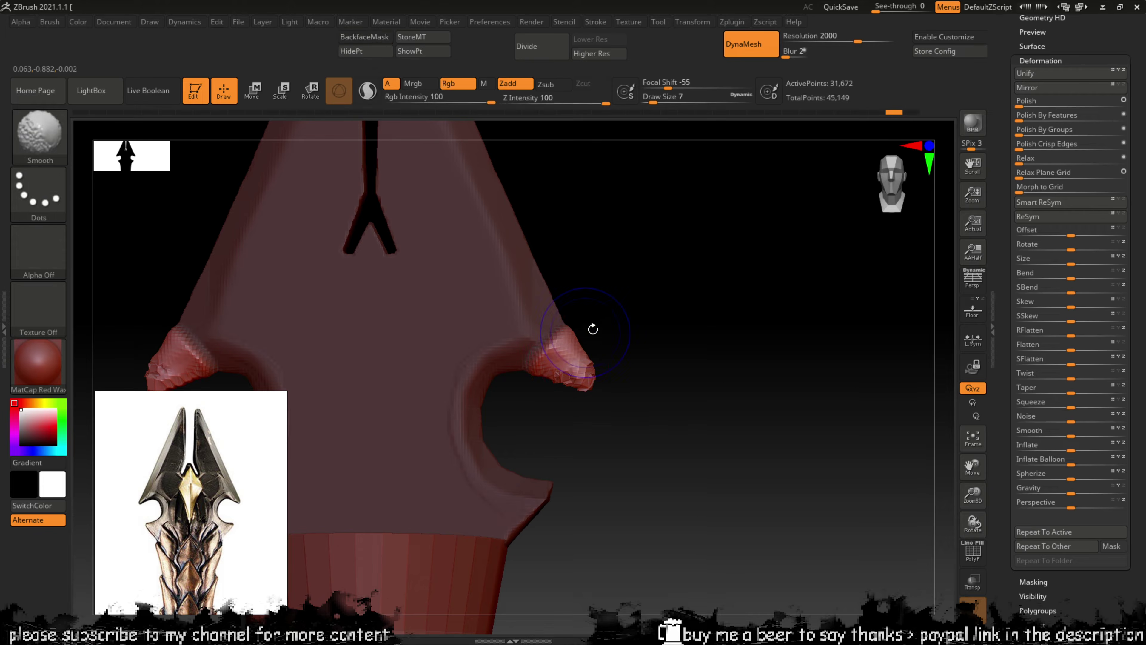
# Step: Smooth the inflated barb tips, clearing the mask and remeshing the pommel to blend them in
pyautogui.keyDown('shift'); pyautogui.moveTo(577, 368); pyautogui.dragTo(562, 348); pyautogui.keyUp('shift')
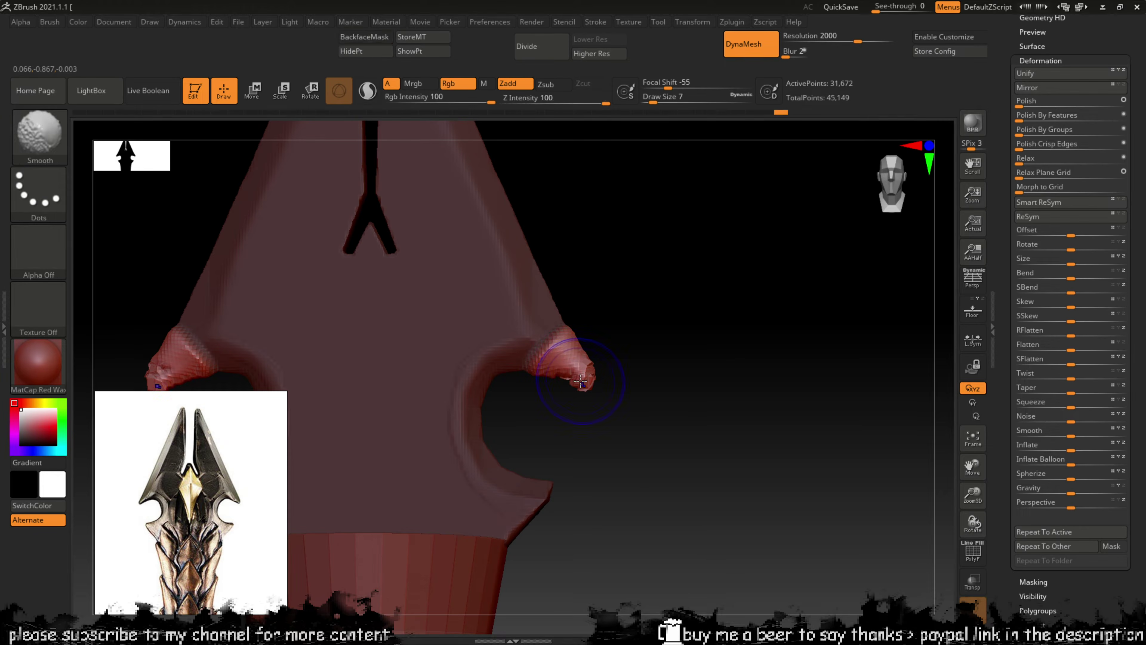
pyautogui.keyDown('ctrl'); pyautogui.moveTo(653, 378); pyautogui.dragTo(680, 333); pyautogui.keyUp('ctrl')
pyautogui.moveTo(555, 341)
pyautogui.keyDown('shift'); pyautogui.mouseDown()
pyautogui.moveTo(569, 370)
pyautogui.moveTo(599, 381)
pyautogui.moveTo(627, 369)
pyautogui.moveTo(601, 360)
pyautogui.moveTo(622, 321)
pyautogui.moveTo(607, 349)
pyautogui.moveTo(623, 354)
pyautogui.mouseUp(); pyautogui.keyUp('shift')
# Step: Try a ClayBuildup stroke on the barb and undo the latest strokes
pyautogui.moveTo(588, 348); pyautogui.dragTo(591, 342)
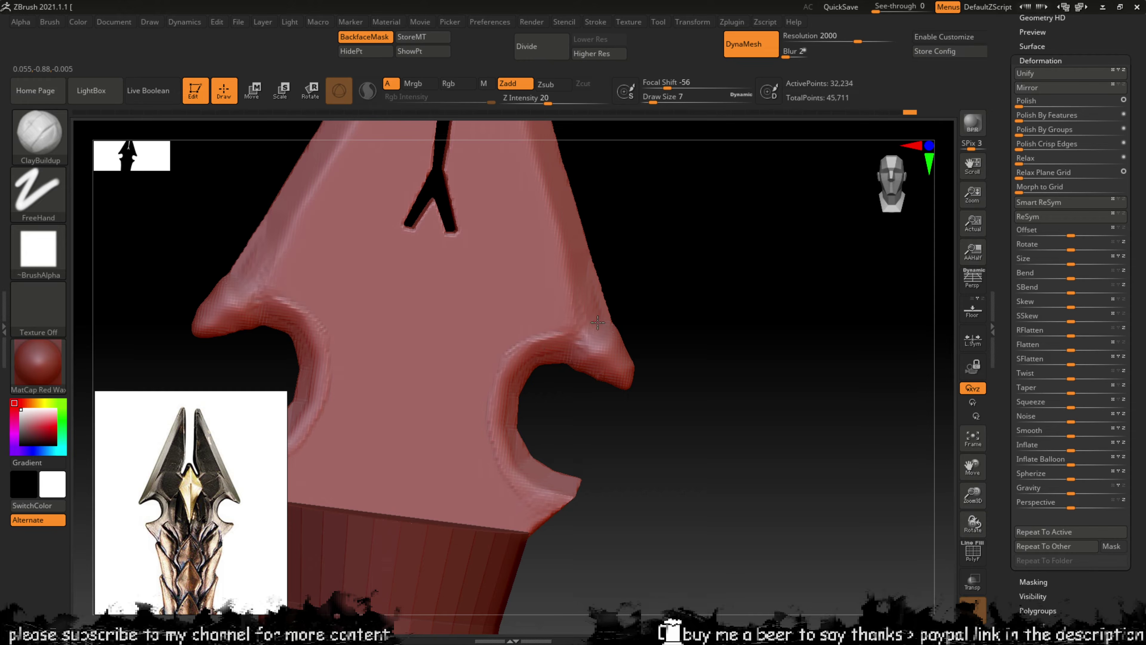
pyautogui.hotkey('ctrl', 'z')
pyautogui.hotkey('ctrl', 'z')
pyautogui.hotkey('ctrl', 'z')
pyautogui.hotkey('ctrl', 'z')
pyautogui.hotkey('ctrl', 'z')
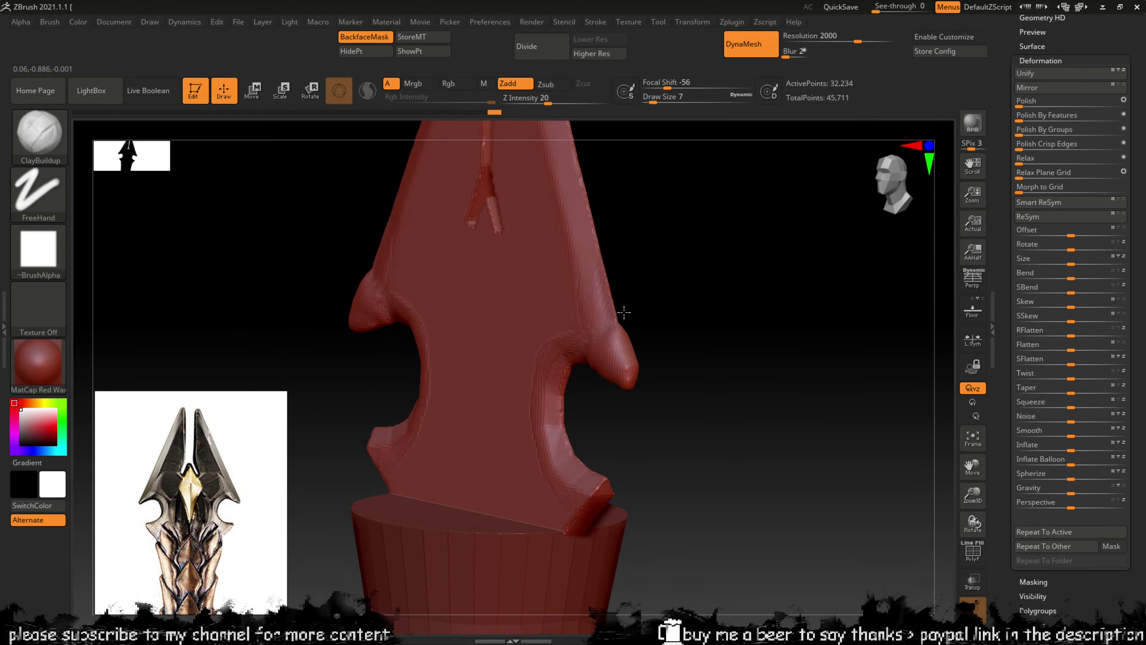
# Step: Flatten the rounded barb tips and blend them into the pommel's outer edges with TrimDynamic
pyautogui.moveTo(634, 311); pyautogui.dragTo(671, 344)
pyautogui.press('b')
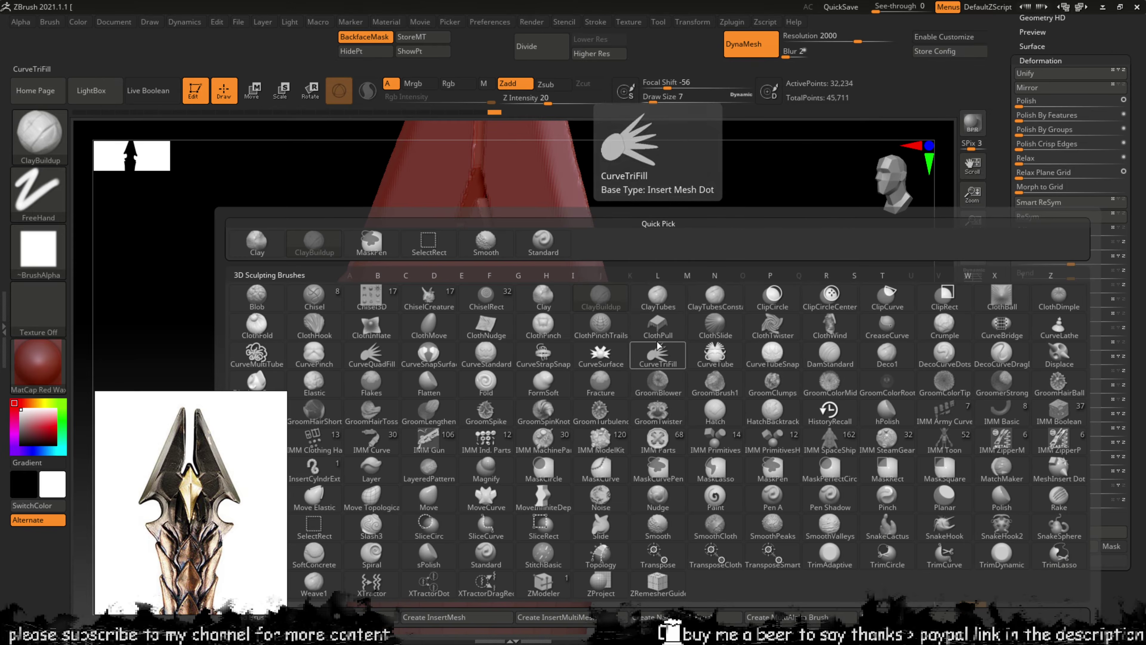
pyautogui.press('t')
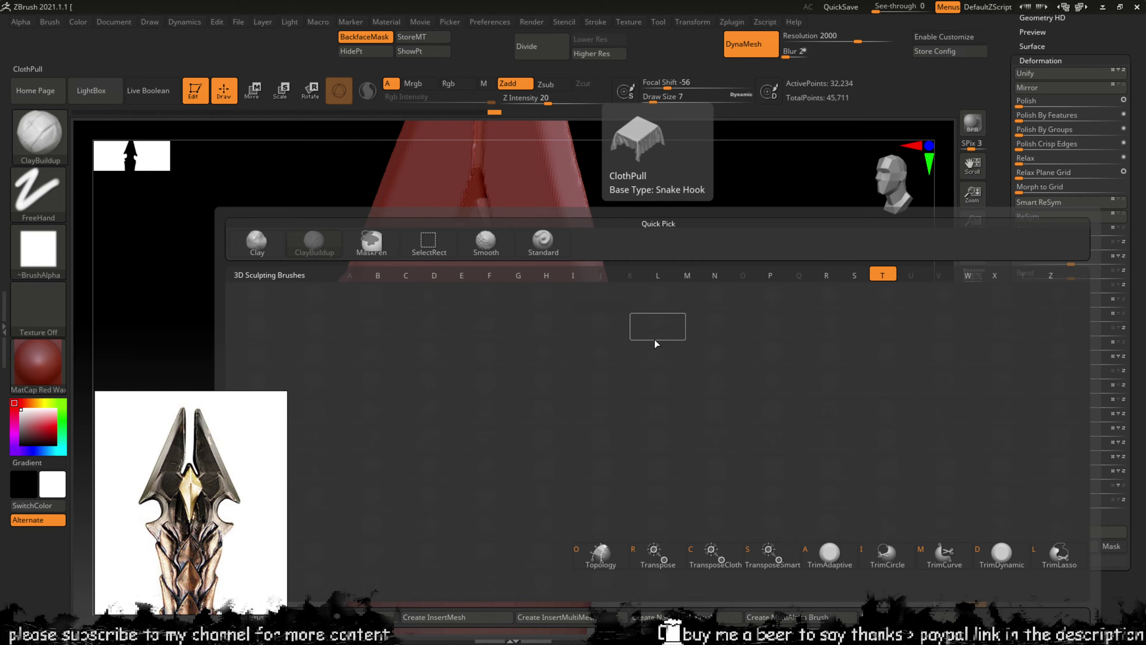
pyautogui.press('d')
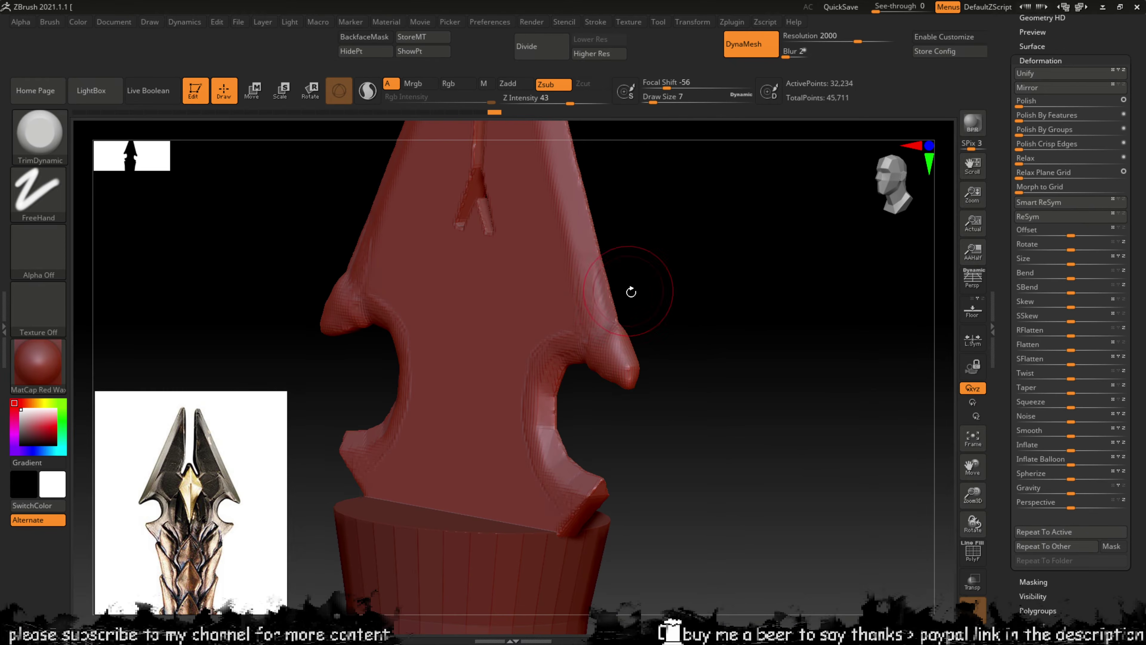
pyautogui.moveTo(631, 292)
pyautogui.mouseDown()
pyautogui.moveTo(691, 320)
pyautogui.moveTo(706, 302)
pyautogui.mouseUp()
pyautogui.press('b')
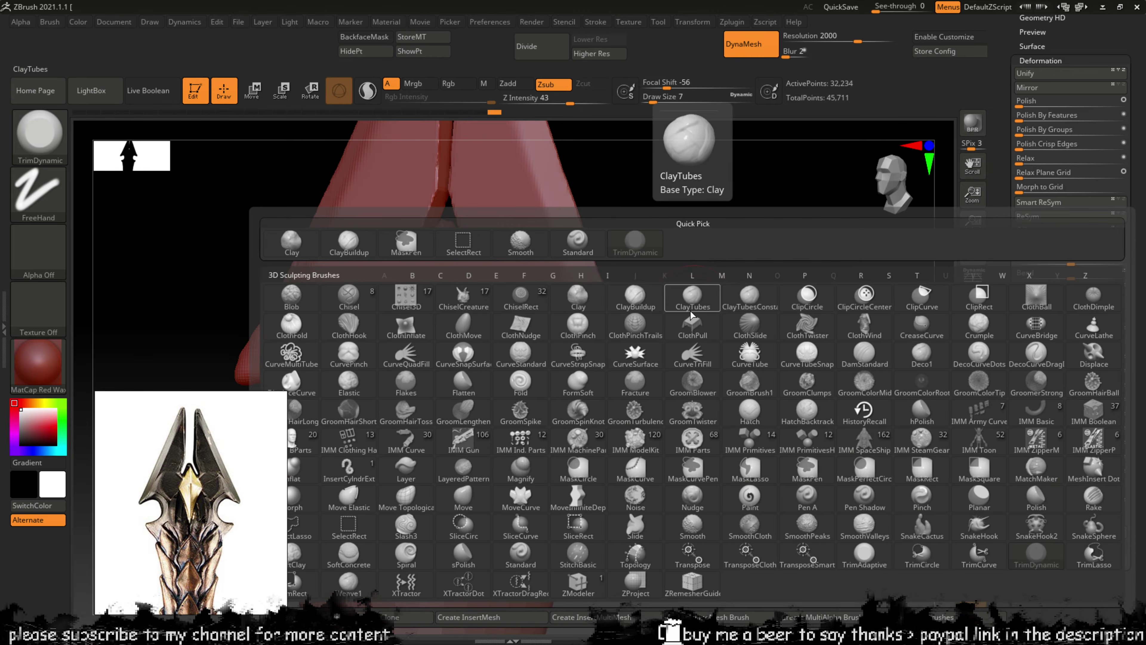
pyautogui.press('t')
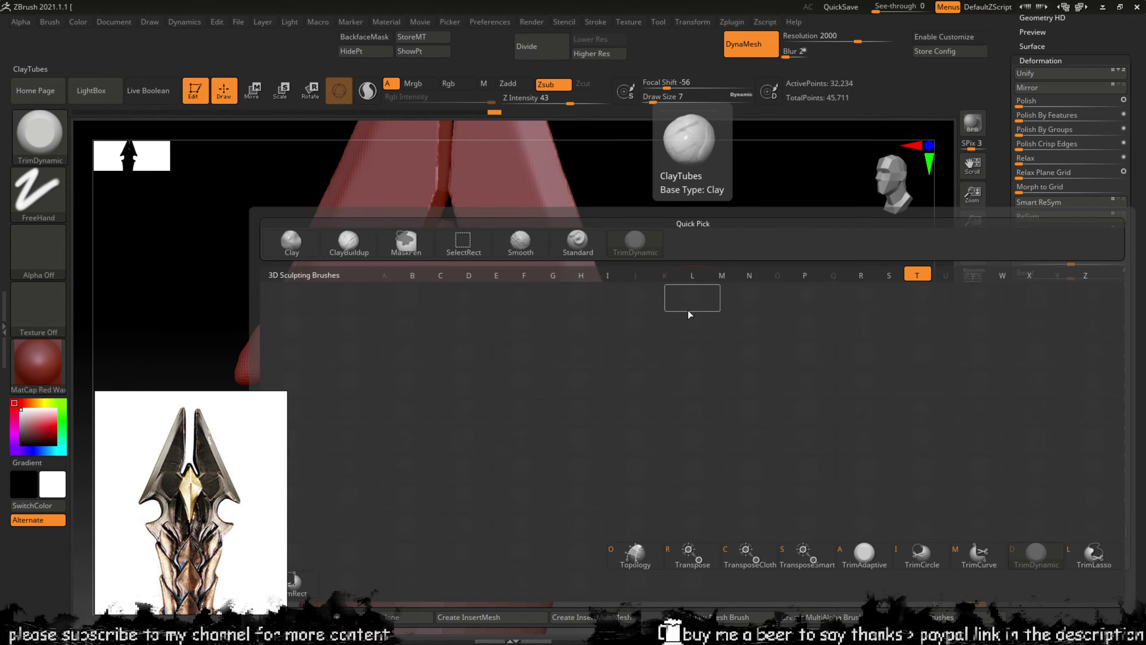
pyautogui.press('d')
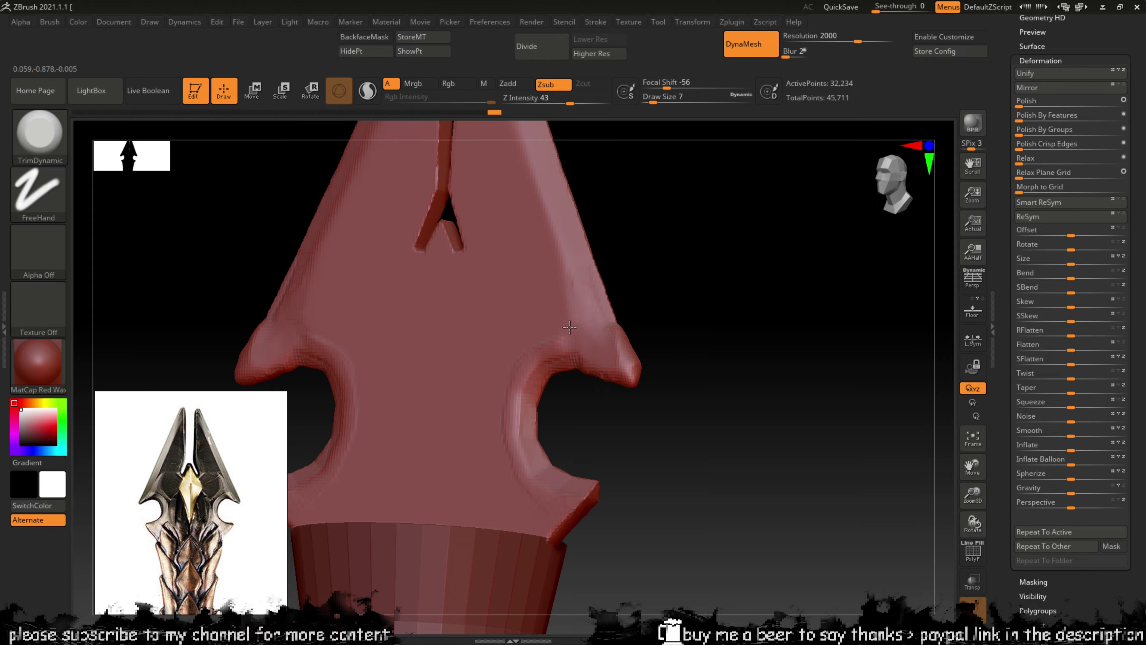
pyautogui.moveTo(667, 316)
pyautogui.mouseDown()
pyautogui.moveTo(684, 310)
pyautogui.moveTo(658, 341)
pyautogui.moveTo(621, 342)
pyautogui.moveTo(681, 322)
pyautogui.moveTo(647, 366)
pyautogui.mouseUp()
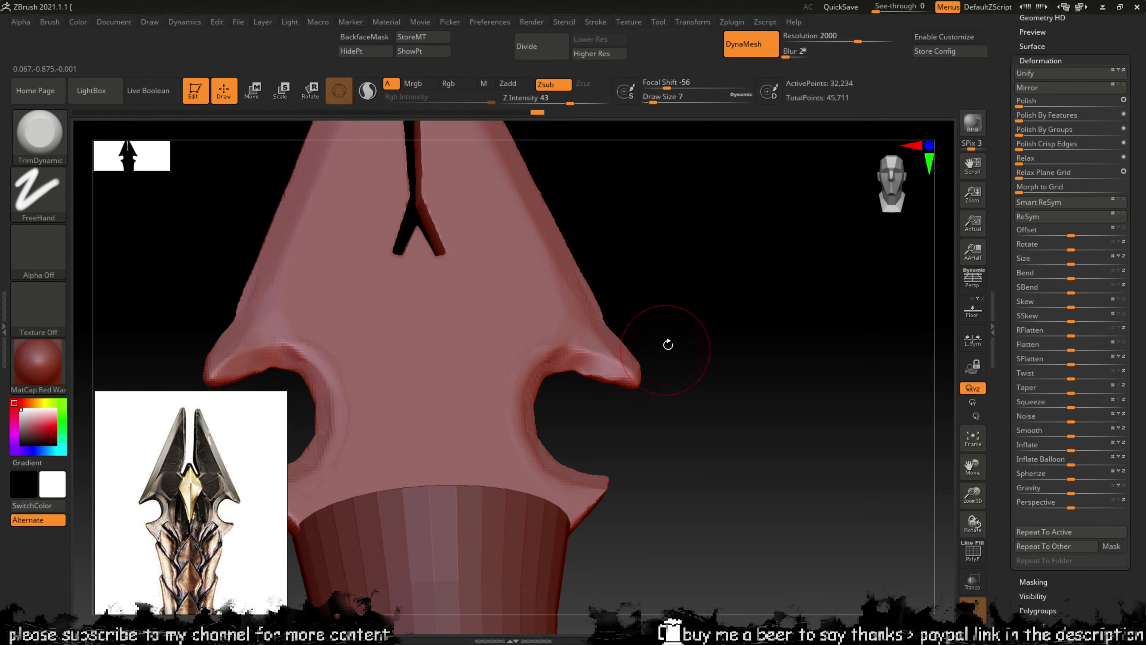
pyautogui.moveTo(667, 344)
pyautogui.mouseDown()
pyautogui.moveTo(643, 359)
pyautogui.moveTo(683, 336)
pyautogui.mouseUp()
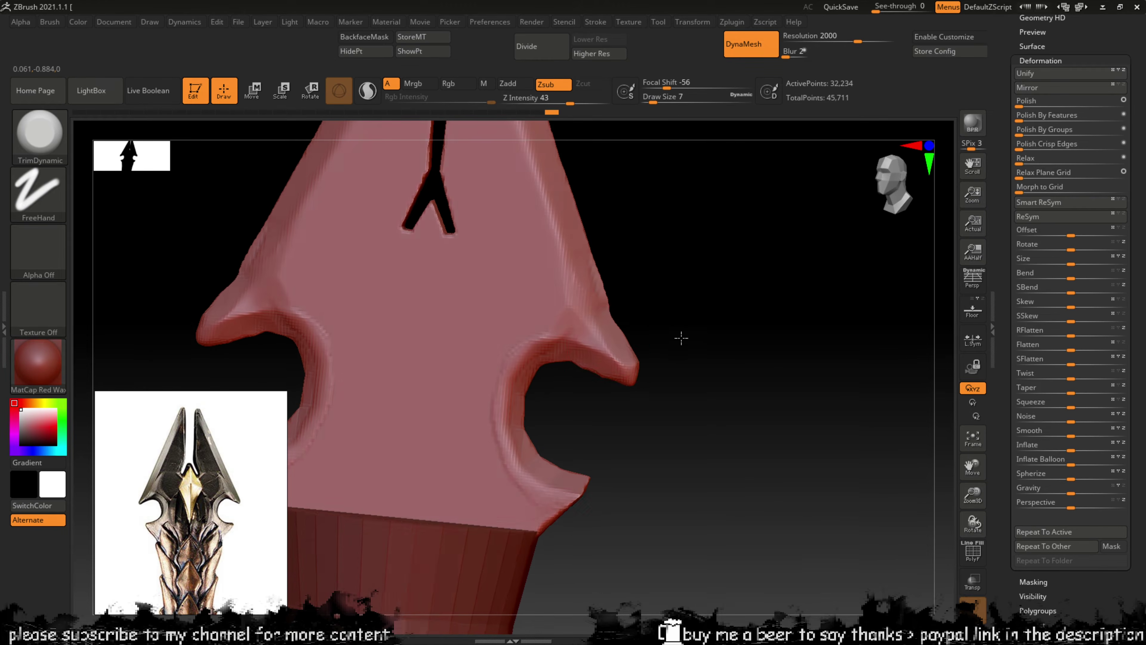
# Step: Fill the base of the barbs above the notches with ClayBuildup and smooth the added volume
pyautogui.press('b')
pyautogui.press('c')
pyautogui.press('b')
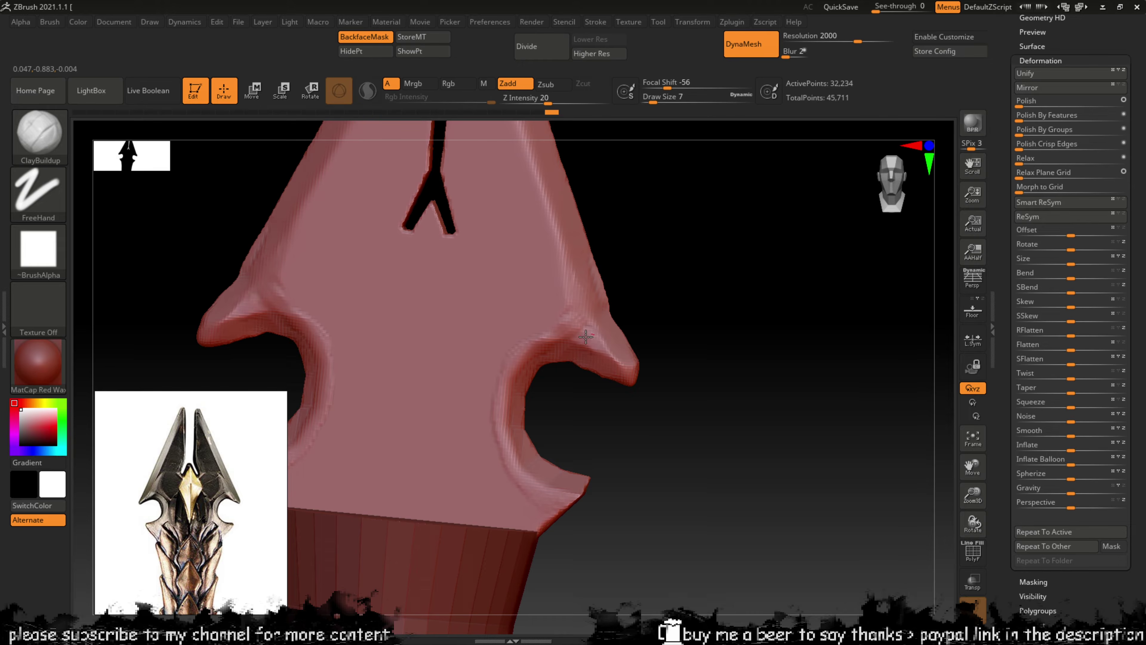
pyautogui.press('shift')
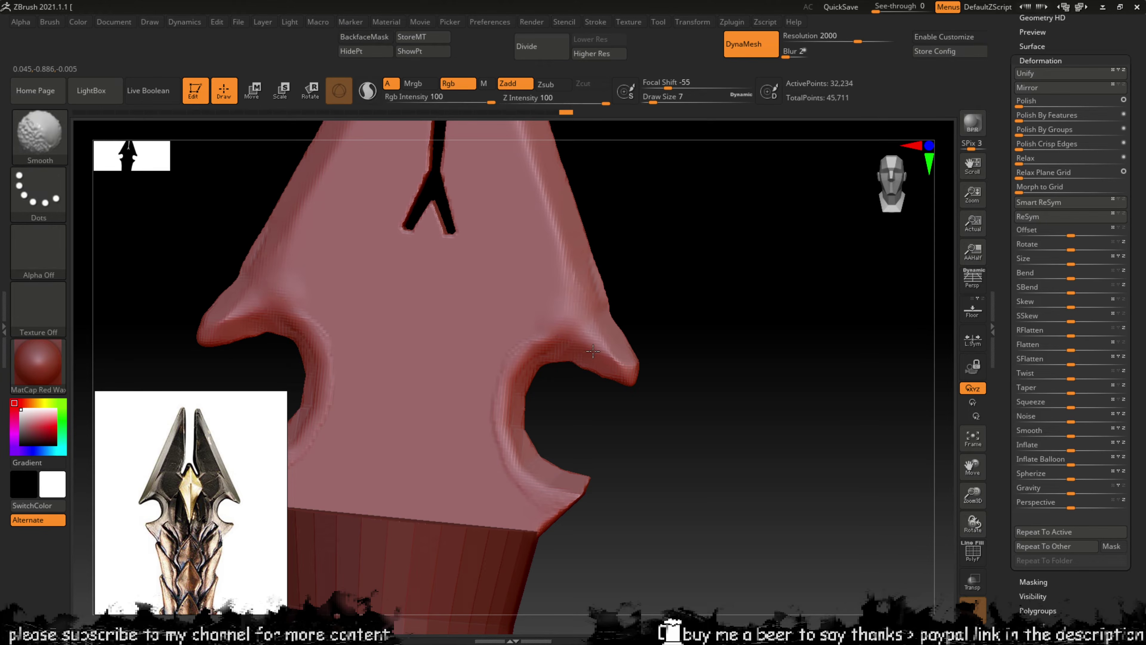
pyautogui.keyDown('shift'); pyautogui.moveTo(593, 351); pyautogui.dragTo(601, 345); pyautogui.keyUp('shift')
pyautogui.press('shift')
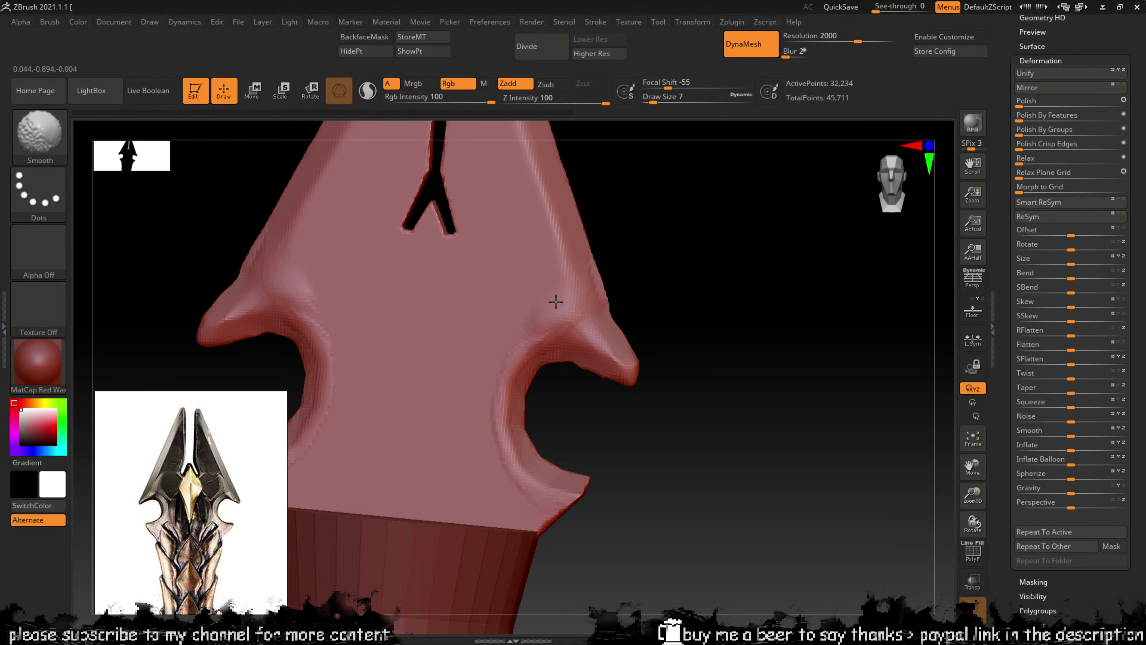
# Step: Build up the upper notch rim beneath the barbs with ClayBuildup and smooth the strokes
pyautogui.press('b')
pyautogui.press('t')
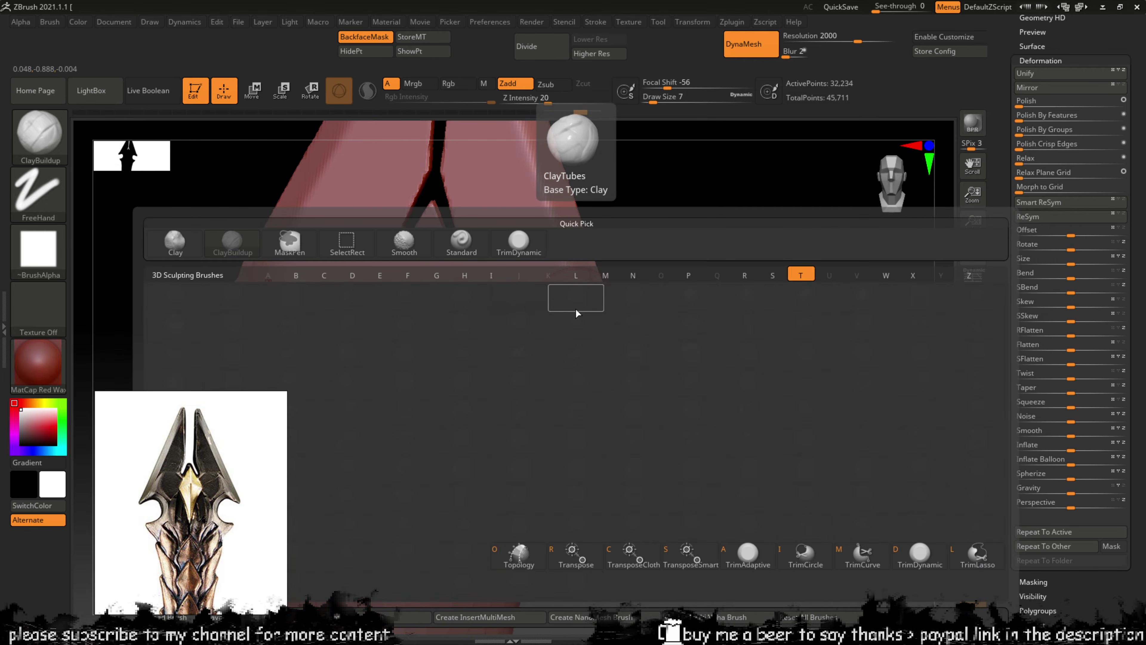
pyautogui.press('c')
pyautogui.press('b')
pyautogui.press('c')
pyautogui.press('b')
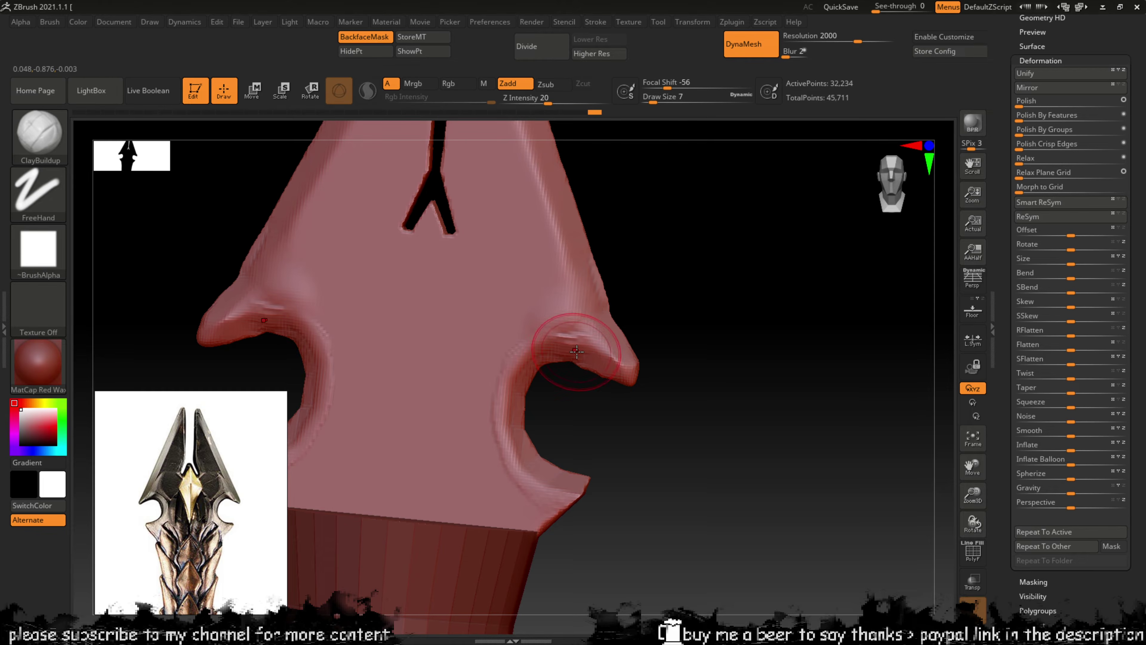
pyautogui.press('shift')
# Step: Trim the upper rim of the notches with TrimDynamic from the notch curve out to the barbs
pyautogui.press('b')
pyautogui.press('t')
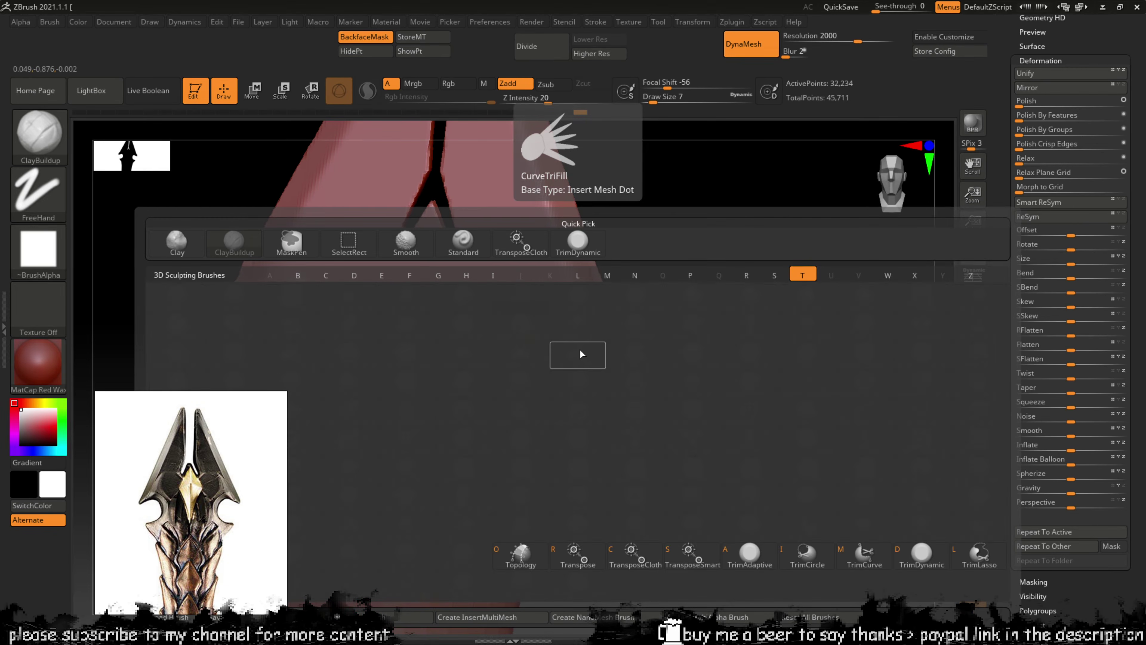
pyautogui.press('d')
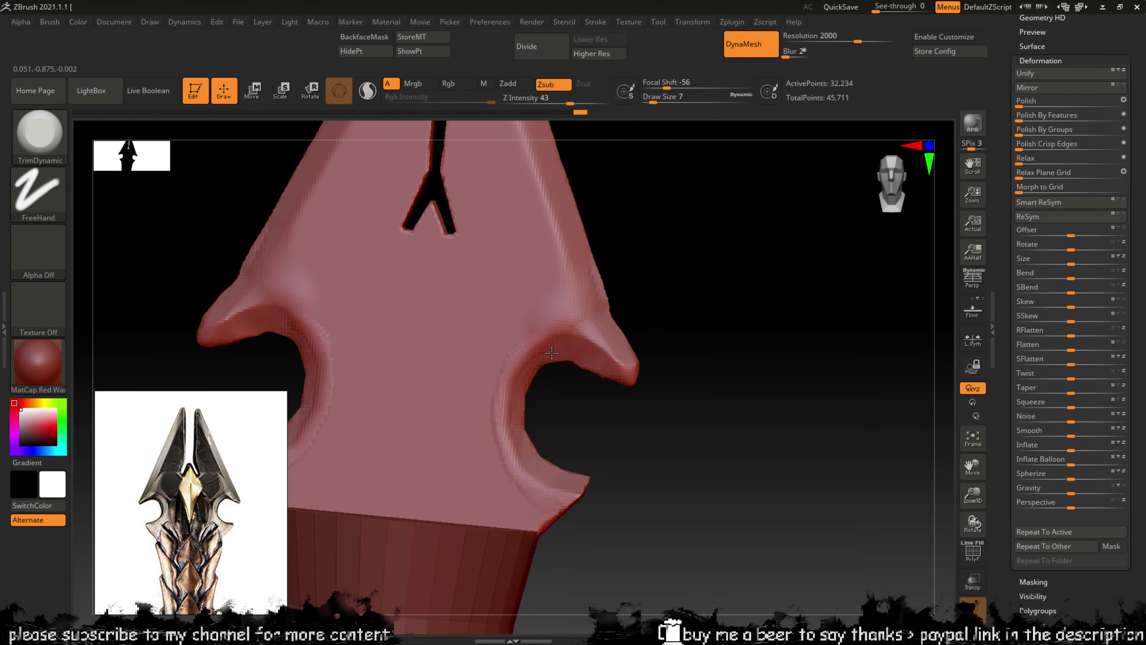
pyautogui.moveTo(532, 370); pyautogui.dragTo(647, 314)
pyautogui.moveTo(642, 321); pyautogui.dragTo(588, 336)
pyautogui.moveTo(505, 359); pyautogui.dragTo(606, 296)
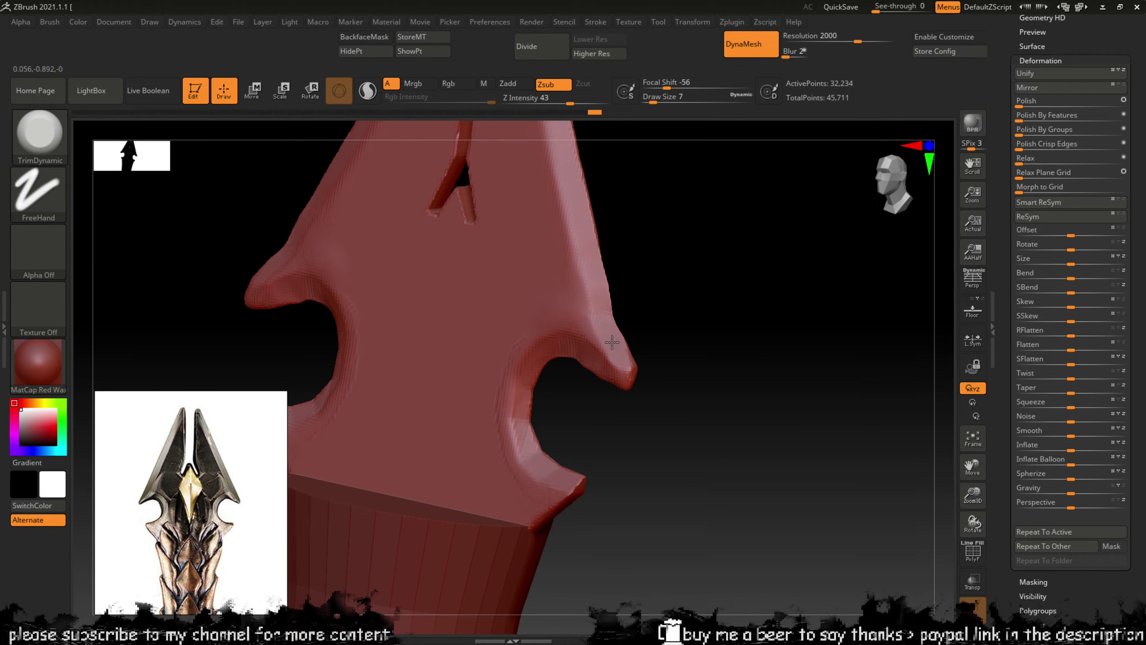
# Step: Flatten the outer sides of the barb tips with TrimDynamic to sharpen them
pyautogui.moveTo(664, 333); pyautogui.dragTo(685, 325)
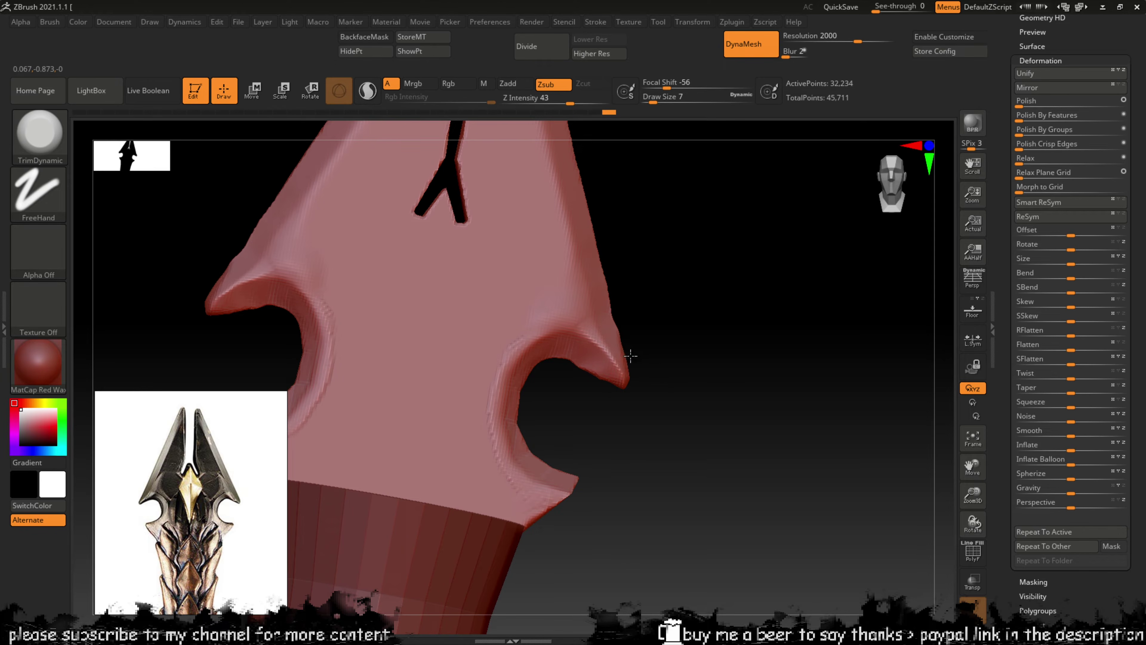
pyautogui.moveTo(630, 356); pyautogui.dragTo(703, 344)
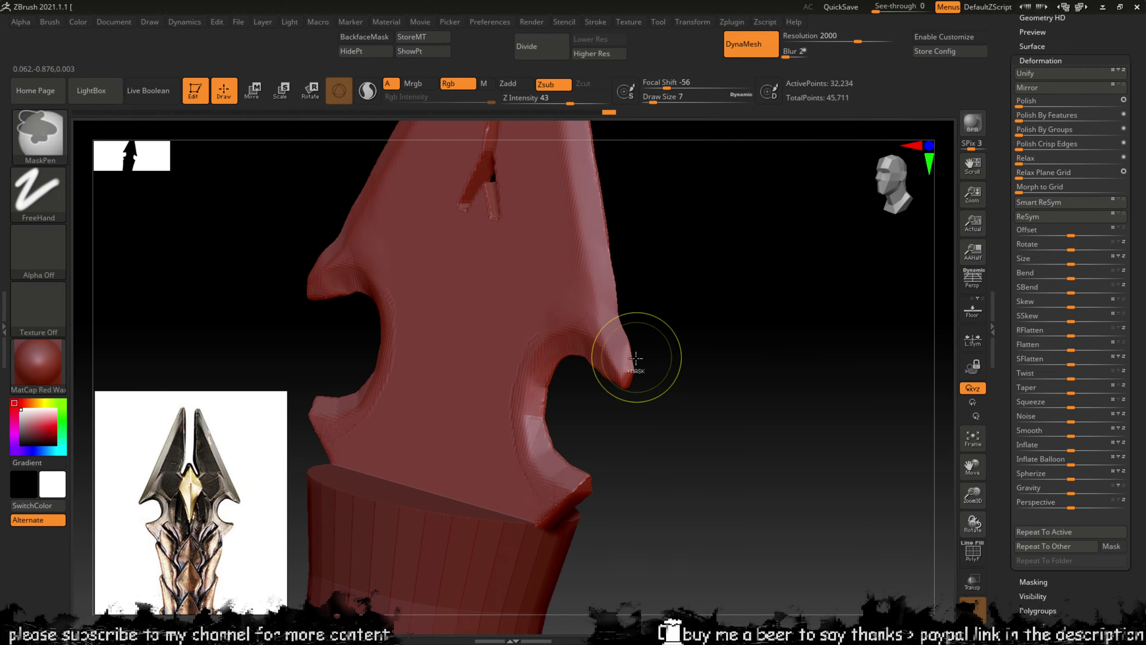
pyautogui.moveTo(616, 339)
pyautogui.mouseDown()
pyautogui.moveTo(686, 341)
pyautogui.moveTo(614, 313)
pyautogui.moveTo(698, 305)
pyautogui.moveTo(653, 318)
pyautogui.mouseUp()
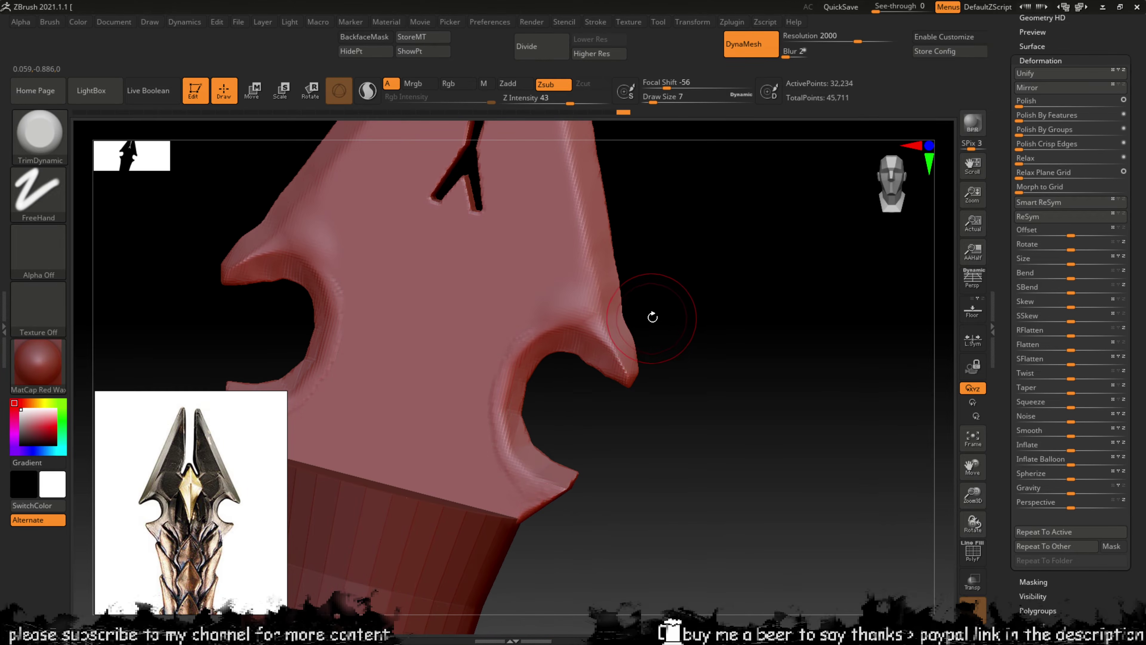
# Step: Adjust the outer outline of the barbs with the Move brush and smooth the edge
pyautogui.press('b')
pyautogui.press('m')
pyautogui.press('v')
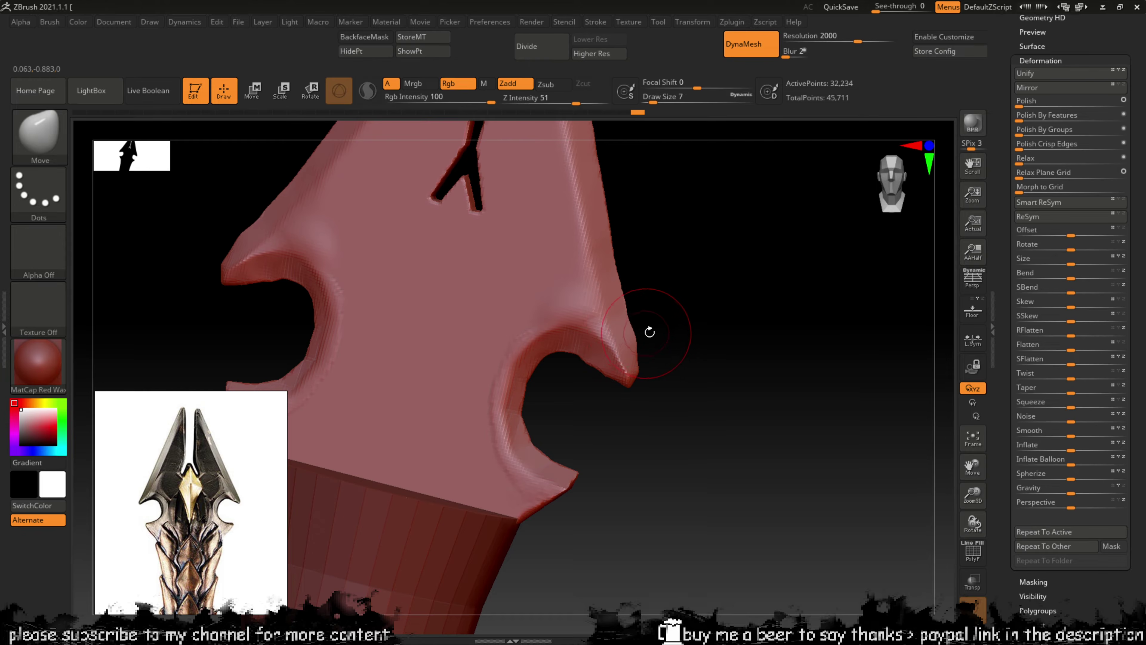
pyautogui.keyDown('shift'); pyautogui.moveTo(642, 330); pyautogui.dragTo(639, 329); pyautogui.keyUp('shift')
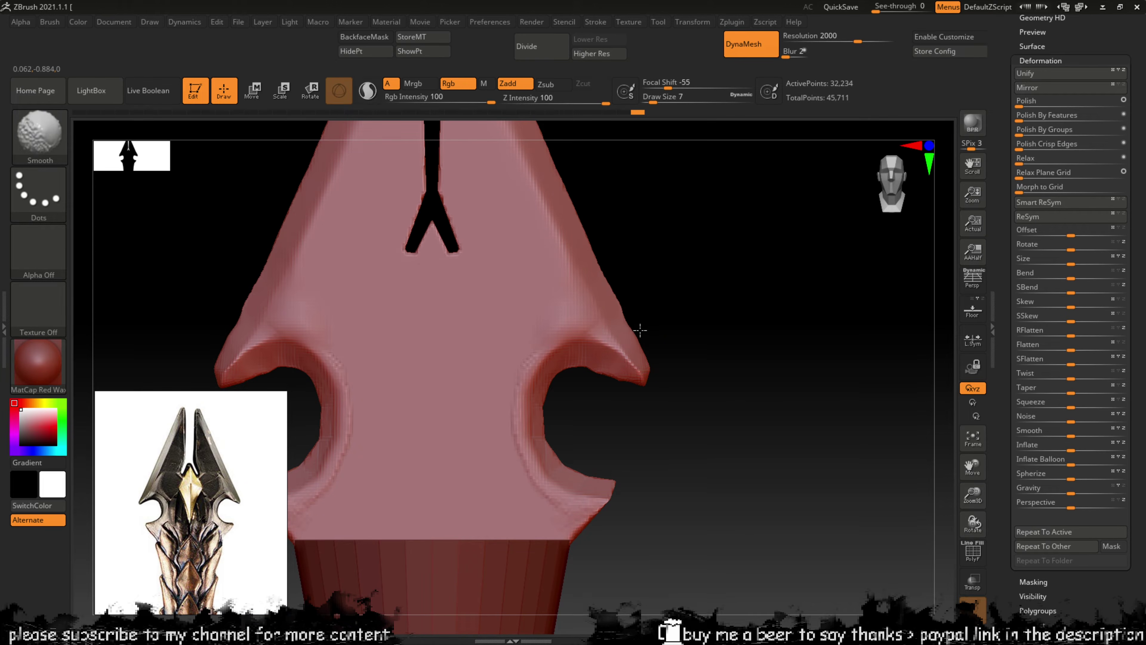
pyautogui.press('shift')
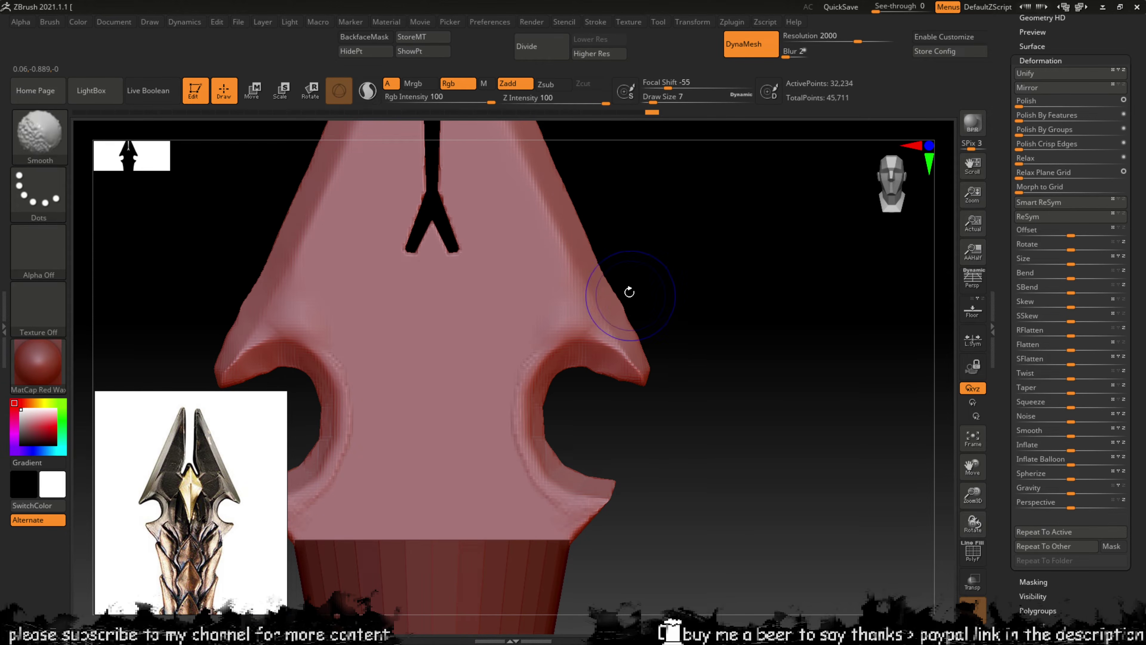
# Step: Build up the full rim of the side notches with ClayBuildup and smooth it down to the lower spikes
pyautogui.press('b')
pyautogui.press('c')
pyautogui.press('b')
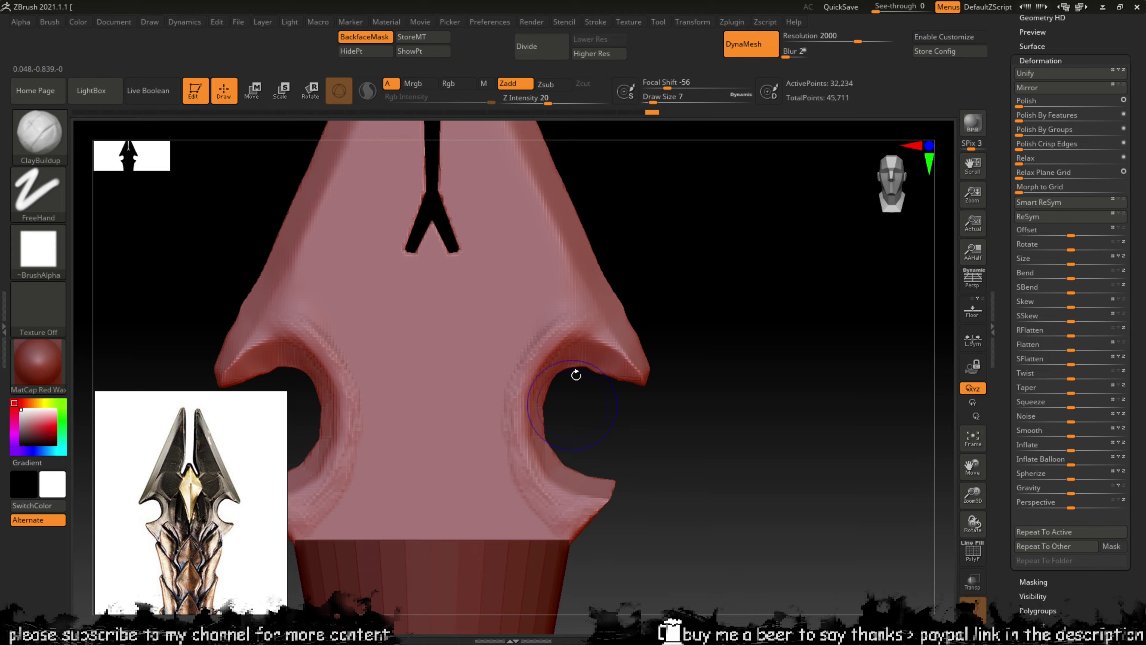
pyautogui.press('shift')
pyautogui.keyDown('shift'); pyautogui.moveTo(564, 532); pyautogui.dragTo(560, 495); pyautogui.keyUp('shift')
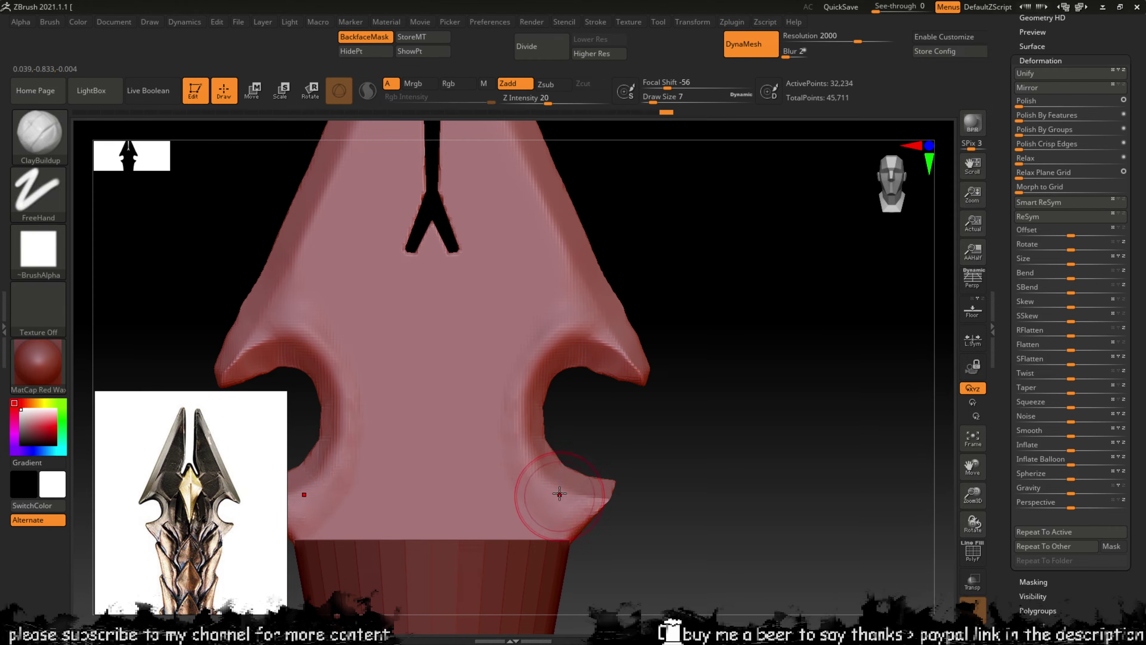
# Step: Flatten the front rim of the side notches with TrimDynamic
pyautogui.press('b')
pyautogui.press('t')
pyautogui.press('c')
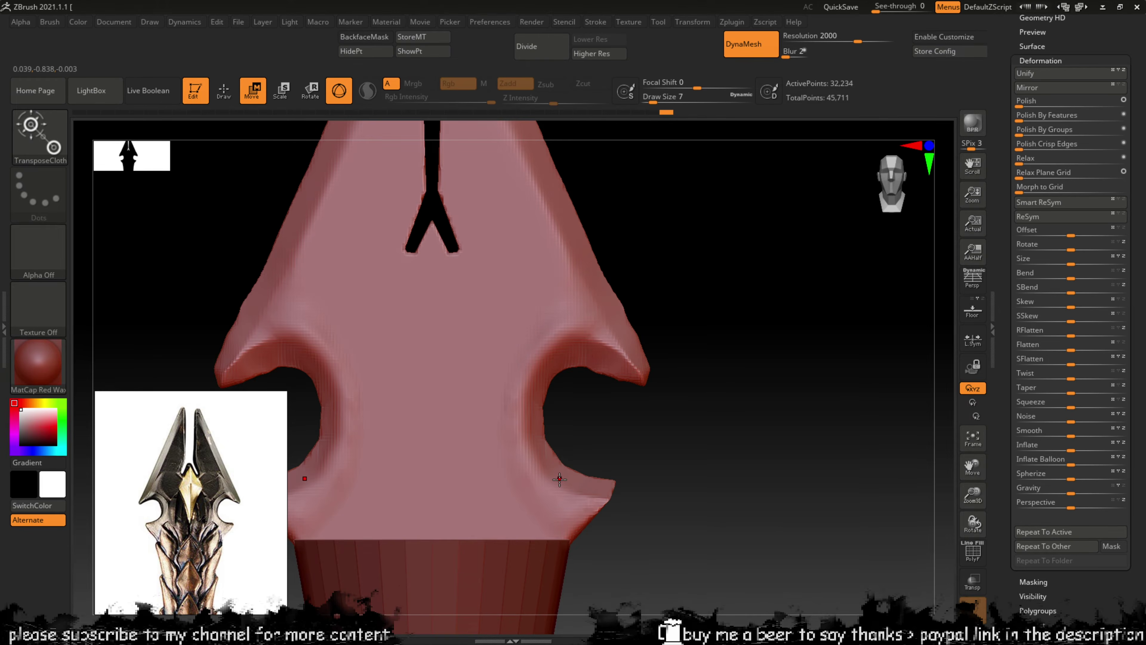
pyautogui.press('b')
pyautogui.press('t')
pyautogui.press('d')
pyautogui.moveTo(558, 357); pyautogui.dragTo(532, 349)
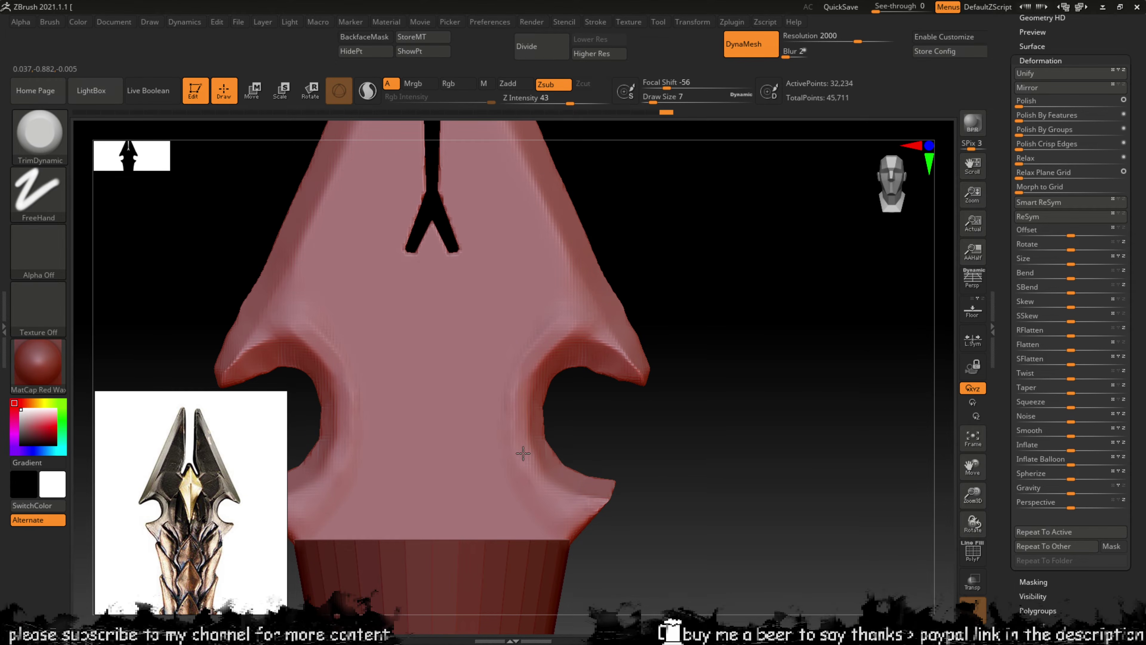
# Step: Trim the inner walls of the notches and the underside of the barbs with TrimDynamic from both sides
pyautogui.moveTo(561, 487); pyautogui.dragTo(570, 409)
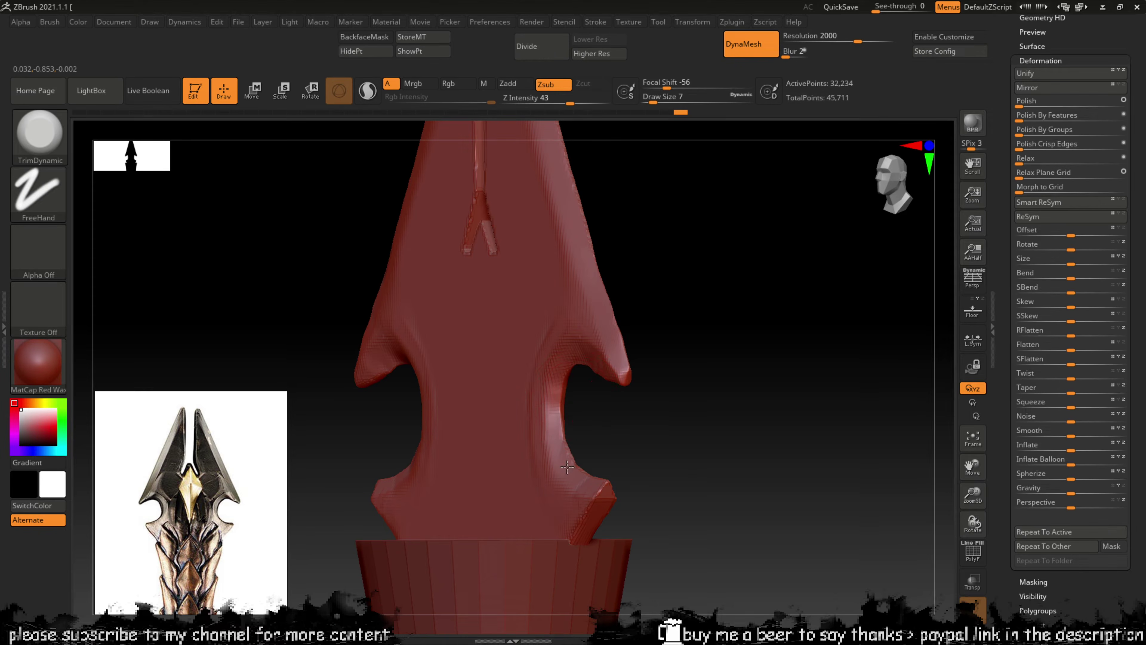
pyautogui.moveTo(567, 467); pyautogui.dragTo(559, 411)
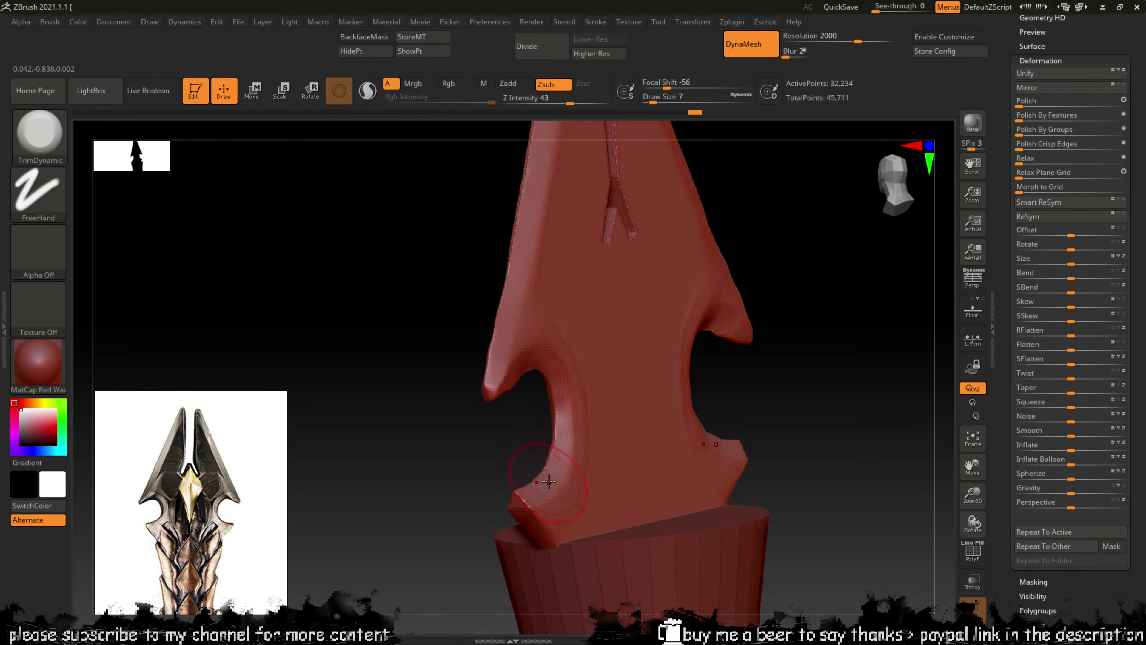
pyautogui.moveTo(549, 482); pyautogui.dragTo(566, 427)
pyautogui.moveTo(542, 388); pyautogui.dragTo(508, 382)
# Step: Flatten the bevels and inner slit edges near the two prong tips with TrimDynamic
pyautogui.keyDown('alt'); pyautogui.moveTo(668, 247); pyautogui.dragTo(584, 341); pyautogui.keyUp('alt')
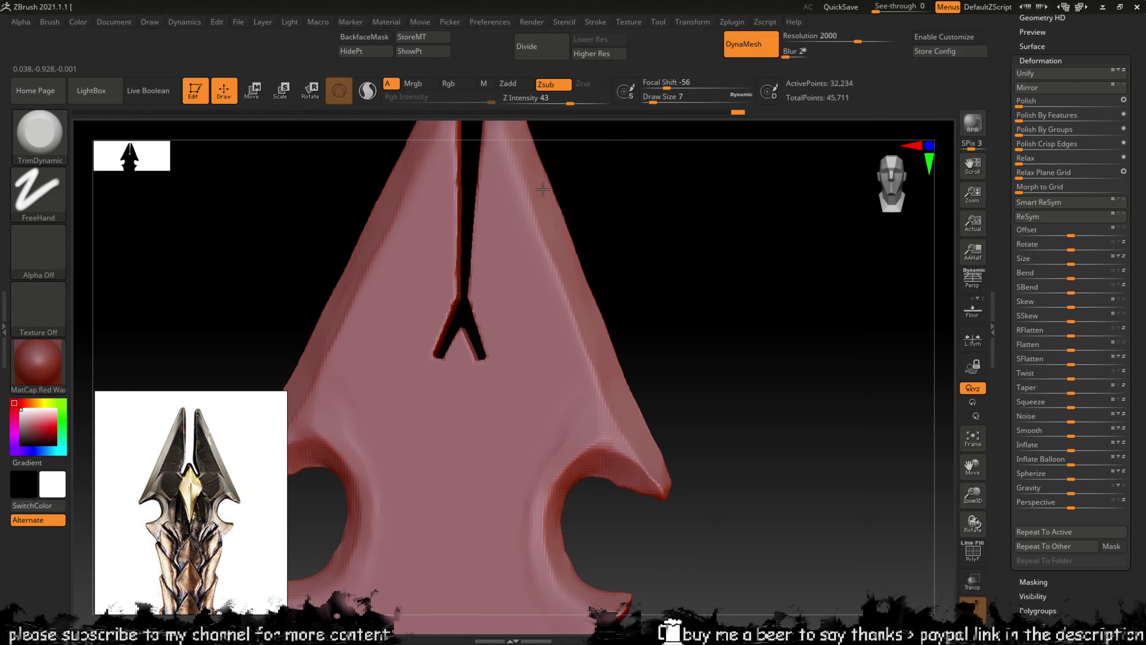
pyautogui.keyDown('alt'); pyautogui.moveTo(619, 208); pyautogui.dragTo(646, 372); pyautogui.keyUp('alt')
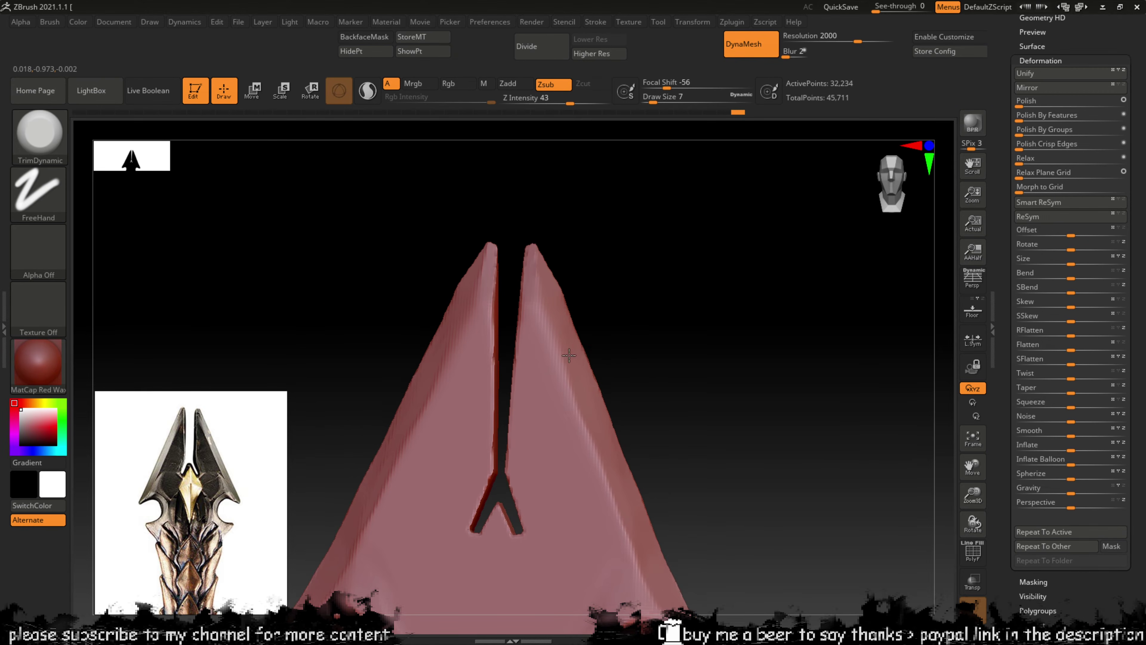
pyautogui.moveTo(557, 311)
pyautogui.mouseDown()
pyautogui.moveTo(547, 282)
pyautogui.moveTo(619, 274)
pyautogui.mouseUp()
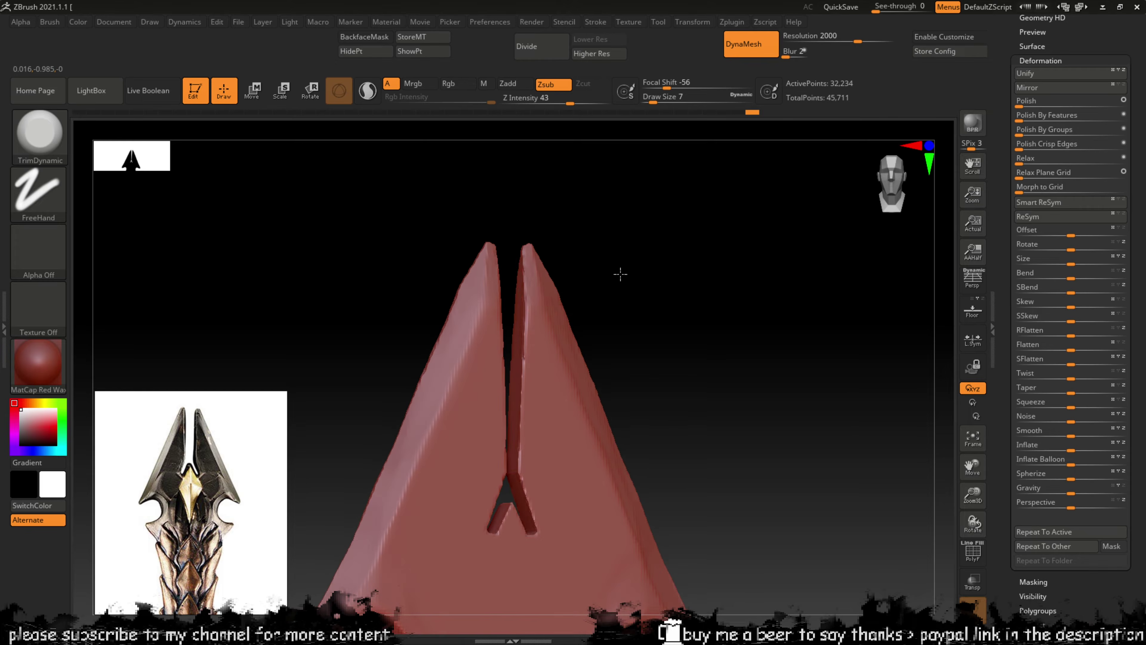
pyautogui.moveTo(536, 275); pyautogui.dragTo(533, 273)
pyautogui.moveTo(601, 264); pyautogui.dragTo(515, 318)
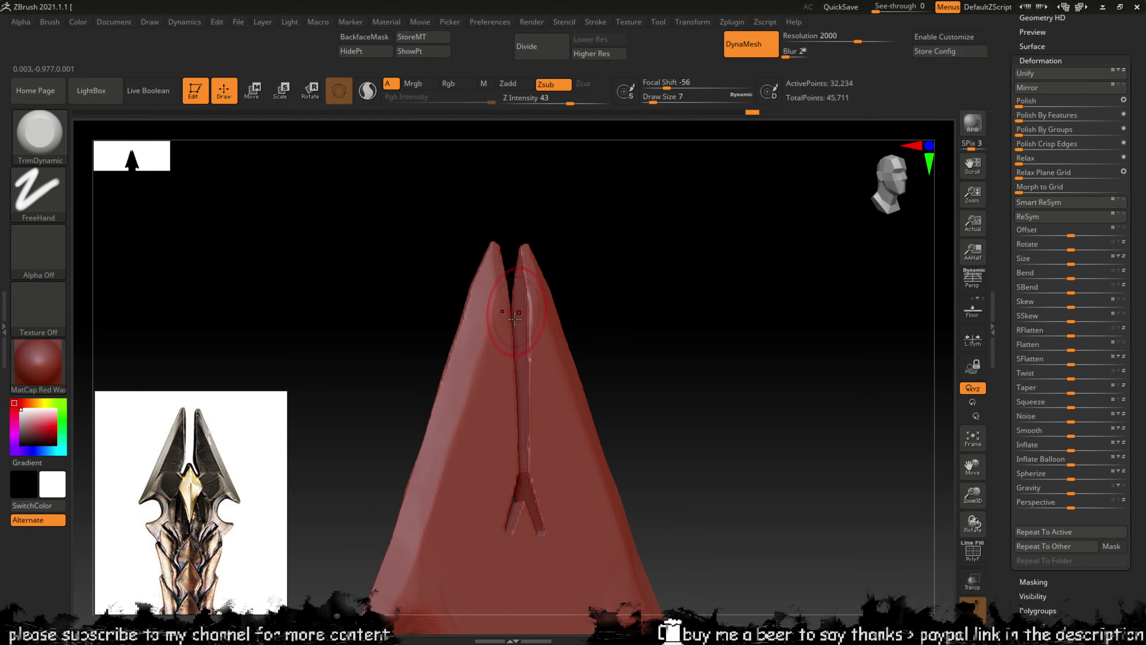
pyautogui.moveTo(527, 273); pyautogui.dragTo(534, 288)
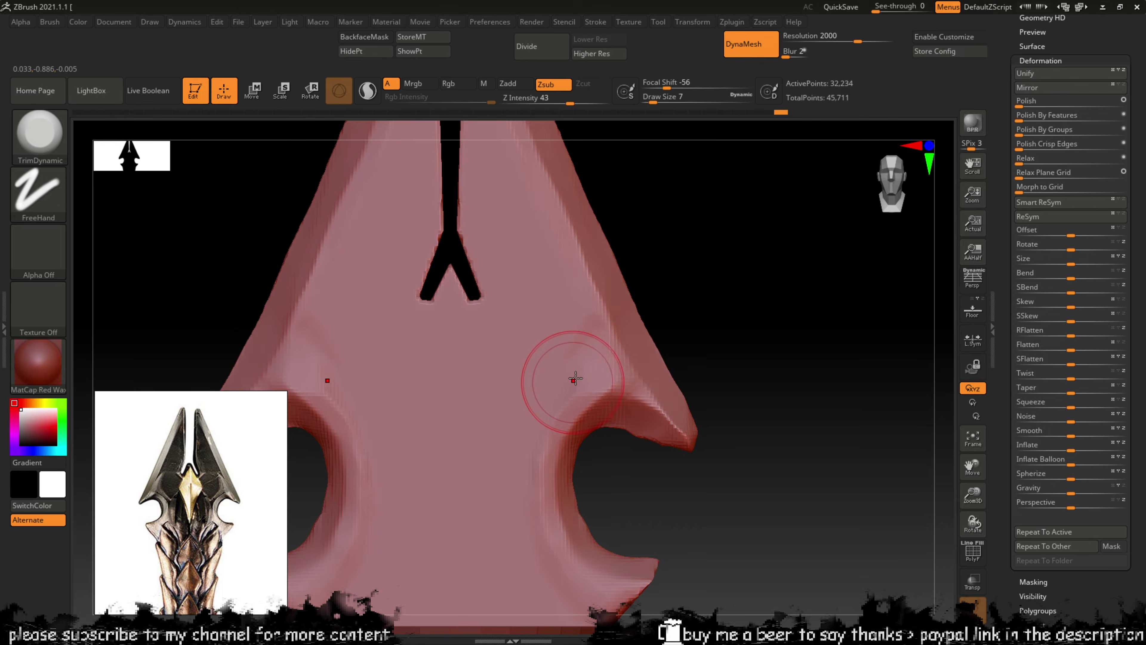
# Step: Flatten the front face around the side notches and the long outer bevels above the barbs with TrimDynamic
pyautogui.moveTo(578, 389); pyautogui.dragTo(559, 407)
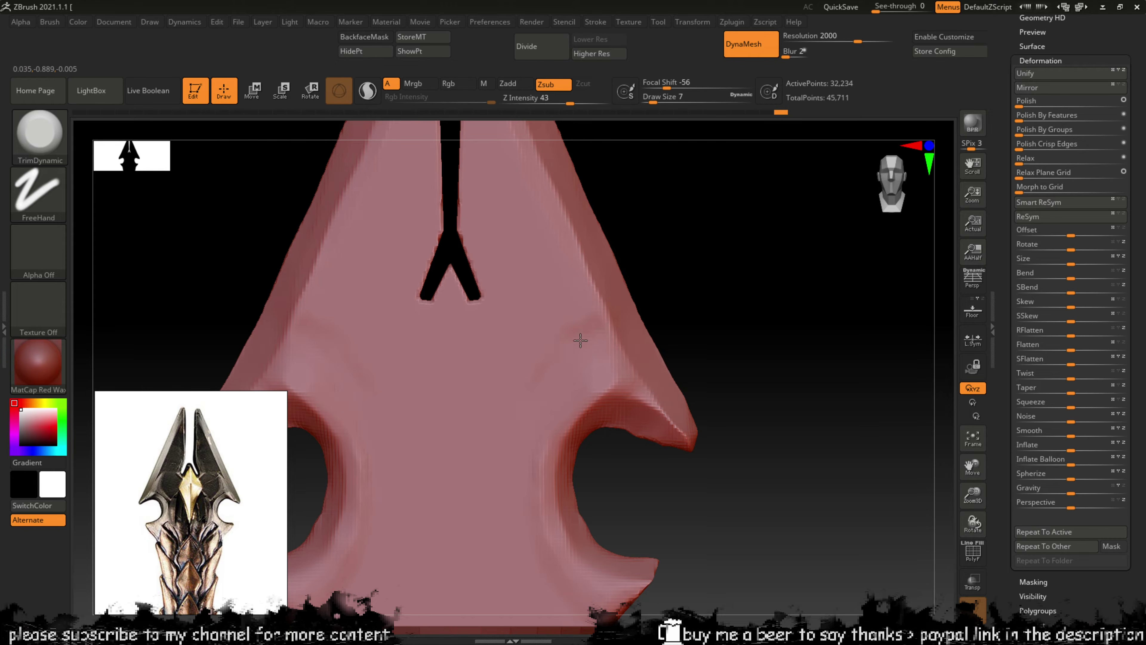
pyautogui.moveTo(552, 572); pyautogui.dragTo(535, 471)
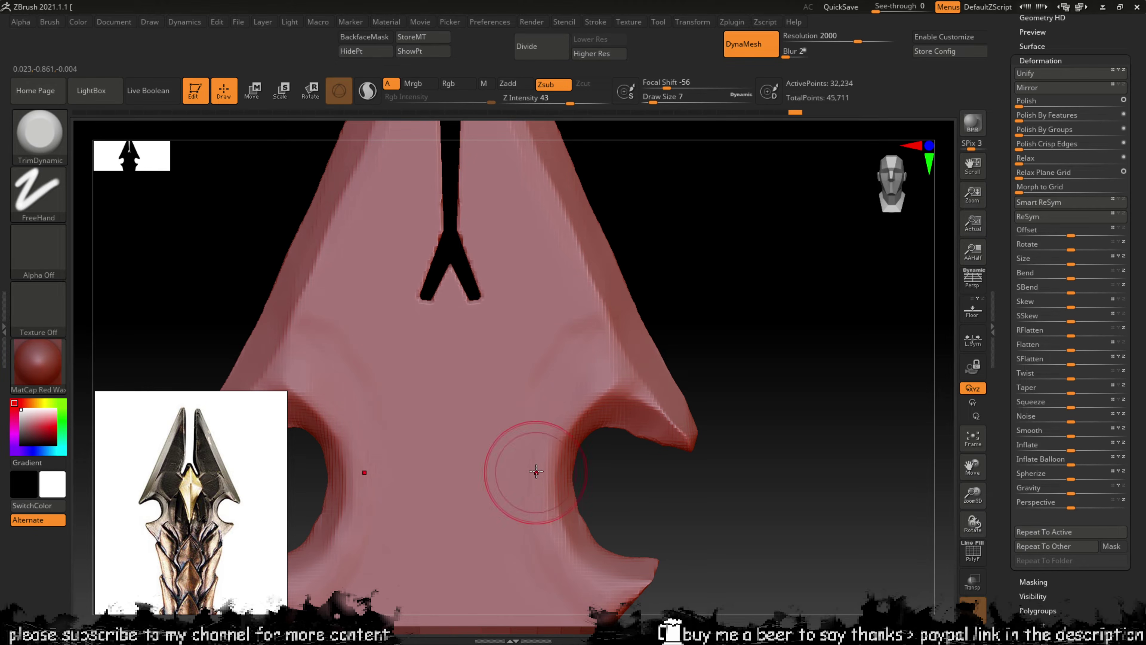
pyautogui.keyDown('alt'); pyautogui.moveTo(661, 328); pyautogui.dragTo(693, 281); pyautogui.keyUp('alt')
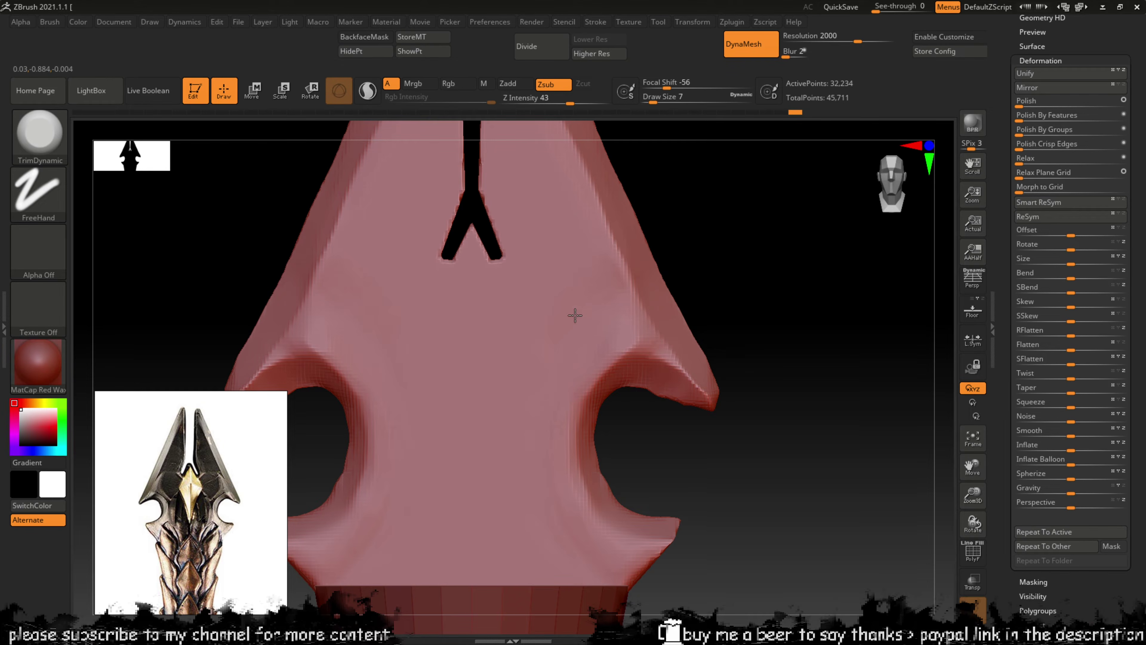
pyautogui.keyDown('alt'); pyautogui.moveTo(698, 221); pyautogui.dragTo(665, 351); pyautogui.keyUp('alt')
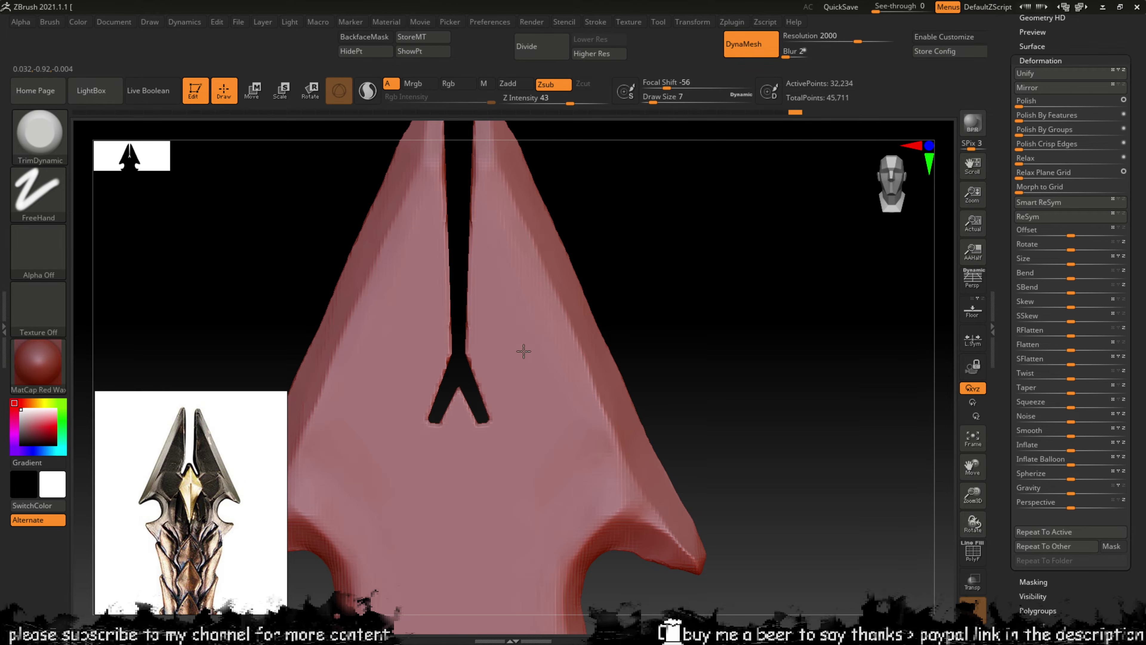
pyautogui.moveTo(695, 406)
pyautogui.mouseDown()
pyautogui.moveTo(724, 353)
pyautogui.moveTo(644, 374)
pyautogui.mouseUp()
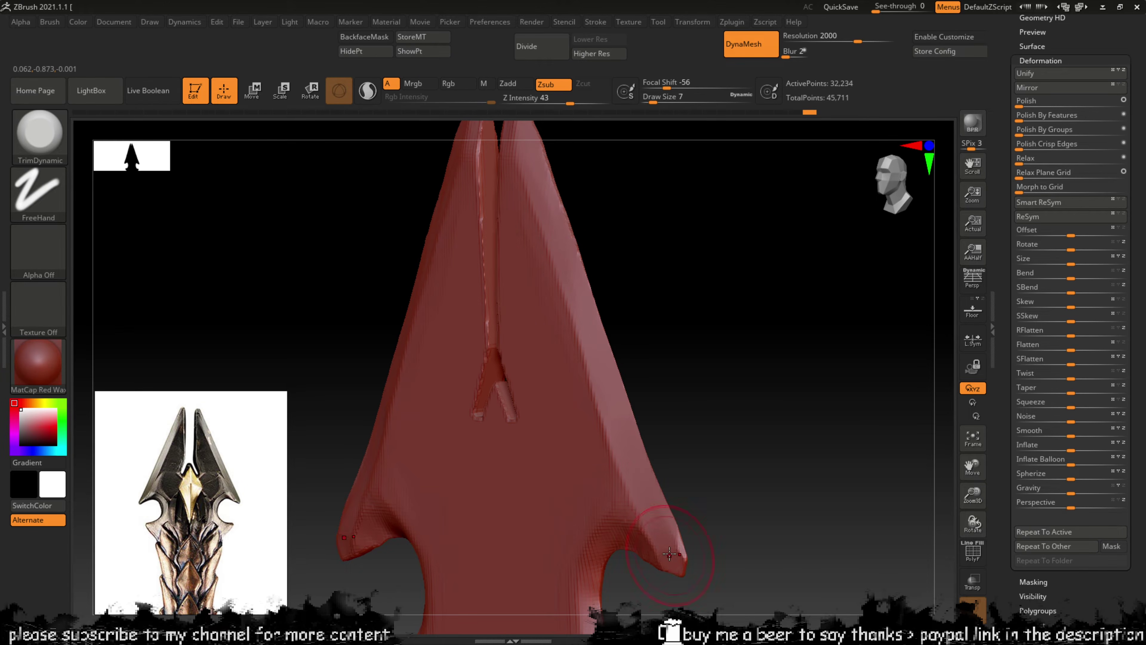
pyautogui.moveTo(705, 501); pyautogui.dragTo(722, 517)
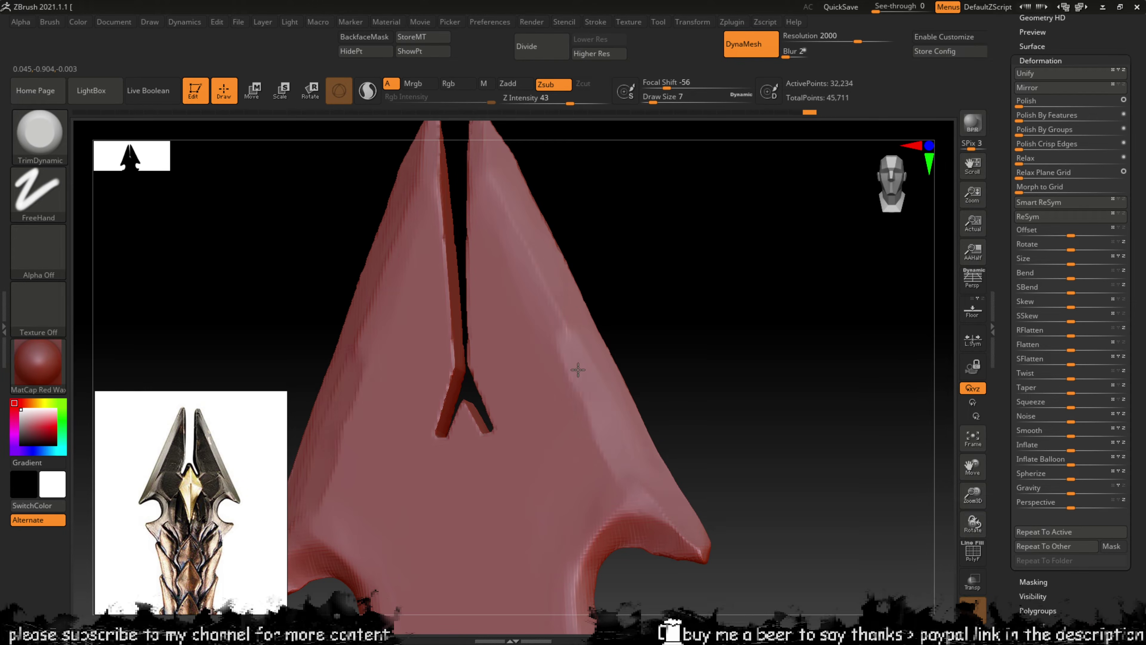
pyautogui.press('ctrl')
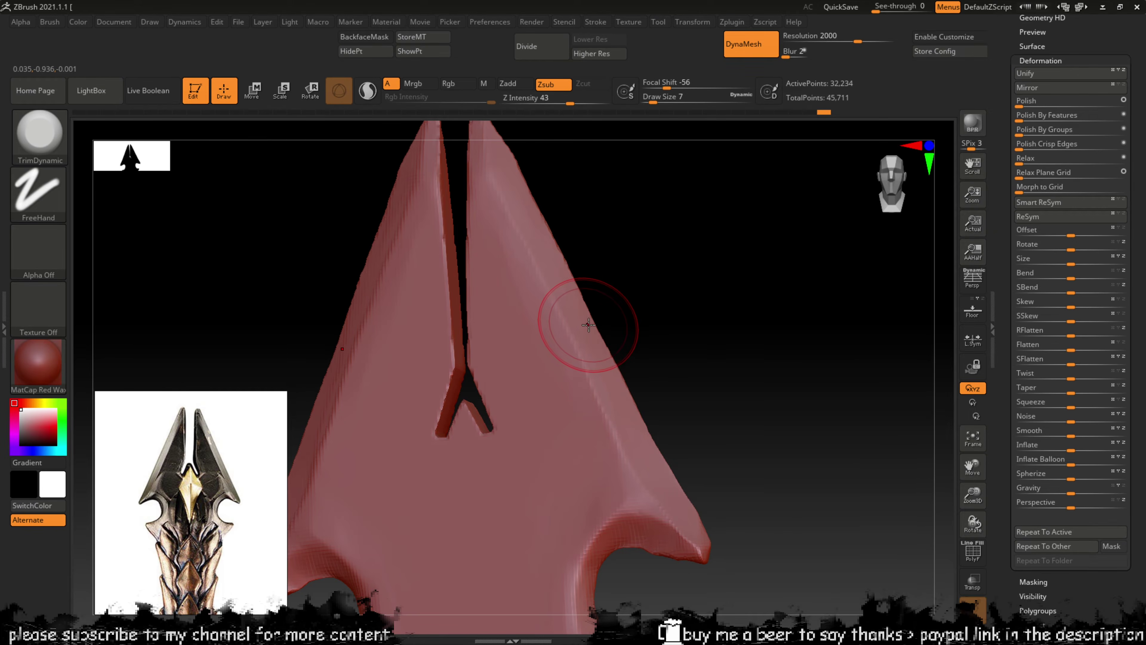
pyautogui.press('b')
pyautogui.press('t')
pyautogui.press('a')
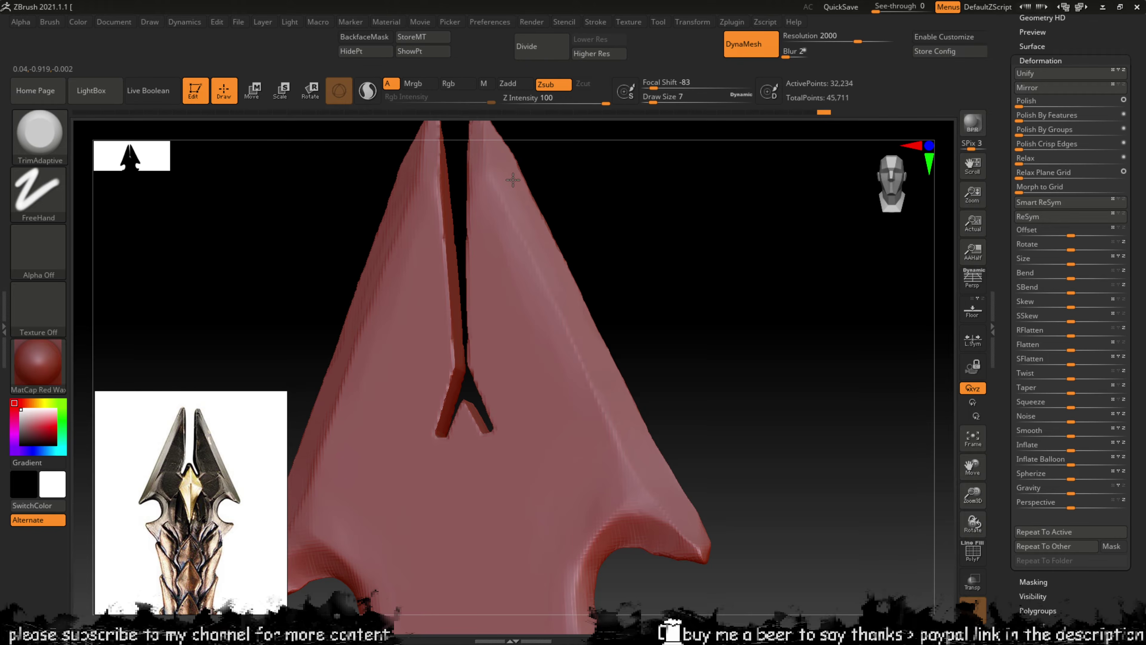
pyautogui.moveTo(587, 433); pyautogui.dragTo(618, 493)
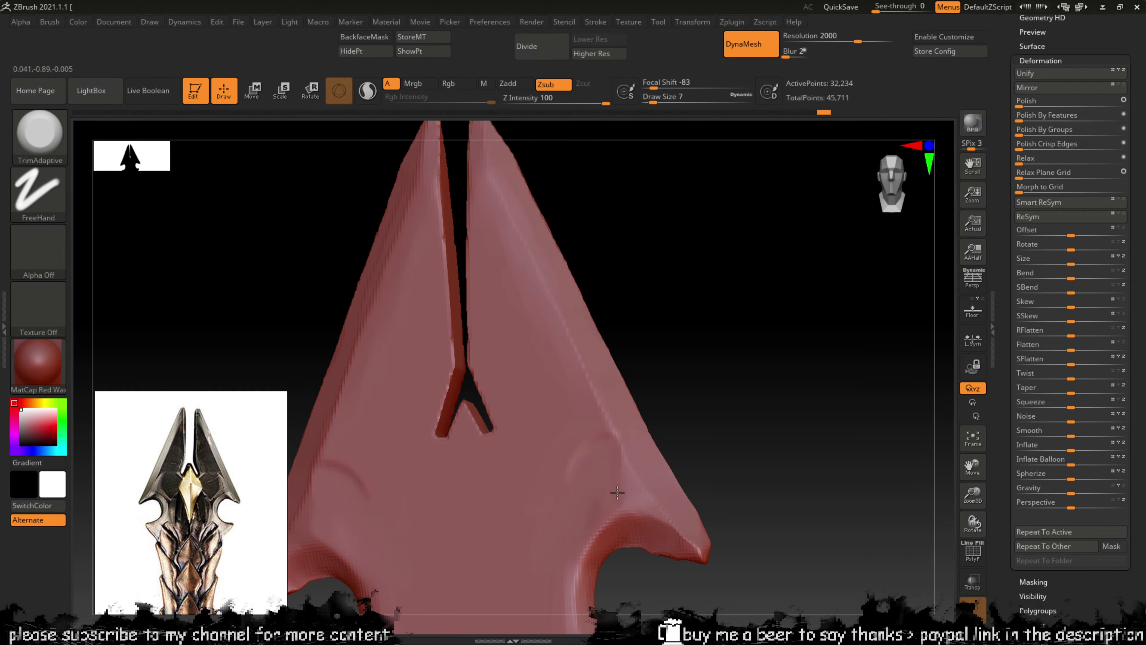
# Step: Build up the inner edge of the long outer bevels from the barbs to the prong tips with ClayBuildup
pyautogui.moveTo(696, 418)
pyautogui.mouseDown()
pyautogui.moveTo(730, 402)
pyautogui.moveTo(711, 436)
pyautogui.moveTo(711, 415)
pyautogui.moveTo(676, 409)
pyautogui.moveTo(686, 426)
pyautogui.moveTo(749, 376)
pyautogui.moveTo(685, 438)
pyautogui.mouseUp()
pyautogui.press('b')
pyautogui.press('c')
pyautogui.press('b')
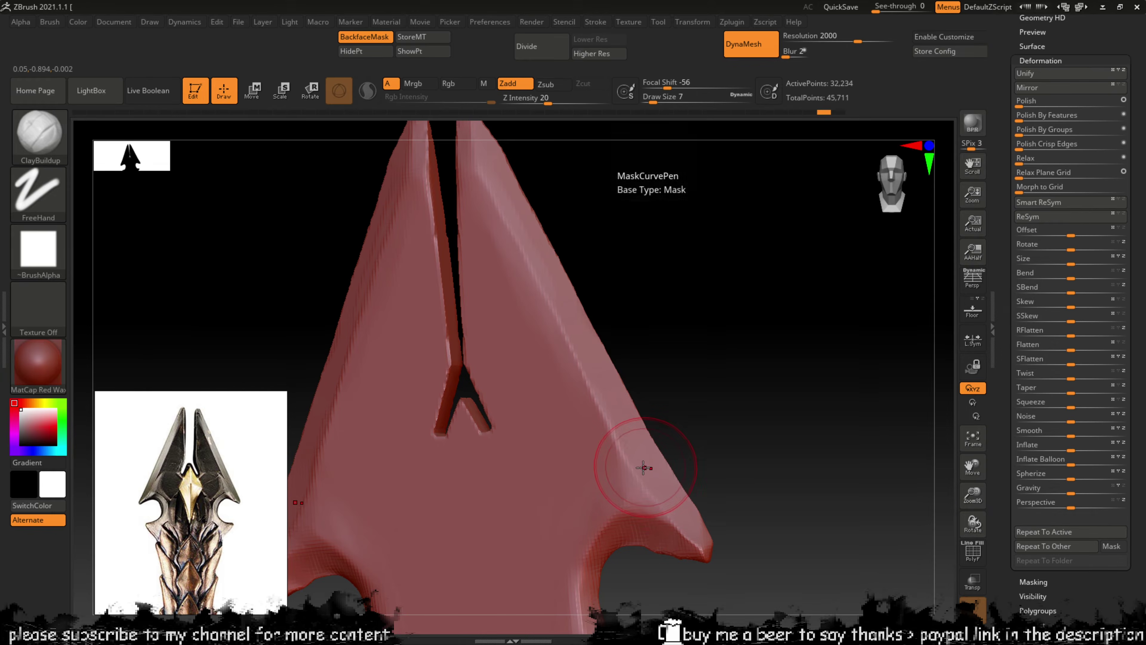
pyautogui.moveTo(628, 486); pyautogui.dragTo(624, 472)
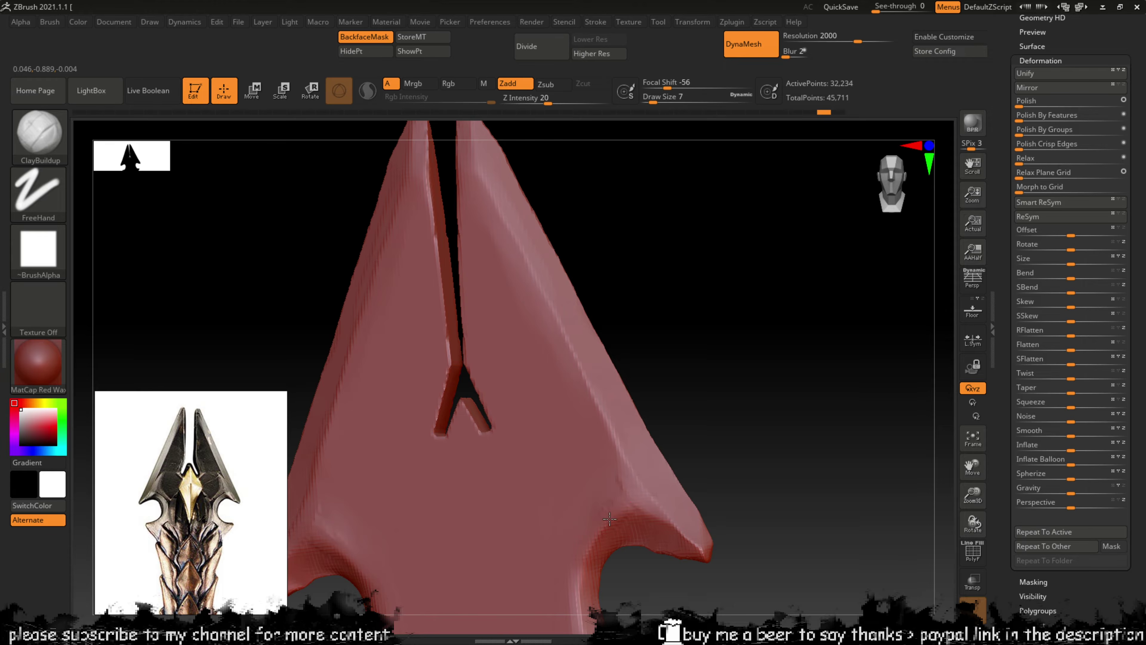
pyautogui.moveTo(610, 519); pyautogui.dragTo(623, 465)
pyautogui.moveTo(488, 169); pyautogui.dragTo(490, 188)
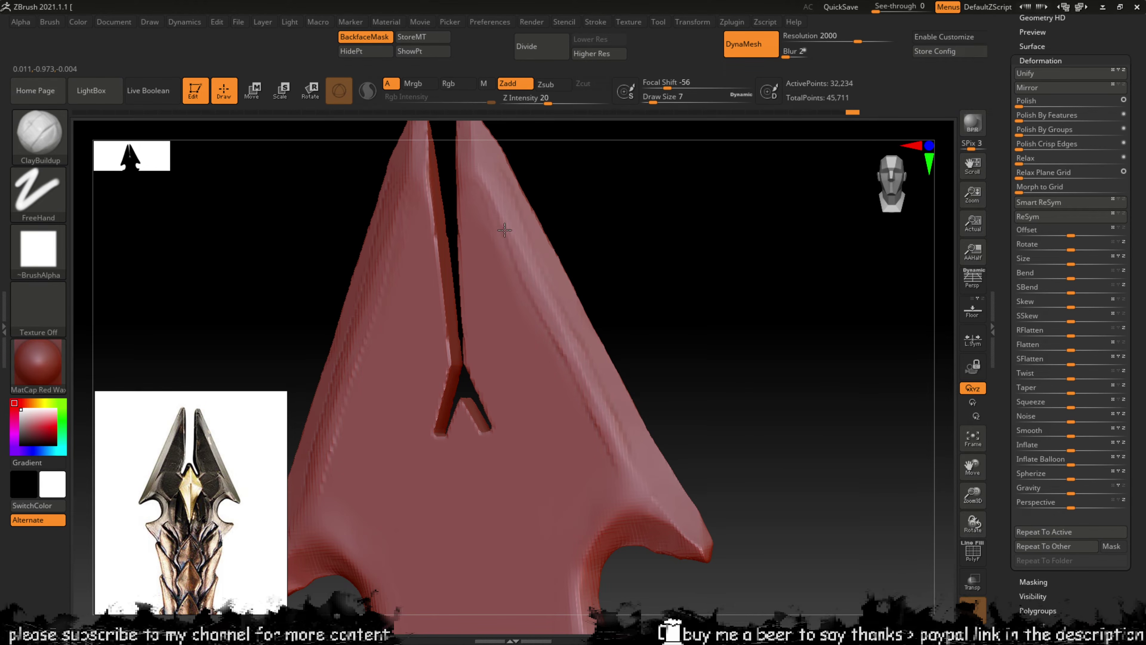
pyautogui.moveTo(504, 230); pyautogui.dragTo(514, 245)
pyautogui.moveTo(519, 244)
pyautogui.keyDown('shift'); pyautogui.mouseDown()
pyautogui.moveTo(529, 235)
pyautogui.moveTo(517, 223)
pyautogui.moveTo(559, 278)
pyautogui.mouseUp(); pyautogui.keyUp('shift')
pyautogui.hotkey('ctrl', 'z')
# Step: Flatten the built-up edge and the long outer bevels into crisp planes with TrimDynamic from several angles
pyautogui.press('b')
pyautogui.press('t')
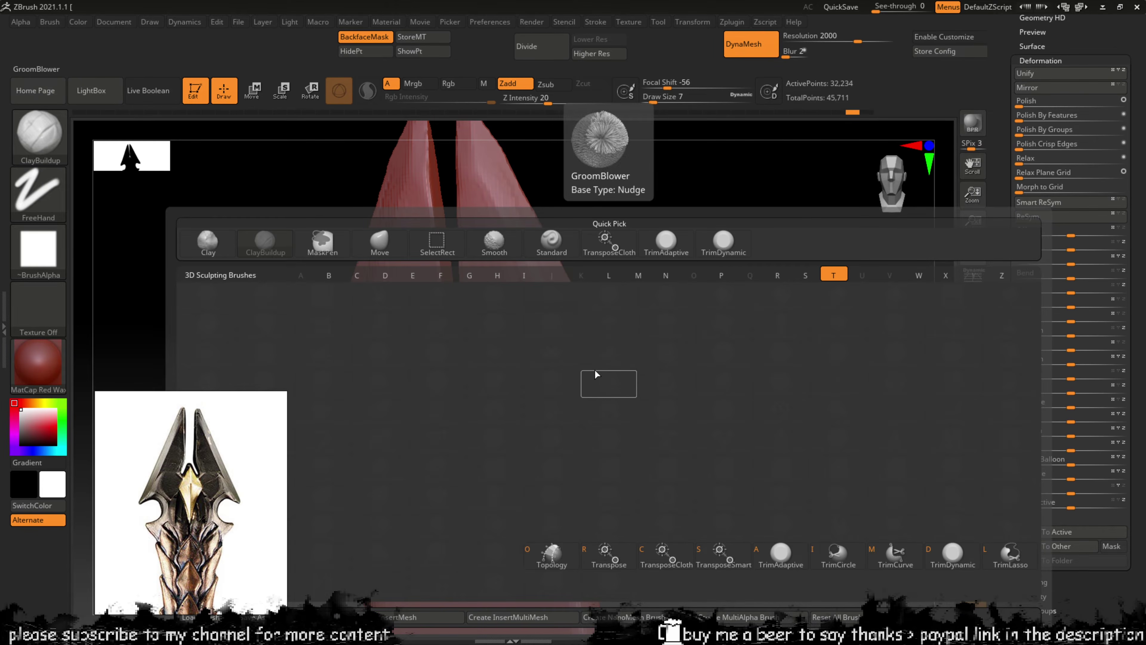
pyautogui.press('d')
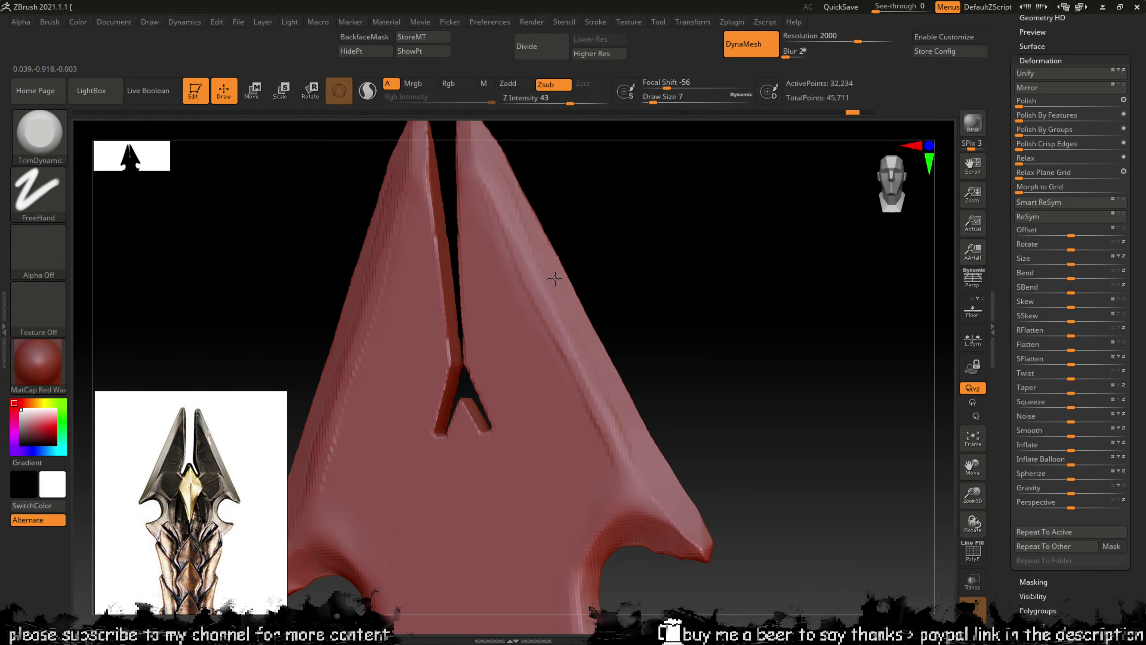
pyautogui.moveTo(572, 339); pyautogui.dragTo(623, 437)
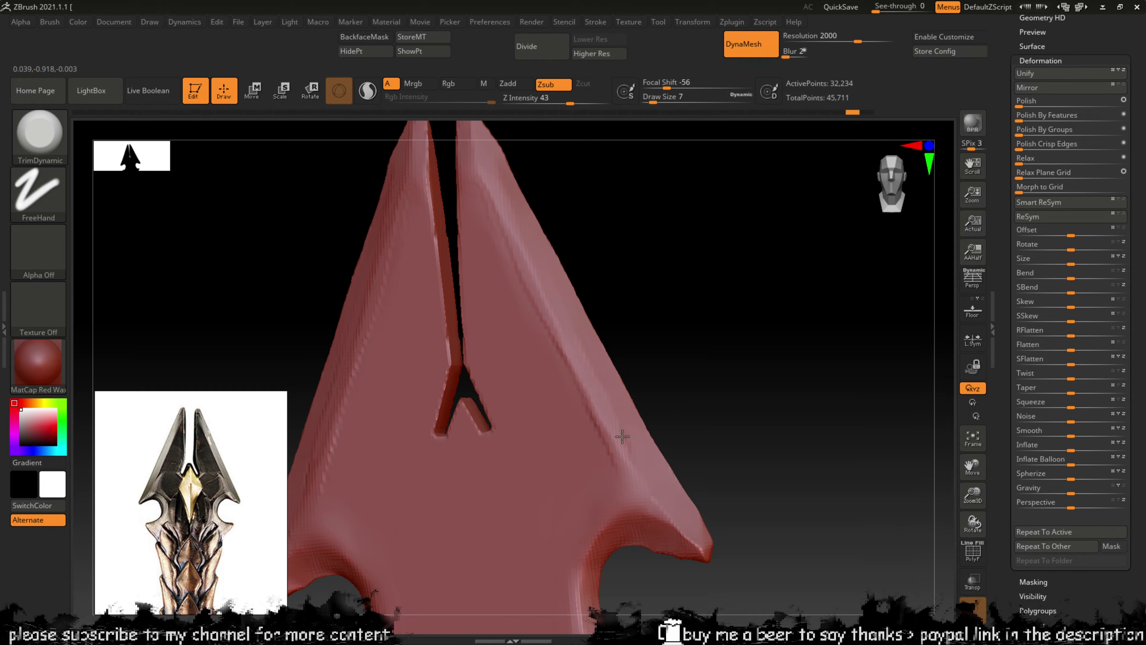
pyautogui.moveTo(643, 464)
pyautogui.mouseDown(button='right')
pyautogui.moveTo(668, 356)
pyautogui.moveTo(597, 469)
pyautogui.mouseUp(button='right')
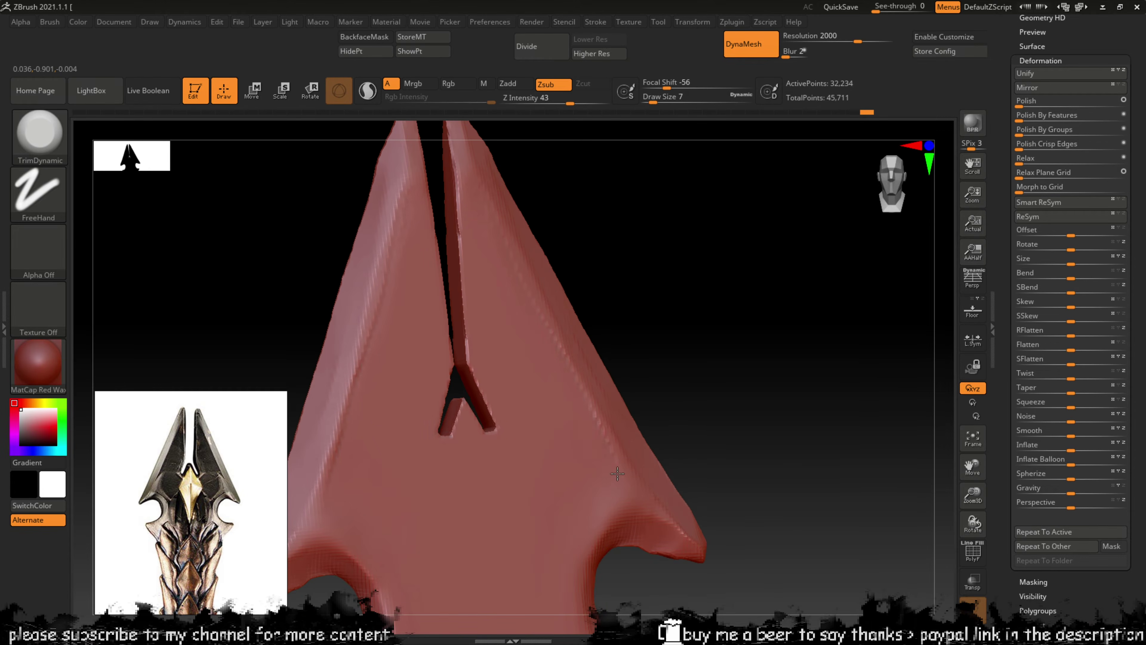
pyautogui.moveTo(674, 319); pyautogui.dragTo(599, 416, button='right')
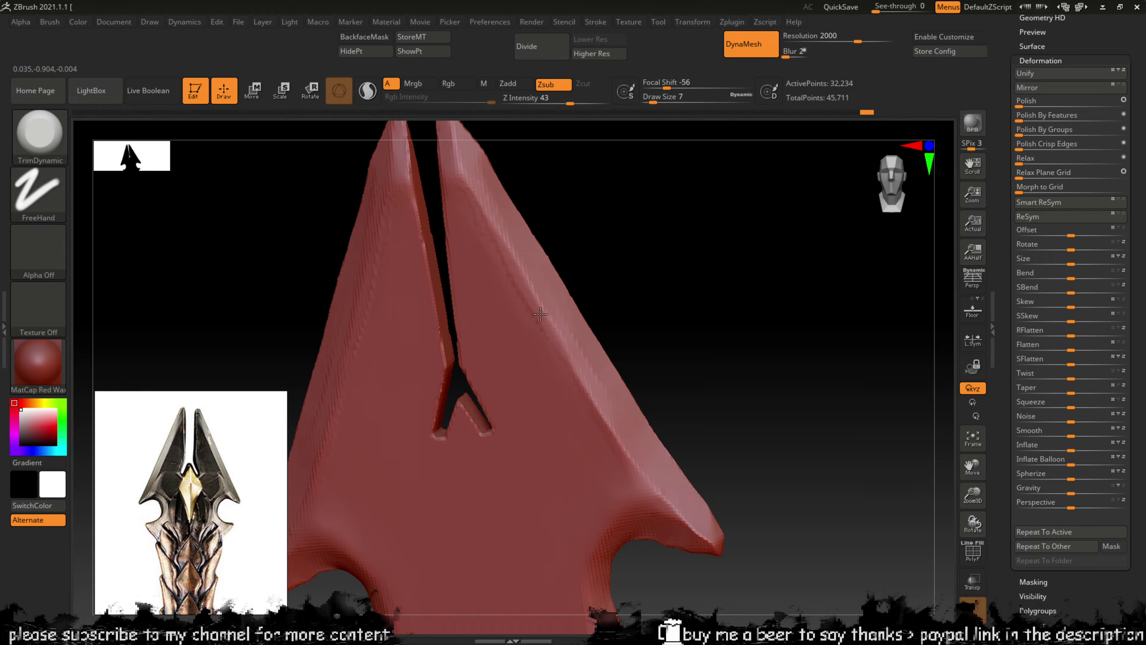
pyautogui.moveTo(537, 243); pyautogui.dragTo(609, 246, button='right')
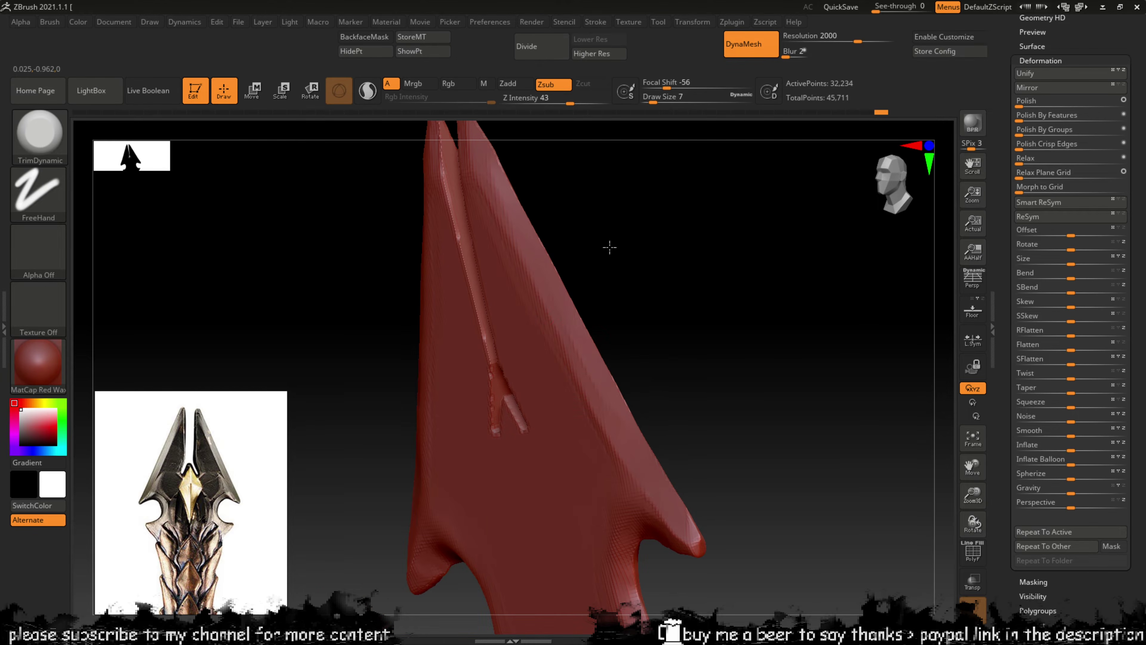
pyautogui.keyDown('shift'); pyautogui.moveTo(637, 395); pyautogui.dragTo(660, 282, button='right'); pyautogui.keyUp('shift')
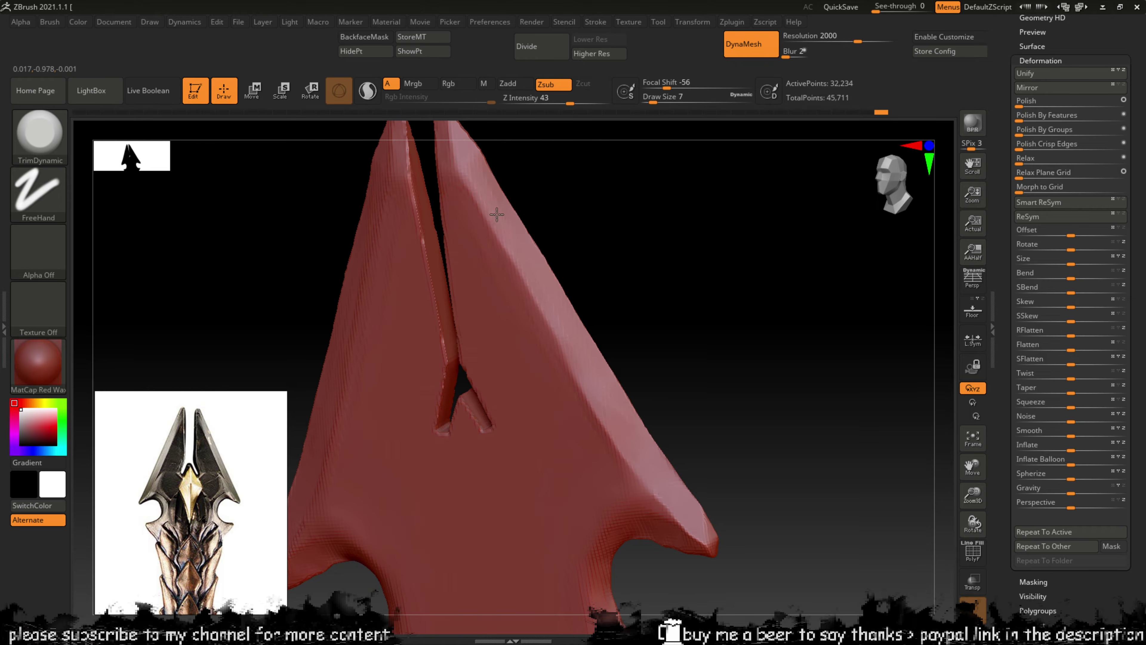
pyautogui.keyDown('shift'); pyautogui.moveTo(481, 183); pyautogui.dragTo(691, 315, button='right'); pyautogui.keyUp('shift')
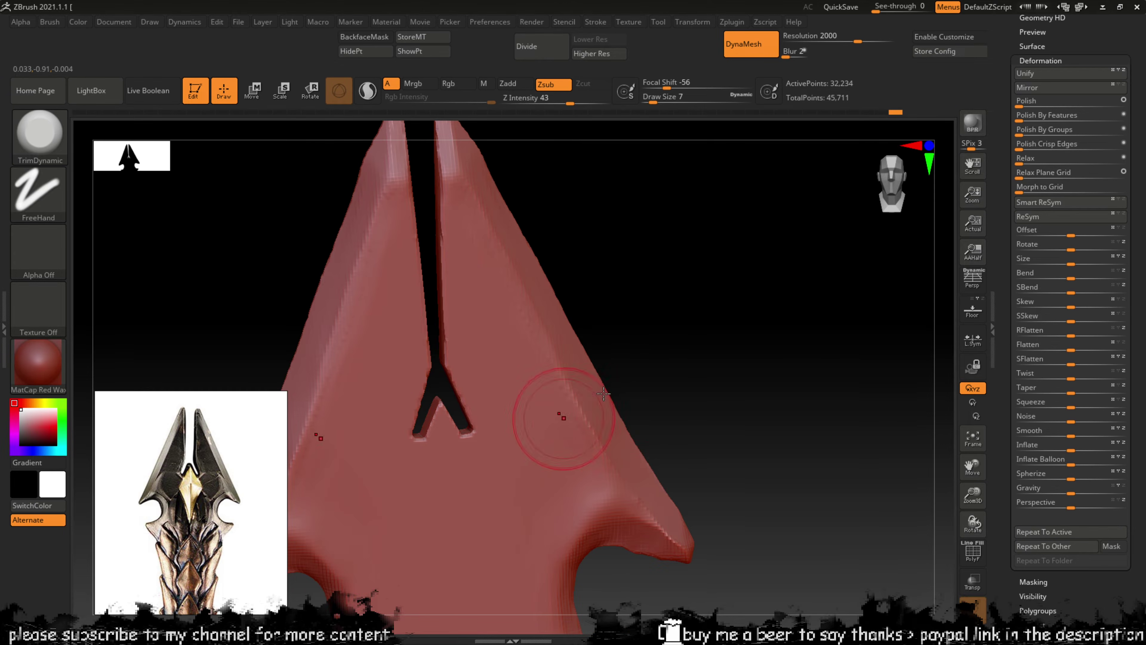
# Step: Try raised curved strokes on the front face beside and below the slit fork with ClayBuildup, and smooth them away
pyautogui.press('b')
pyautogui.press('b')
pyautogui.press('l')
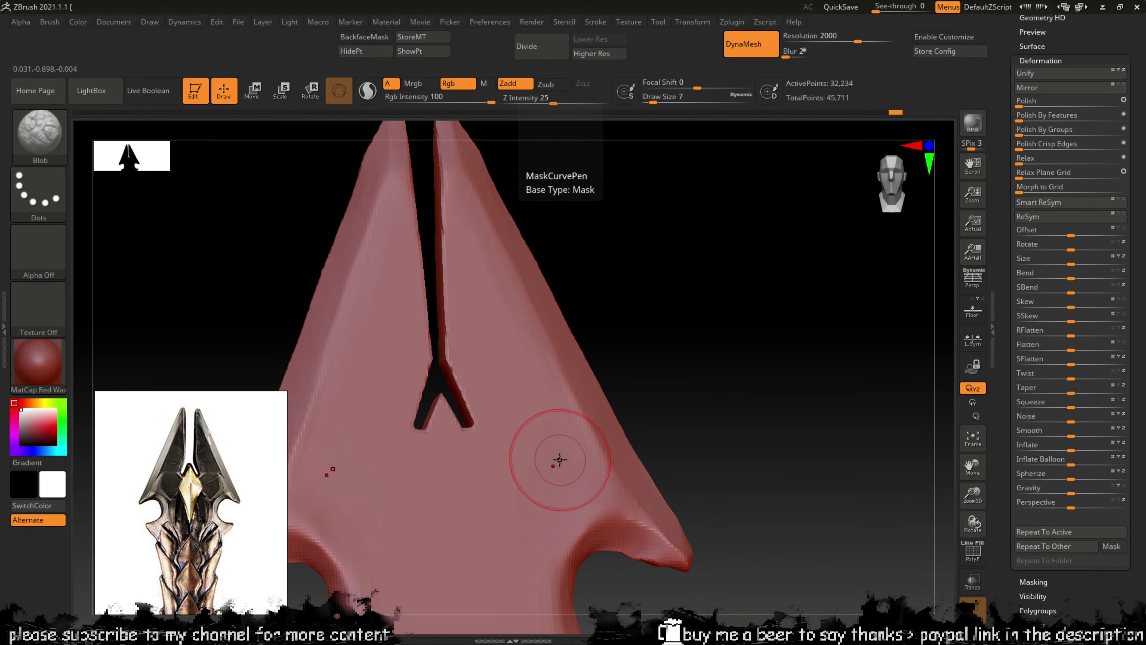
pyautogui.press('b')
pyautogui.press('c')
pyautogui.press('b')
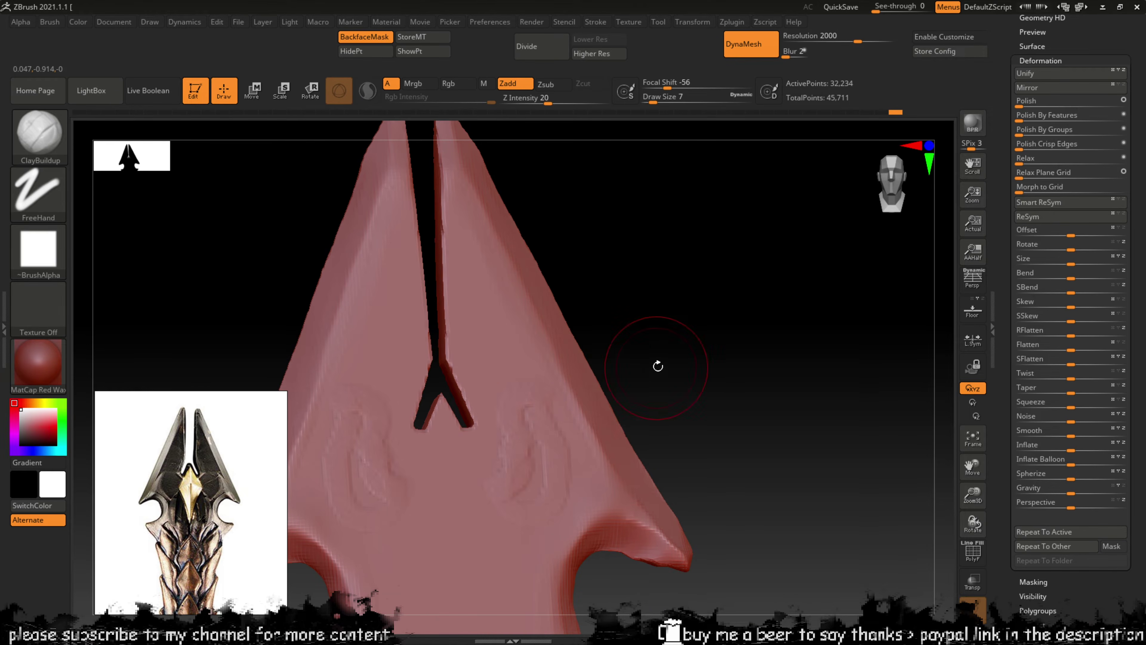
pyautogui.moveTo(657, 367)
pyautogui.mouseDown(button='right')
pyautogui.moveTo(622, 353)
pyautogui.moveTo(635, 364)
pyautogui.moveTo(618, 380)
pyautogui.mouseUp(button='right')
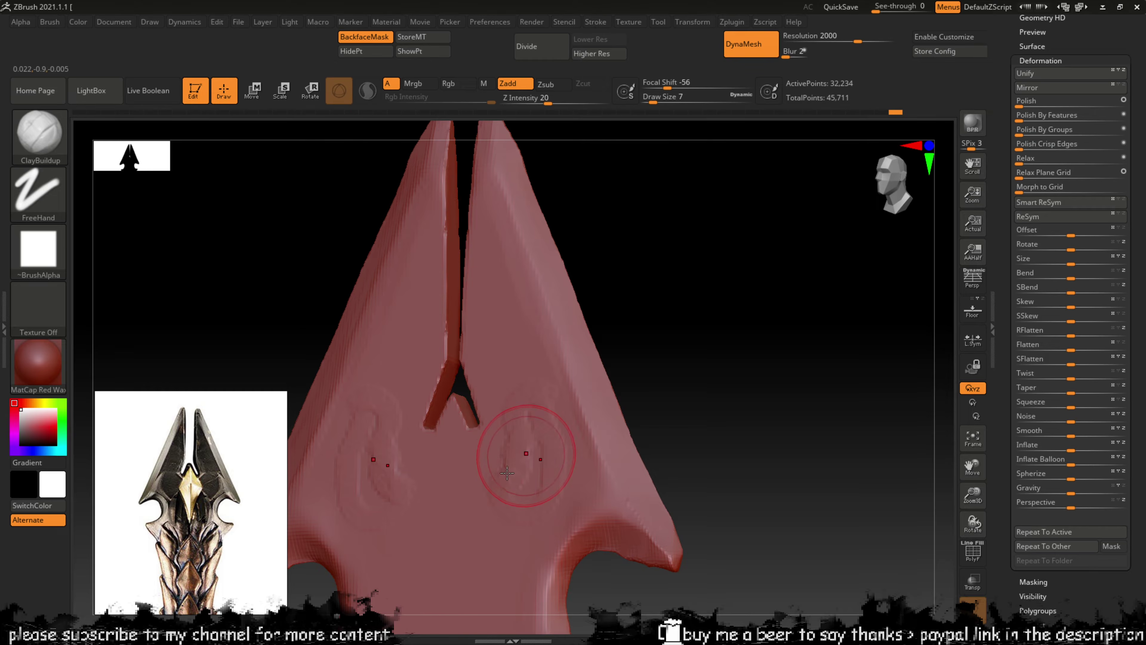
pyautogui.moveTo(522, 461)
pyautogui.mouseDown()
pyautogui.moveTo(512, 487)
pyautogui.moveTo(506, 479)
pyautogui.mouseUp()
pyautogui.moveTo(674, 377)
pyautogui.mouseDown(button='right')
pyautogui.moveTo(719, 305)
pyautogui.moveTo(627, 371)
pyautogui.mouseUp(button='right')
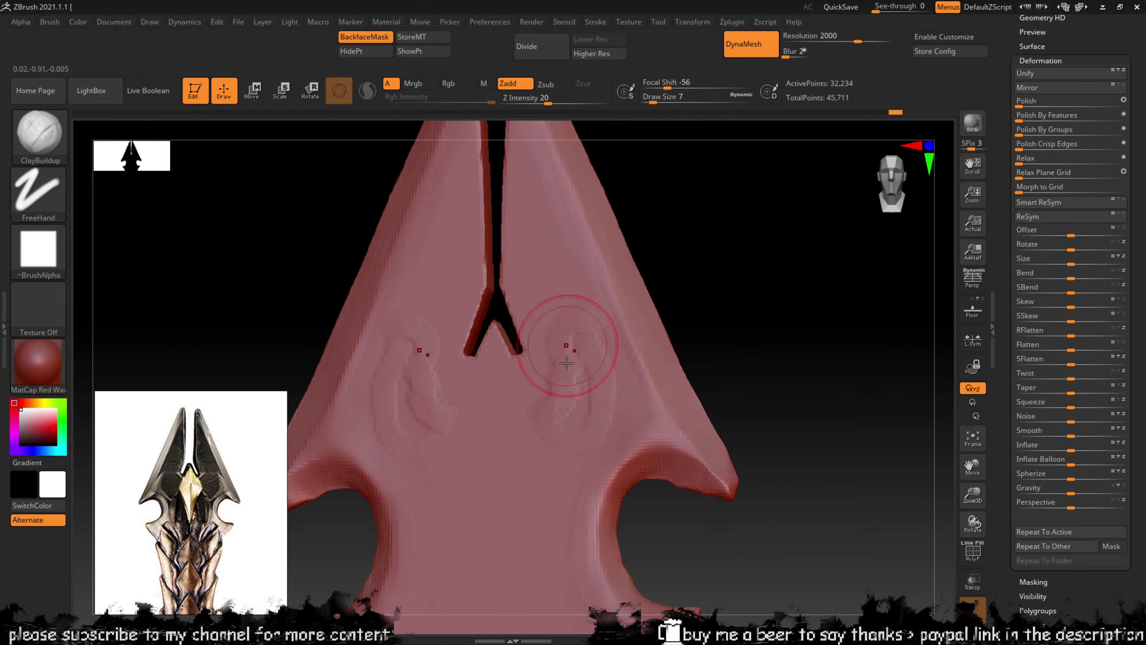
pyautogui.press('shift')
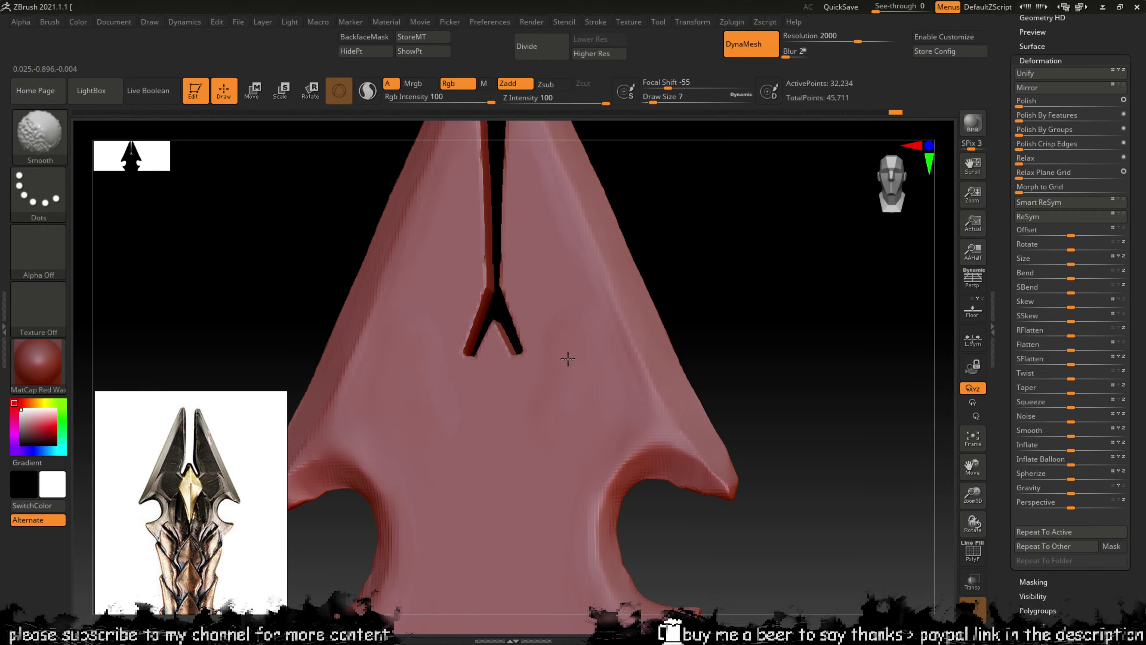
pyautogui.moveTo(627, 379)
pyautogui.mouseDown(button='right')
pyautogui.moveTo(742, 302)
pyautogui.moveTo(773, 328)
pyautogui.moveTo(771, 343)
pyautogui.moveTo(755, 331)
pyautogui.mouseUp(button='right')
pyautogui.press('shift')
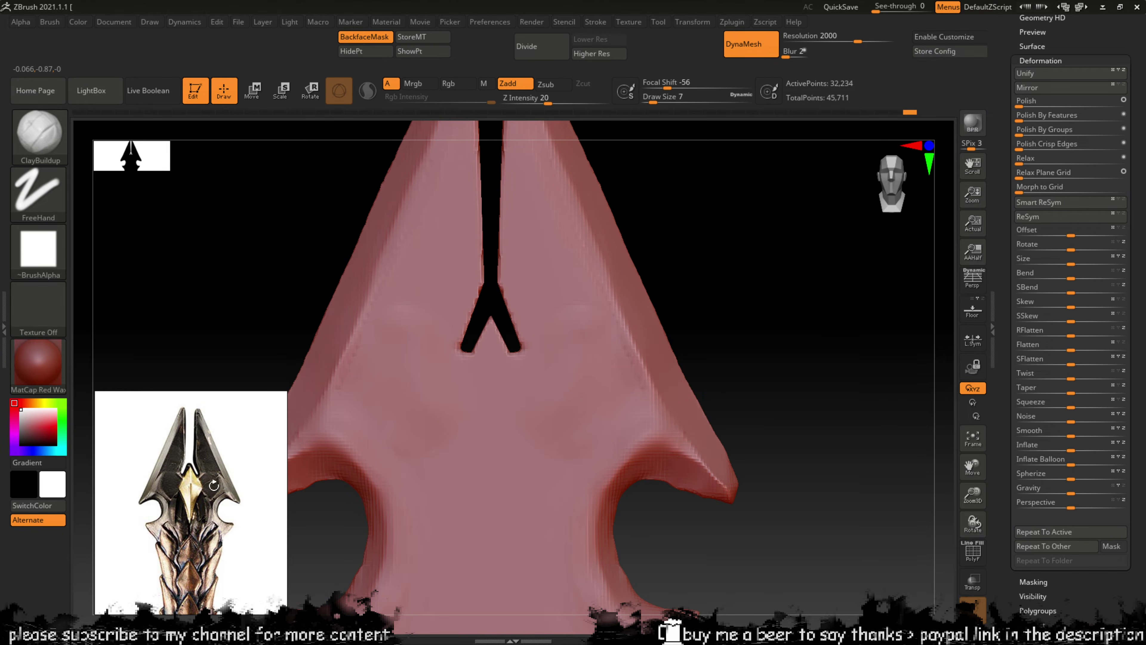
# Step: Mask a curved band along each side notch, from beside the slit fork to the collar, and clean its edge along the notch rims
pyautogui.moveTo(762, 374); pyautogui.dragTo(775, 288, button='right')
pyautogui.moveTo(636, 311)
pyautogui.keyDown('ctrl'); pyautogui.mouseDown()
pyautogui.moveTo(615, 287)
pyautogui.moveTo(627, 349)
pyautogui.moveTo(646, 336)
pyautogui.moveTo(623, 269)
pyautogui.moveTo(605, 384)
pyautogui.moveTo(583, 406)
pyautogui.moveTo(562, 485)
pyautogui.moveTo(580, 417)
pyautogui.moveTo(595, 449)
pyautogui.moveTo(577, 515)
pyautogui.moveTo(626, 590)
pyautogui.moveTo(652, 576)
pyautogui.moveTo(598, 495)
pyautogui.moveTo(573, 588)
pyautogui.moveTo(608, 556)
pyautogui.mouseUp(); pyautogui.keyUp('ctrl')
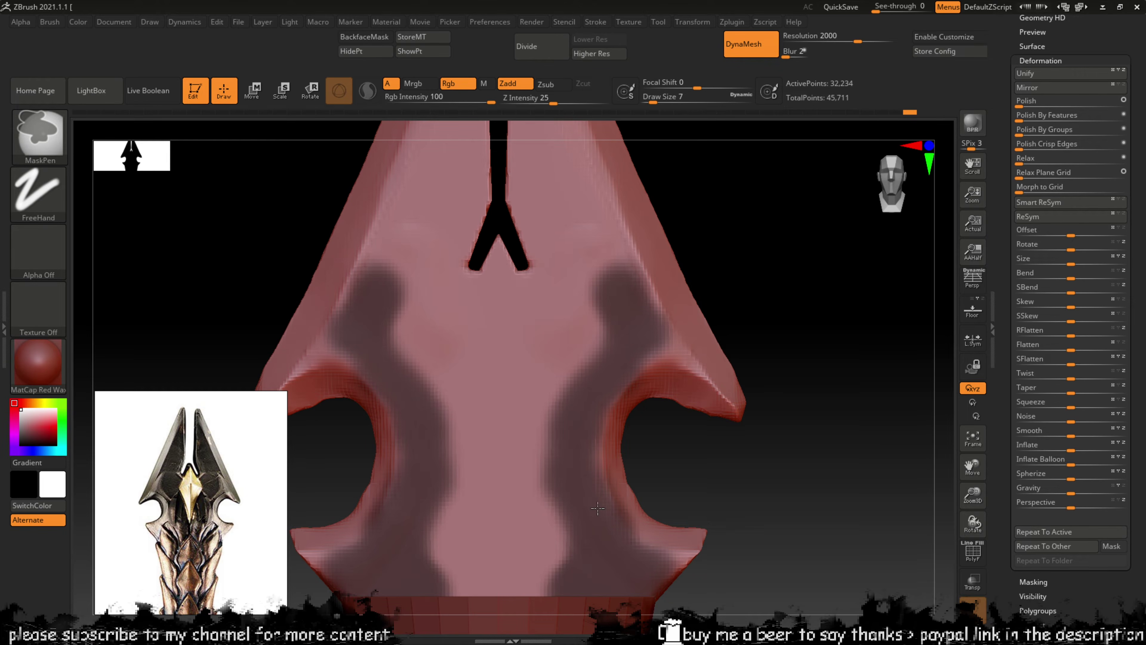
pyautogui.keyDown('ctrl'); pyautogui.moveTo(598, 508); pyautogui.dragTo(586, 334); pyautogui.keyUp('ctrl')
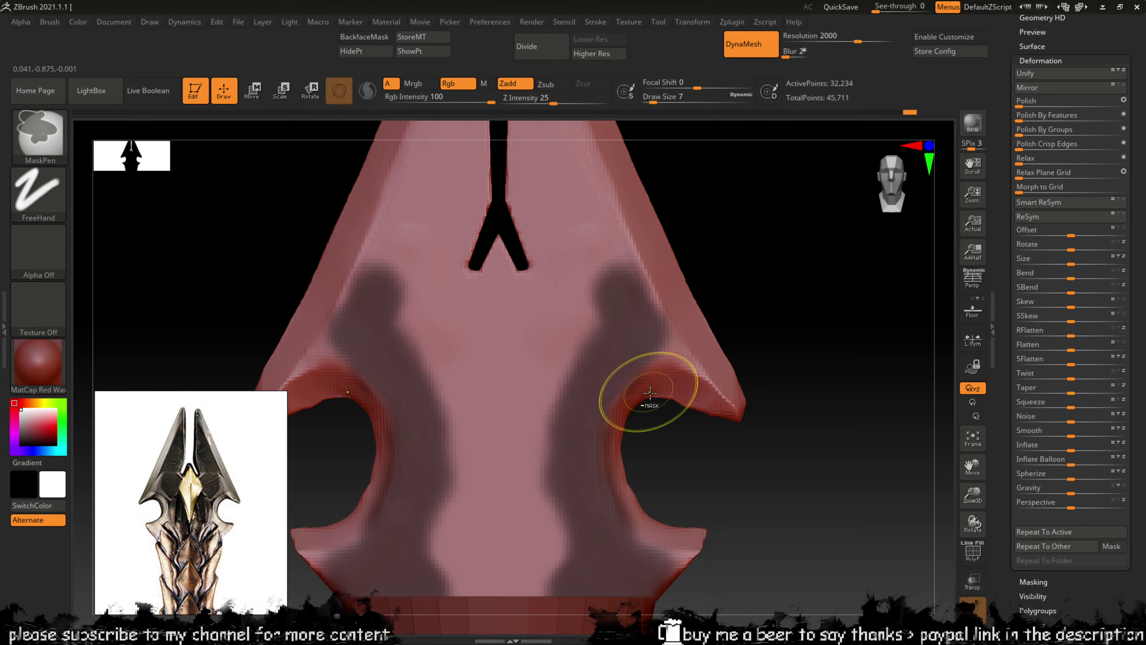
pyautogui.keyDown('ctrl'); pyautogui.keyDown('alt'); pyautogui.moveTo(634, 402); pyautogui.dragTo(646, 386); pyautogui.keyUp('alt'); pyautogui.keyUp('ctrl')
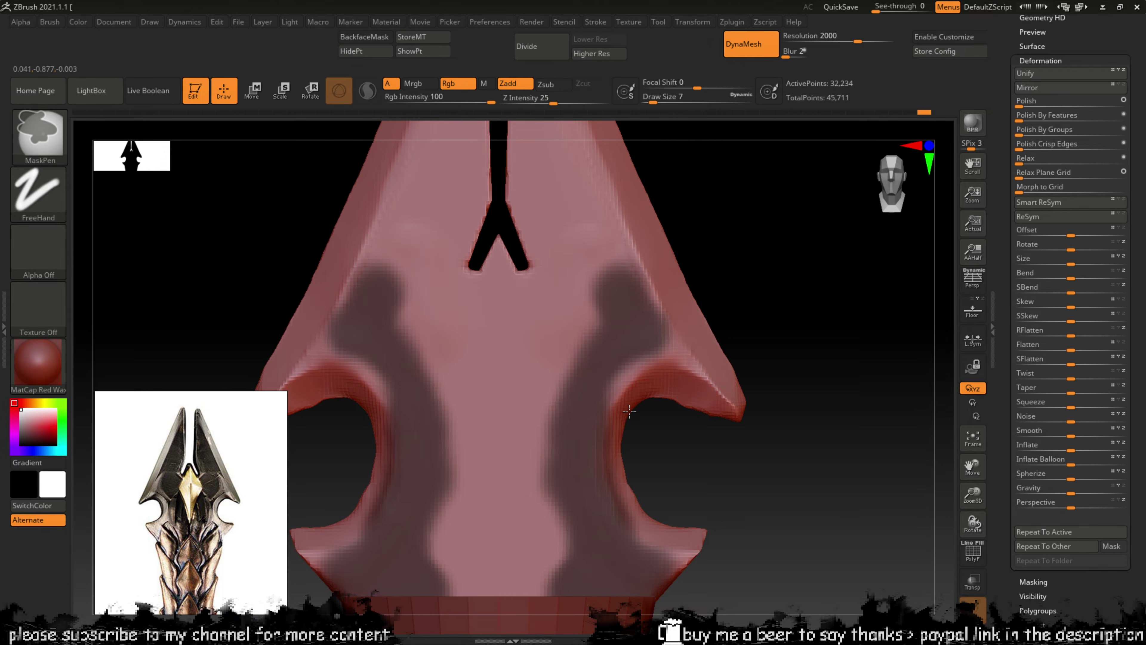
pyautogui.keyDown('ctrl'); pyautogui.keyDown('alt'); pyautogui.moveTo(624, 484); pyautogui.dragTo(645, 530); pyautogui.keyUp('alt'); pyautogui.keyUp('ctrl')
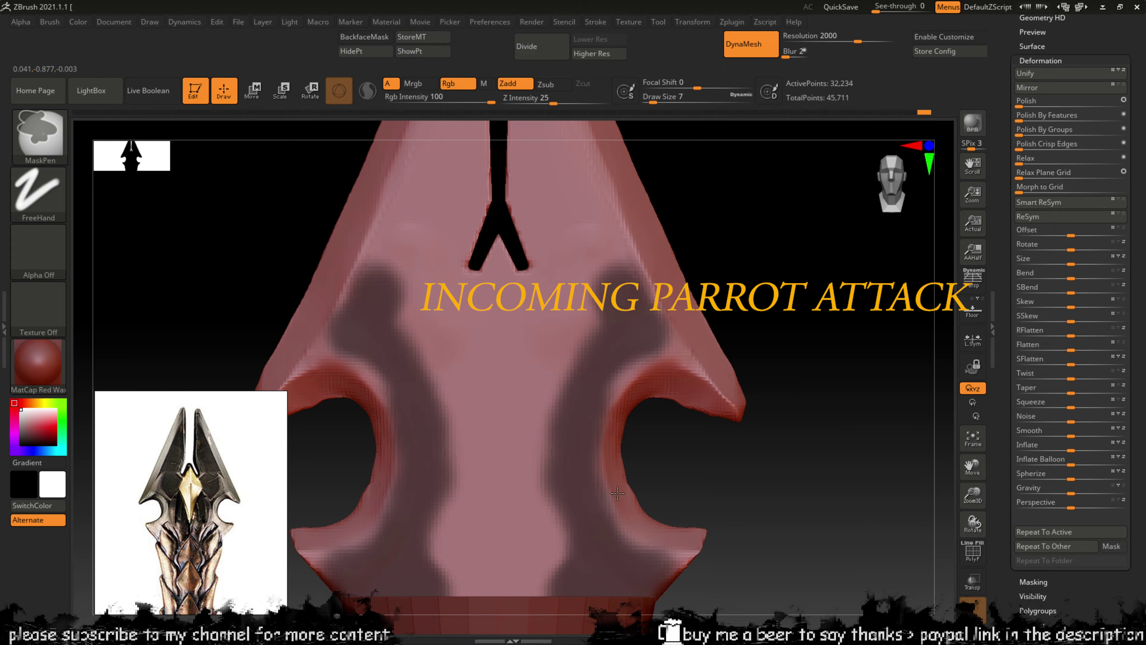
pyautogui.keyDown('ctrl'); pyautogui.moveTo(602, 379); pyautogui.dragTo(603, 384); pyautogui.keyUp('ctrl')
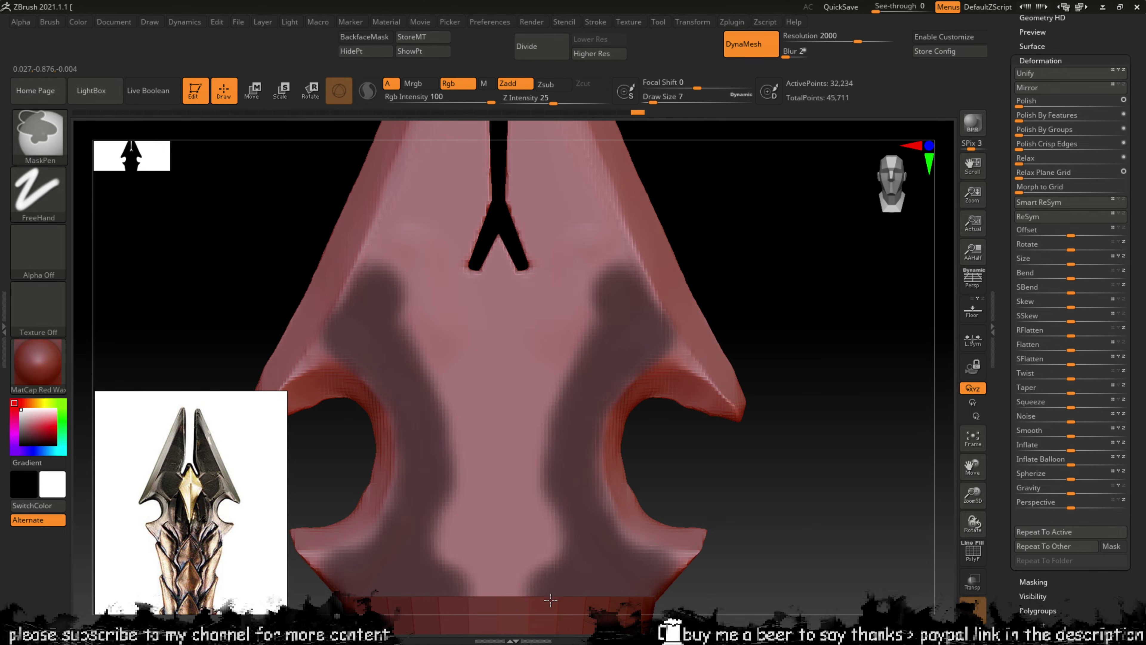
# Step: Invert the mask, raise the two curved bands with a positive Inflate Balloon deformation, and clear the mask
pyautogui.keyDown('ctrl'); pyautogui.click(816, 314); pyautogui.keyUp('ctrl')
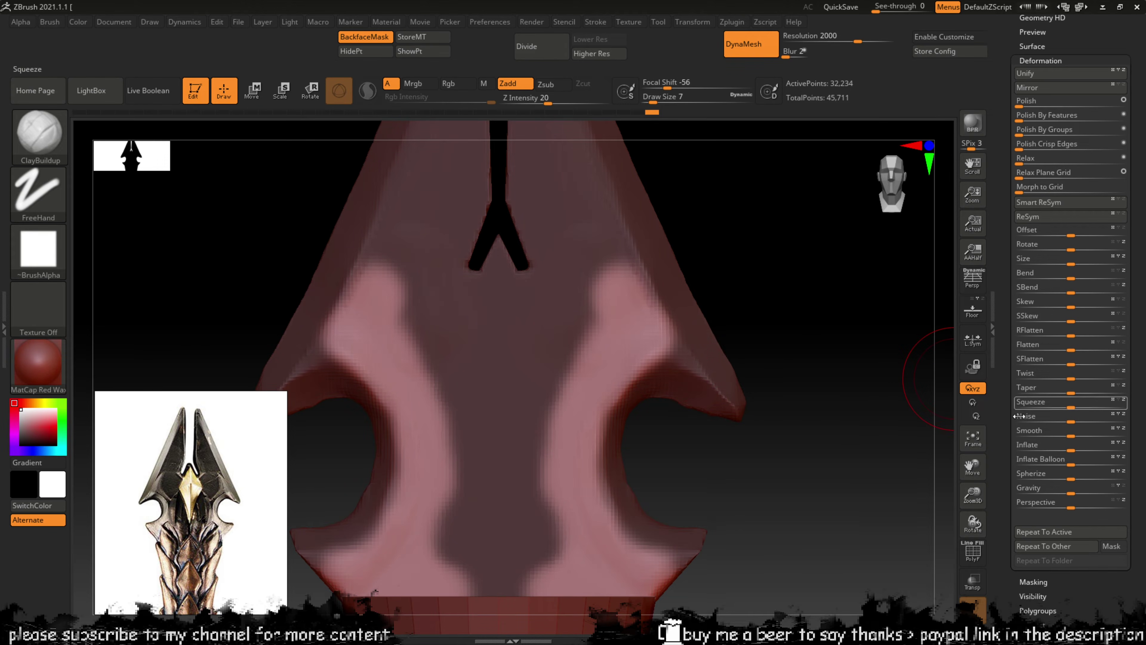
pyautogui.moveTo(1069, 465); pyautogui.dragTo(1073, 473)
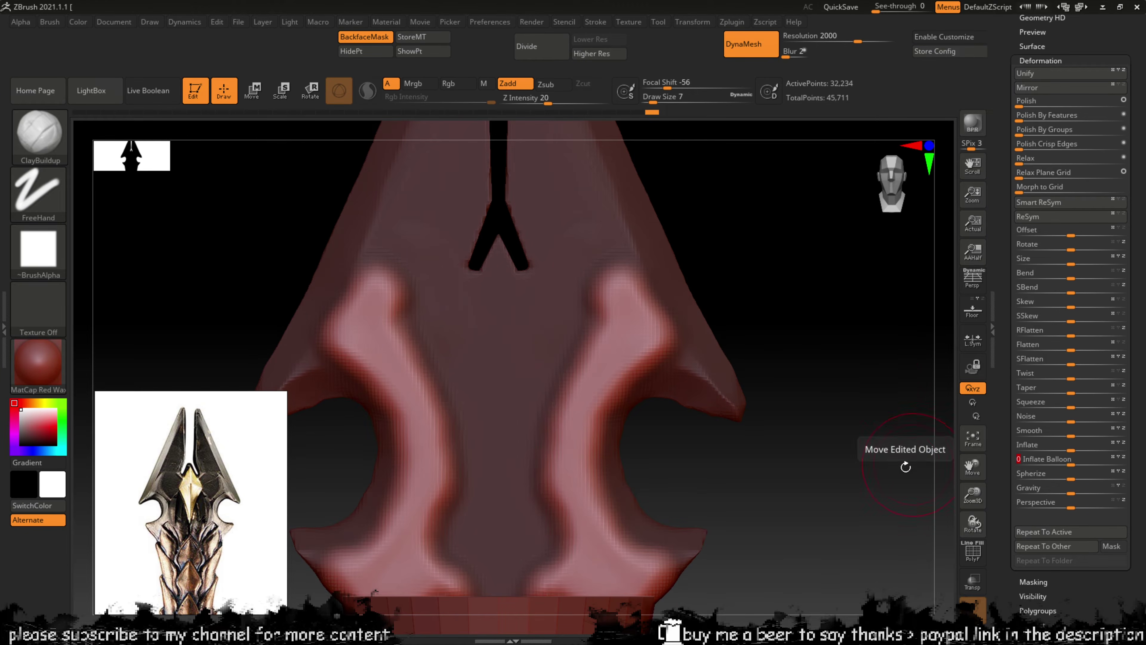
pyautogui.moveTo(863, 450)
pyautogui.mouseDown()
pyautogui.moveTo(883, 455)
pyautogui.moveTo(856, 461)
pyautogui.moveTo(890, 469)
pyautogui.moveTo(862, 448)
pyautogui.moveTo(840, 467)
pyautogui.mouseUp()
pyautogui.keyDown('ctrl'); pyautogui.click(848, 463); pyautogui.keyUp('ctrl')
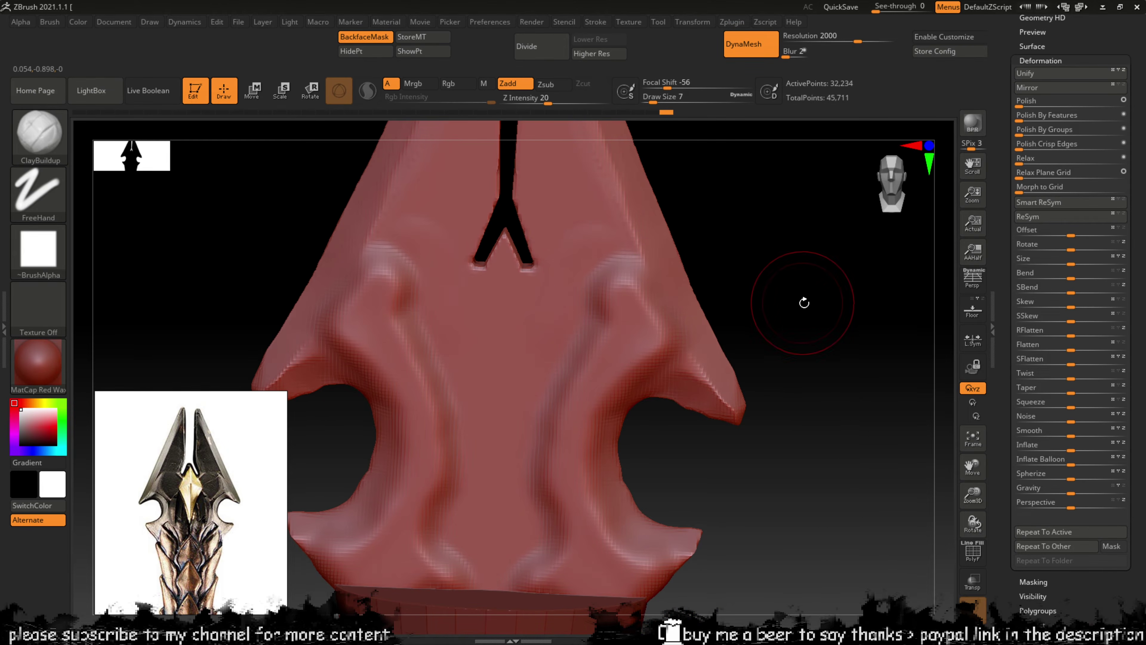
pyautogui.keyDown('ctrl'); pyautogui.click(802, 293); pyautogui.keyUp('ctrl')
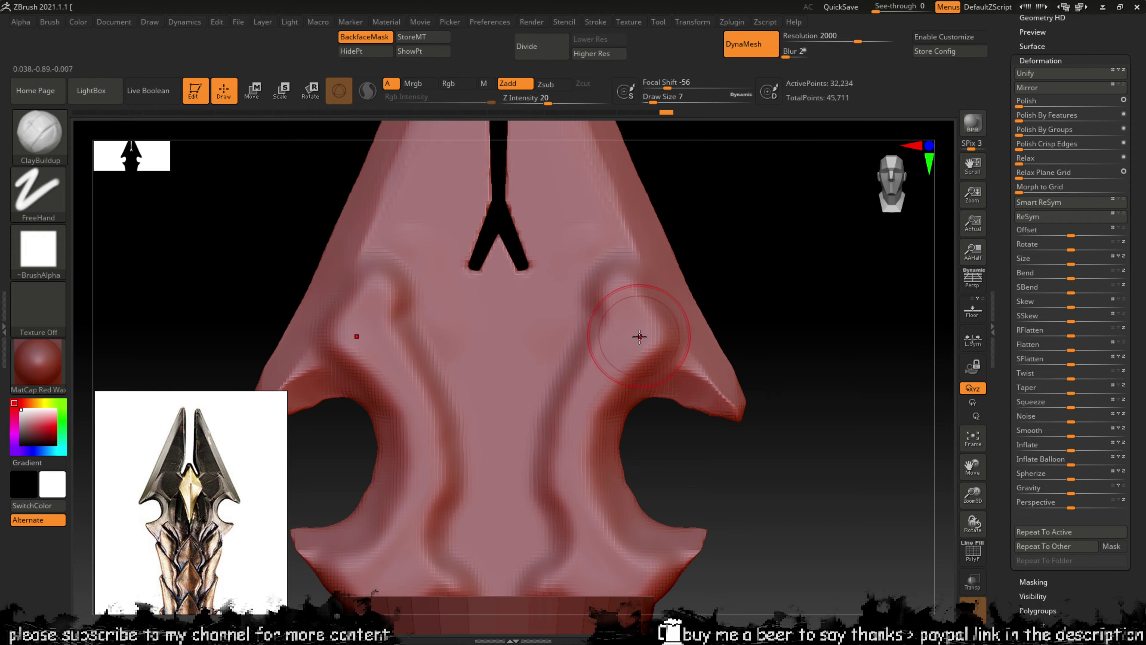
# Step: Flatten the raised bands along the side notch rims into clean bevels with TrimDynamic
pyautogui.press('b')
pyautogui.press('t')
pyautogui.press('d')
pyautogui.moveTo(774, 308); pyautogui.dragTo(744, 293)
pyautogui.moveTo(647, 390)
pyautogui.mouseDown()
pyautogui.moveTo(625, 413)
pyautogui.moveTo(641, 389)
pyautogui.moveTo(623, 408)
pyautogui.moveTo(626, 399)
pyautogui.mouseUp()
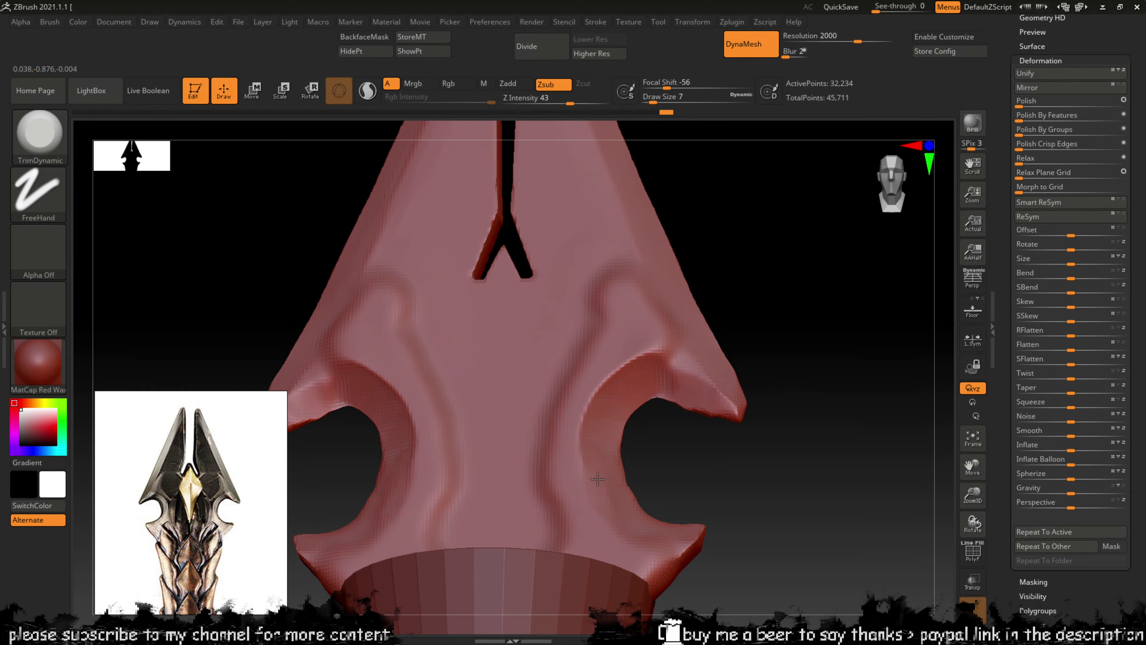
pyautogui.moveTo(678, 468)
pyautogui.mouseDown()
pyautogui.moveTo(696, 476)
pyautogui.moveTo(685, 486)
pyautogui.moveTo(700, 476)
pyautogui.moveTo(685, 476)
pyautogui.mouseUp()
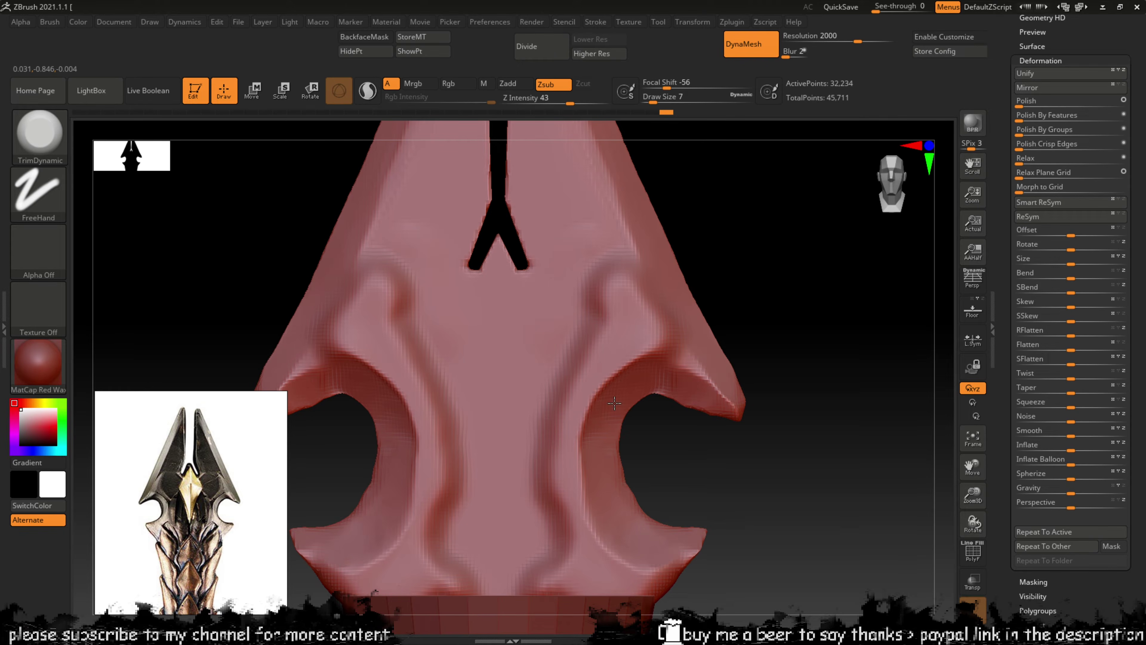
# Step: Trim the upper ends of the two raised bands above the notches and smooth the creases beside the slit fork
pyautogui.moveTo(623, 390); pyautogui.dragTo(677, 381)
pyautogui.hotkey('ctrl', 'z')
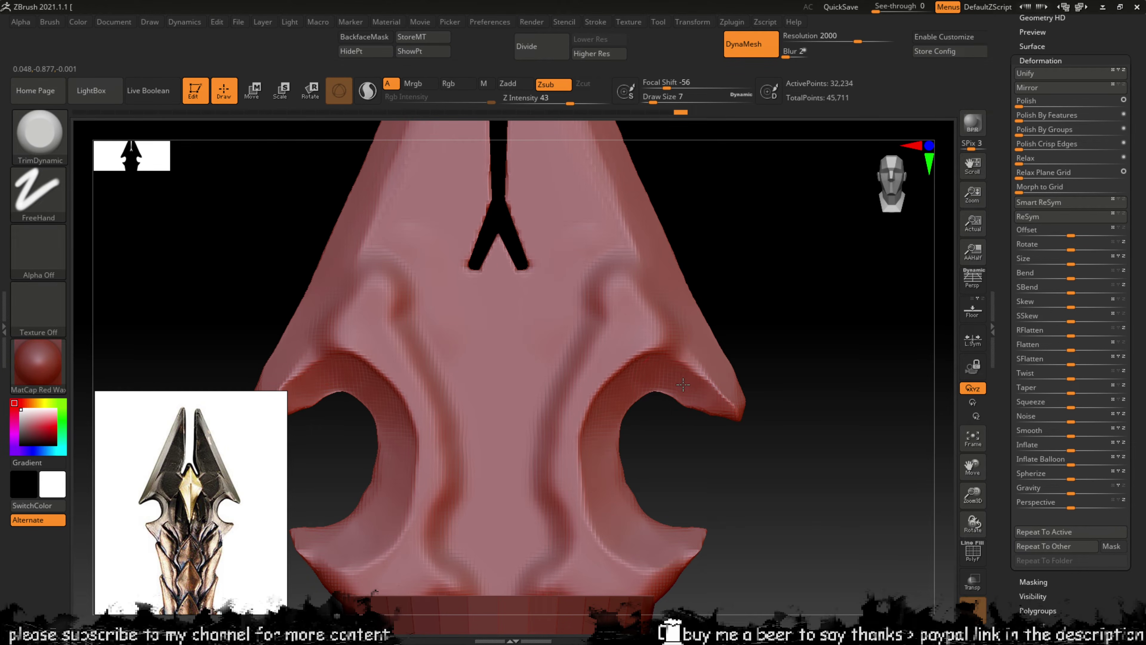
pyautogui.moveTo(683, 384); pyautogui.dragTo(660, 345)
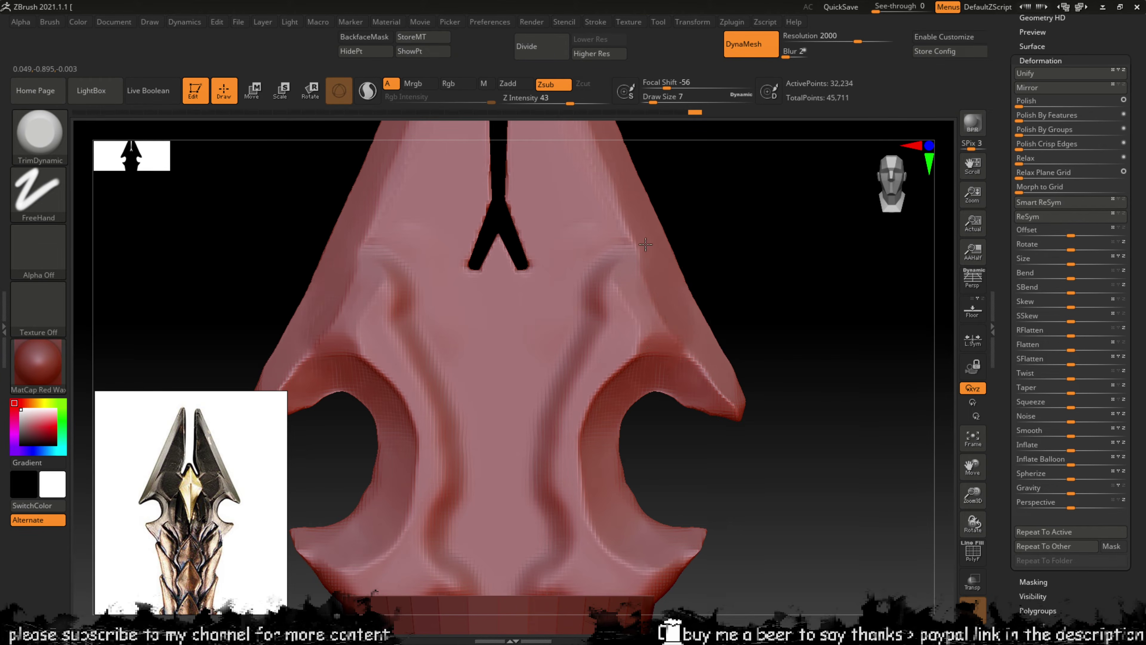
pyautogui.press('shift')
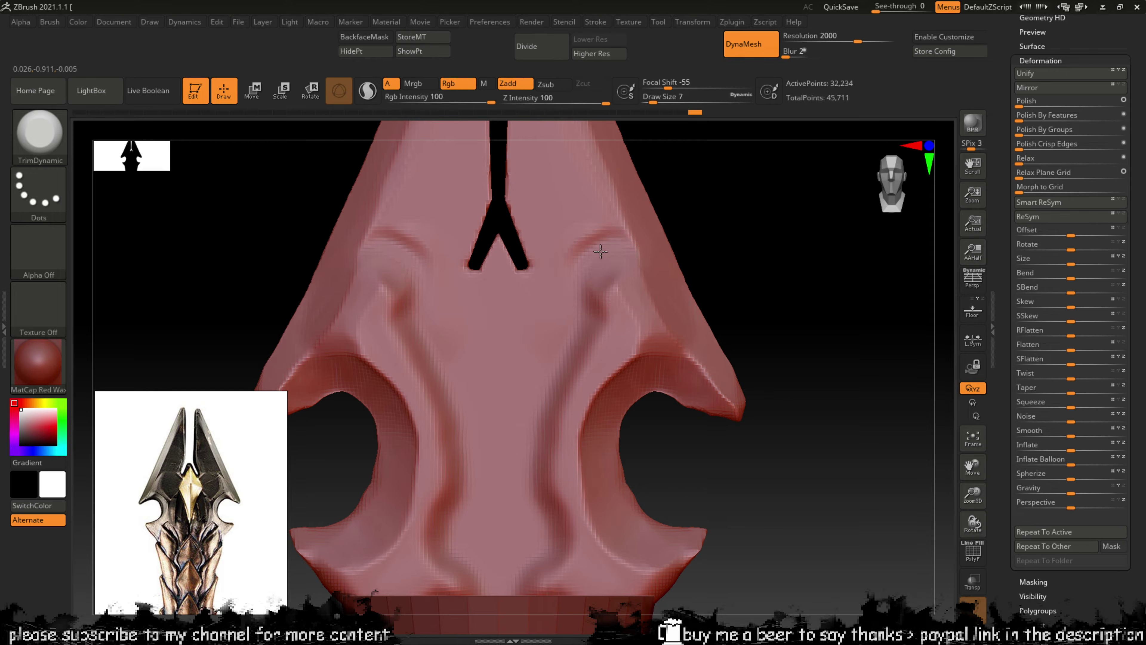
pyautogui.press('alt')
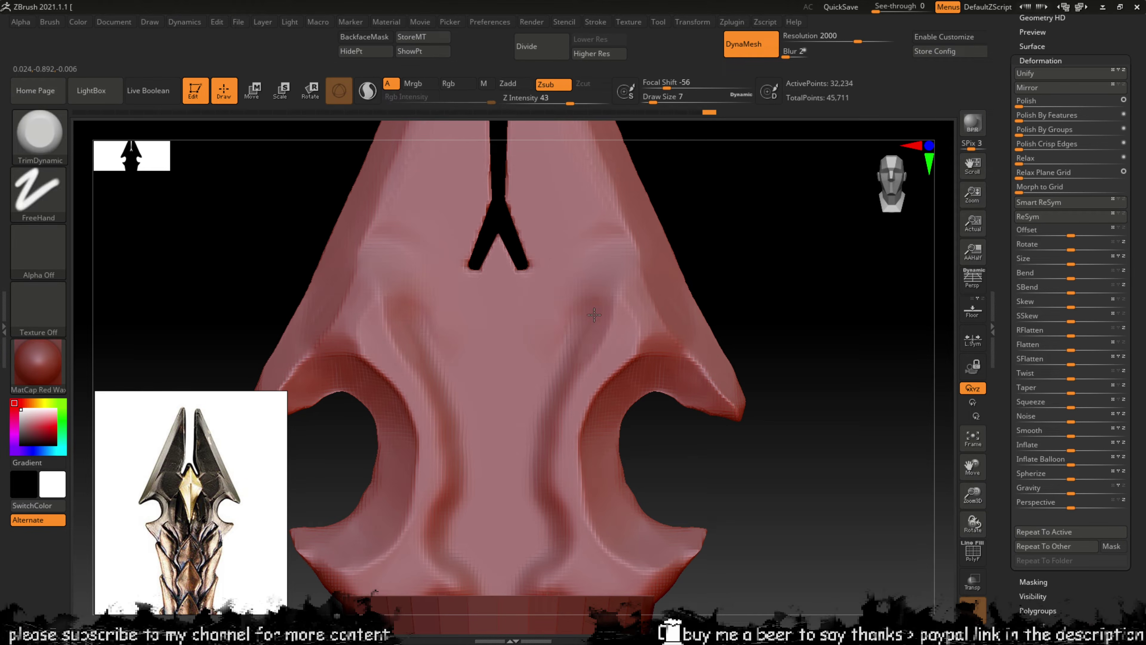
# Step: Trim the front face between the two bands, from below the slit fork down to the collar
pyautogui.moveTo(566, 355); pyautogui.dragTo(541, 376)
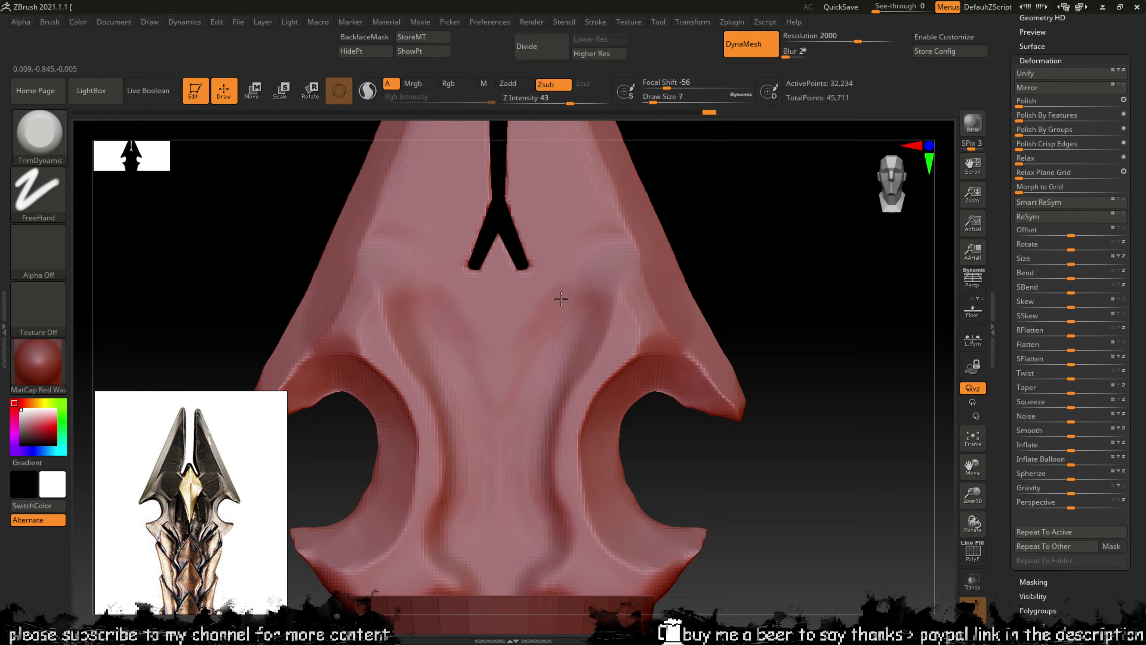
pyautogui.moveTo(673, 460); pyautogui.dragTo(677, 350)
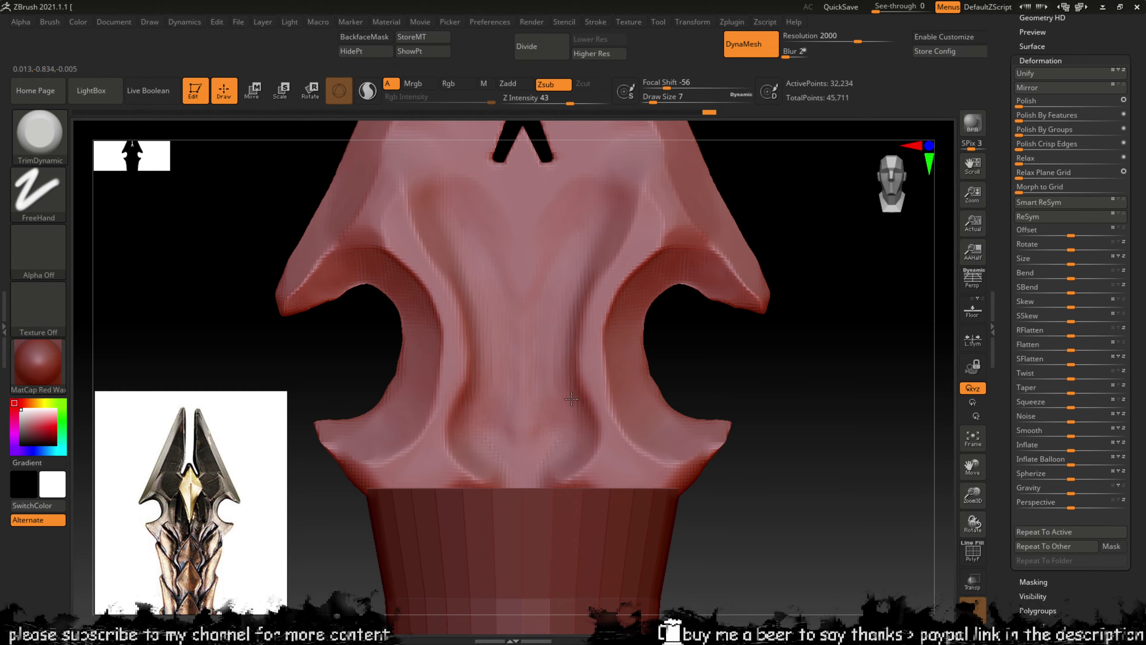
pyautogui.moveTo(566, 346)
pyautogui.mouseDown()
pyautogui.moveTo(581, 260)
pyautogui.moveTo(565, 289)
pyautogui.mouseUp()
pyautogui.moveTo(774, 234)
pyautogui.mouseDown()
pyautogui.moveTo(750, 200)
pyautogui.moveTo(740, 219)
pyautogui.mouseUp()
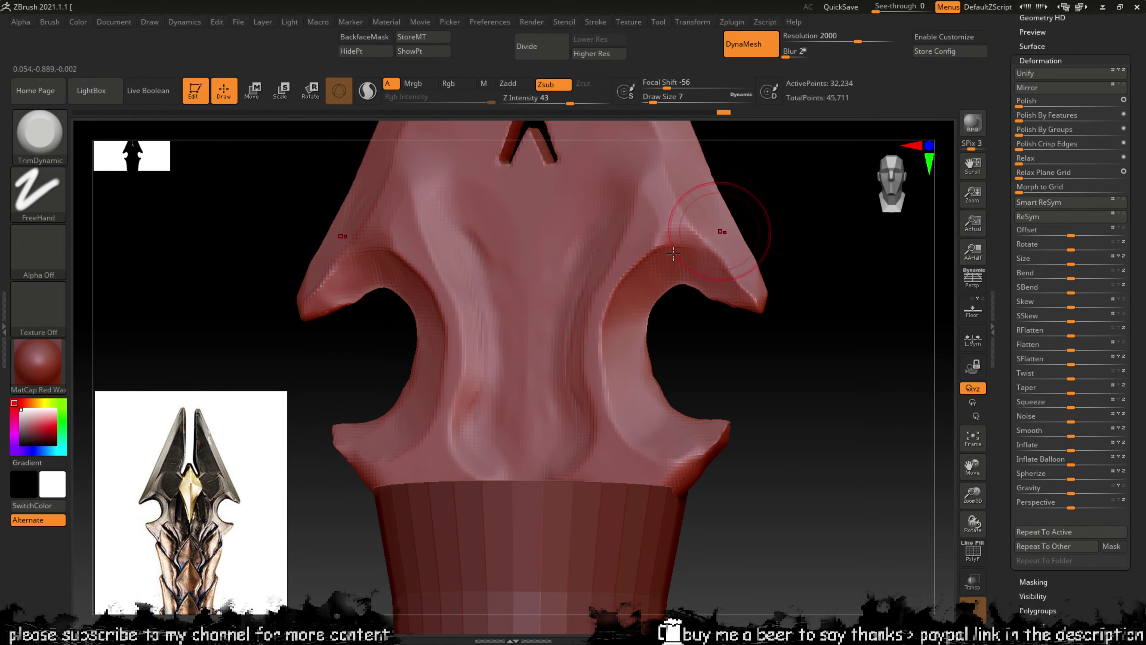
# Step: Build up the front face along the inner edges of the bands with ClayBuildup and smooth the strokes
pyautogui.press('b')
pyautogui.press('c')
pyautogui.press('b')
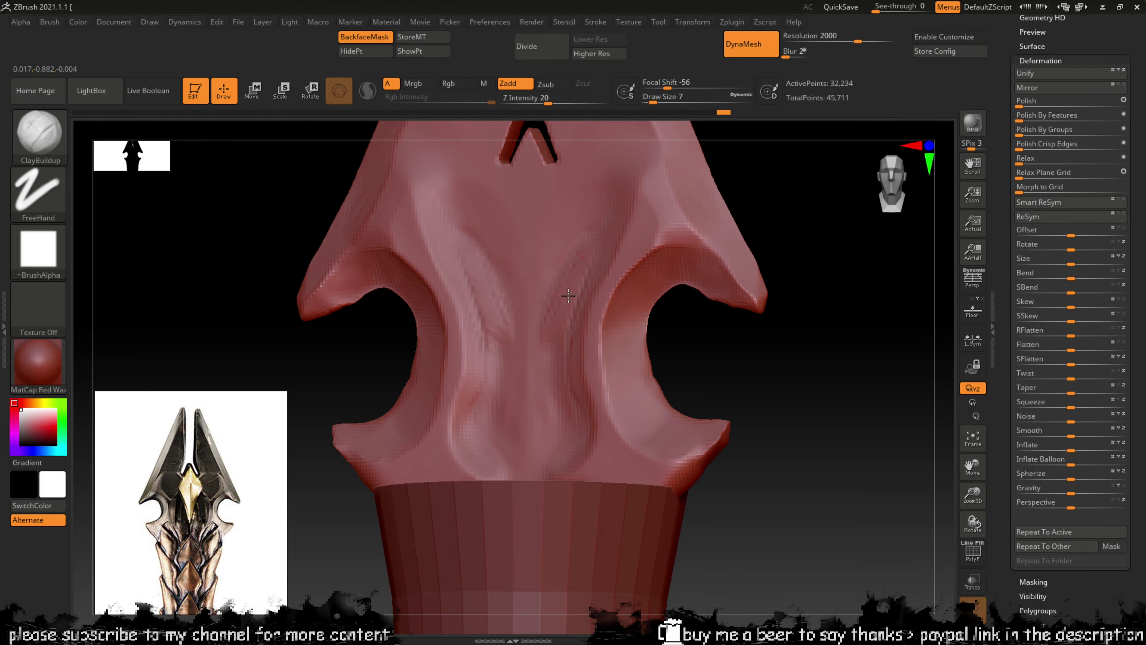
pyautogui.moveTo(568, 296); pyautogui.dragTo(577, 427)
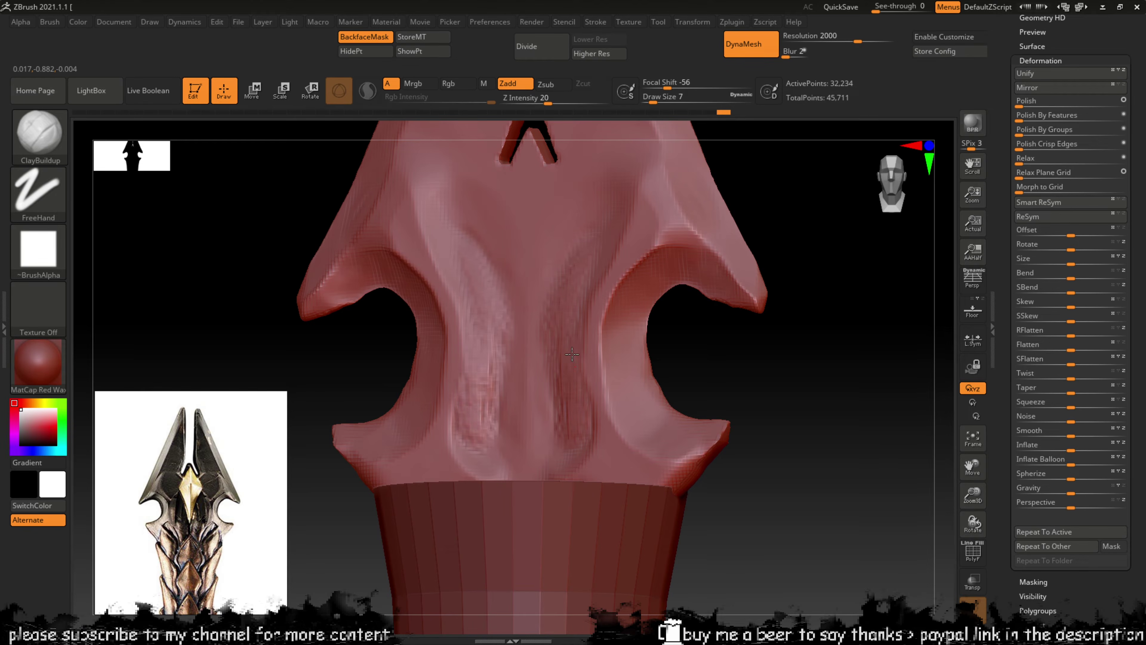
pyautogui.moveTo(592, 234)
pyautogui.mouseDown()
pyautogui.moveTo(564, 357)
pyautogui.moveTo(544, 388)
pyautogui.moveTo(545, 461)
pyautogui.mouseUp()
pyautogui.moveTo(561, 410)
pyautogui.keyDown('shift'); pyautogui.mouseDown()
pyautogui.moveTo(550, 417)
pyautogui.moveTo(552, 374)
pyautogui.mouseUp(); pyautogui.keyUp('shift')
# Step: Carve a rounded recess into the upper end of each band below the slit fork with TrimAdaptive
pyautogui.press('b')
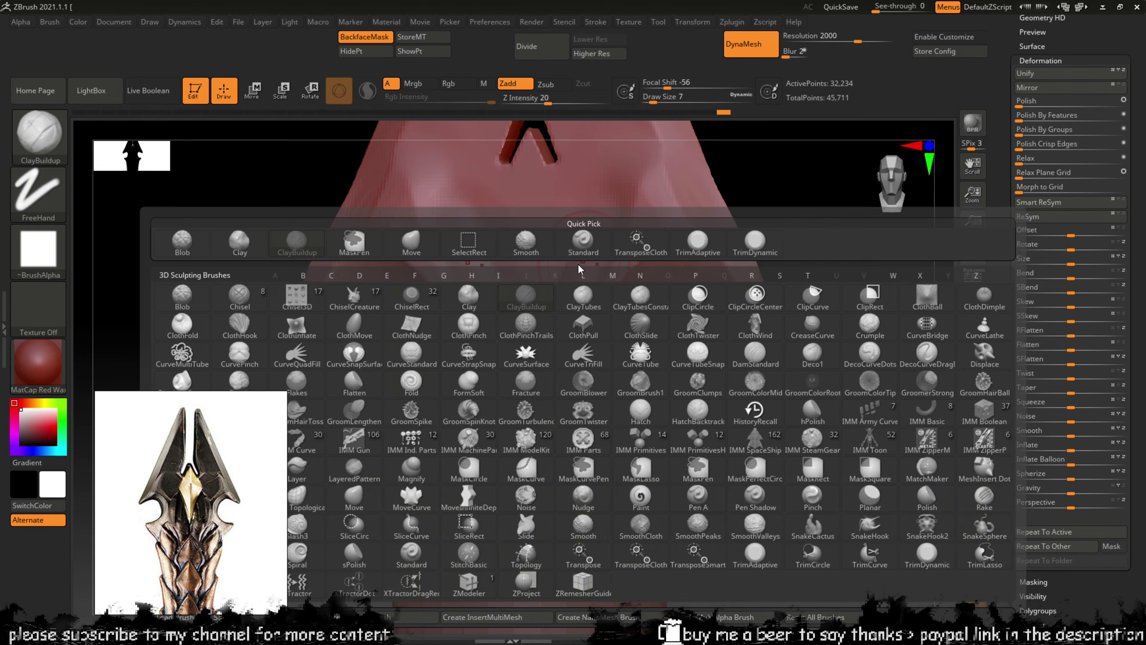
pyautogui.press('t')
pyautogui.press('a')
pyautogui.moveTo(601, 236)
pyautogui.mouseDown()
pyautogui.moveTo(569, 203)
pyautogui.moveTo(562, 270)
pyautogui.moveTo(501, 343)
pyautogui.moveTo(558, 384)
pyautogui.moveTo(572, 376)
pyautogui.mouseUp()
# Step: Refine the rounded recesses and the V-shaped centre above the collar with TrimDynamic
pyautogui.press('b')
pyautogui.press('t')
pyautogui.press('d')
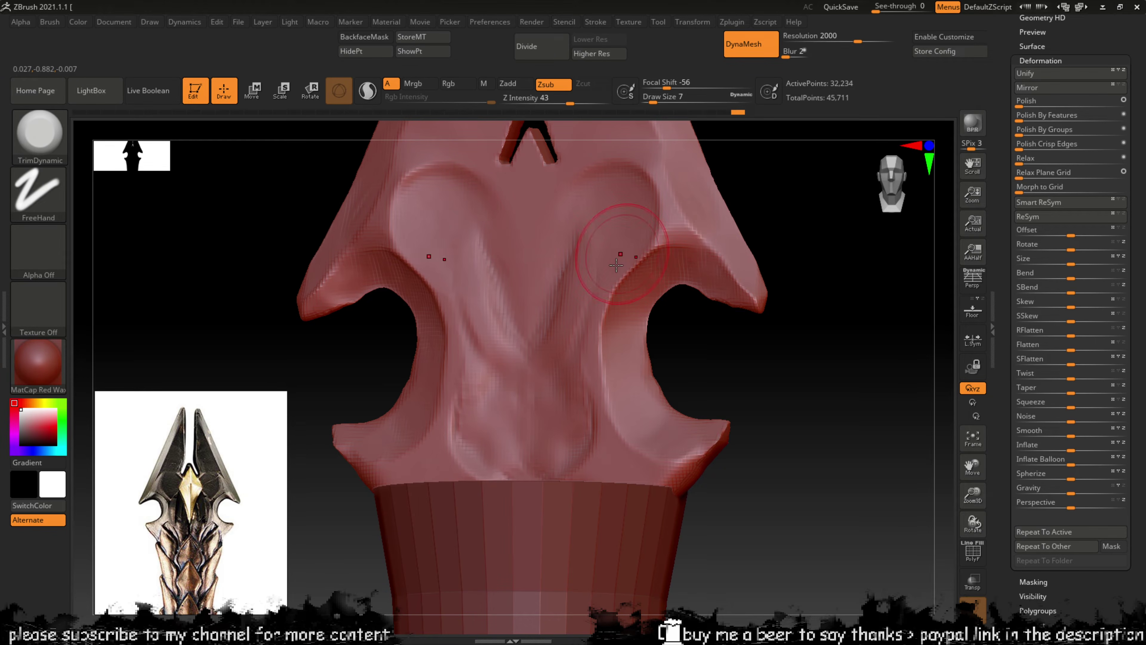
pyautogui.moveTo(616, 265); pyautogui.dragTo(585, 308)
pyautogui.moveTo(758, 373); pyautogui.dragTo(705, 392)
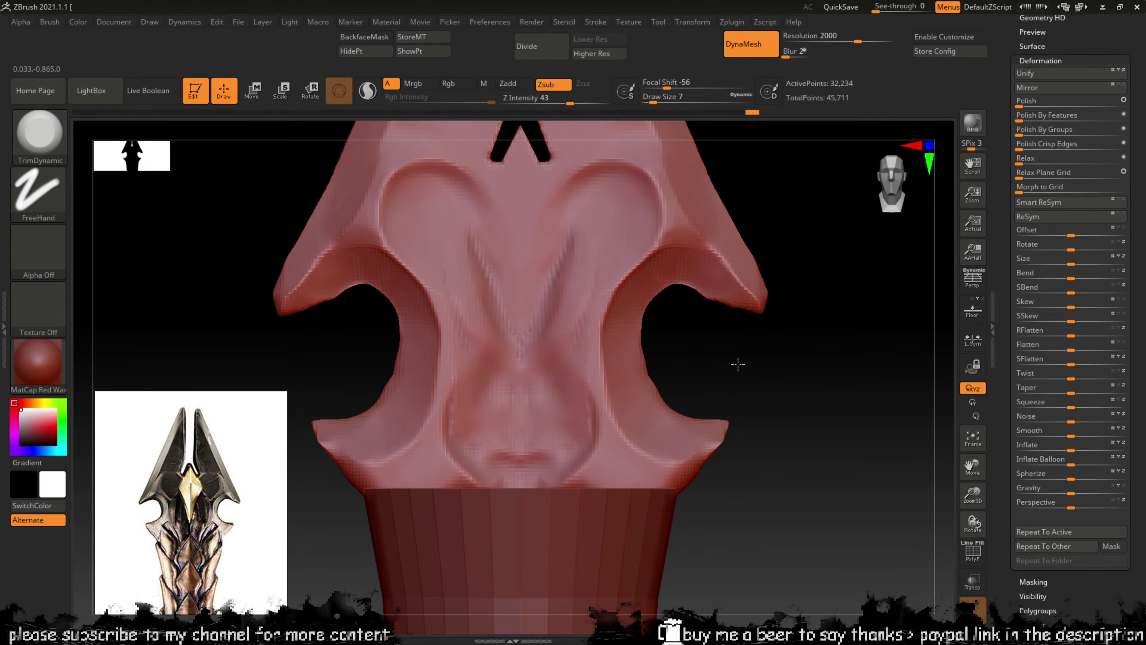
# Step: Cut the pommel's right side notch to a cleaner round outline with TrimCircle
pyautogui.press('ctrl')
pyautogui.press('ctrl')
pyautogui.hotkey('ctrl', 'shift')
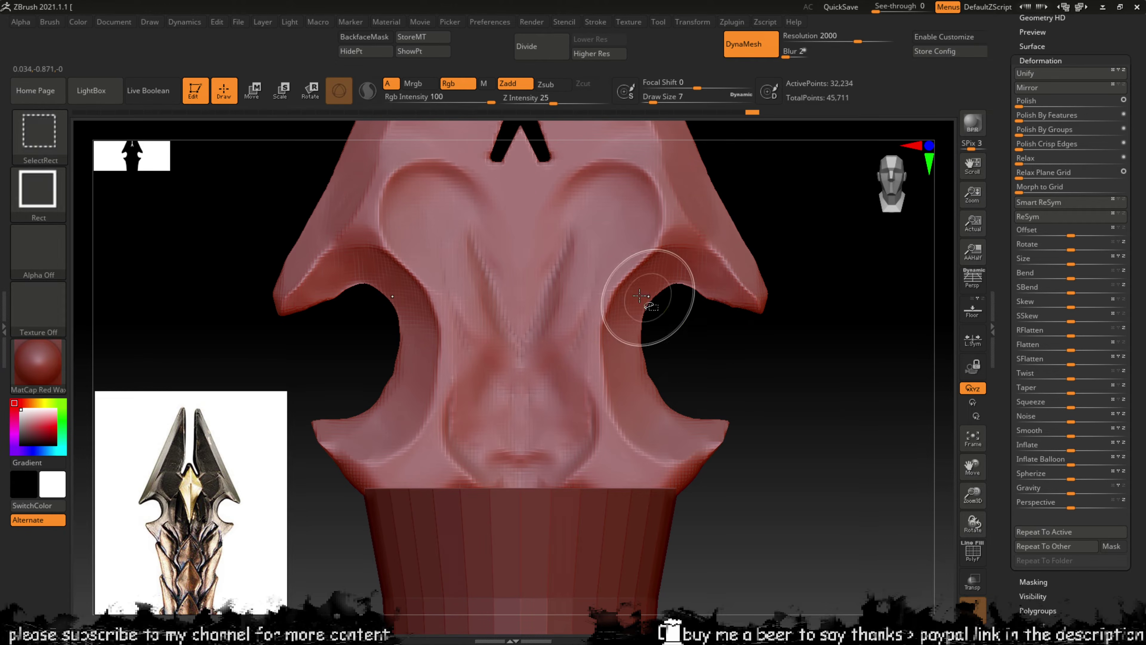
pyautogui.click(37, 137)
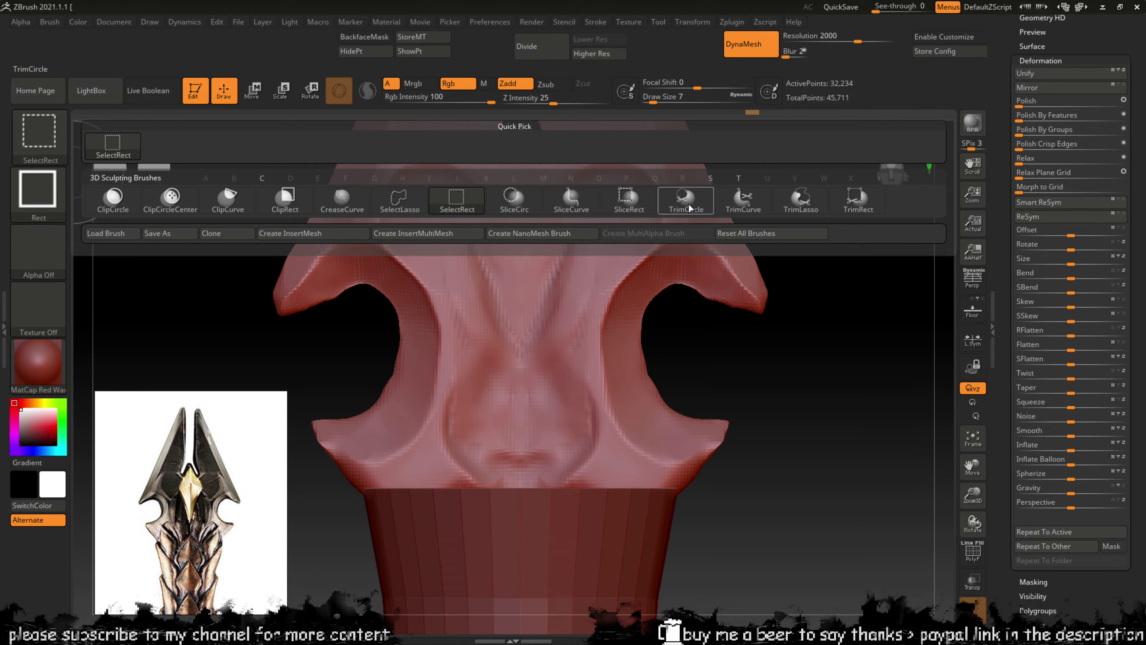
pyautogui.press('ctrl')
pyautogui.press('ctrl')
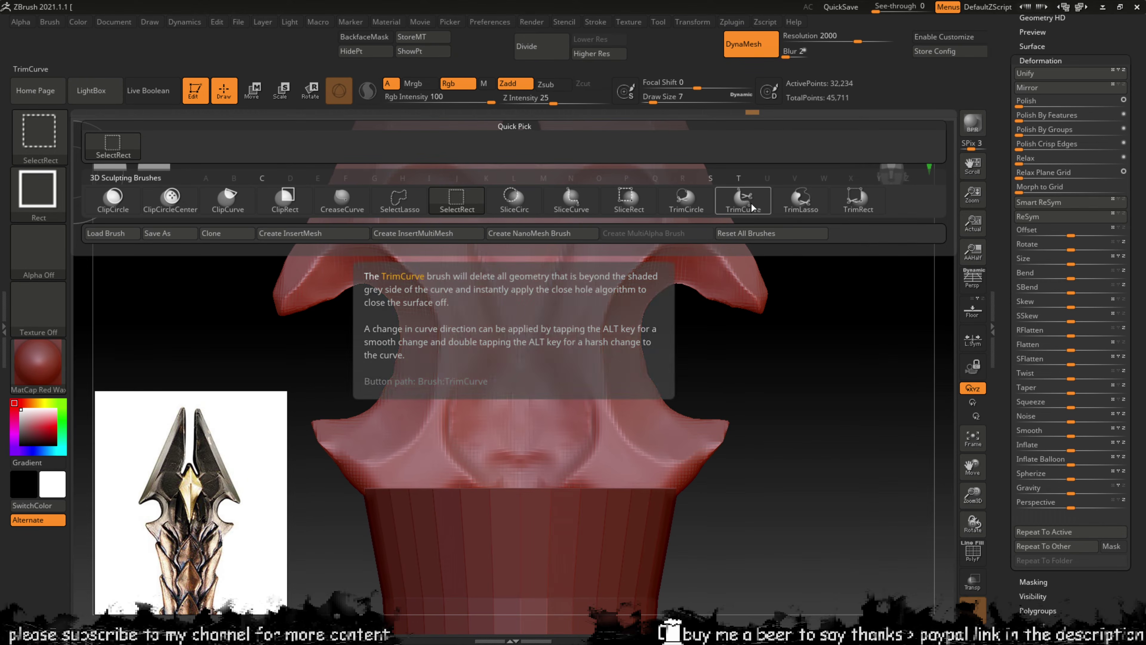
pyautogui.click(695, 206)
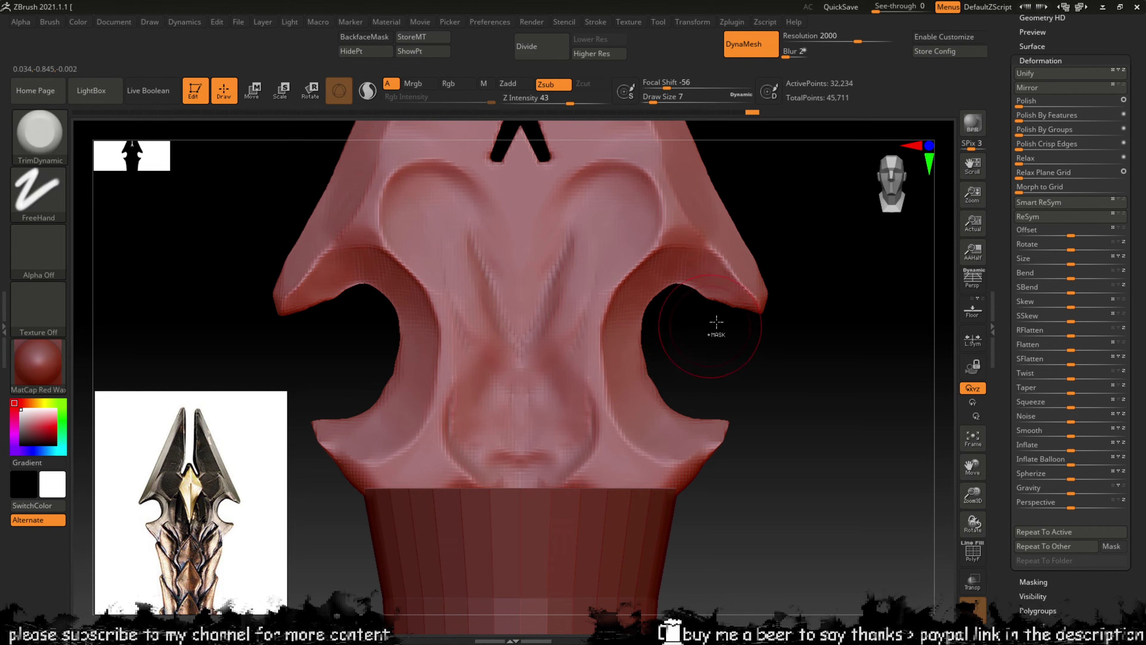
pyautogui.keyDown('ctrl'); pyautogui.keyDown('shift'); pyautogui.moveTo(693, 363); pyautogui.dragTo(641, 413); pyautogui.keyUp('shift'); pyautogui.keyUp('ctrl')
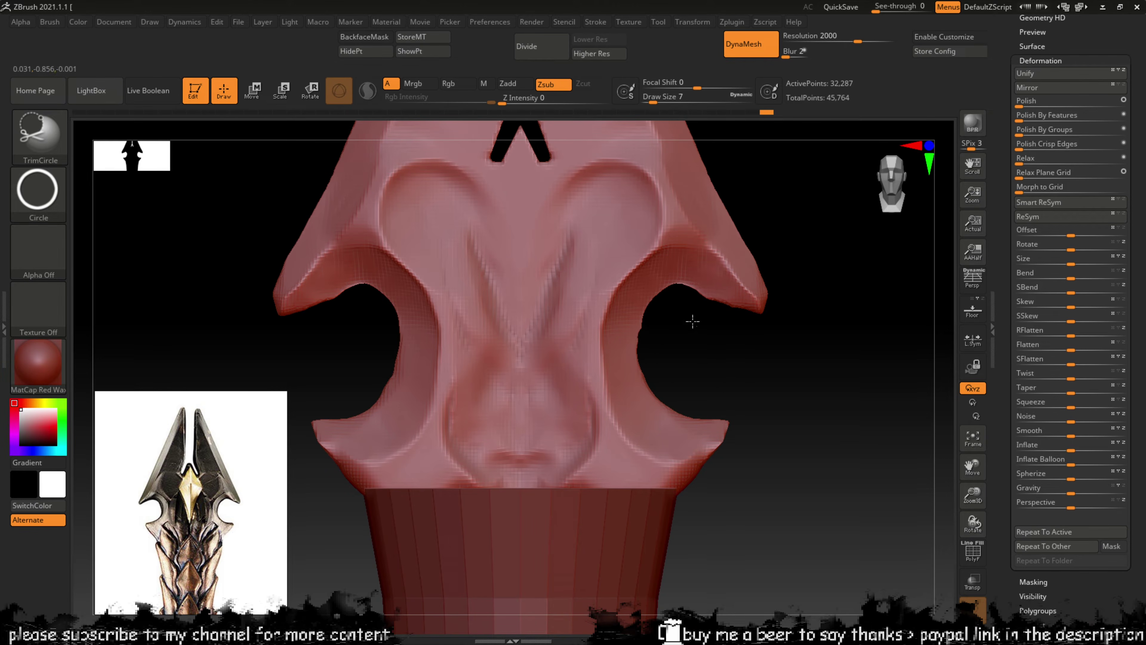
pyautogui.keyDown('ctrl'); pyautogui.keyDown('shift'); pyautogui.moveTo(760, 383); pyautogui.dragTo(618, 286); pyautogui.keyUp('shift'); pyautogui.keyUp('ctrl')
pyautogui.moveTo(684, 333)
pyautogui.keyDown('ctrl'); pyautogui.keyDown('shift'); pyautogui.mouseDown()
pyautogui.moveTo(640, 276)
pyautogui.moveTo(636, 286)
pyautogui.mouseUp(); pyautogui.keyUp('shift'); pyautogui.keyUp('ctrl')
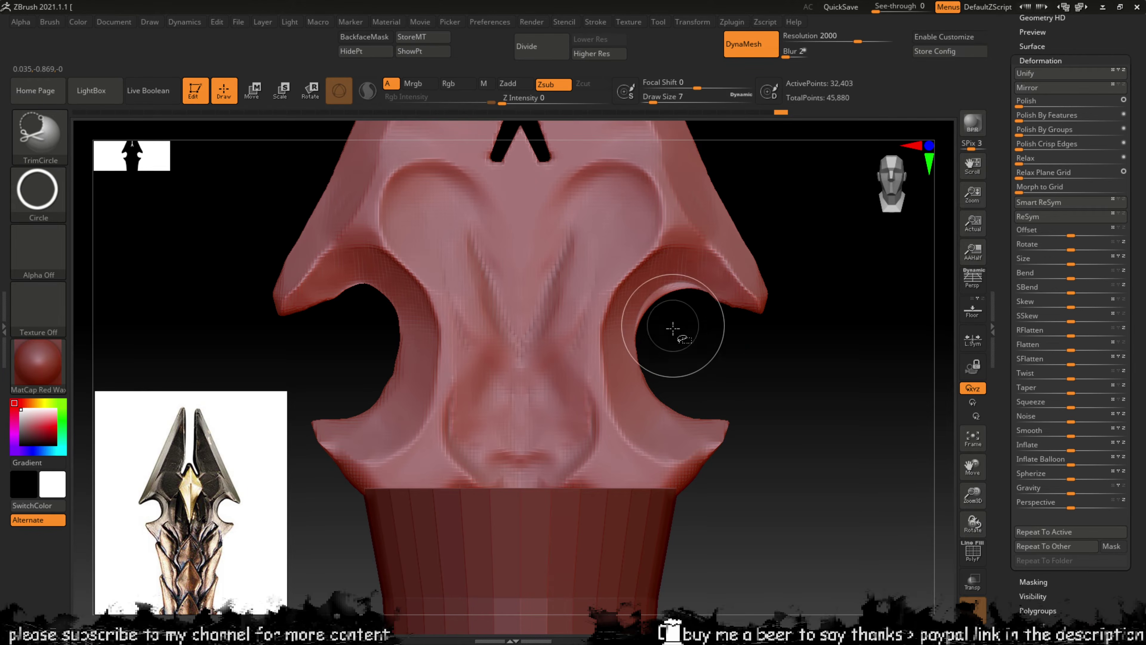
# Step: Flatten the freshly cut inner wall and rim of the side notch with TrimDynamic from the side
pyautogui.moveTo(674, 328)
pyautogui.mouseDown()
pyautogui.moveTo(658, 316)
pyautogui.moveTo(701, 341)
pyautogui.moveTo(680, 313)
pyautogui.moveTo(704, 317)
pyautogui.moveTo(729, 340)
pyautogui.moveTo(651, 292)
pyautogui.moveTo(708, 379)
pyautogui.moveTo(686, 311)
pyautogui.moveTo(642, 282)
pyautogui.moveTo(679, 321)
pyautogui.moveTo(645, 325)
pyautogui.mouseUp()
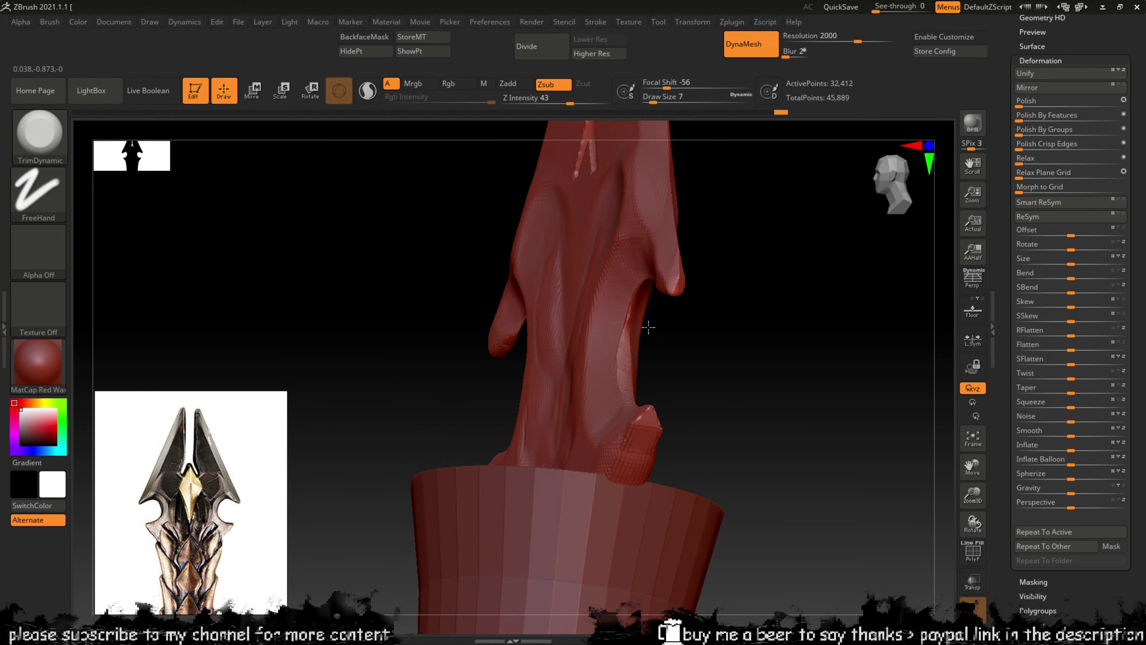
pyautogui.press('b')
pyautogui.press('t')
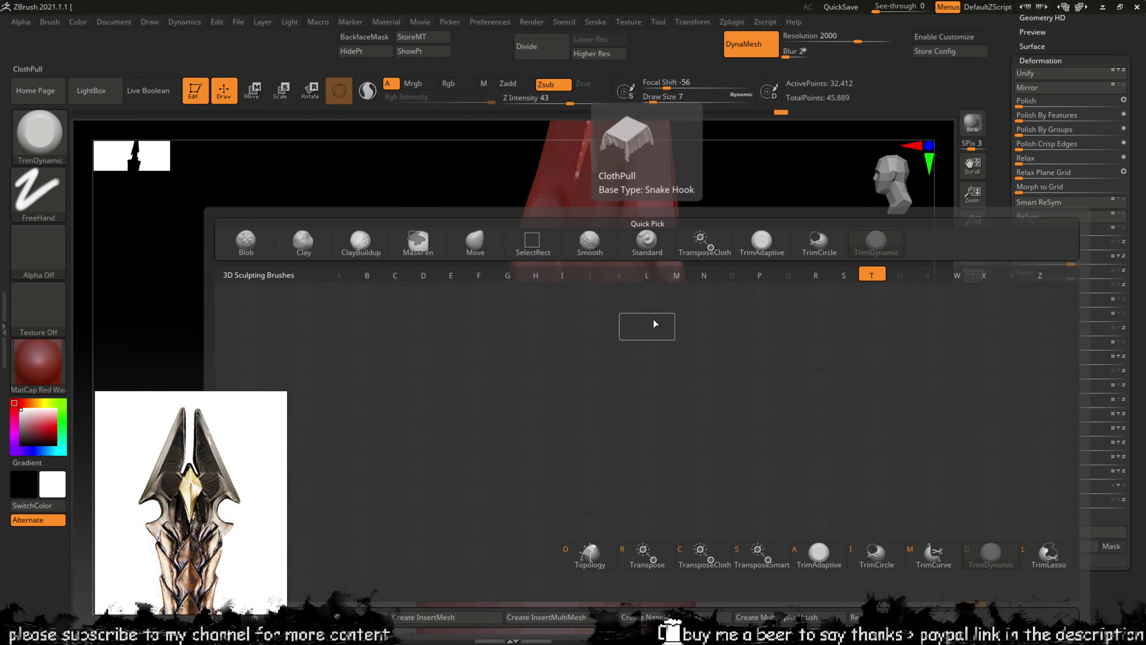
pyautogui.press('d')
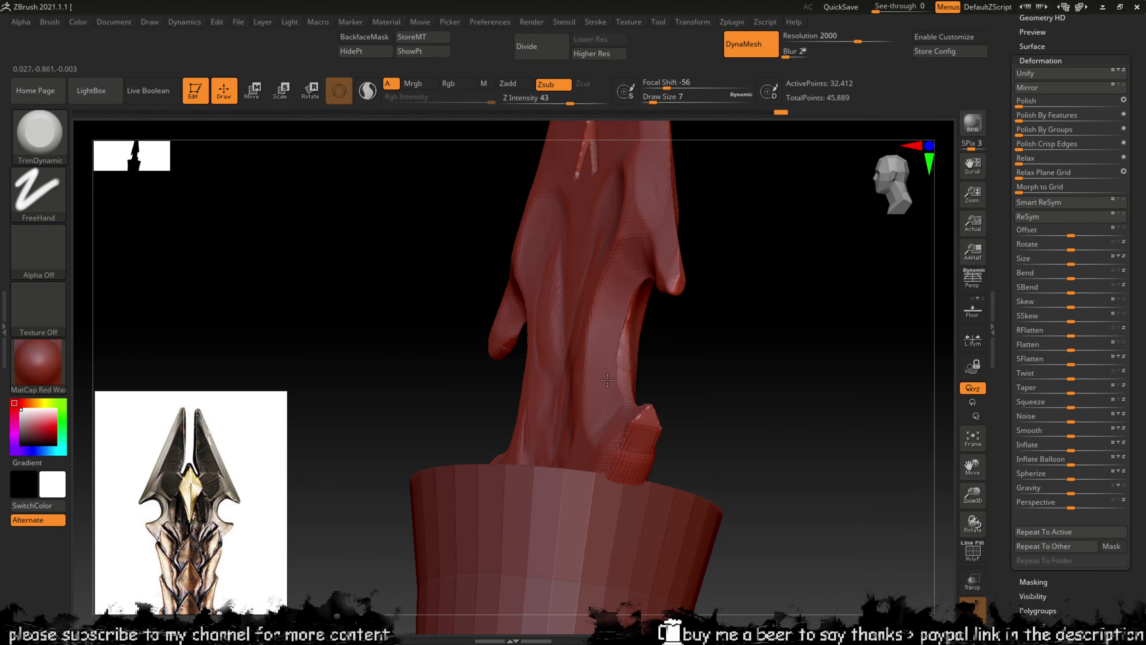
pyautogui.moveTo(609, 338); pyautogui.dragTo(687, 308)
pyautogui.moveTo(673, 352); pyautogui.dragTo(714, 360)
pyautogui.moveTo(714, 303)
pyautogui.mouseDown()
pyautogui.moveTo(734, 238)
pyautogui.moveTo(721, 312)
pyautogui.moveTo(738, 300)
pyautogui.moveTo(753, 229)
pyautogui.moveTo(768, 331)
pyautogui.moveTo(772, 299)
pyautogui.moveTo(780, 333)
pyautogui.moveTo(752, 440)
pyautogui.moveTo(773, 518)
pyautogui.moveTo(757, 520)
pyautogui.moveTo(765, 530)
pyautogui.moveTo(721, 409)
pyautogui.mouseUp()
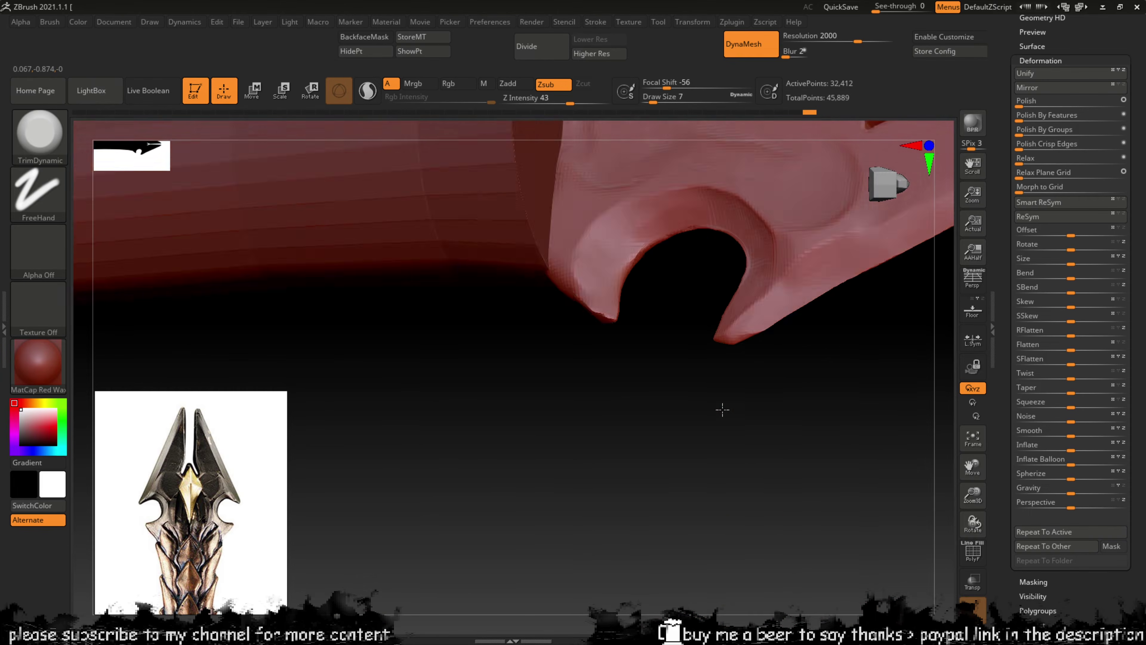
# Step: Inspect the pommel's front, sides and back to check the notches and recesses against the reference
pyautogui.moveTo(749, 450); pyautogui.dragTo(765, 412)
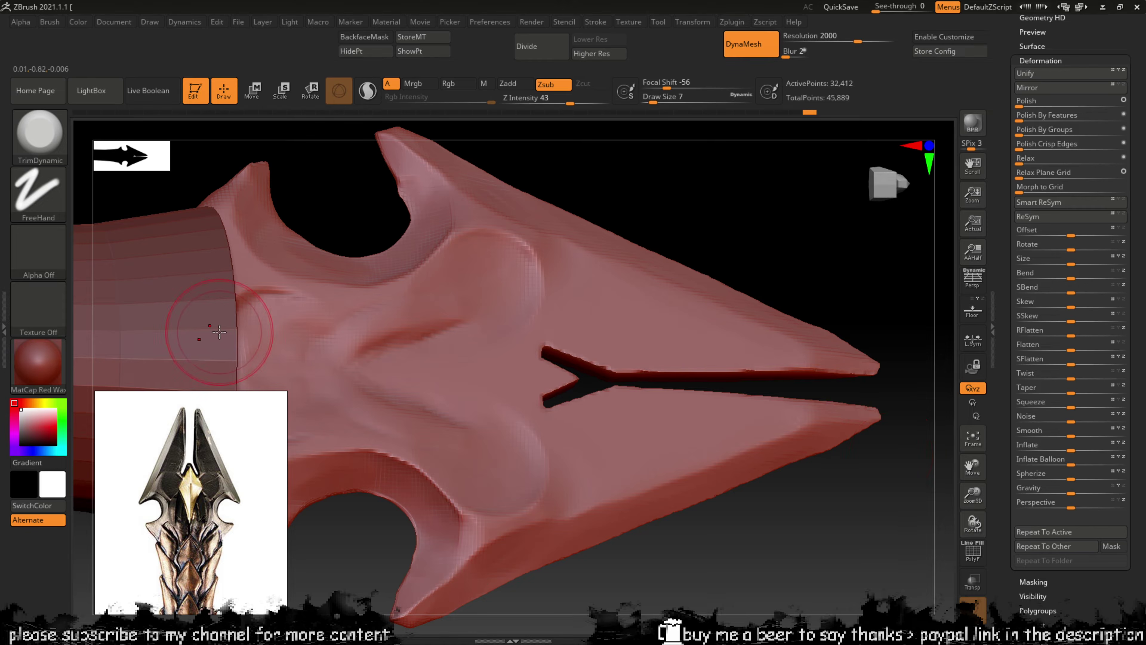
pyautogui.moveTo(833, 584); pyautogui.dragTo(625, 622)
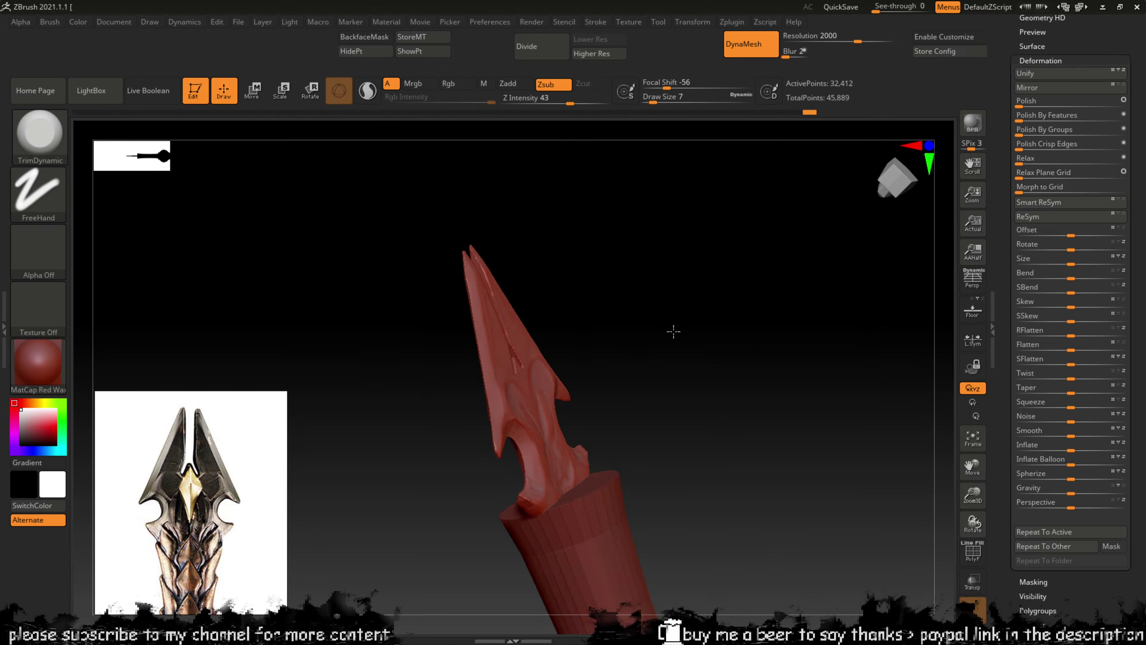
pyautogui.moveTo(673, 330); pyautogui.dragTo(680, 335)
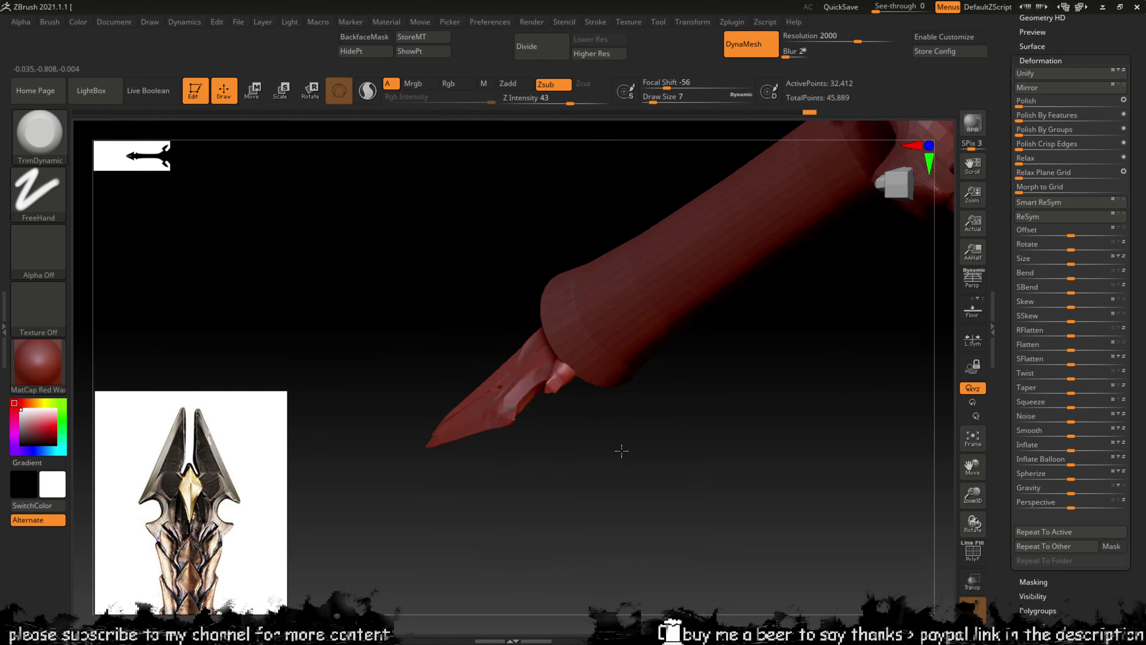
pyautogui.moveTo(620, 450)
pyautogui.mouseDown()
pyautogui.moveTo(755, 436)
pyautogui.moveTo(729, 397)
pyautogui.moveTo(604, 313)
pyautogui.moveTo(593, 545)
pyautogui.moveTo(668, 445)
pyautogui.moveTo(653, 486)
pyautogui.moveTo(722, 412)
pyautogui.mouseUp()
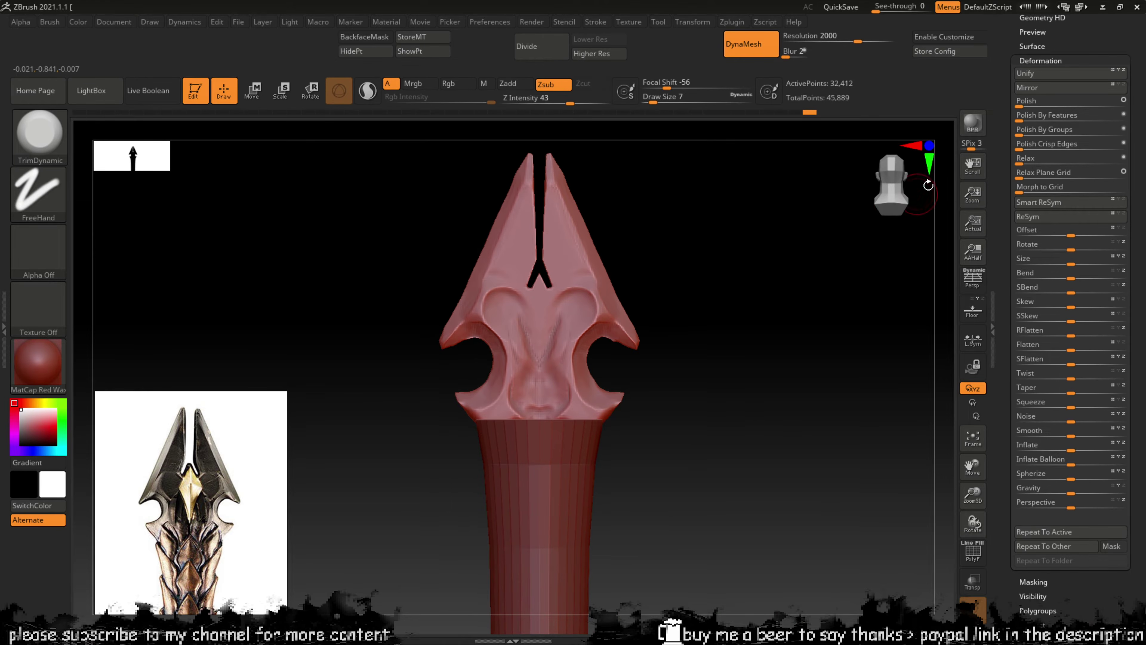
pyautogui.click(899, 176)
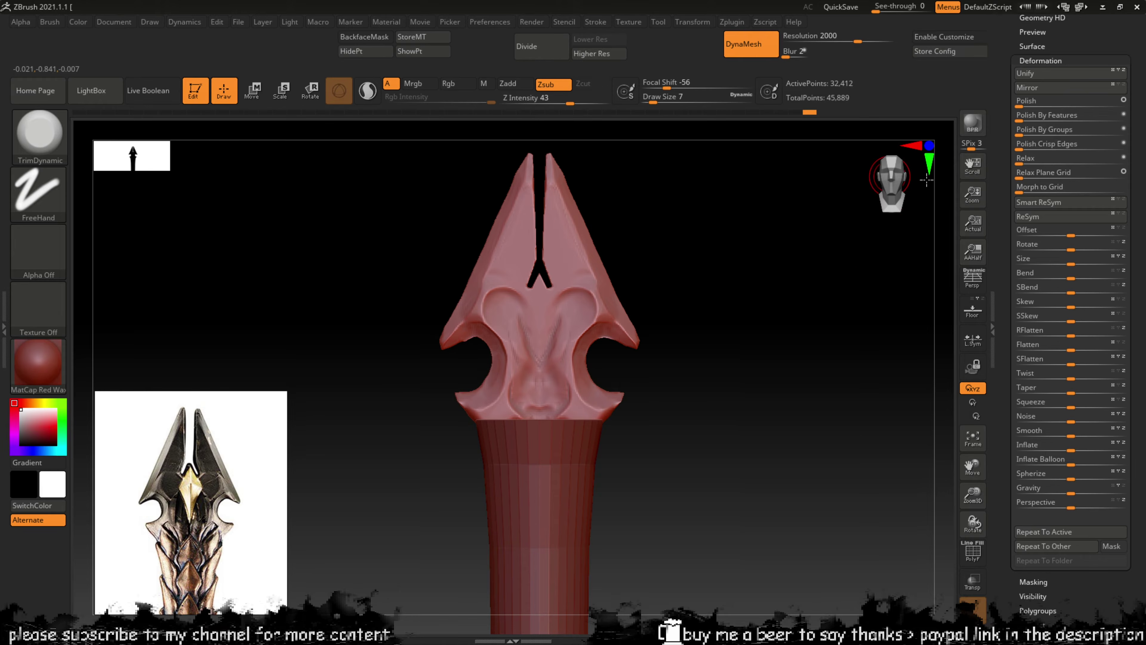
pyautogui.moveTo(756, 344)
pyautogui.mouseDown()
pyautogui.moveTo(623, 345)
pyautogui.moveTo(763, 350)
pyautogui.mouseUp()
pyautogui.keyDown('ctrl'); pyautogui.moveTo(762, 350); pyautogui.dragTo(689, 368, button='right'); pyautogui.keyUp('ctrl')
pyautogui.moveTo(689, 368); pyautogui.dragTo(673, 406)
pyautogui.keyDown('ctrl'); pyautogui.moveTo(673, 407); pyautogui.dragTo(739, 325, button='right'); pyautogui.keyUp('ctrl')
pyautogui.keyDown('shift'); pyautogui.moveTo(739, 325); pyautogui.dragTo(811, 327); pyautogui.keyUp('shift')
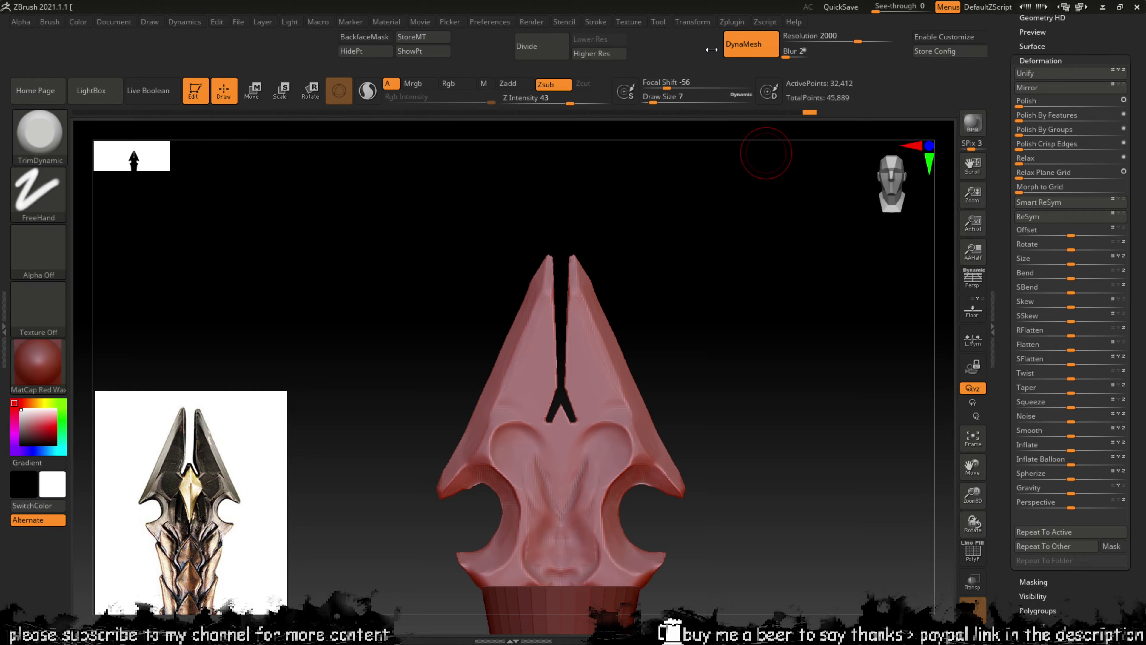
# Step: Turn off DynaMesh and subdivide the pommel mesh once
pyautogui.click(727, 45)
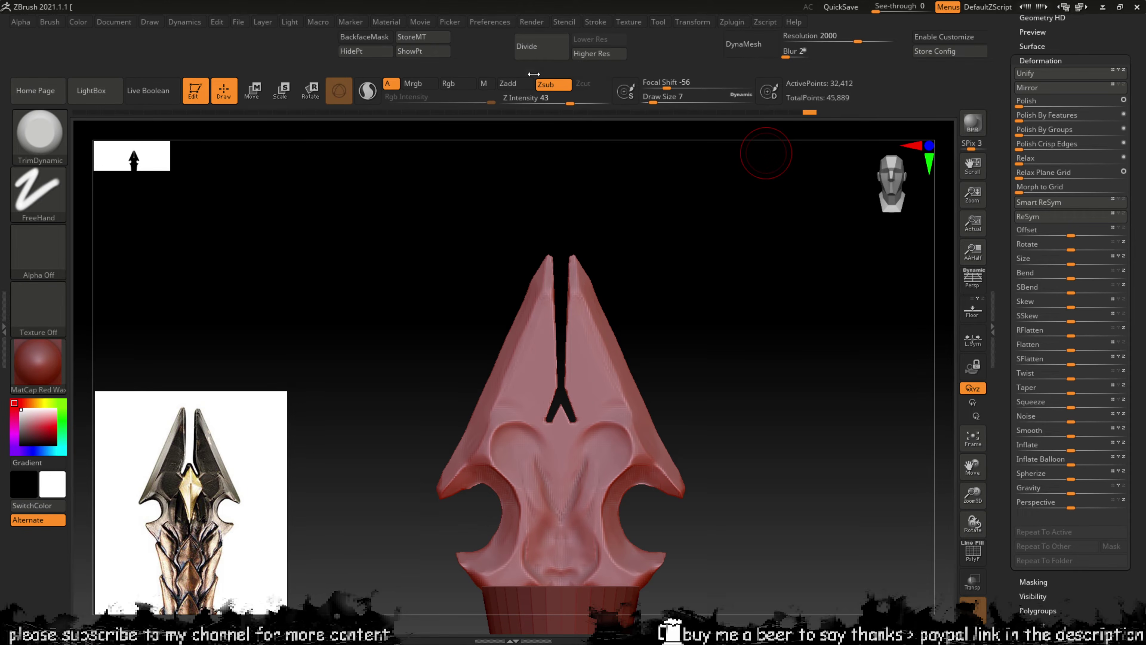
pyautogui.click(544, 55)
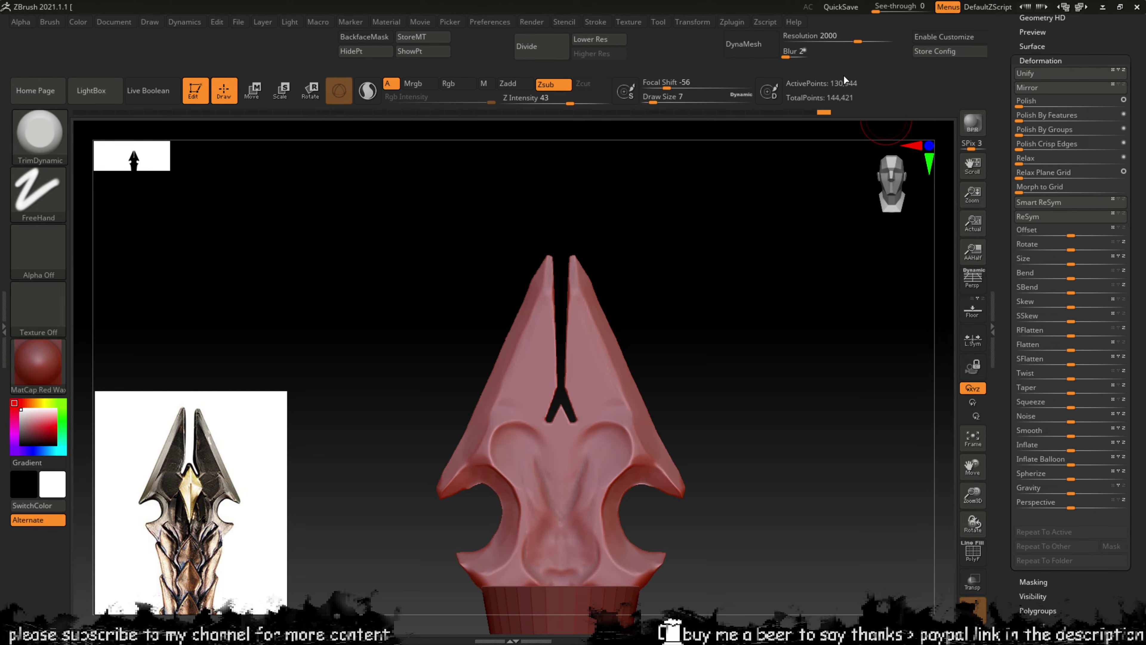
# Step: Flatten the surfaces inside the pommel's two round upper recesses with TrimDynamic
pyautogui.keyDown('alt'); pyautogui.moveTo(845, 199); pyautogui.dragTo(793, 478); pyautogui.keyUp('alt')
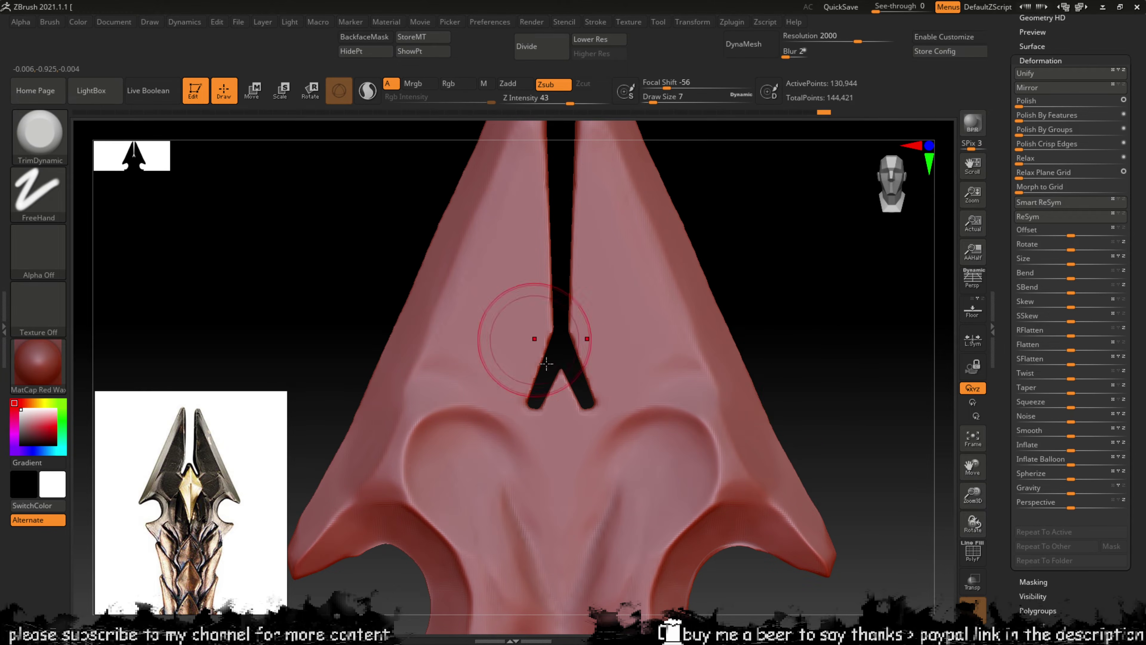
pyautogui.moveTo(616, 454)
pyautogui.mouseDown()
pyautogui.moveTo(651, 455)
pyautogui.moveTo(634, 470)
pyautogui.mouseUp()
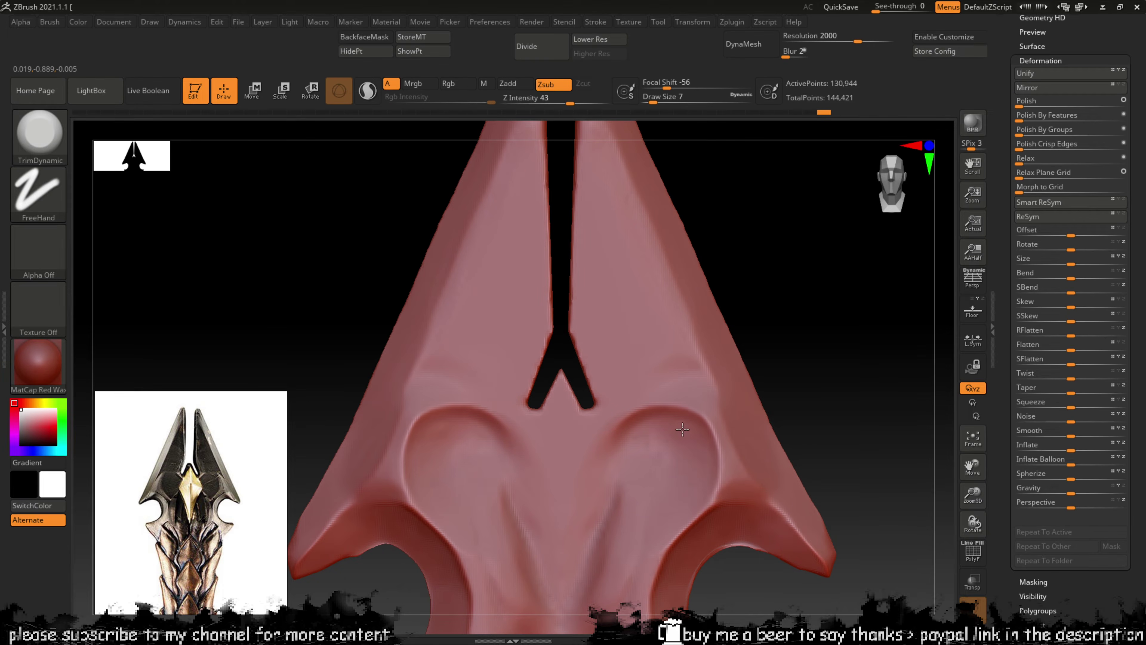
pyautogui.moveTo(617, 462); pyautogui.dragTo(609, 460)
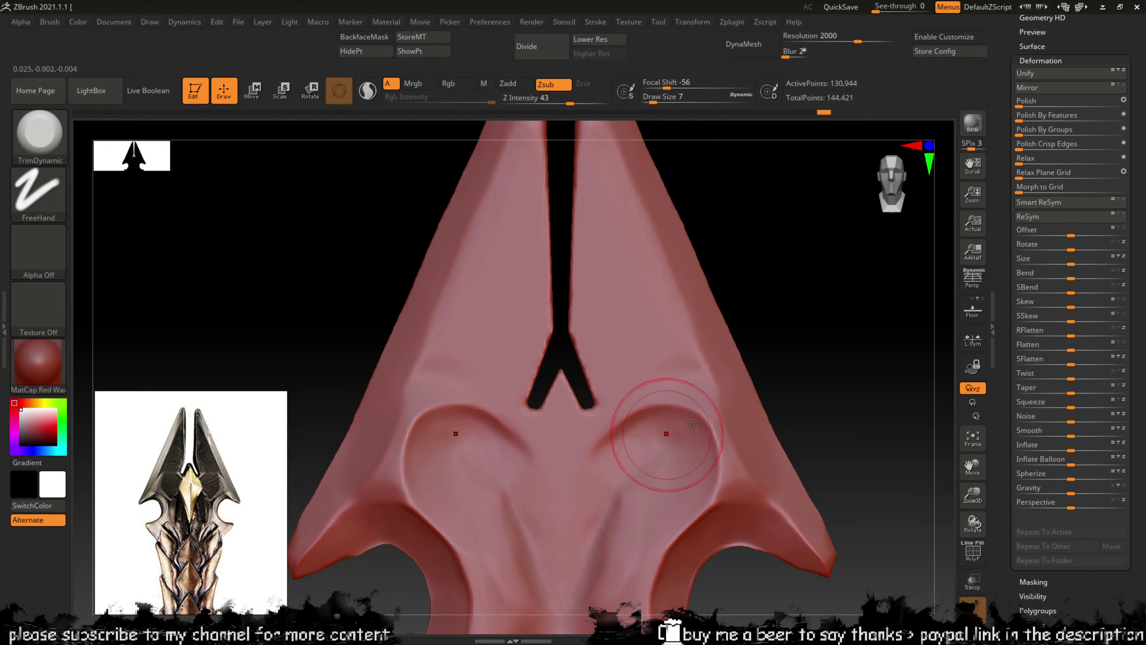
# Step: Soften the slanted creases below the recesses and trim the centre planes down to a clean curved lower edge
pyautogui.moveTo(791, 367)
pyautogui.keyDown('ctrl'); pyautogui.mouseDown()
pyautogui.moveTo(806, 272)
pyautogui.moveTo(793, 312)
pyautogui.moveTo(800, 353)
pyautogui.moveTo(811, 287)
pyautogui.moveTo(794, 211)
pyautogui.mouseUp(); pyautogui.keyUp('ctrl')
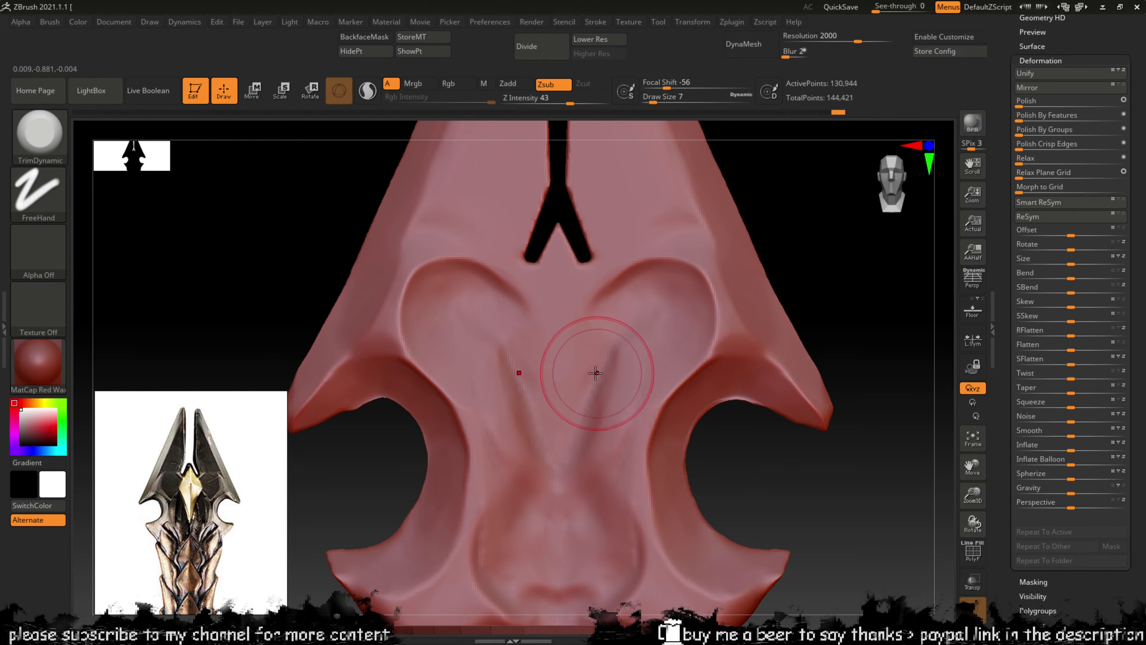
pyautogui.moveTo(581, 373)
pyautogui.keyDown('shift'); pyautogui.mouseDown()
pyautogui.moveTo(582, 357)
pyautogui.moveTo(558, 416)
pyautogui.mouseUp(); pyautogui.keyUp('shift')
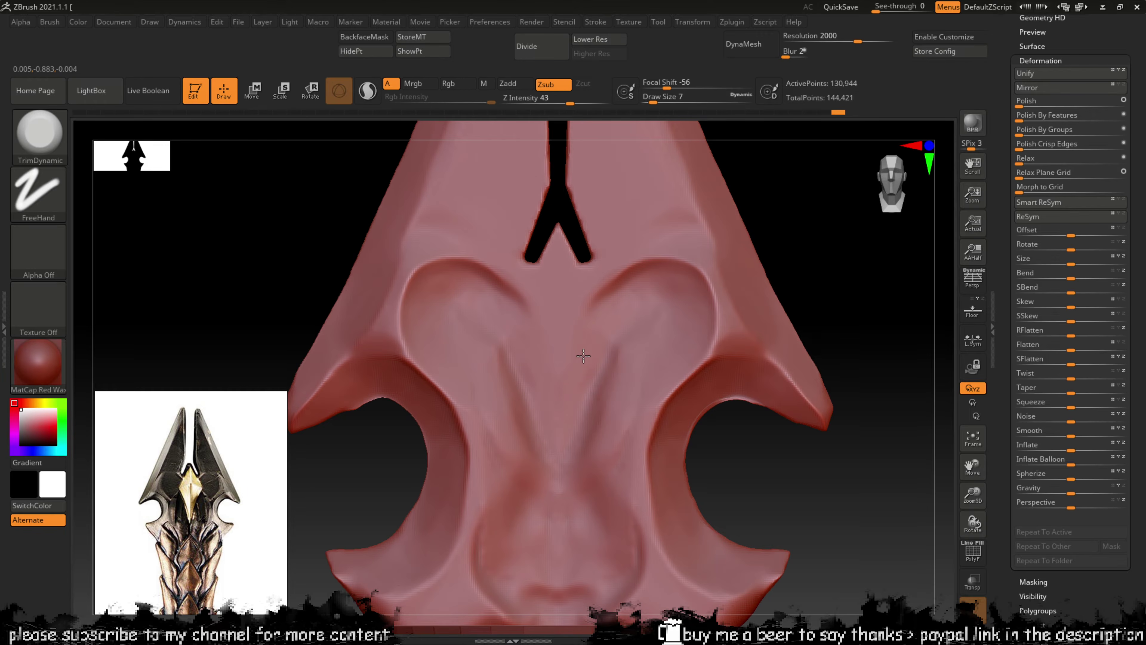
pyautogui.moveTo(580, 370); pyautogui.dragTo(567, 419)
pyautogui.moveTo(622, 367); pyautogui.dragTo(623, 375)
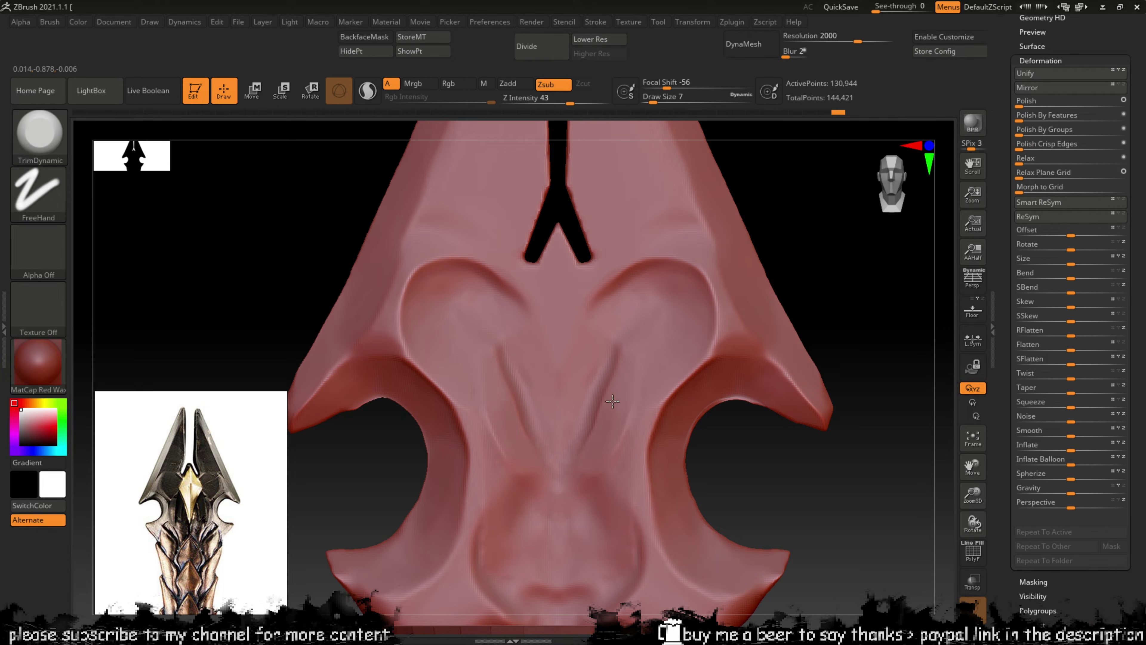
pyautogui.moveTo(613, 402)
pyautogui.mouseDown()
pyautogui.moveTo(607, 416)
pyautogui.moveTo(617, 380)
pyautogui.moveTo(602, 422)
pyautogui.moveTo(622, 377)
pyautogui.mouseUp()
pyautogui.moveTo(601, 431)
pyautogui.mouseDown()
pyautogui.moveTo(634, 447)
pyautogui.moveTo(582, 471)
pyautogui.mouseUp()
pyautogui.moveTo(613, 405); pyautogui.dragTo(626, 377)
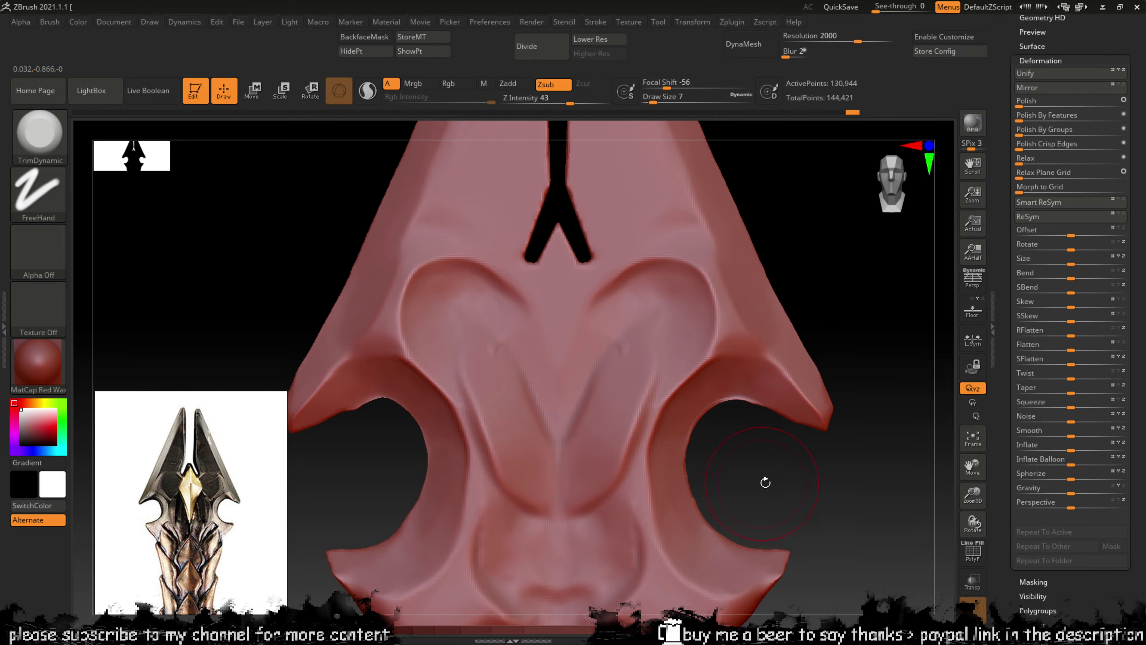
# Step: Trim a crisp V-shaped ridge between the recesses and flatten the rims separating the centre planes from the side notches
pyautogui.moveTo(766, 482)
pyautogui.mouseDown()
pyautogui.moveTo(755, 448)
pyautogui.moveTo(769, 471)
pyautogui.mouseUp()
pyautogui.moveTo(630, 429)
pyautogui.mouseDown()
pyautogui.moveTo(619, 460)
pyautogui.moveTo(627, 426)
pyautogui.mouseUp()
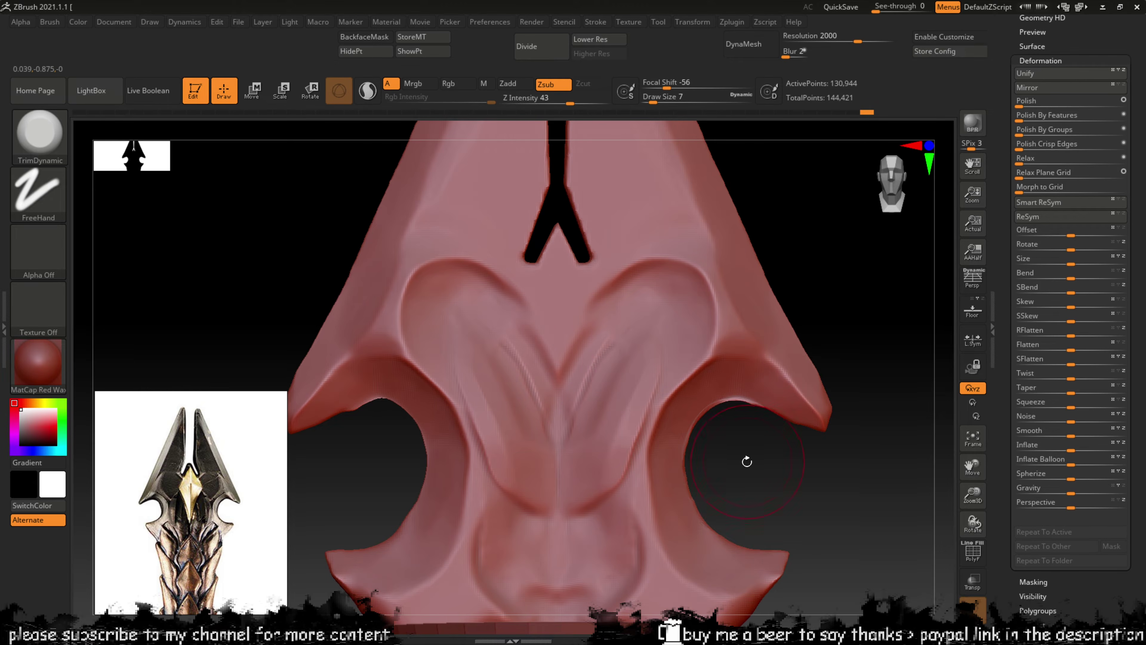
pyautogui.keyDown('alt'); pyautogui.moveTo(748, 461); pyautogui.dragTo(744, 361); pyautogui.keyUp('alt')
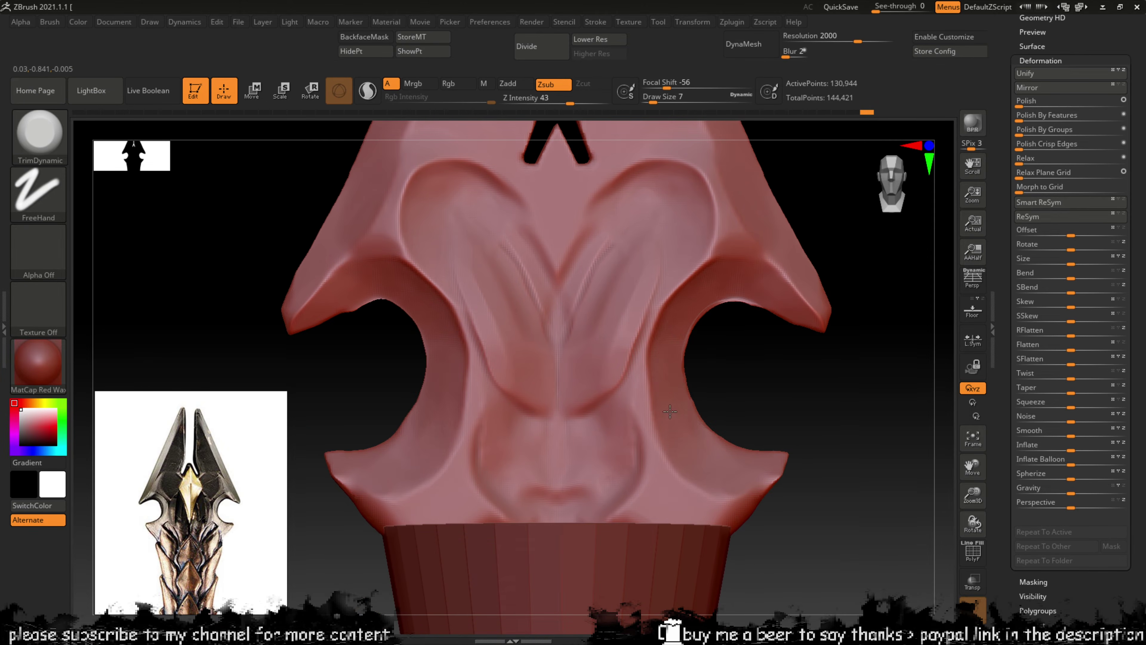
pyautogui.moveTo(651, 335)
pyautogui.mouseDown()
pyautogui.moveTo(660, 302)
pyautogui.moveTo(725, 244)
pyautogui.mouseUp()
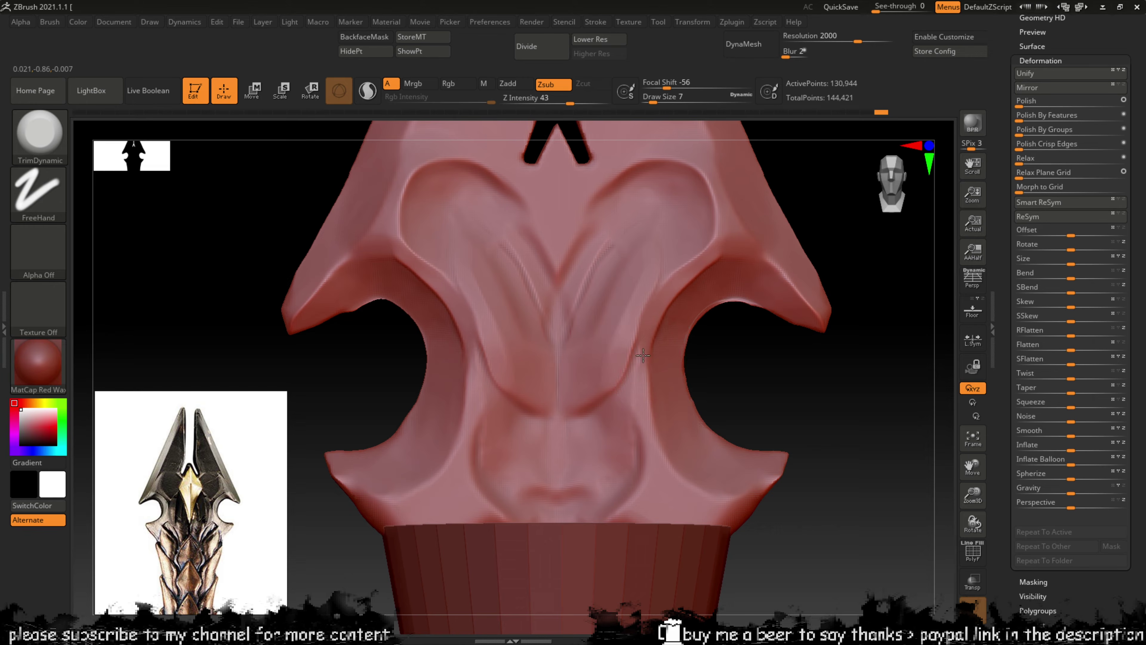
pyautogui.moveTo(646, 414)
pyautogui.mouseDown()
pyautogui.moveTo(654, 445)
pyautogui.moveTo(642, 401)
pyautogui.mouseUp()
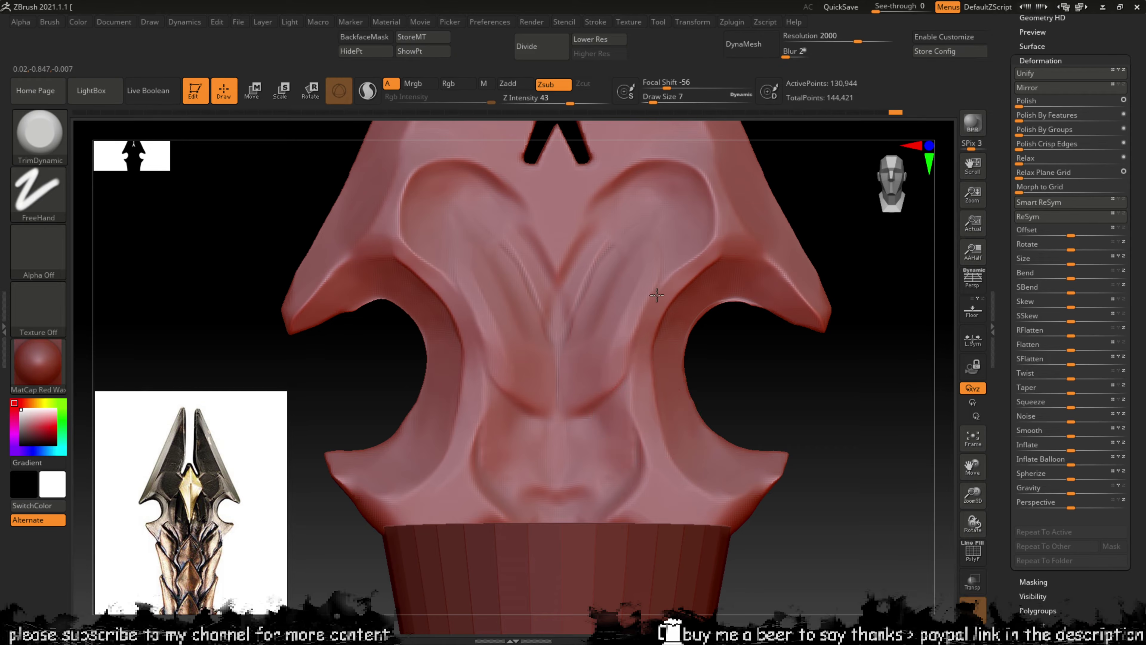
# Step: Flatten the inner walls and upper rims of the pommel's side notches with TrimDynamic
pyautogui.moveTo(776, 384); pyautogui.dragTo(671, 395)
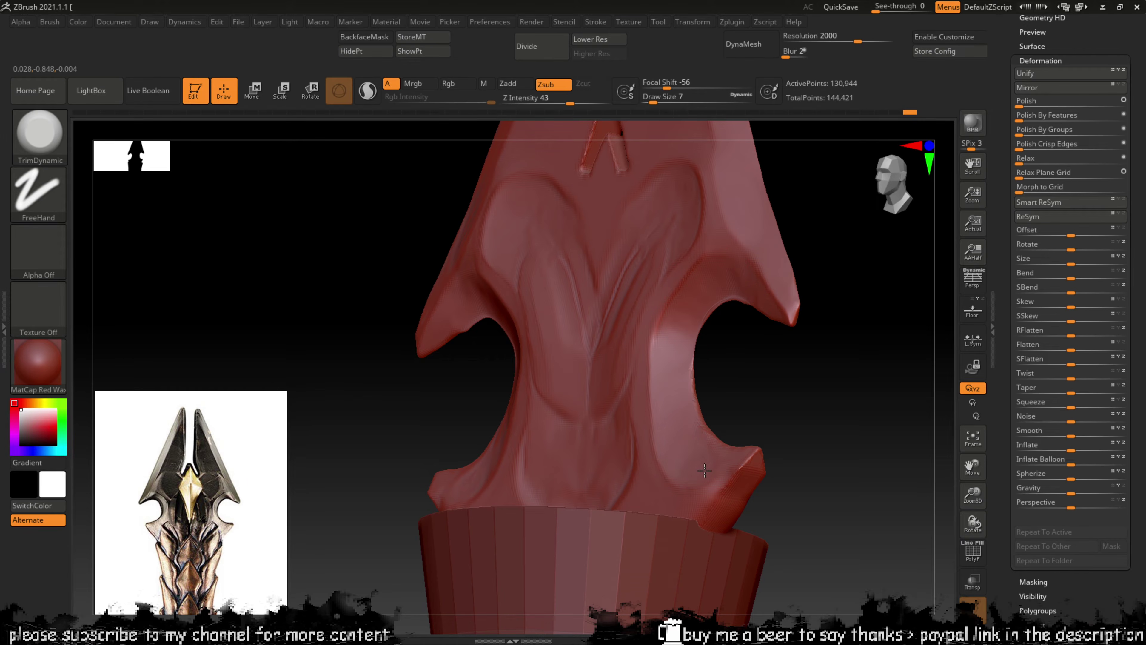
pyautogui.moveTo(704, 471); pyautogui.dragTo(747, 471)
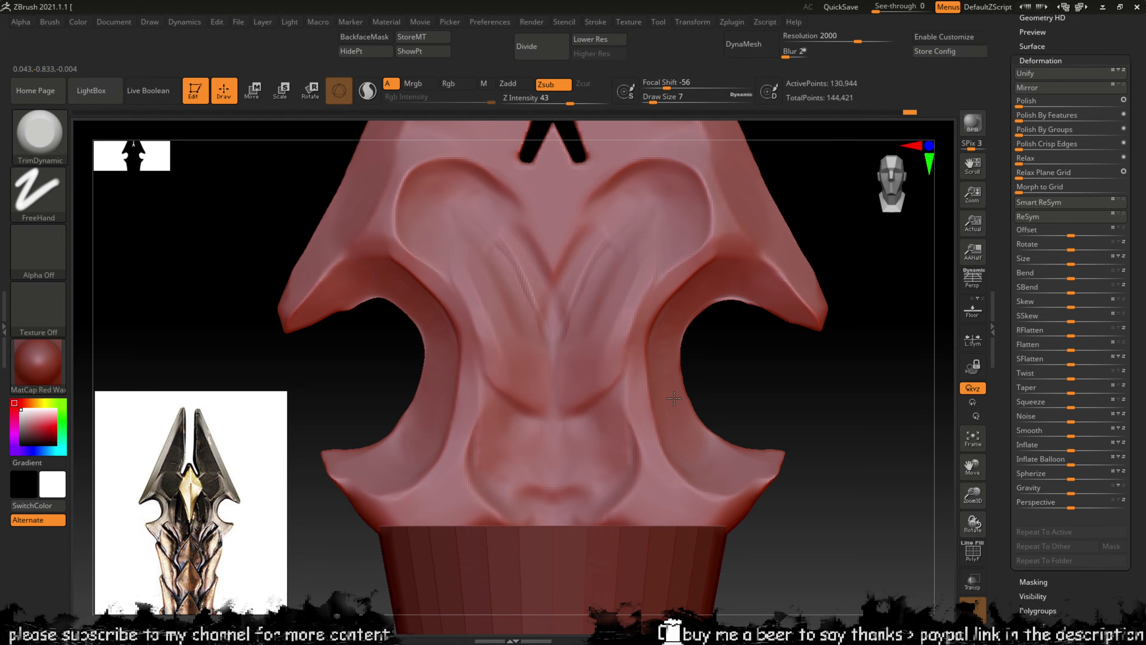
pyautogui.moveTo(745, 390)
pyautogui.mouseDown()
pyautogui.moveTo(880, 383)
pyautogui.moveTo(735, 353)
pyautogui.moveTo(752, 309)
pyautogui.mouseUp()
pyautogui.moveTo(754, 379)
pyautogui.mouseDown()
pyautogui.moveTo(757, 399)
pyautogui.moveTo(763, 363)
pyautogui.mouseUp()
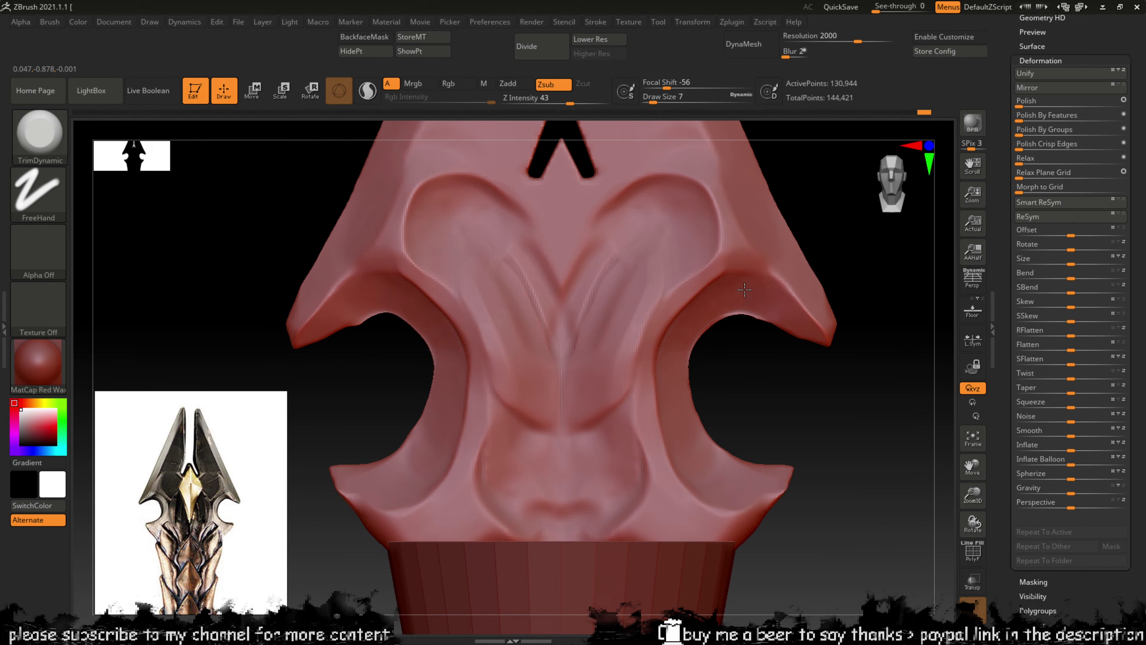
pyautogui.moveTo(736, 246)
pyautogui.mouseDown()
pyautogui.moveTo(725, 259)
pyautogui.moveTo(739, 289)
pyautogui.moveTo(771, 299)
pyautogui.moveTo(735, 307)
pyautogui.moveTo(773, 300)
pyautogui.mouseUp()
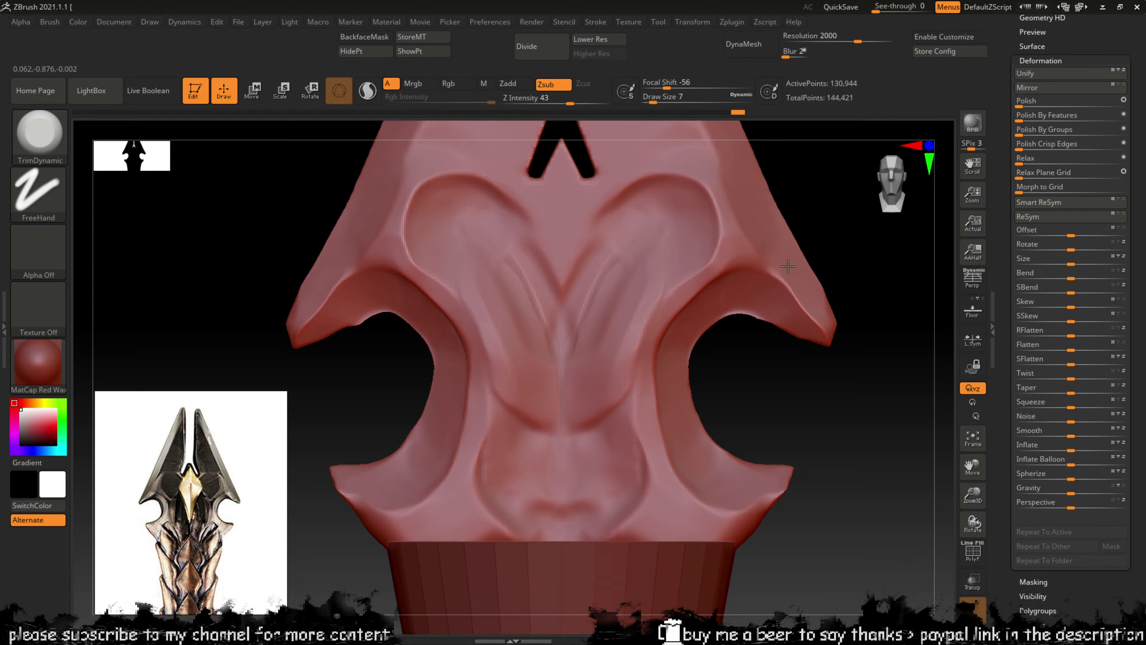
# Step: Trim the bevels along the pommel's outer edges above the side notches and recesses into cleaner planes
pyautogui.keyDown('alt'); pyautogui.moveTo(845, 243); pyautogui.dragTo(790, 341); pyautogui.keyUp('alt')
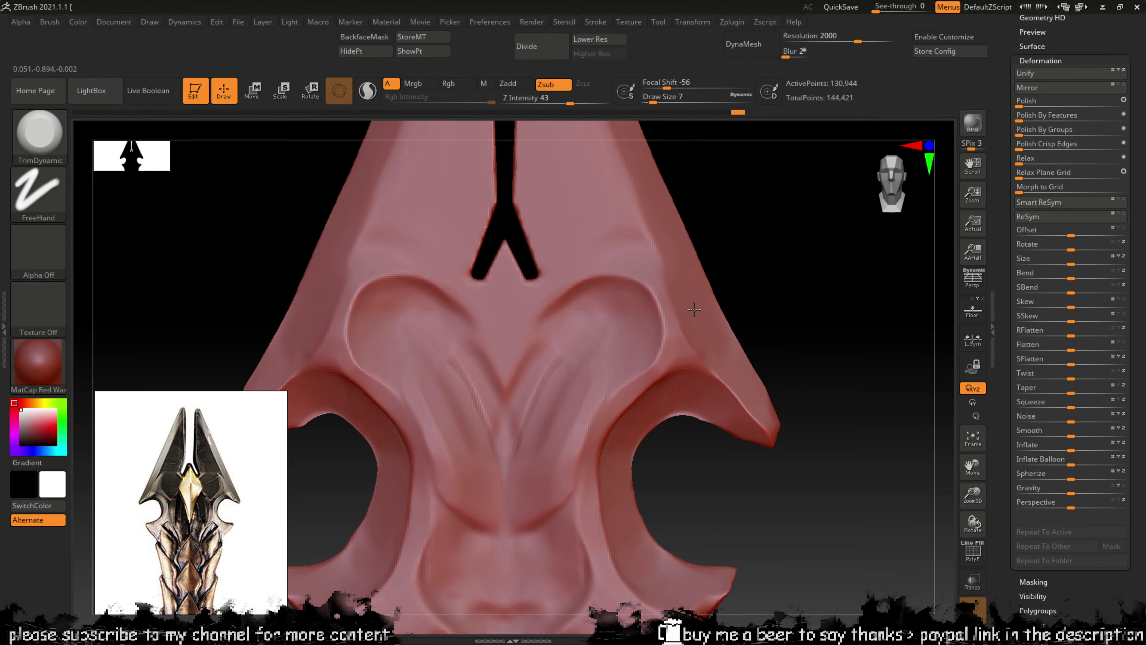
pyautogui.moveTo(676, 265); pyautogui.dragTo(662, 246)
pyautogui.keyDown('alt'); pyautogui.moveTo(750, 259); pyautogui.dragTo(774, 405); pyautogui.keyUp('alt')
pyautogui.moveTo(683, 370)
pyautogui.mouseDown()
pyautogui.moveTo(665, 320)
pyautogui.moveTo(745, 376)
pyautogui.moveTo(665, 409)
pyautogui.mouseUp()
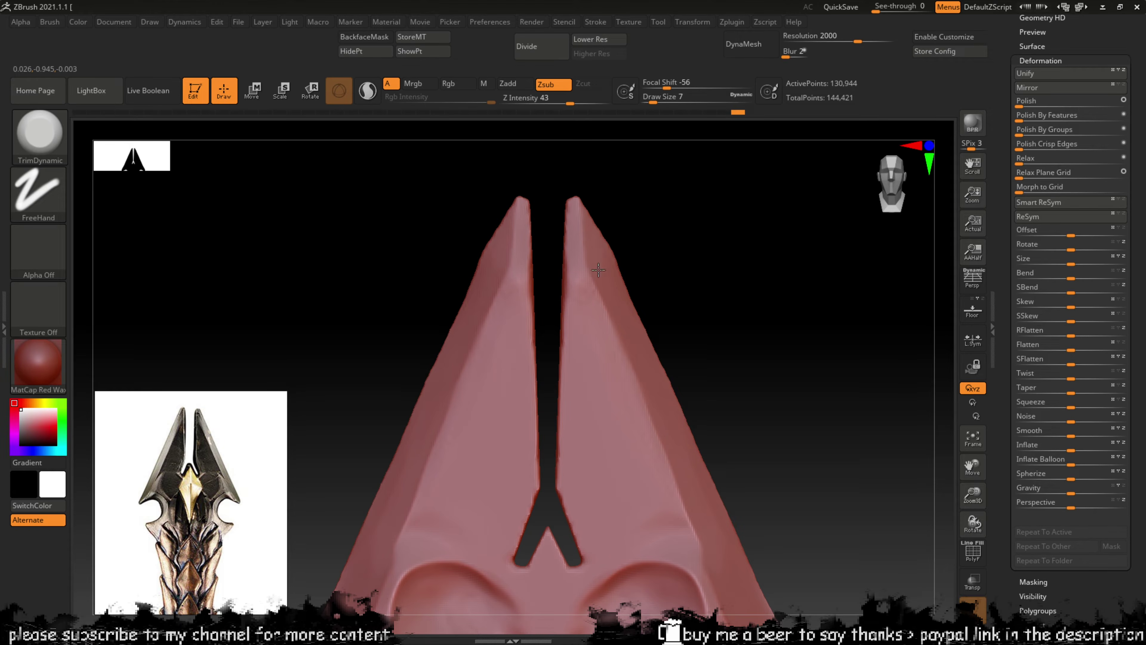
# Step: Flatten the facets of the pommel's twin tips and clean up the bevel edge running down from them
pyautogui.press('ctrl')
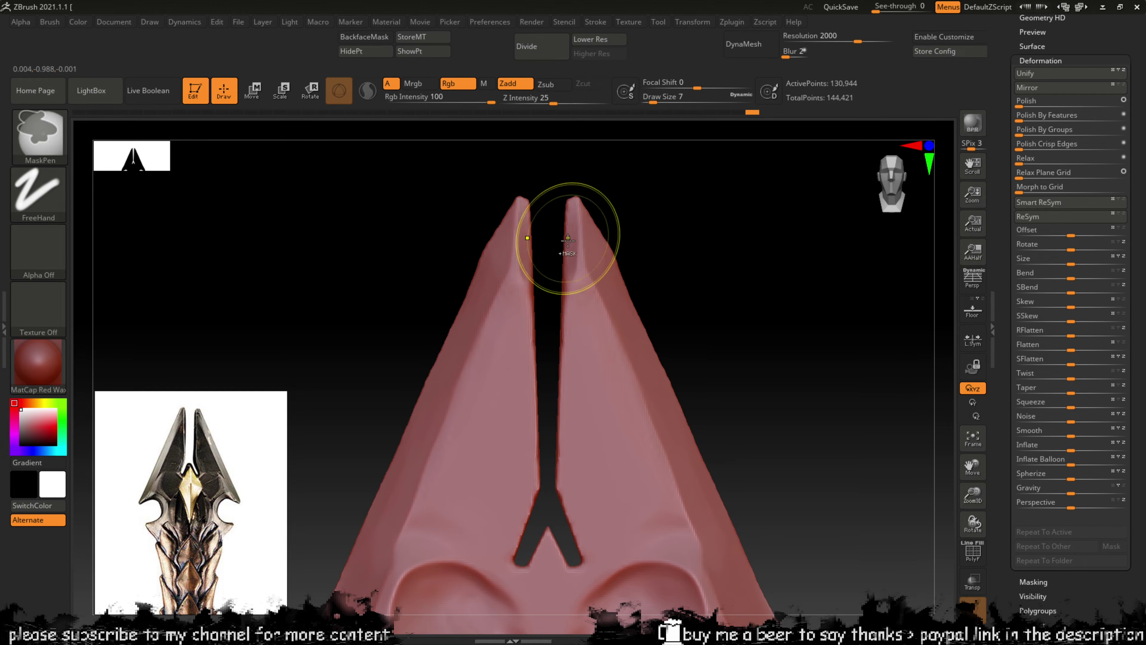
pyautogui.moveTo(573, 206); pyautogui.dragTo(571, 255)
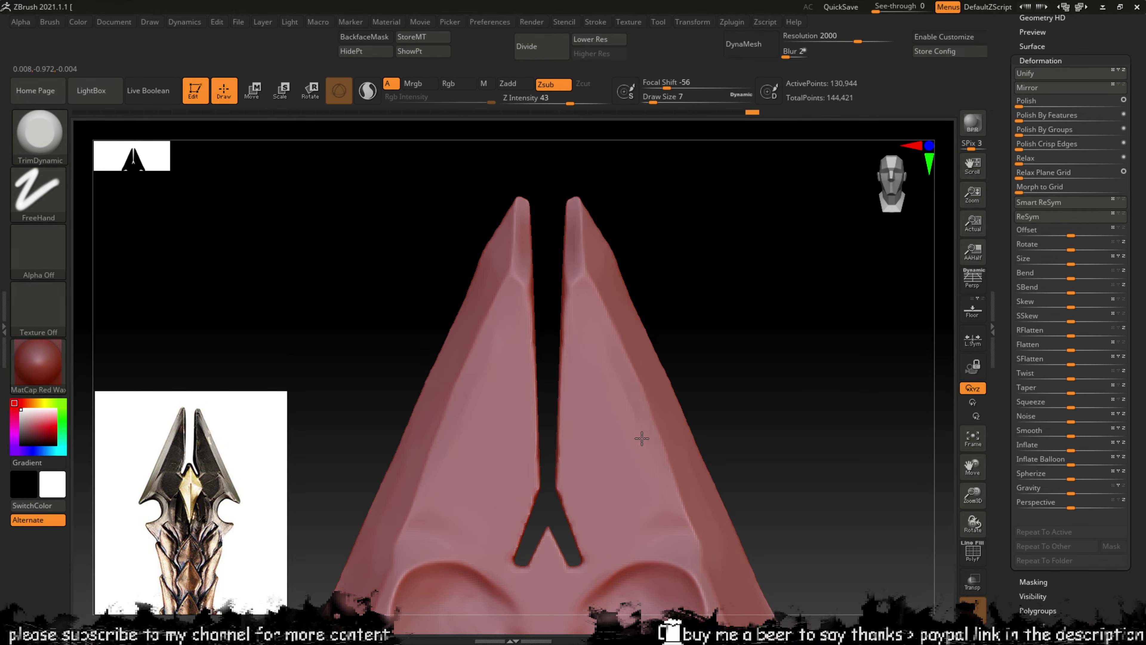
pyautogui.moveTo(641, 438); pyautogui.dragTo(614, 379)
pyautogui.keyDown('shift'); pyautogui.moveTo(594, 312); pyautogui.dragTo(586, 292); pyautogui.keyUp('shift')
pyautogui.moveTo(709, 361); pyautogui.dragTo(802, 338)
# Step: Bevel the edges of the pommel's central slot and round off the small peak at its base
pyautogui.press('ctrl')
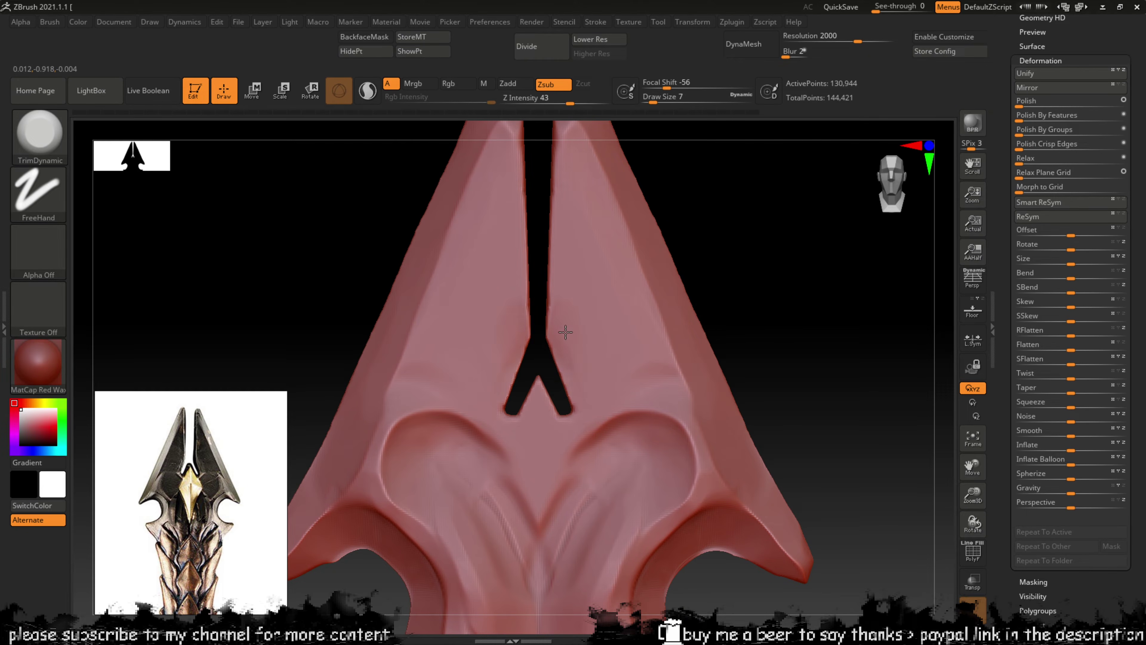
pyautogui.moveTo(722, 267); pyautogui.dragTo(749, 276)
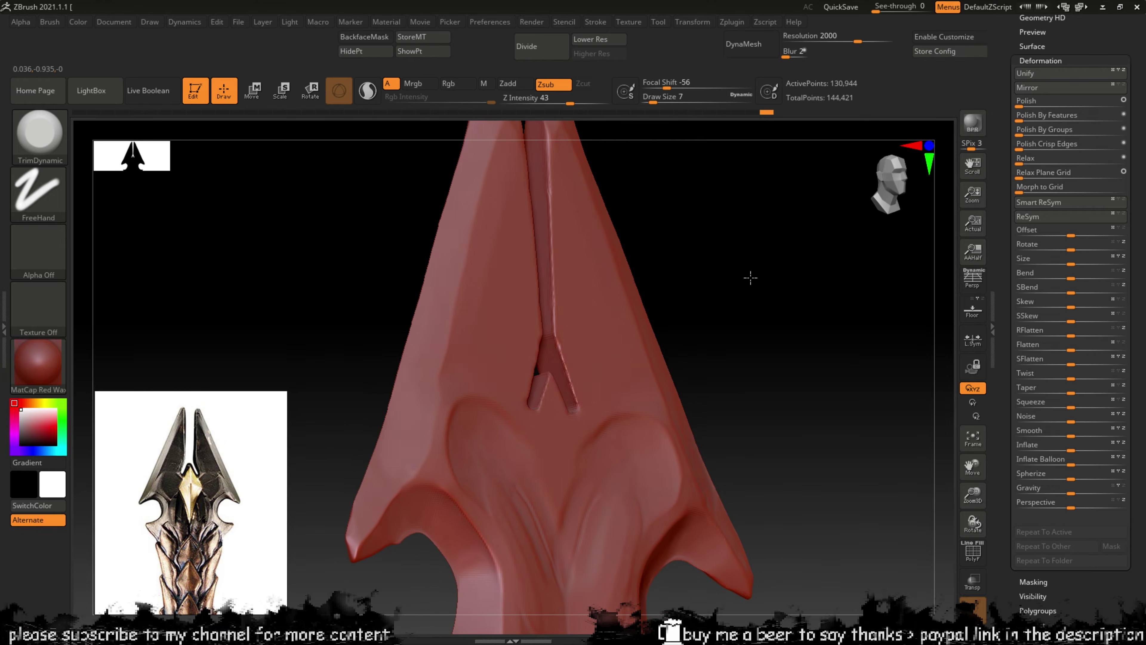
pyautogui.press('shift')
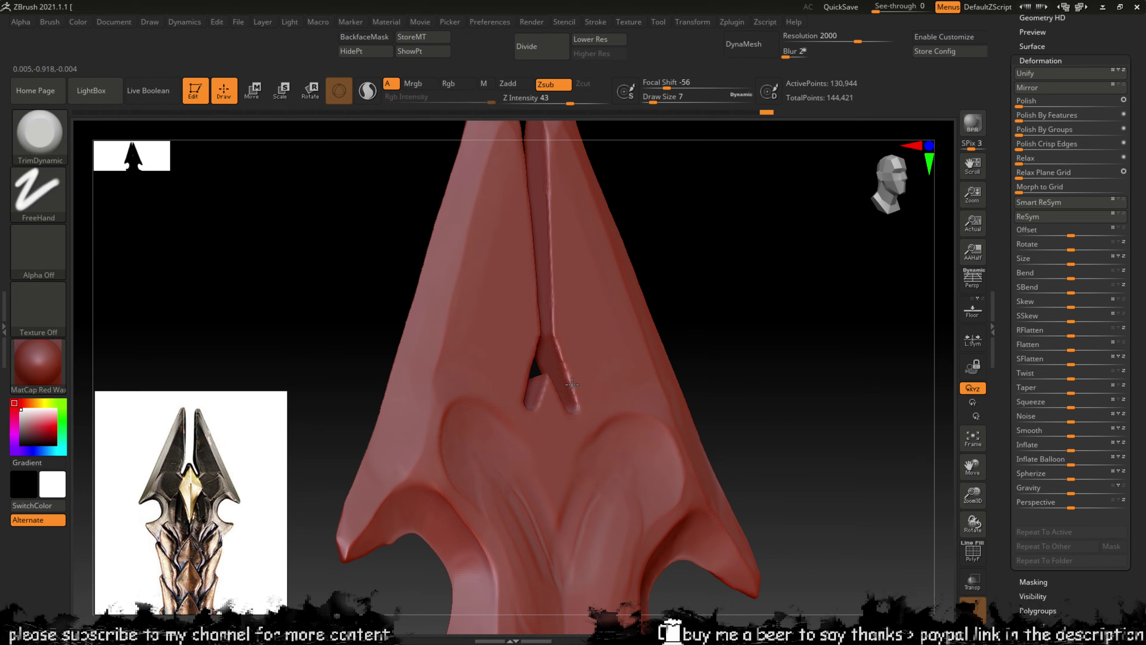
pyautogui.moveTo(698, 287); pyautogui.dragTo(638, 319, button='right')
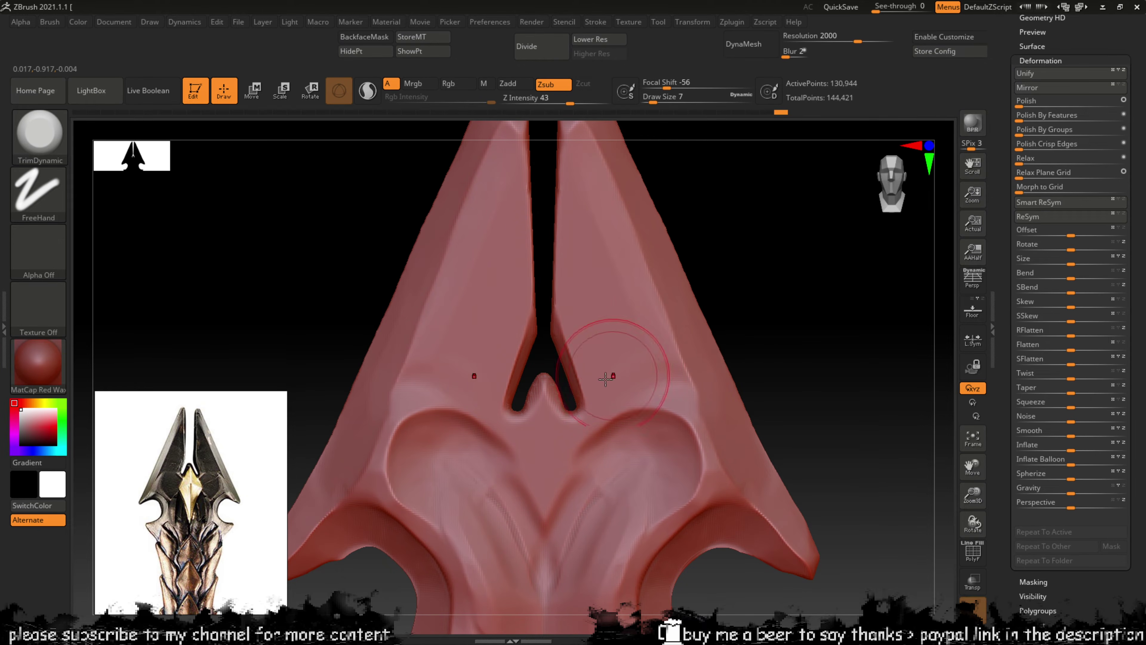
pyautogui.moveTo(550, 395); pyautogui.dragTo(549, 398)
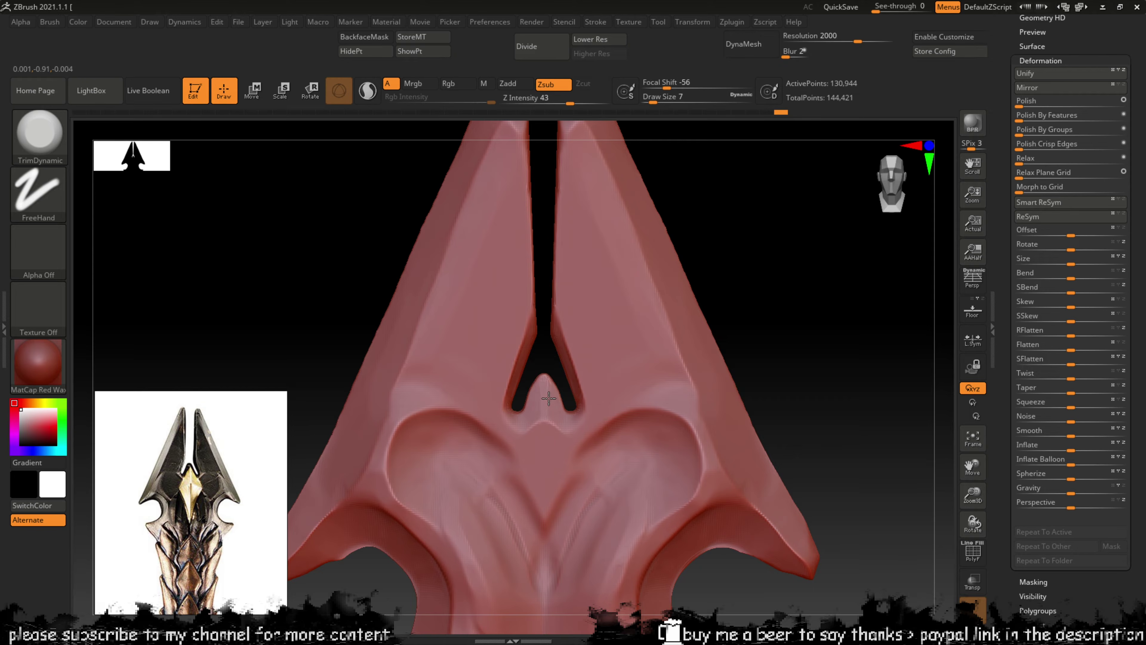
# Step: Bring the sword's handle and guard into view and shift the reference image to the same section
pyautogui.moveTo(801, 317)
pyautogui.mouseDown()
pyautogui.moveTo(734, 325)
pyautogui.moveTo(806, 325)
pyautogui.mouseUp()
pyautogui.press('f')
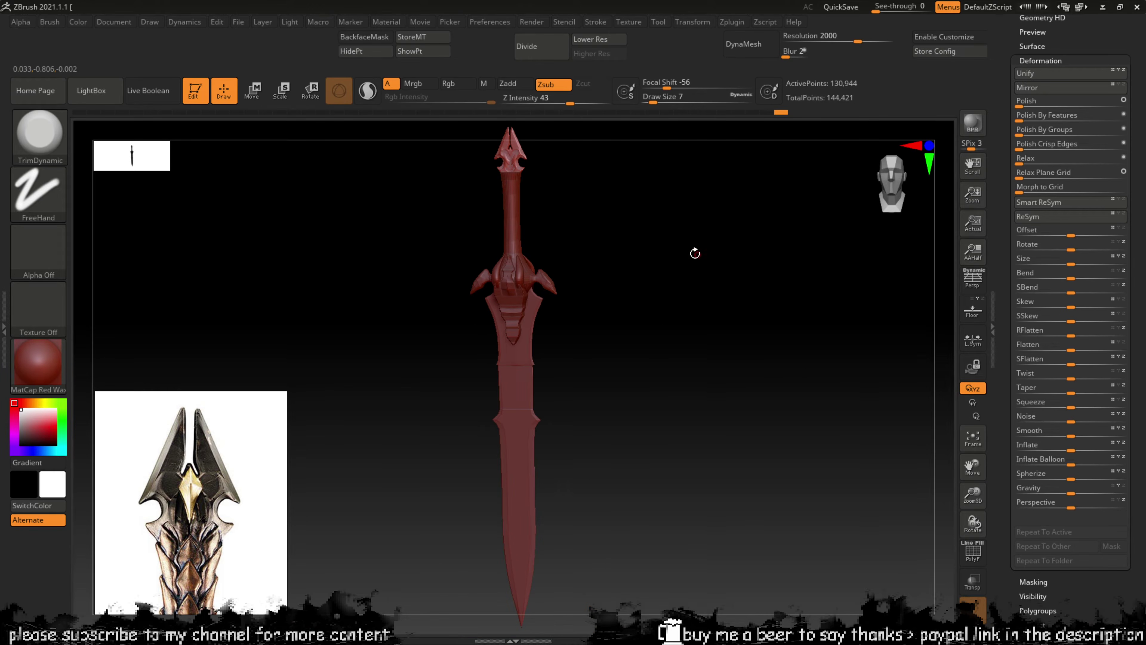
pyautogui.keyDown('alt'); pyautogui.moveTo(696, 254); pyautogui.dragTo(754, 438, button='right'); pyautogui.keyUp('alt')
pyautogui.moveTo(675, 359)
pyautogui.keyDown('ctrl'); pyautogui.mouseDown(button='right')
pyautogui.moveTo(618, 352)
pyautogui.moveTo(676, 468)
pyautogui.moveTo(698, 448)
pyautogui.moveTo(647, 428)
pyautogui.moveTo(737, 468)
pyautogui.moveTo(524, 392)
pyautogui.mouseUp(button='right'); pyautogui.keyUp('ctrl')
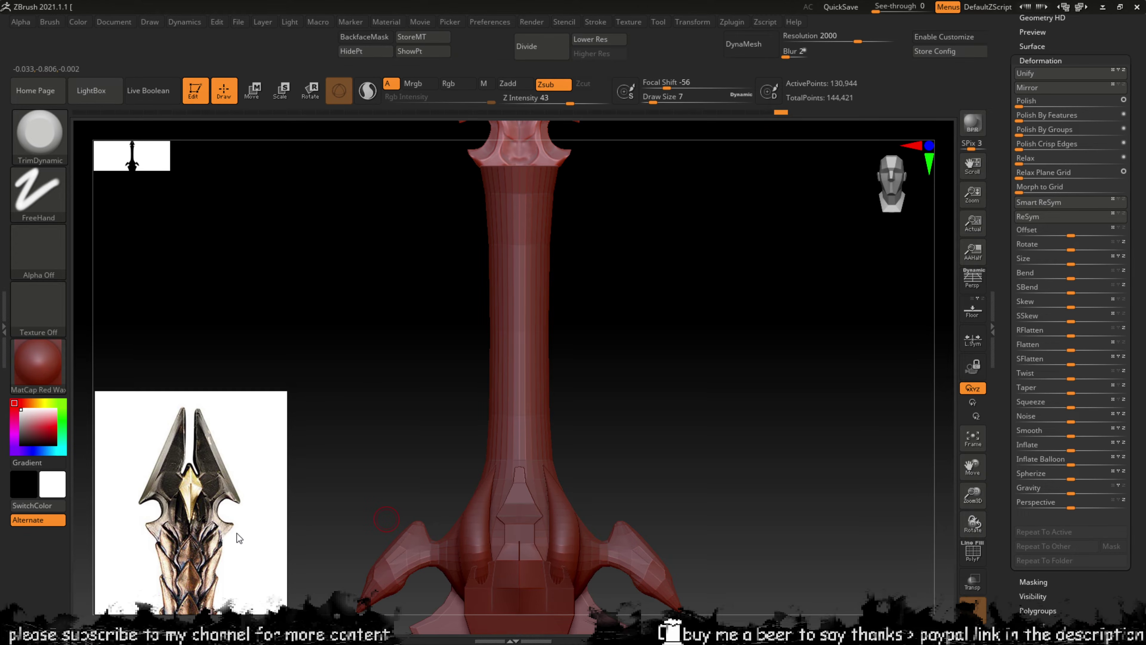
pyautogui.moveTo(231, 550); pyautogui.dragTo(193, 460)
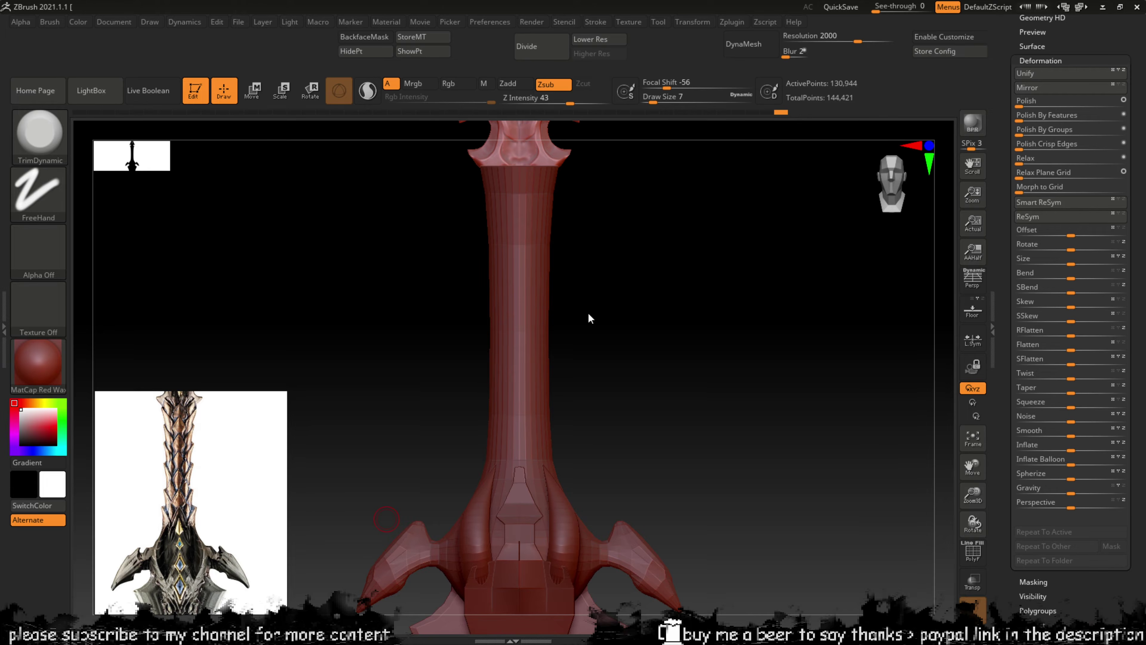
pyautogui.moveTo(588, 318)
pyautogui.mouseDown()
pyautogui.moveTo(681, 265)
pyautogui.moveTo(685, 279)
pyautogui.mouseUp()
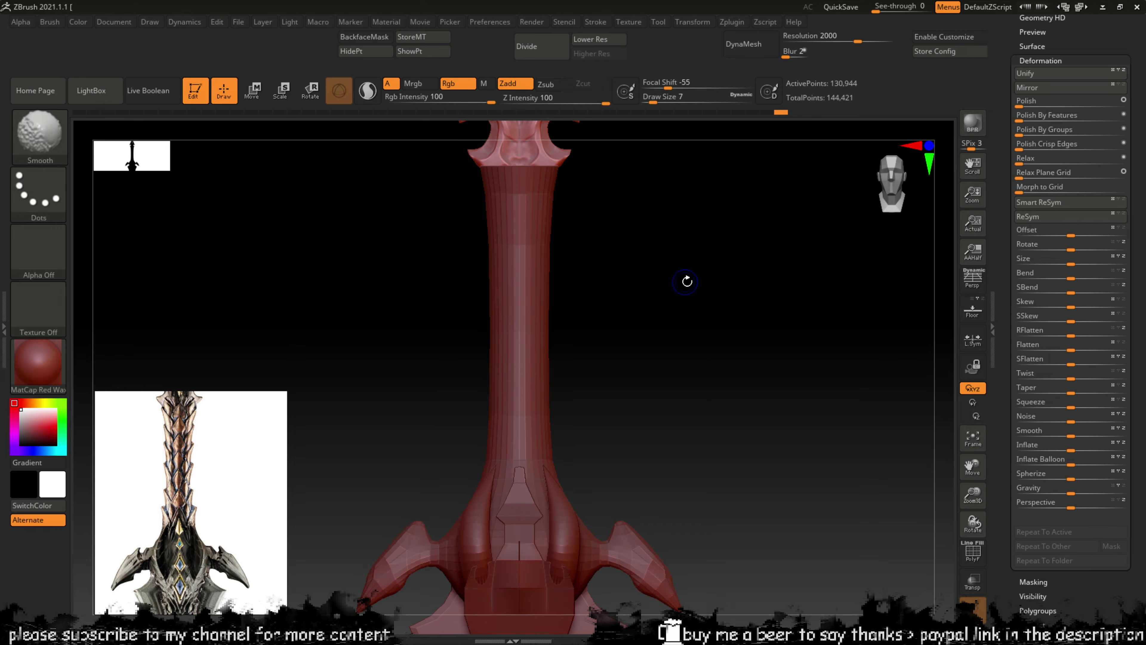
pyautogui.click(767, 43)
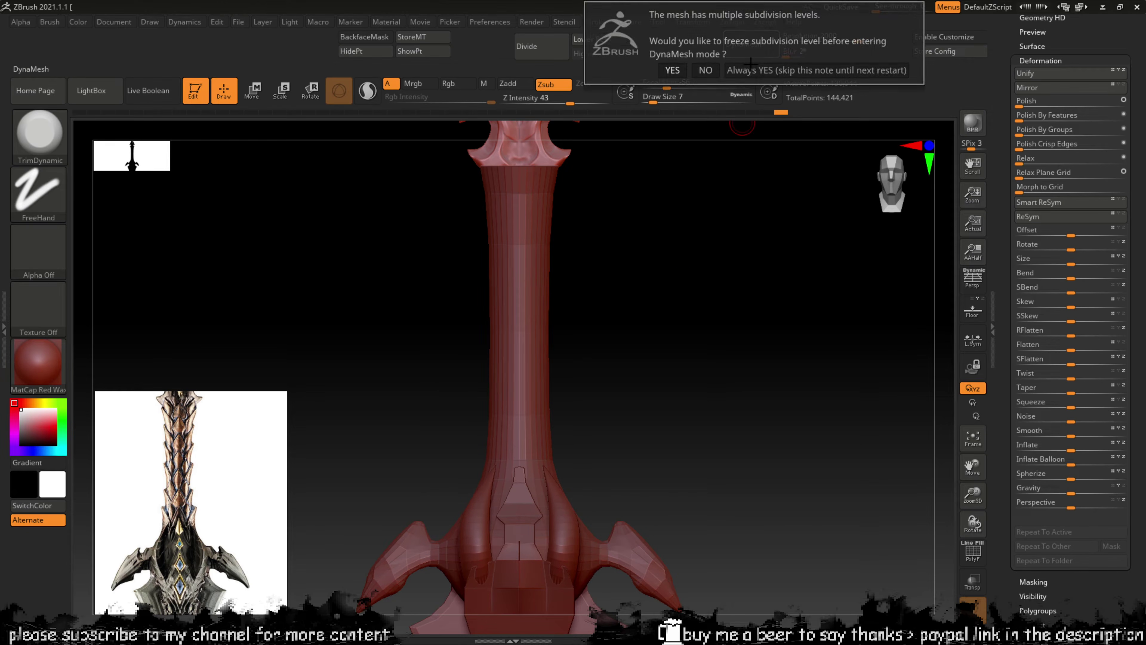
pyautogui.click(710, 72)
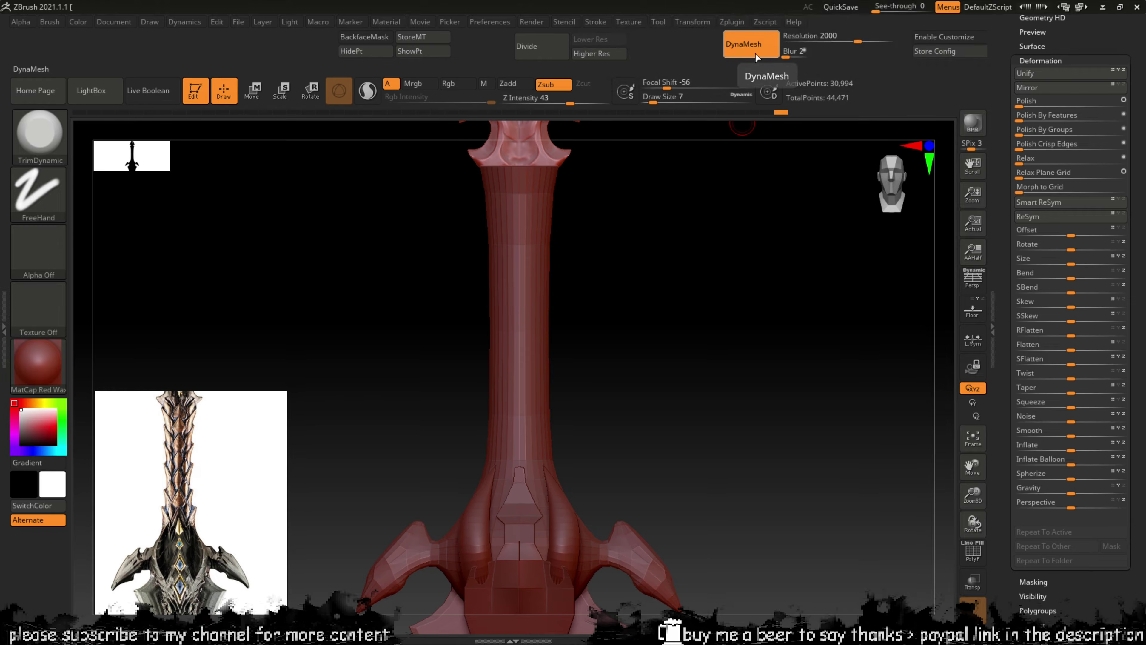
pyautogui.hotkey('ctrl', 'z')
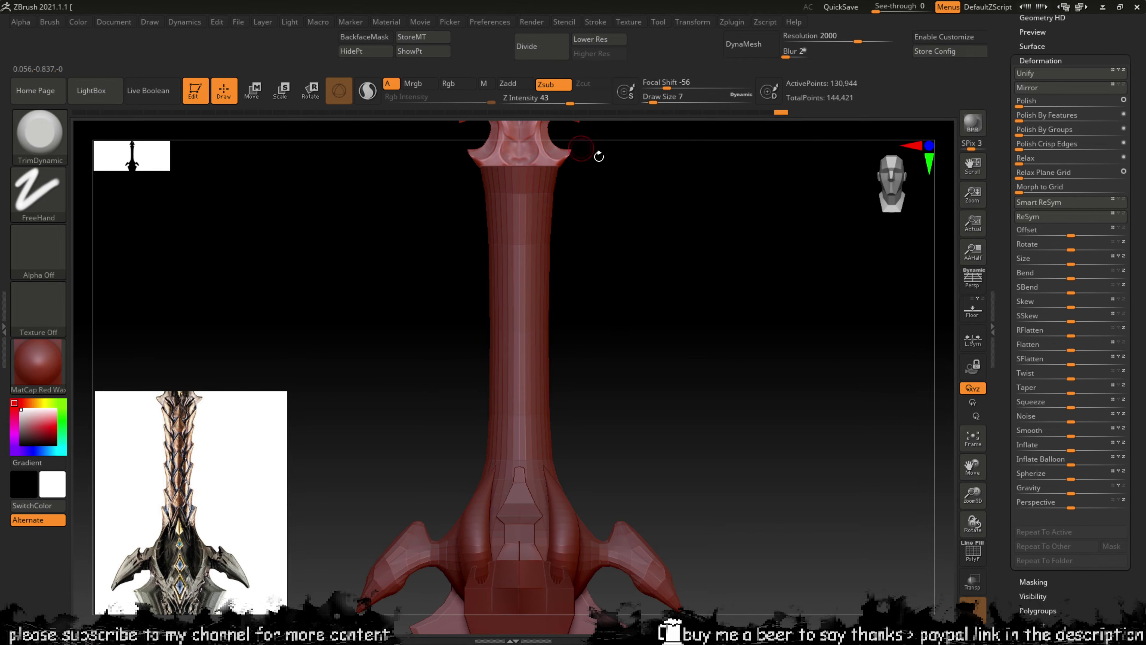
# Step: Select the handle_low subtool and open its geometry settings
pyautogui.scroll(5, 1002, 223)
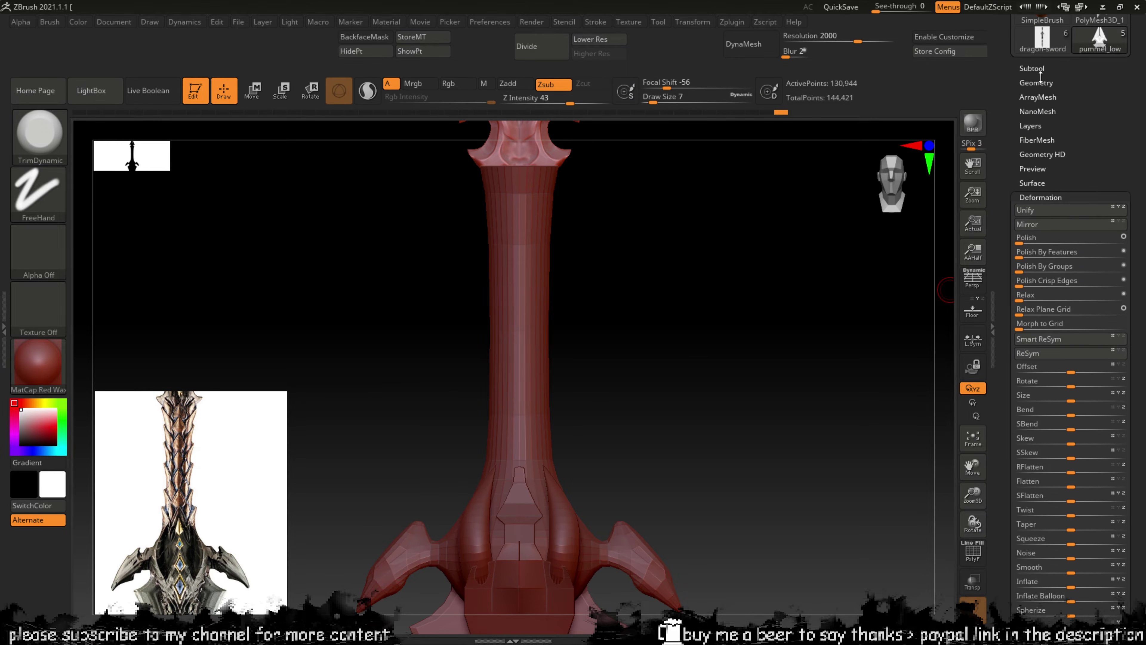
pyautogui.click(1033, 68)
pyautogui.click(1051, 131)
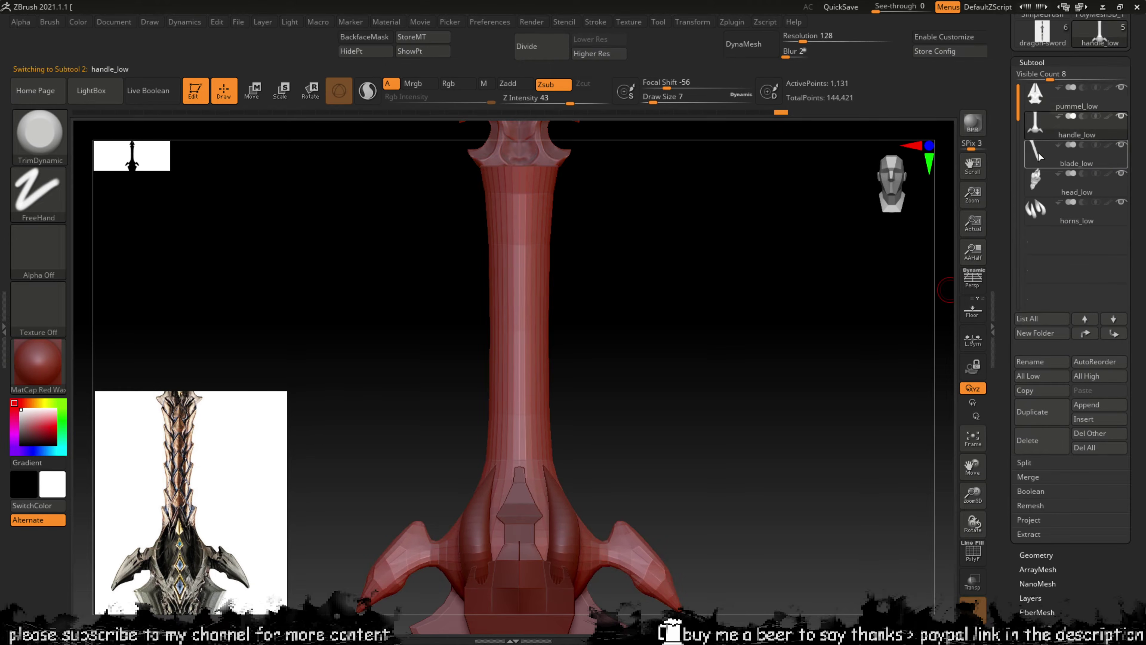
pyautogui.scroll(-8, 1018, 163)
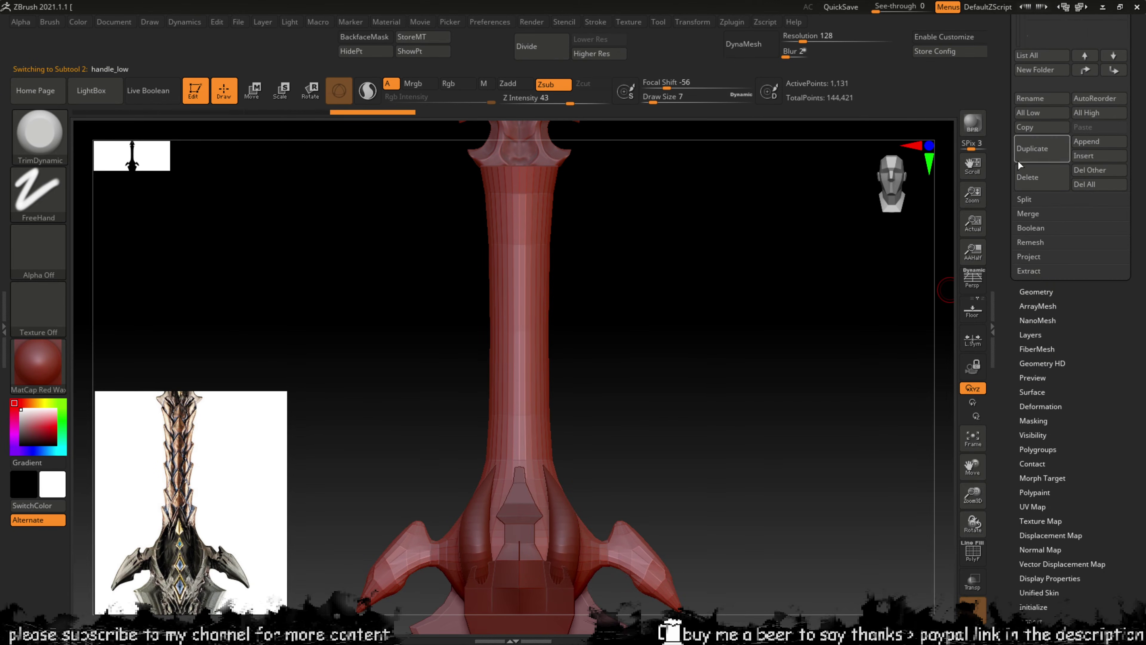
pyautogui.click(1037, 291)
pyautogui.scroll(4, 1015, 197)
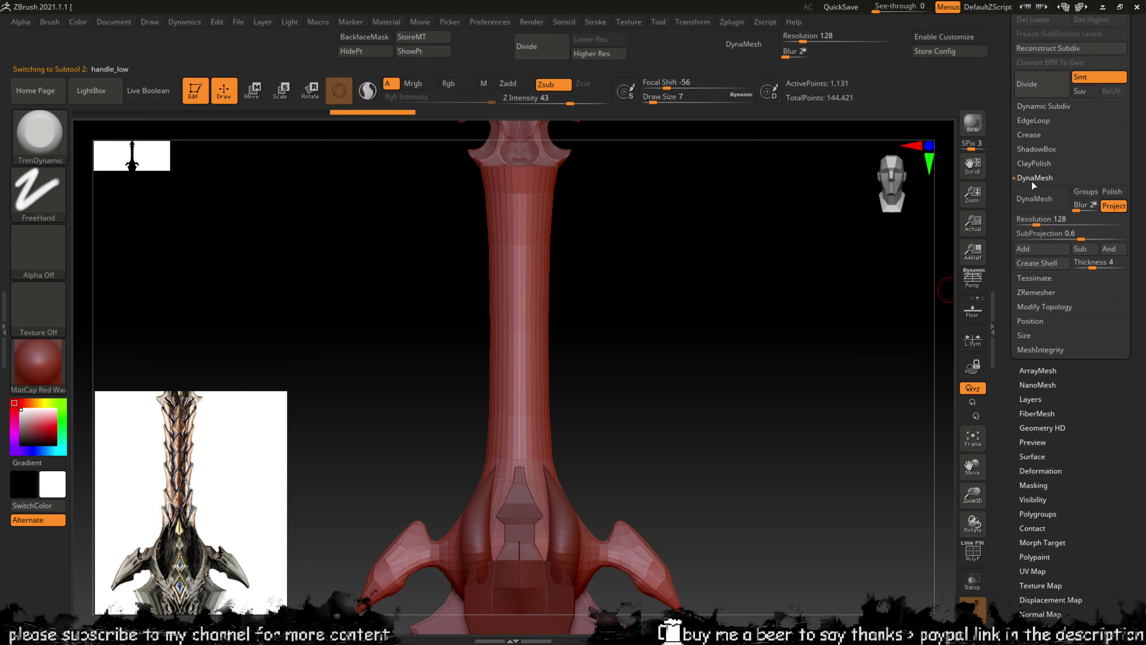
# Step: Remesh the handle with DynaMesh at a resolution of 2000
pyautogui.click(751, 44)
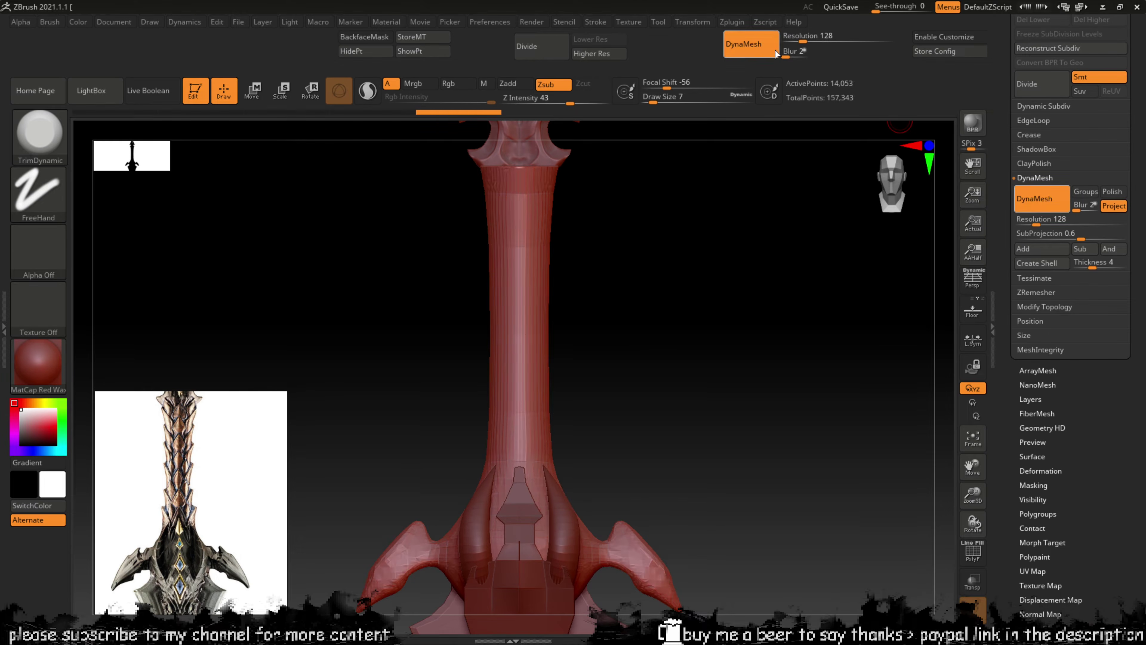
pyautogui.hotkey('ctrl', 'z')
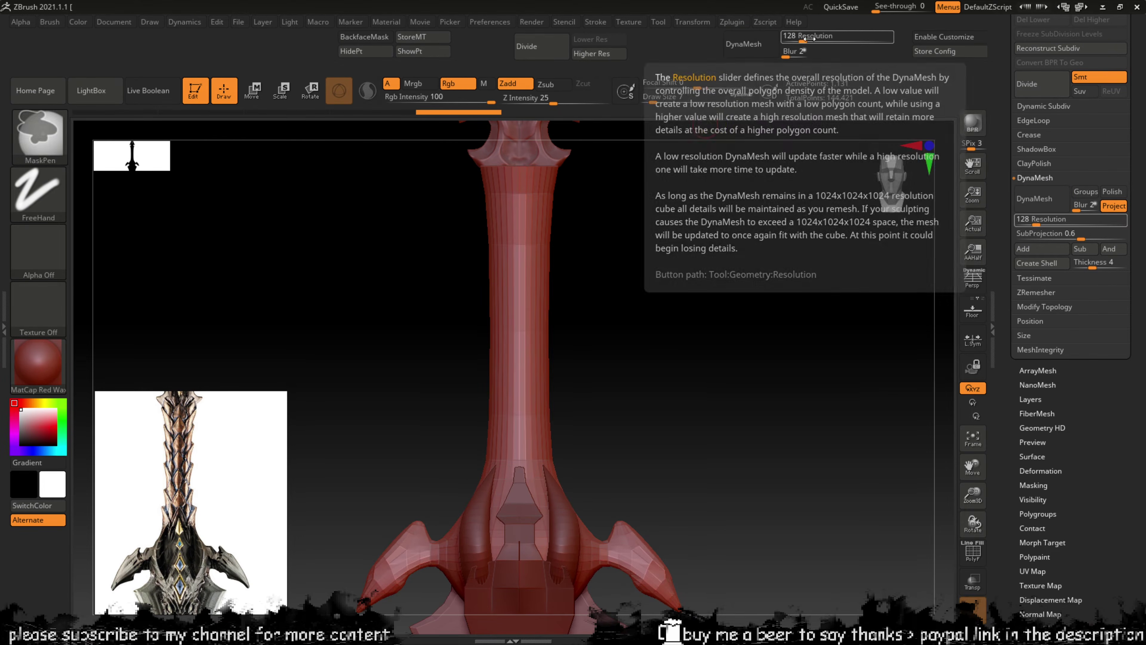
pyautogui.click(807, 38)
pyautogui.write('2000')
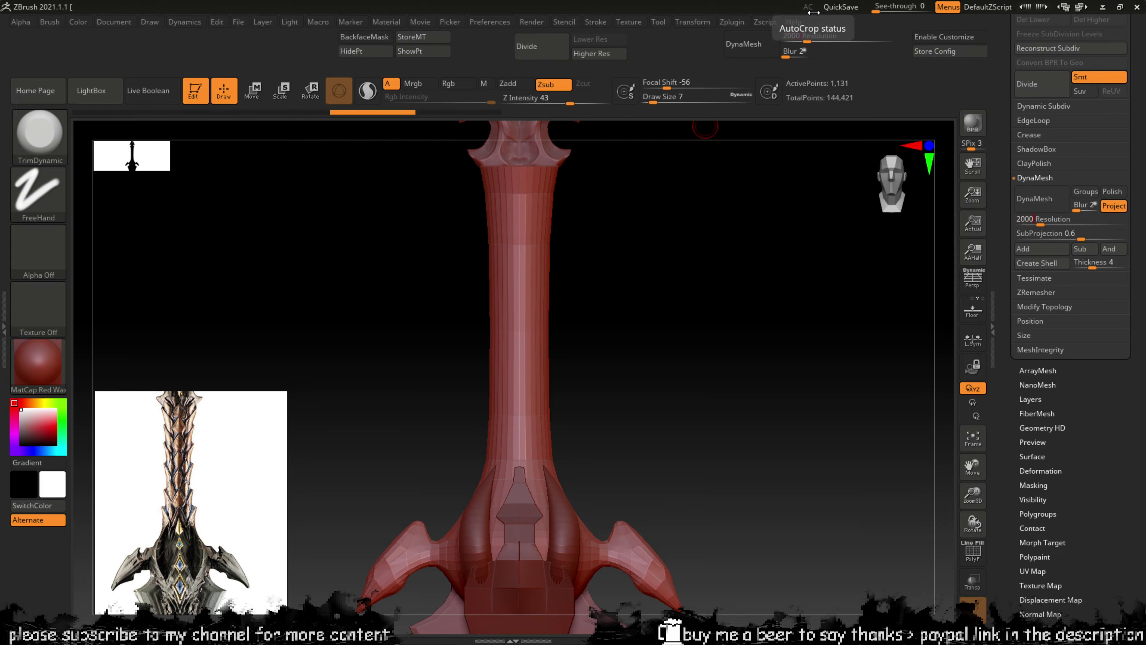
pyautogui.press('Return')
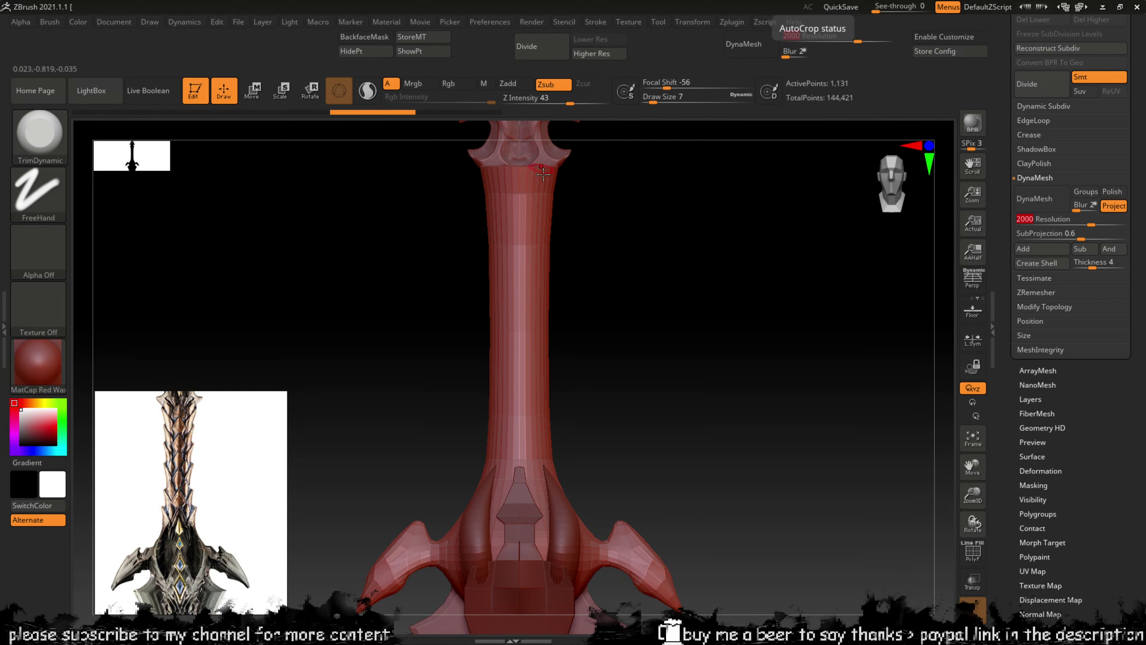
pyautogui.click(745, 53)
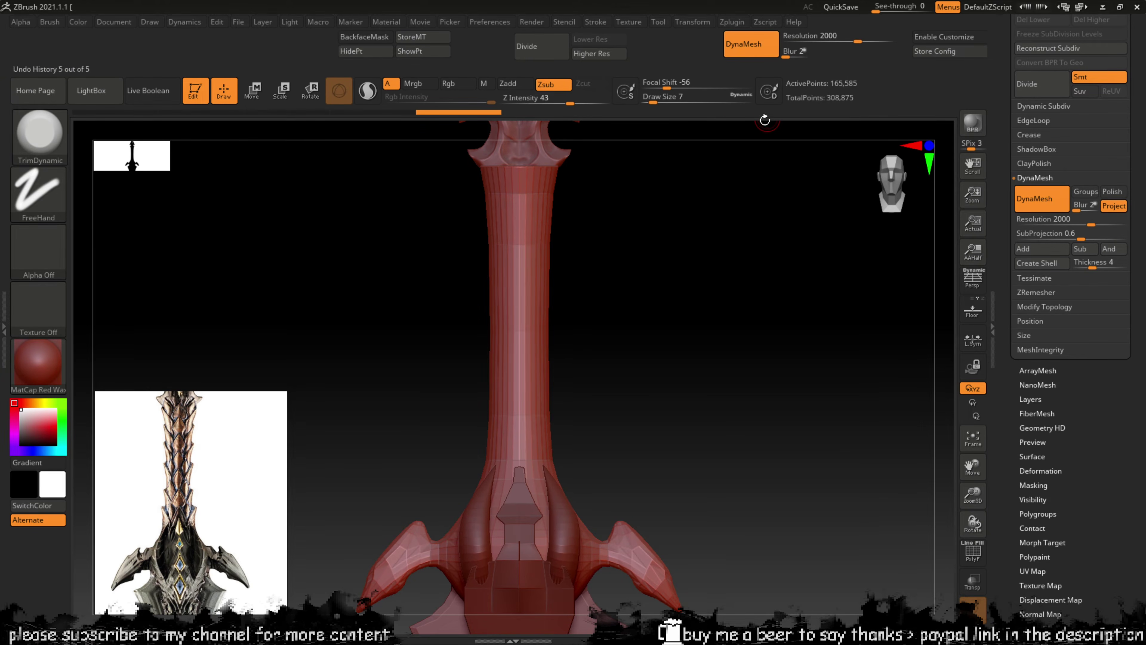
# Step: Set the brush size to 26 and activate mirrored symmetry on the X and Z axes for the handle
pyautogui.press('shift')
pyautogui.moveTo(520, 229)
pyautogui.keyDown('shift'); pyautogui.mouseDown()
pyautogui.moveTo(534, 195)
pyautogui.moveTo(530, 208)
pyautogui.mouseUp(); pyautogui.keyUp('shift')
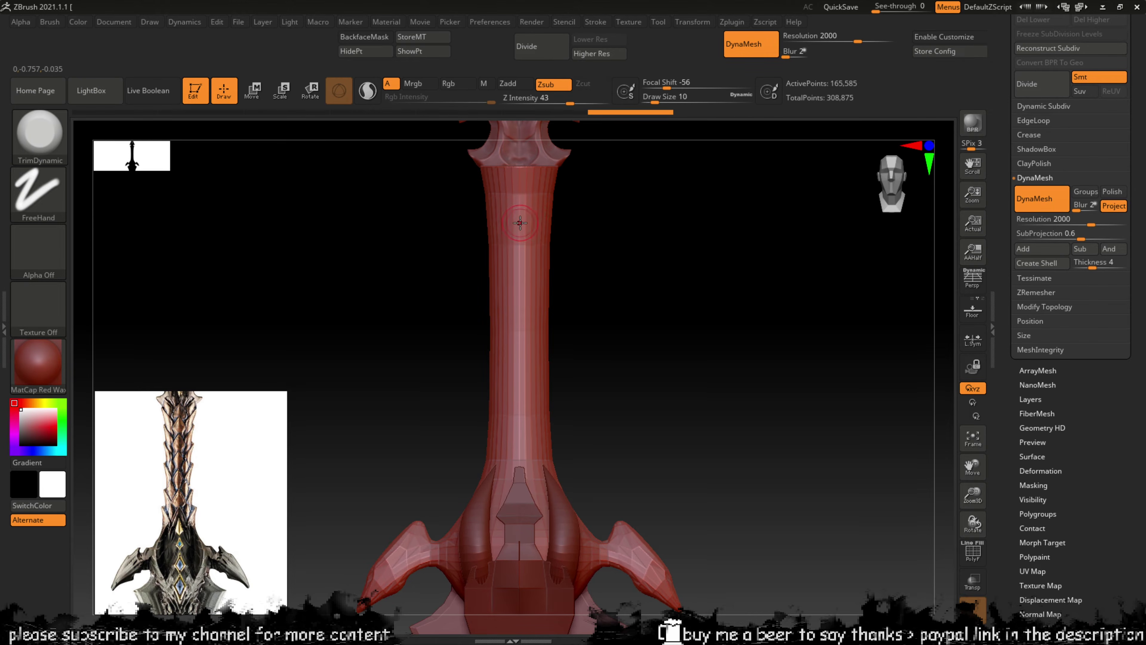
pyautogui.press('shift')
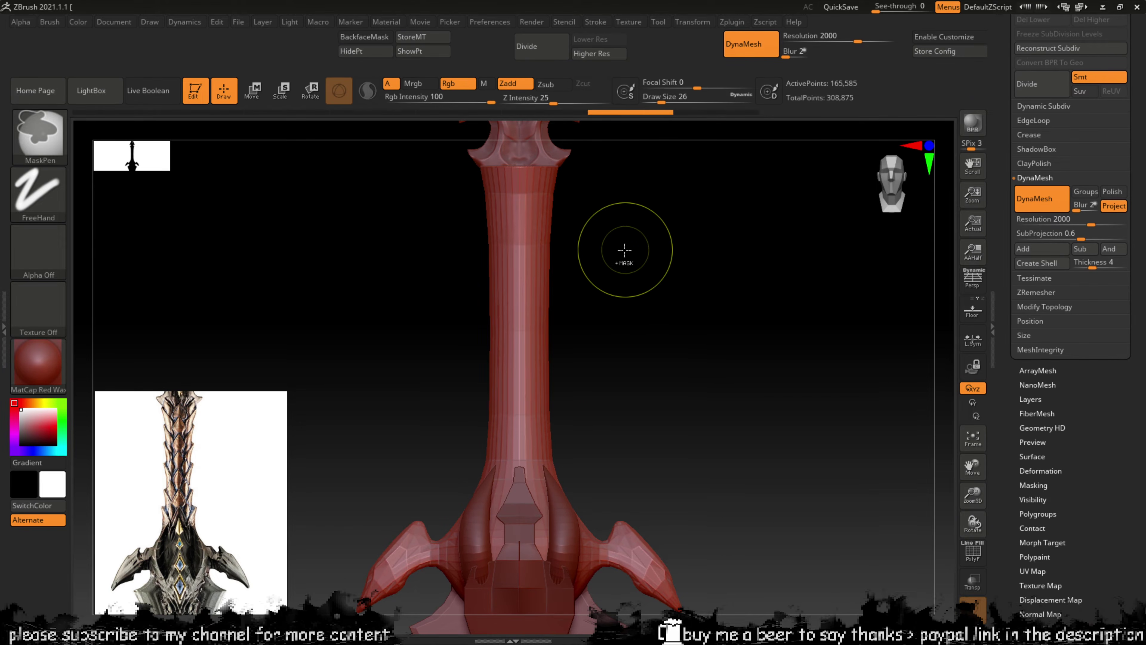
pyautogui.click(691, 22)
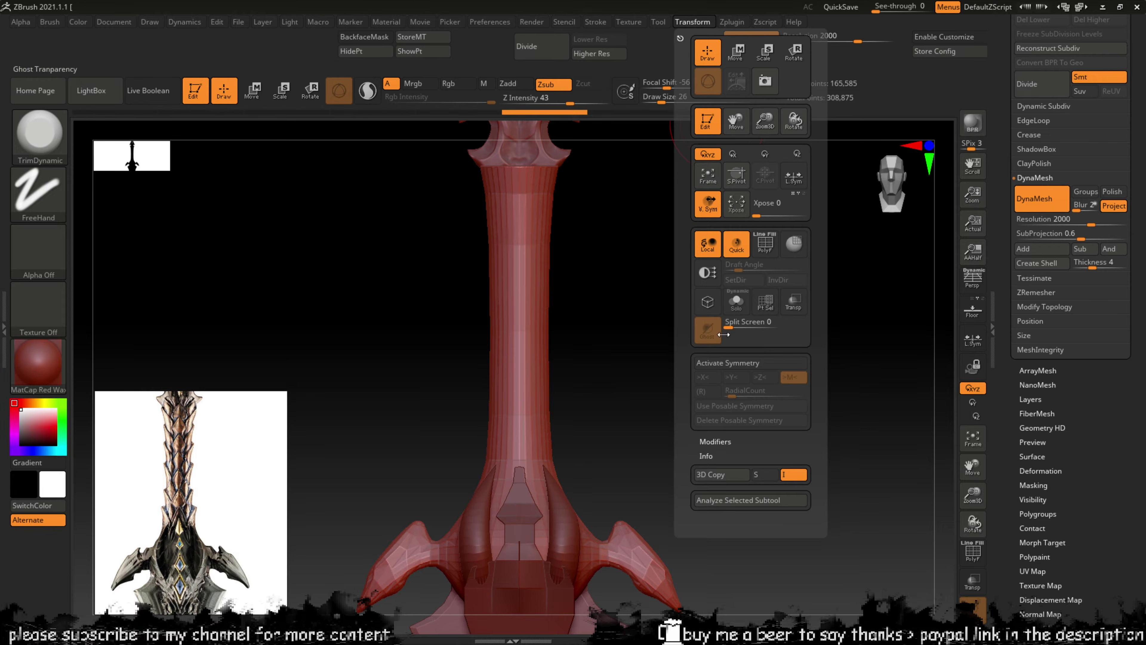
pyautogui.click(722, 361)
pyautogui.click(720, 378)
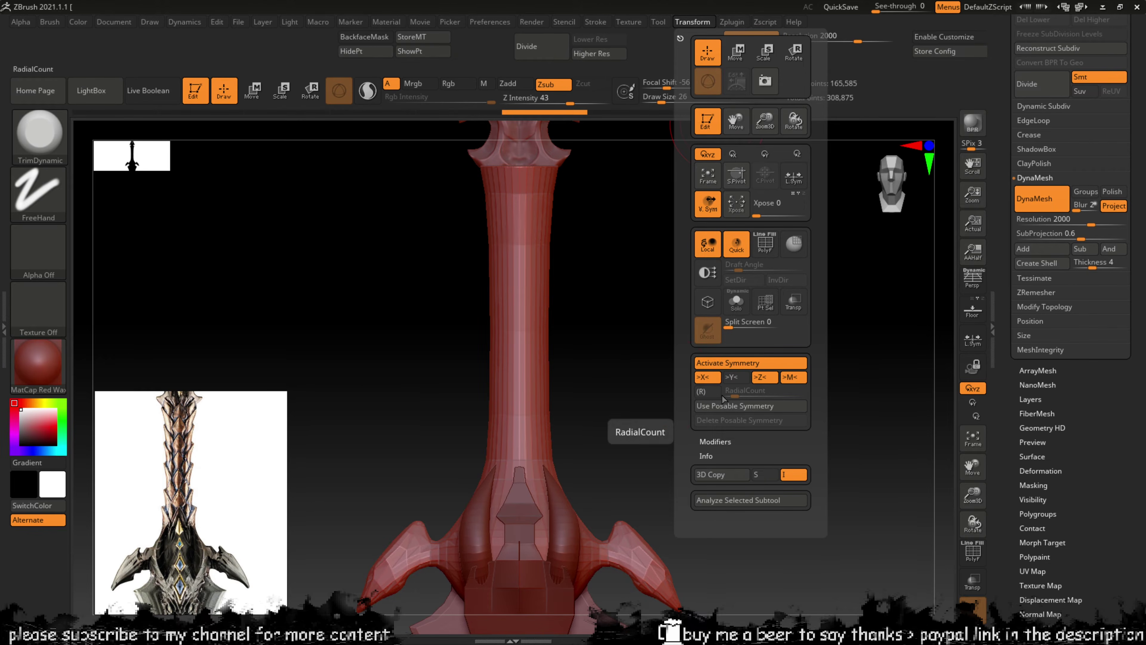
# Step: Smooth away the low-poly facets along the handle's shaft, its flared base and the guard's side wings
pyautogui.moveTo(664, 365)
pyautogui.mouseDown()
pyautogui.moveTo(588, 366)
pyautogui.moveTo(676, 359)
pyautogui.moveTo(586, 506)
pyautogui.mouseUp()
pyautogui.press('shift')
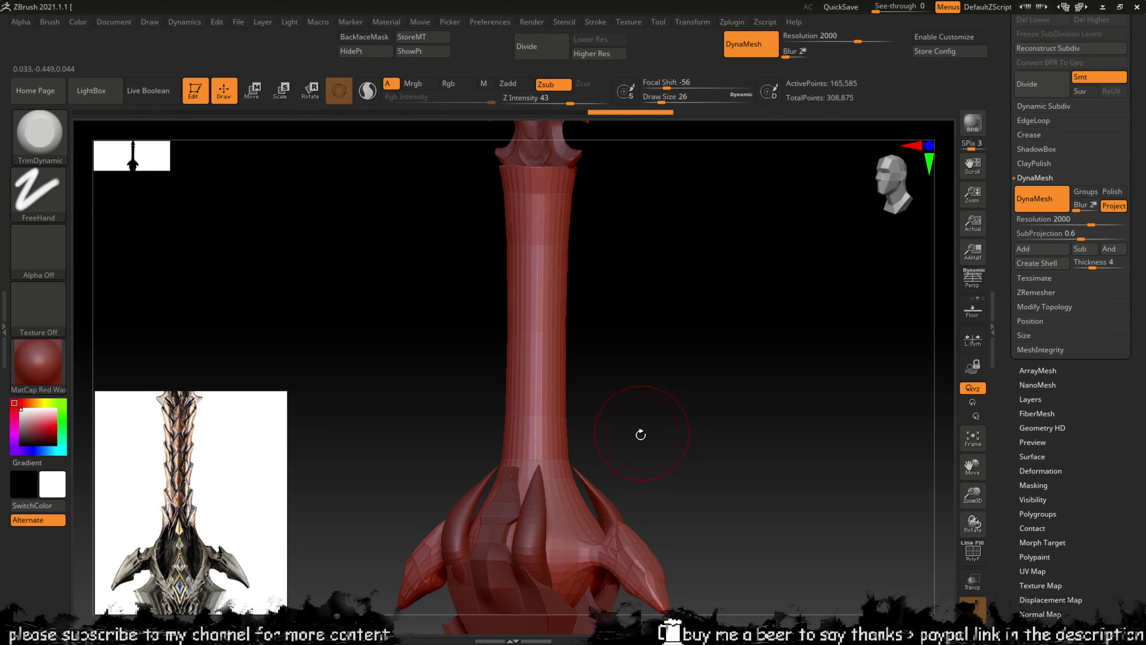
pyautogui.moveTo(640, 431); pyautogui.dragTo(658, 435)
pyautogui.press('shift')
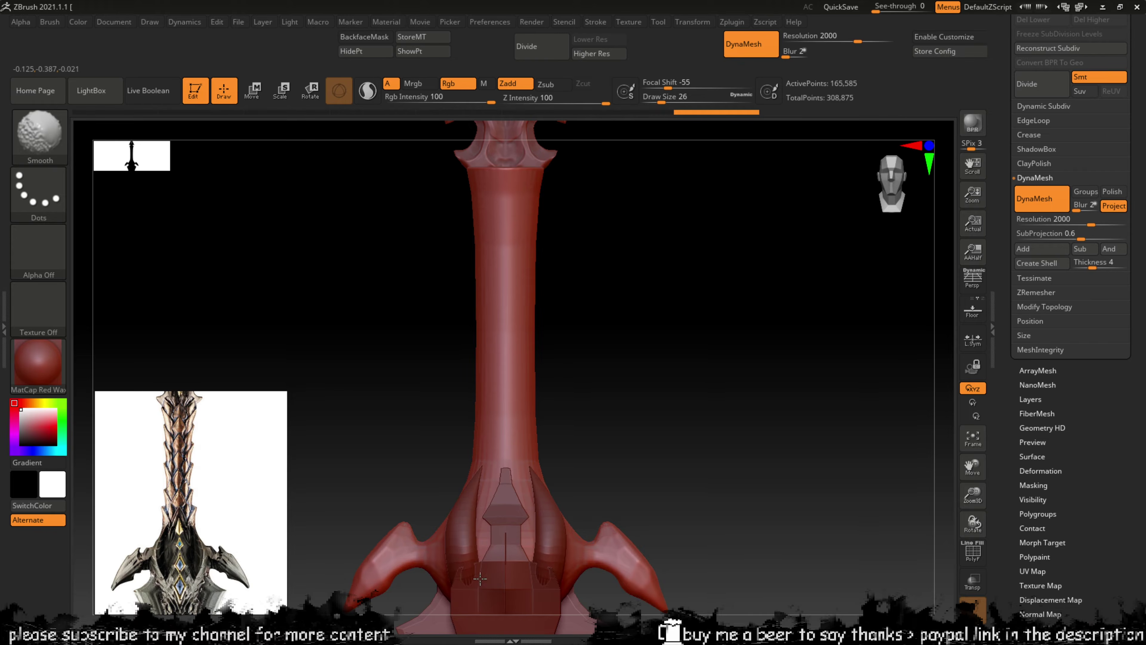
pyautogui.moveTo(616, 446); pyautogui.dragTo(620, 447, button='right')
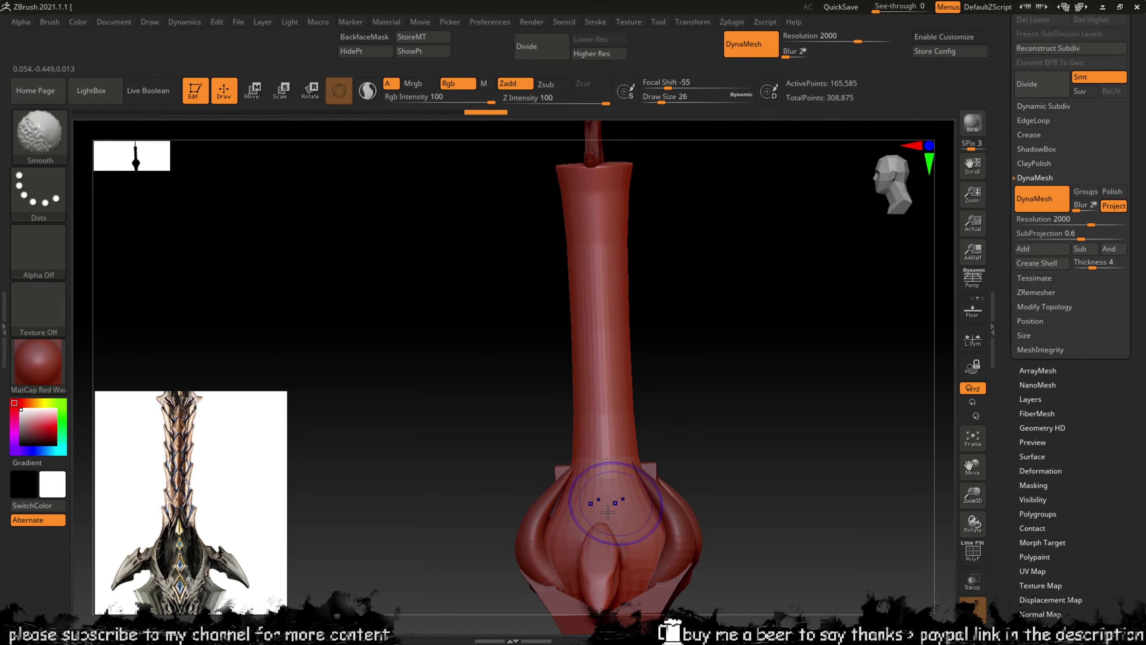
pyautogui.moveTo(614, 503)
pyautogui.keyDown('shift'); pyautogui.mouseDown()
pyautogui.moveTo(609, 470)
pyautogui.moveTo(636, 592)
pyautogui.mouseUp(); pyautogui.keyUp('shift')
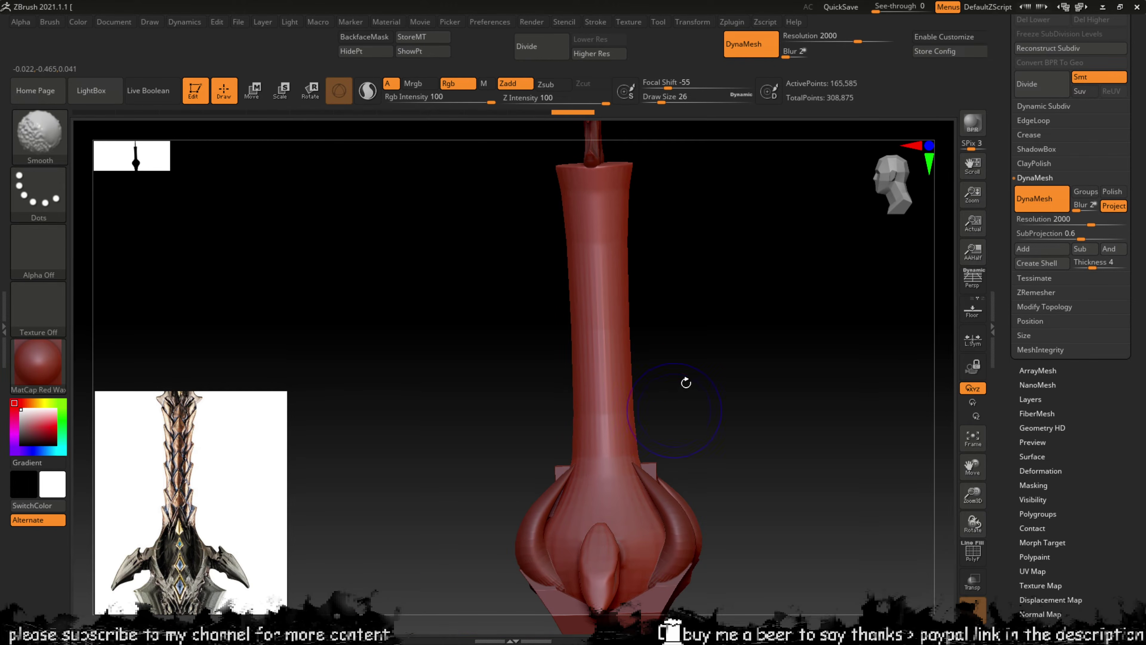
pyautogui.moveTo(685, 382)
pyautogui.mouseDown(button='right')
pyautogui.moveTo(714, 330)
pyautogui.moveTo(701, 307)
pyautogui.moveTo(734, 298)
pyautogui.mouseUp(button='right')
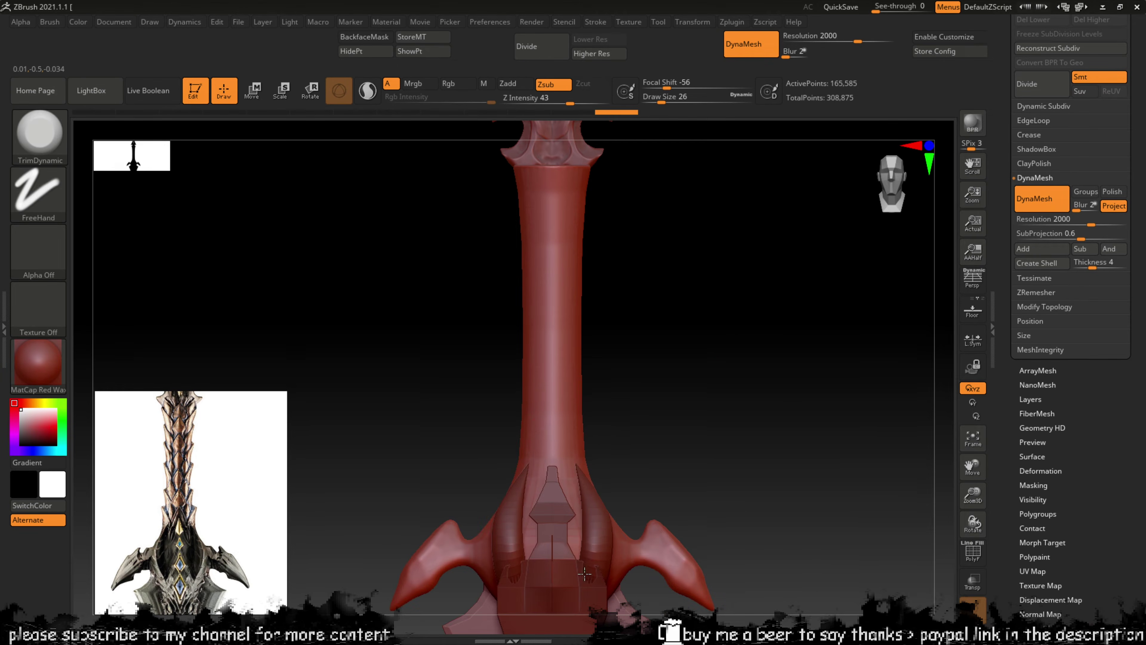
pyautogui.press('shift')
pyautogui.keyDown('shift'); pyautogui.moveTo(563, 545); pyautogui.dragTo(566, 551); pyautogui.keyUp('shift')
pyautogui.moveTo(719, 384)
pyautogui.mouseDown(button='right')
pyautogui.moveTo(685, 387)
pyautogui.moveTo(715, 378)
pyautogui.mouseUp(button='right')
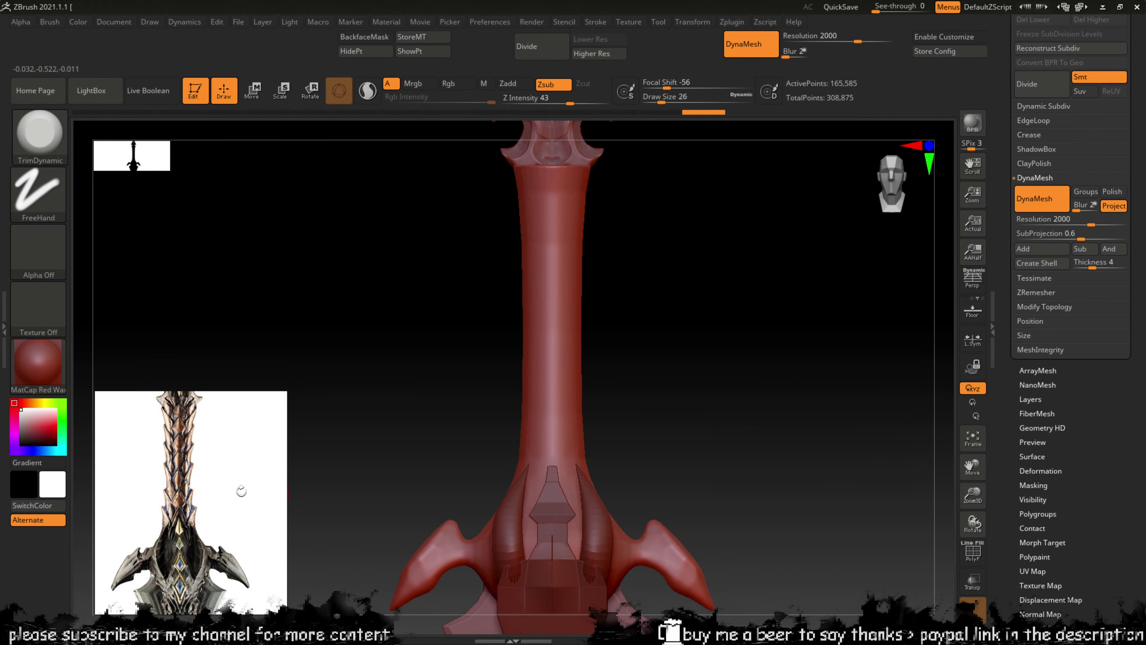
# Step: Update the handle's DynaMesh after smoothing and switch to the ClayBuildup brush
pyautogui.moveTo(675, 420)
pyautogui.keyDown('alt'); pyautogui.mouseDown(button='right')
pyautogui.moveTo(680, 333)
pyautogui.moveTo(647, 215)
pyautogui.mouseUp(button='right'); pyautogui.keyUp('alt')
pyautogui.press('b')
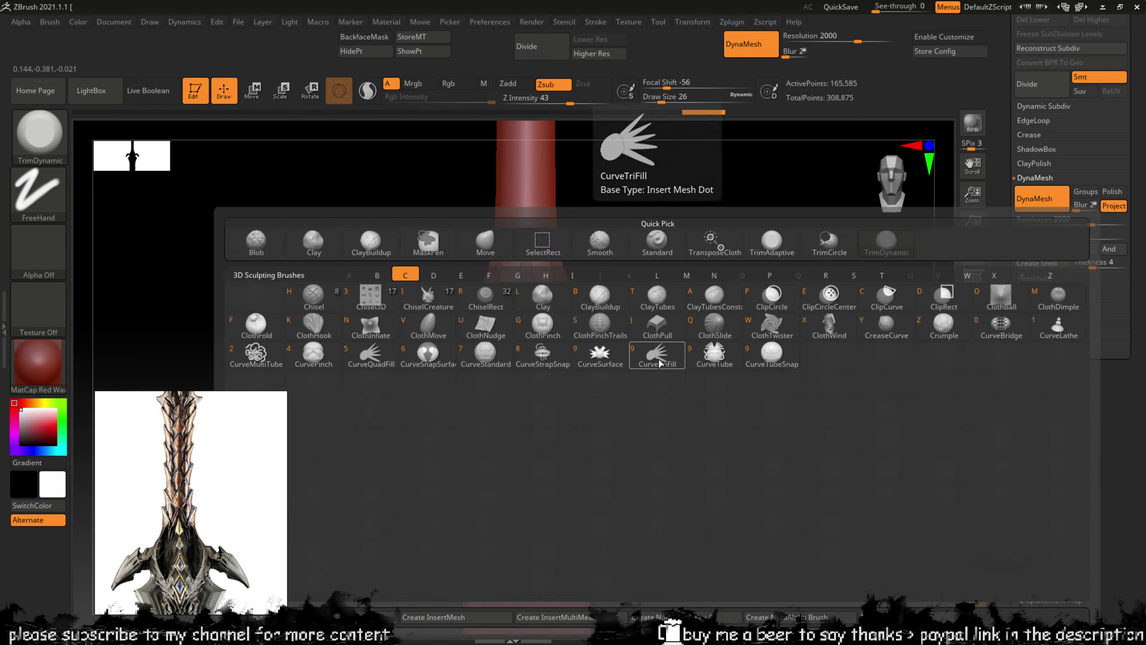
pyautogui.press('m')
pyautogui.press('p')
pyautogui.keyDown('ctrl'); pyautogui.moveTo(748, 393); pyautogui.dragTo(743, 390); pyautogui.keyUp('ctrl')
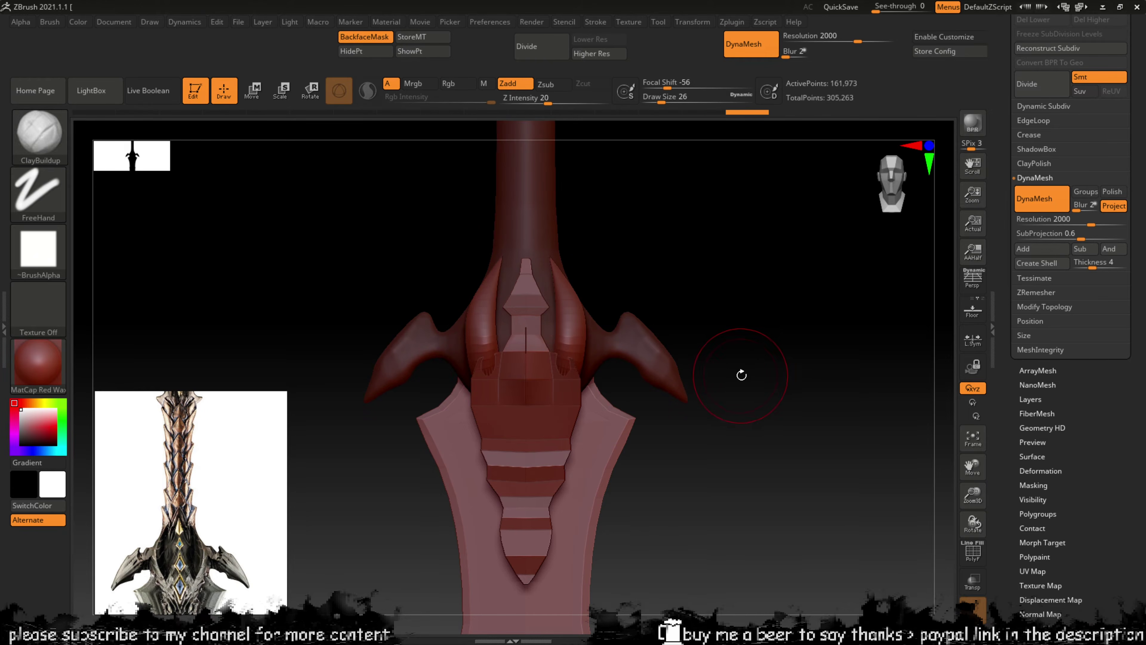
pyautogui.press('b')
pyautogui.press('c')
pyautogui.press('b')
# Step: Reduce the ClayBuildup brush size to 6 and enlarge the reference image around the guard's wing
pyautogui.moveTo(711, 359); pyautogui.dragTo(643, 349)
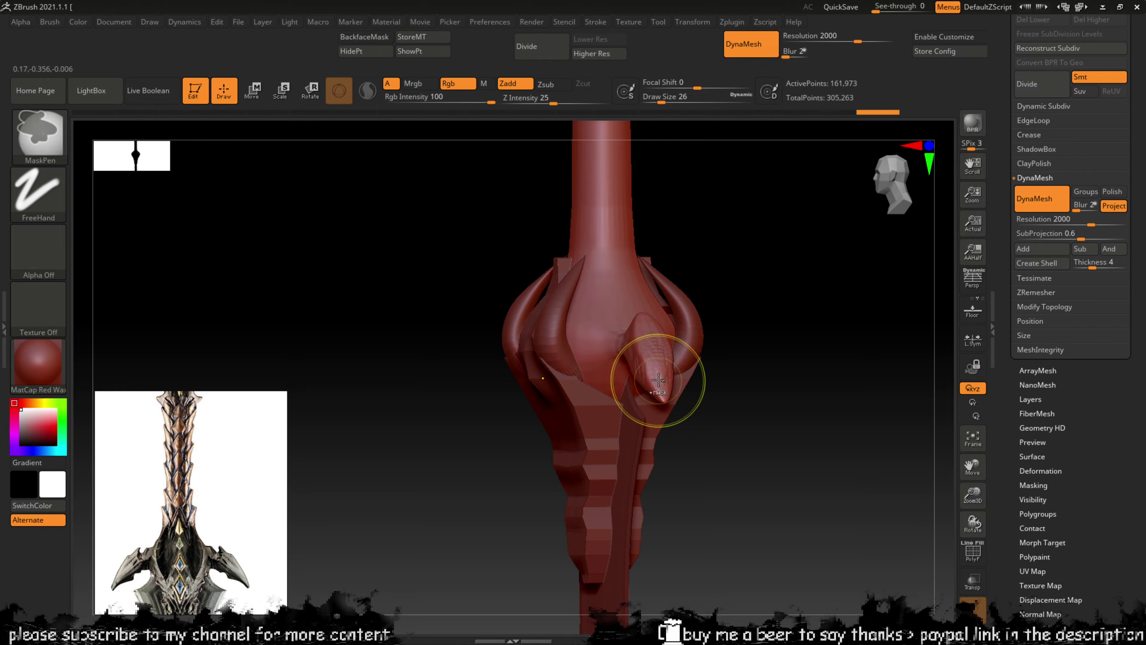
pyautogui.moveTo(774, 283)
pyautogui.mouseDown()
pyautogui.moveTo(800, 282)
pyautogui.moveTo(780, 285)
pyautogui.mouseUp()
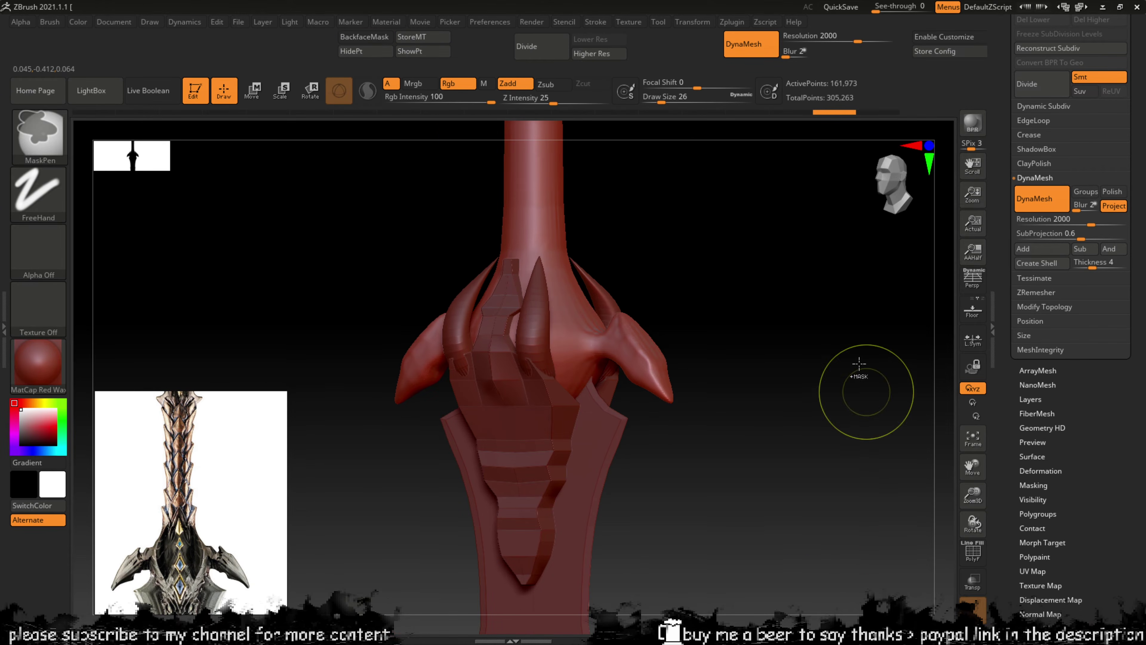
pyautogui.keyDown('ctrl'); pyautogui.moveTo(826, 359); pyautogui.dragTo(872, 474, button='right'); pyautogui.keyUp('ctrl')
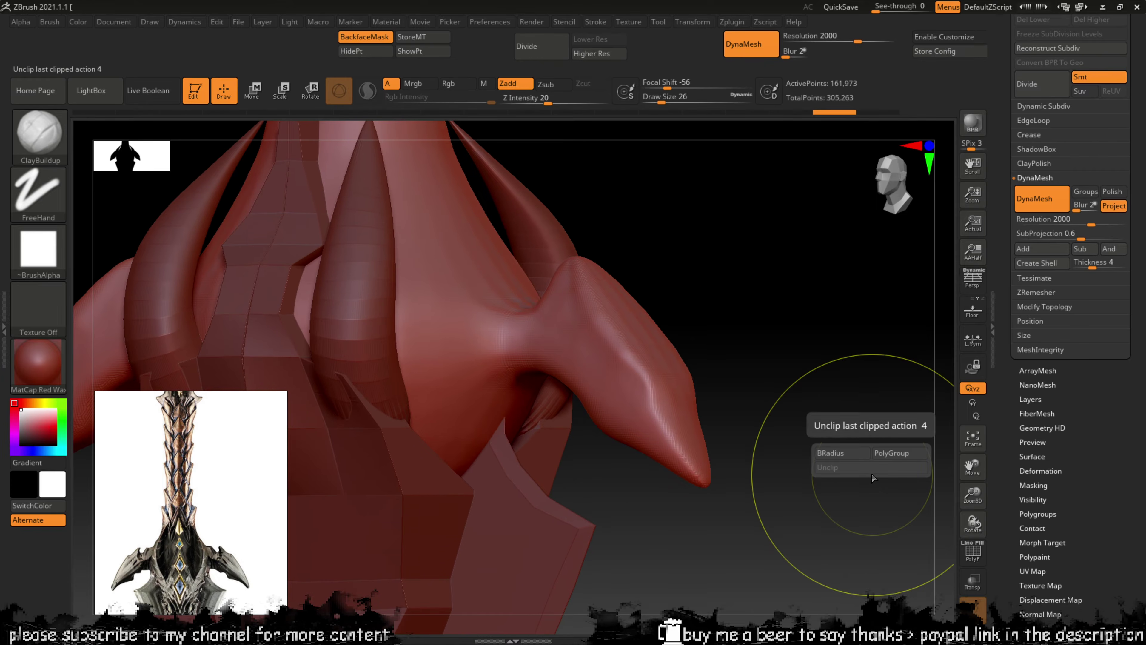
pyautogui.press('[')
pyautogui.press('[')
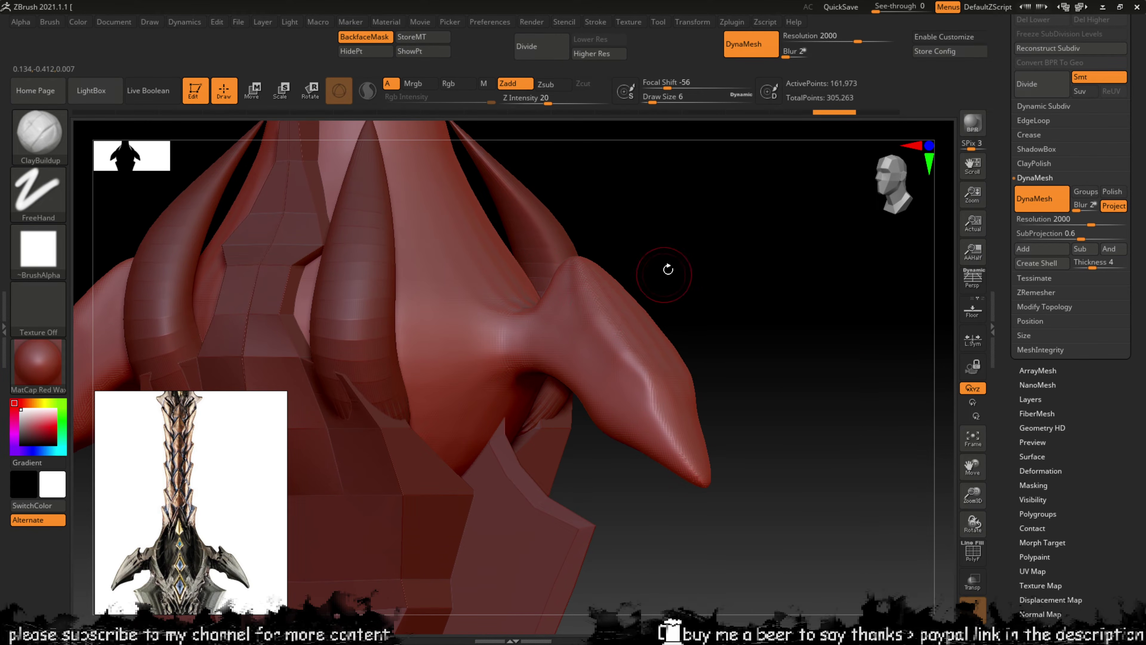
pyautogui.moveTo(668, 267); pyautogui.dragTo(693, 263)
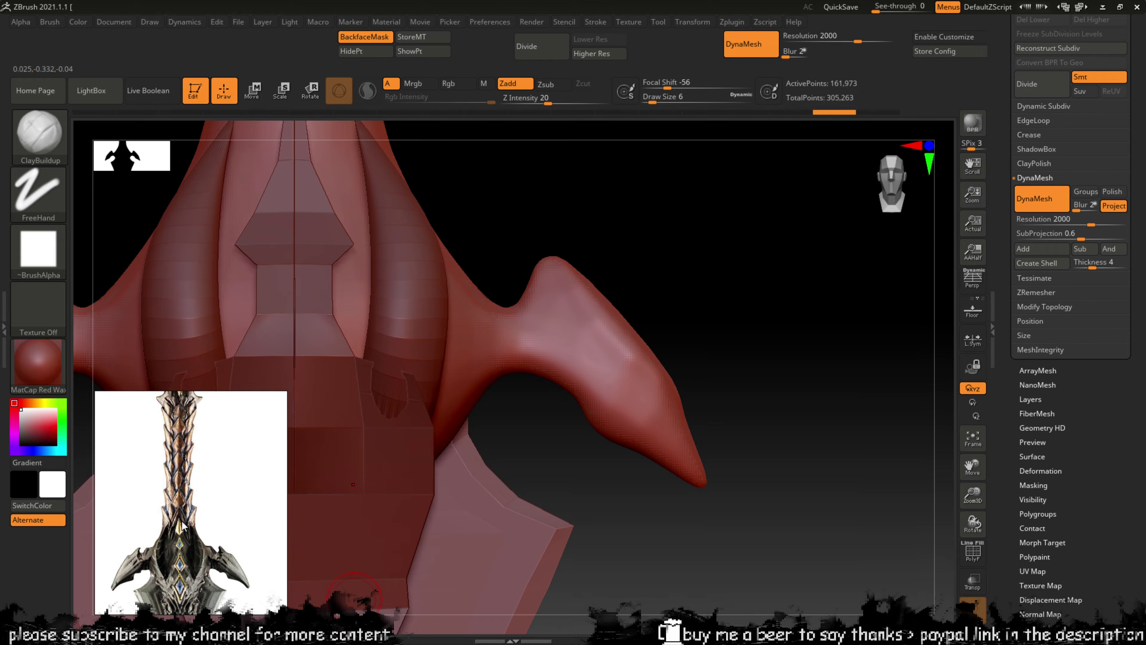
pyautogui.scroll(5, 246, 556)
pyautogui.moveTo(245, 555); pyautogui.dragTo(224, 470, button='middle')
pyautogui.scroll(3, 263, 460)
pyautogui.scroll(-2, 224, 469)
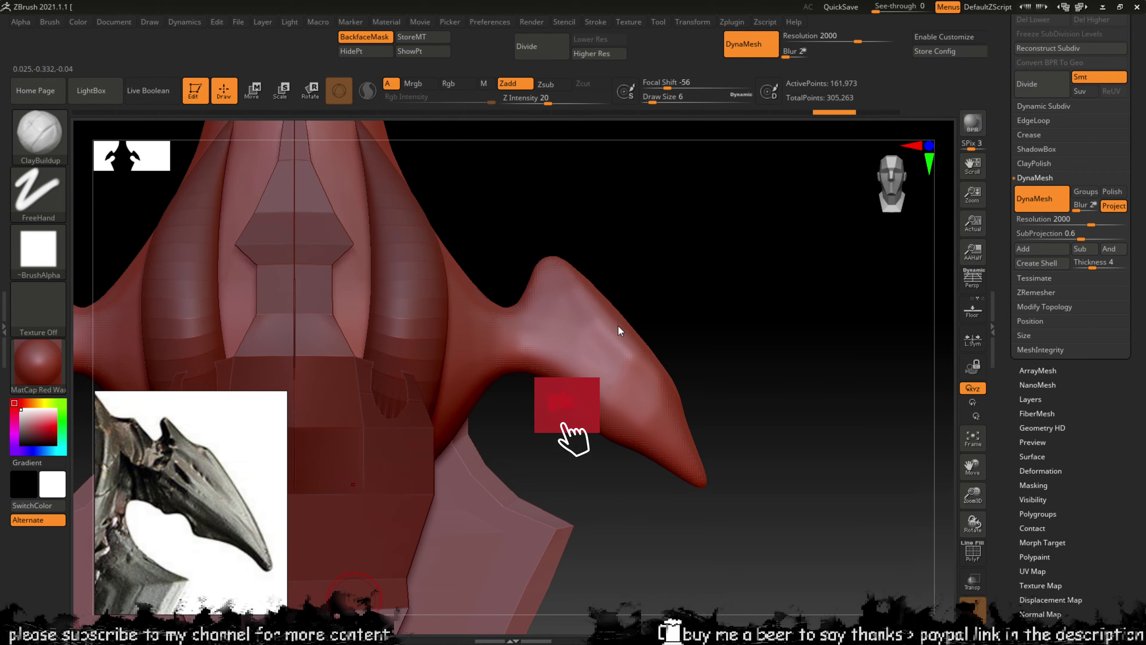
# Step: Build up rough clay ridges along the wing's blade and a raised band across its shoulder
pyautogui.moveTo(663, 305); pyautogui.dragTo(604, 335)
pyautogui.moveTo(658, 305)
pyautogui.mouseDown()
pyautogui.moveTo(673, 276)
pyautogui.moveTo(653, 290)
pyautogui.mouseUp()
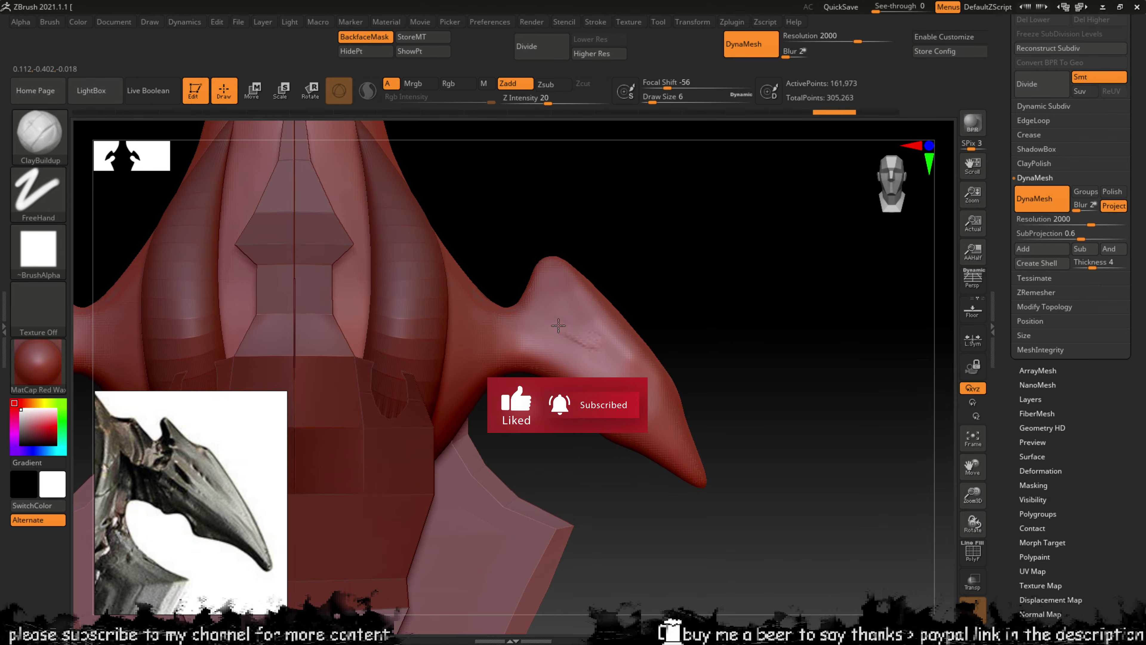
pyautogui.moveTo(559, 327)
pyautogui.mouseDown()
pyautogui.moveTo(650, 407)
pyautogui.moveTo(583, 336)
pyautogui.moveTo(650, 413)
pyautogui.mouseUp()
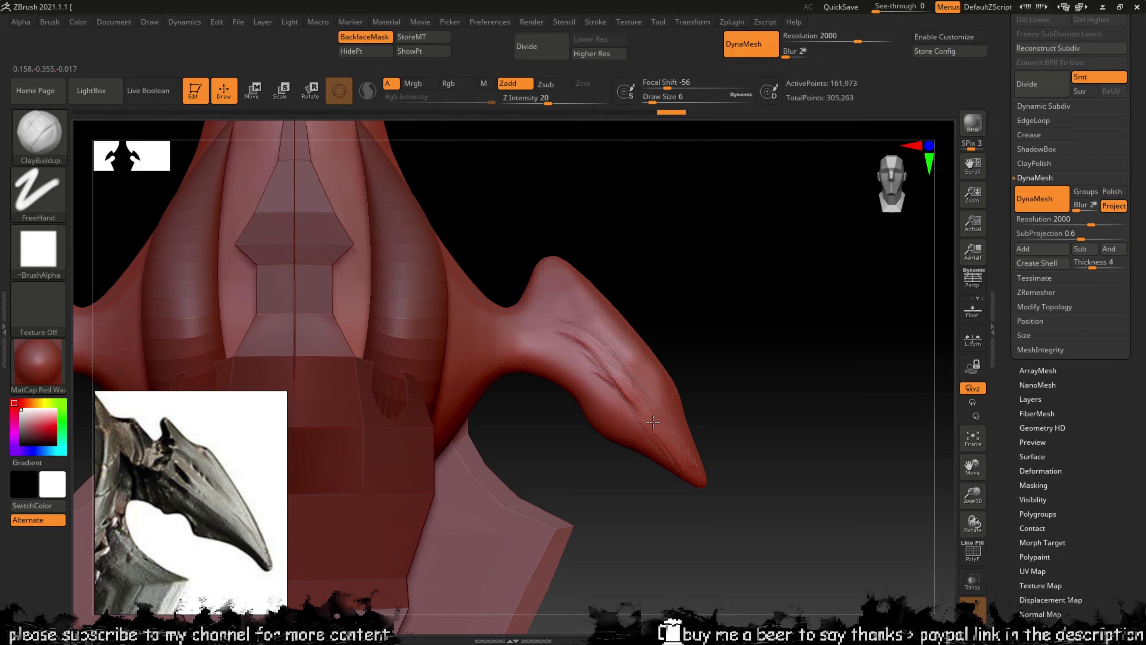
pyautogui.moveTo(562, 336)
pyautogui.mouseDown()
pyautogui.moveTo(542, 316)
pyautogui.moveTo(549, 271)
pyautogui.moveTo(558, 320)
pyautogui.moveTo(550, 268)
pyautogui.moveTo(555, 342)
pyautogui.moveTo(637, 444)
pyautogui.moveTo(625, 397)
pyautogui.moveTo(580, 375)
pyautogui.mouseUp()
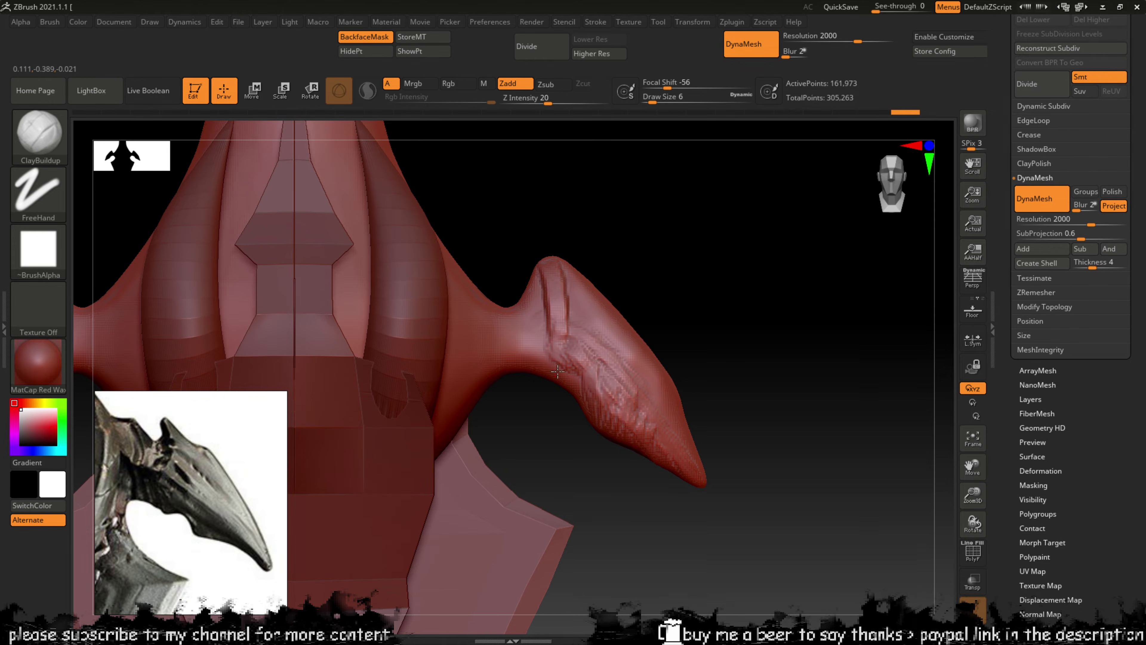
# Step: Undo the last clay strokes and build up the short arm joining the wing to the guard
pyautogui.hotkey('ctrl', 'z')
pyautogui.hotkey('ctrl', 'z')
pyautogui.hotkey('ctrl', 'z')
pyautogui.hotkey('ctrl', 'z')
pyautogui.hotkey('ctrl', 'z')
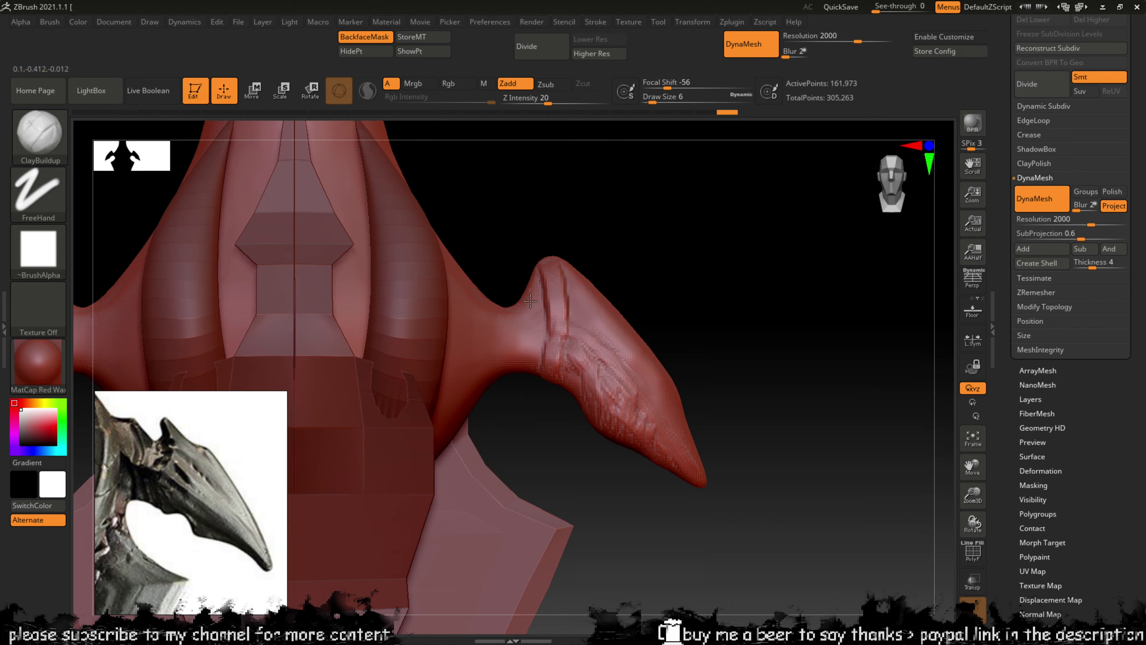
pyautogui.moveTo(538, 353)
pyautogui.mouseDown()
pyautogui.moveTo(494, 373)
pyautogui.moveTo(499, 344)
pyautogui.moveTo(519, 337)
pyautogui.mouseUp()
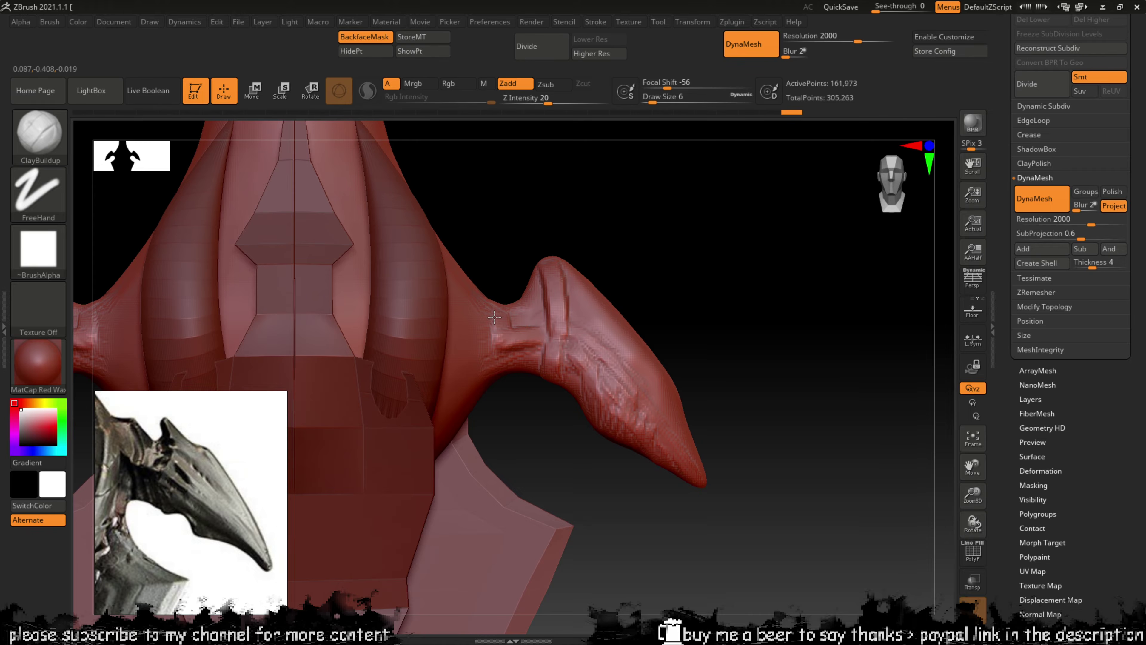
pyautogui.moveTo(475, 289); pyautogui.dragTo(503, 301)
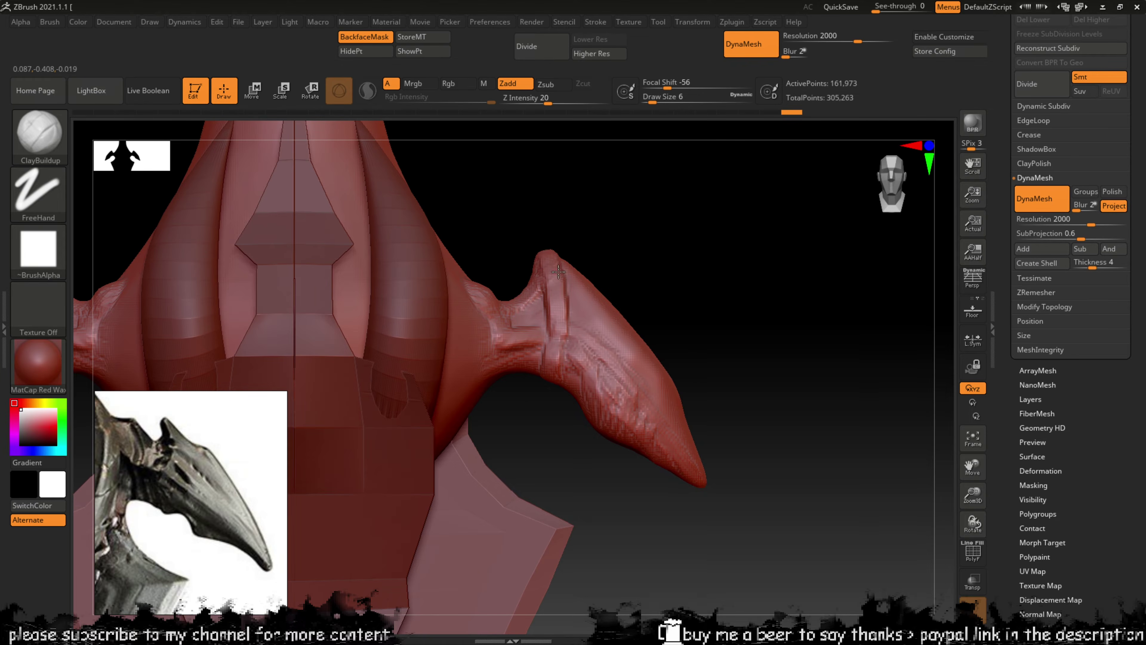
# Step: Build up long ridges and hollows from the wing's raised shoulder down its front and outer side towards the tip
pyautogui.moveTo(559, 271)
pyautogui.mouseDown()
pyautogui.moveTo(565, 289)
pyautogui.moveTo(572, 272)
pyautogui.moveTo(591, 278)
pyautogui.moveTo(661, 404)
pyautogui.moveTo(715, 382)
pyautogui.moveTo(695, 343)
pyautogui.mouseUp()
pyautogui.moveTo(602, 327); pyautogui.dragTo(677, 473)
pyautogui.moveTo(640, 388); pyautogui.dragTo(617, 345)
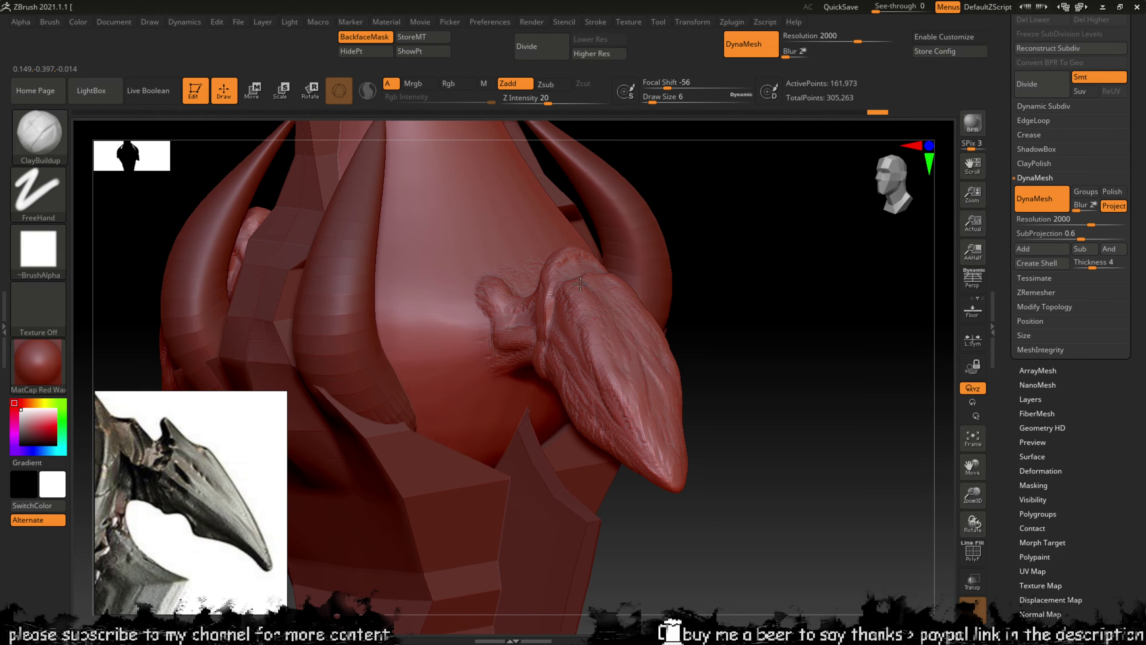
pyautogui.moveTo(580, 283); pyautogui.dragTo(613, 311)
pyautogui.moveTo(686, 251)
pyautogui.mouseDown()
pyautogui.moveTo(709, 310)
pyautogui.moveTo(625, 369)
pyautogui.moveTo(613, 361)
pyautogui.moveTo(600, 389)
pyautogui.moveTo(576, 316)
pyautogui.mouseUp()
pyautogui.moveTo(757, 281)
pyautogui.mouseDown()
pyautogui.moveTo(768, 274)
pyautogui.moveTo(686, 307)
pyautogui.mouseUp()
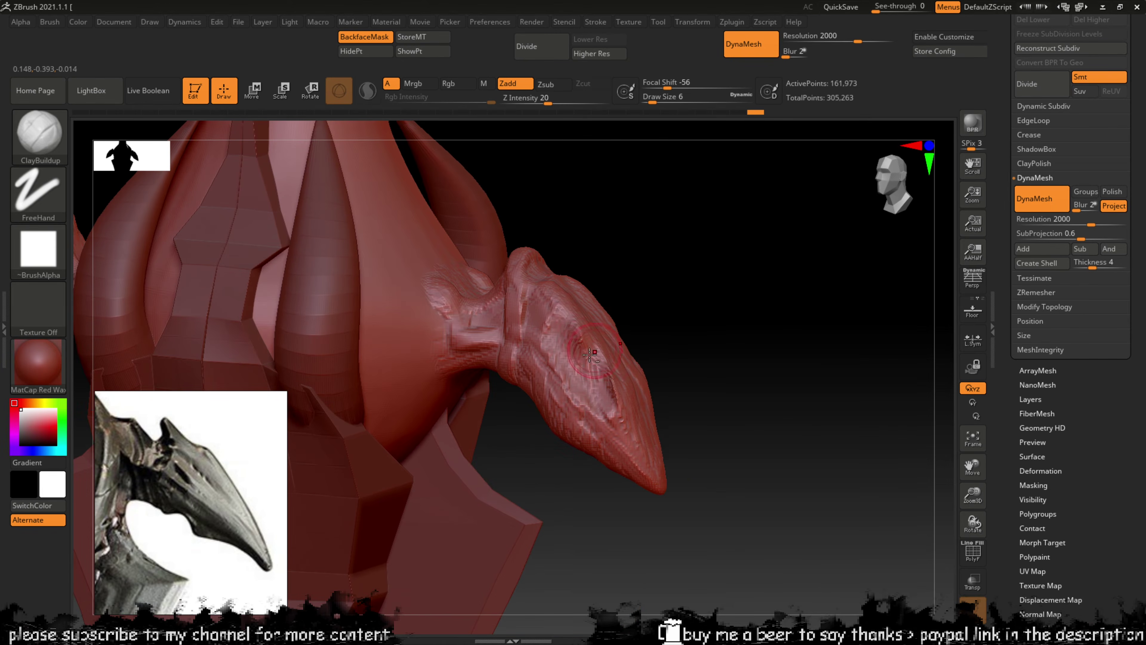
# Step: Add clay strokes to the wing's outer side and carve its lower edge and tip into a narrower, hooked shape
pyautogui.moveTo(584, 309)
pyautogui.mouseDown()
pyautogui.moveTo(566, 318)
pyautogui.moveTo(555, 307)
pyautogui.moveTo(609, 413)
pyautogui.moveTo(617, 389)
pyautogui.moveTo(611, 405)
pyautogui.mouseUp()
pyautogui.moveTo(758, 368)
pyautogui.mouseDown()
pyautogui.moveTo(607, 398)
pyautogui.moveTo(584, 319)
pyautogui.moveTo(564, 305)
pyautogui.mouseUp()
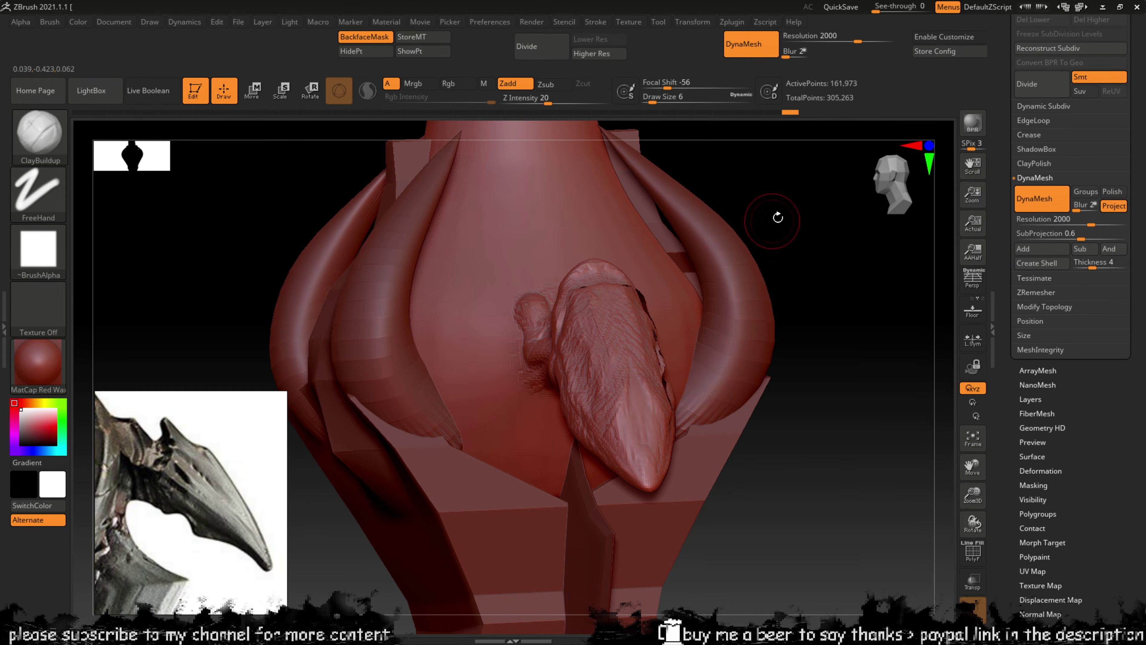
pyautogui.moveTo(778, 215); pyautogui.dragTo(647, 351)
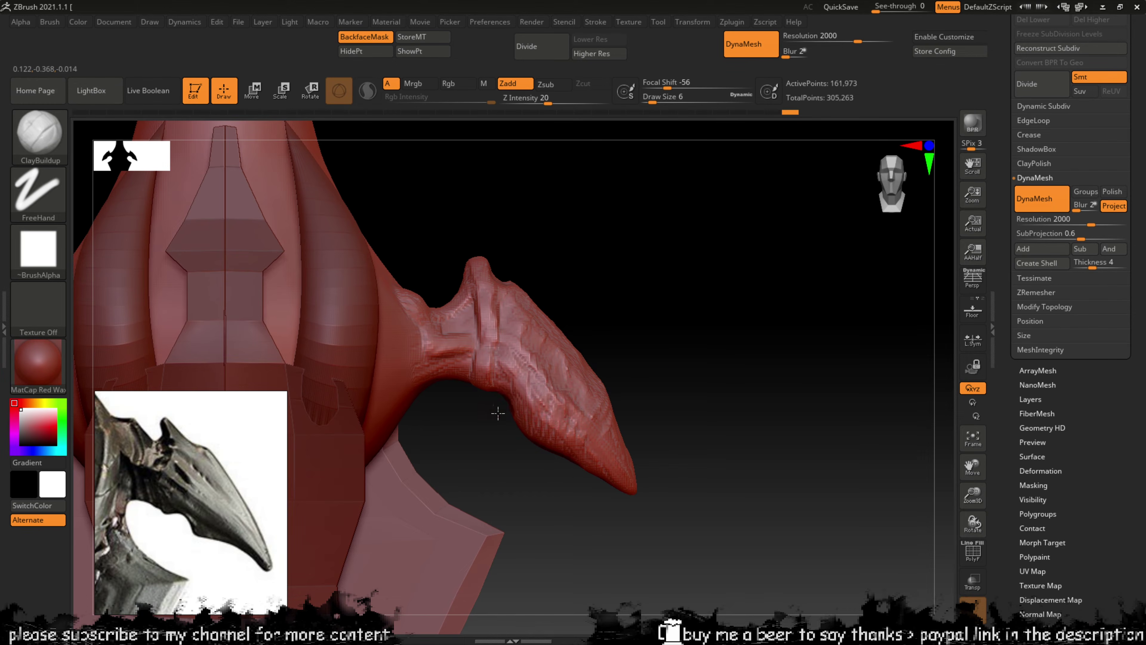
pyautogui.keyDown('alt'); pyautogui.moveTo(501, 399); pyautogui.dragTo(517, 407); pyautogui.keyUp('alt')
pyautogui.moveTo(567, 472)
pyautogui.keyDown('alt'); pyautogui.mouseDown()
pyautogui.moveTo(587, 469)
pyautogui.moveTo(564, 457)
pyautogui.moveTo(615, 490)
pyautogui.mouseUp(); pyautogui.keyUp('alt')
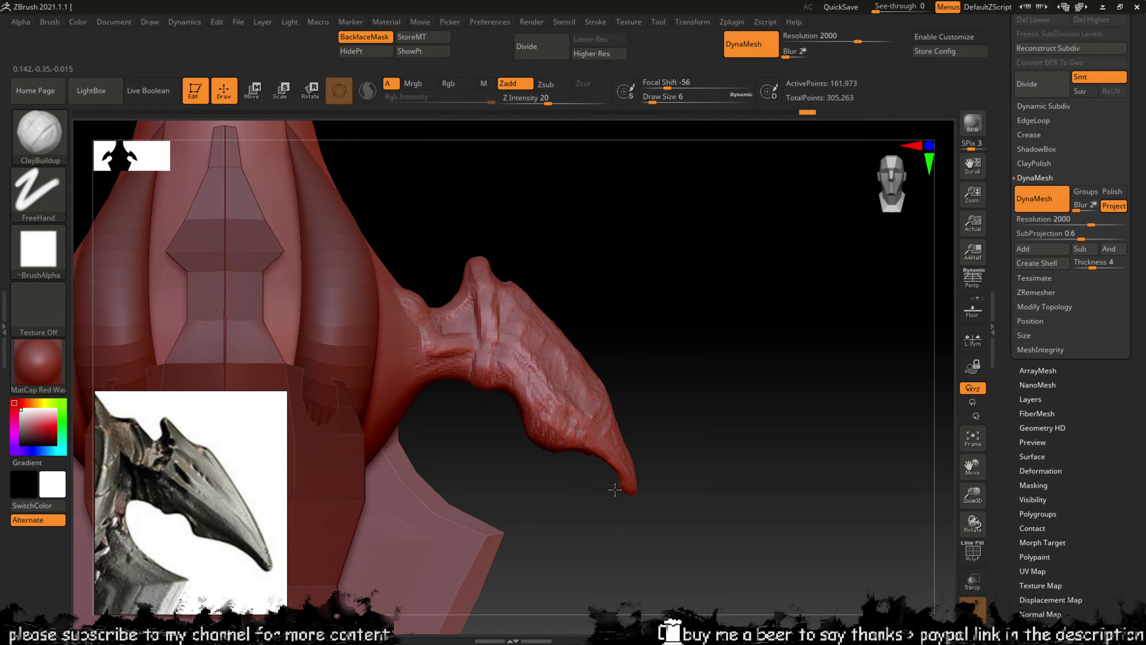
pyautogui.moveTo(659, 413); pyautogui.dragTo(636, 467)
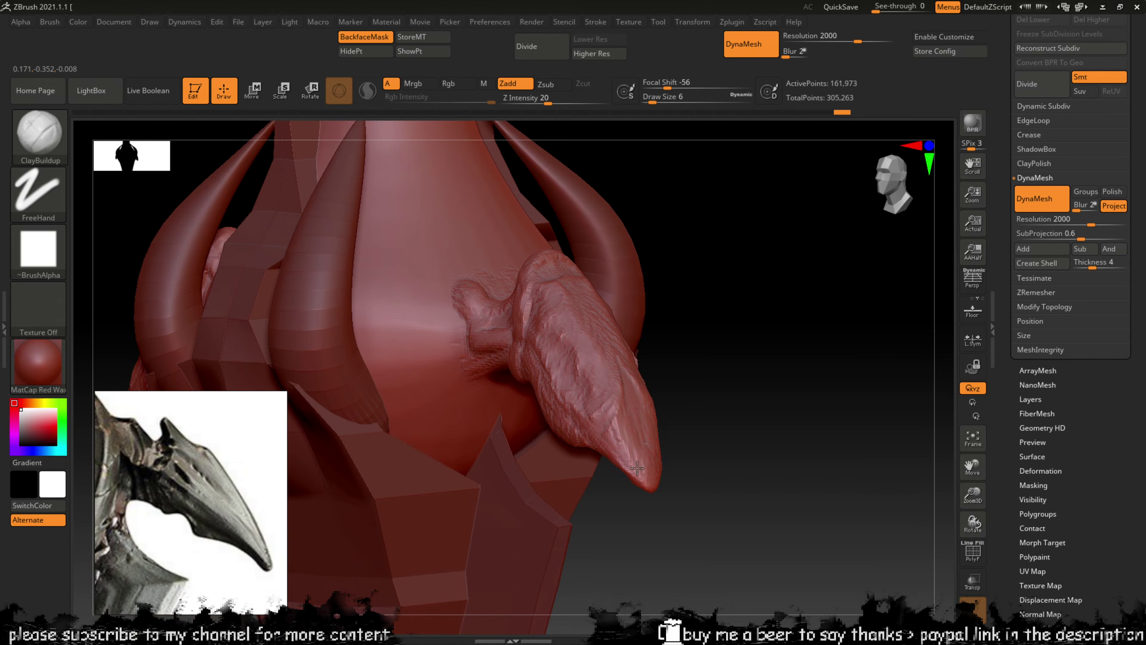
pyautogui.keyDown('alt'); pyautogui.moveTo(628, 387); pyautogui.dragTo(650, 494); pyautogui.keyUp('alt')
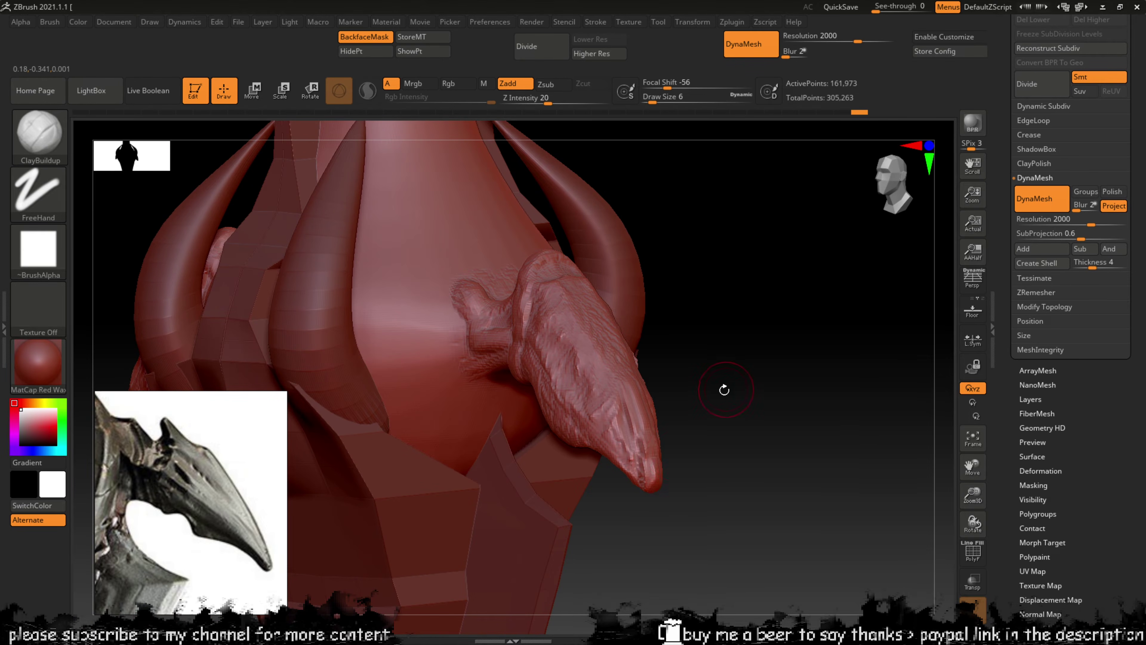
# Step: Smooth the rough clay ridges across the wing's front face, from the tip to the arm joining the guard
pyautogui.moveTo(724, 389)
pyautogui.mouseDown()
pyautogui.moveTo(740, 387)
pyautogui.moveTo(693, 420)
pyautogui.mouseUp()
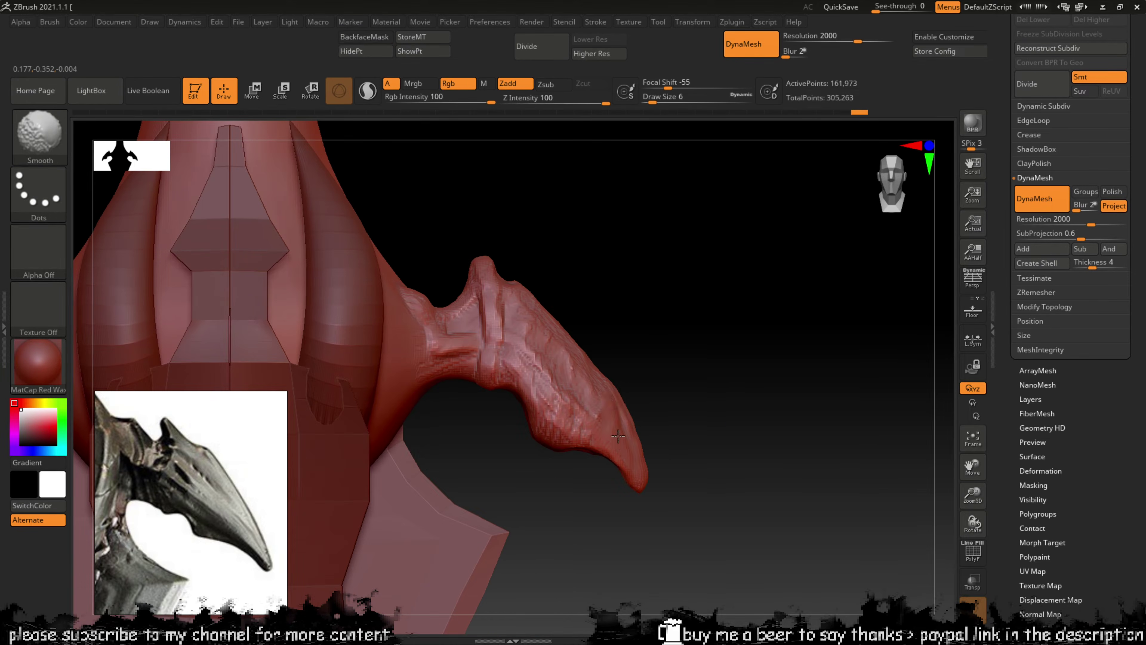
pyautogui.moveTo(571, 382)
pyautogui.keyDown('shift'); pyautogui.mouseDown()
pyautogui.moveTo(524, 368)
pyautogui.moveTo(504, 314)
pyautogui.mouseUp(); pyautogui.keyUp('shift')
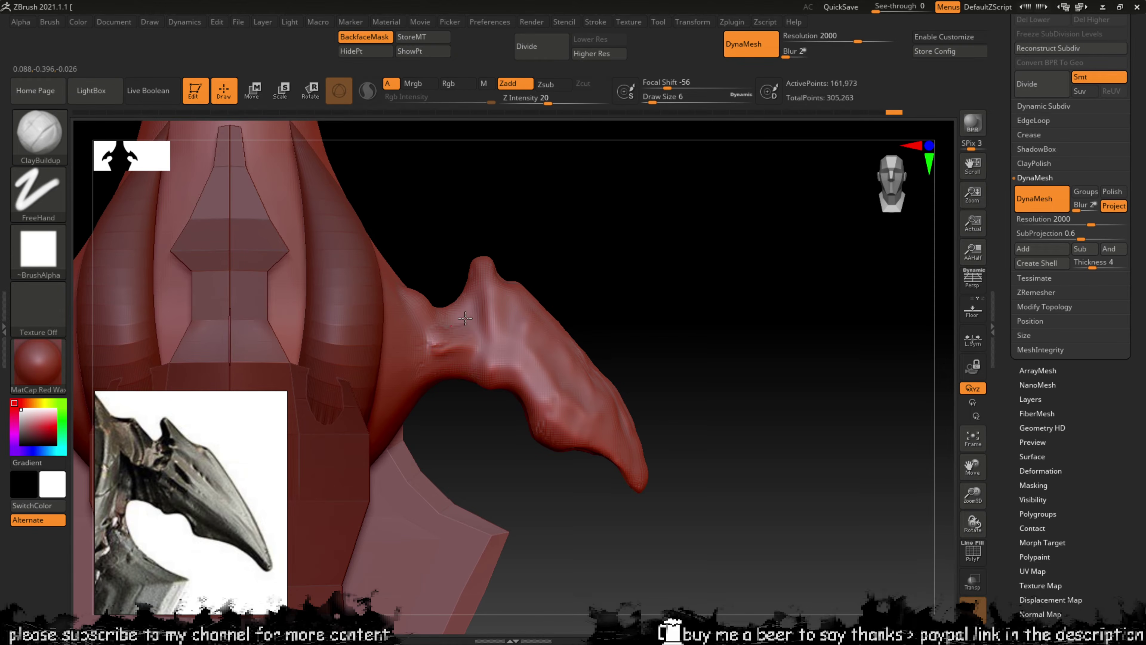
pyautogui.moveTo(452, 328)
pyautogui.mouseDown()
pyautogui.moveTo(463, 310)
pyautogui.moveTo(473, 320)
pyautogui.mouseUp()
pyautogui.hotkey('ctrl', 'z')
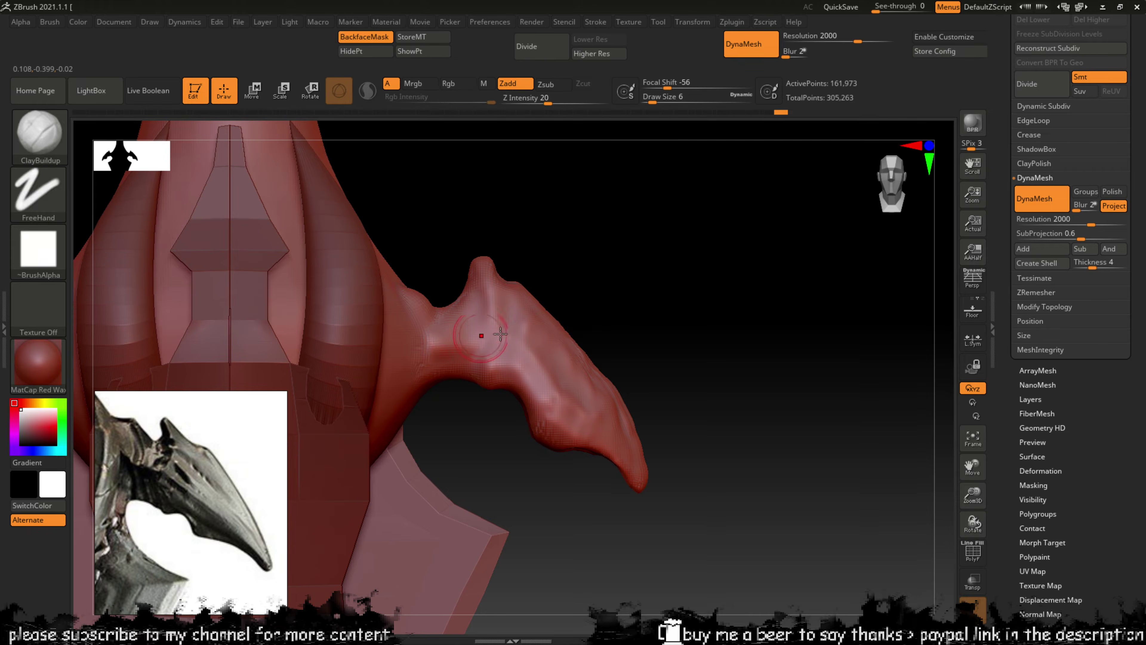
# Step: Switch to the TrimDynamic brush and flatten the wing's front face into broad planes
pyautogui.press('b')
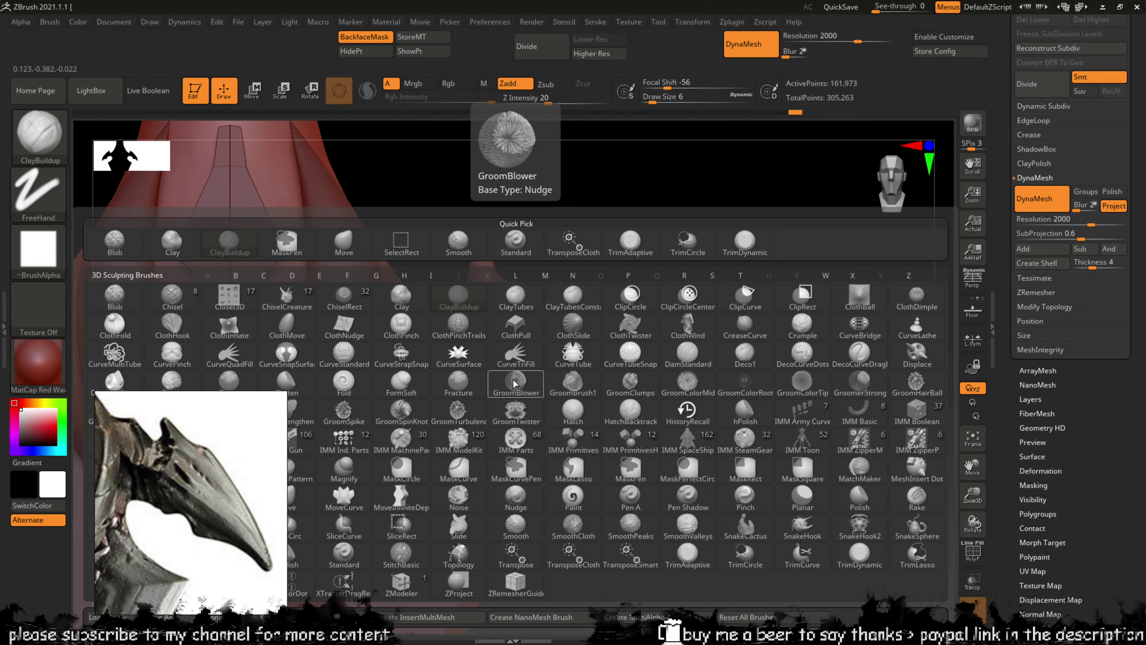
pyautogui.press('t')
pyautogui.press('d')
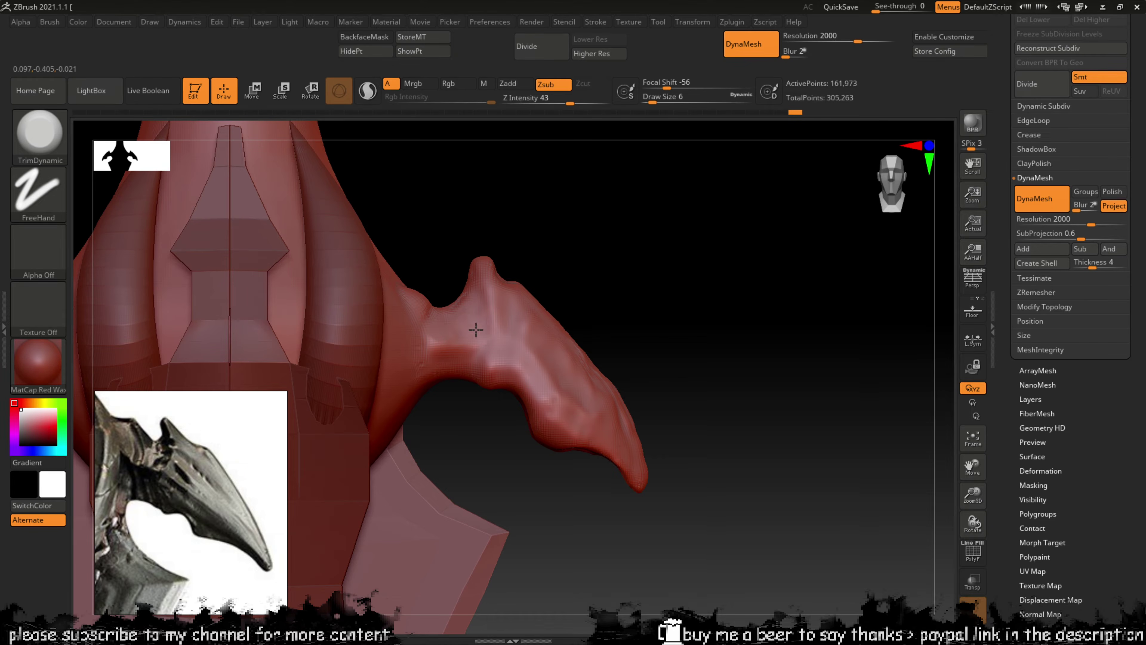
pyautogui.moveTo(476, 330); pyautogui.dragTo(562, 388)
pyautogui.moveTo(522, 336)
pyautogui.mouseDown()
pyautogui.moveTo(510, 302)
pyautogui.moveTo(543, 322)
pyautogui.mouseUp()
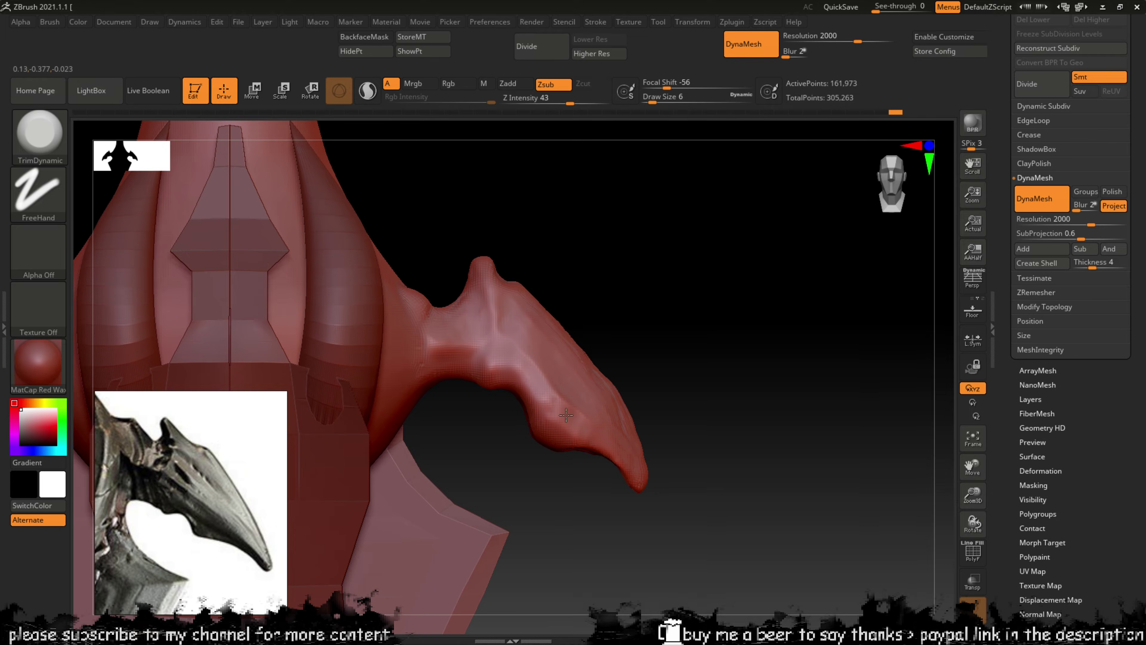
pyautogui.moveTo(559, 384); pyautogui.dragTo(541, 407)
# Step: Trim the wing's outer side flat from the shoulder down to the tip
pyautogui.moveTo(685, 383)
pyautogui.mouseDown()
pyautogui.moveTo(654, 410)
pyautogui.moveTo(623, 393)
pyautogui.mouseUp()
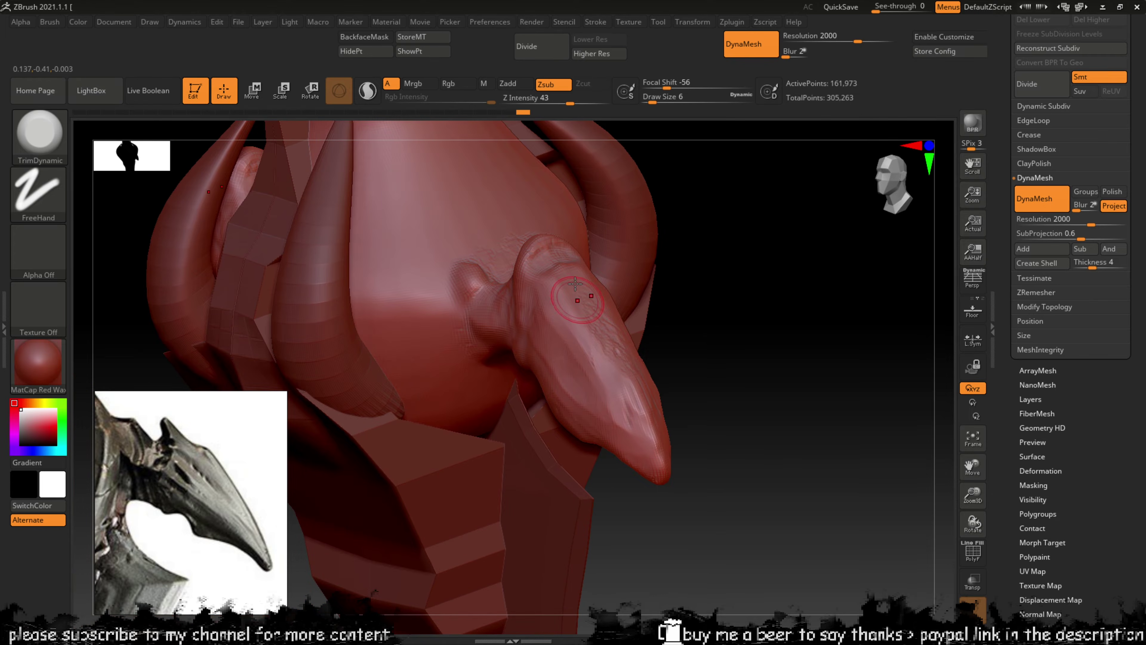
pyautogui.moveTo(585, 300); pyautogui.dragTo(634, 411)
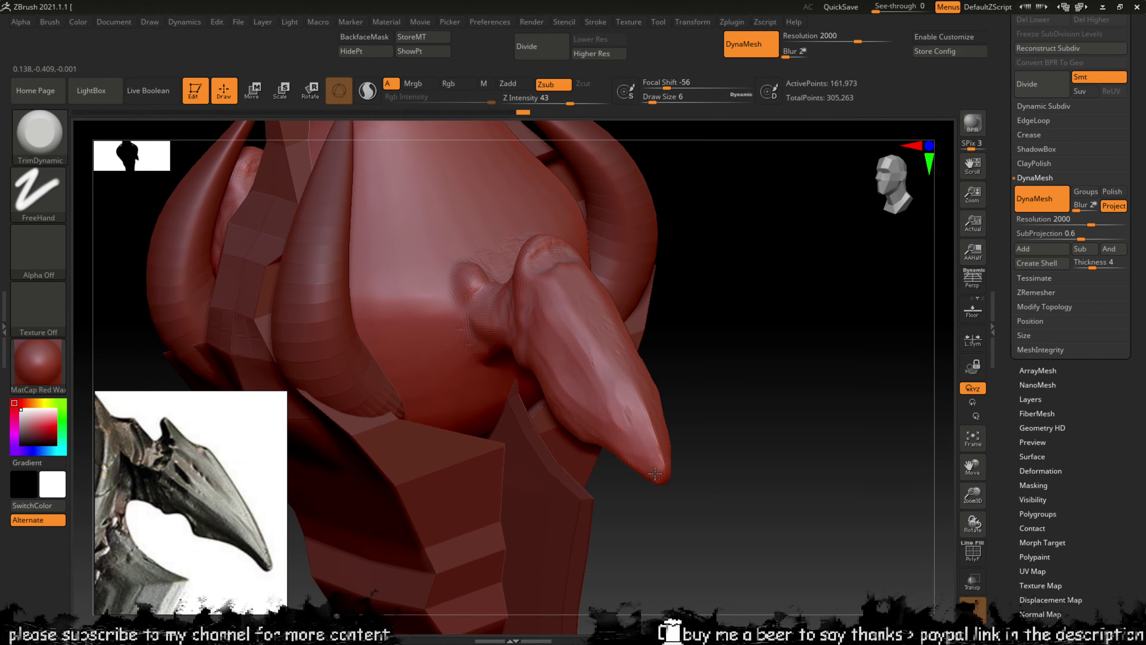
pyautogui.moveTo(677, 318); pyautogui.dragTo(711, 348)
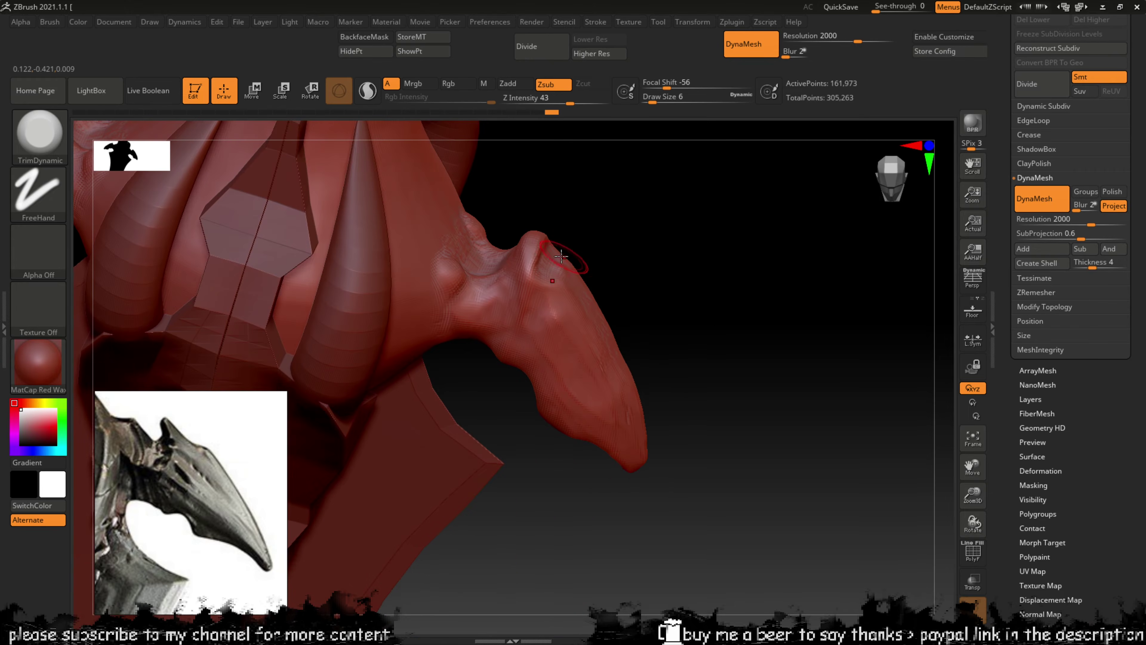
# Step: Trim planes around the wing's raised shoulder, the upper side of the joining arm and the upper front face
pyautogui.moveTo(560, 259)
pyautogui.mouseDown()
pyautogui.moveTo(537, 230)
pyautogui.moveTo(535, 258)
pyautogui.mouseUp()
pyautogui.moveTo(525, 267); pyautogui.dragTo(537, 253)
pyautogui.moveTo(537, 253)
pyautogui.mouseDown(button='right')
pyautogui.moveTo(583, 249)
pyautogui.moveTo(523, 236)
pyautogui.mouseUp(button='right')
pyautogui.moveTo(580, 200); pyautogui.dragTo(510, 228, button='right')
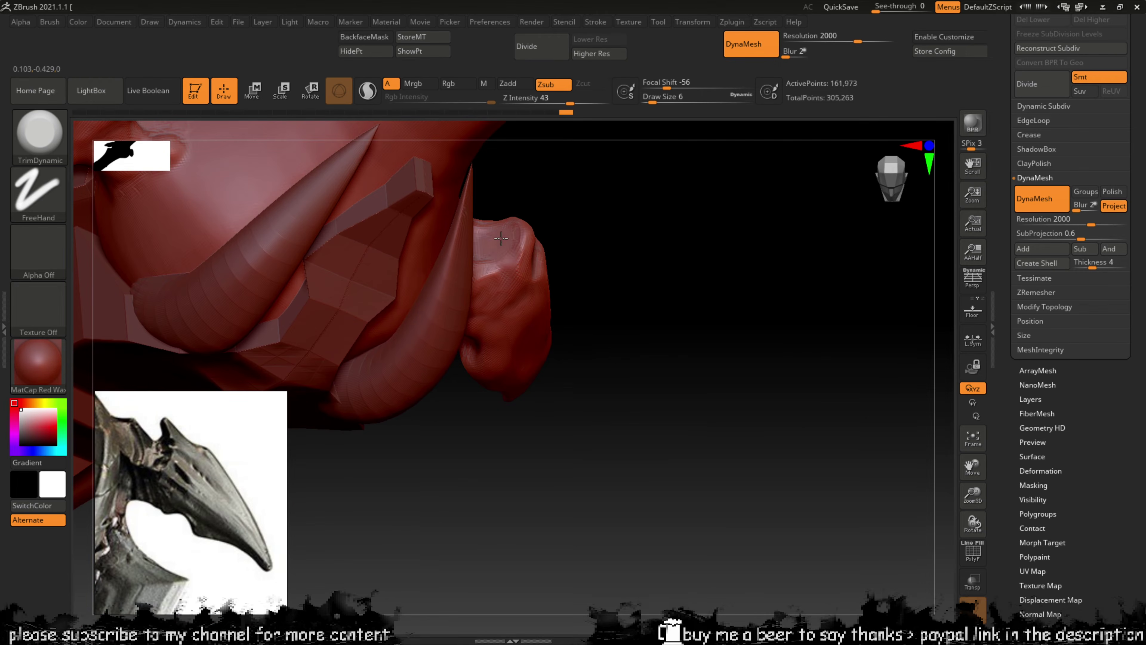
pyautogui.moveTo(494, 255); pyautogui.dragTo(569, 212)
pyautogui.moveTo(569, 213)
pyautogui.mouseDown(button='right')
pyautogui.moveTo(552, 213)
pyautogui.moveTo(491, 268)
pyautogui.mouseUp(button='right')
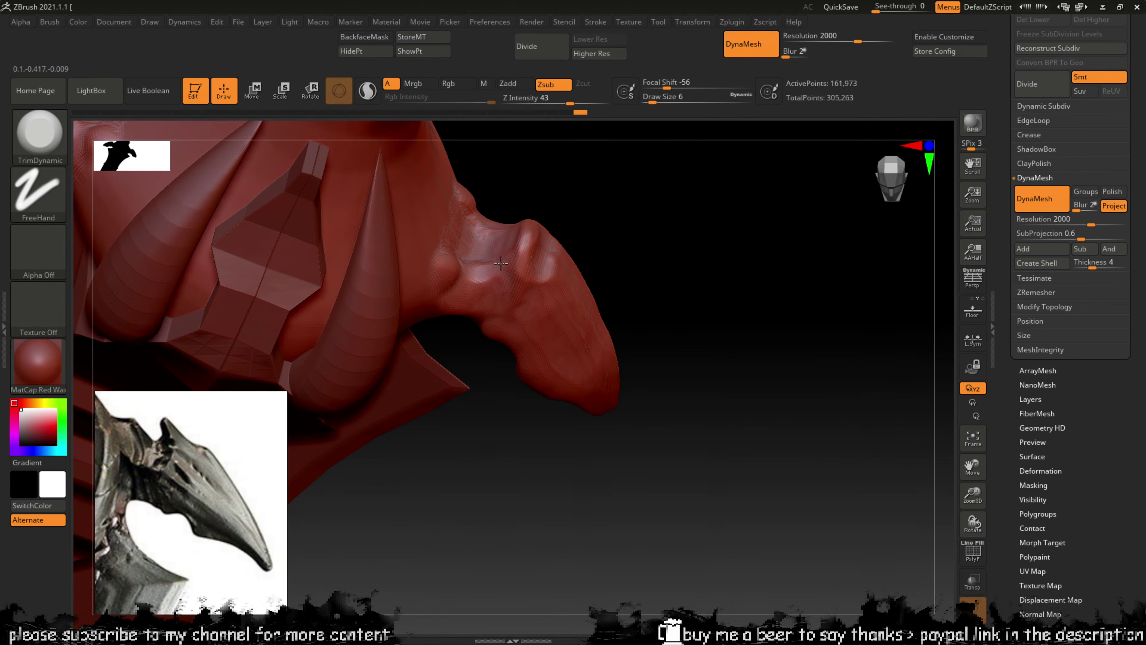
pyautogui.moveTo(469, 216); pyautogui.dragTo(468, 244)
pyautogui.moveTo(470, 317); pyautogui.dragTo(509, 283, button='right')
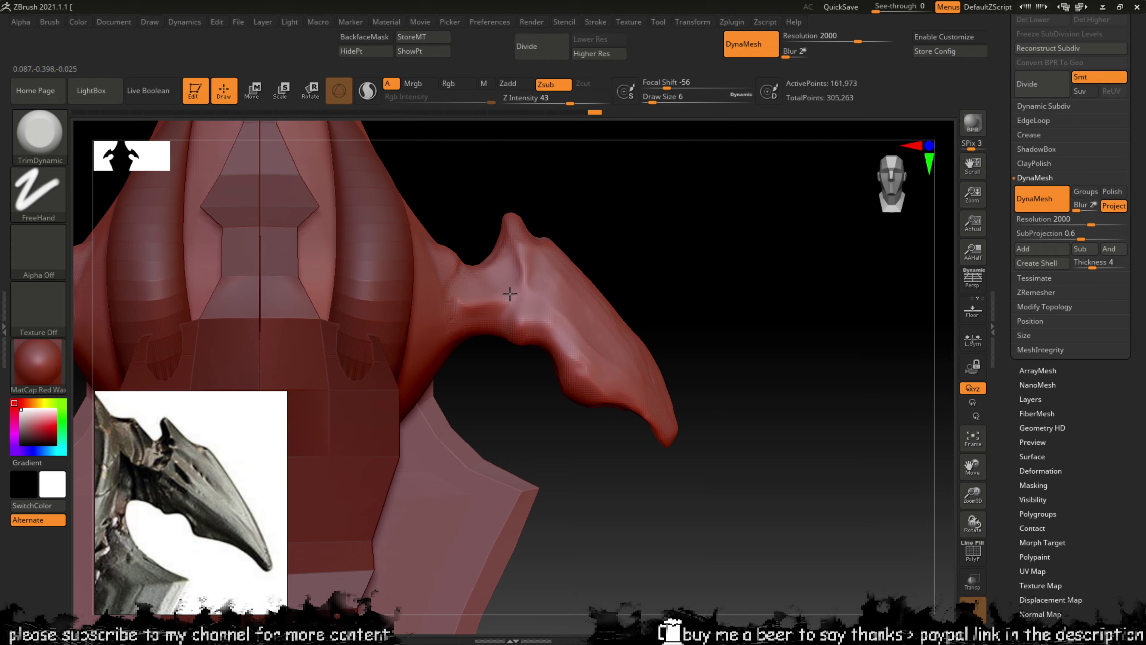
pyautogui.moveTo(509, 294); pyautogui.dragTo(549, 286)
pyautogui.moveTo(591, 334)
pyautogui.mouseDown()
pyautogui.moveTo(563, 286)
pyautogui.moveTo(570, 312)
pyautogui.mouseUp()
# Step: Switch to ClayBuildup at draw size 1, add fine creases on the arm and wing front, and soften them
pyautogui.press('b')
pyautogui.press('c')
pyautogui.press('b')
pyautogui.press('[')
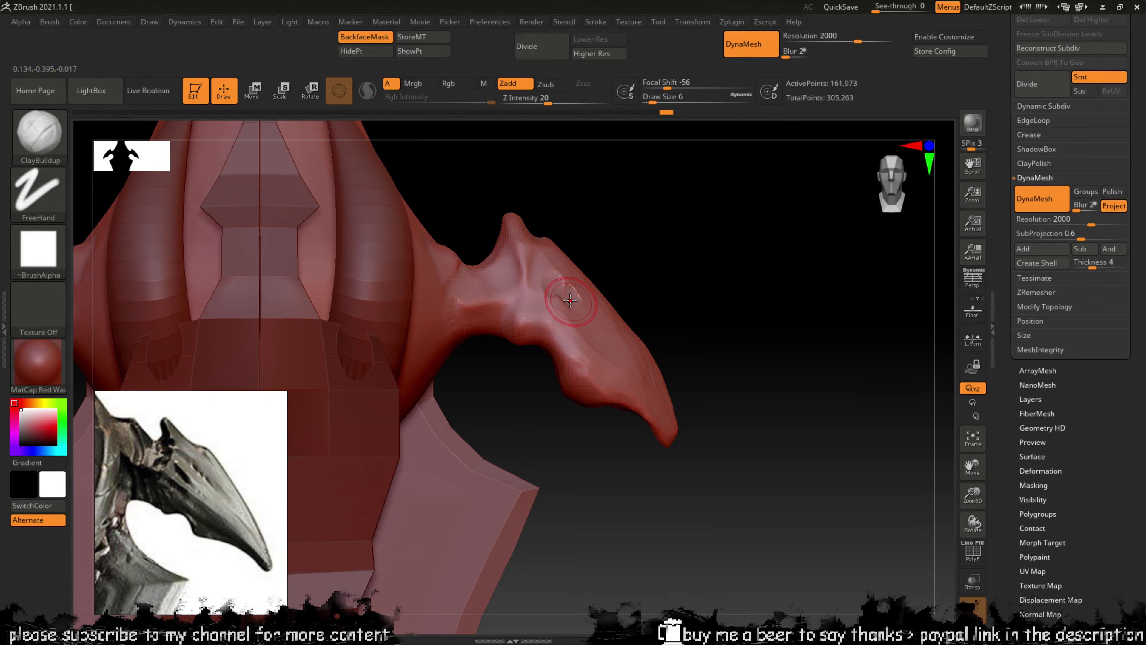
pyautogui.press('[')
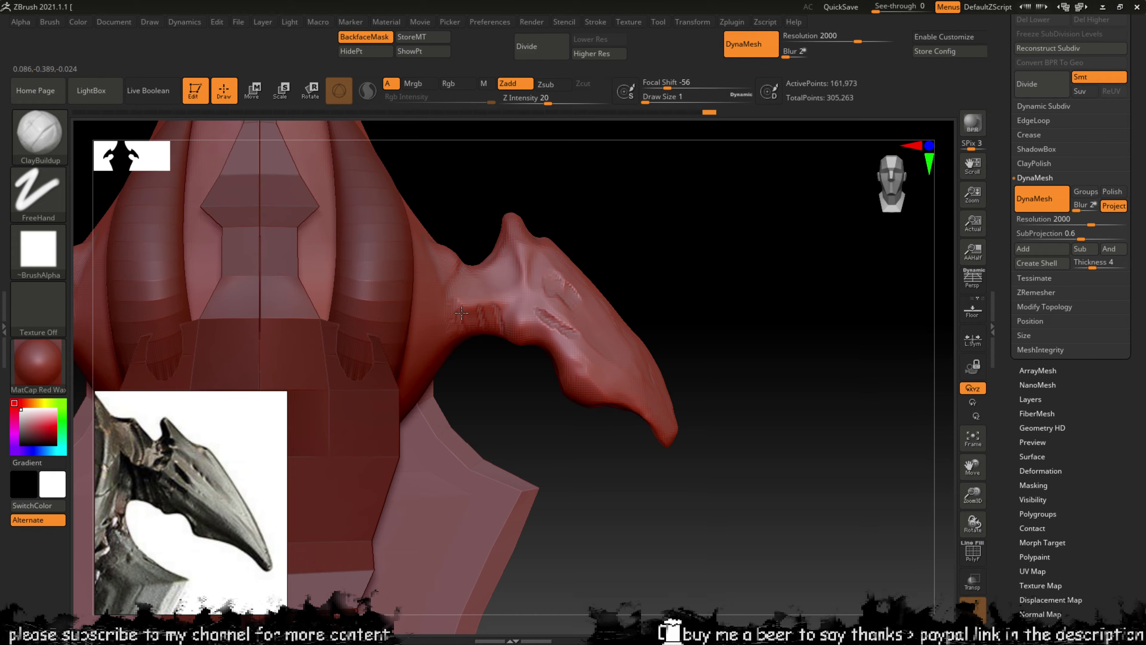
pyautogui.press('shift')
pyautogui.keyDown('shift'); pyautogui.moveTo(498, 339); pyautogui.dragTo(570, 330); pyautogui.keyUp('shift')
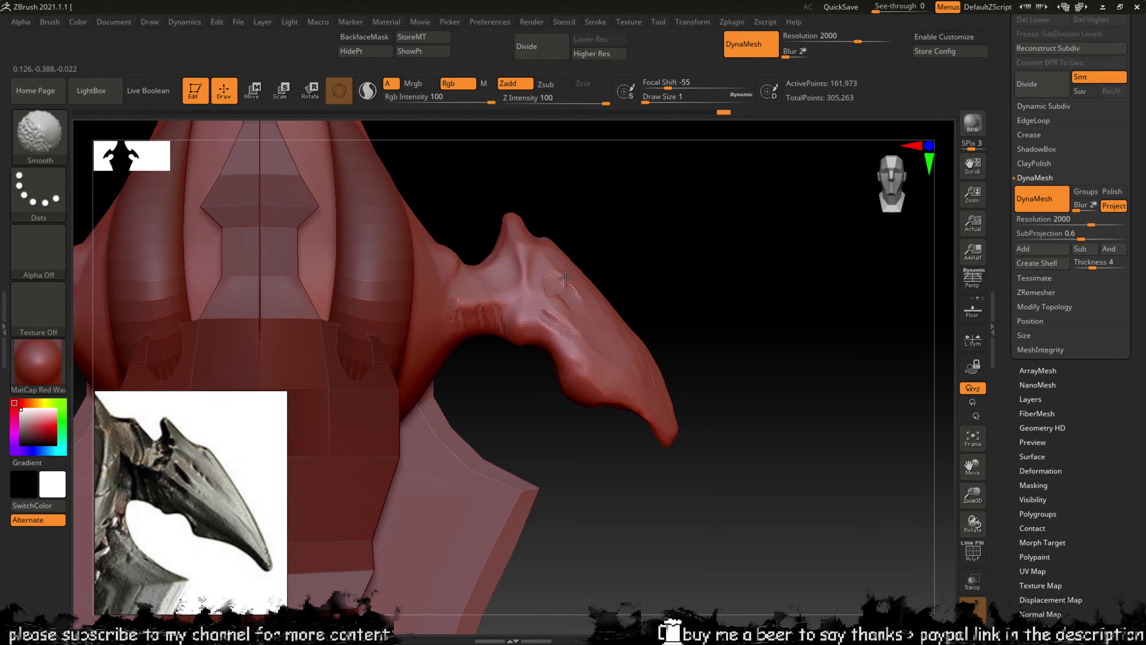
# Step: Carve grooves into the wing's back face with ClayBuildup at draw size 5 and smooth their edges
pyautogui.moveTo(652, 274)
pyautogui.mouseDown()
pyautogui.moveTo(595, 280)
pyautogui.moveTo(445, 358)
pyautogui.moveTo(546, 285)
pyautogui.moveTo(478, 325)
pyautogui.mouseUp()
pyautogui.moveTo(473, 436); pyautogui.dragTo(483, 321)
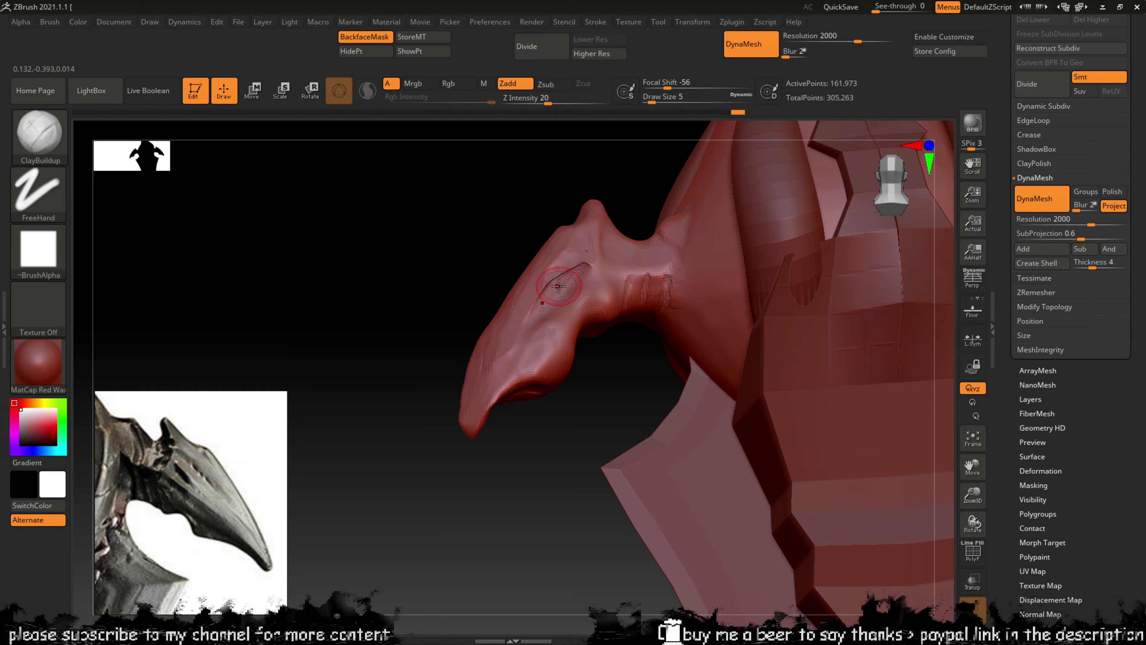
pyautogui.press('shift')
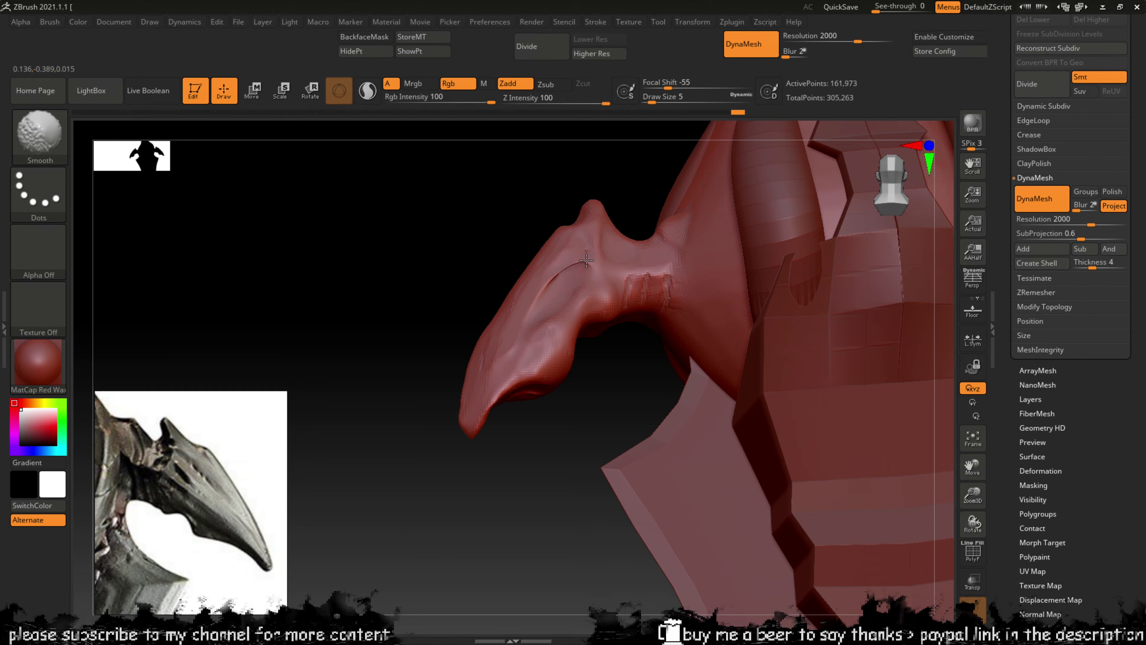
pyautogui.moveTo(593, 422)
pyautogui.mouseDown()
pyautogui.moveTo(670, 379)
pyautogui.moveTo(604, 420)
pyautogui.moveTo(580, 264)
pyautogui.mouseUp()
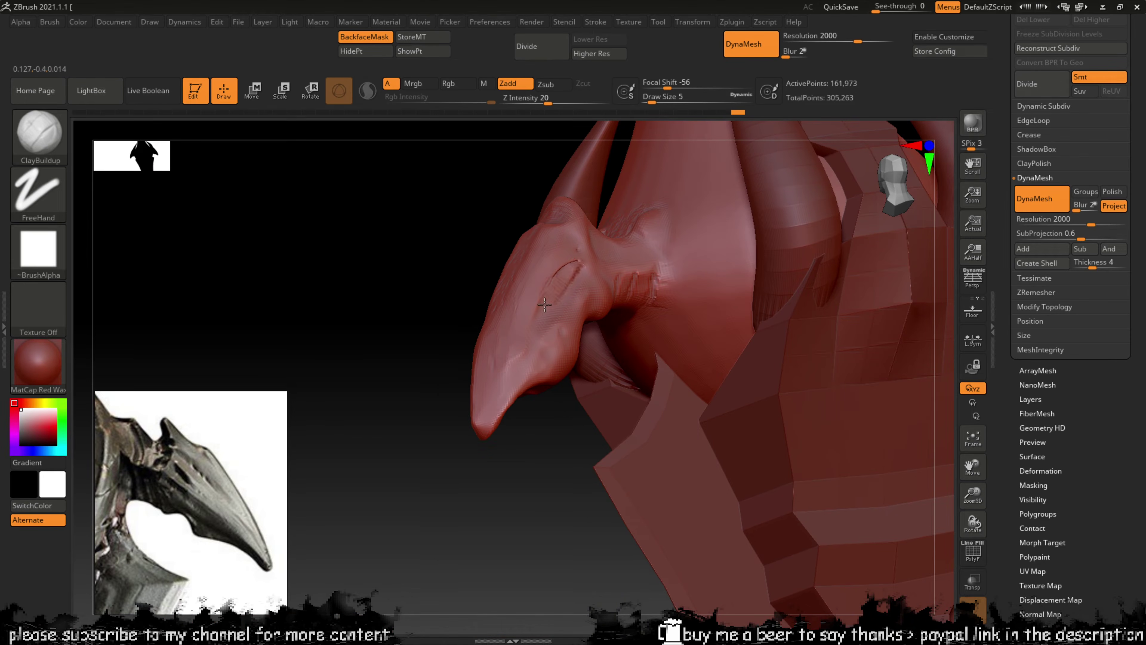
pyautogui.press('shift')
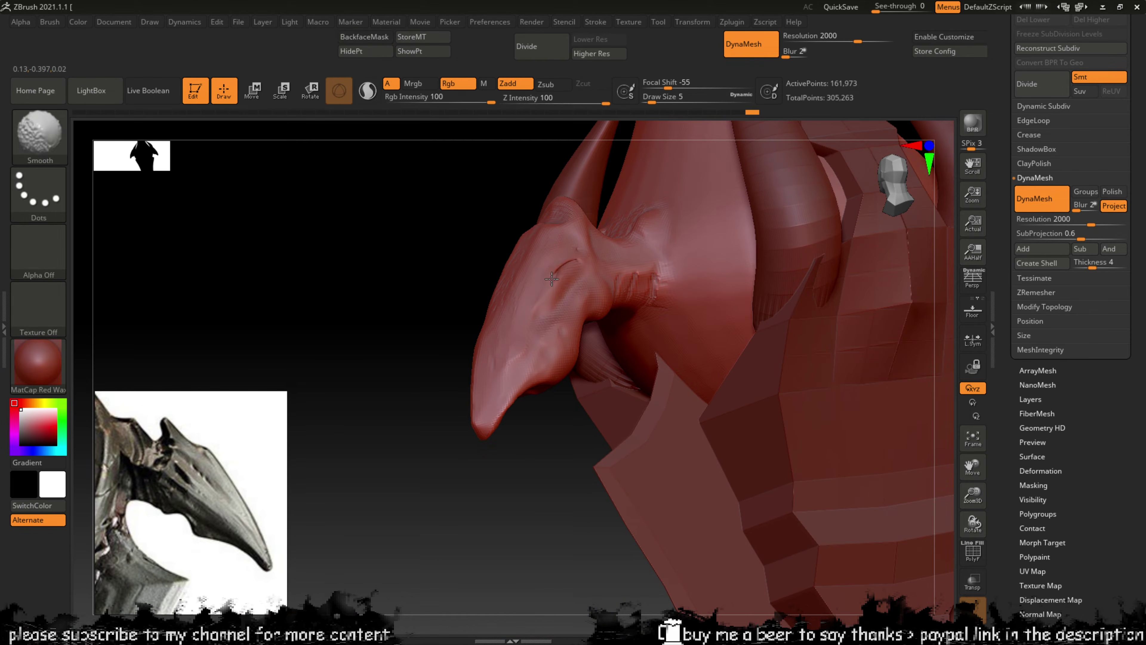
pyautogui.moveTo(440, 359)
pyautogui.mouseDown()
pyautogui.moveTo(478, 389)
pyautogui.moveTo(401, 407)
pyautogui.moveTo(572, 270)
pyautogui.moveTo(568, 252)
pyautogui.moveTo(579, 248)
pyautogui.mouseUp()
pyautogui.press('shift')
pyautogui.press('shift')
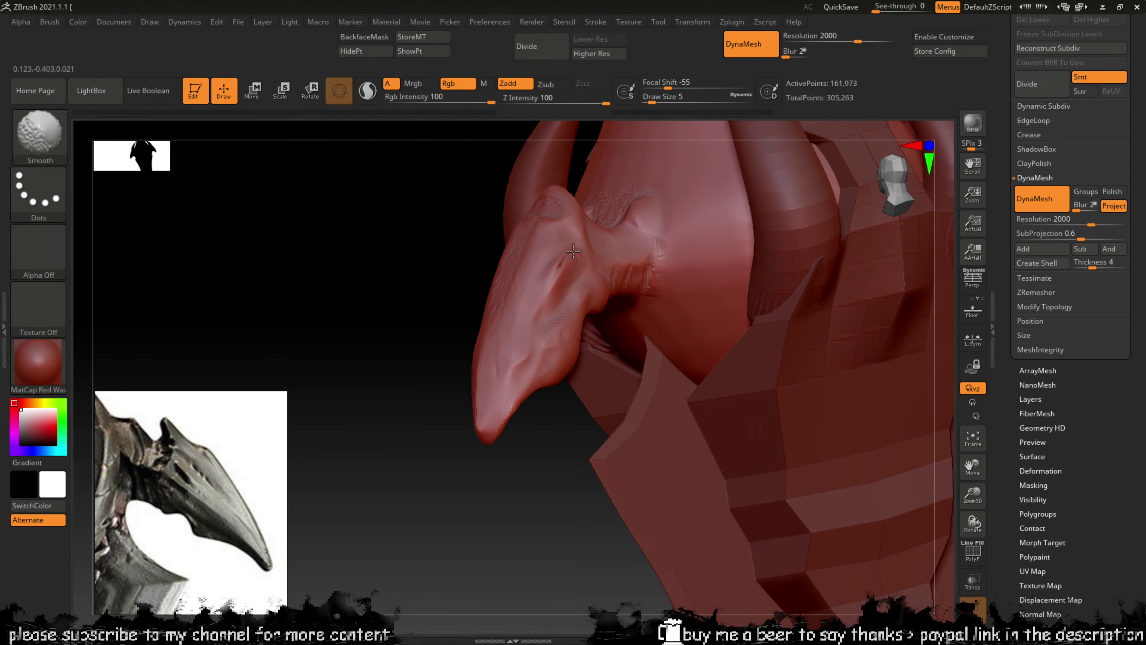
# Step: Build up converging ridges along the wing's outer side near the tip, and smooth them and the arm's creases
pyautogui.moveTo(391, 429)
pyautogui.mouseDown()
pyautogui.moveTo(492, 398)
pyautogui.moveTo(501, 343)
pyautogui.mouseUp()
pyautogui.press('shift')
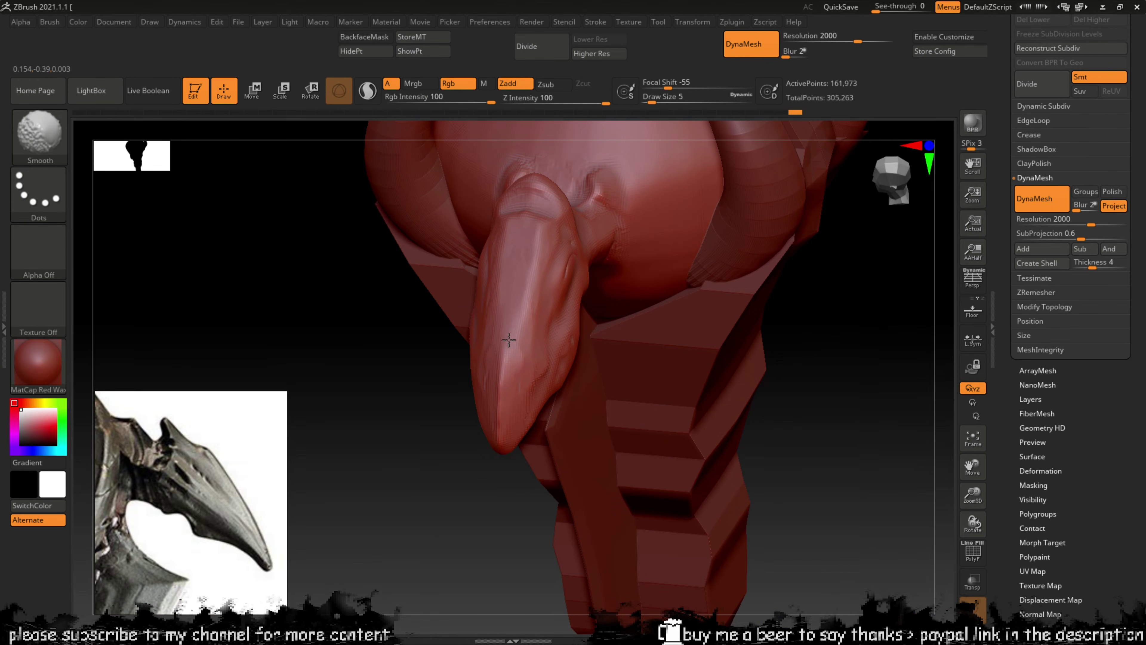
pyautogui.moveTo(389, 437)
pyautogui.mouseDown()
pyautogui.moveTo(358, 397)
pyautogui.moveTo(472, 409)
pyautogui.moveTo(408, 458)
pyautogui.mouseUp()
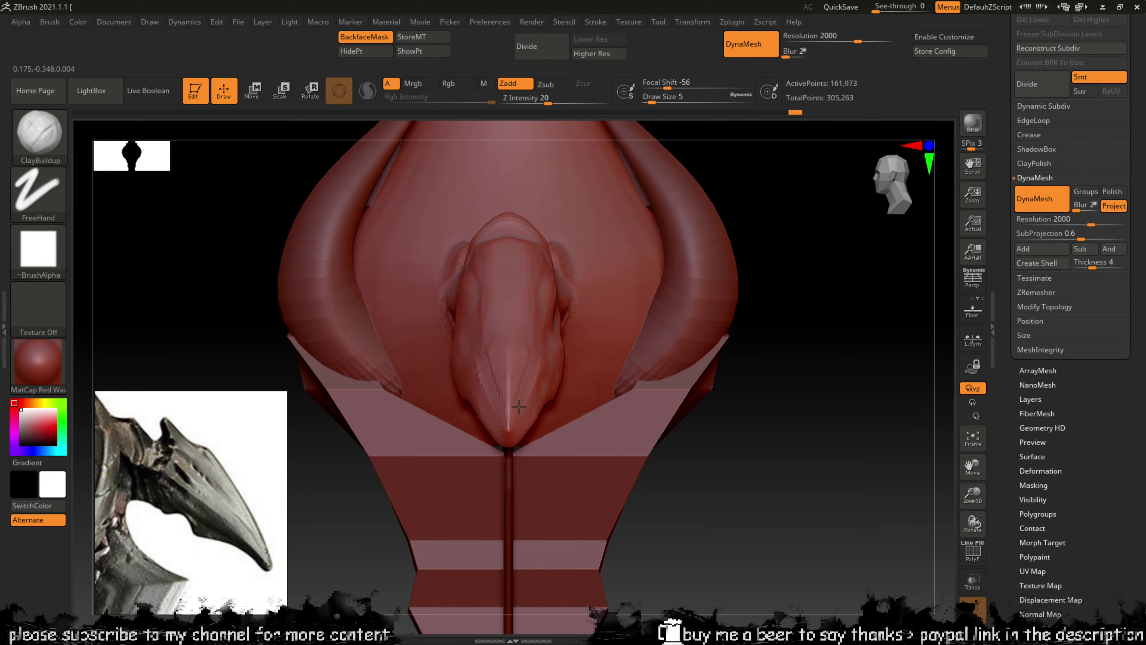
pyautogui.press('shift')
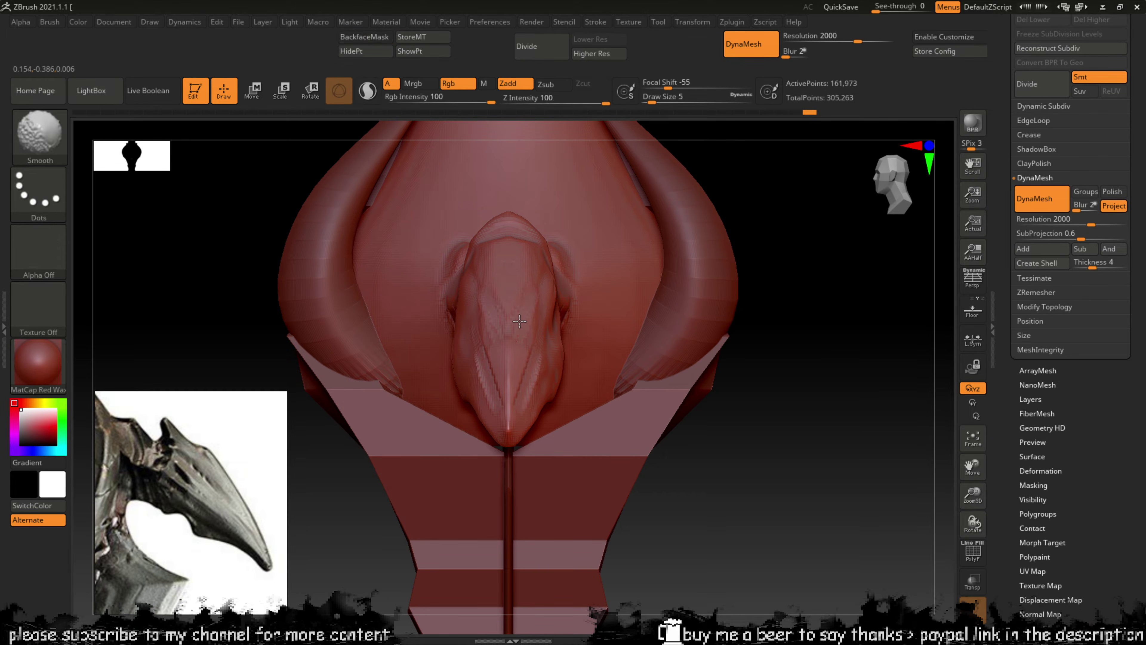
pyautogui.moveTo(769, 362); pyautogui.dragTo(645, 356)
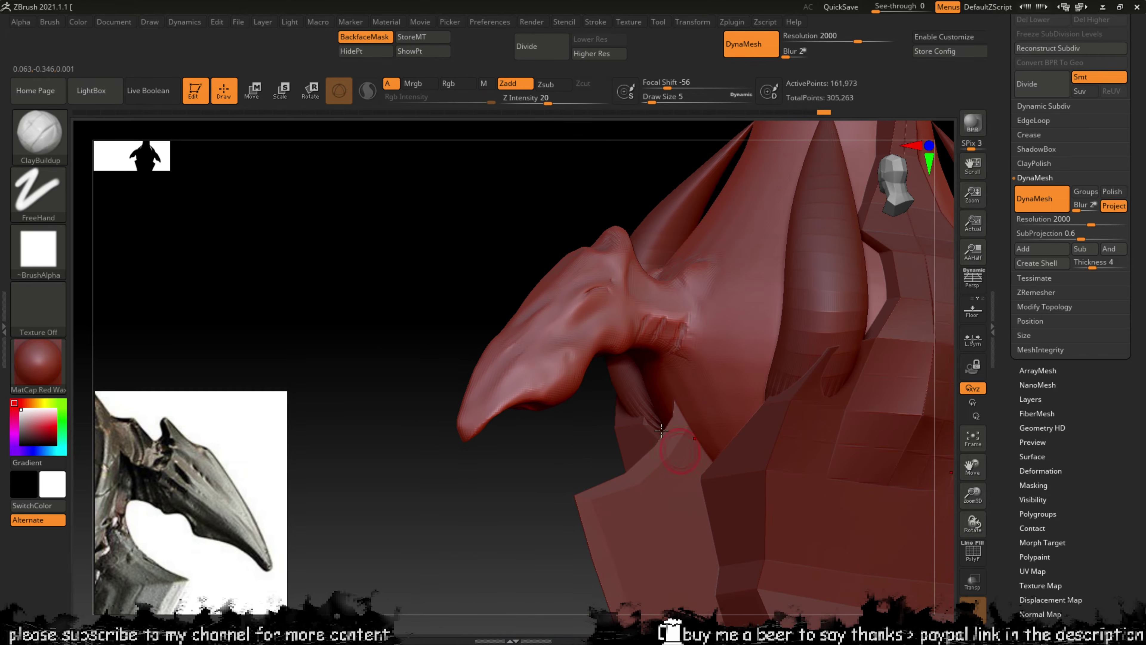
pyautogui.moveTo(423, 444)
pyautogui.mouseDown()
pyautogui.moveTo(508, 529)
pyautogui.moveTo(486, 535)
pyautogui.moveTo(508, 483)
pyautogui.moveTo(550, 460)
pyautogui.mouseUp()
pyautogui.press('shift')
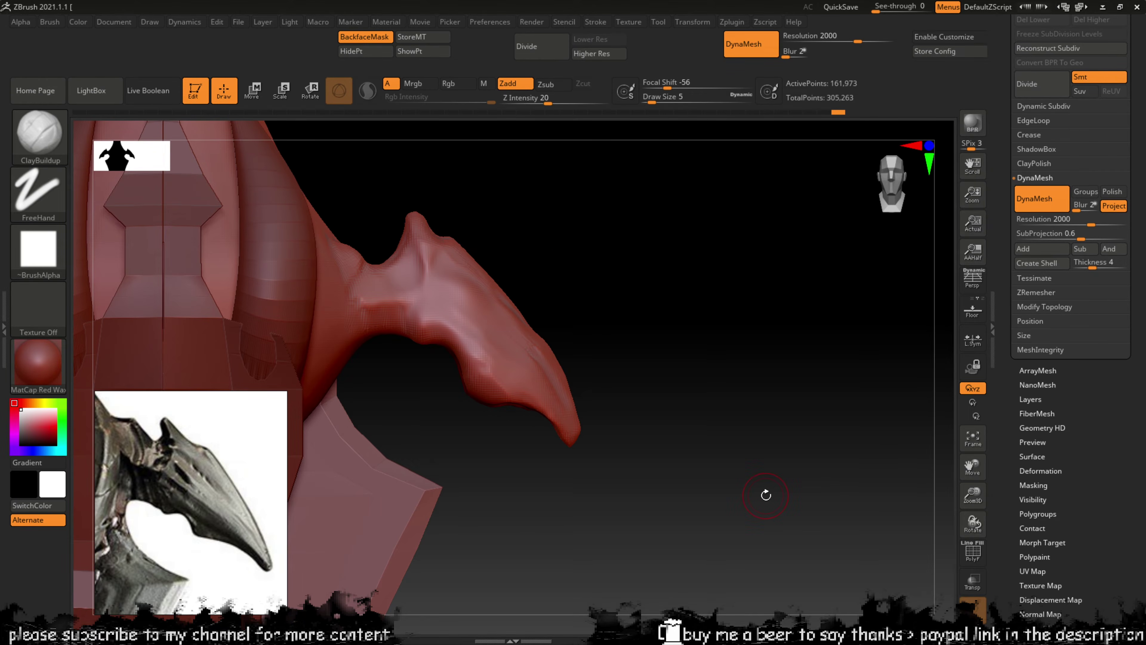
# Step: Select the ChiselCreature brush with its Neck shape for detailing the plain handle
pyautogui.keyDown('shift'); pyautogui.moveTo(640, 338); pyautogui.dragTo(611, 245); pyautogui.keyUp('shift')
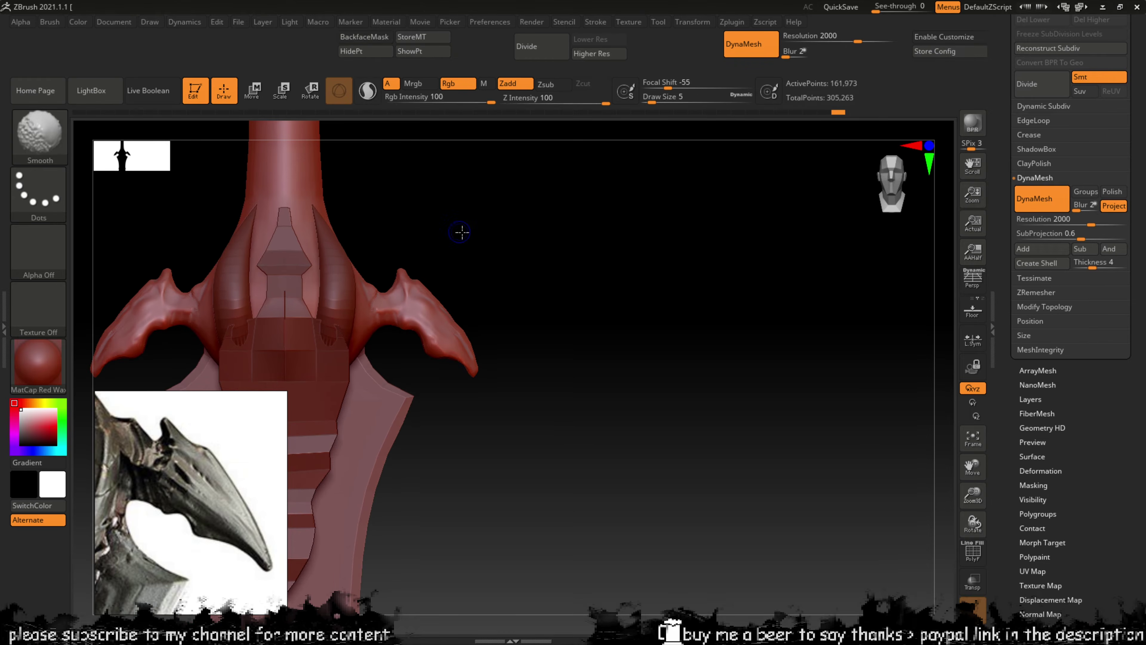
pyautogui.moveTo(495, 271)
pyautogui.keyDown('alt'); pyautogui.mouseDown()
pyautogui.moveTo(543, 333)
pyautogui.moveTo(610, 470)
pyautogui.mouseUp(); pyautogui.keyUp('alt')
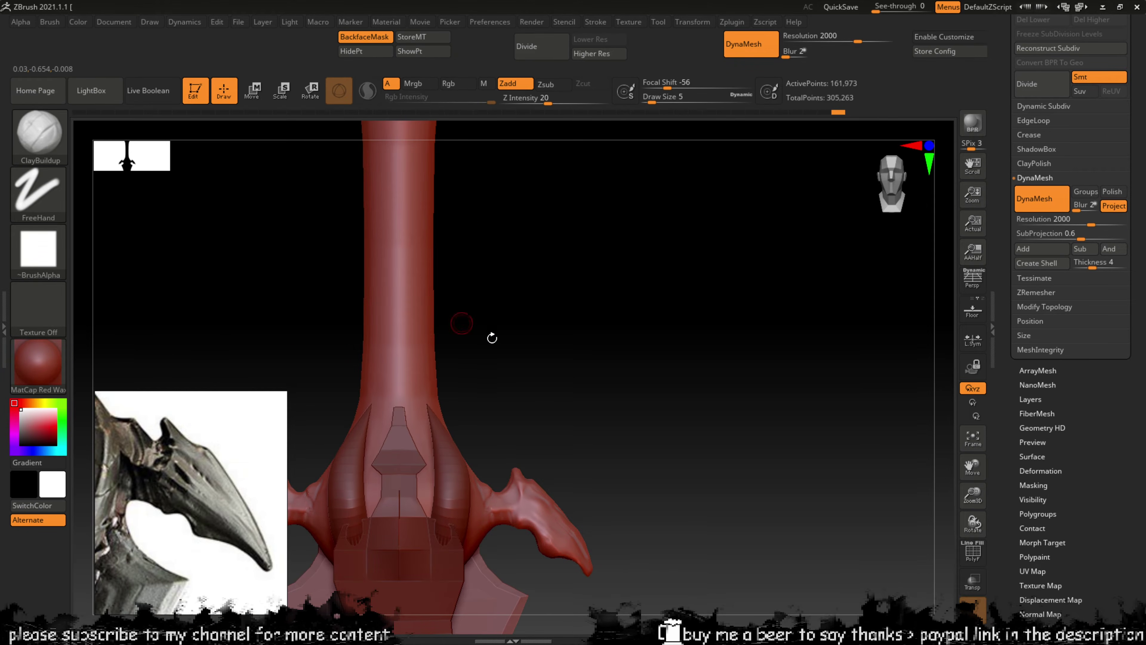
pyautogui.keyDown('ctrl'); pyautogui.moveTo(550, 337); pyautogui.dragTo(481, 262, button='right'); pyautogui.keyUp('ctrl')
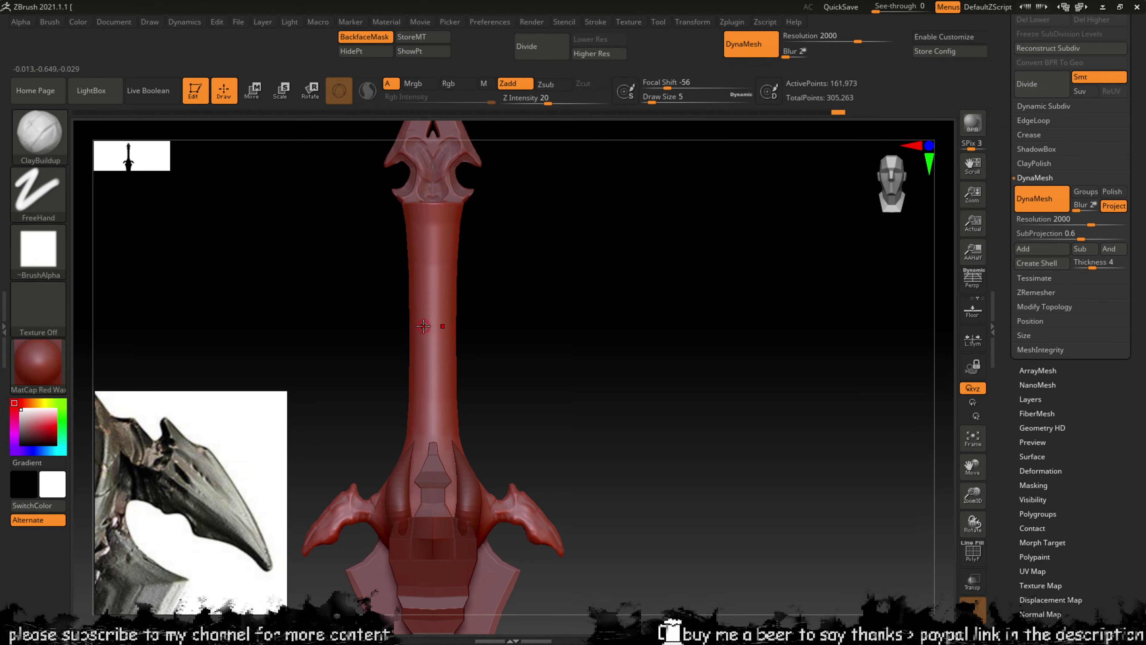
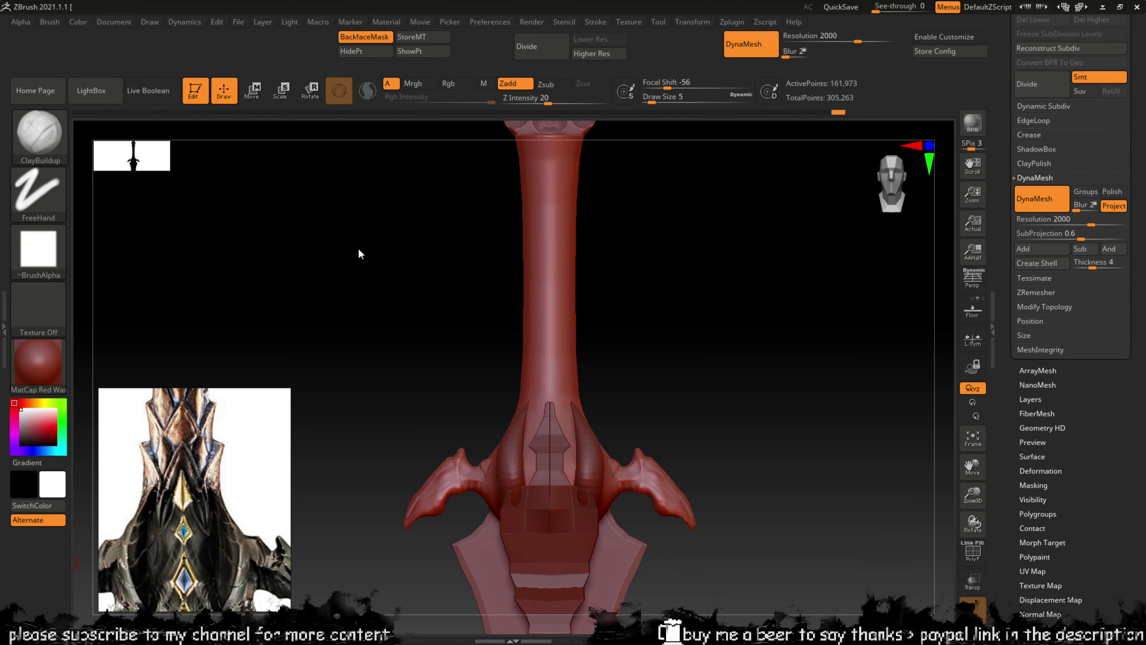
pyautogui.press('b')
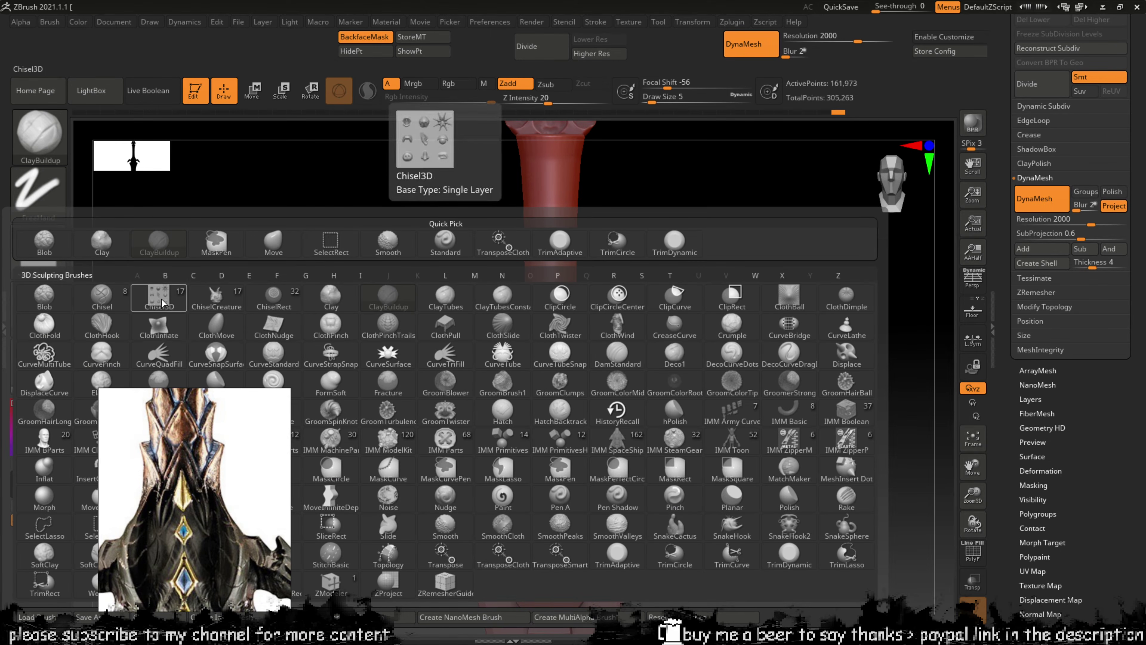
pyautogui.click(202, 297)
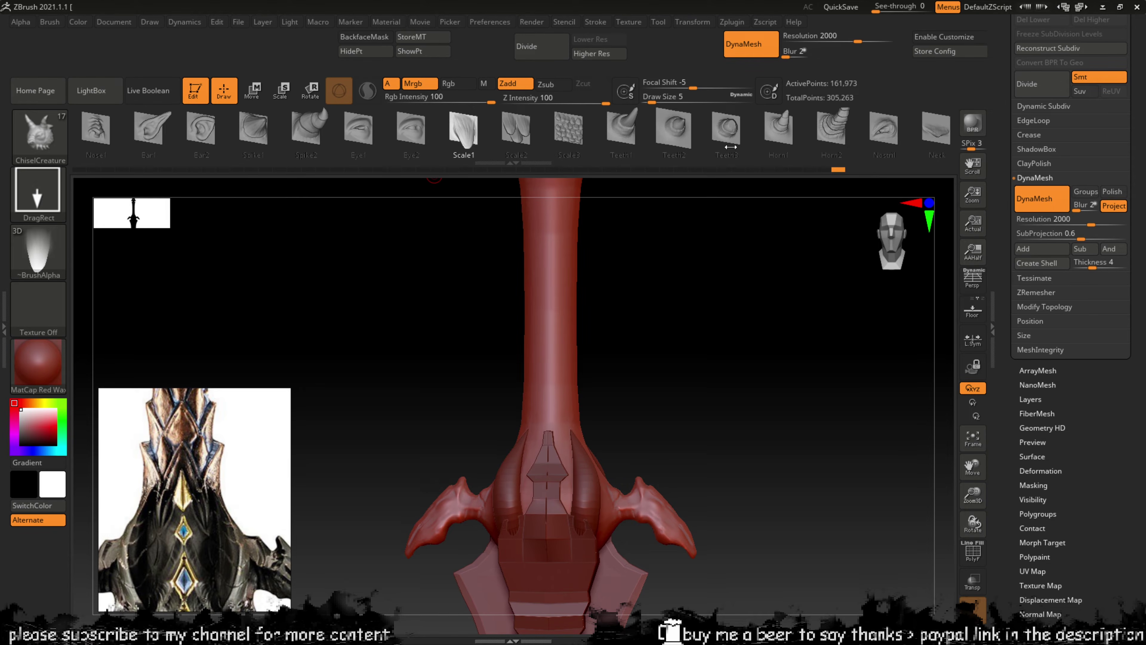
pyautogui.click(938, 140)
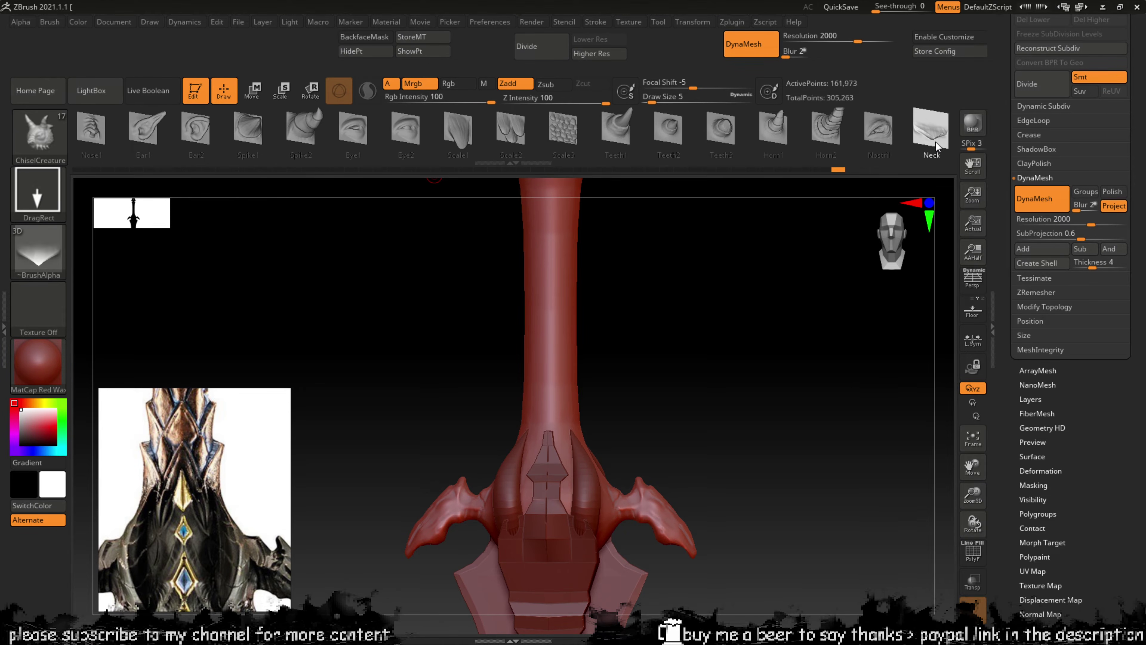
# Step: Try stamping Neck details around the middle of the handle on its front, back and sides
pyautogui.moveTo(547, 303); pyautogui.dragTo(552, 366)
pyautogui.moveTo(617, 324); pyautogui.dragTo(580, 309)
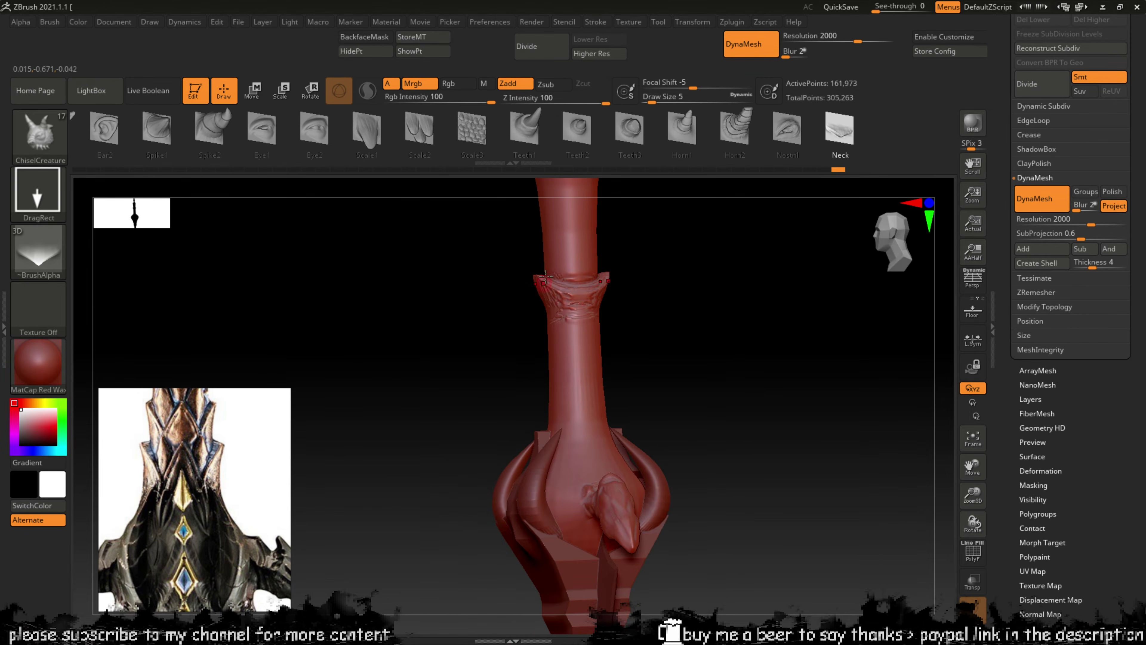
pyautogui.moveTo(498, 318); pyautogui.dragTo(520, 328)
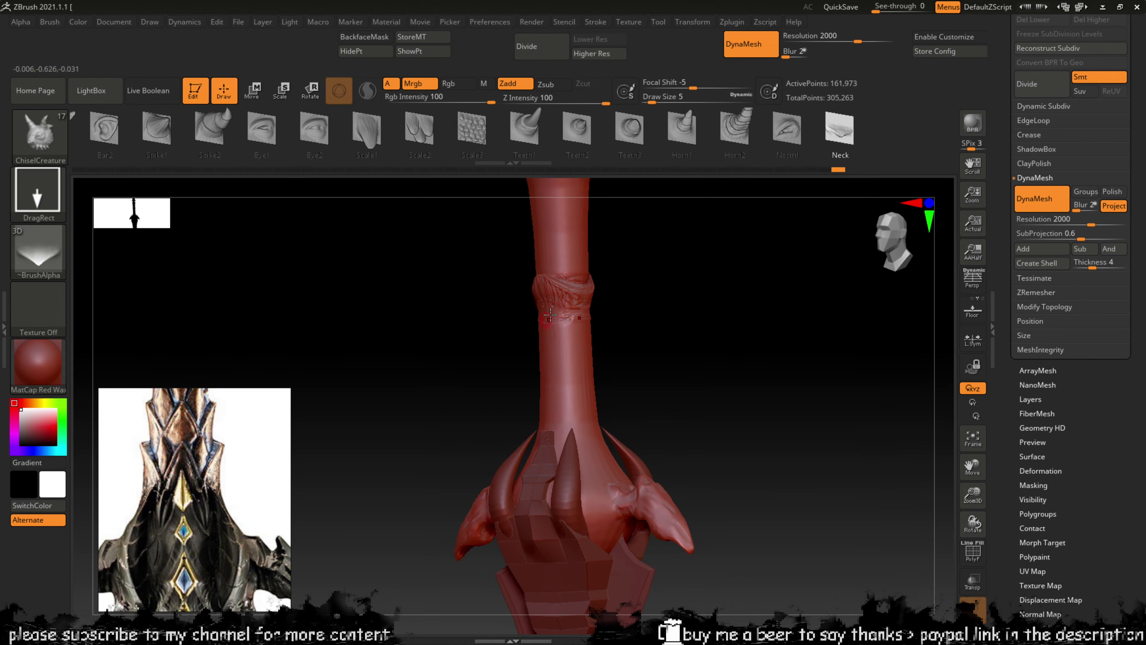
pyautogui.moveTo(606, 357); pyautogui.dragTo(451, 407)
pyautogui.scroll(3, 261, 465)
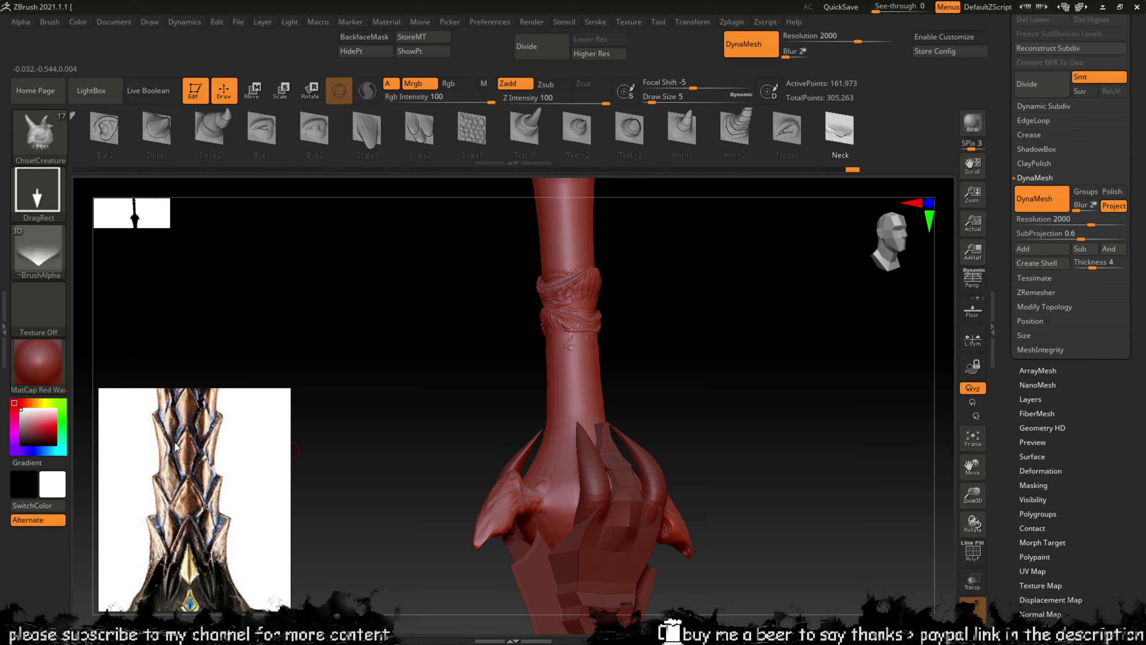
pyautogui.moveTo(476, 344); pyautogui.dragTo(552, 364)
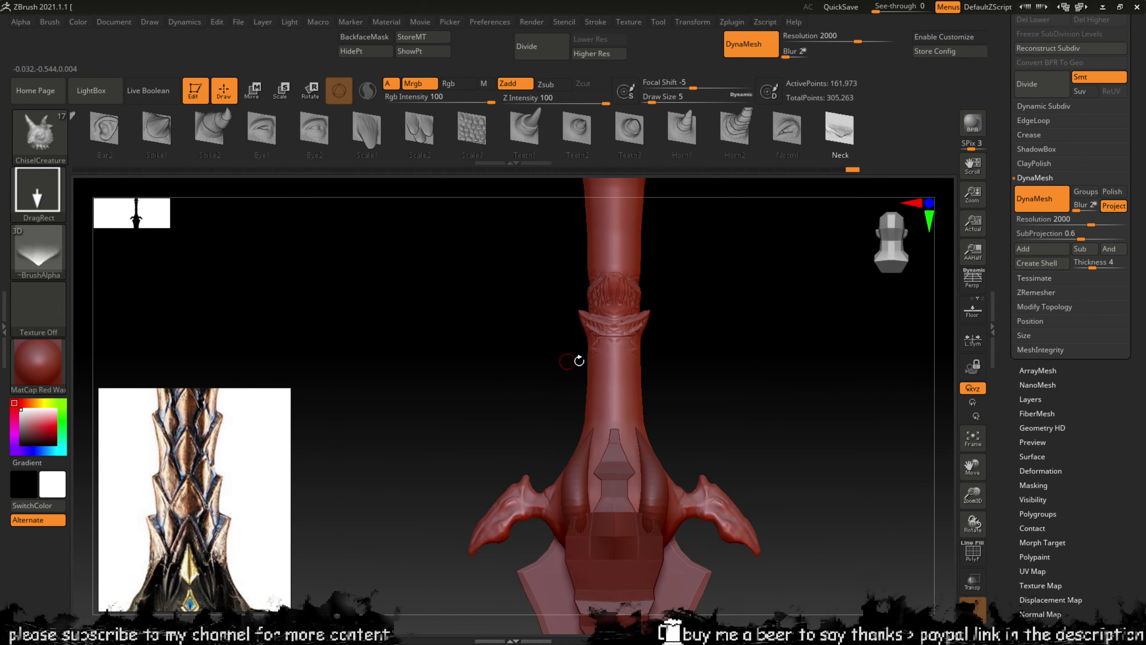
pyautogui.keyDown('alt'); pyautogui.moveTo(707, 365); pyautogui.dragTo(650, 337); pyautogui.keyUp('alt')
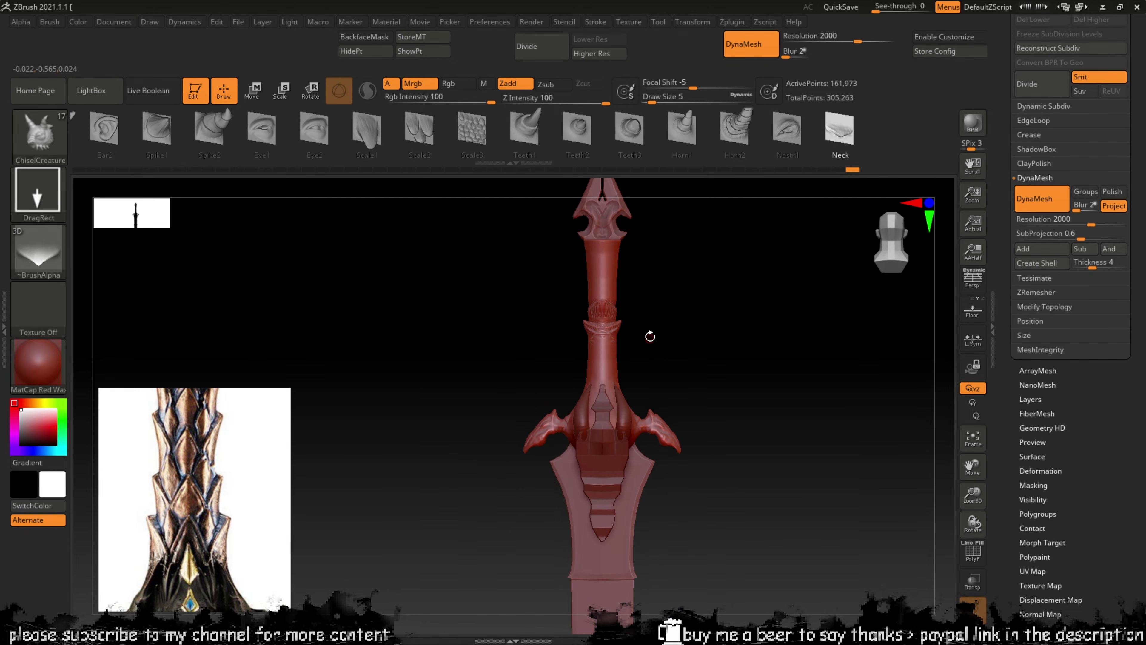
# Step: Try remeshing the stamped handle with DynaMesh, and undo the remesh and the test stamps
pyautogui.press('ctrl')
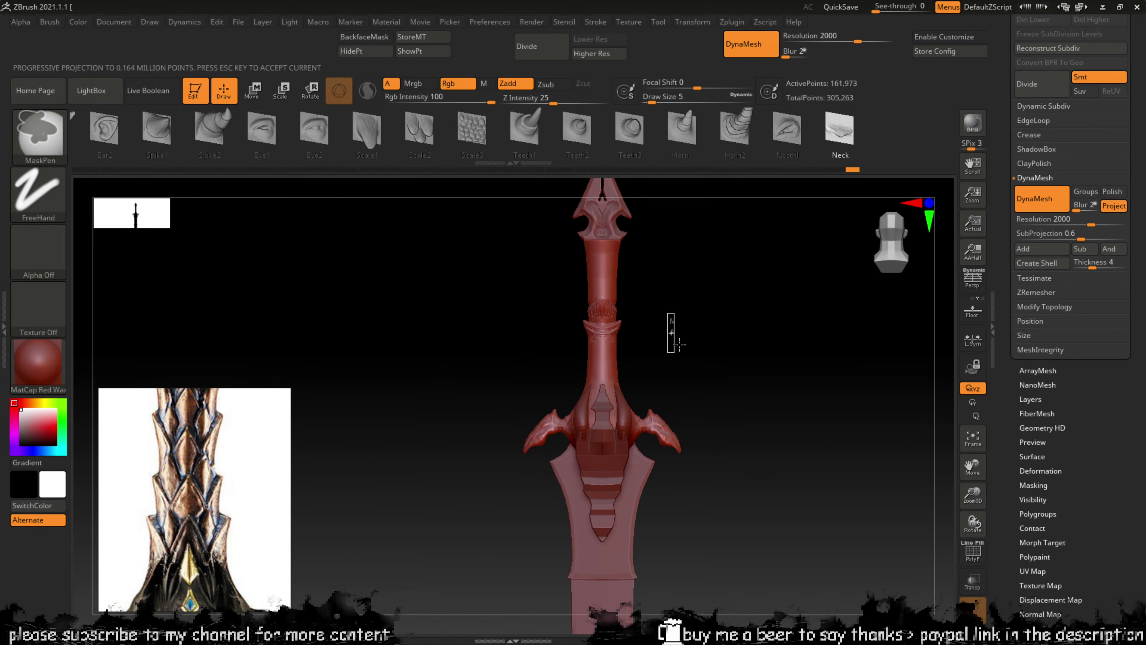
pyautogui.press('ctrl')
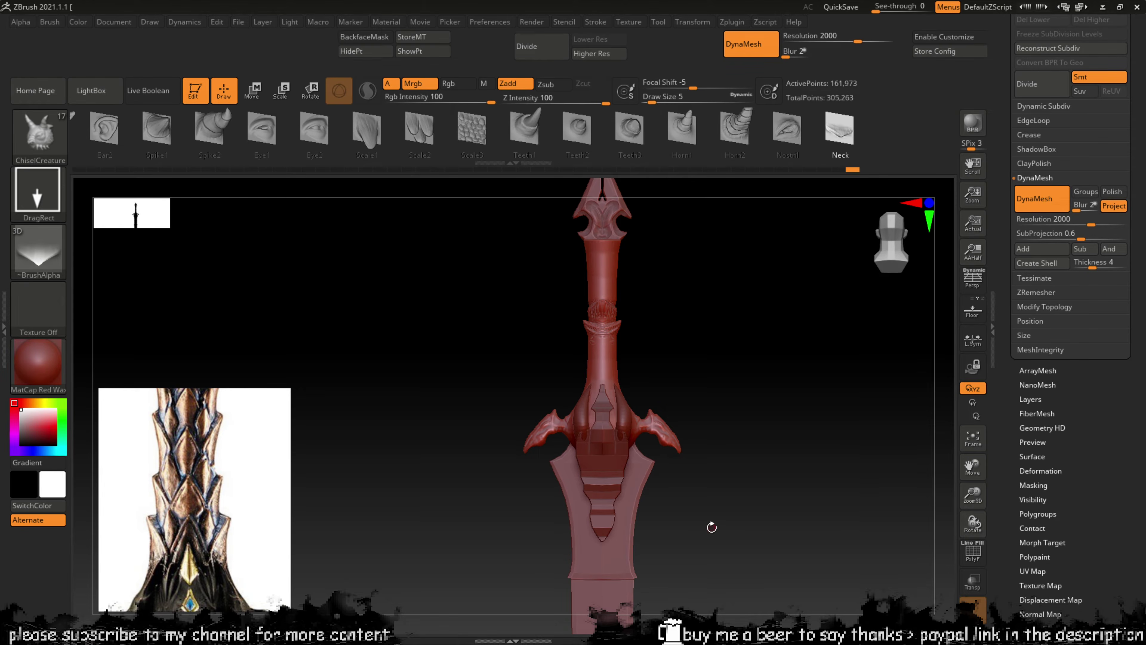
pyautogui.moveTo(686, 318)
pyautogui.keyDown('ctrl'); pyautogui.mouseDown(button='right')
pyautogui.moveTo(739, 474)
pyautogui.moveTo(757, 460)
pyautogui.moveTo(691, 384)
pyautogui.moveTo(695, 441)
pyautogui.moveTo(763, 517)
pyautogui.mouseUp(button='right'); pyautogui.keyUp('ctrl')
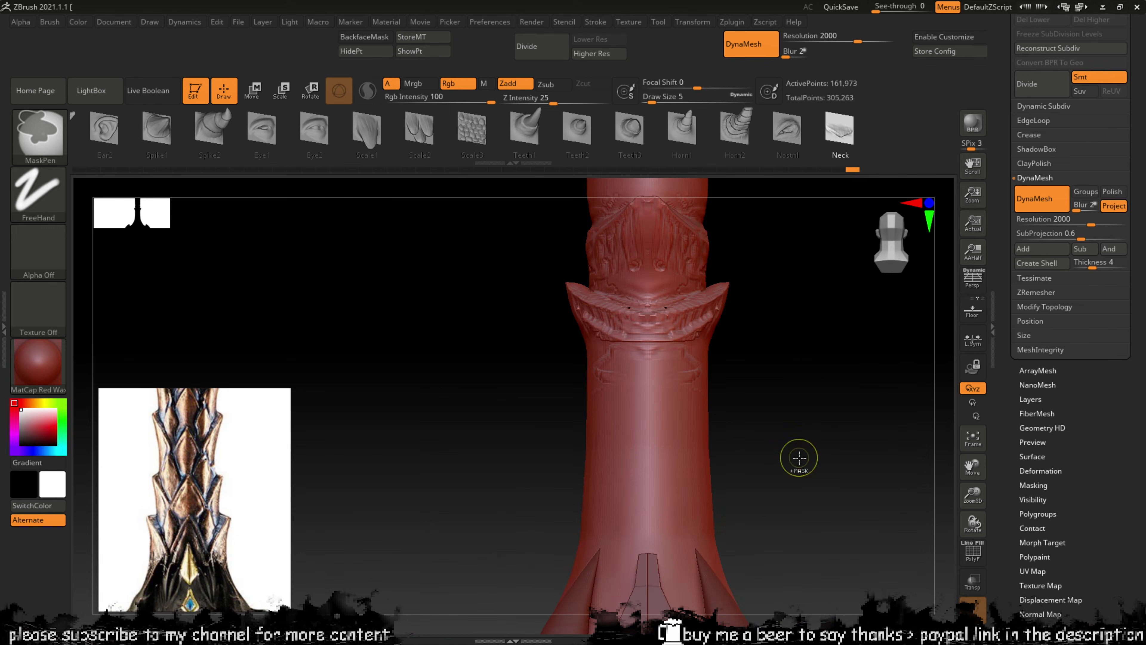
pyautogui.moveTo(799, 458)
pyautogui.keyDown('ctrl'); pyautogui.mouseDown(button='right')
pyautogui.moveTo(773, 438)
pyautogui.moveTo(647, 428)
pyautogui.mouseUp(button='right'); pyautogui.keyUp('ctrl')
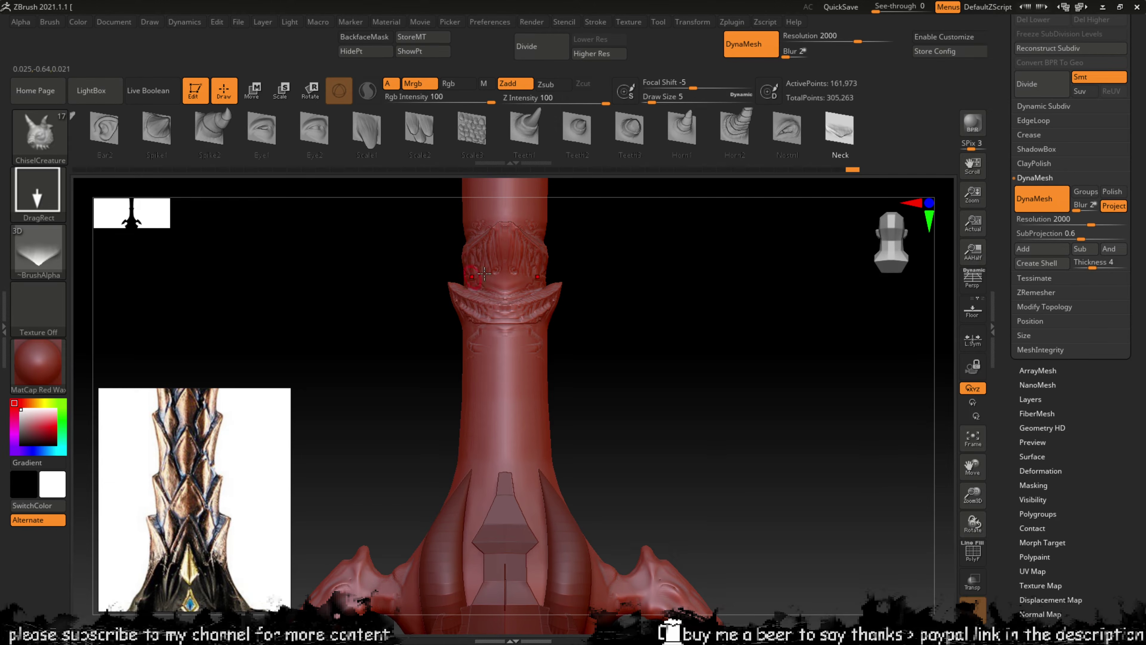
pyautogui.press('ctrl')
pyautogui.moveTo(626, 314)
pyautogui.mouseDown()
pyautogui.moveTo(651, 317)
pyautogui.moveTo(629, 322)
pyautogui.mouseUp()
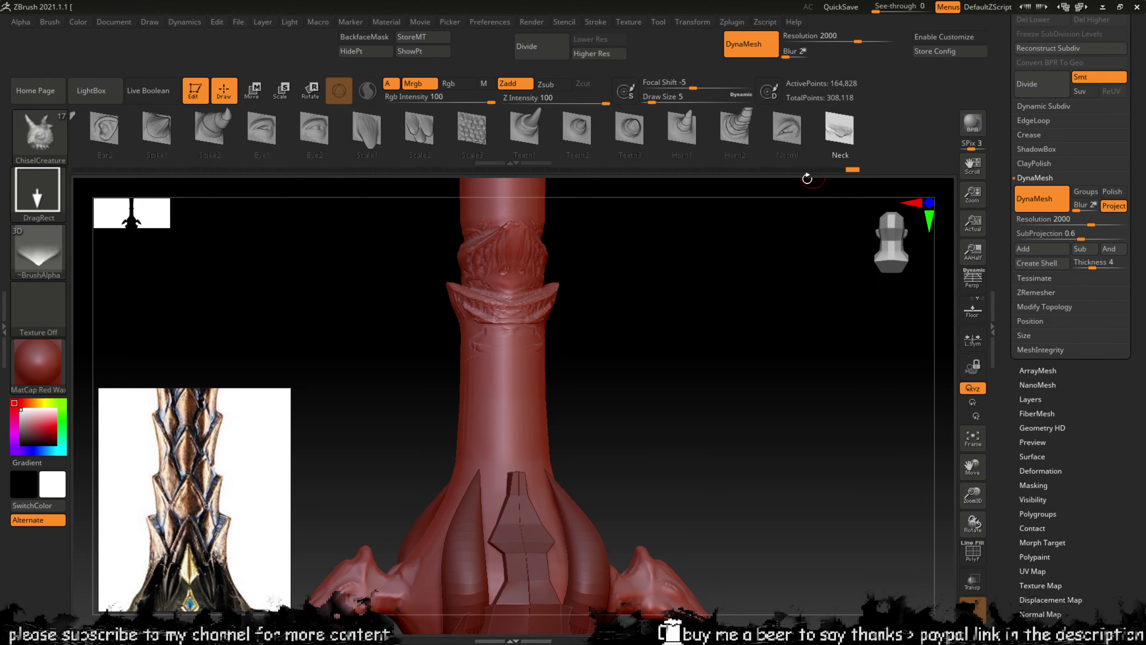
pyautogui.keyDown('ctrl'); pyautogui.moveTo(802, 181); pyautogui.dragTo(798, 185); pyautogui.keyUp('ctrl')
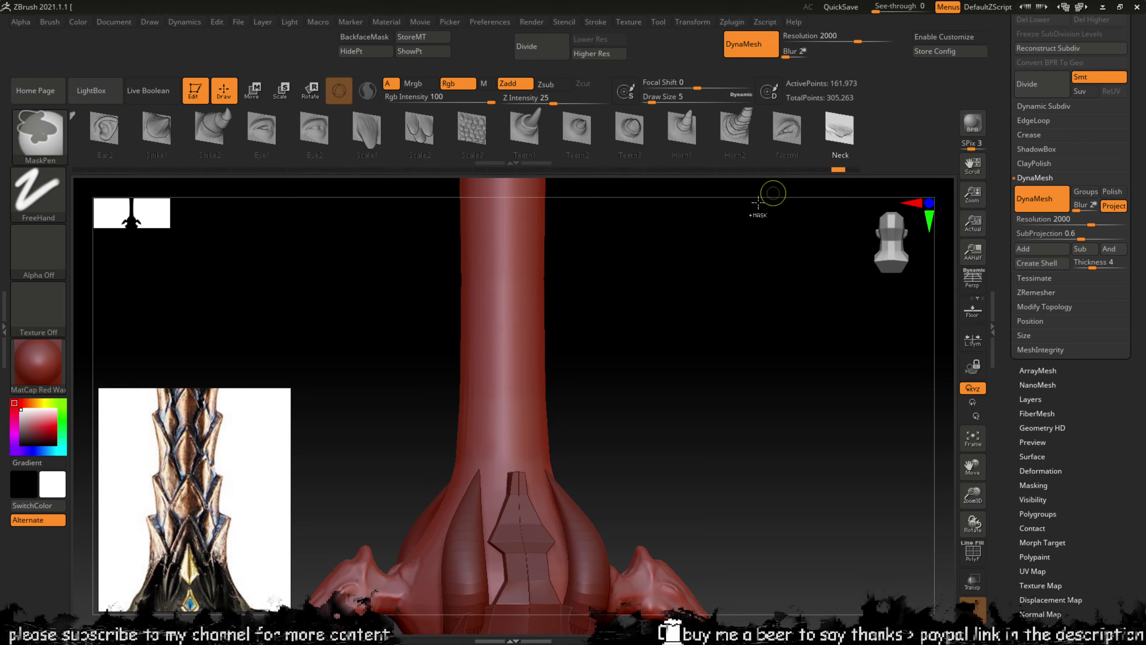
# Step: Turn DynaMesh off and subdivide the handle mesh once
pyautogui.click(751, 43)
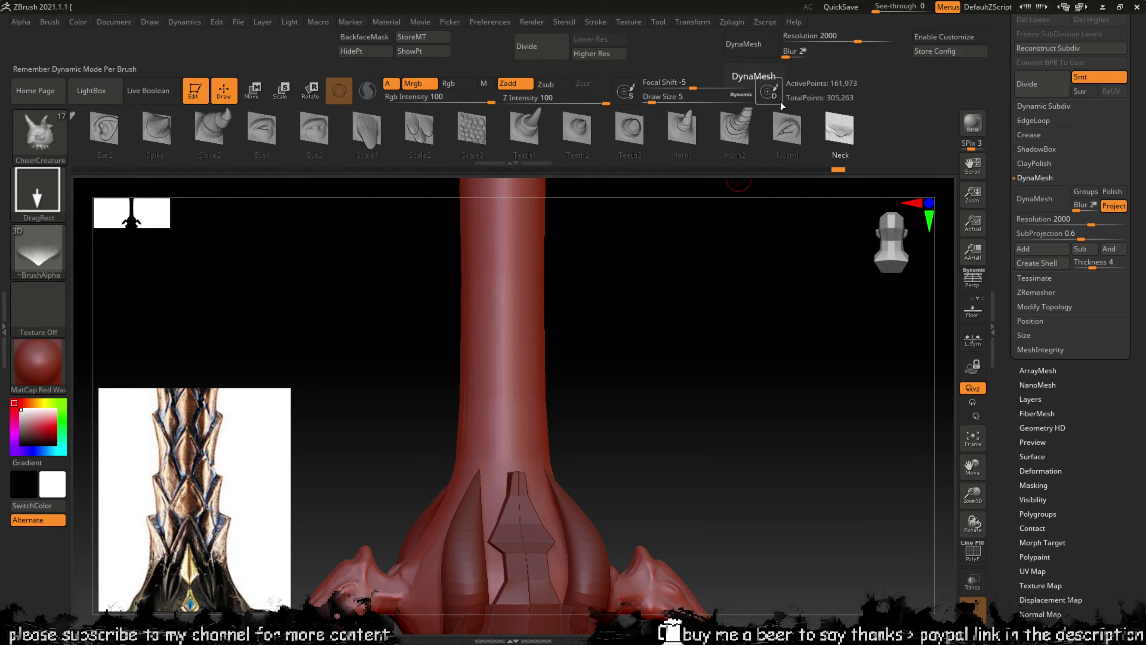
pyautogui.click(548, 53)
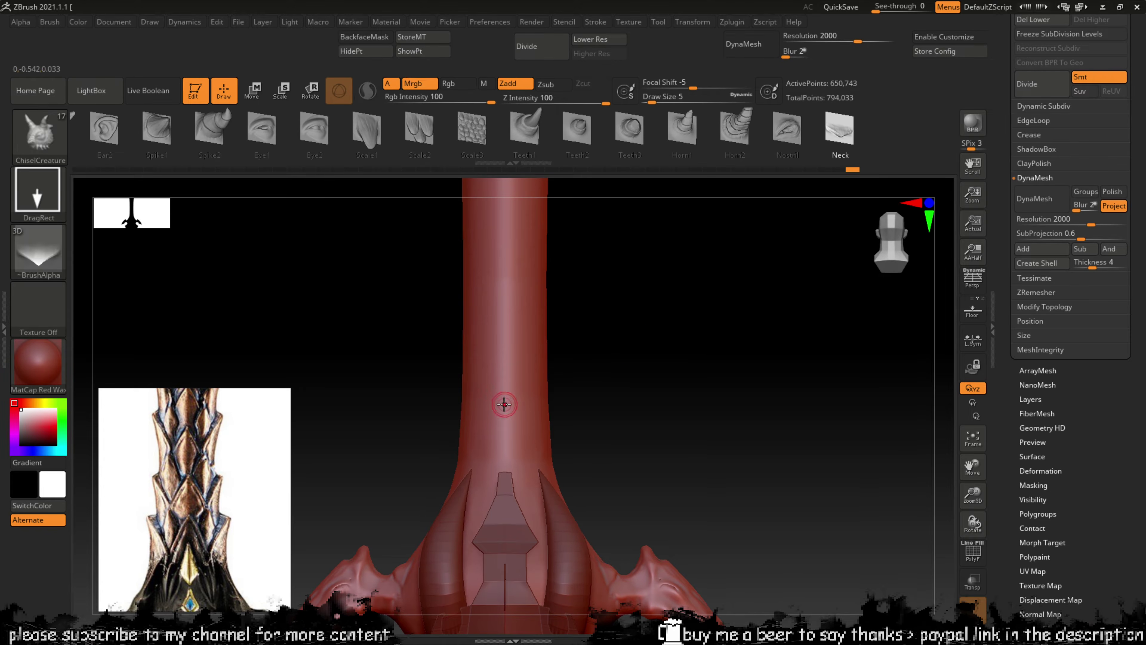
# Step: Try stamping Neck details around the base of the subdivided handle, and undo them
pyautogui.moveTo(504, 401); pyautogui.dragTo(512, 486)
pyautogui.moveTo(607, 420); pyautogui.dragTo(524, 408)
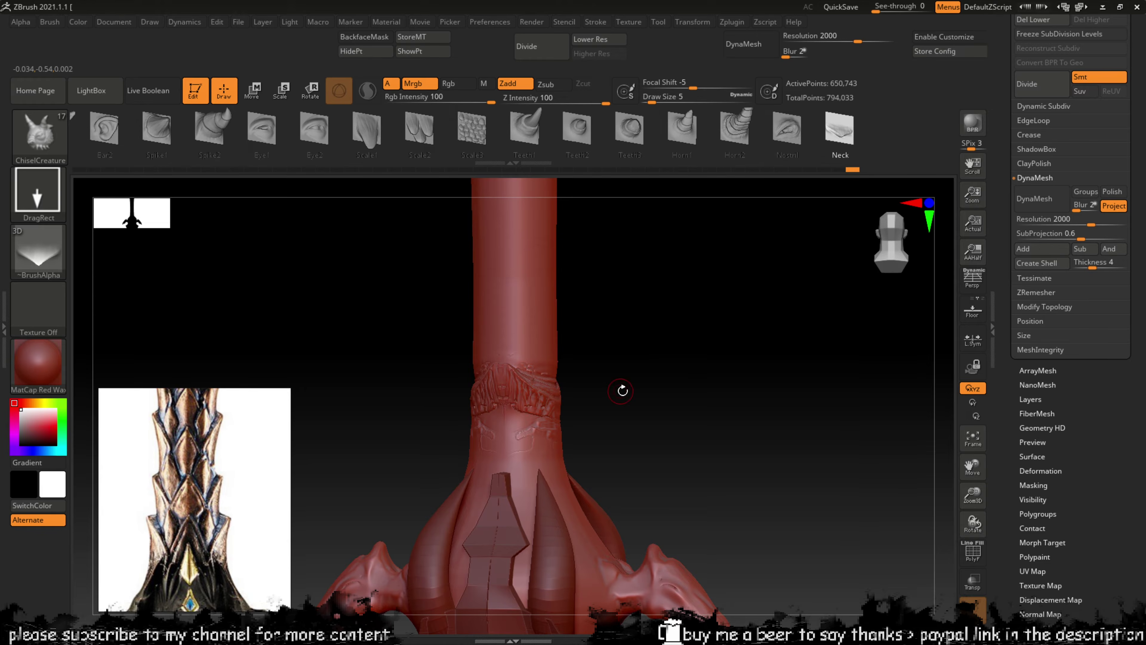
pyautogui.moveTo(623, 390); pyautogui.dragTo(647, 357)
pyautogui.hotkey('ctrl', 'z')
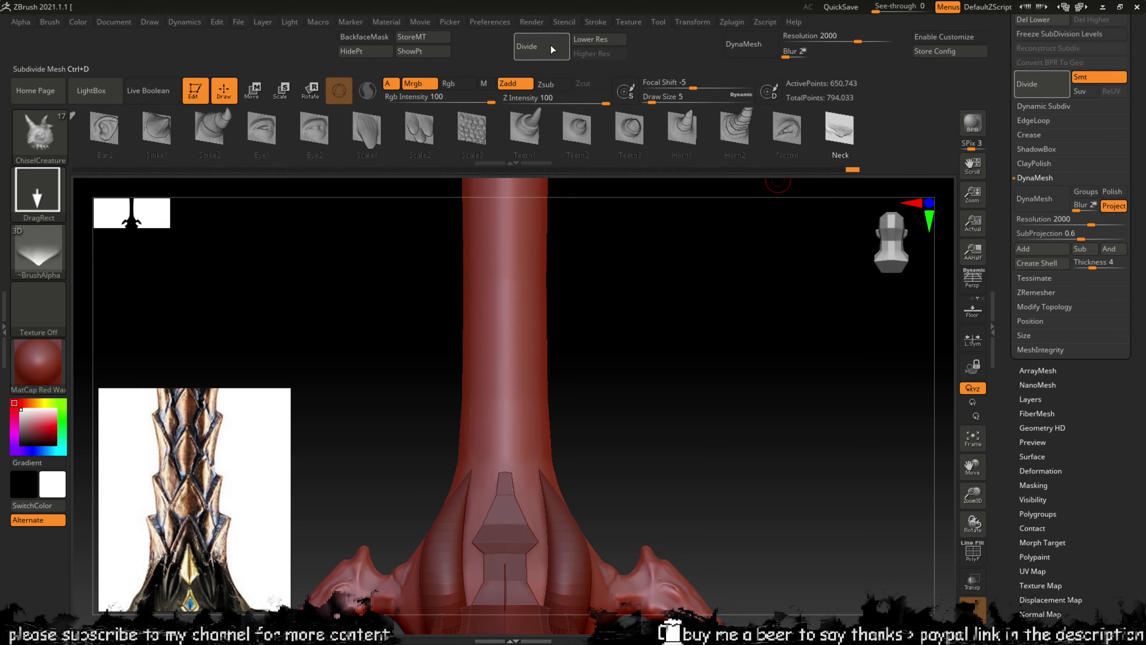
# Step: Subdivide the handle mesh once more and stamp the first ring of Neck scales around its base
pyautogui.click(541, 47)
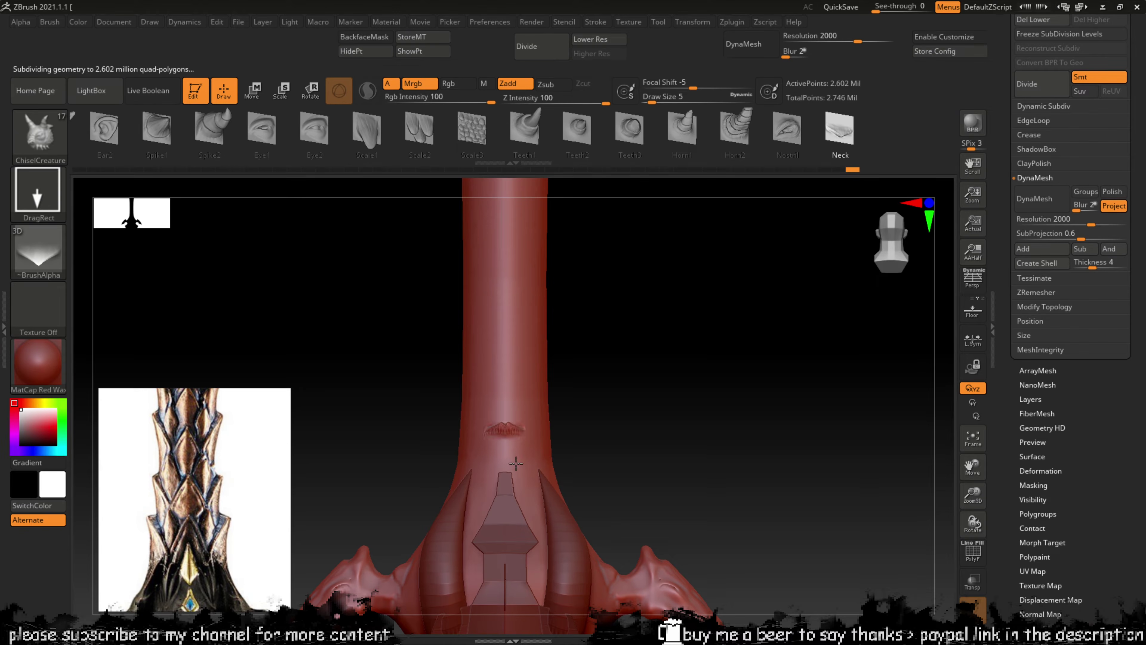
pyautogui.moveTo(516, 463); pyautogui.dragTo(516, 508)
pyautogui.moveTo(631, 416); pyautogui.dragTo(561, 440)
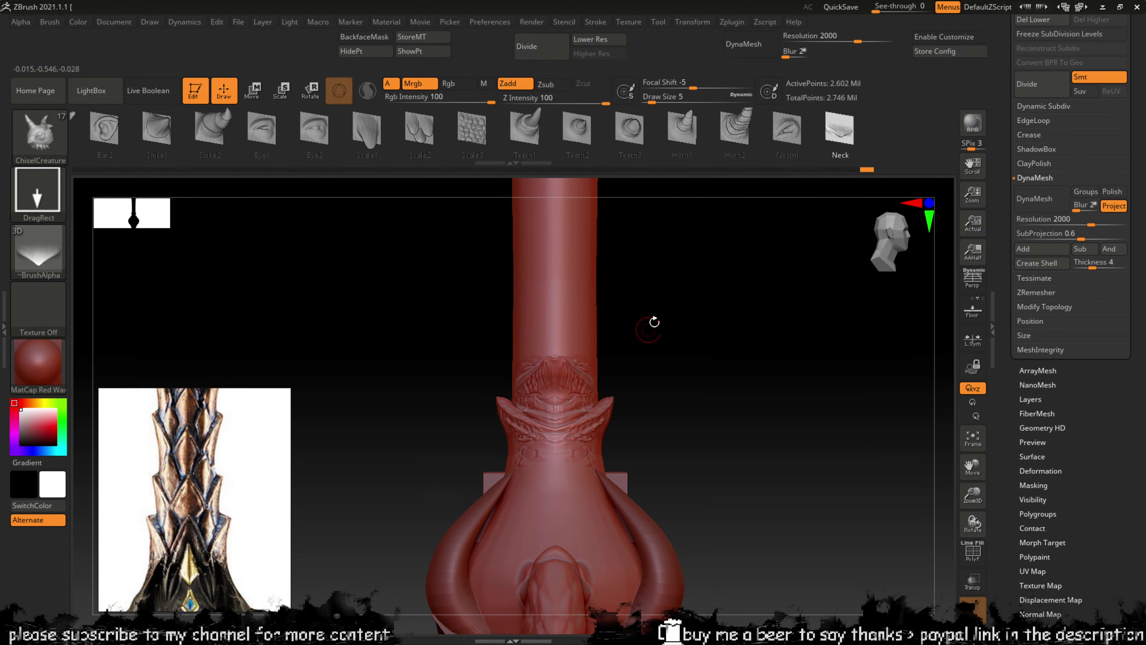
pyautogui.moveTo(654, 322); pyautogui.dragTo(714, 320)
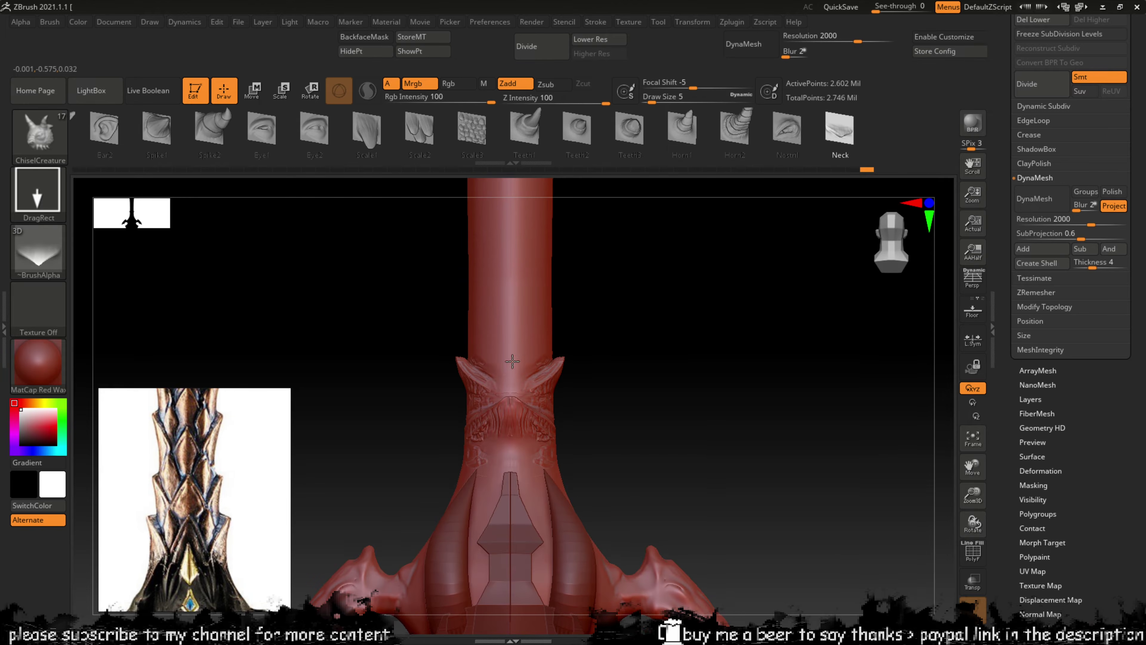
# Step: Stamp a second overlapping ring of Neck scales on the faces and sides just above the first ring
pyautogui.moveTo(513, 361); pyautogui.dragTo(514, 373)
pyautogui.moveTo(632, 347)
pyautogui.mouseDown()
pyautogui.moveTo(586, 355)
pyautogui.moveTo(560, 335)
pyautogui.moveTo(553, 384)
pyautogui.mouseUp()
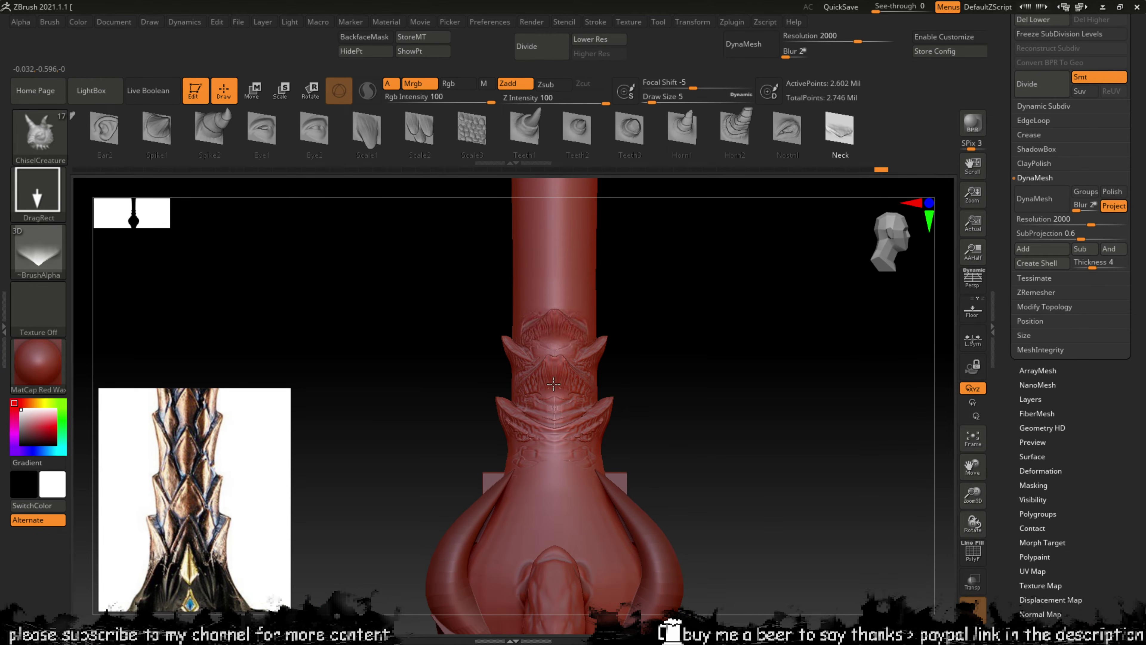
pyautogui.moveTo(659, 304); pyautogui.dragTo(714, 304)
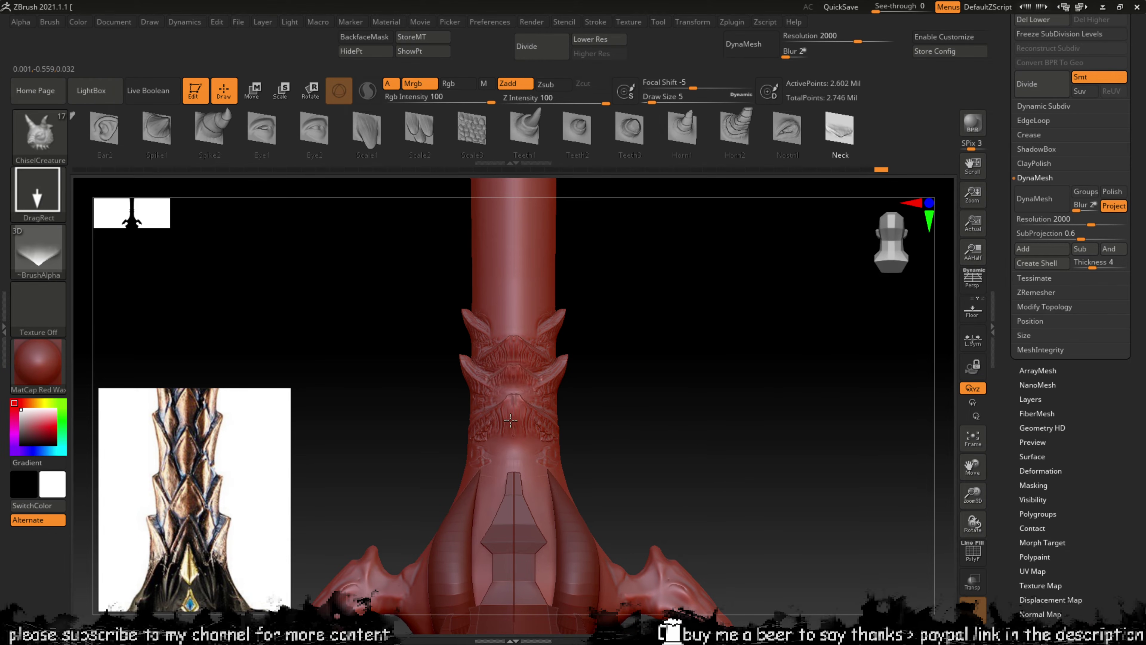
pyautogui.moveTo(600, 374)
pyautogui.mouseDown()
pyautogui.moveTo(644, 366)
pyautogui.moveTo(642, 333)
pyautogui.moveTo(627, 415)
pyautogui.moveTo(505, 415)
pyautogui.mouseUp()
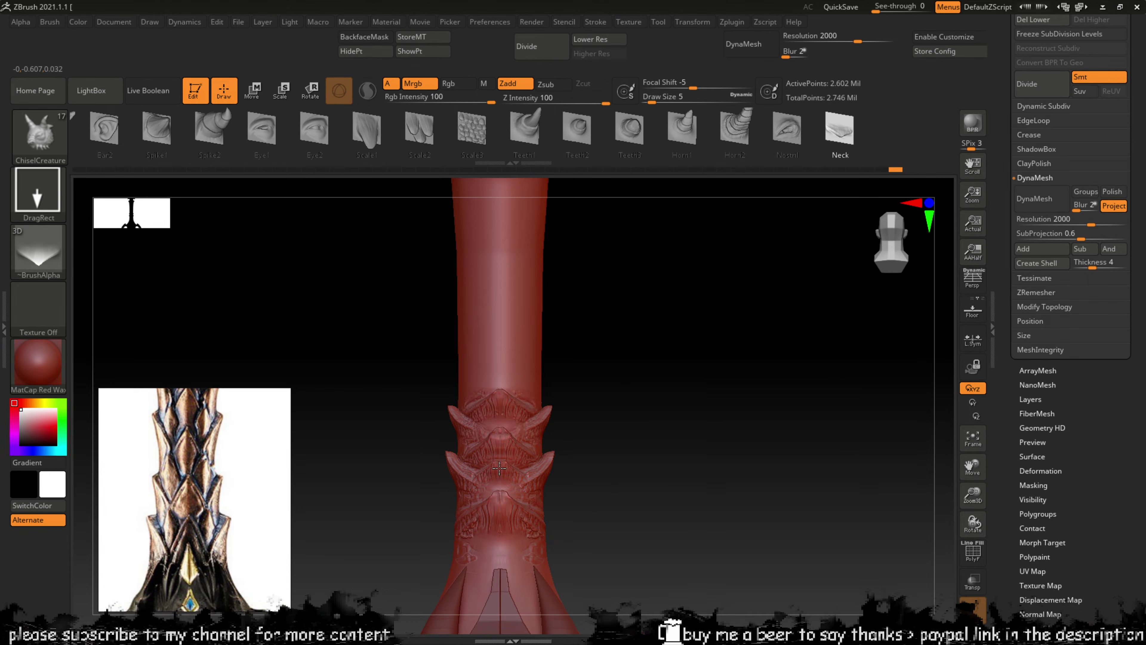
# Step: Add further alternating front and side Neck scale stamps up the lower half of the handle
pyautogui.moveTo(577, 407)
pyautogui.mouseDown()
pyautogui.moveTo(610, 388)
pyautogui.moveTo(627, 358)
pyautogui.mouseUp()
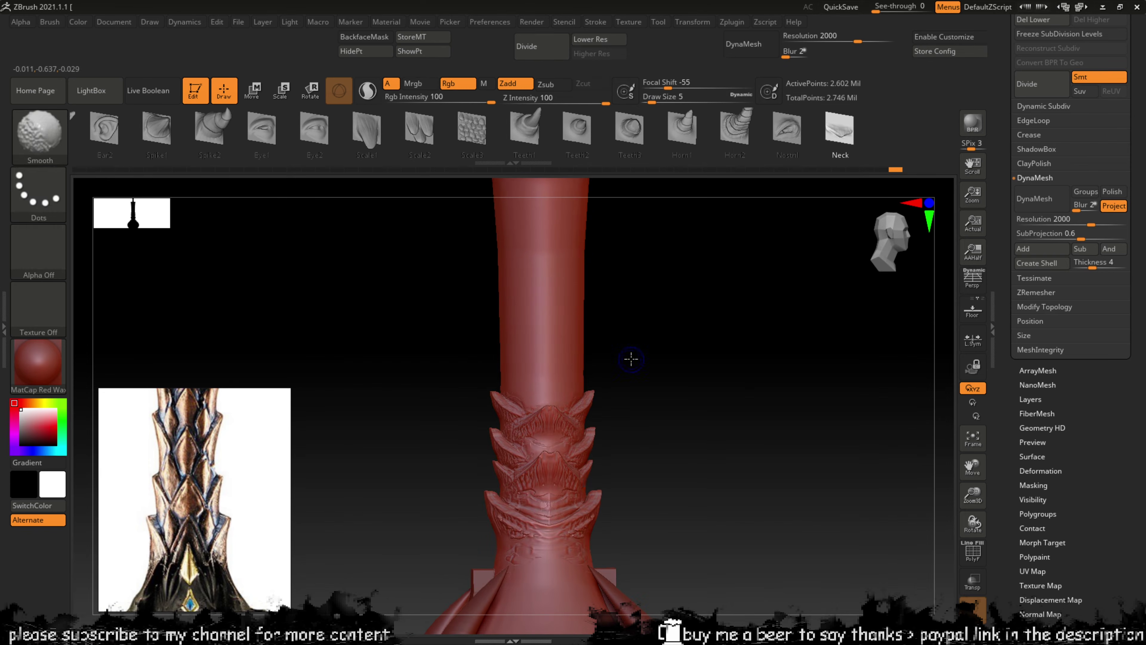
pyautogui.moveTo(545, 384); pyautogui.dragTo(538, 437)
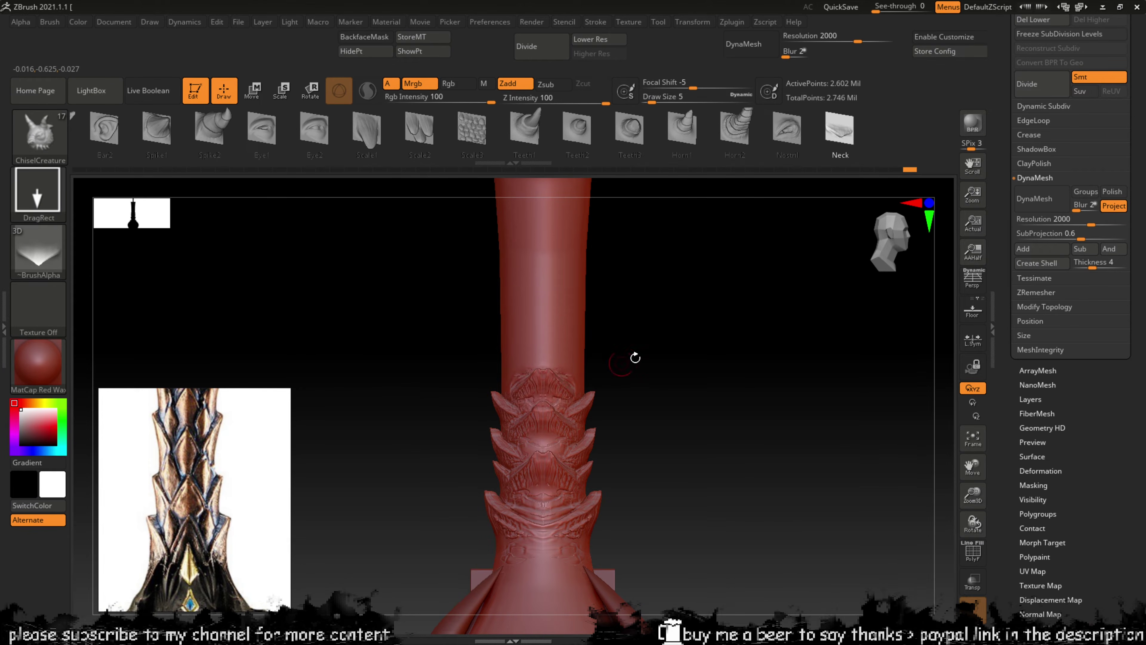
pyautogui.moveTo(636, 357); pyautogui.dragTo(577, 418)
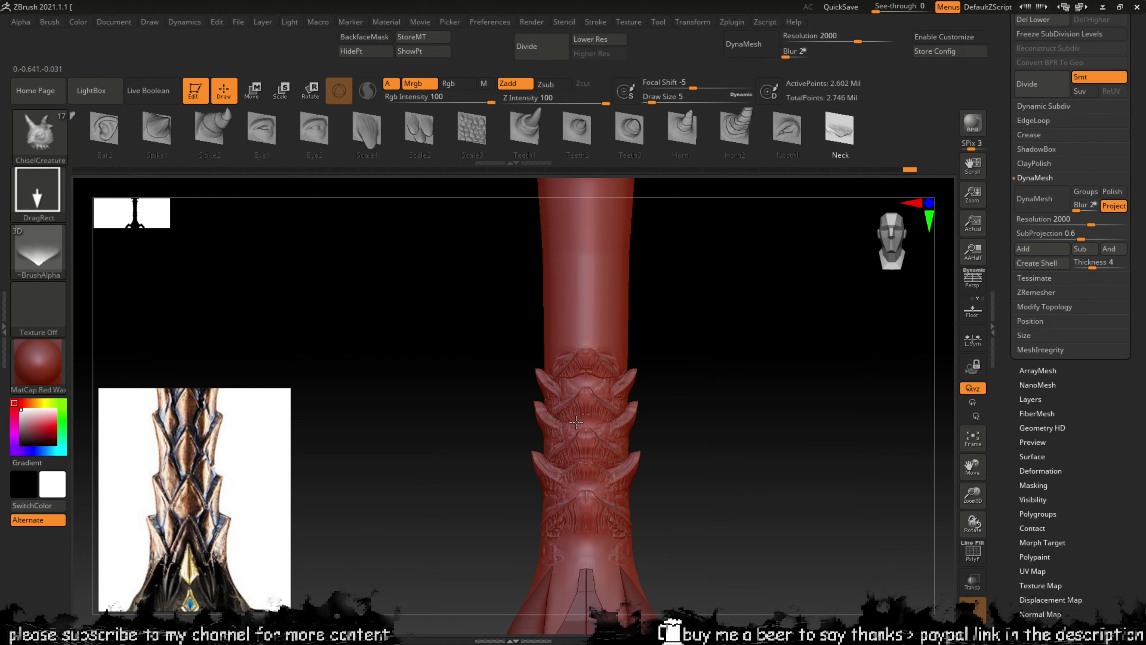
pyautogui.moveTo(644, 356); pyautogui.dragTo(704, 323)
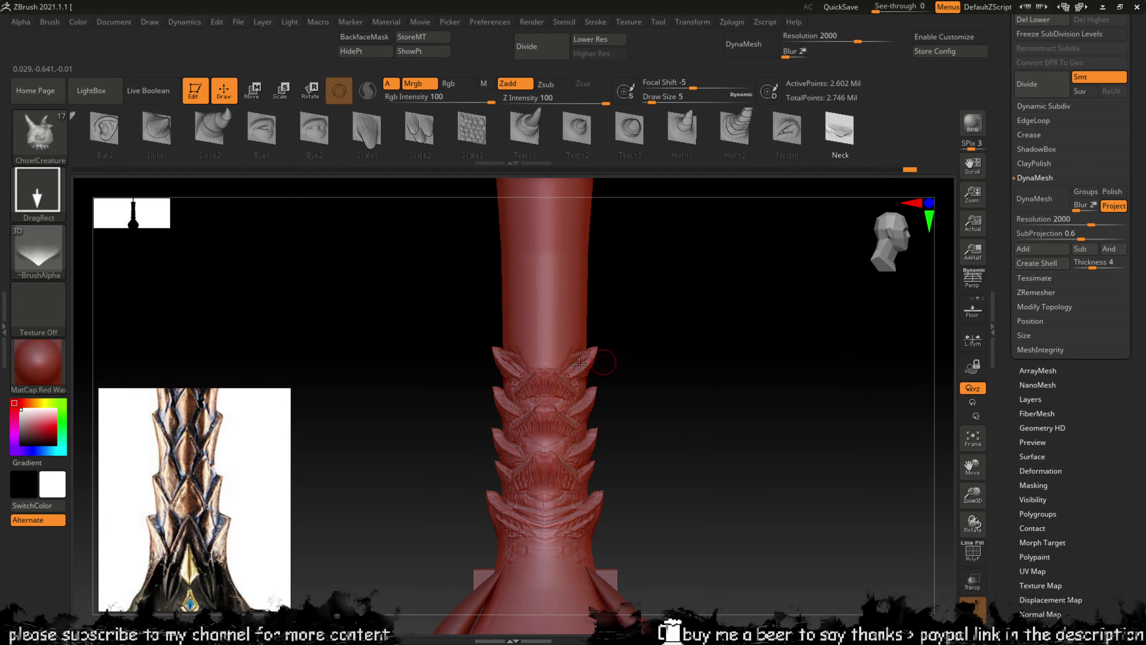
# Step: Continue stamping alternating Neck scales on the front and sides of the handle's middle section
pyautogui.moveTo(618, 345); pyautogui.dragTo(580, 376)
pyautogui.moveTo(482, 320); pyautogui.dragTo(508, 351)
pyautogui.moveTo(546, 309); pyautogui.dragTo(544, 344)
pyautogui.moveTo(651, 282); pyautogui.dragTo(522, 439)
pyautogui.moveTo(608, 392); pyautogui.dragTo(673, 361)
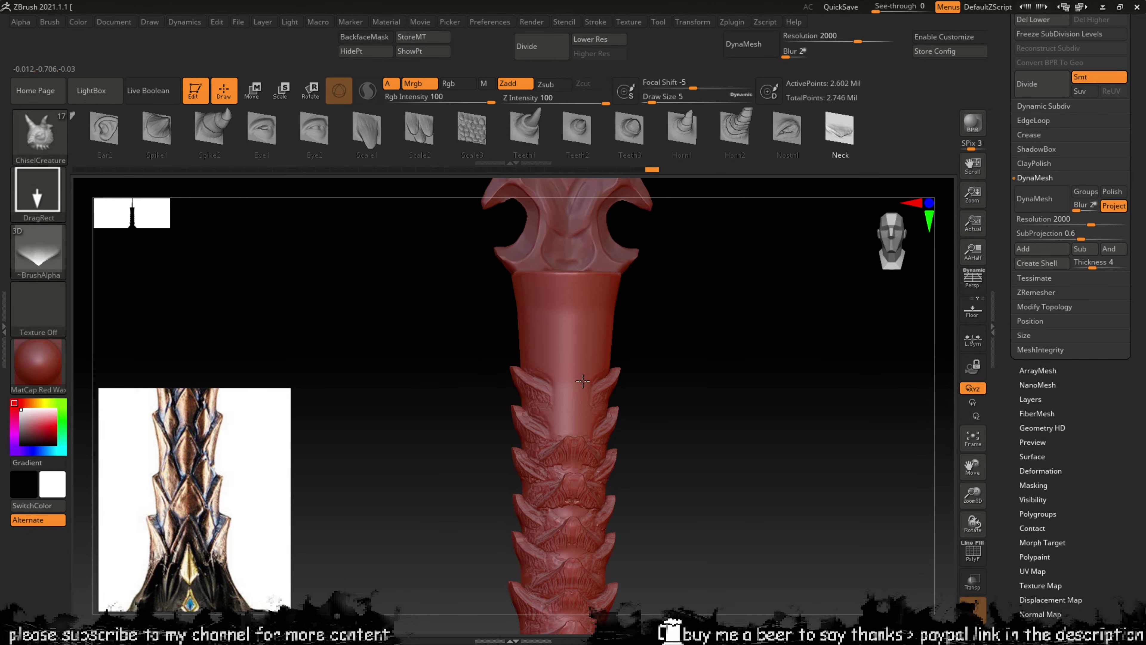
pyautogui.moveTo(564, 427); pyautogui.dragTo(560, 407)
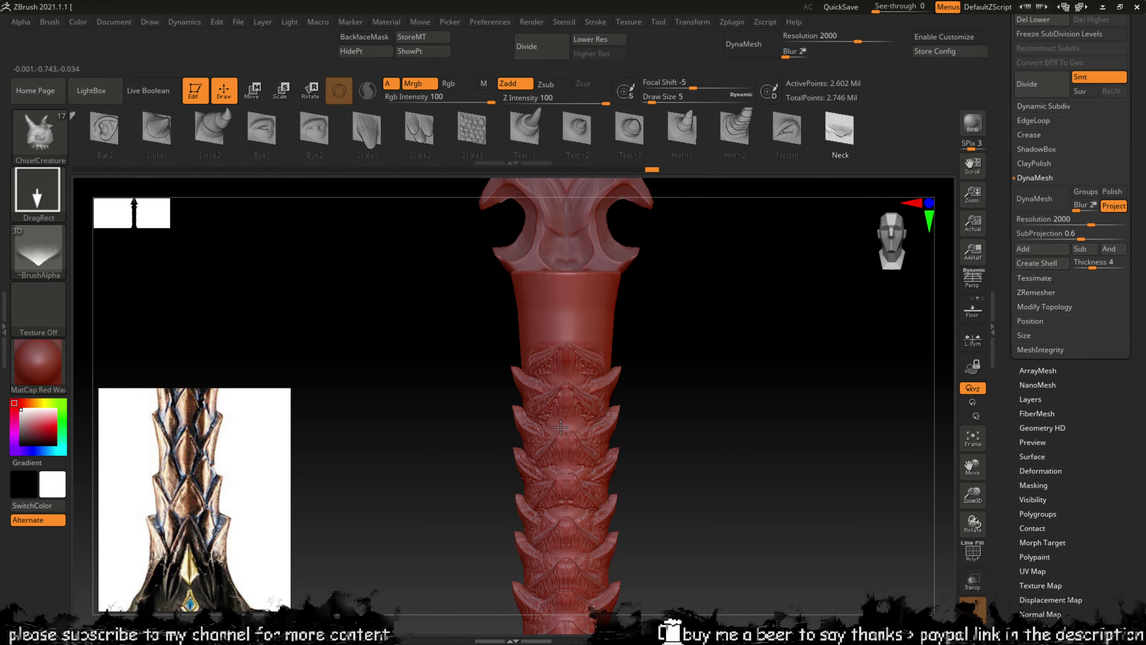
# Step: Stamp the remaining overlapping Neck scales on the front and sides up to the handle's end below the pommel
pyautogui.moveTo(681, 325); pyautogui.dragTo(706, 335)
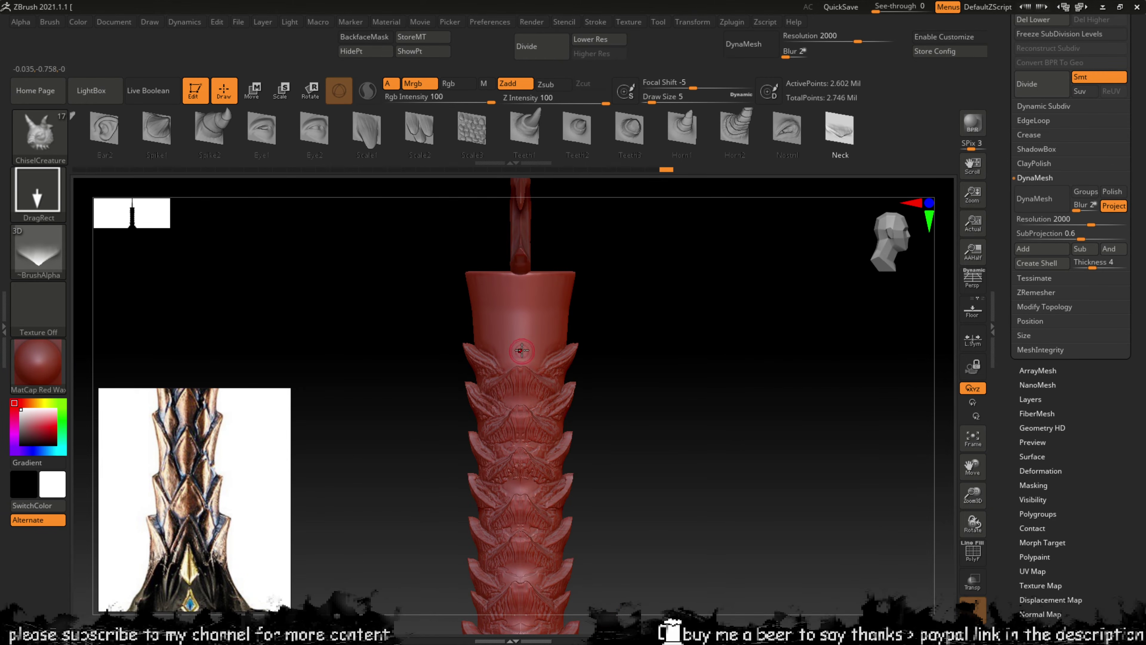
pyautogui.moveTo(522, 350); pyautogui.dragTo(517, 399)
pyautogui.moveTo(521, 316); pyautogui.dragTo(515, 367)
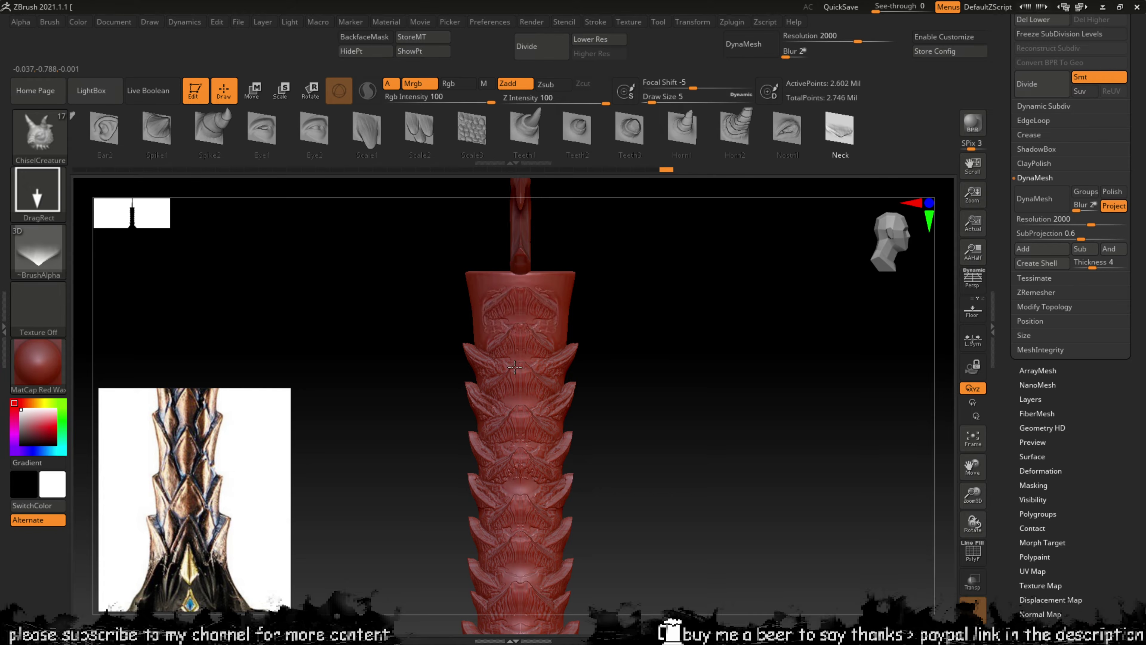
pyautogui.moveTo(643, 333); pyautogui.dragTo(663, 333)
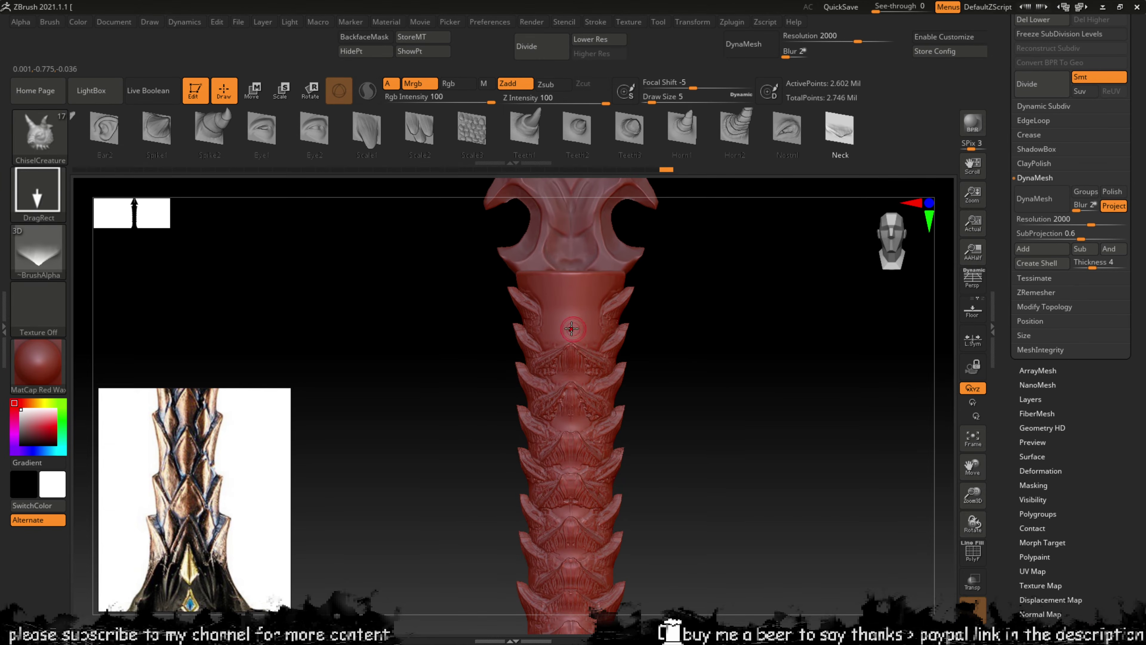
pyautogui.moveTo(571, 336); pyautogui.dragTo(573, 320)
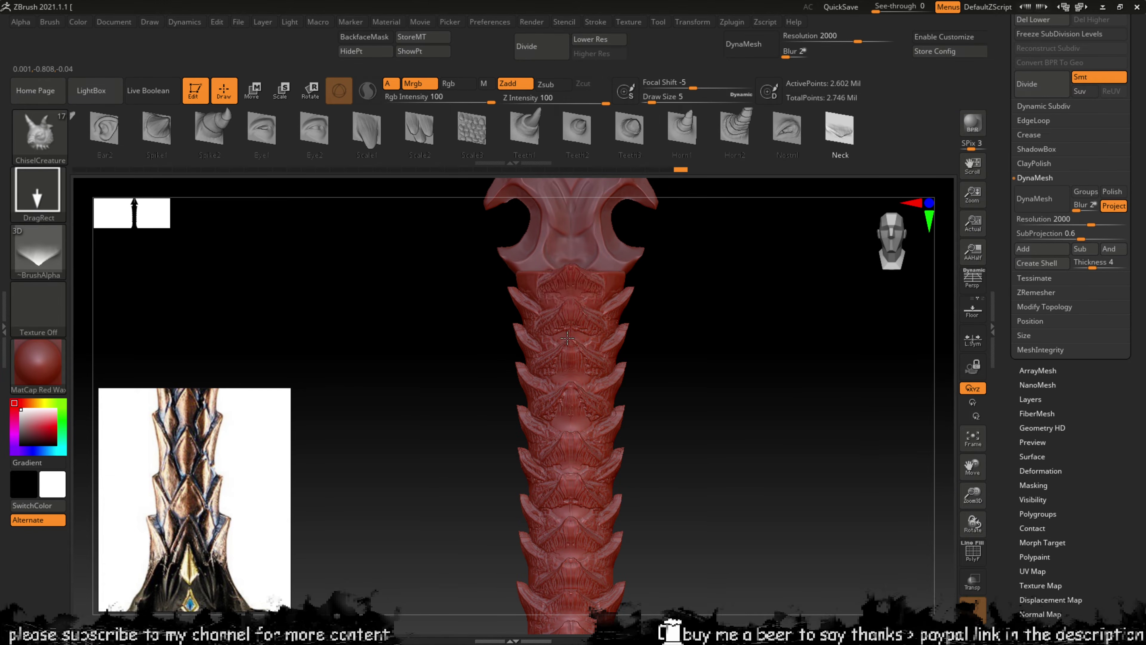
pyautogui.moveTo(422, 371)
pyautogui.mouseDown()
pyautogui.moveTo(442, 381)
pyautogui.moveTo(466, 368)
pyautogui.mouseUp()
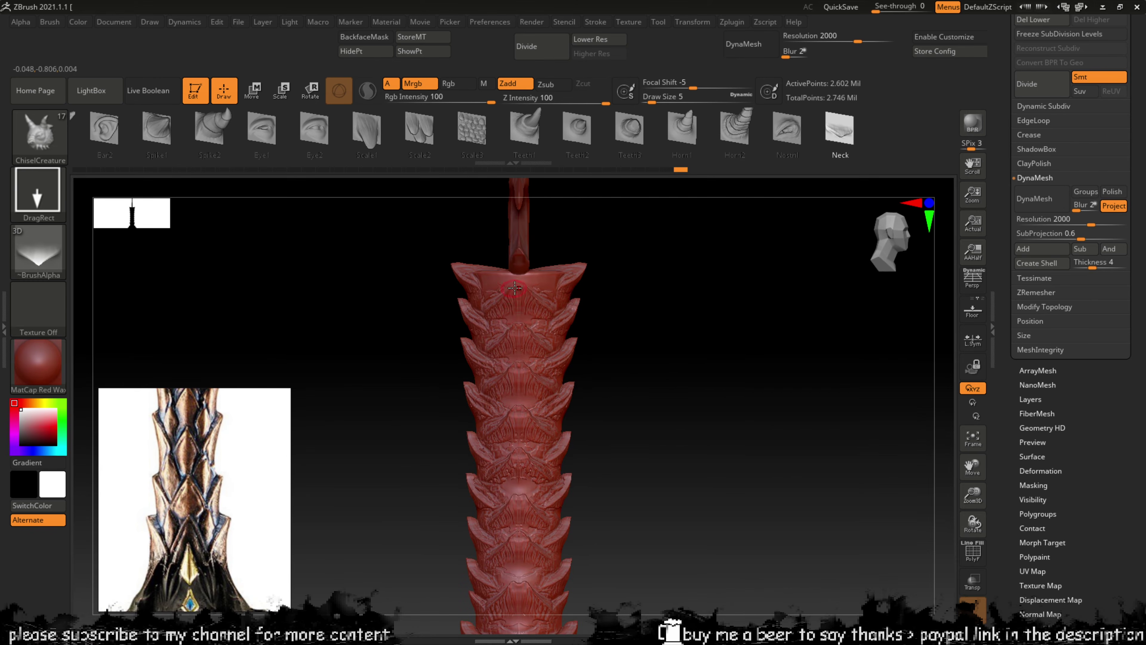
pyautogui.moveTo(519, 280); pyautogui.dragTo(520, 326)
pyautogui.moveTo(639, 323)
pyautogui.mouseDown()
pyautogui.moveTo(624, 333)
pyautogui.moveTo(634, 342)
pyautogui.mouseUp()
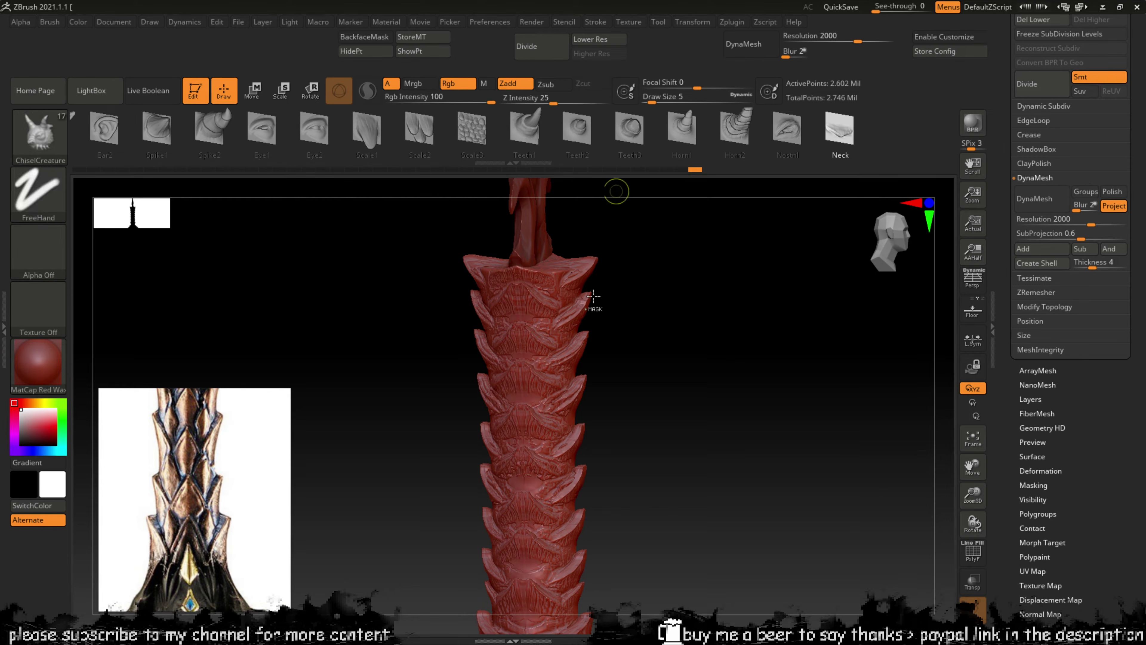
# Step: Stamp a mirrored pair of Neck scales where the handle flares into the guard, undoing the first misplaced stamp
pyautogui.keyDown('ctrl'); pyautogui.moveTo(757, 530); pyautogui.dragTo(676, 393, button='right'); pyautogui.keyUp('ctrl')
pyautogui.moveTo(675, 393)
pyautogui.mouseDown()
pyautogui.moveTo(760, 389)
pyautogui.moveTo(747, 401)
pyautogui.moveTo(755, 428)
pyautogui.mouseUp()
pyautogui.moveTo(755, 427)
pyautogui.keyDown('ctrl'); pyautogui.mouseDown(button='right')
pyautogui.moveTo(596, 405)
pyautogui.moveTo(634, 474)
pyautogui.moveTo(646, 355)
pyautogui.mouseUp(button='right'); pyautogui.keyUp('ctrl')
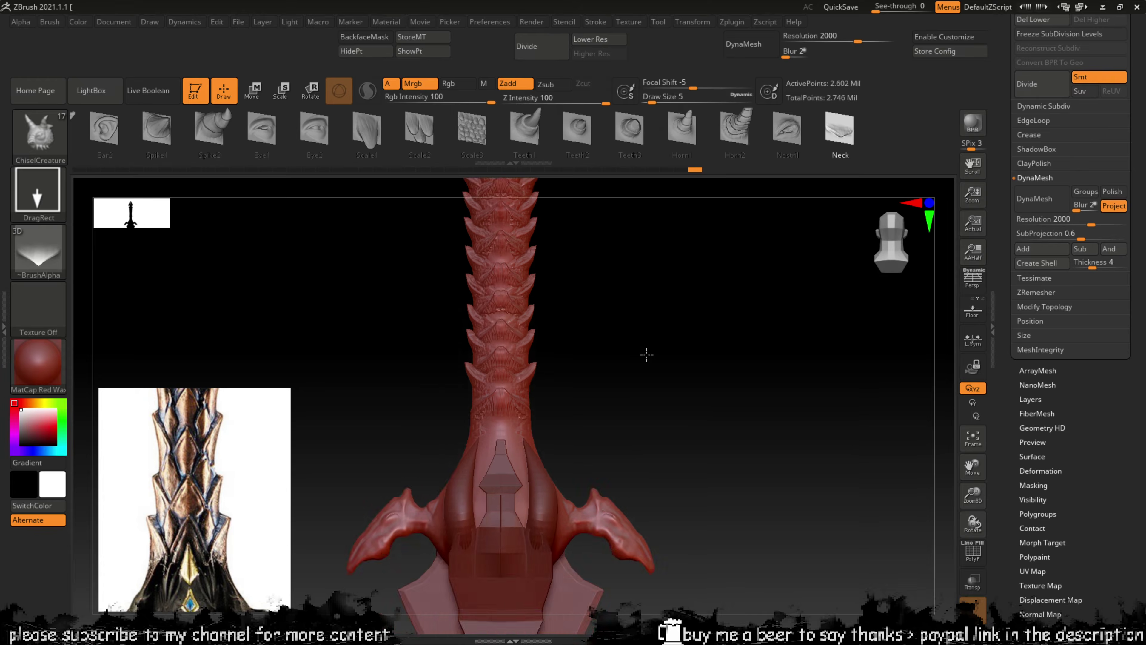
pyautogui.rightClick(604, 431)
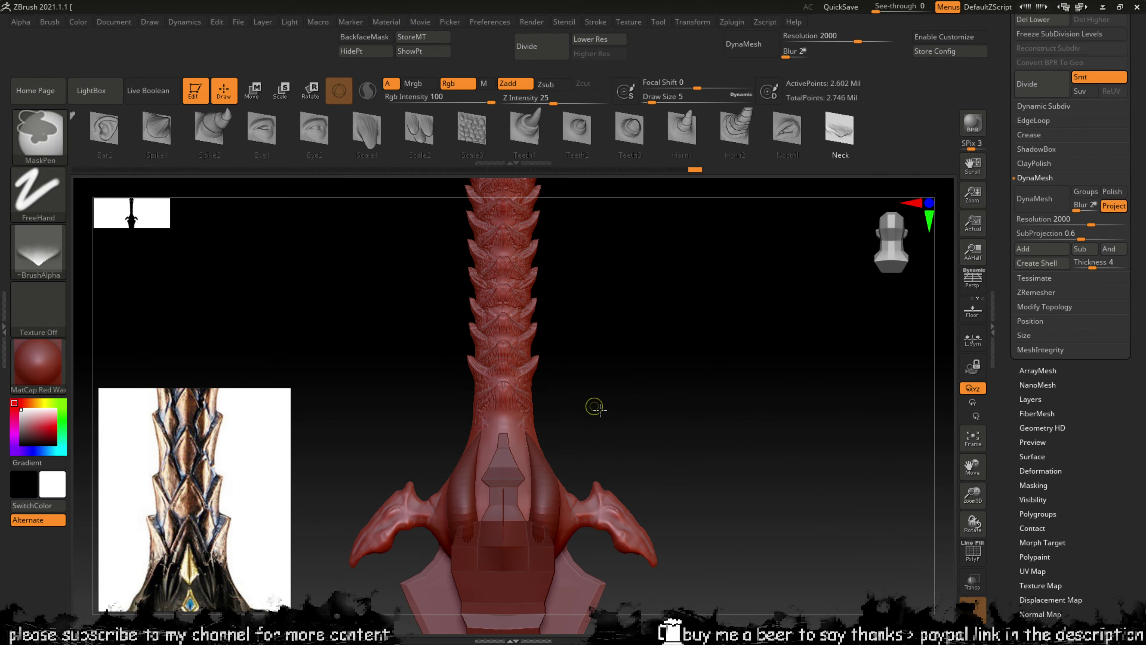
pyautogui.keyDown('ctrl'); pyautogui.moveTo(594, 406); pyautogui.dragTo(586, 289, button='right'); pyautogui.keyUp('ctrl')
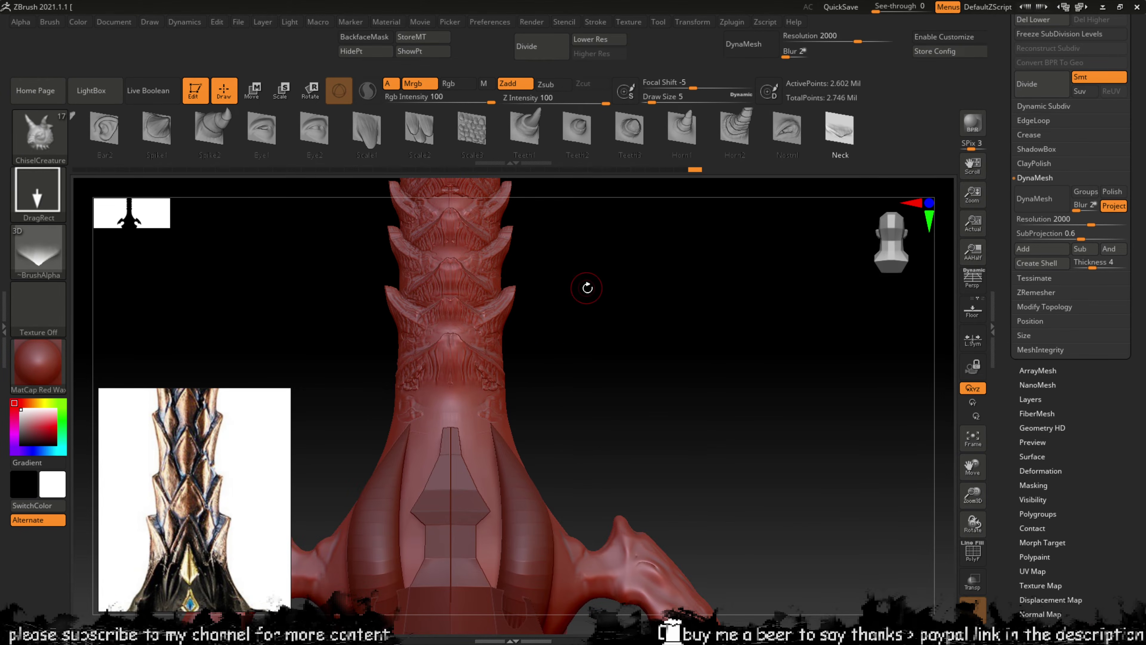
pyautogui.moveTo(493, 444); pyautogui.dragTo(487, 452)
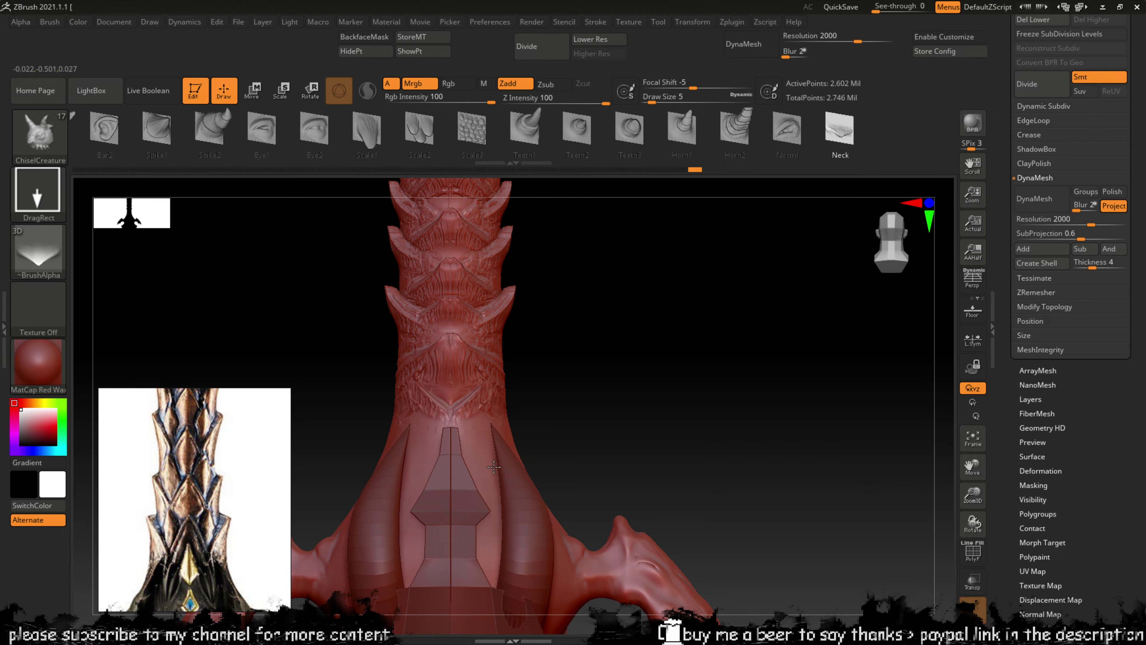
pyautogui.hotkey('ctrl', 'z')
pyautogui.moveTo(501, 399); pyautogui.dragTo(476, 479)
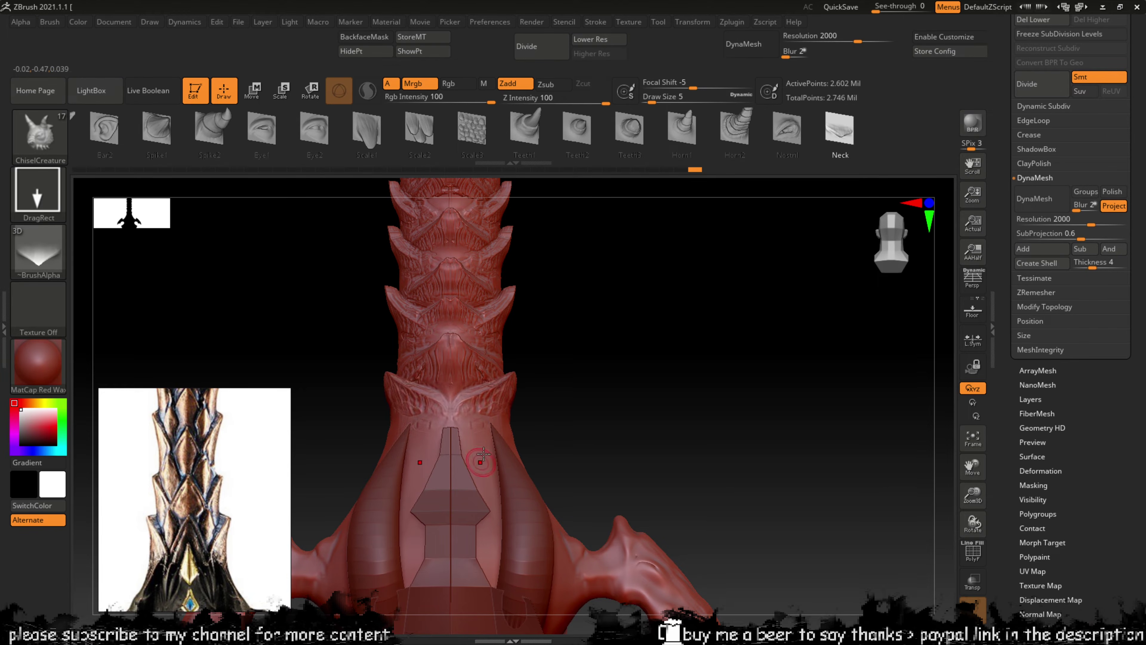
# Step: Paint wavy mask lines on the guard body between the horns and above the wing, and invert the mask
pyautogui.moveTo(563, 423); pyautogui.dragTo(587, 429)
pyautogui.moveTo(639, 323); pyautogui.dragTo(584, 256)
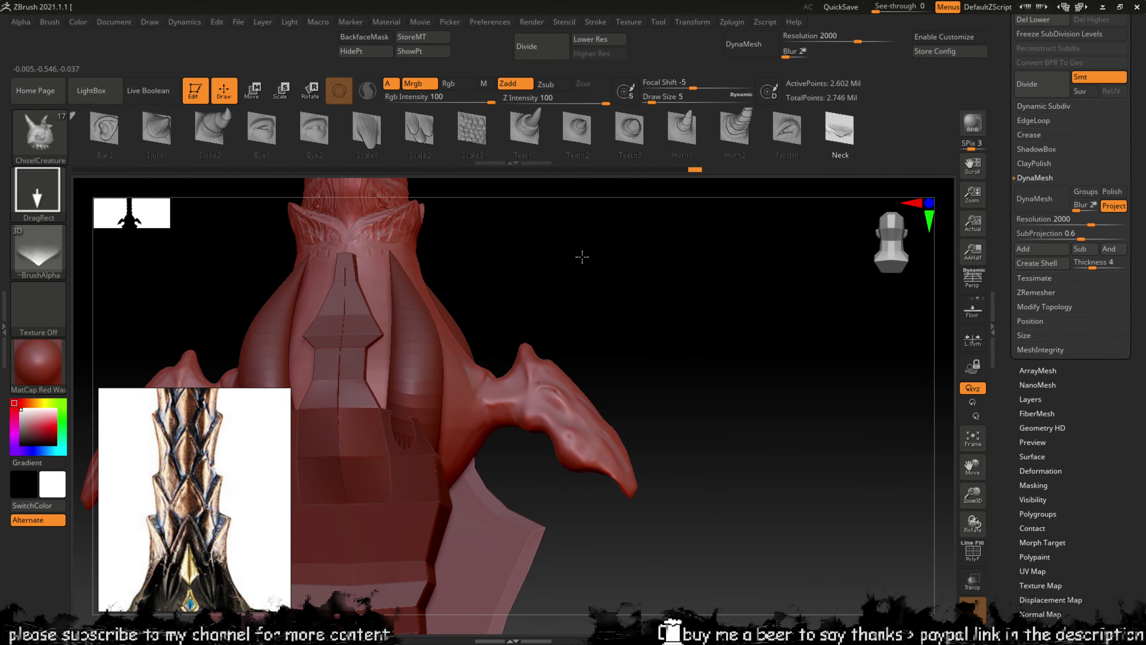
pyautogui.moveTo(625, 329); pyautogui.dragTo(523, 346)
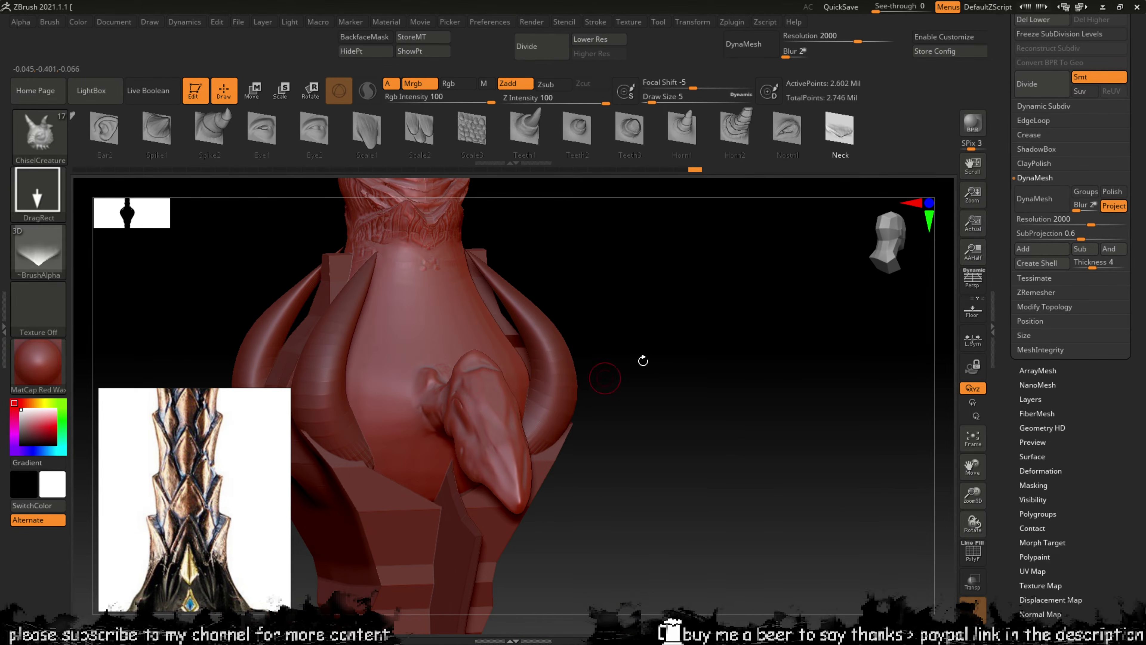
pyautogui.moveTo(643, 360)
pyautogui.mouseDown()
pyautogui.moveTo(701, 344)
pyautogui.moveTo(662, 374)
pyautogui.moveTo(615, 287)
pyautogui.moveTo(596, 287)
pyautogui.mouseUp()
pyautogui.press('ctrl')
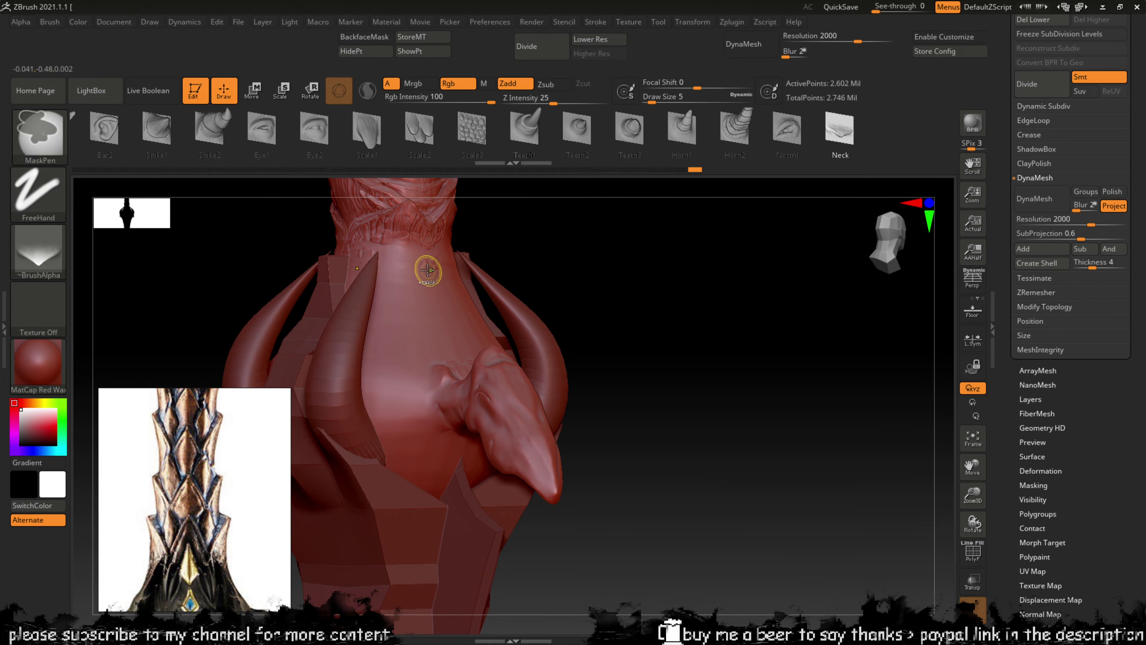
pyautogui.moveTo(415, 278)
pyautogui.keyDown('ctrl'); pyautogui.mouseDown()
pyautogui.moveTo(399, 316)
pyautogui.moveTo(415, 266)
pyautogui.moveTo(384, 402)
pyautogui.moveTo(404, 427)
pyautogui.mouseUp(); pyautogui.keyUp('ctrl')
pyautogui.moveTo(537, 271)
pyautogui.mouseDown()
pyautogui.moveTo(601, 262)
pyautogui.moveTo(452, 328)
pyautogui.moveTo(474, 335)
pyautogui.mouseUp()
pyautogui.keyDown('ctrl'); pyautogui.moveTo(422, 299); pyautogui.dragTo(465, 297); pyautogui.keyUp('ctrl')
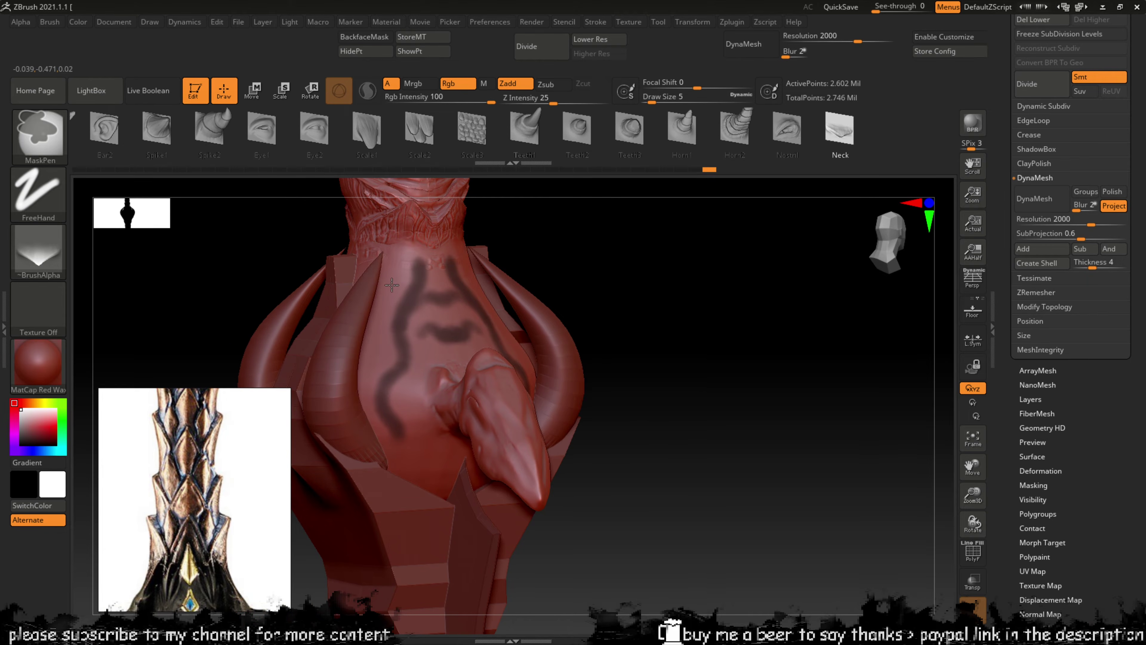
pyautogui.keyDown('ctrl'); pyautogui.moveTo(362, 375); pyautogui.dragTo(387, 360); pyautogui.keyUp('ctrl')
pyautogui.moveTo(594, 243)
pyautogui.mouseDown()
pyautogui.moveTo(642, 246)
pyautogui.moveTo(579, 272)
pyautogui.mouseUp()
pyautogui.keyDown('ctrl'); pyautogui.click(596, 252); pyautogui.keyUp('ctrl')
# Step: Try raising the unmasked lines with the Inflate Balloon deformation and with Inflate at 4, undoing both
pyautogui.click(900, 379)
pyautogui.moveTo(1009, 406); pyautogui.dragTo(1012, 342)
pyautogui.click(1039, 354)
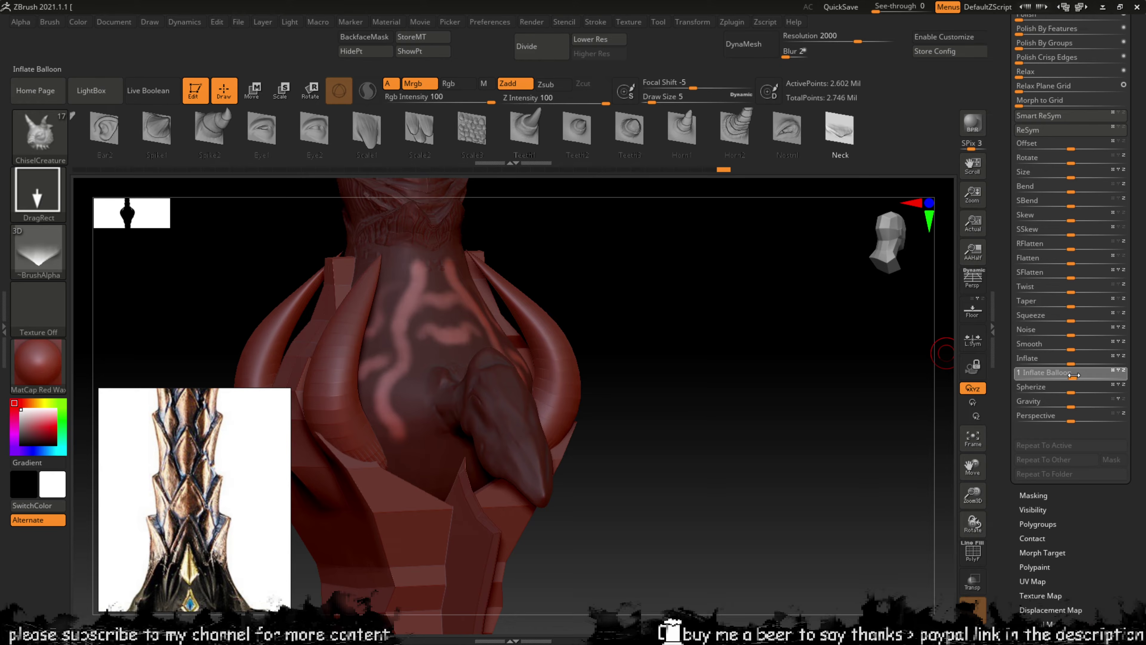
pyautogui.moveTo(775, 378)
pyautogui.mouseDown()
pyautogui.moveTo(724, 358)
pyautogui.moveTo(805, 369)
pyautogui.mouseUp()
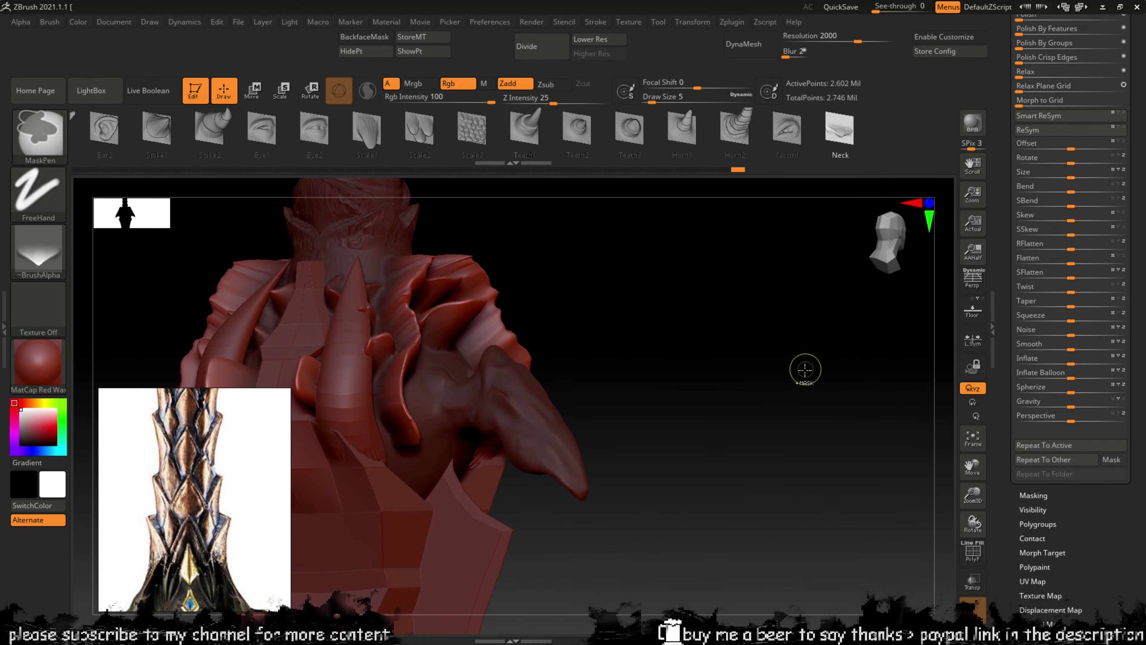
pyautogui.hotkey('ctrl', 'z')
pyautogui.moveTo(1068, 362); pyautogui.dragTo(1075, 367)
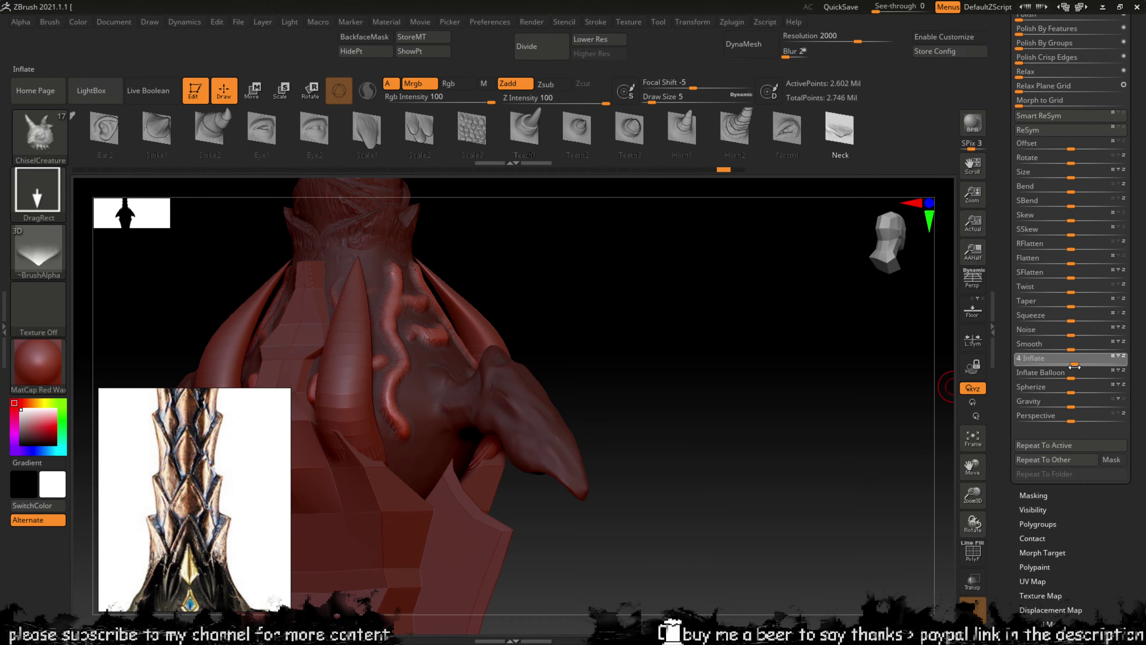
pyautogui.moveTo(870, 377); pyautogui.dragTo(804, 369)
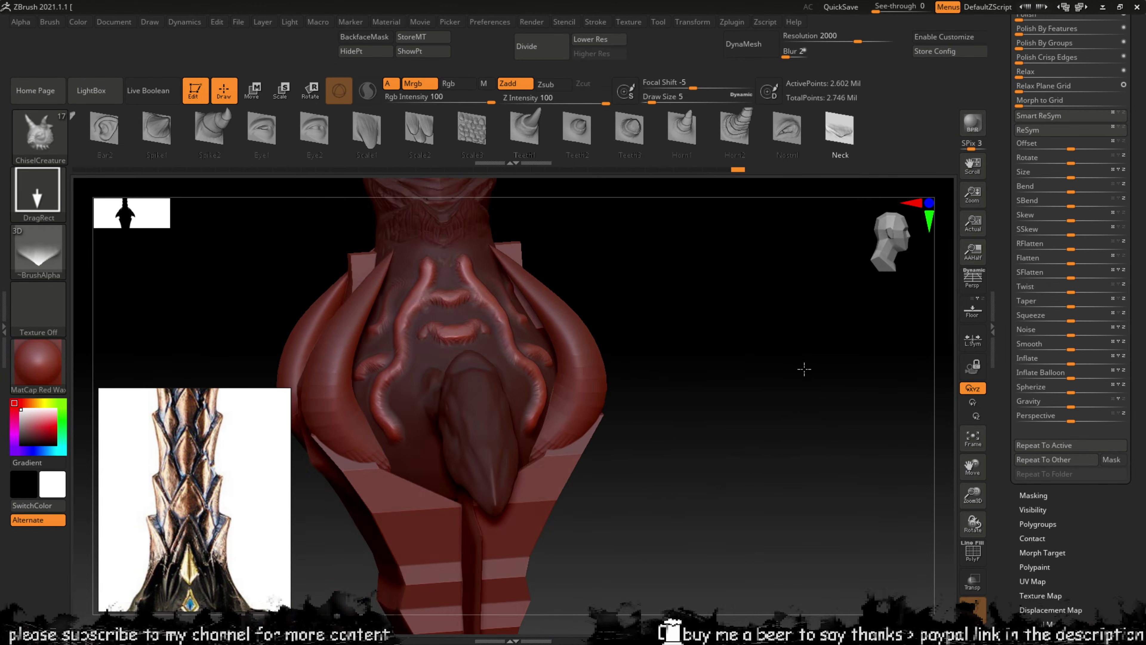
pyautogui.hotkey('ctrl', 'z')
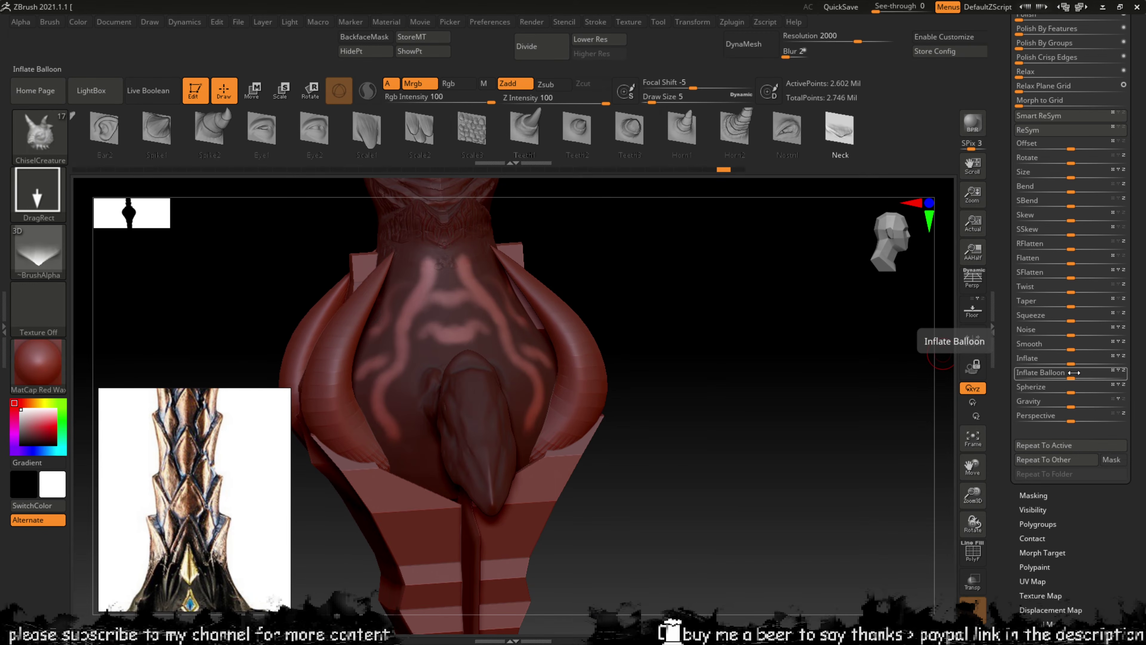
# Step: Apply a light Inflate deformation to the unmasked lines on the guard body and clear the mask
pyautogui.moveTo(1070, 363); pyautogui.dragTo(1074, 362)
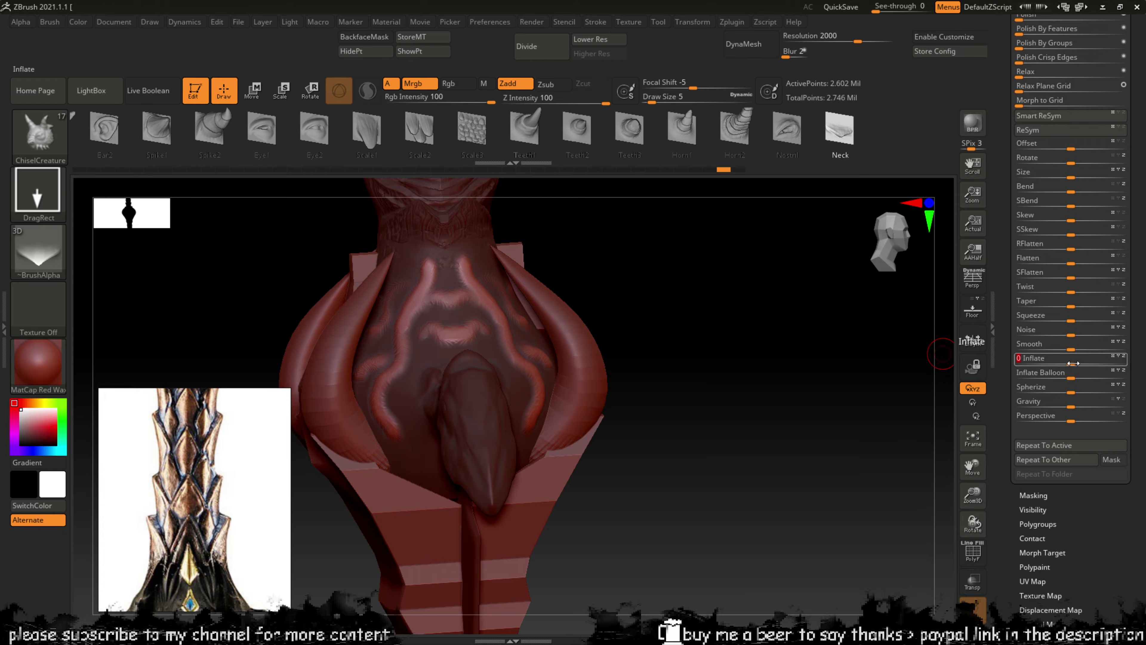
pyautogui.moveTo(826, 428); pyautogui.dragTo(857, 417)
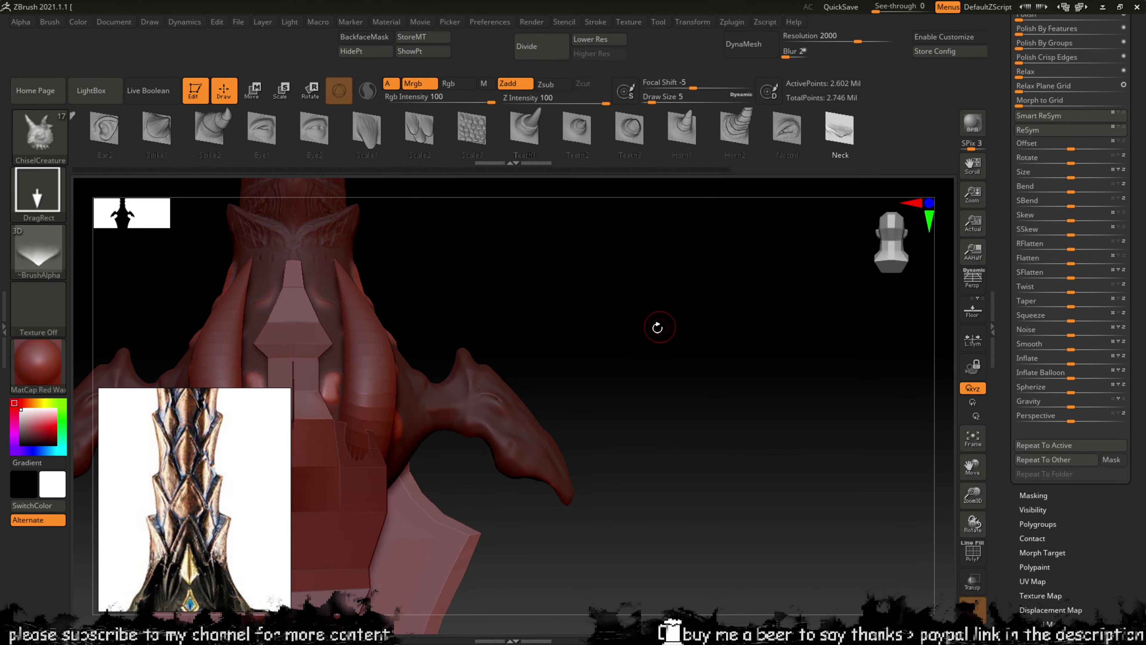
pyautogui.moveTo(651, 344)
pyautogui.mouseDown()
pyautogui.moveTo(621, 356)
pyautogui.moveTo(655, 336)
pyautogui.moveTo(712, 367)
pyautogui.moveTo(699, 340)
pyautogui.mouseUp()
pyautogui.press('ctrl')
# Step: Smooth the raised ridges on the guard body so they blend into the surrounding surface
pyautogui.press('shift')
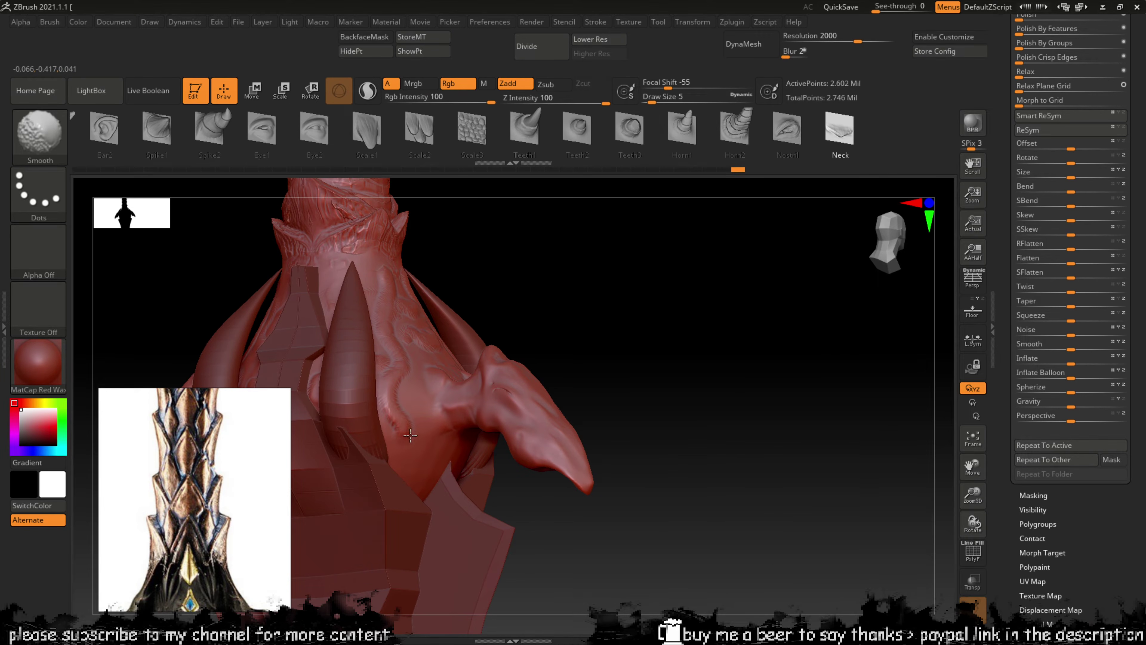
pyautogui.press('shift')
pyautogui.moveTo(376, 373)
pyautogui.mouseDown()
pyautogui.moveTo(522, 305)
pyautogui.moveTo(453, 312)
pyautogui.mouseUp()
pyautogui.press('shift')
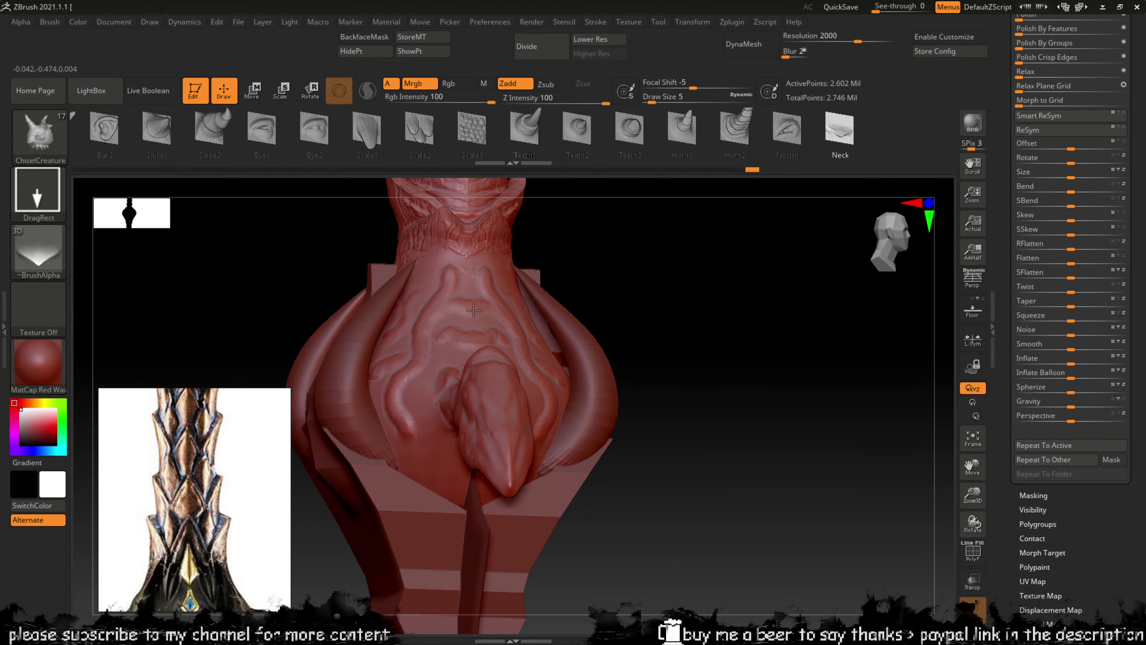
# Step: Flatten the ridges around the wing base and beside the horns with the TrimDynamic brush
pyautogui.moveTo(587, 297)
pyautogui.mouseDown()
pyautogui.moveTo(620, 249)
pyautogui.moveTo(579, 269)
pyautogui.mouseUp()
pyautogui.press('b')
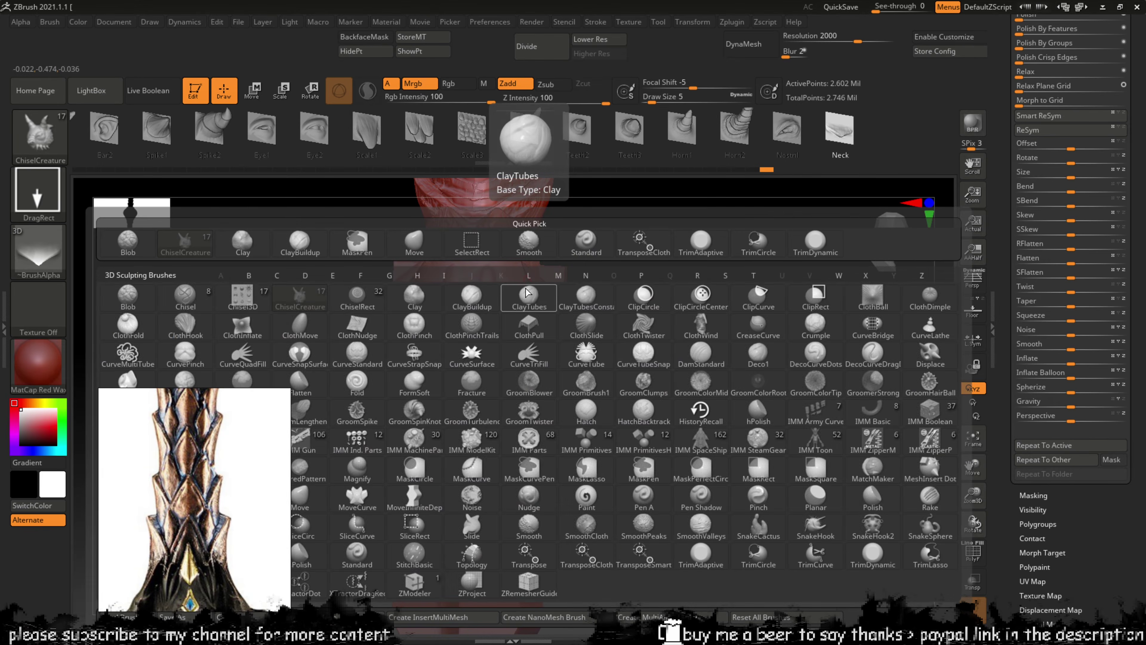
pyautogui.press('t')
pyautogui.press('d')
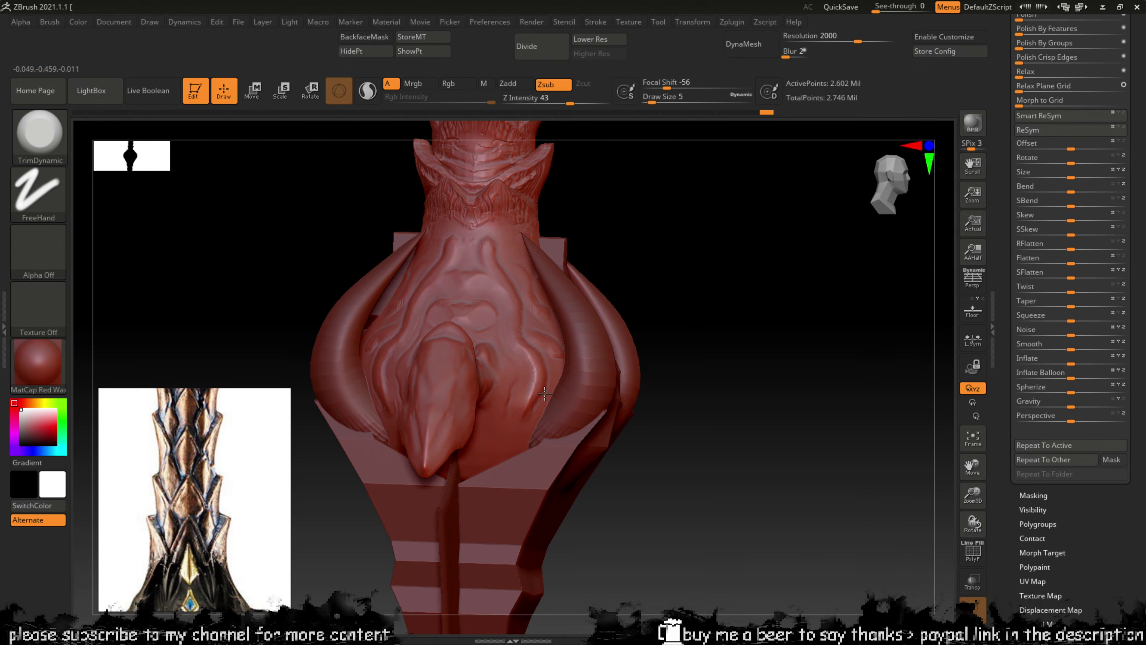
pyautogui.moveTo(619, 271)
pyautogui.mouseDown()
pyautogui.moveTo(634, 243)
pyautogui.moveTo(522, 319)
pyautogui.mouseUp()
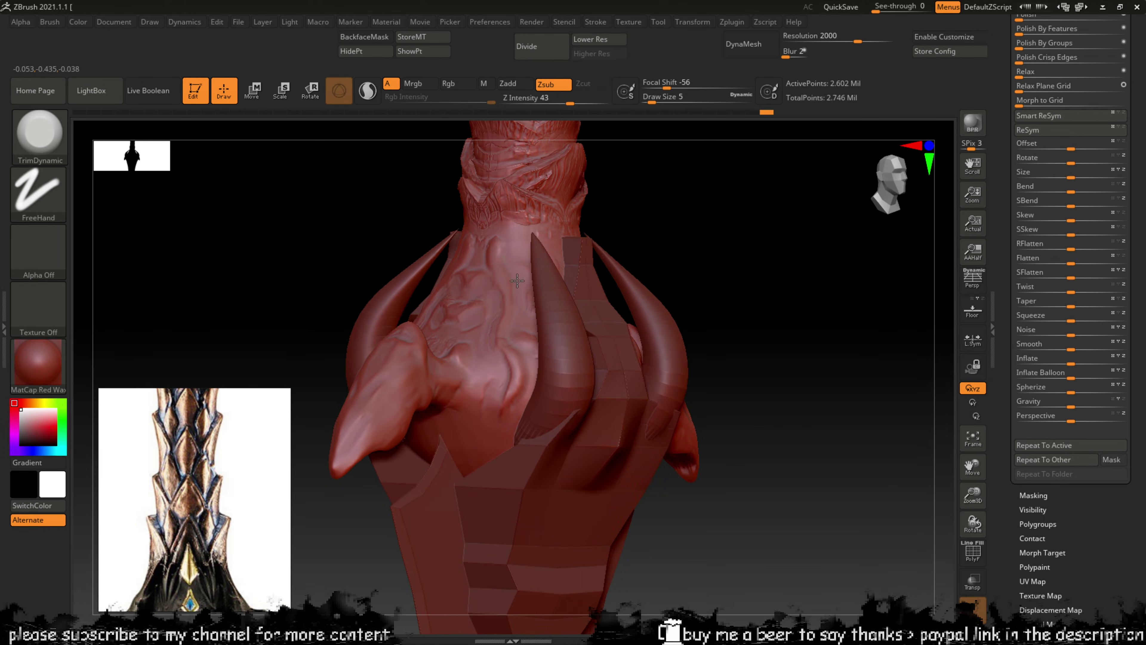
pyautogui.moveTo(646, 205); pyautogui.dragTo(670, 215)
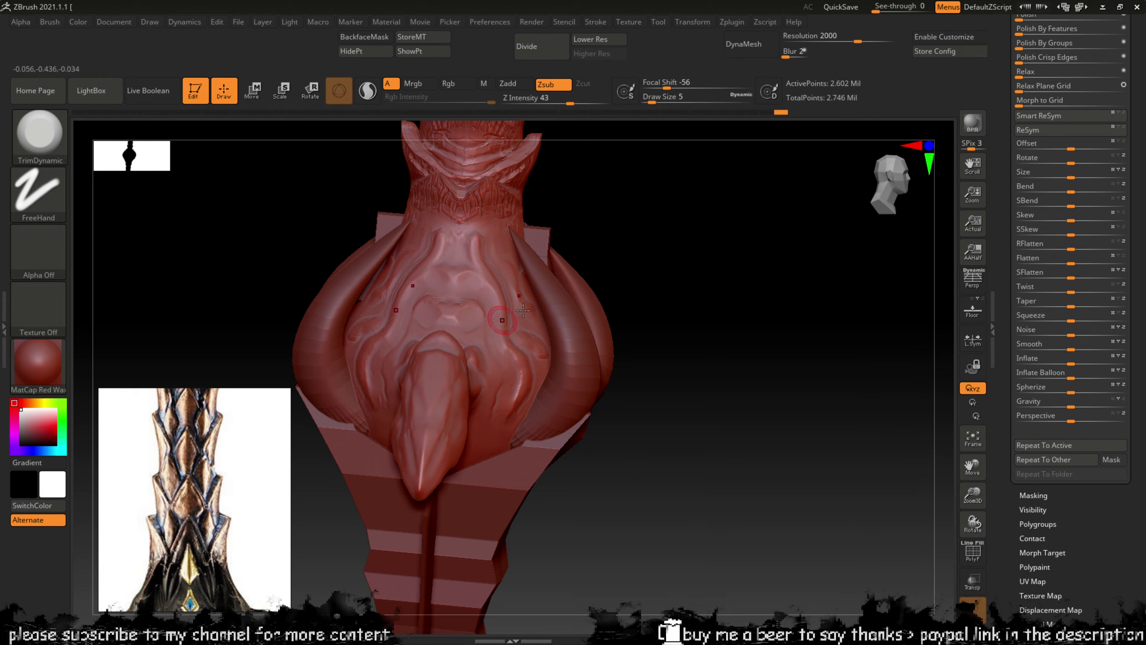
pyautogui.moveTo(632, 239); pyautogui.dragTo(677, 228)
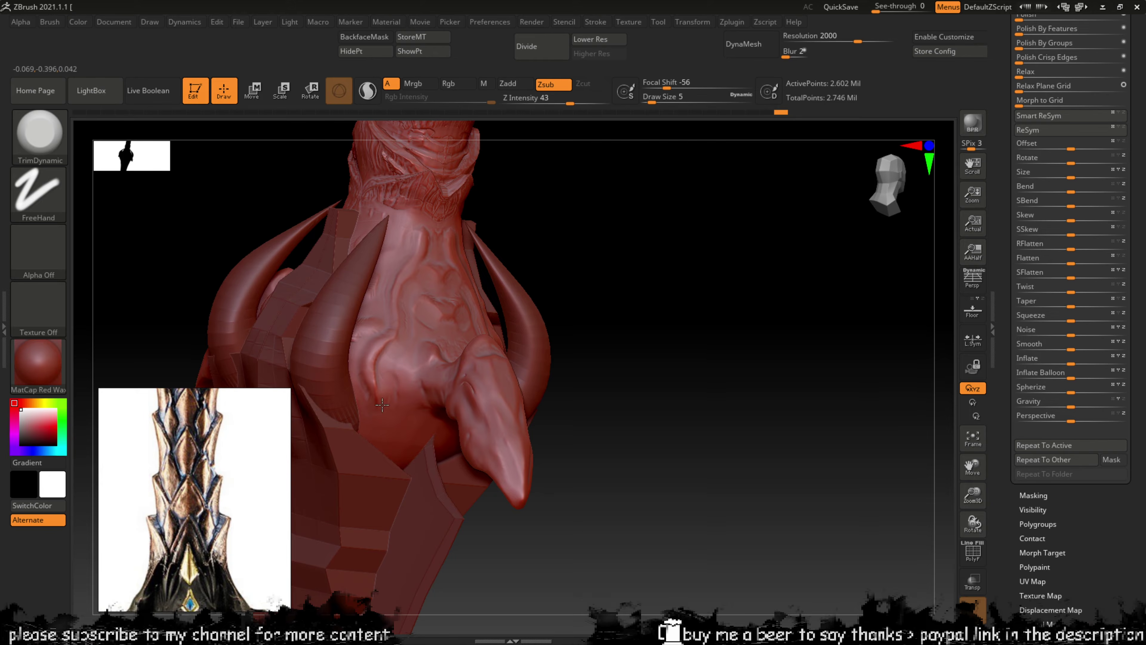
# Step: Trim the lower curved ridge beside the horn and the bumps next to the guard's central plate
pyautogui.moveTo(386, 363); pyautogui.dragTo(377, 349)
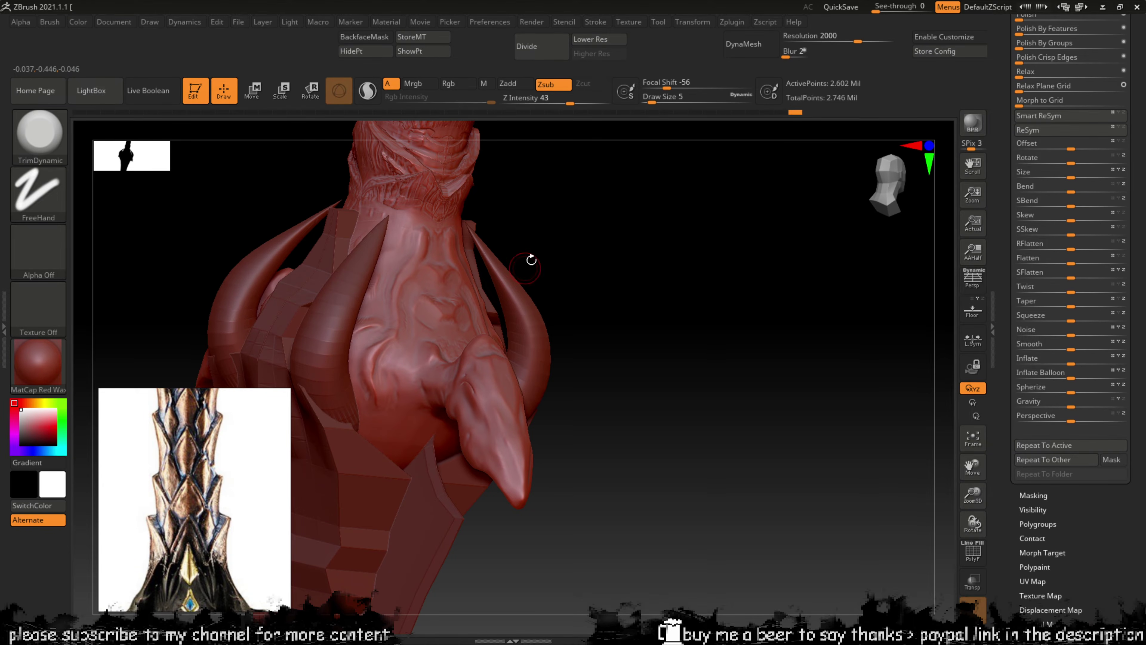
pyautogui.moveTo(531, 260); pyautogui.dragTo(381, 245)
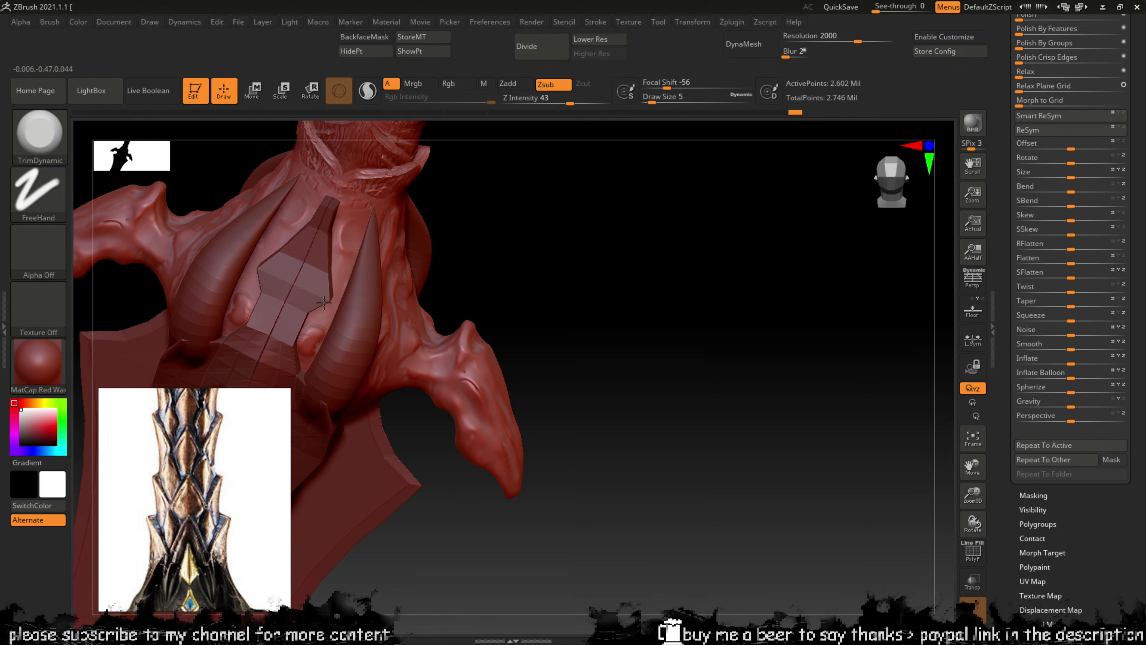
pyautogui.moveTo(324, 302); pyautogui.dragTo(302, 328)
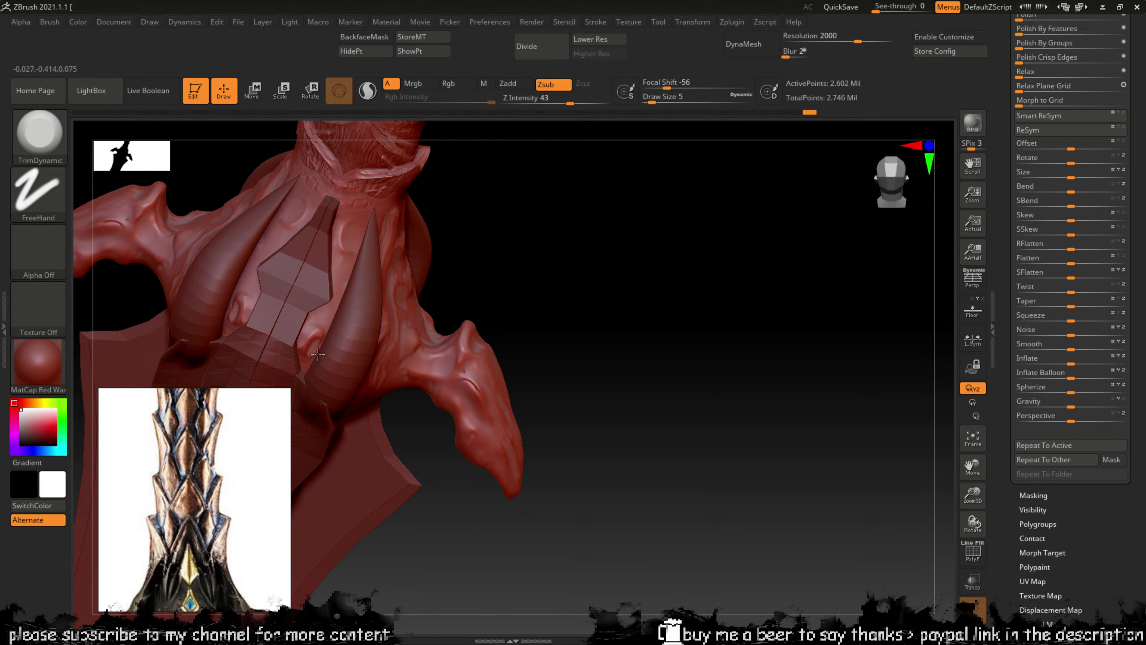
pyautogui.moveTo(451, 280)
pyautogui.mouseDown()
pyautogui.moveTo(530, 220)
pyautogui.moveTo(520, 248)
pyautogui.moveTo(483, 250)
pyautogui.moveTo(447, 274)
pyautogui.mouseUp()
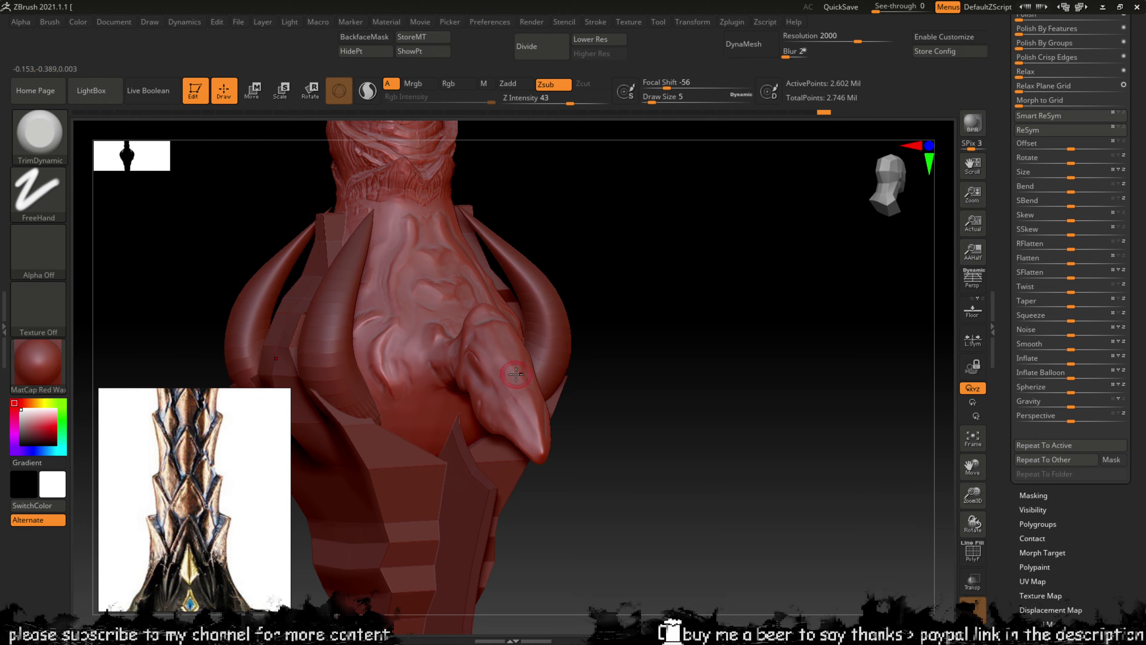
# Step: Flatten the heart-shaped folds on the guard body above the wing and the long ridges beside them with TrimDynamic
pyautogui.keyDown('alt'); pyautogui.moveTo(698, 299); pyautogui.dragTo(843, 271); pyautogui.keyUp('alt')
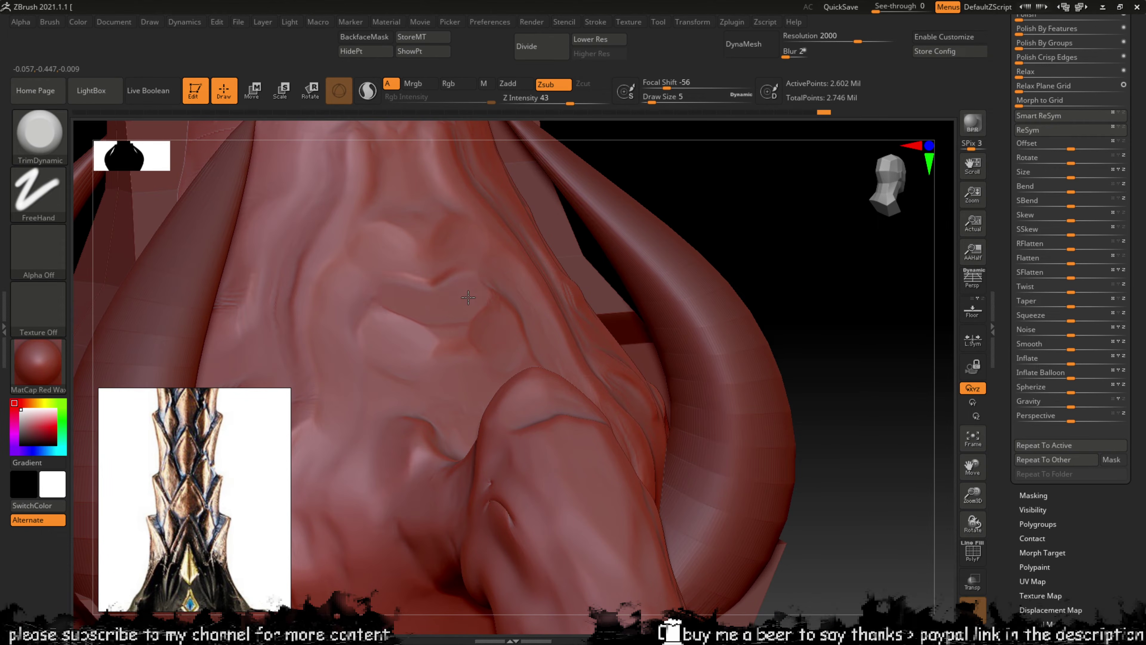
pyautogui.moveTo(468, 297)
pyautogui.mouseDown()
pyautogui.moveTo(447, 273)
pyautogui.moveTo(461, 280)
pyautogui.moveTo(469, 261)
pyautogui.mouseUp()
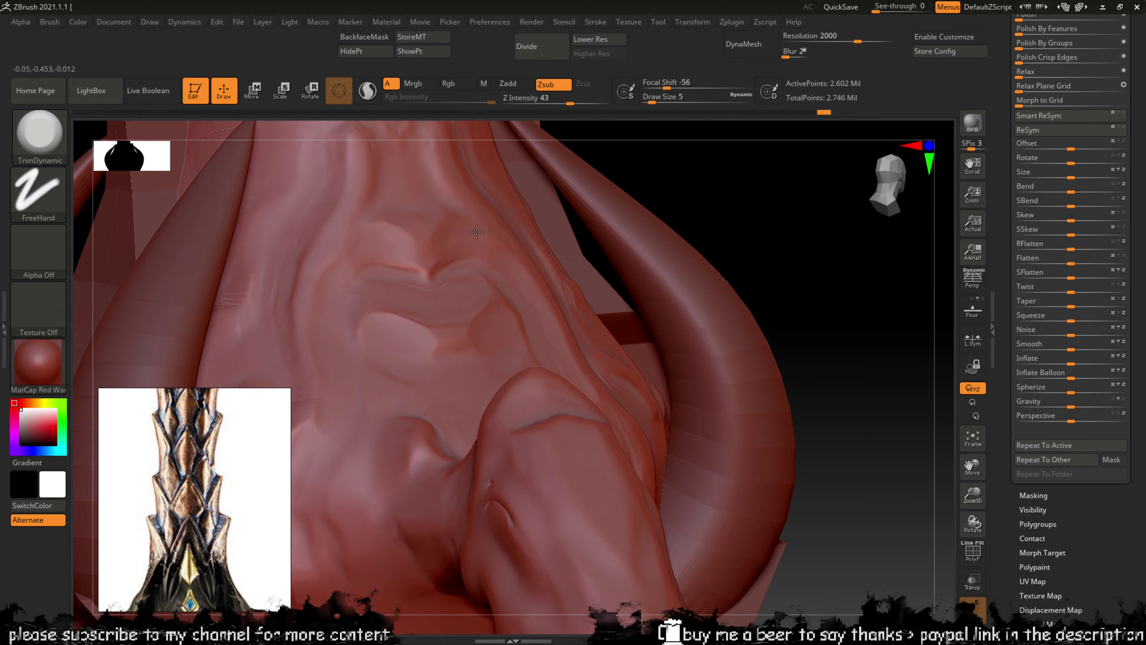
pyautogui.moveTo(691, 187); pyautogui.dragTo(676, 186)
pyautogui.moveTo(573, 272); pyautogui.dragTo(551, 232)
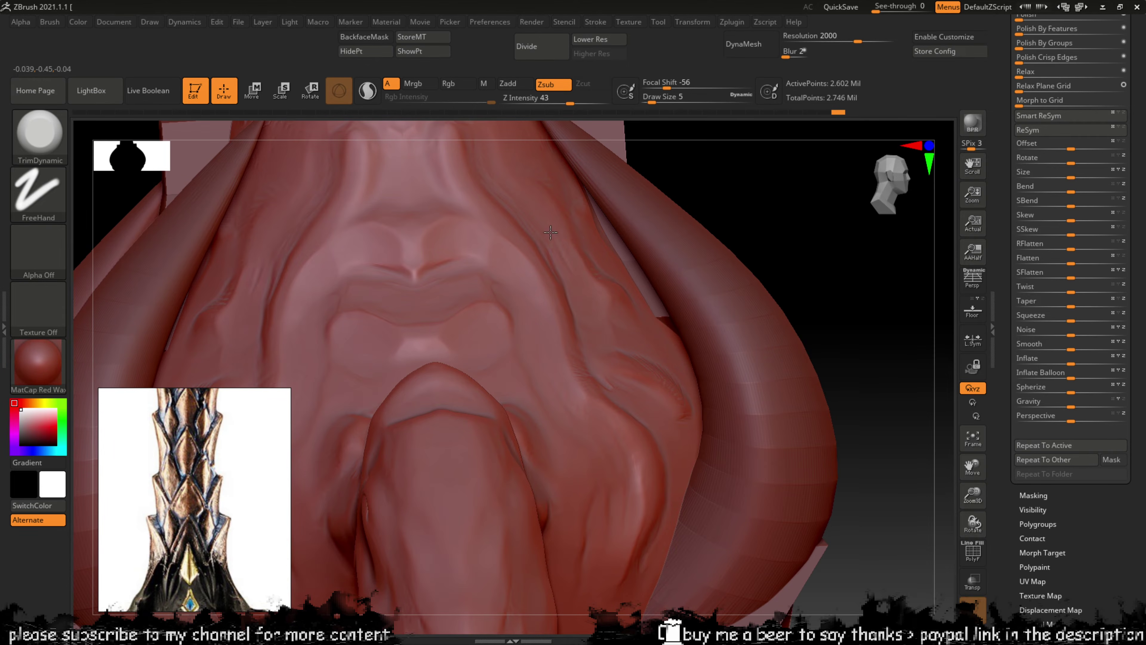
pyautogui.moveTo(552, 300); pyautogui.dragTo(537, 235)
pyautogui.moveTo(572, 307); pyautogui.dragTo(577, 330)
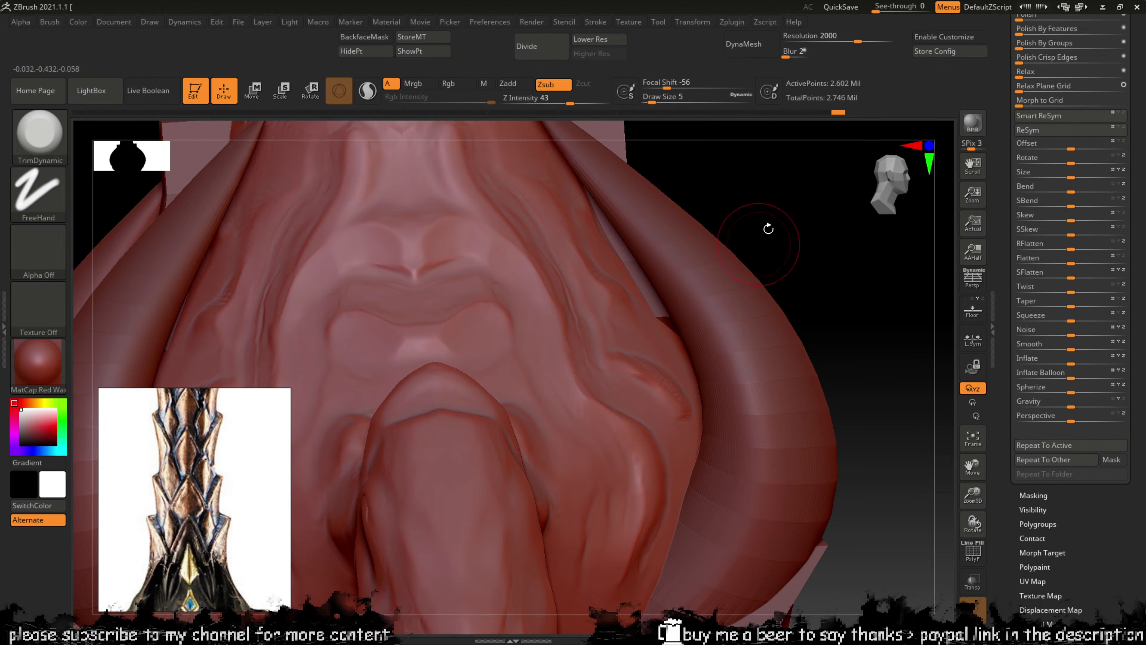
# Step: Build up a thin ridge running down from the wing's pointed spike with ClayBuildup and smooth it
pyautogui.moveTo(768, 228)
pyautogui.mouseDown()
pyautogui.moveTo(801, 217)
pyautogui.moveTo(764, 226)
pyautogui.mouseUp()
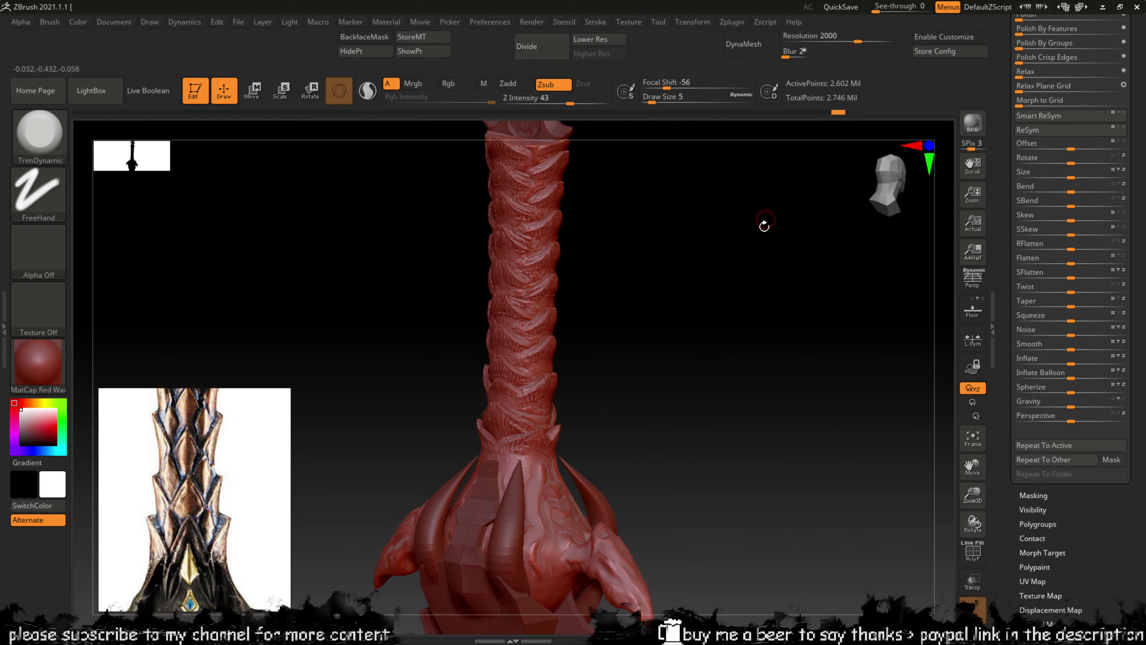
pyautogui.moveTo(729, 355)
pyautogui.mouseDown()
pyautogui.moveTo(673, 222)
pyautogui.moveTo(634, 274)
pyautogui.moveTo(638, 297)
pyautogui.moveTo(665, 305)
pyautogui.moveTo(579, 202)
pyautogui.moveTo(638, 268)
pyautogui.moveTo(676, 427)
pyautogui.mouseUp()
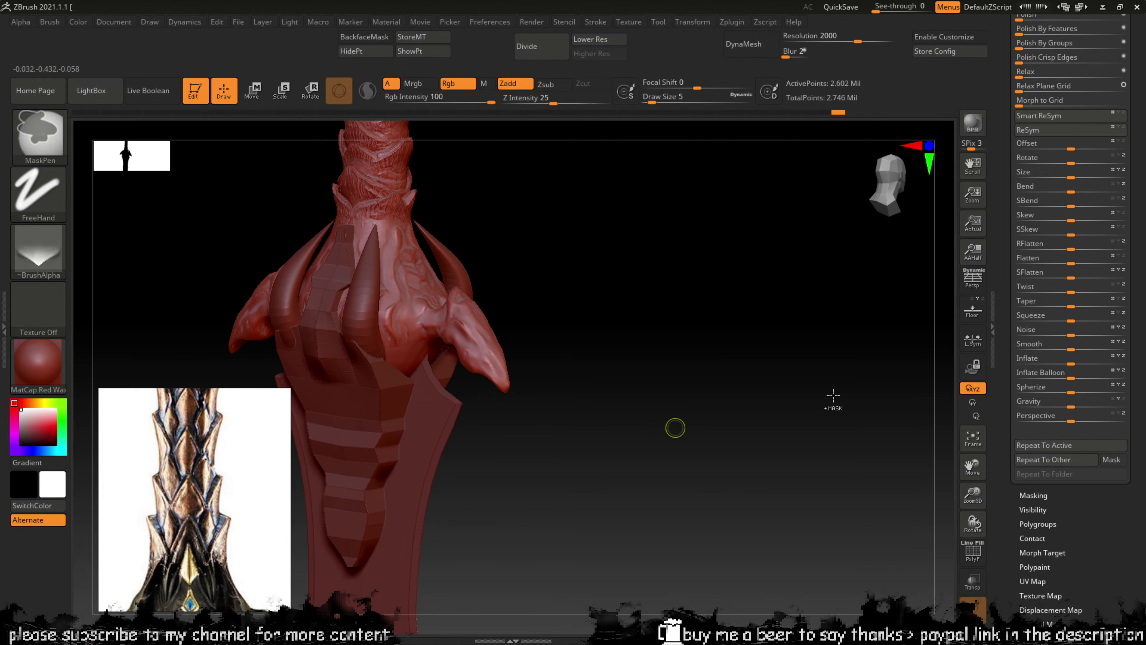
pyautogui.moveTo(673, 427)
pyautogui.keyDown('ctrl'); pyautogui.mouseDown(button='right')
pyautogui.moveTo(661, 353)
pyautogui.moveTo(691, 340)
pyautogui.mouseUp(button='right'); pyautogui.keyUp('ctrl')
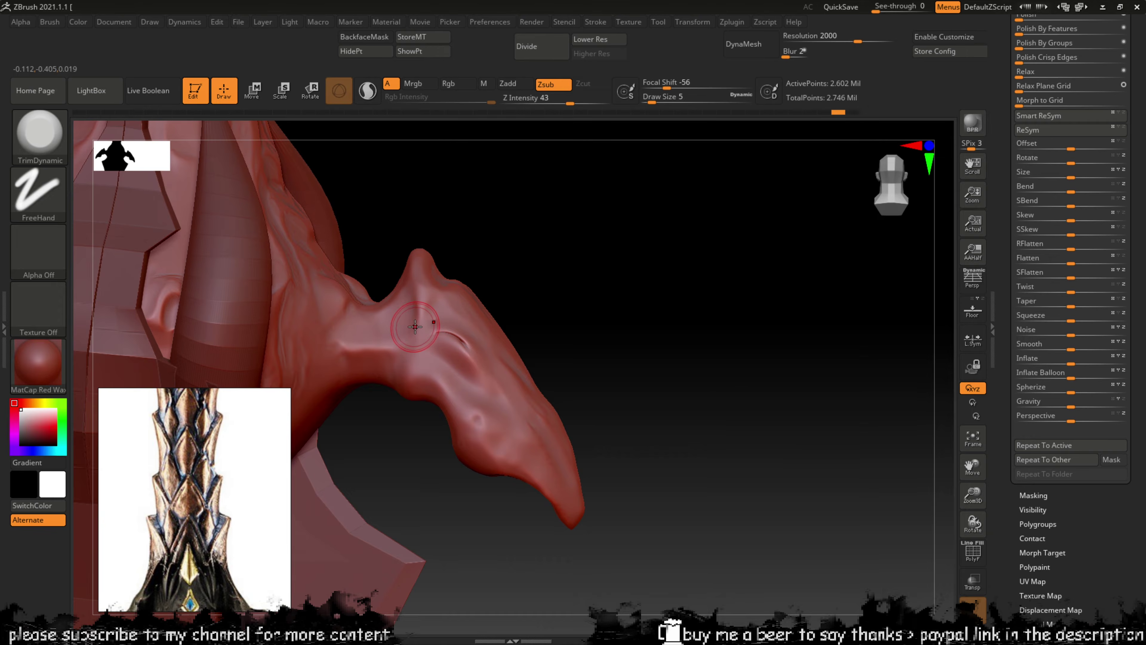
pyautogui.press('b')
pyautogui.press('c')
pyautogui.press('b')
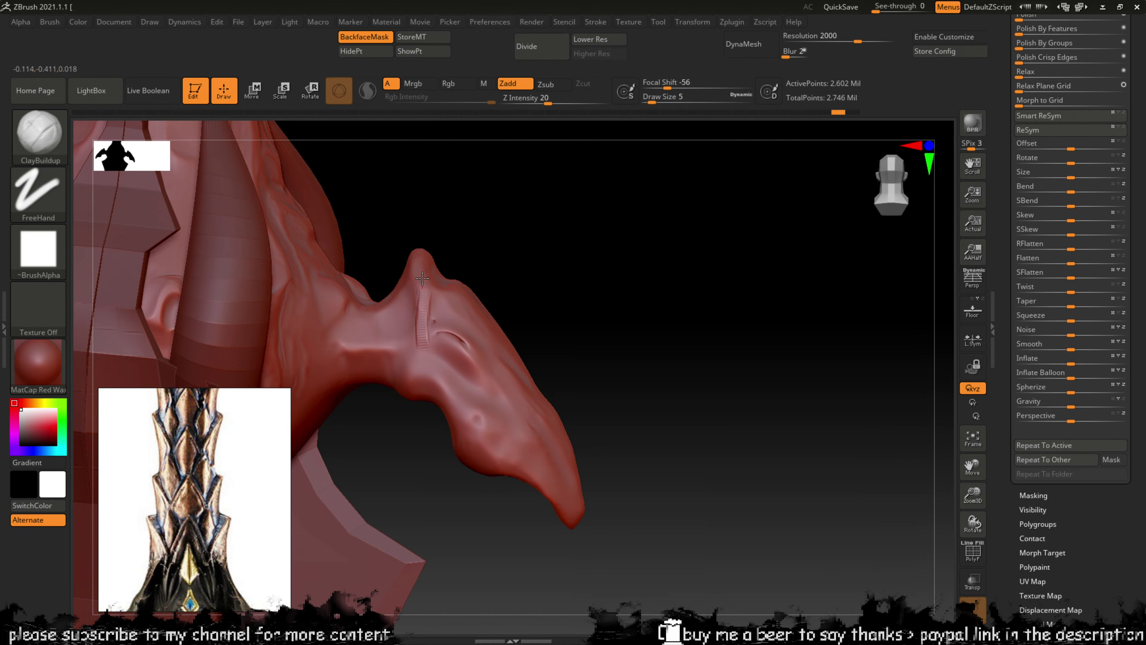
pyautogui.moveTo(419, 273); pyautogui.dragTo(423, 320)
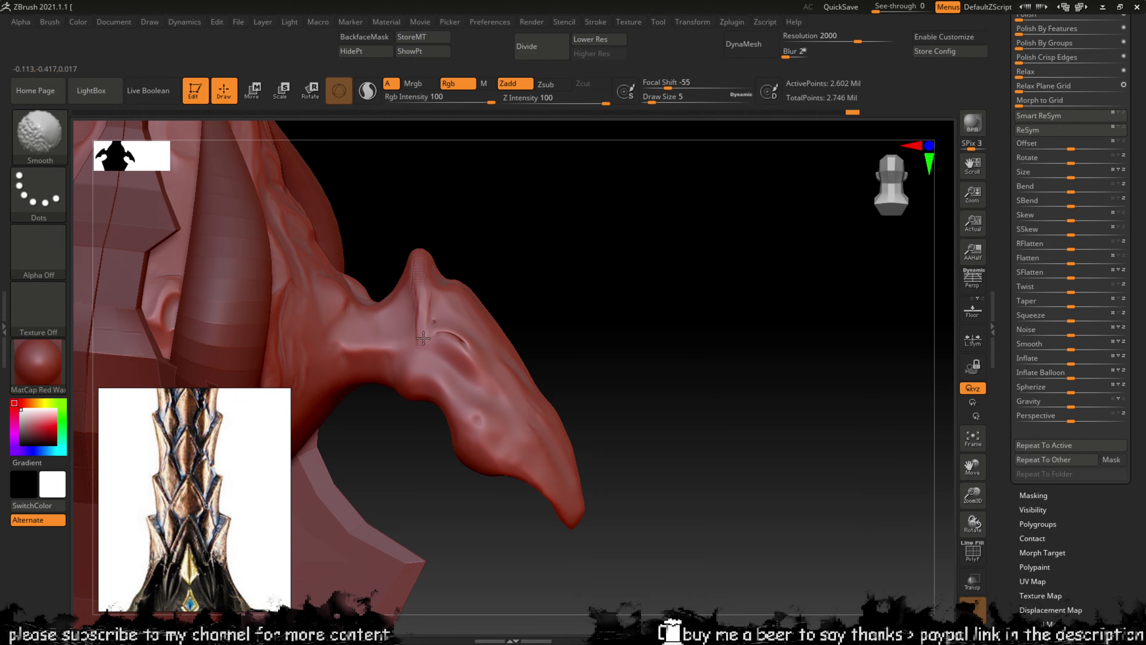
pyautogui.moveTo(478, 244); pyautogui.dragTo(442, 271)
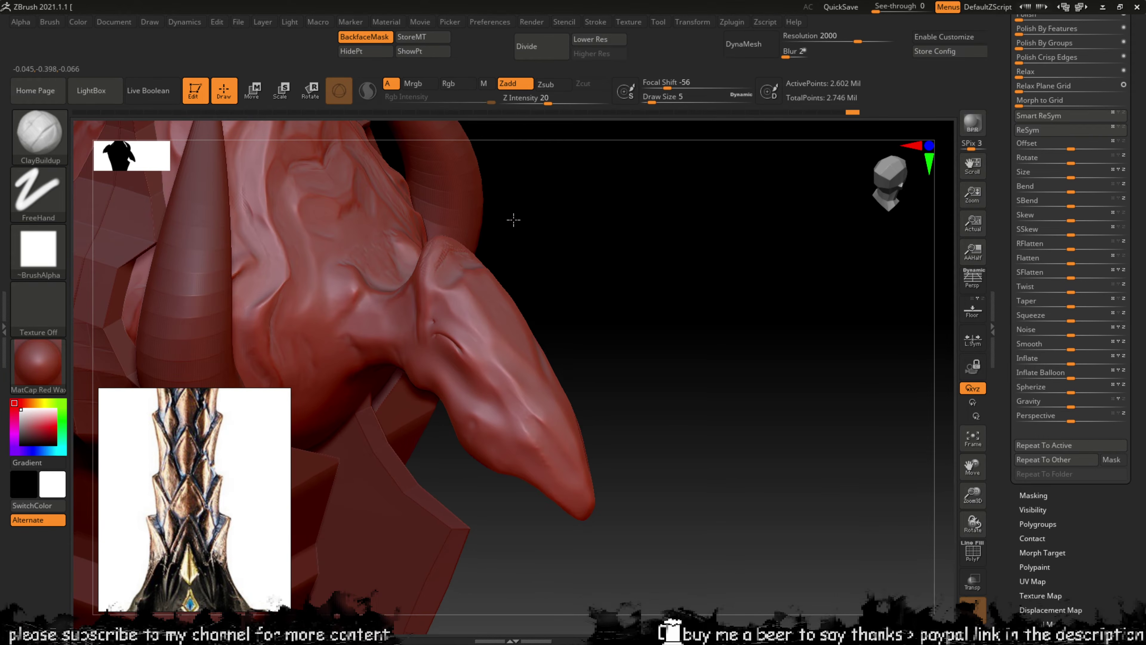
# Step: Add ClayBuildup strokes along the arm joining the wing to the guard body and smooth them into the surface
pyautogui.keyDown('shift'); pyautogui.moveTo(512, 220); pyautogui.dragTo(429, 257); pyautogui.keyUp('shift')
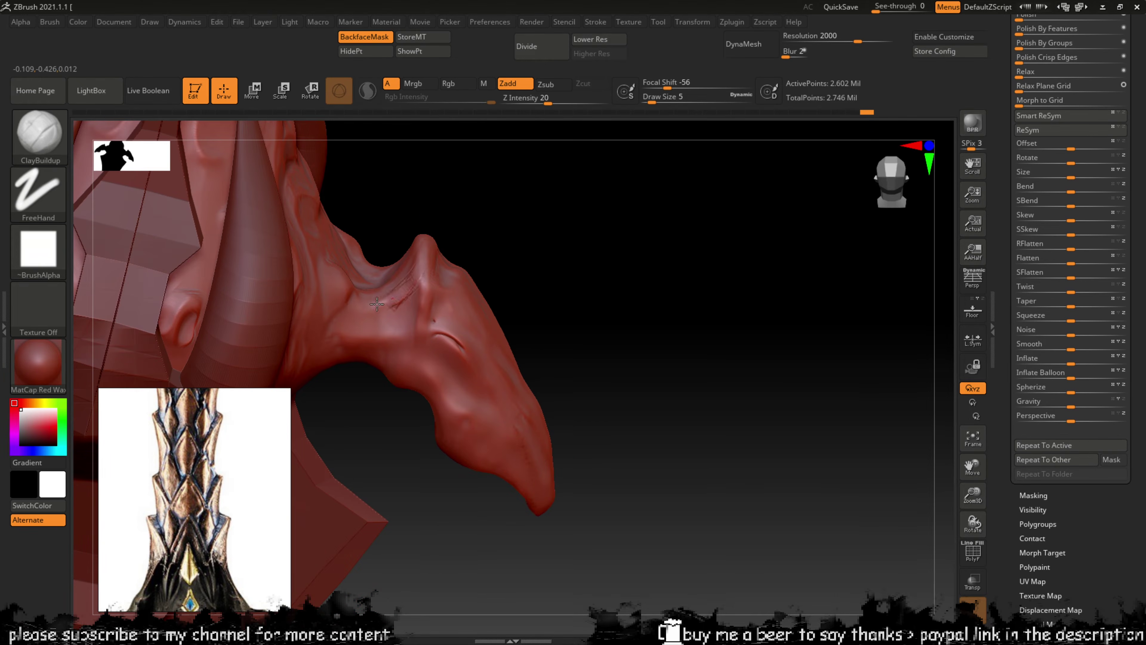
pyautogui.keyDown('shift'); pyautogui.moveTo(520, 261); pyautogui.dragTo(414, 314); pyautogui.keyUp('shift')
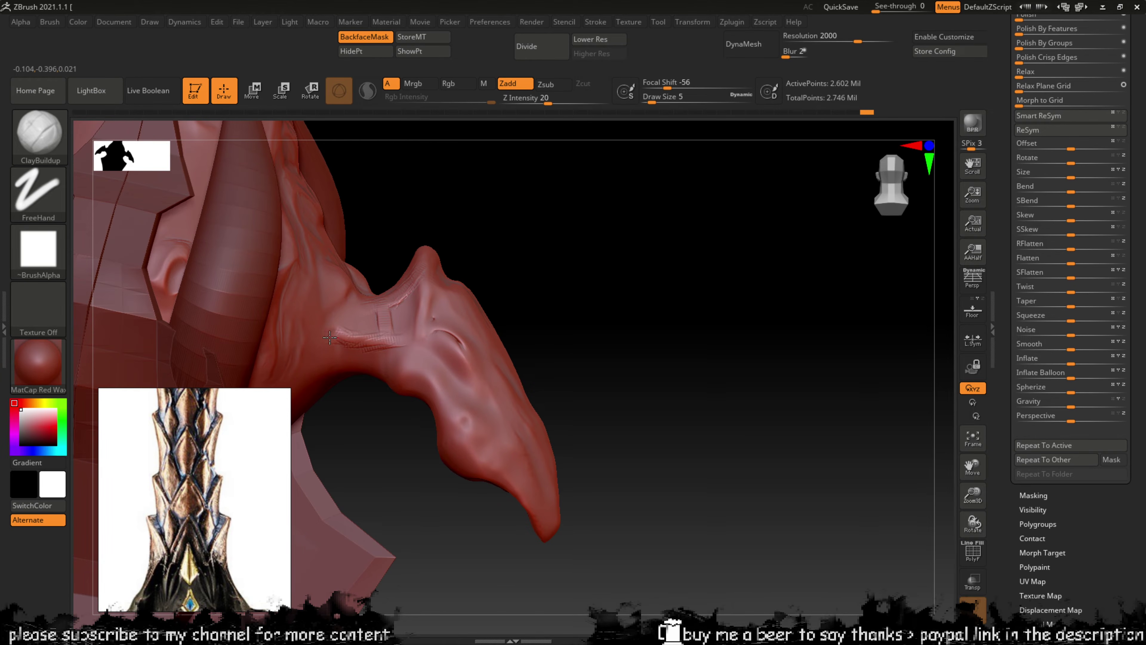
pyautogui.press('shift')
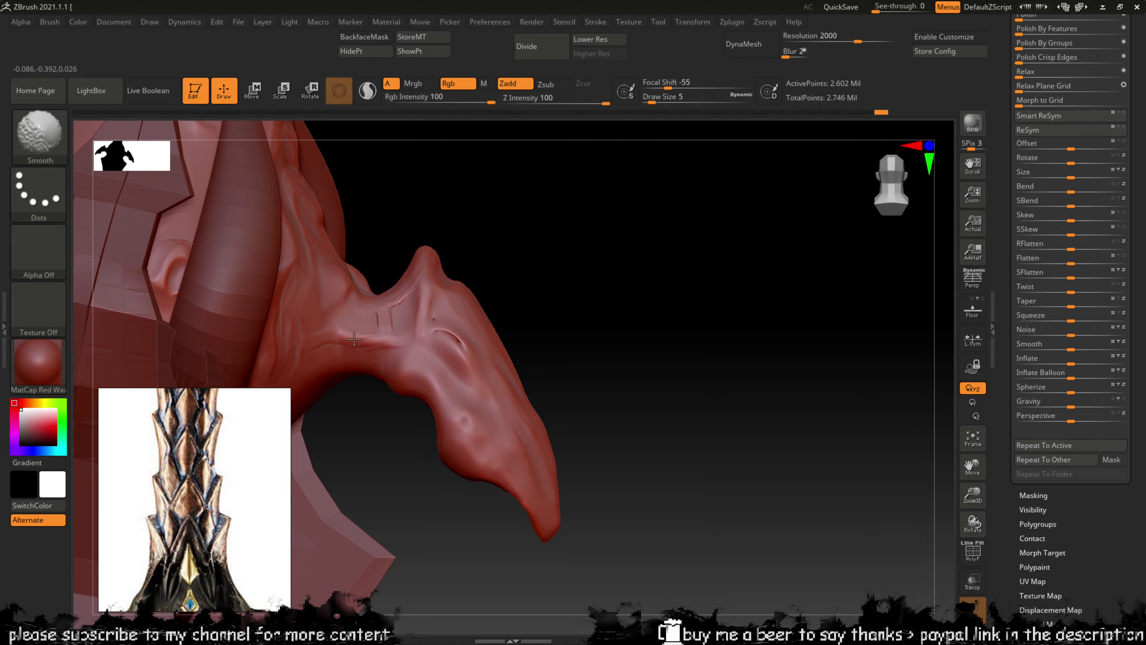
pyautogui.moveTo(535, 263); pyautogui.dragTo(478, 313)
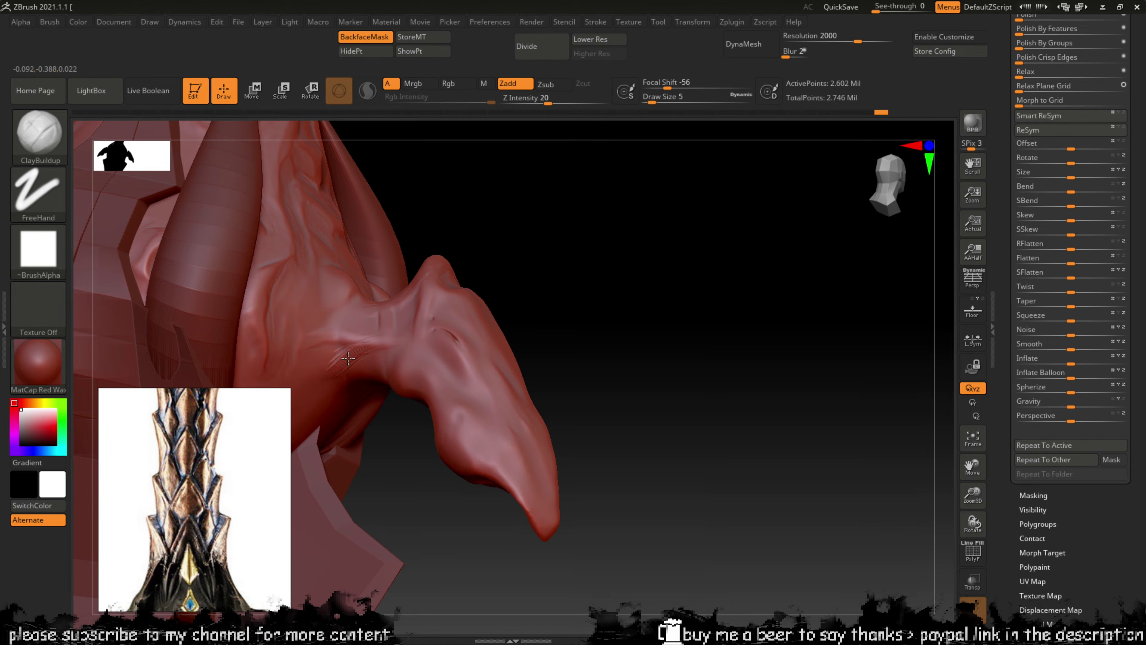
pyautogui.press('shift')
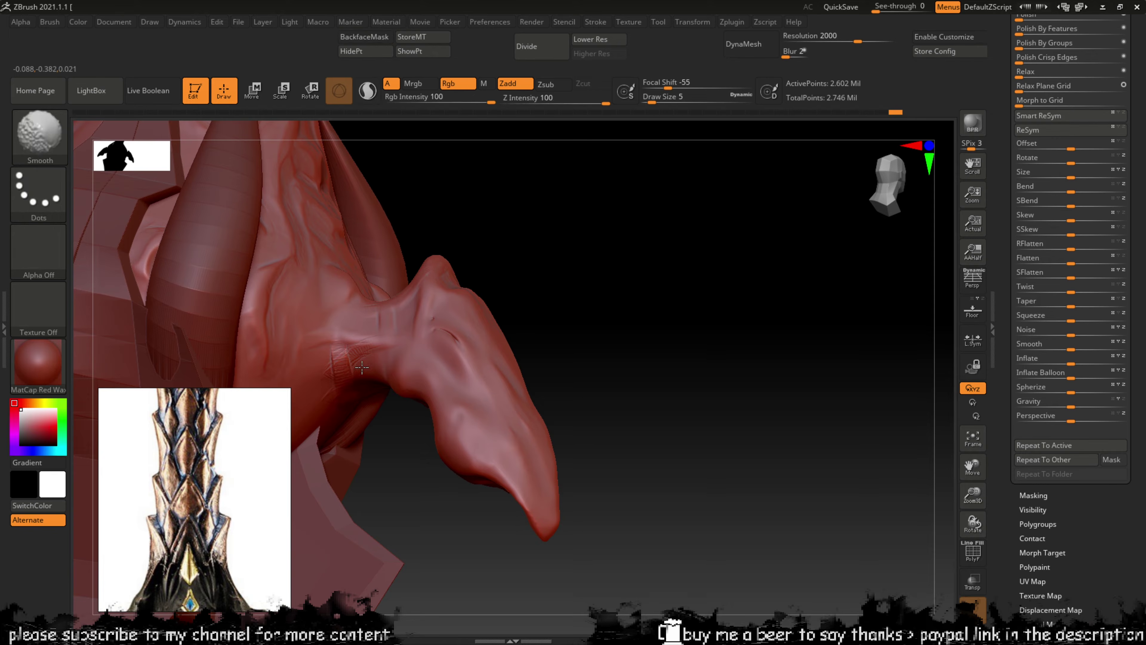
pyautogui.keyDown('shift'); pyautogui.moveTo(332, 359); pyautogui.dragTo(338, 372); pyautogui.keyUp('shift')
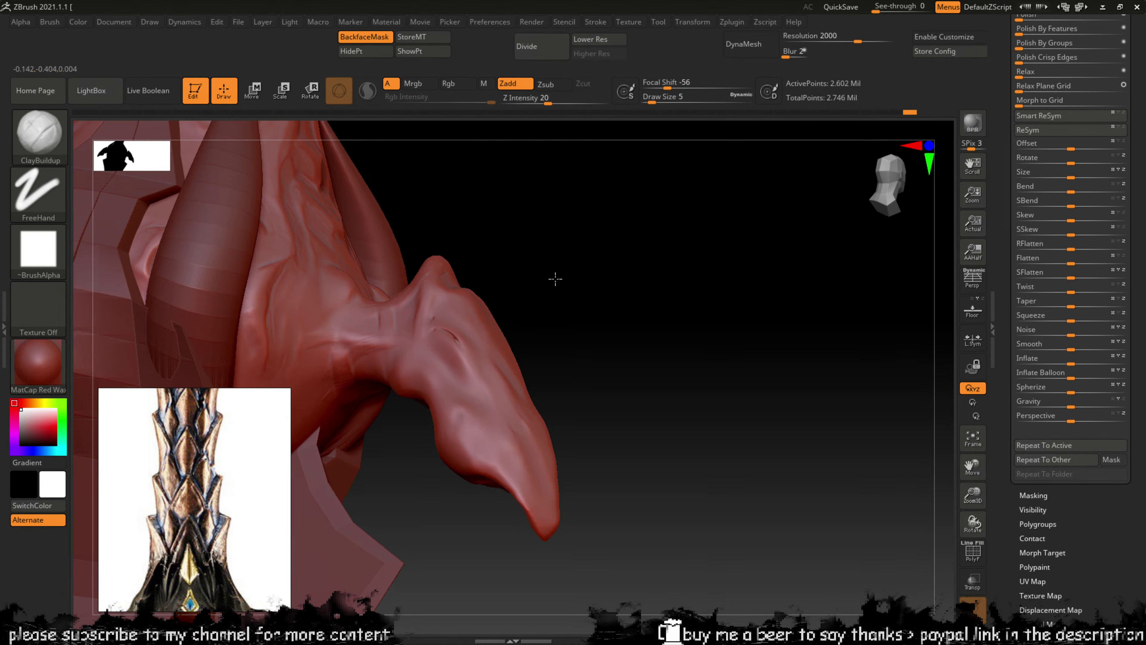
pyautogui.moveTo(555, 276)
pyautogui.mouseDown()
pyautogui.moveTo(538, 274)
pyautogui.moveTo(594, 256)
pyautogui.moveTo(415, 371)
pyautogui.mouseUp()
pyautogui.press('shift')
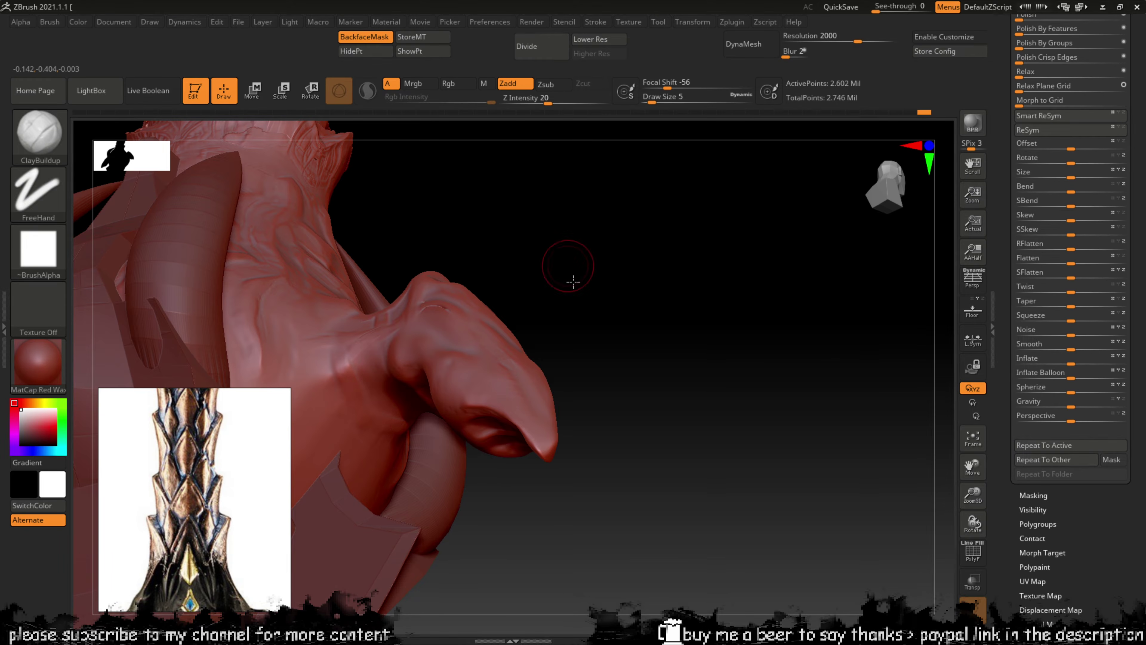
# Step: Build up ridges around the crease in the middle of the wing with ClayBuildup and soften them
pyautogui.moveTo(568, 266); pyautogui.dragTo(540, 317)
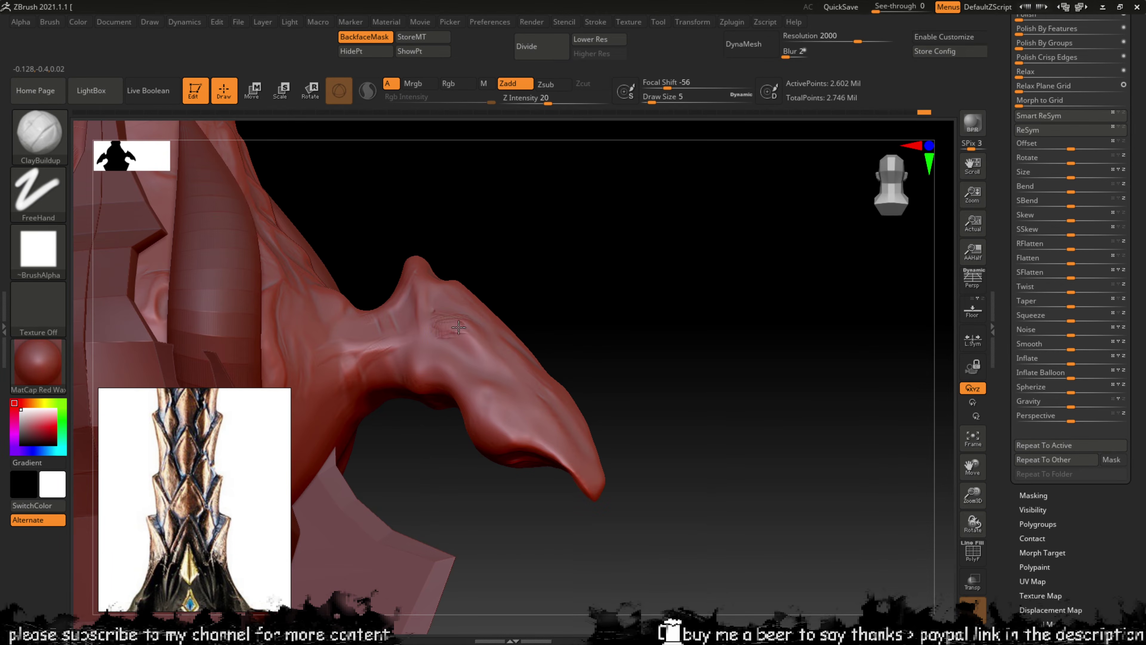
pyautogui.press('shift')
pyautogui.keyDown('shift'); pyautogui.moveTo(454, 323); pyautogui.dragTo(451, 325); pyautogui.keyUp('shift')
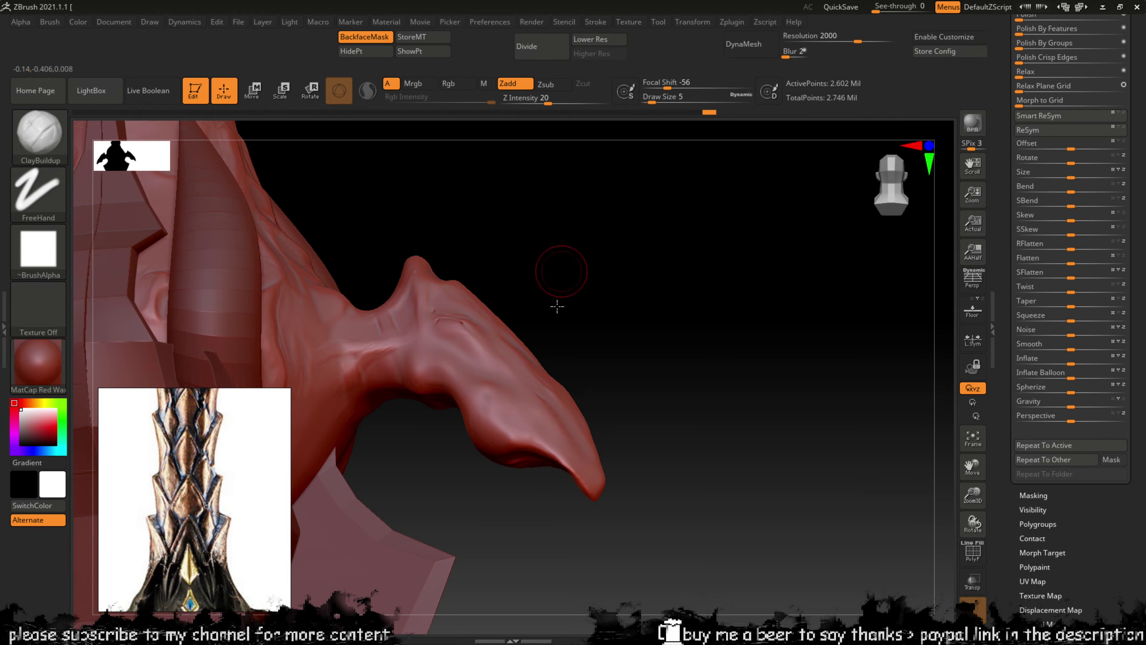
pyautogui.moveTo(556, 304); pyautogui.dragTo(554, 334)
pyautogui.moveTo(451, 329)
pyautogui.keyDown('shift'); pyautogui.mouseDown()
pyautogui.moveTo(483, 356)
pyautogui.moveTo(464, 343)
pyautogui.mouseUp(); pyautogui.keyUp('shift')
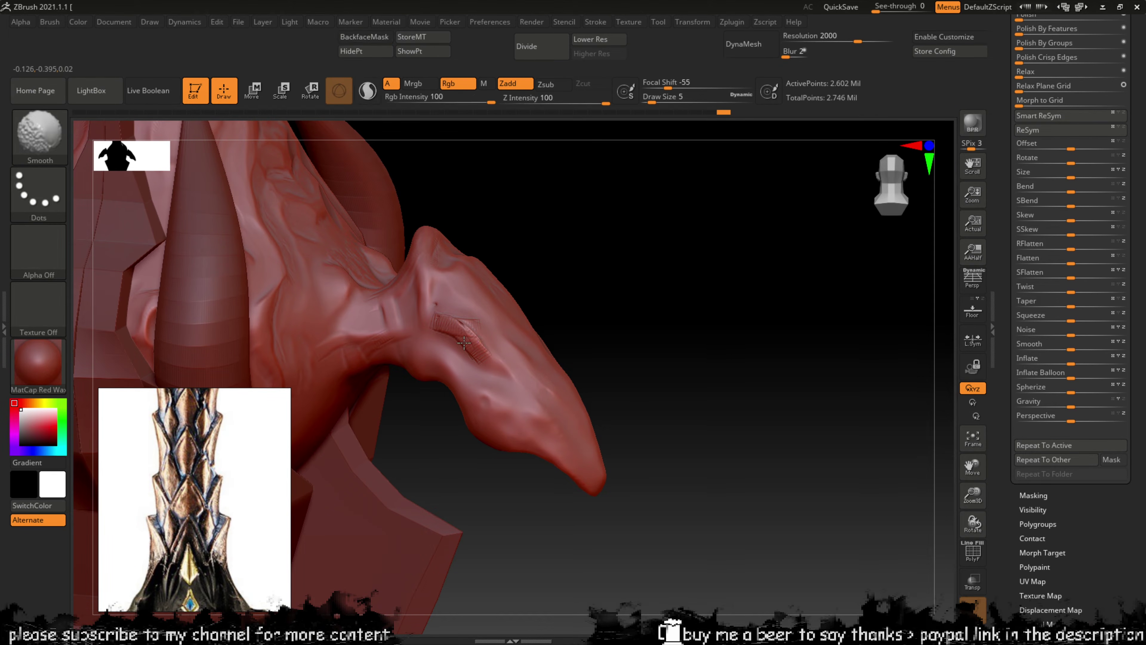
# Step: Flatten the wing's central ridge and the area below its spike with TrimDynamic, using the wing part of the reference image
pyautogui.press('b')
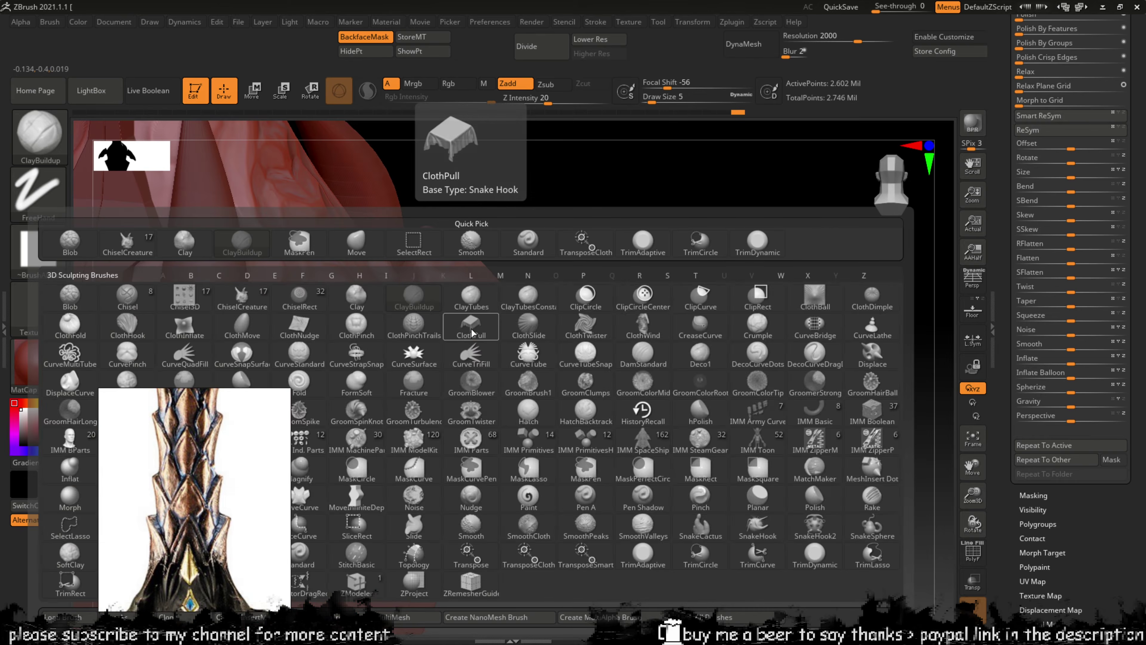
pyautogui.press('t')
pyautogui.press('d')
pyautogui.moveTo(463, 341)
pyautogui.mouseDown()
pyautogui.moveTo(471, 333)
pyautogui.moveTo(454, 337)
pyautogui.moveTo(470, 331)
pyautogui.mouseUp()
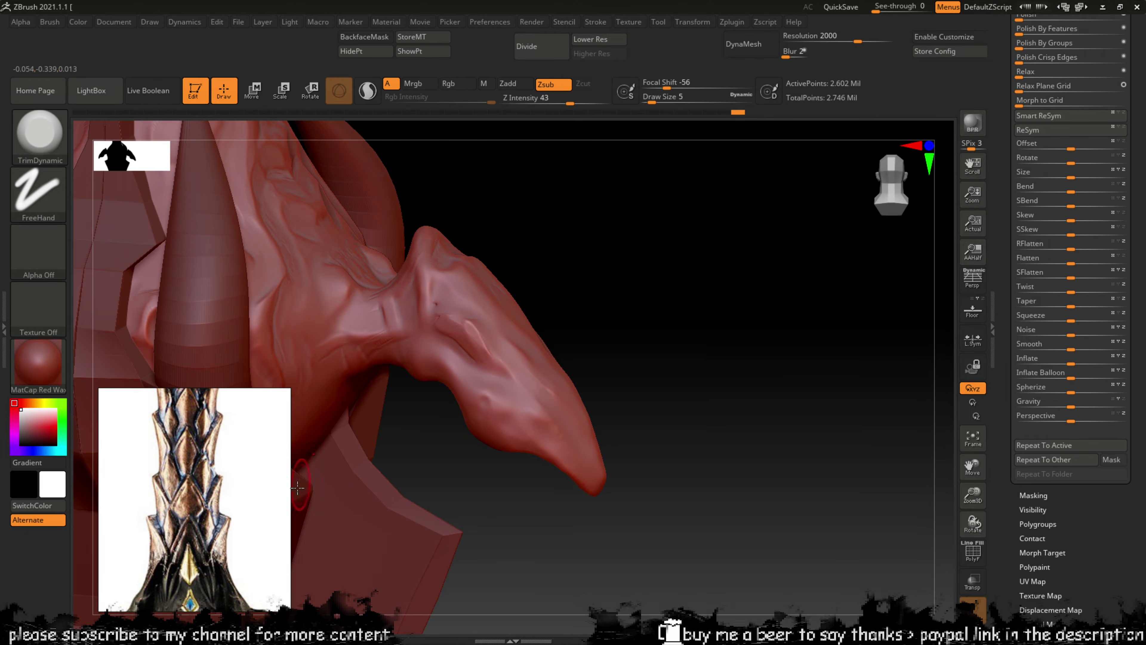
pyautogui.moveTo(247, 524); pyautogui.dragTo(200, 442, button='middle')
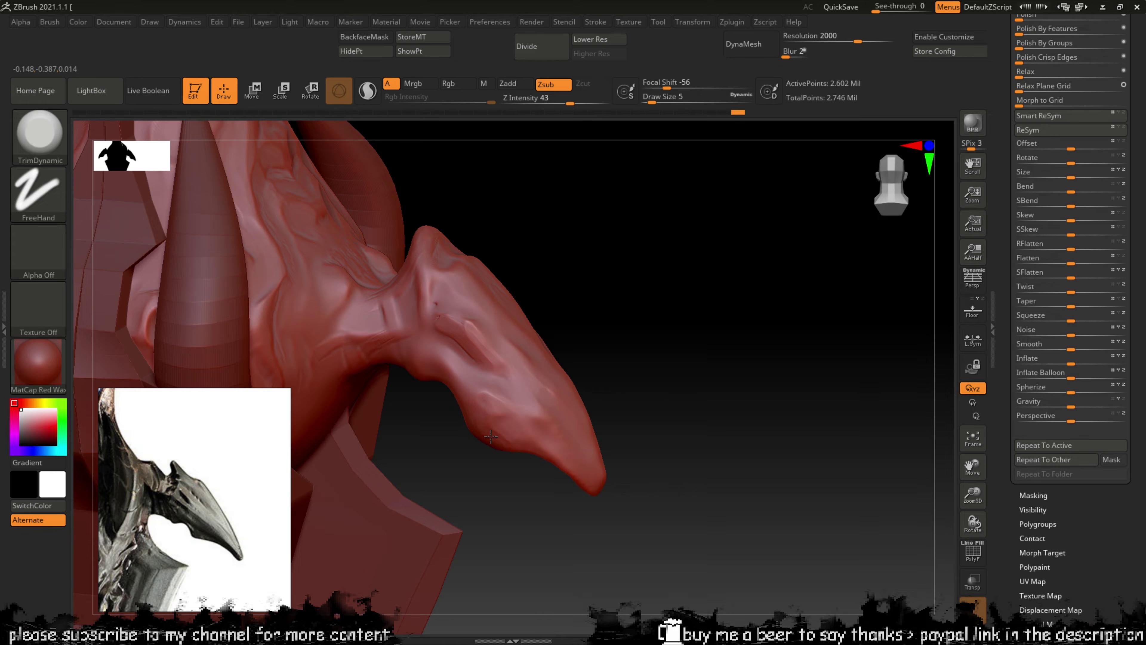
pyautogui.moveTo(650, 340); pyautogui.dragTo(651, 335)
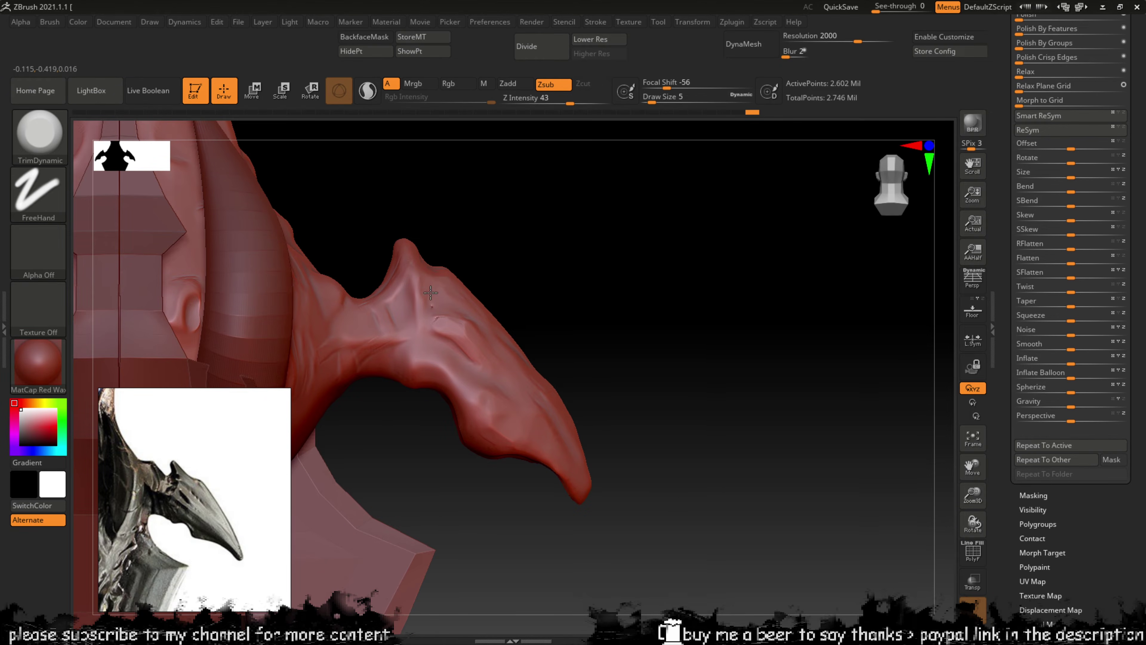
pyautogui.moveTo(430, 293)
pyautogui.mouseDown()
pyautogui.moveTo(399, 314)
pyautogui.moveTo(405, 299)
pyautogui.moveTo(446, 296)
pyautogui.mouseUp()
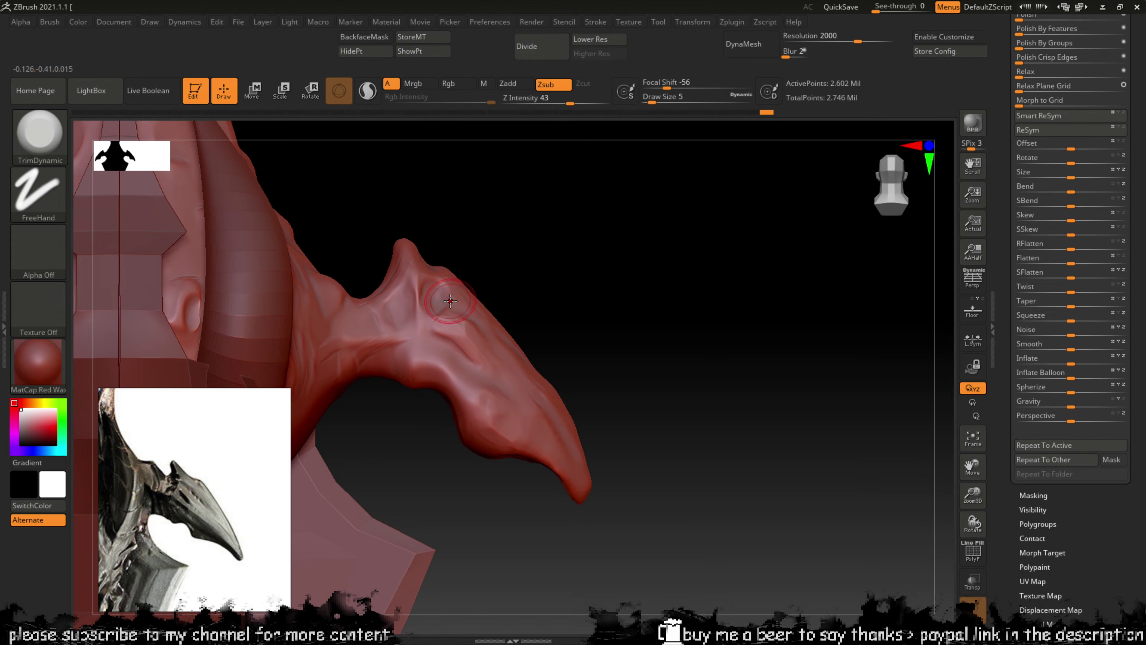
# Step: Build up the area beside the hollow below the wing's spike with ClayBuildup and smooth it
pyautogui.press('b')
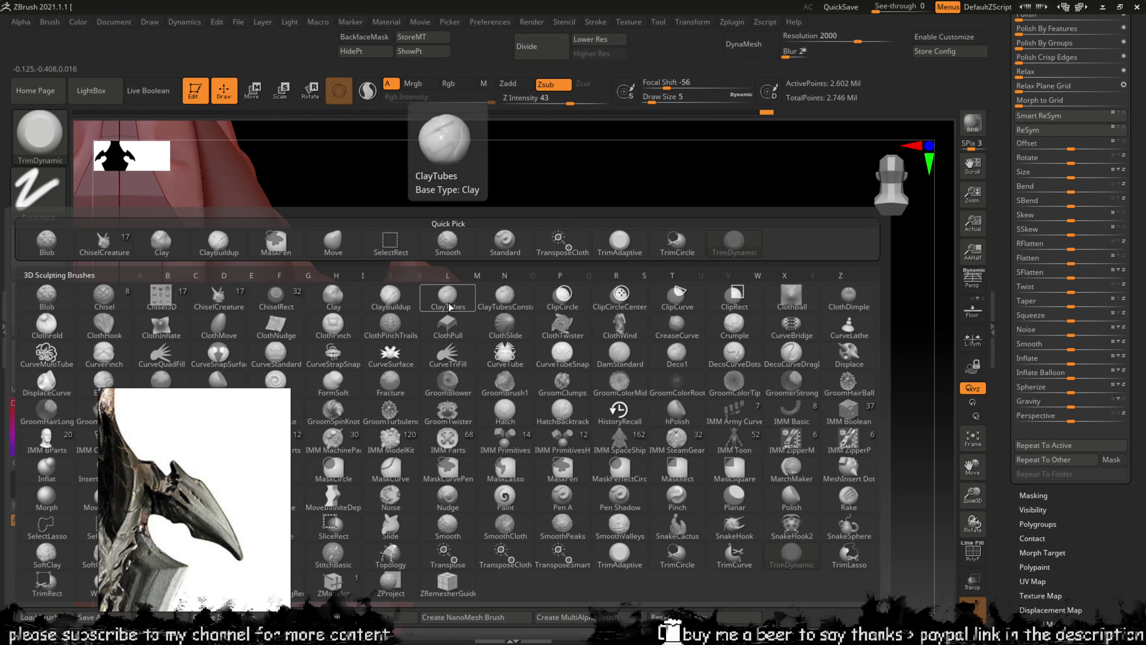
pyautogui.press('t')
pyautogui.press('d')
pyautogui.press('b')
pyautogui.press('c')
pyautogui.press('b')
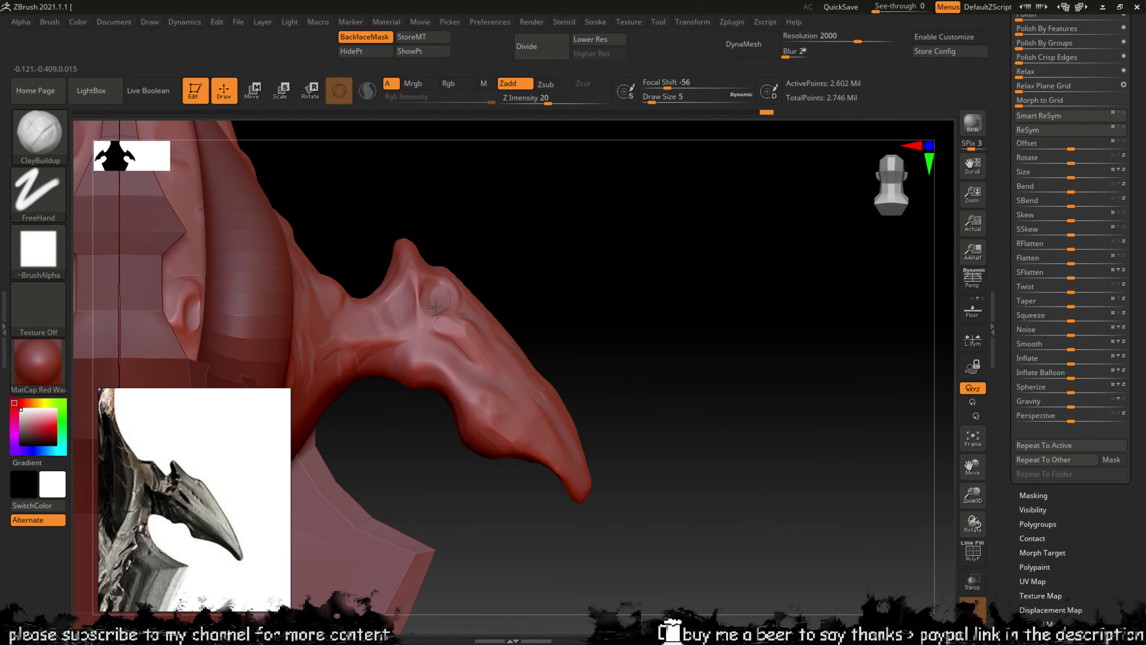
pyautogui.press('shift')
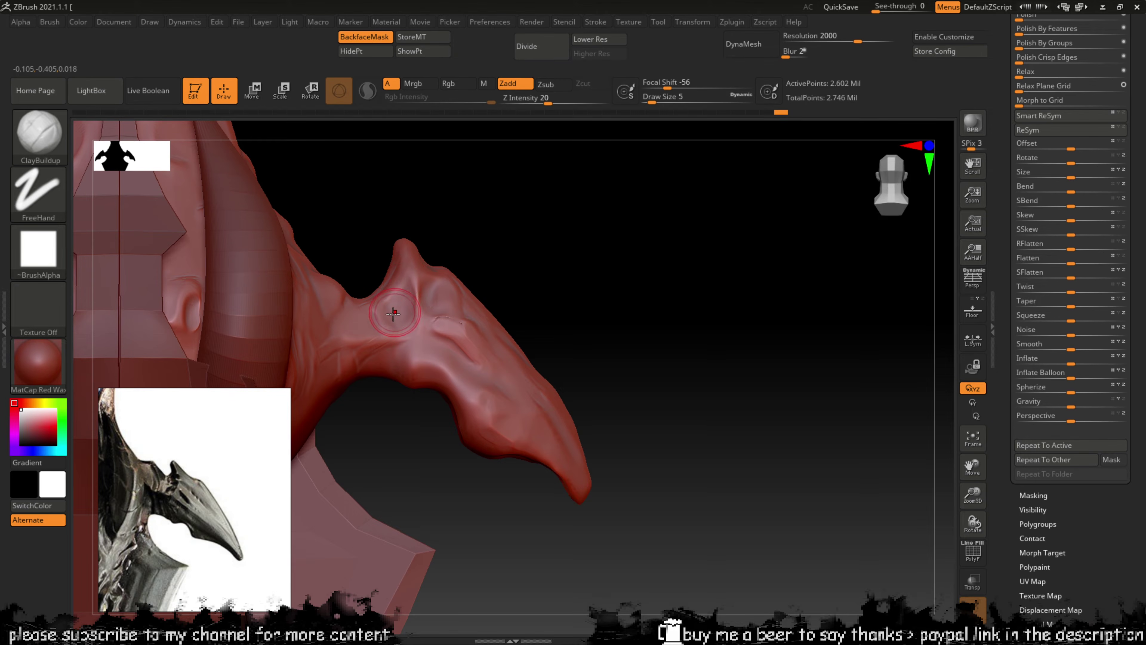
# Step: Raise a bump on top of the wing's arm beside the spike with ClayBuildup, undoing unwanted strokes and smoothing the form
pyautogui.moveTo(397, 287)
pyautogui.mouseDown()
pyautogui.moveTo(388, 280)
pyautogui.moveTo(382, 294)
pyautogui.moveTo(407, 284)
pyautogui.moveTo(374, 307)
pyautogui.moveTo(346, 294)
pyautogui.moveTo(353, 269)
pyautogui.moveTo(343, 299)
pyautogui.mouseUp()
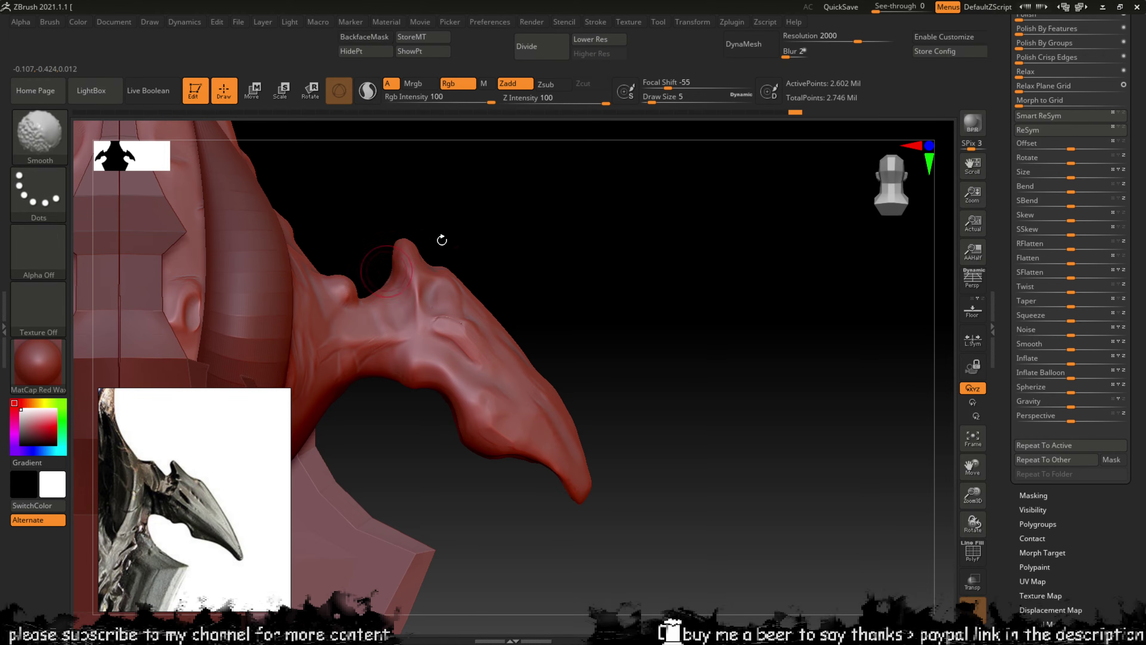
pyautogui.moveTo(440, 241); pyautogui.dragTo(388, 249)
pyautogui.hotkey('ctrl', 'z')
pyautogui.hotkey('ctrl', 'z')
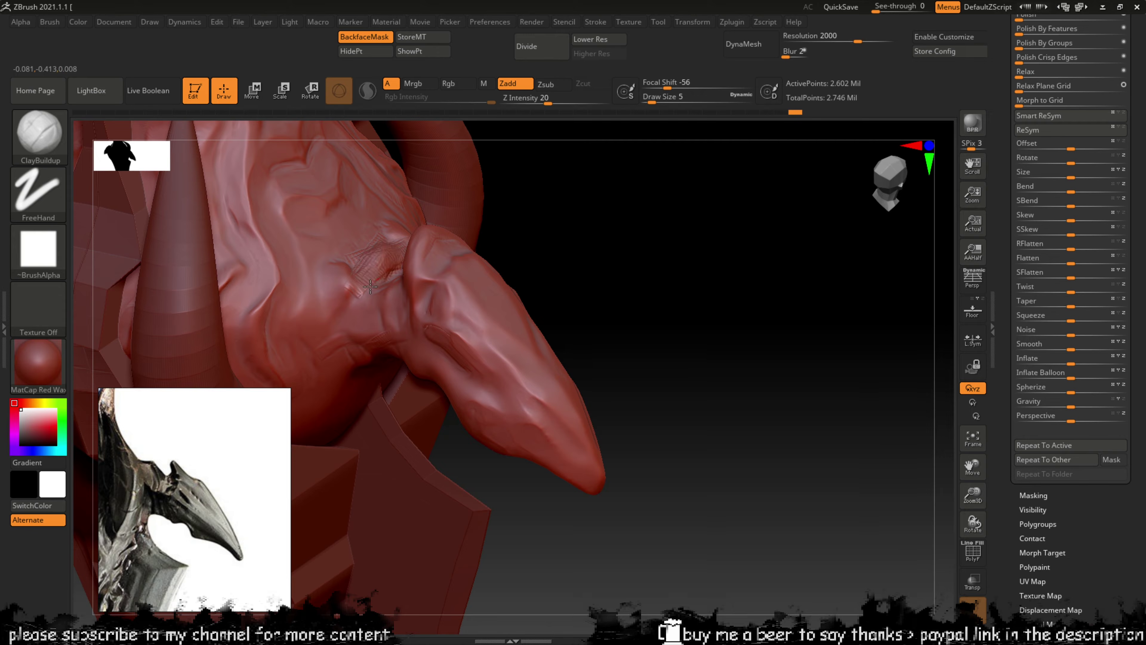
pyautogui.moveTo(509, 192)
pyautogui.mouseDown()
pyautogui.moveTo(542, 230)
pyautogui.moveTo(463, 195)
pyautogui.moveTo(368, 256)
pyautogui.moveTo(368, 270)
pyautogui.mouseUp()
pyautogui.press('shift')
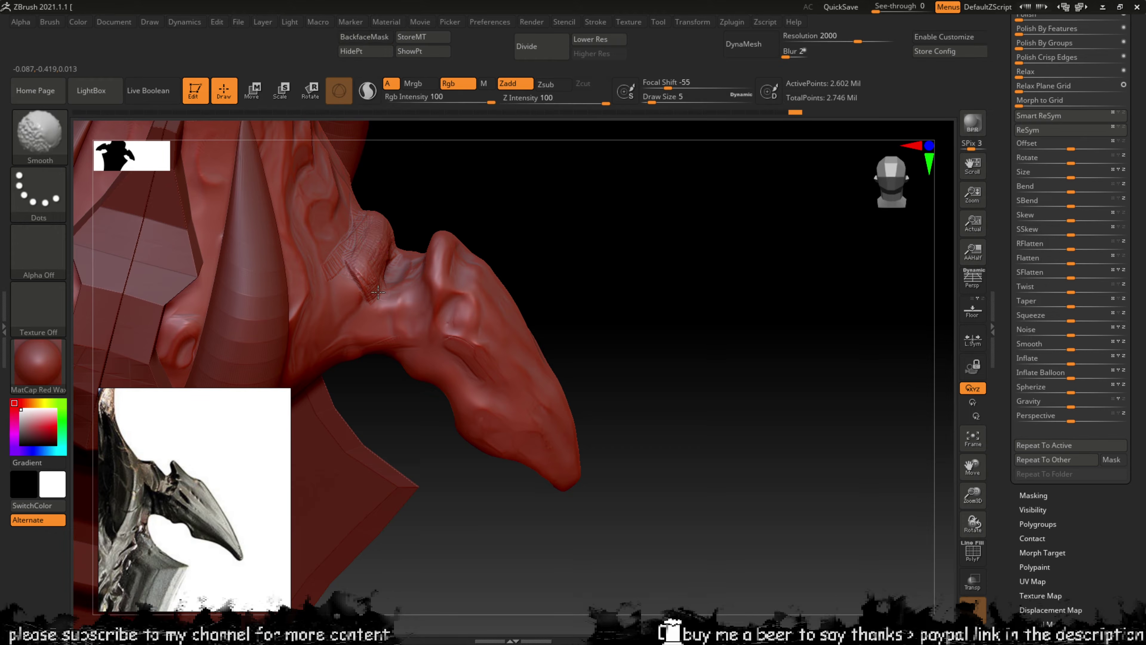
# Step: Flatten the new bump and the surrounding folds at the wing's base into planes with TrimDynamic
pyautogui.press('b')
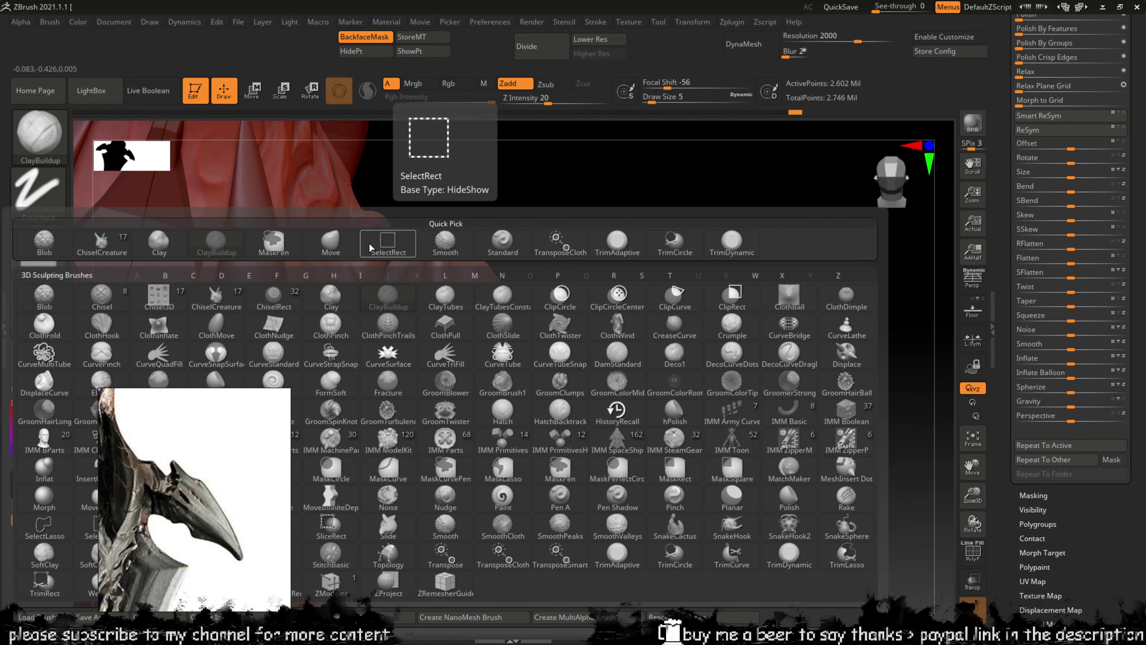
pyautogui.press('t')
pyautogui.press('d')
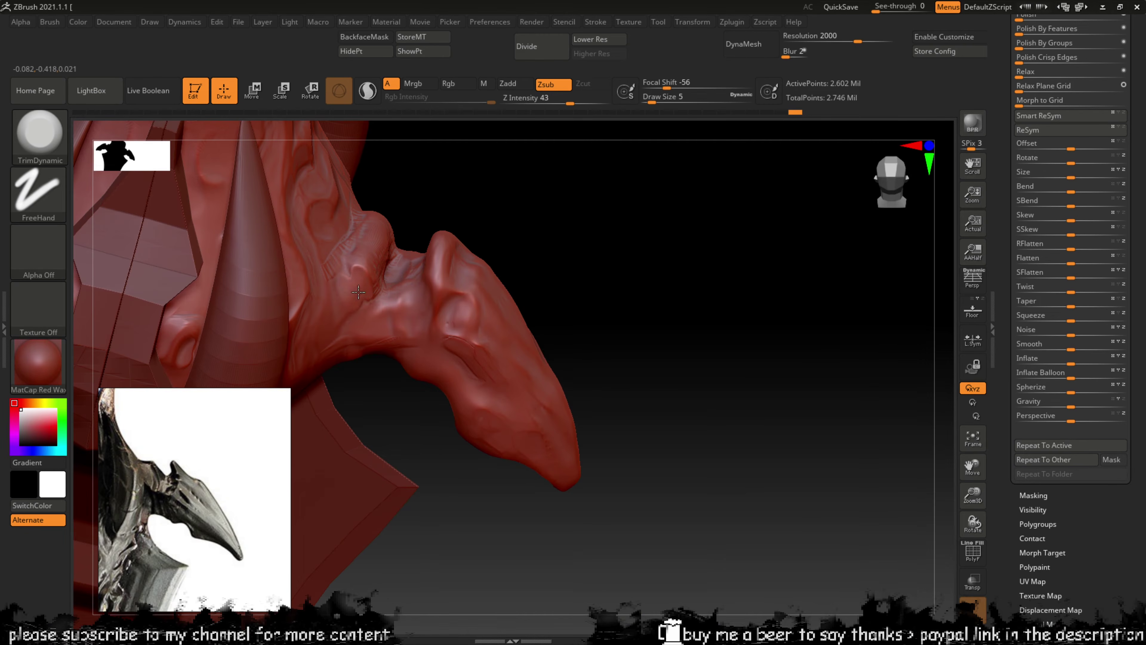
pyautogui.moveTo(463, 203)
pyautogui.mouseDown()
pyautogui.moveTo(401, 259)
pyautogui.moveTo(355, 251)
pyautogui.moveTo(373, 225)
pyautogui.moveTo(379, 272)
pyautogui.mouseUp()
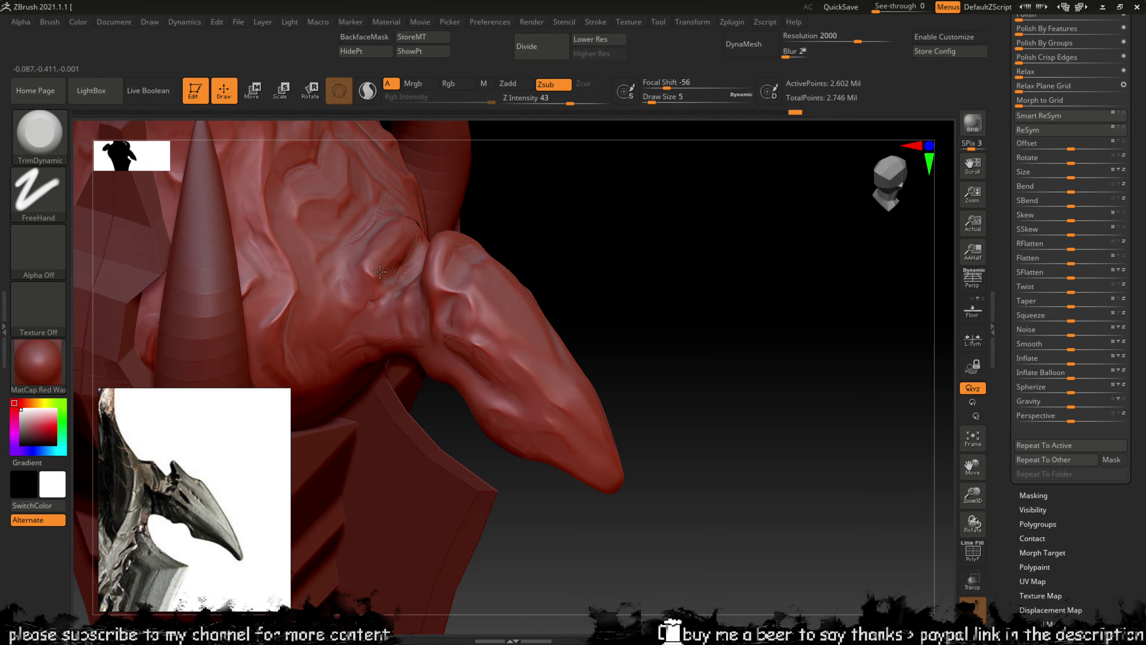
pyautogui.moveTo(356, 227); pyautogui.dragTo(374, 218)
pyautogui.moveTo(533, 194)
pyautogui.mouseDown()
pyautogui.moveTo(547, 184)
pyautogui.moveTo(542, 166)
pyautogui.mouseUp()
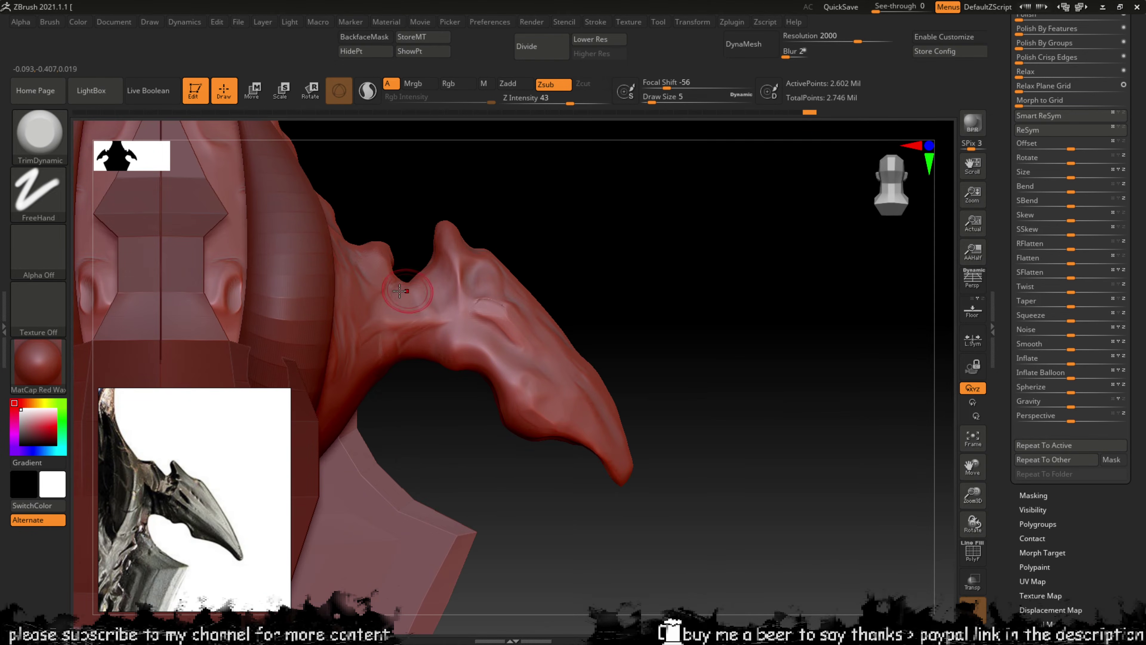
# Step: Refine the surface planes of the curved crossguard prong with the TrimDynamic brush
pyautogui.moveTo(511, 230); pyautogui.dragTo(386, 279)
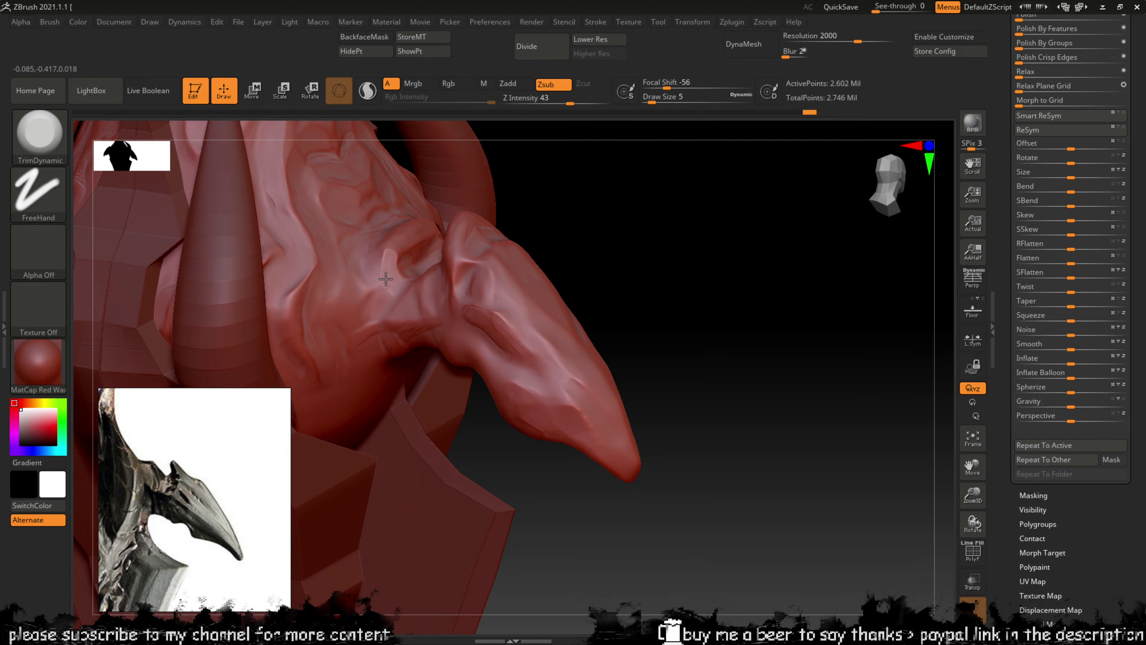
pyautogui.moveTo(545, 169)
pyautogui.mouseDown()
pyautogui.moveTo(576, 217)
pyautogui.moveTo(574, 172)
pyautogui.mouseUp()
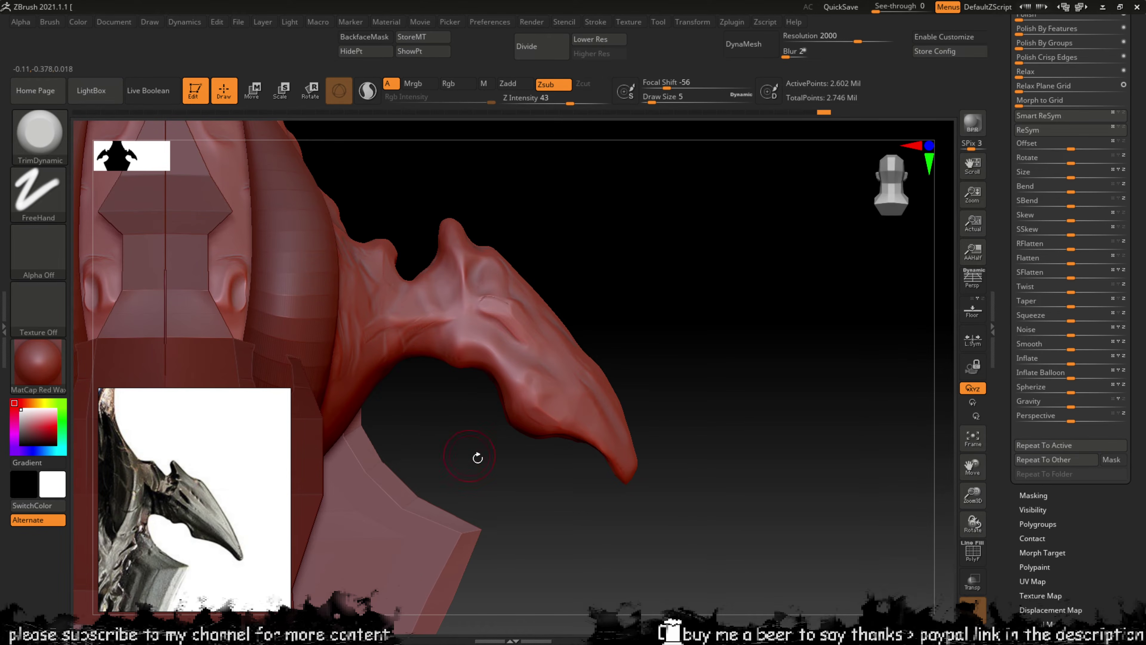
pyautogui.moveTo(499, 422); pyautogui.dragTo(506, 431)
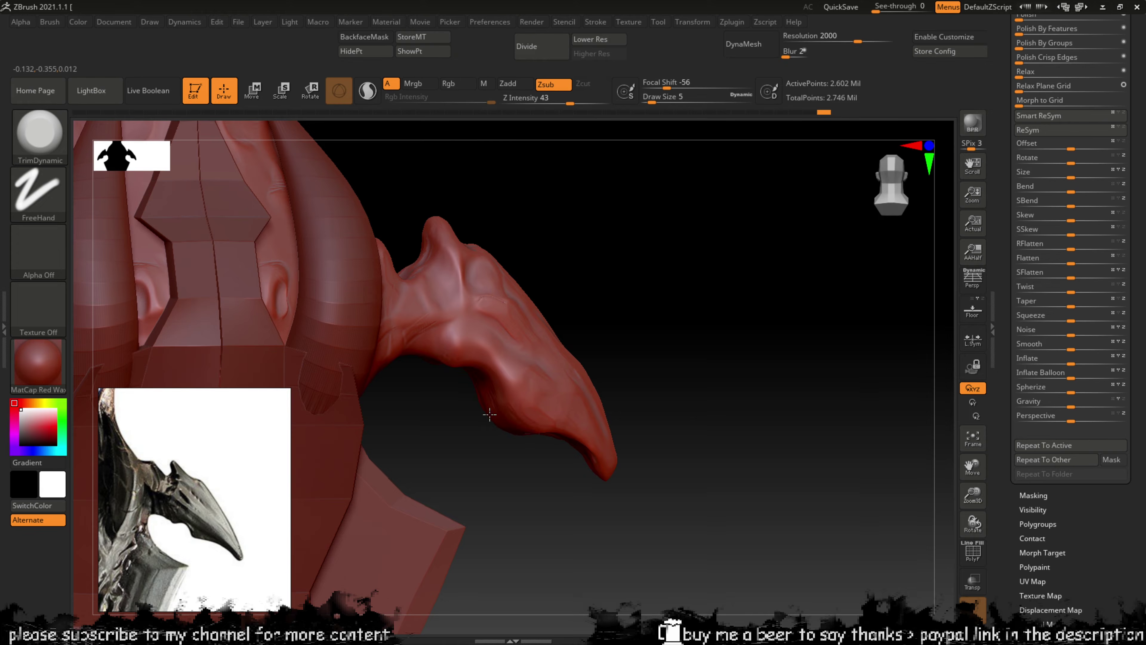
pyautogui.moveTo(606, 317); pyautogui.dragTo(599, 341)
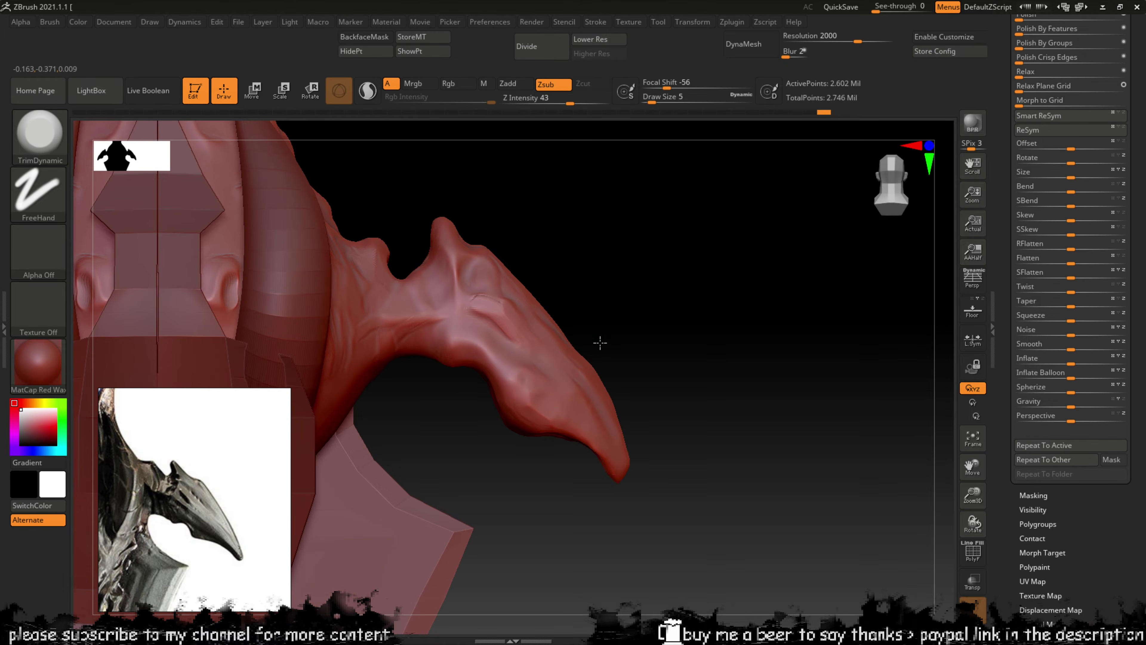
# Step: Examine the whole sword, then the hilt and crossguard from the front at several distances
pyautogui.press('f')
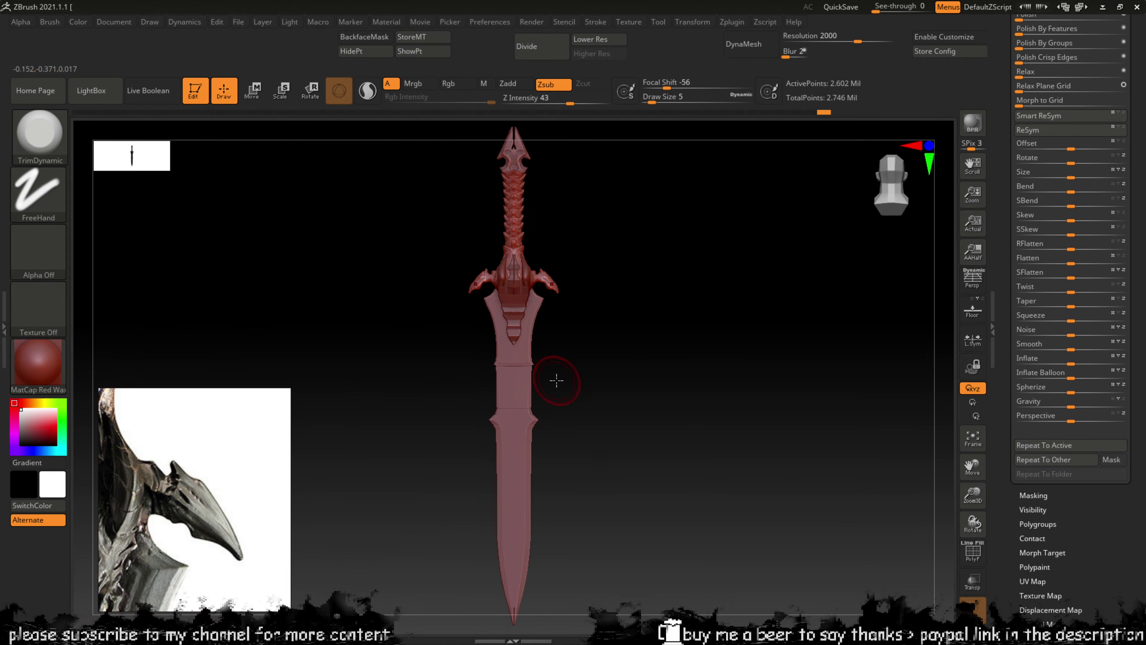
pyautogui.moveTo(558, 184)
pyautogui.keyDown('ctrl'); pyautogui.mouseDown(button='right')
pyautogui.moveTo(659, 368)
pyautogui.moveTo(724, 386)
pyautogui.moveTo(724, 471)
pyautogui.mouseUp(button='right'); pyautogui.keyUp('ctrl')
pyautogui.moveTo(653, 282)
pyautogui.keyDown('alt'); pyautogui.mouseDown(button='right')
pyautogui.moveTo(704, 382)
pyautogui.moveTo(717, 361)
pyautogui.moveTo(748, 409)
pyautogui.mouseUp(button='right'); pyautogui.keyUp('alt')
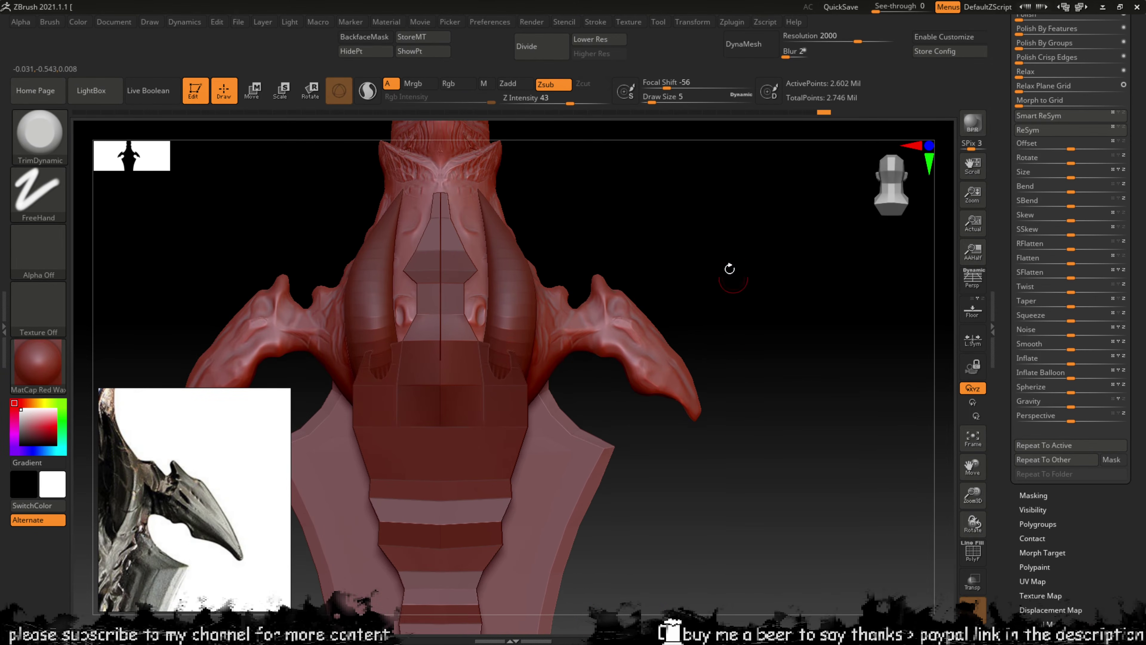
pyautogui.moveTo(729, 266)
pyautogui.keyDown('alt'); pyautogui.mouseDown(button='right')
pyautogui.moveTo(695, 271)
pyautogui.moveTo(719, 270)
pyautogui.moveTo(756, 301)
pyautogui.mouseUp(button='right'); pyautogui.keyUp('alt')
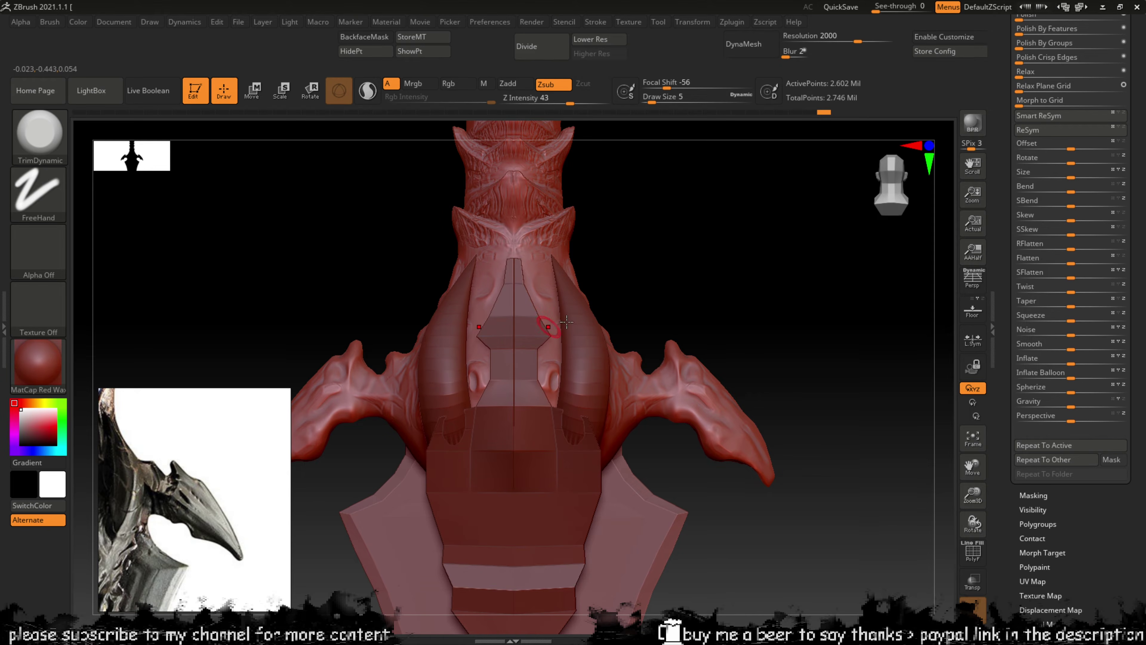
pyautogui.keyDown('ctrl'); pyautogui.moveTo(763, 359); pyautogui.dragTo(739, 287, button='right'); pyautogui.keyUp('ctrl')
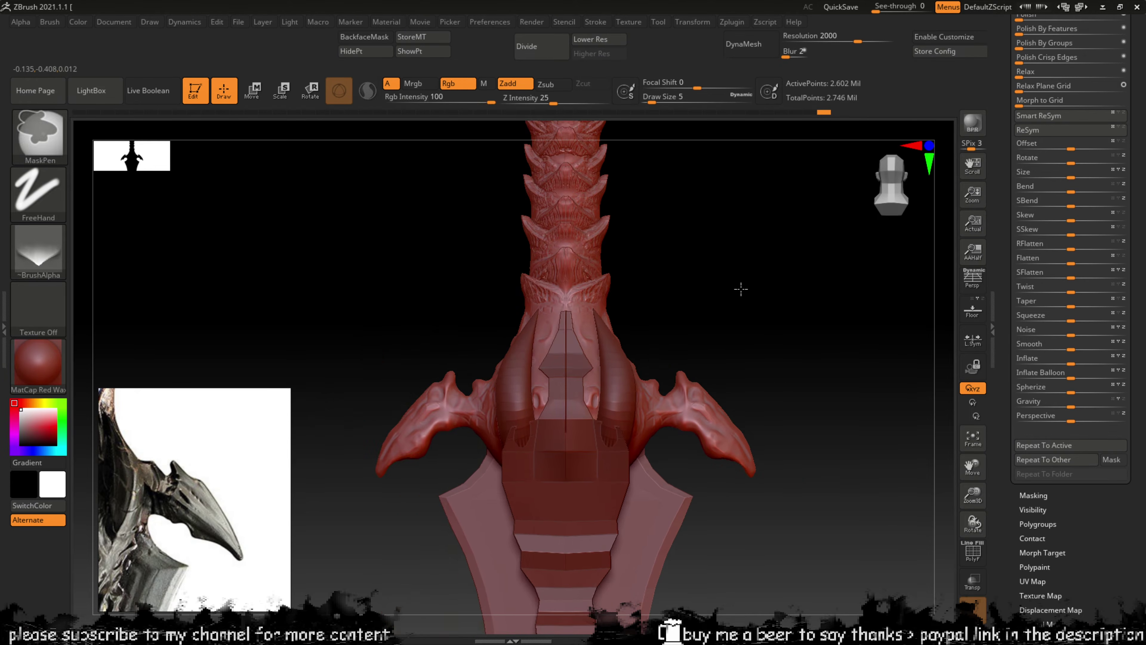
pyautogui.keyDown('ctrl'); pyautogui.moveTo(755, 338); pyautogui.dragTo(783, 371, button='right'); pyautogui.keyUp('ctrl')
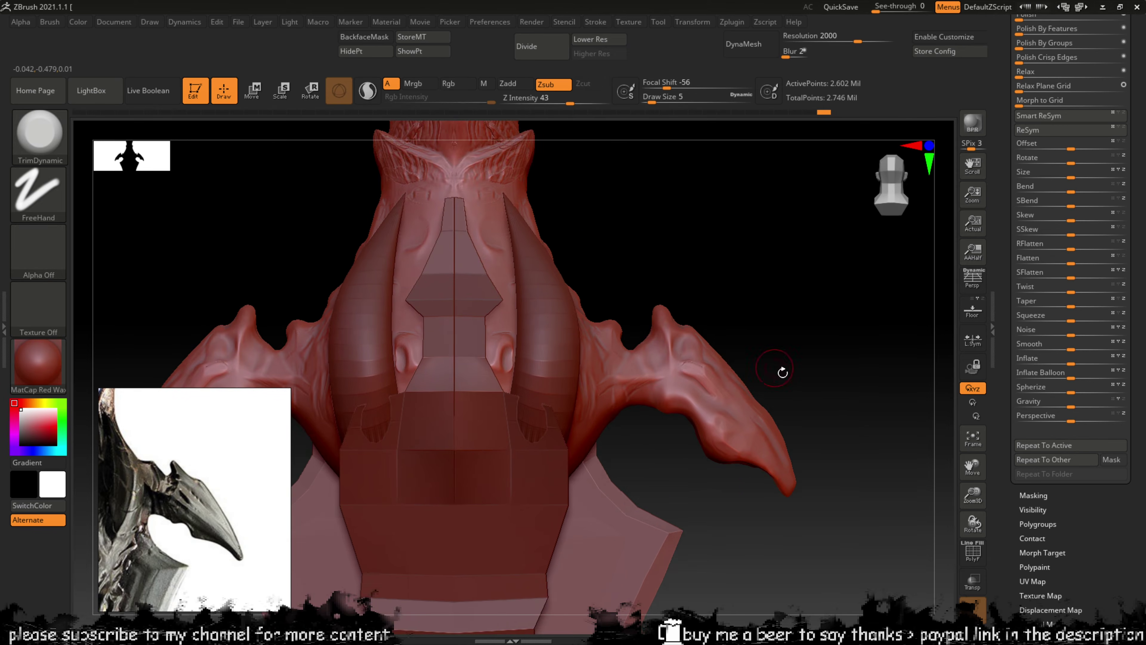
pyautogui.keyDown('alt'); pyautogui.moveTo(797, 282); pyautogui.dragTo(851, 258, button='right'); pyautogui.keyUp('alt')
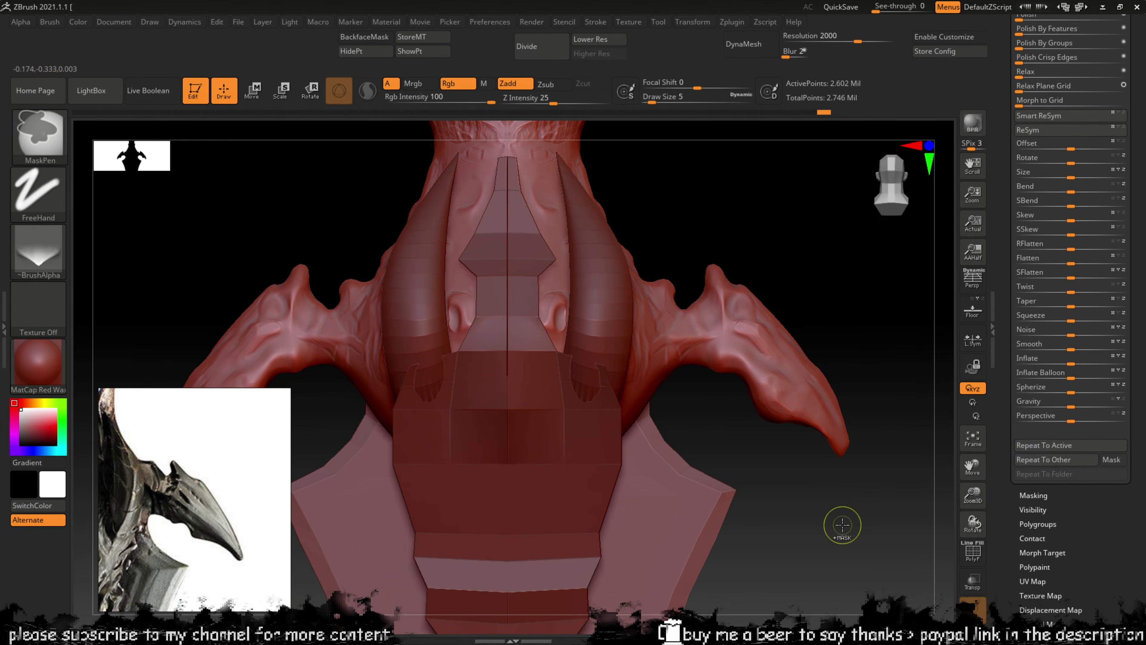
pyautogui.moveTo(842, 525)
pyautogui.keyDown('ctrl'); pyautogui.mouseDown(button='right')
pyautogui.moveTo(832, 471)
pyautogui.moveTo(765, 487)
pyautogui.mouseUp(button='right'); pyautogui.keyUp('ctrl')
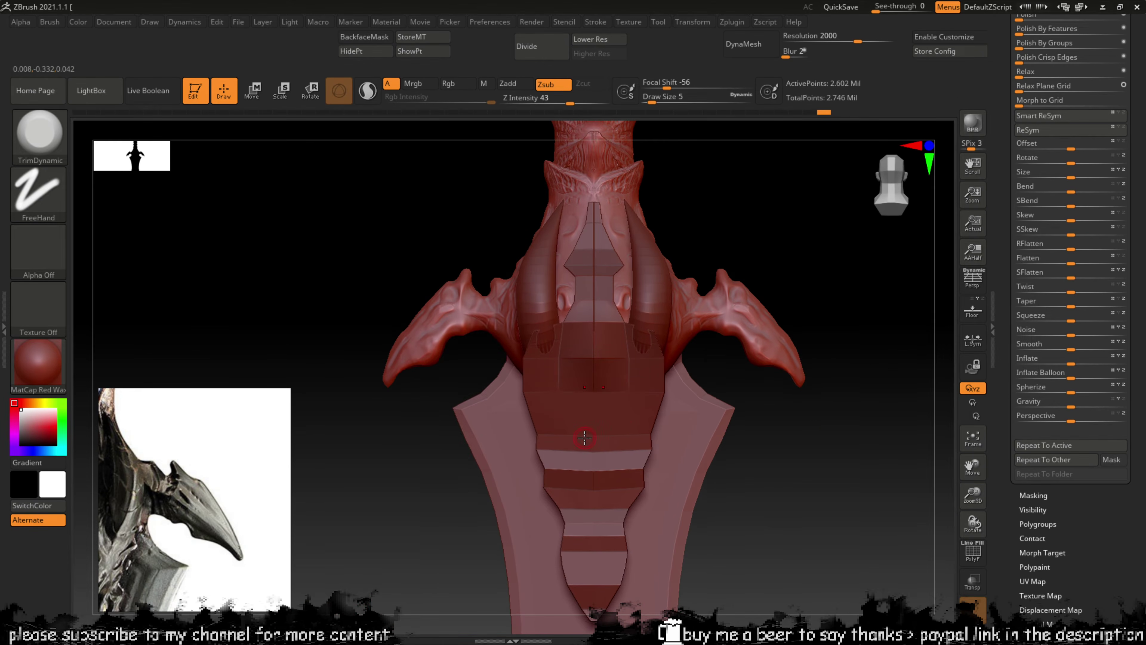
# Step: Make head_low the active subtool and convert it to DynaMesh at resolution 2000
pyautogui.moveTo(836, 498)
pyautogui.mouseDown(button='right')
pyautogui.moveTo(779, 491)
pyautogui.moveTo(818, 488)
pyautogui.mouseUp(button='right')
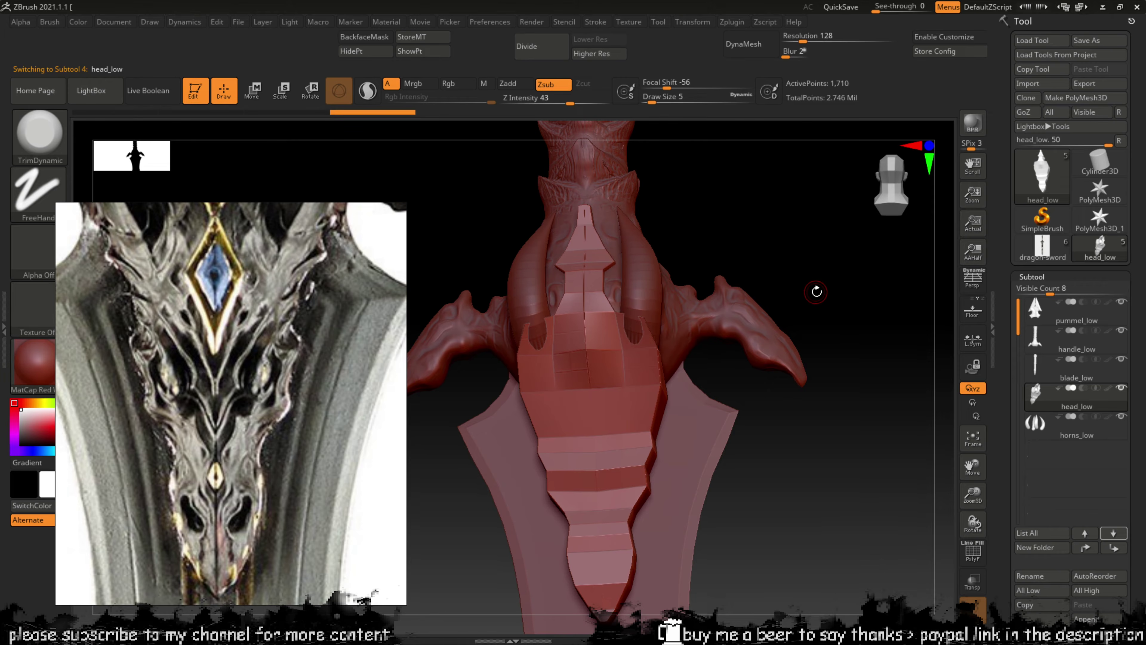
pyautogui.click(825, 39)
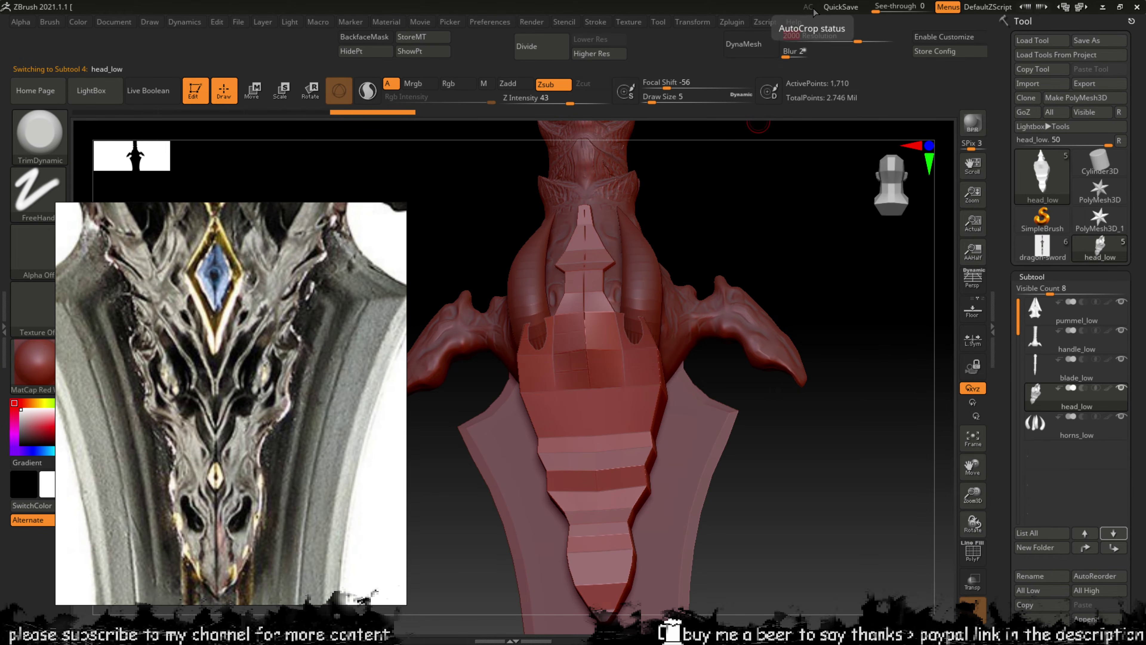
pyautogui.click(744, 44)
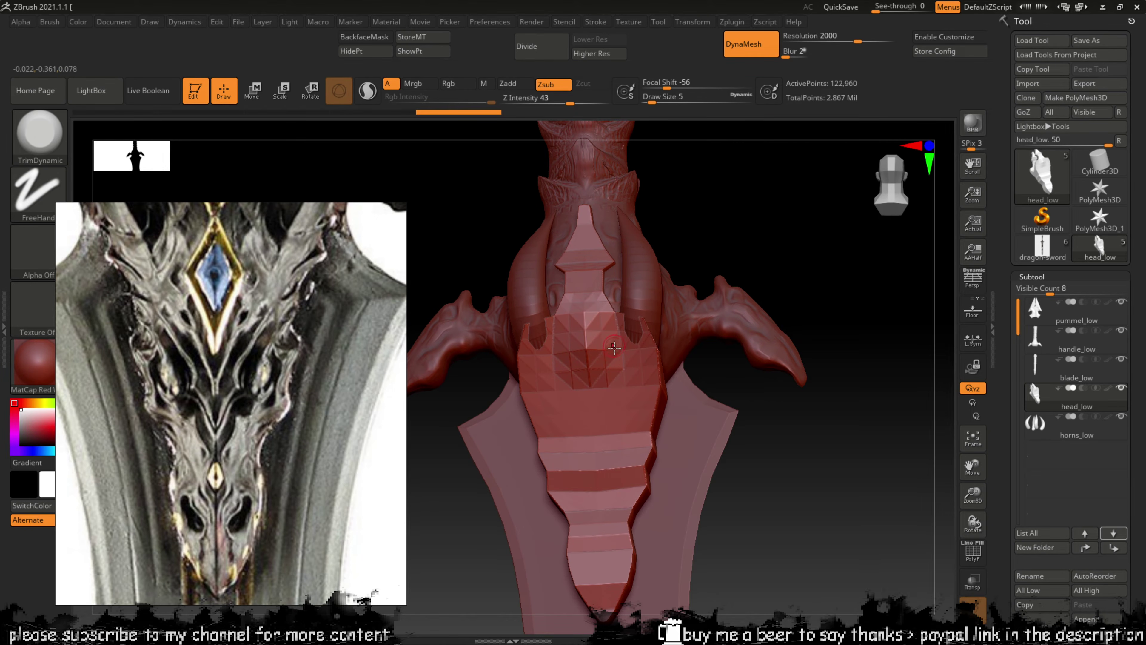
# Step: Set up the ClayBuildup brush at draw size 14 and activate symmetry for sculpting the head
pyautogui.press('b')
pyautogui.press('c')
pyautogui.press('b')
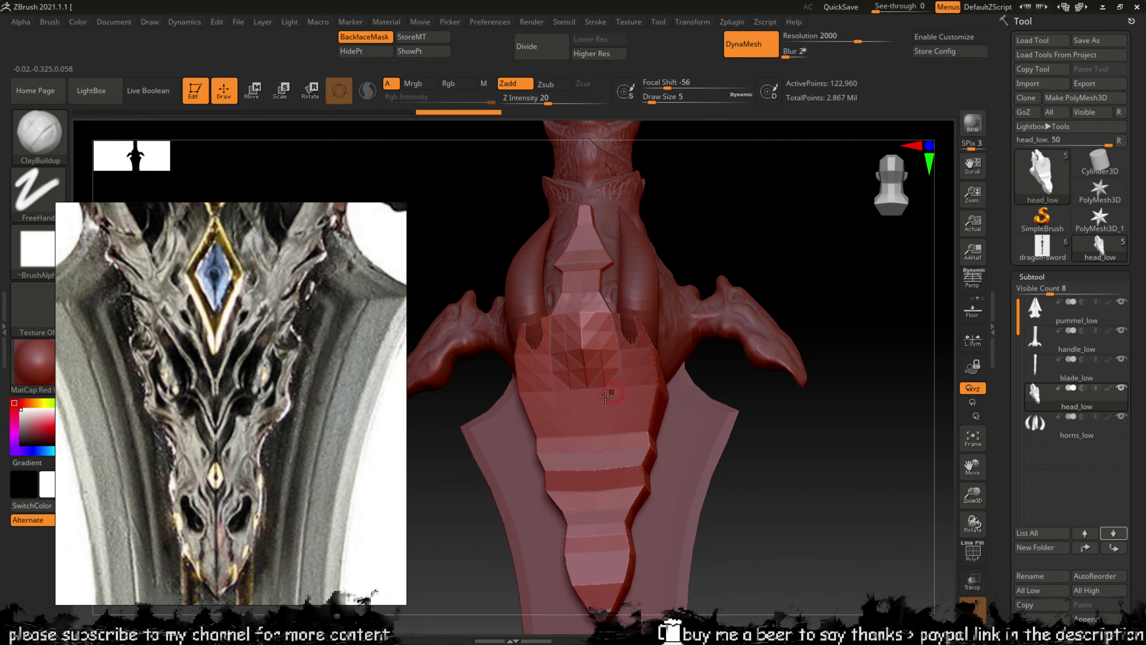
pyautogui.press(']')
pyautogui.press(']')
pyautogui.press(']')
pyautogui.press(']')
pyautogui.moveTo(729, 230); pyautogui.dragTo(750, 109)
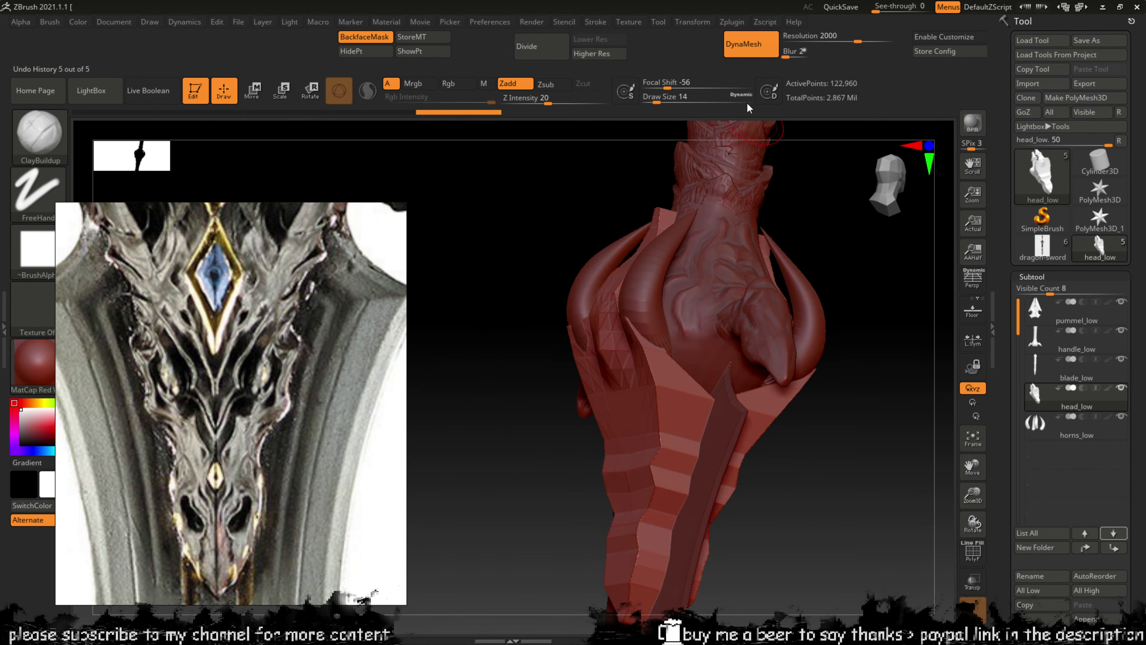
pyautogui.click(689, 22)
pyautogui.click(711, 377)
# Step: Smooth the faceted bands of the head from forehead to snout tip and remesh it with DynaMesh
pyautogui.moveTo(554, 347); pyautogui.dragTo(528, 345)
pyautogui.keyDown('shift'); pyautogui.moveTo(619, 384); pyautogui.dragTo(636, 380); pyautogui.keyUp('shift')
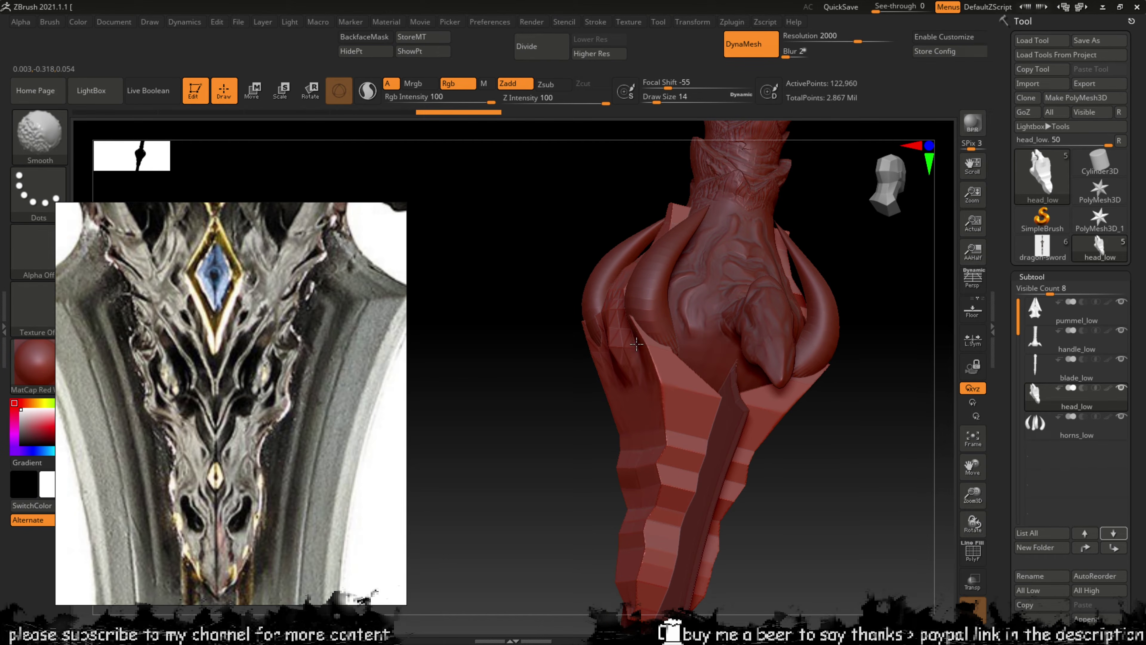
pyautogui.keyDown('shift'); pyautogui.moveTo(573, 361); pyautogui.dragTo(524, 438); pyautogui.keyUp('shift')
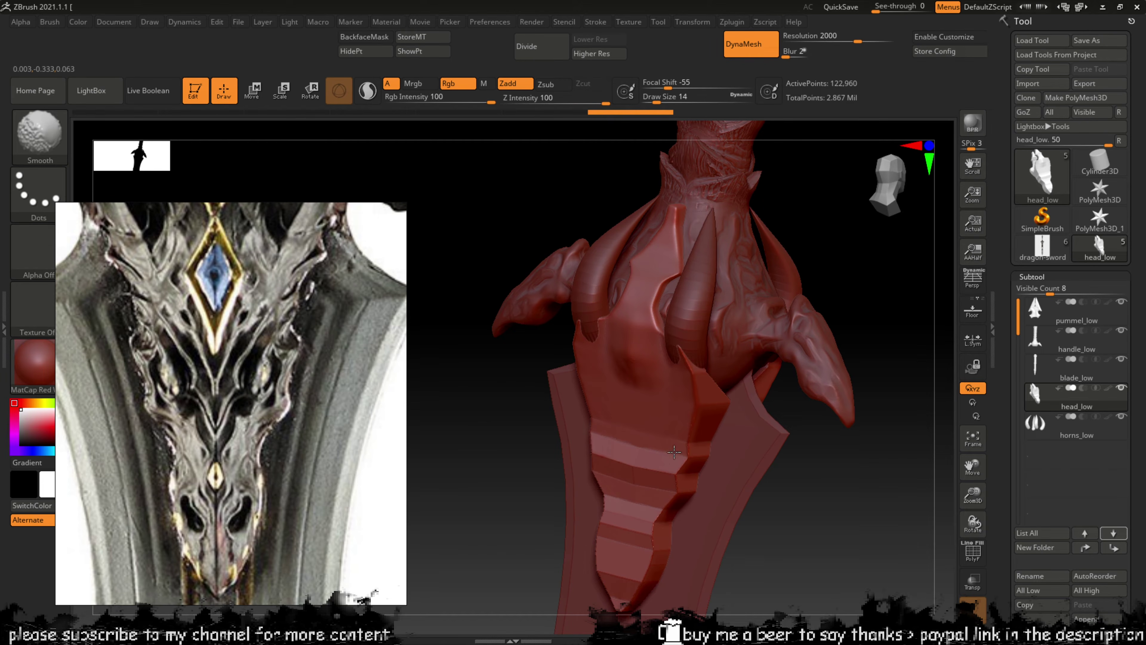
pyautogui.press('b')
pyautogui.press('c')
pyautogui.press('b')
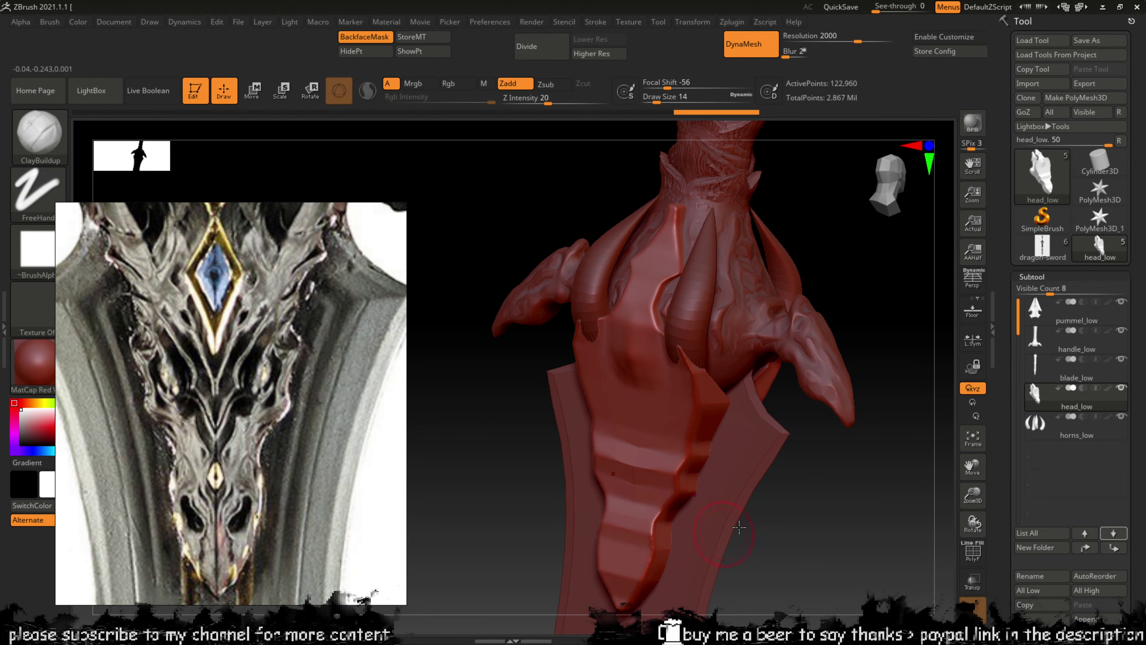
pyautogui.moveTo(795, 510)
pyautogui.mouseDown()
pyautogui.moveTo(764, 426)
pyautogui.moveTo(627, 454)
pyautogui.mouseUp()
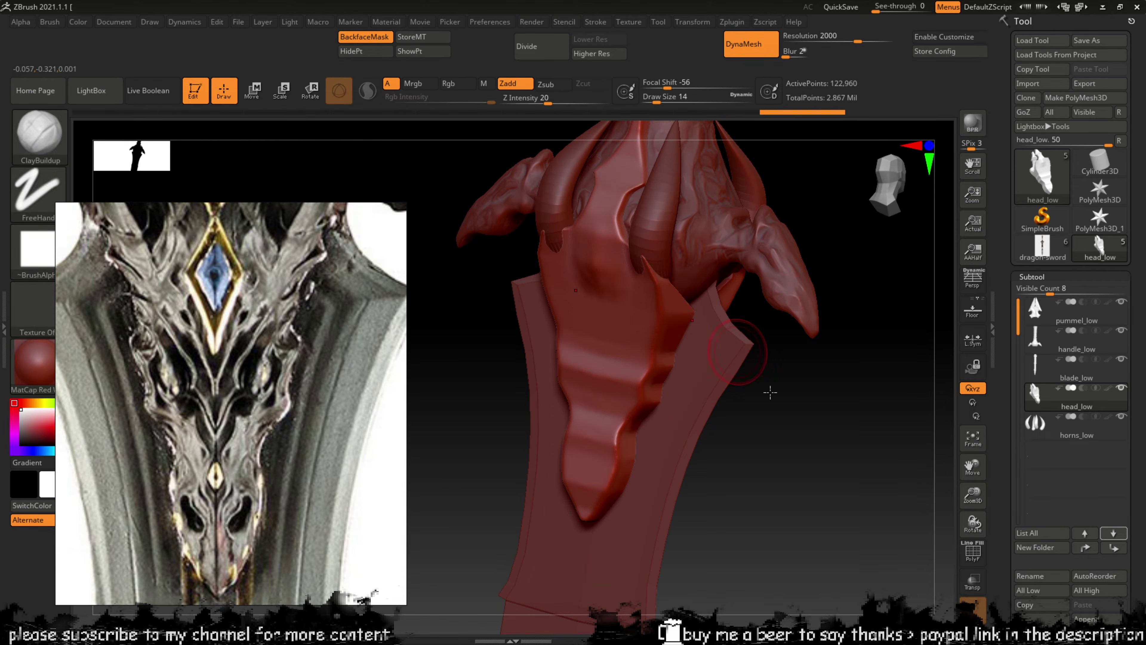
pyautogui.keyDown('ctrl'); pyautogui.click(819, 409); pyautogui.keyUp('ctrl')
pyautogui.moveTo(819, 410)
pyautogui.keyDown('ctrl'); pyautogui.mouseDown()
pyautogui.moveTo(853, 418)
pyautogui.moveTo(800, 389)
pyautogui.moveTo(833, 395)
pyautogui.moveTo(826, 456)
pyautogui.mouseUp(); pyautogui.keyUp('ctrl')
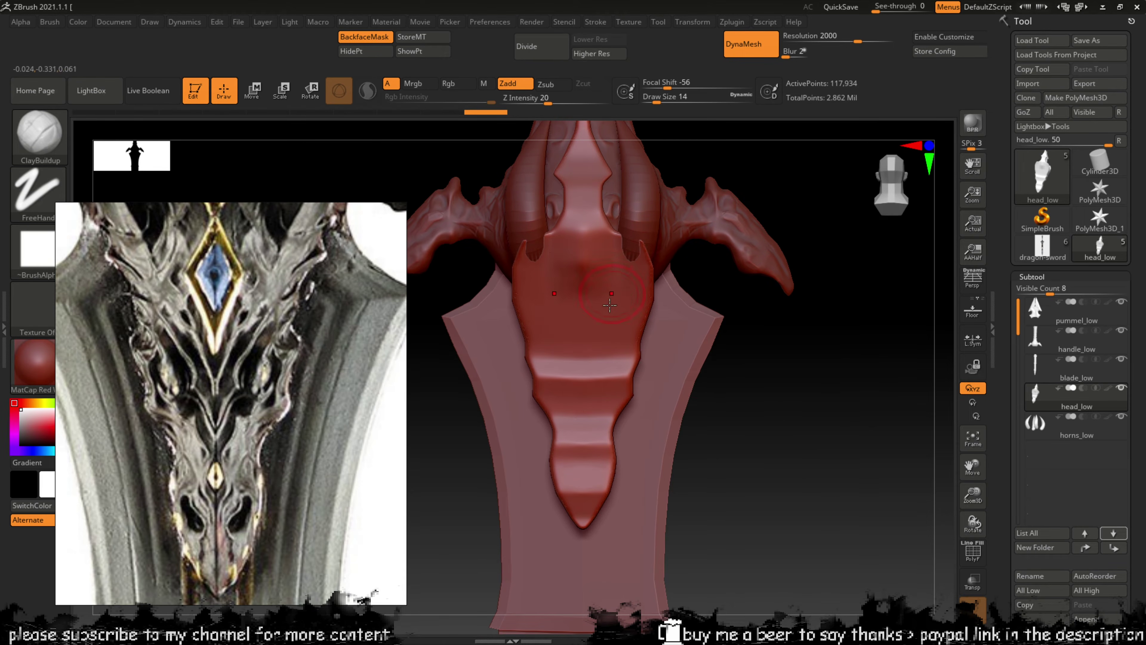
pyautogui.moveTo(608, 313); pyautogui.dragTo(607, 307)
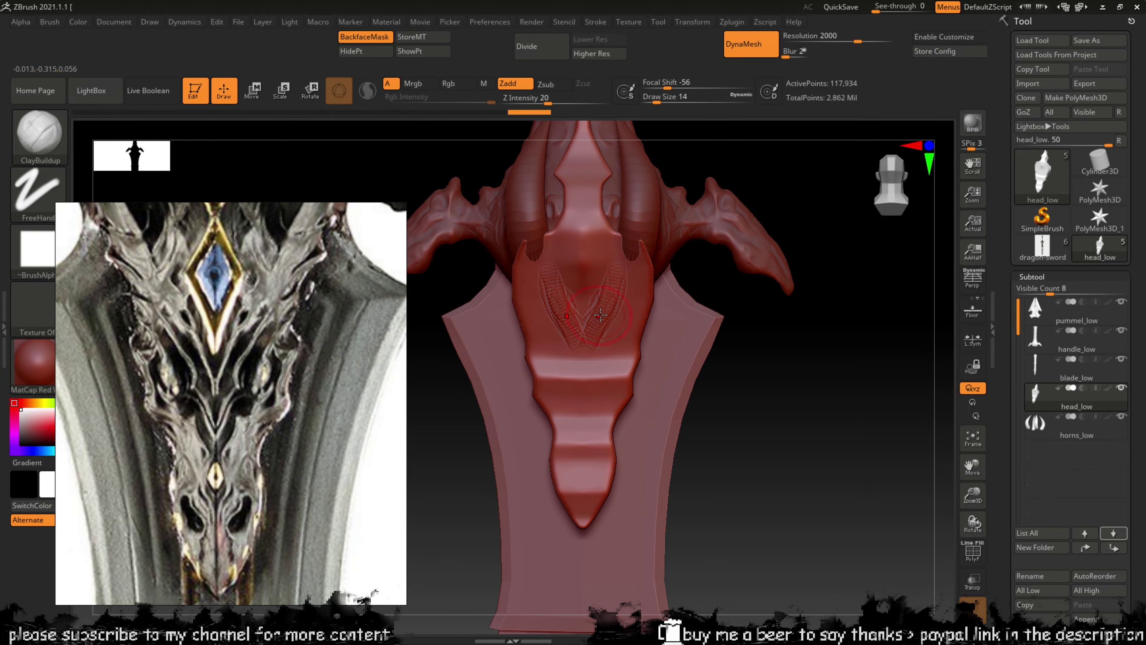
pyautogui.keyDown('shift'); pyautogui.moveTo(605, 266); pyautogui.dragTo(606, 290); pyautogui.keyUp('shift')
pyautogui.hotkey('ctrl', 'z')
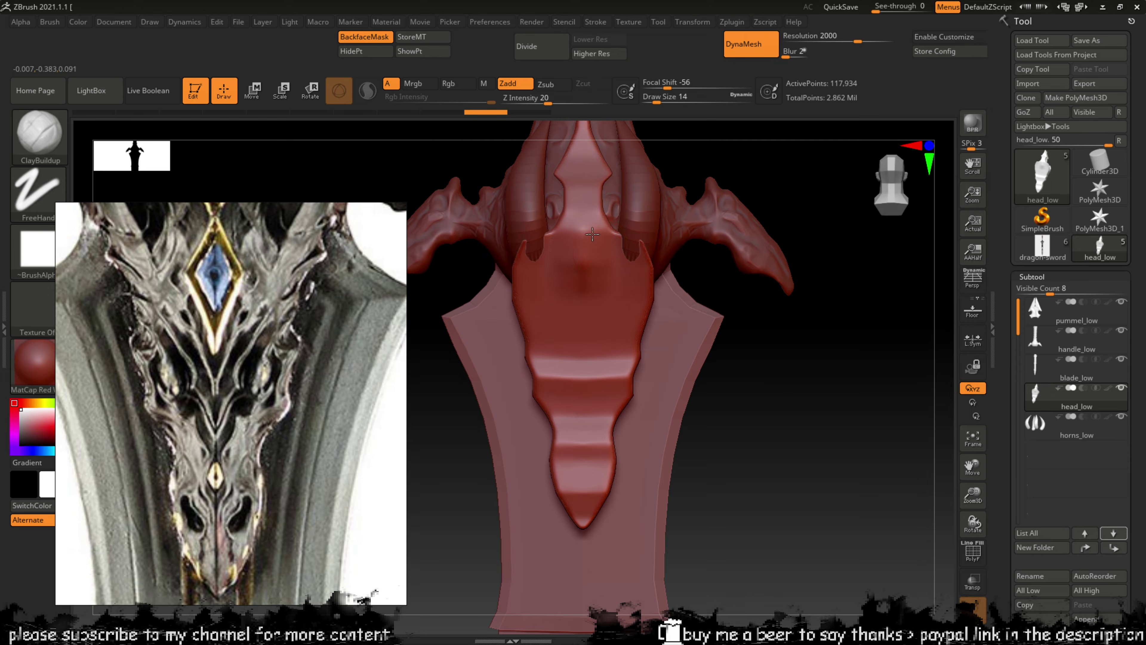
# Step: Build up the diamond crest, brow ridges, eye sockets and cheeks on the dragon head's front and sides with ClayBuildup
pyautogui.moveTo(595, 241)
pyautogui.mouseDown()
pyautogui.moveTo(592, 302)
pyautogui.moveTo(608, 307)
pyautogui.moveTo(586, 323)
pyautogui.moveTo(604, 309)
pyautogui.moveTo(612, 331)
pyautogui.moveTo(593, 389)
pyautogui.moveTo(620, 393)
pyautogui.moveTo(624, 379)
pyautogui.moveTo(591, 414)
pyautogui.moveTo(587, 486)
pyautogui.moveTo(607, 476)
pyautogui.moveTo(596, 492)
pyautogui.moveTo(582, 422)
pyautogui.moveTo(588, 393)
pyautogui.moveTo(627, 360)
pyautogui.moveTo(606, 357)
pyautogui.moveTo(605, 370)
pyautogui.moveTo(634, 285)
pyautogui.moveTo(630, 257)
pyautogui.moveTo(617, 262)
pyautogui.moveTo(596, 219)
pyautogui.moveTo(605, 239)
pyautogui.moveTo(573, 226)
pyautogui.moveTo(587, 226)
pyautogui.moveTo(546, 271)
pyautogui.moveTo(540, 248)
pyautogui.moveTo(524, 322)
pyautogui.mouseUp()
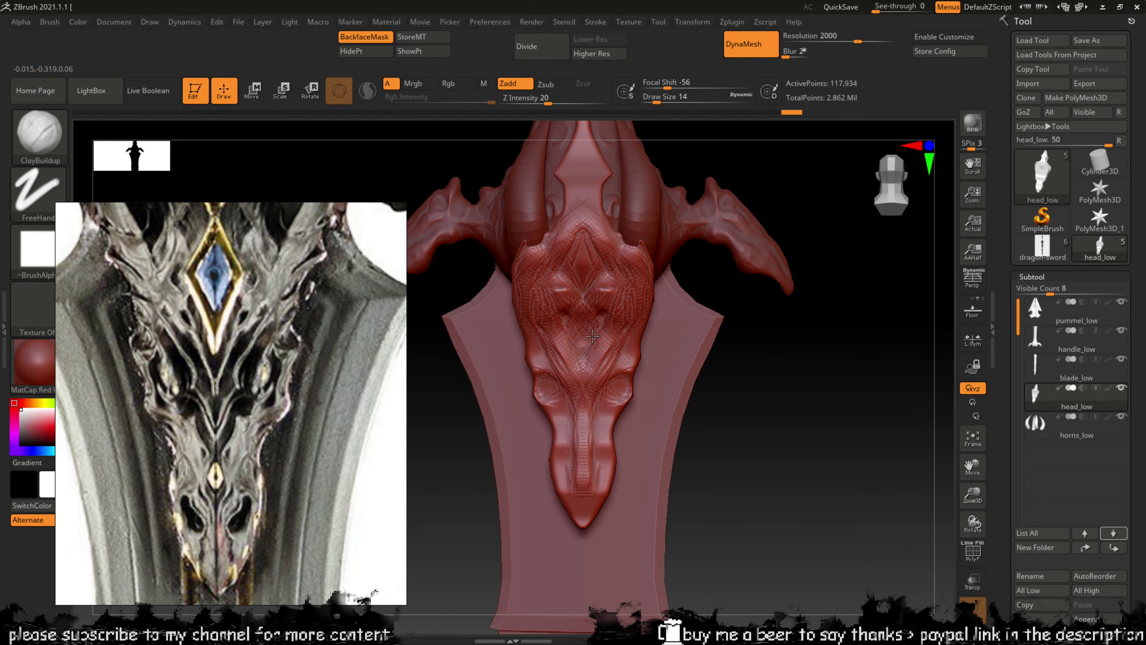
pyautogui.moveTo(562, 307)
pyautogui.mouseDown()
pyautogui.moveTo(609, 300)
pyautogui.moveTo(594, 312)
pyautogui.moveTo(605, 326)
pyautogui.moveTo(595, 307)
pyautogui.moveTo(601, 336)
pyautogui.moveTo(586, 314)
pyautogui.moveTo(584, 410)
pyautogui.mouseUp()
pyautogui.moveTo(761, 353); pyautogui.dragTo(716, 341)
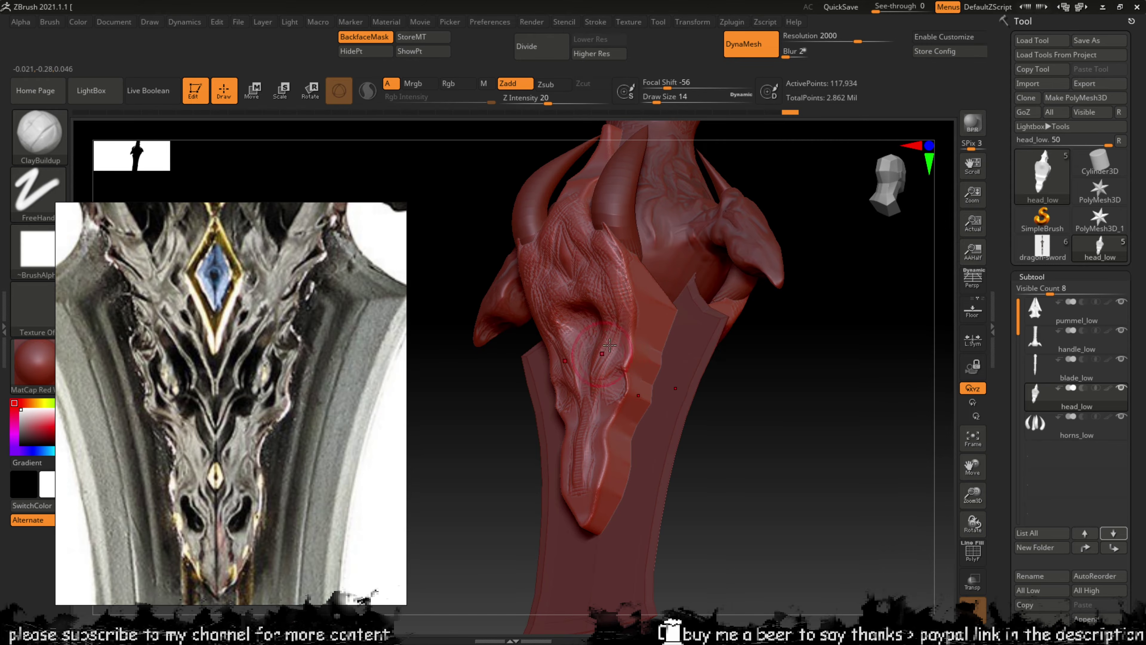
pyautogui.moveTo(623, 302)
pyautogui.mouseDown()
pyautogui.moveTo(607, 316)
pyautogui.moveTo(584, 281)
pyautogui.moveTo(621, 311)
pyautogui.moveTo(630, 361)
pyautogui.mouseUp()
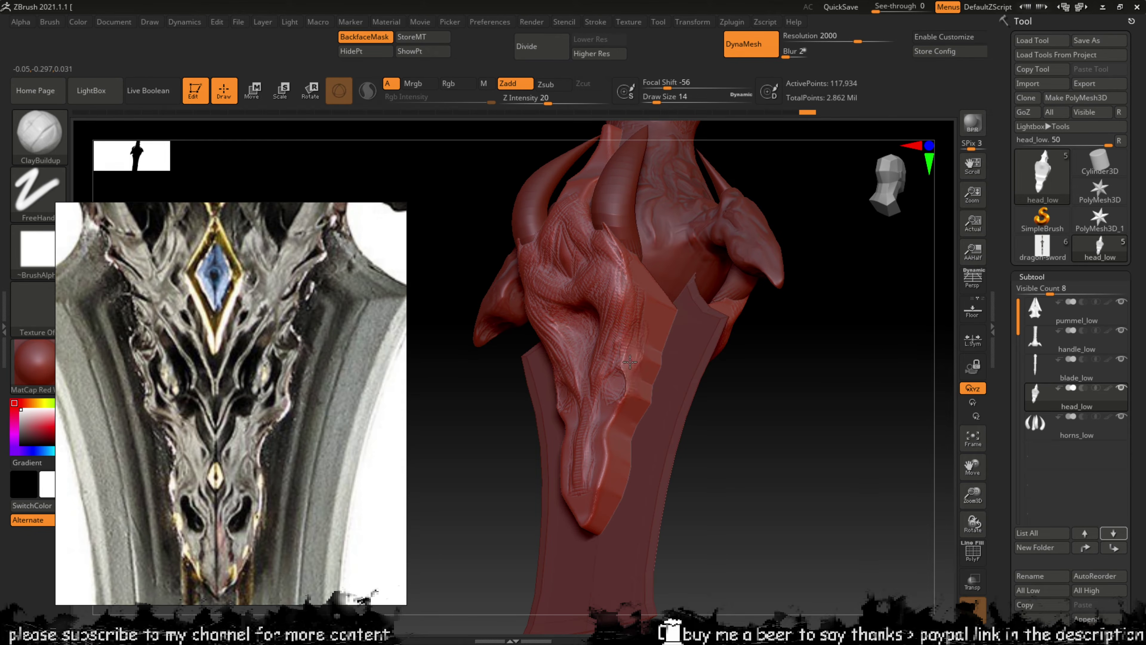
pyautogui.moveTo(623, 400)
pyautogui.mouseDown()
pyautogui.moveTo(595, 515)
pyautogui.moveTo(608, 468)
pyautogui.moveTo(604, 507)
pyautogui.moveTo(617, 472)
pyautogui.moveTo(606, 447)
pyautogui.moveTo(602, 457)
pyautogui.moveTo(639, 353)
pyautogui.mouseUp()
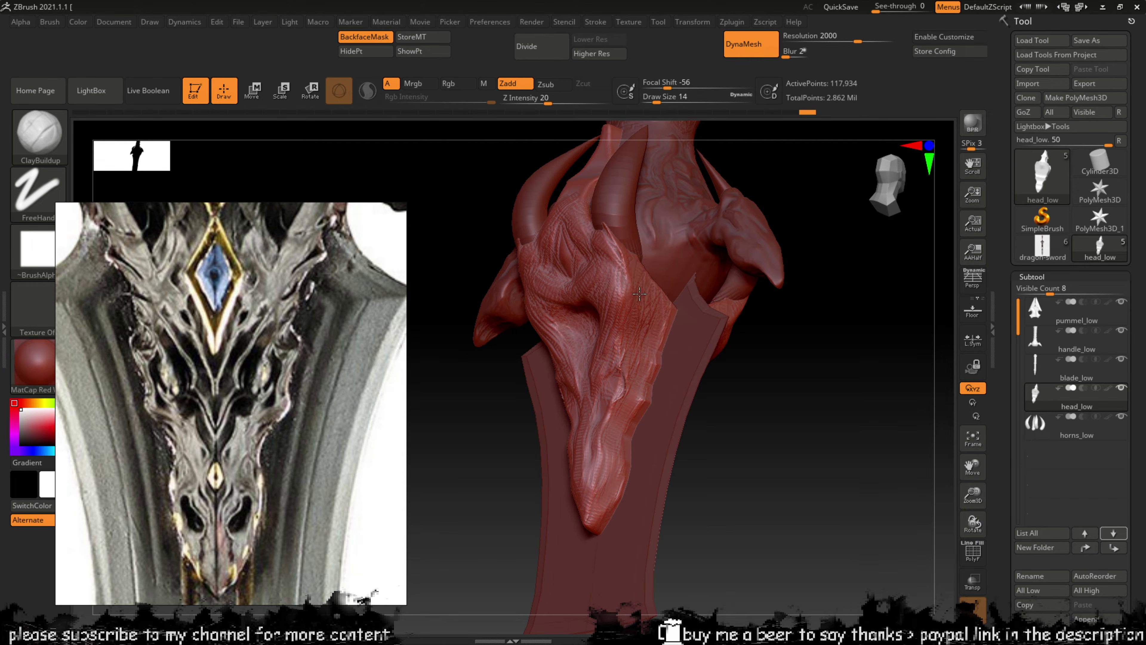
pyautogui.moveTo(640, 294)
pyautogui.mouseDown()
pyautogui.moveTo(631, 284)
pyautogui.moveTo(618, 349)
pyautogui.moveTo(626, 387)
pyautogui.mouseUp()
# Step: Smooth the rough clay strokes over the brows, cheeks and muzzle of the dragon head
pyautogui.moveTo(743, 396)
pyautogui.mouseDown()
pyautogui.moveTo(780, 389)
pyautogui.moveTo(609, 365)
pyautogui.moveTo(598, 307)
pyautogui.mouseUp()
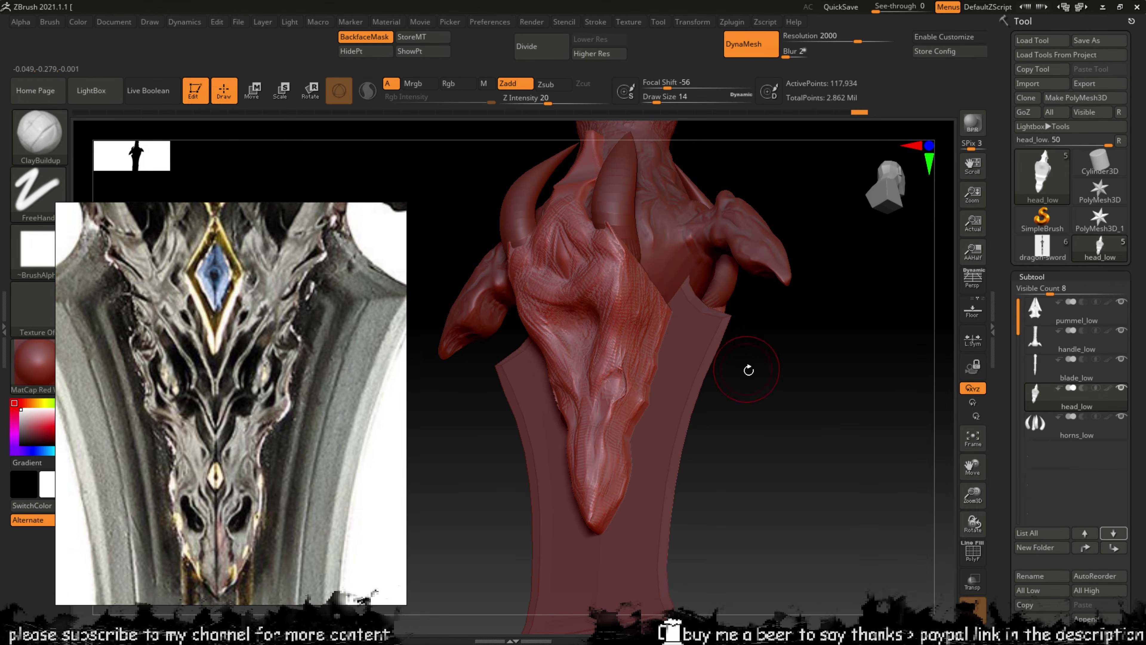
pyautogui.moveTo(749, 369)
pyautogui.mouseDown()
pyautogui.moveTo(551, 323)
pyautogui.moveTo(596, 334)
pyautogui.moveTo(586, 316)
pyautogui.moveTo(585, 334)
pyautogui.moveTo(612, 334)
pyautogui.moveTo(614, 312)
pyautogui.moveTo(611, 329)
pyautogui.moveTo(596, 296)
pyautogui.moveTo(604, 277)
pyautogui.moveTo(592, 302)
pyautogui.moveTo(591, 289)
pyautogui.moveTo(607, 288)
pyautogui.mouseUp()
pyautogui.moveTo(608, 288)
pyautogui.keyDown('shift'); pyautogui.mouseDown()
pyautogui.moveTo(592, 279)
pyautogui.moveTo(597, 362)
pyautogui.mouseUp(); pyautogui.keyUp('shift')
pyautogui.moveTo(812, 368); pyautogui.dragTo(762, 374)
pyautogui.moveTo(603, 301)
pyautogui.keyDown('shift'); pyautogui.mouseDown()
pyautogui.moveTo(593, 333)
pyautogui.moveTo(611, 381)
pyautogui.moveTo(651, 320)
pyautogui.moveTo(623, 391)
pyautogui.mouseUp(); pyautogui.keyUp('shift')
pyautogui.moveTo(763, 384); pyautogui.dragTo(787, 413)
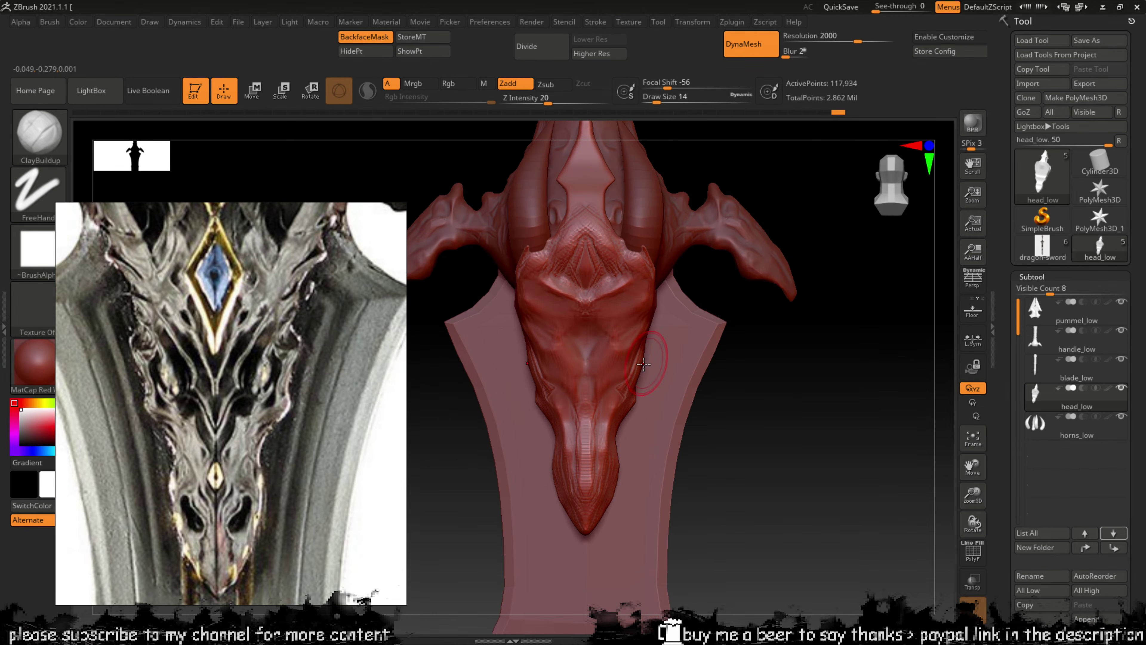
# Step: Sculpt converging ridges along the muzzle and snout and add clay between the eyes with ClayBuildup
pyautogui.moveTo(625, 382); pyautogui.dragTo(587, 421)
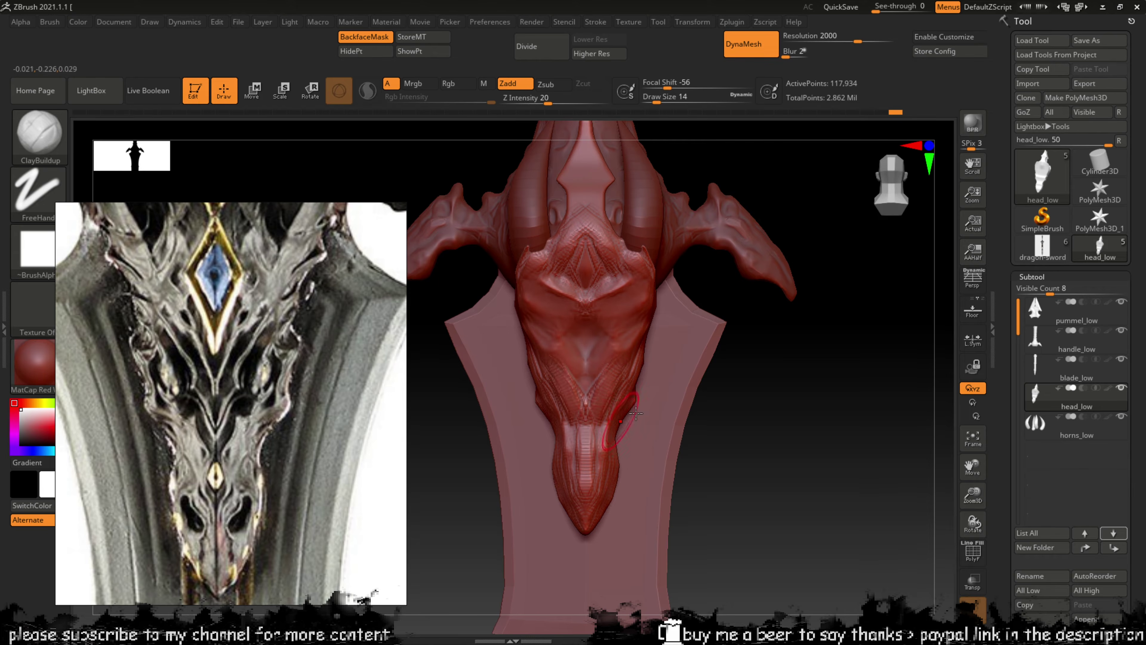
pyautogui.moveTo(602, 379)
pyautogui.mouseDown()
pyautogui.moveTo(587, 400)
pyautogui.moveTo(587, 478)
pyautogui.mouseUp()
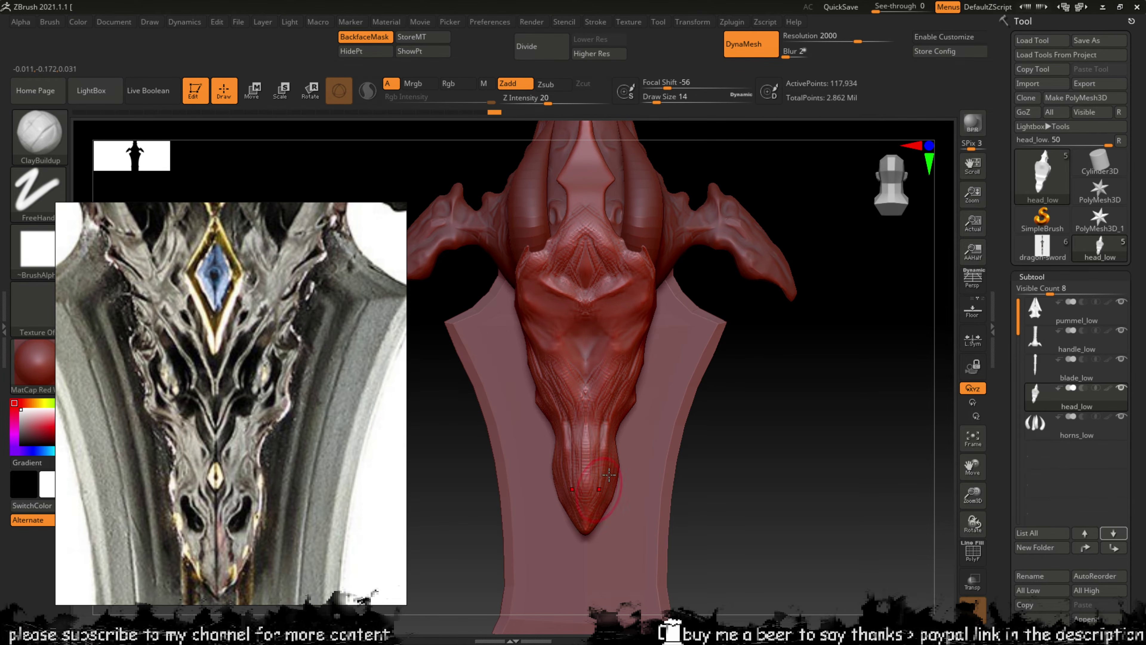
pyautogui.moveTo(735, 436); pyautogui.dragTo(693, 416)
pyautogui.moveTo(608, 381); pyautogui.dragTo(603, 410)
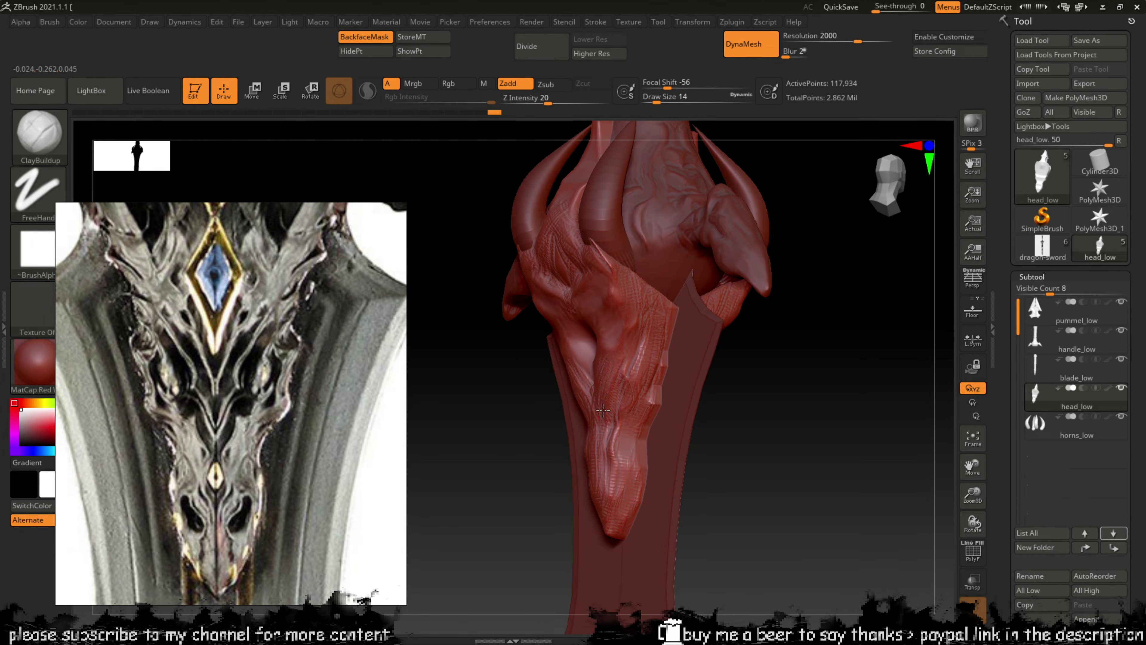
pyautogui.moveTo(768, 337)
pyautogui.keyDown('shift'); pyautogui.mouseDown()
pyautogui.moveTo(778, 353)
pyautogui.moveTo(768, 354)
pyautogui.mouseUp(); pyautogui.keyUp('shift')
pyautogui.moveTo(595, 337)
pyautogui.mouseDown()
pyautogui.moveTo(561, 341)
pyautogui.moveTo(567, 318)
pyautogui.mouseUp()
pyautogui.moveTo(740, 316); pyautogui.dragTo(751, 352)
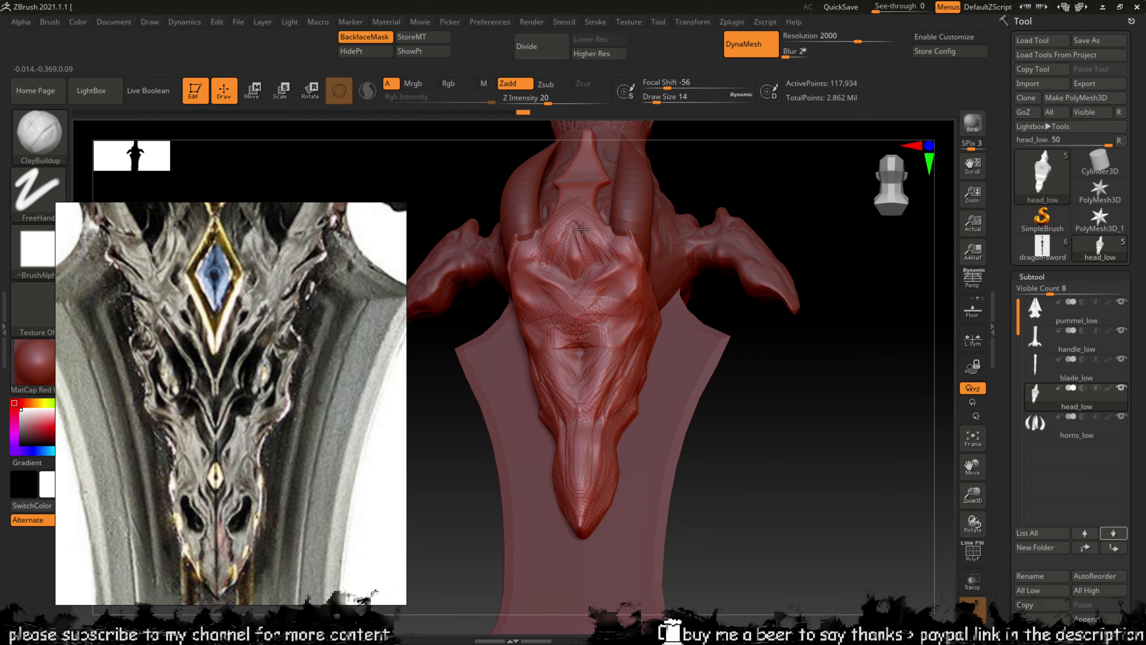
# Step: Build up clay over the forehead and the pointed crest between the horns with ClayBuildup, and smooth the strokes
pyautogui.moveTo(582, 229)
pyautogui.mouseDown()
pyautogui.moveTo(555, 255)
pyautogui.moveTo(596, 266)
pyautogui.moveTo(553, 278)
pyautogui.moveTo(578, 296)
pyautogui.moveTo(598, 248)
pyautogui.moveTo(593, 224)
pyautogui.mouseUp()
pyautogui.keyDown('alt'); pyautogui.moveTo(746, 251); pyautogui.dragTo(762, 359); pyautogui.keyUp('alt')
pyautogui.moveTo(701, 280); pyautogui.dragTo(723, 298)
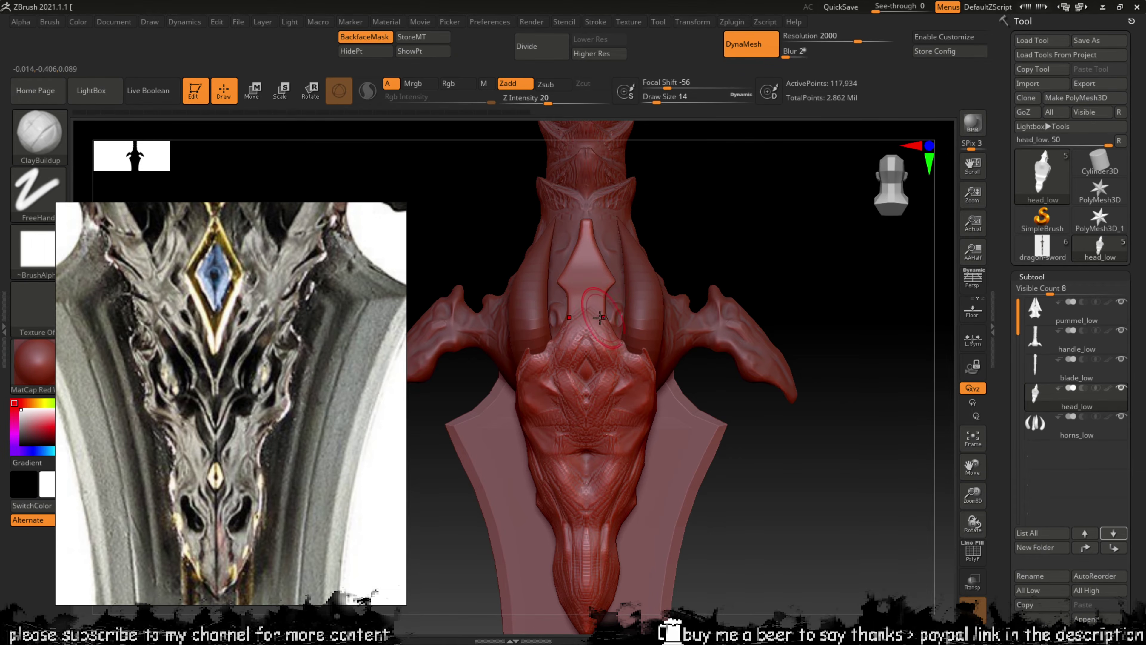
pyautogui.moveTo(589, 321)
pyautogui.mouseDown()
pyautogui.moveTo(582, 273)
pyautogui.moveTo(602, 346)
pyautogui.mouseUp()
pyautogui.moveTo(607, 298); pyautogui.dragTo(607, 319)
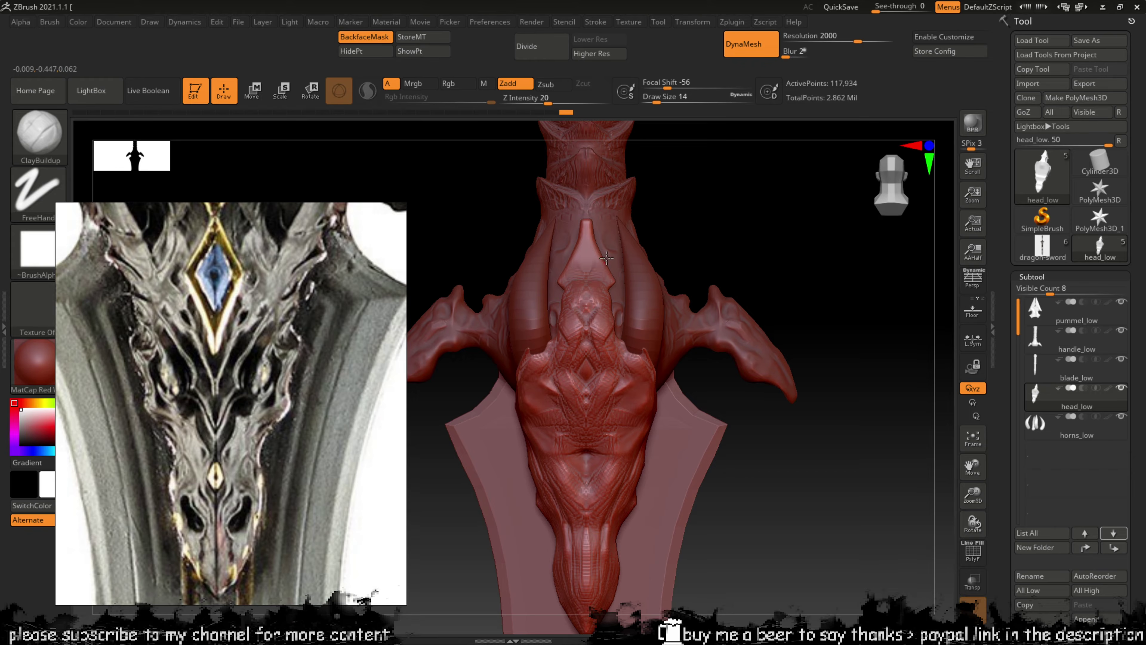
pyautogui.moveTo(606, 257)
pyautogui.mouseDown()
pyautogui.moveTo(573, 280)
pyautogui.moveTo(595, 255)
pyautogui.mouseUp()
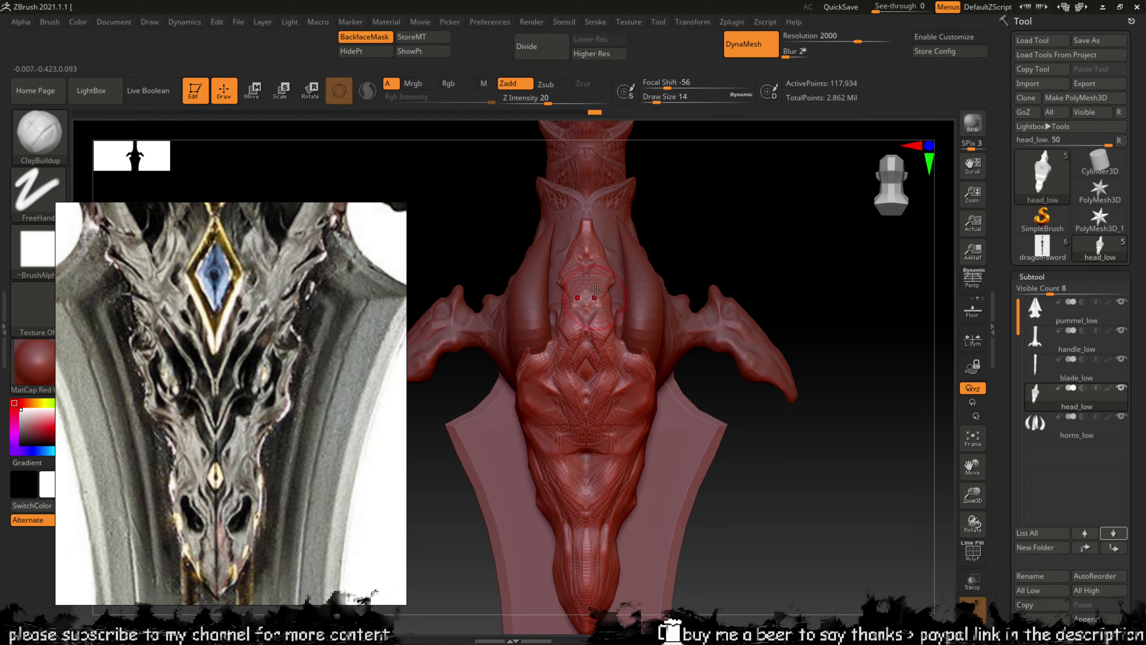
pyautogui.press('shift')
pyautogui.keyDown('shift'); pyautogui.moveTo(588, 317); pyautogui.dragTo(582, 402); pyautogui.keyUp('shift')
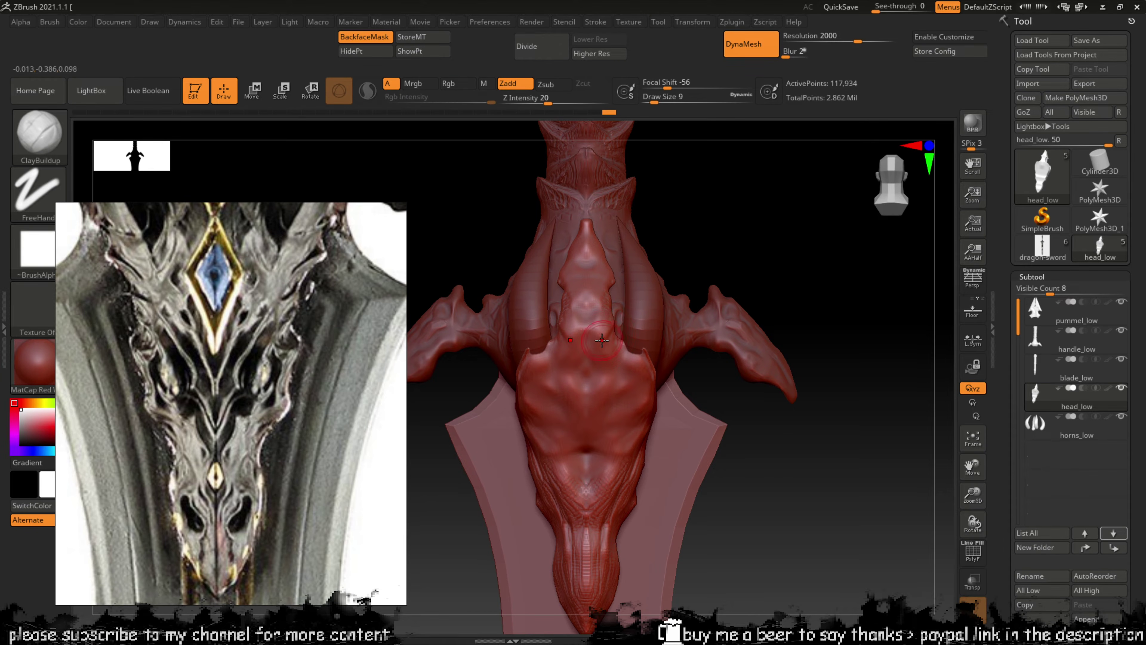
# Step: Sculpt raised-rim oval hollows down the centerline of the crest and forehead with ClayBuildup at draw size 9
pyautogui.moveTo(725, 246); pyautogui.dragTo(740, 243)
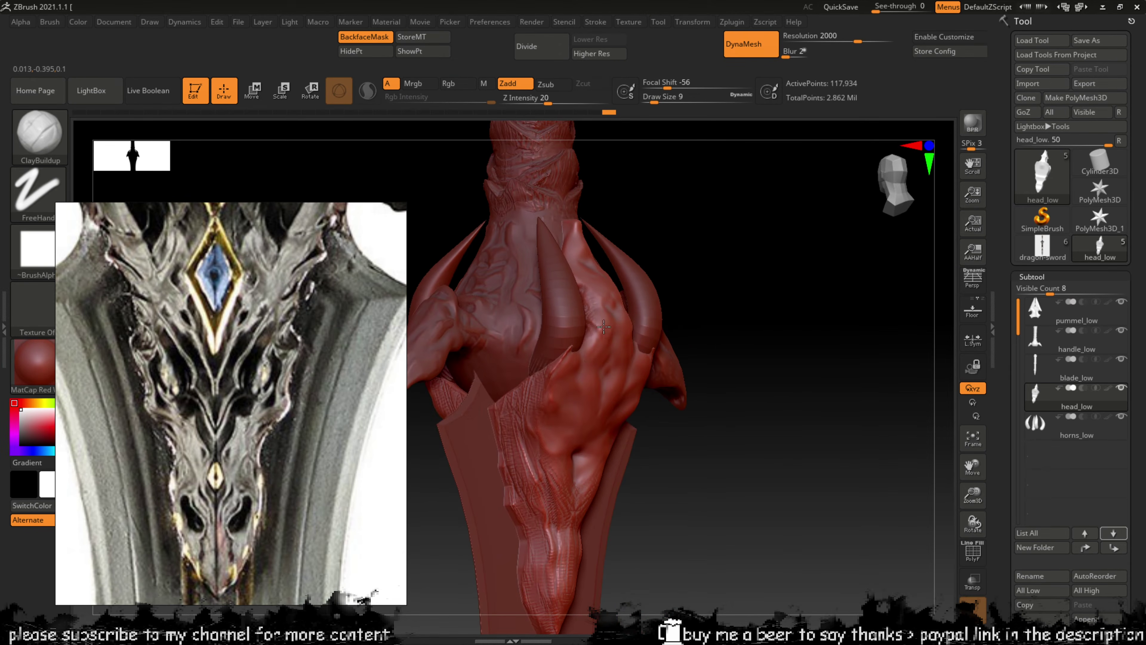
pyautogui.moveTo(604, 326)
pyautogui.mouseDown()
pyautogui.moveTo(598, 318)
pyautogui.moveTo(600, 337)
pyautogui.moveTo(609, 319)
pyautogui.mouseUp()
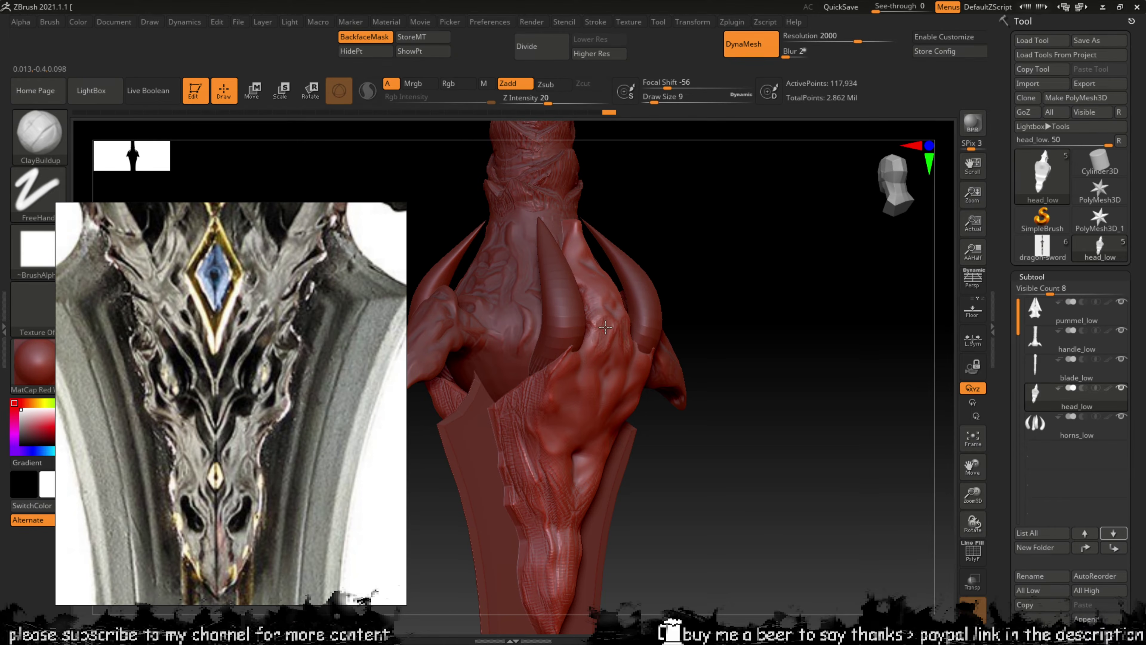
pyautogui.moveTo(698, 256); pyautogui.dragTo(645, 266)
pyautogui.moveTo(629, 308)
pyautogui.mouseDown()
pyautogui.moveTo(618, 393)
pyautogui.moveTo(620, 370)
pyautogui.moveTo(630, 374)
pyautogui.mouseUp()
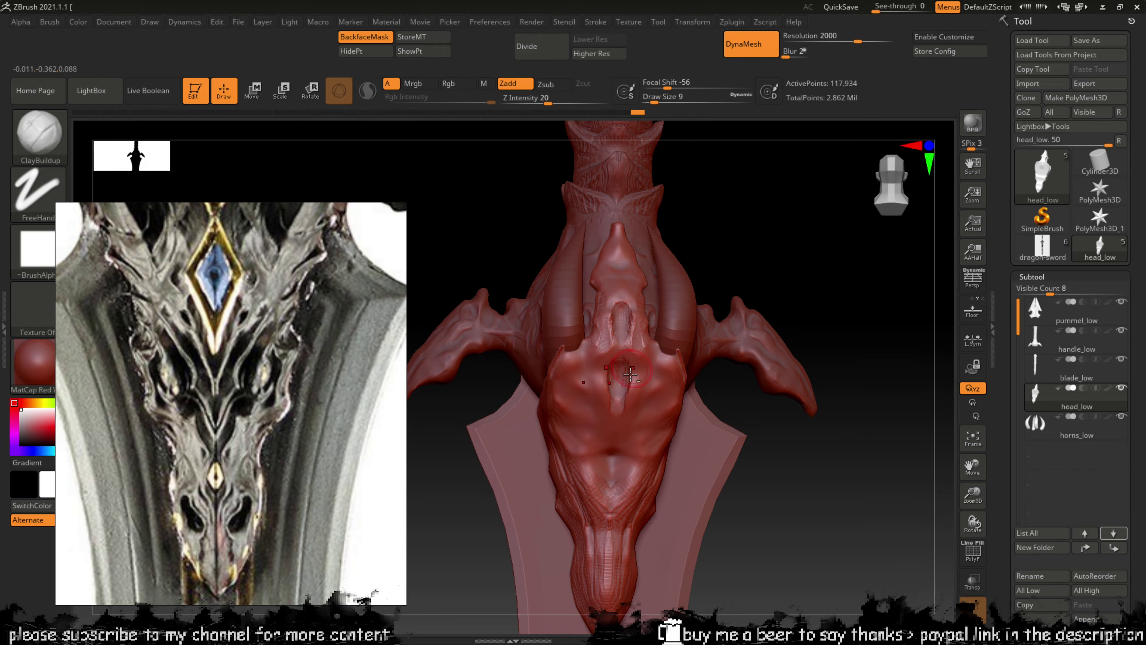
pyautogui.moveTo(618, 280)
pyautogui.mouseDown()
pyautogui.moveTo(621, 266)
pyautogui.moveTo(616, 276)
pyautogui.mouseUp()
pyautogui.moveTo(723, 255)
pyautogui.mouseDown()
pyautogui.moveTo(735, 233)
pyautogui.moveTo(716, 240)
pyautogui.moveTo(741, 242)
pyautogui.mouseUp()
pyautogui.moveTo(640, 223)
pyautogui.keyDown('shift'); pyautogui.mouseDown()
pyautogui.moveTo(631, 246)
pyautogui.moveTo(633, 229)
pyautogui.mouseUp(); pyautogui.keyUp('shift')
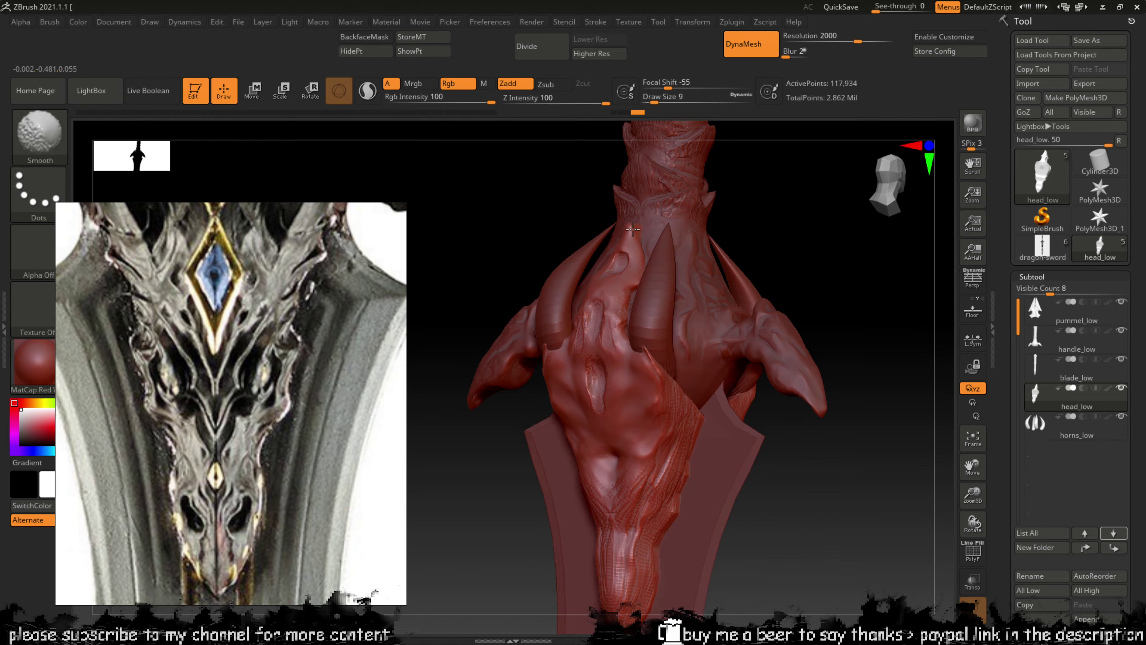
# Step: Flatten the crest surfaces and trim around the forehead's oval hollow with TrimDynamic
pyautogui.press('b')
pyautogui.press('t')
pyautogui.press('d')
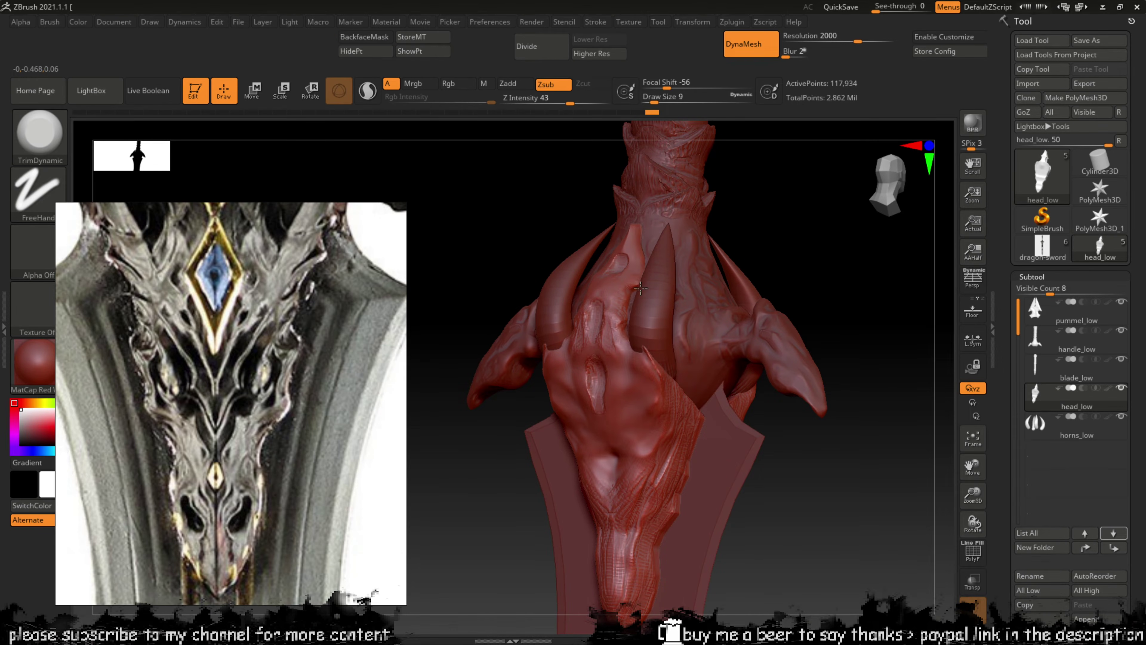
pyautogui.moveTo(785, 235); pyautogui.dragTo(776, 199)
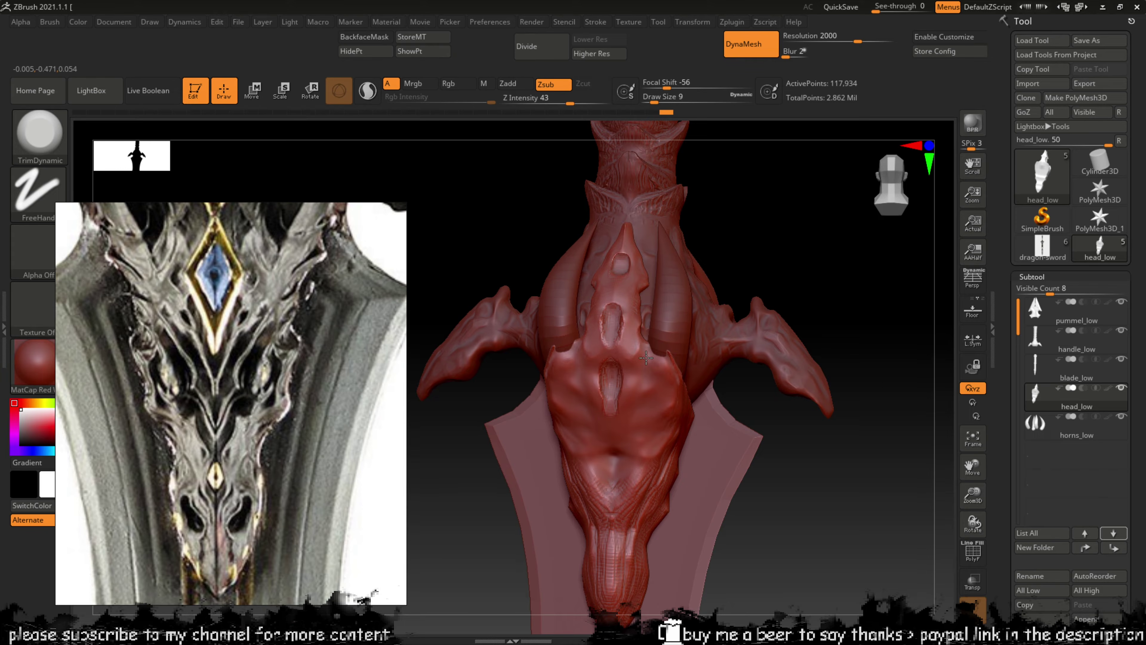
pyautogui.moveTo(629, 383); pyautogui.dragTo(624, 357)
pyautogui.moveTo(619, 401); pyautogui.dragTo(630, 364)
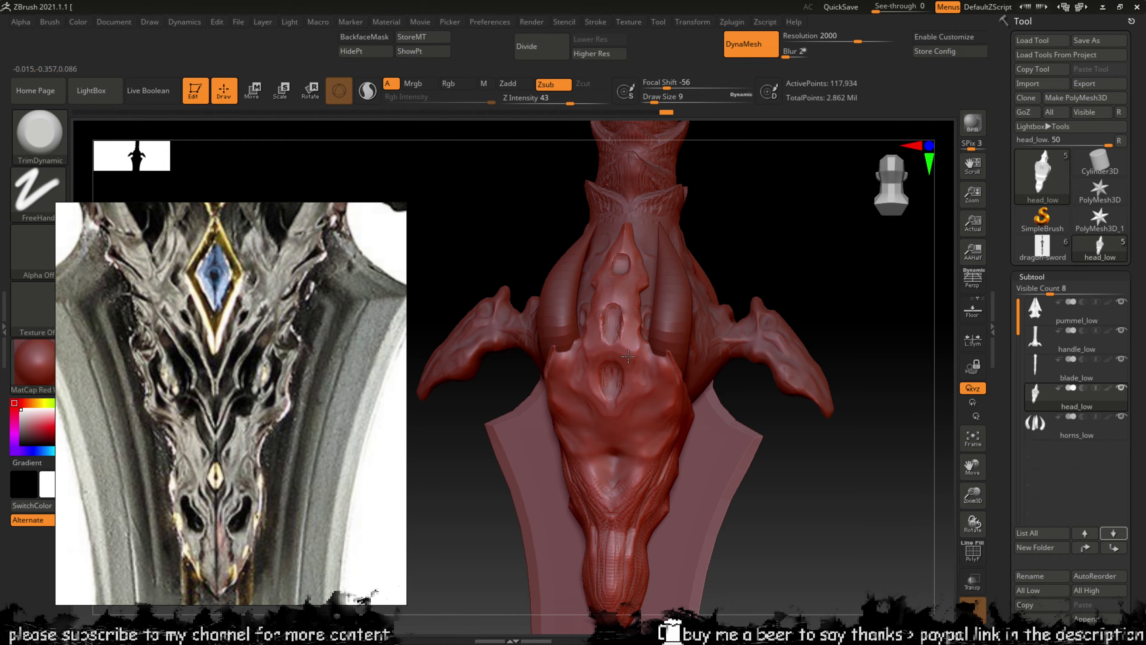
pyautogui.moveTo(742, 404)
pyautogui.mouseDown()
pyautogui.moveTo(781, 397)
pyautogui.moveTo(785, 414)
pyautogui.moveTo(744, 413)
pyautogui.mouseUp()
# Step: Sculpt flowing strands from below the forehead hollow down over the brows and upper muzzle with ClayBuildup
pyautogui.press('b')
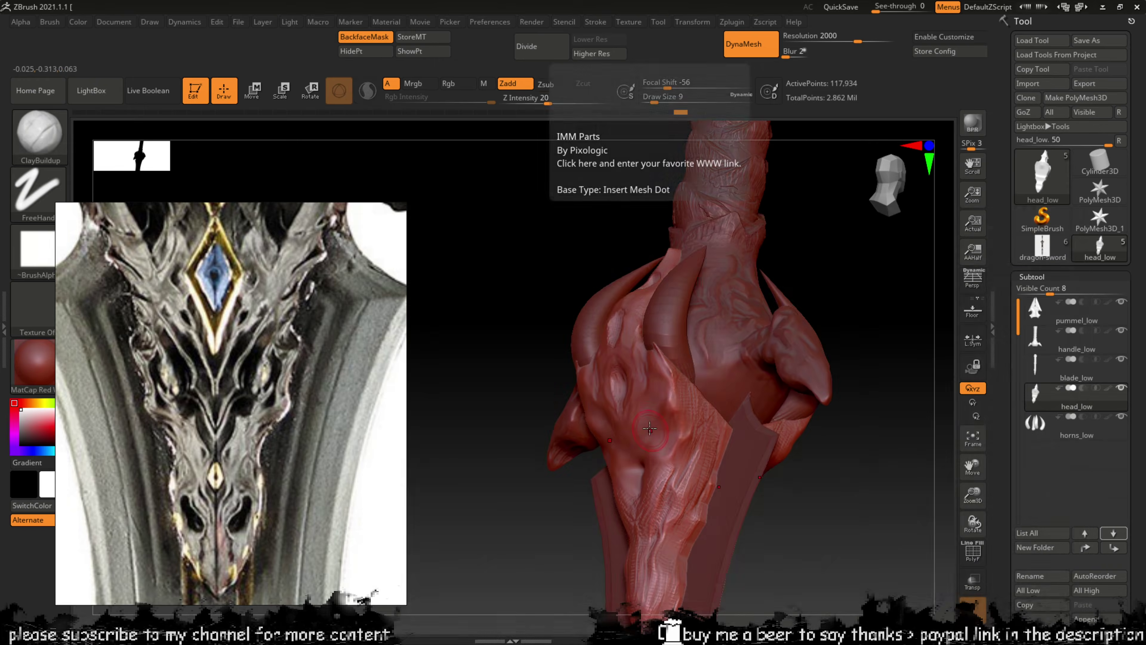
pyautogui.press('c')
pyautogui.press('b')
pyautogui.moveTo(650, 411); pyautogui.dragTo(636, 416)
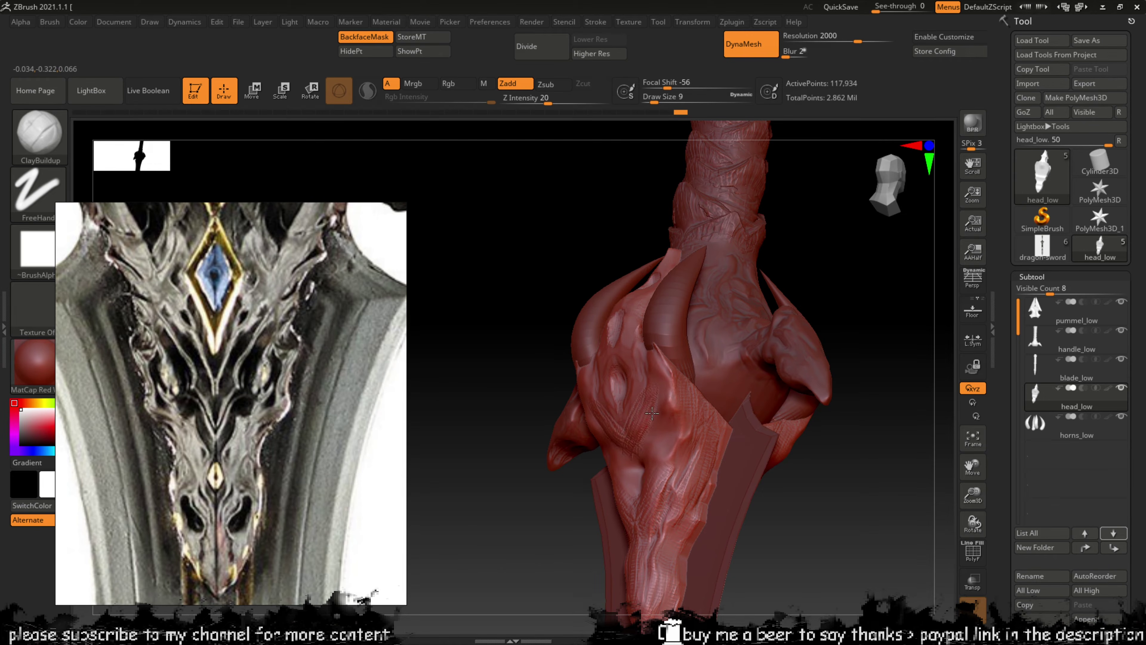
pyautogui.moveTo(779, 489); pyautogui.dragTo(792, 447)
pyautogui.moveTo(633, 490)
pyautogui.mouseDown()
pyautogui.moveTo(650, 434)
pyautogui.moveTo(601, 438)
pyautogui.moveTo(633, 469)
pyautogui.moveTo(607, 449)
pyautogui.moveTo(641, 409)
pyautogui.moveTo(607, 469)
pyautogui.moveTo(678, 418)
pyautogui.moveTo(641, 499)
pyautogui.moveTo(616, 490)
pyautogui.moveTo(627, 443)
pyautogui.mouseUp()
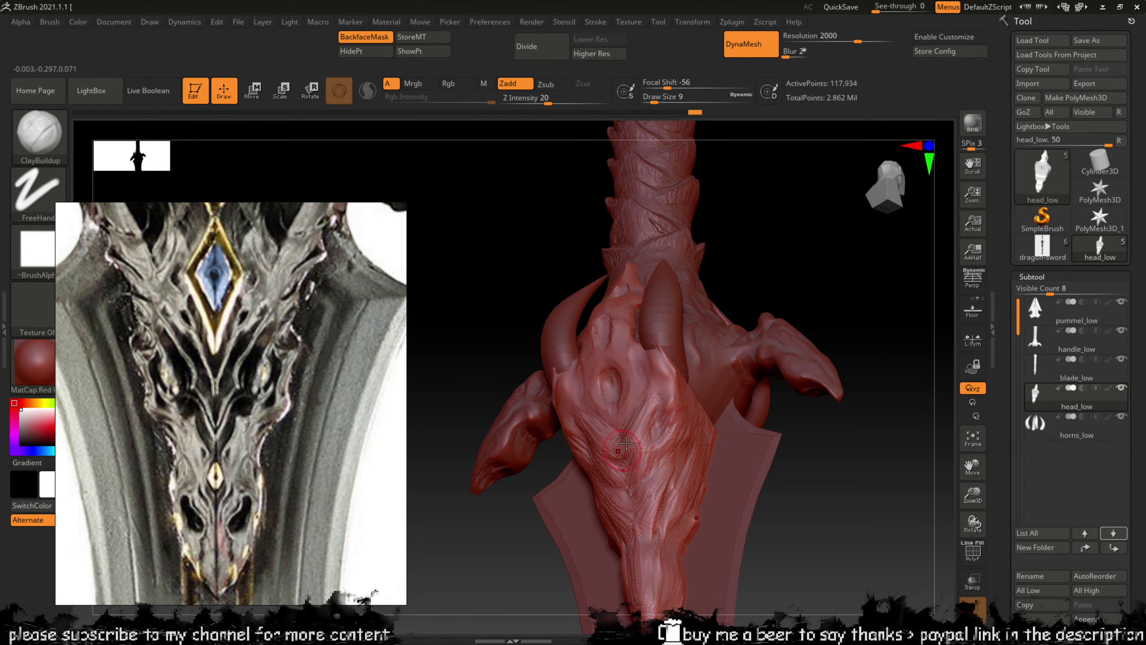
pyautogui.press('shift')
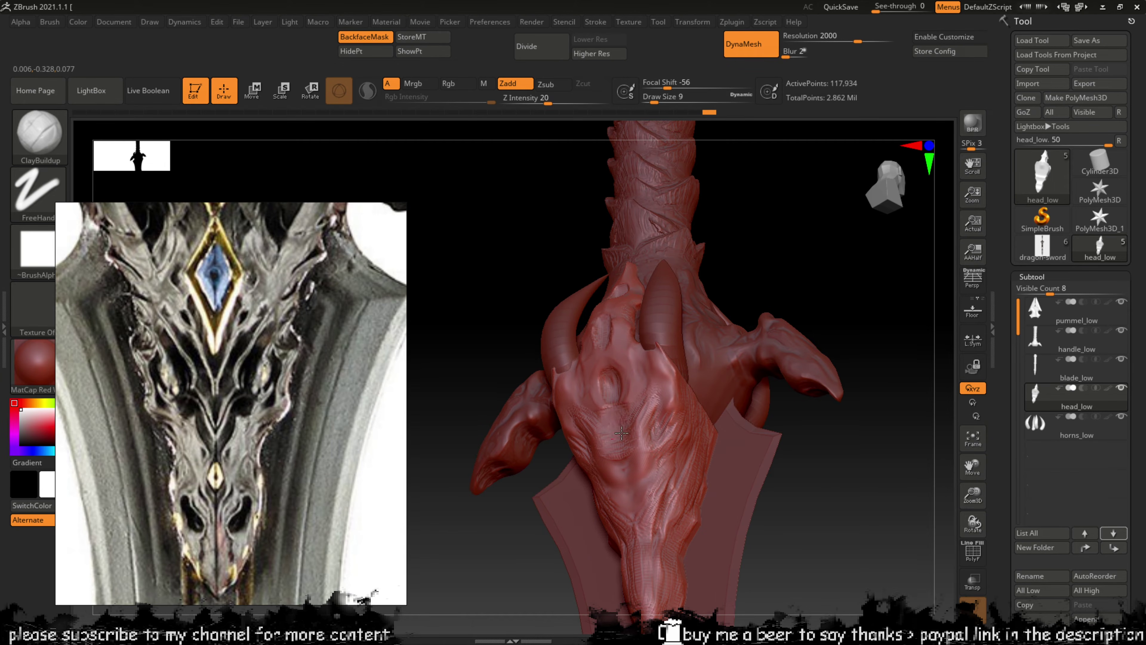
pyautogui.moveTo(641, 428)
pyautogui.mouseDown()
pyautogui.moveTo(638, 450)
pyautogui.moveTo(635, 411)
pyautogui.mouseUp()
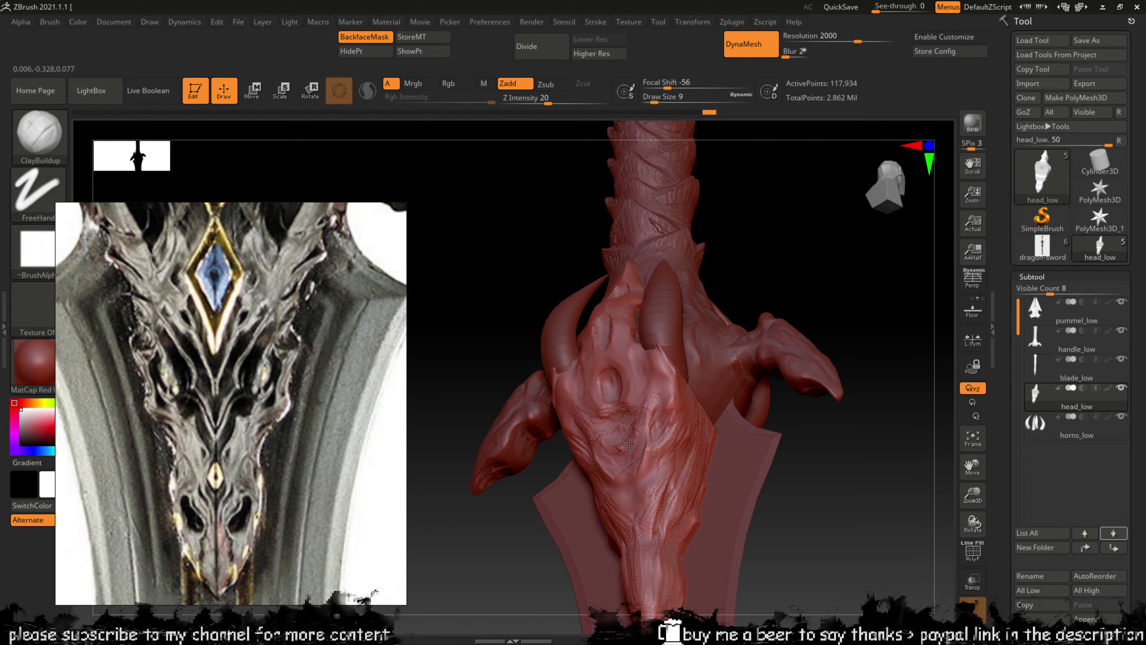
pyautogui.keyDown('shift'); pyautogui.moveTo(834, 468); pyautogui.dragTo(732, 488); pyautogui.keyUp('shift')
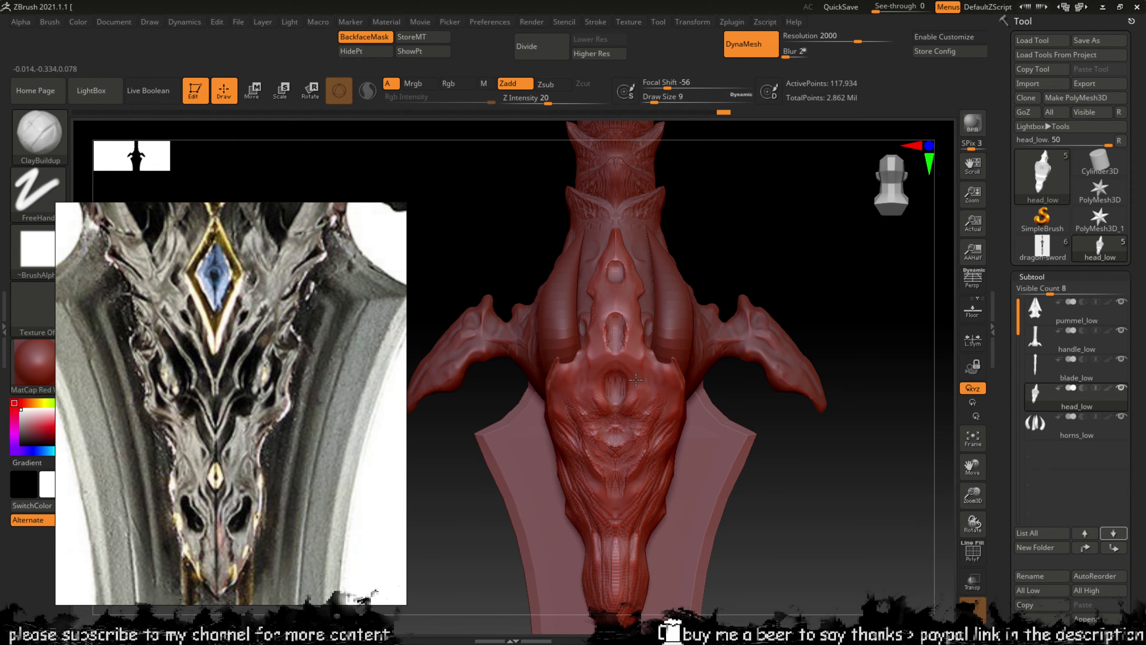
# Step: Smooth the forehead's oval hollow and sculpt curved diagonal ridges from the brows and cheeks down onto the snout
pyautogui.press('shift')
pyautogui.keyDown('shift'); pyautogui.moveTo(627, 360); pyautogui.dragTo(628, 368); pyautogui.keyUp('shift')
pyautogui.hotkey('ctrl', 'z')
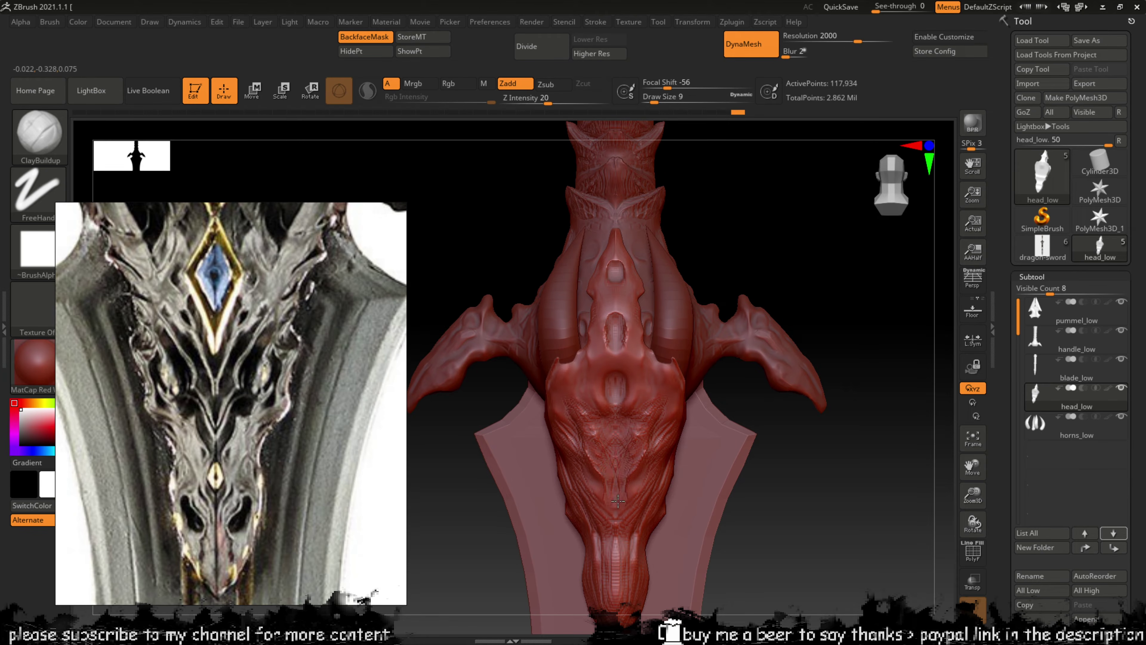
pyautogui.moveTo(618, 501); pyautogui.dragTo(622, 452)
pyautogui.moveTo(656, 440); pyautogui.dragTo(636, 472)
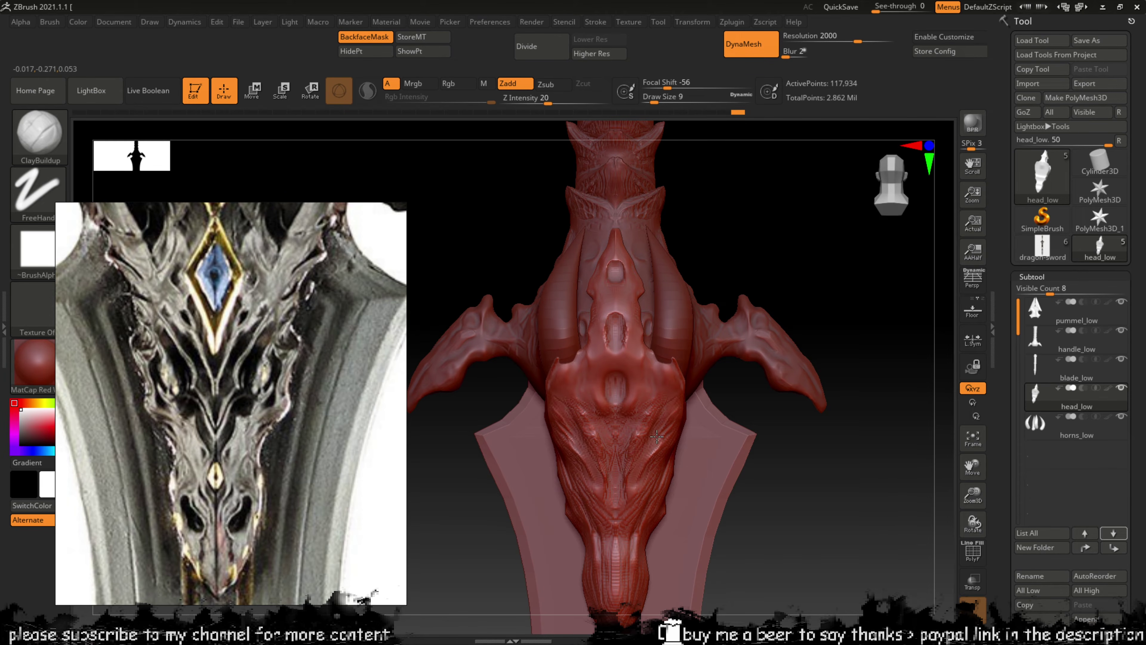
pyautogui.moveTo(657, 437); pyautogui.dragTo(662, 445)
pyautogui.moveTo(671, 401); pyautogui.dragTo(673, 368)
pyautogui.moveTo(657, 427)
pyautogui.mouseDown()
pyautogui.moveTo(635, 456)
pyautogui.moveTo(625, 499)
pyautogui.moveTo(652, 472)
pyautogui.moveTo(619, 524)
pyautogui.moveTo(616, 564)
pyautogui.moveTo(632, 544)
pyautogui.mouseUp()
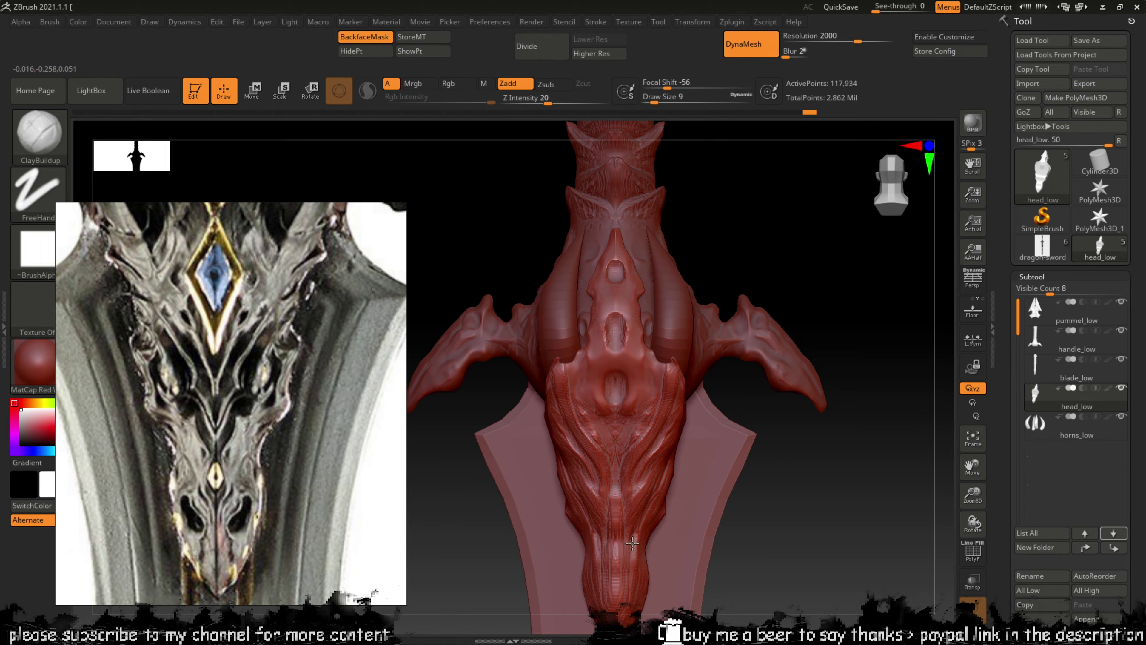
# Step: Form the eye sockets with bulging outer rims on both sides of the head and smooth the rims
pyautogui.moveTo(763, 543); pyautogui.dragTo(704, 416)
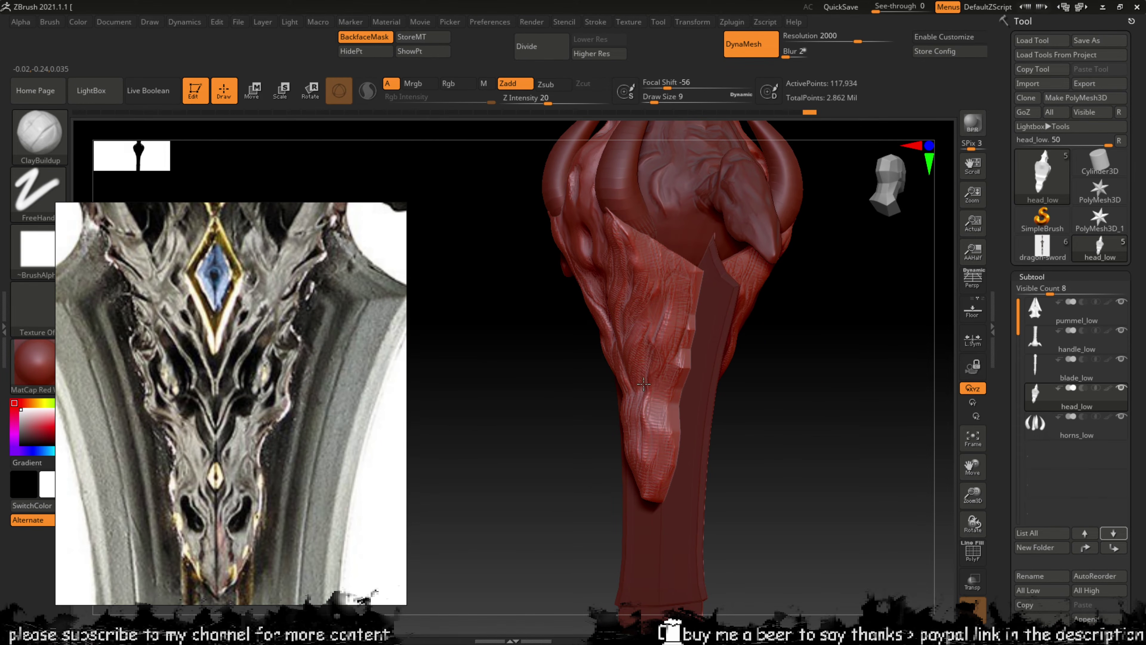
pyautogui.moveTo(647, 368); pyautogui.dragTo(649, 354)
pyautogui.press('shift')
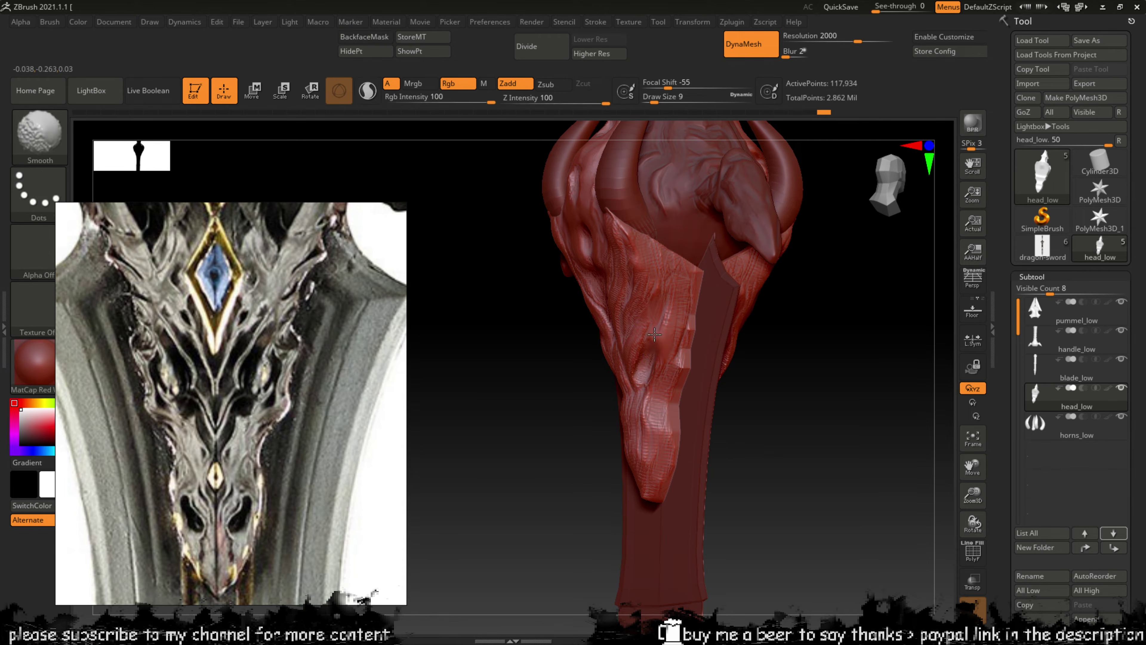
pyautogui.moveTo(645, 365); pyautogui.dragTo(833, 418, button='right')
pyautogui.press('shift')
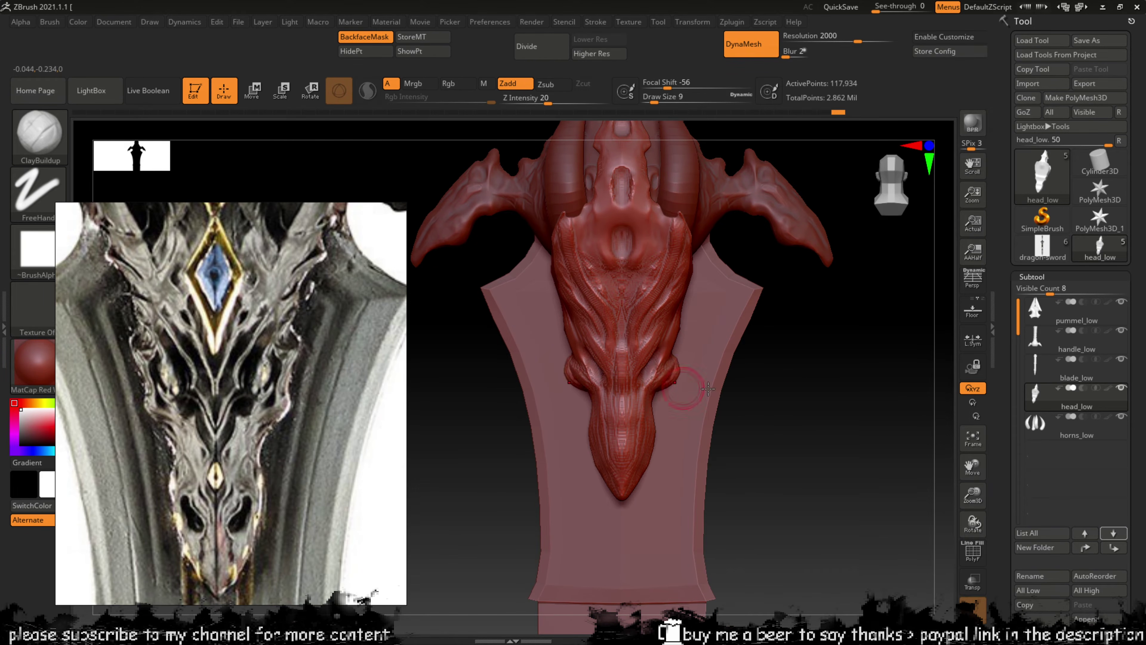
pyautogui.moveTo(685, 390); pyautogui.dragTo(737, 379, button='right')
pyautogui.press('shift')
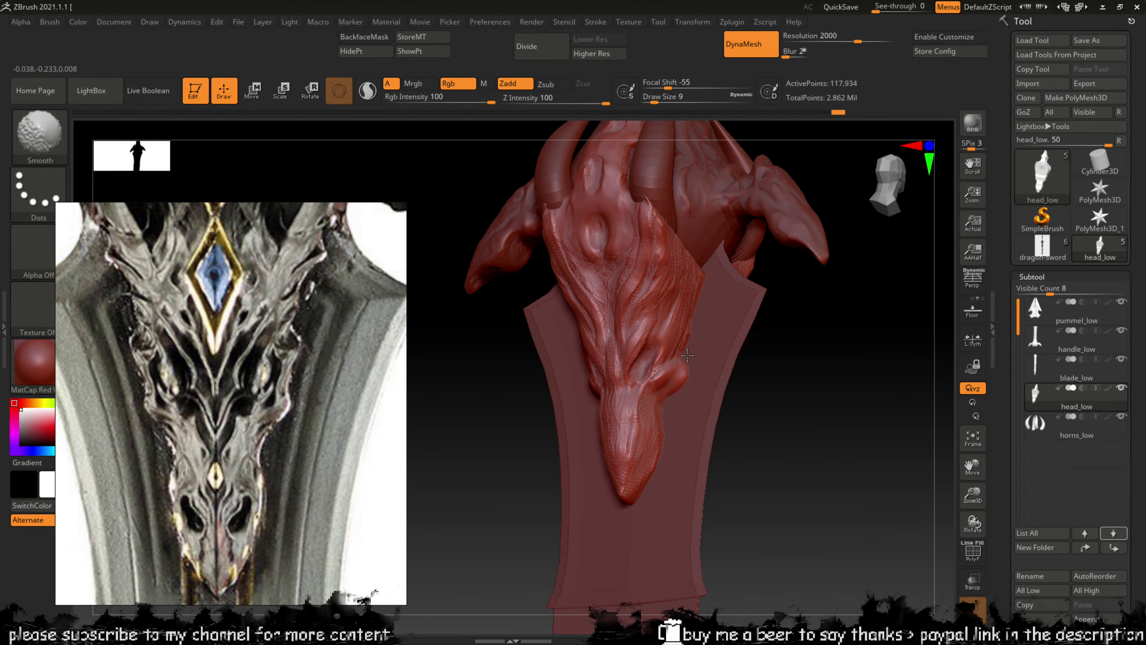
pyautogui.keyDown('shift'); pyautogui.moveTo(677, 365); pyautogui.dragTo(667, 389); pyautogui.keyUp('shift')
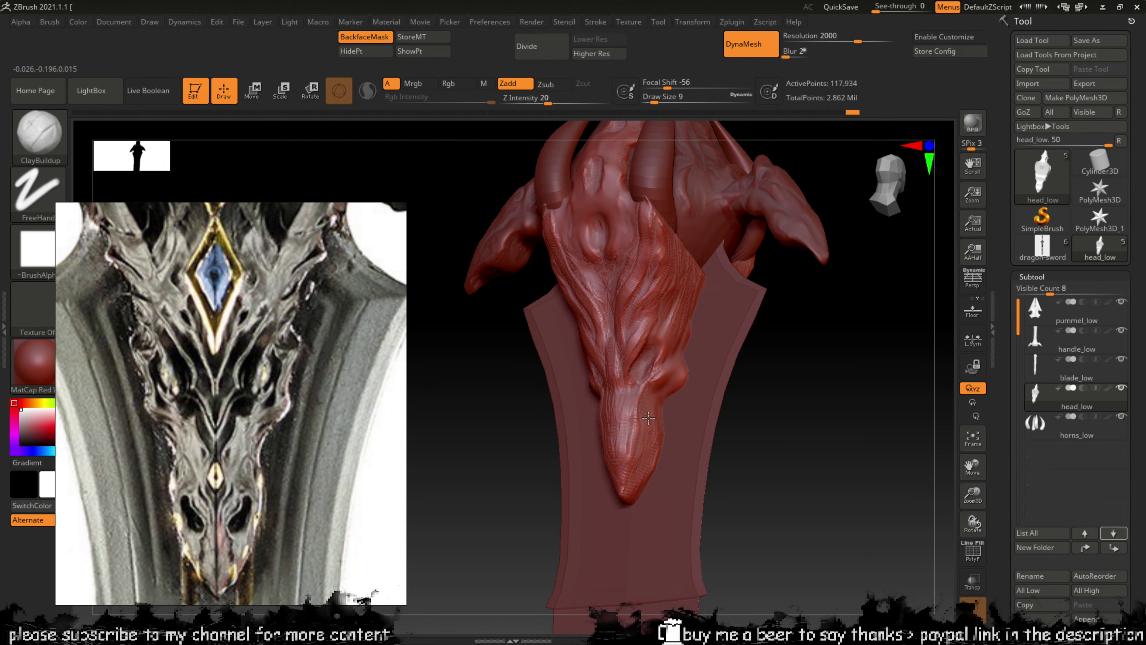
# Step: Sculpt rimmed nostril hollows on both sides of the snout near its tip with ClayBuildup
pyautogui.moveTo(648, 417); pyautogui.dragTo(643, 435)
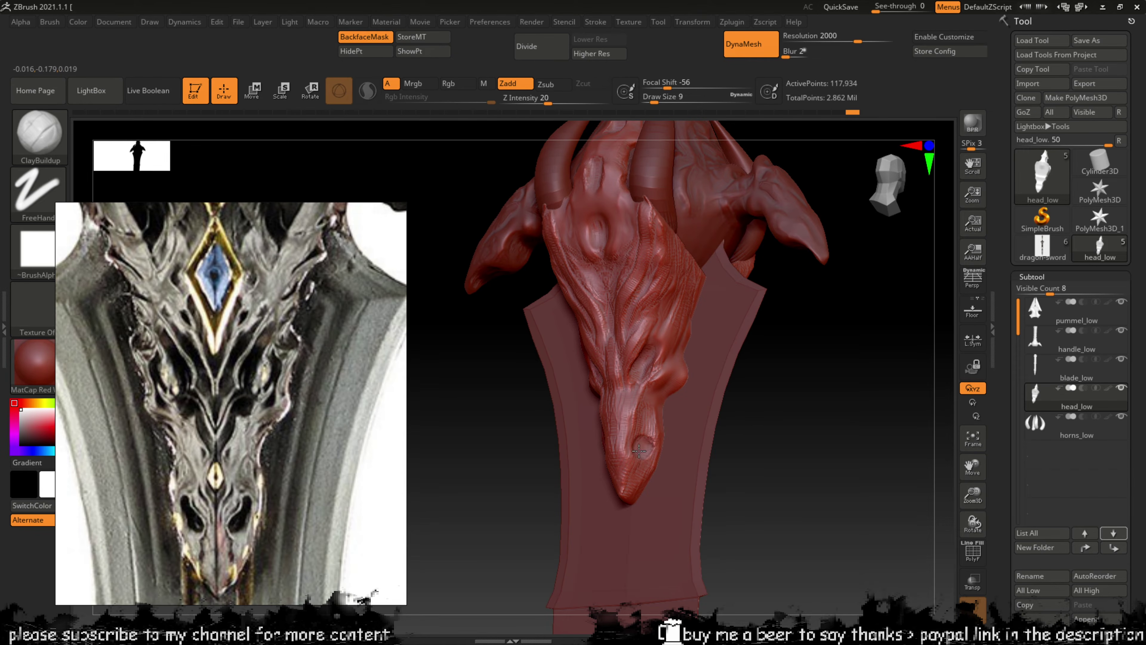
pyautogui.moveTo(639, 450)
pyautogui.mouseDown()
pyautogui.moveTo(660, 456)
pyautogui.moveTo(650, 451)
pyautogui.moveTo(644, 470)
pyautogui.moveTo(663, 431)
pyautogui.moveTo(657, 447)
pyautogui.mouseUp()
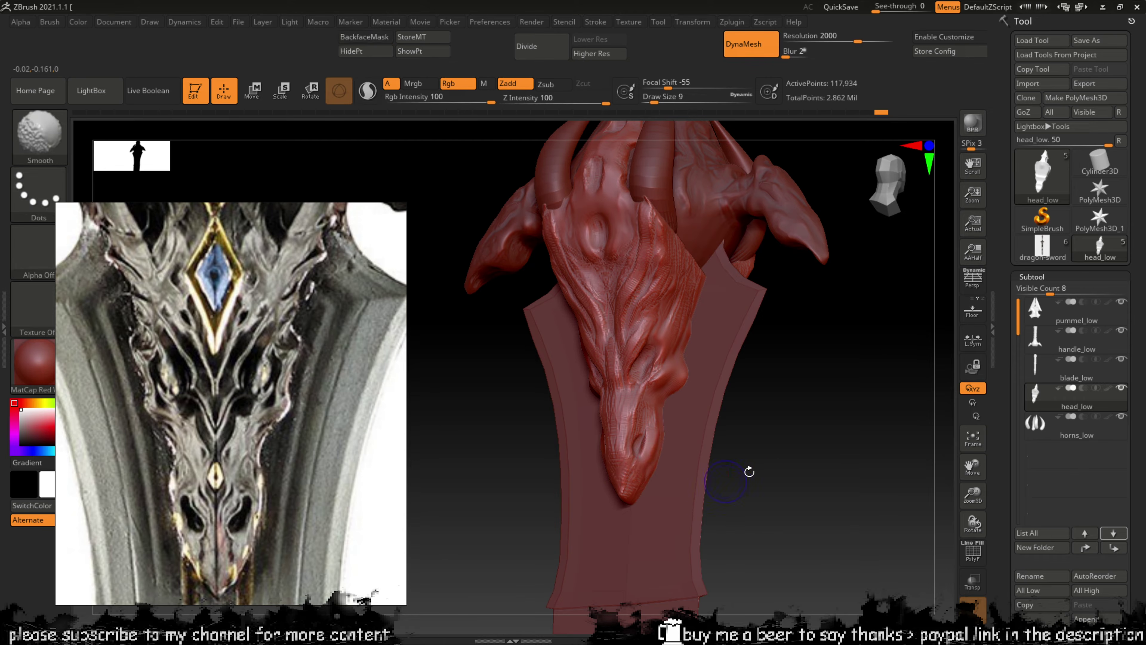
pyautogui.moveTo(749, 471)
pyautogui.mouseDown()
pyautogui.moveTo(770, 421)
pyautogui.moveTo(742, 456)
pyautogui.moveTo(794, 455)
pyautogui.mouseUp()
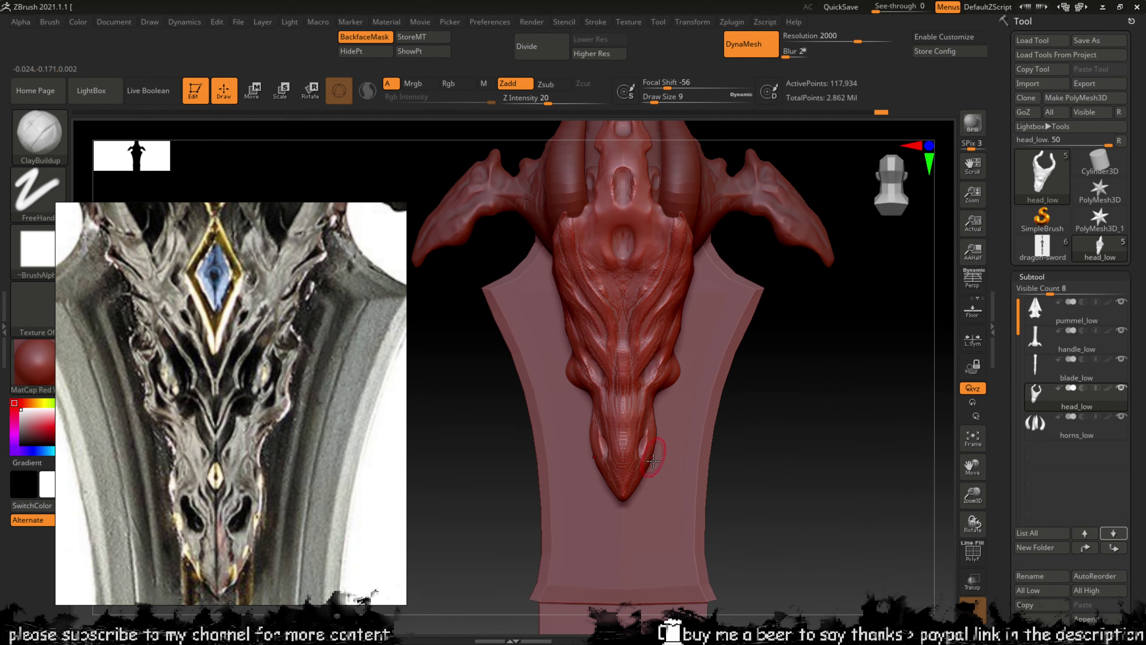
# Step: Smooth the rough clay strokes along the snout, muzzle, brows and sides of the dragon head
pyautogui.press('shift')
pyautogui.keyDown('shift'); pyautogui.moveTo(619, 452); pyautogui.dragTo(625, 415); pyautogui.keyUp('shift')
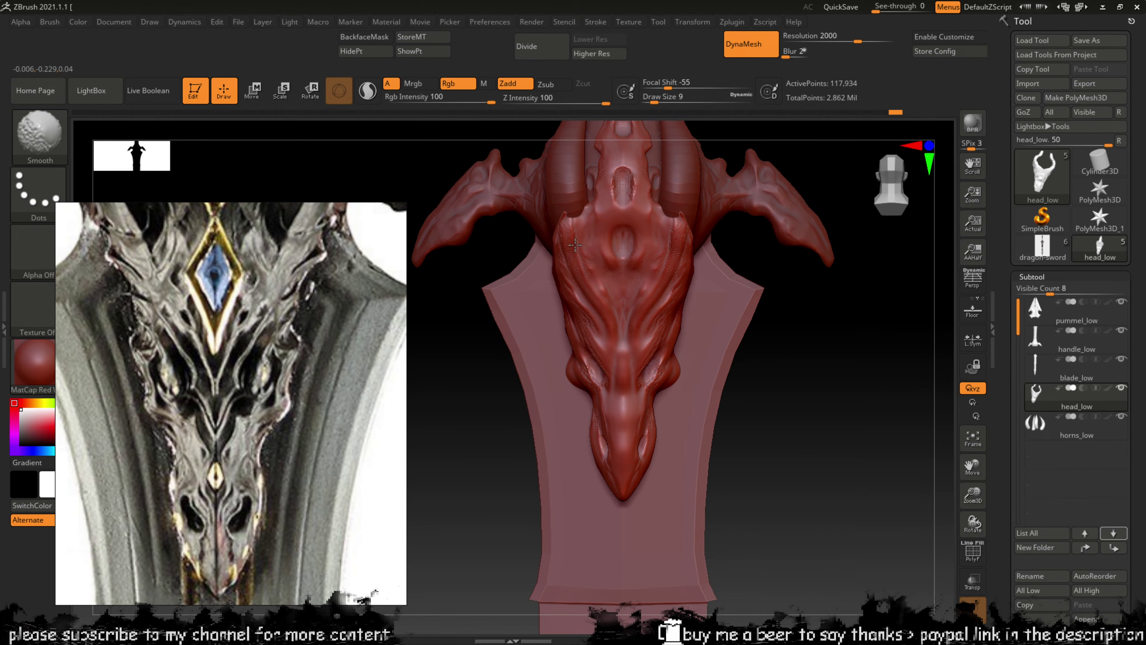
pyautogui.moveTo(801, 349)
pyautogui.mouseDown()
pyautogui.moveTo(780, 343)
pyautogui.moveTo(806, 358)
pyautogui.mouseUp()
pyautogui.press('shift')
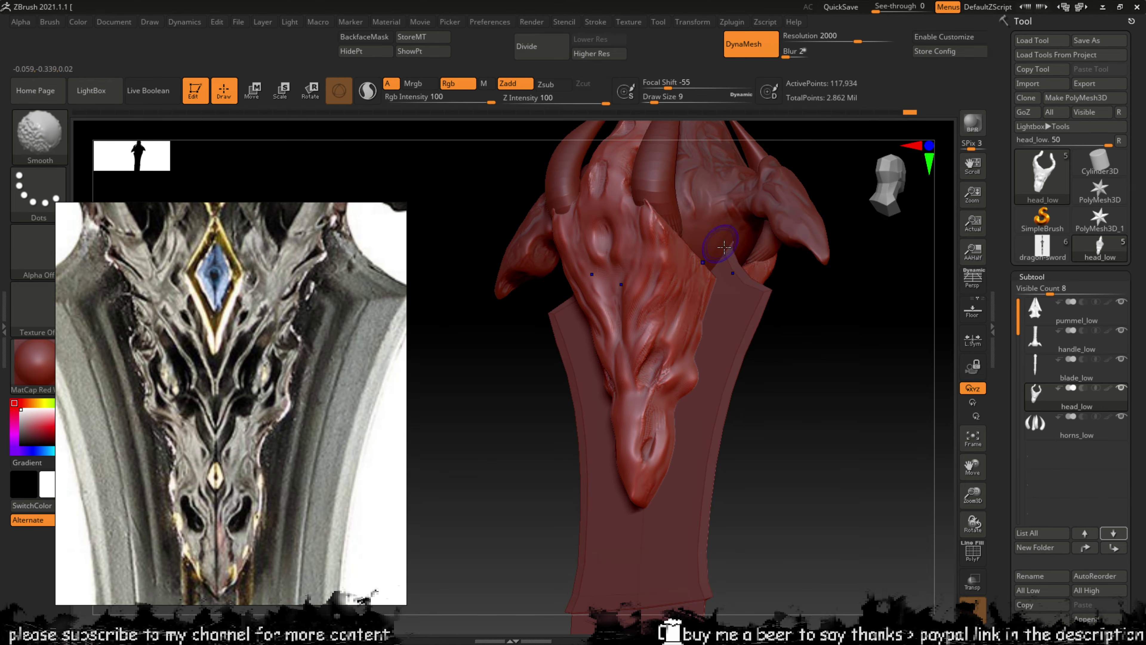
pyautogui.moveTo(779, 312)
pyautogui.mouseDown()
pyautogui.moveTo(809, 337)
pyautogui.moveTo(803, 328)
pyautogui.mouseUp()
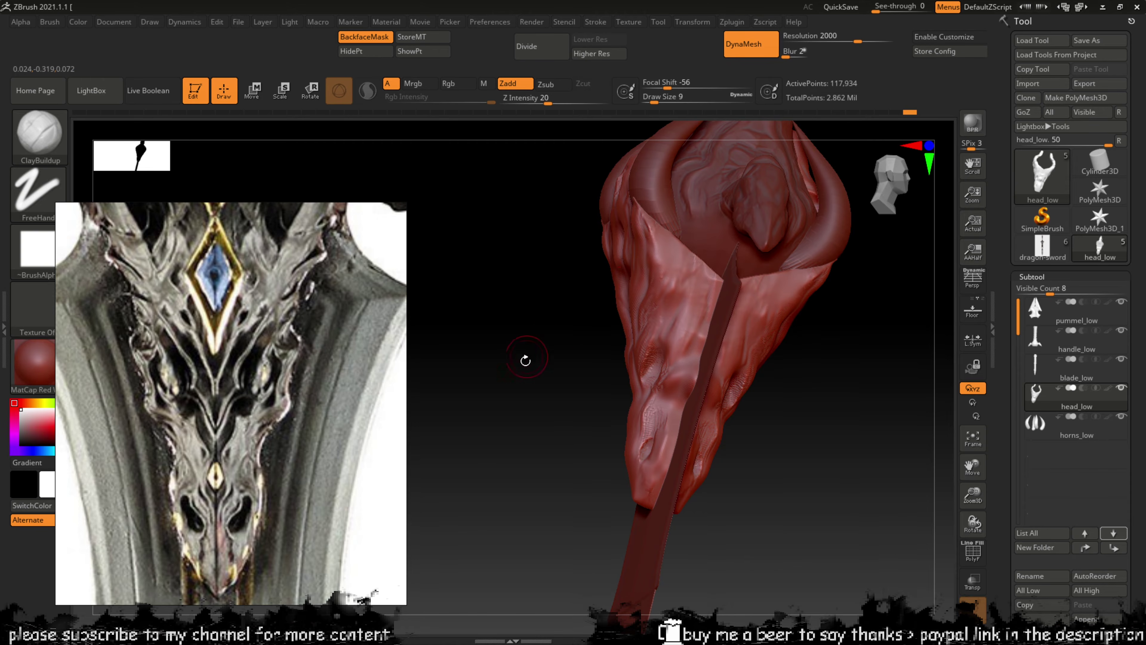
pyautogui.moveTo(525, 360)
pyautogui.mouseDown()
pyautogui.moveTo(524, 386)
pyautogui.moveTo(545, 374)
pyautogui.moveTo(543, 400)
pyautogui.moveTo(564, 379)
pyautogui.moveTo(582, 394)
pyautogui.mouseUp()
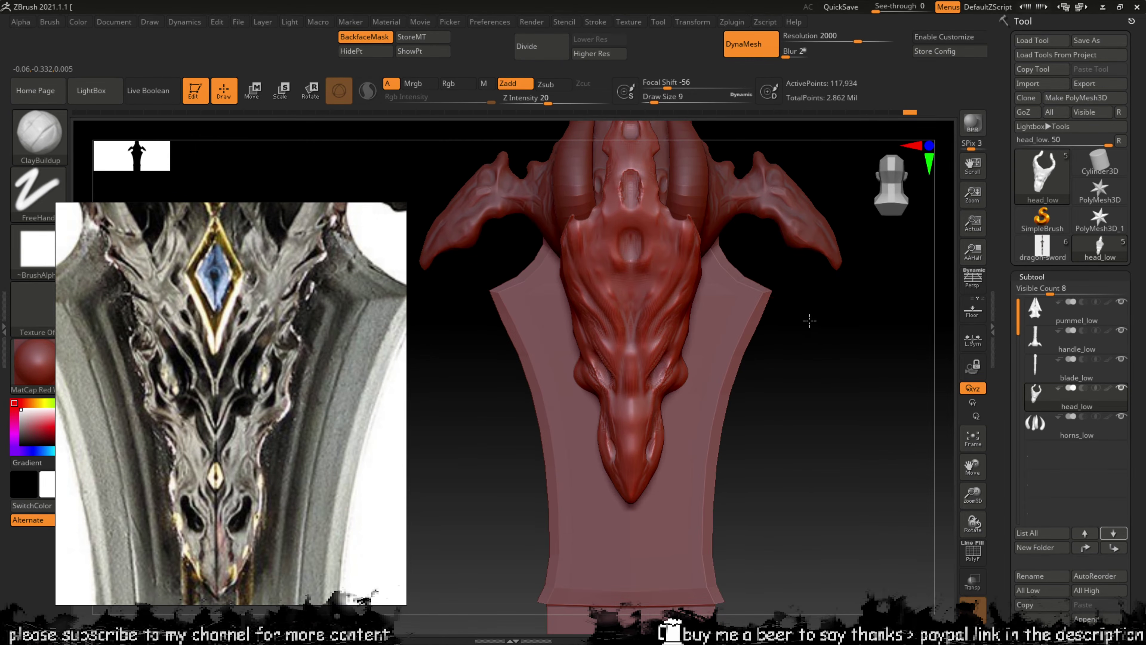
# Step: Build up a raised, notched form along the rear side edges of the head below the horns and smooth it
pyautogui.moveTo(811, 320); pyautogui.dragTo(786, 322)
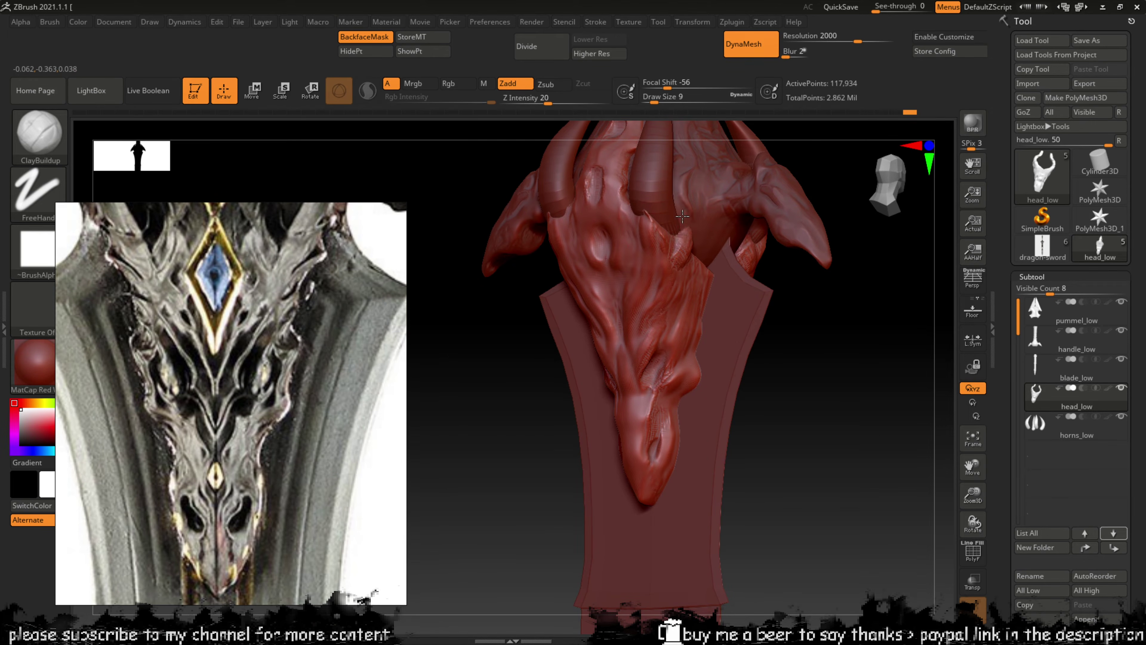
pyautogui.moveTo(683, 217)
pyautogui.mouseDown()
pyautogui.moveTo(666, 265)
pyautogui.moveTo(658, 259)
pyautogui.mouseUp()
pyautogui.press('shift')
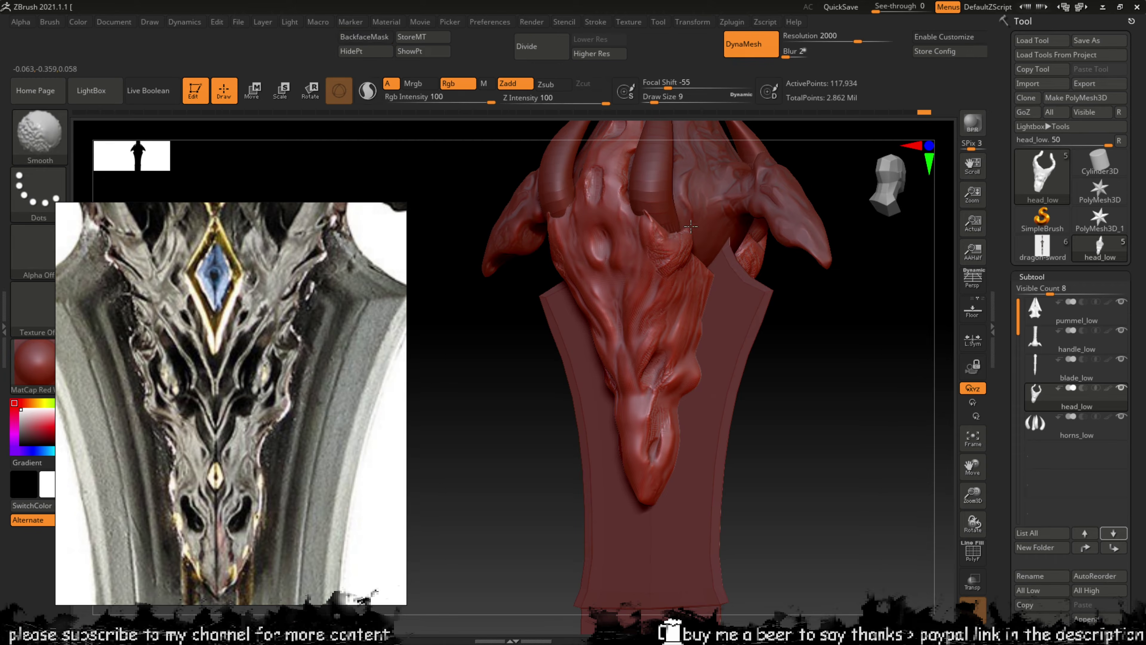
pyautogui.moveTo(836, 319)
pyautogui.mouseDown()
pyautogui.moveTo(716, 249)
pyautogui.moveTo(679, 284)
pyautogui.moveTo(708, 261)
pyautogui.mouseUp()
pyautogui.press('shift')
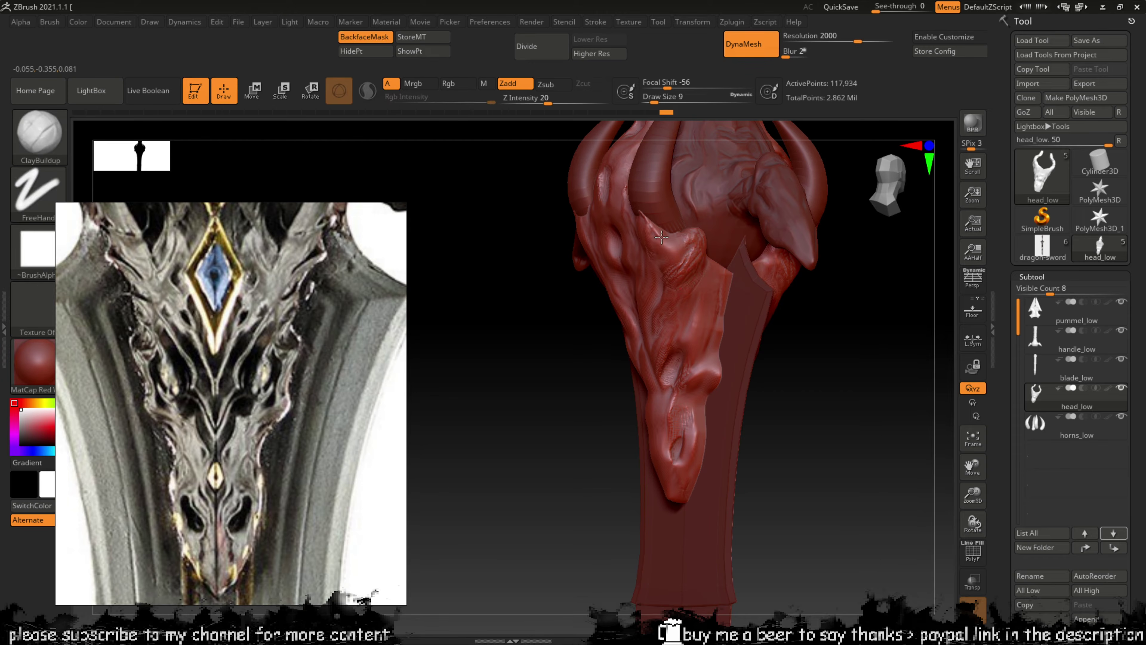
# Step: Build up notched clay ridges along the rear crest of the dragon head below the horns and smooth them
pyautogui.moveTo(544, 389)
pyautogui.mouseDown()
pyautogui.moveTo(533, 404)
pyautogui.moveTo(561, 378)
pyautogui.mouseUp()
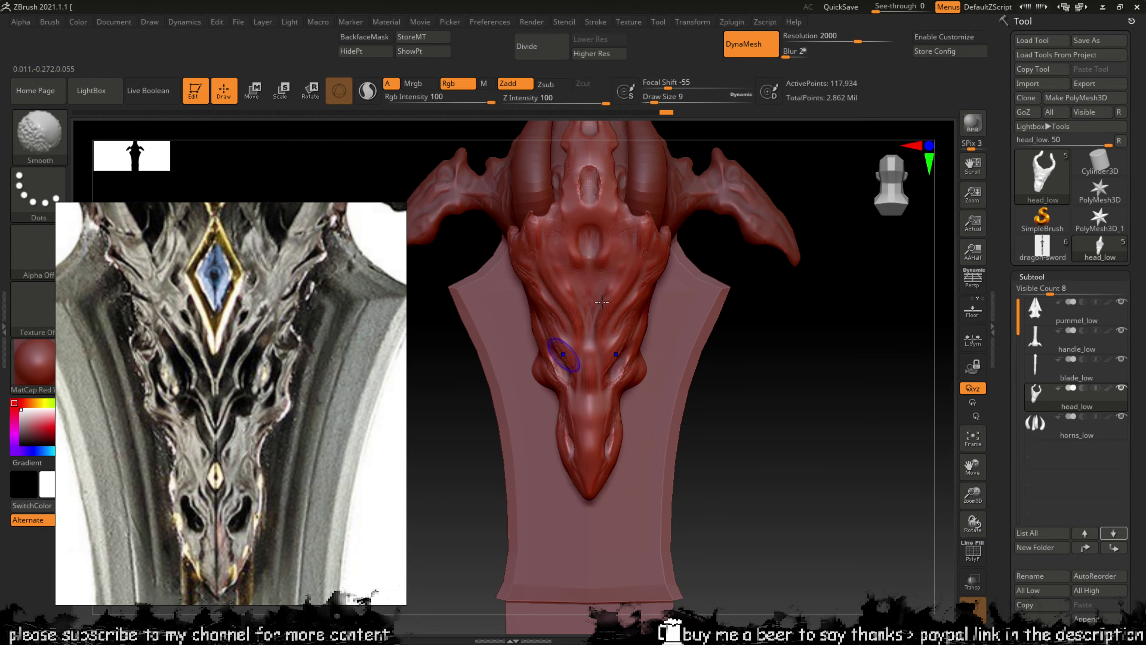
pyautogui.moveTo(646, 220)
pyautogui.mouseDown()
pyautogui.moveTo(625, 212)
pyautogui.moveTo(619, 225)
pyautogui.moveTo(632, 208)
pyautogui.moveTo(647, 228)
pyautogui.mouseUp()
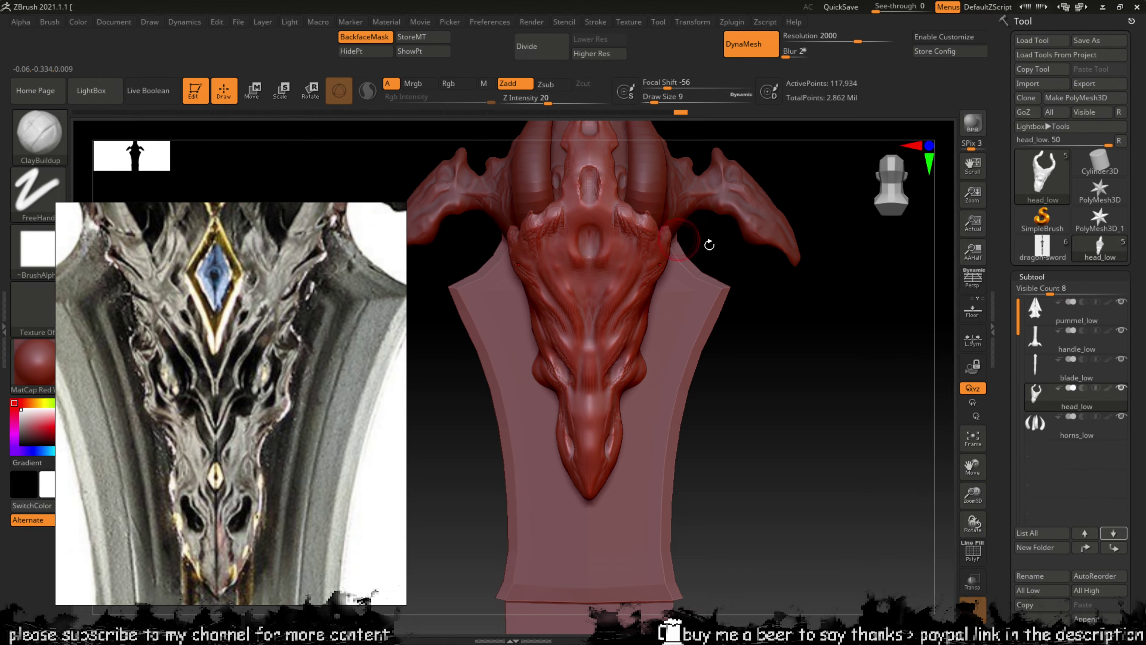
pyautogui.moveTo(771, 283); pyautogui.dragTo(662, 240)
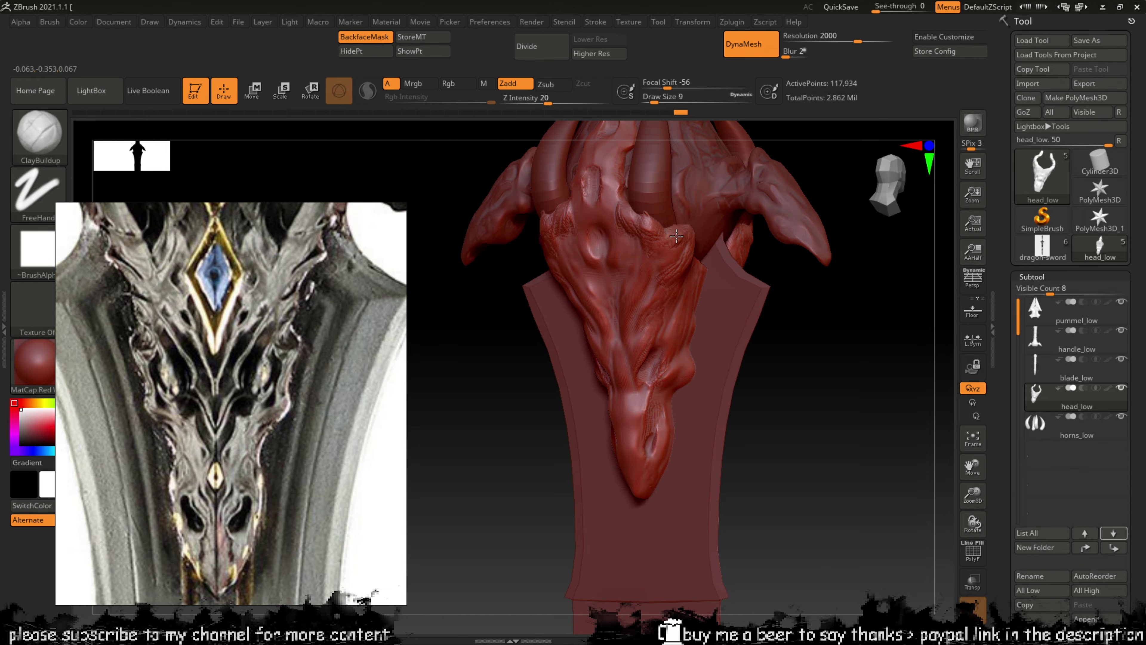
pyautogui.press('shift')
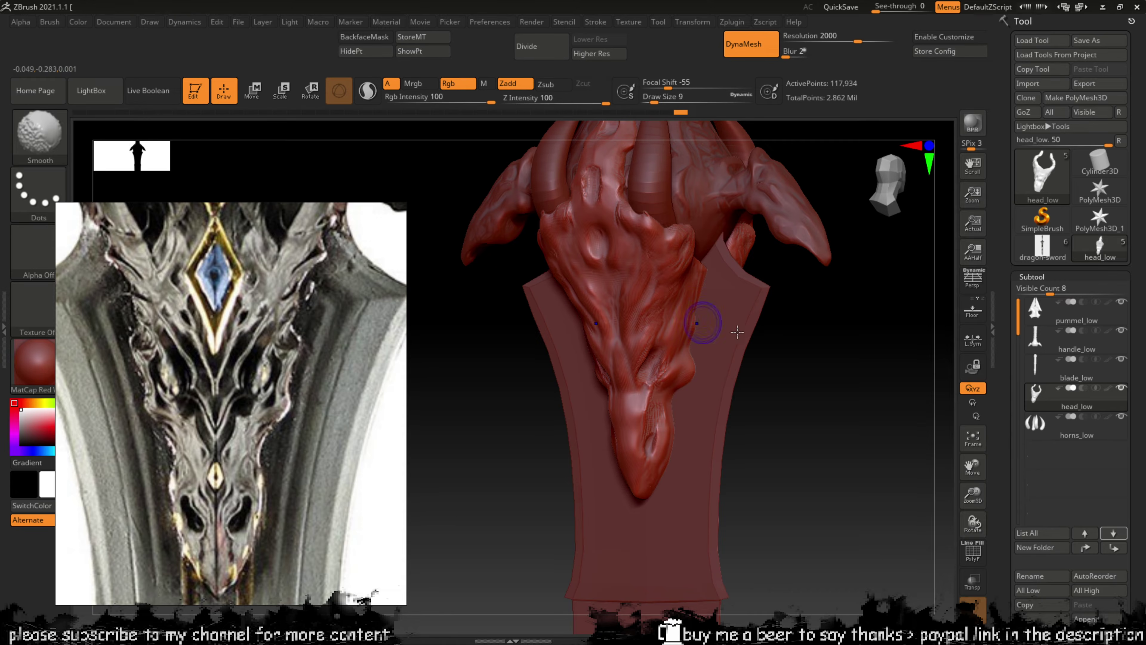
pyautogui.moveTo(726, 314)
pyautogui.mouseDown()
pyautogui.moveTo(795, 281)
pyautogui.moveTo(822, 292)
pyautogui.moveTo(817, 301)
pyautogui.moveTo(652, 205)
pyautogui.mouseUp()
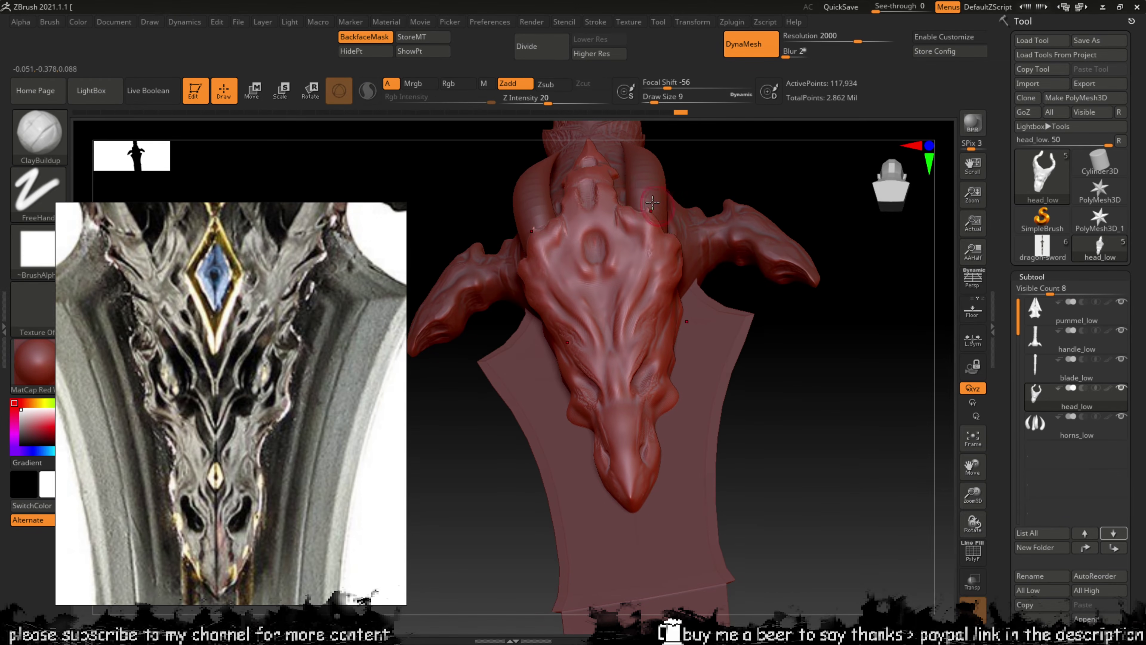
pyautogui.press('shift')
# Step: Add clay along the side of the head behind the eye sockets and smooth it into the flowing ridges
pyautogui.moveTo(832, 379)
pyautogui.mouseDown()
pyautogui.moveTo(801, 374)
pyautogui.moveTo(702, 298)
pyautogui.moveTo(667, 304)
pyautogui.mouseUp()
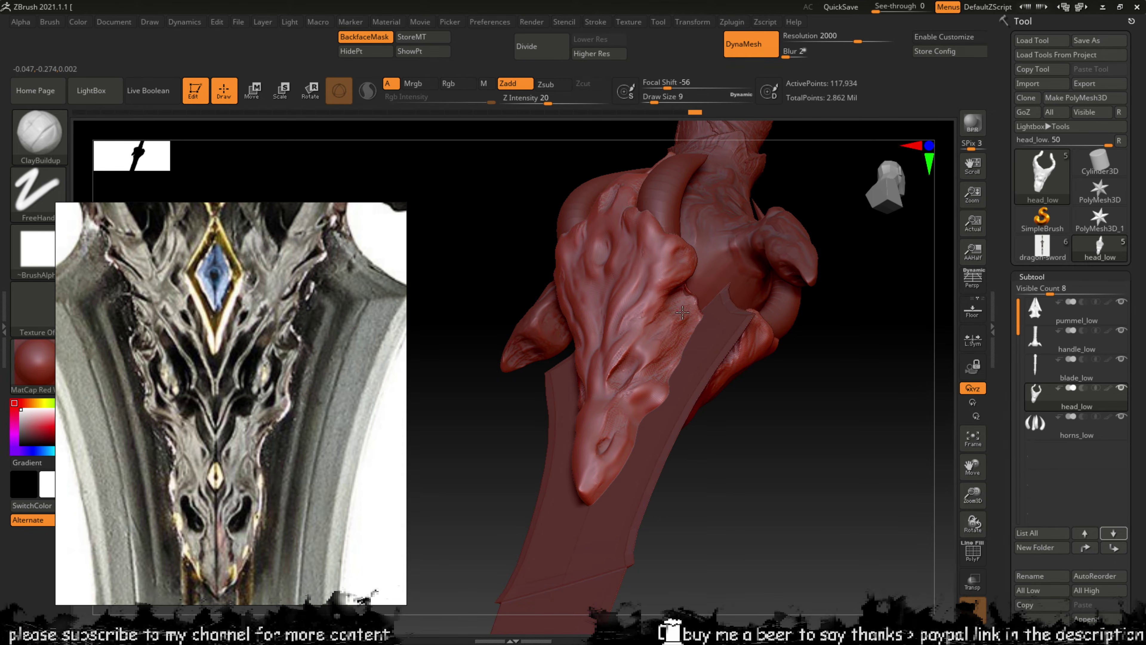
pyautogui.press('shift')
pyautogui.moveTo(766, 408)
pyautogui.mouseDown()
pyautogui.moveTo(740, 420)
pyautogui.moveTo(811, 415)
pyautogui.moveTo(795, 436)
pyautogui.moveTo(783, 398)
pyautogui.mouseUp()
pyautogui.press('shift')
pyautogui.keyDown('shift'); pyautogui.moveTo(618, 392); pyautogui.dragTo(653, 386); pyautogui.keyUp('shift')
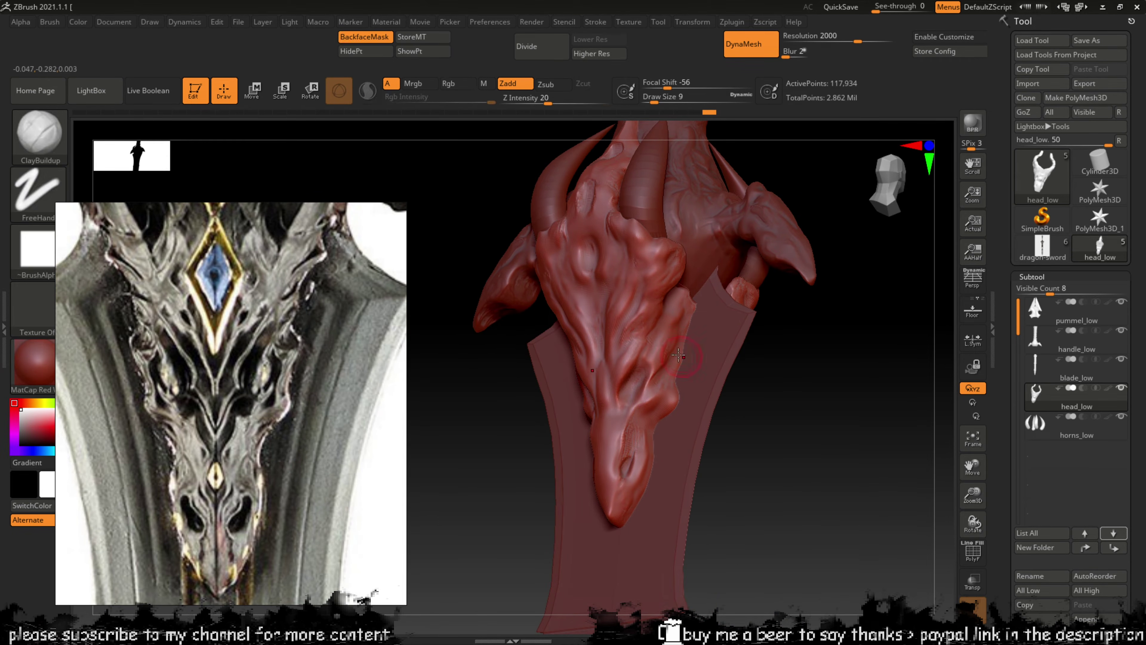
pyautogui.keyDown('shift'); pyautogui.moveTo(626, 338); pyautogui.dragTo(644, 364); pyautogui.keyUp('shift')
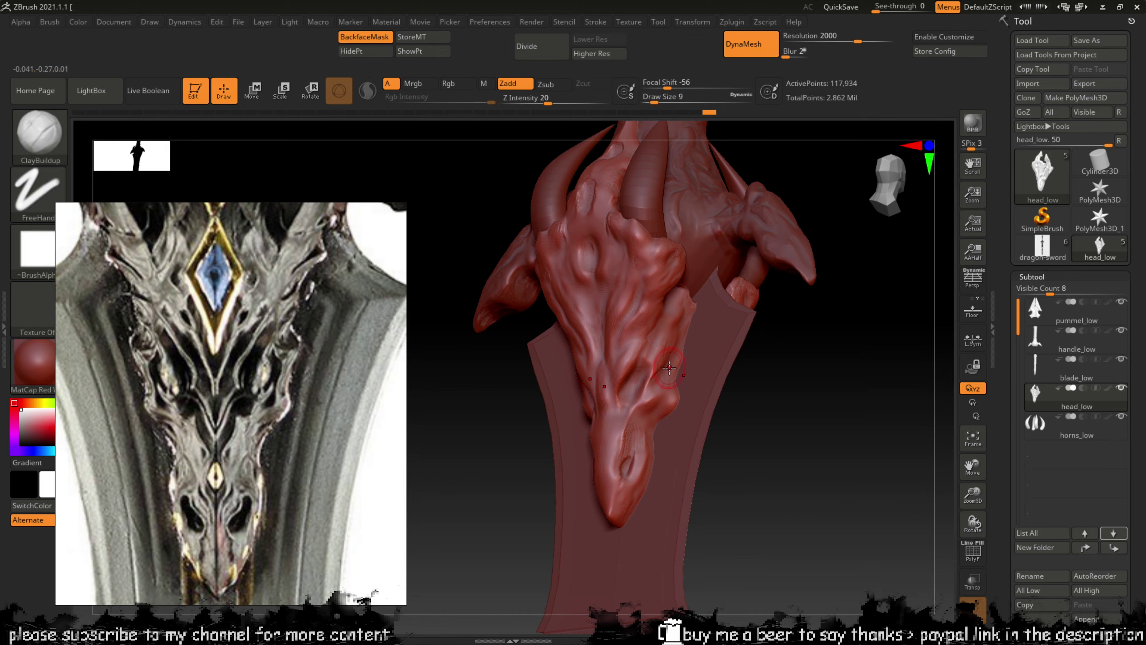
# Step: Smooth the upper nostril edges on both sides of the snout
pyautogui.moveTo(793, 385)
pyautogui.keyDown('alt'); pyautogui.mouseDown()
pyautogui.moveTo(850, 496)
pyautogui.moveTo(904, 527)
pyautogui.mouseUp(); pyautogui.keyUp('alt')
pyautogui.keyDown('ctrl'); pyautogui.moveTo(901, 571); pyautogui.dragTo(839, 493, button='right'); pyautogui.keyUp('ctrl')
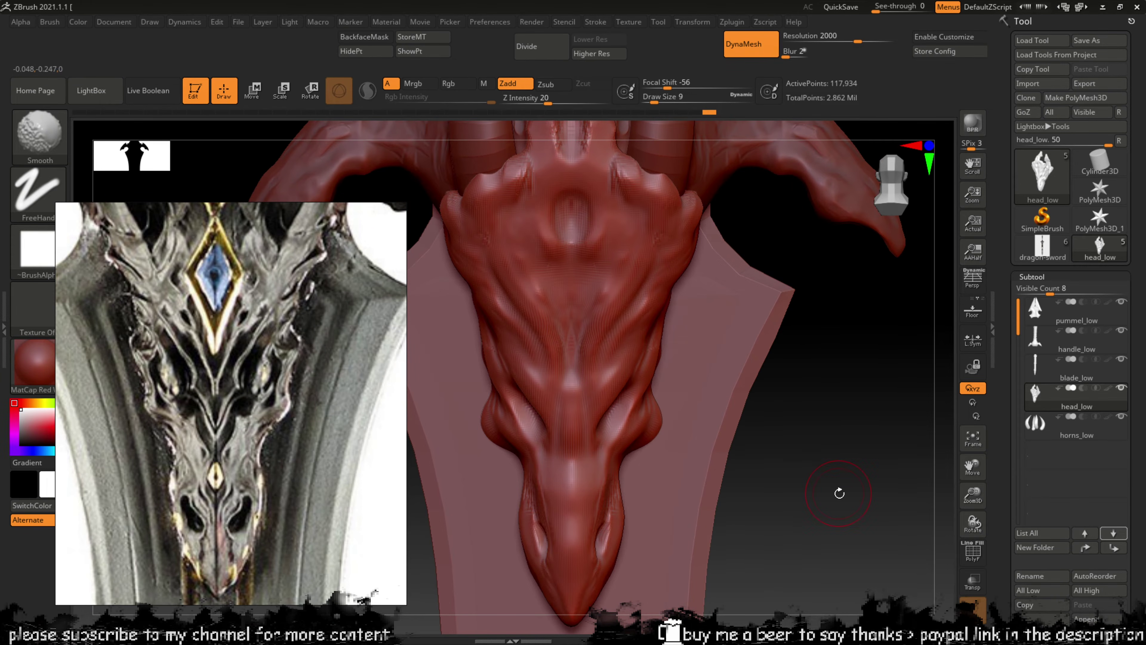
pyautogui.press('shift')
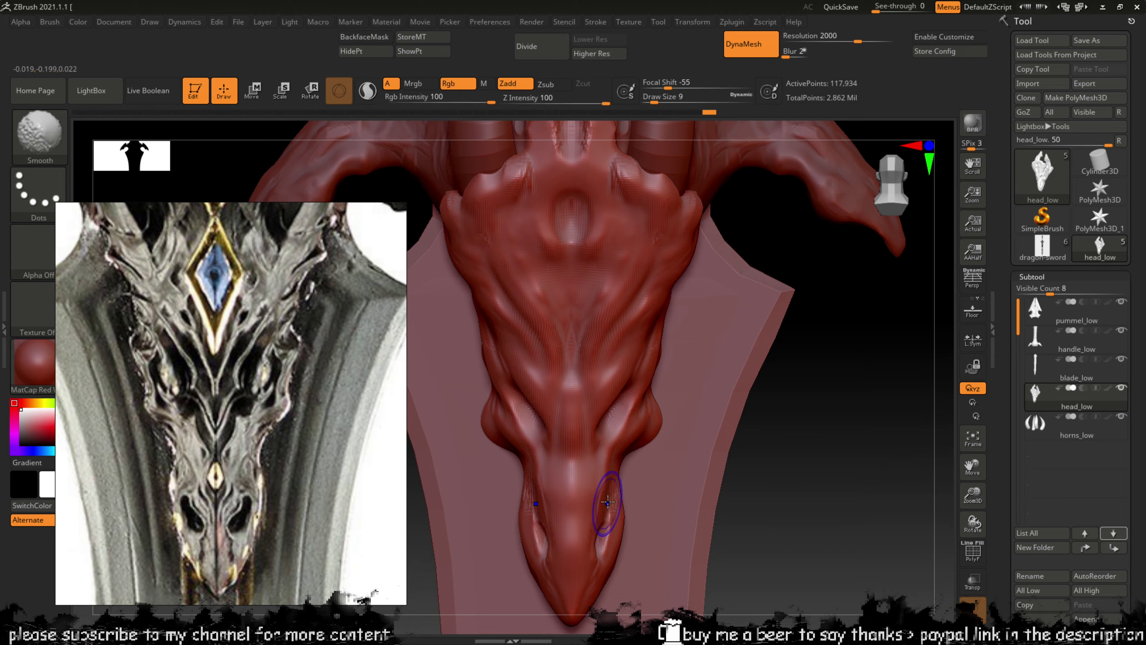
pyautogui.keyDown('shift'); pyautogui.moveTo(608, 500); pyautogui.dragTo(623, 497); pyautogui.keyUp('shift')
# Step: Reshape the forehead oval into a pointed, diamond-like form with a surrounding rim using ClayBuildup, and smooth the strokes
pyautogui.keyDown('alt'); pyautogui.moveTo(811, 429); pyautogui.dragTo(811, 391, button='right'); pyautogui.keyUp('alt')
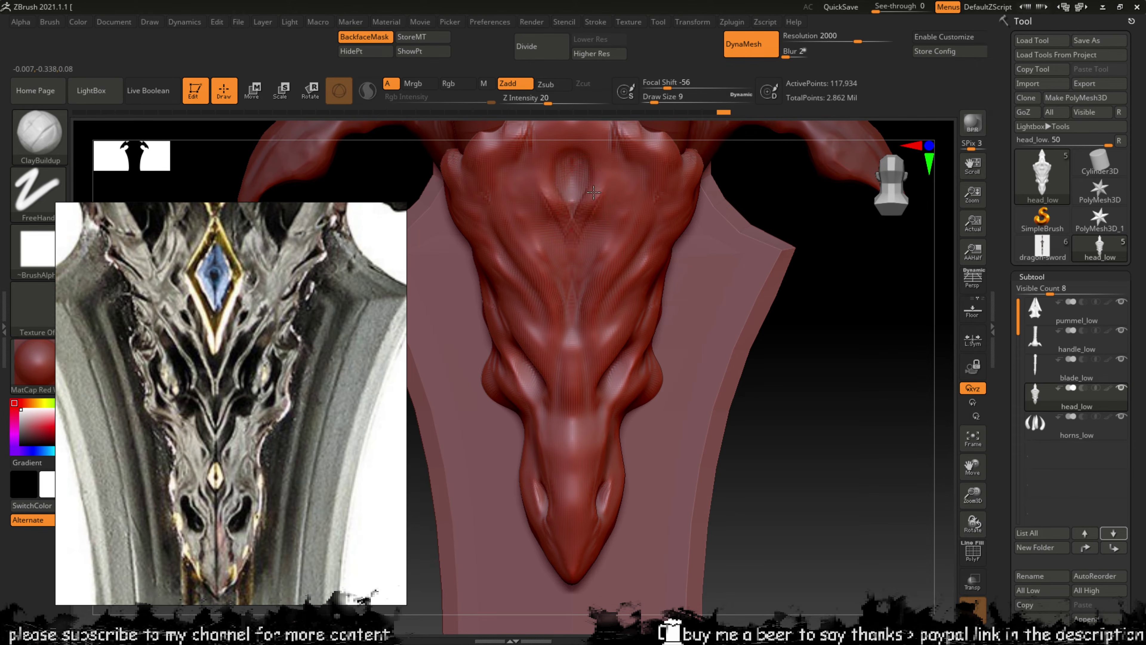
pyautogui.moveTo(584, 206)
pyautogui.mouseDown()
pyautogui.moveTo(548, 199)
pyautogui.moveTo(570, 235)
pyautogui.moveTo(574, 199)
pyautogui.moveTo(569, 209)
pyautogui.mouseUp()
pyautogui.moveTo(570, 265); pyautogui.dragTo(590, 208)
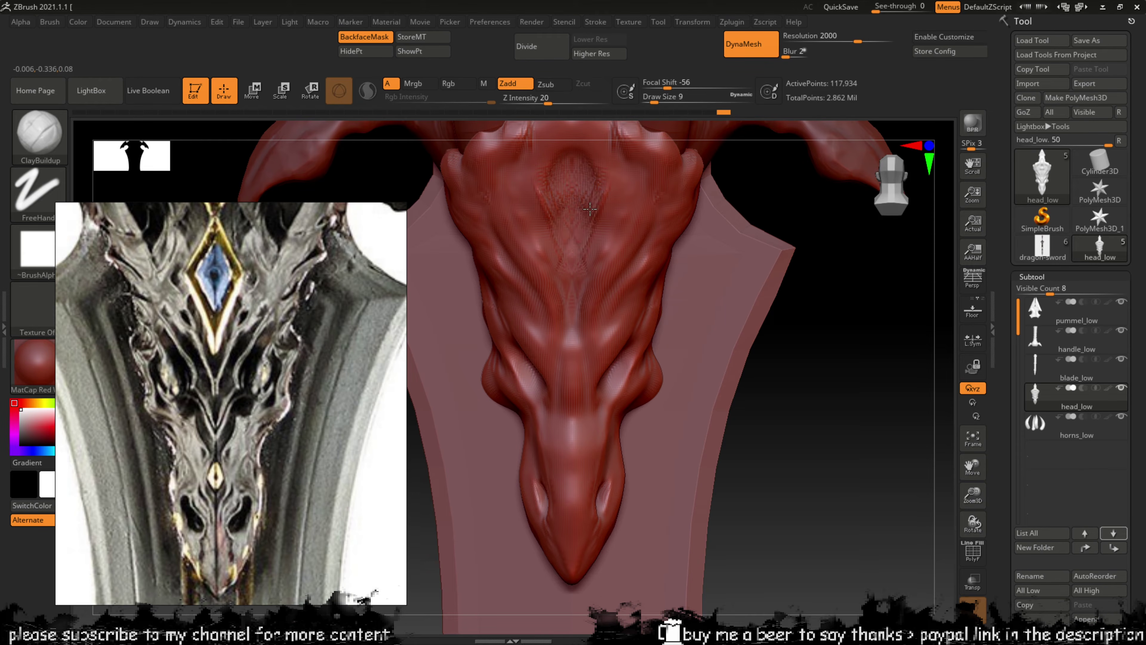
pyautogui.moveTo(583, 149); pyautogui.dragTo(579, 146)
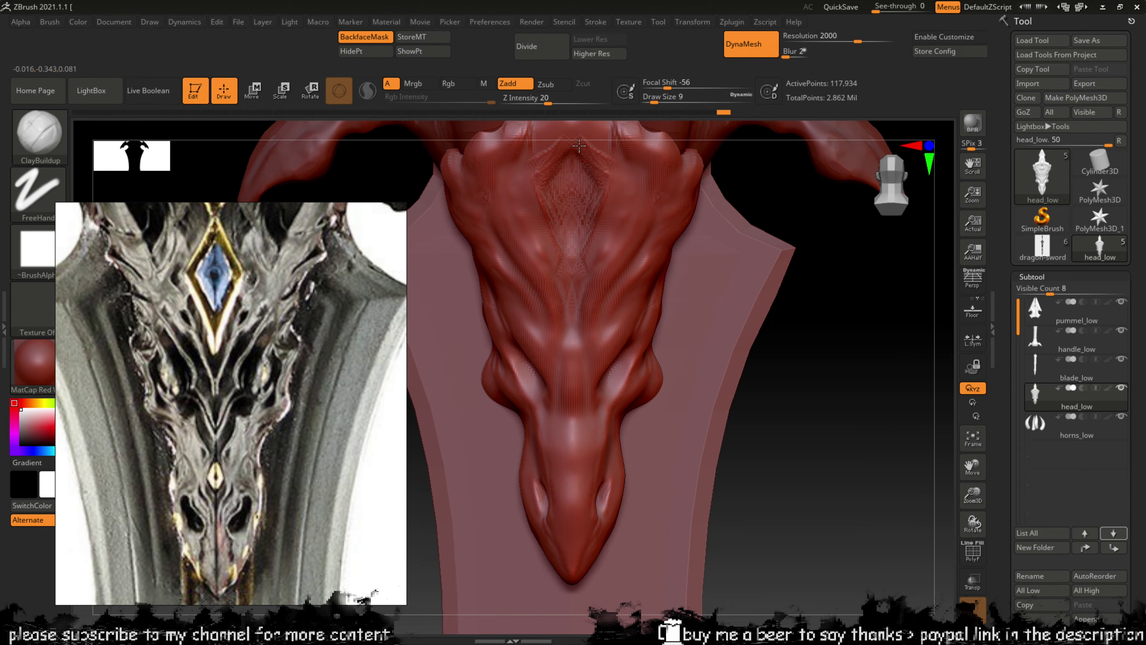
pyautogui.moveTo(599, 243)
pyautogui.mouseDown()
pyautogui.moveTo(581, 266)
pyautogui.moveTo(577, 251)
pyautogui.mouseUp()
pyautogui.press('shift')
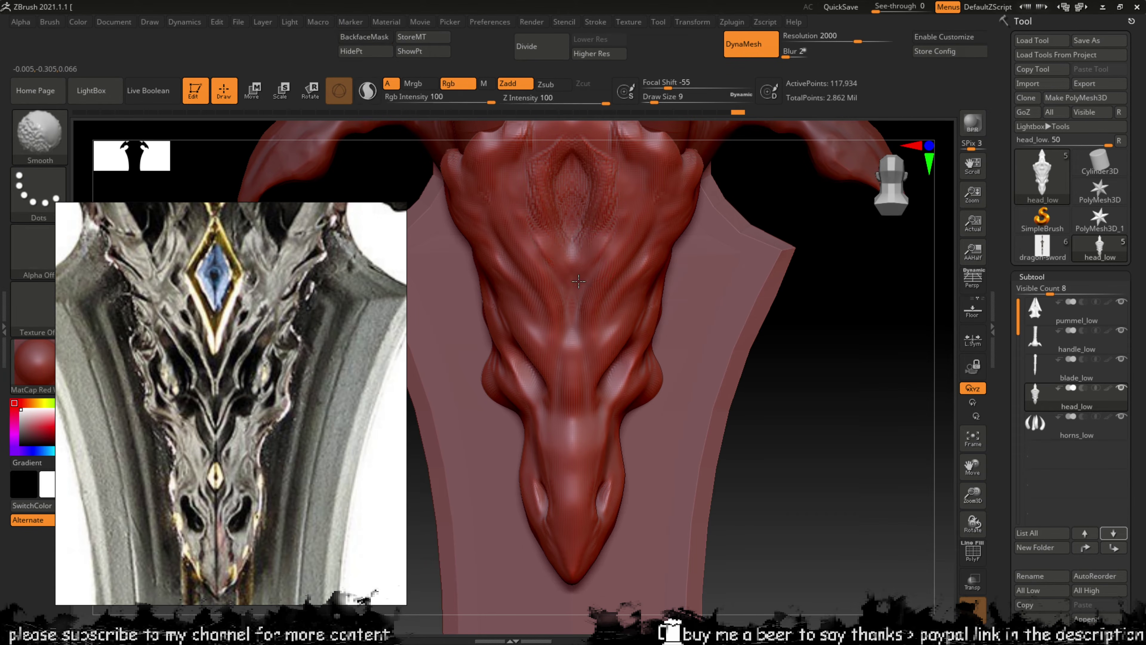
pyautogui.moveTo(814, 276)
pyautogui.keyDown('shift'); pyautogui.mouseDown()
pyautogui.moveTo(859, 274)
pyautogui.moveTo(601, 222)
pyautogui.mouseUp(); pyautogui.keyUp('shift')
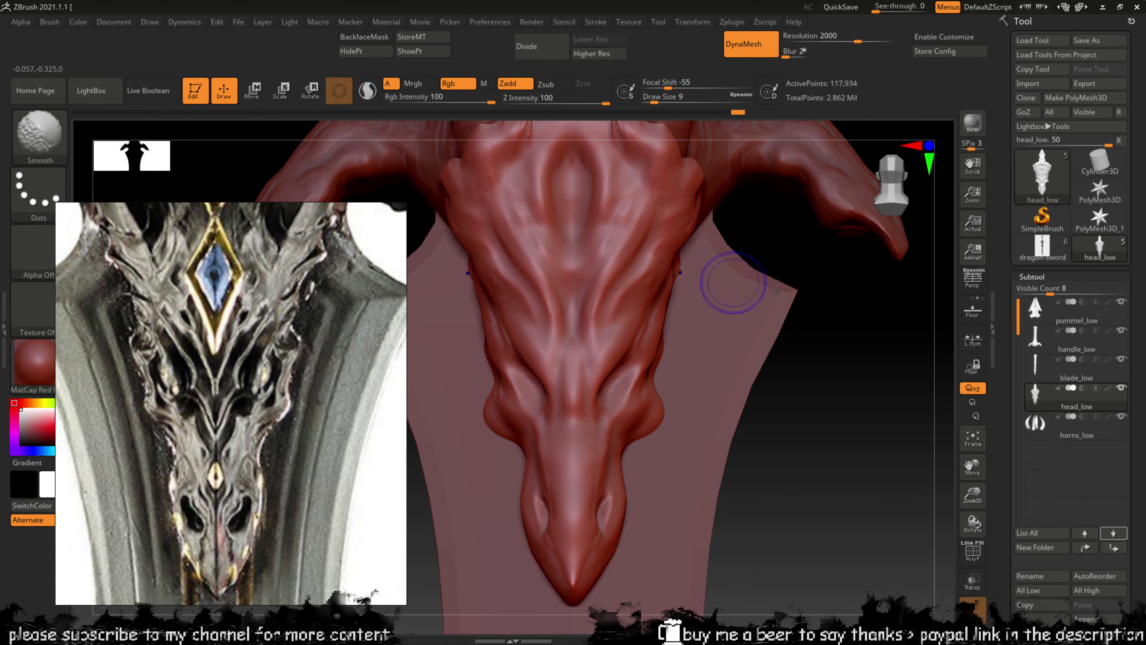
# Step: Sculpt curved ridges on both sides of the forehead's central gem shape with ClayBuildup
pyautogui.moveTo(730, 277)
pyautogui.mouseDown()
pyautogui.moveTo(870, 254)
pyautogui.moveTo(872, 289)
pyautogui.mouseUp()
pyautogui.moveTo(862, 331); pyautogui.dragTo(861, 350)
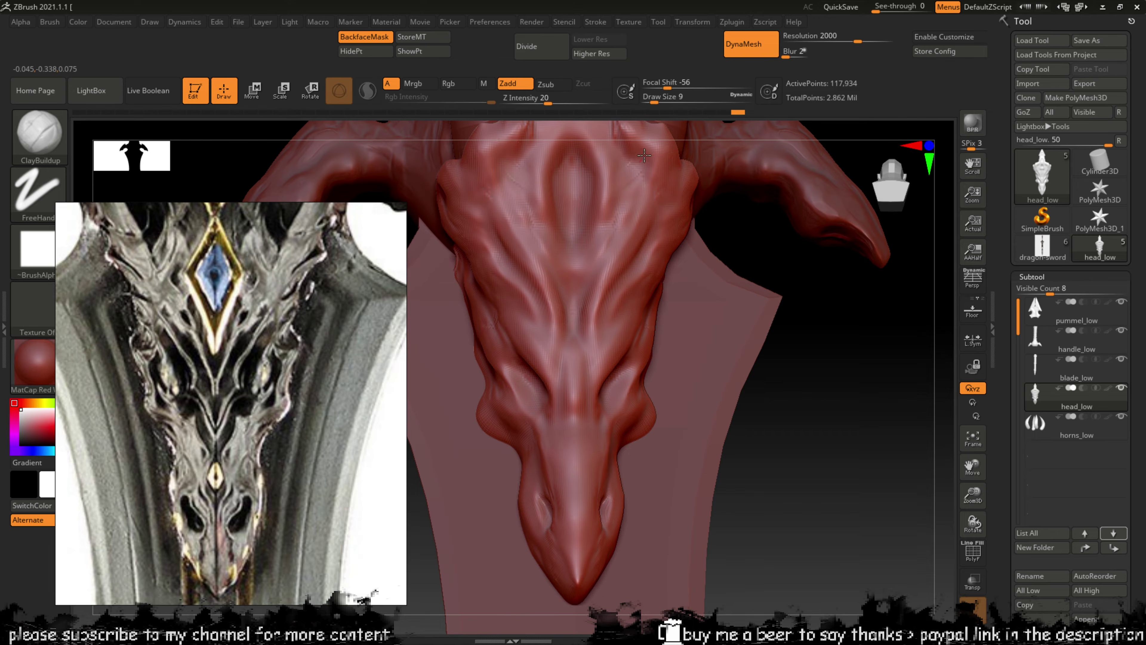
pyautogui.moveTo(622, 175)
pyautogui.mouseDown()
pyautogui.moveTo(621, 187)
pyautogui.moveTo(645, 160)
pyautogui.moveTo(626, 164)
pyautogui.moveTo(650, 163)
pyautogui.mouseUp()
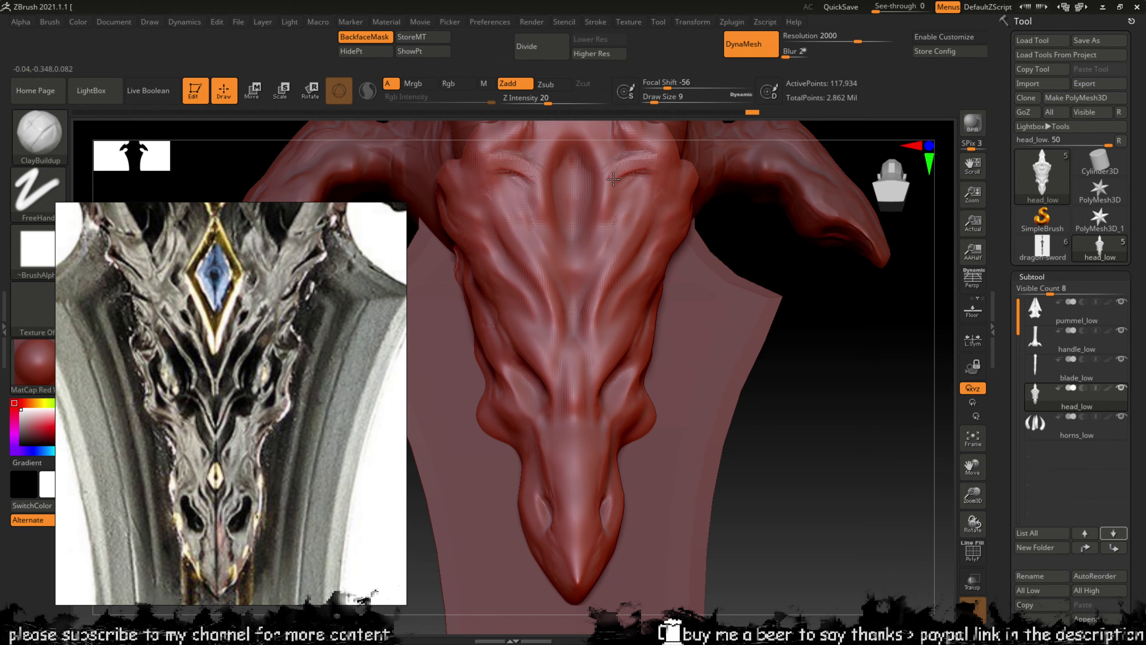
# Step: Flatten the forehead ridges, the central gem shape and the side planes of the head with TrimDynamic
pyautogui.press('b')
pyautogui.press('t')
pyautogui.press('d')
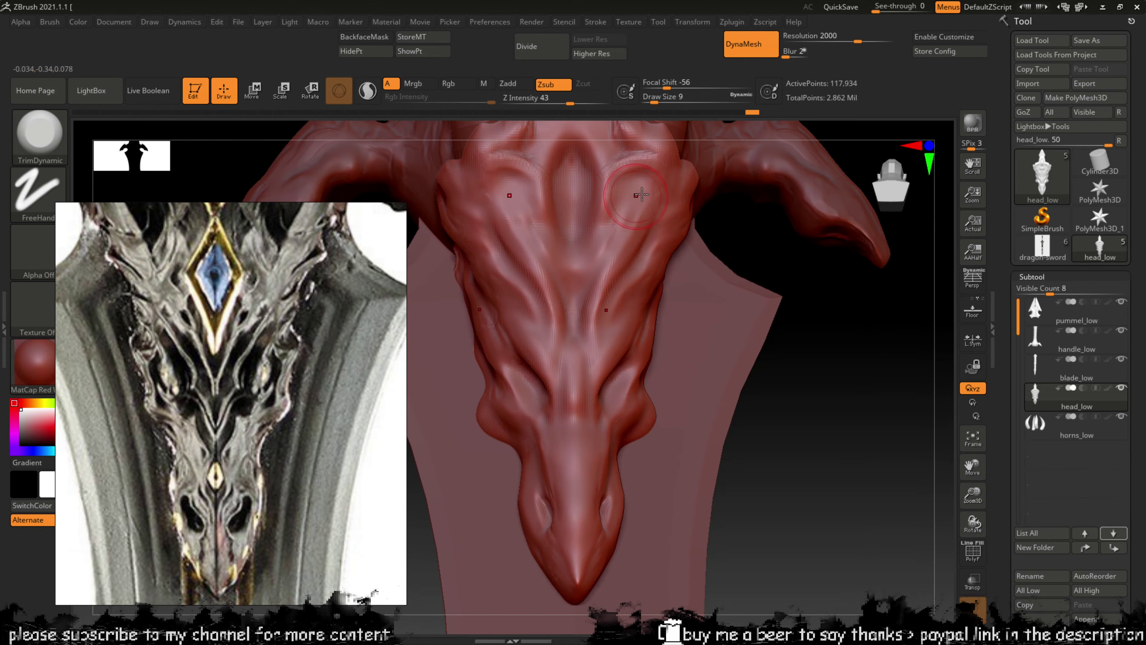
pyautogui.moveTo(618, 198); pyautogui.dragTo(619, 213)
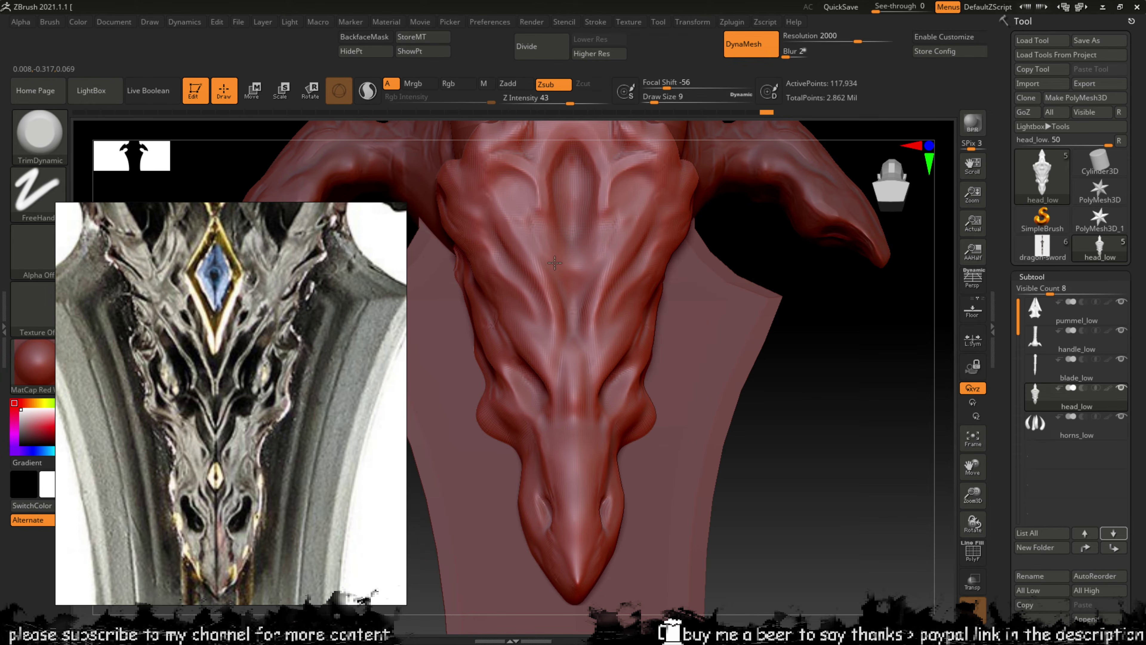
pyautogui.moveTo(580, 226)
pyautogui.mouseDown()
pyautogui.moveTo(570, 183)
pyautogui.moveTo(581, 170)
pyautogui.moveTo(574, 226)
pyautogui.mouseUp()
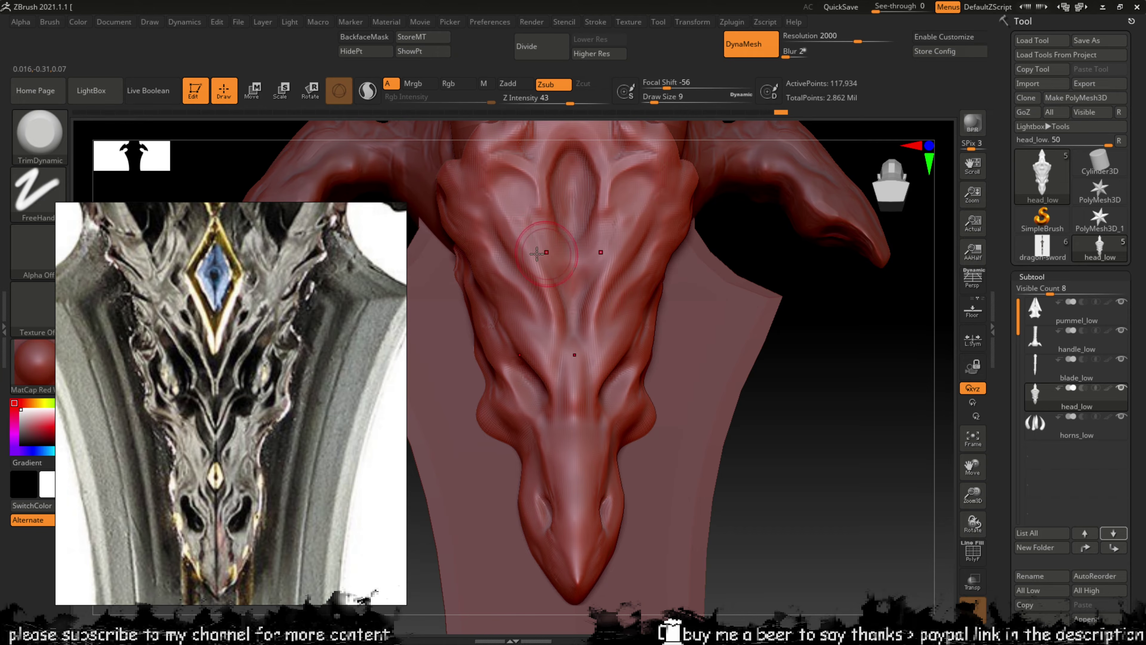
pyautogui.moveTo(494, 248); pyautogui.dragTo(537, 307)
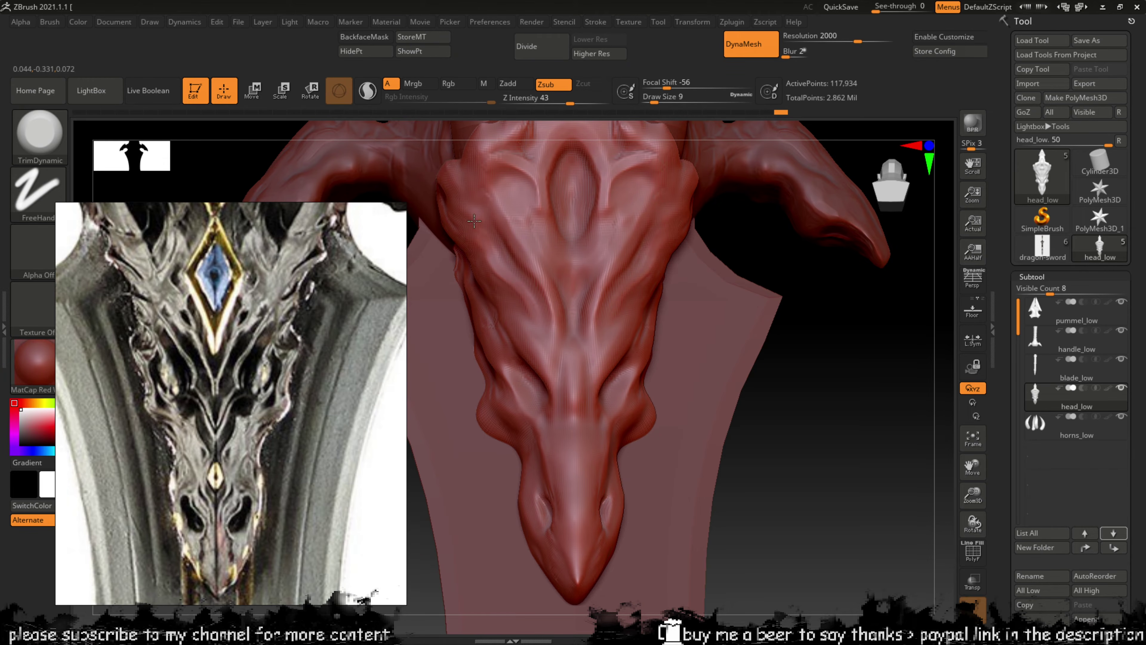
# Step: Flatten the snout bridge below the eye sockets and trim the nostril areas with TrimDynamic, using draw size 6 for the nostrils
pyautogui.moveTo(825, 368); pyautogui.dragTo(795, 357)
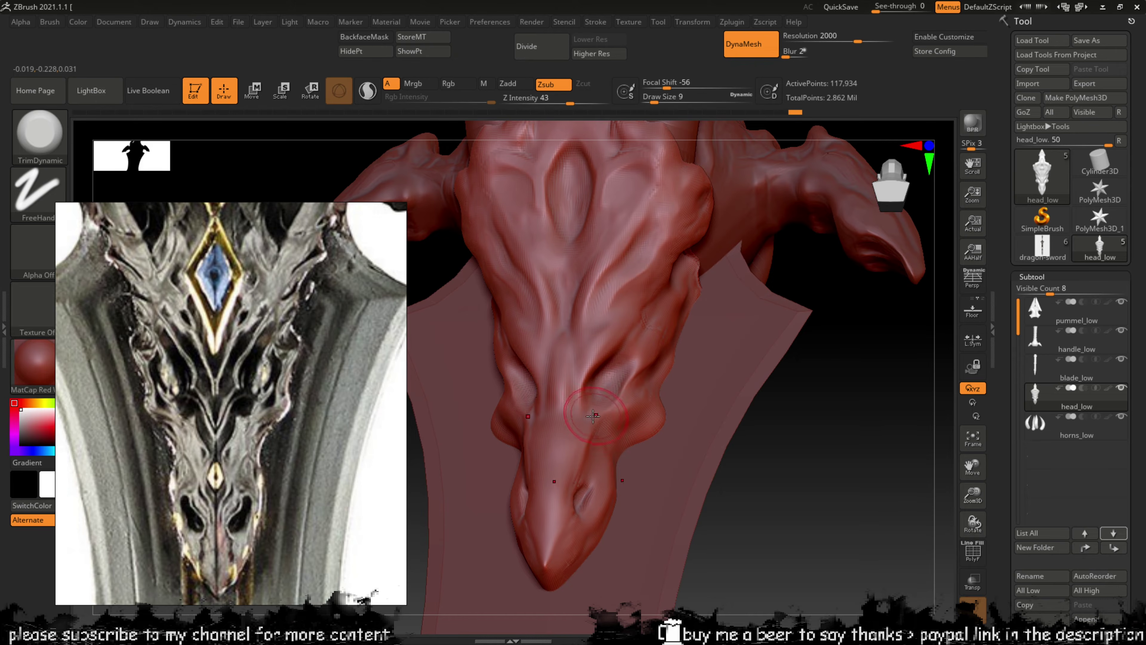
pyautogui.moveTo(569, 387); pyautogui.dragTo(571, 400)
pyautogui.press('[')
pyautogui.press('[')
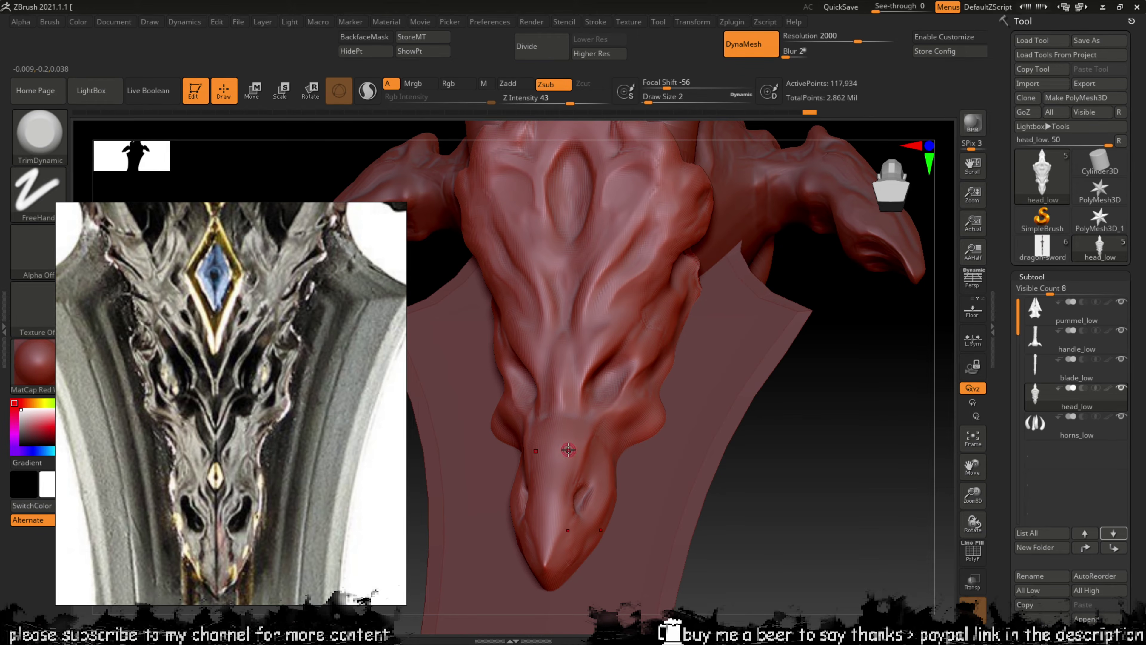
pyautogui.press(']')
pyautogui.press(']')
pyautogui.moveTo(768, 494); pyautogui.dragTo(647, 499, button='right')
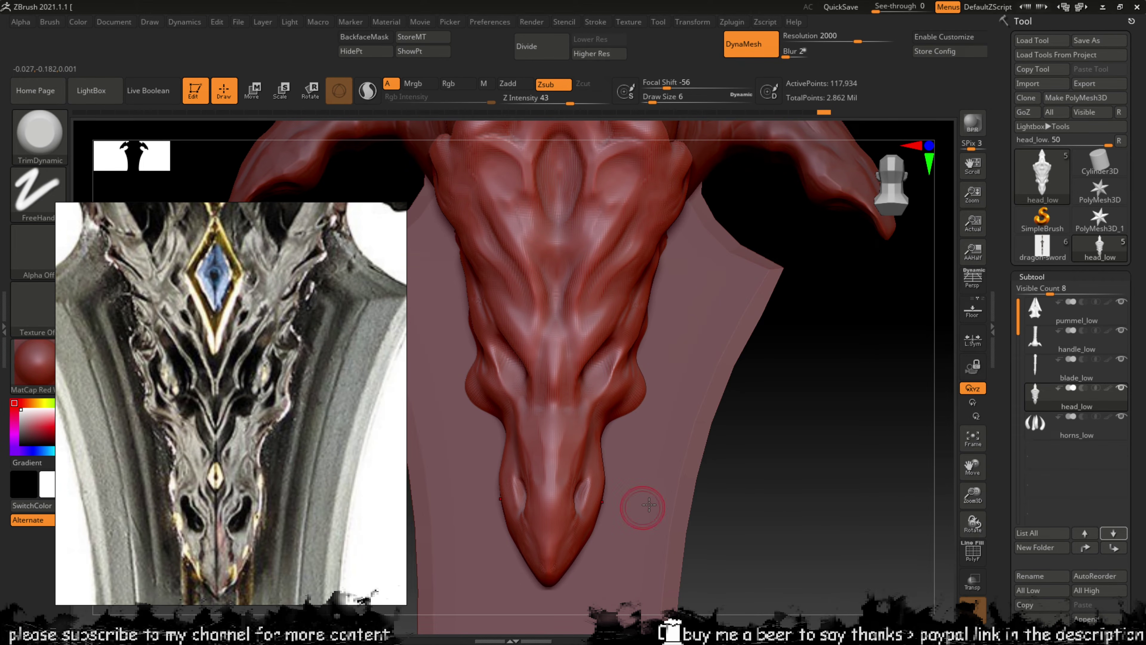
pyautogui.moveTo(584, 493); pyautogui.dragTo(601, 501)
pyautogui.moveTo(747, 481); pyautogui.dragTo(602, 490, button='right')
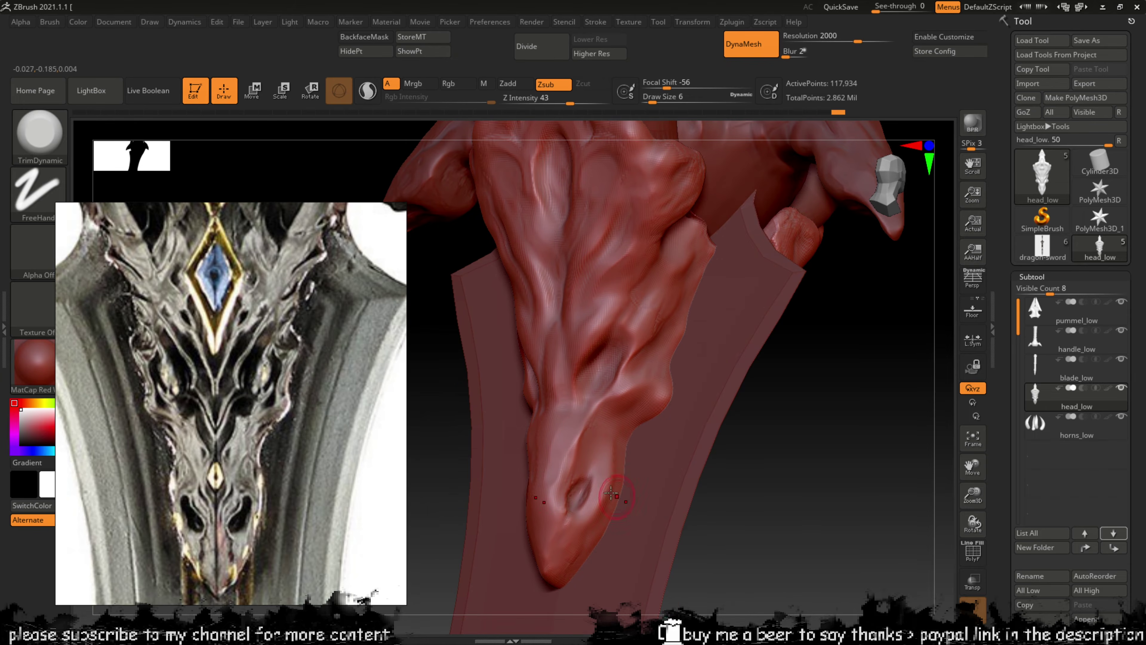
pyautogui.moveTo(576, 504); pyautogui.dragTo(591, 513)
# Step: Choose ClayBuildup, turn off DynaMesh for the head and subdivide its mesh
pyautogui.moveTo(824, 476); pyautogui.dragTo(776, 452)
pyautogui.press('b')
pyautogui.press('c')
pyautogui.press('b')
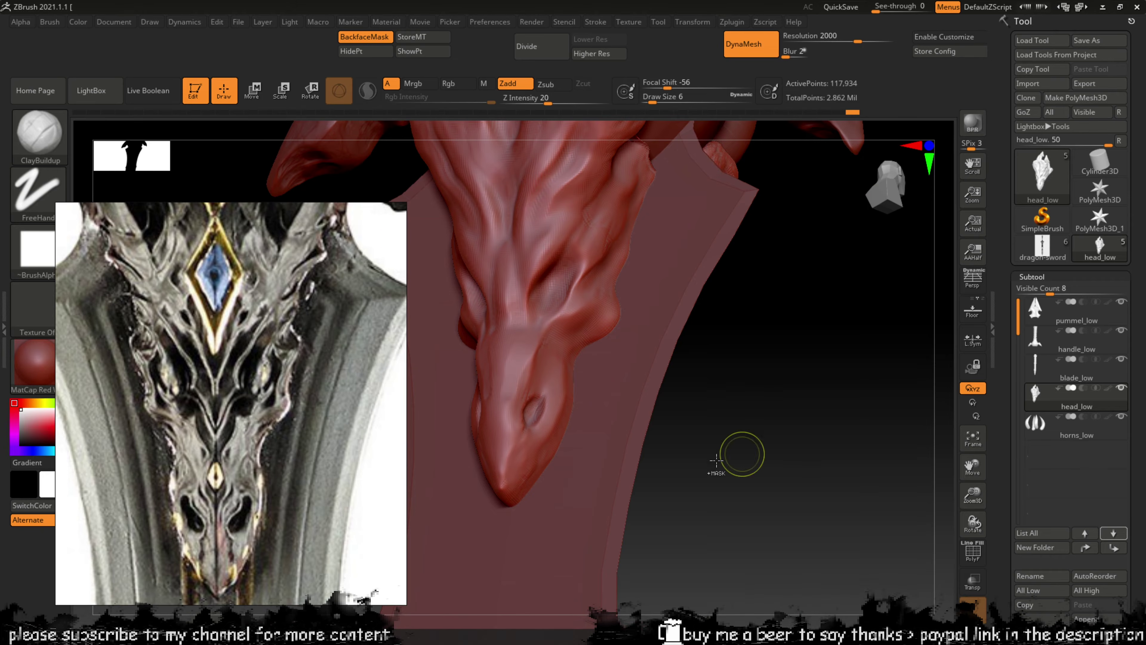
pyautogui.keyDown('ctrl'); pyautogui.moveTo(742, 455); pyautogui.dragTo(793, 563, button='right'); pyautogui.keyUp('ctrl')
pyautogui.moveTo(793, 564)
pyautogui.mouseDown()
pyautogui.moveTo(880, 533)
pyautogui.moveTo(873, 405)
pyautogui.moveTo(920, 404)
pyautogui.mouseUp()
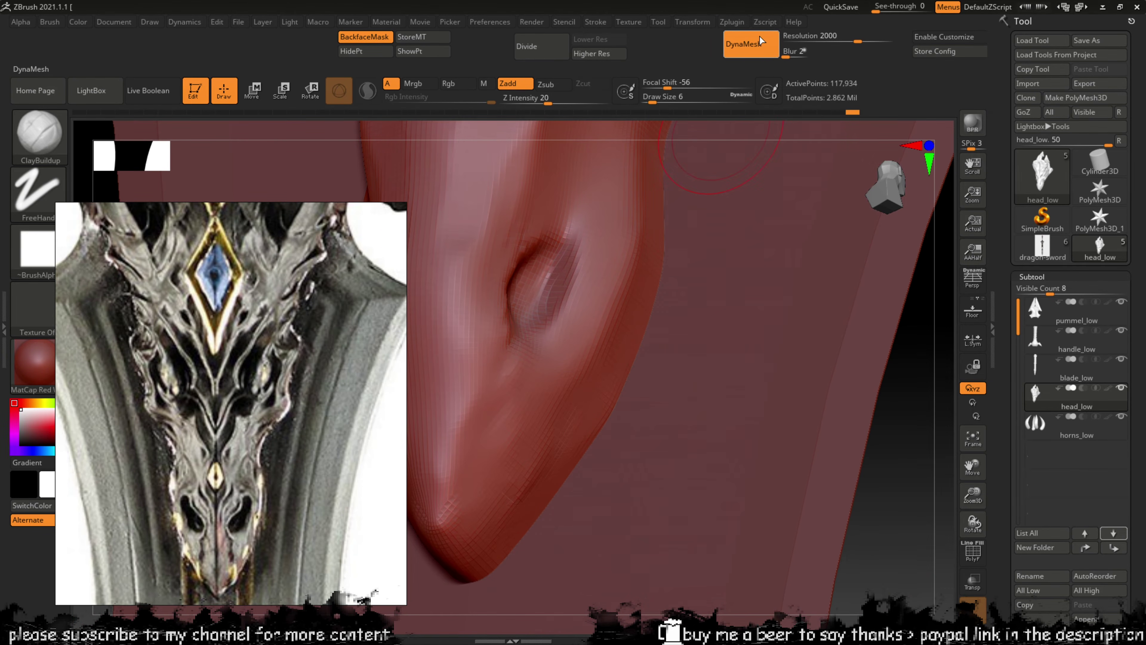
pyautogui.click(750, 47)
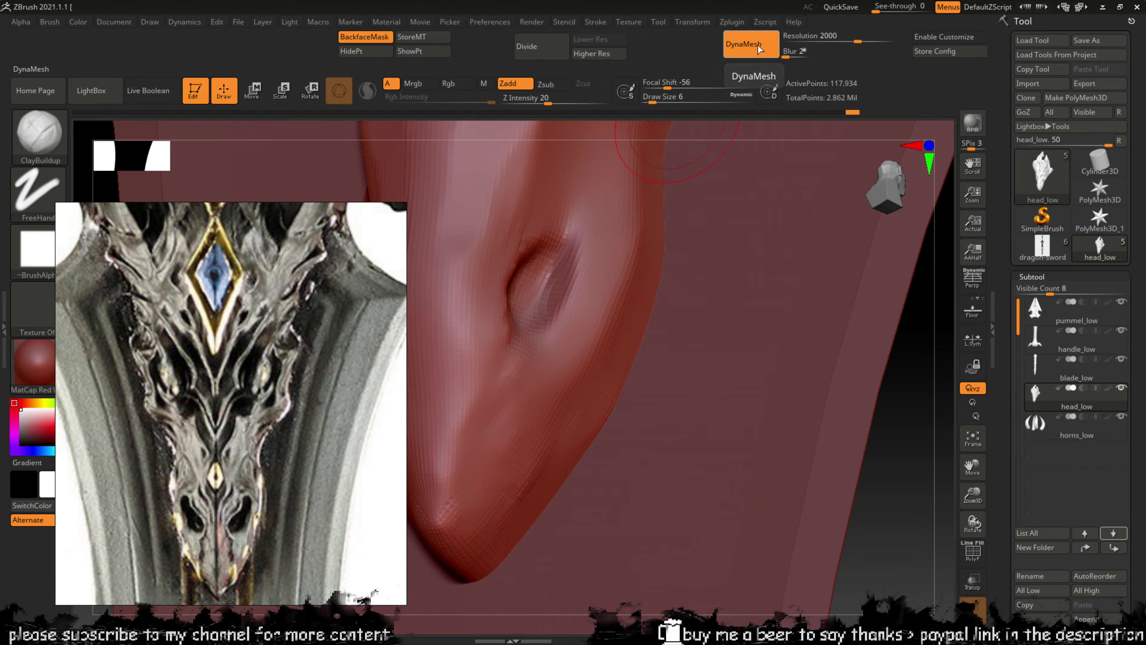
pyautogui.click(536, 47)
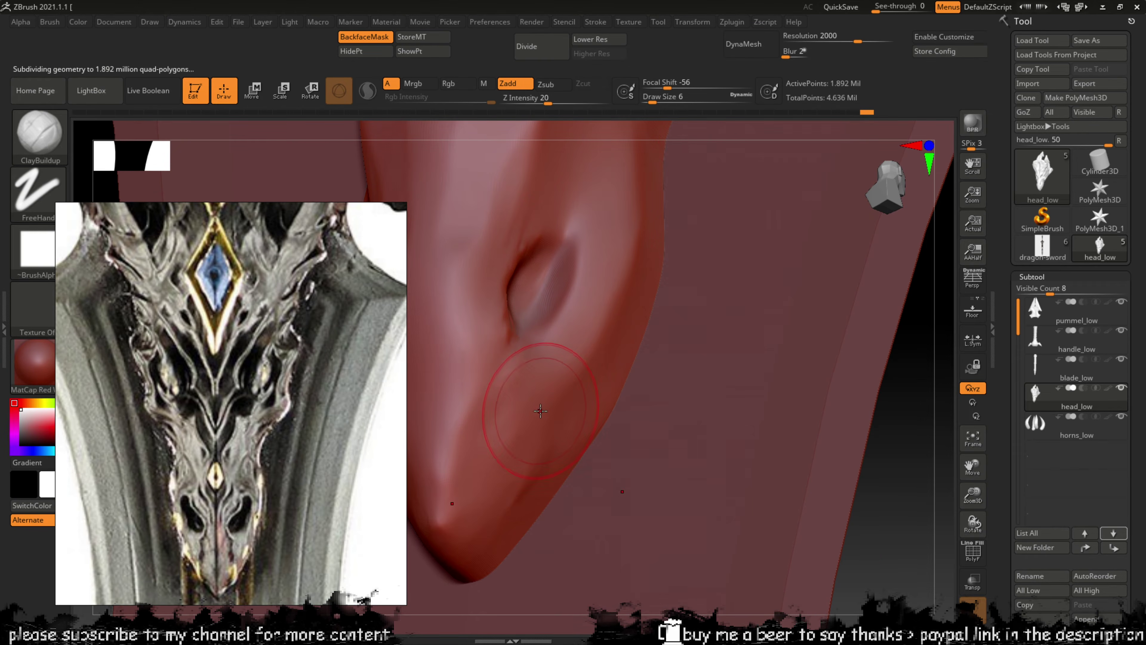
# Step: Build a row of five rounded tooth-like bumps along each lower edge of the snout with ClayBuildup at draw size 3
pyautogui.press('b')
pyautogui.press('Escape')
pyautogui.press('[')
pyautogui.press('[')
pyautogui.moveTo(540, 489); pyautogui.dragTo(548, 495)
pyautogui.moveTo(585, 416)
pyautogui.mouseDown()
pyautogui.moveTo(592, 440)
pyautogui.moveTo(583, 422)
pyautogui.mouseUp()
pyautogui.moveTo(624, 345); pyautogui.dragTo(634, 352)
pyautogui.moveTo(657, 278); pyautogui.dragTo(650, 281)
pyautogui.moveTo(498, 547)
pyautogui.mouseDown()
pyautogui.moveTo(504, 555)
pyautogui.moveTo(639, 331)
pyautogui.mouseUp()
pyautogui.press('shift')
# Step: Carve creases around the snout-edge bumps with DamStandard, undoing the distorting strokes and recutting them
pyautogui.press('b')
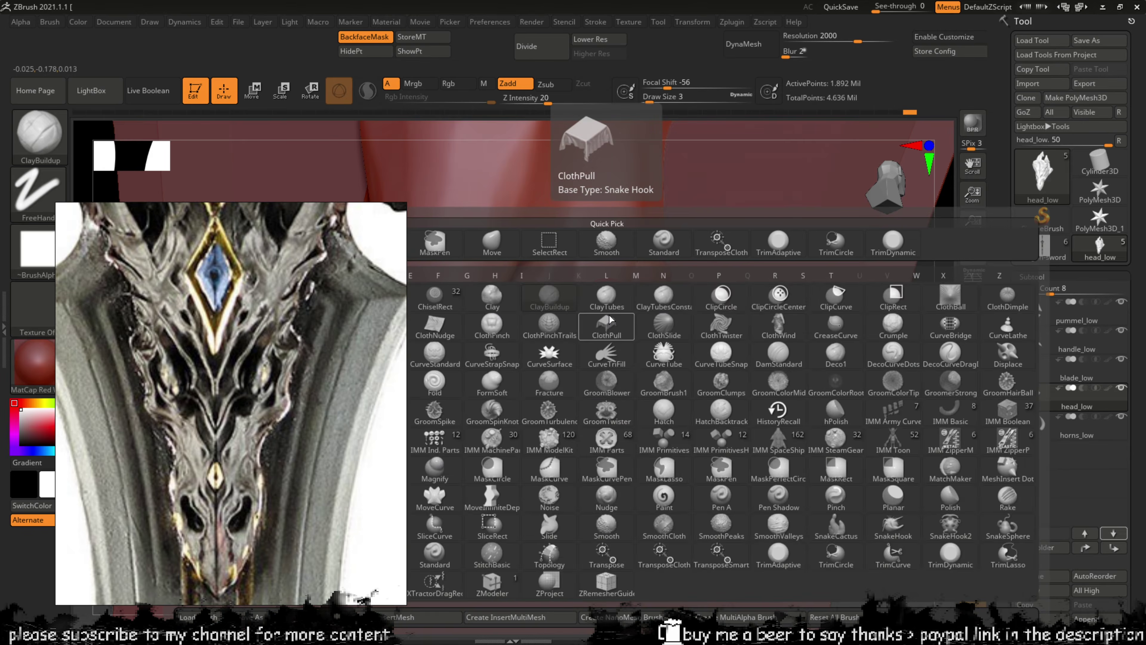
pyautogui.press('d')
pyautogui.press('s')
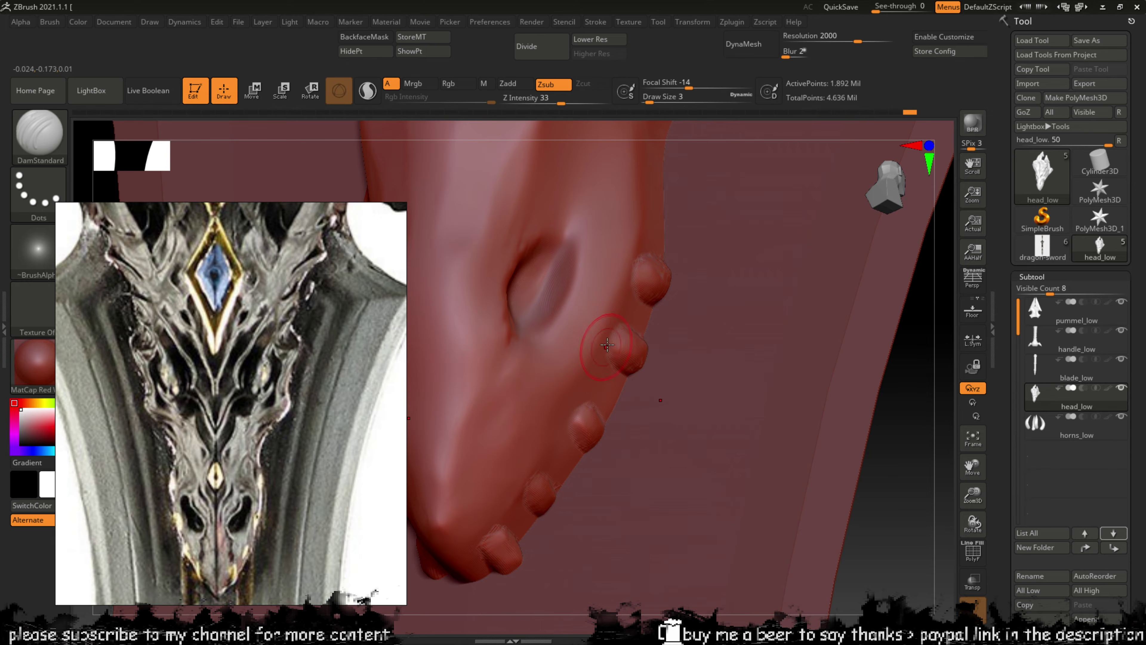
pyautogui.moveTo(611, 360)
pyautogui.mouseDown()
pyautogui.moveTo(618, 325)
pyautogui.moveTo(653, 307)
pyautogui.moveTo(653, 249)
pyautogui.mouseUp()
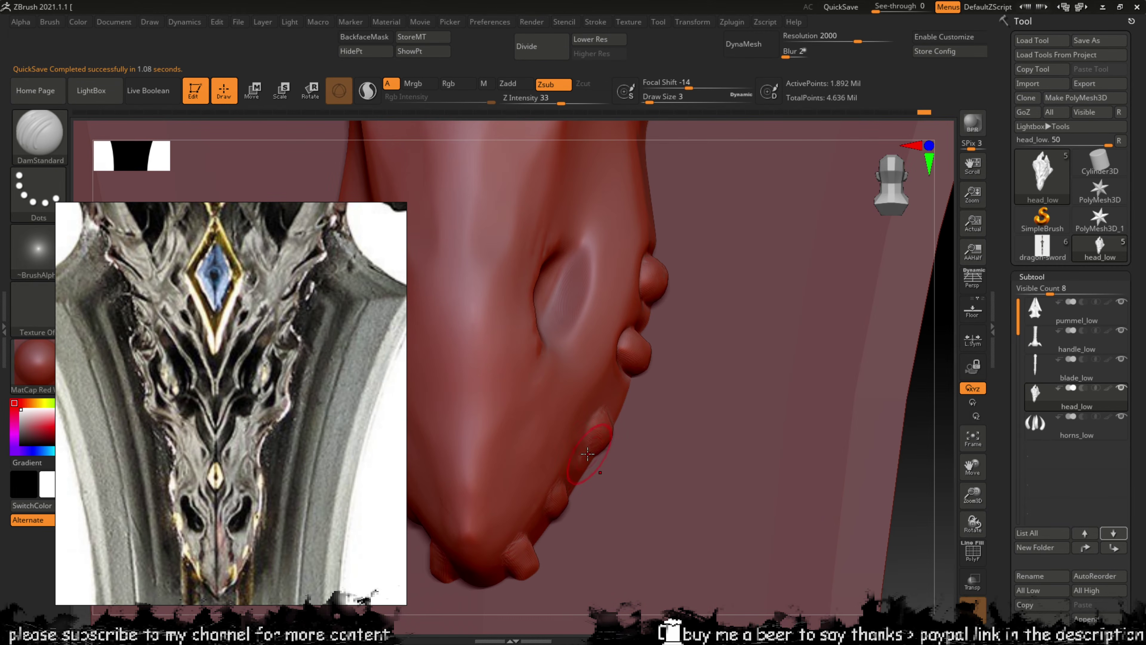
pyautogui.hotkey('ctrl', 'z')
pyautogui.hotkey('ctrl', 'z')
pyautogui.moveTo(599, 464); pyautogui.dragTo(587, 450)
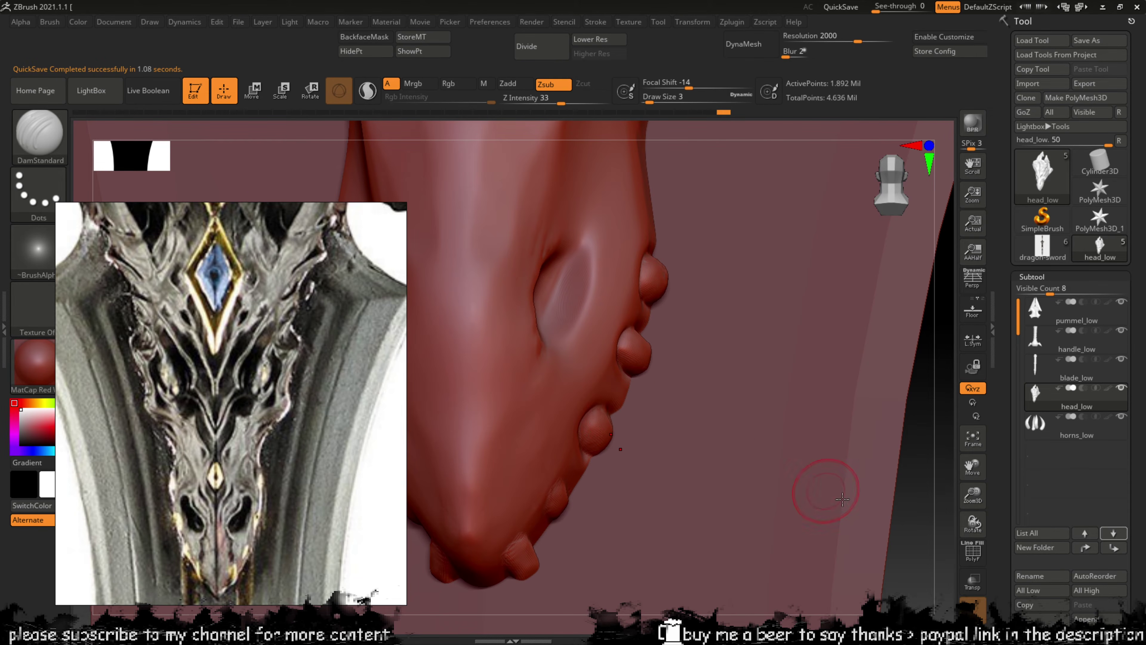
pyautogui.moveTo(911, 517); pyautogui.dragTo(894, 502)
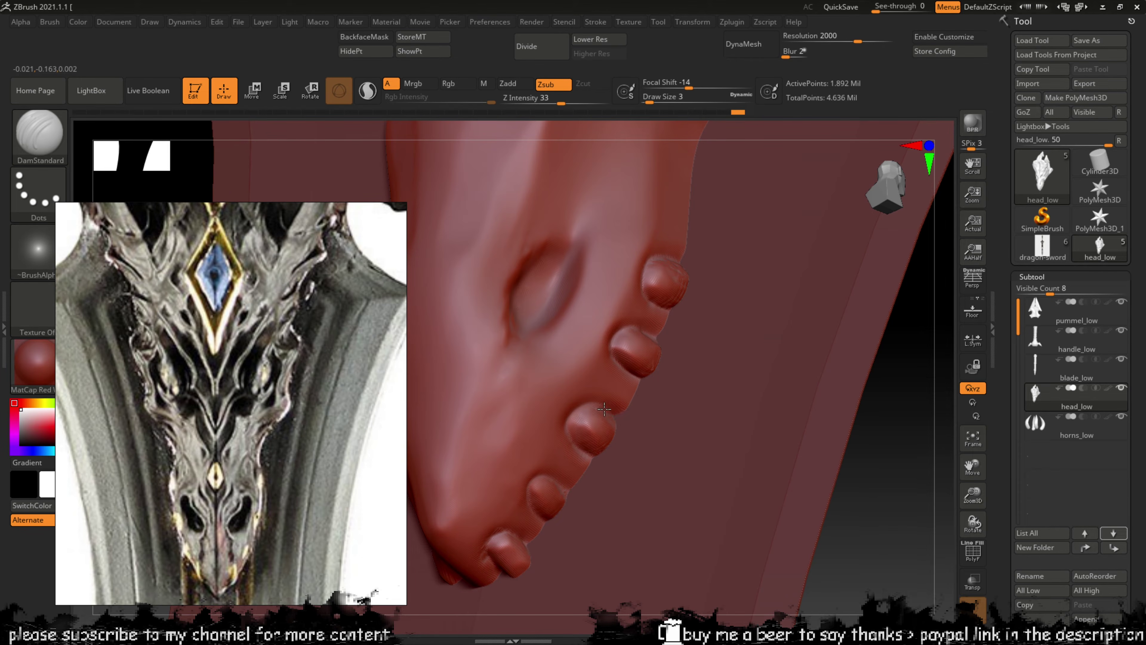
# Step: Fill the gaps between the snout-edge bumps with ClayBuildup at draw size 3
pyautogui.press('b')
pyautogui.press('c')
pyautogui.press('b')
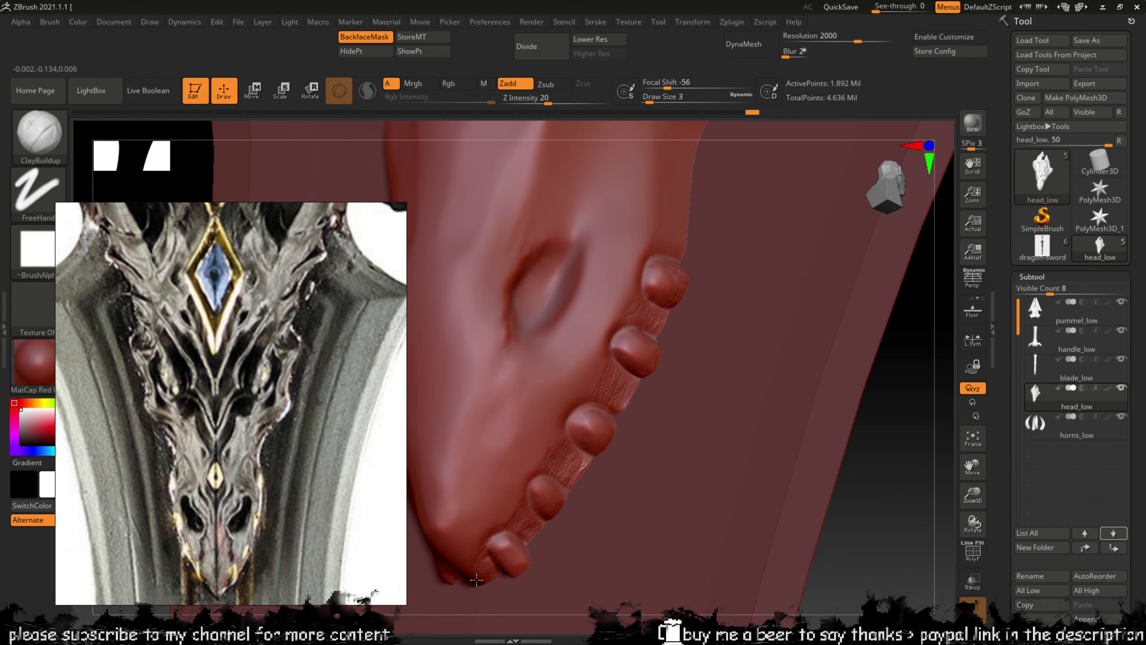
# Step: Flatten the snout tip and the surface below the nostril with TrimDynamic at draw size 3
pyautogui.press('b')
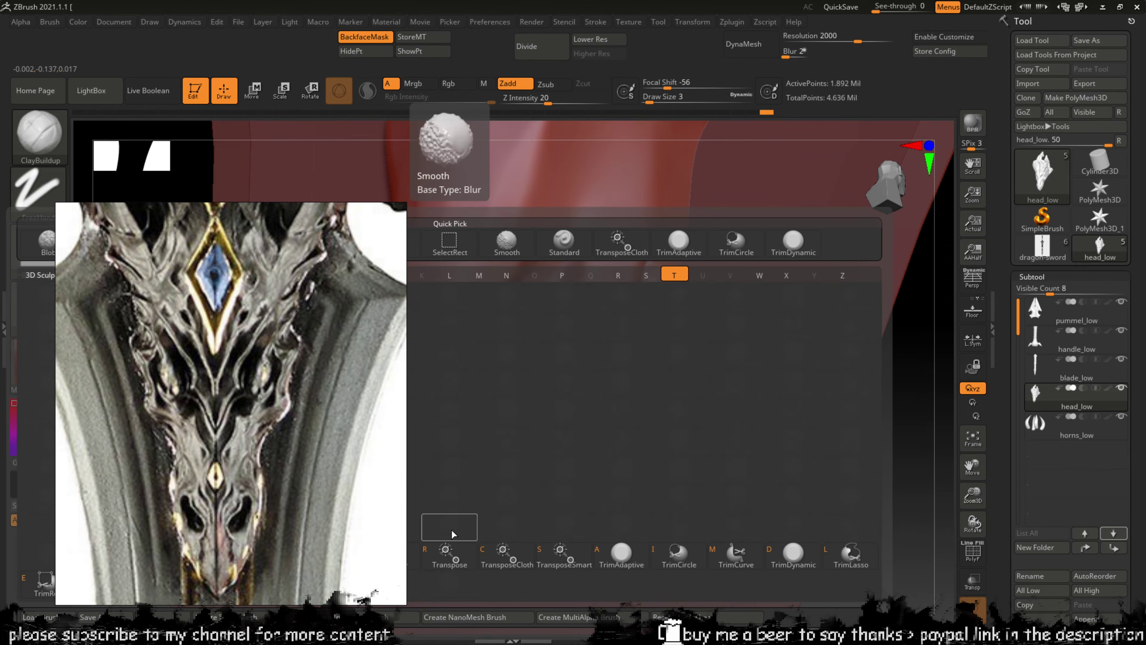
pyautogui.press('t')
pyautogui.press('d')
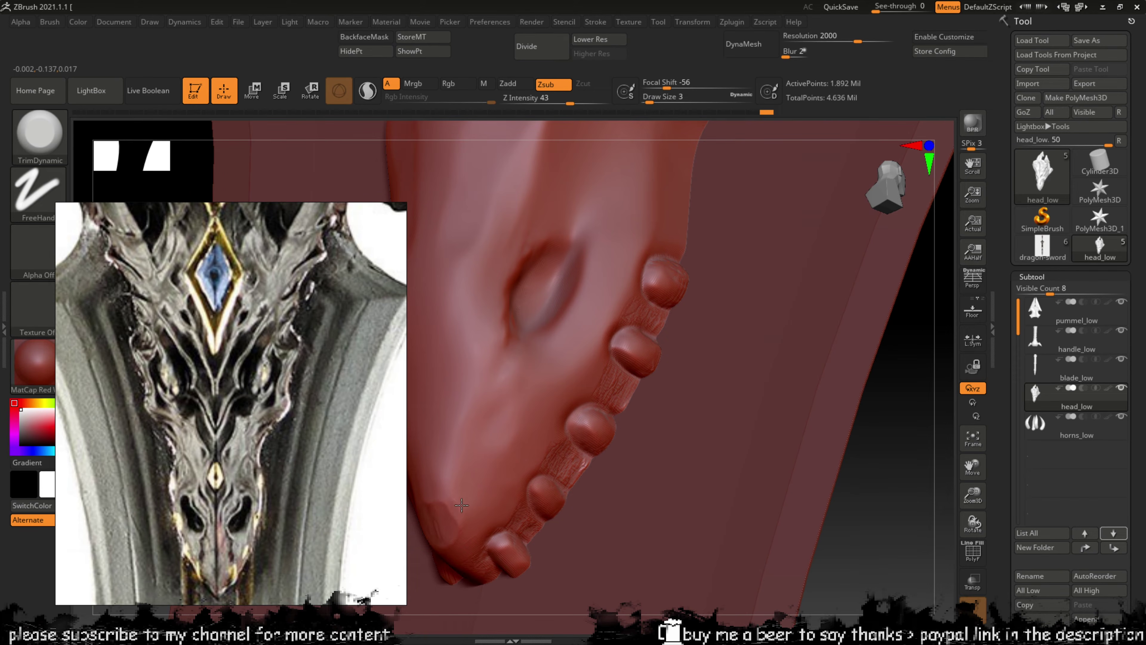
pyautogui.keyDown('alt'); pyautogui.moveTo(899, 480); pyautogui.dragTo(951, 435); pyautogui.keyUp('alt')
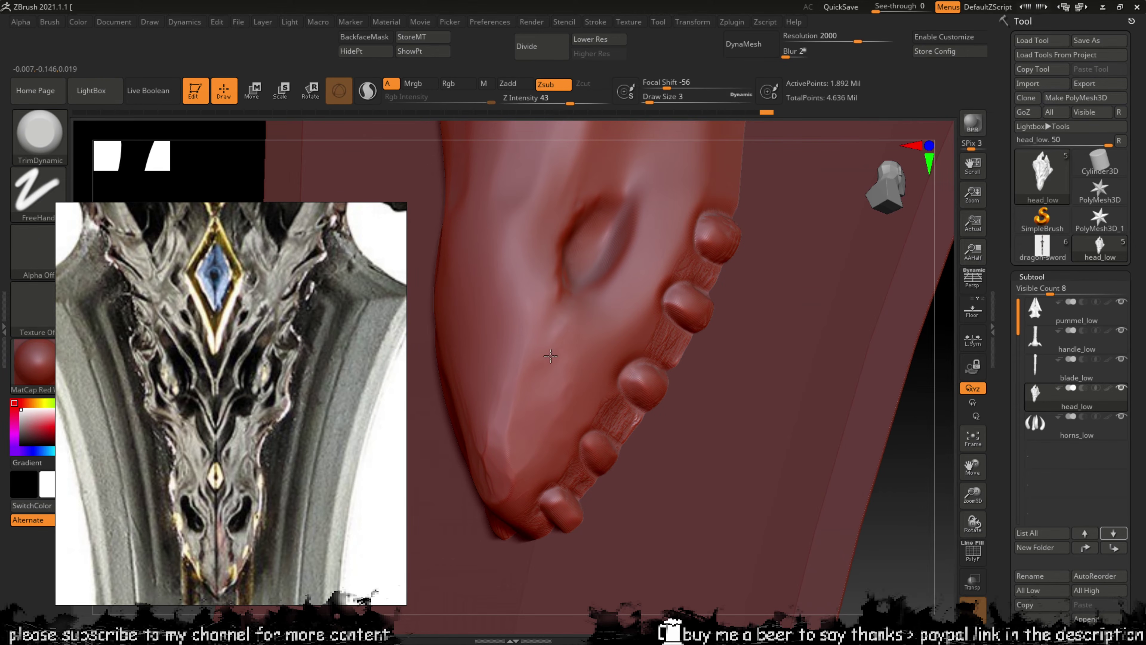
pyautogui.moveTo(551, 356); pyautogui.dragTo(558, 294)
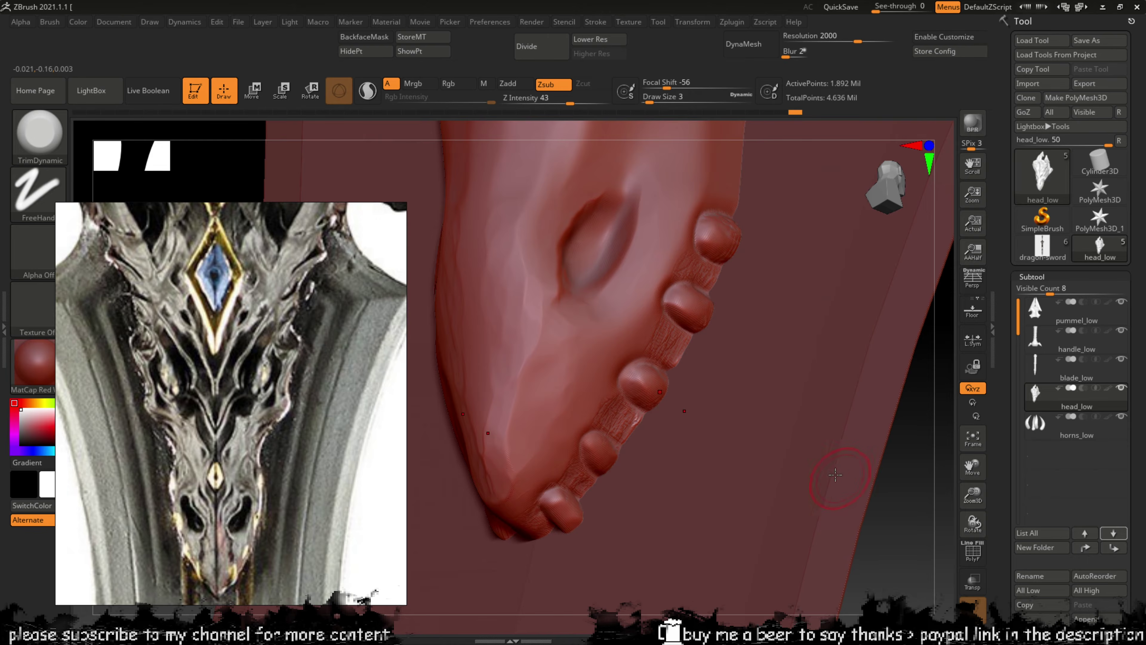
# Step: Examine the whole dragon head from the front and both sides against the reference
pyautogui.press('f')
pyautogui.moveTo(737, 470); pyautogui.dragTo(829, 456)
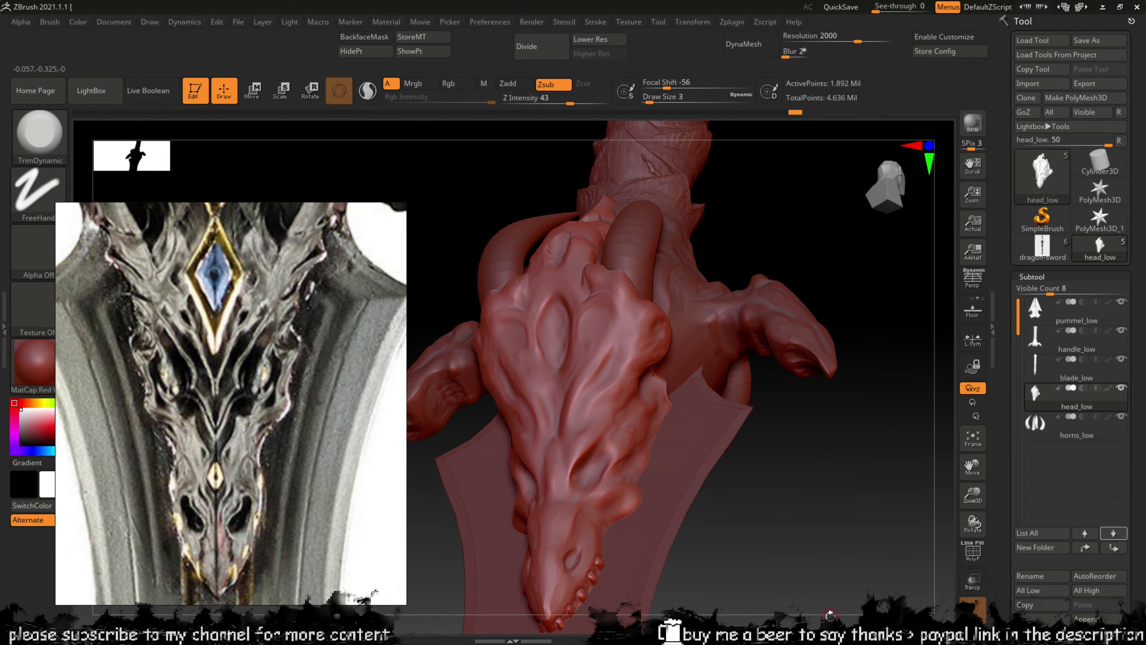
pyautogui.moveTo(830, 616); pyautogui.dragTo(815, 417)
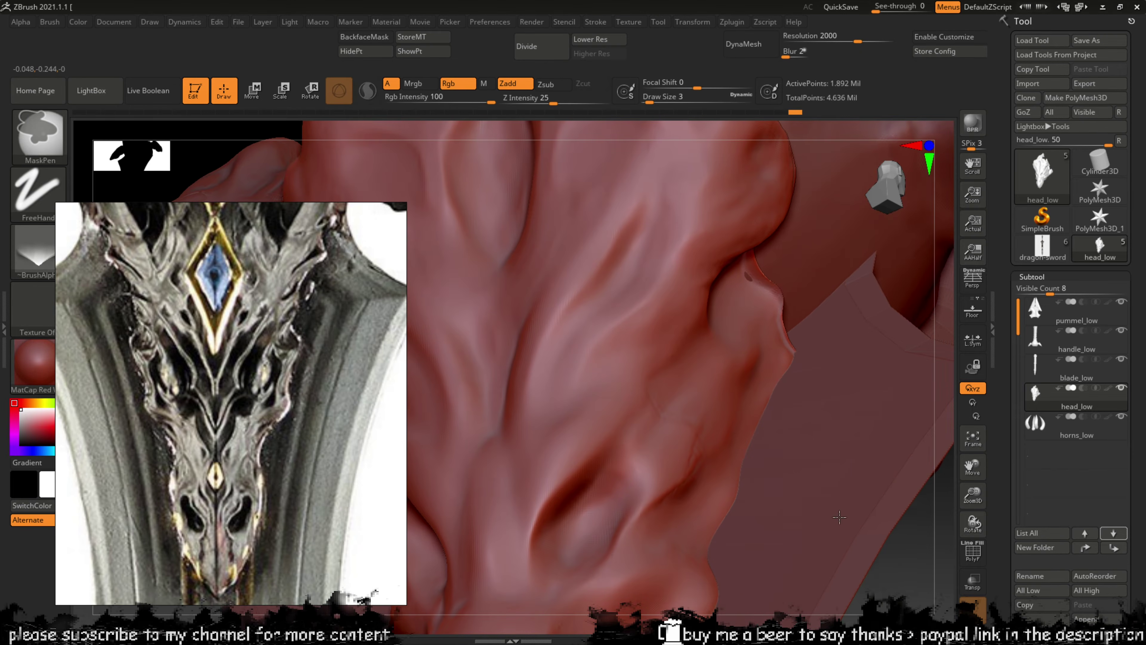
pyautogui.moveTo(898, 583)
pyautogui.keyDown('ctrl'); pyautogui.mouseDown(button='right')
pyautogui.moveTo(831, 499)
pyautogui.moveTo(921, 506)
pyautogui.mouseUp(button='right'); pyautogui.keyUp('ctrl')
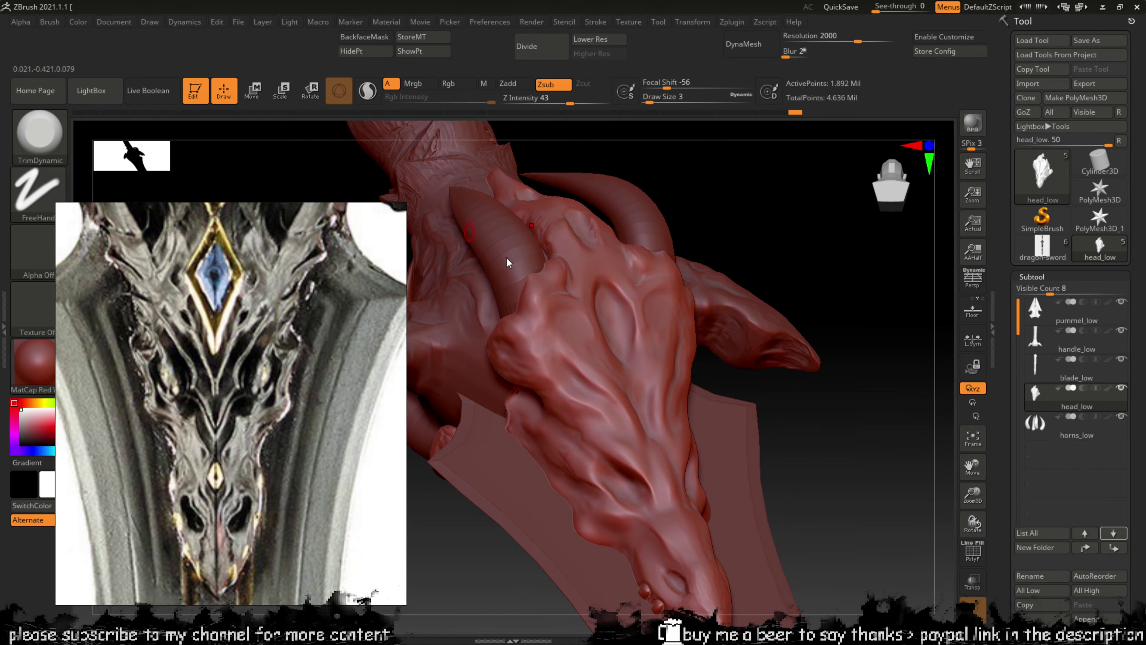
pyautogui.moveTo(813, 435); pyautogui.dragTo(667, 419, button='right')
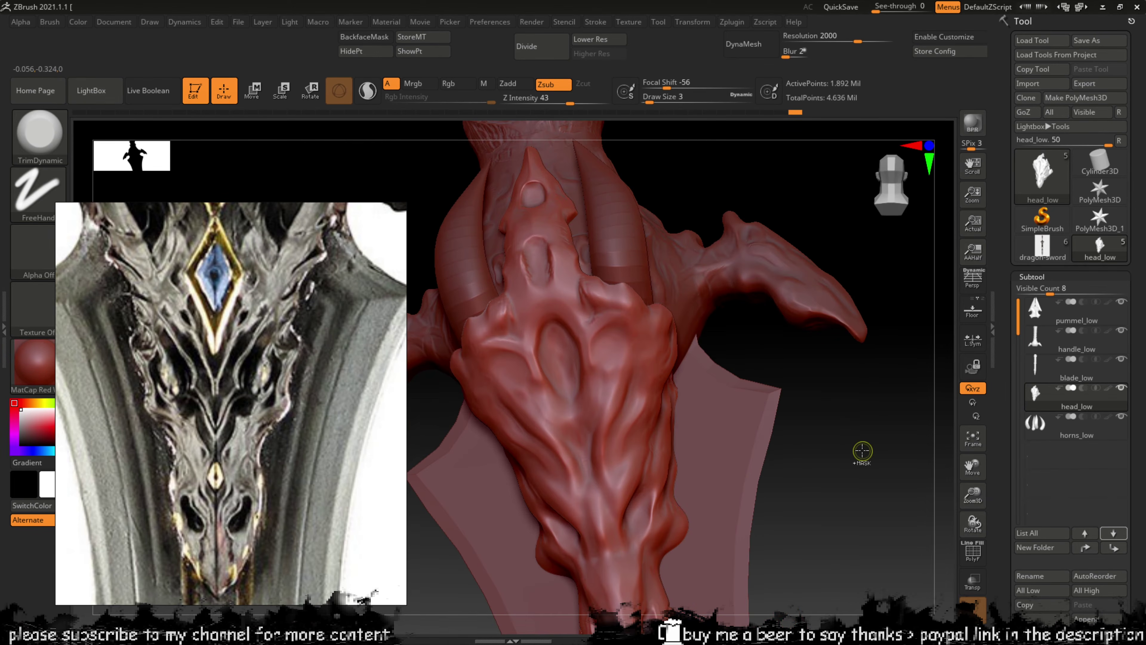
pyautogui.press('ctrl')
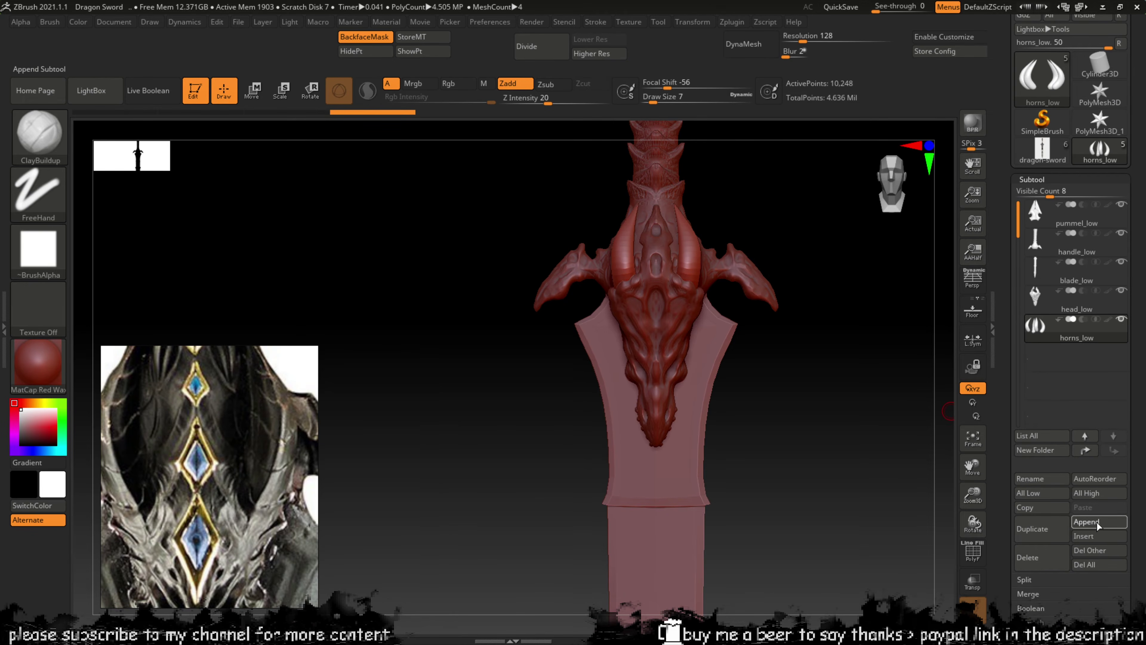
# Step: Append a cube as a new subtool and make it active for moving
pyautogui.click(1087, 521)
pyautogui.click(650, 419)
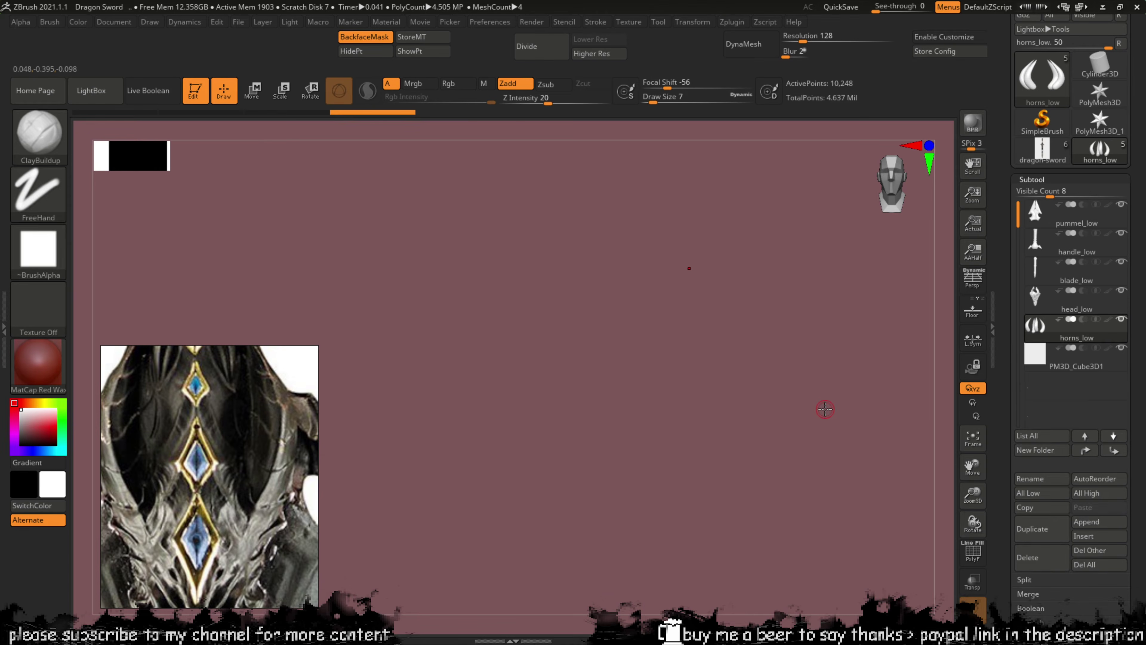
pyautogui.press('w')
pyautogui.keyDown('alt'); pyautogui.click(938, 431); pyautogui.keyUp('alt')
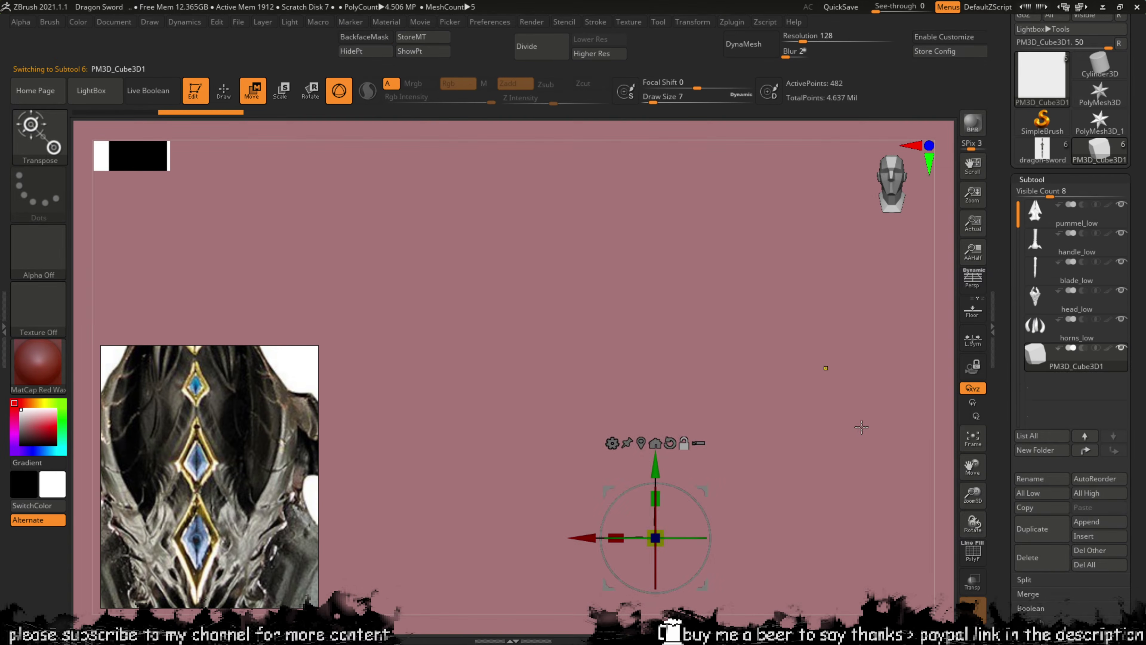
# Step: Scale the cube down and move it up along the sword to the dragon head
pyautogui.keyDown('ctrl'); pyautogui.moveTo(861, 427); pyautogui.dragTo(812, 369, button='right'); pyautogui.keyUp('ctrl')
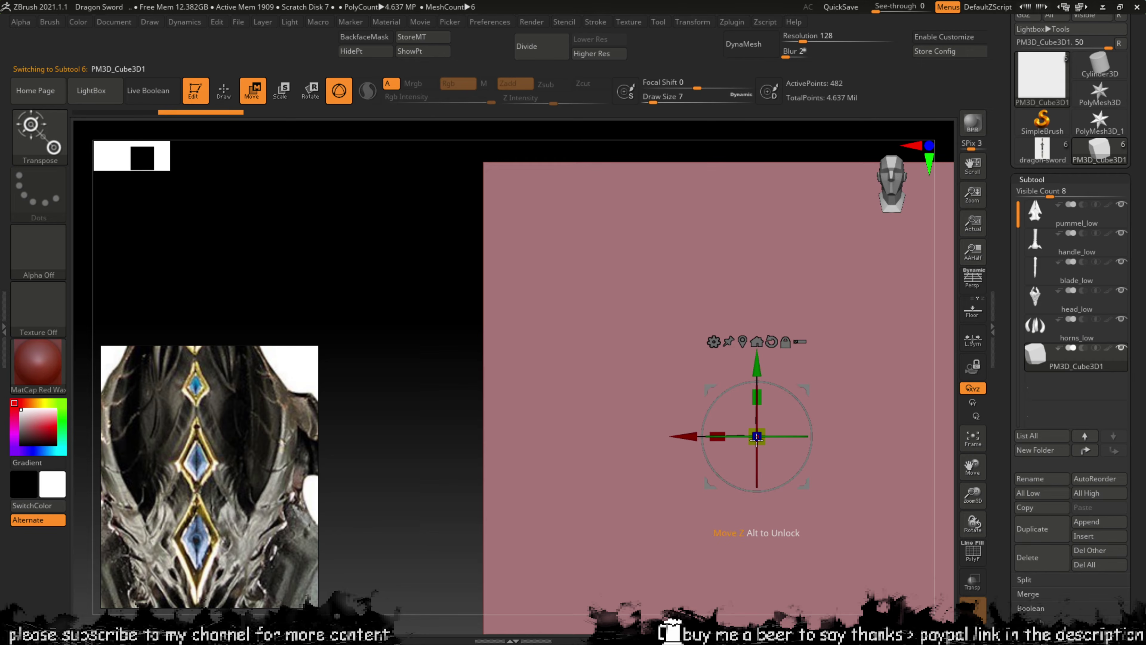
pyautogui.moveTo(767, 443); pyautogui.dragTo(442, 328)
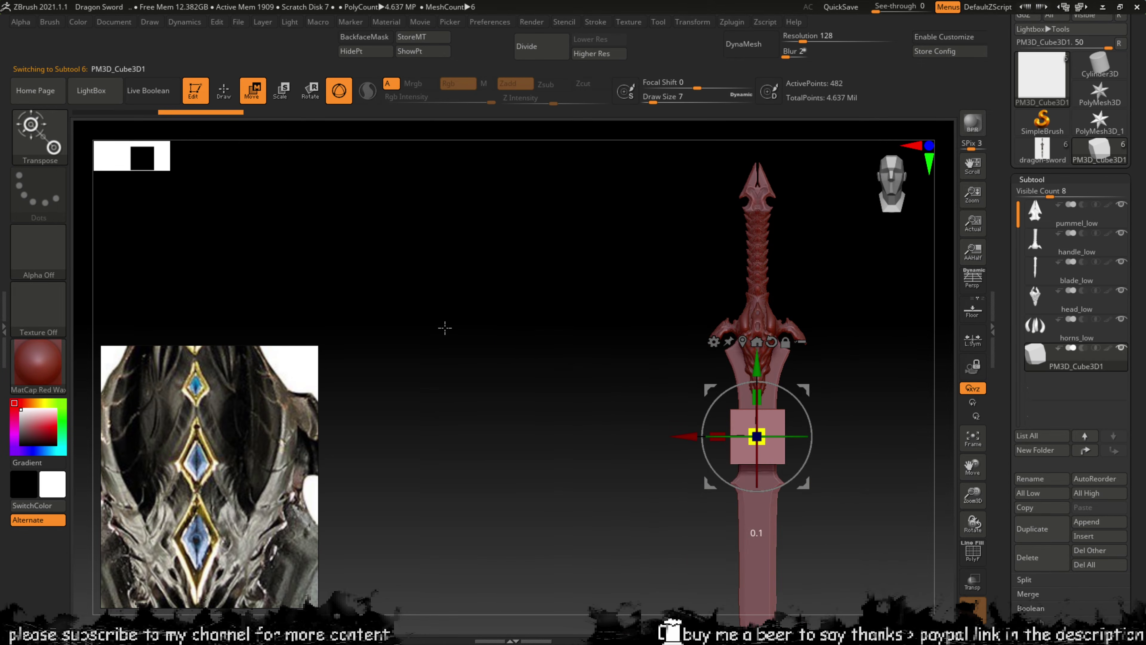
pyautogui.moveTo(843, 432); pyautogui.dragTo(888, 489)
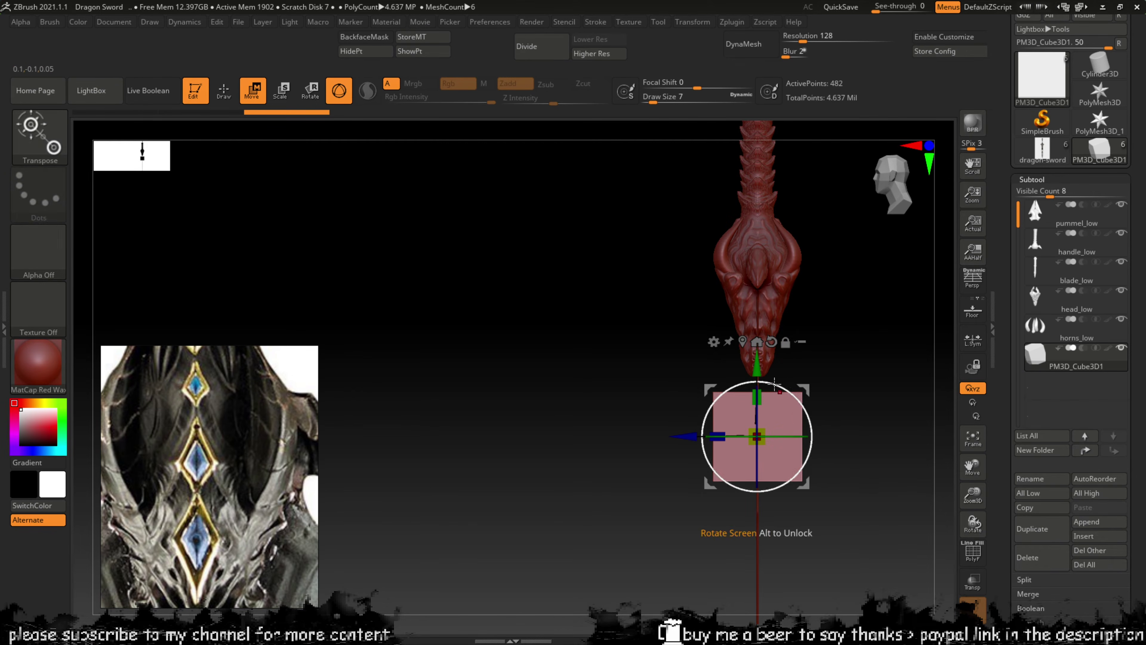
pyautogui.moveTo(749, 363); pyautogui.dragTo(749, 213)
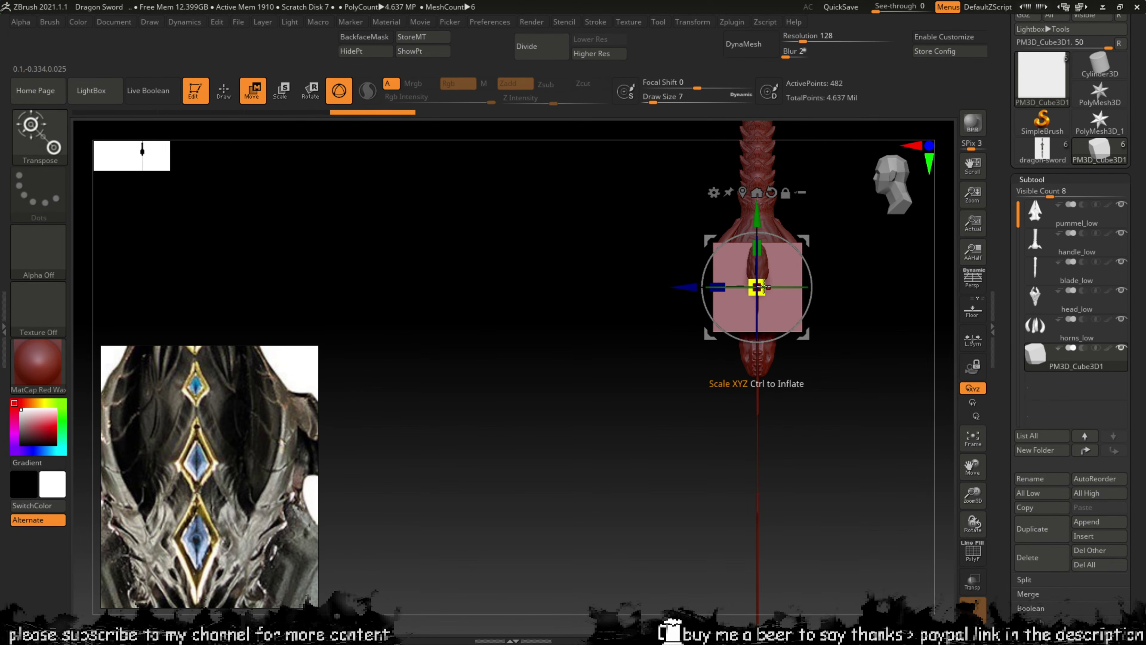
pyautogui.moveTo(756, 287); pyautogui.dragTo(762, 261)
# Step: Isolate the cube in a front view and turn on symmetry across X, Y and Z
pyautogui.click(972, 607)
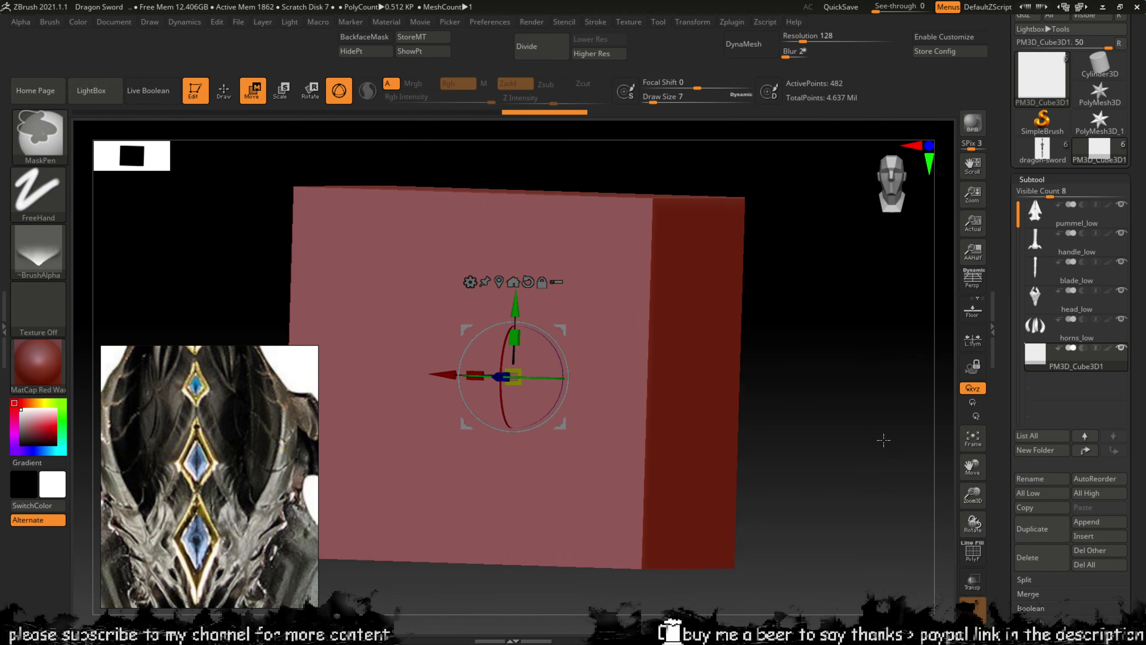
pyautogui.keyDown('shift'); pyautogui.moveTo(850, 397); pyautogui.dragTo(850, 383); pyautogui.keyUp('shift')
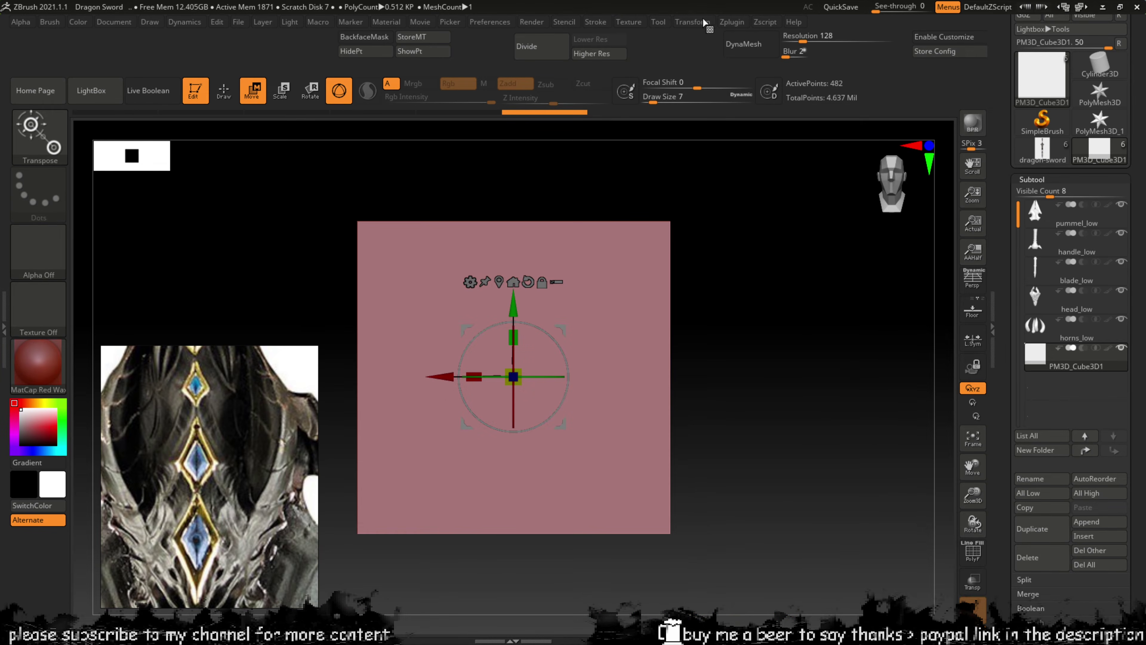
pyautogui.click(703, 22)
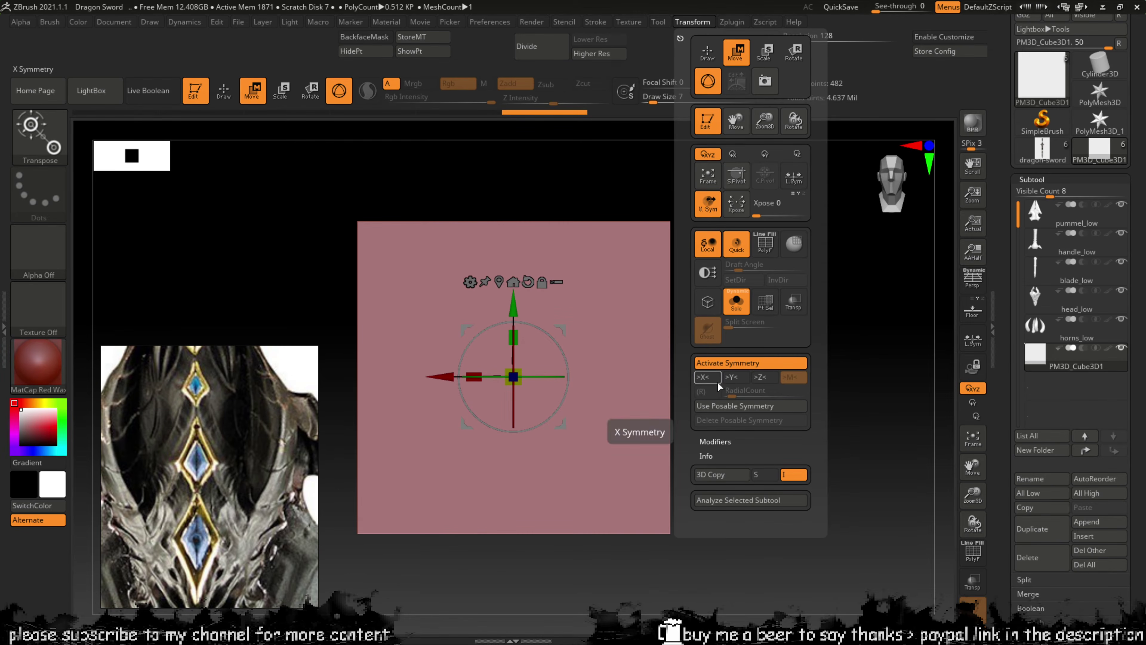
pyautogui.click(719, 386)
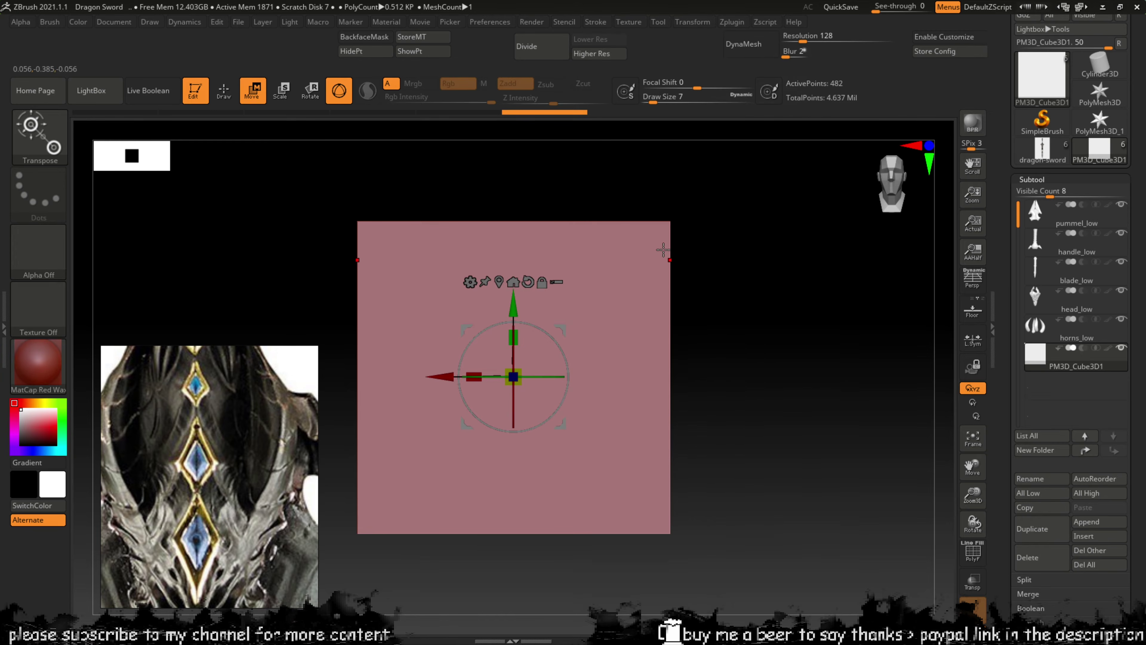
pyautogui.press('q')
pyautogui.moveTo(851, 350); pyautogui.dragTo(774, 350)
pyautogui.moveTo(720, 294)
pyautogui.mouseDown()
pyautogui.moveTo(673, 265)
pyautogui.moveTo(710, 243)
pyautogui.moveTo(686, 384)
pyautogui.moveTo(692, 499)
pyautogui.moveTo(713, 513)
pyautogui.mouseUp()
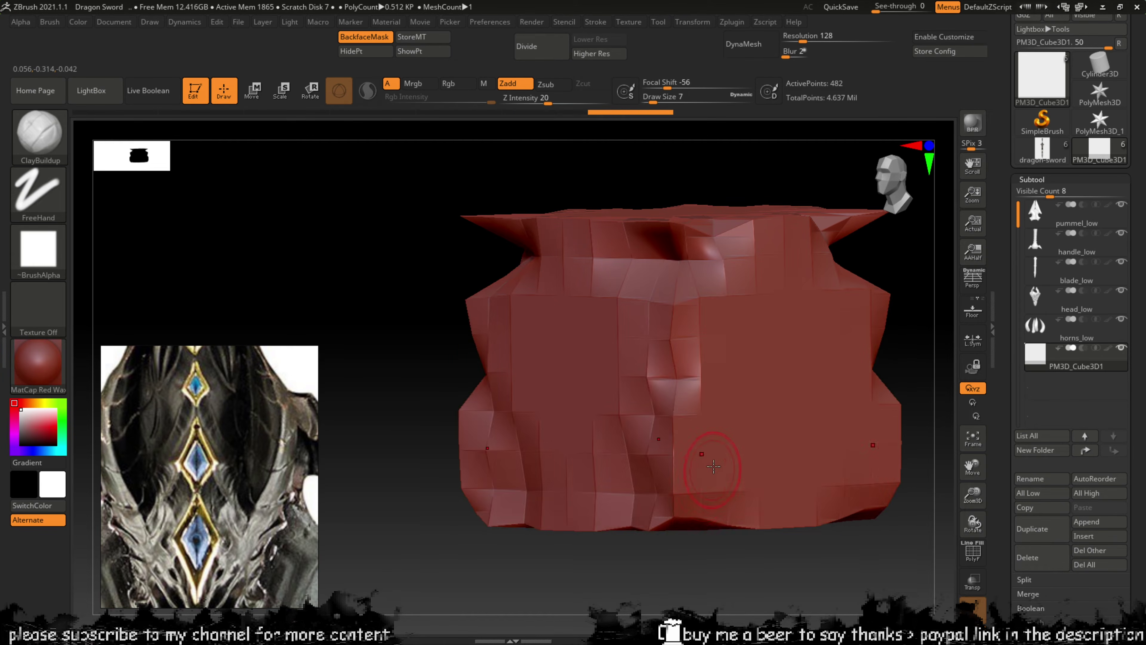
pyautogui.hotkey('ctrl', 'z')
pyautogui.moveTo(698, 473)
pyautogui.mouseDown()
pyautogui.moveTo(677, 267)
pyautogui.moveTo(632, 320)
pyautogui.mouseUp()
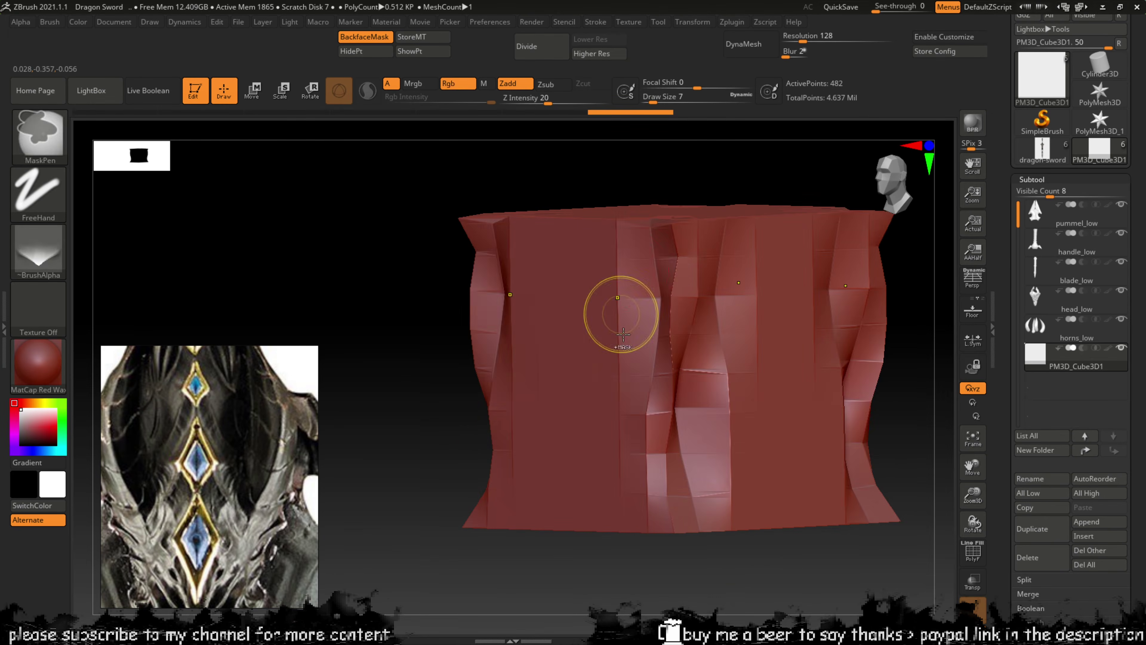
pyautogui.hotkey('ctrl', 'z')
# Step: Move the cube to the world origin so that symmetry works across all its axes
pyautogui.moveTo(326, 453); pyautogui.dragTo(486, 358)
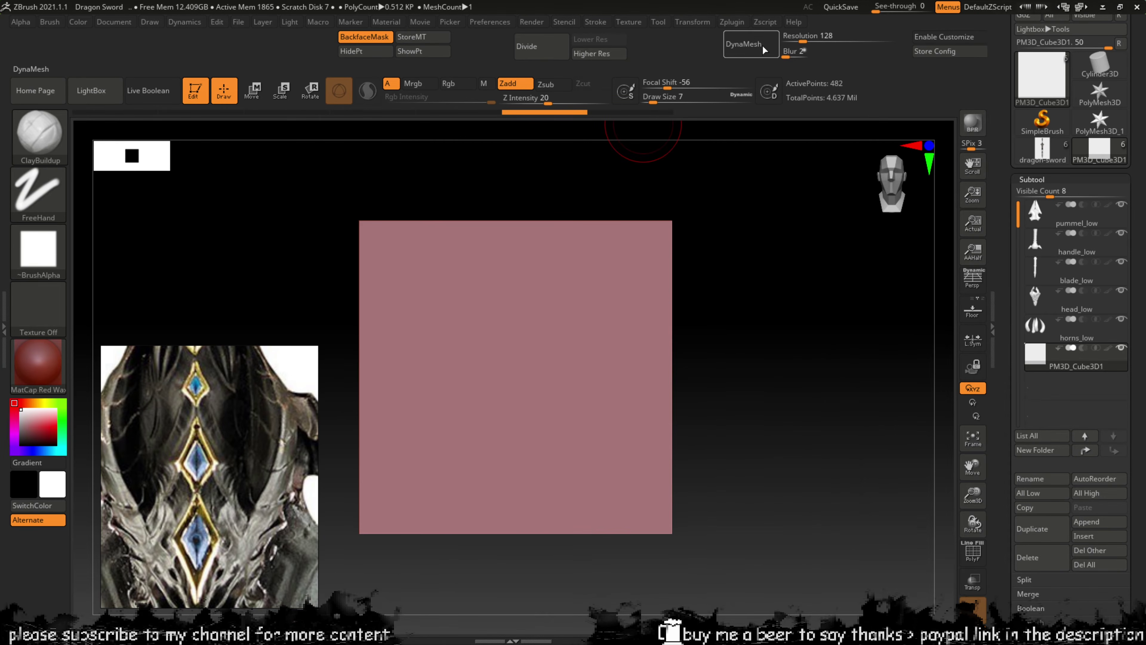
pyautogui.moveTo(704, 192); pyautogui.dragTo(700, 58)
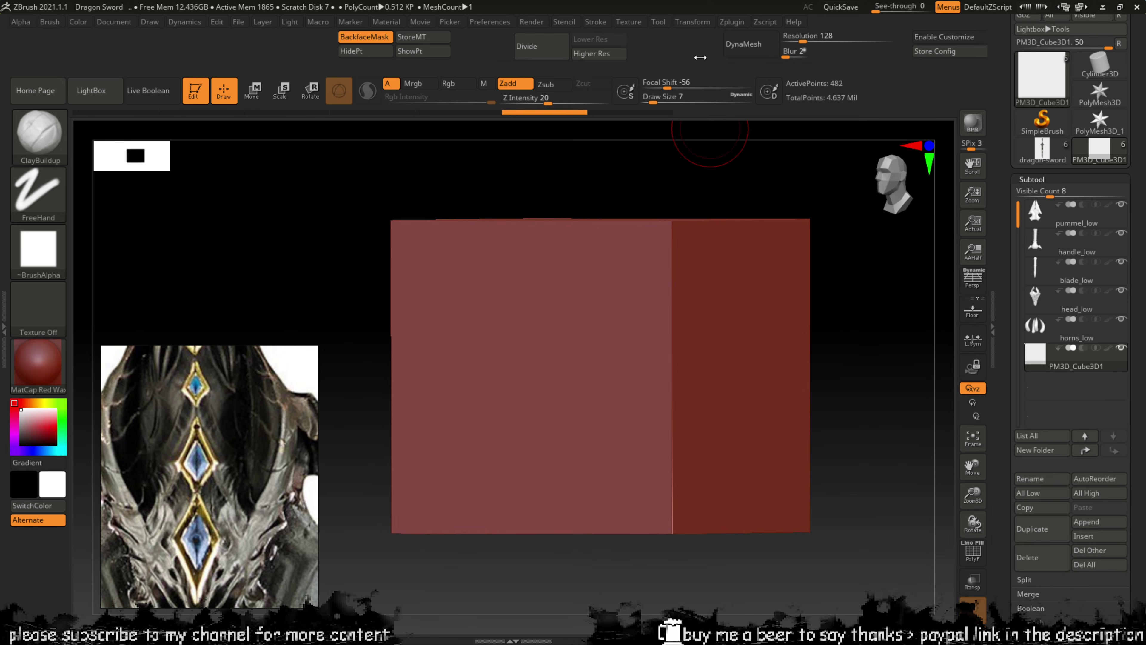
pyautogui.rightClick(870, 333)
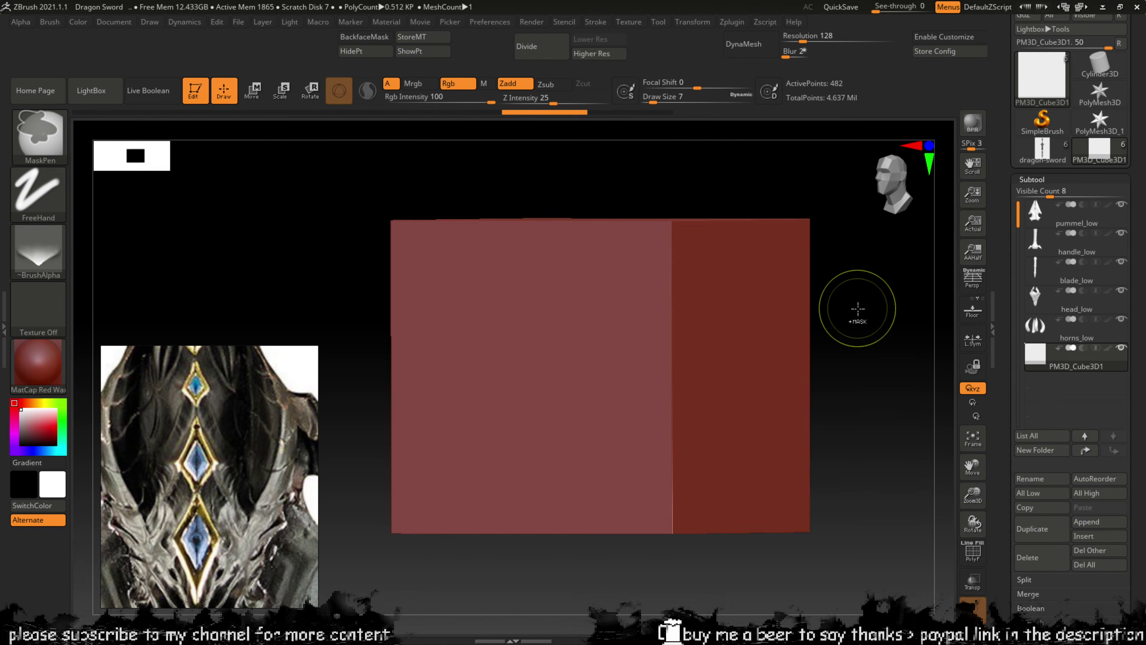
pyautogui.keyDown('ctrl'); pyautogui.moveTo(857, 308); pyautogui.dragTo(812, 321, button='right'); pyautogui.keyUp('ctrl')
pyautogui.press('w')
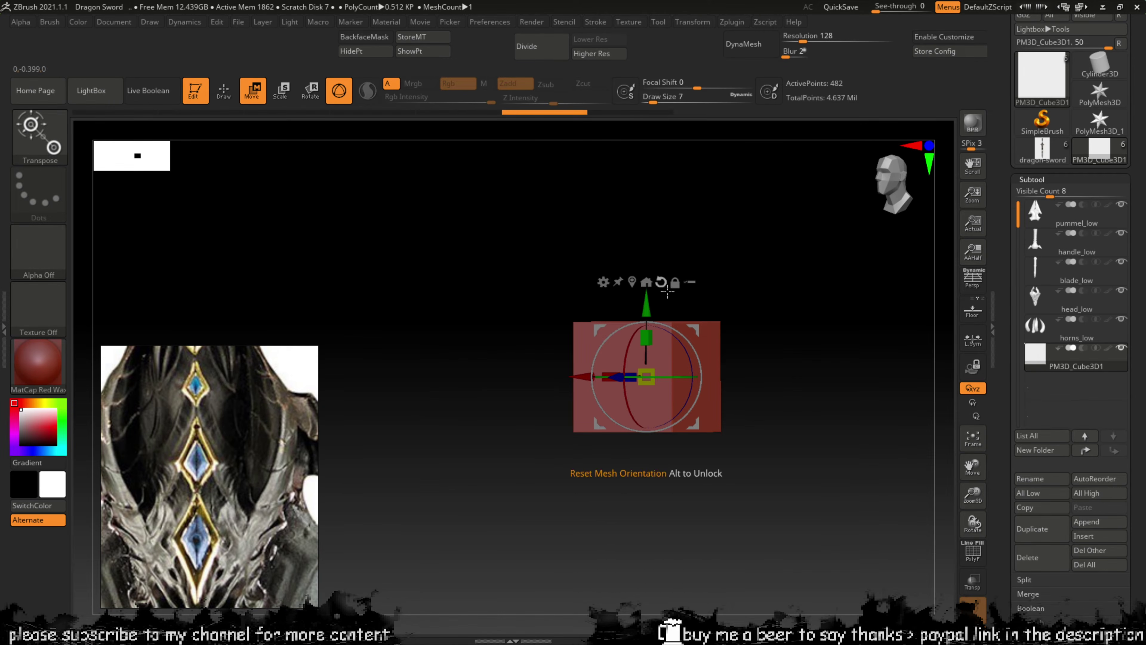
pyautogui.click(646, 283)
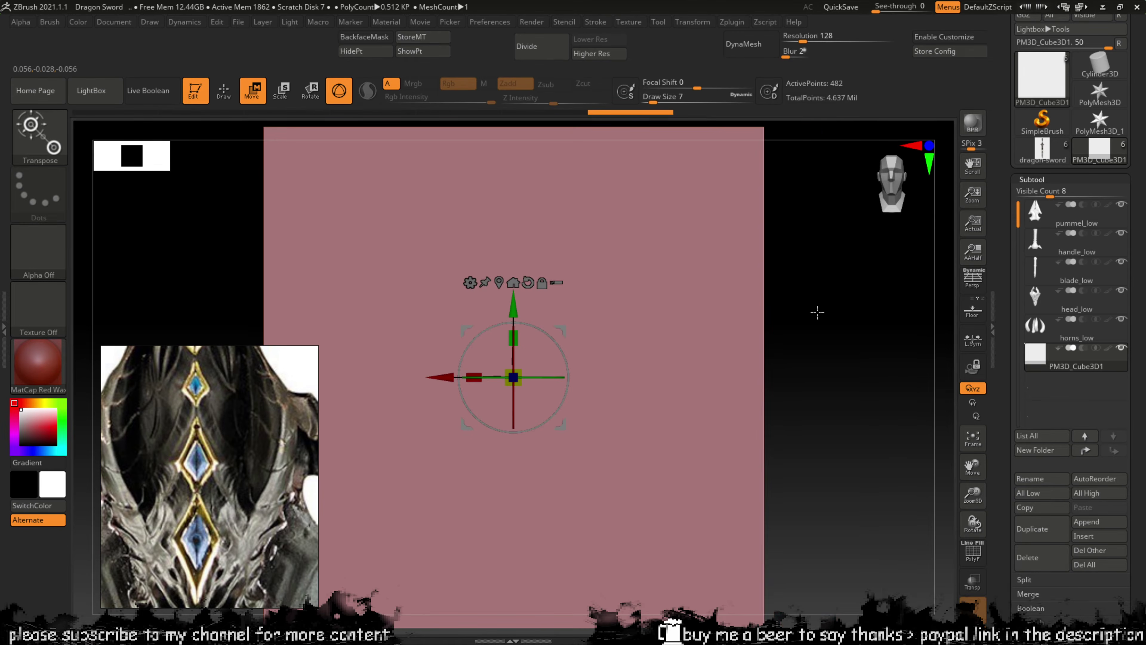
# Step: Set the DynaMesh resolution to 2000 and turn on DynaMesh for the cube
pyautogui.moveTo(817, 312); pyautogui.dragTo(785, 314, button='right')
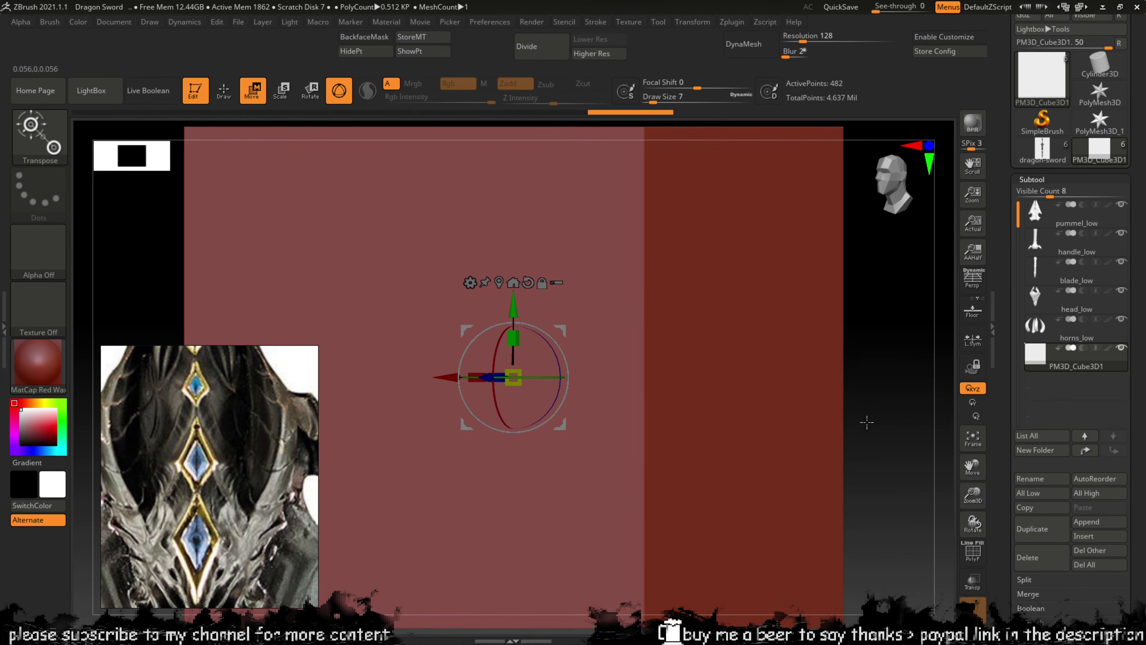
pyautogui.keyDown('ctrl'); pyautogui.moveTo(865, 422); pyautogui.dragTo(877, 315, button='right'); pyautogui.keyUp('ctrl')
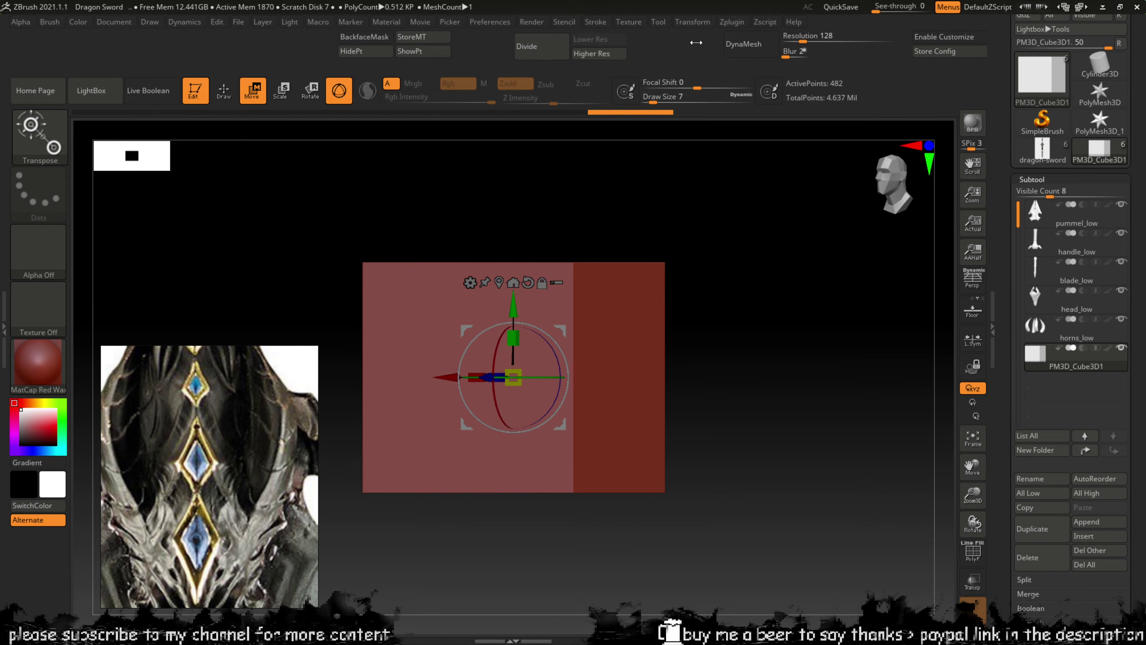
pyautogui.press('q')
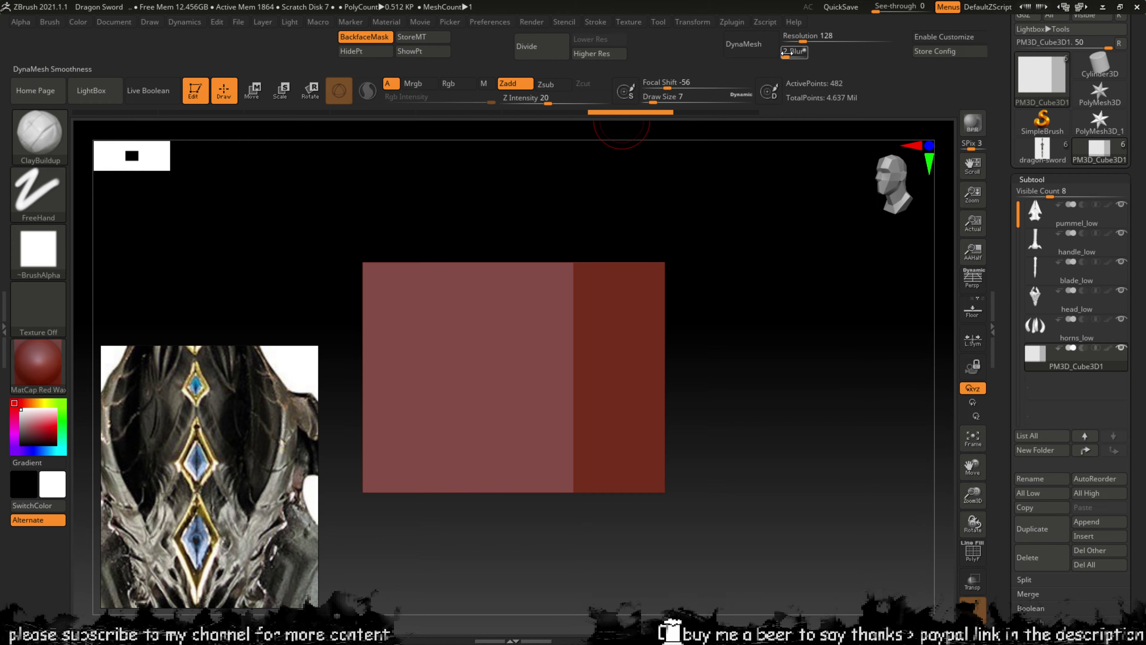
pyautogui.click(801, 44)
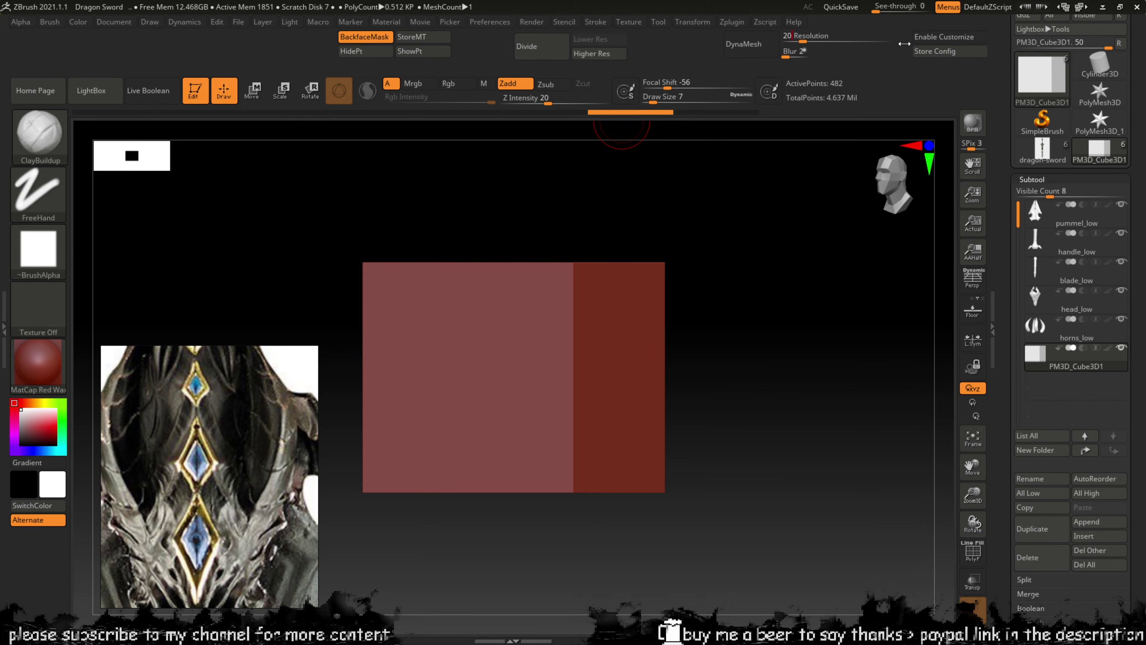
pyautogui.write('2000')
pyautogui.press('Return')
pyautogui.click(743, 43)
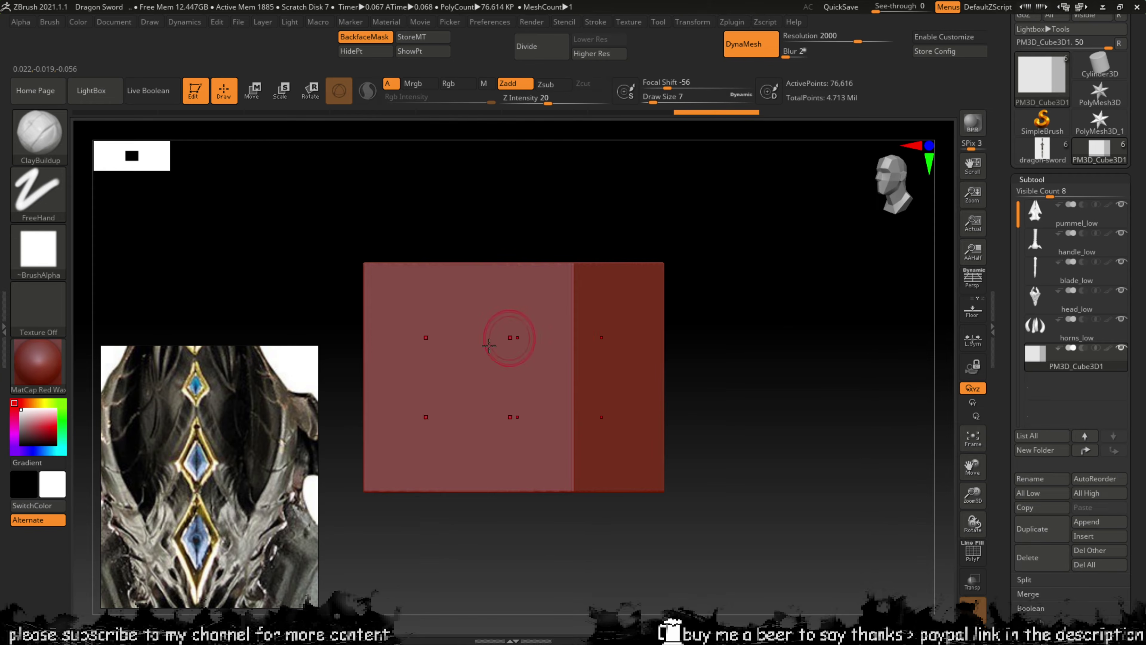
# Step: Carve into the cube's four front corners with ClayBuildup at draw size 7
pyautogui.moveTo(709, 324)
pyautogui.mouseDown()
pyautogui.moveTo(747, 354)
pyautogui.moveTo(718, 327)
pyautogui.moveTo(587, 274)
pyautogui.moveTo(686, 296)
pyautogui.mouseUp()
pyautogui.press('b')
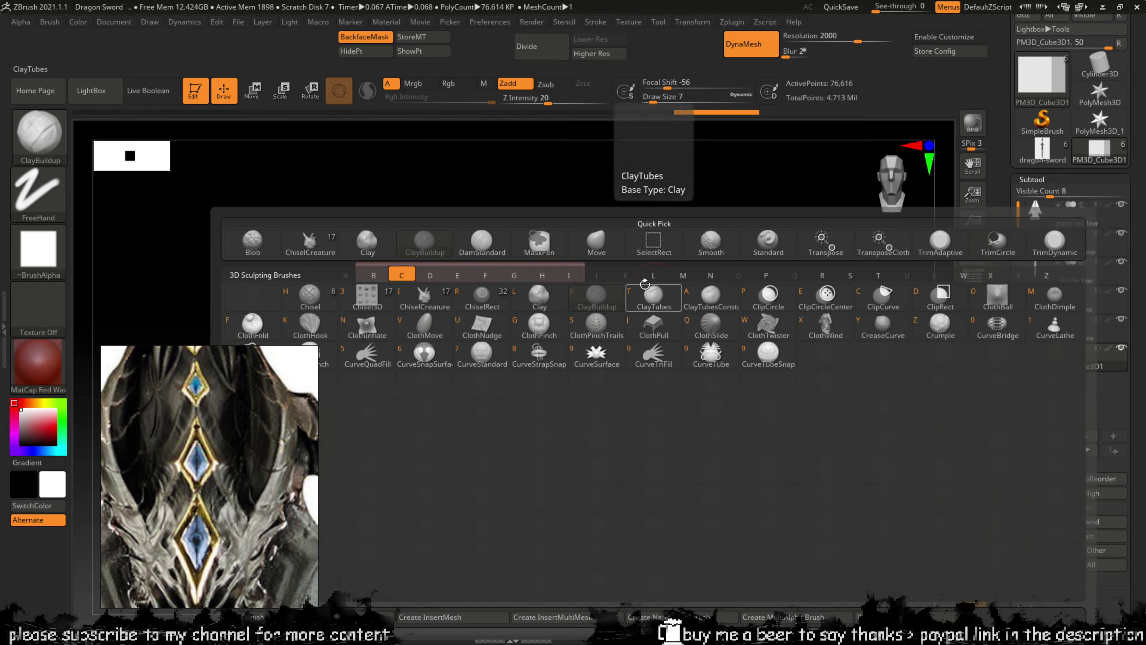
pyautogui.press('Escape')
pyautogui.moveTo(578, 271)
pyautogui.mouseDown()
pyautogui.moveTo(562, 287)
pyautogui.moveTo(585, 258)
pyautogui.moveTo(573, 276)
pyautogui.moveTo(568, 256)
pyautogui.moveTo(574, 304)
pyautogui.moveTo(582, 289)
pyautogui.moveTo(562, 308)
pyautogui.moveTo(569, 291)
pyautogui.moveTo(573, 300)
pyautogui.mouseUp()
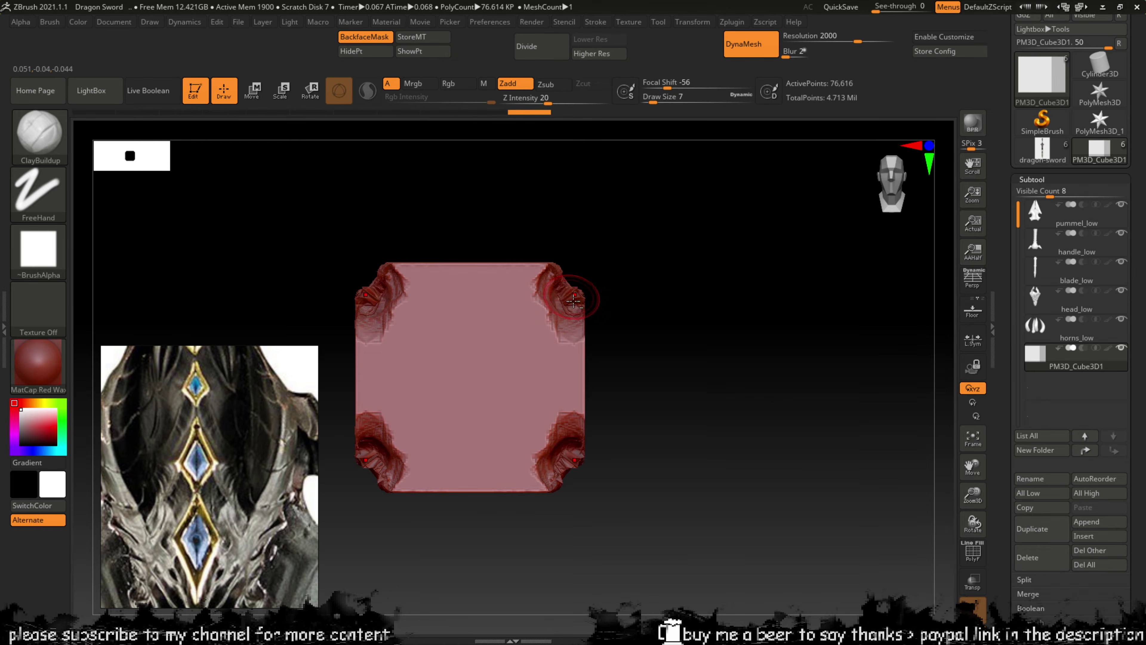
pyautogui.moveTo(567, 293); pyautogui.dragTo(524, 294, button='right')
pyautogui.moveTo(525, 294); pyautogui.dragTo(523, 277)
# Step: Try to cut off the cube's corners with the TrimCircle brush in the front view
pyautogui.keyDown('shift'); pyautogui.moveTo(629, 195); pyautogui.dragTo(682, 196); pyautogui.keyUp('shift')
pyautogui.keyDown('ctrl'); pyautogui.keyDown('shift'); pyautogui.moveTo(627, 256); pyautogui.dragTo(653, 192); pyautogui.keyUp('shift'); pyautogui.keyUp('ctrl')
pyautogui.keyDown('ctrl'); pyautogui.keyDown('shift'); pyautogui.moveTo(604, 271); pyautogui.dragTo(549, 370); pyautogui.keyUp('shift'); pyautogui.keyUp('ctrl')
pyautogui.moveTo(619, 502)
pyautogui.keyDown('ctrl'); pyautogui.keyDown('shift'); pyautogui.mouseDown()
pyautogui.moveTo(582, 542)
pyautogui.moveTo(635, 491)
pyautogui.moveTo(546, 557)
pyautogui.moveTo(555, 515)
pyautogui.mouseUp(); pyautogui.keyUp('shift'); pyautogui.keyUp('ctrl')
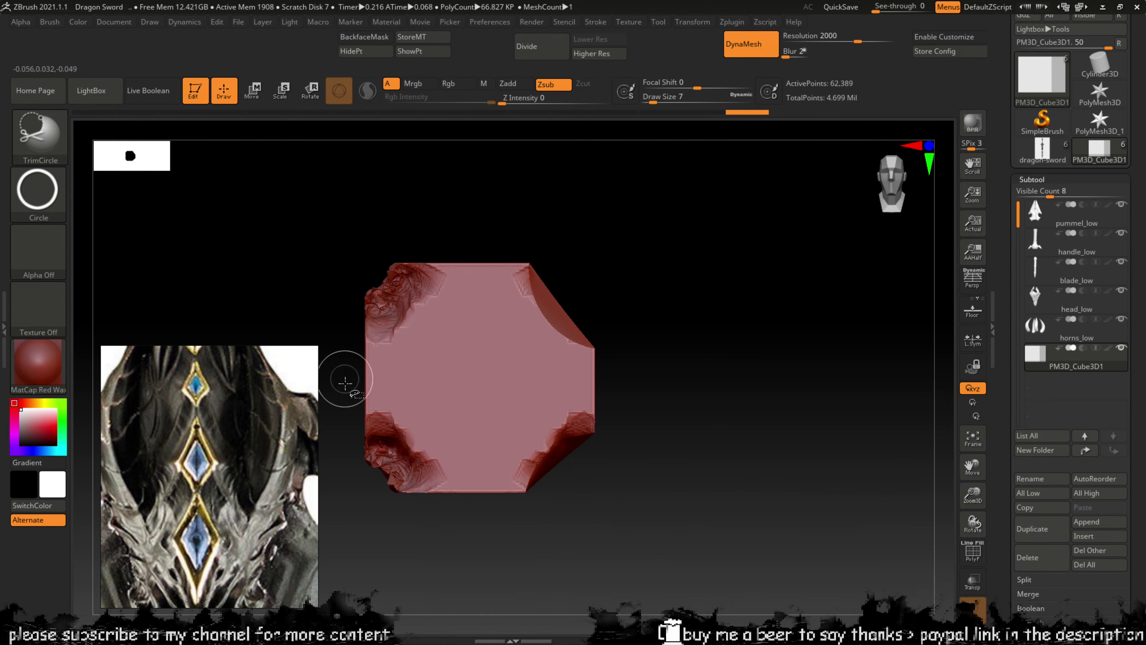
# Step: Undo the circular corner trims on the cube
pyautogui.hotkey('ctrl', 'z')
pyautogui.hotkey('ctrl', 'z')
pyautogui.hotkey('ctrl', 'z')
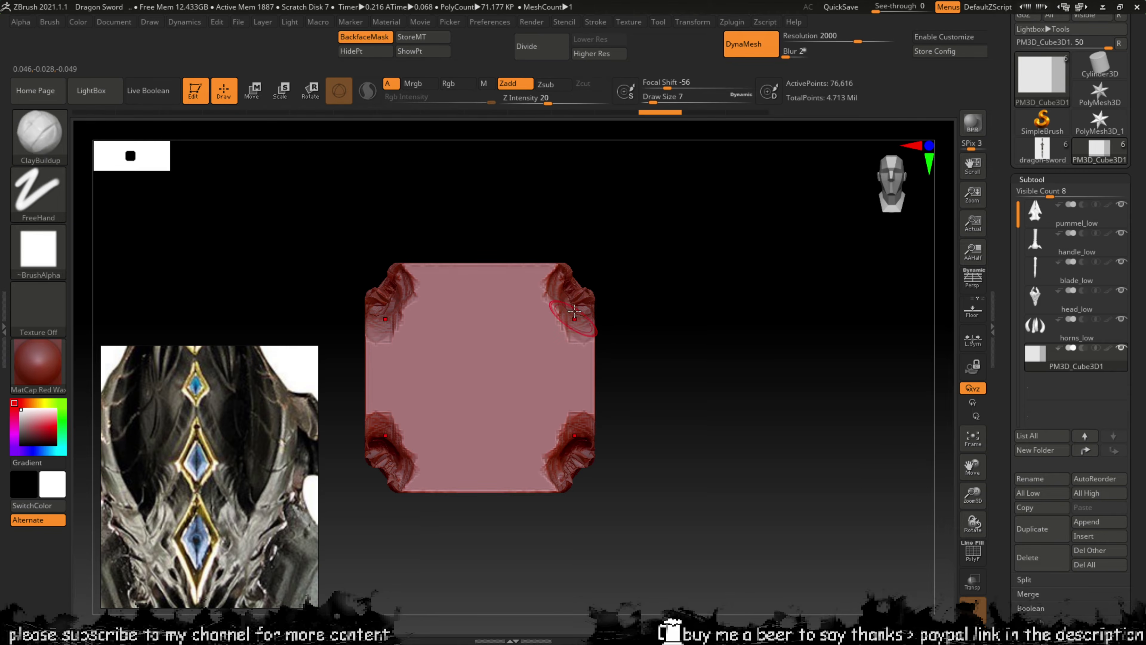
pyautogui.hotkey('ctrl', 'z')
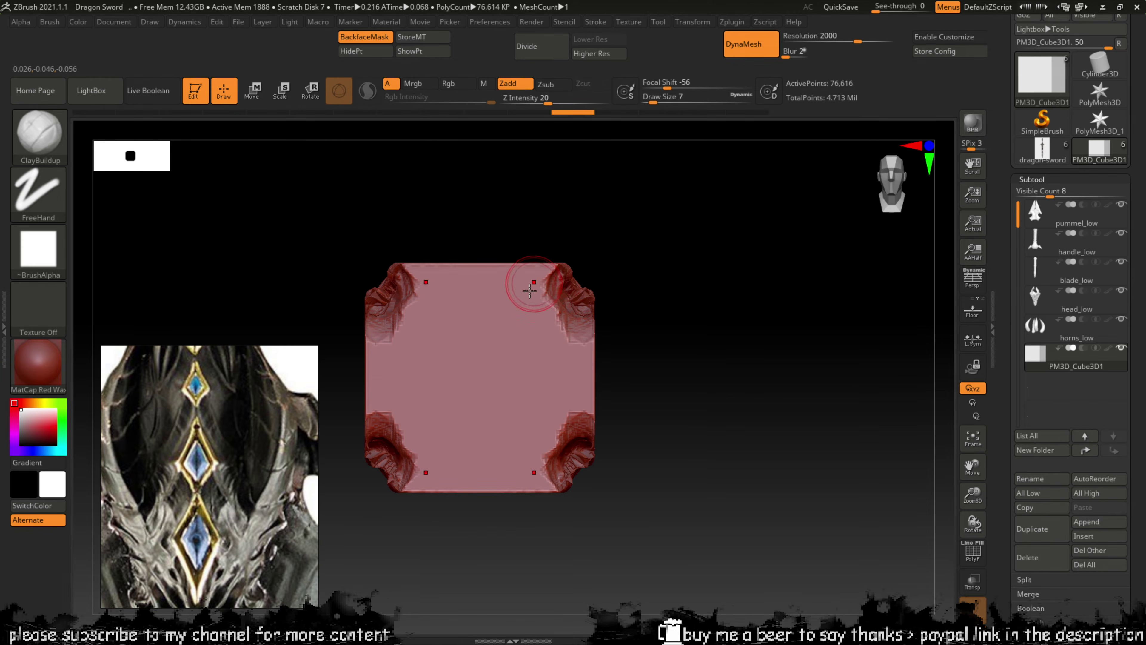
# Step: Carve near the front face's upper and lower edges with ClayBuildup, and set the brush to draw size 18 without BackfaceMask
pyautogui.moveTo(548, 299)
pyautogui.mouseDown()
pyautogui.moveTo(496, 305)
pyautogui.moveTo(524, 284)
pyautogui.mouseUp()
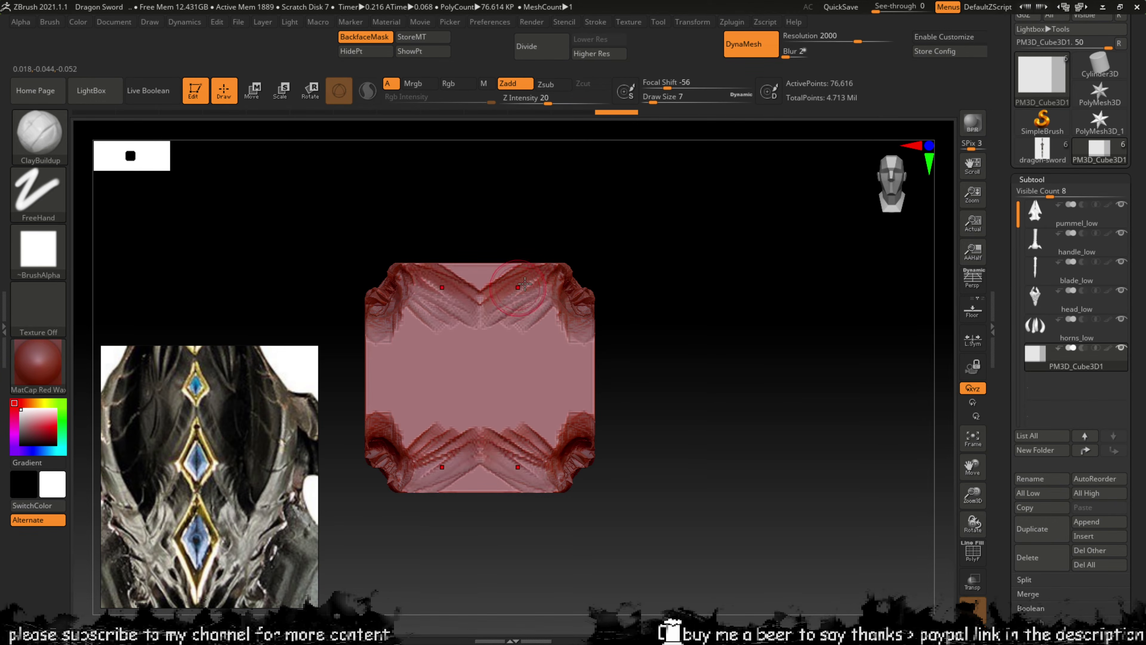
pyautogui.press(']')
pyautogui.press(']')
pyautogui.press(']')
pyautogui.press(']')
pyautogui.press(']')
pyautogui.press(']')
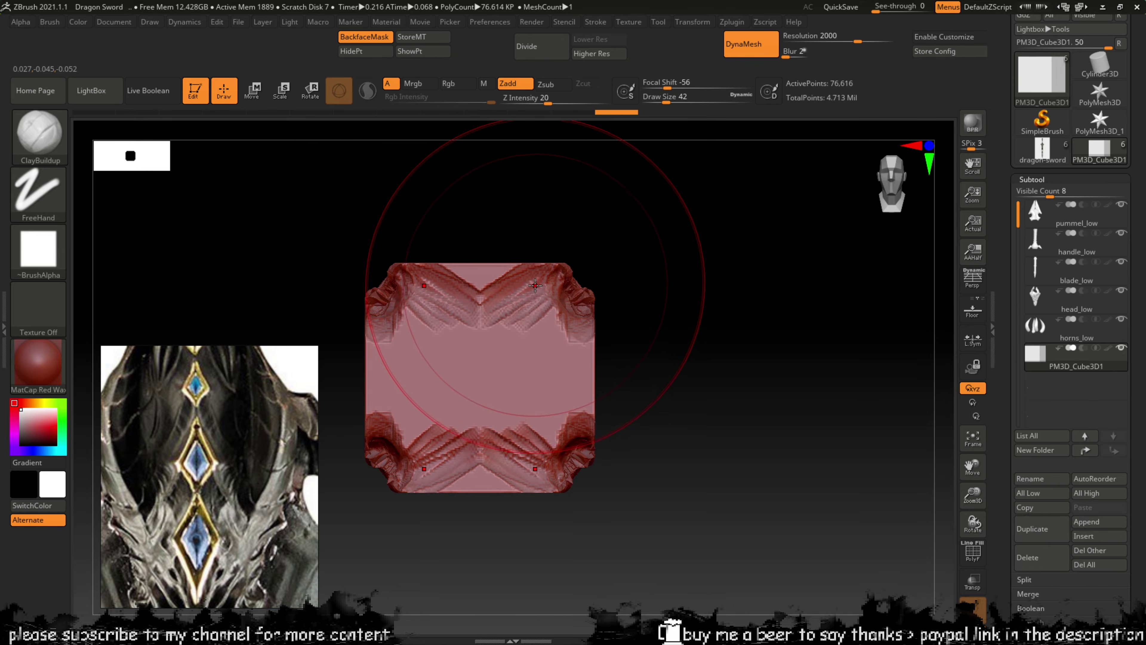
pyautogui.press('[')
pyautogui.press('[')
pyautogui.click(364, 37)
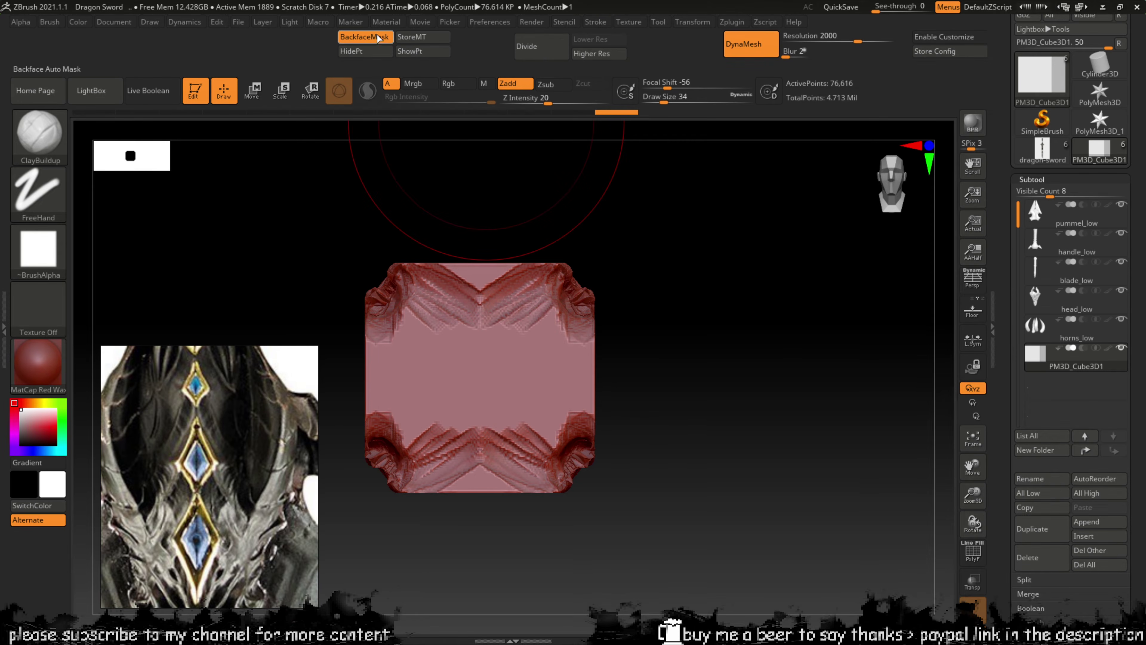
pyautogui.press('[')
pyautogui.press('[')
pyautogui.press('[')
pyautogui.press('[')
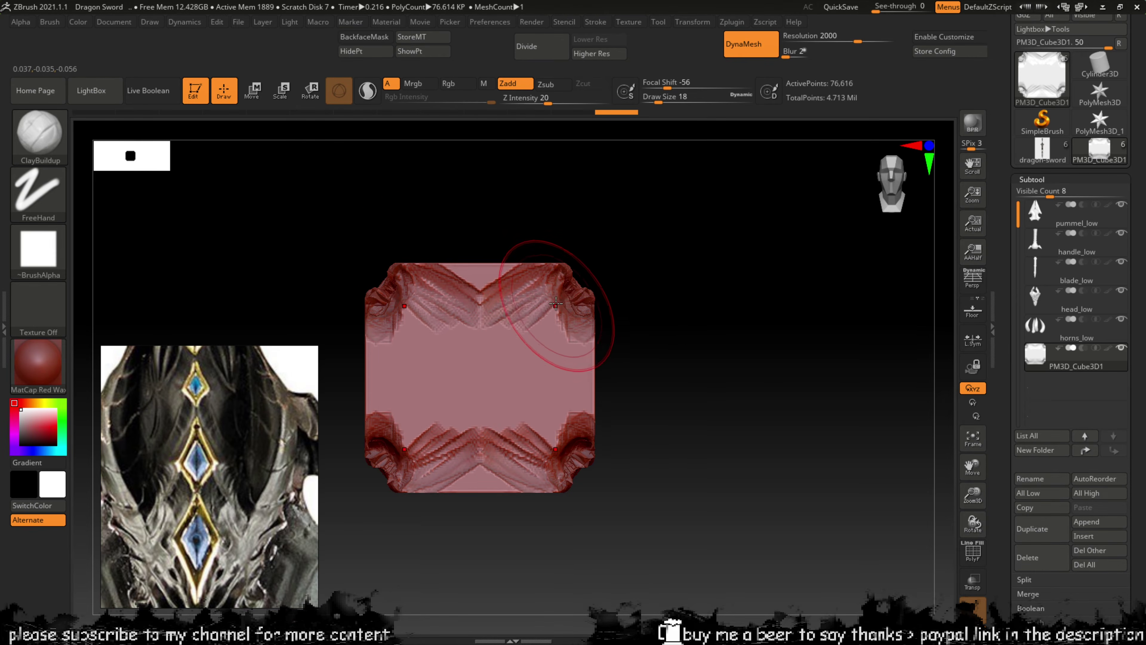
# Step: Carve the cube's corners inward with ClayBuildup and smooth the surface towards a rough diamond outline
pyautogui.moveTo(550, 276)
pyautogui.keyDown('shift'); pyautogui.mouseDown()
pyautogui.moveTo(520, 280)
pyautogui.moveTo(550, 263)
pyautogui.moveTo(542, 307)
pyautogui.moveTo(582, 384)
pyautogui.moveTo(578, 443)
pyautogui.moveTo(600, 297)
pyautogui.moveTo(568, 302)
pyautogui.moveTo(591, 335)
pyautogui.moveTo(544, 294)
pyautogui.mouseUp(); pyautogui.keyUp('shift')
pyautogui.keyDown('alt'); pyautogui.moveTo(551, 313); pyautogui.dragTo(527, 310); pyautogui.keyUp('alt')
pyautogui.moveTo(497, 271)
pyautogui.keyDown('shift'); pyautogui.mouseDown()
pyautogui.moveTo(447, 374)
pyautogui.moveTo(464, 320)
pyautogui.moveTo(501, 379)
pyautogui.moveTo(456, 326)
pyautogui.moveTo(487, 397)
pyautogui.mouseUp(); pyautogui.keyUp('shift')
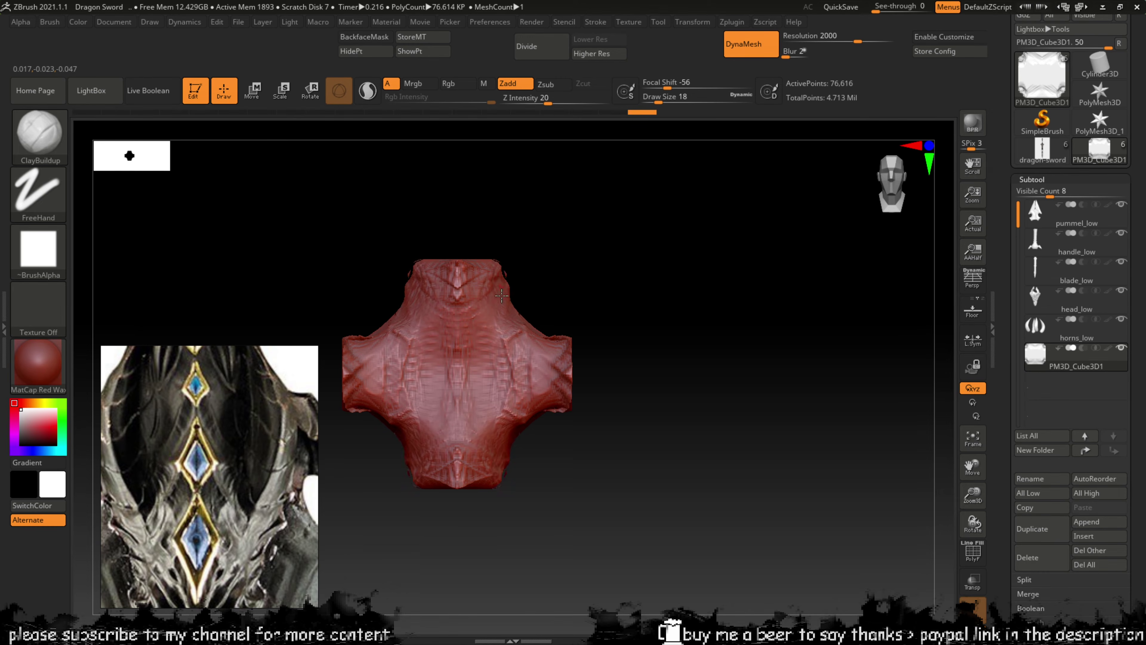
pyautogui.moveTo(520, 282)
pyautogui.keyDown('alt'); pyautogui.mouseDown()
pyautogui.moveTo(508, 284)
pyautogui.moveTo(619, 281)
pyautogui.mouseUp(); pyautogui.keyUp('alt')
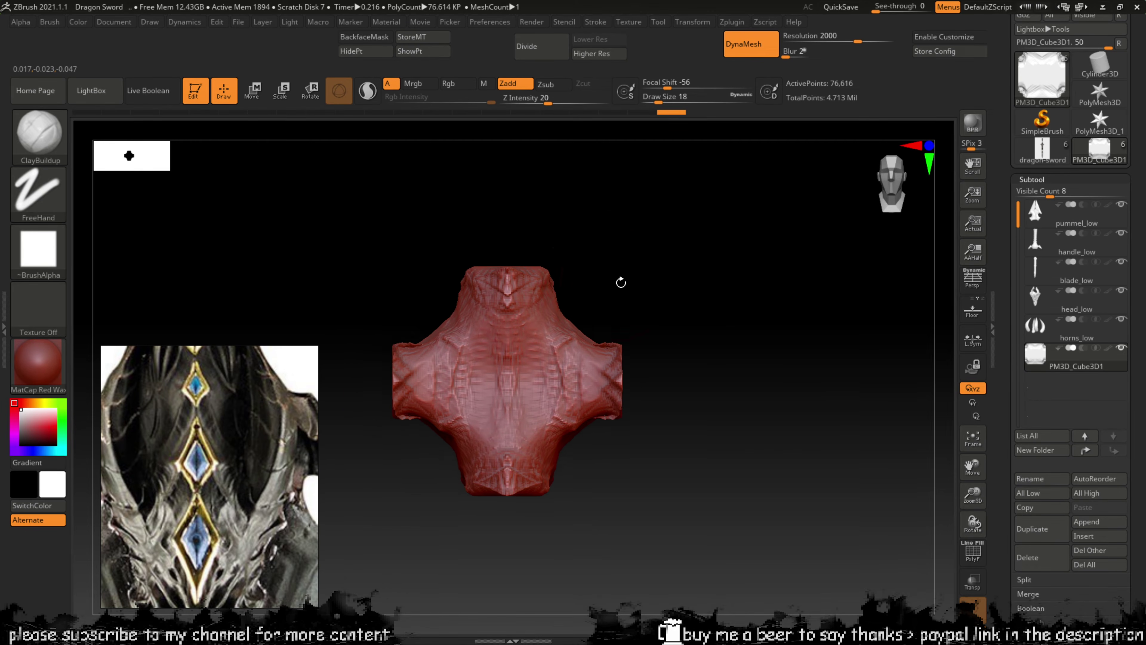
pyautogui.moveTo(550, 294)
pyautogui.keyDown('shift'); pyautogui.mouseDown()
pyautogui.moveTo(545, 274)
pyautogui.moveTo(550, 289)
pyautogui.moveTo(540, 289)
pyautogui.moveTo(590, 349)
pyautogui.mouseUp(); pyautogui.keyUp('shift')
# Step: Flatten the carved cube along its Z depth with the gizmo and rebuild its mesh with DynaMesh
pyautogui.moveTo(618, 353)
pyautogui.mouseDown()
pyautogui.moveTo(631, 356)
pyautogui.moveTo(563, 350)
pyautogui.moveTo(698, 274)
pyautogui.mouseUp()
pyautogui.press('shift')
pyautogui.press('w')
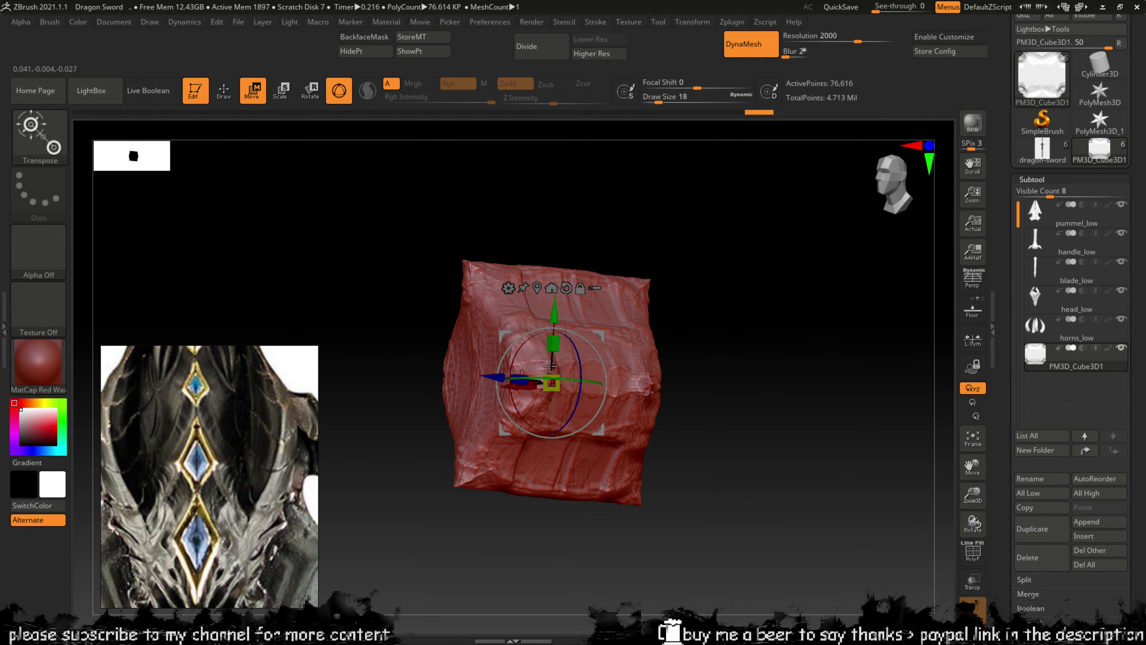
pyautogui.moveTo(519, 378); pyautogui.dragTo(572, 378)
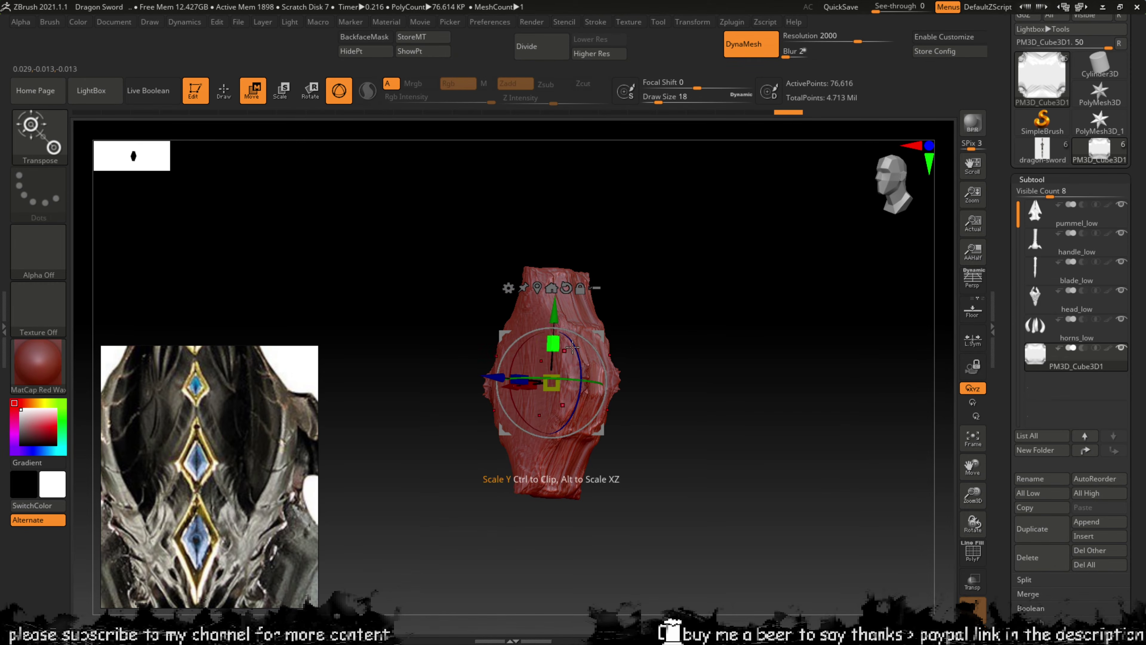
pyautogui.press('q')
pyautogui.press('ctrl')
pyautogui.moveTo(675, 328)
pyautogui.keyDown('ctrl'); pyautogui.mouseDown()
pyautogui.moveTo(711, 289)
pyautogui.moveTo(701, 282)
pyautogui.mouseUp(); pyautogui.keyUp('ctrl')
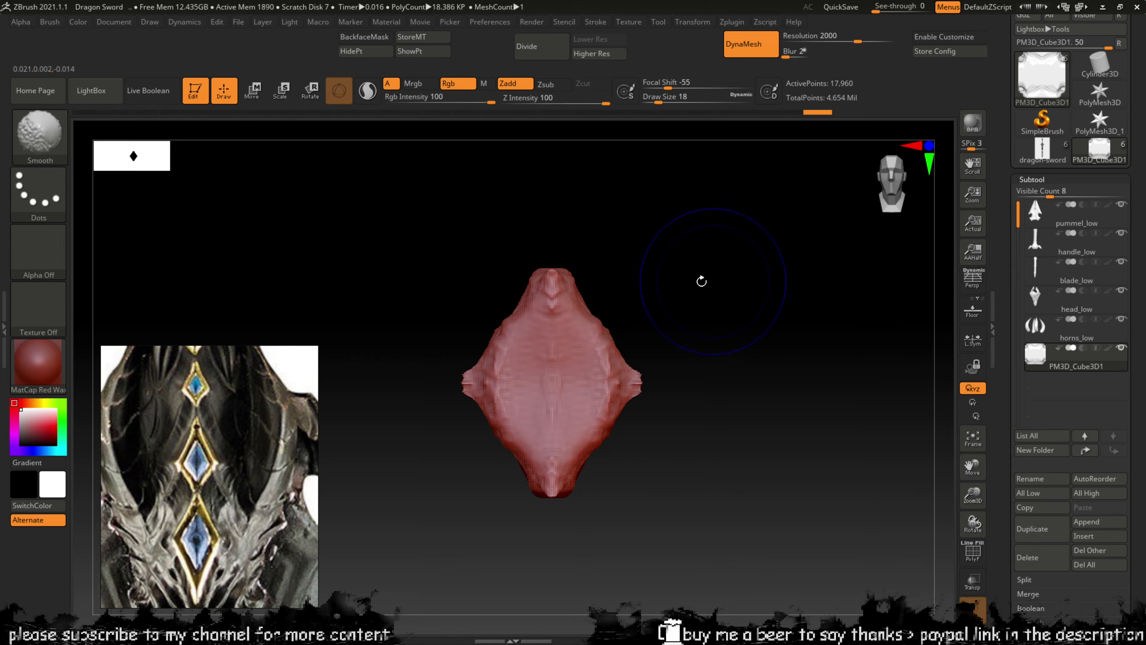
# Step: Smooth the gem's surface and cut long facets into its front and sides with TrimDynamic at draw size 18
pyautogui.keyDown('shift'); pyautogui.moveTo(572, 289); pyautogui.dragTo(560, 283); pyautogui.keyUp('shift')
pyautogui.keyDown('shift'); pyautogui.moveTo(536, 396); pyautogui.dragTo(529, 368); pyautogui.keyUp('shift')
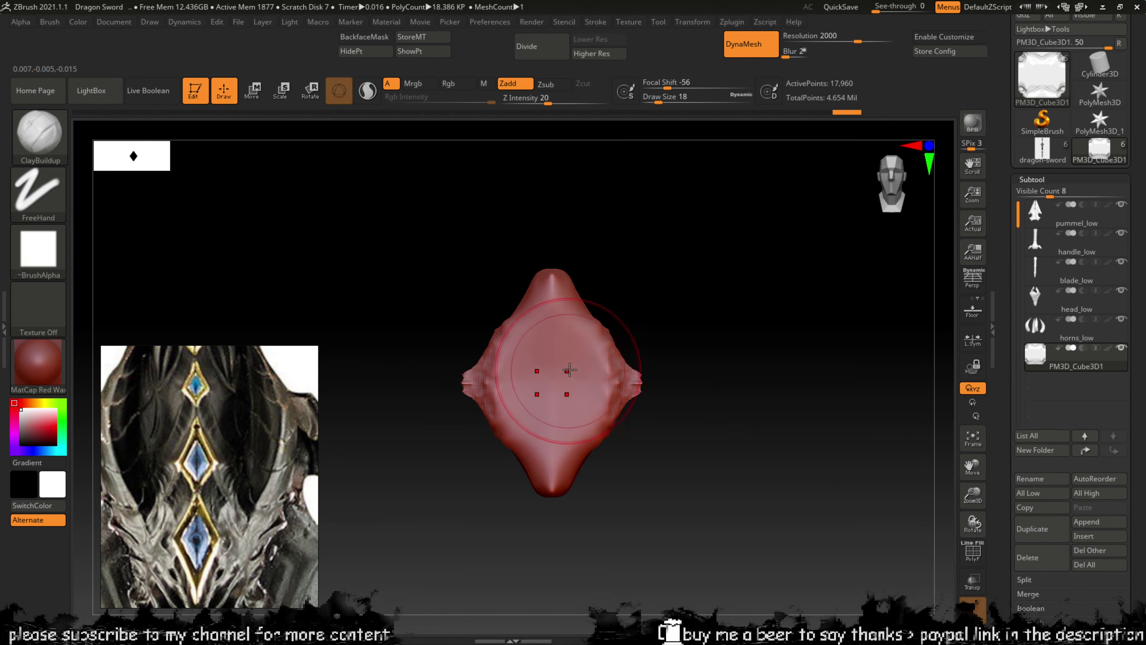
pyautogui.press('b')
pyautogui.press('t')
pyautogui.press('d')
pyautogui.moveTo(611, 382)
pyautogui.mouseDown()
pyautogui.moveTo(590, 358)
pyautogui.moveTo(582, 298)
pyautogui.moveTo(592, 316)
pyautogui.mouseUp()
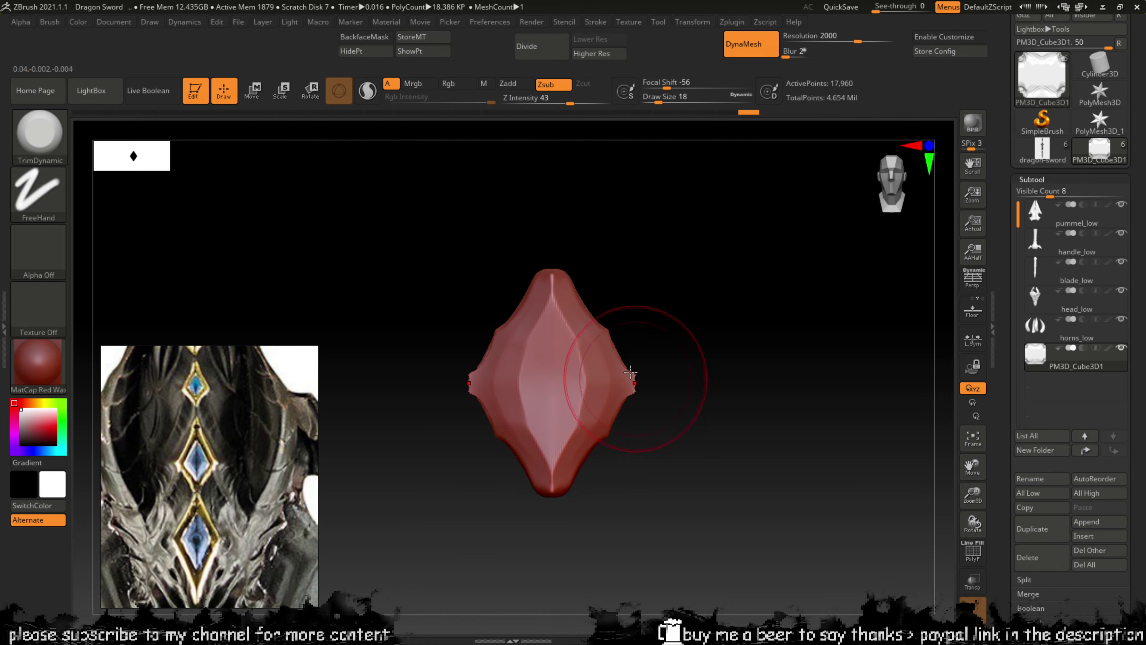
pyautogui.moveTo(653, 358)
pyautogui.mouseDown()
pyautogui.moveTo(632, 364)
pyautogui.moveTo(647, 338)
pyautogui.moveTo(621, 350)
pyautogui.moveTo(630, 368)
pyautogui.mouseUp()
# Step: Refine the facets along the gem's sides and near its upper tip with TrimDynamic at draw size 7
pyautogui.press('[')
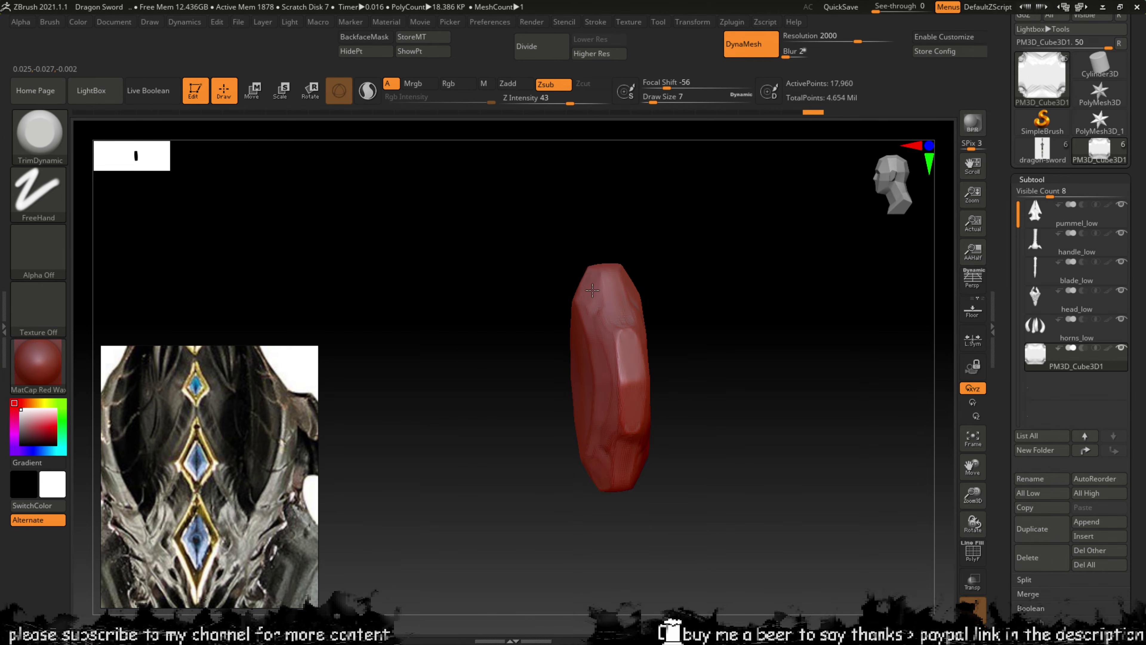
pyautogui.moveTo(585, 298); pyautogui.dragTo(590, 291)
pyautogui.moveTo(691, 280)
pyautogui.keyDown('shift'); pyautogui.mouseDown()
pyautogui.moveTo(720, 269)
pyautogui.moveTo(724, 280)
pyautogui.mouseUp(); pyautogui.keyUp('shift')
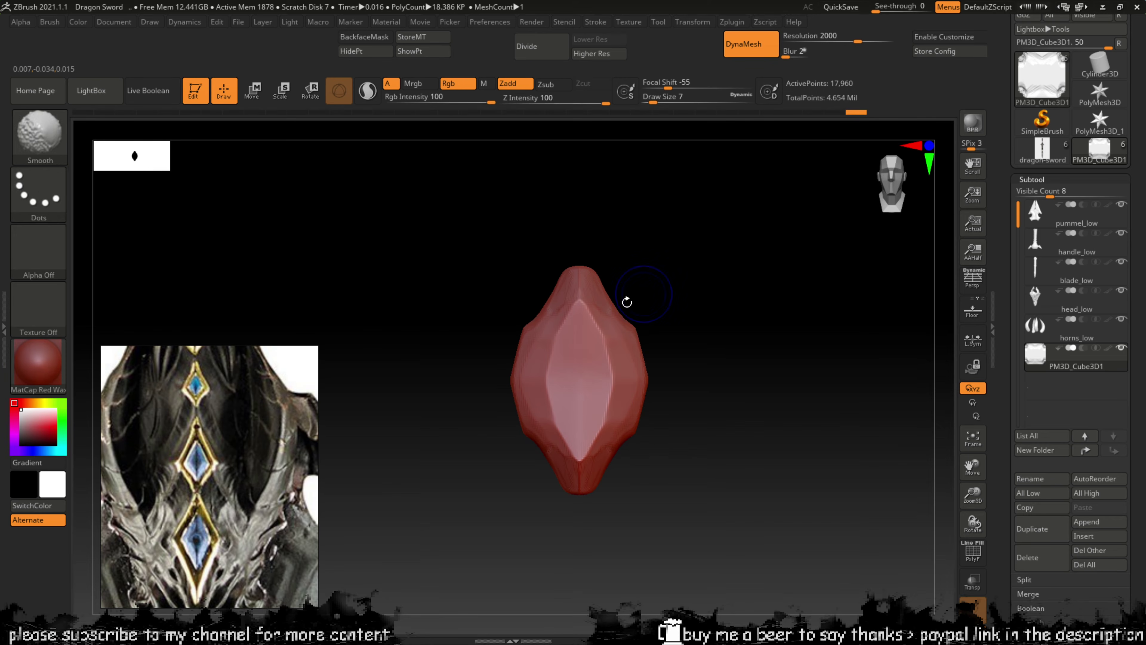
pyautogui.moveTo(592, 310); pyautogui.dragTo(589, 315)
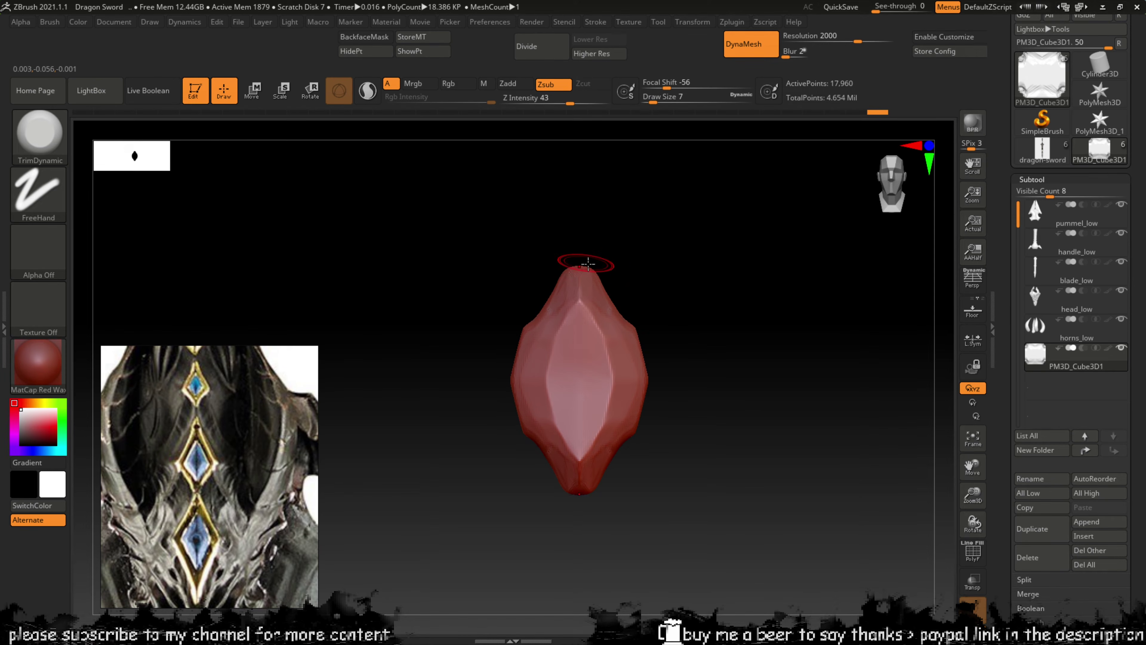
# Step: Pull the gem's vertical and side tips outward with the Move brush and fill out its edges into a diamond outline
pyautogui.press('b')
pyautogui.press('m')
pyautogui.press('v')
pyautogui.moveTo(589, 260); pyautogui.dragTo(582, 232)
pyautogui.moveTo(643, 369); pyautogui.dragTo(679, 391)
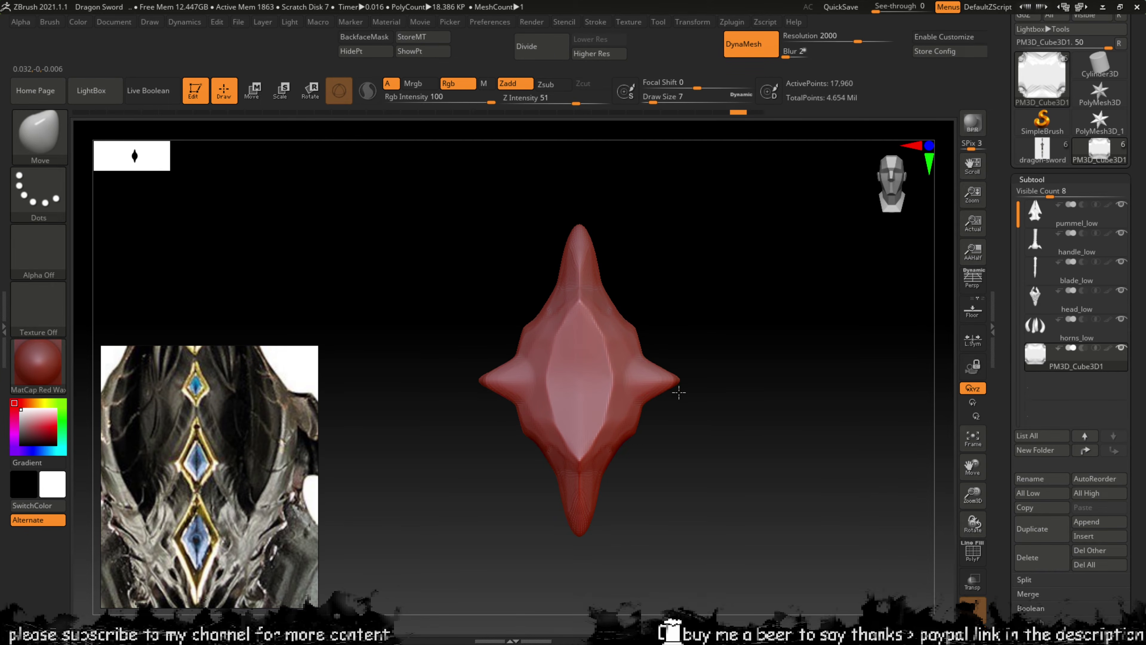
pyautogui.moveTo(643, 354)
pyautogui.mouseDown()
pyautogui.moveTo(658, 355)
pyautogui.moveTo(613, 276)
pyautogui.moveTo(726, 286)
pyautogui.moveTo(627, 255)
pyautogui.mouseUp()
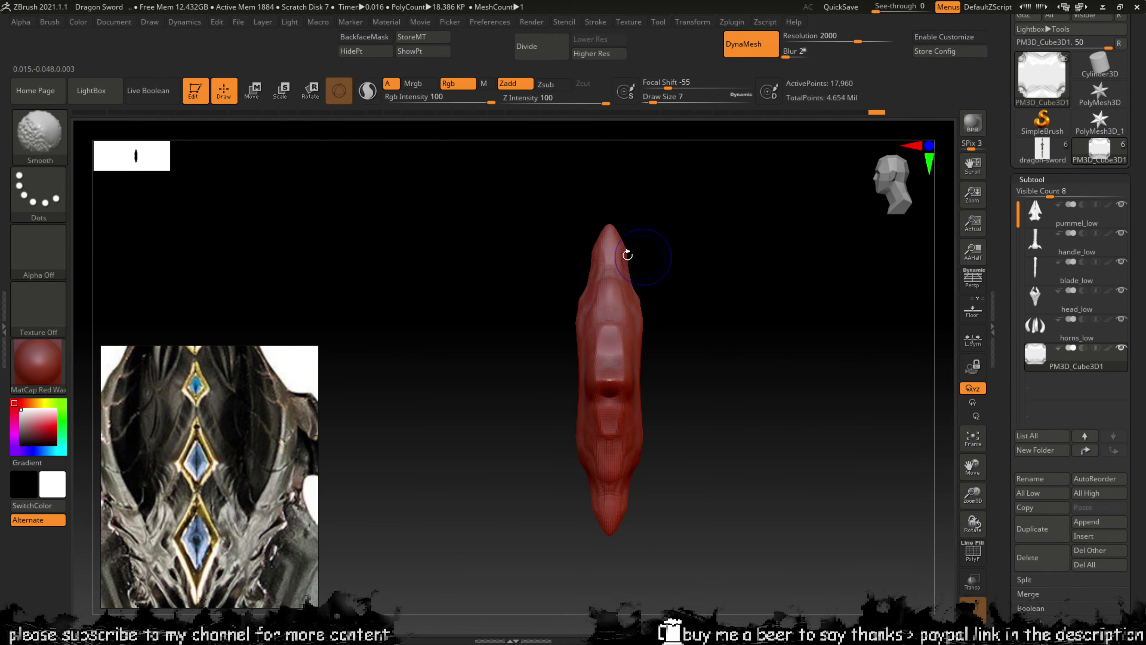
pyautogui.moveTo(698, 254)
pyautogui.keyDown('shift'); pyautogui.mouseDown()
pyautogui.moveTo(737, 261)
pyautogui.moveTo(711, 337)
pyautogui.mouseUp(); pyautogui.keyUp('shift')
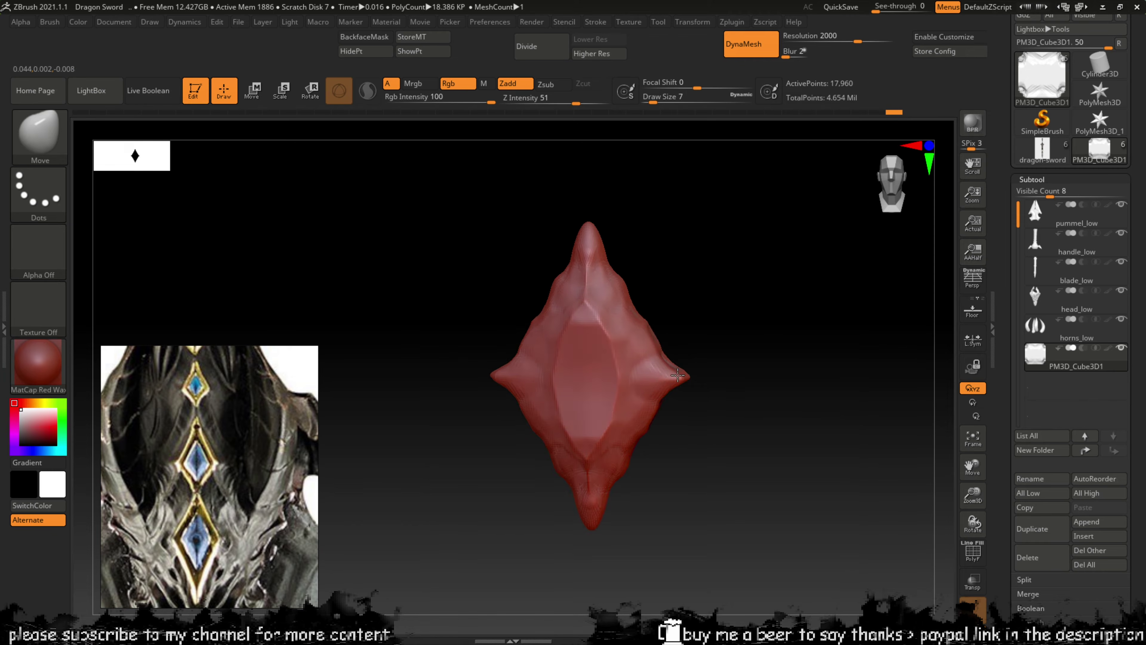
pyautogui.moveTo(663, 367); pyautogui.dragTo(681, 331)
# Step: Subdivide the gem once and flatten its front and side surfaces into facets with TrimDynamic
pyautogui.press('b')
pyautogui.press('t')
pyautogui.press('d')
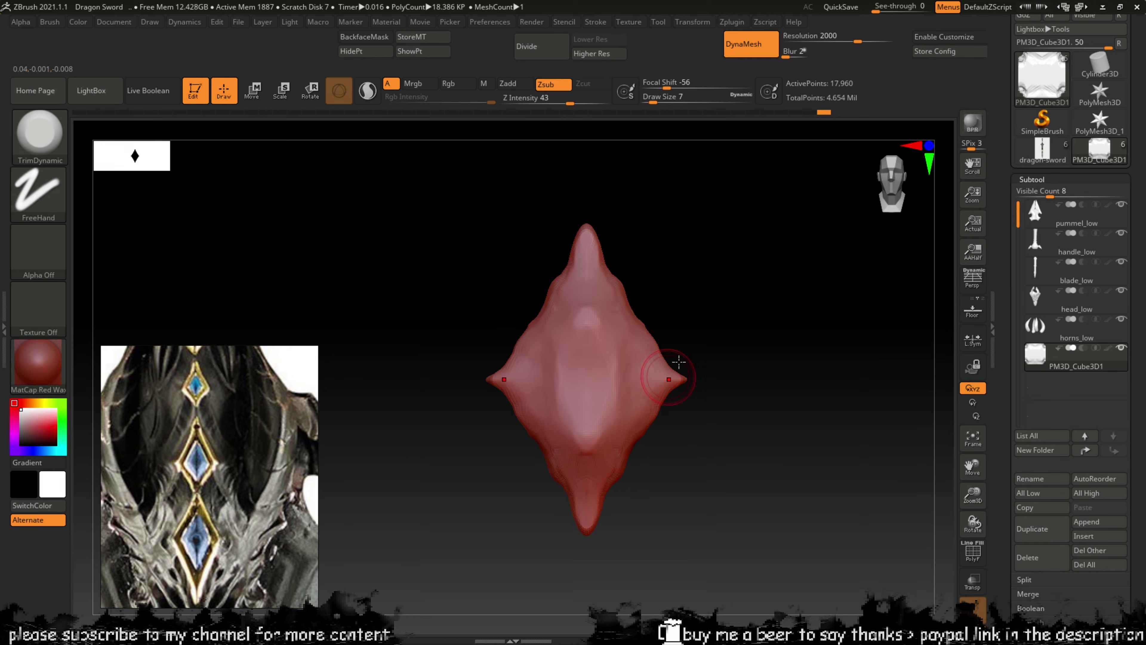
pyautogui.hotkey('ctrl', 'd')
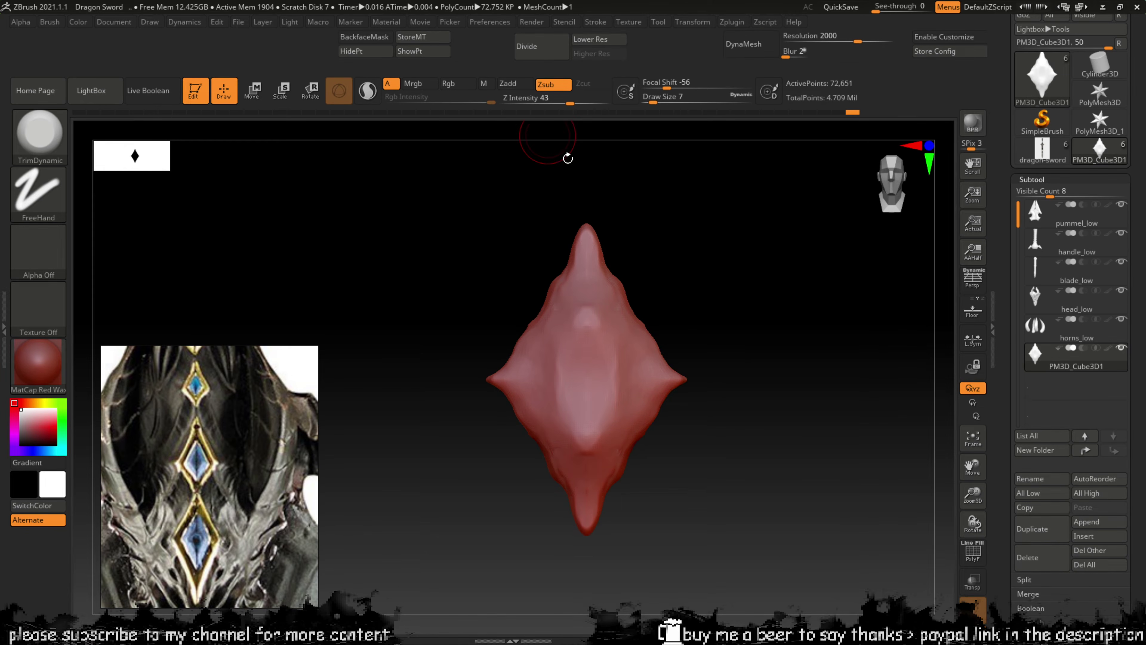
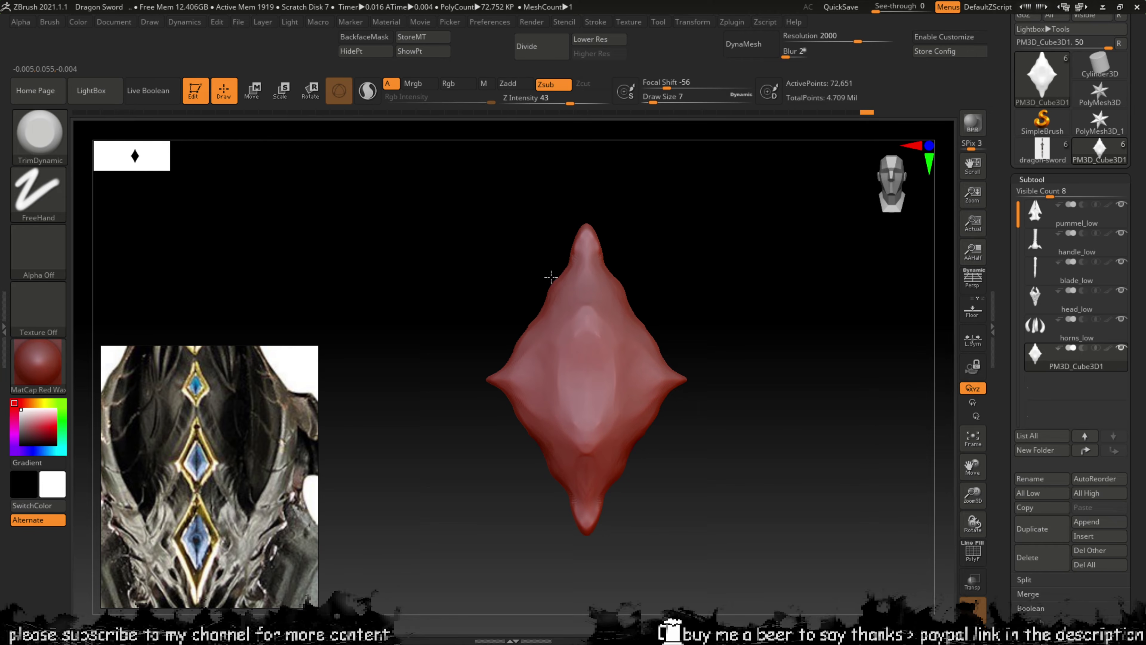
pyautogui.moveTo(551, 277); pyautogui.dragTo(631, 261)
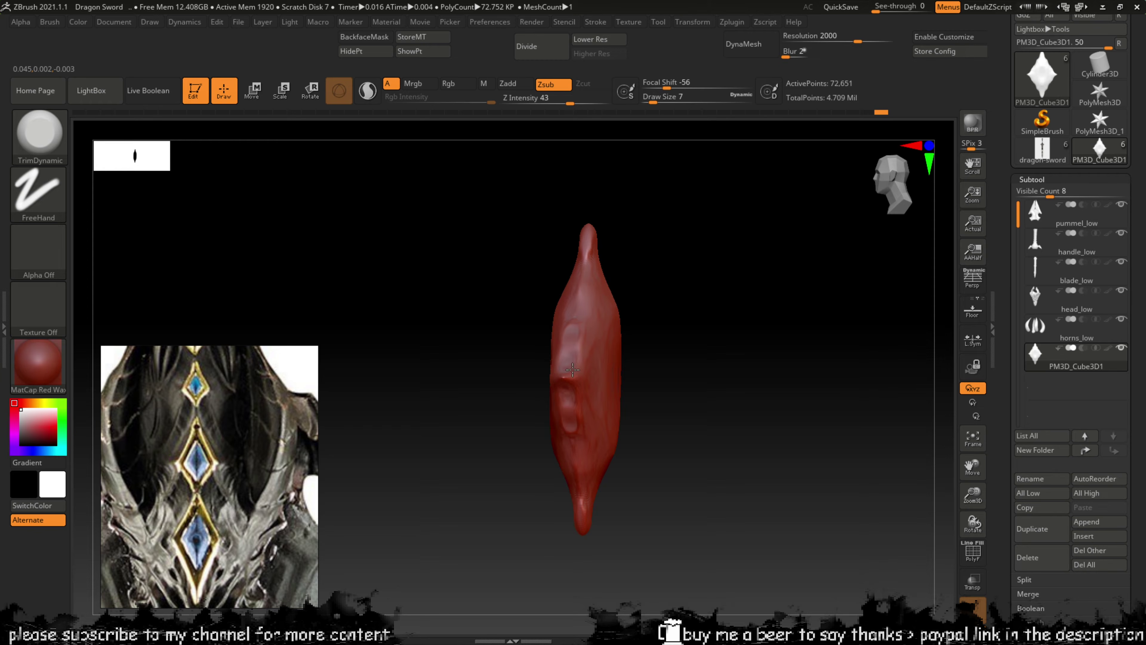
pyautogui.moveTo(632, 356); pyautogui.dragTo(753, 294)
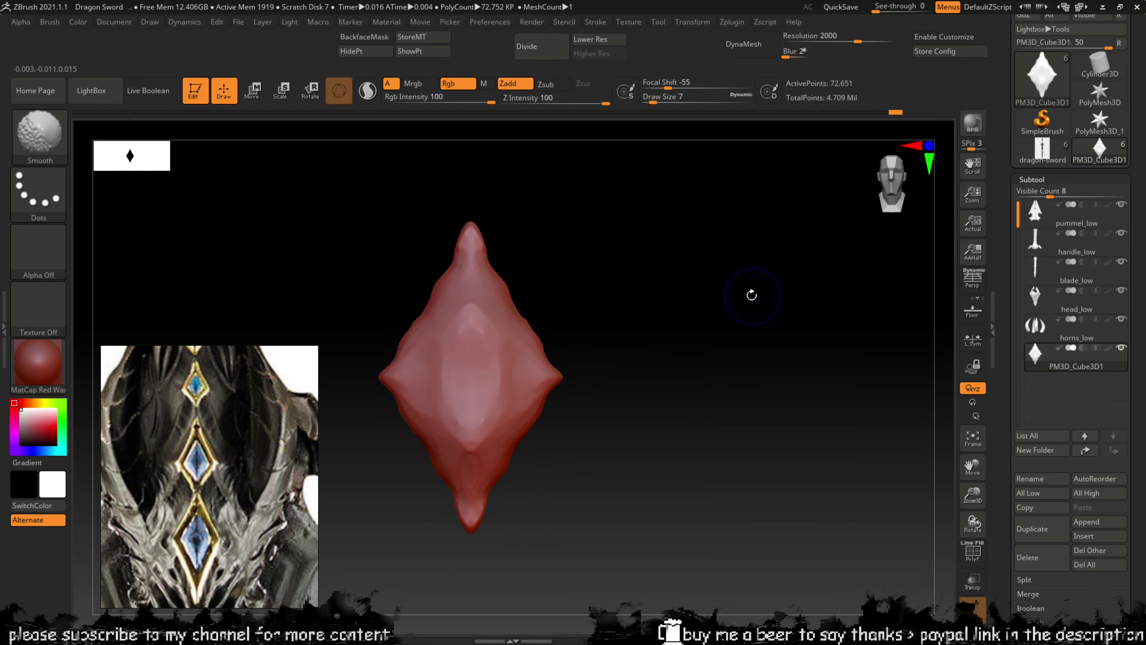
pyautogui.moveTo(553, 364); pyautogui.dragTo(558, 381)
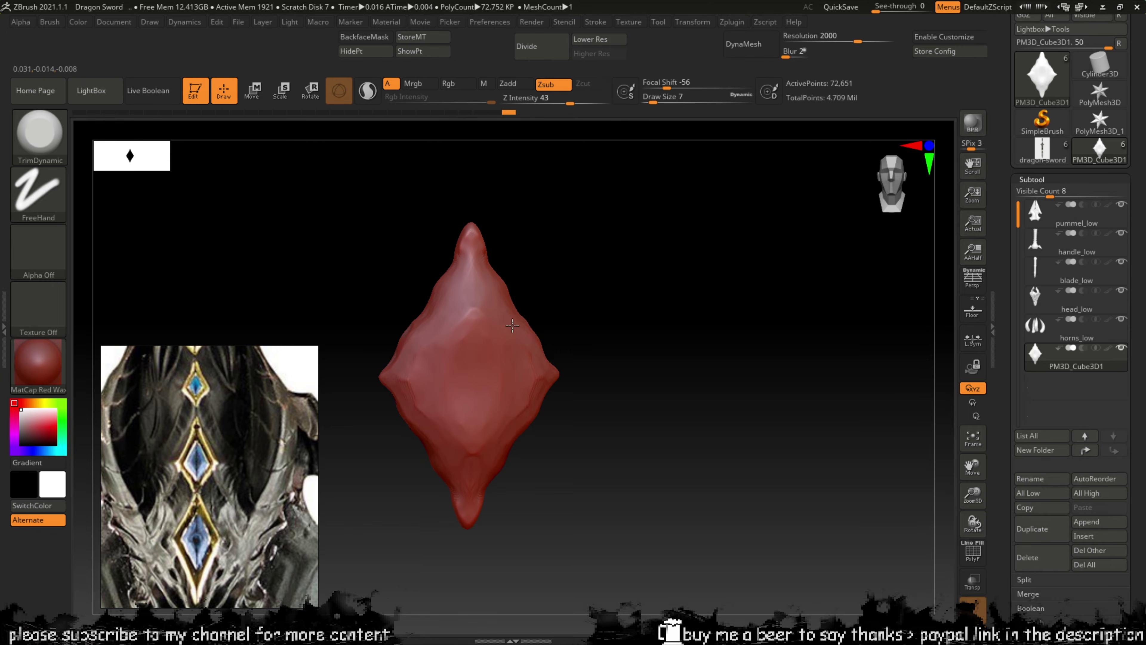
pyautogui.moveTo(600, 294); pyautogui.dragTo(654, 322)
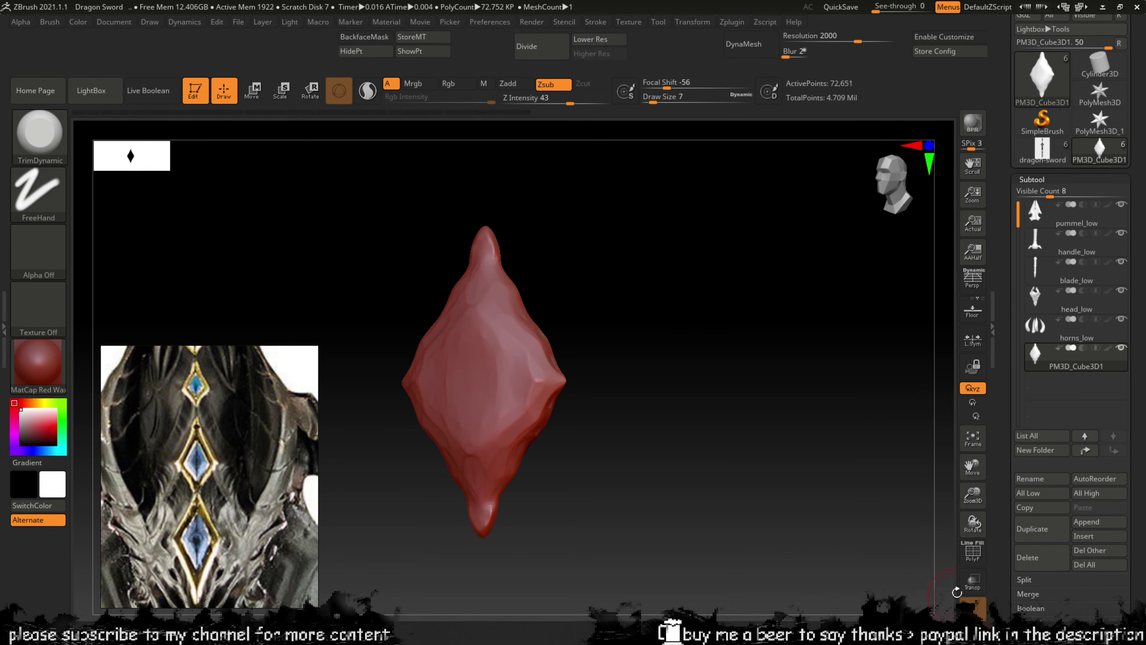
# Step: Turn off Solo mode to show the gem with the rest of the sword in a side view
pyautogui.keyDown('alt'); pyautogui.moveTo(780, 464); pyautogui.dragTo(765, 394); pyautogui.keyUp('alt')
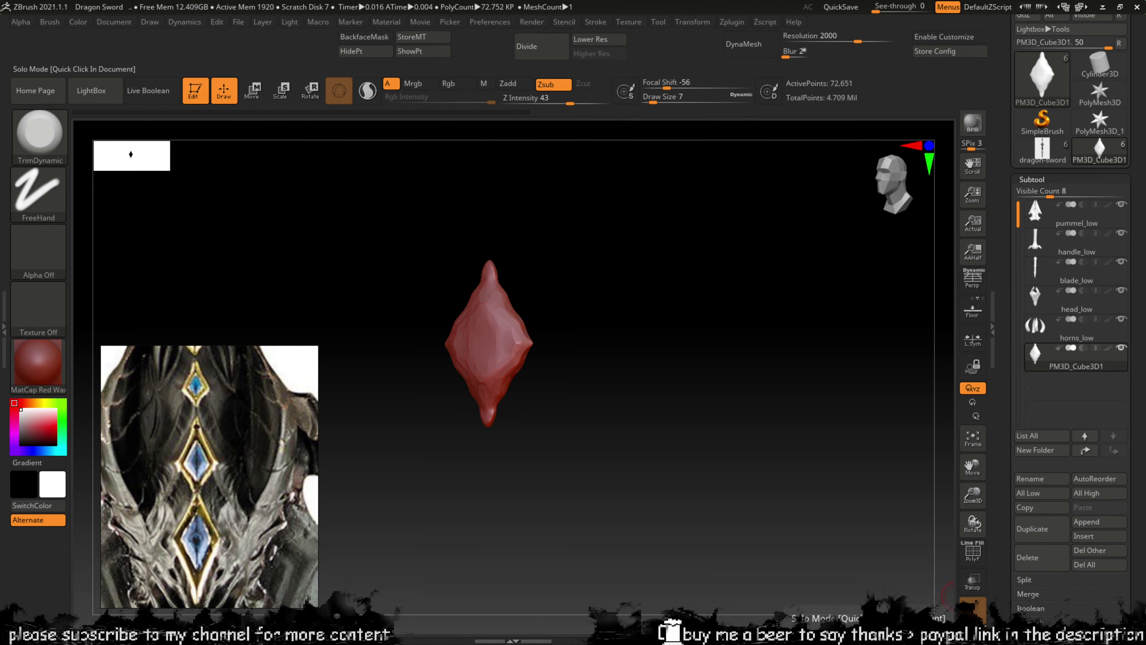
pyautogui.click(973, 607)
pyautogui.moveTo(742, 417)
pyautogui.keyDown('shift'); pyautogui.mouseDown()
pyautogui.moveTo(696, 263)
pyautogui.moveTo(706, 325)
pyautogui.mouseUp(); pyautogui.keyUp('shift')
# Step: Try to move the gem up along Y and out along Z to the front of the dragon's head
pyautogui.press('w')
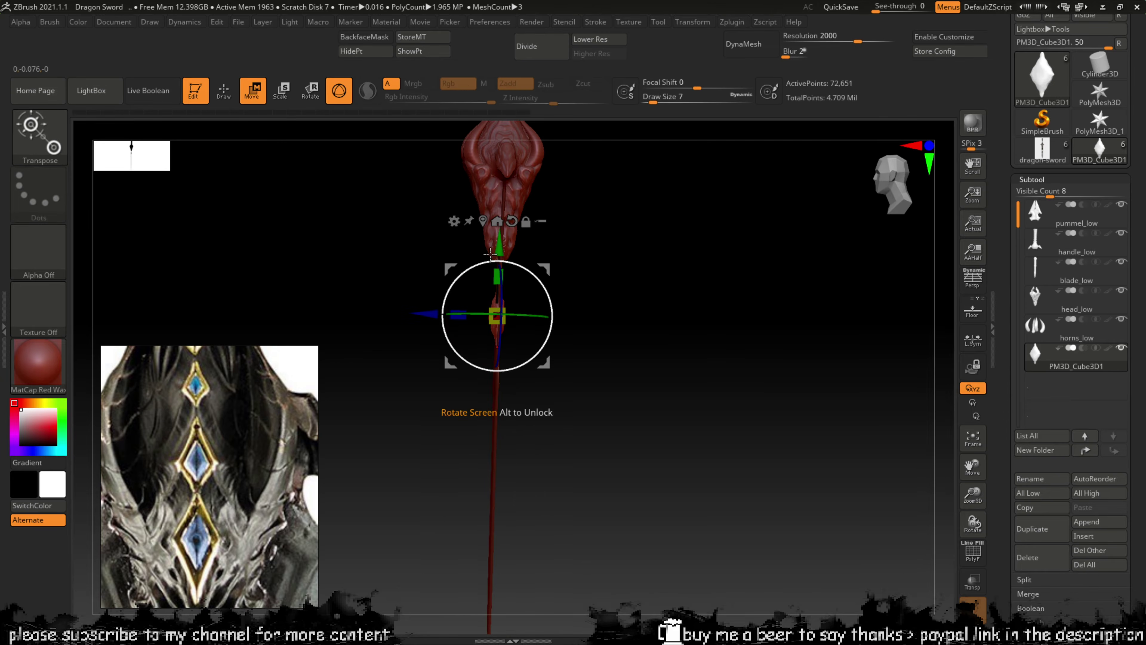
pyautogui.moveTo(490, 254); pyautogui.dragTo(501, 158)
pyautogui.keyDown('alt'); pyautogui.moveTo(663, 212); pyautogui.dragTo(795, 420); pyautogui.keyUp('alt')
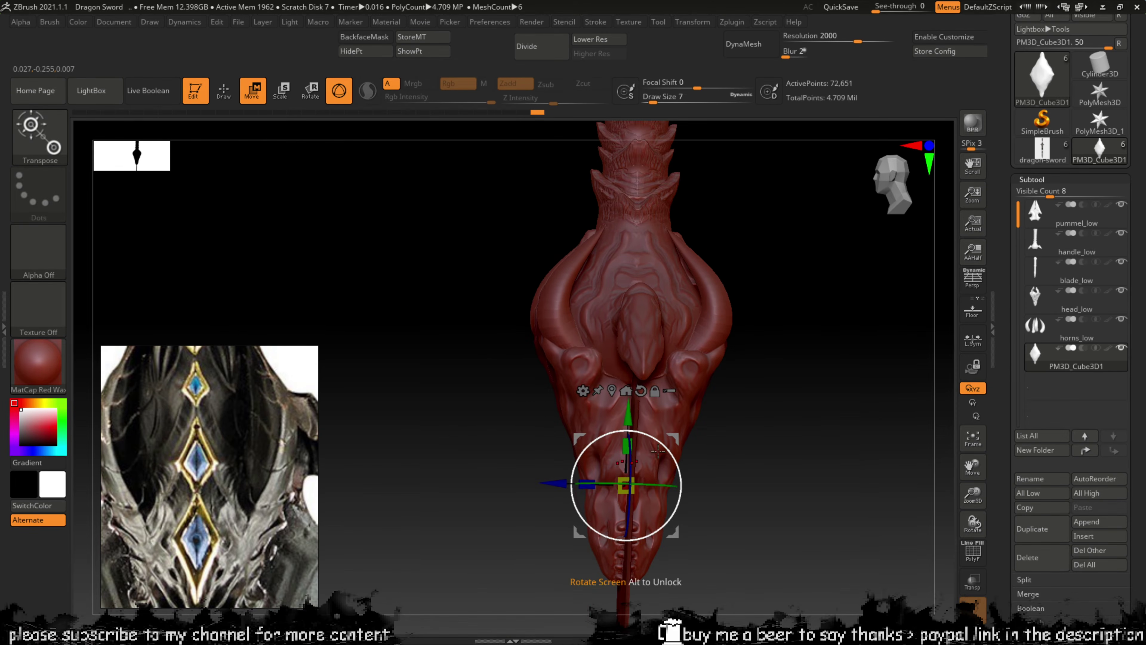
pyautogui.keyDown('alt'); pyautogui.moveTo(628, 413); pyautogui.dragTo(631, 330); pyautogui.keyUp('alt')
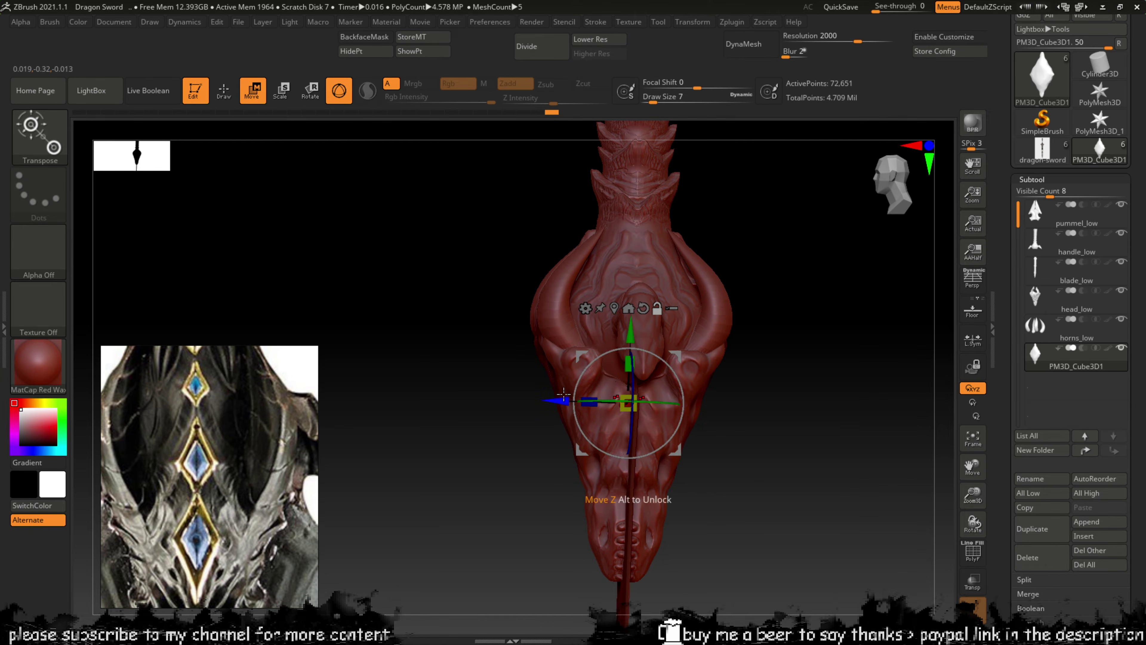
pyautogui.moveTo(557, 400); pyautogui.dragTo(466, 399)
pyautogui.keyDown('shift'); pyautogui.moveTo(405, 366); pyautogui.dragTo(435, 360); pyautogui.keyUp('shift')
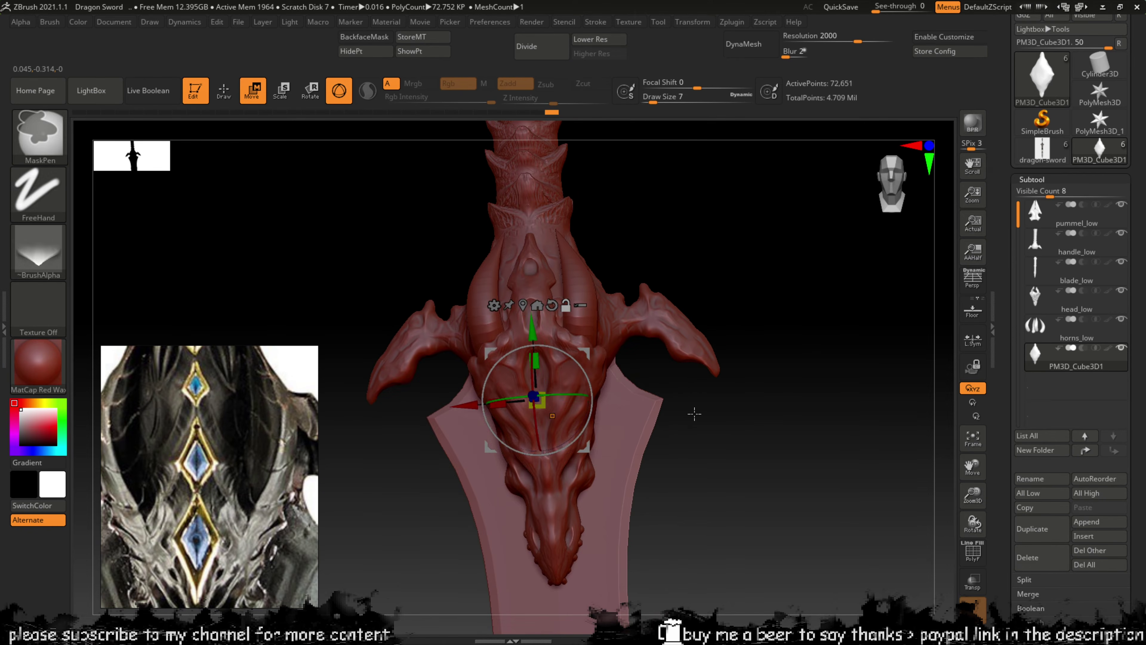
pyautogui.moveTo(740, 415); pyautogui.dragTo(763, 456)
pyautogui.moveTo(565, 427); pyautogui.dragTo(565, 292)
pyautogui.moveTo(467, 345); pyautogui.dragTo(341, 337)
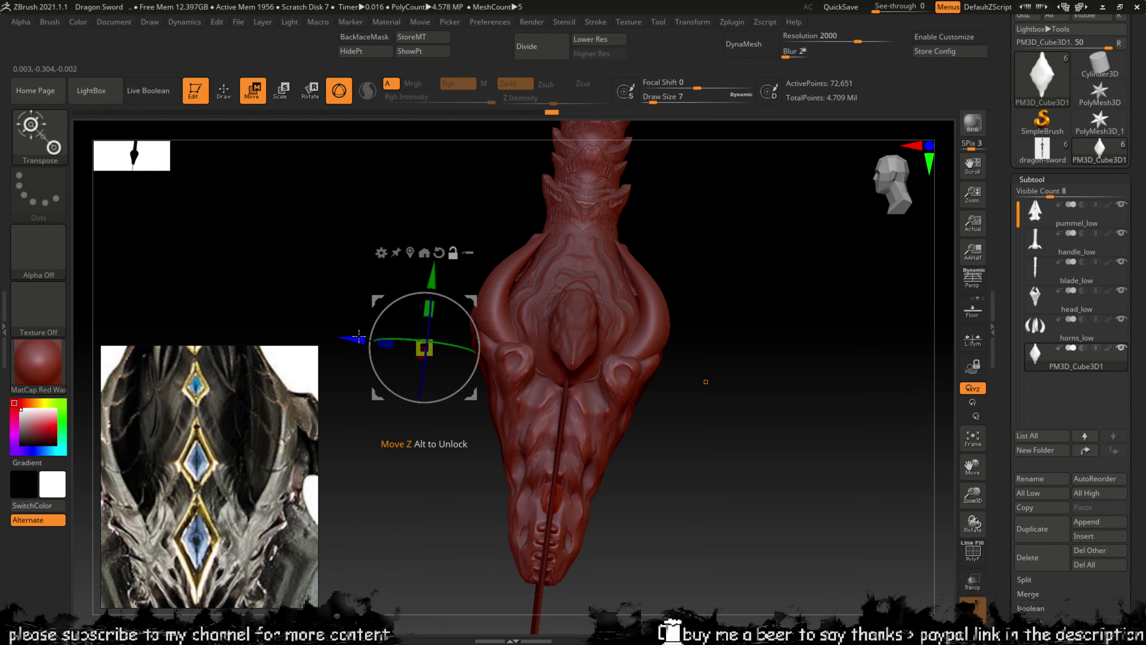
# Step: Turn off symmetry and move the gem up along Y to the level of the dragon's head
pyautogui.moveTo(697, 384); pyautogui.dragTo(780, 299)
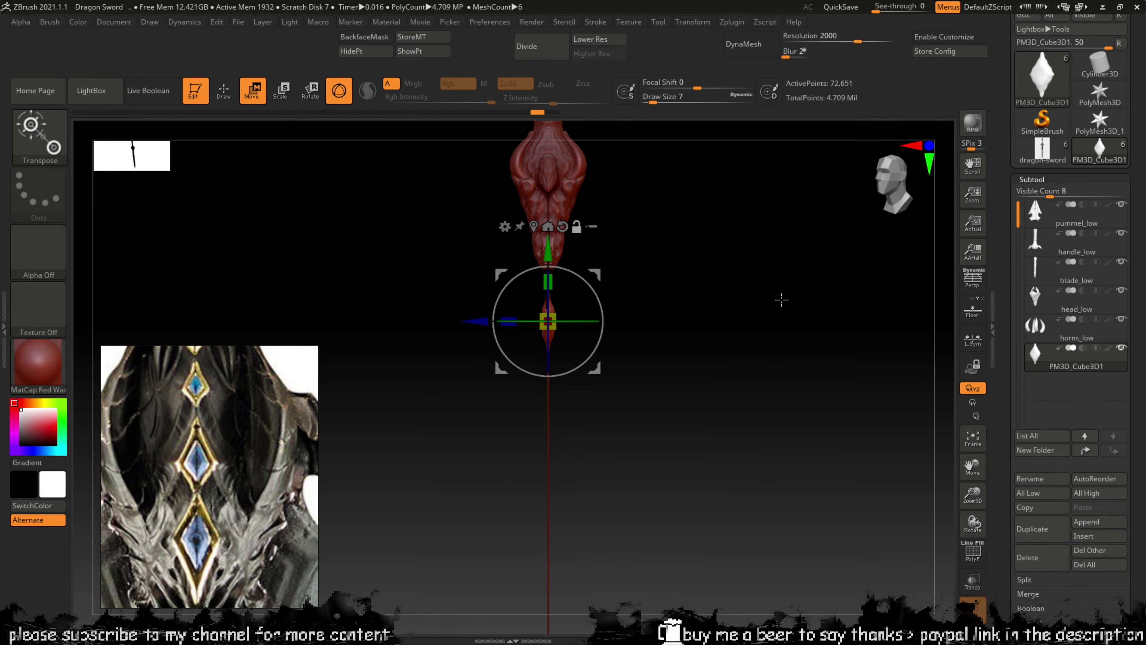
pyautogui.click(693, 22)
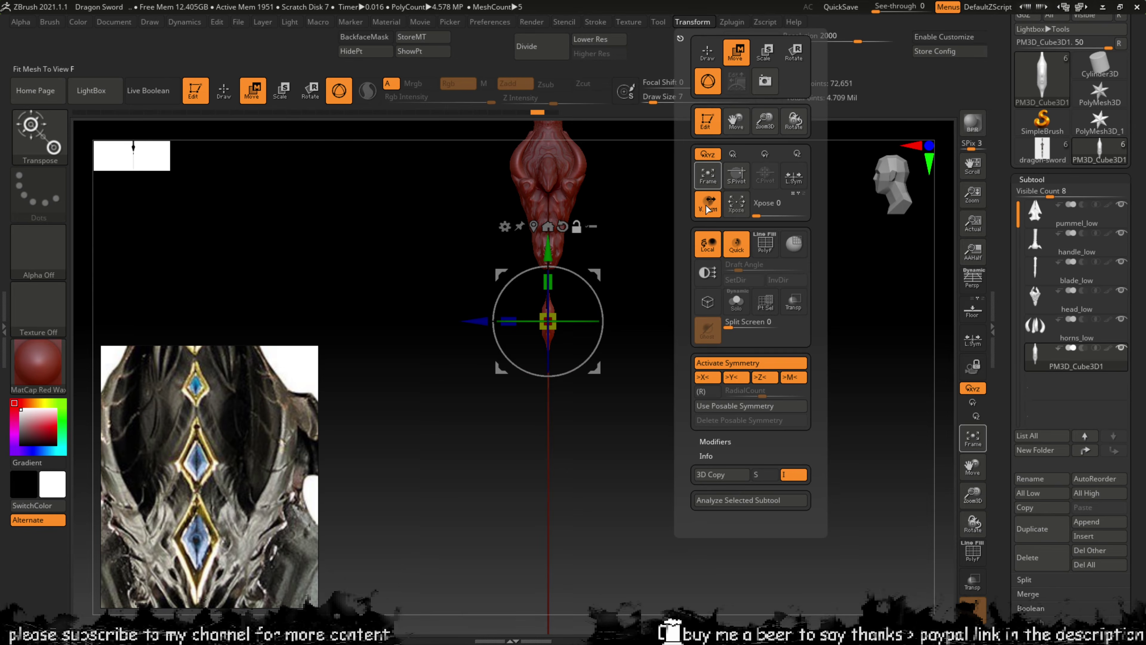
pyautogui.click(722, 364)
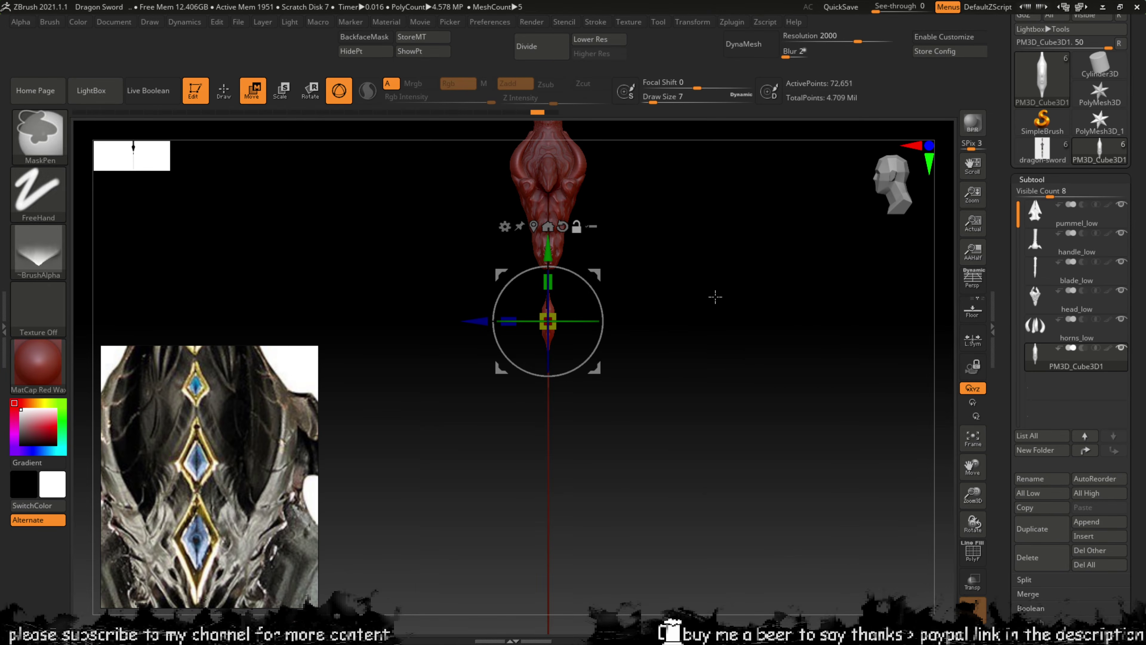
pyautogui.moveTo(557, 257); pyautogui.dragTo(548, 167)
pyautogui.click(571, 153)
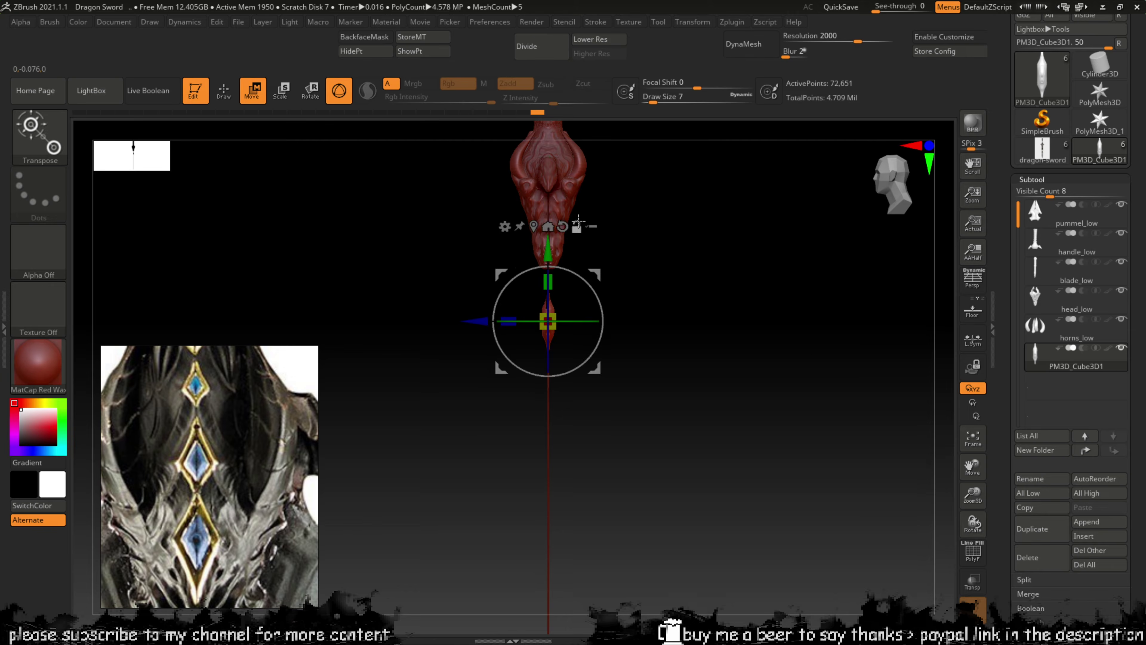
pyautogui.moveTo(548, 253); pyautogui.dragTo(547, 120)
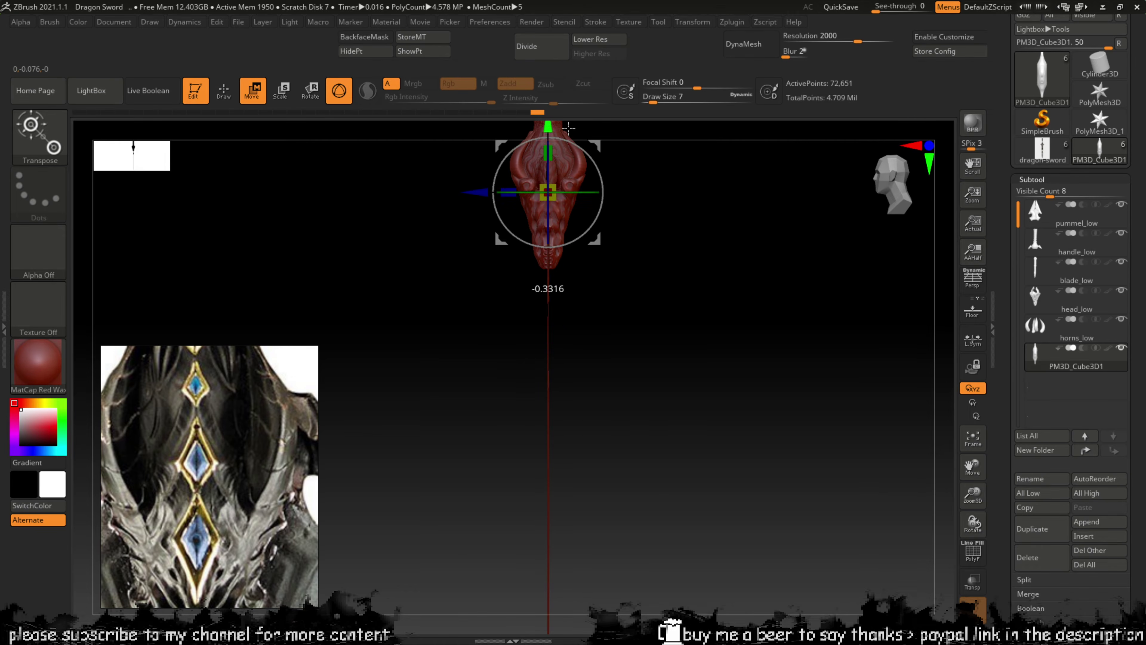
# Step: Move the gem out along Z onto the front of the dragon's head and tilt it toward the slope of the forehead
pyautogui.moveTo(492, 183)
pyautogui.mouseDown()
pyautogui.moveTo(609, 217)
pyautogui.moveTo(718, 268)
pyautogui.moveTo(781, 398)
pyautogui.moveTo(717, 371)
pyautogui.moveTo(709, 341)
pyautogui.moveTo(740, 440)
pyautogui.moveTo(812, 481)
pyautogui.mouseUp()
pyautogui.keyDown('ctrl'); pyautogui.moveTo(812, 481); pyautogui.dragTo(722, 384, button='right'); pyautogui.keyUp('ctrl')
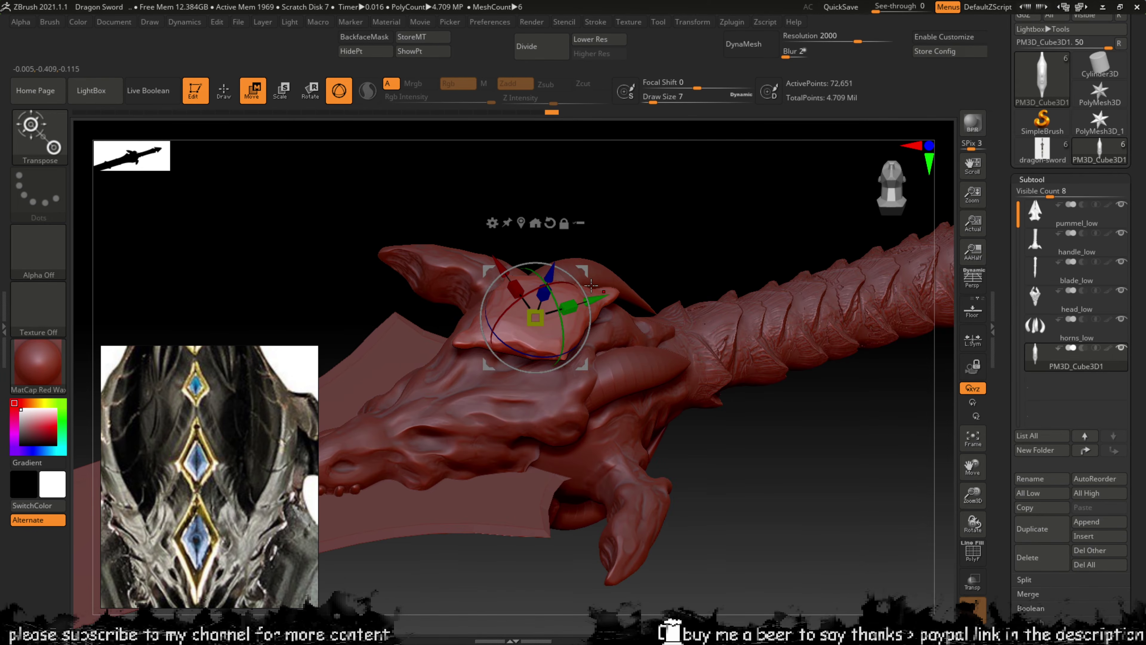
pyautogui.moveTo(589, 301)
pyautogui.mouseDown()
pyautogui.moveTo(641, 282)
pyautogui.moveTo(593, 299)
pyautogui.mouseUp()
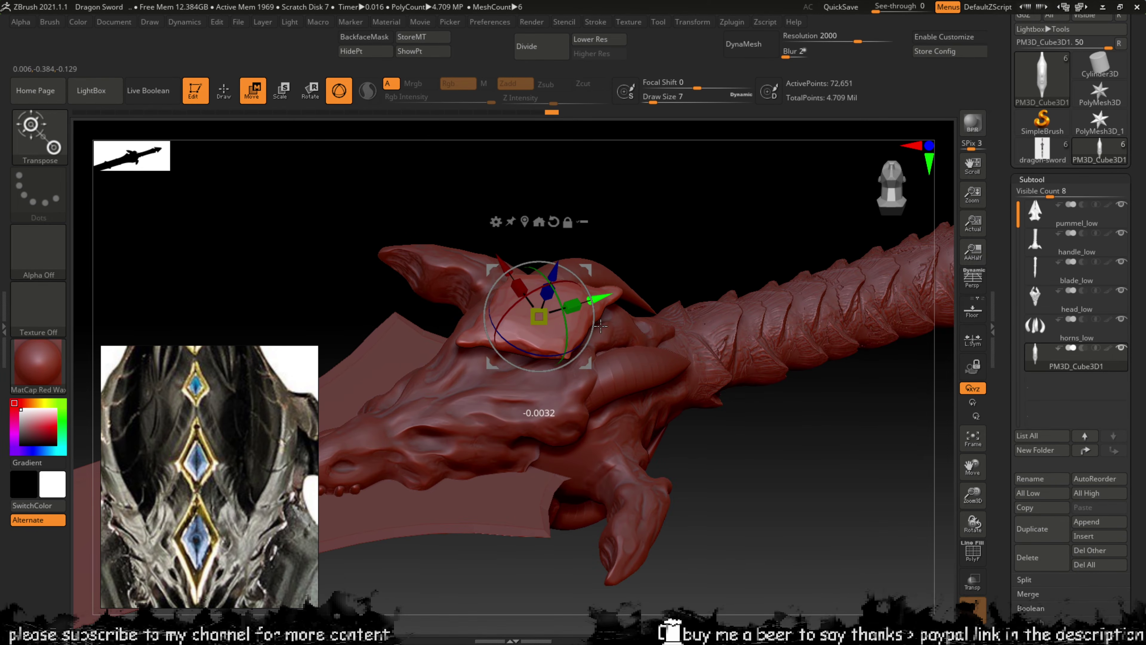
pyautogui.moveTo(506, 308); pyautogui.dragTo(544, 316)
pyautogui.moveTo(627, 235); pyautogui.dragTo(609, 266)
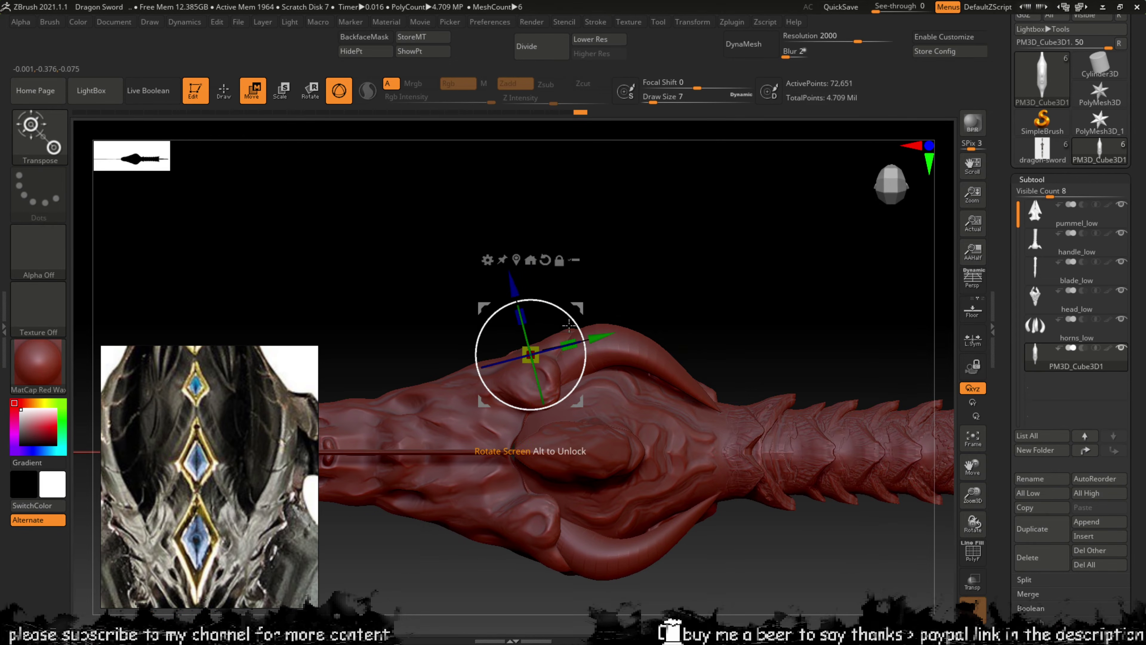
pyautogui.moveTo(518, 291); pyautogui.dragTo(513, 277)
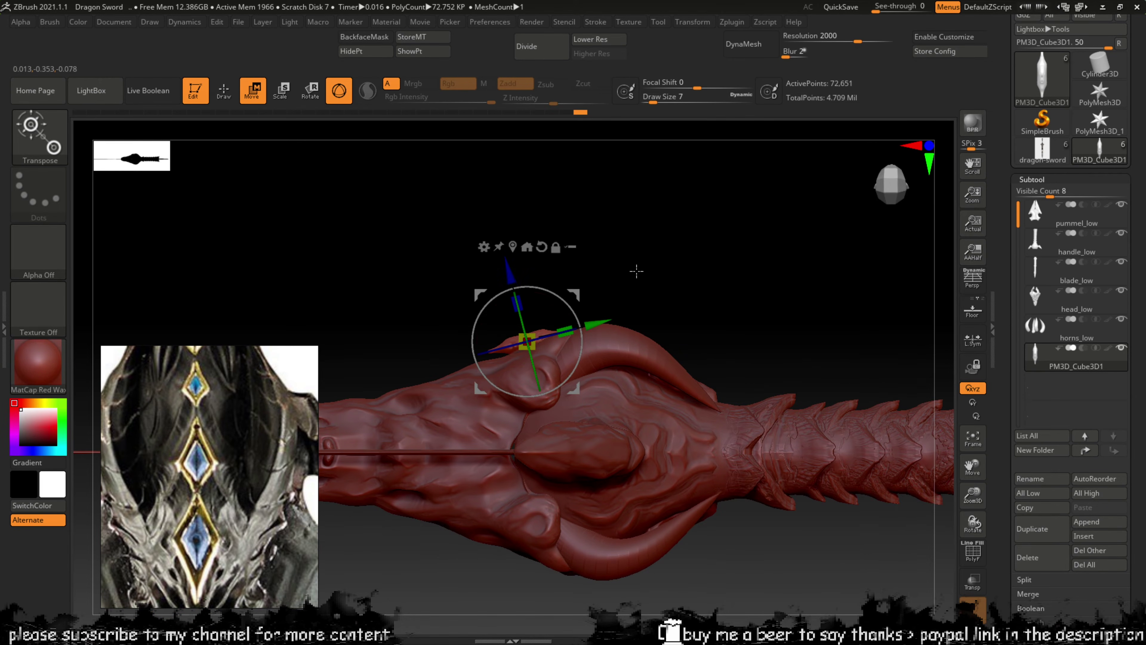
# Step: Fine-tune the gem's tilt and depth so it rests flat against the forehead surface
pyautogui.moveTo(637, 271); pyautogui.dragTo(655, 393)
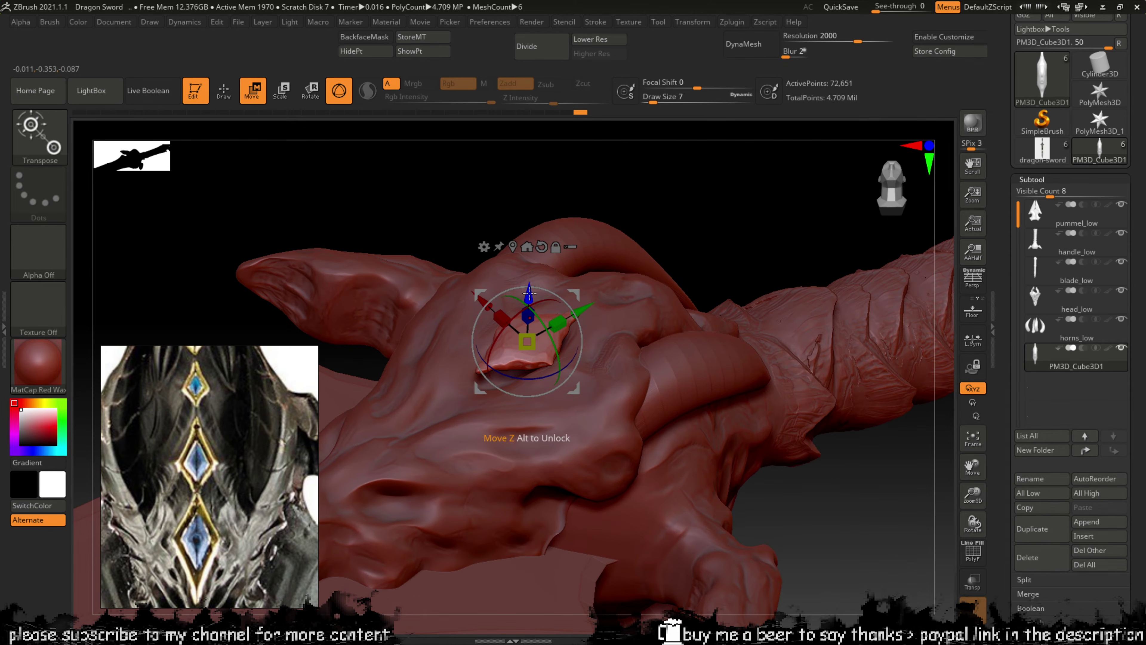
pyautogui.moveTo(528, 289); pyautogui.dragTo(528, 288)
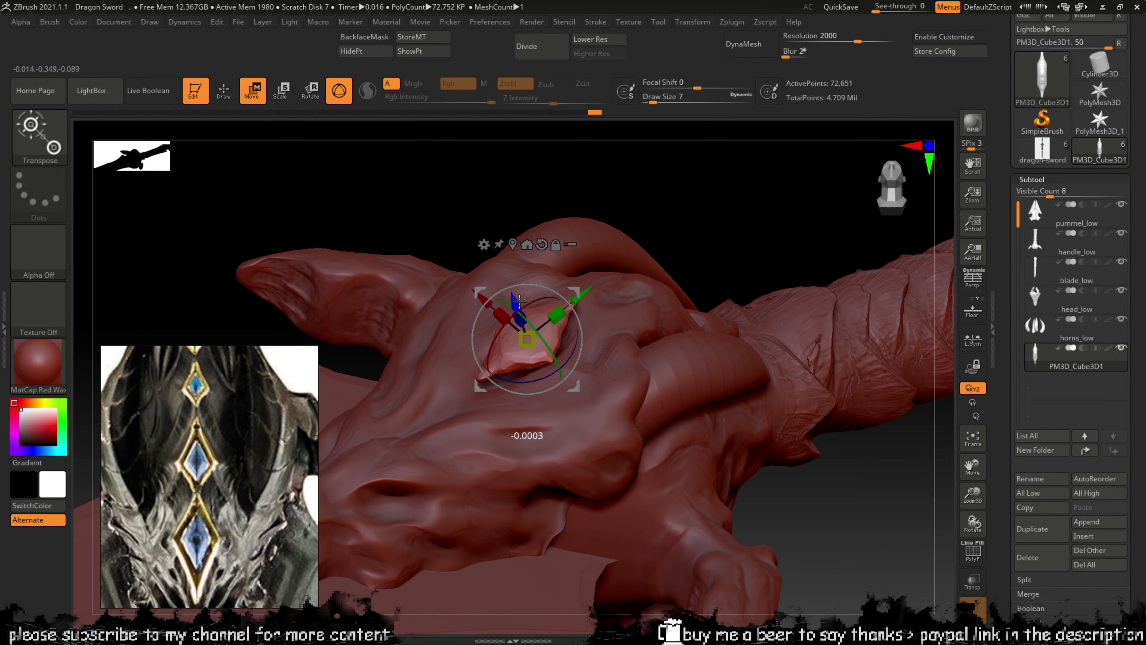
pyautogui.moveTo(519, 299); pyautogui.dragTo(522, 303)
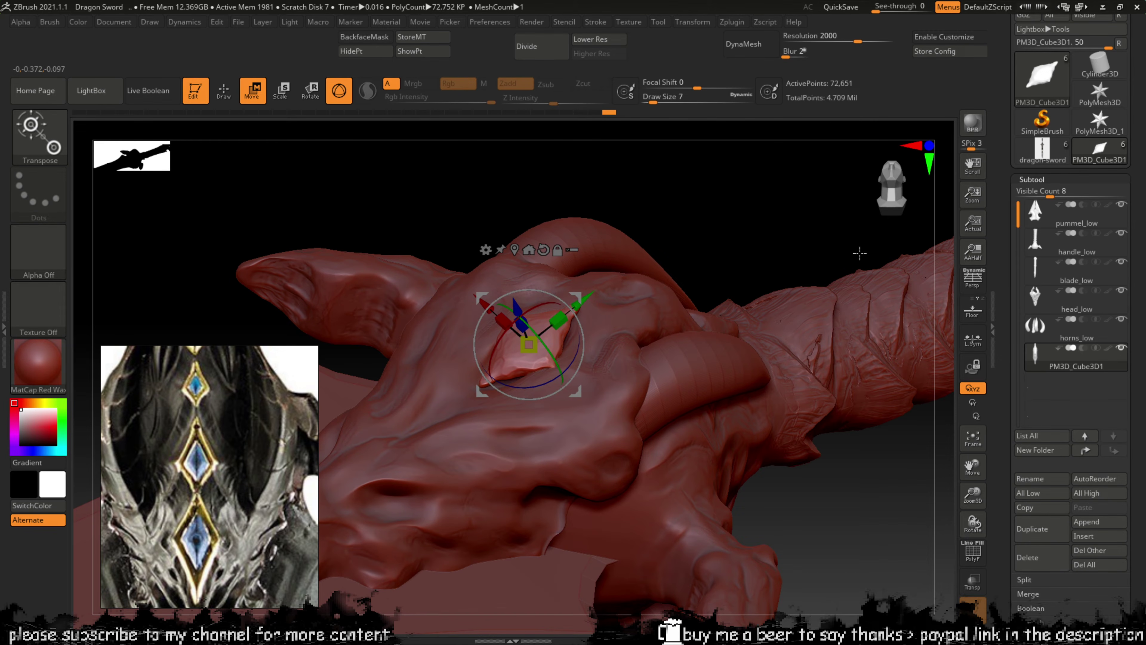
pyautogui.moveTo(859, 253); pyautogui.dragTo(775, 251)
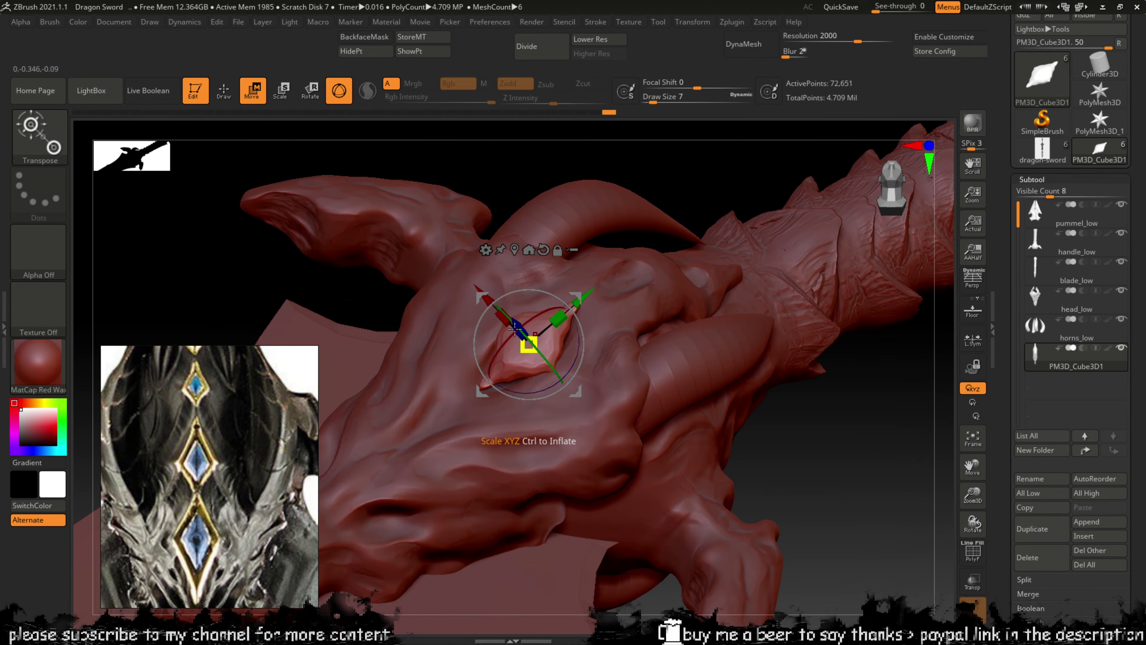
pyautogui.moveTo(516, 324); pyautogui.dragTo(512, 325)
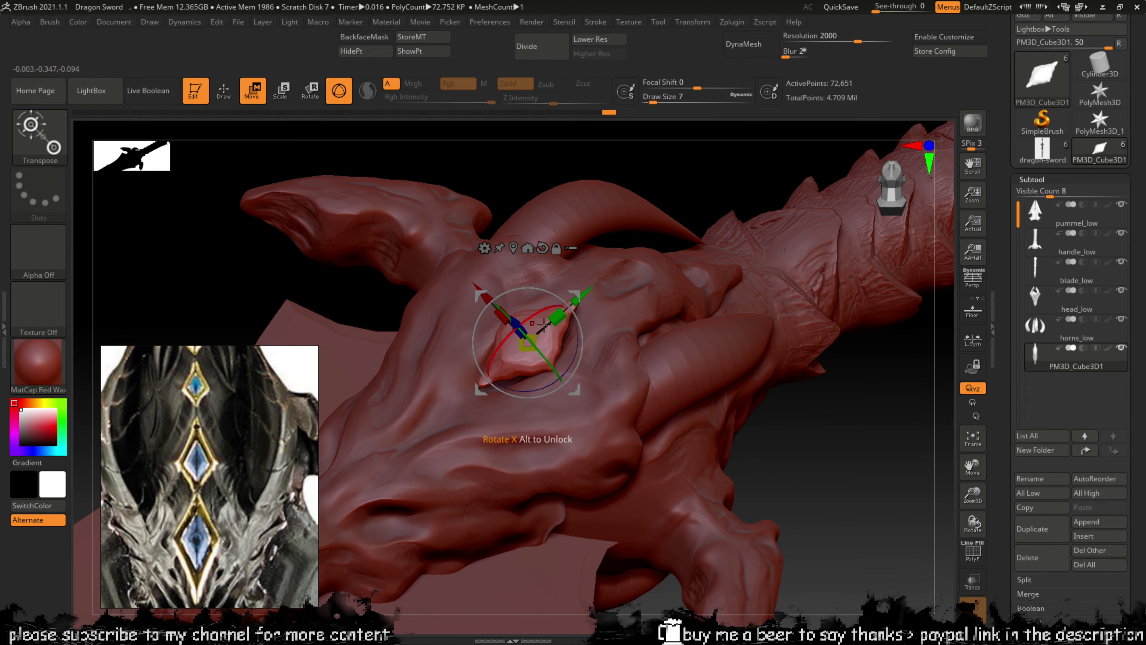
pyautogui.moveTo(681, 194)
pyautogui.mouseDown()
pyautogui.moveTo(663, 172)
pyautogui.moveTo(682, 156)
pyautogui.moveTo(698, 226)
pyautogui.moveTo(691, 204)
pyautogui.mouseUp()
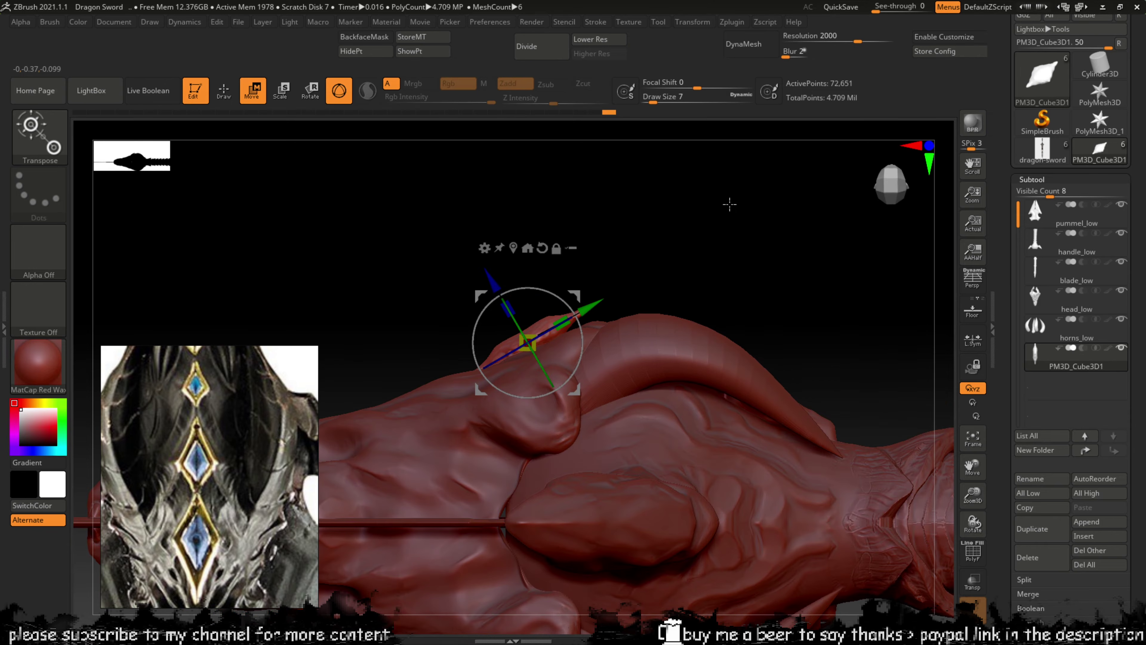
# Step: Switch from the transform gizmo to the Move brush for reshaping the gem
pyautogui.press('q')
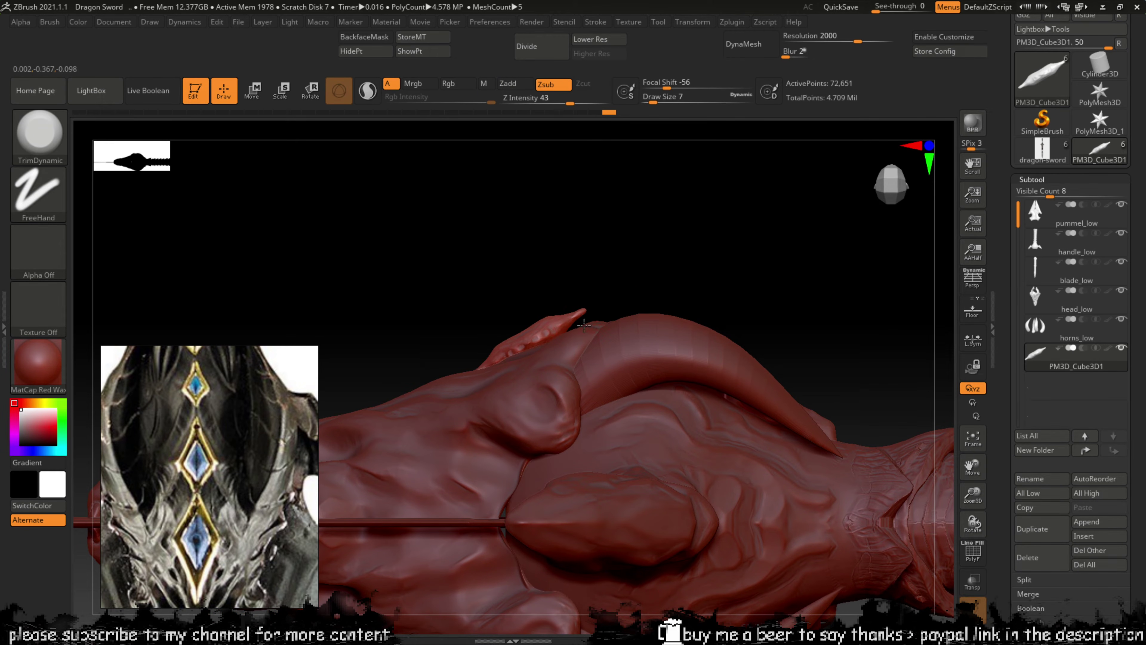
pyautogui.press('b')
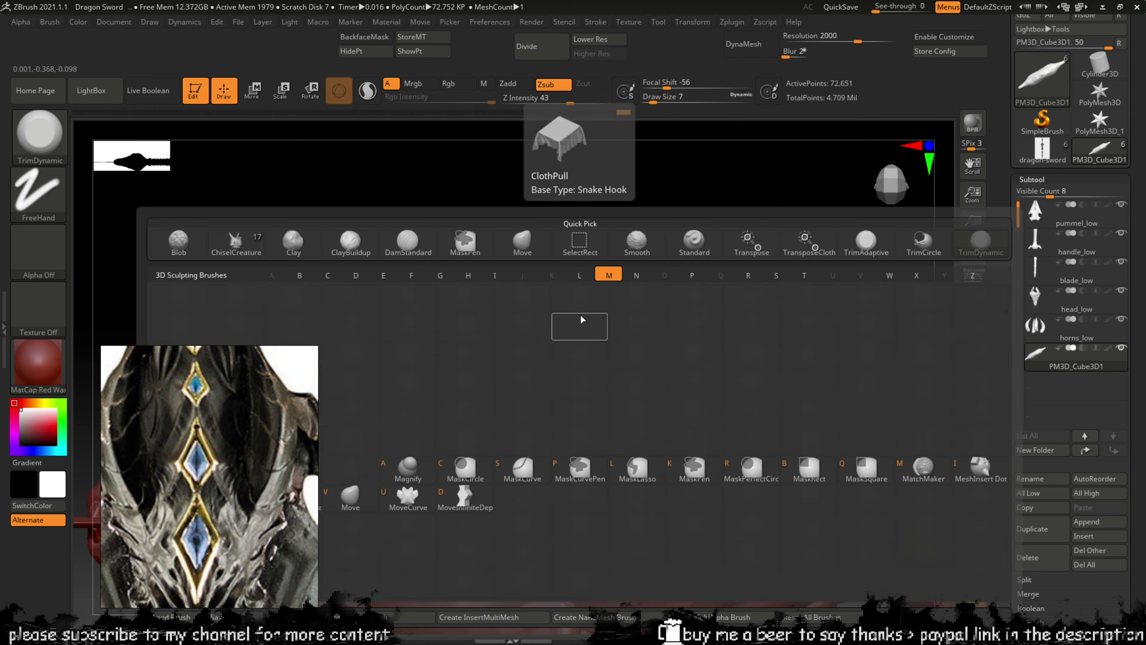
pyautogui.press('m')
pyautogui.press('v')
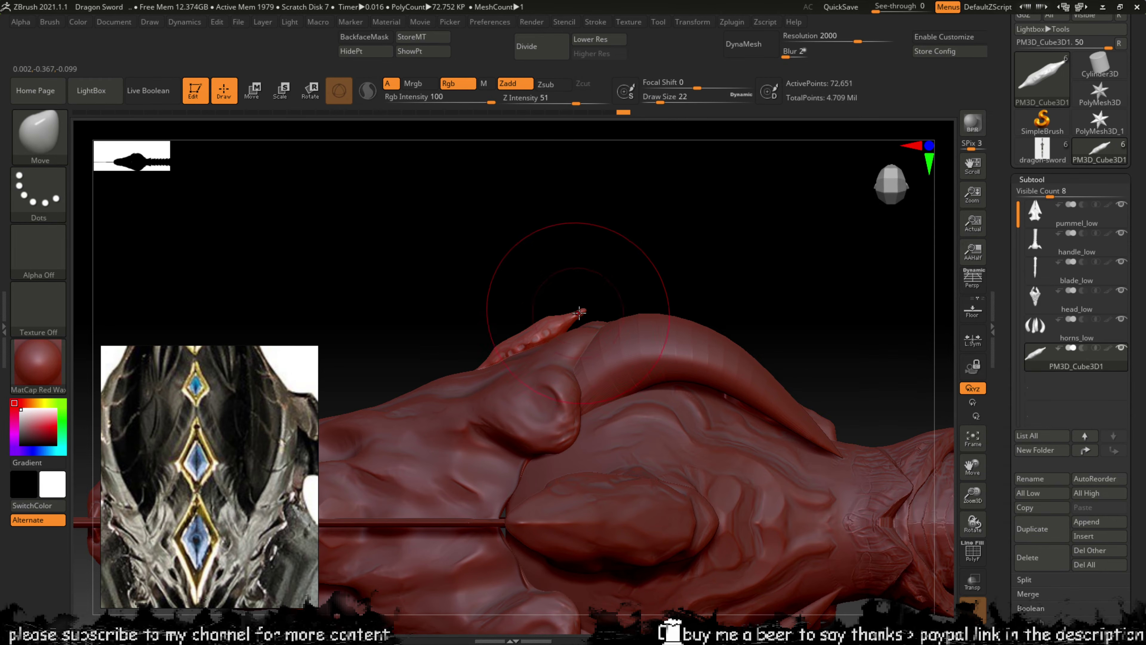
# Step: Try to push the gem's tips and edges down against the dragon's head without symmetry
pyautogui.moveTo(605, 277)
pyautogui.mouseDown()
pyautogui.moveTo(616, 274)
pyautogui.moveTo(593, 303)
pyautogui.mouseUp()
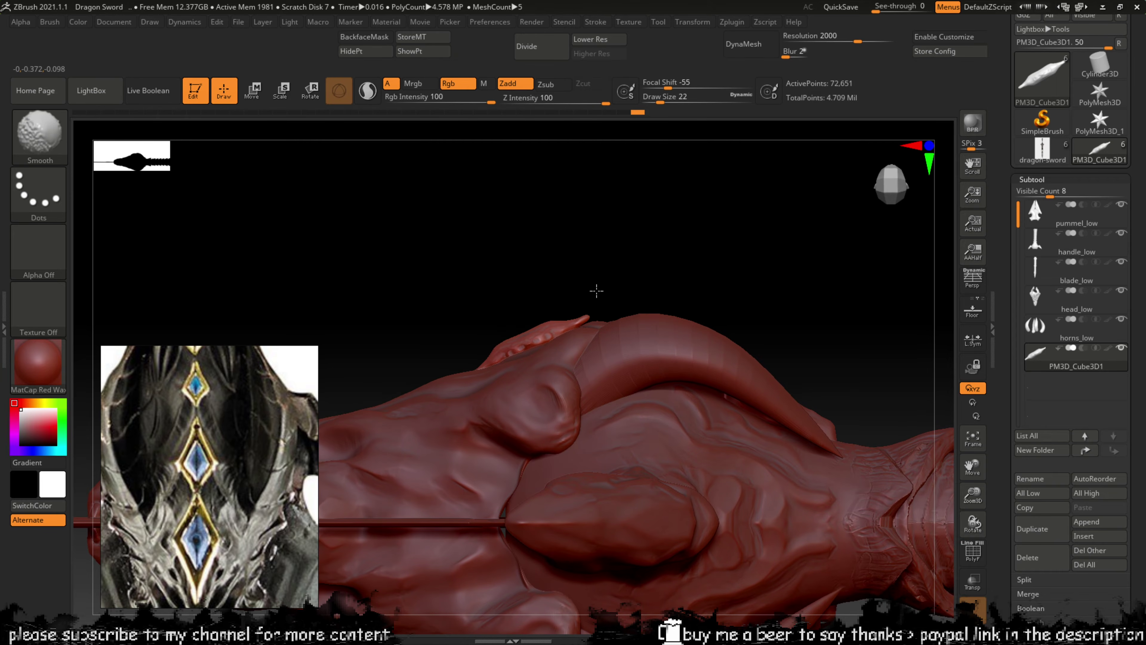
pyautogui.moveTo(592, 308)
pyautogui.mouseDown()
pyautogui.moveTo(601, 299)
pyautogui.moveTo(512, 358)
pyautogui.mouseUp()
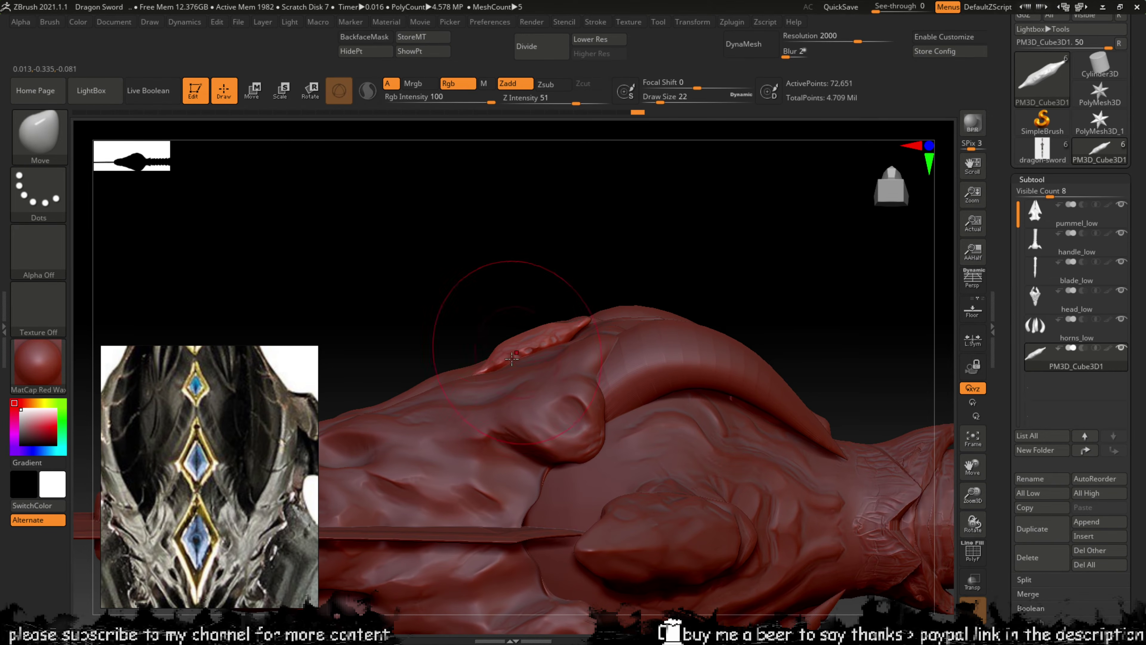
pyautogui.moveTo(547, 299); pyautogui.dragTo(544, 347)
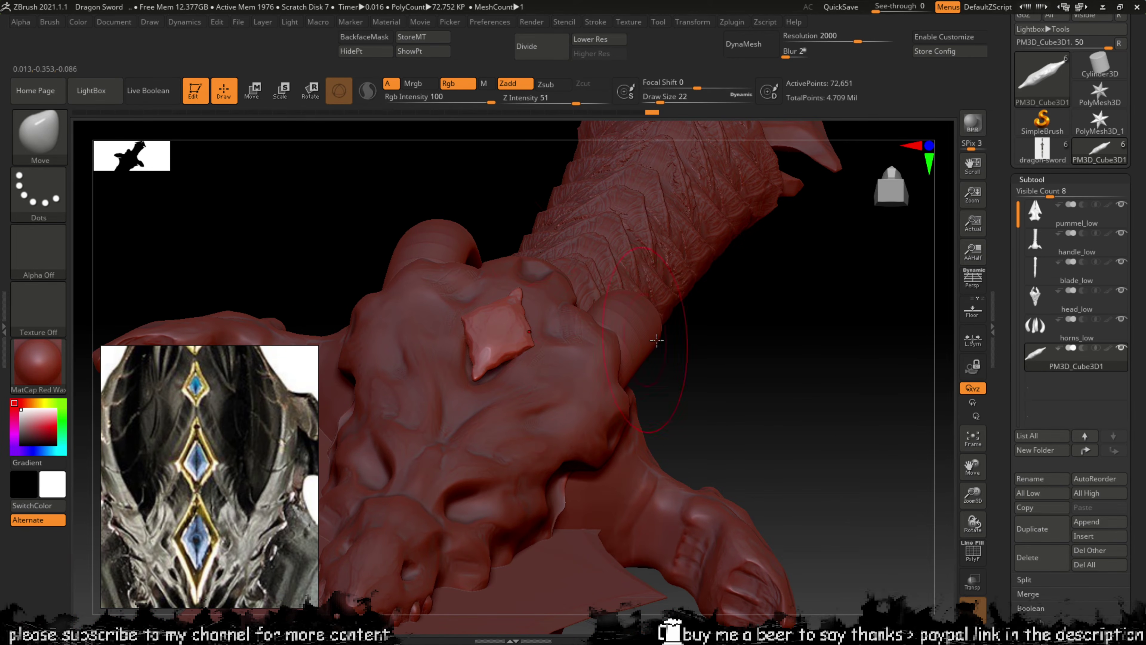
pyautogui.moveTo(740, 316); pyautogui.dragTo(703, 415)
pyautogui.press('ctrl')
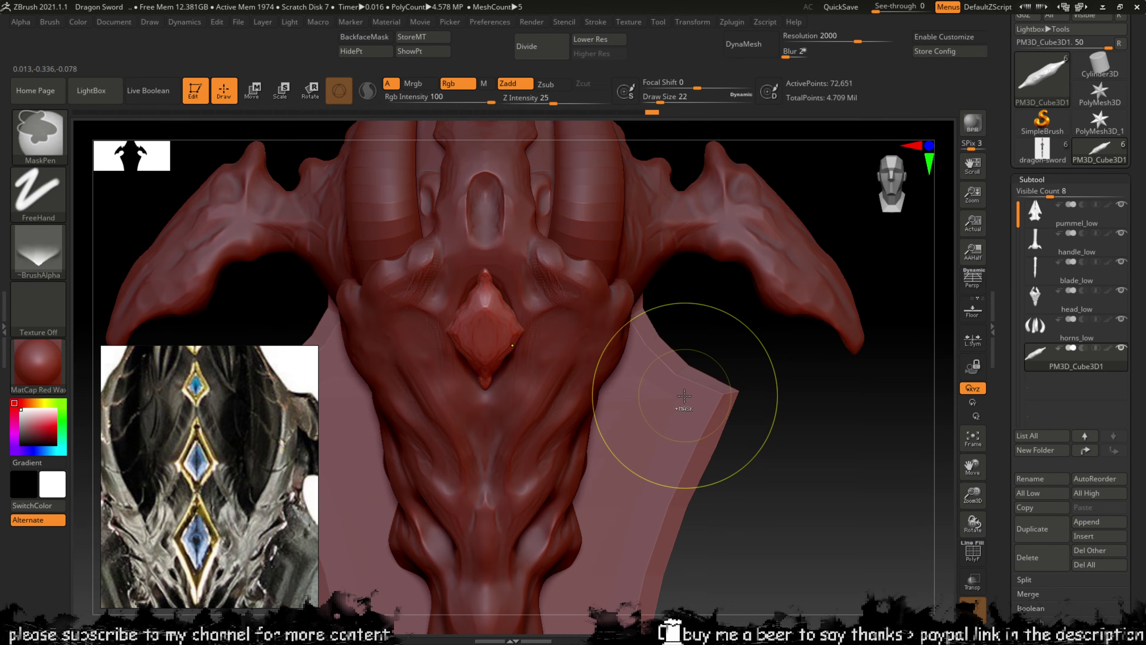
# Step: Undo the last Move brush edits on the gem
pyautogui.hotkey('ctrl', 'z')
pyautogui.hotkey('ctrl', 'z')
pyautogui.hotkey('ctrl', 'z')
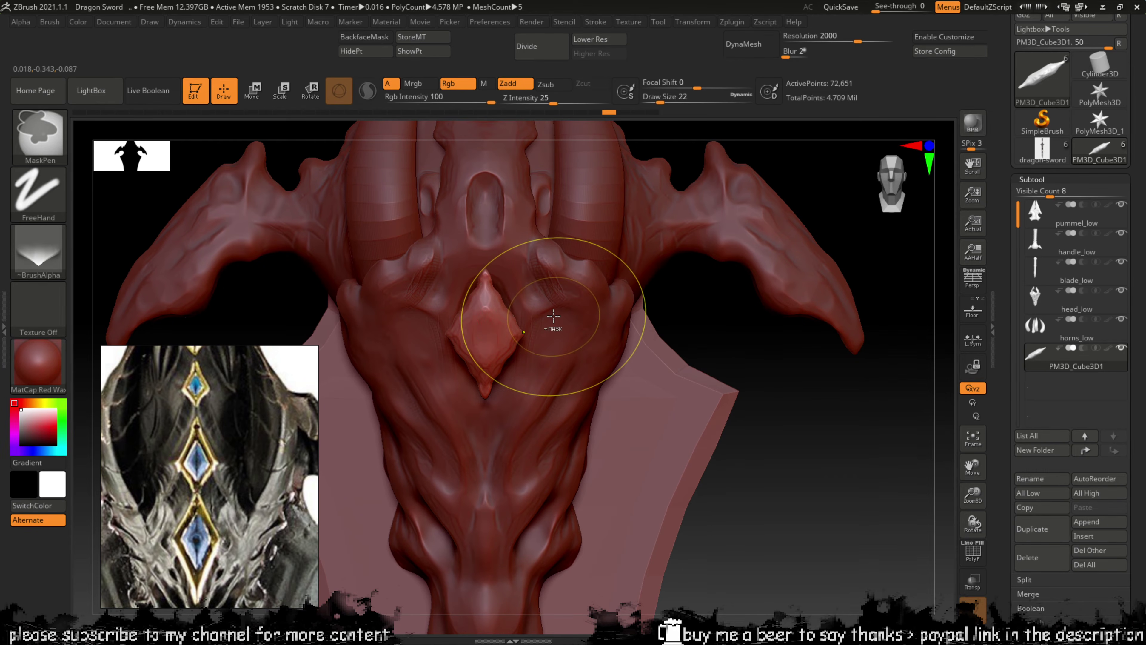
# Step: Activate symmetry on X only and push the gem's upper tip and outer edge in against the head with the Move brush
pyautogui.click(693, 22)
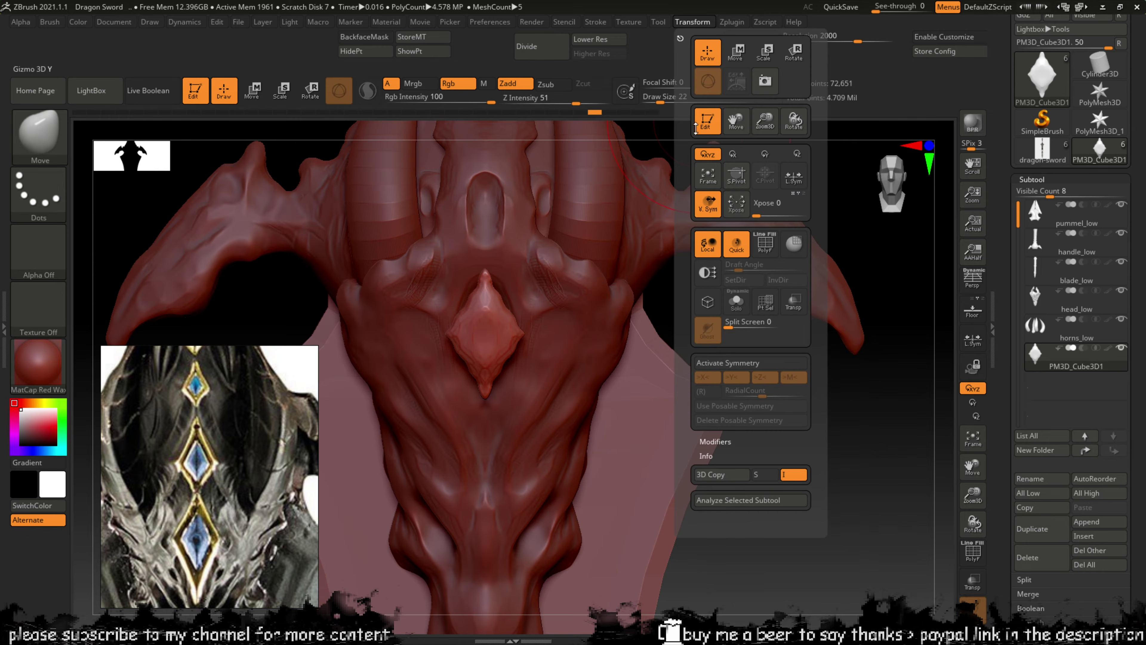
pyautogui.press('x')
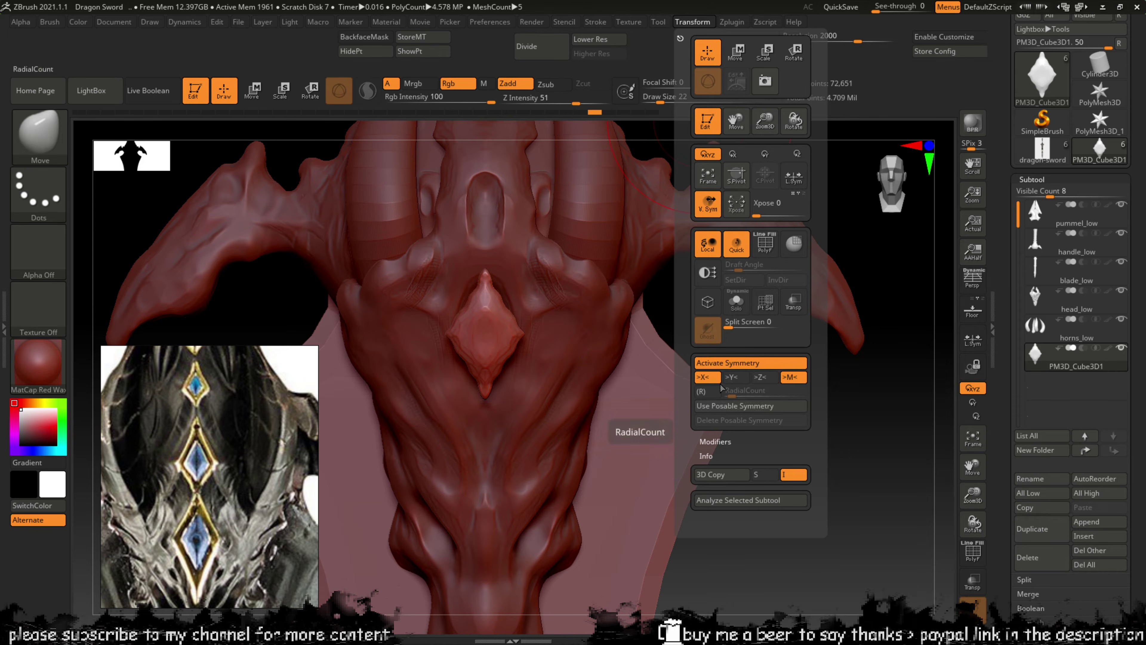
pyautogui.keyDown('shift'); pyautogui.moveTo(657, 303); pyautogui.dragTo(645, 297, button='right'); pyautogui.keyUp('shift')
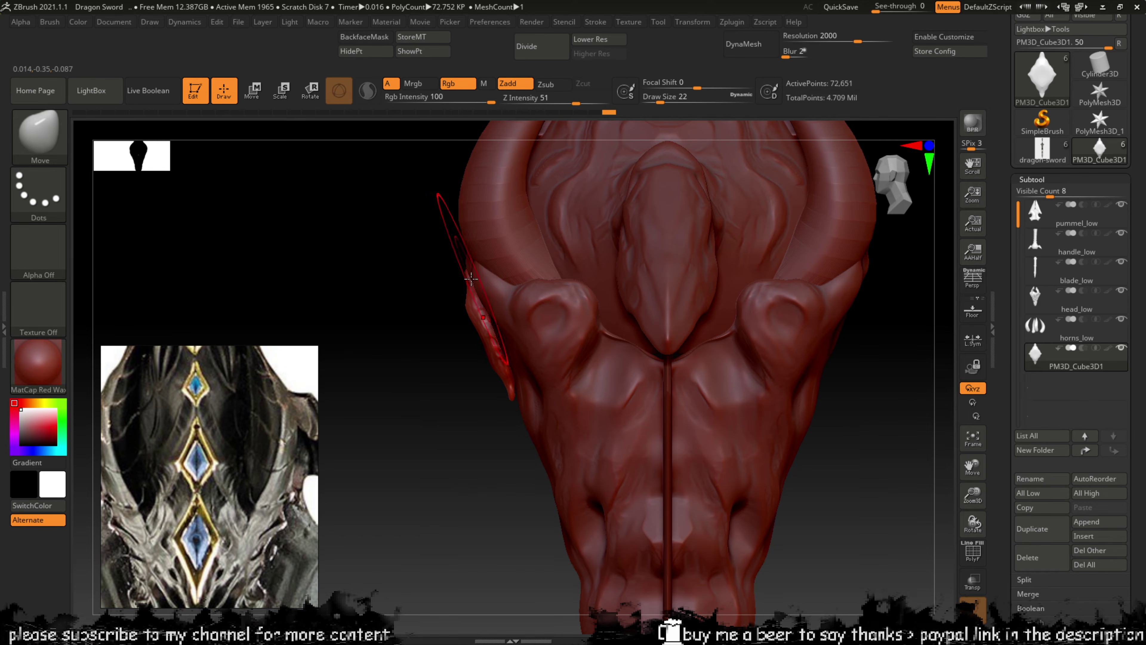
pyautogui.moveTo(471, 280)
pyautogui.mouseDown(button='right')
pyautogui.moveTo(460, 366)
pyautogui.moveTo(535, 326)
pyautogui.moveTo(604, 313)
pyautogui.mouseUp(button='right')
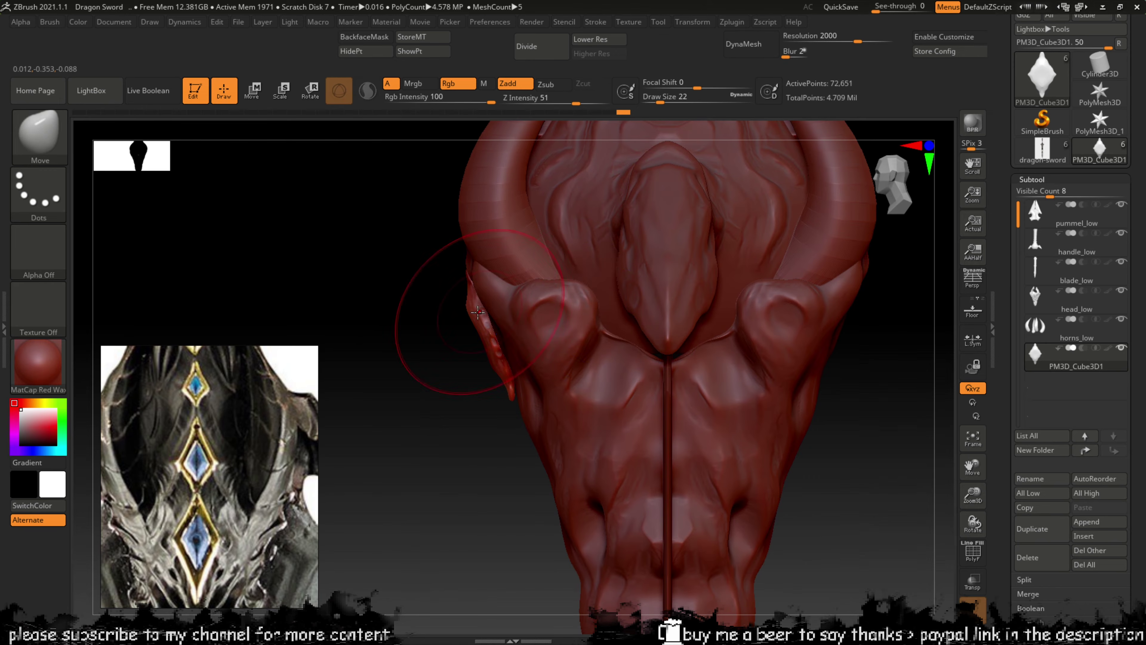
pyautogui.moveTo(474, 314); pyautogui.dragTo(477, 310)
pyautogui.moveTo(484, 357); pyautogui.dragTo(490, 358)
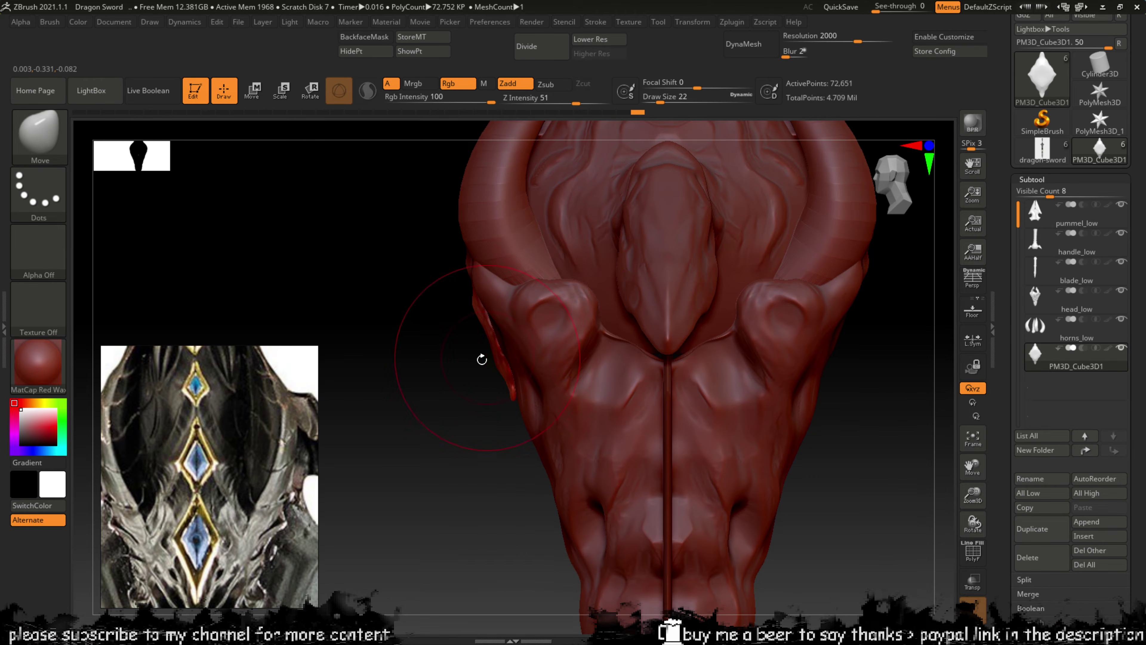
pyautogui.keyDown('shift'); pyautogui.moveTo(447, 391); pyautogui.dragTo(619, 361, button='right'); pyautogui.keyUp('shift')
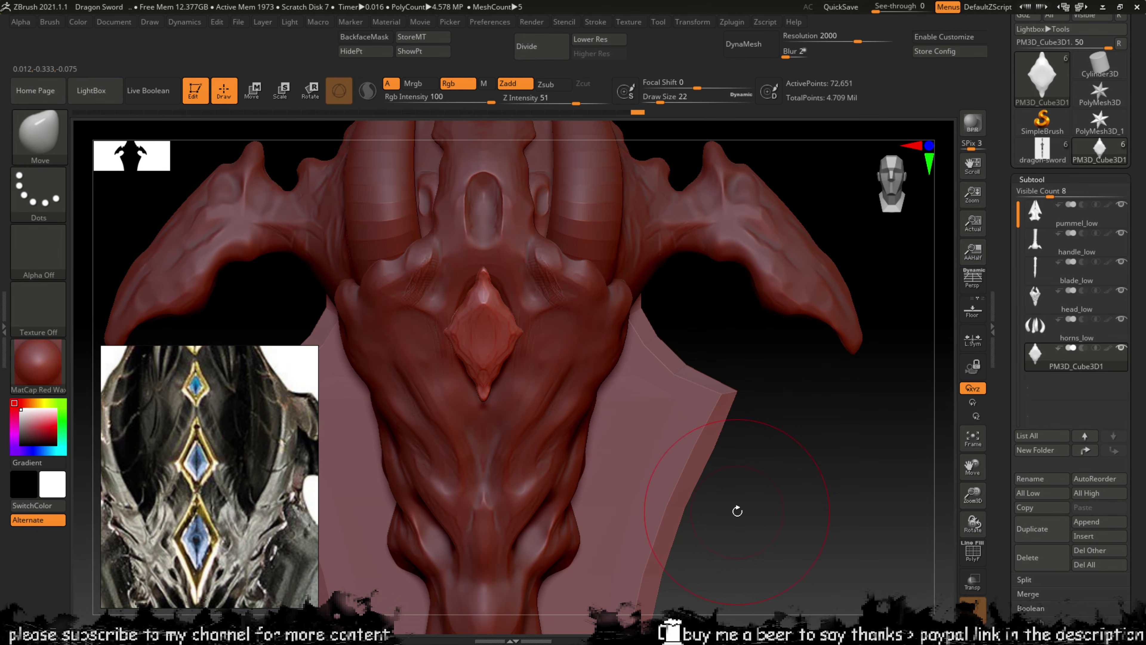
# Step: Reduce the Move brush's draw size to 7 and push the gem's lower tip in toward the head
pyautogui.moveTo(824, 538)
pyautogui.keyDown('ctrl'); pyautogui.mouseDown(button='right')
pyautogui.moveTo(827, 432)
pyautogui.moveTo(770, 386)
pyautogui.moveTo(877, 391)
pyautogui.moveTo(691, 479)
pyautogui.moveTo(706, 592)
pyautogui.mouseUp(button='right'); pyautogui.keyUp('ctrl')
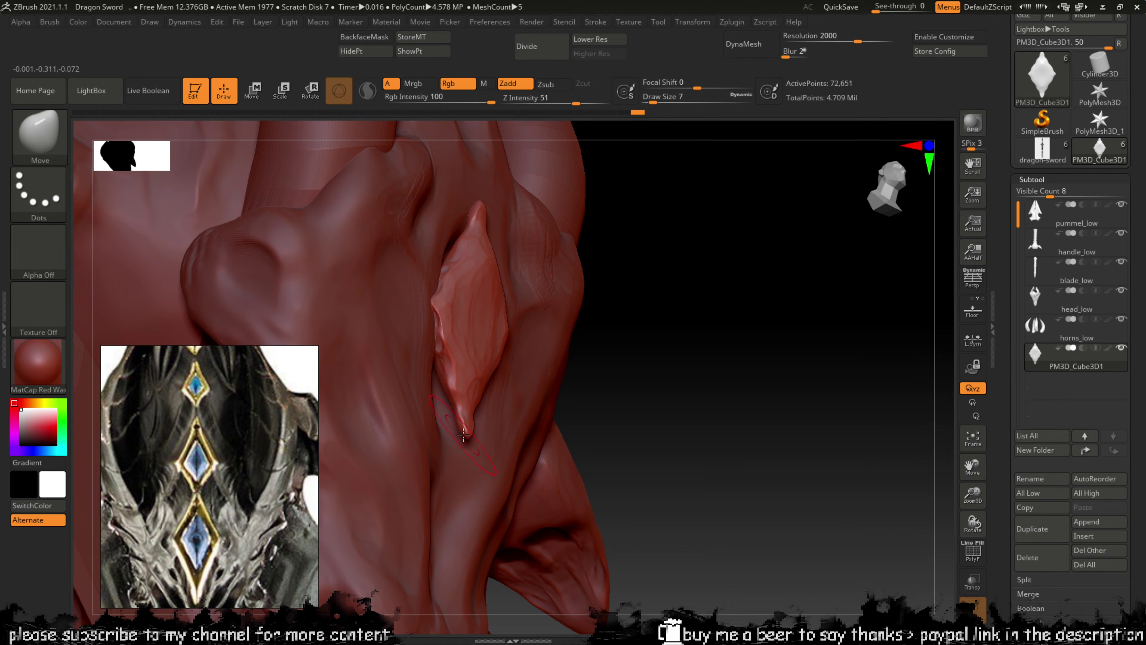
pyautogui.moveTo(464, 434); pyautogui.dragTo(437, 434)
pyautogui.moveTo(856, 524)
pyautogui.mouseDown(button='right')
pyautogui.moveTo(831, 506)
pyautogui.moveTo(834, 519)
pyautogui.mouseUp(button='right')
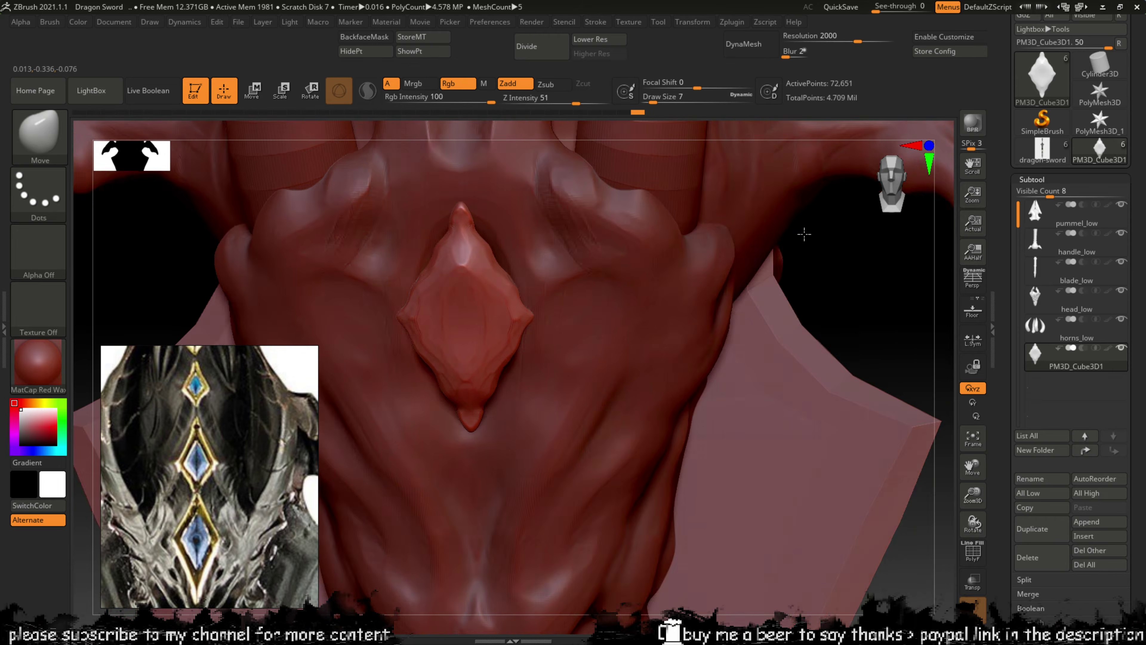
pyautogui.moveTo(801, 234); pyautogui.dragTo(848, 282, button='right')
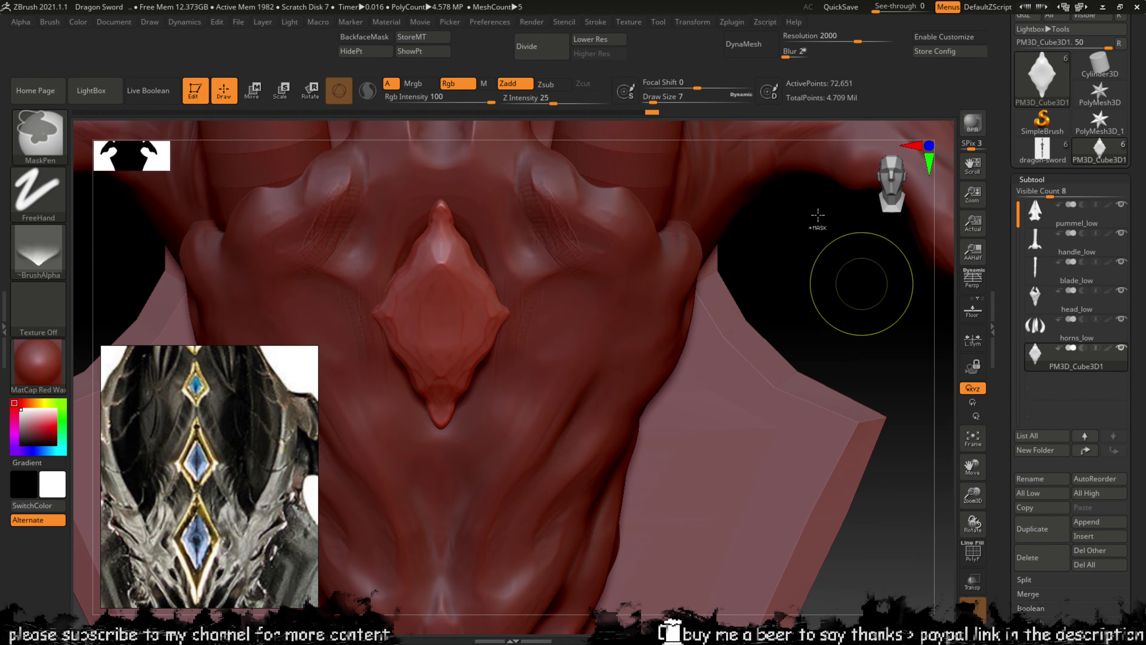
# Step: Adjust the forehead gem's side edge against the dragon's head with the Move brush
pyautogui.press('f')
pyautogui.moveTo(760, 290)
pyautogui.mouseDown(button='right')
pyautogui.moveTo(768, 300)
pyautogui.moveTo(568, 434)
pyautogui.mouseUp(button='right')
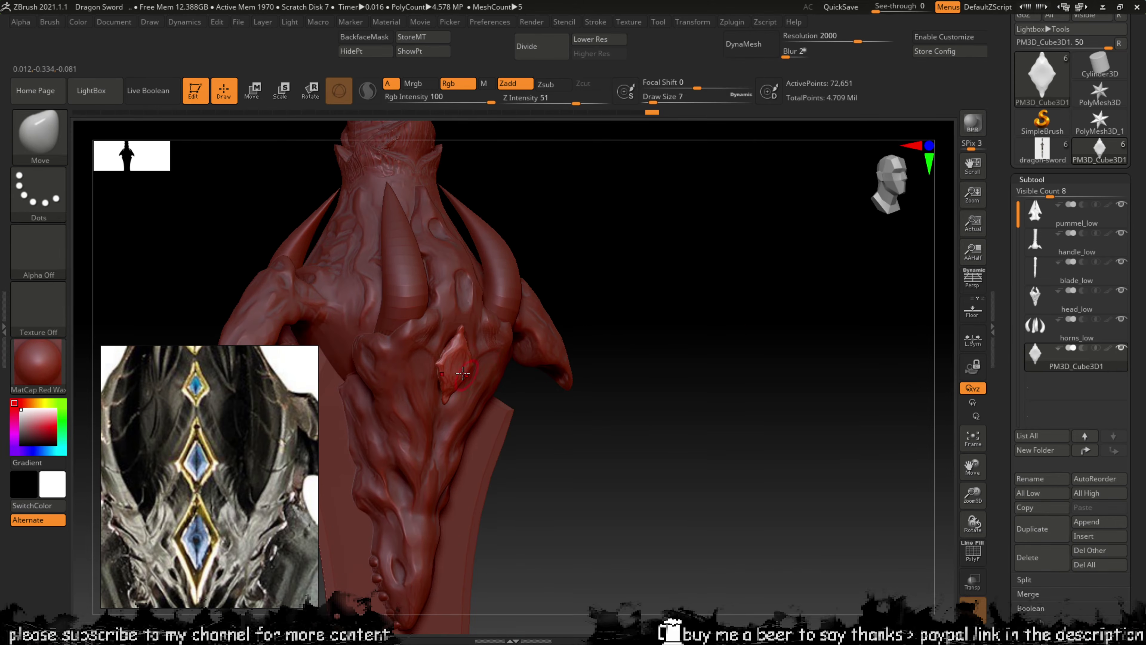
pyautogui.moveTo(463, 373); pyautogui.dragTo(436, 370)
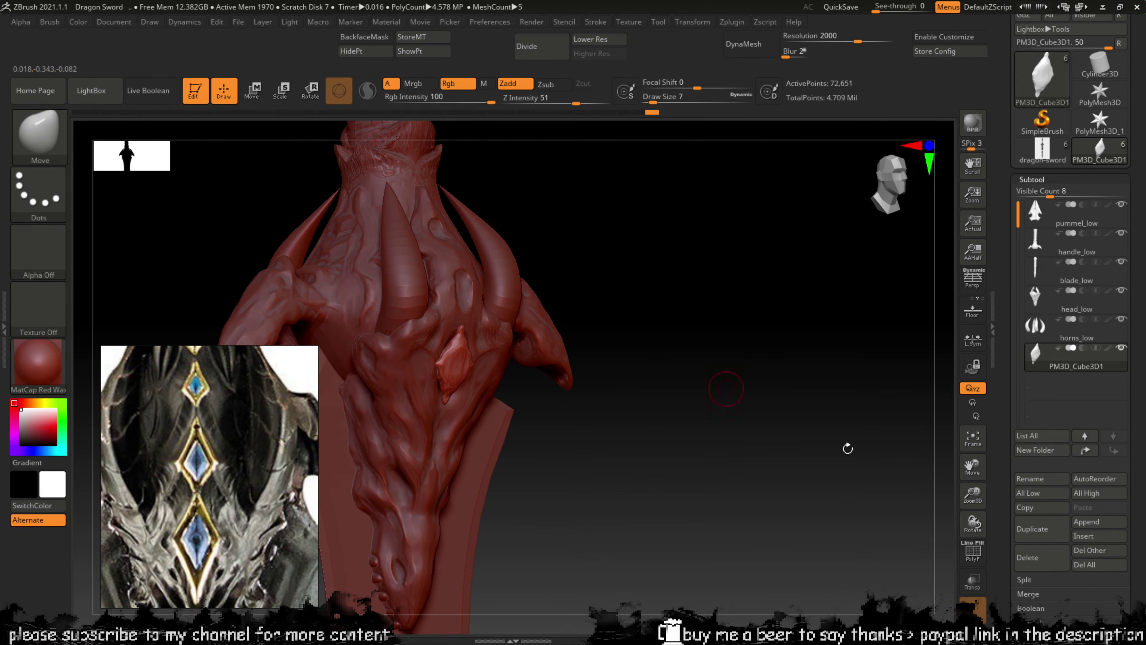
# Step: Delete the gem's lower subdivision levels to allow duplicating it with the move gizmo
pyautogui.press('w')
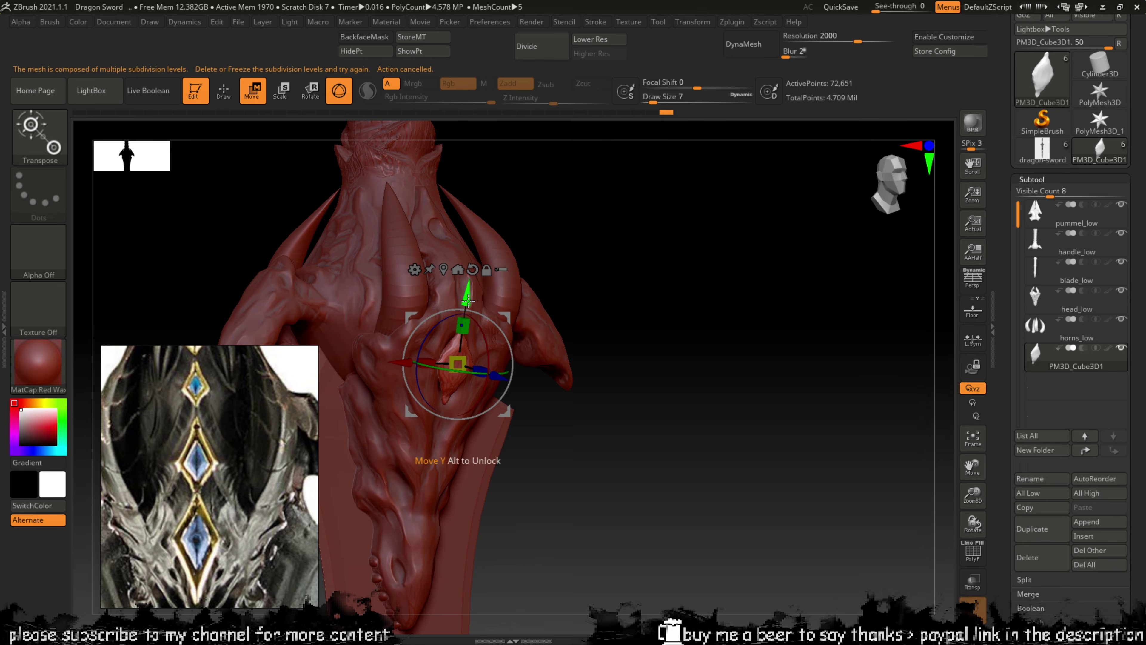
pyautogui.moveTo(468, 287); pyautogui.dragTo(481, 202)
pyautogui.hotkey('ctrl', 'z')
pyautogui.click(1031, 181)
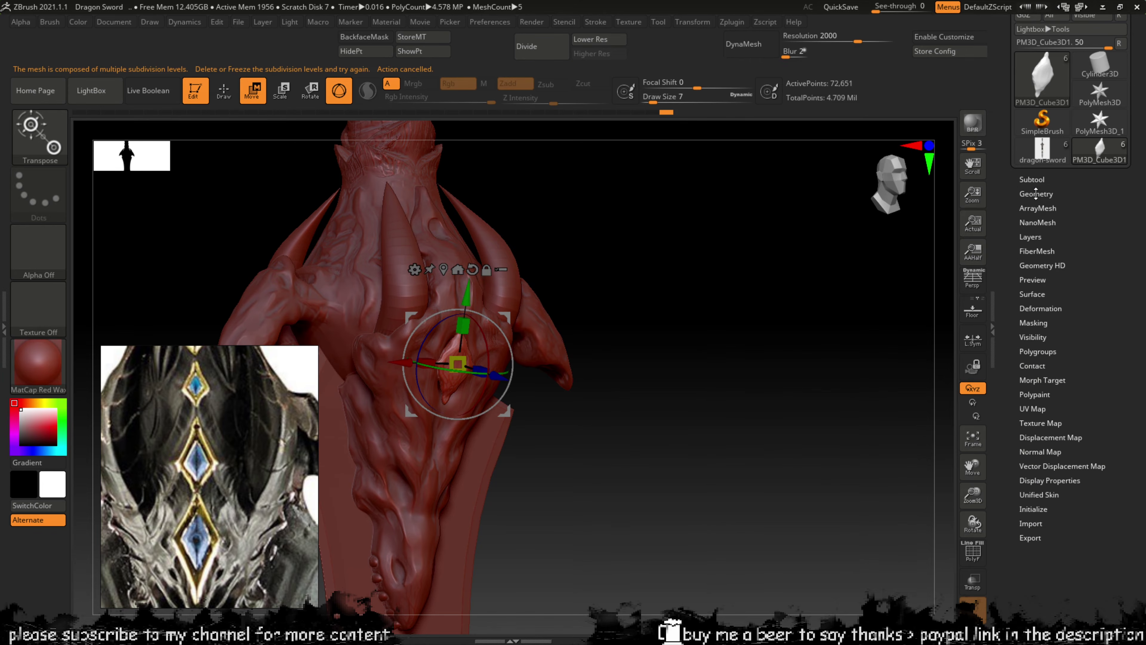
pyautogui.click(1037, 194)
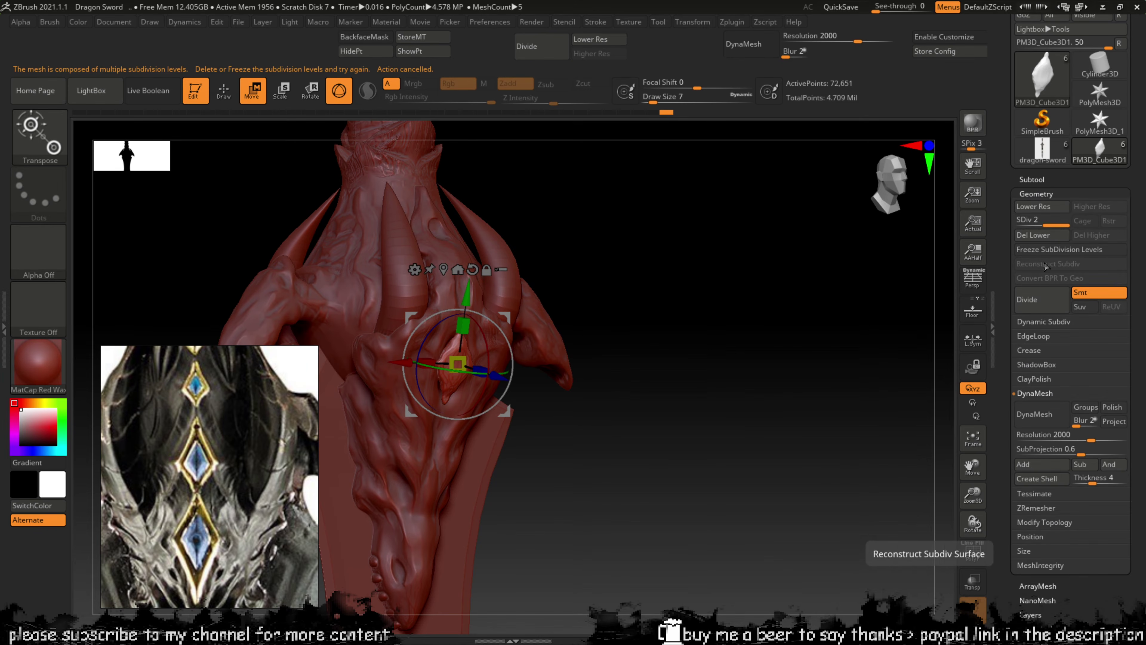
pyautogui.click(1042, 235)
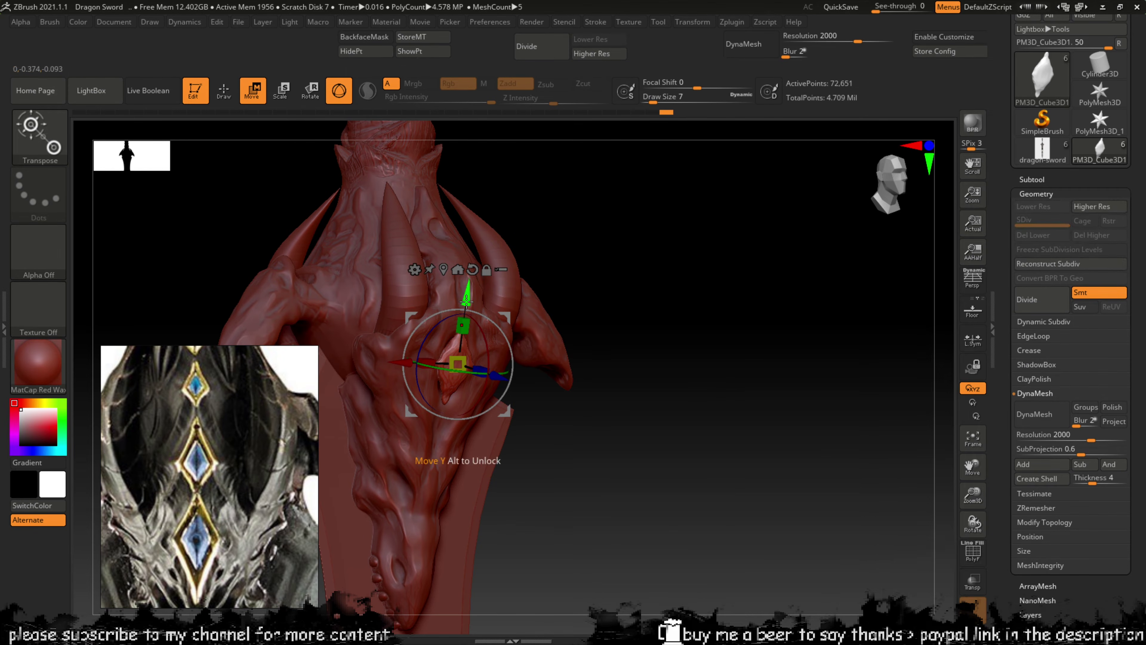
# Step: Duplicate the gem upward along the dragon's head and scale the copy down uniformly
pyautogui.moveTo(464, 298); pyautogui.dragTo(501, 229)
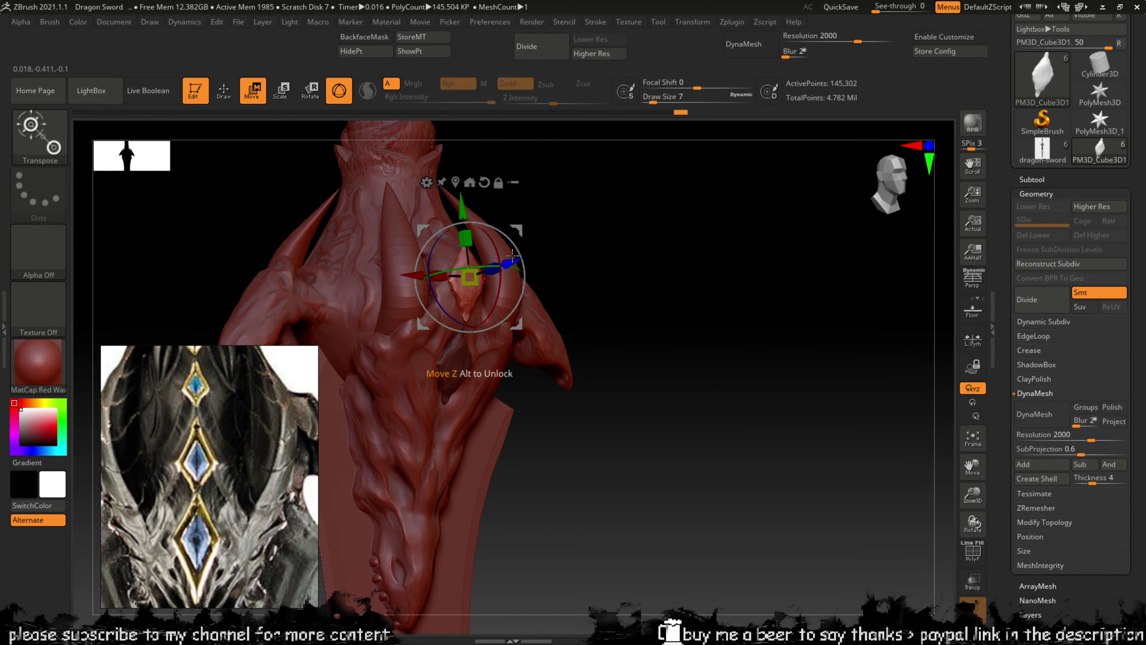
pyautogui.moveTo(478, 281); pyautogui.dragTo(465, 279)
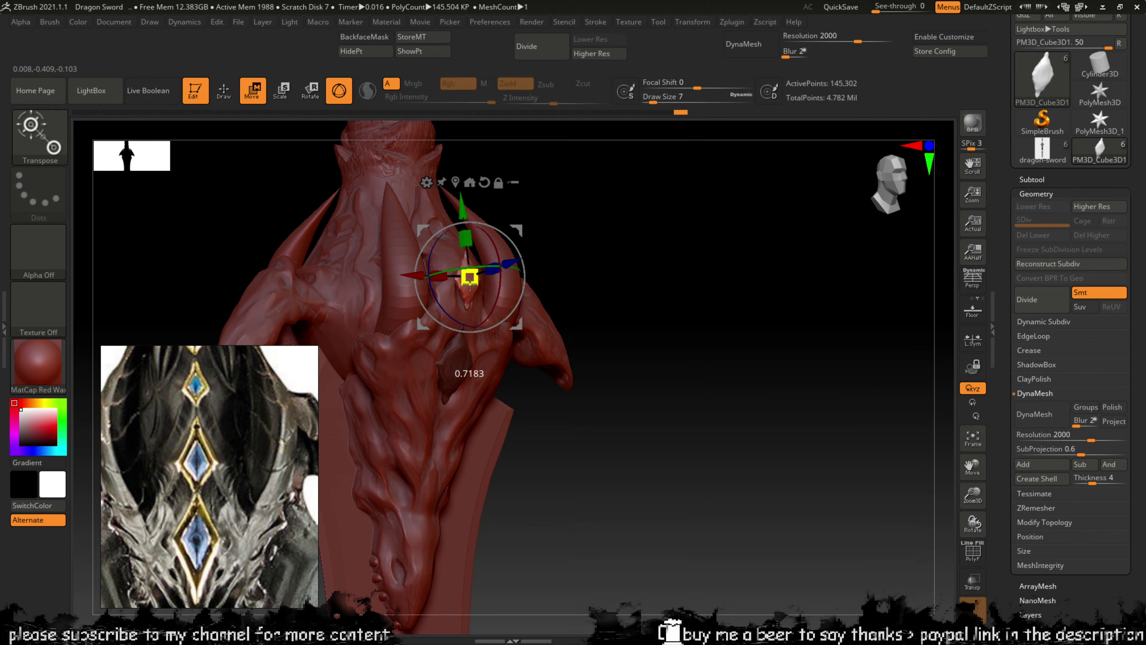
pyautogui.moveTo(465, 220); pyautogui.dragTo(468, 230)
# Step: Move the second gem into place between the horns so it sits against the head's surface above the first gem
pyautogui.keyDown('ctrl'); pyautogui.moveTo(709, 284); pyautogui.dragTo(730, 346, button='right'); pyautogui.keyUp('ctrl')
pyautogui.keyDown('alt'); pyautogui.moveTo(714, 251); pyautogui.dragTo(739, 517, button='right'); pyautogui.keyUp('alt')
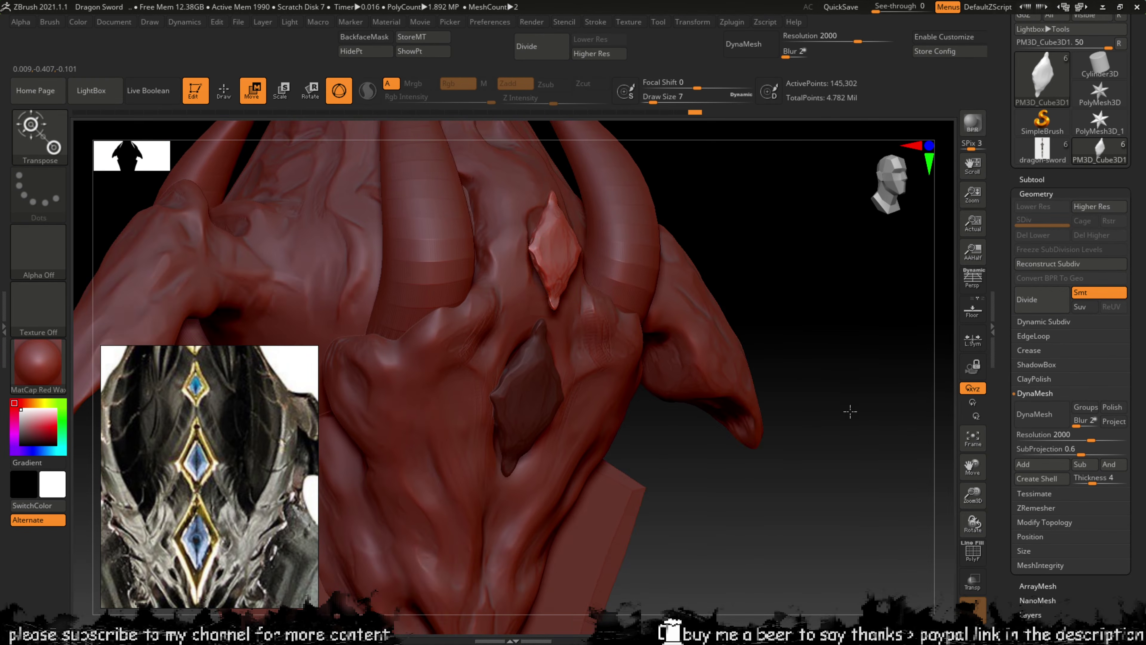
pyautogui.keyDown('alt'); pyautogui.moveTo(850, 409); pyautogui.dragTo(864, 478, button='right'); pyautogui.keyUp('alt')
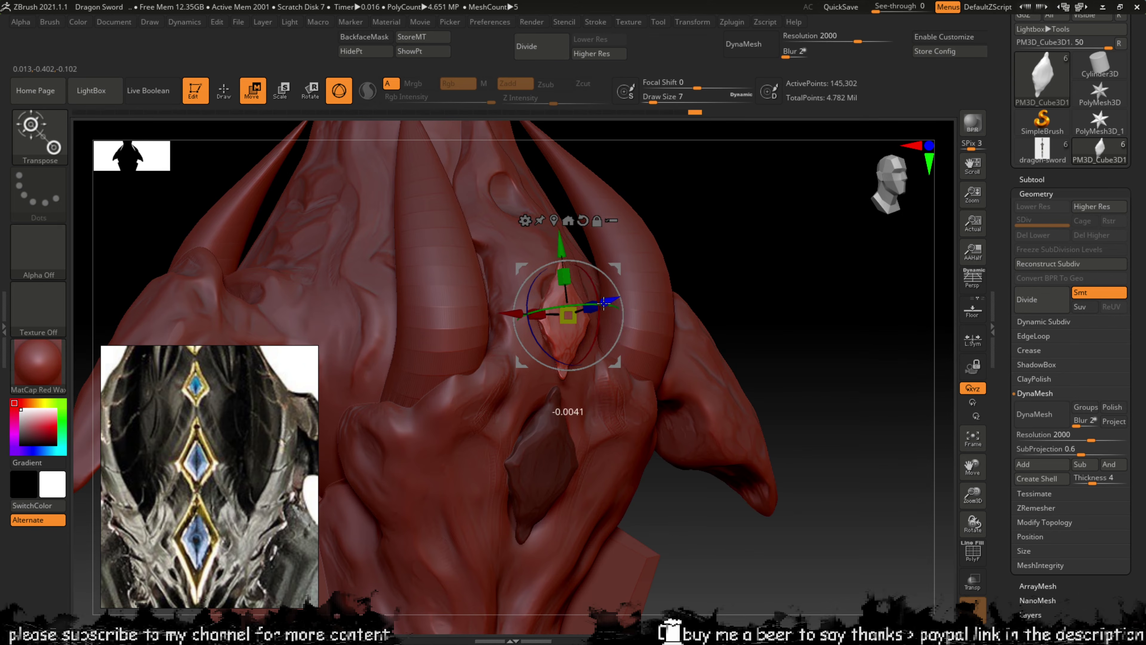
pyautogui.moveTo(567, 242); pyautogui.dragTo(566, 231)
pyautogui.moveTo(598, 289); pyautogui.dragTo(594, 291)
pyautogui.moveTo(834, 261); pyautogui.dragTo(863, 295)
pyautogui.moveTo(831, 345); pyautogui.dragTo(847, 354)
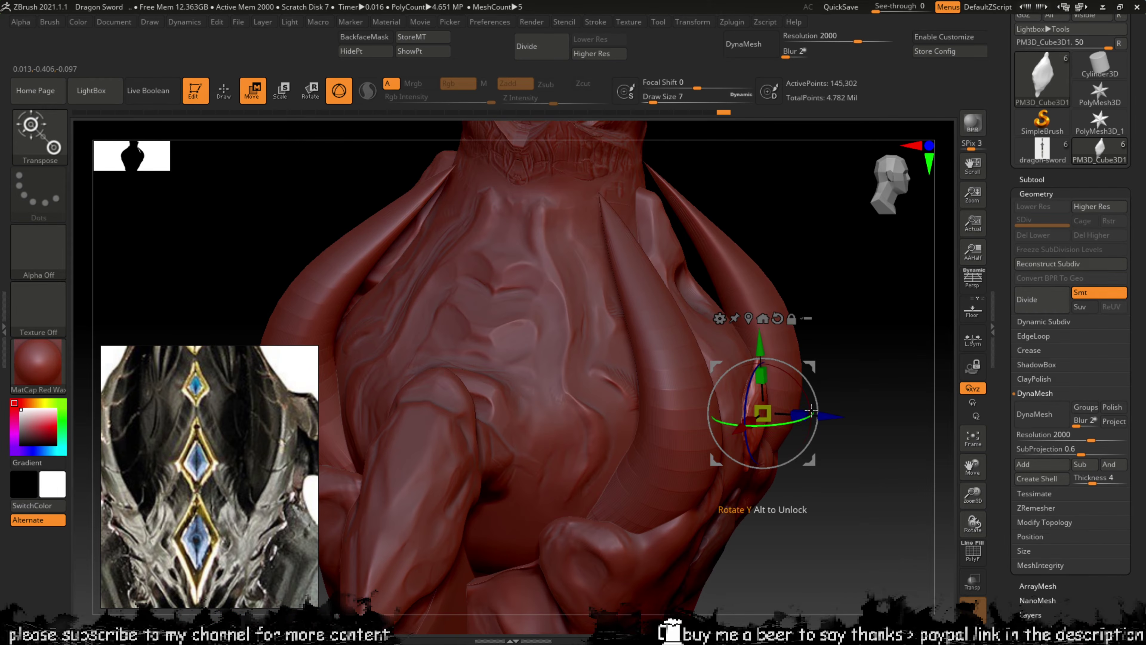
pyautogui.moveTo(760, 351); pyautogui.dragTo(760, 355)
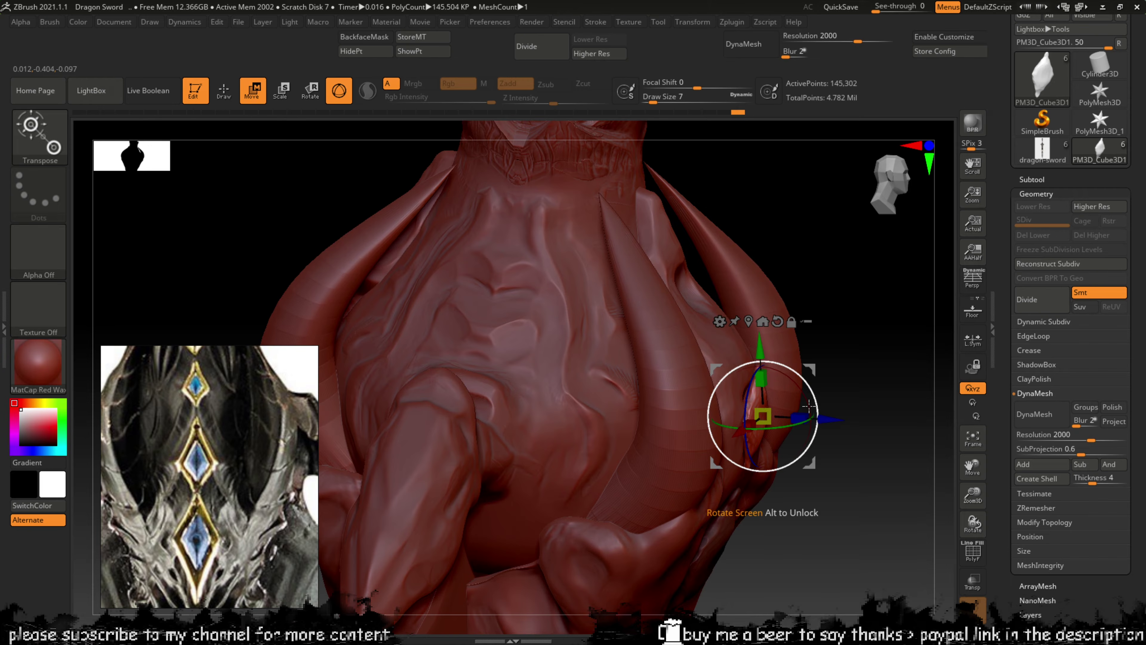
# Step: Duplicate the second gem farther up the head and tilt the copy to follow the ridge between the horns
pyautogui.keyDown('ctrl'); pyautogui.moveTo(763, 354); pyautogui.dragTo(767, 274); pyautogui.keyUp('ctrl')
pyautogui.moveTo(700, 253); pyautogui.dragTo(686, 226)
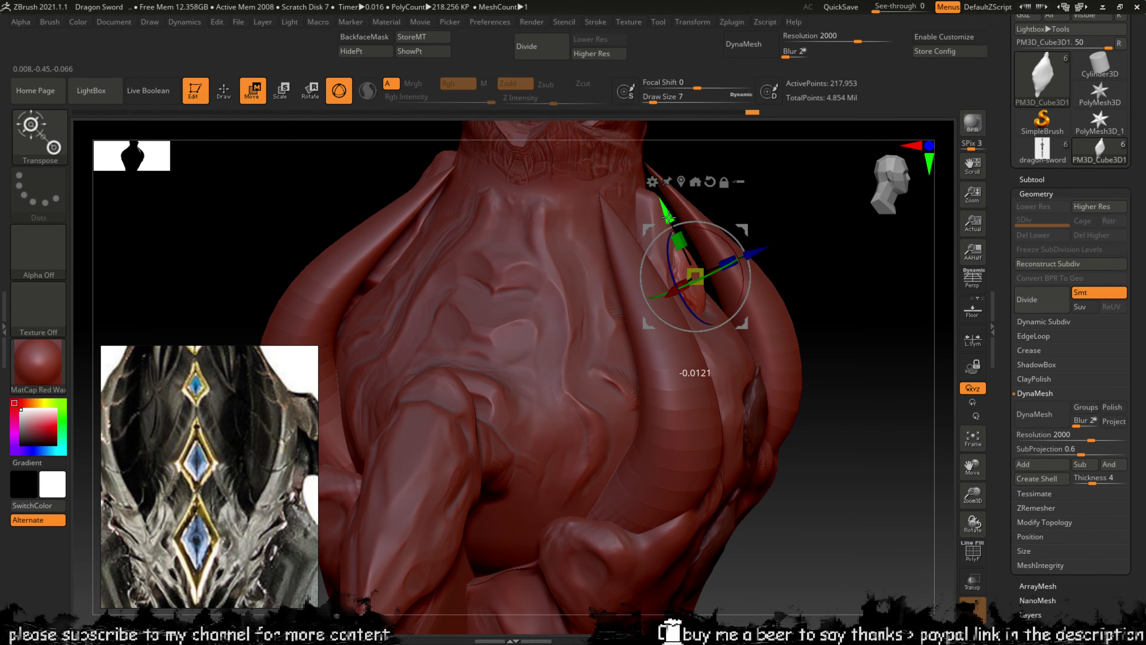
pyautogui.moveTo(900, 294); pyautogui.dragTo(776, 287)
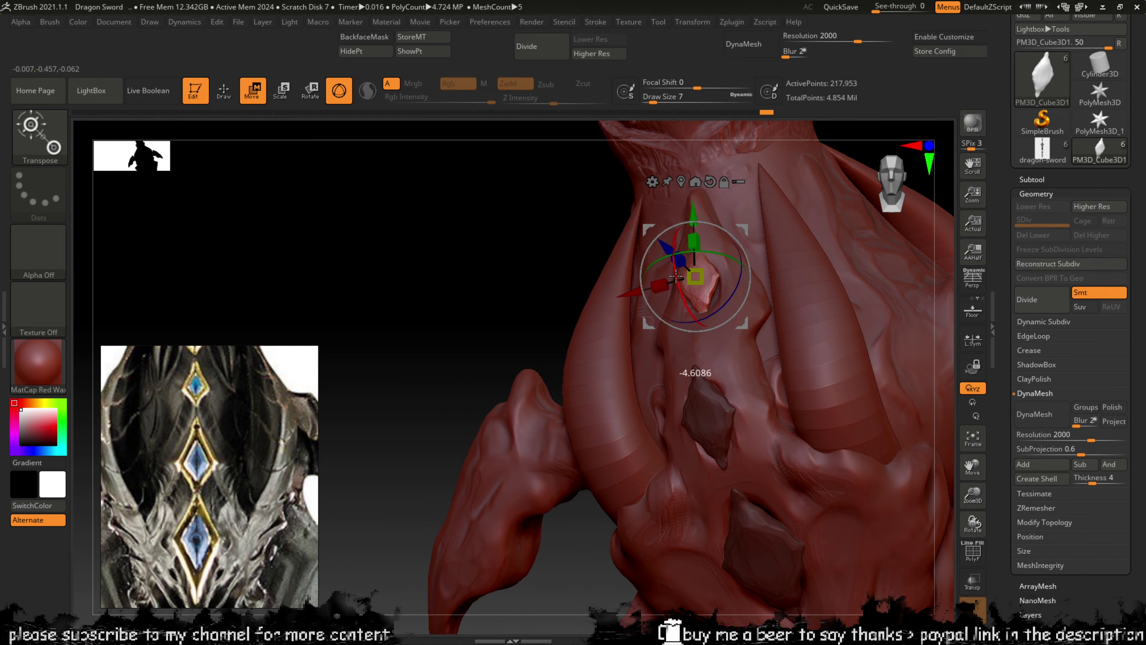
pyautogui.moveTo(694, 232); pyautogui.dragTo(668, 245)
pyautogui.moveTo(430, 239); pyautogui.dragTo(722, 280)
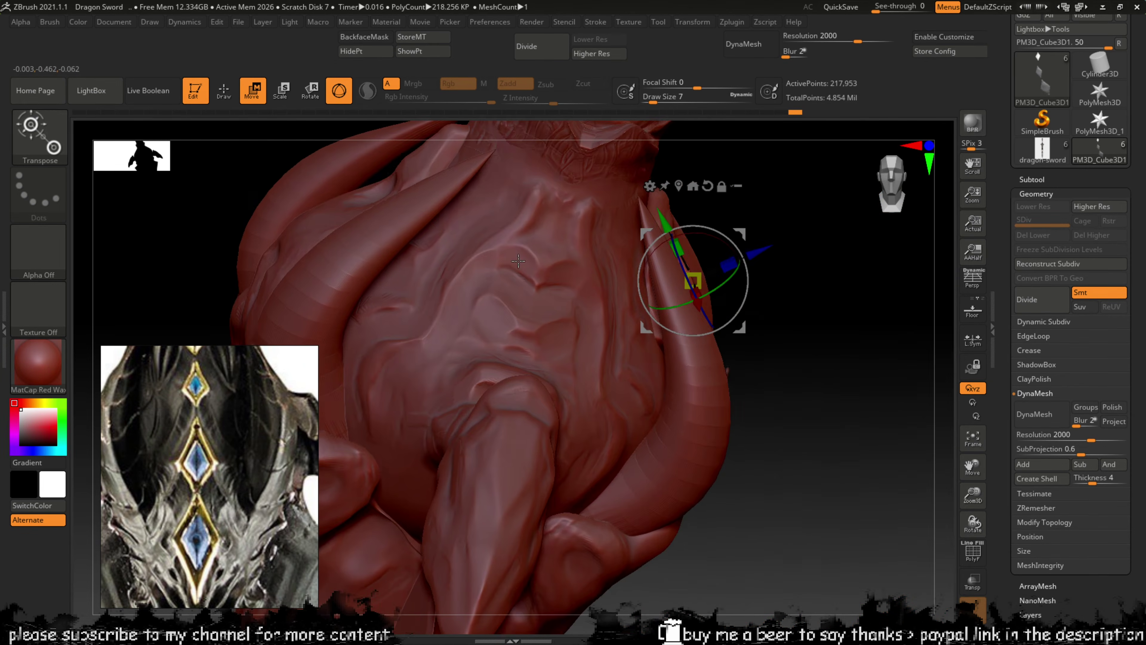
# Step: Rework the uppermost gem's surface with the ClayBuildup brush and smooth it into the ridge
pyautogui.press('q')
pyautogui.moveTo(803, 290)
pyautogui.mouseDown()
pyautogui.moveTo(856, 320)
pyautogui.moveTo(882, 461)
pyautogui.moveTo(857, 310)
pyautogui.moveTo(827, 367)
pyautogui.moveTo(861, 430)
pyautogui.moveTo(532, 248)
pyautogui.mouseUp()
pyautogui.press('ctrl')
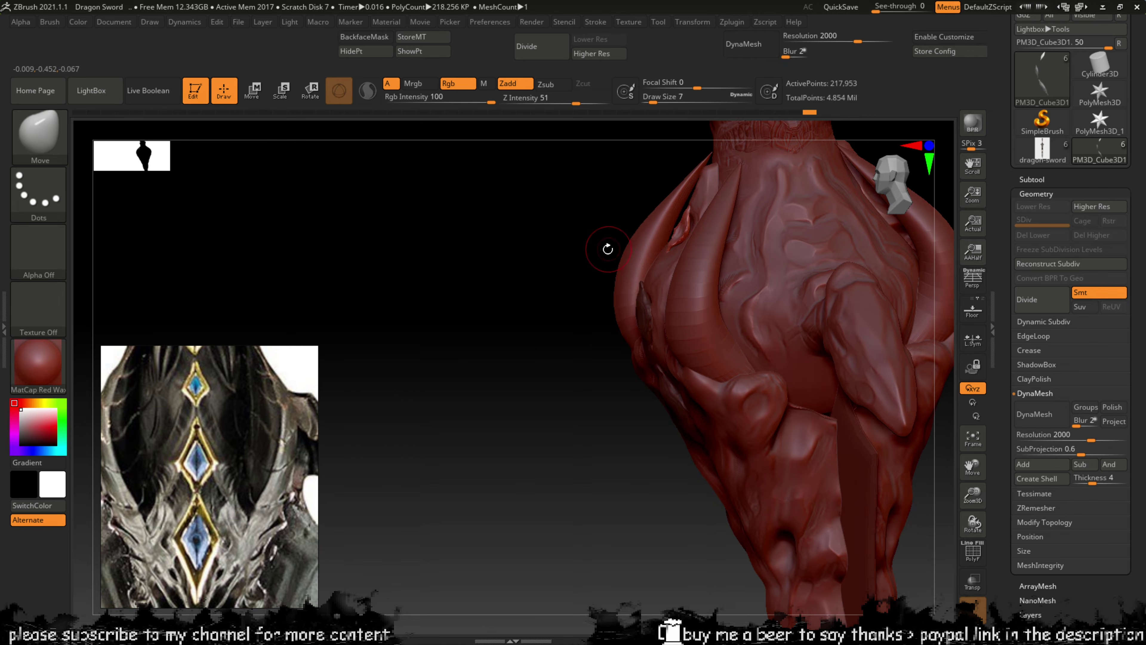
pyautogui.moveTo(608, 248); pyautogui.dragTo(767, 210)
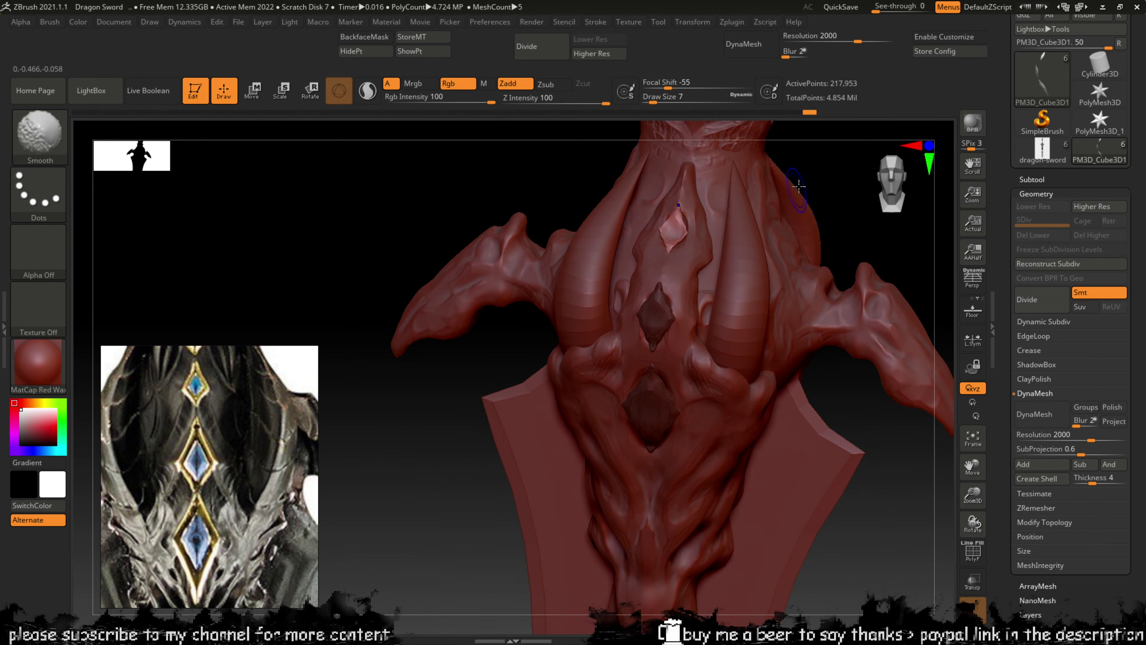
pyautogui.press('b')
pyautogui.press('c')
pyautogui.press('b')
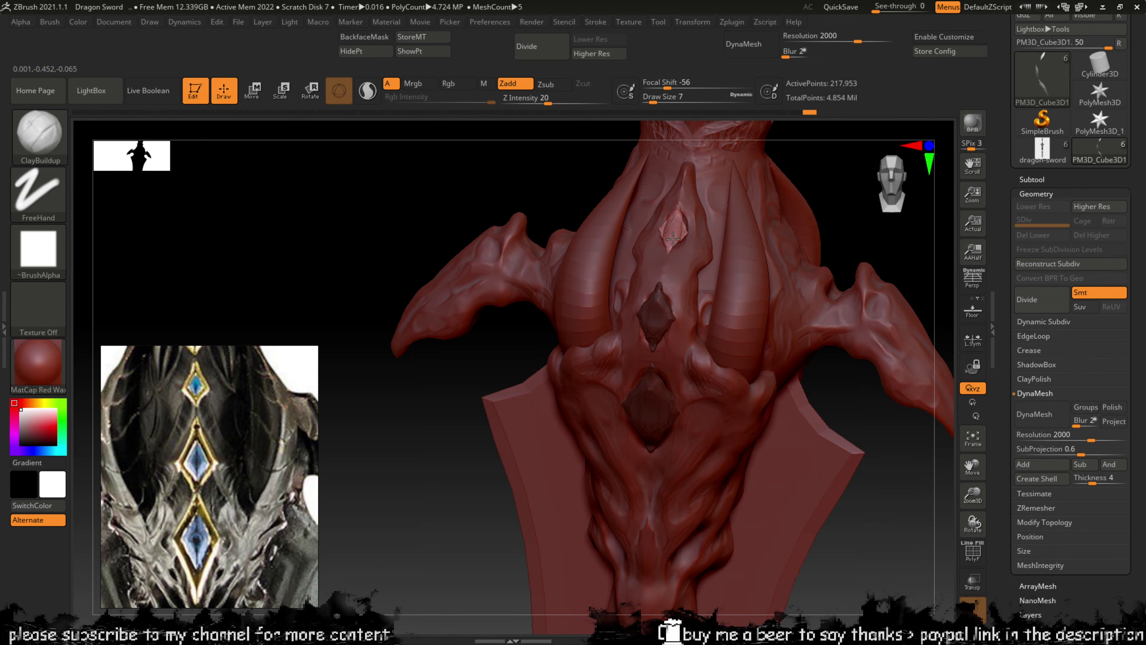
pyautogui.moveTo(824, 182); pyautogui.dragTo(816, 170)
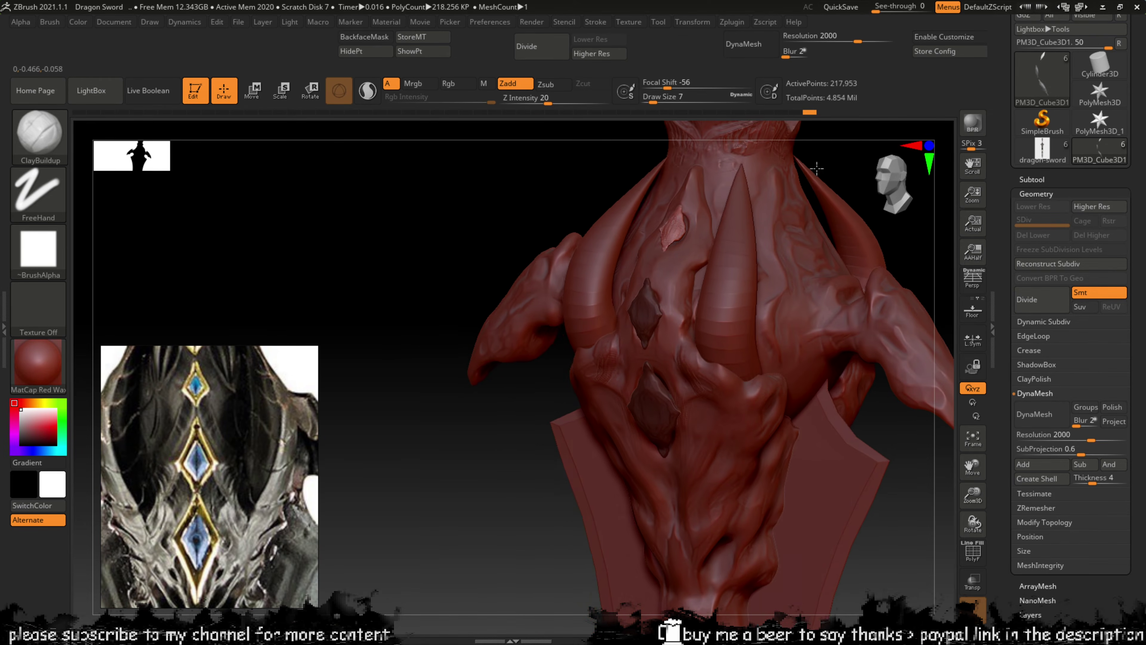
pyautogui.press('shift')
pyautogui.moveTo(763, 202); pyautogui.dragTo(668, 194)
# Step: Nudge the uppermost gem closer to the head's surface with the move gizmo
pyautogui.press('w')
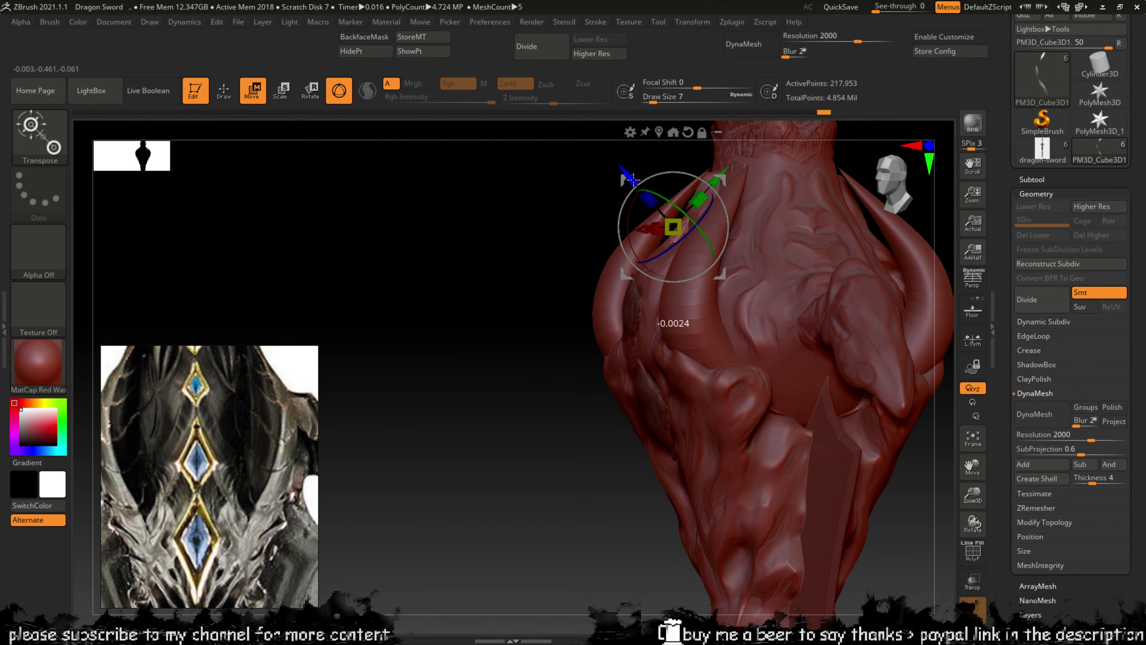
pyautogui.moveTo(719, 169); pyautogui.dragTo(719, 169)
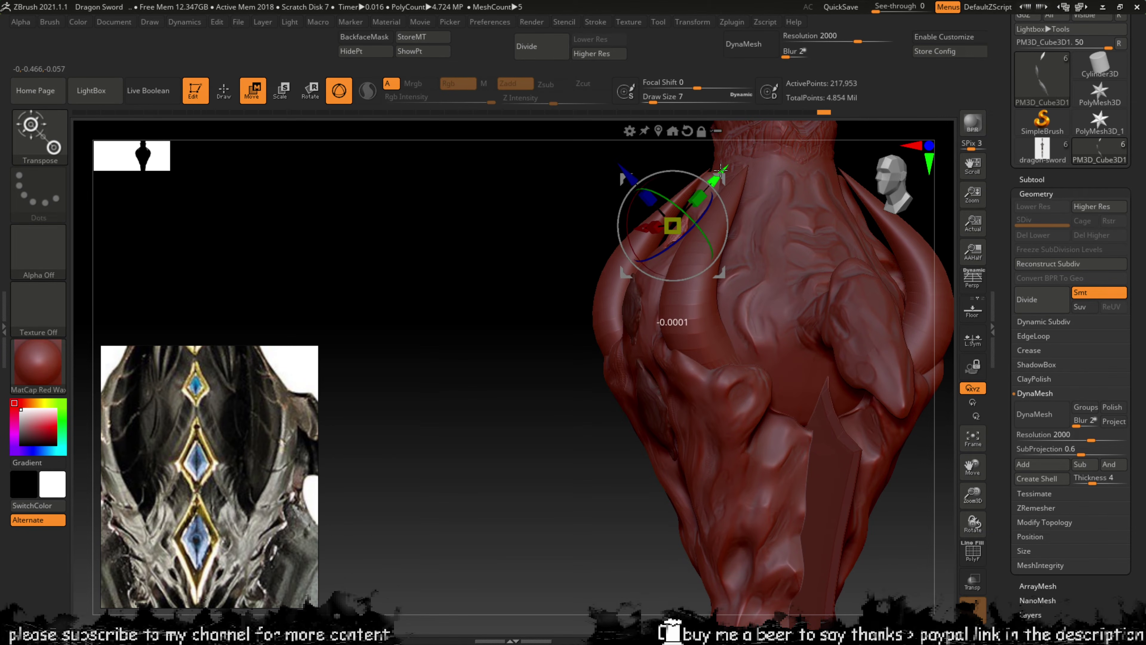
pyautogui.moveTo(634, 179); pyautogui.dragTo(633, 178)
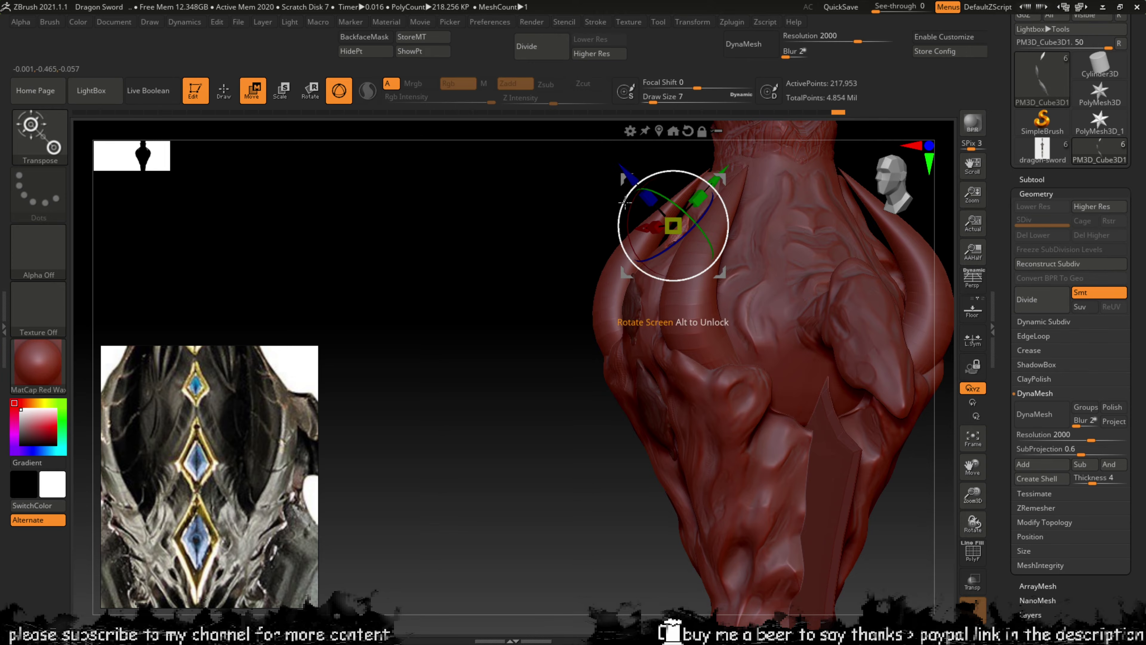
# Step: Fill out the uppermost gem's volume with the ClayBuildup brush and smooth the strokes
pyautogui.keyDown('shift'); pyautogui.moveTo(568, 263); pyautogui.dragTo(587, 297); pyautogui.keyUp('shift')
pyautogui.press('f')
pyautogui.press('f')
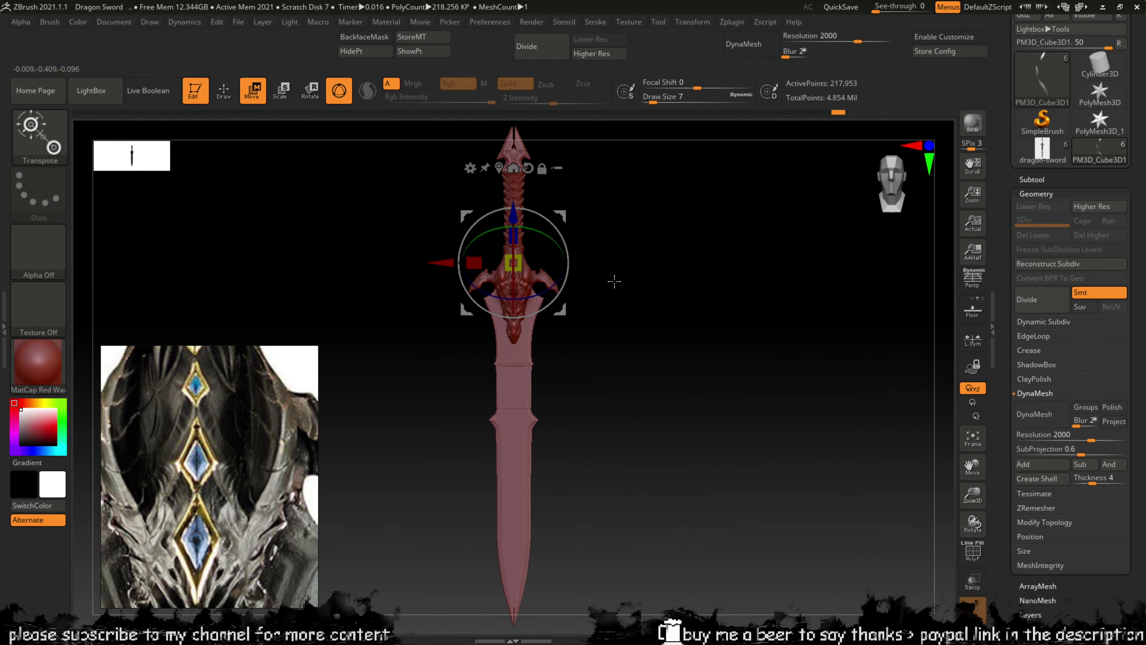
pyautogui.moveTo(771, 176); pyautogui.dragTo(779, 271)
pyautogui.press('q')
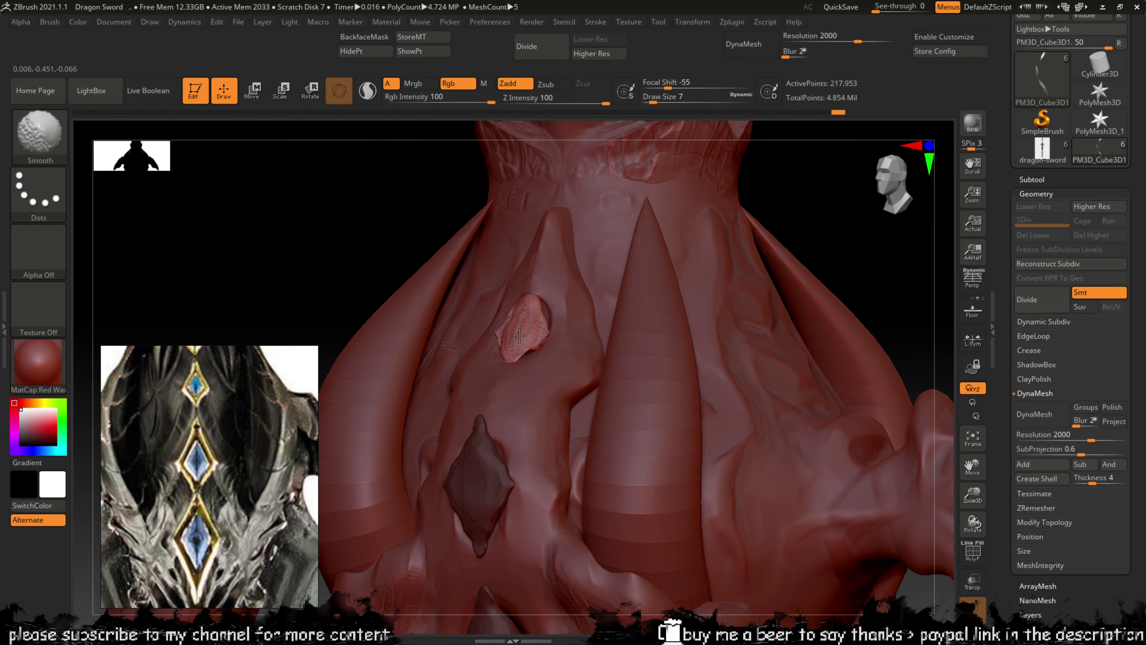
pyautogui.press('shift')
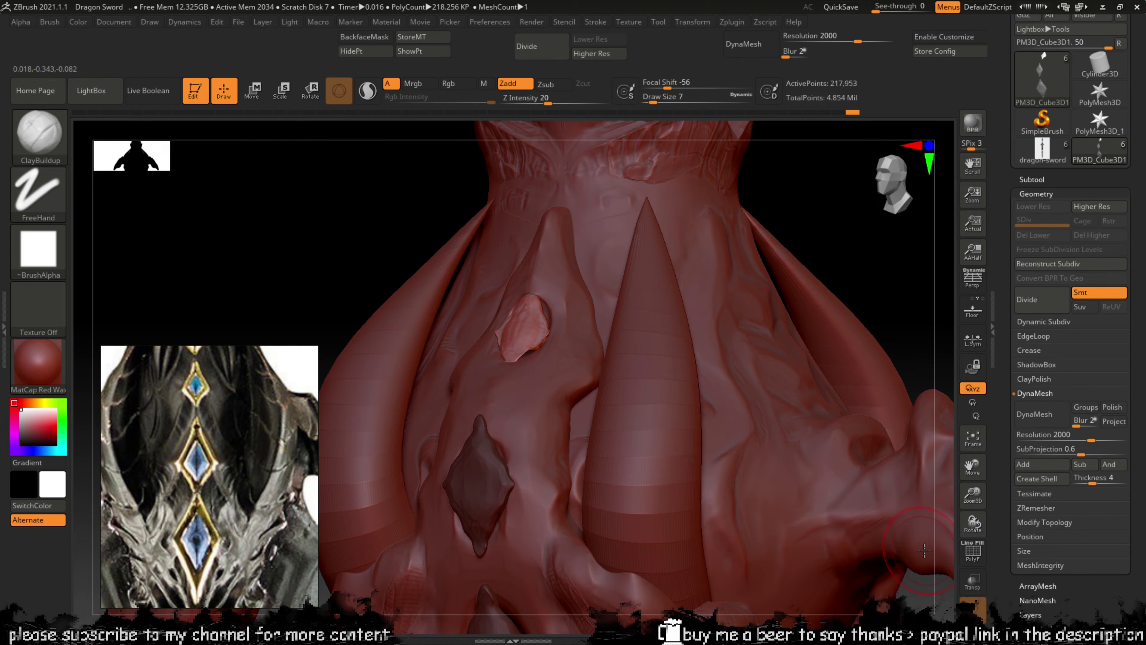
# Step: Examine the three gems and the whole hilt from the front and side against the reference
pyautogui.moveTo(327, 248)
pyautogui.mouseDown()
pyautogui.moveTo(779, 215)
pyautogui.moveTo(832, 340)
pyautogui.moveTo(783, 312)
pyautogui.moveTo(809, 368)
pyautogui.moveTo(777, 409)
pyautogui.mouseUp()
pyautogui.keyDown('alt'); pyautogui.moveTo(677, 269); pyautogui.dragTo(696, 422); pyautogui.keyUp('alt')
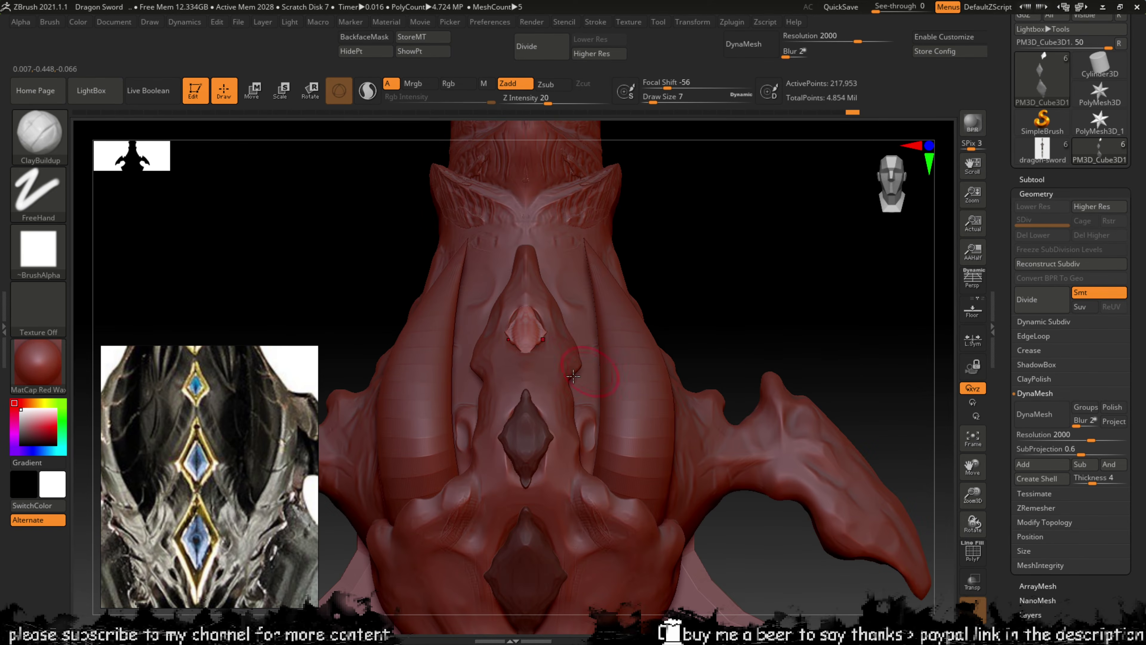
pyautogui.keyDown('alt'); pyautogui.moveTo(750, 313); pyautogui.dragTo(755, 195); pyautogui.keyUp('alt')
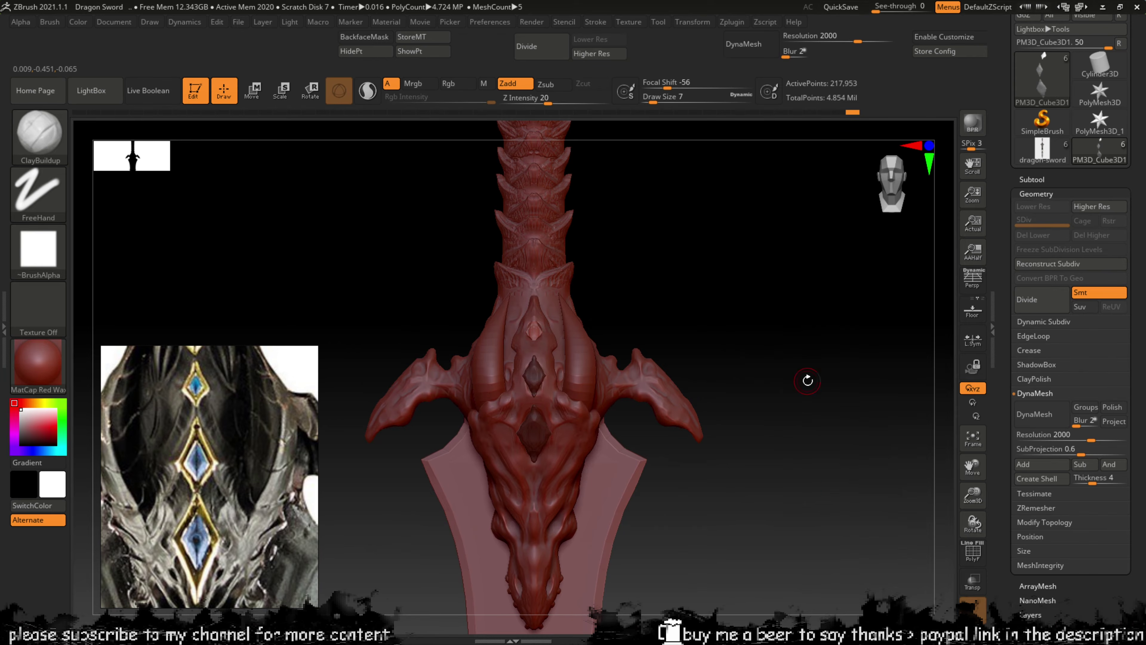
pyautogui.keyDown('alt'); pyautogui.moveTo(828, 490); pyautogui.dragTo(735, 290); pyautogui.keyUp('alt')
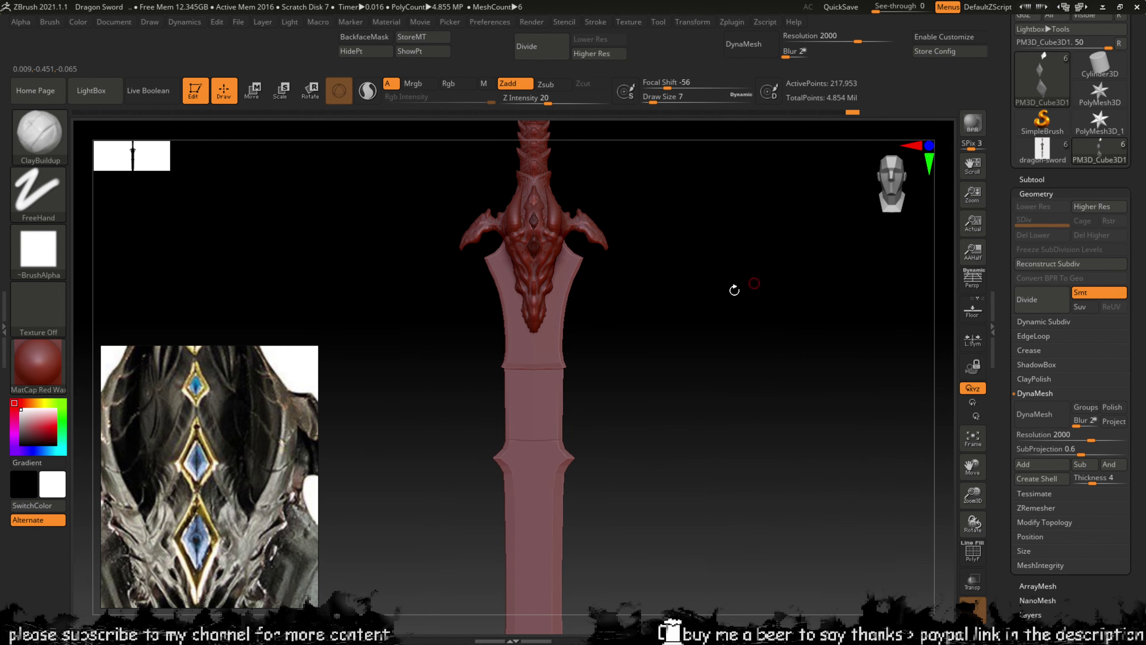
pyautogui.moveTo(691, 336)
pyautogui.keyDown('ctrl'); pyautogui.mouseDown(button='right')
pyautogui.moveTo(718, 272)
pyautogui.moveTo(696, 328)
pyautogui.moveTo(660, 237)
pyautogui.mouseUp(button='right'); pyautogui.keyUp('ctrl')
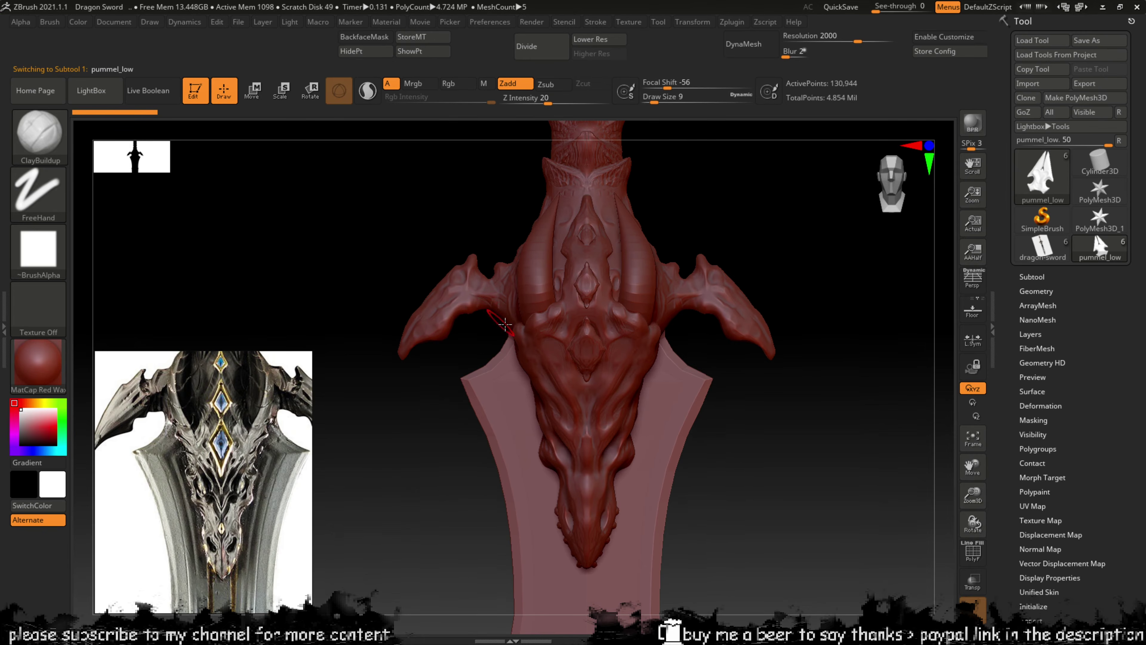
pyautogui.moveTo(643, 221); pyautogui.dragTo(604, 260, button='right')
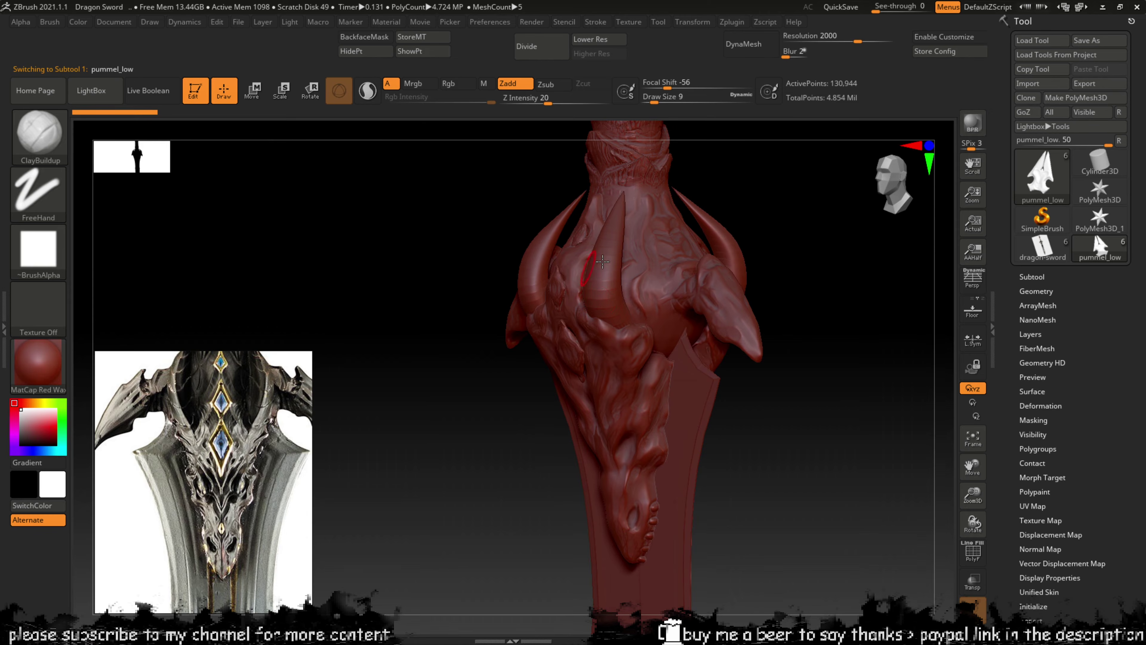
pyautogui.moveTo(737, 209); pyautogui.dragTo(672, 281, button='right')
# Step: Select the horns_low subtool and check its symmetry settings for the X, Y and Z axes
pyautogui.click(1032, 277)
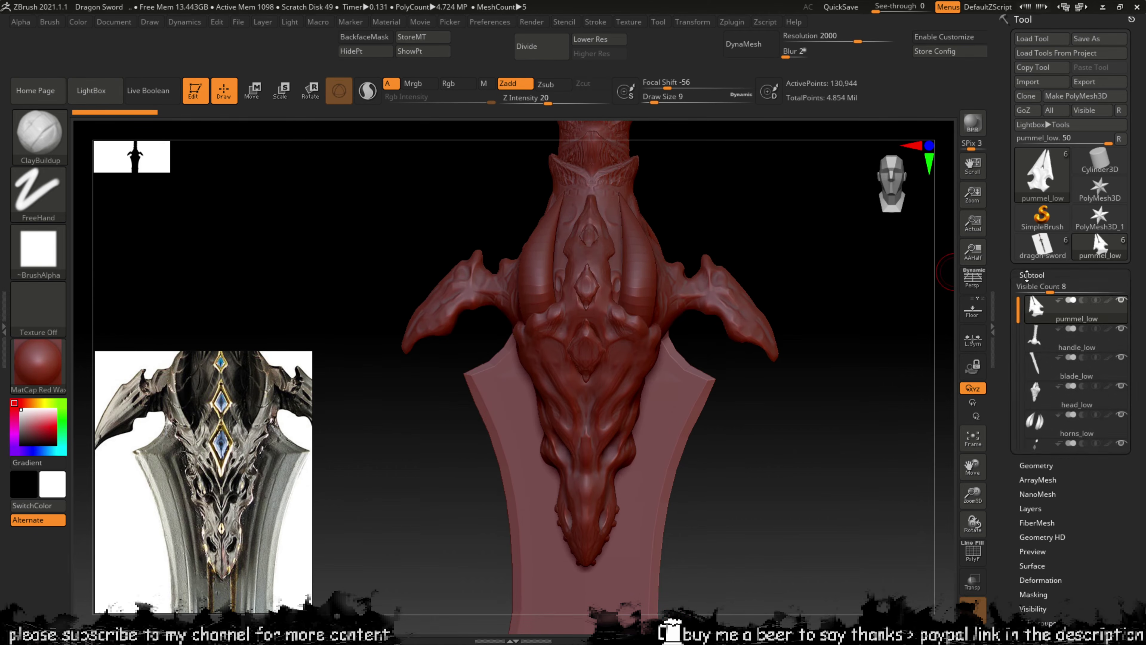
pyautogui.click(1055, 401)
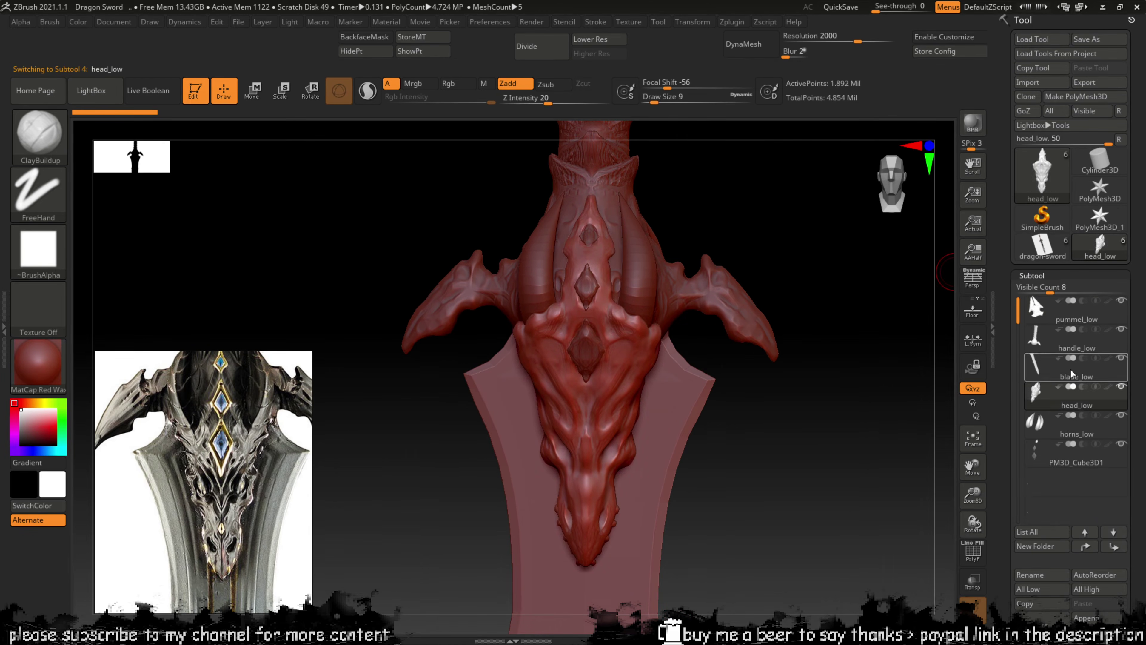
pyautogui.click(1048, 432)
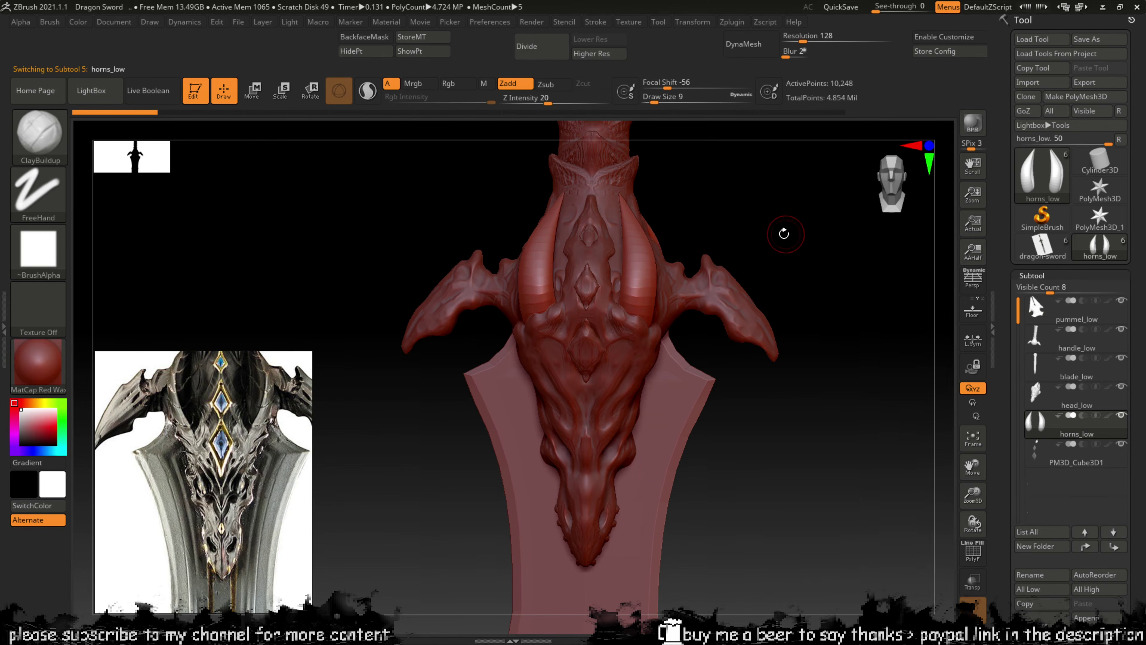
pyautogui.moveTo(784, 233); pyautogui.dragTo(771, 124, button='right')
pyautogui.click(699, 24)
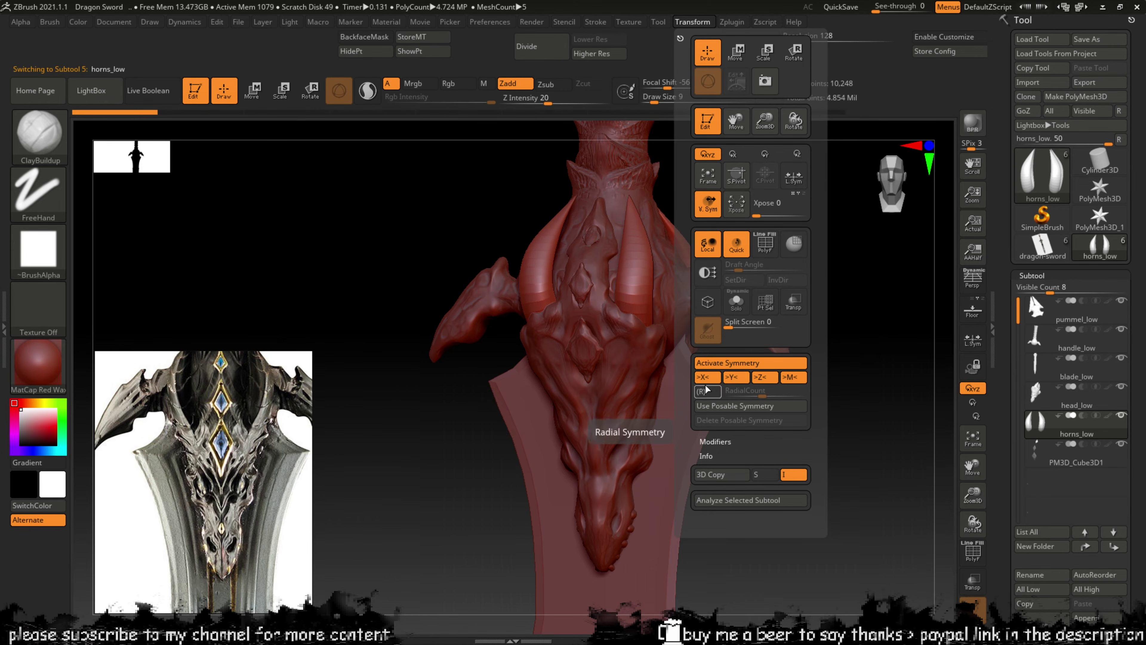
pyautogui.moveTo(892, 282)
pyautogui.mouseDown()
pyautogui.moveTo(810, 267)
pyautogui.moveTo(793, 256)
pyautogui.moveTo(814, 248)
pyautogui.moveTo(743, 228)
pyautogui.moveTo(704, 200)
pyautogui.mouseUp()
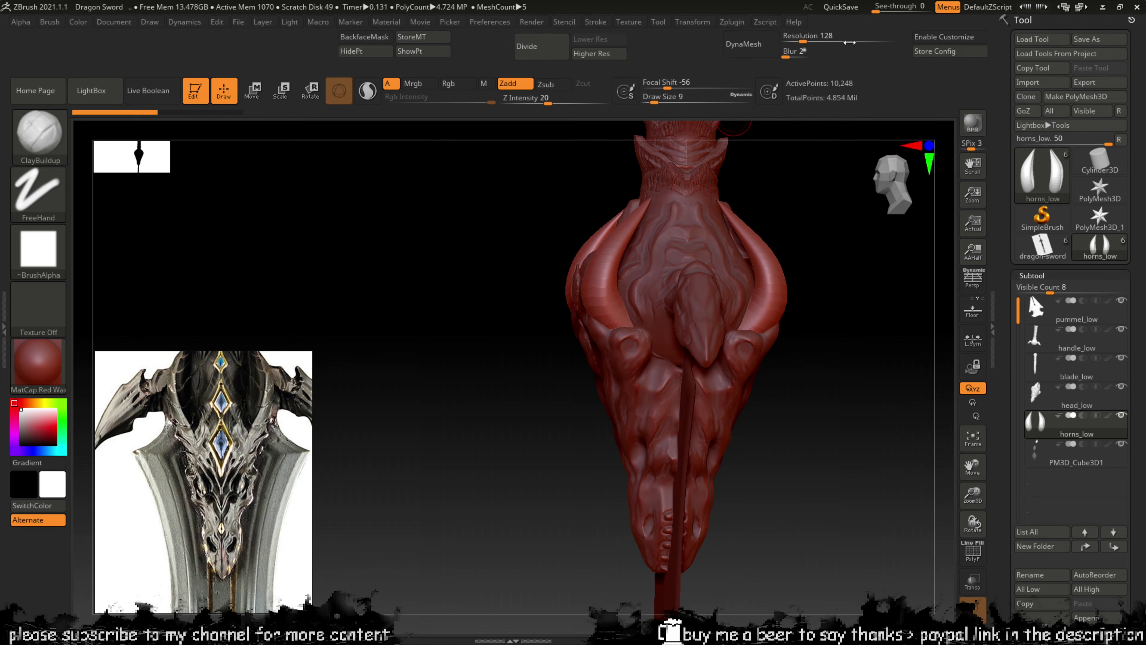
# Step: Remesh the horns with DynaMesh at a resolution of 2000
pyautogui.moveTo(790, 39); pyautogui.dragTo(830, 57)
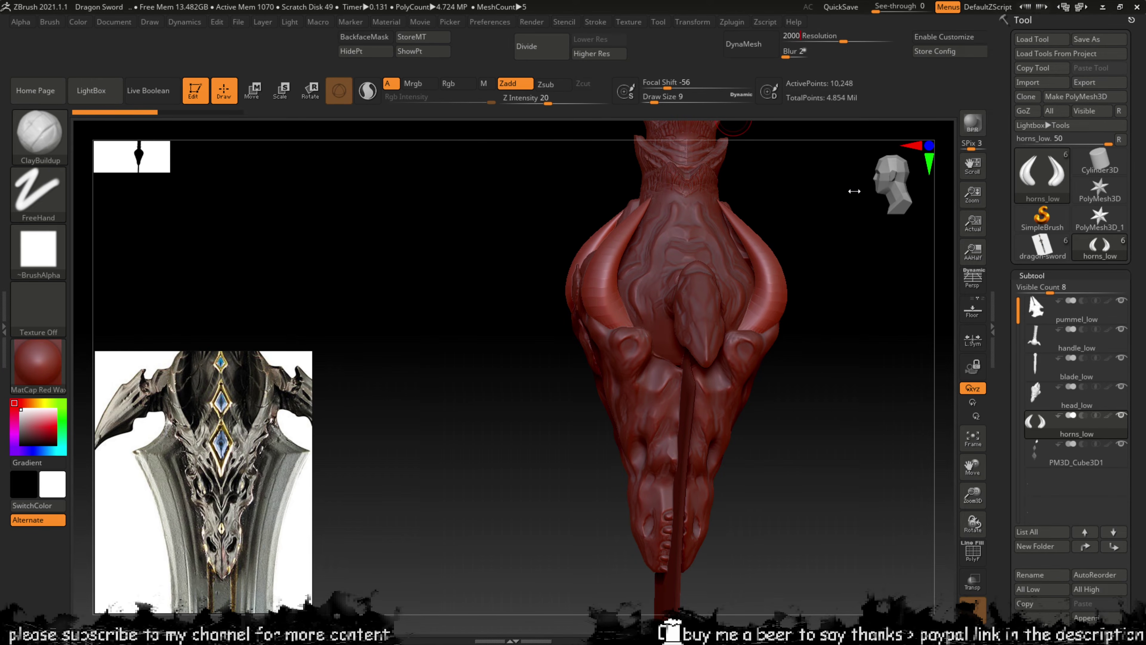
pyautogui.click(743, 43)
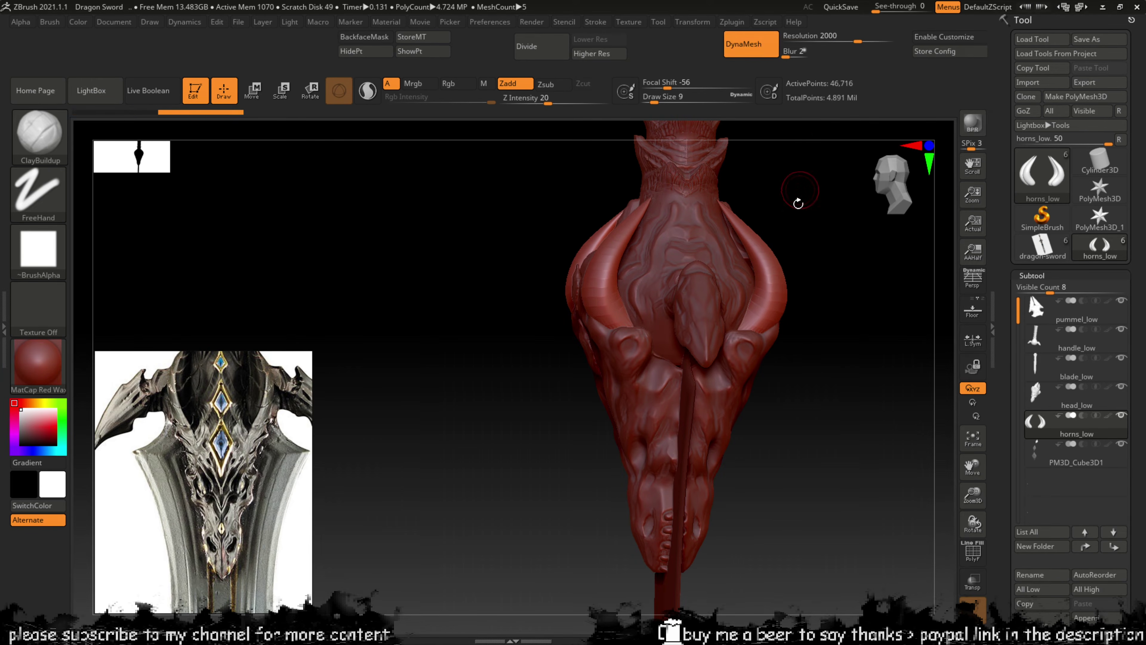
# Step: Examine the remeshed horns from the side and front against the reference, and get closer to the front pair
pyautogui.moveTo(782, 204); pyautogui.dragTo(699, 249)
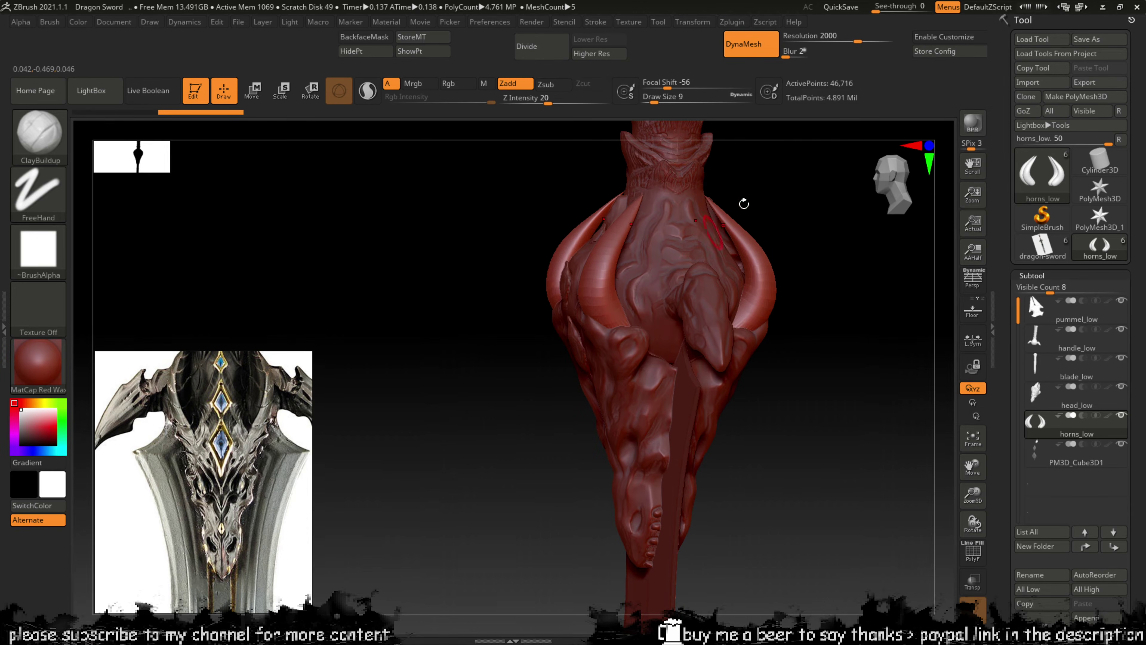
pyautogui.moveTo(743, 203)
pyautogui.mouseDown()
pyautogui.moveTo(790, 190)
pyautogui.moveTo(589, 285)
pyautogui.moveTo(719, 212)
pyautogui.moveTo(574, 301)
pyautogui.mouseUp()
pyautogui.press('shift')
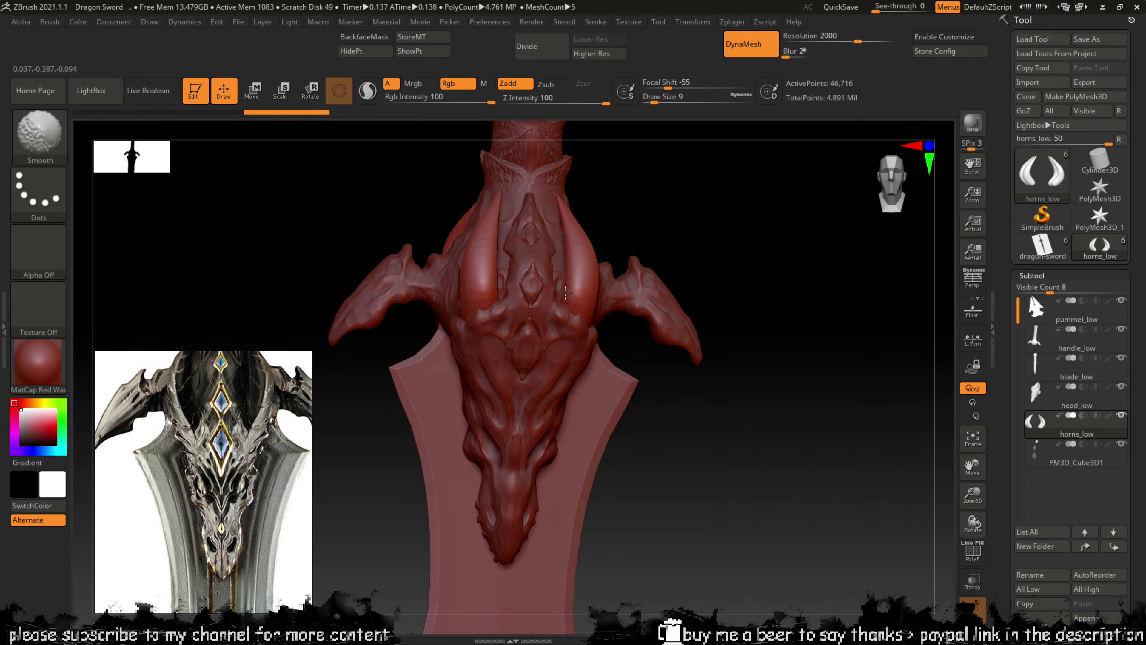
pyautogui.moveTo(678, 210); pyautogui.dragTo(585, 291)
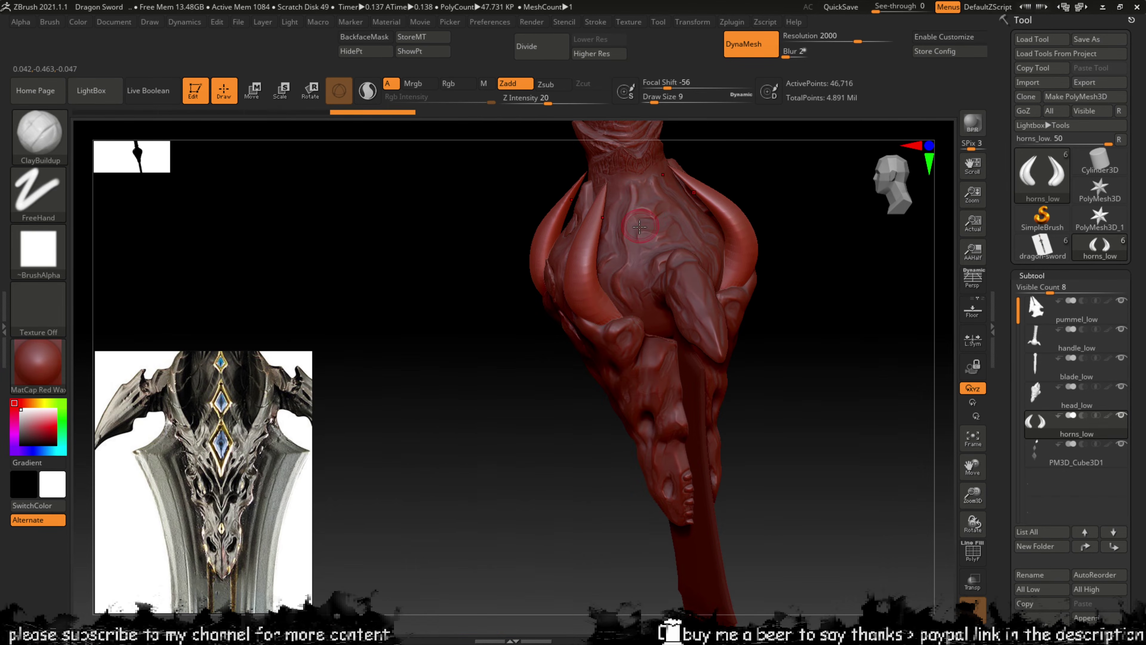
pyautogui.press('shift')
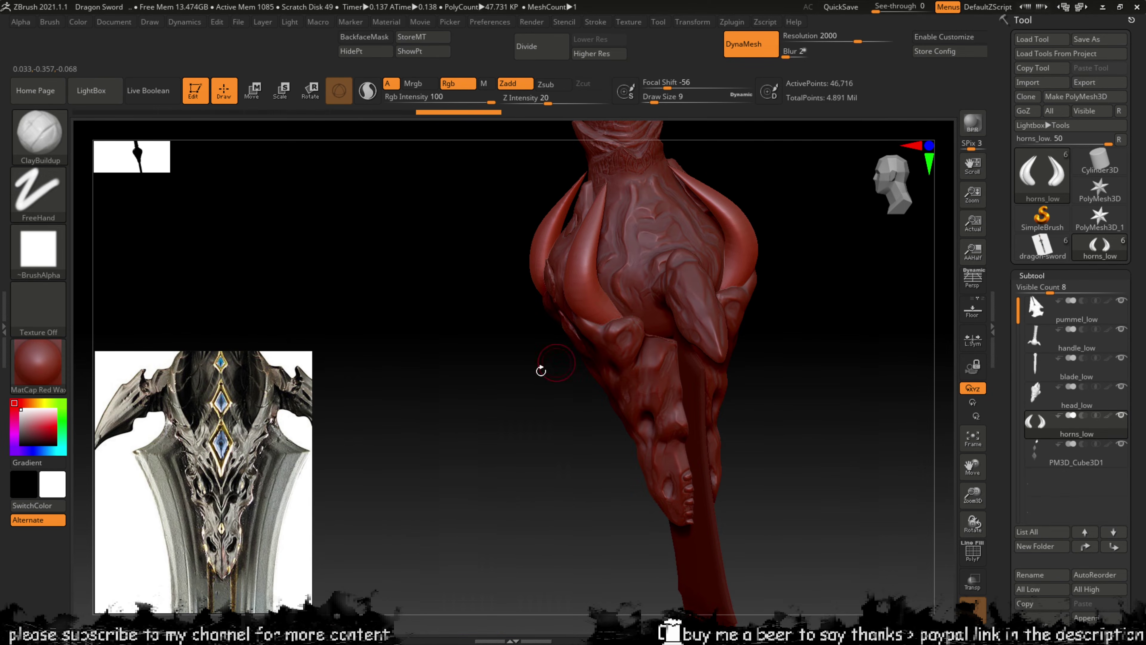
pyautogui.moveTo(539, 367)
pyautogui.mouseDown()
pyautogui.moveTo(596, 395)
pyautogui.moveTo(635, 259)
pyautogui.moveTo(580, 283)
pyautogui.moveTo(597, 273)
pyautogui.mouseUp()
pyautogui.press('shift')
pyautogui.moveTo(551, 323); pyautogui.dragTo(595, 295)
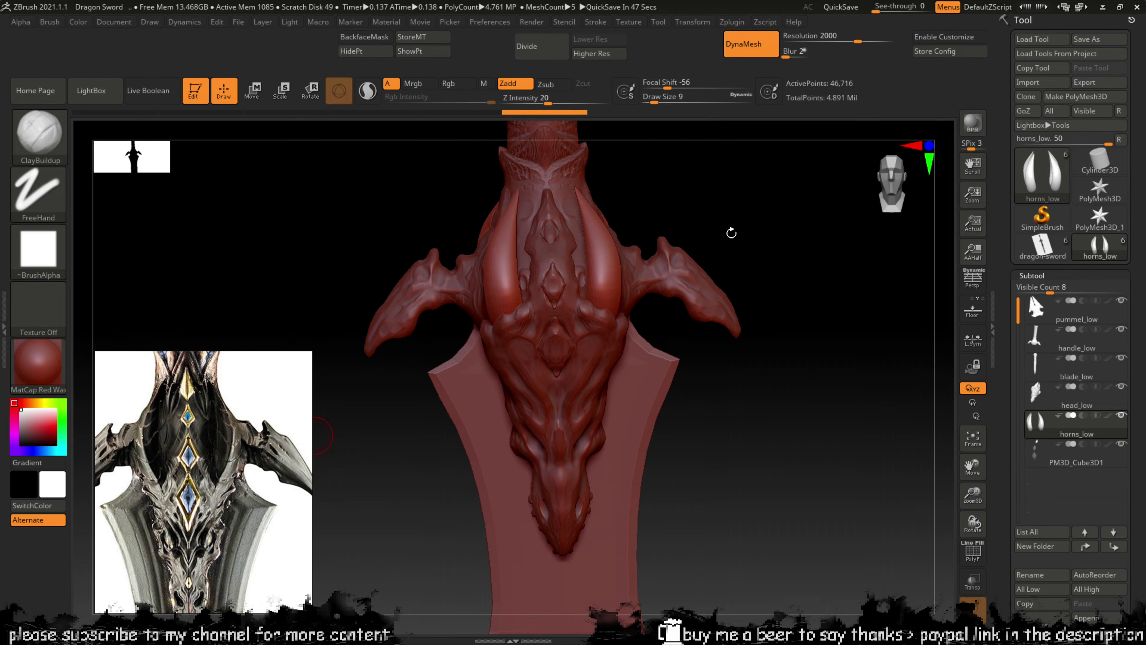
pyautogui.moveTo(731, 234)
pyautogui.mouseDown()
pyautogui.moveTo(724, 242)
pyautogui.moveTo(742, 224)
pyautogui.moveTo(739, 238)
pyautogui.mouseUp()
pyautogui.moveTo(972, 496); pyautogui.dragTo(976, 536)
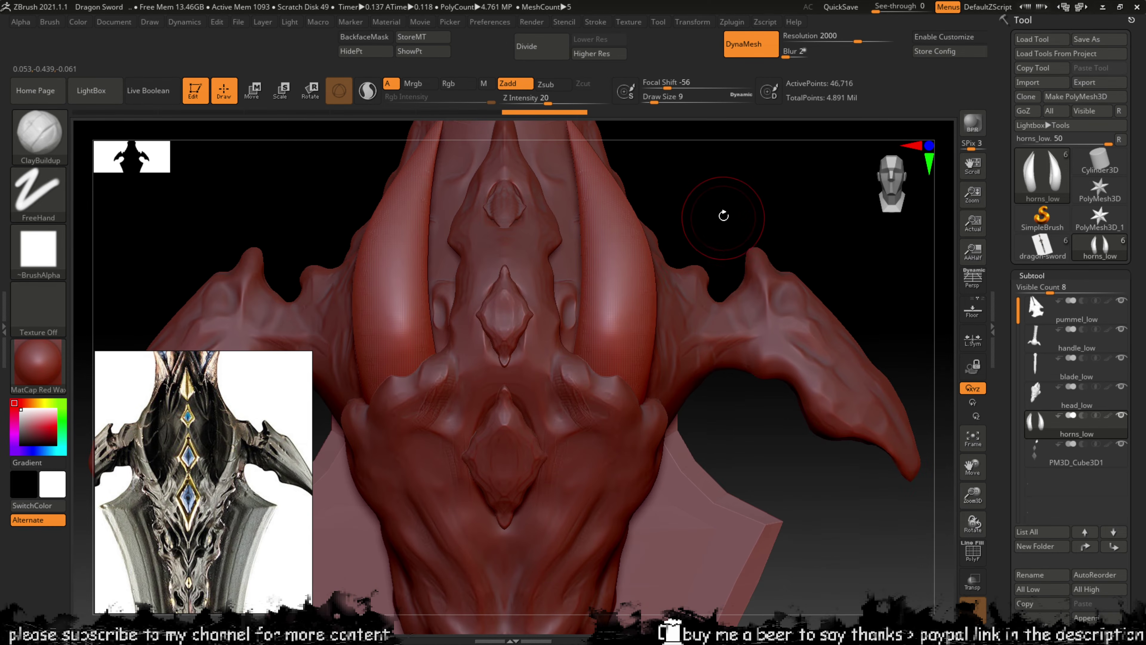
# Step: Reduce the ClayBuildup brush to draw size 8 and build up rough texture around the base of the front horns
pyautogui.moveTo(724, 215); pyautogui.dragTo(632, 333)
pyautogui.press('[')
pyautogui.press('[')
pyautogui.press('[')
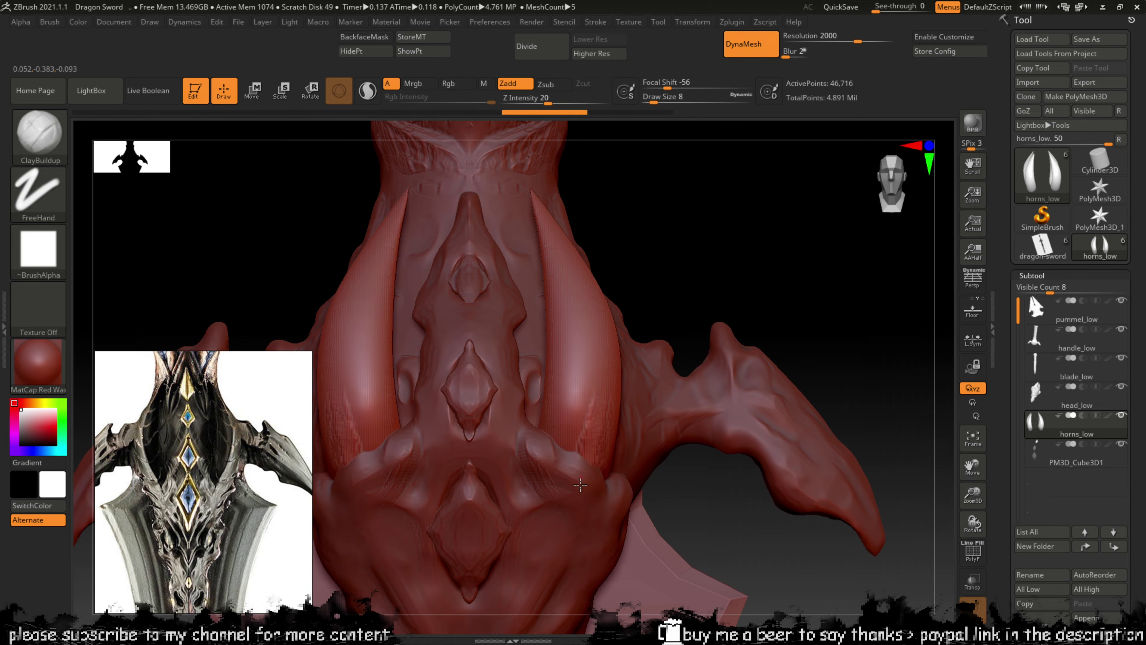
pyautogui.moveTo(601, 443); pyautogui.dragTo(621, 406, button='right')
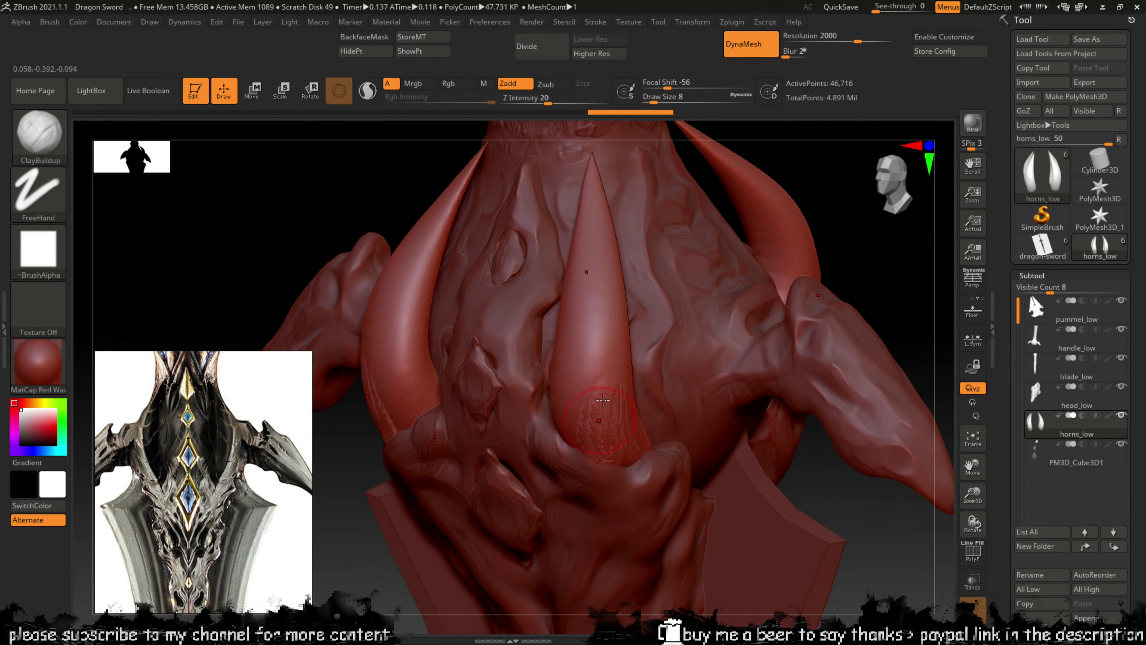
pyautogui.moveTo(632, 413)
pyautogui.mouseDown()
pyautogui.moveTo(609, 344)
pyautogui.moveTo(584, 398)
pyautogui.mouseUp()
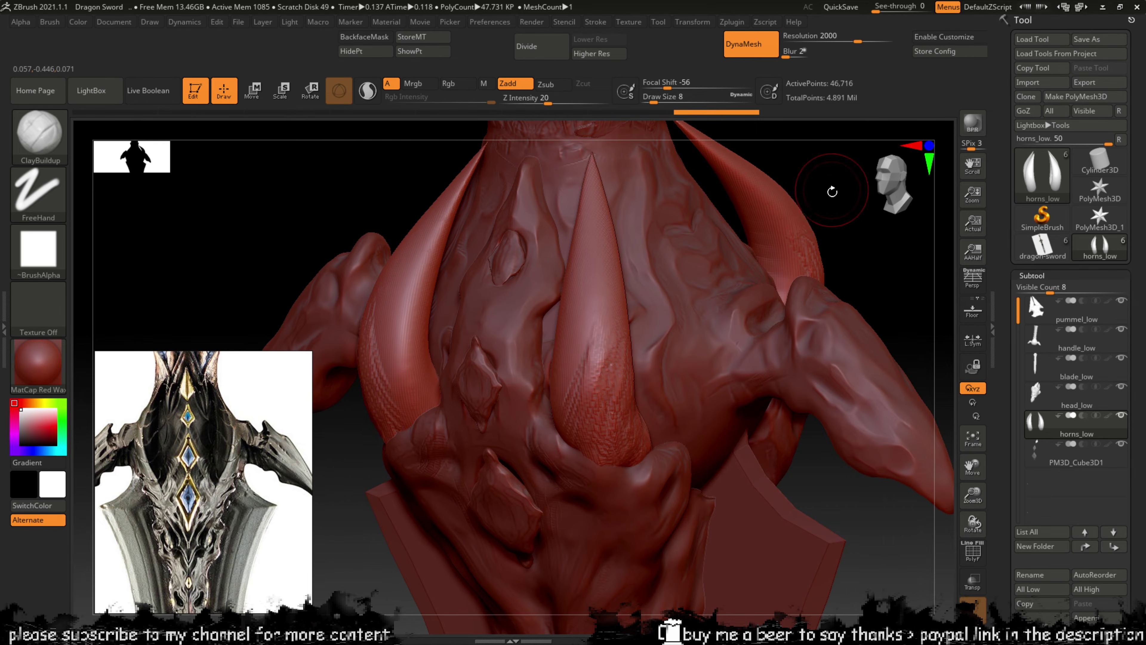
# Step: Extend the ClayBuildup texture up the outer and side faces of the front horns
pyautogui.moveTo(832, 192); pyautogui.dragTo(690, 253, button='right')
pyautogui.moveTo(604, 343)
pyautogui.mouseDown()
pyautogui.moveTo(607, 317)
pyautogui.moveTo(583, 413)
pyautogui.mouseUp()
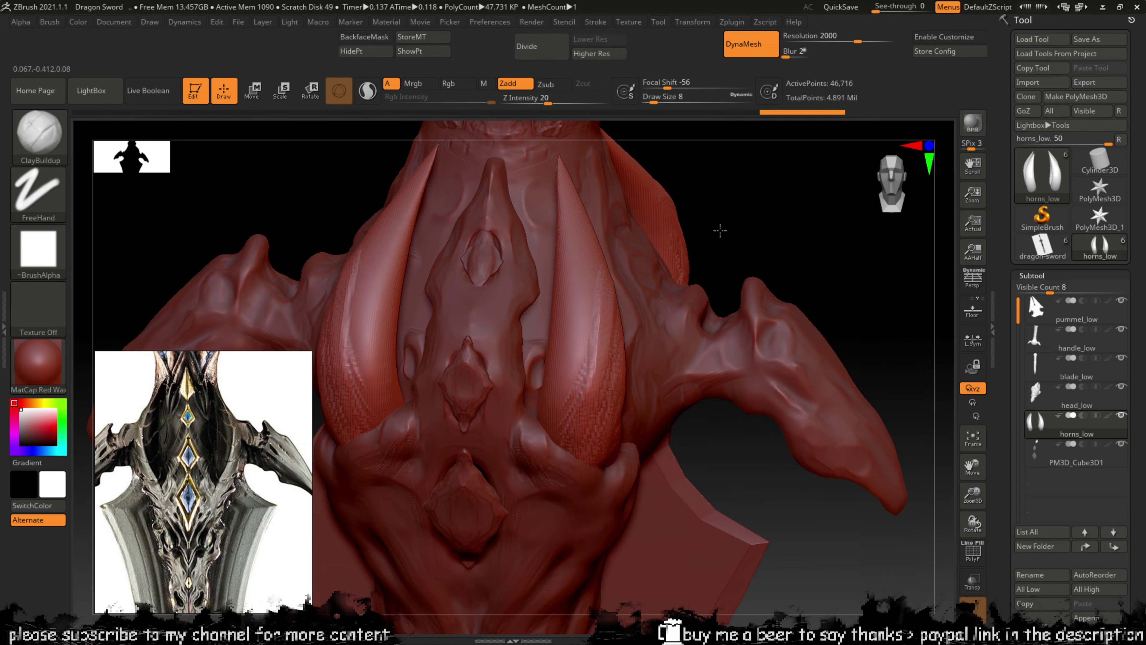
pyautogui.moveTo(720, 231); pyautogui.dragTo(620, 257, button='right')
pyautogui.moveTo(625, 285); pyautogui.dragTo(621, 347)
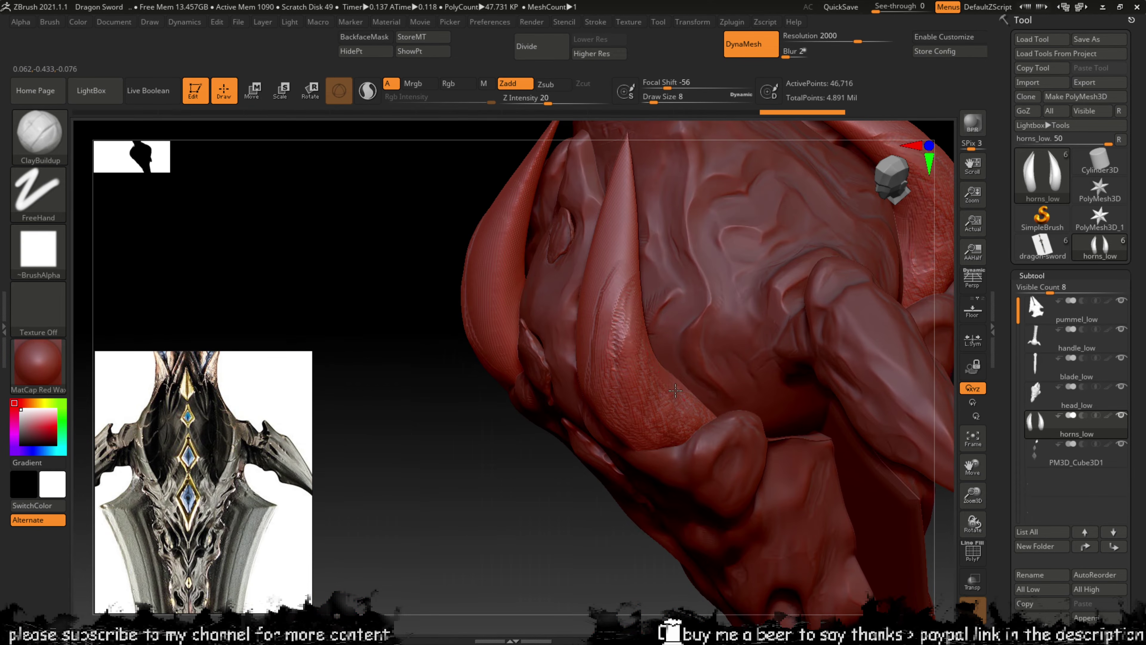
pyautogui.moveTo(517, 343); pyautogui.dragTo(581, 390, button='right')
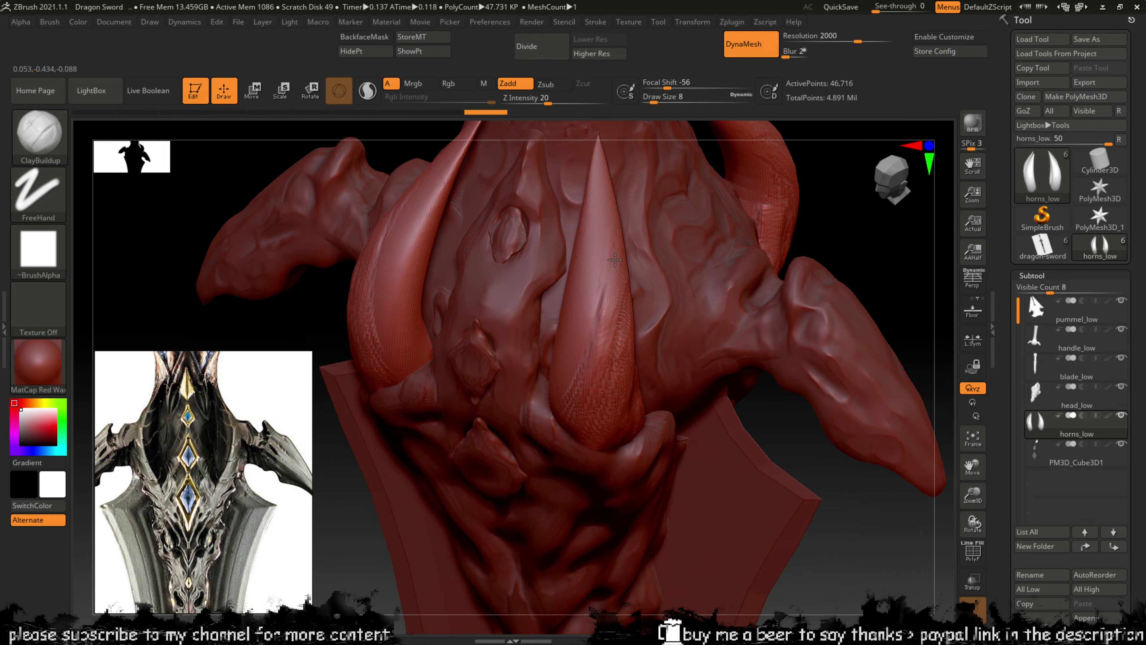
# Step: Carry the ClayBuildup strokes along the upper half of the front horns up to their points
pyautogui.moveTo(615, 260); pyautogui.dragTo(614, 223)
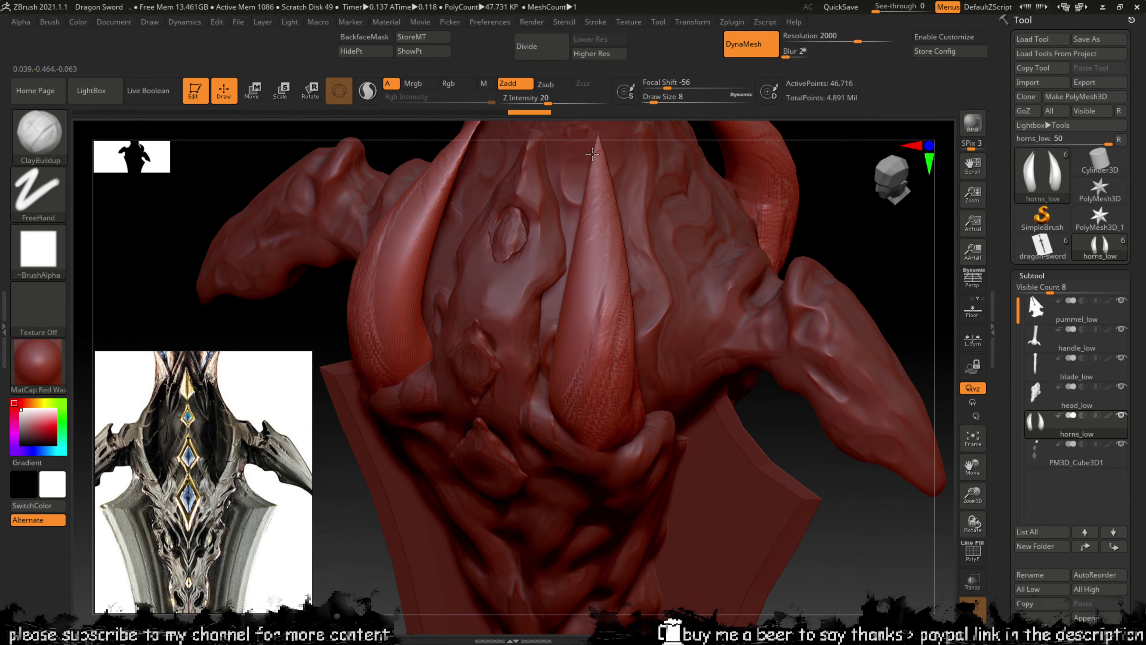
pyautogui.moveTo(592, 154); pyautogui.dragTo(600, 149)
pyautogui.moveTo(859, 218); pyautogui.dragTo(795, 199)
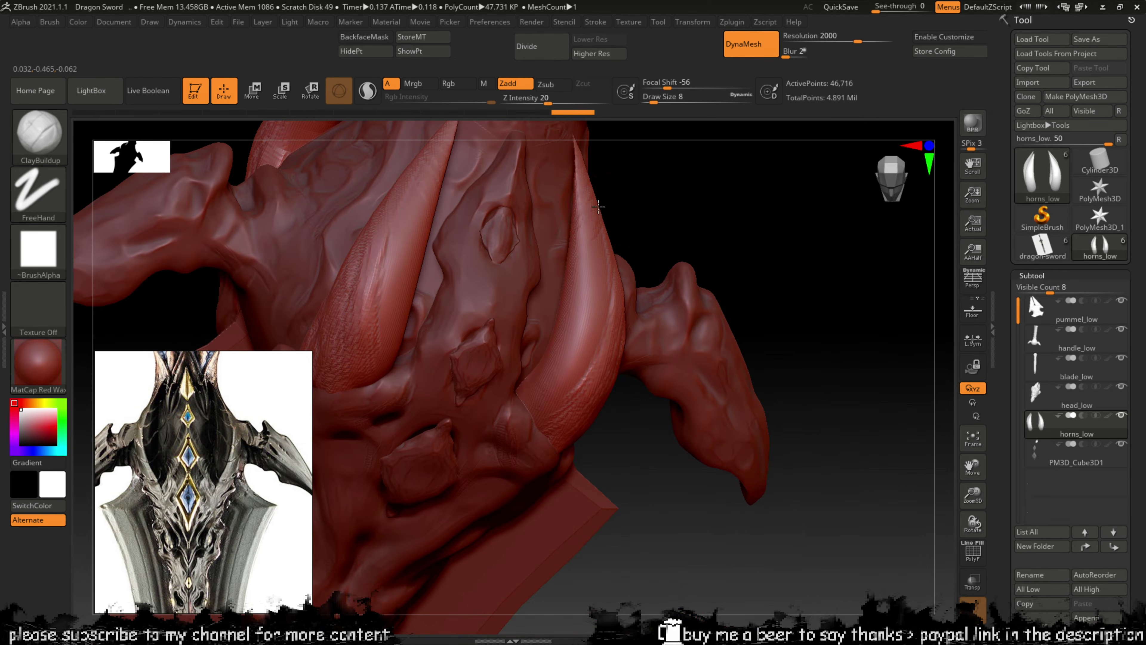
pyautogui.moveTo(580, 146)
pyautogui.mouseDown()
pyautogui.moveTo(591, 194)
pyautogui.moveTo(622, 172)
pyautogui.moveTo(614, 151)
pyautogui.mouseUp()
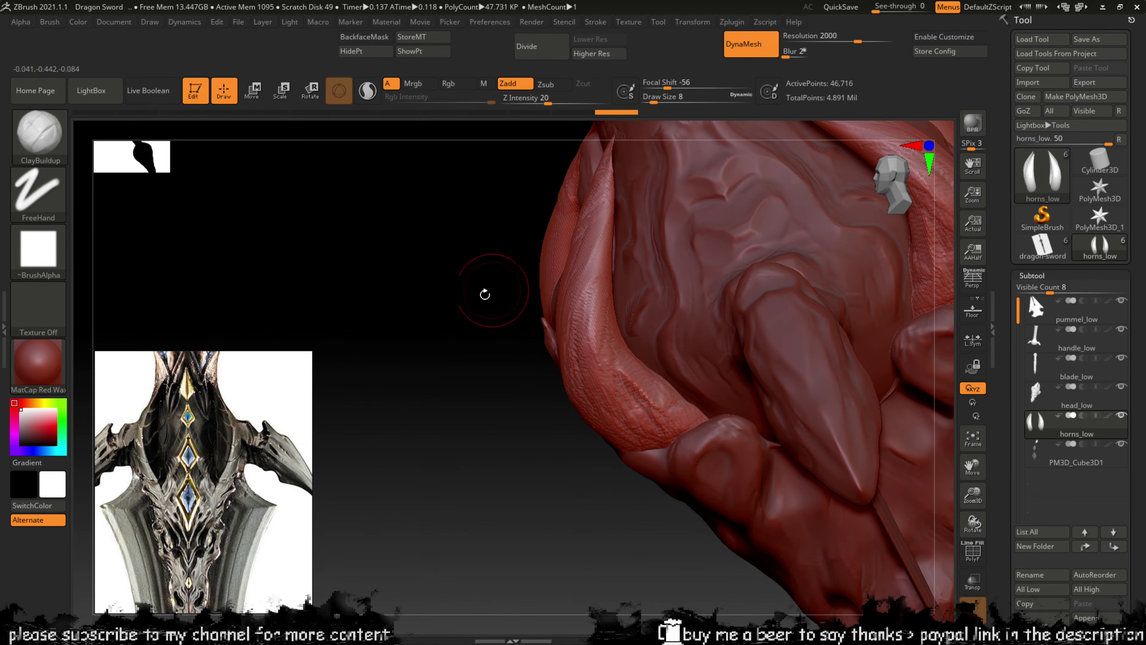
# Step: Try to add ClayBuildup strokes to the thin horn tip from the side
pyautogui.moveTo(484, 295); pyautogui.dragTo(453, 274)
pyautogui.moveTo(610, 200); pyautogui.dragTo(620, 175)
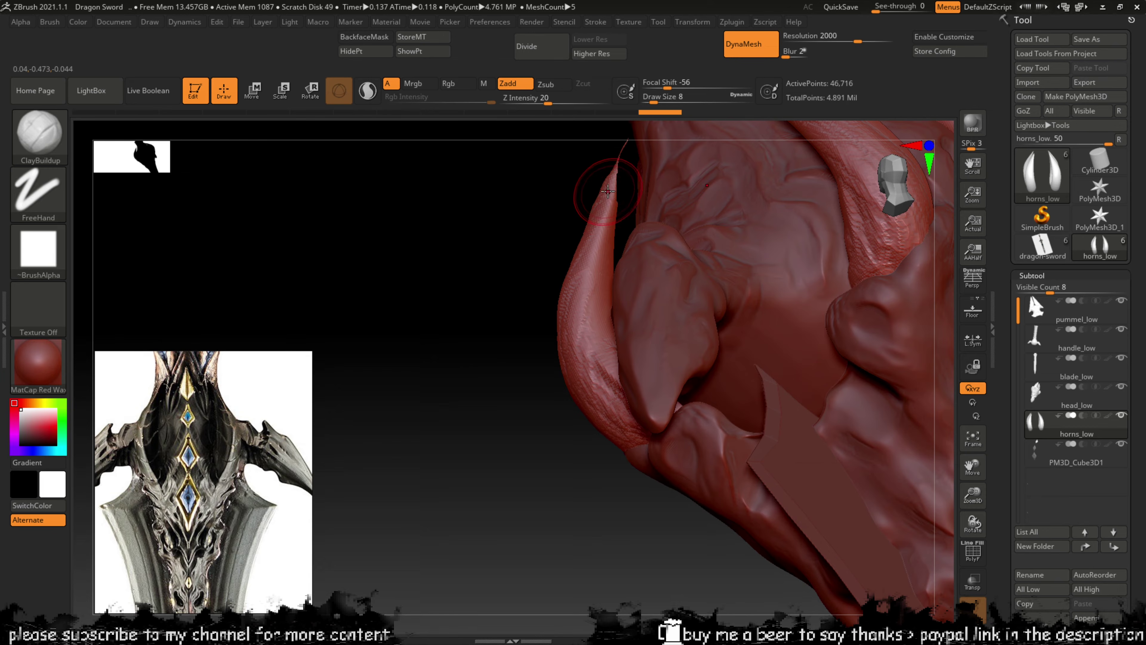
pyautogui.hotkey('ctrl', 'z')
pyautogui.hotkey('ctrl', 'z')
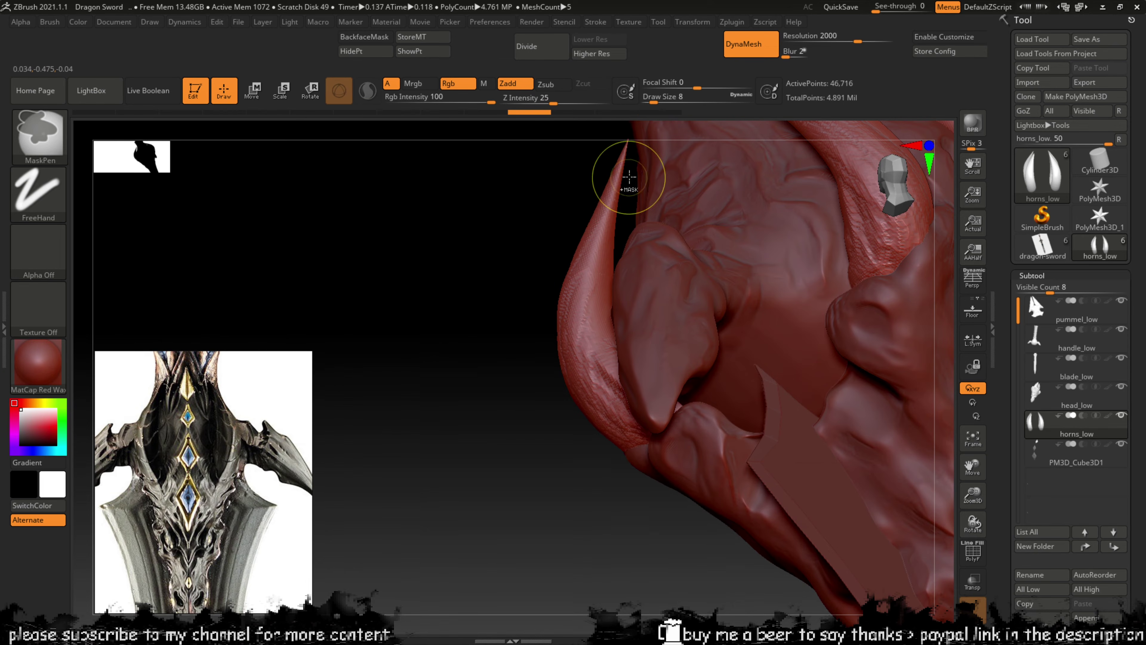
# Step: Turn on BackfaceMask for ClayBuildup and build up the thin tips and upper faces of the front horns
pyautogui.moveTo(522, 269); pyautogui.dragTo(511, 233)
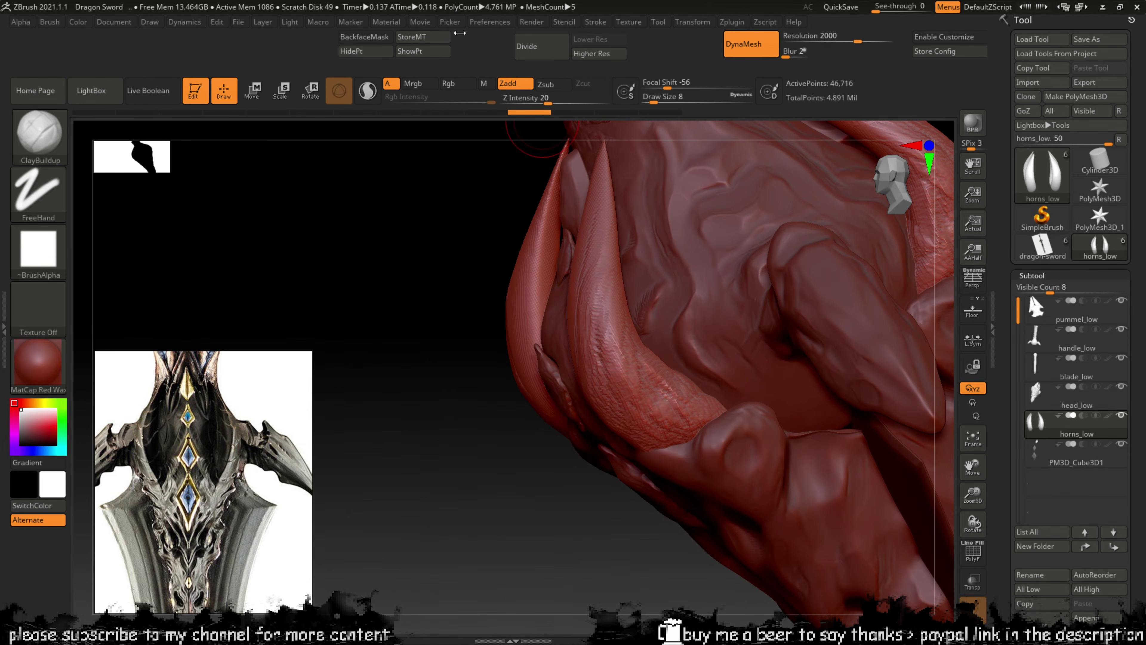
pyautogui.click(364, 37)
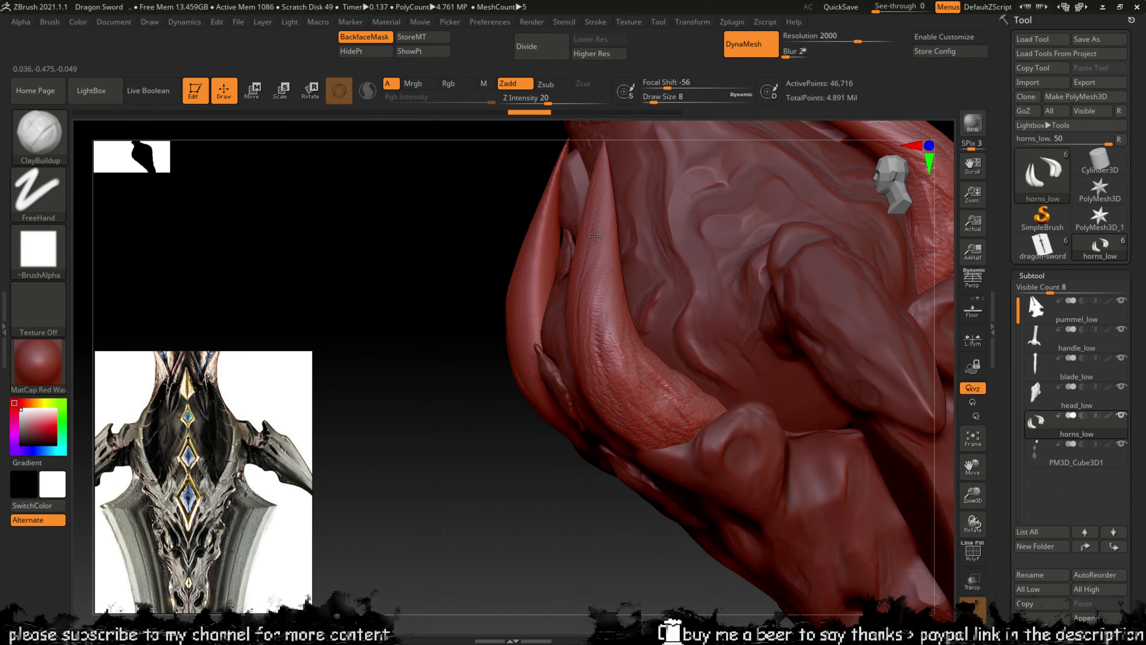
pyautogui.moveTo(460, 284)
pyautogui.mouseDown()
pyautogui.moveTo(420, 297)
pyautogui.moveTo(595, 185)
pyautogui.mouseUp()
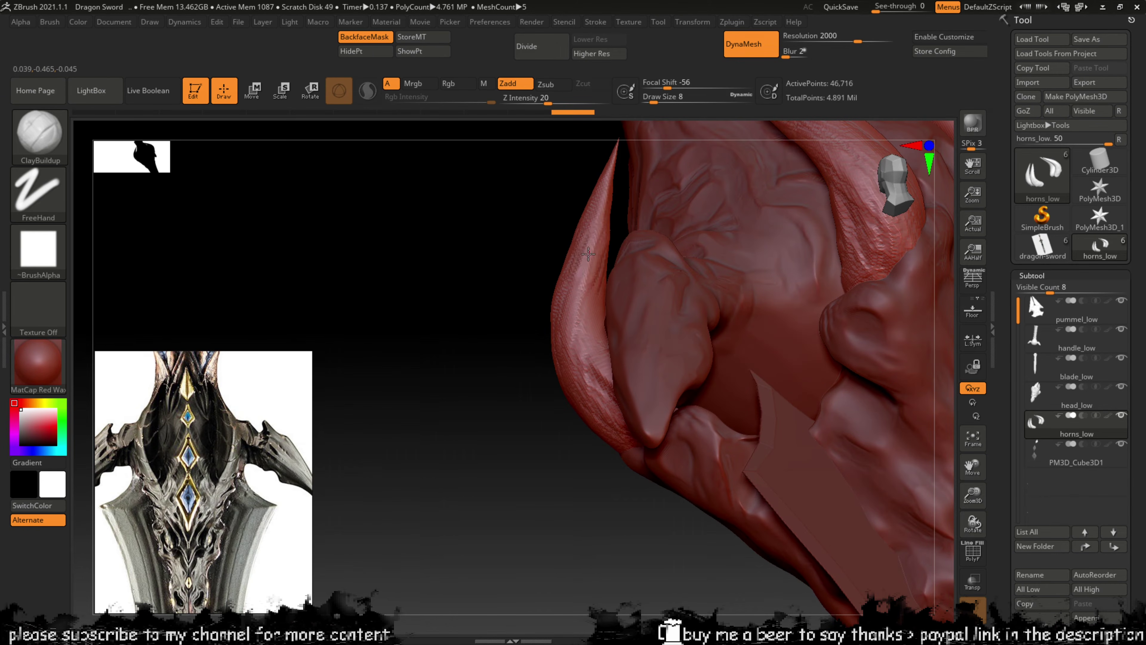
pyautogui.moveTo(601, 289); pyautogui.dragTo(592, 298)
pyautogui.moveTo(548, 379); pyautogui.dragTo(663, 361)
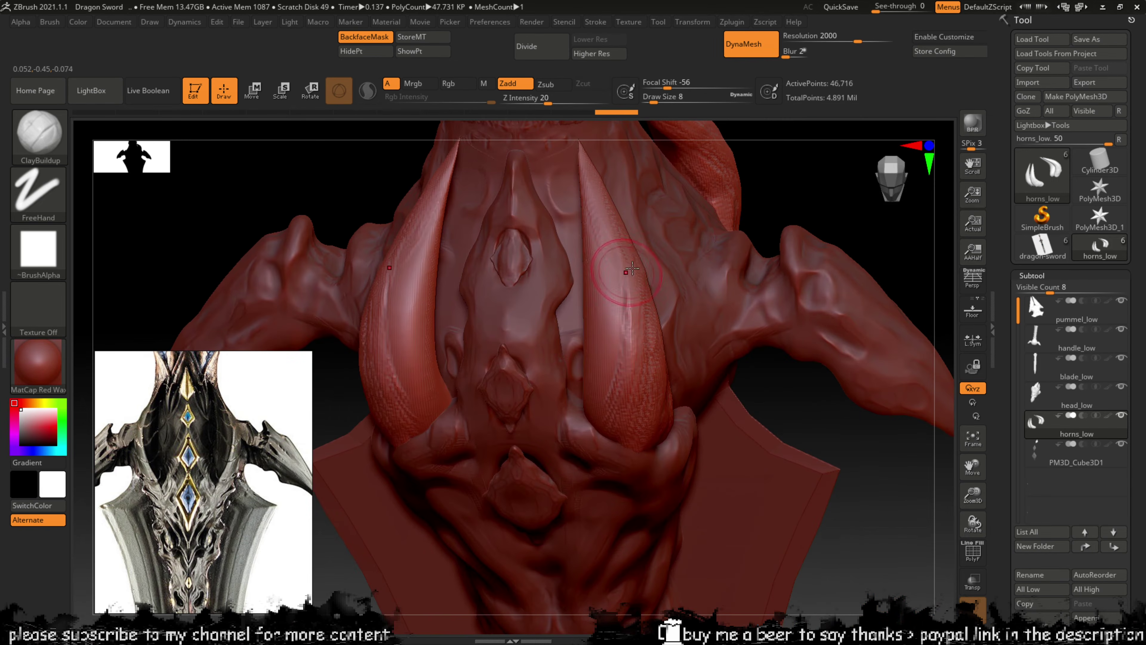
pyautogui.moveTo(630, 276)
pyautogui.mouseDown()
pyautogui.moveTo(629, 247)
pyautogui.moveTo(589, 206)
pyautogui.mouseUp()
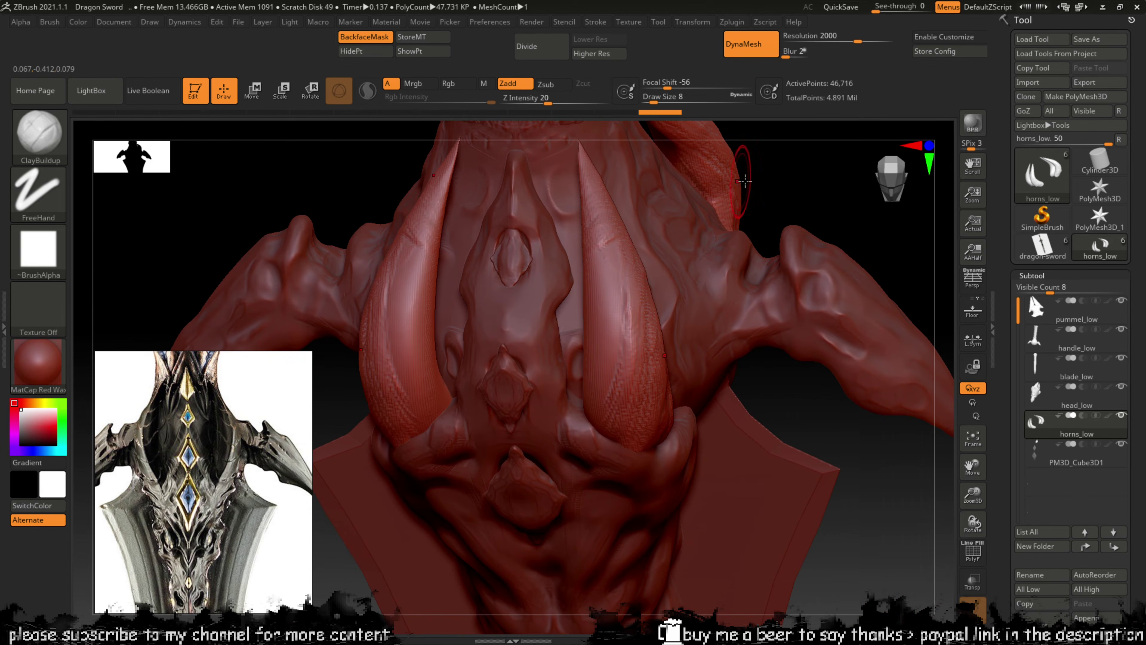
# Step: Smooth the clay strokes along the front faces of the two front horns, from the bases to the tips
pyautogui.moveTo(772, 186)
pyautogui.mouseDown()
pyautogui.moveTo(837, 195)
pyautogui.moveTo(840, 162)
pyautogui.mouseUp()
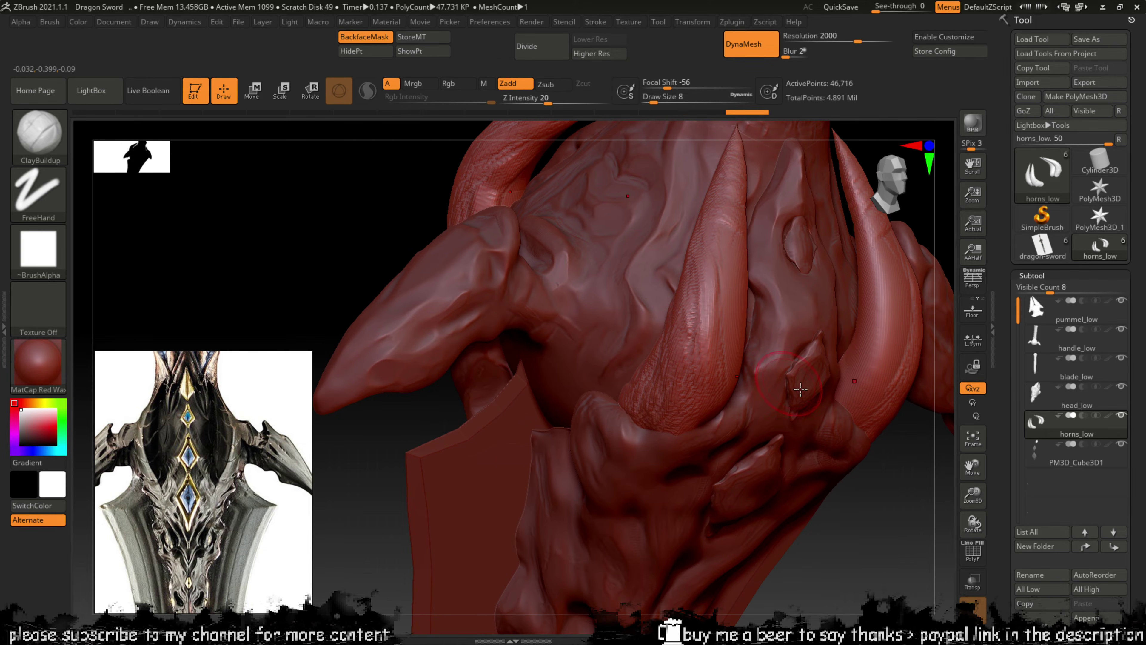
pyautogui.moveTo(874, 494)
pyautogui.mouseDown()
pyautogui.moveTo(666, 482)
pyautogui.moveTo(589, 509)
pyautogui.mouseUp()
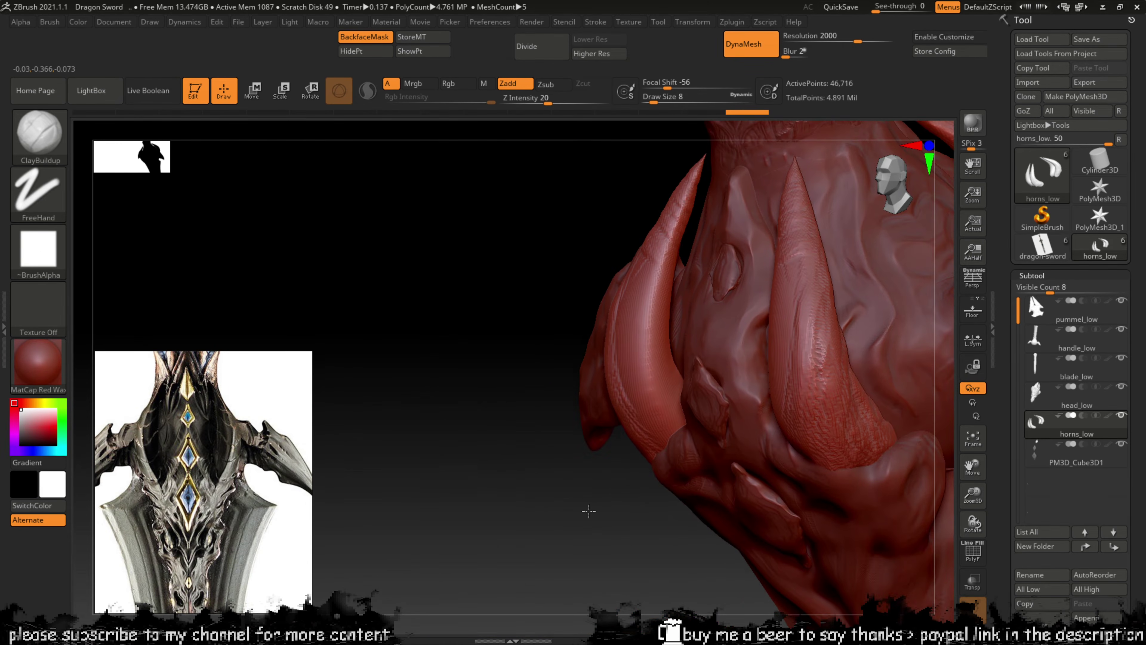
pyautogui.moveTo(541, 471); pyautogui.dragTo(591, 468)
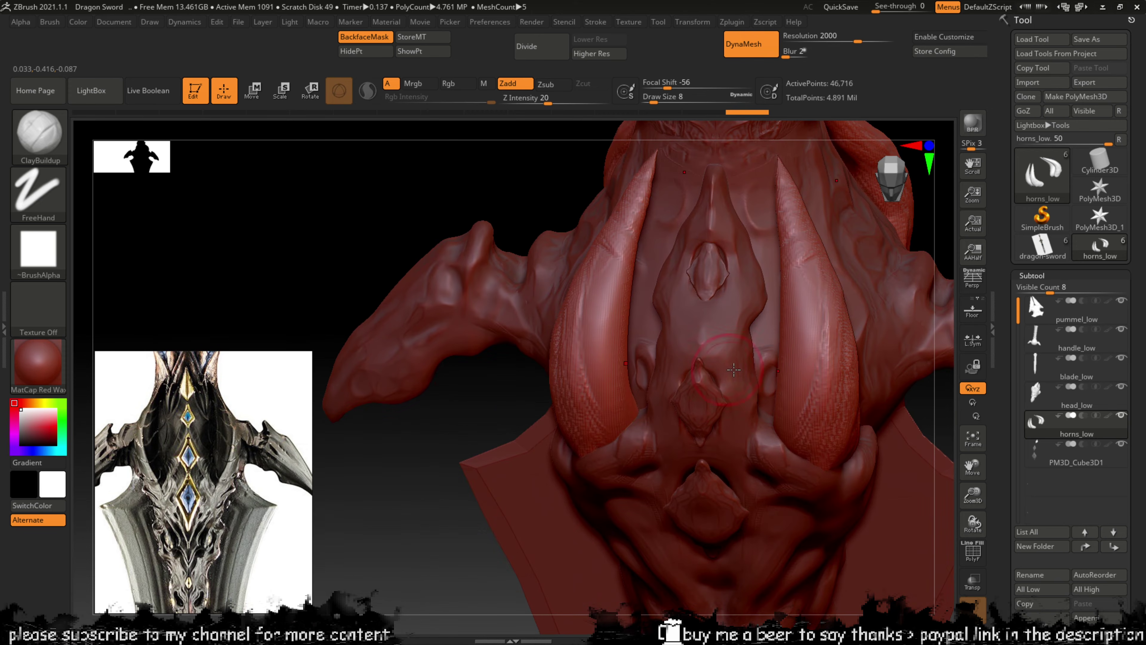
pyautogui.press('shift')
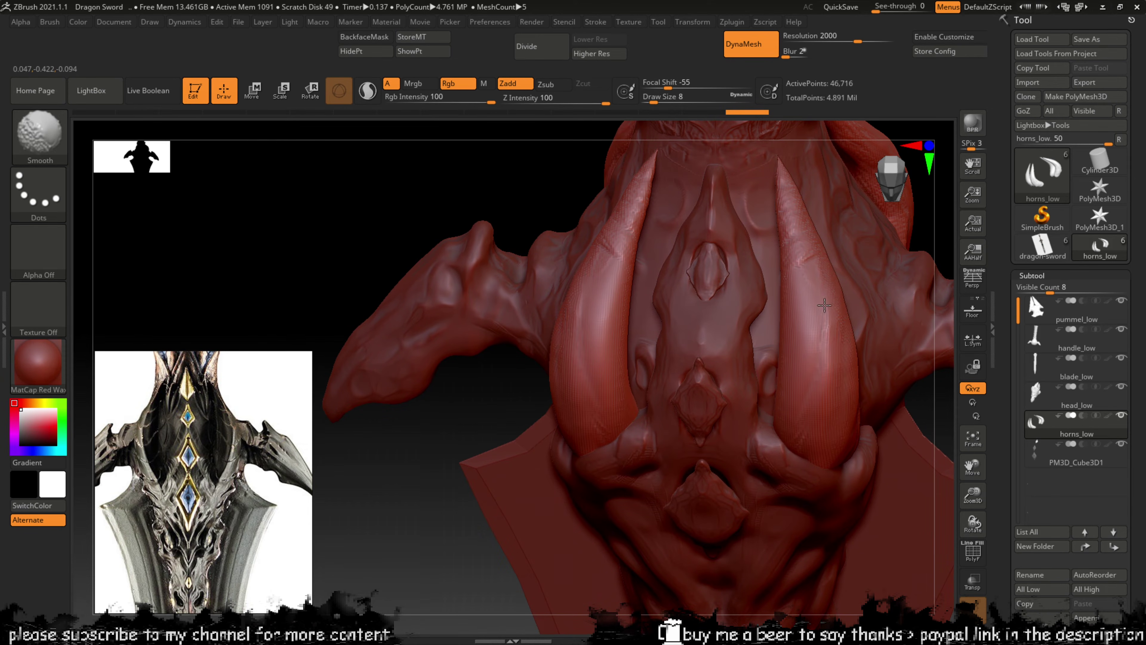
pyautogui.keyDown('shift'); pyautogui.moveTo(791, 233); pyautogui.dragTo(785, 173); pyautogui.keyUp('shift')
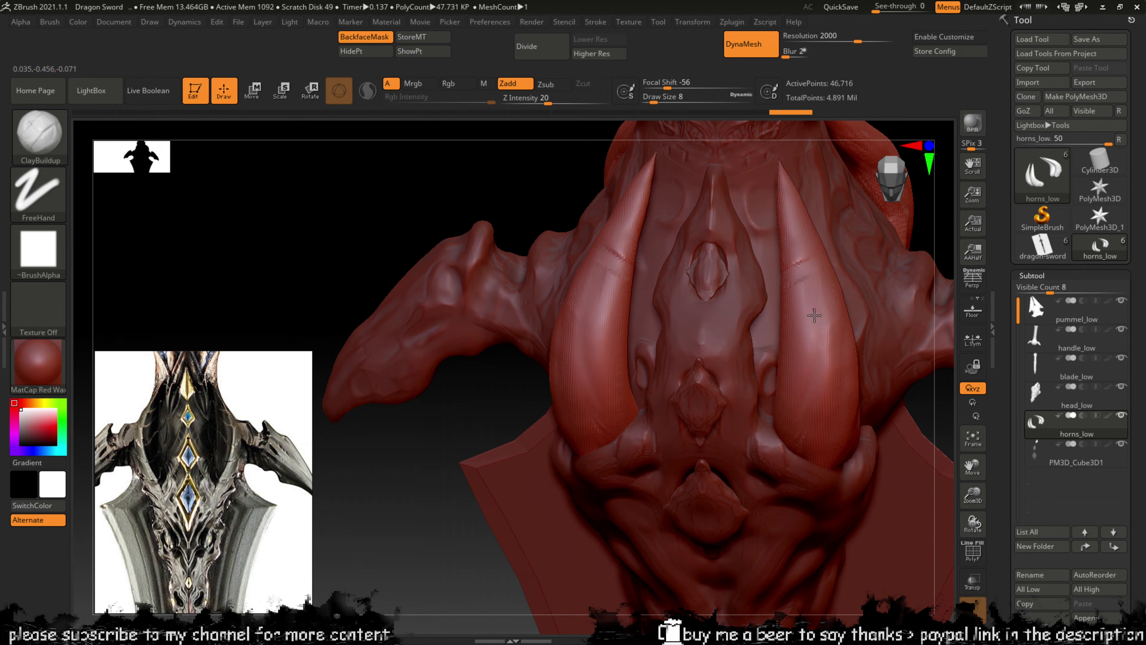
pyautogui.moveTo(814, 315)
pyautogui.mouseDown()
pyautogui.moveTo(817, 381)
pyautogui.moveTo(815, 305)
pyautogui.mouseUp()
pyautogui.press('shift')
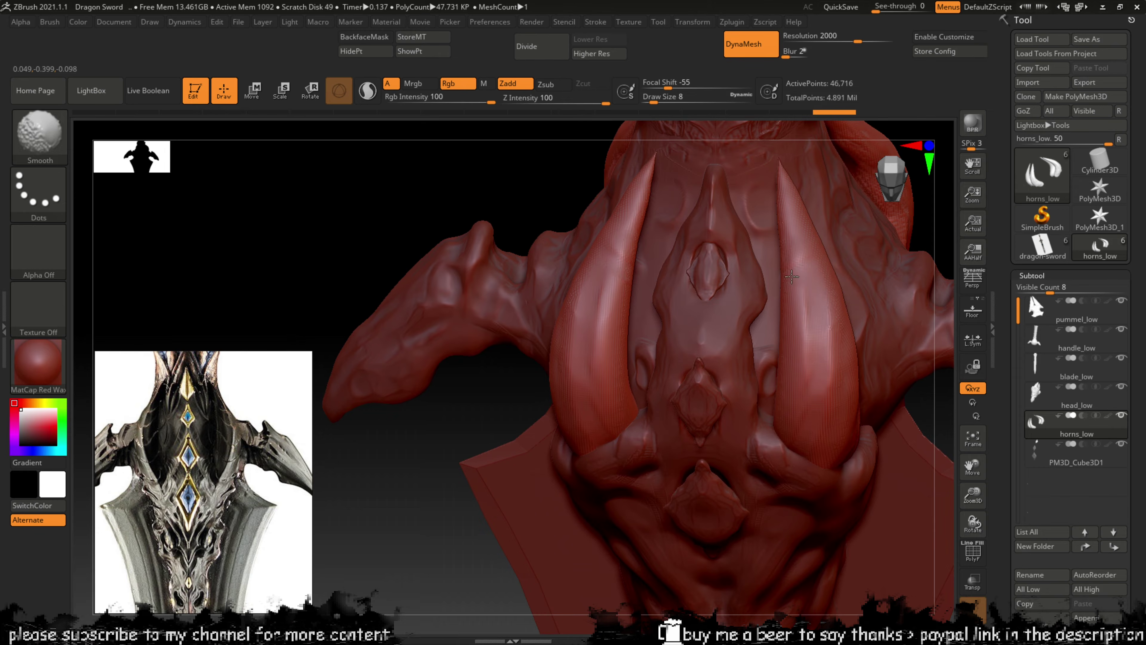
# Step: Carve lengthwise grooves down the front horns toward their bases with the DamStandard brush, undoing and redrawing the first strokes
pyautogui.moveTo(519, 422); pyautogui.dragTo(808, 357, button='right')
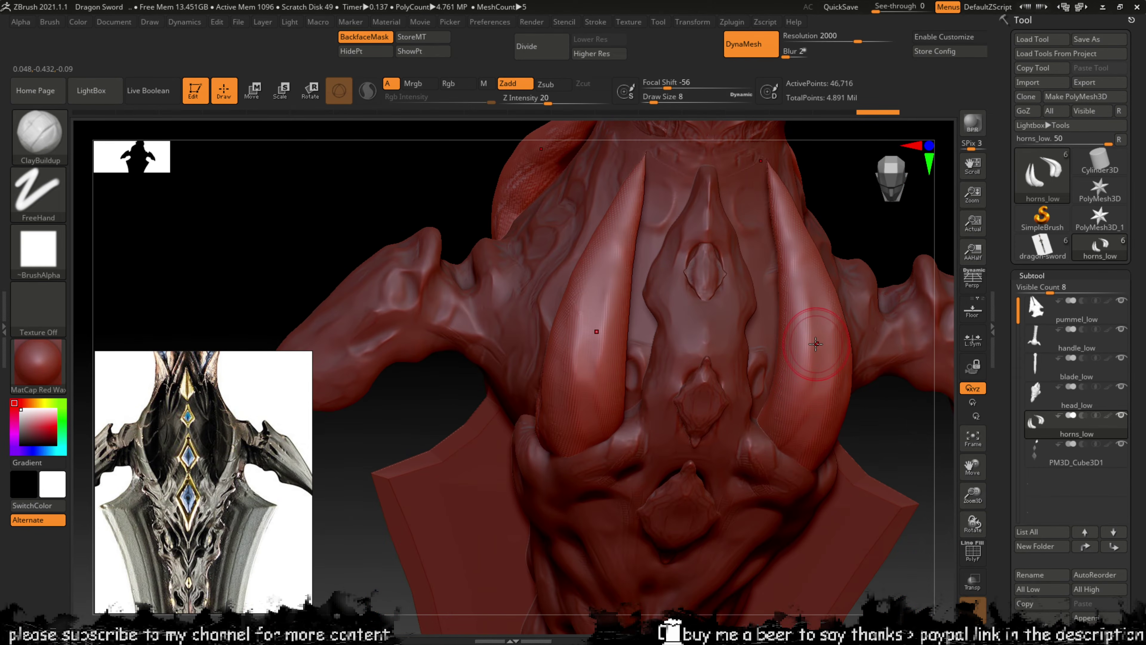
pyautogui.press('b')
pyautogui.press('d')
pyautogui.press('s')
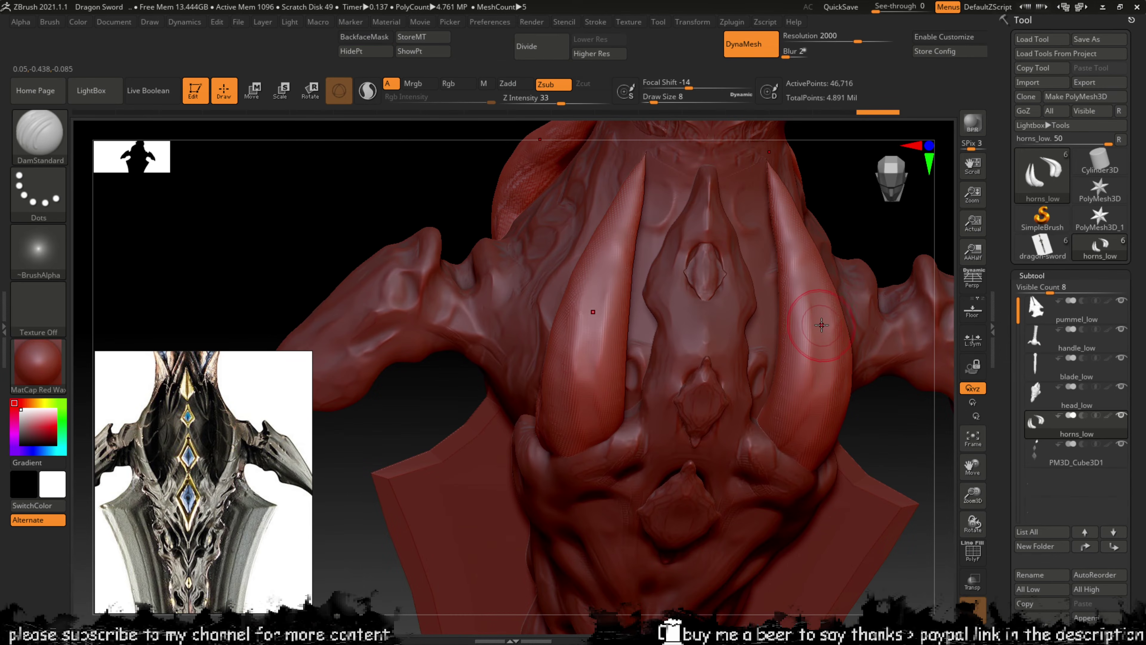
pyautogui.press('b')
pyautogui.press('Escape')
pyautogui.moveTo(822, 317)
pyautogui.mouseDown()
pyautogui.moveTo(790, 456)
pyautogui.moveTo(824, 287)
pyautogui.moveTo(806, 413)
pyautogui.mouseUp()
pyautogui.hotkey('ctrl', 'z')
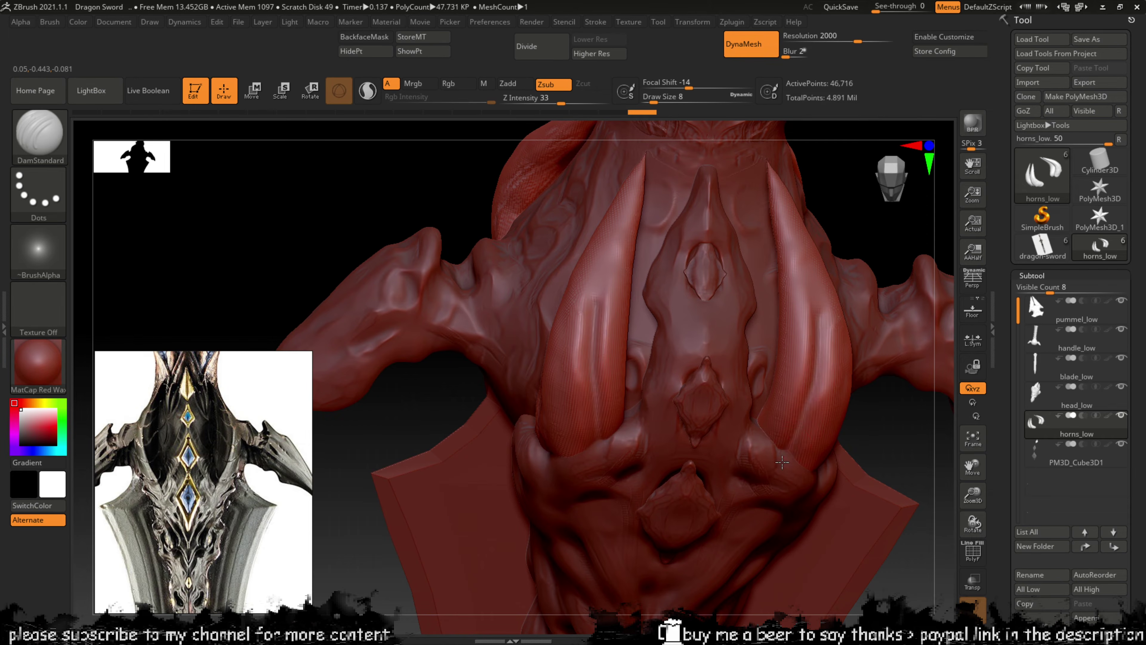
pyautogui.hotkey('ctrl', 'z')
pyautogui.moveTo(832, 308); pyautogui.dragTo(773, 470)
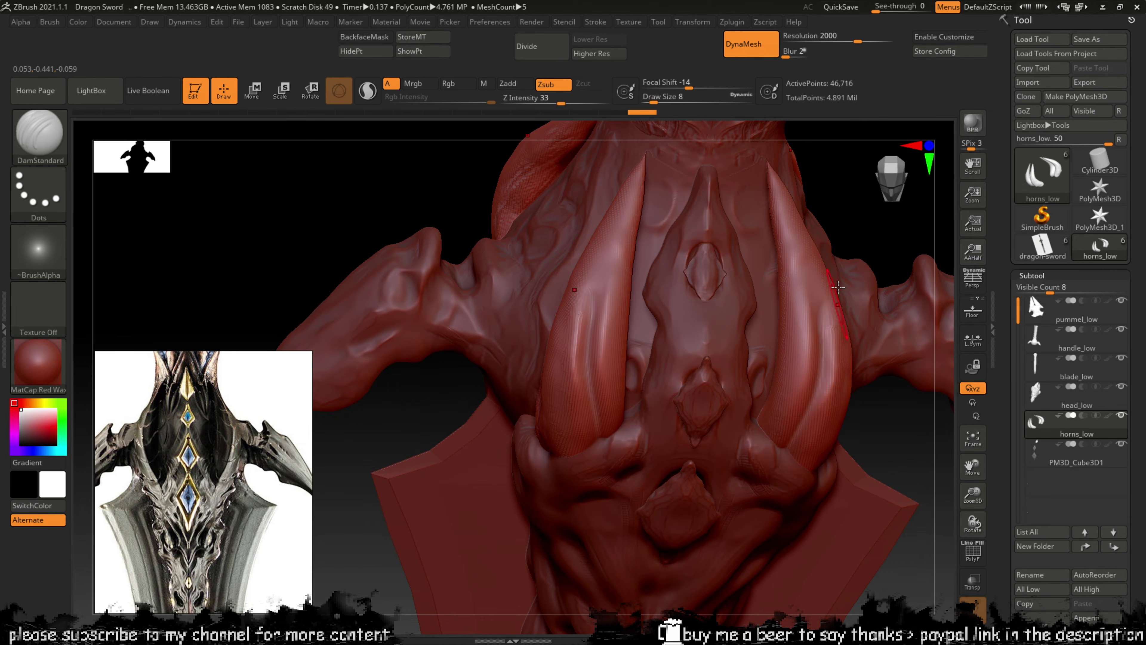
# Step: Undo the lengthwise and crosswise grooves carved into the two front horns
pyautogui.moveTo(819, 279); pyautogui.dragTo(784, 269)
pyautogui.moveTo(875, 234); pyautogui.dragTo(808, 240)
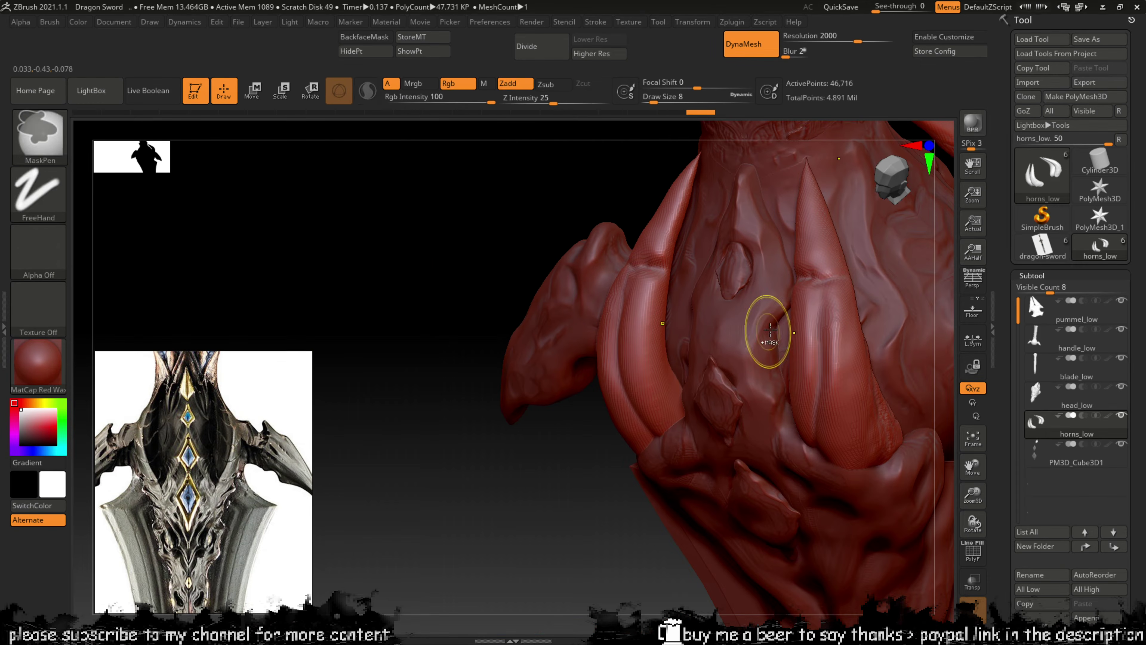
pyautogui.hotkey('ctrl', 'z')
pyautogui.hotkey('ctrl', 'z')
pyautogui.hotkey('ctrl', 'z')
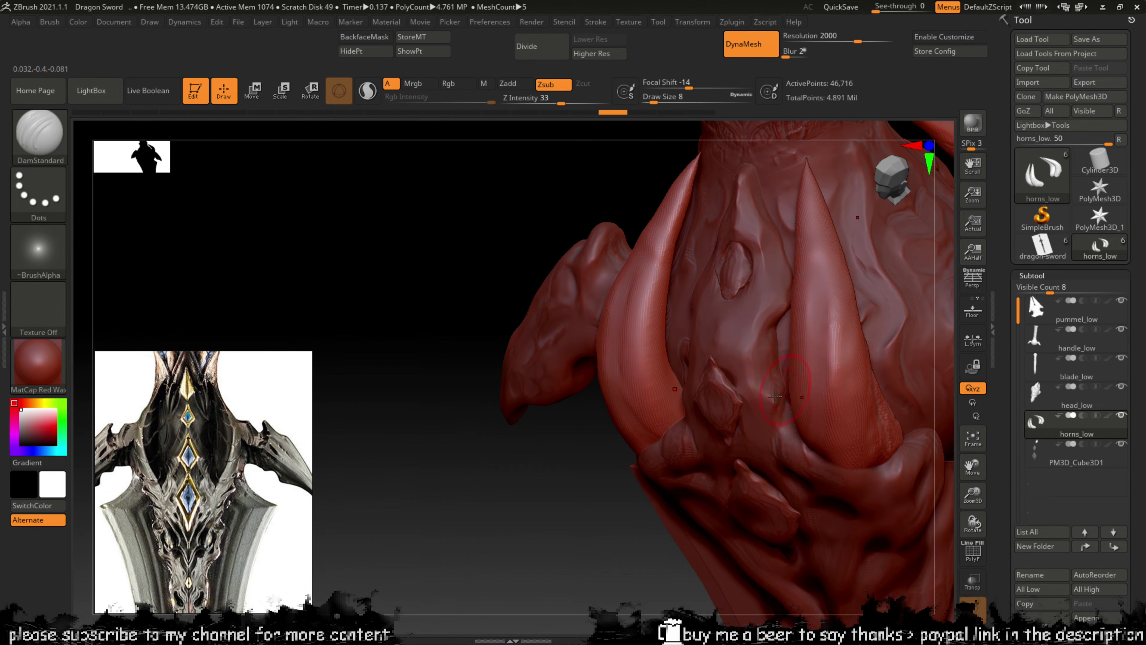
# Step: Turn off DynaMesh for the horns and move them up to the higher subdivision level
pyautogui.moveTo(545, 477); pyautogui.dragTo(449, 486)
pyautogui.click(752, 57)
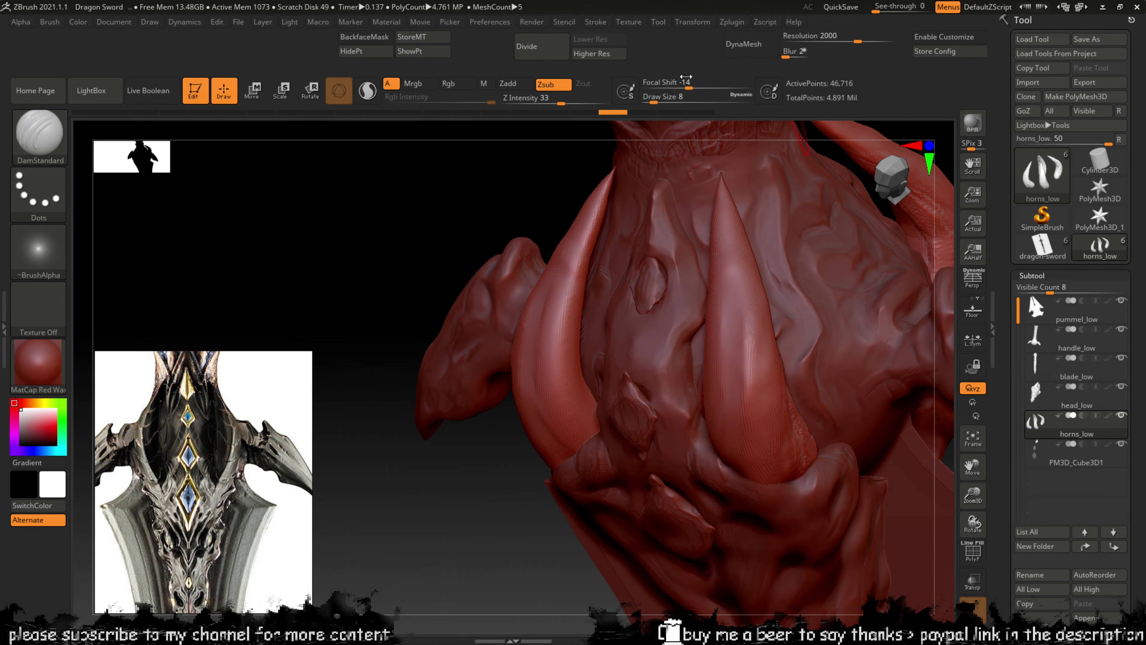
pyautogui.click(602, 53)
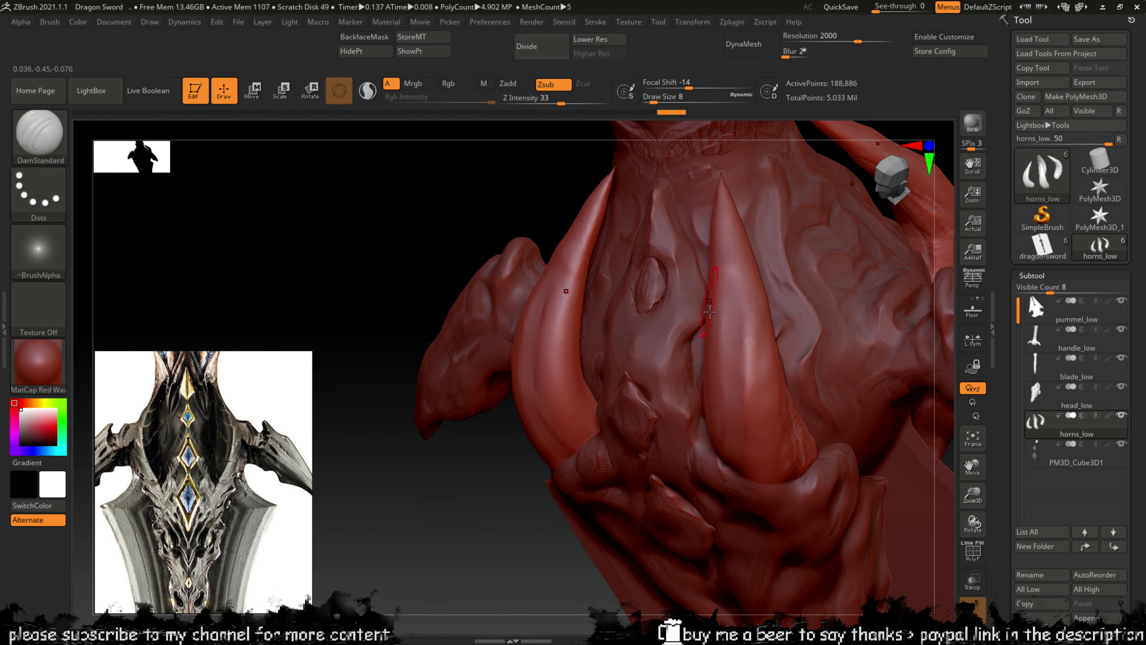
# Step: Try a DamStandard groove on the front horn, undo it and set the draw size back to 8
pyautogui.press('b')
pyautogui.press('d')
pyautogui.press('s')
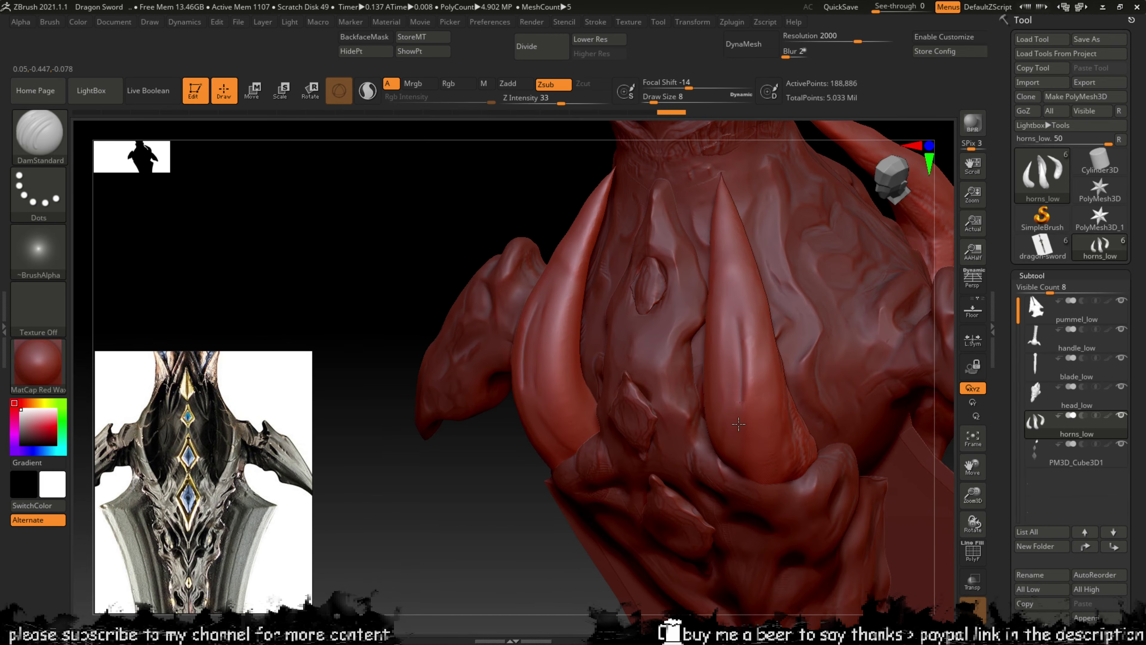
pyautogui.hotkey('ctrl', 'z')
pyautogui.press('[')
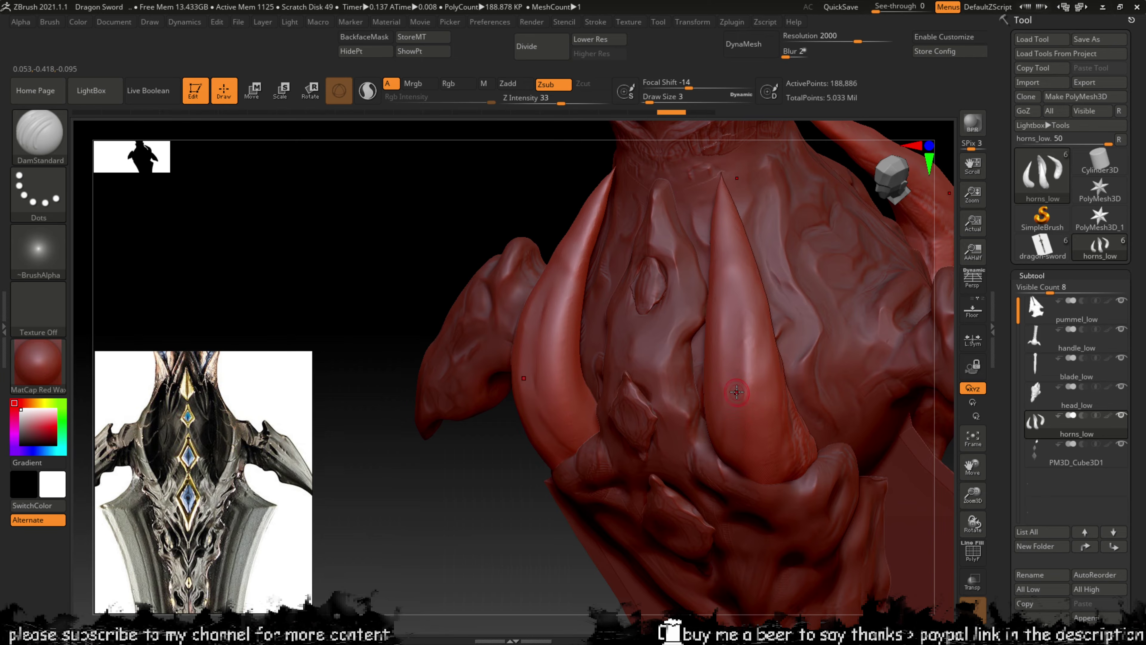
pyautogui.click(694, 92)
pyautogui.write('8')
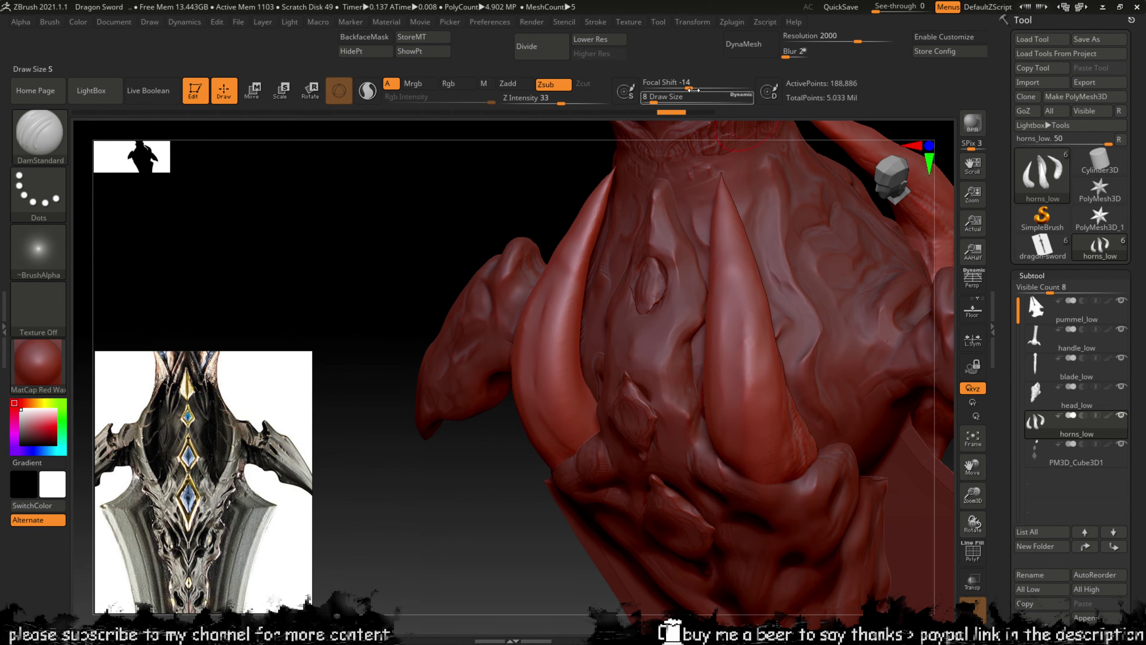
# Step: Set DamStandard's focal shift to -79 and draw size to 2, and undo a lengthwise test groove on the front horn
pyautogui.moveTo(677, 87); pyautogui.dragTo(655, 85)
pyautogui.press('[')
pyautogui.press('[')
pyautogui.press('[')
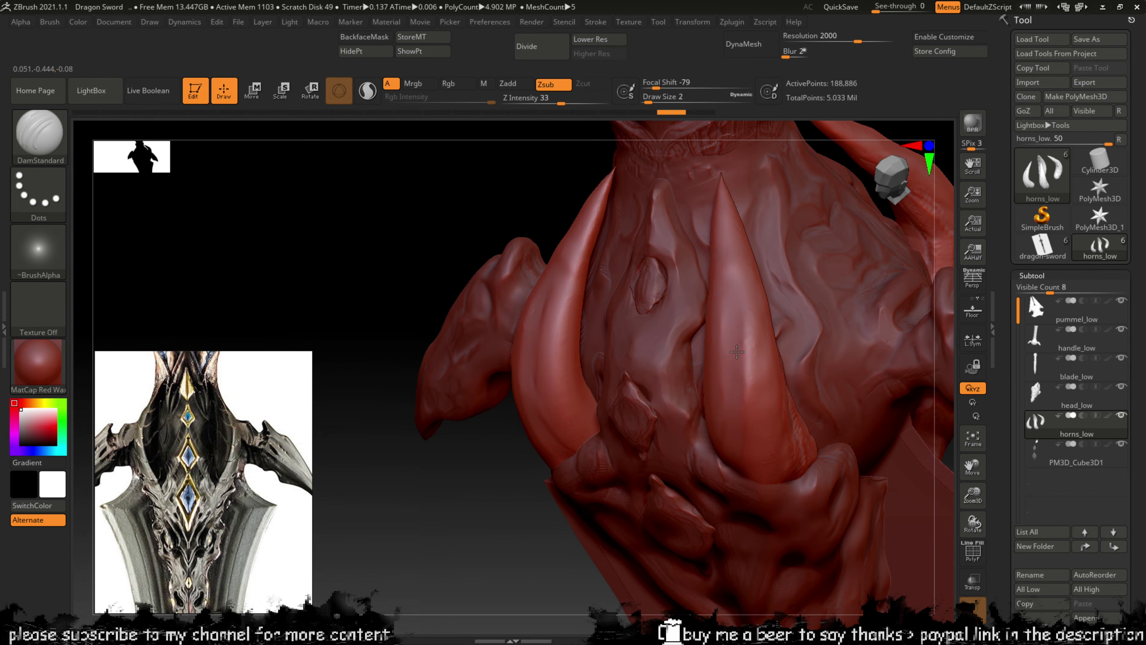
pyautogui.moveTo(736, 329)
pyautogui.mouseDown()
pyautogui.moveTo(737, 434)
pyautogui.moveTo(743, 307)
pyautogui.moveTo(736, 381)
pyautogui.mouseUp()
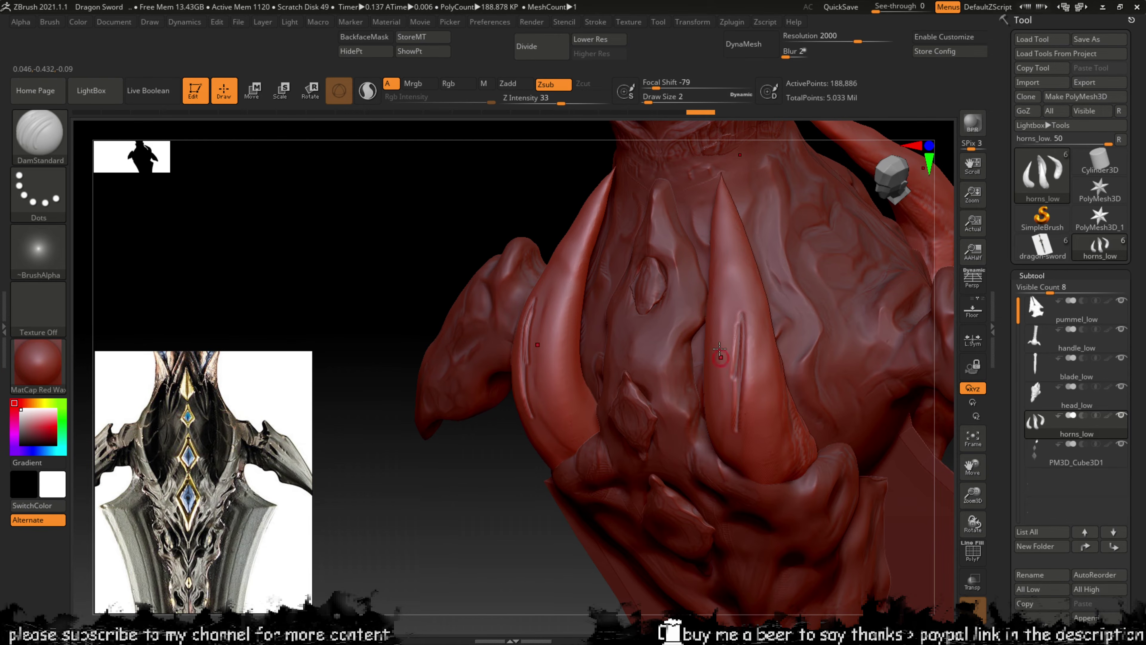
pyautogui.hotkey('ctrl', 'z')
# Step: Carve a thin crosswise groove around the upper front horns and a lengthwise groove from it toward the base
pyautogui.moveTo(521, 544); pyautogui.dragTo(587, 535)
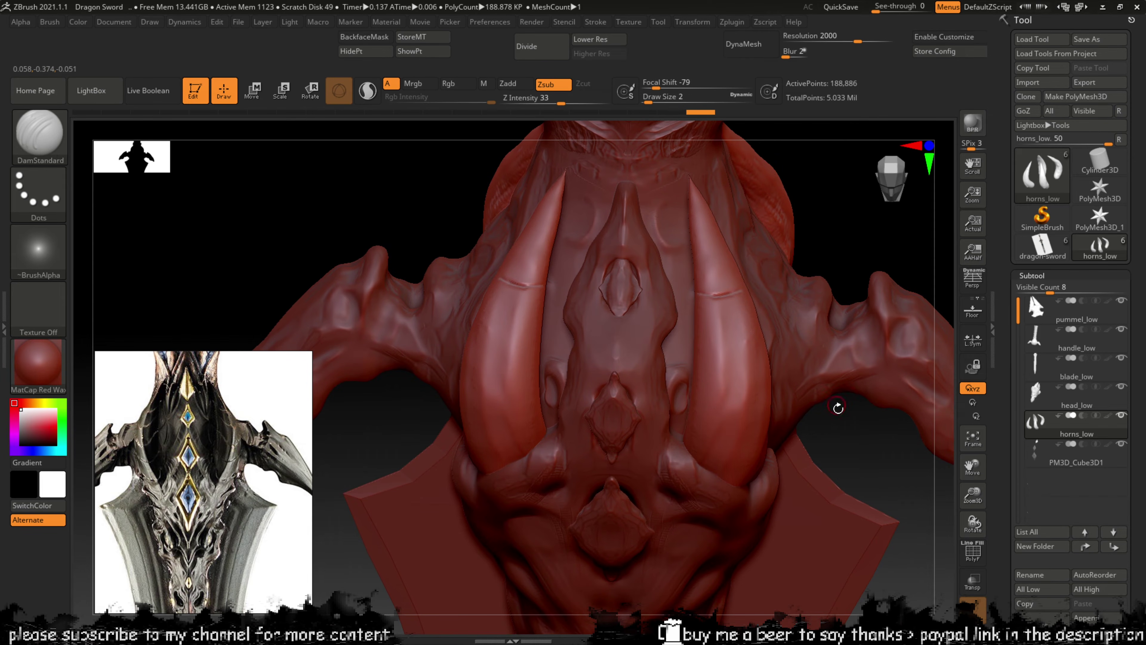
pyautogui.moveTo(834, 402); pyautogui.dragTo(733, 291)
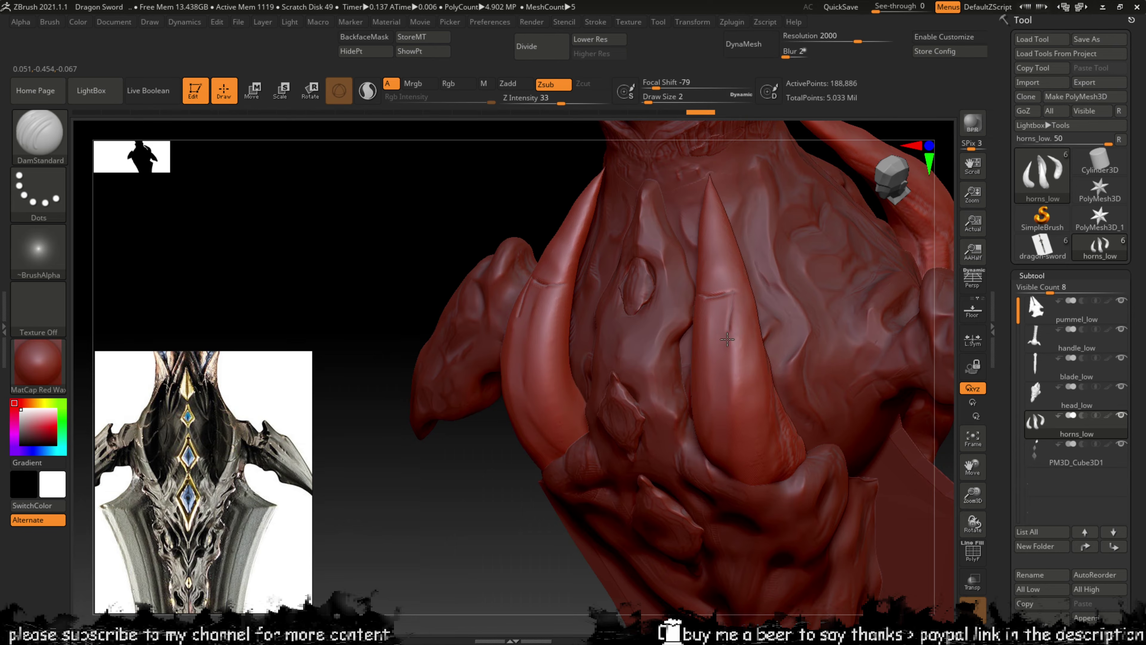
pyautogui.moveTo(727, 340); pyautogui.dragTo(729, 403)
pyautogui.moveTo(746, 353); pyautogui.dragTo(748, 335)
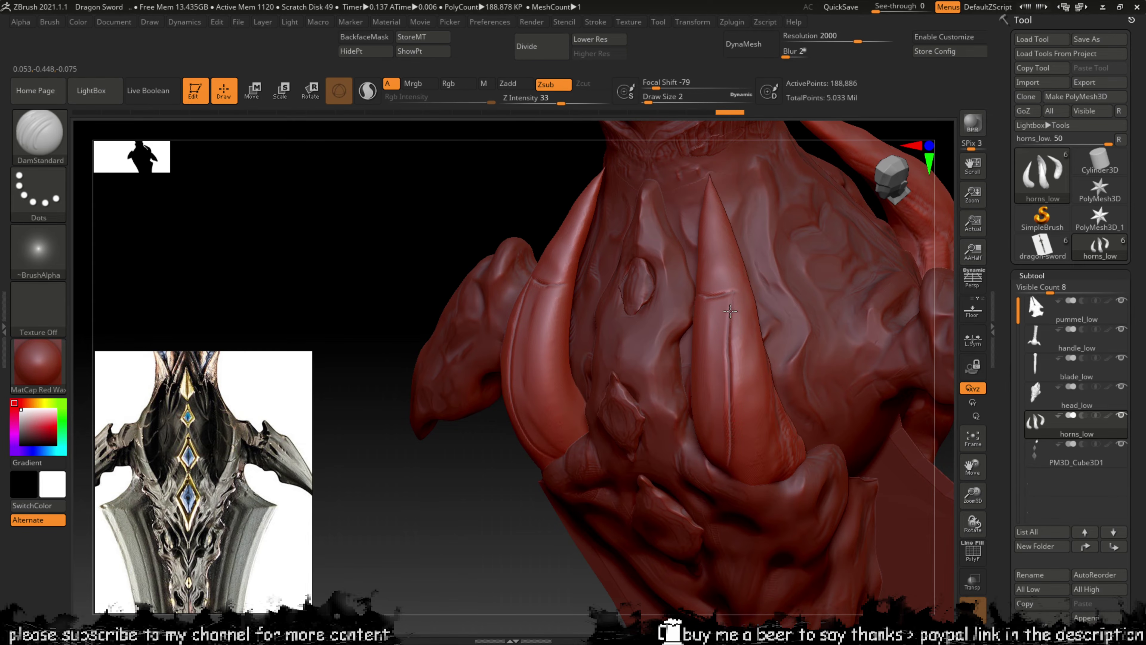
# Step: Extend the crosswise and lengthwise grooves around the front horns and carve a diagonal crack across their lower halves
pyautogui.moveTo(644, 525); pyautogui.dragTo(718, 454, button='right')
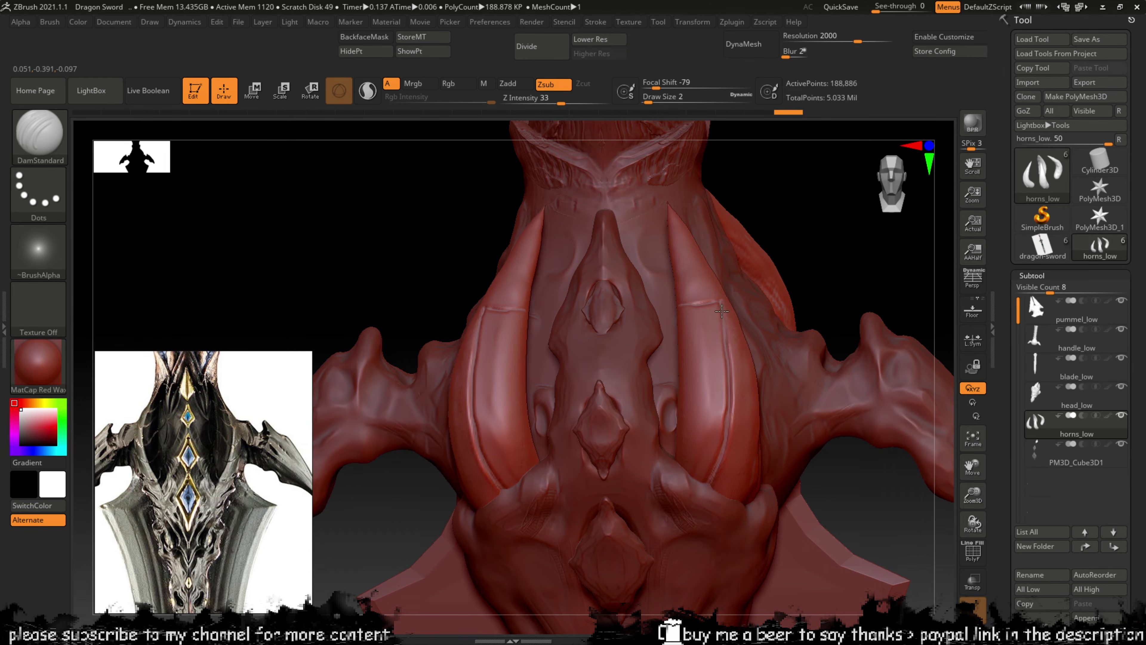
pyautogui.moveTo(806, 264); pyautogui.dragTo(730, 298, button='right')
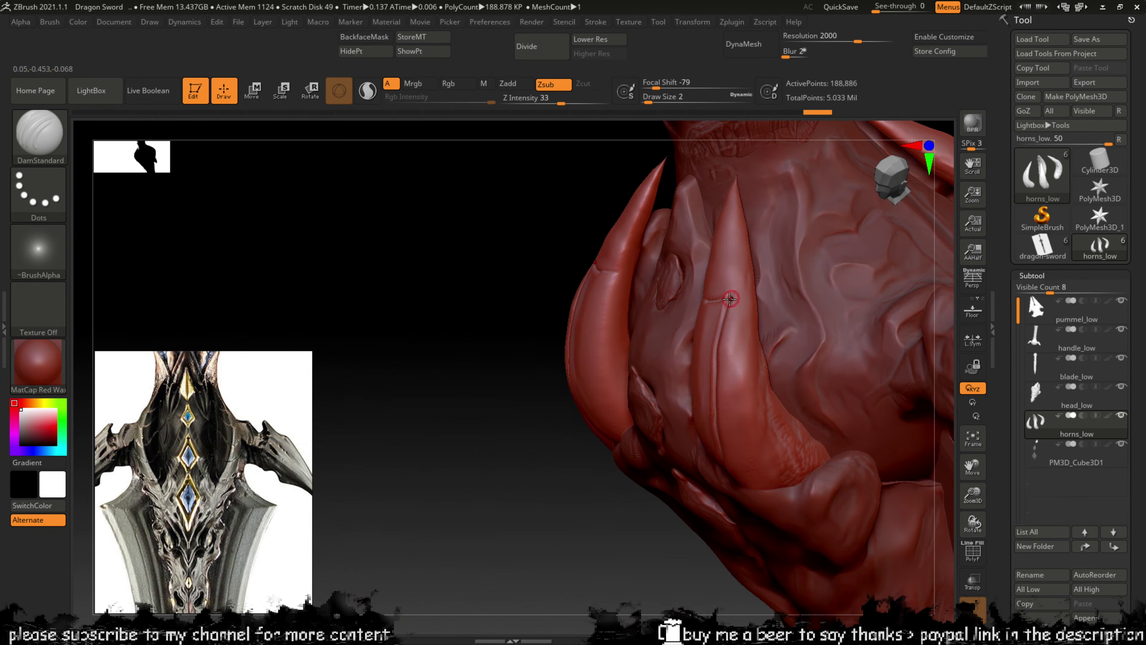
pyautogui.moveTo(579, 481)
pyautogui.mouseDown(button='right')
pyautogui.moveTo(568, 435)
pyautogui.moveTo(754, 287)
pyautogui.mouseUp(button='right')
pyautogui.moveTo(604, 397)
pyautogui.mouseDown(button='right')
pyautogui.moveTo(676, 372)
pyautogui.moveTo(736, 291)
pyautogui.mouseUp(button='right')
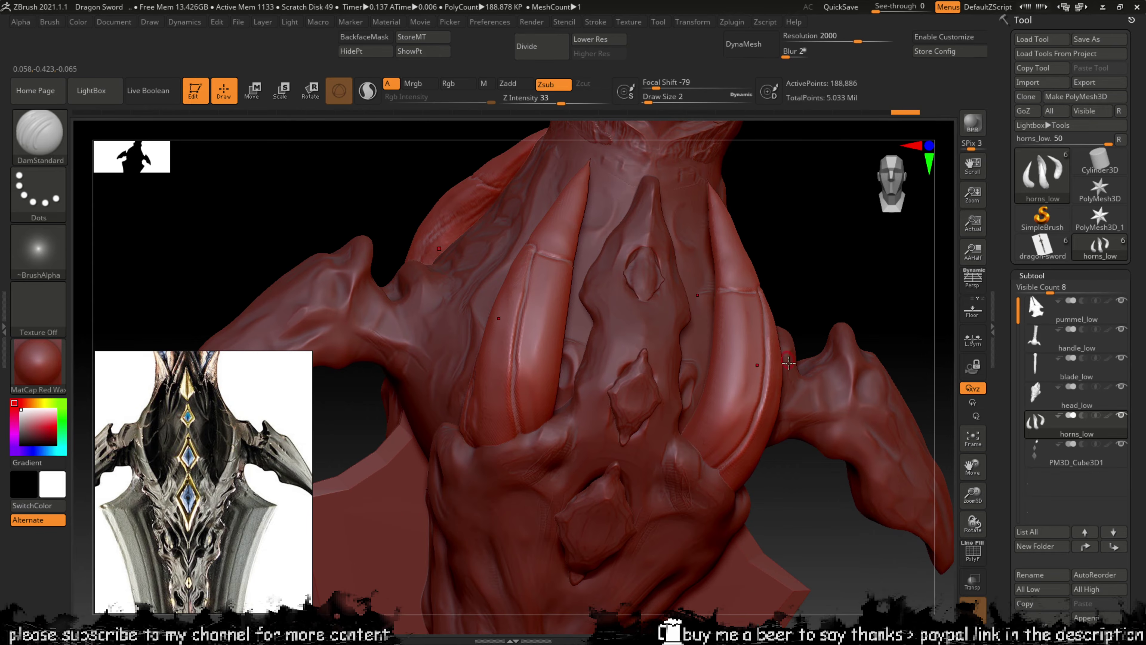
pyautogui.moveTo(838, 300); pyautogui.dragTo(744, 417, button='right')
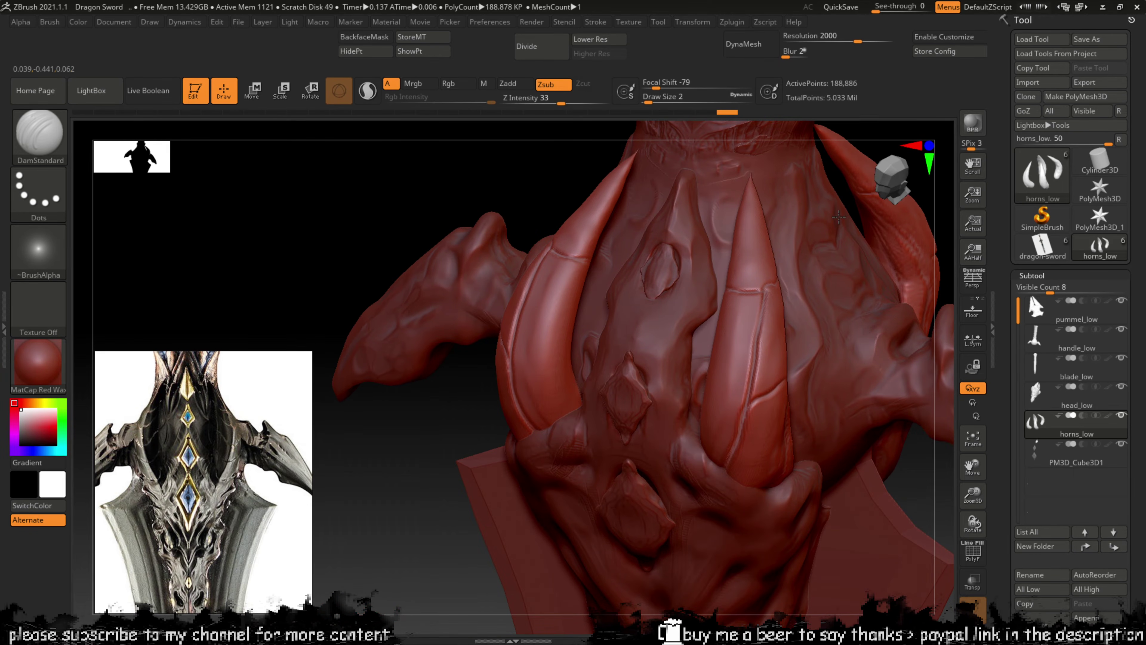
pyautogui.moveTo(849, 209); pyautogui.dragTo(618, 384, button='right')
pyautogui.moveTo(548, 420)
pyautogui.mouseDown(button='right')
pyautogui.moveTo(420, 531)
pyautogui.moveTo(582, 383)
pyautogui.mouseUp(button='right')
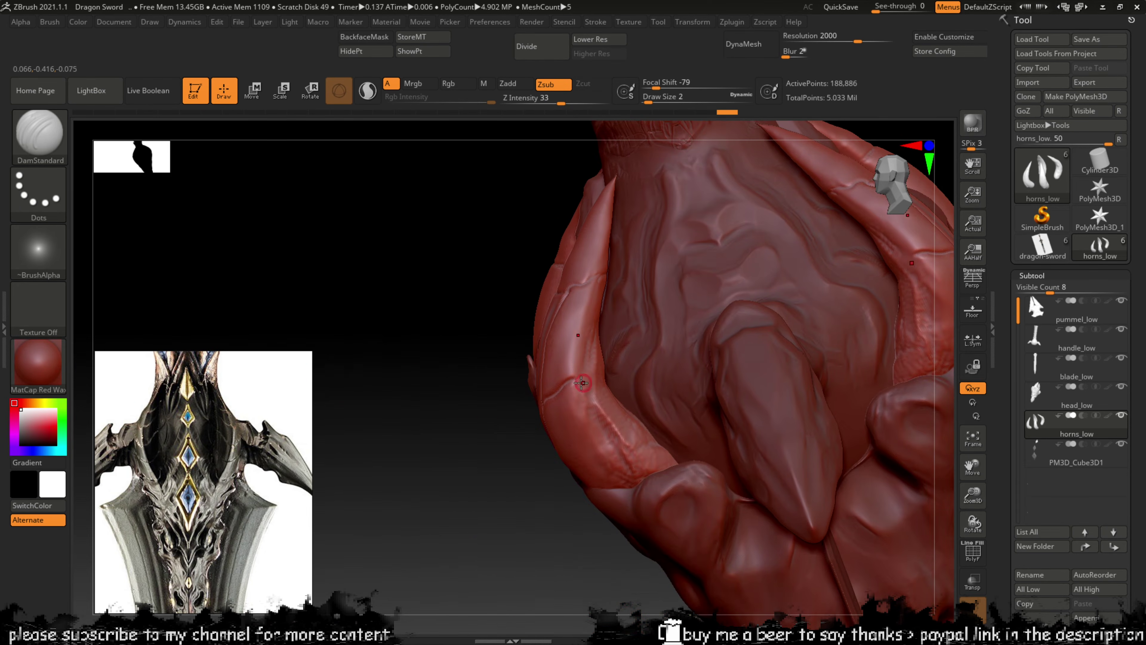
# Step: Continue the diagonal crack around the outer sides of the front horns and add small cracks toward the bases
pyautogui.moveTo(606, 363)
pyautogui.mouseDown()
pyautogui.moveTo(574, 378)
pyautogui.moveTo(593, 358)
pyautogui.mouseUp()
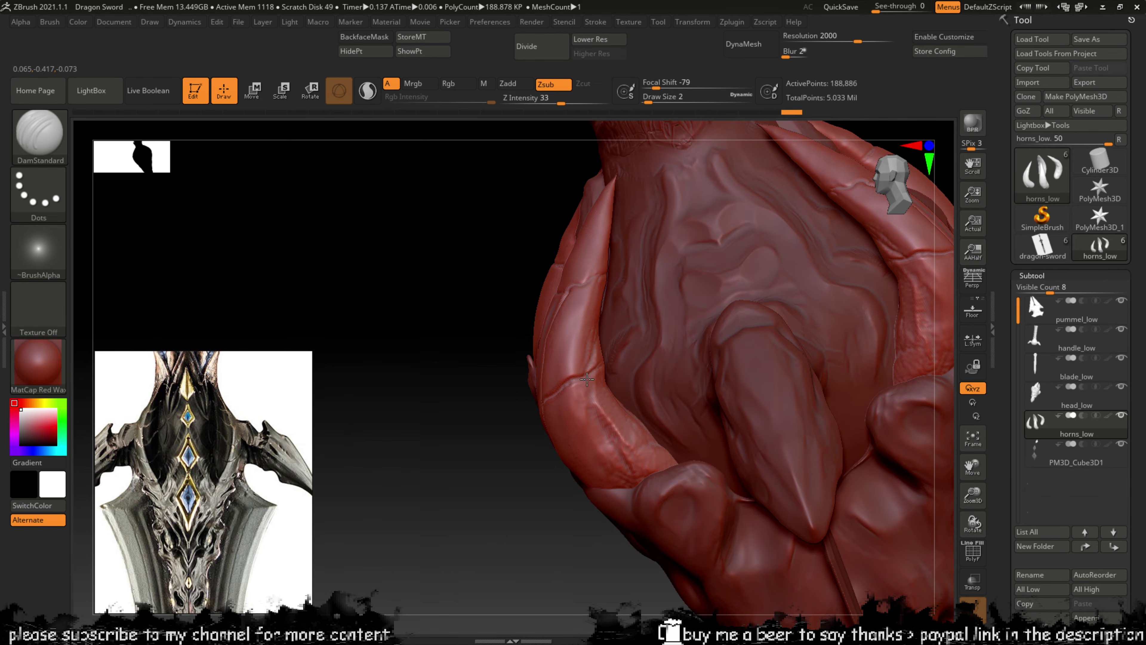
pyautogui.moveTo(610, 453); pyautogui.dragTo(636, 482)
pyautogui.moveTo(509, 517)
pyautogui.mouseDown()
pyautogui.moveTo(605, 505)
pyautogui.moveTo(591, 492)
pyautogui.mouseUp()
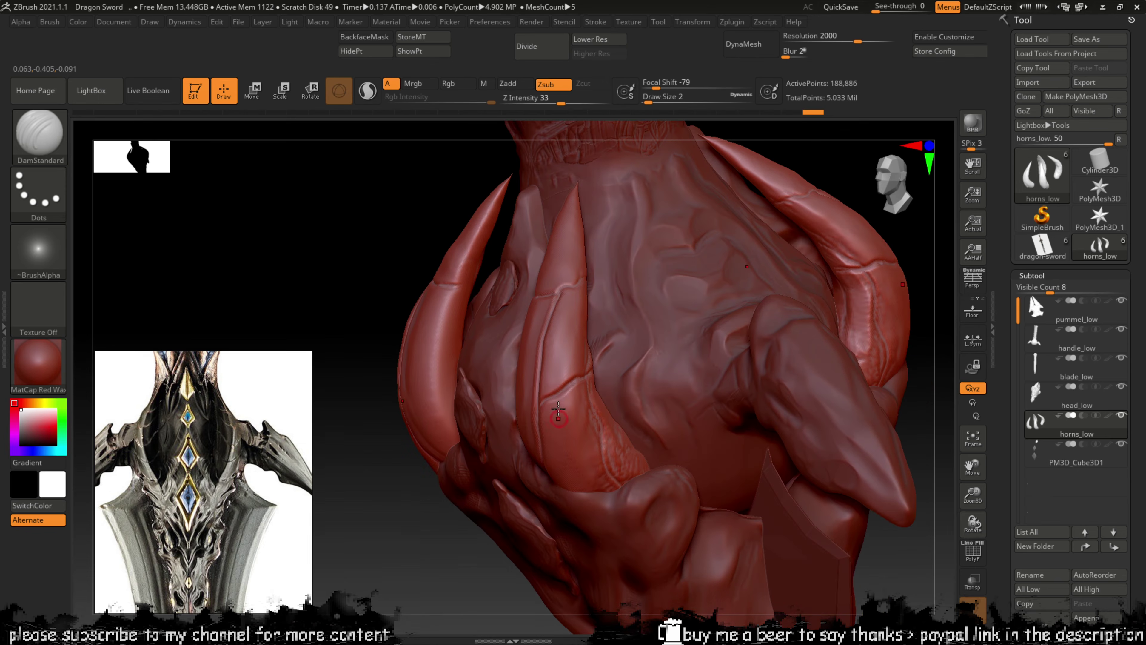
pyautogui.moveTo(560, 423)
pyautogui.mouseDown()
pyautogui.moveTo(573, 469)
pyautogui.moveTo(578, 406)
pyautogui.mouseUp()
pyautogui.moveTo(435, 544); pyautogui.dragTo(508, 567)
# Step: Trim the edges along the lengthwise groove of the front horns with the TrimDynamic brush
pyautogui.press('b')
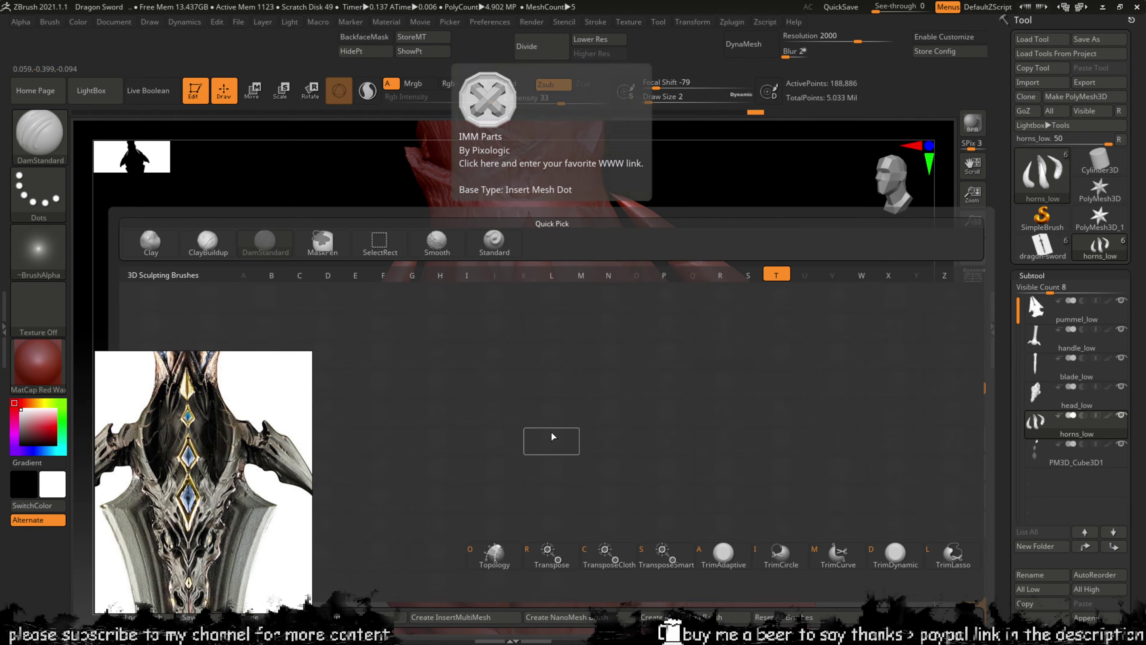
pyautogui.press('t')
pyautogui.press('d')
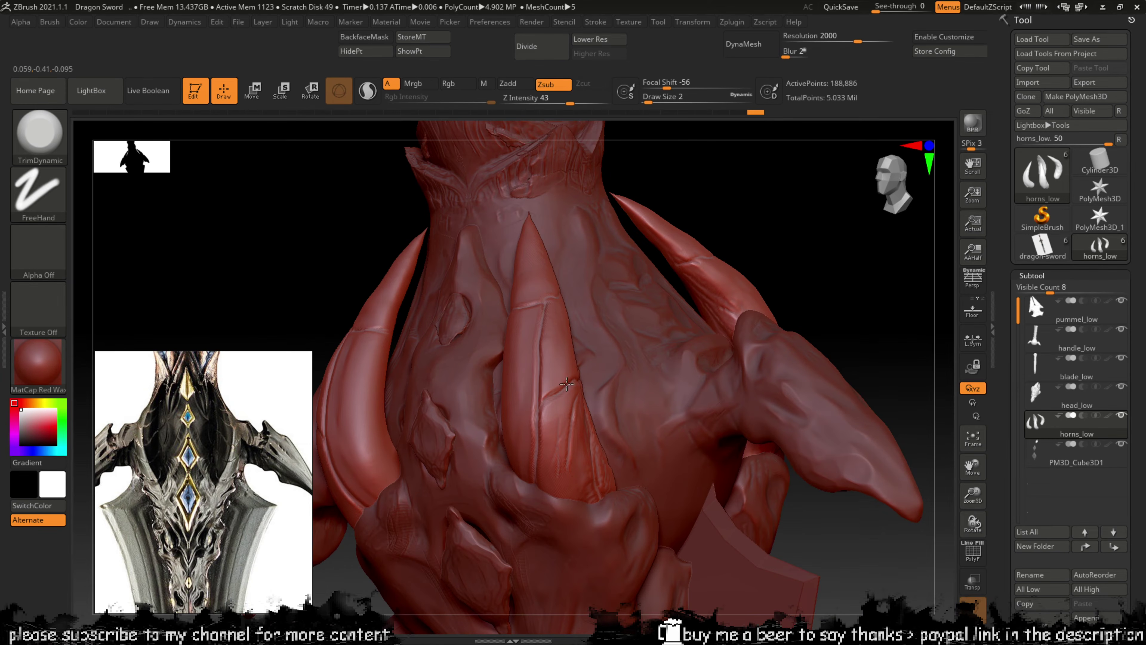
pyautogui.moveTo(536, 388); pyautogui.dragTo(537, 417)
pyautogui.moveTo(725, 229); pyautogui.dragTo(783, 231)
# Step: Switch to the Chisel brush, test lengthwise strokes on the front horn and choose BrushTip 5
pyautogui.press('b')
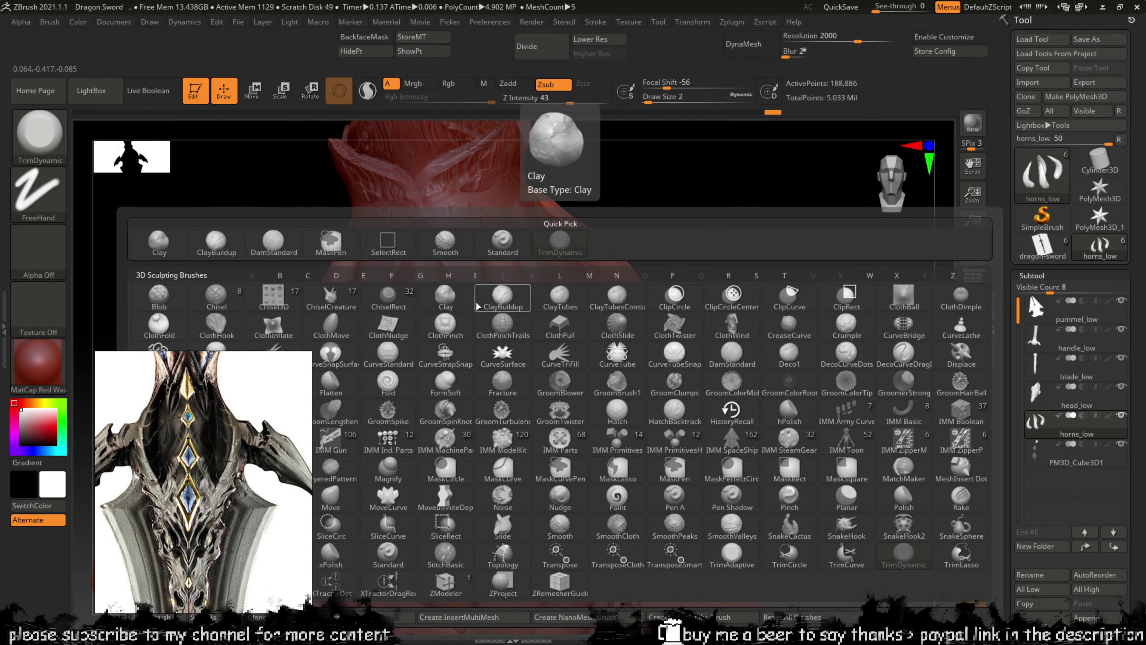
pyautogui.click(217, 299)
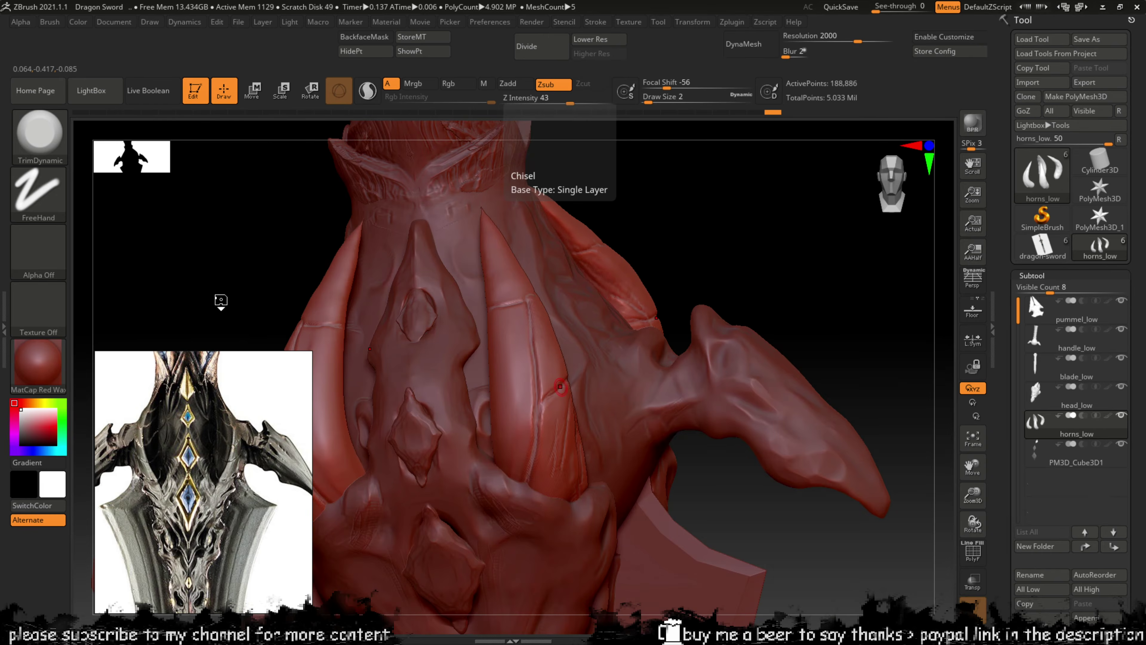
pyautogui.moveTo(517, 351); pyautogui.dragTo(519, 454)
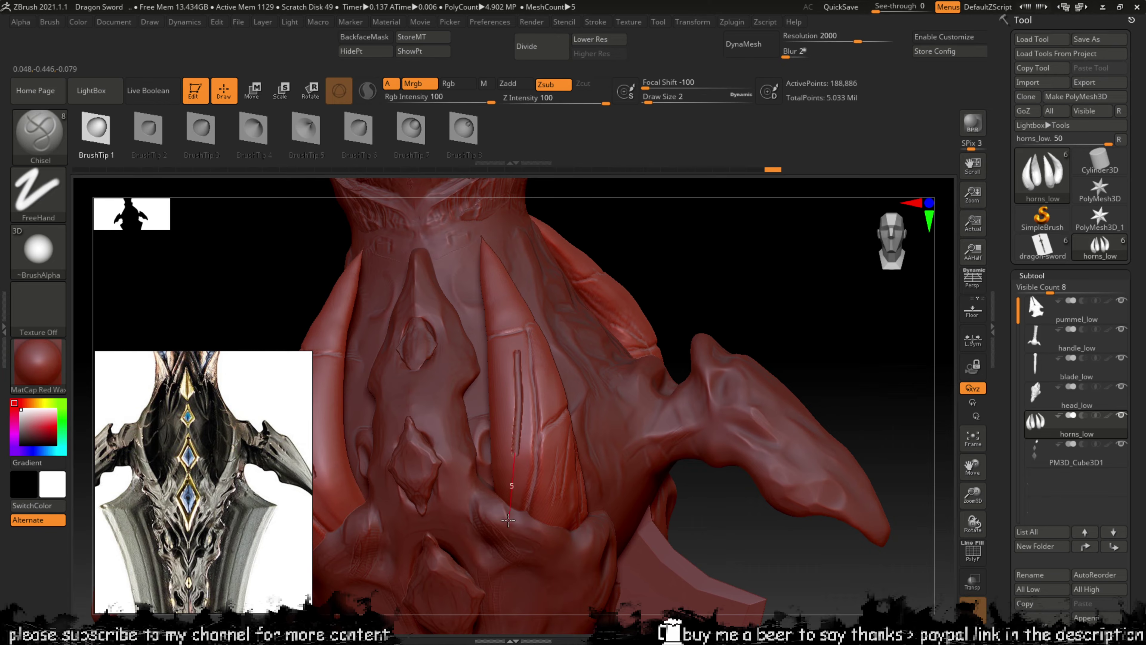
pyautogui.click(310, 142)
pyautogui.moveTo(515, 345)
pyautogui.mouseDown()
pyautogui.moveTo(507, 433)
pyautogui.moveTo(462, 519)
pyautogui.mouseUp()
# Step: Chisel along the diagonal crack and the upper crosswise groove on the outer side of the front horns
pyautogui.moveTo(650, 266)
pyautogui.mouseDown()
pyautogui.moveTo(657, 259)
pyautogui.moveTo(518, 437)
pyautogui.mouseUp()
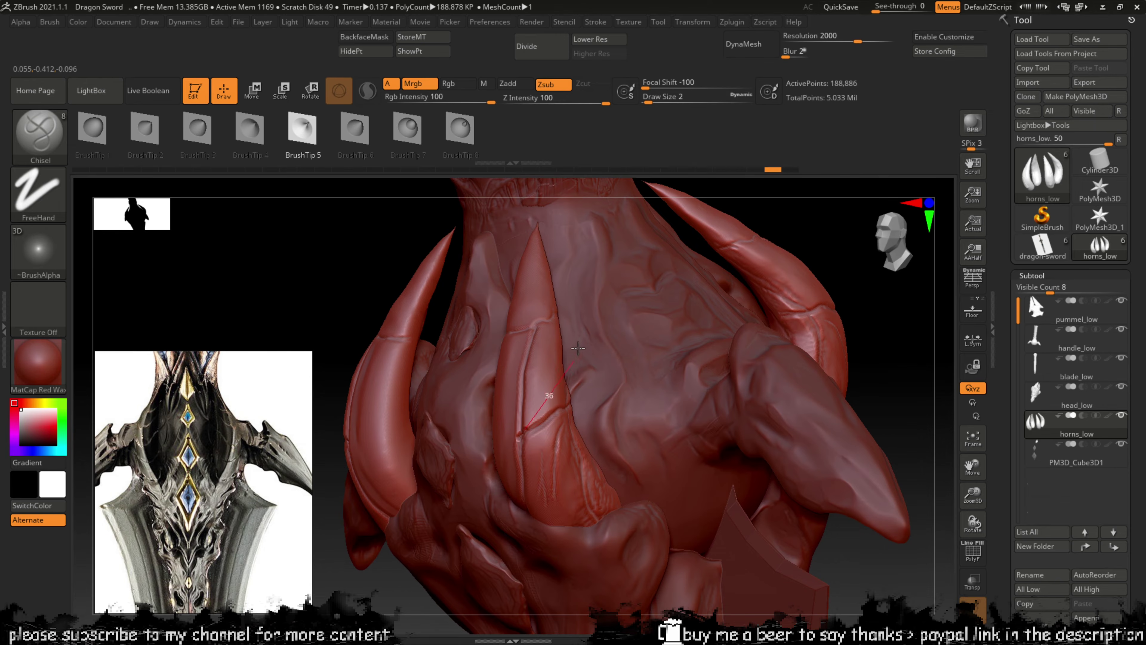
pyautogui.moveTo(578, 348); pyautogui.dragTo(582, 343)
pyautogui.moveTo(776, 214); pyautogui.dragTo(546, 318)
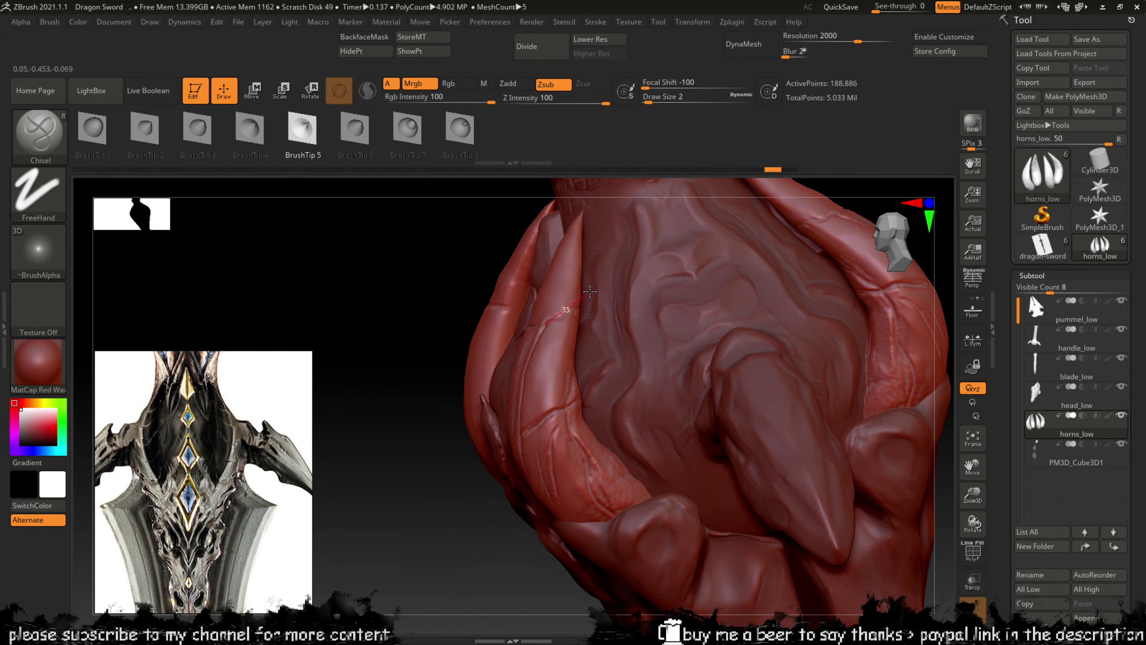
pyautogui.moveTo(627, 275); pyautogui.dragTo(627, 276)
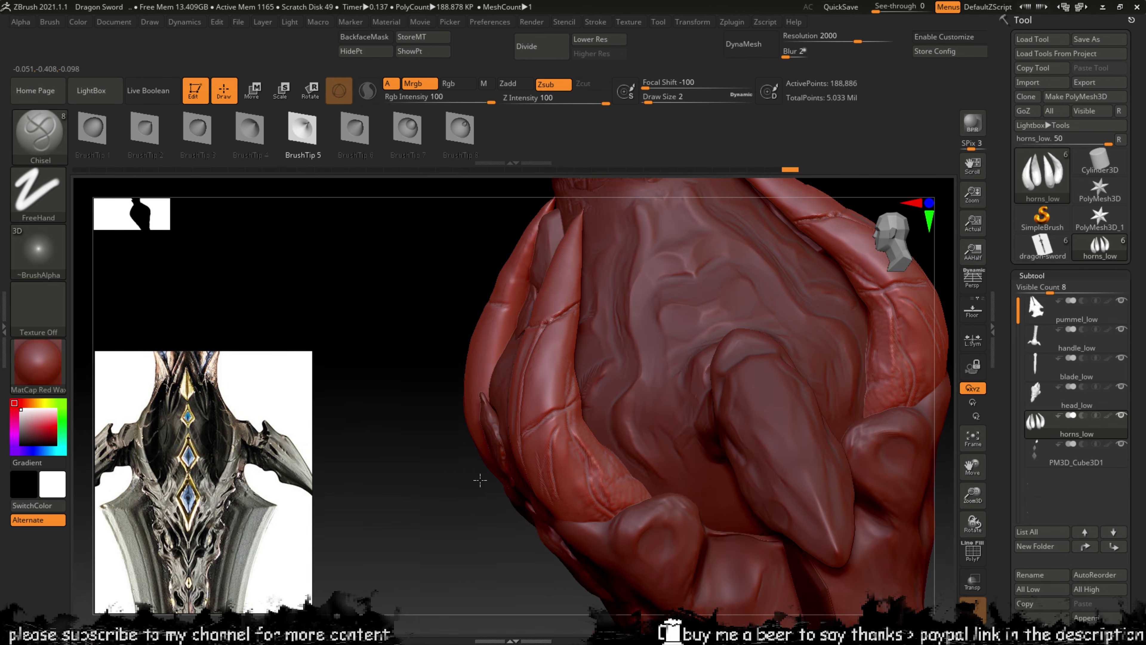
# Step: Return to the DamStandard brush and carve fine diagonal cracks into the tips of the front horns
pyautogui.moveTo(479, 479)
pyautogui.mouseDown()
pyautogui.moveTo(451, 498)
pyautogui.moveTo(414, 476)
pyautogui.moveTo(455, 480)
pyautogui.moveTo(478, 451)
pyautogui.mouseUp()
pyautogui.press('b')
pyautogui.press('d')
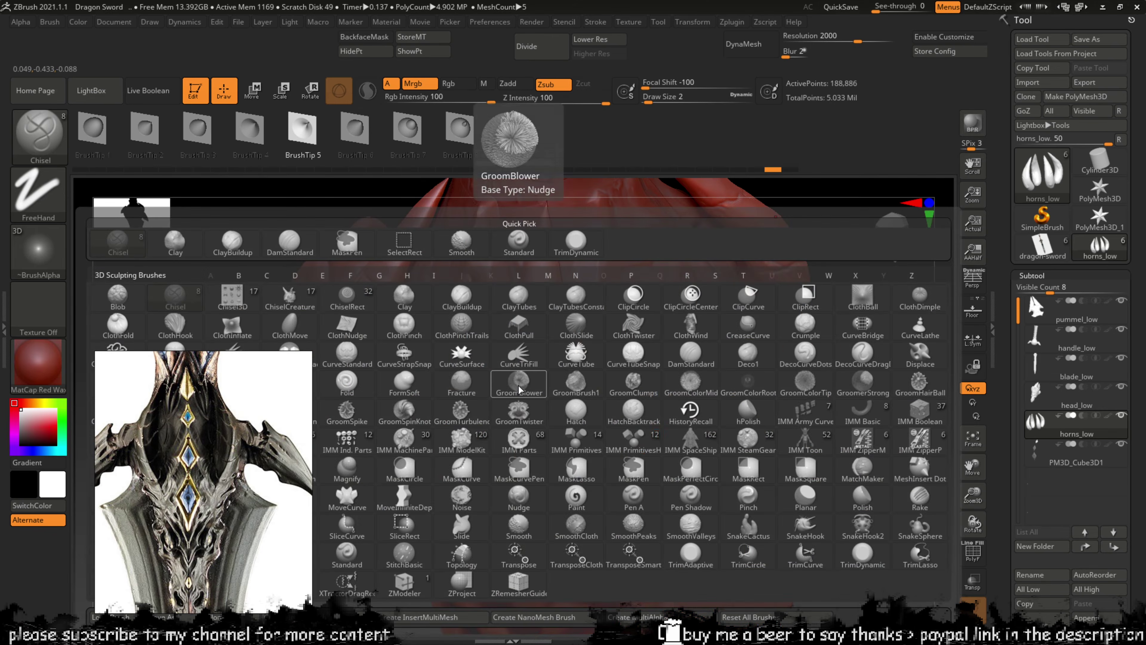
pyautogui.press('s')
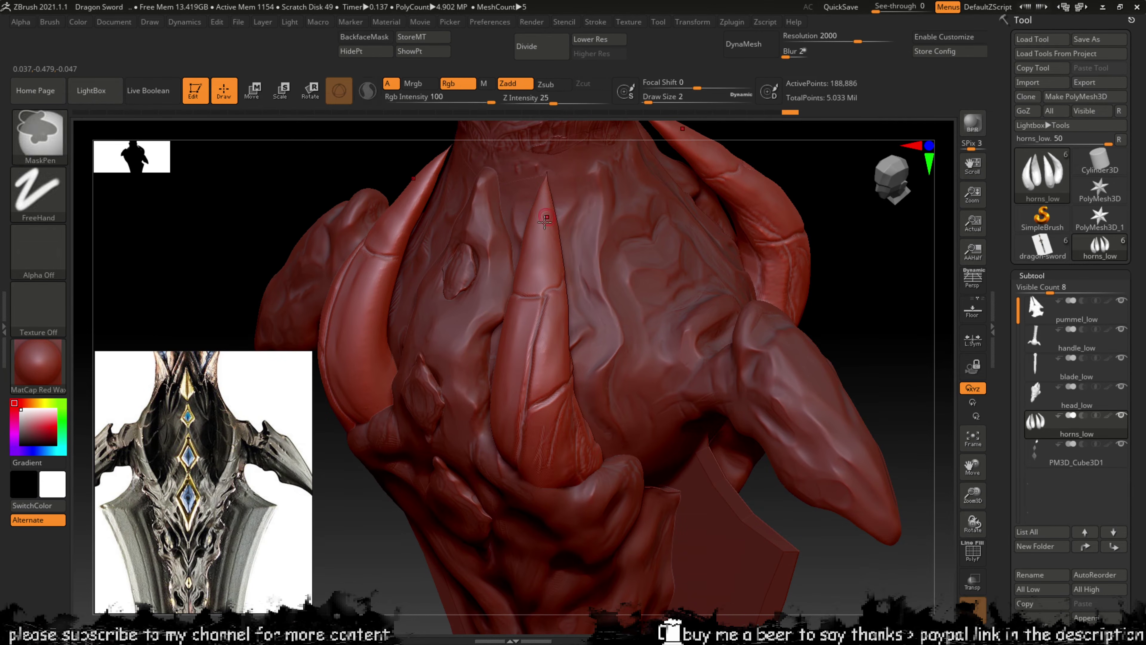
pyautogui.moveTo(530, 256); pyautogui.dragTo(527, 280)
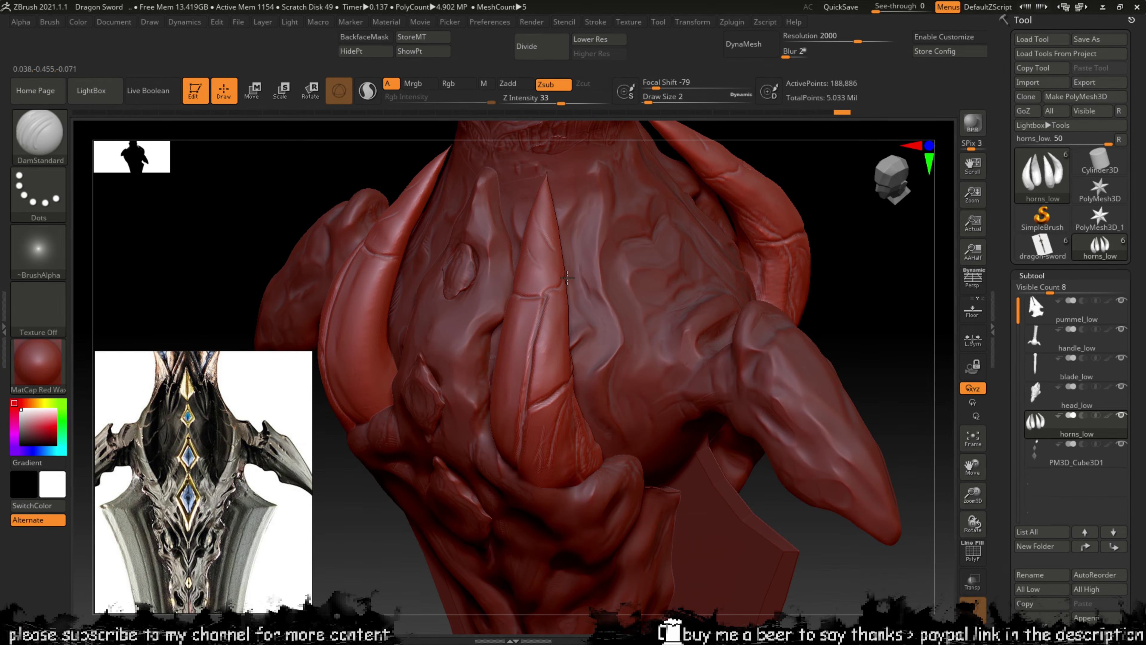
# Step: Carve fine cracks down the front faces of the front horns below the crosswise groove, undoing one stray stroke
pyautogui.moveTo(793, 174); pyautogui.dragTo(770, 182)
pyautogui.moveTo(532, 352)
pyautogui.mouseDown()
pyautogui.moveTo(497, 368)
pyautogui.moveTo(509, 342)
pyautogui.mouseUp()
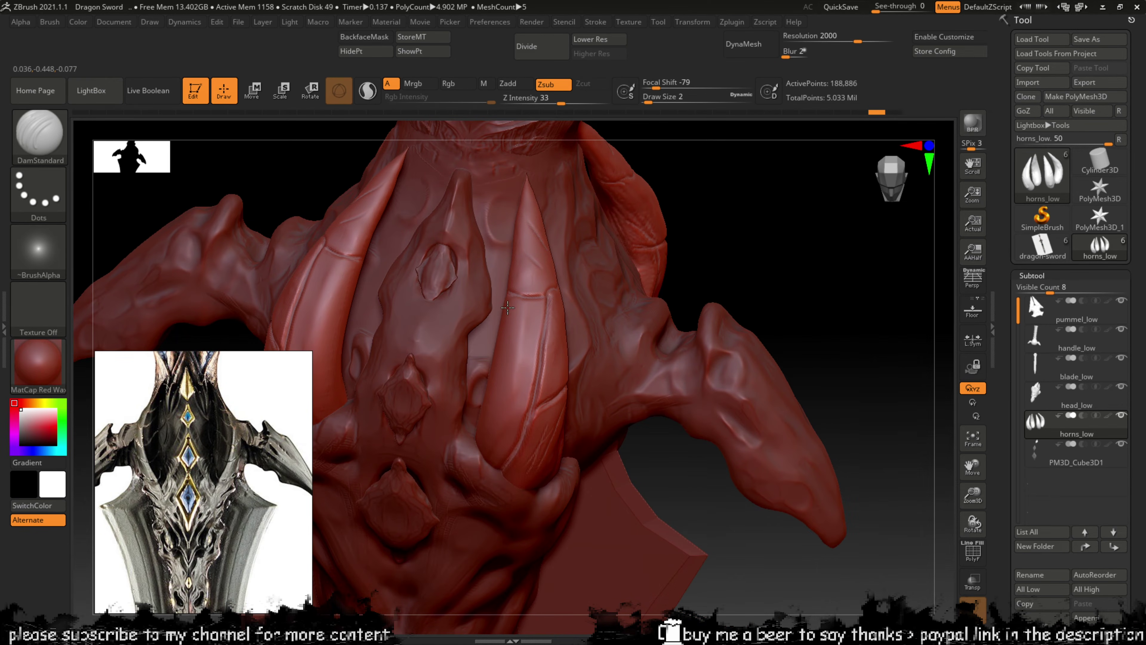
pyautogui.moveTo(540, 349); pyautogui.dragTo(545, 358)
pyautogui.hotkey('ctrl', 'z')
pyautogui.moveTo(502, 321)
pyautogui.mouseDown()
pyautogui.moveTo(541, 359)
pyautogui.moveTo(517, 451)
pyautogui.mouseUp()
# Step: Add fine branching cracks to the outer faces of the front horns between the crosswise groove and the diagonal crack
pyautogui.moveTo(719, 259)
pyautogui.mouseDown()
pyautogui.moveTo(752, 247)
pyautogui.moveTo(701, 256)
pyautogui.moveTo(635, 247)
pyautogui.mouseUp()
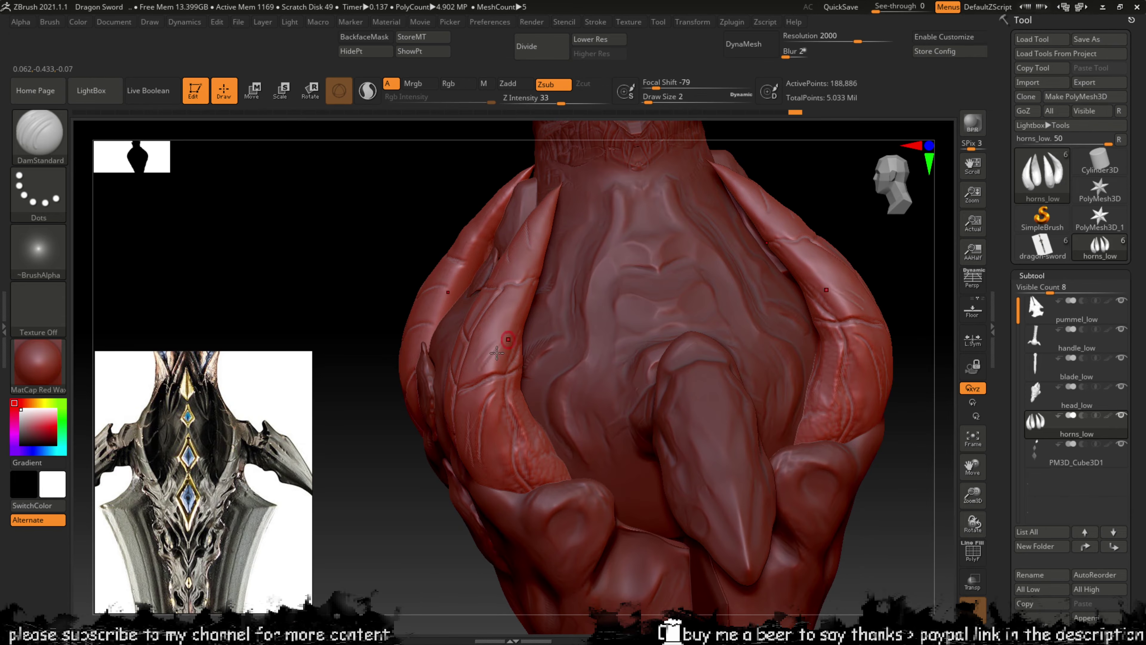
pyautogui.moveTo(509, 320); pyautogui.dragTo(497, 340)
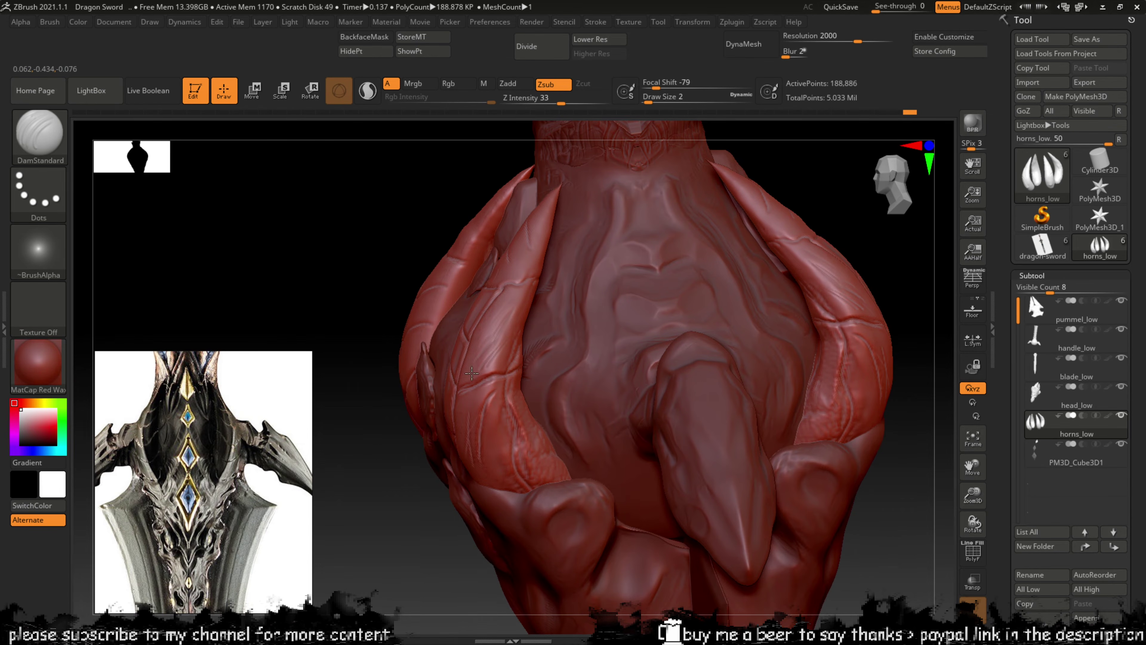
pyautogui.moveTo(383, 477); pyautogui.dragTo(650, 319)
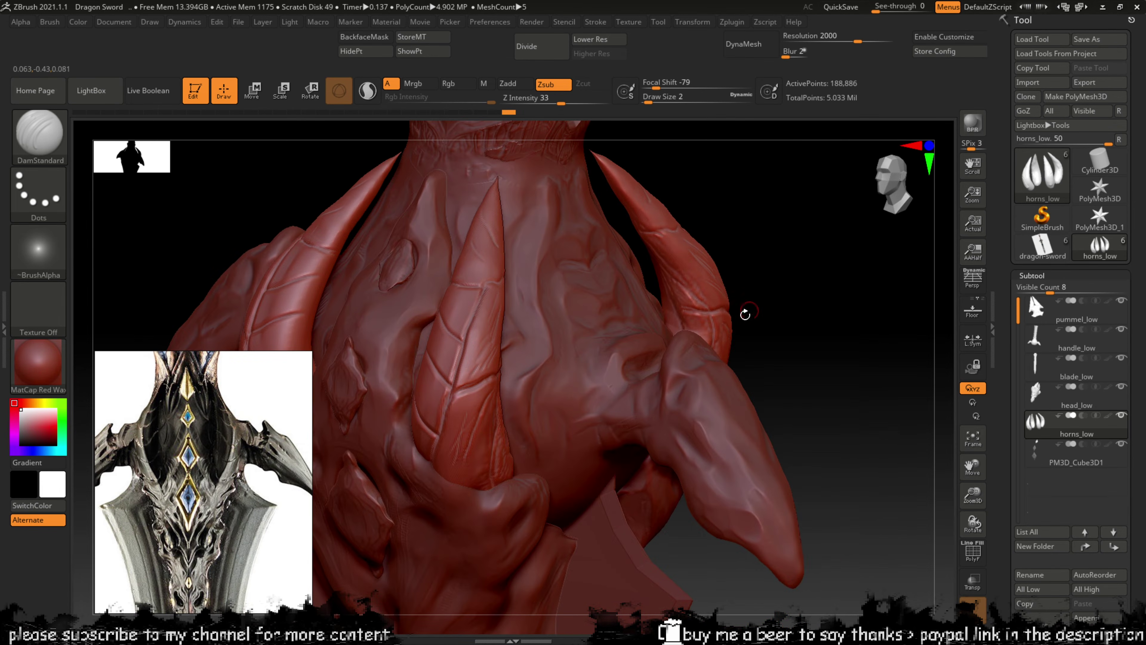
pyautogui.press('f')
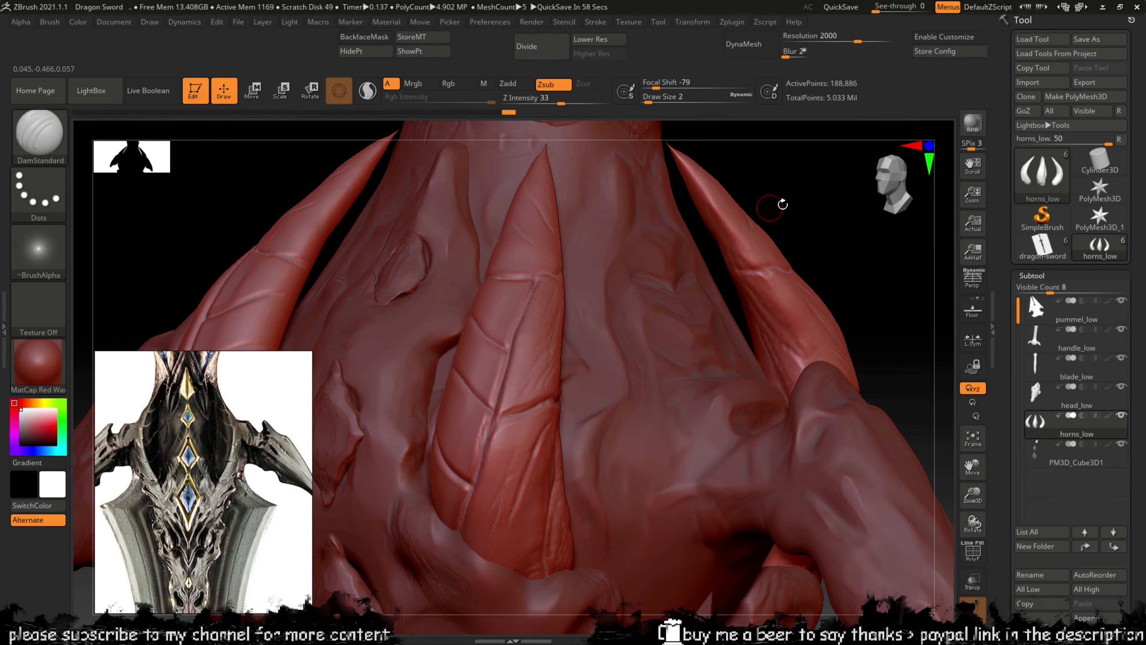
# Step: Check the carved horns against the whole hilt, then make the blade_low subtool active
pyautogui.moveTo(811, 152)
pyautogui.keyDown('ctrl'); pyautogui.mouseDown(button='right')
pyautogui.moveTo(765, 297)
pyautogui.moveTo(770, 330)
pyautogui.moveTo(760, 315)
pyautogui.moveTo(818, 399)
pyautogui.moveTo(816, 358)
pyautogui.moveTo(777, 422)
pyautogui.moveTo(649, 246)
pyautogui.mouseUp(button='right'); pyautogui.keyUp('ctrl')
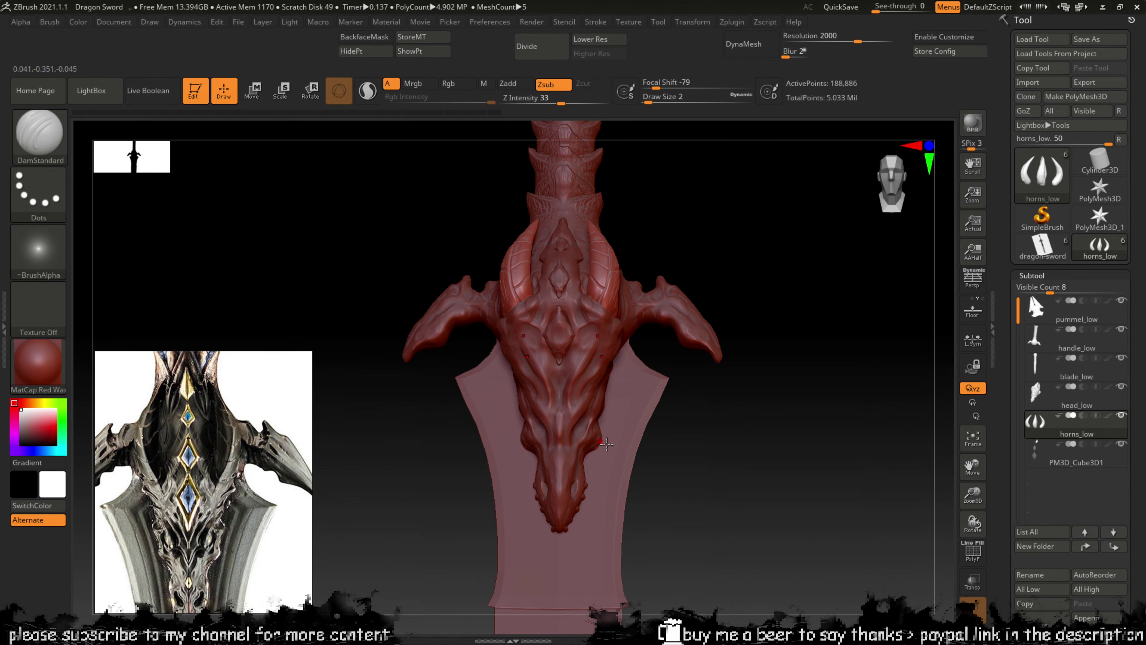
pyautogui.moveTo(771, 259); pyautogui.dragTo(717, 447, button='right')
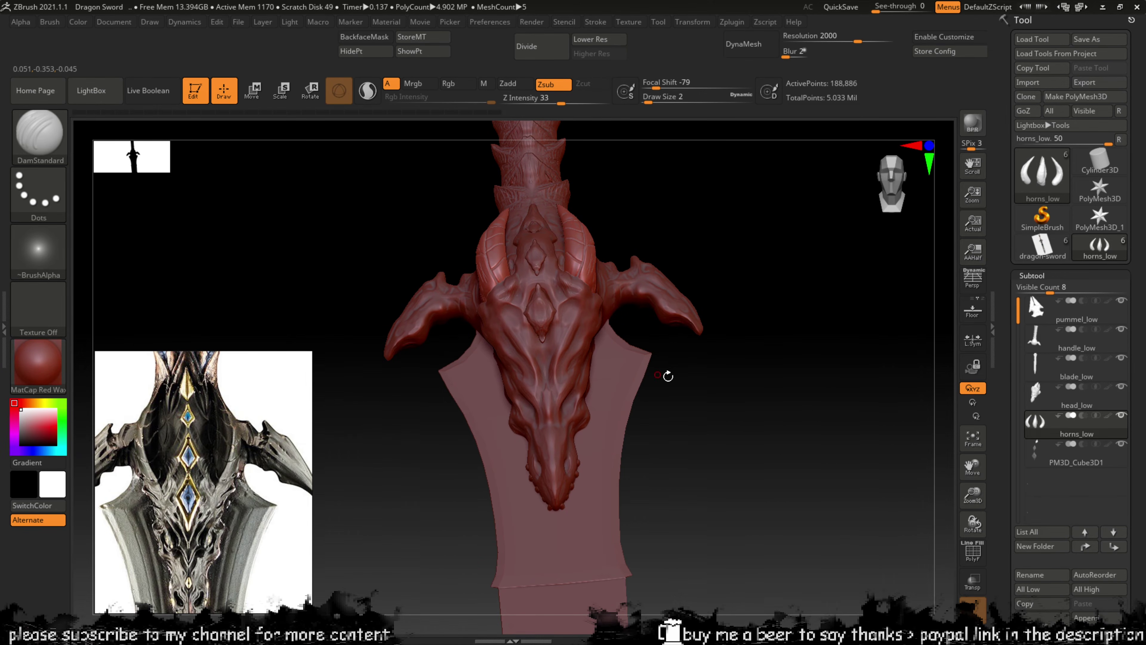
pyautogui.moveTo(667, 376); pyautogui.dragTo(617, 317, button='right')
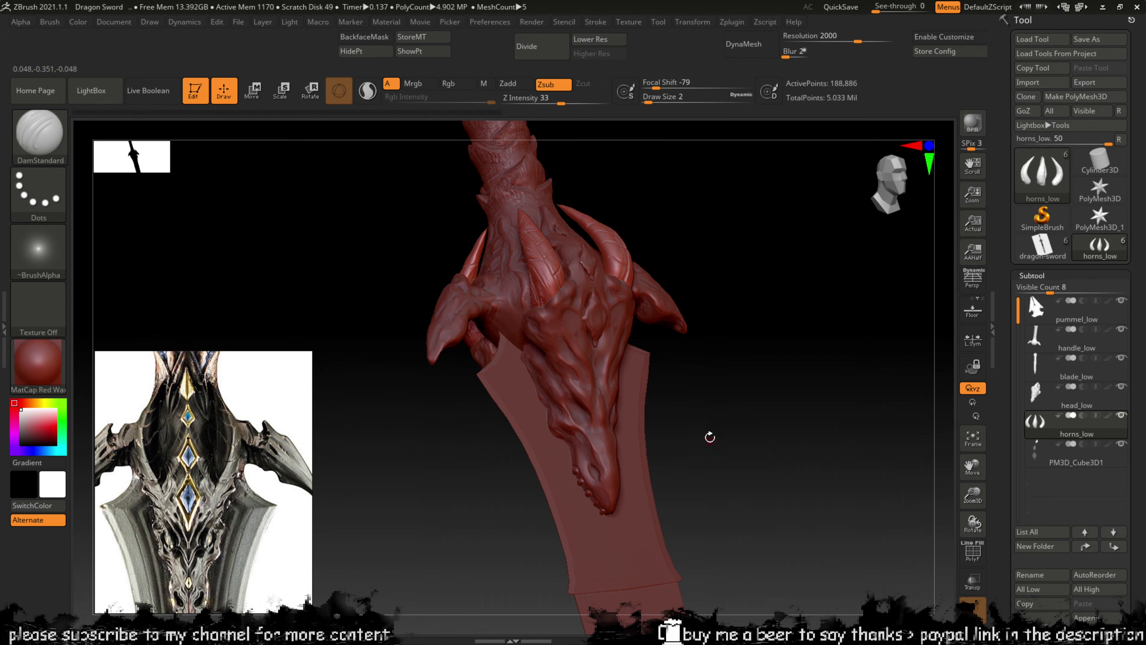
pyautogui.moveTo(708, 426); pyautogui.dragTo(773, 422, button='right')
pyautogui.moveTo(682, 403); pyautogui.dragTo(713, 357, button='right')
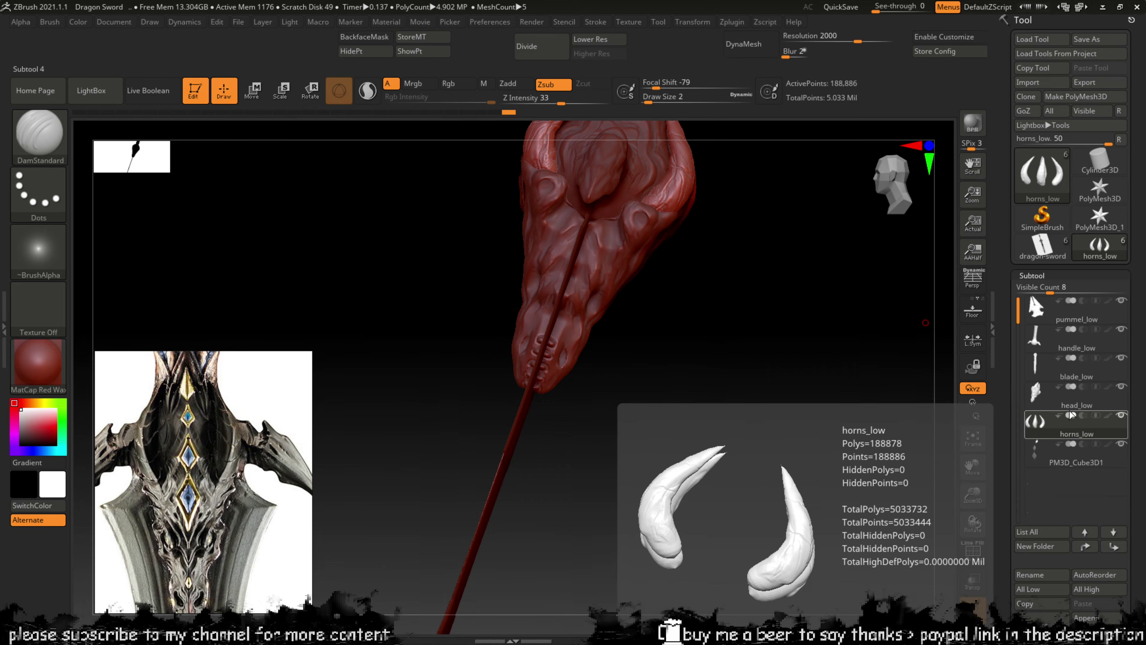
pyautogui.click(1058, 373)
pyautogui.moveTo(731, 397); pyautogui.dragTo(714, 361, button='right')
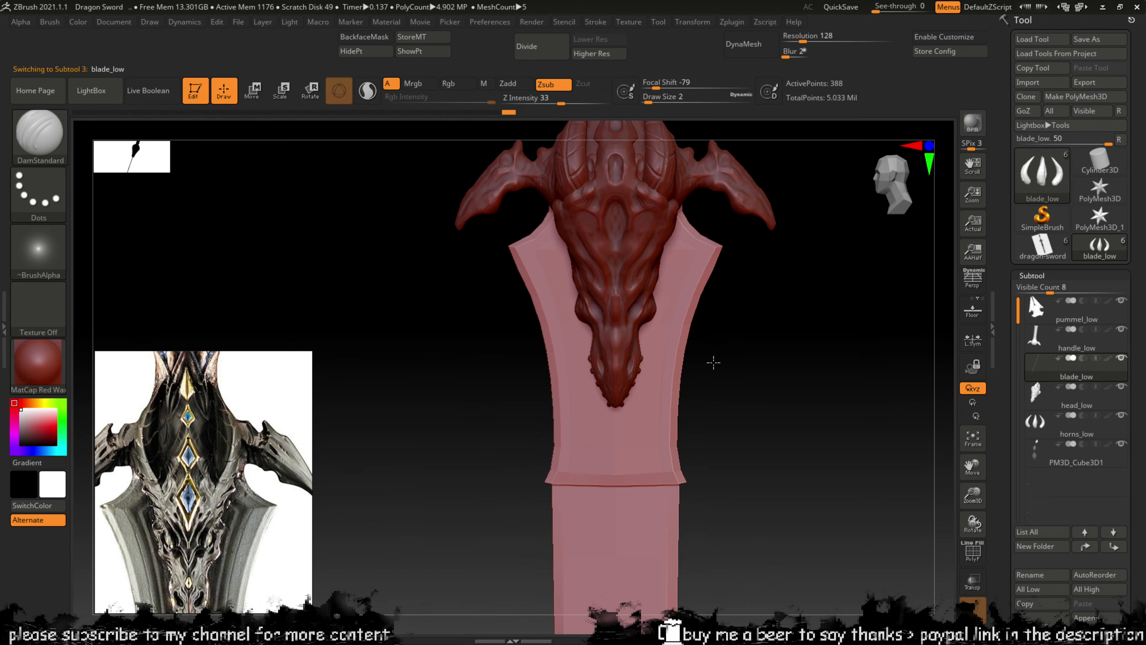
# Step: Thicken the blade by scaling it to about 2.2 times along its depth axis only
pyautogui.moveTo(780, 418); pyautogui.dragTo(637, 391, button='right')
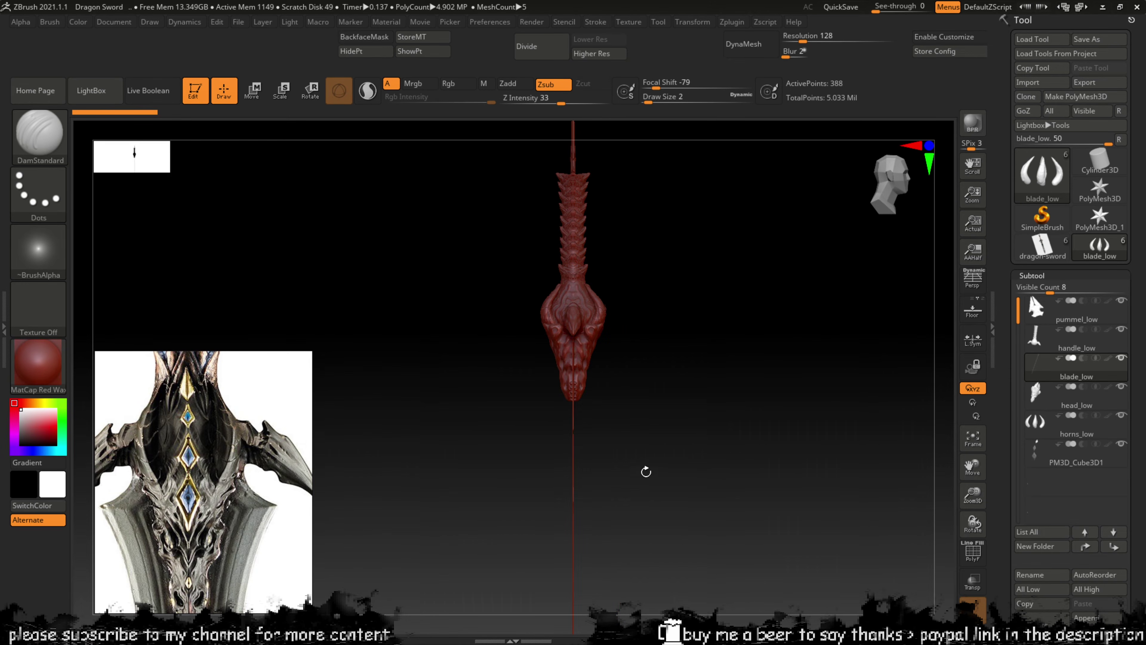
pyautogui.moveTo(646, 472); pyautogui.dragTo(638, 407, button='right')
pyautogui.press('w')
pyautogui.press('space')
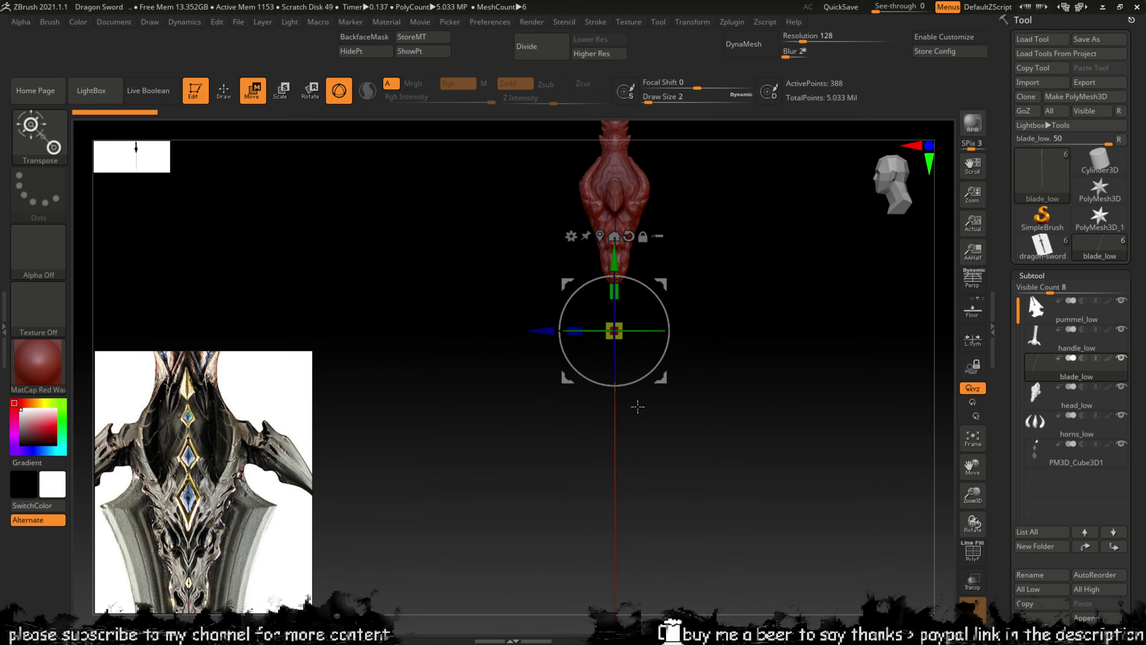
pyautogui.keyDown('ctrl'); pyautogui.moveTo(801, 338); pyautogui.dragTo(816, 376, button='right'); pyautogui.keyUp('ctrl')
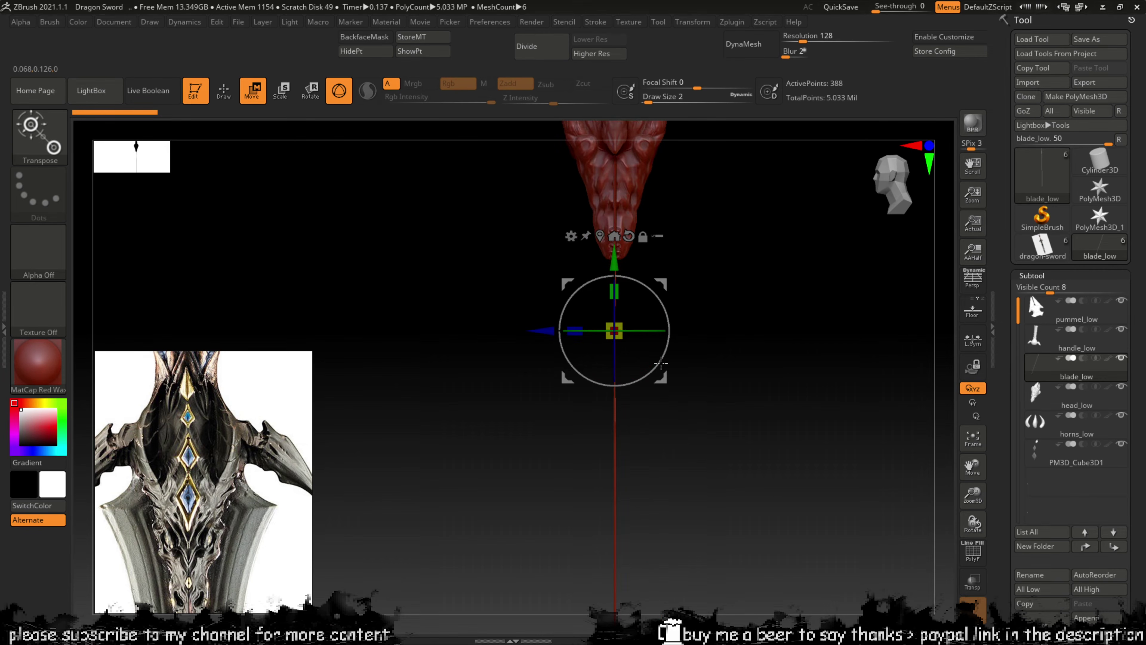
pyautogui.moveTo(580, 330); pyautogui.dragTo(581, 330)
pyautogui.moveTo(438, 325); pyautogui.dragTo(3, 312)
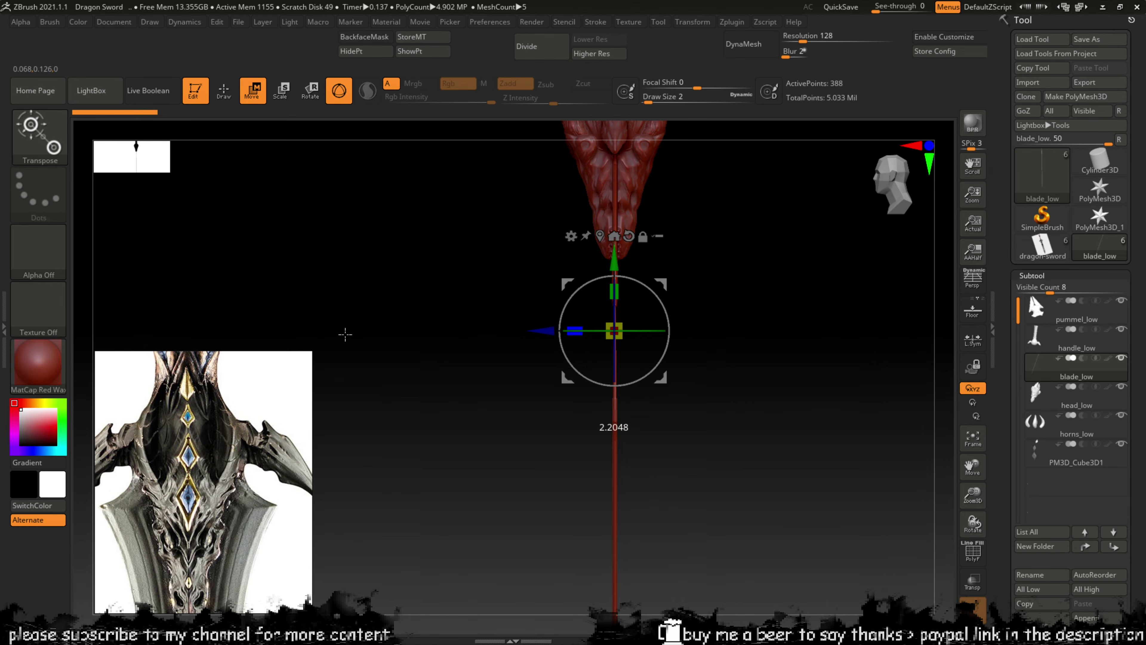
pyautogui.moveTo(345, 335); pyautogui.dragTo(346, 334)
pyautogui.moveTo(666, 384); pyautogui.dragTo(808, 395, button='right')
pyautogui.moveTo(808, 395)
pyautogui.mouseDown(button='right')
pyautogui.moveTo(794, 381)
pyautogui.moveTo(808, 382)
pyautogui.mouseUp(button='right')
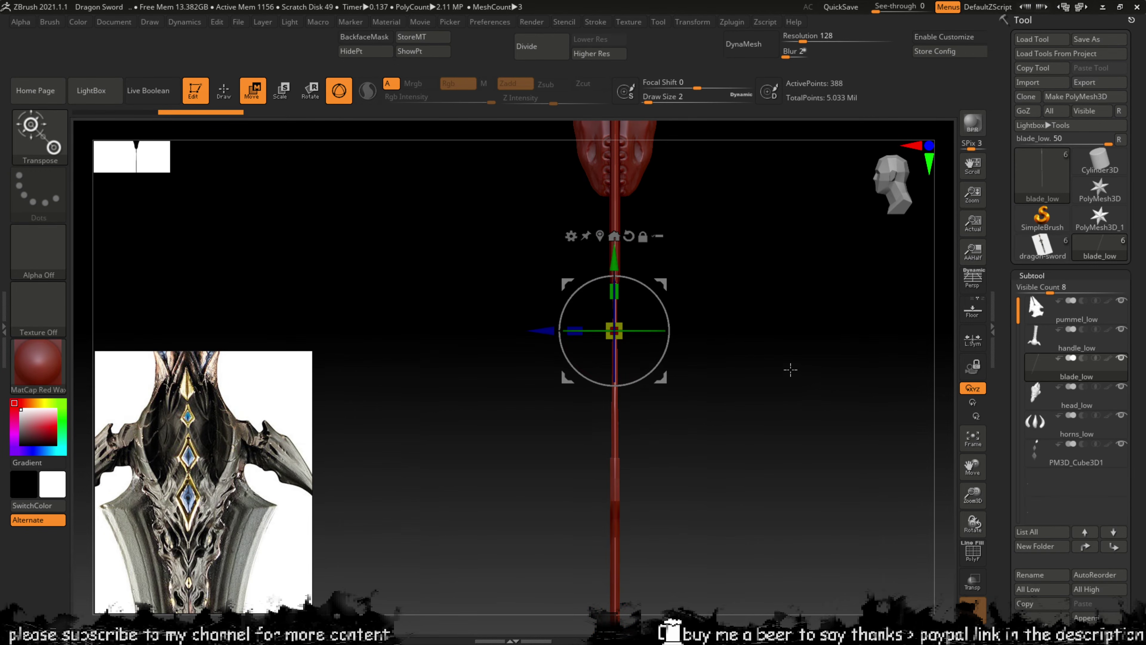
# Step: Return to the DamStandard brush and show the upper blade section of the reference image beside the front view of the blade
pyautogui.press('q')
pyautogui.press('b')
pyautogui.press('d')
pyautogui.press('s')
pyautogui.moveTo(763, 353)
pyautogui.mouseDown(button='right')
pyautogui.moveTo(739, 302)
pyautogui.moveTo(704, 284)
pyautogui.moveTo(757, 287)
pyautogui.moveTo(739, 277)
pyautogui.moveTo(706, 305)
pyautogui.moveTo(732, 310)
pyautogui.mouseUp(button='right')
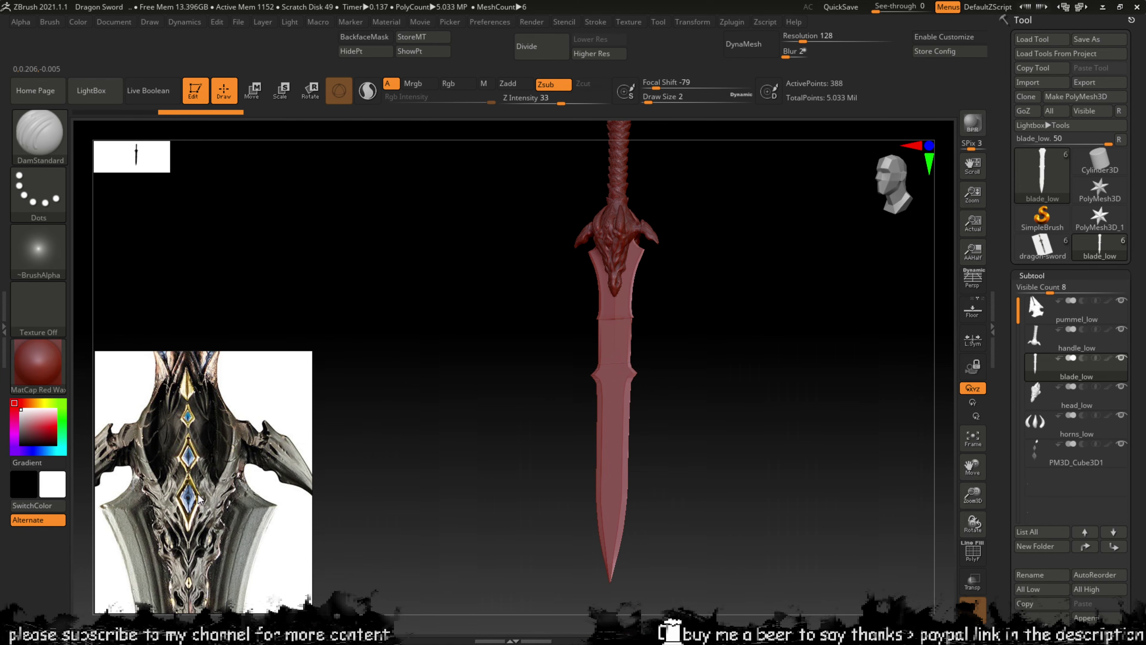
pyautogui.scroll(-3, 199, 498)
pyautogui.scroll(-3, 207, 483)
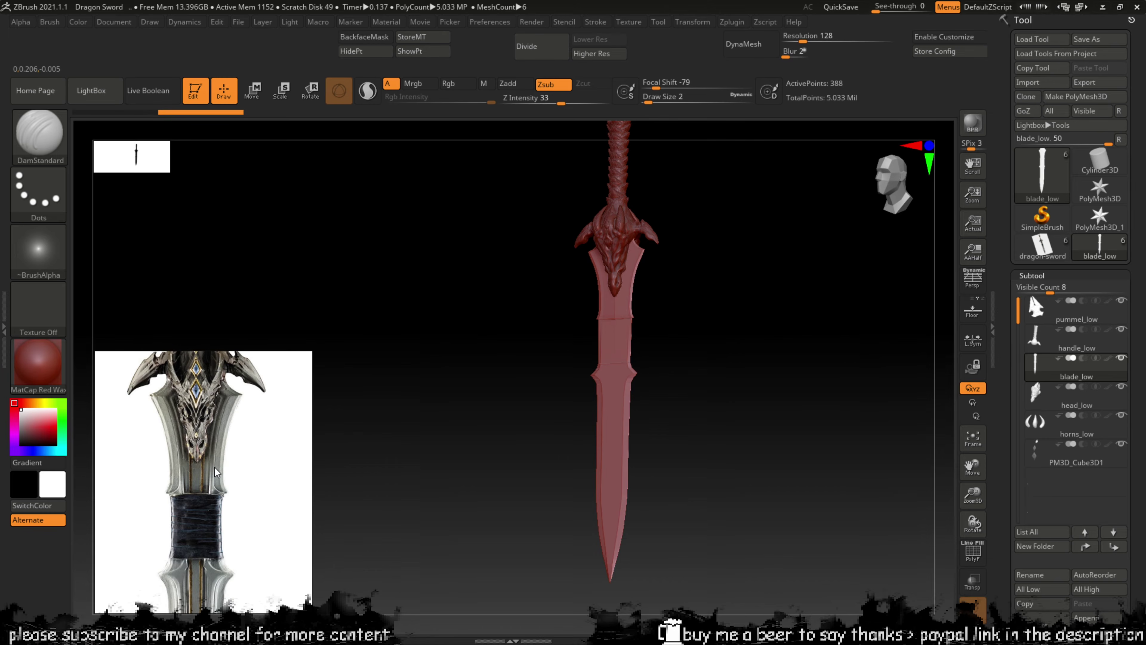
pyautogui.scroll(3, 213, 473)
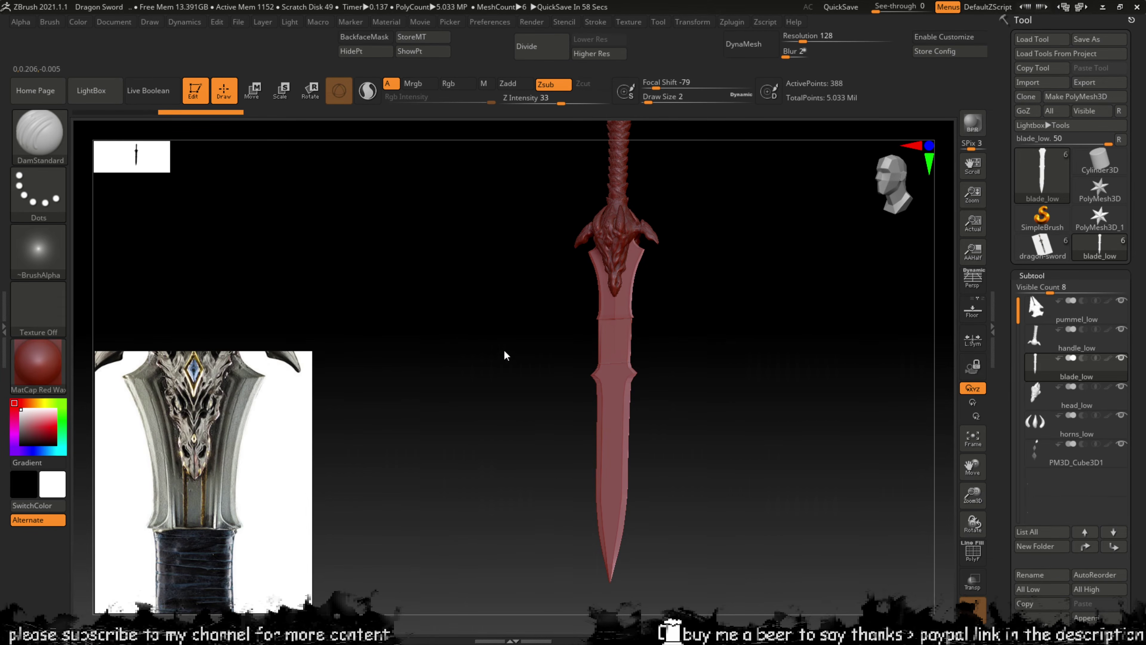
pyautogui.moveTo(505, 355); pyautogui.dragTo(776, 231, button='right')
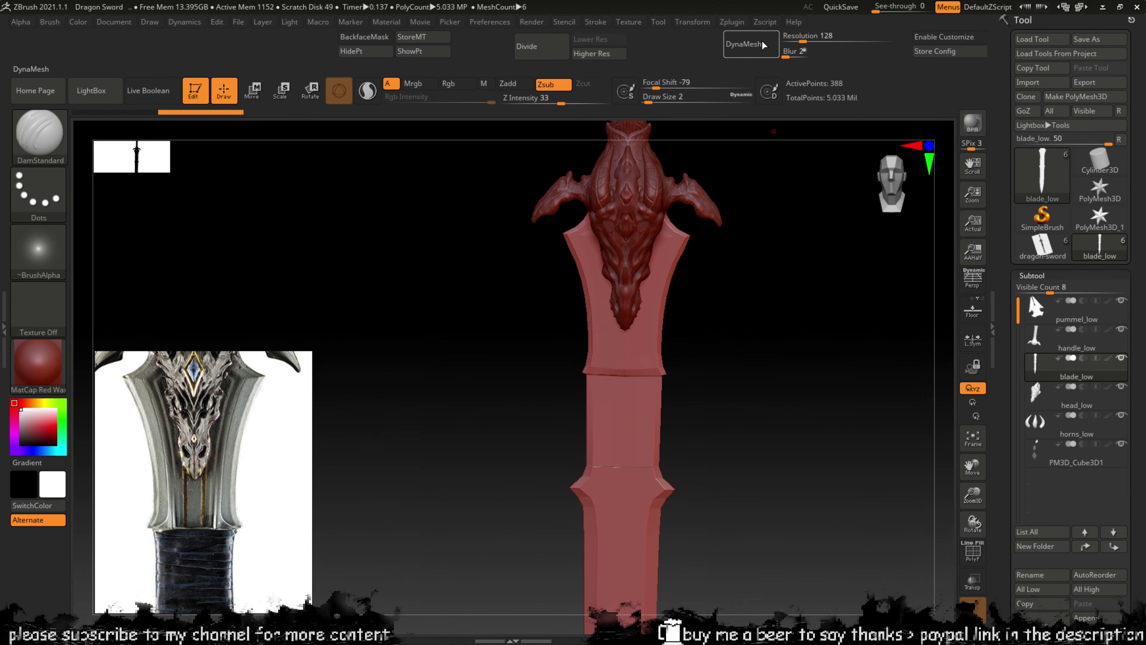
# Step: Remesh the blade with DynaMesh at a resolution of 2000
pyautogui.click(787, 37)
pyautogui.write('2000')
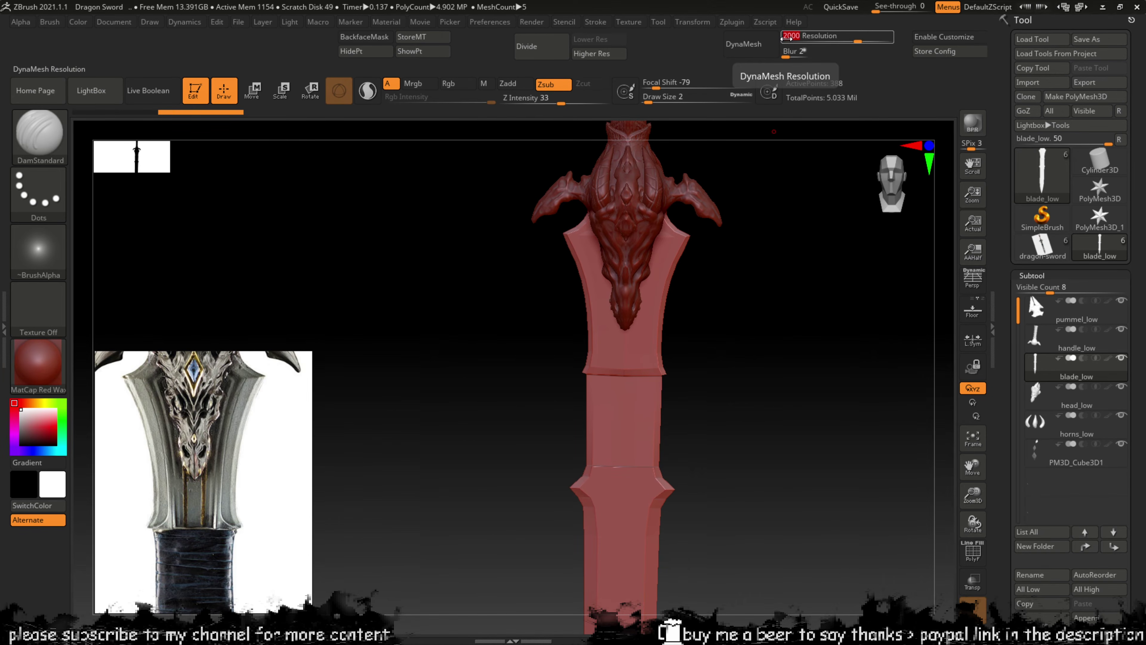
pyautogui.press('Return')
pyautogui.click(744, 44)
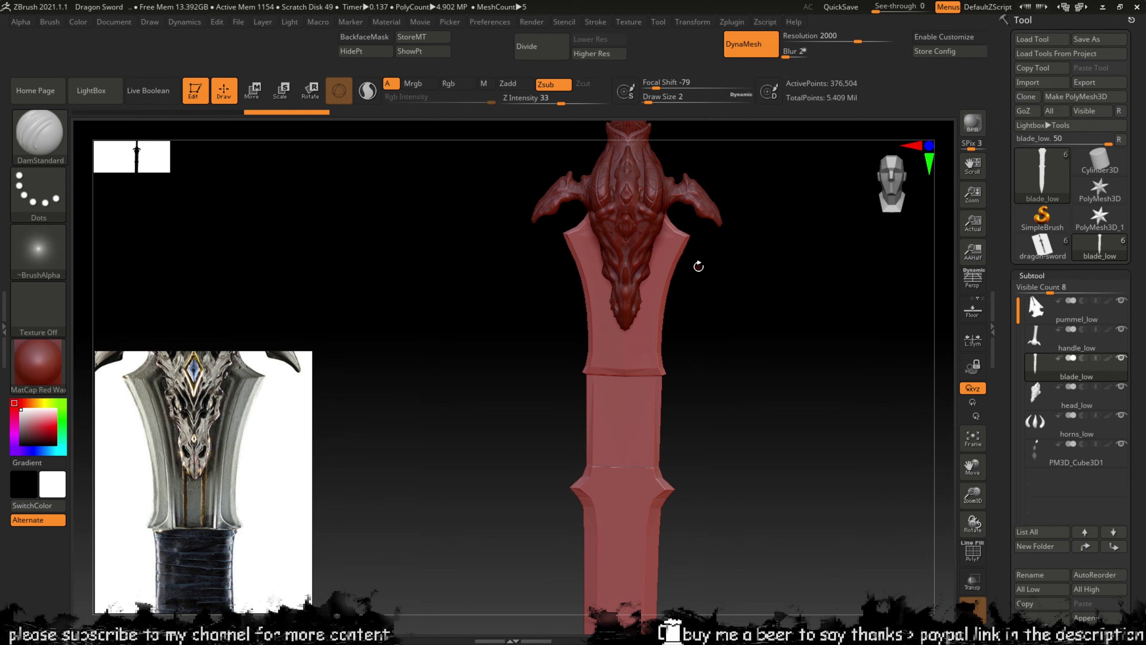
pyautogui.moveTo(754, 259)
pyautogui.keyDown('ctrl'); pyautogui.mouseDown()
pyautogui.moveTo(755, 249)
pyautogui.moveTo(798, 268)
pyautogui.moveTo(662, 341)
pyautogui.mouseUp(); pyautogui.keyUp('ctrl')
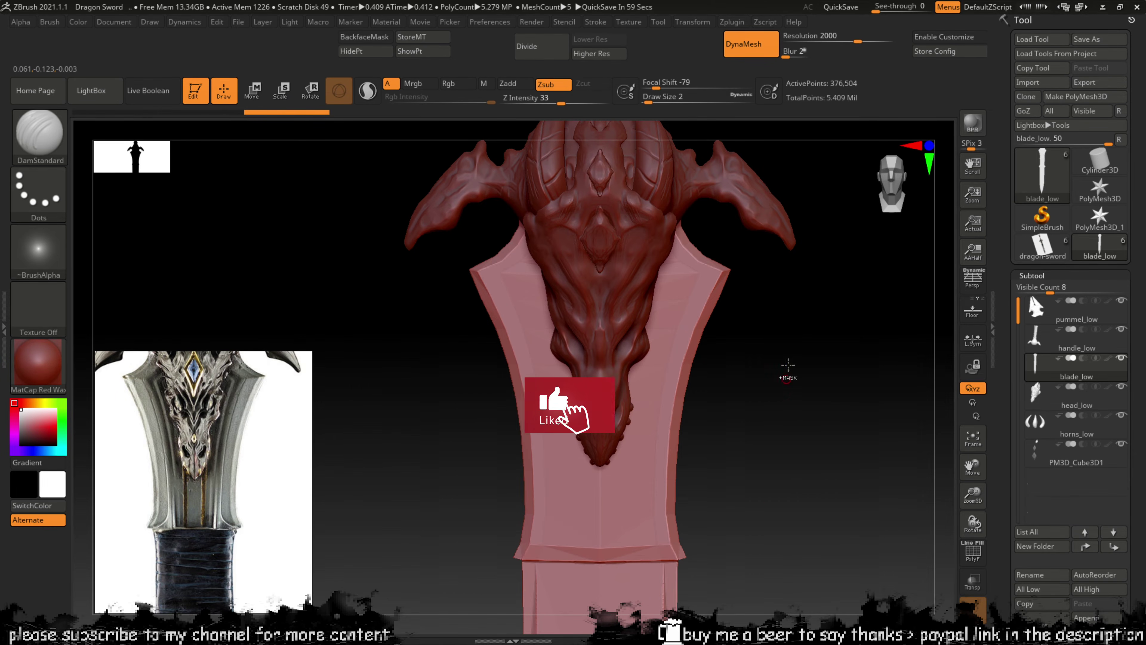
# Step: Increase the brush draw size to 8 for working on the upper part of the blade
pyautogui.keyDown('ctrl'); pyautogui.moveTo(788, 365); pyautogui.dragTo(812, 109, button='right'); pyautogui.keyUp('ctrl')
pyautogui.keyDown('alt'); pyautogui.moveTo(811, 295); pyautogui.dragTo(773, 385, button='right'); pyautogui.keyUp('alt')
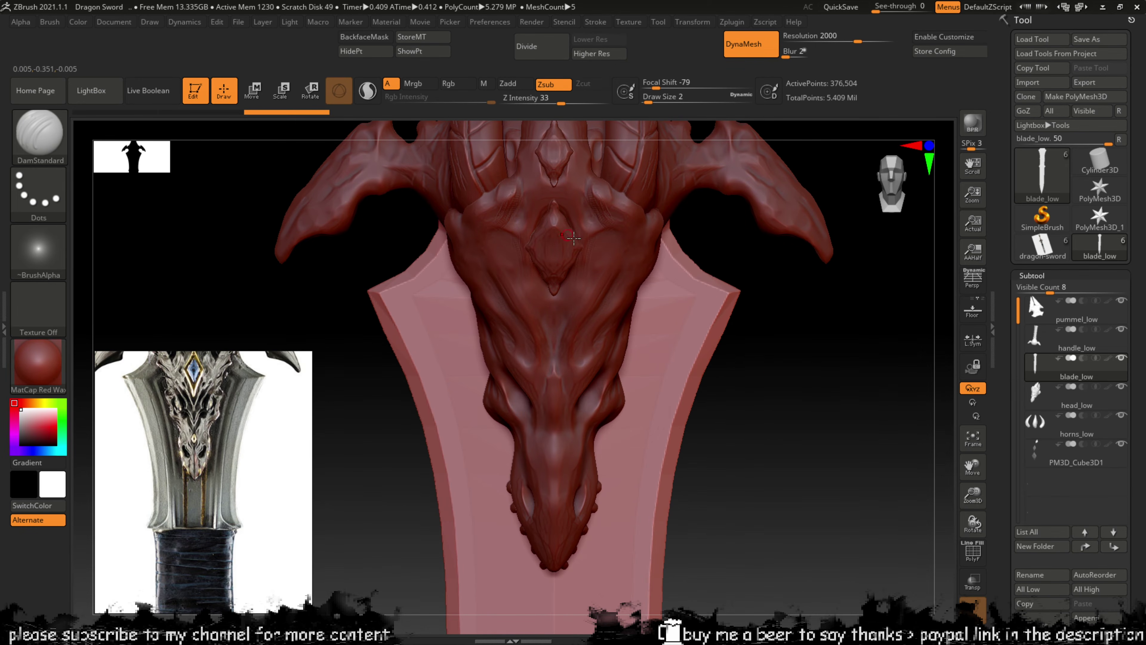
pyautogui.press(']')
pyautogui.press(']')
pyautogui.press(']')
pyautogui.press(']')
pyautogui.press(']')
pyautogui.press('shift')
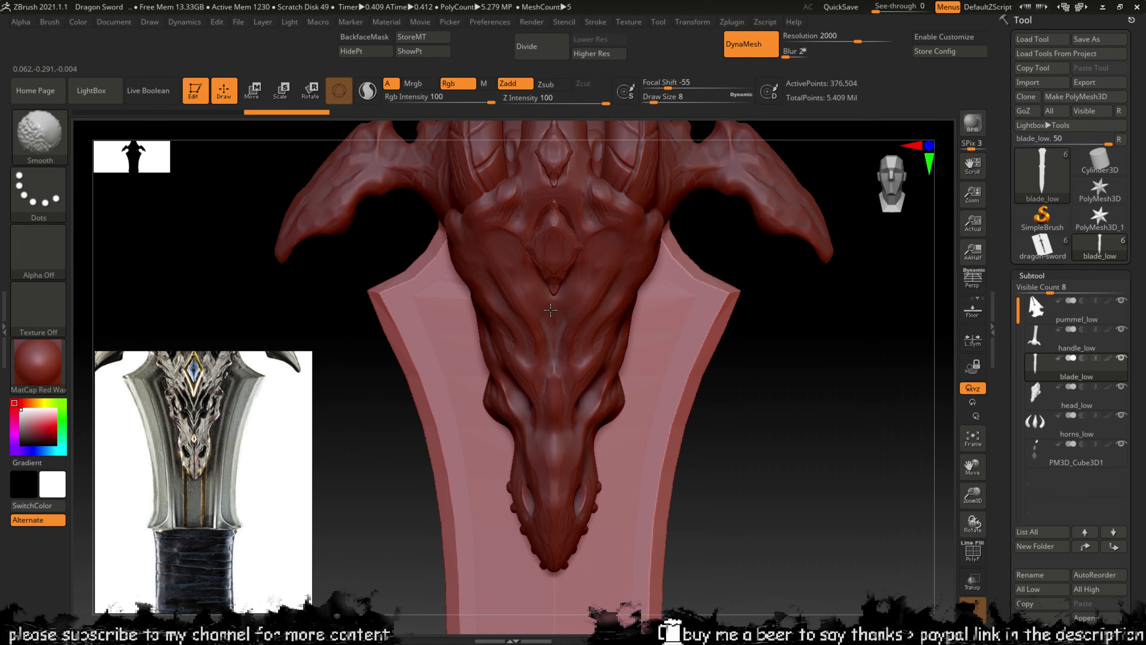
pyautogui.moveTo(788, 302); pyautogui.dragTo(733, 312)
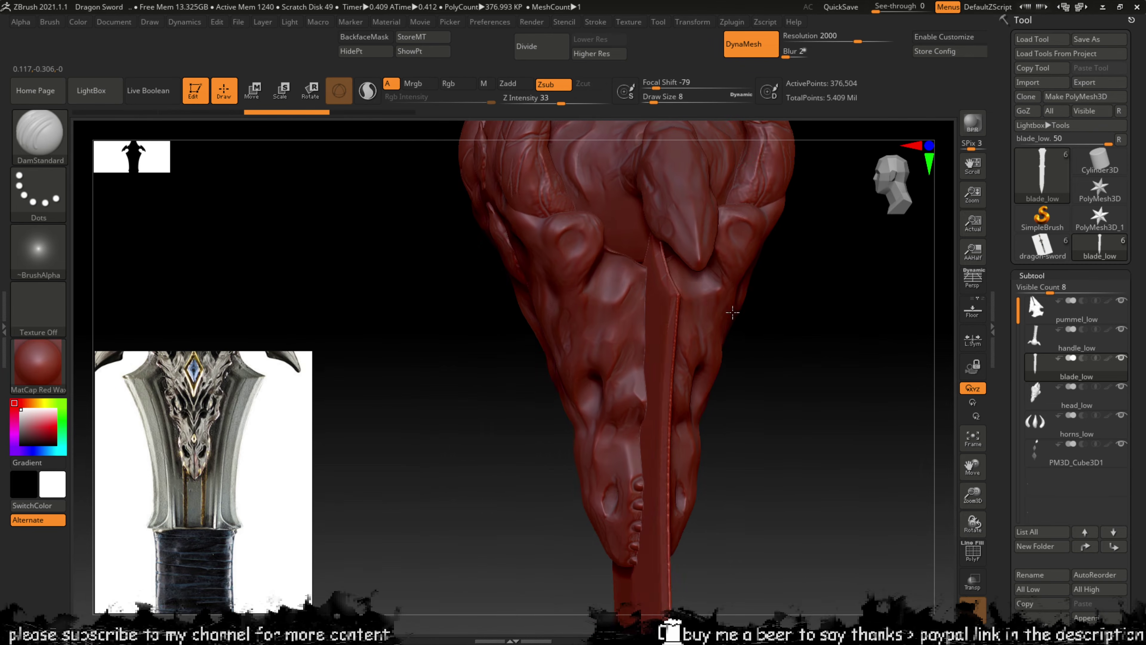
# Step: Set the blade's sculpting symmetry to mirror across both the X and Z axes
pyautogui.click(693, 22)
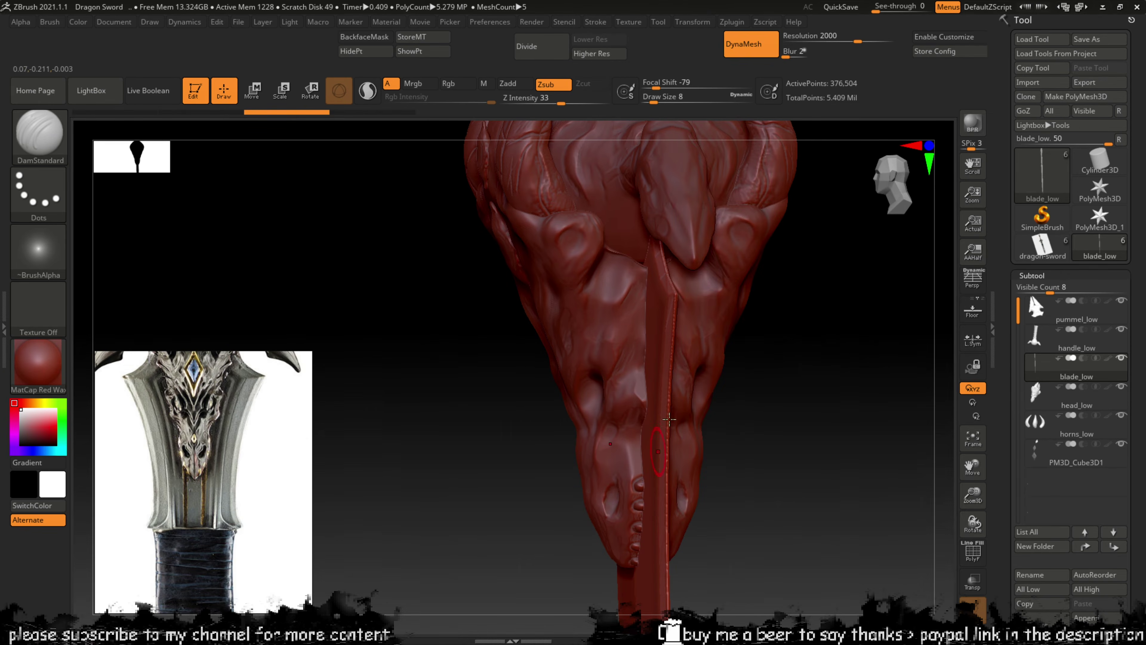
pyautogui.click(701, 23)
pyautogui.moveTo(748, 455); pyautogui.dragTo(778, 449)
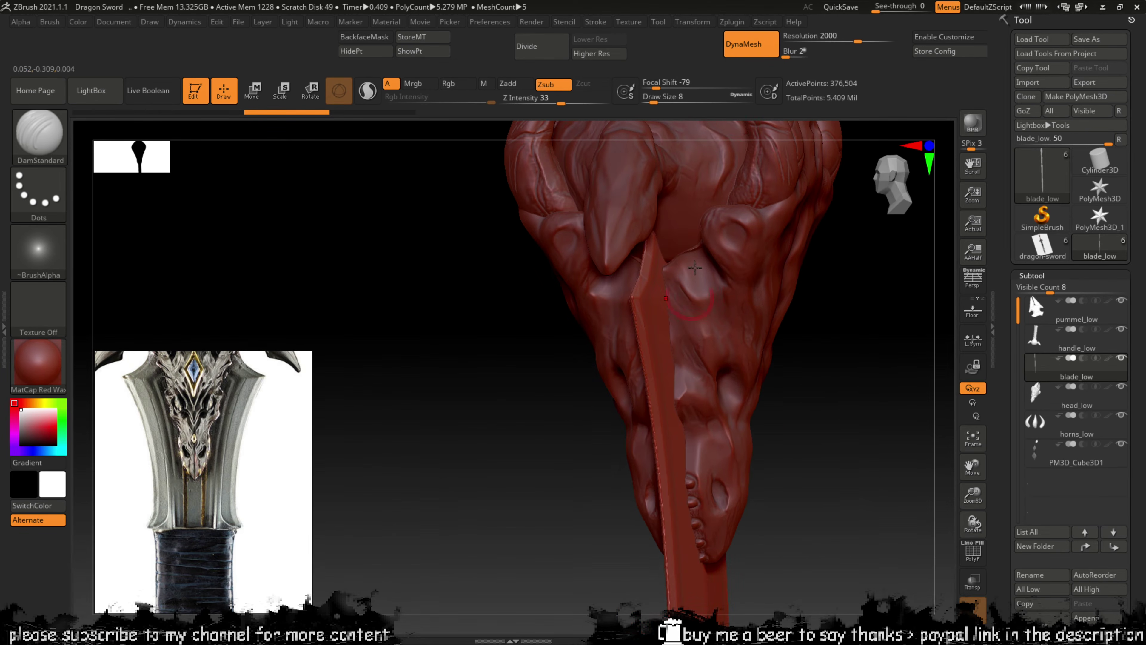
pyautogui.click(707, 23)
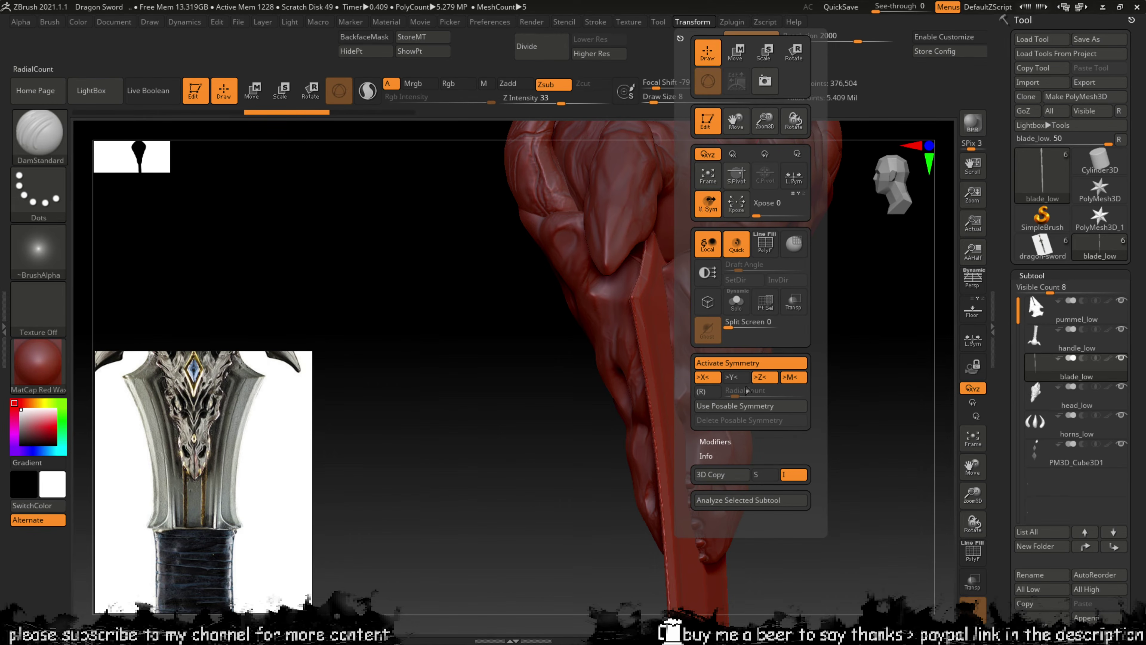
pyautogui.moveTo(845, 451); pyautogui.dragTo(718, 437)
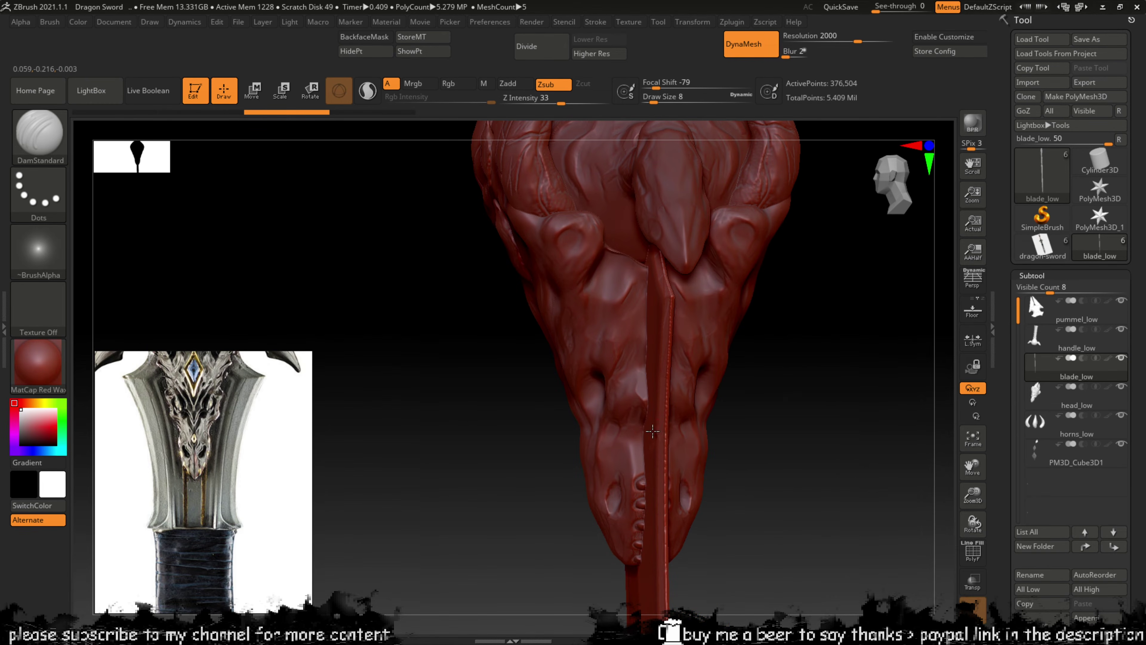
# Step: Smooth the faceted bevel creases on the blade's flared shoulders beside the dragon head
pyautogui.moveTo(798, 402)
pyautogui.mouseDown()
pyautogui.moveTo(824, 397)
pyautogui.moveTo(696, 320)
pyautogui.mouseUp()
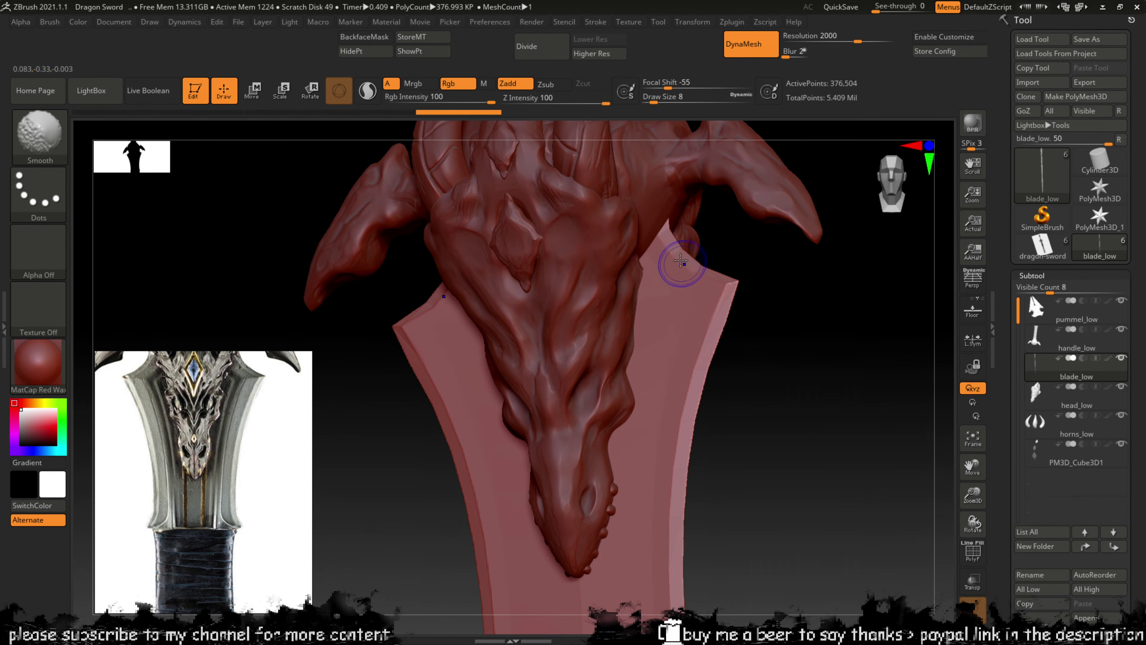
pyautogui.press('ctrl')
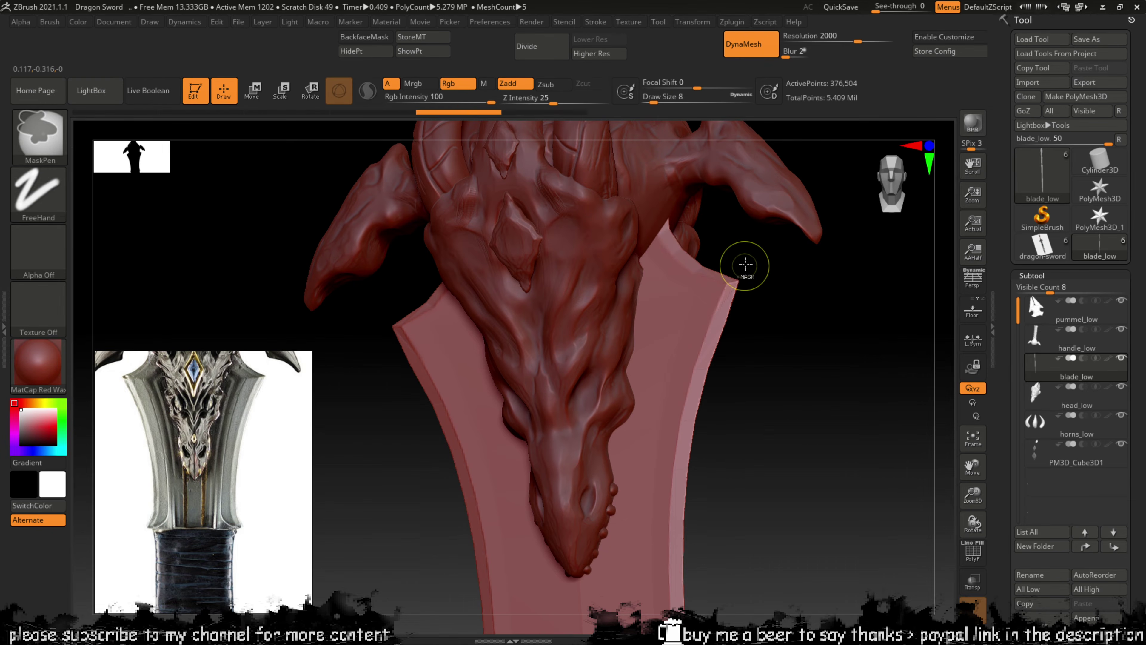
pyautogui.keyDown('shift'); pyautogui.moveTo(747, 263); pyautogui.dragTo(781, 274); pyautogui.keyUp('shift')
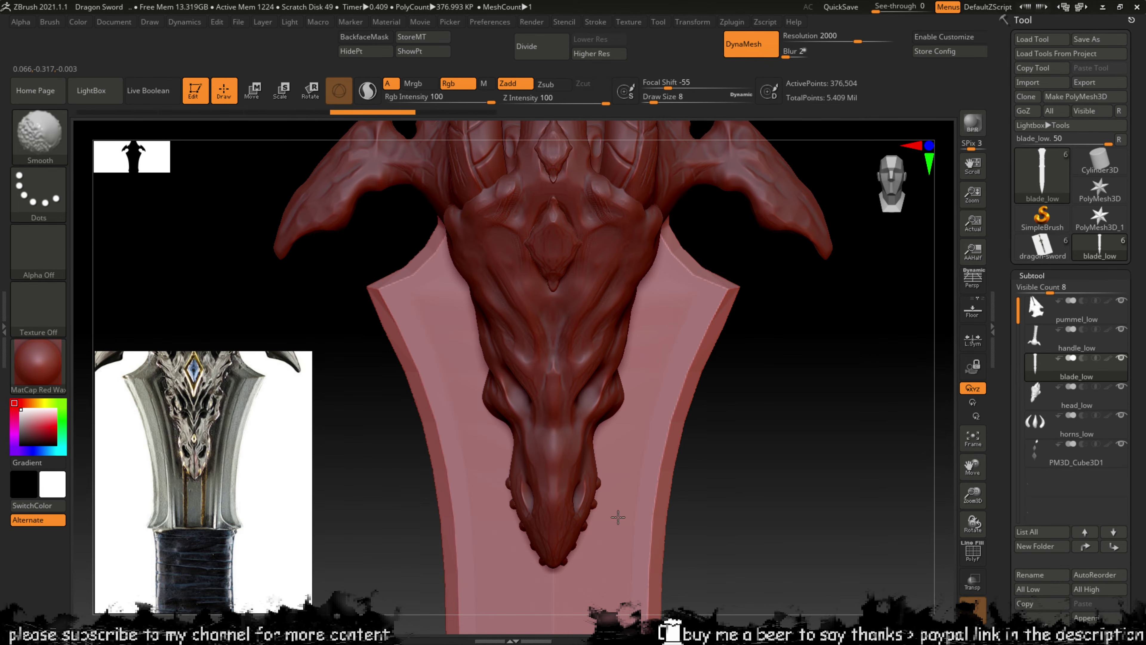
# Step: Smooth the blade surface around the dragon's snout and turn on backface masking for the DamStandard brush
pyautogui.keyDown('alt'); pyautogui.moveTo(750, 462); pyautogui.dragTo(798, 289); pyautogui.keyUp('alt')
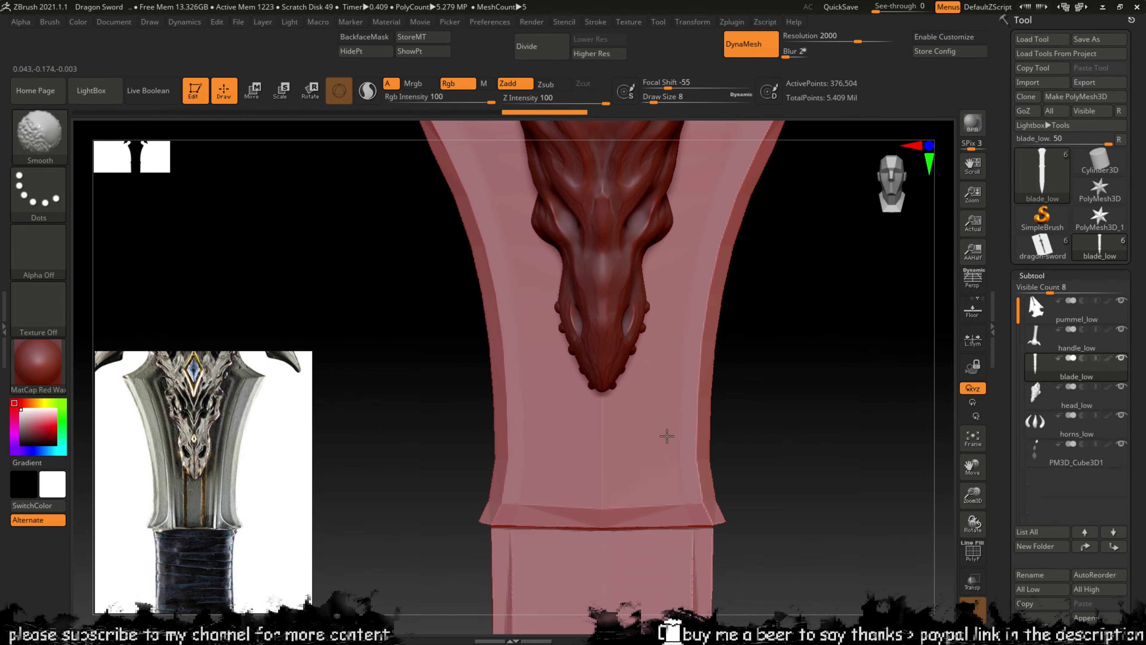
pyautogui.keyDown('alt'); pyautogui.moveTo(766, 443); pyautogui.dragTo(778, 316); pyautogui.keyUp('alt')
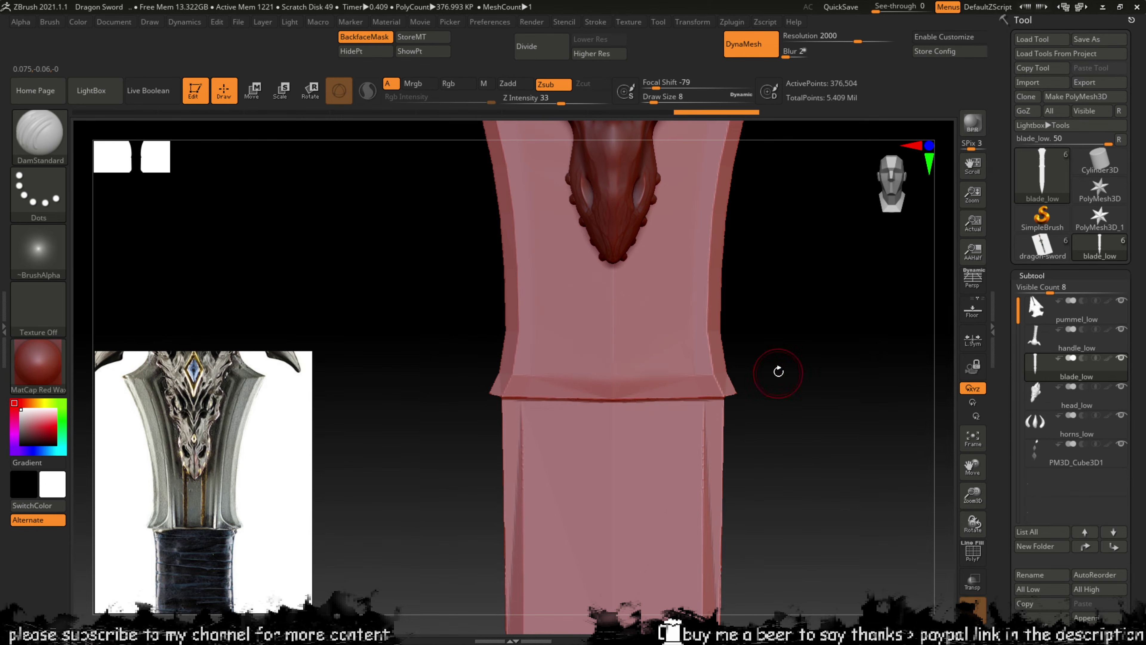
pyautogui.moveTo(776, 371)
pyautogui.mouseDown()
pyautogui.moveTo(771, 295)
pyautogui.moveTo(798, 345)
pyautogui.moveTo(798, 401)
pyautogui.mouseUp()
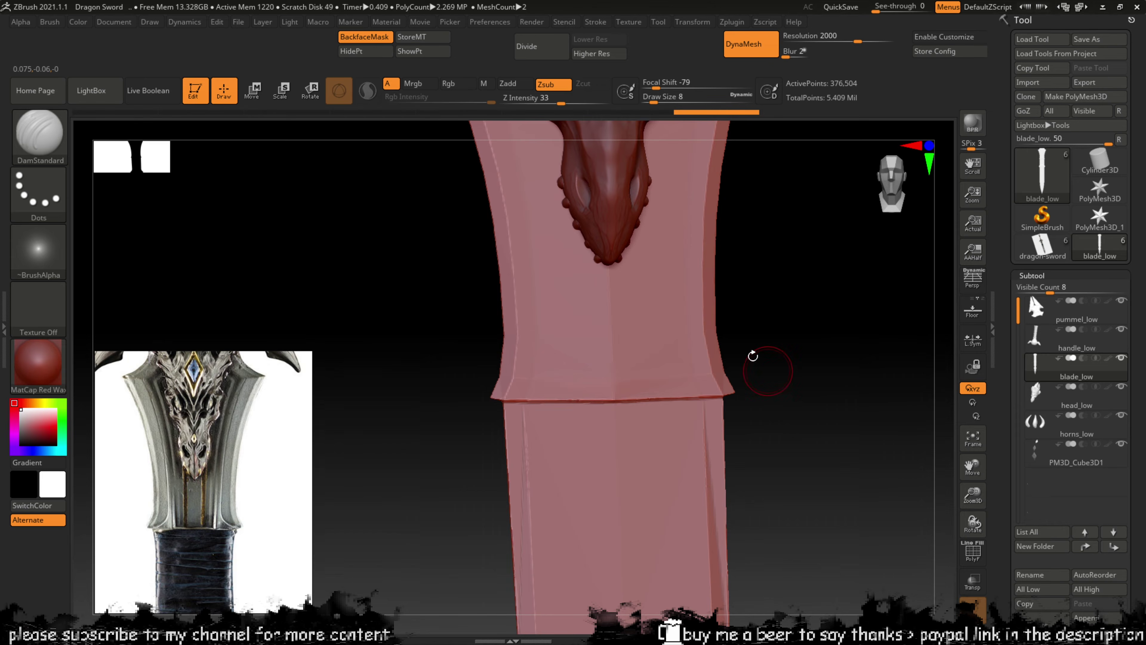
pyautogui.press('shift')
pyautogui.press('shift')
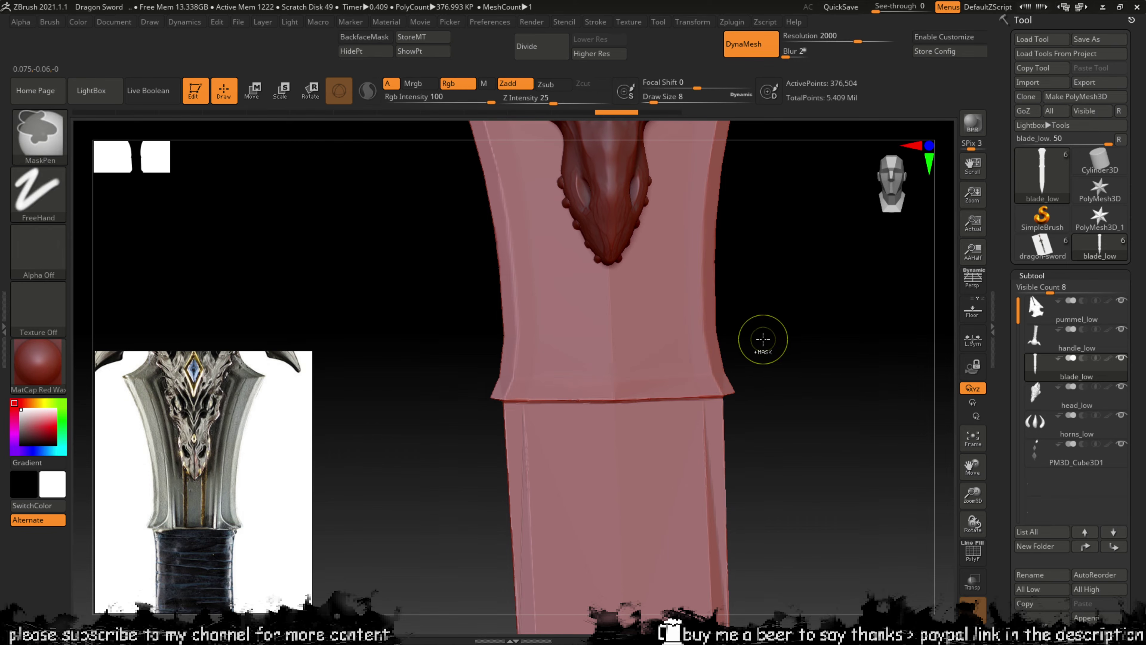
# Step: Switch to the TrimDynamic brush and try a flattening stroke on the narrow edge of the blade's middle section, undoing it
pyautogui.keyDown('alt'); pyautogui.moveTo(762, 335); pyautogui.dragTo(785, 251); pyautogui.keyUp('alt')
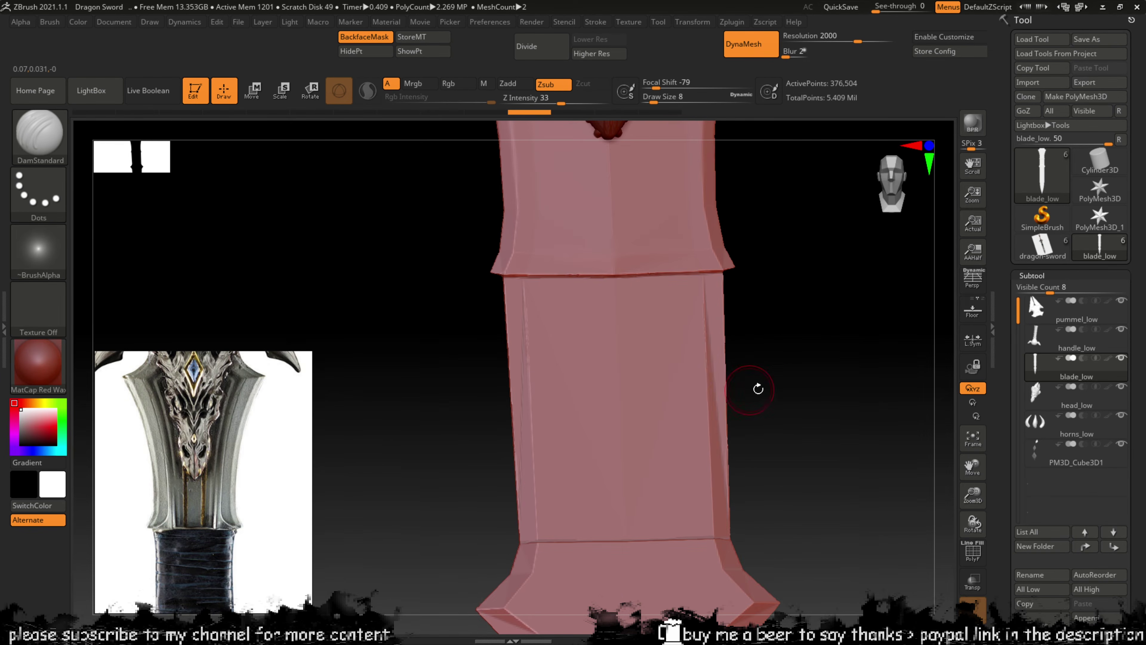
pyautogui.keyDown('alt'); pyautogui.moveTo(757, 386); pyautogui.dragTo(771, 347); pyautogui.keyUp('alt')
pyautogui.moveTo(771, 346)
pyautogui.mouseDown(button='right')
pyautogui.moveTo(712, 347)
pyautogui.moveTo(730, 356)
pyautogui.moveTo(697, 342)
pyautogui.moveTo(744, 339)
pyautogui.mouseUp(button='right')
pyautogui.press('b')
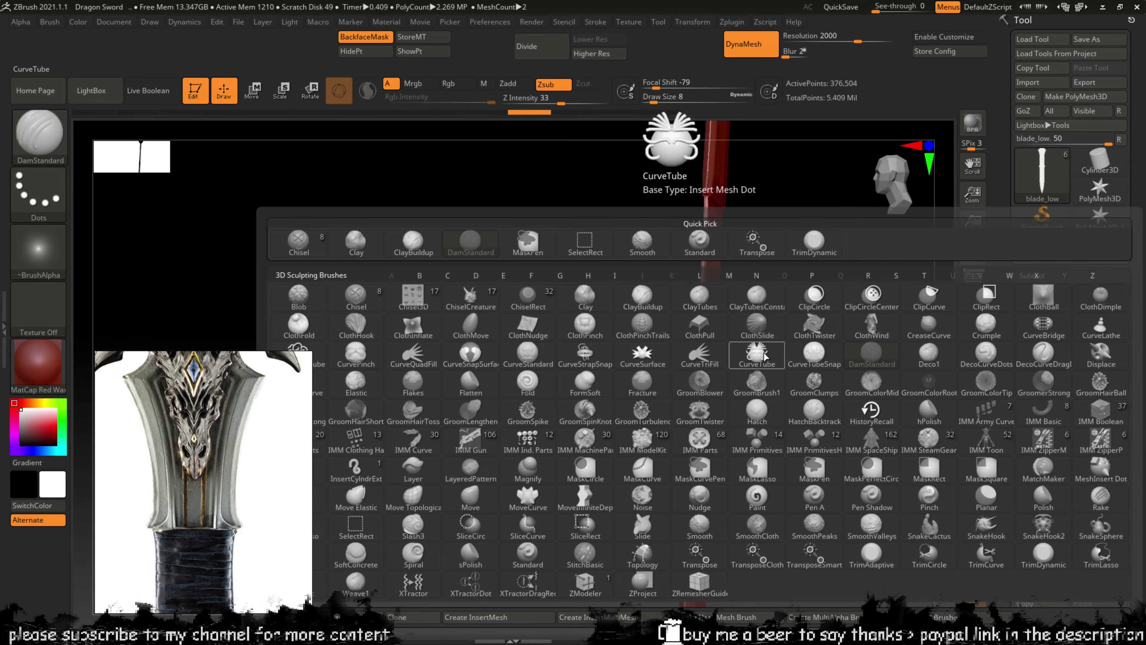
pyautogui.press('t')
pyautogui.press('d')
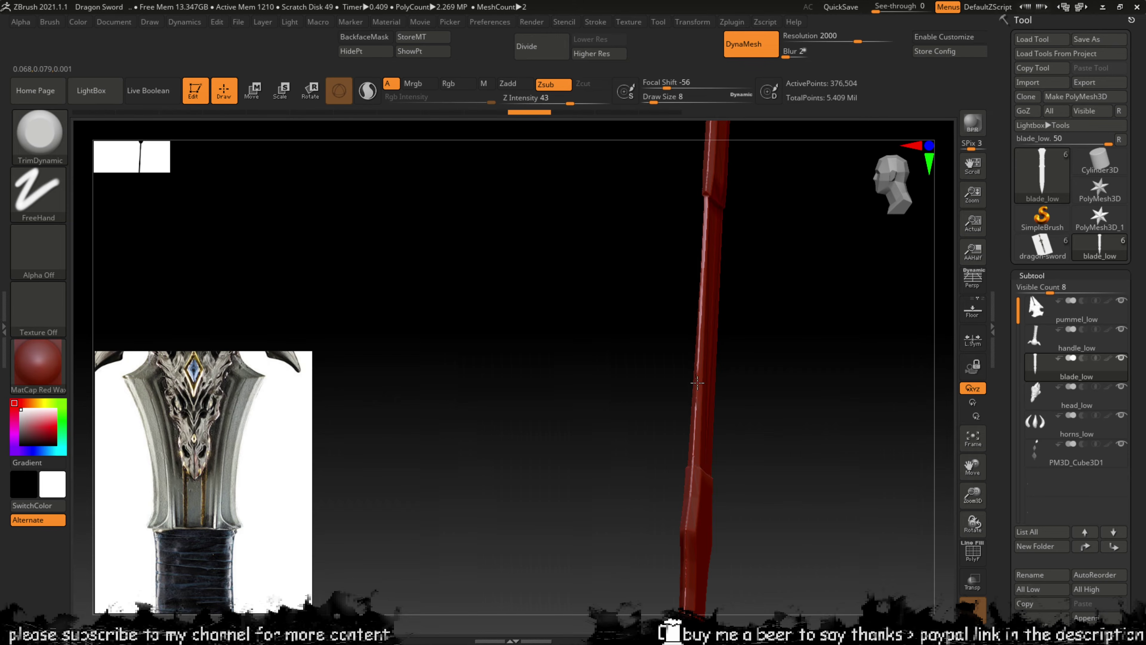
pyautogui.moveTo(697, 383); pyautogui.dragTo(700, 345)
pyautogui.moveTo(772, 340)
pyautogui.mouseDown()
pyautogui.moveTo(783, 355)
pyautogui.moveTo(729, 393)
pyautogui.mouseUp()
pyautogui.hotkey('ctrl', 'z')
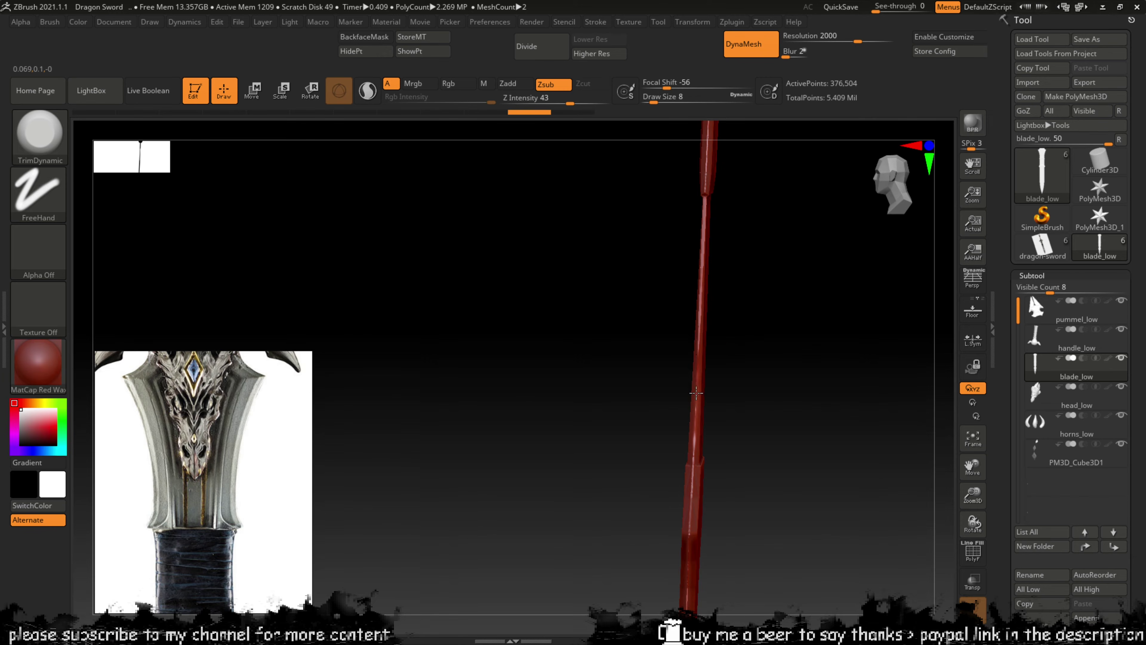
# Step: Try to flatten the narrow edge of the blade's middle section with the TrimDynamic and TrimAdaptive brushes
pyautogui.keyDown('shift'); pyautogui.moveTo(788, 341); pyautogui.dragTo(792, 351); pyautogui.keyUp('shift')
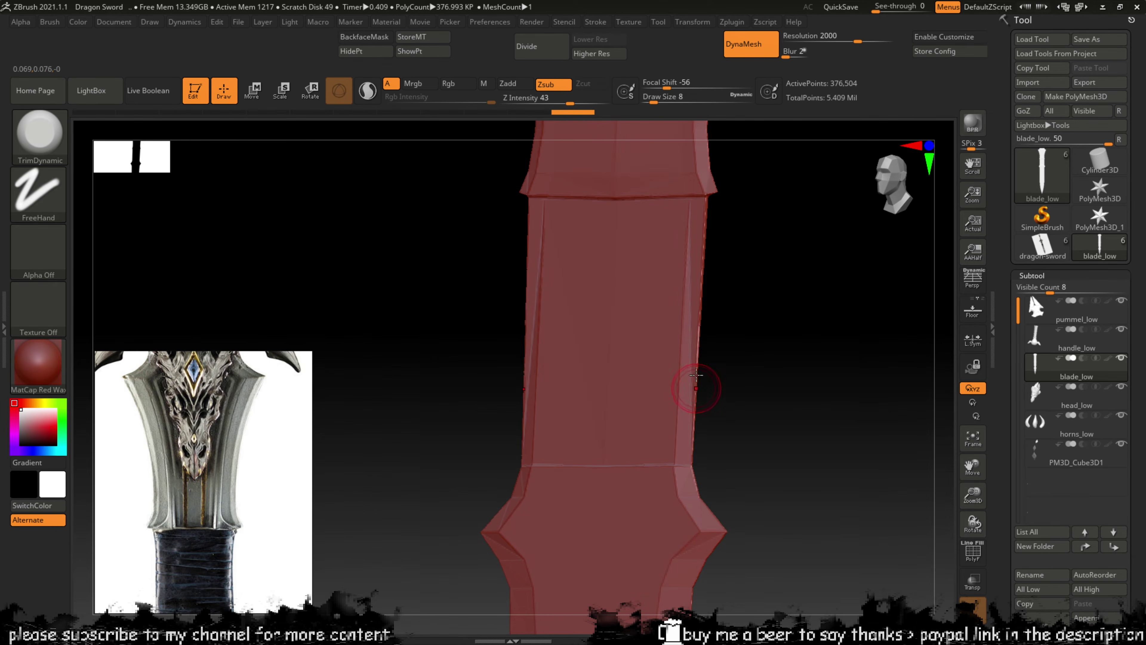
pyautogui.moveTo(724, 371)
pyautogui.mouseDown()
pyautogui.moveTo(709, 389)
pyautogui.moveTo(738, 383)
pyautogui.moveTo(732, 391)
pyautogui.mouseUp()
pyautogui.press('b')
pyautogui.press('t')
pyautogui.press('a')
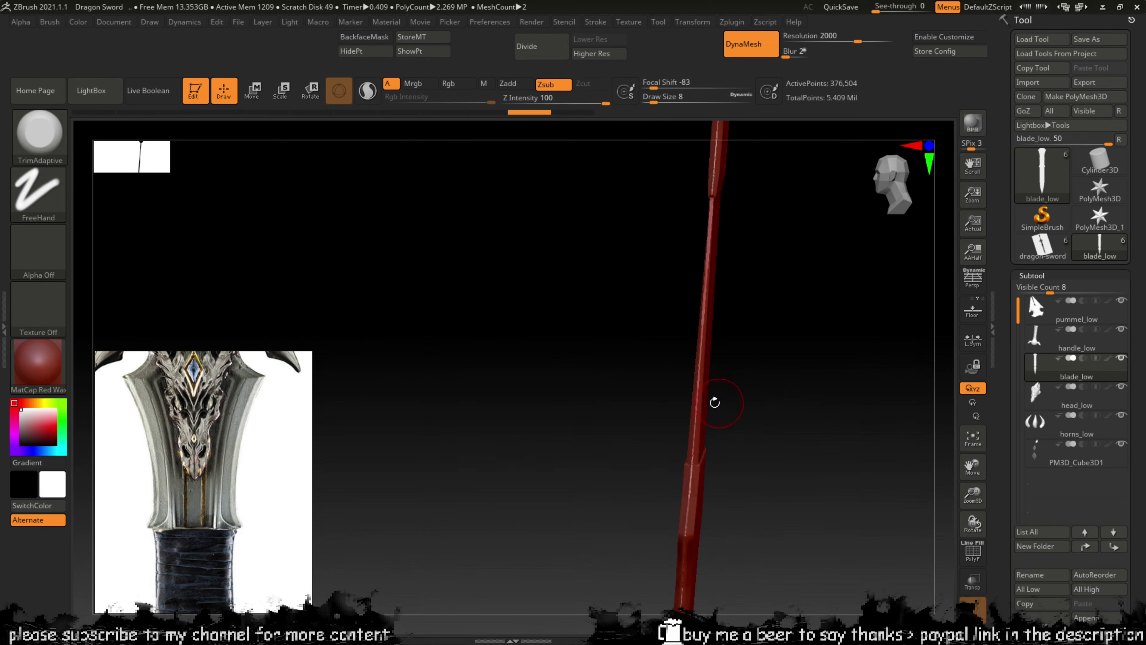
pyautogui.keyDown('shift'); pyautogui.moveTo(722, 334); pyautogui.dragTo(767, 361); pyautogui.keyUp('shift')
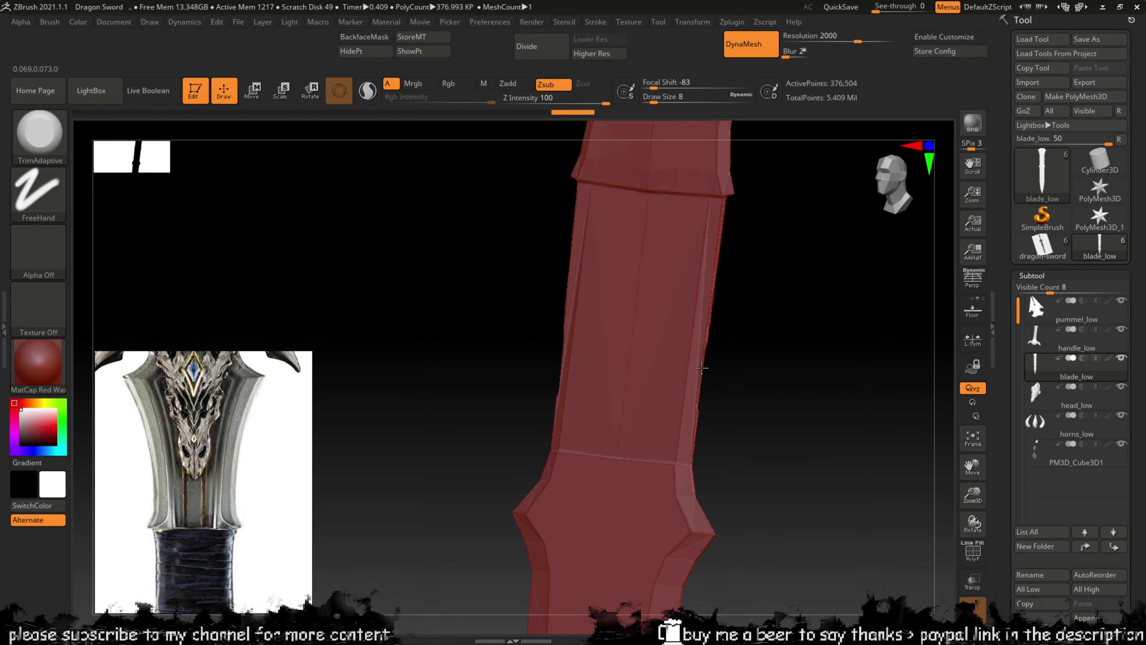
pyautogui.moveTo(701, 367)
pyautogui.mouseDown()
pyautogui.moveTo(718, 207)
pyautogui.moveTo(697, 412)
pyautogui.mouseUp()
pyautogui.moveTo(750, 352); pyautogui.dragTo(785, 333)
# Step: Switch to the ClayBuildup brush and try a mirrored stroke across the blade's middle section, undoing it
pyautogui.press('b')
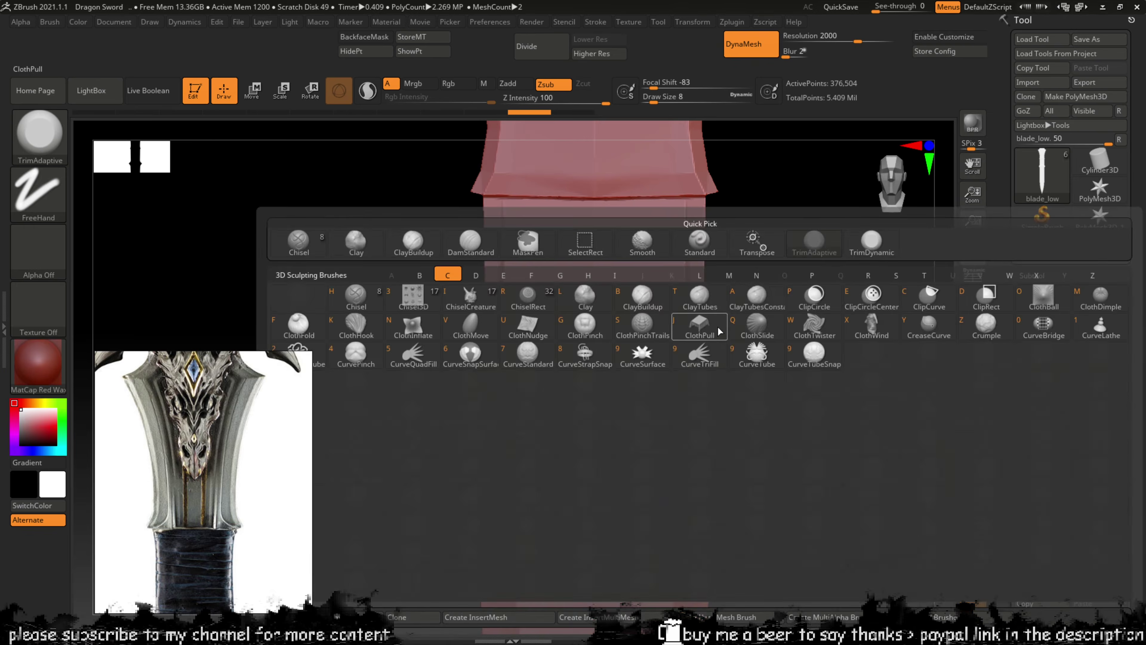
pyautogui.press('c')
pyautogui.press('b')
pyautogui.moveTo(627, 302)
pyautogui.mouseDown()
pyautogui.moveTo(501, 302)
pyautogui.moveTo(646, 297)
pyautogui.moveTo(671, 279)
pyautogui.moveTo(585, 306)
pyautogui.moveTo(699, 290)
pyautogui.mouseUp()
pyautogui.hotkey('ctrl', 'z')
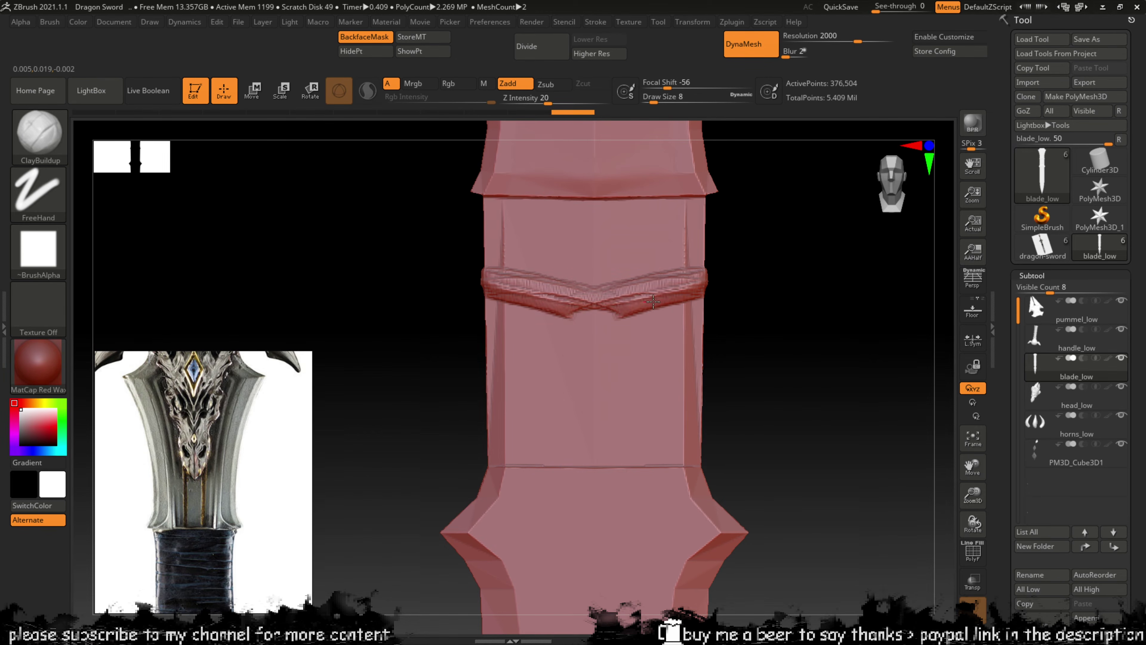
pyautogui.hotkey('ctrl', 'z')
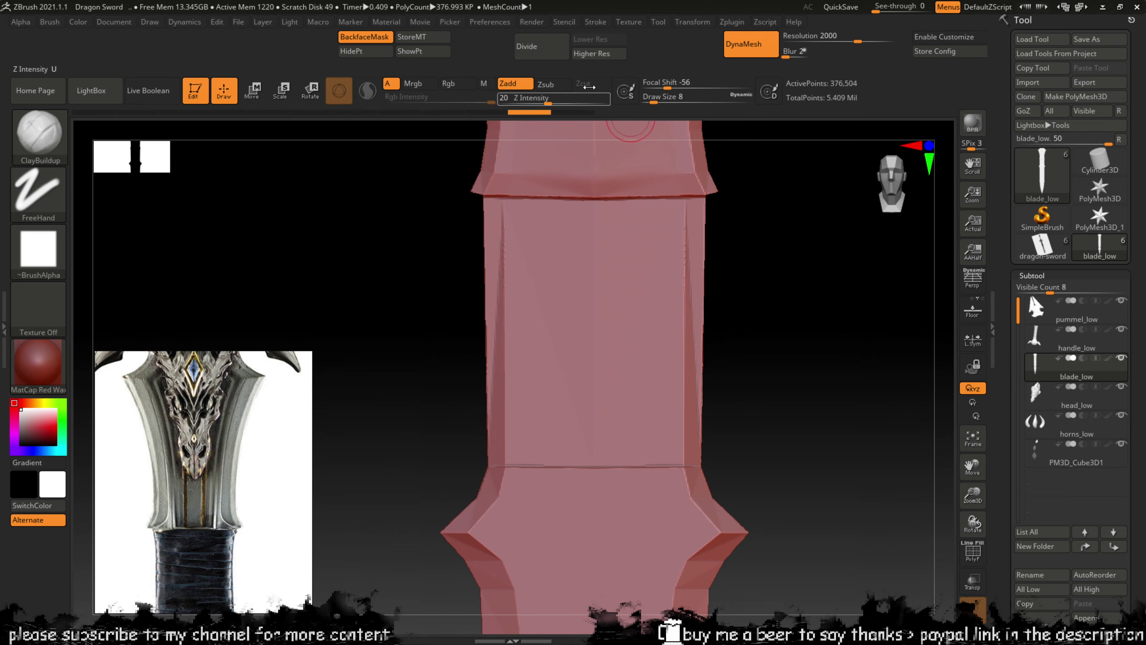
pyautogui.moveTo(623, 334)
pyautogui.mouseDown()
pyautogui.moveTo(690, 331)
pyautogui.moveTo(564, 353)
pyautogui.moveTo(618, 349)
pyautogui.mouseUp()
pyautogui.hotkey('ctrl', 'z')
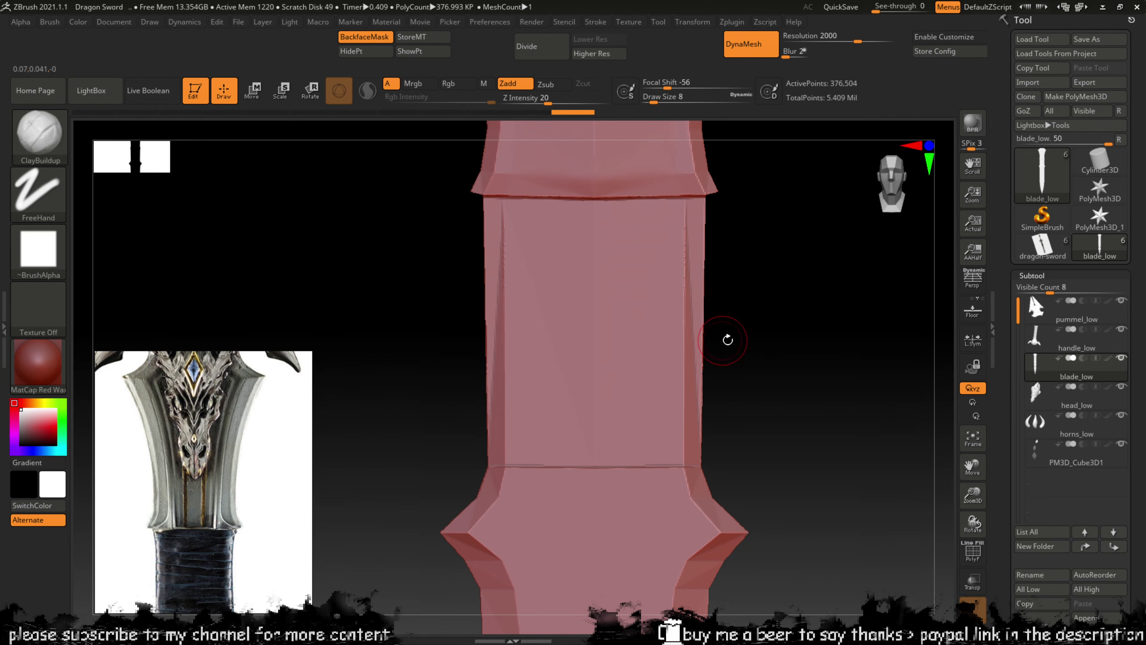
# Step: Turn off the X-axis mirror symmetry and build up a slightly slanted wrap band across the blade's middle section
pyautogui.click(694, 22)
pyautogui.press('x')
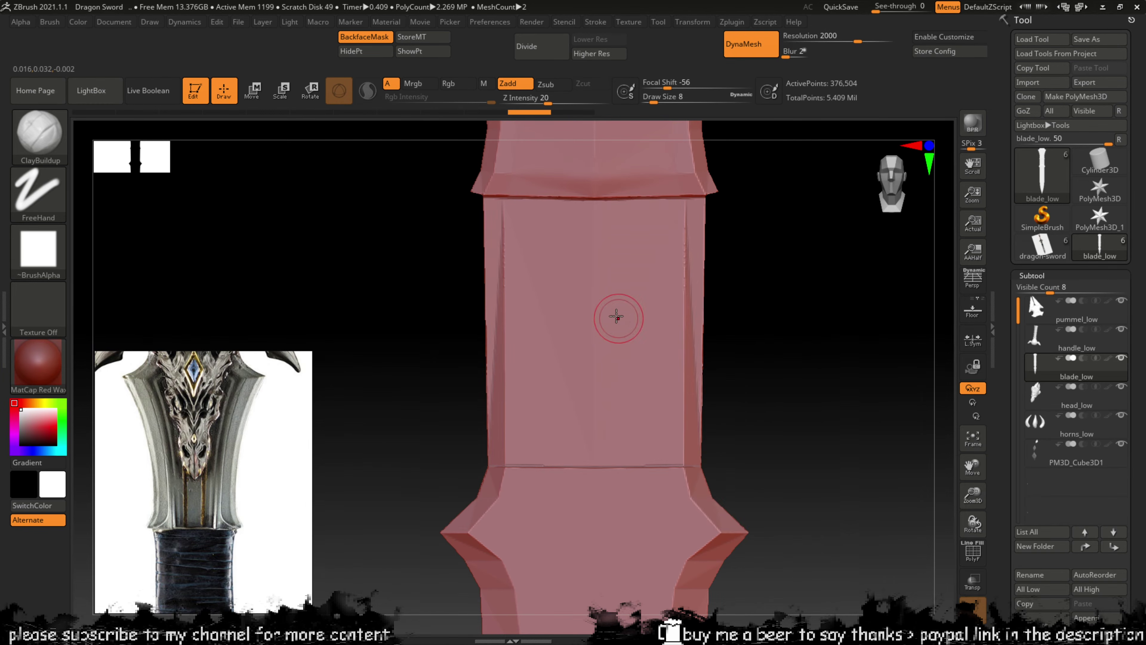
pyautogui.moveTo(615, 315)
pyautogui.mouseDown()
pyautogui.moveTo(681, 296)
pyautogui.moveTo(541, 316)
pyautogui.moveTo(677, 314)
pyautogui.mouseUp()
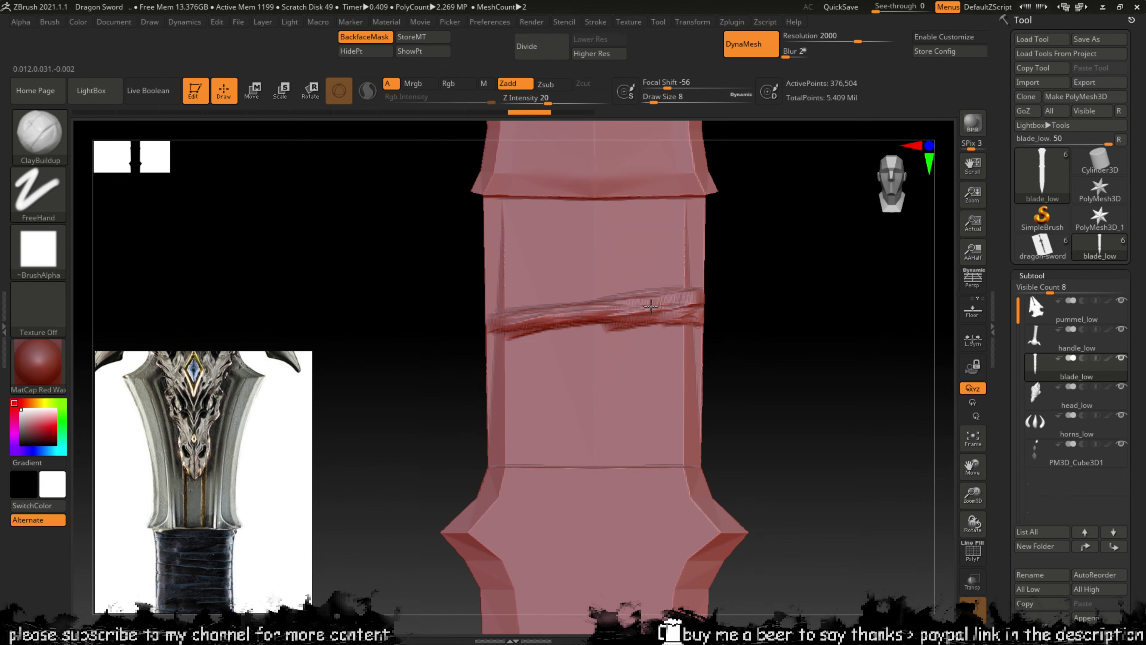
pyautogui.moveTo(524, 329)
pyautogui.mouseDown()
pyautogui.moveTo(605, 325)
pyautogui.moveTo(672, 338)
pyautogui.mouseUp()
# Step: Flatten the surface of the slanted wrap band with the TrimDynamic brush
pyautogui.press('b')
pyautogui.press('t')
pyautogui.press('d')
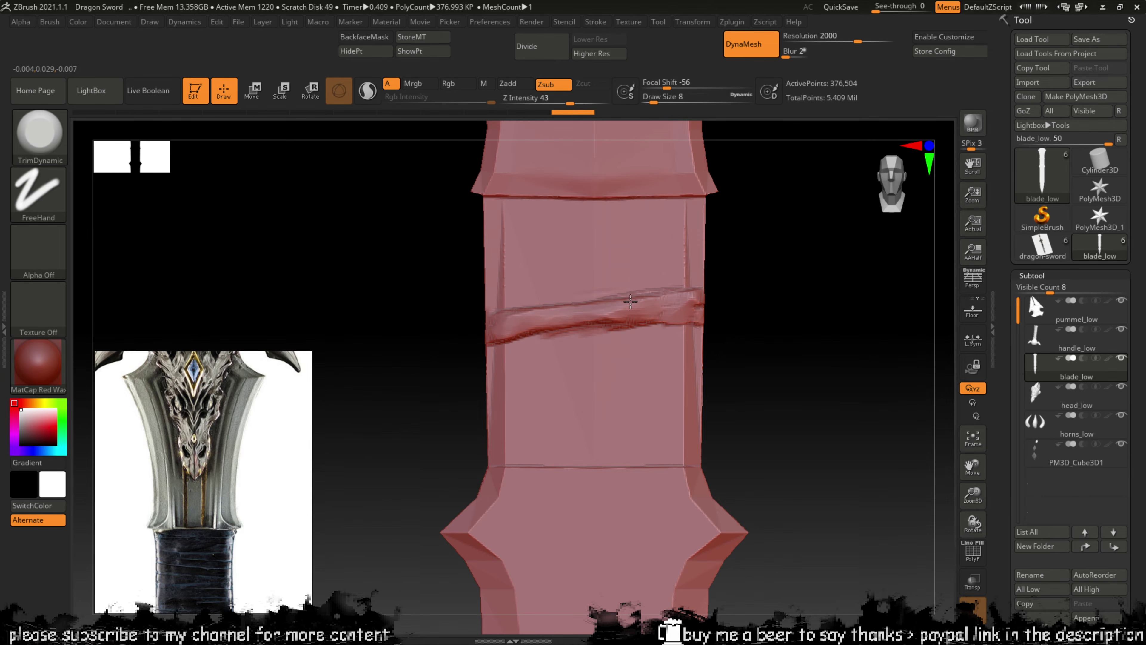
pyautogui.moveTo(670, 305); pyautogui.dragTo(608, 334, button='right')
pyautogui.moveTo(741, 323); pyautogui.dragTo(832, 320, button='right')
# Step: Thicken both ends of the wrap band at the blade's edges with ClayBuildup, following the wrapped grip in the reference image
pyautogui.press('b')
pyautogui.press('c')
pyautogui.press('b')
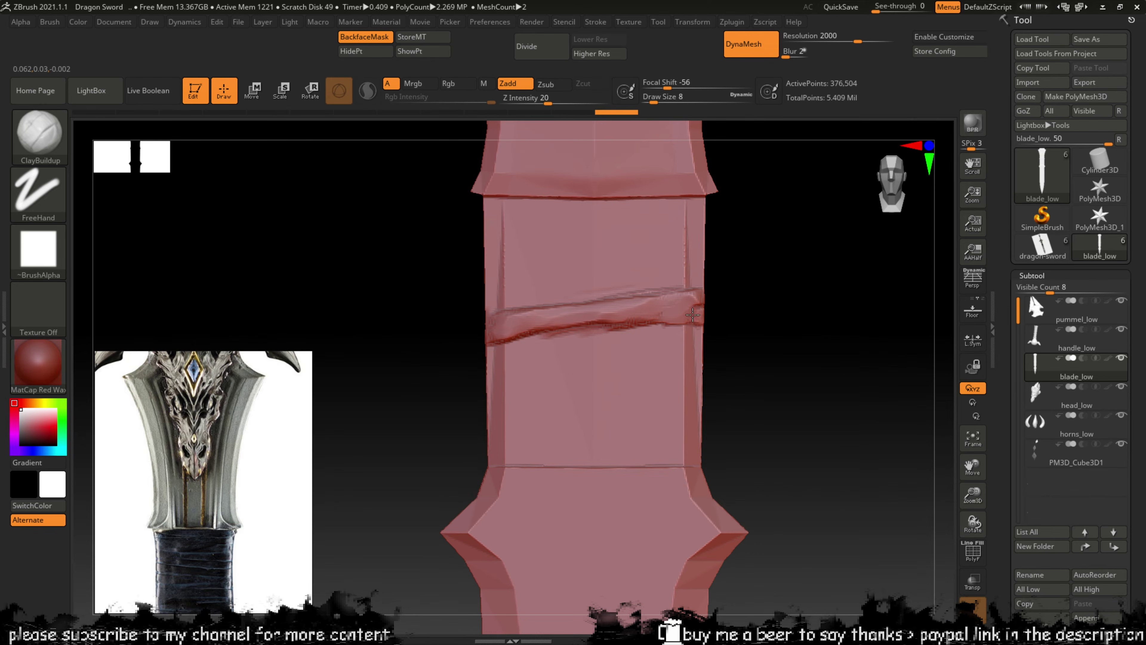
pyautogui.moveTo(701, 309); pyautogui.dragTo(591, 320)
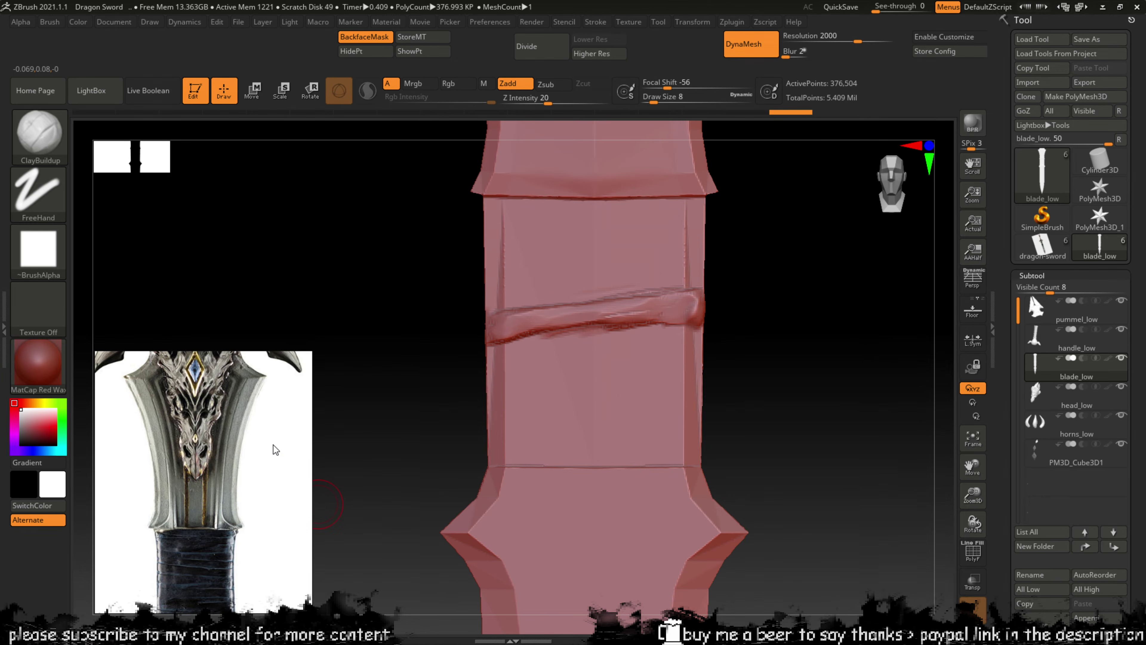
pyautogui.scroll(-4, 258, 456)
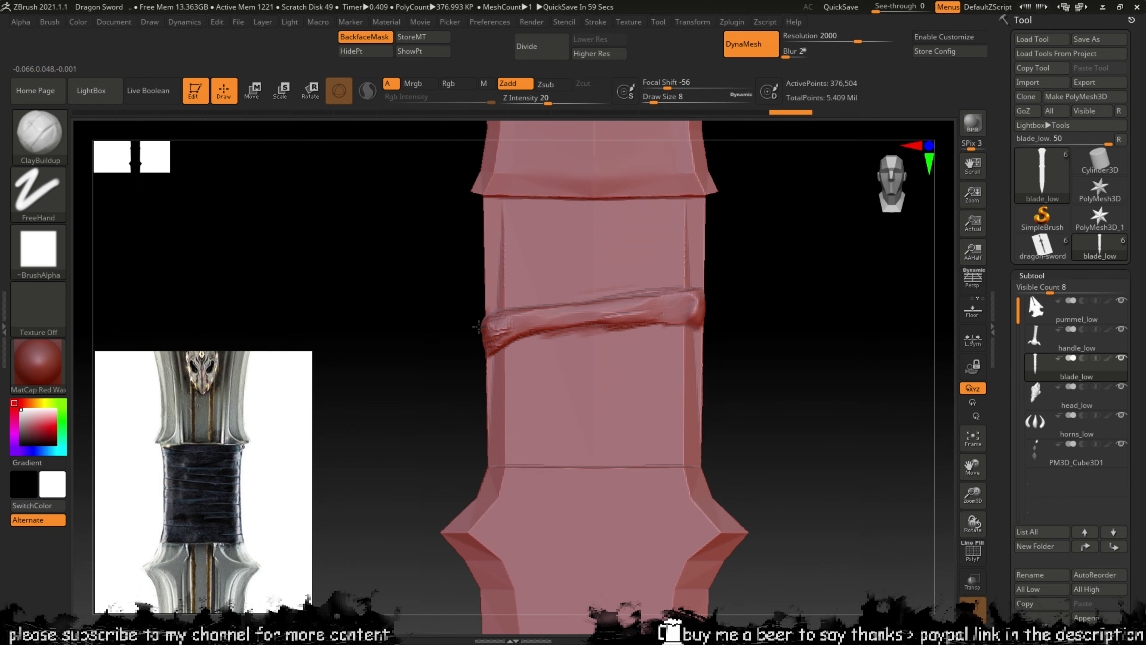
# Step: Build up a second slanted wrap band directly below the first one across the blade's middle section
pyautogui.moveTo(478, 361)
pyautogui.mouseDown()
pyautogui.moveTo(474, 371)
pyautogui.moveTo(668, 295)
pyautogui.moveTo(576, 307)
pyautogui.moveTo(655, 307)
pyautogui.moveTo(610, 328)
pyautogui.mouseUp()
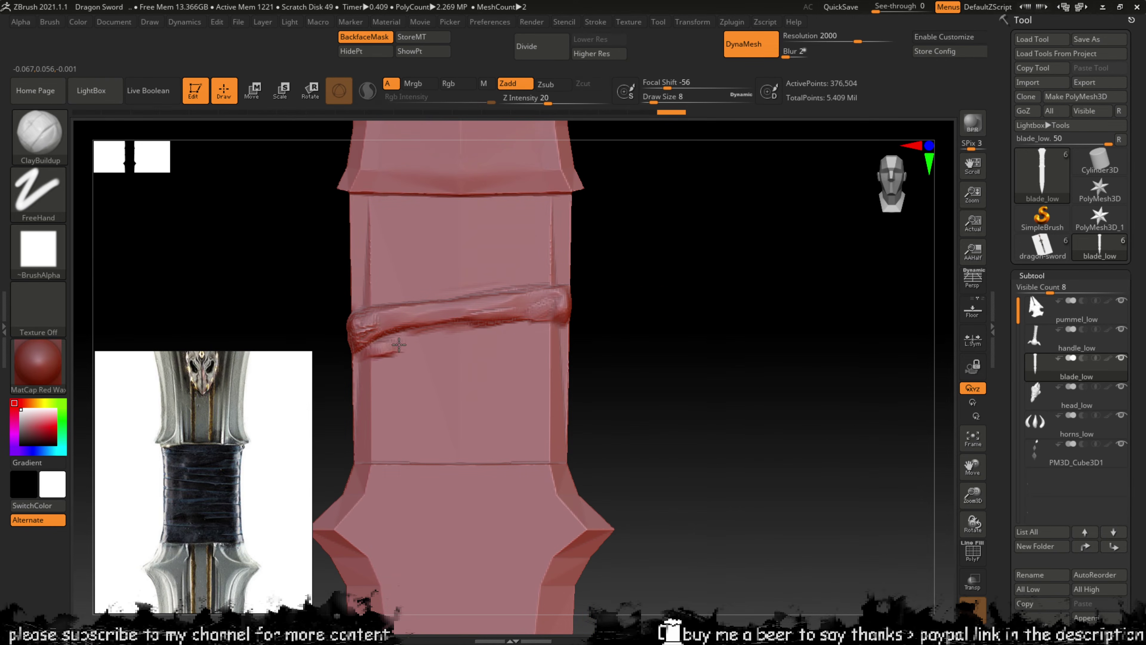
pyautogui.moveTo(391, 349)
pyautogui.mouseDown()
pyautogui.moveTo(541, 331)
pyautogui.moveTo(546, 344)
pyautogui.moveTo(381, 364)
pyautogui.moveTo(451, 348)
pyautogui.mouseUp()
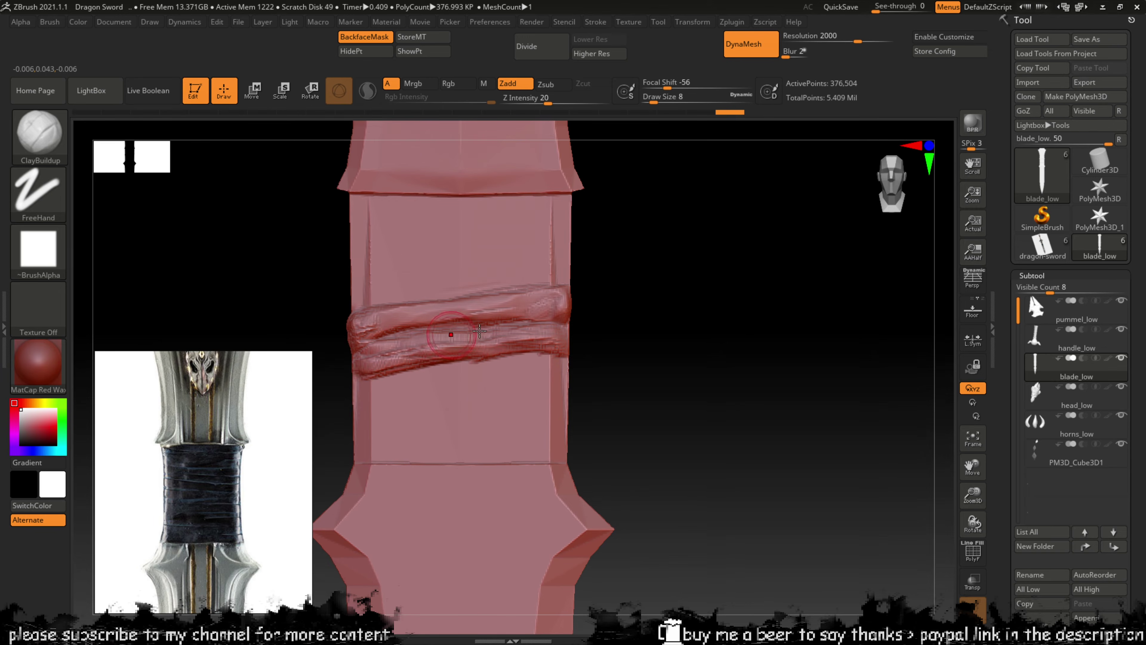
pyautogui.moveTo(550, 352); pyautogui.dragTo(514, 361)
# Step: Flatten and even out the second wrap band with the TrimDynamic brush
pyautogui.press('b')
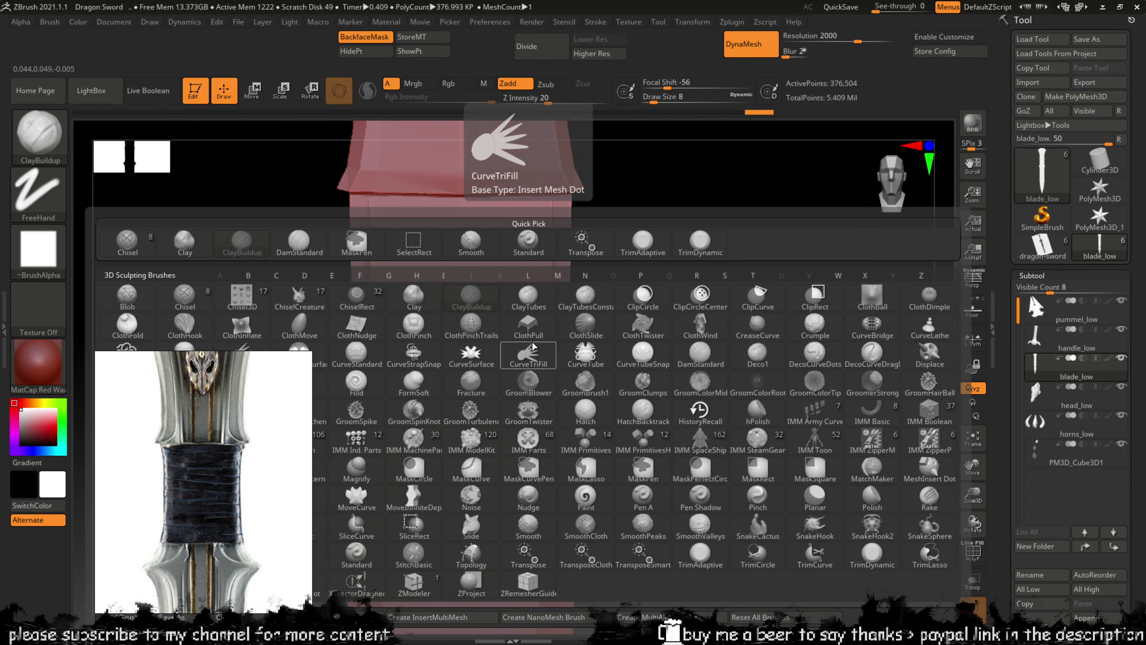
pyautogui.press('t')
pyautogui.press('d')
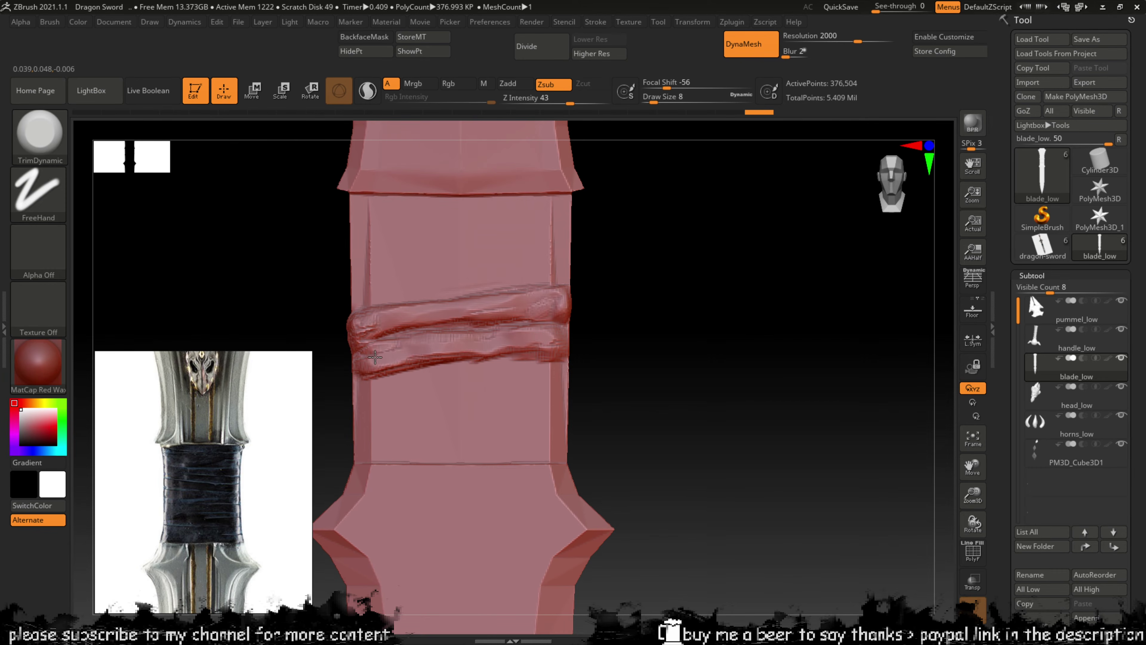
pyautogui.moveTo(375, 356); pyautogui.dragTo(417, 356)
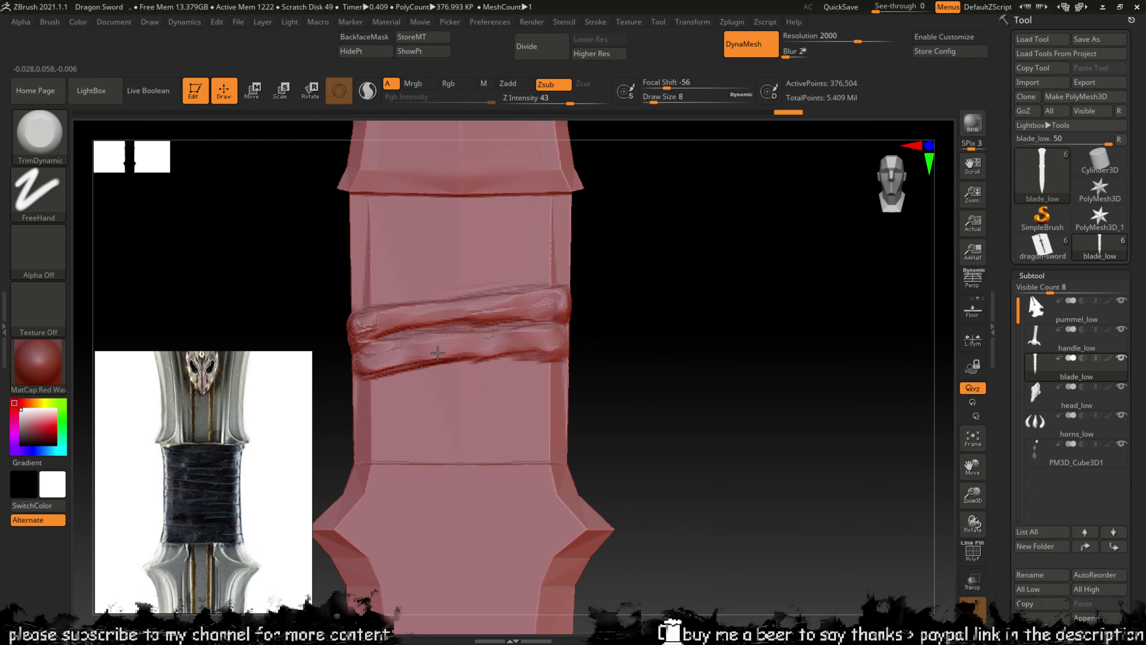
pyautogui.moveTo(438, 353); pyautogui.dragTo(497, 325)
pyautogui.moveTo(623, 334)
pyautogui.mouseDown()
pyautogui.moveTo(606, 315)
pyautogui.moveTo(617, 328)
pyautogui.mouseUp()
# Step: Switch back to the ClayBuildup brush and toggle the X-axis mirror in the blade's sculpting symmetry
pyautogui.press('b')
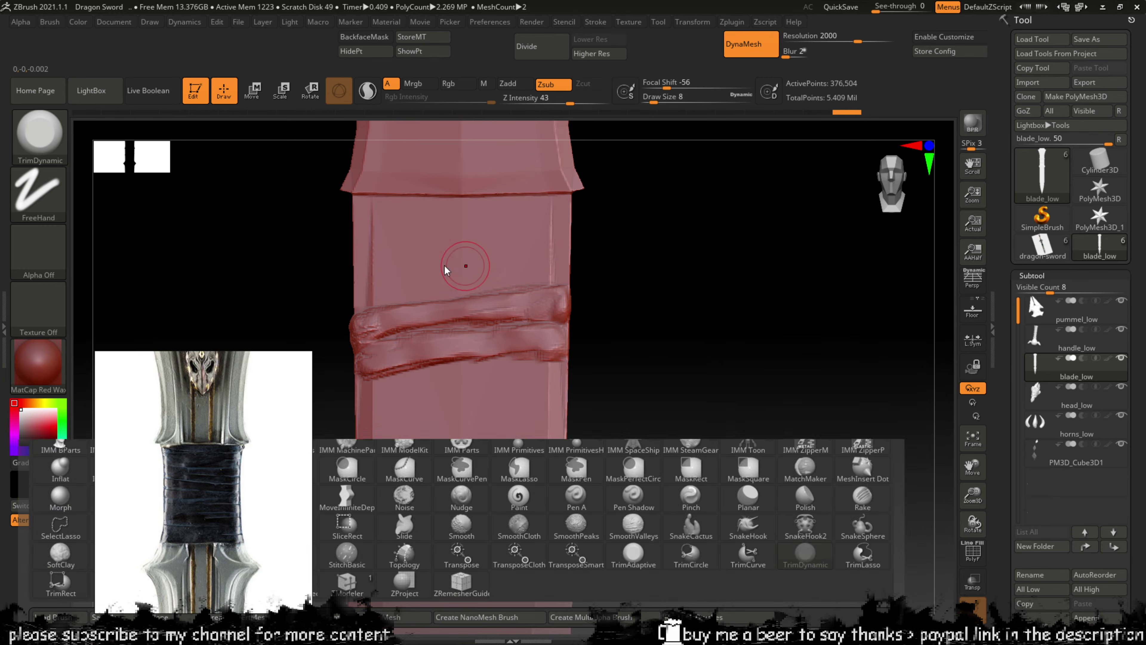
pyautogui.press('c')
pyautogui.press('b')
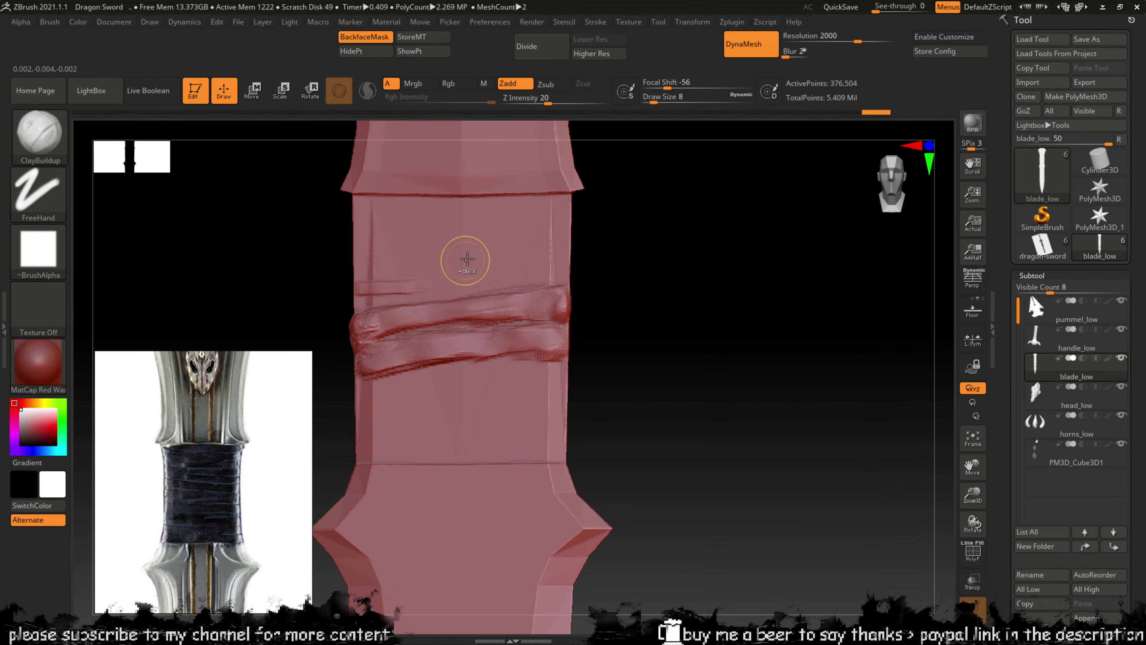
pyautogui.keyDown('alt'); pyautogui.moveTo(639, 335); pyautogui.dragTo(652, 295); pyautogui.keyUp('alt')
pyautogui.press('shift')
pyautogui.moveTo(652, 349)
pyautogui.keyDown('alt'); pyautogui.mouseDown()
pyautogui.moveTo(660, 287)
pyautogui.moveTo(665, 379)
pyautogui.mouseUp(); pyautogui.keyUp('alt')
pyautogui.press('shift')
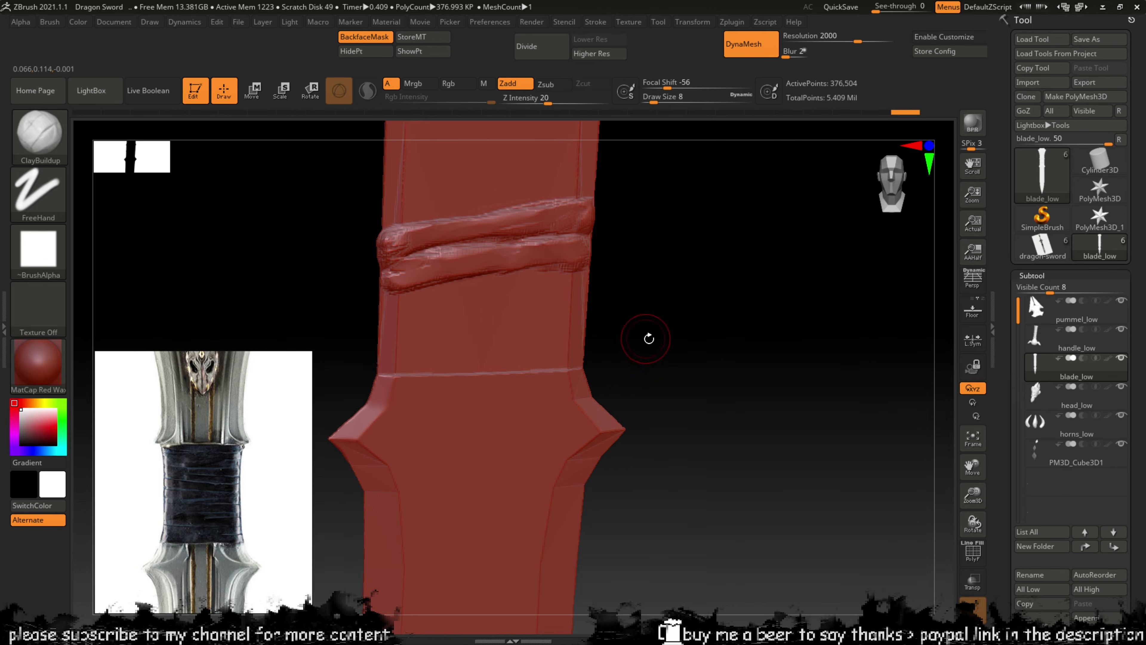
pyautogui.moveTo(650, 336); pyautogui.dragTo(630, 317)
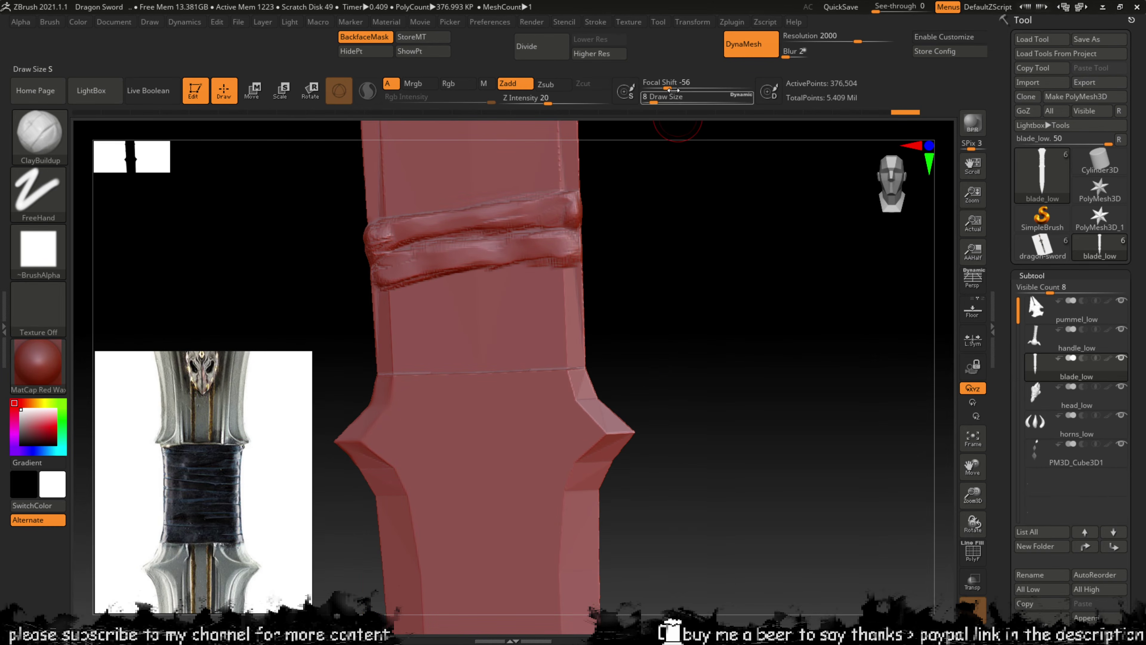
pyautogui.click(692, 22)
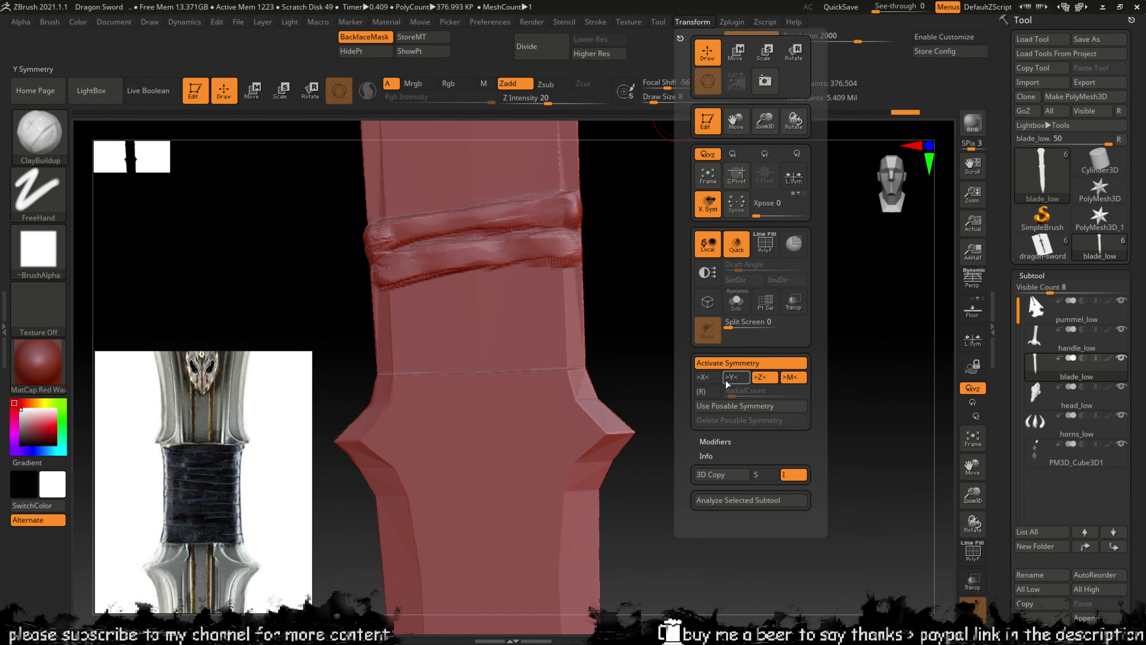
pyautogui.click(703, 380)
pyautogui.keyDown('shift'); pyautogui.moveTo(666, 344); pyautogui.dragTo(676, 338); pyautogui.keyUp('shift')
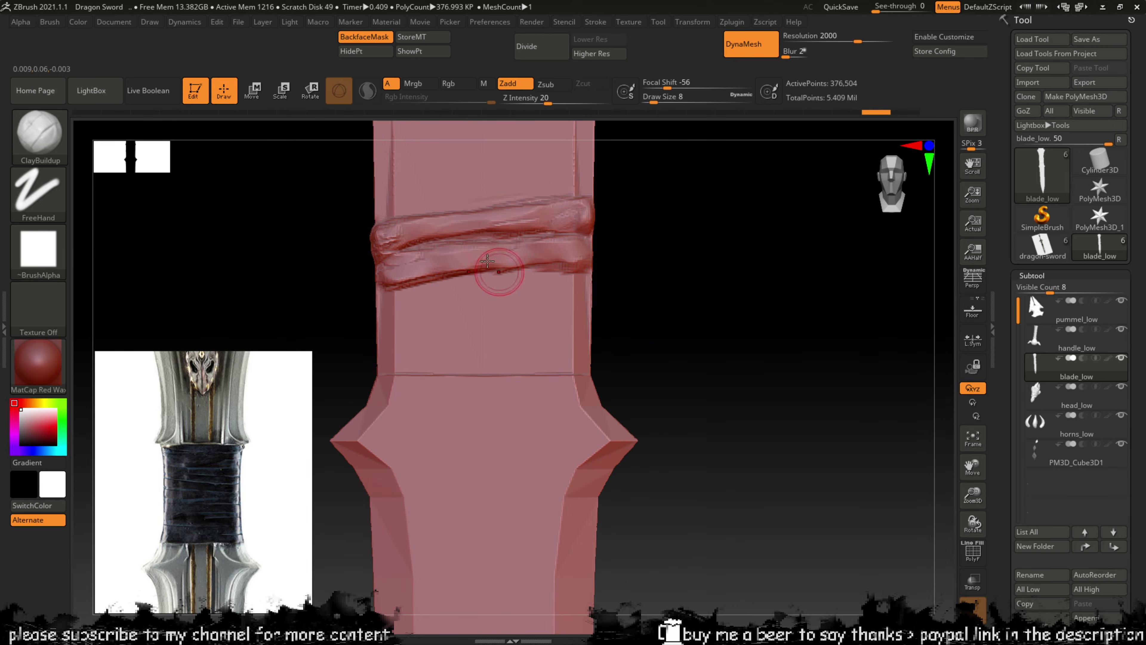
# Step: Smooth the hard edges of the blade around the pointed flare below the cloth wrap
pyautogui.press('shift')
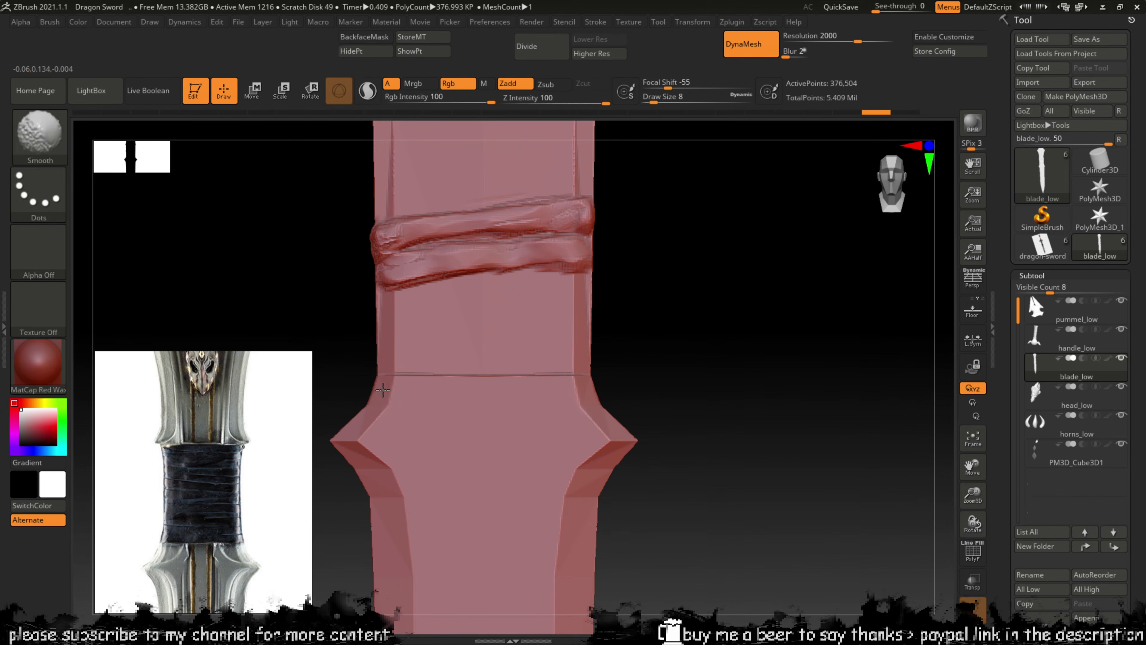
pyautogui.keyDown('shift'); pyautogui.moveTo(383, 389); pyautogui.dragTo(360, 430); pyautogui.keyUp('shift')
pyautogui.keyDown('shift'); pyautogui.moveTo(378, 483); pyautogui.dragTo(371, 503); pyautogui.keyUp('shift')
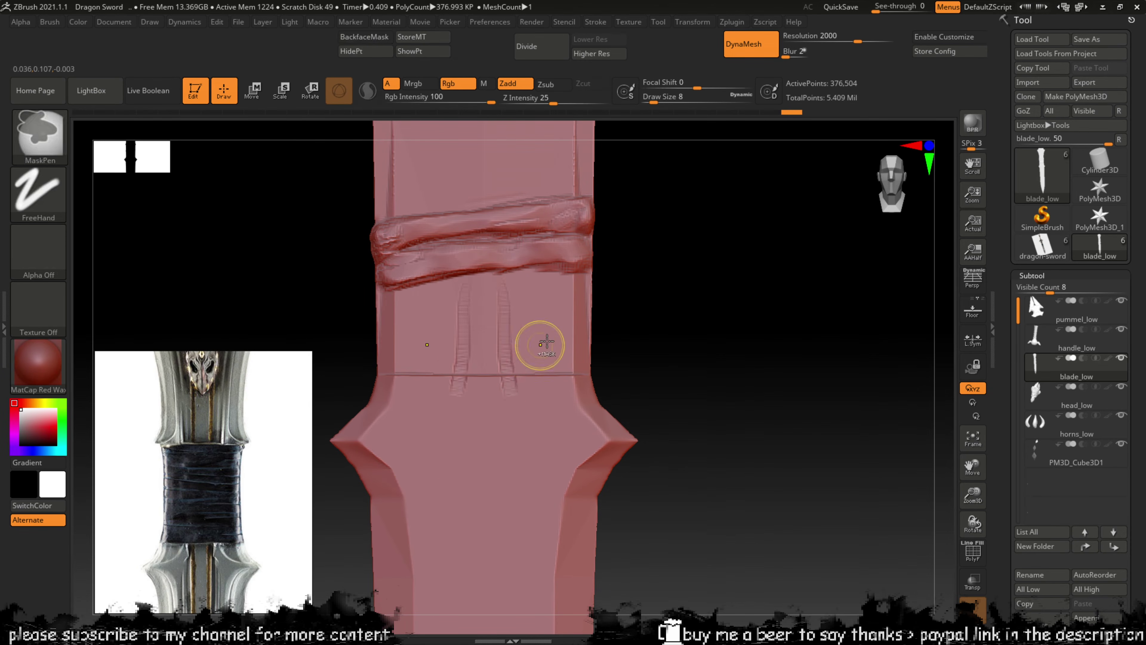
# Step: Smooth the two sculpted wrap bands and the surrounding blade section from the front and an angle
pyautogui.keyDown('alt'); pyautogui.moveTo(648, 252); pyautogui.dragTo(646, 370); pyautogui.keyUp('alt')
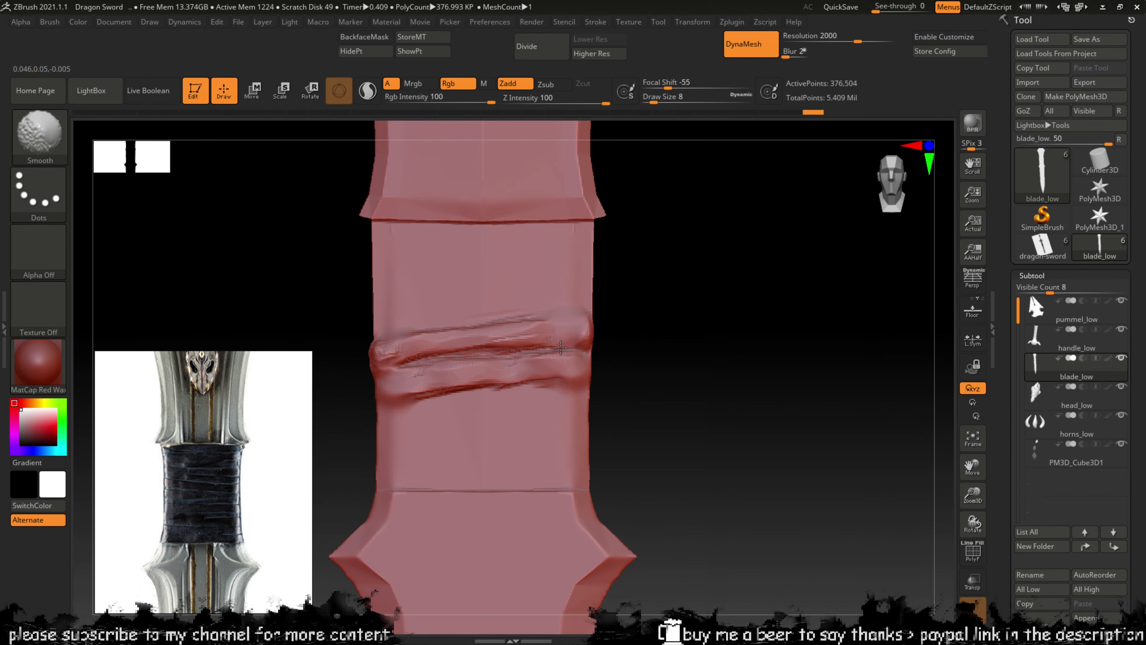
pyautogui.moveTo(600, 362)
pyautogui.mouseDown()
pyautogui.moveTo(640, 384)
pyautogui.moveTo(620, 384)
pyautogui.moveTo(594, 428)
pyautogui.moveTo(700, 410)
pyautogui.moveTo(646, 415)
pyautogui.mouseUp()
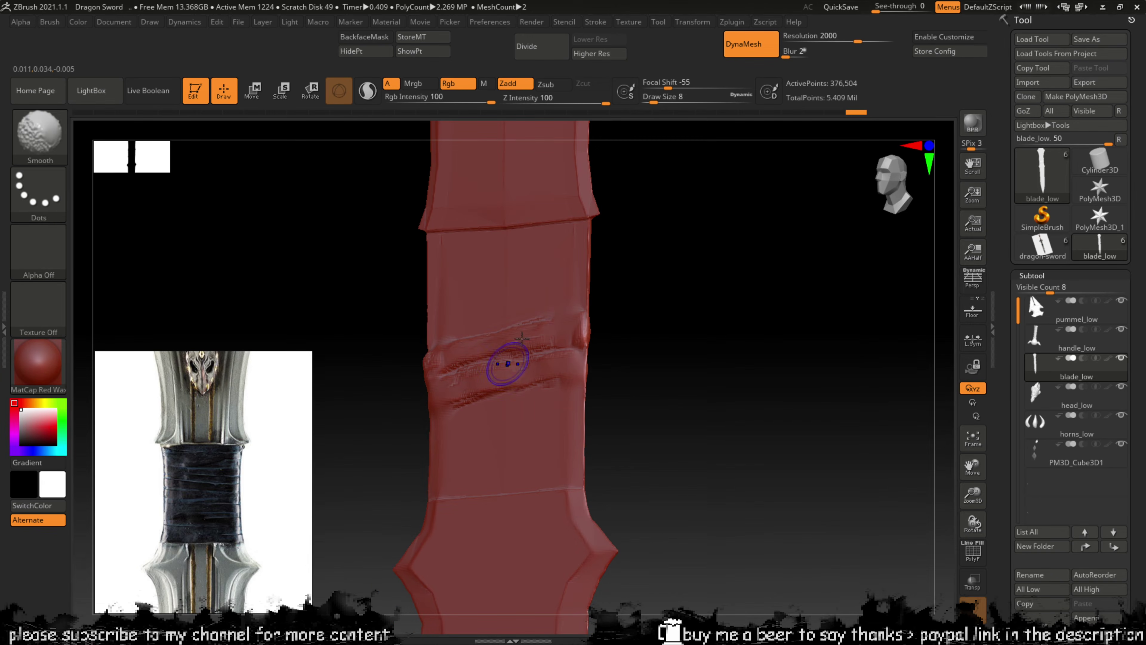
pyautogui.moveTo(627, 280)
pyautogui.mouseDown()
pyautogui.moveTo(705, 291)
pyautogui.moveTo(709, 355)
pyautogui.moveTo(617, 312)
pyautogui.moveTo(493, 349)
pyautogui.mouseUp()
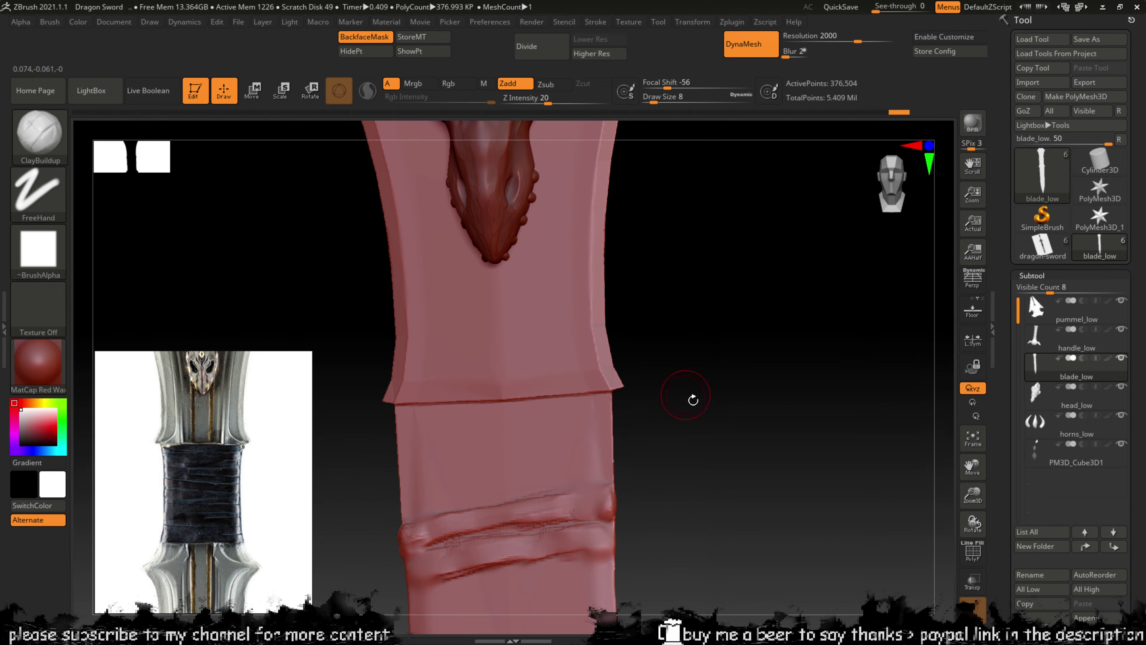
# Step: Smooth the blade's edges beneath the wrap and around the inner corners of the pointed flare
pyautogui.keyDown('alt'); pyautogui.moveTo(691, 397); pyautogui.dragTo(726, 118); pyautogui.keyUp('alt')
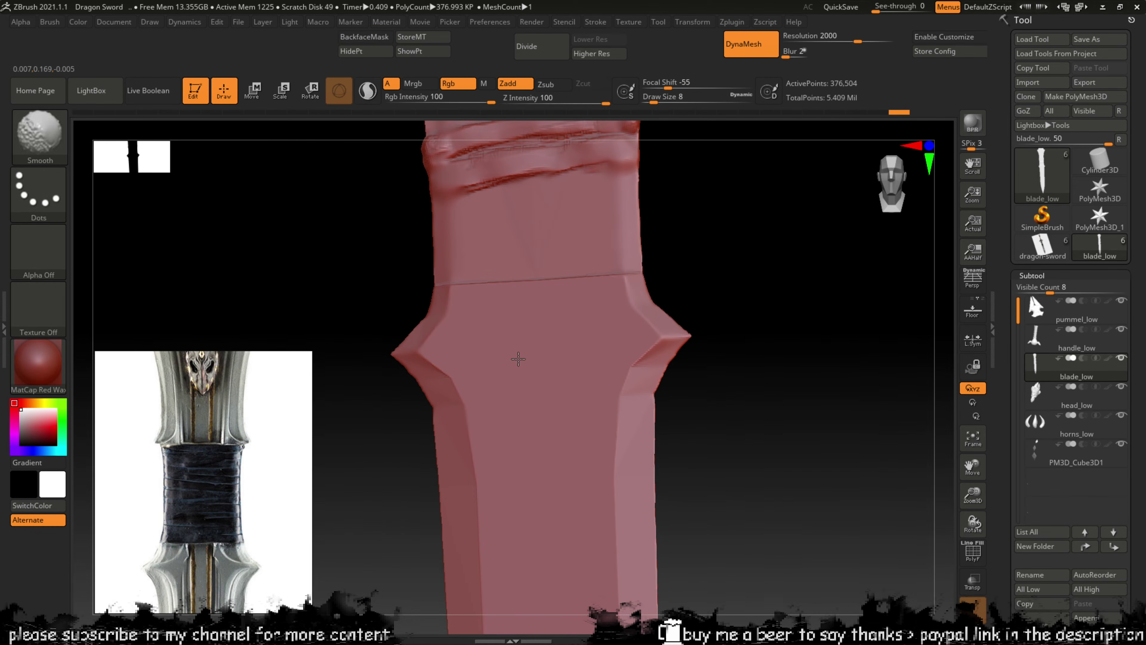
pyautogui.keyDown('shift'); pyautogui.moveTo(627, 376); pyautogui.dragTo(755, 384); pyautogui.keyUp('shift')
pyautogui.press('shift')
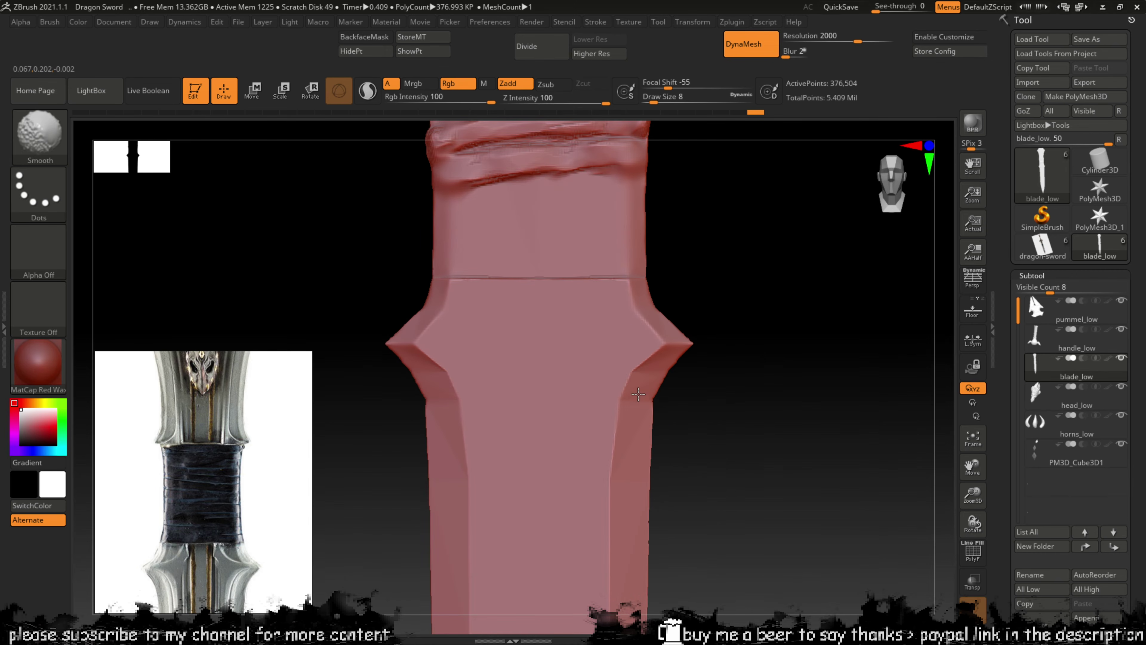
pyautogui.moveTo(640, 383)
pyautogui.keyDown('shift'); pyautogui.mouseDown()
pyautogui.moveTo(634, 408)
pyautogui.moveTo(643, 382)
pyautogui.mouseUp(); pyautogui.keyUp('shift')
pyautogui.keyDown('alt'); pyautogui.moveTo(718, 417); pyautogui.dragTo(745, 230); pyautogui.keyUp('alt')
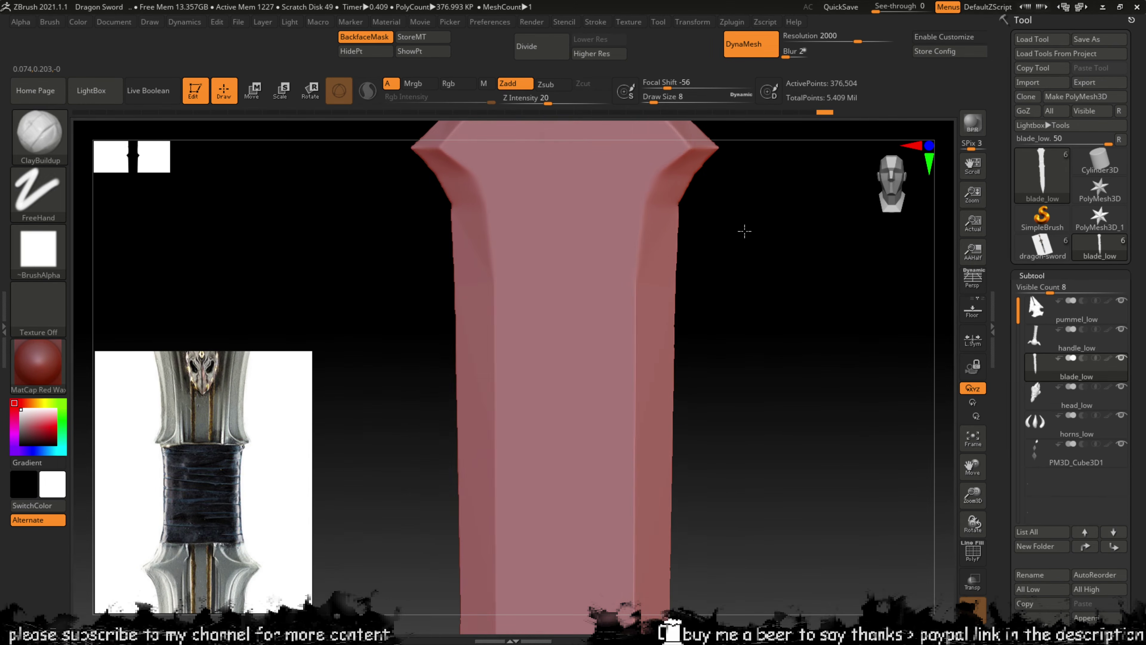
# Step: Smooth the bevel edges along the middle stretch of the blade
pyautogui.press('shift')
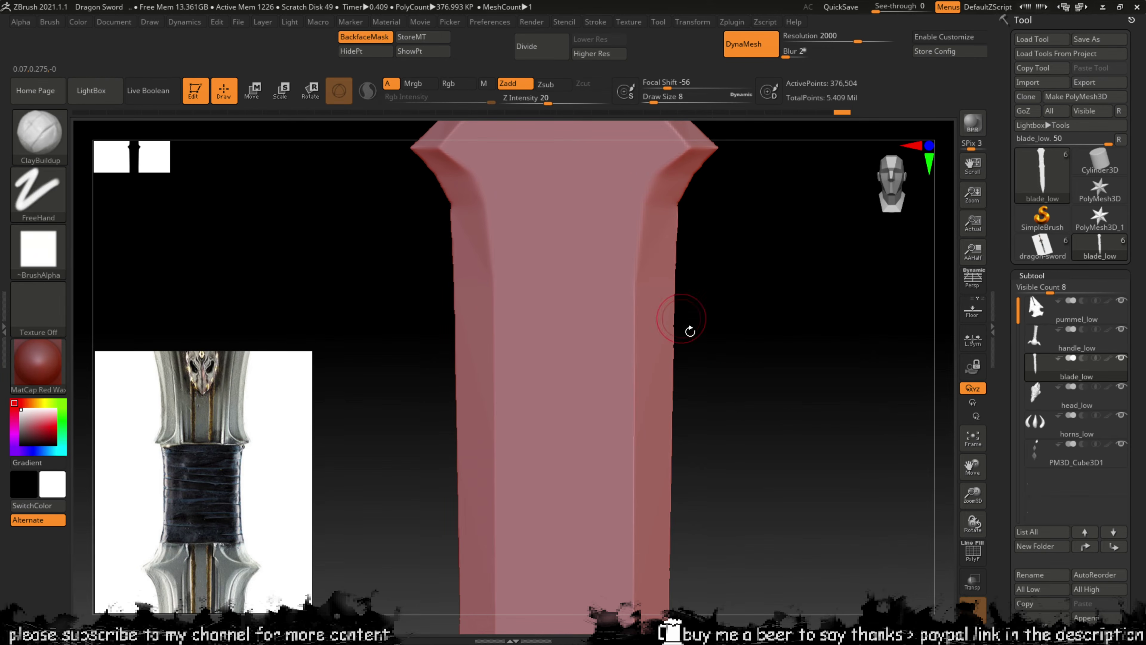
pyautogui.press('shift')
pyautogui.moveTo(724, 397)
pyautogui.mouseDown()
pyautogui.moveTo(723, 245)
pyautogui.moveTo(699, 190)
pyautogui.moveTo(693, 244)
pyautogui.mouseUp()
pyautogui.press('shift')
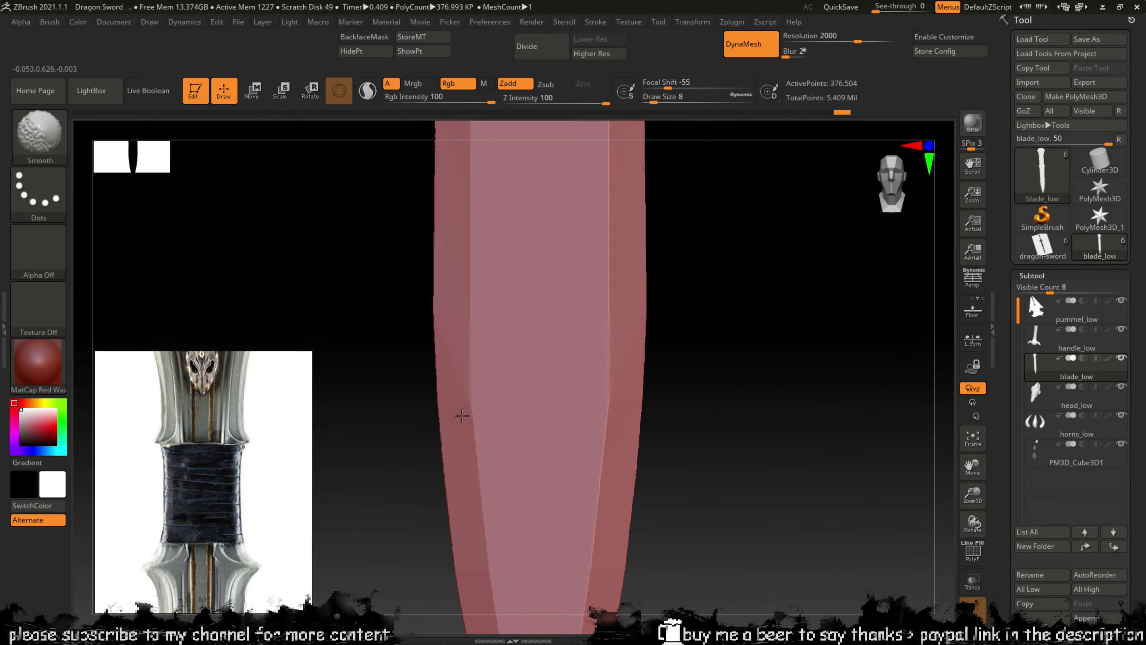
pyautogui.moveTo(699, 401); pyautogui.dragTo(709, 256)
pyautogui.press('shift')
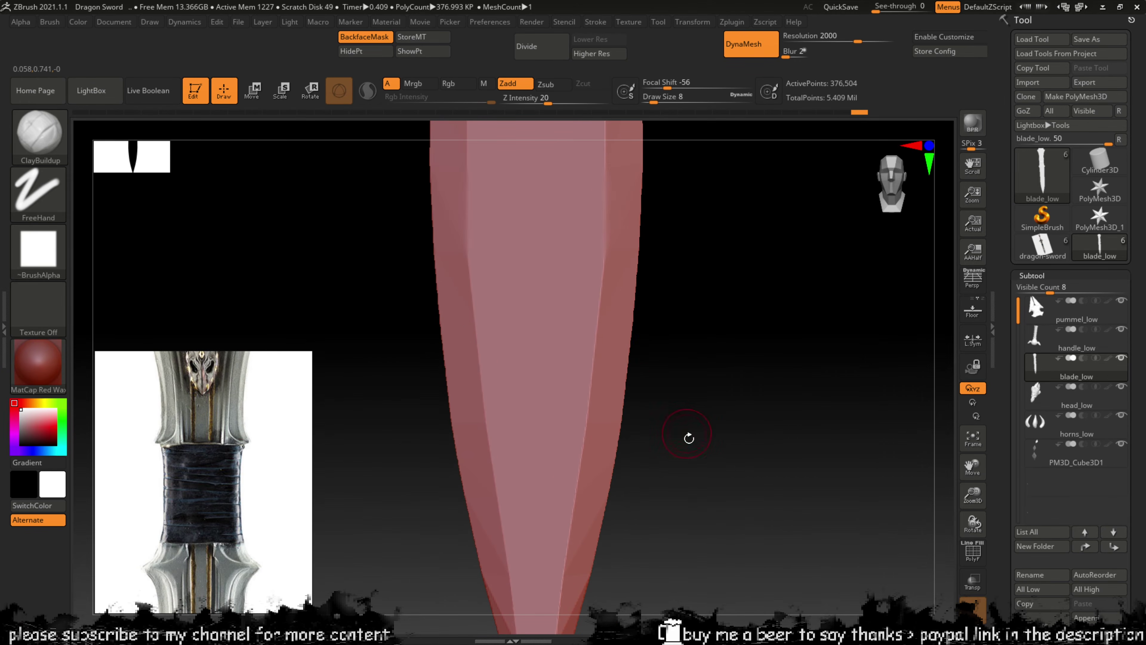
# Step: Smooth the bevel edges of the tapering lower blade and the ridge corner near its tip
pyautogui.moveTo(690, 437); pyautogui.dragTo(622, 336)
pyautogui.press('shift')
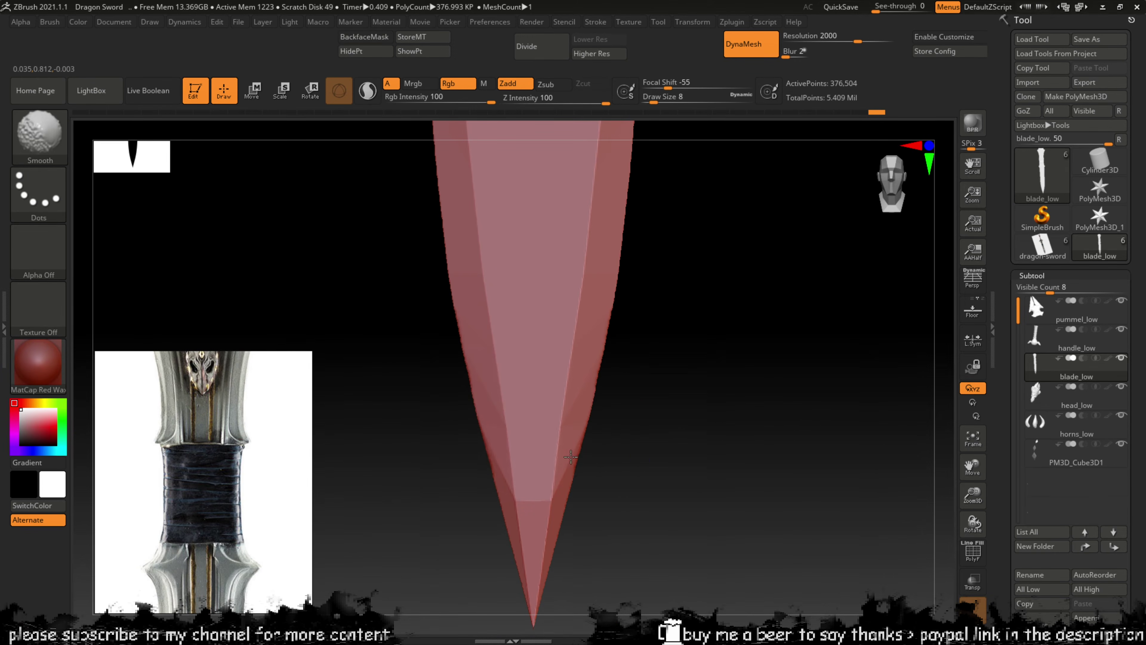
pyautogui.moveTo(660, 350); pyautogui.dragTo(686, 299)
pyautogui.press('shift')
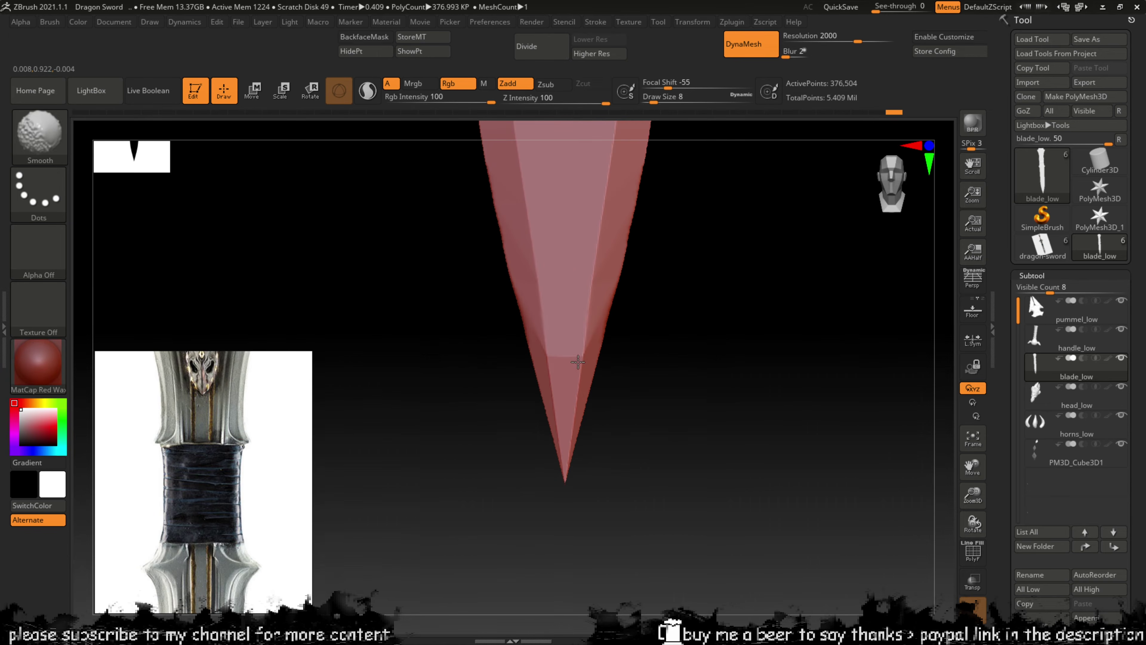
pyautogui.keyDown('shift'); pyautogui.moveTo(566, 367); pyautogui.dragTo(560, 389); pyautogui.keyUp('shift')
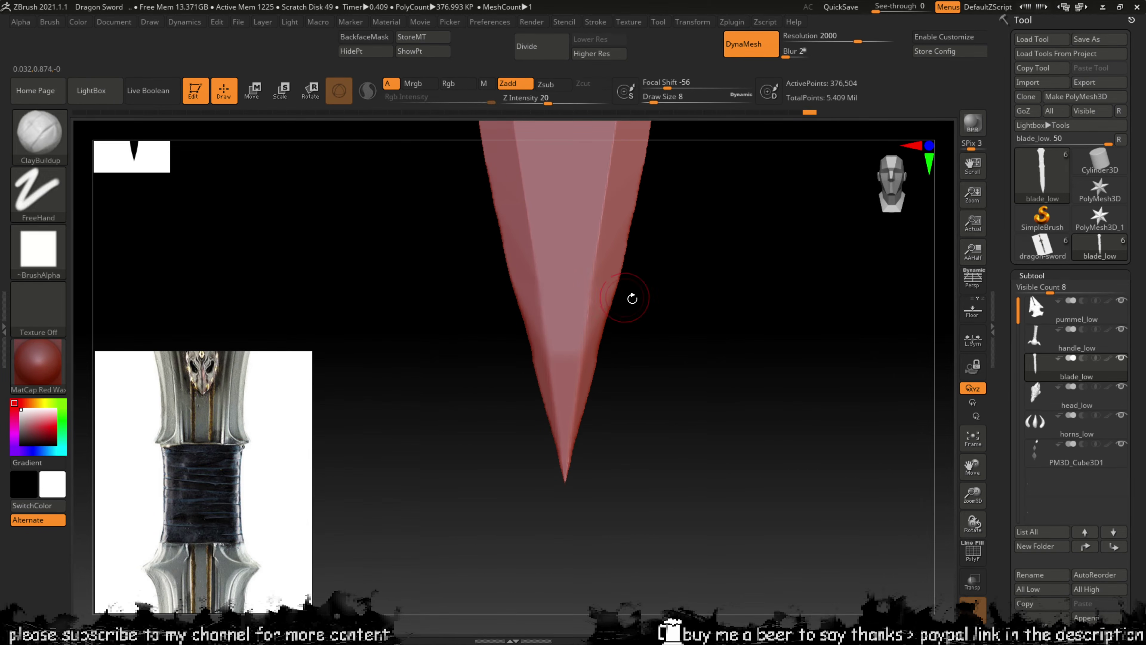
# Step: Remesh the blade with DynaMesh at resolution 2000
pyautogui.moveTo(629, 297)
pyautogui.mouseDown()
pyautogui.moveTo(652, 341)
pyautogui.moveTo(611, 343)
pyautogui.moveTo(678, 339)
pyautogui.mouseUp()
pyautogui.press('ctrl')
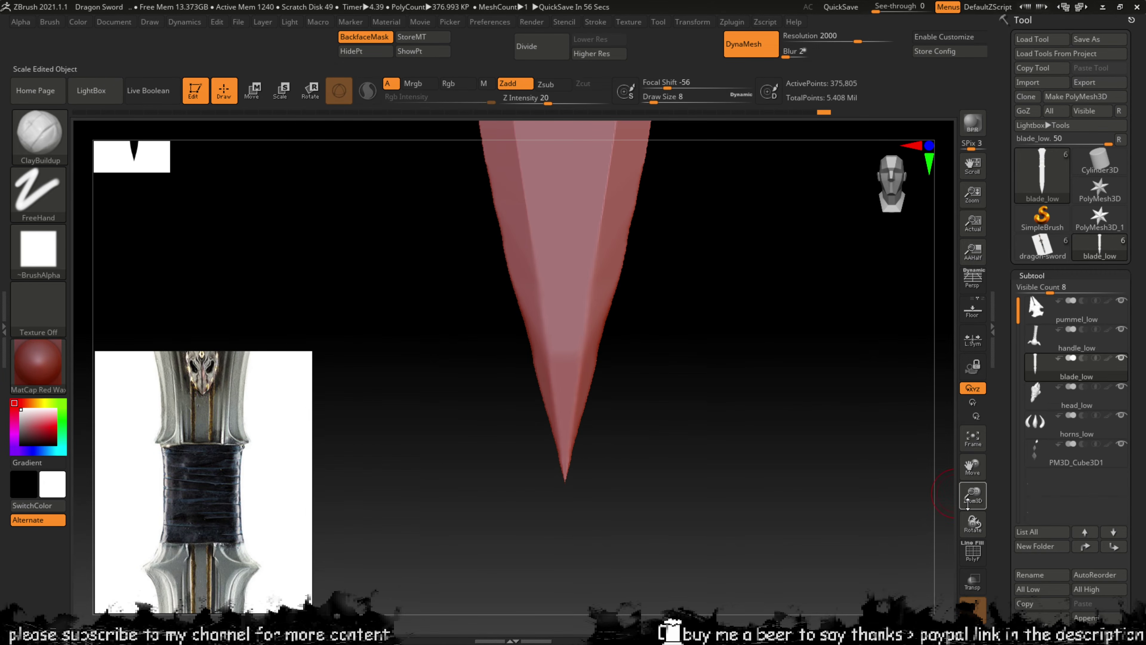
# Step: Inspect the remeshed blade and wrap bands from the front and back, including the full sword
pyautogui.moveTo(968, 504); pyautogui.dragTo(975, 468)
pyautogui.moveTo(975, 470); pyautogui.dragTo(973, 550)
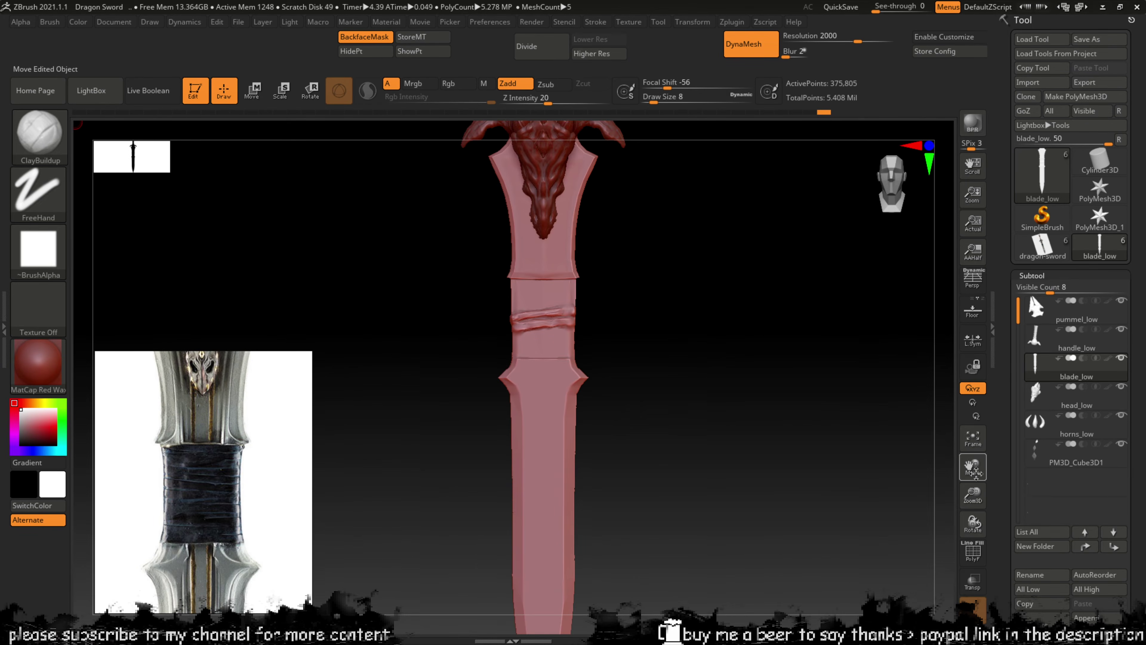
pyautogui.moveTo(976, 473); pyautogui.dragTo(971, 531)
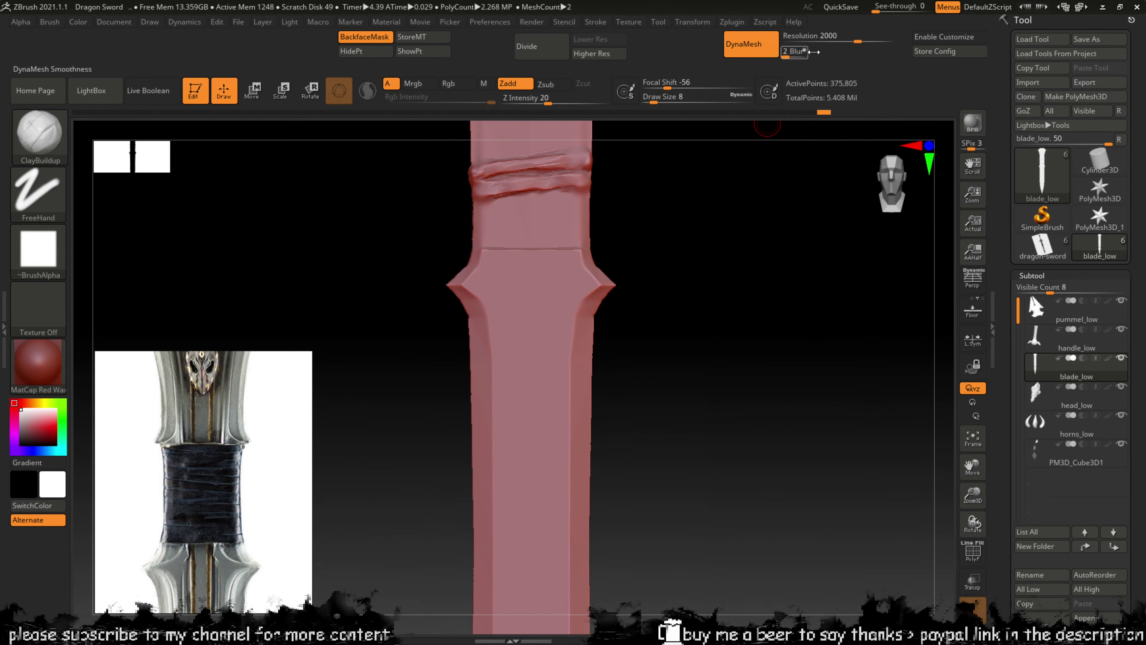
pyautogui.moveTo(973, 468); pyautogui.dragTo(973, 601)
pyautogui.moveTo(714, 299)
pyautogui.mouseDown()
pyautogui.moveTo(813, 310)
pyautogui.moveTo(788, 295)
pyautogui.mouseUp()
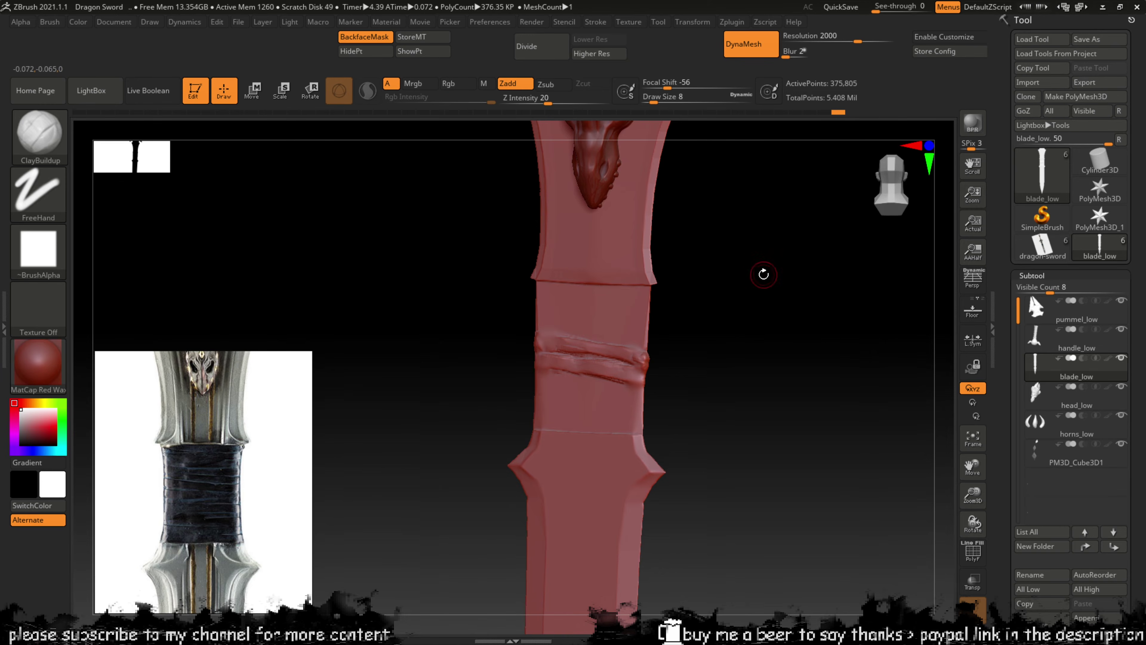
pyautogui.moveTo(760, 271)
pyautogui.mouseDown()
pyautogui.moveTo(668, 249)
pyautogui.moveTo(698, 258)
pyautogui.mouseUp()
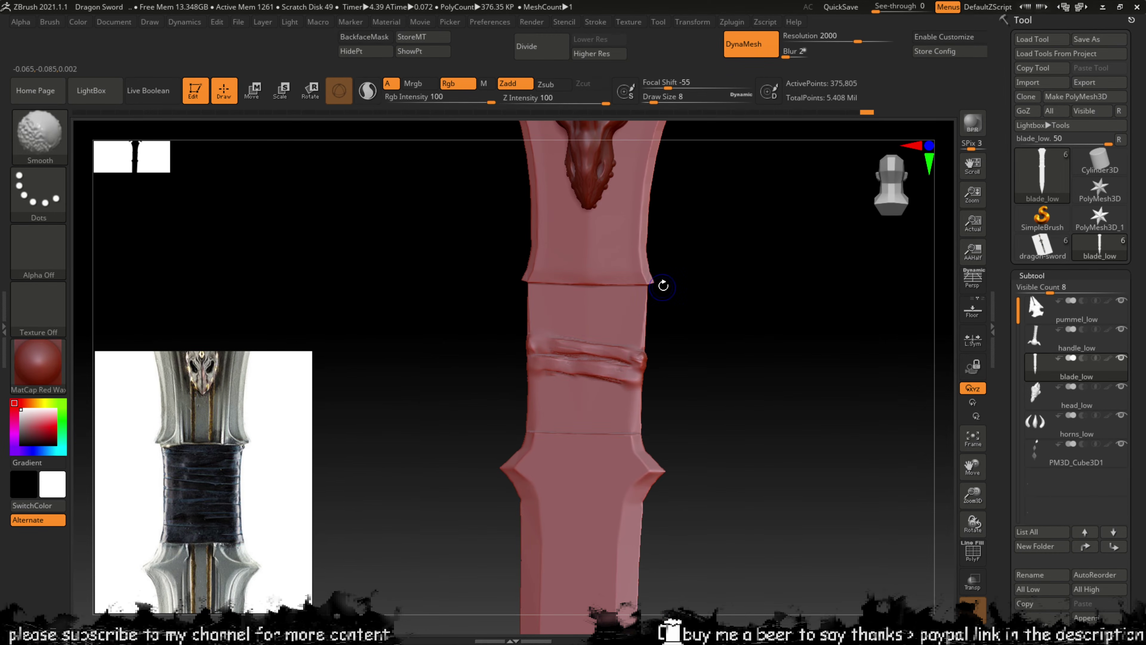
pyautogui.moveTo(706, 436); pyautogui.dragTo(777, 272)
pyautogui.moveTo(750, 367); pyautogui.dragTo(652, 371)
pyautogui.press('f')
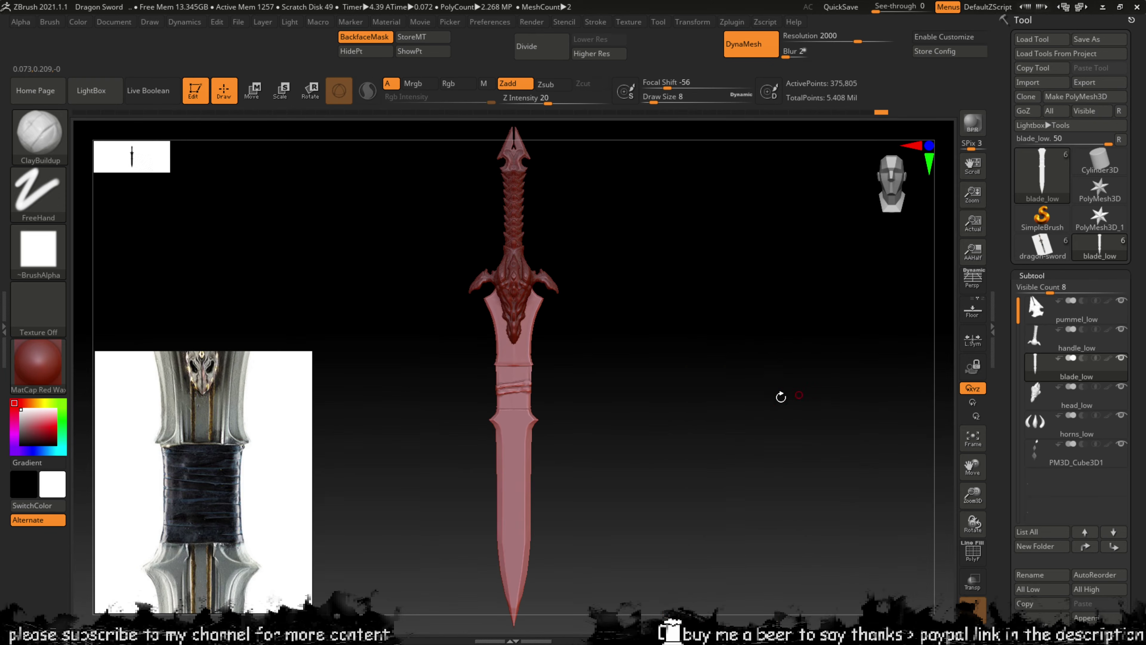
pyautogui.keyDown('alt'); pyautogui.moveTo(638, 374); pyautogui.dragTo(635, 394); pyautogui.keyUp('alt')
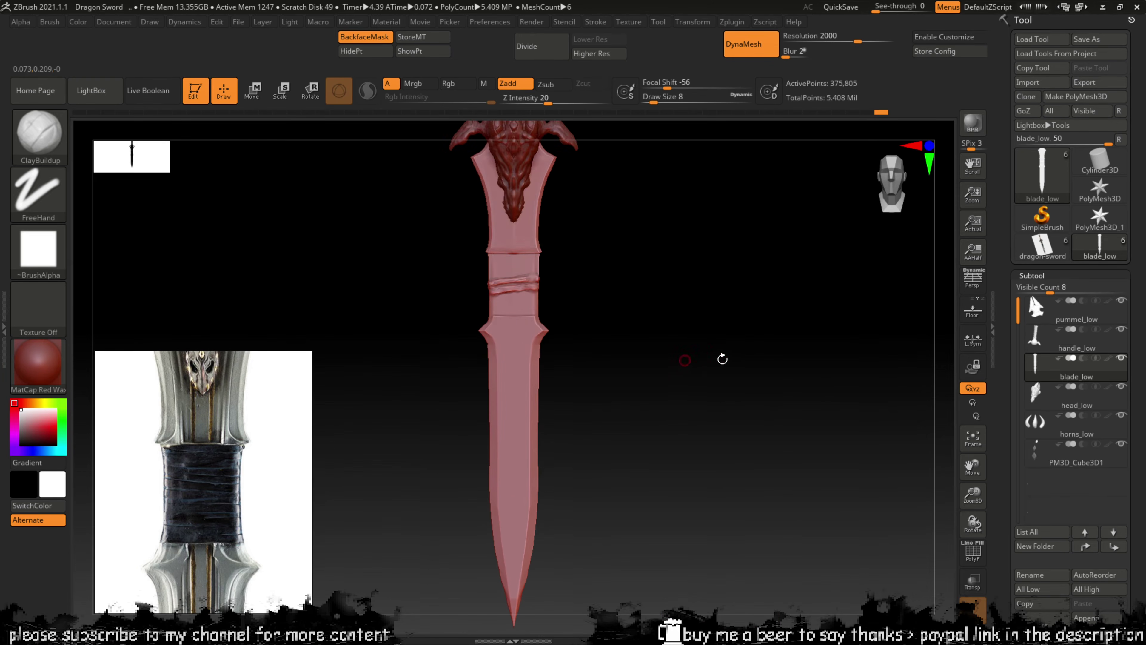
# Step: Turn off DynaMesh for the blade and subdivide its geometry once
pyautogui.moveTo(972, 494); pyautogui.dragTo(972, 550)
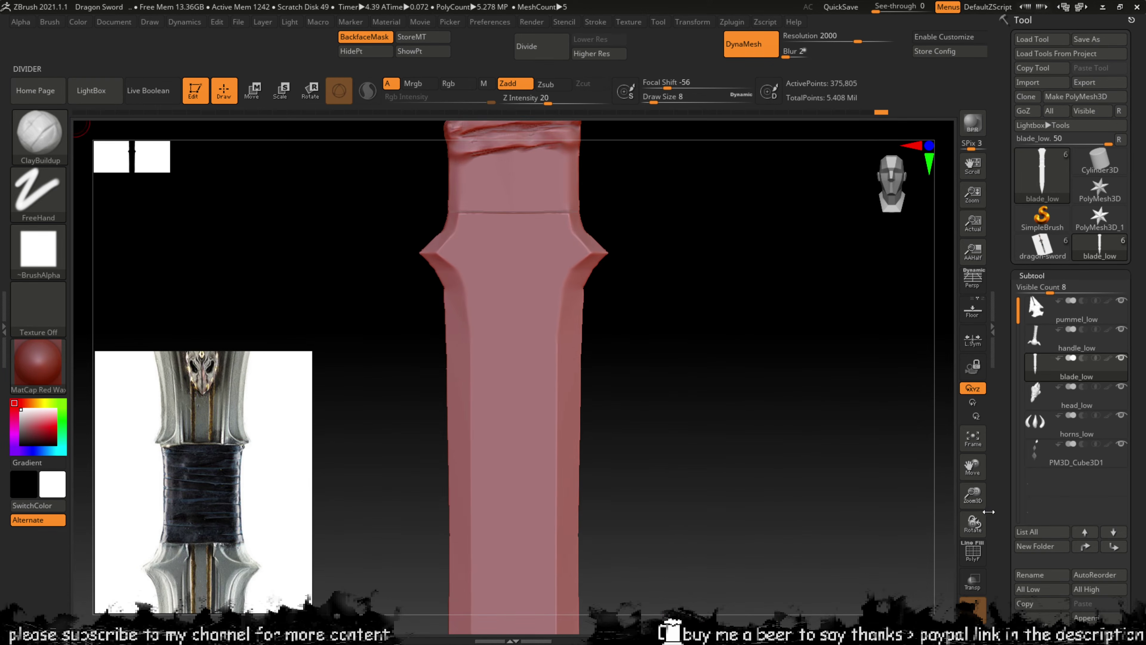
pyautogui.moveTo(972, 494); pyautogui.dragTo(971, 538)
pyautogui.moveTo(972, 467); pyautogui.dragTo(954, 641)
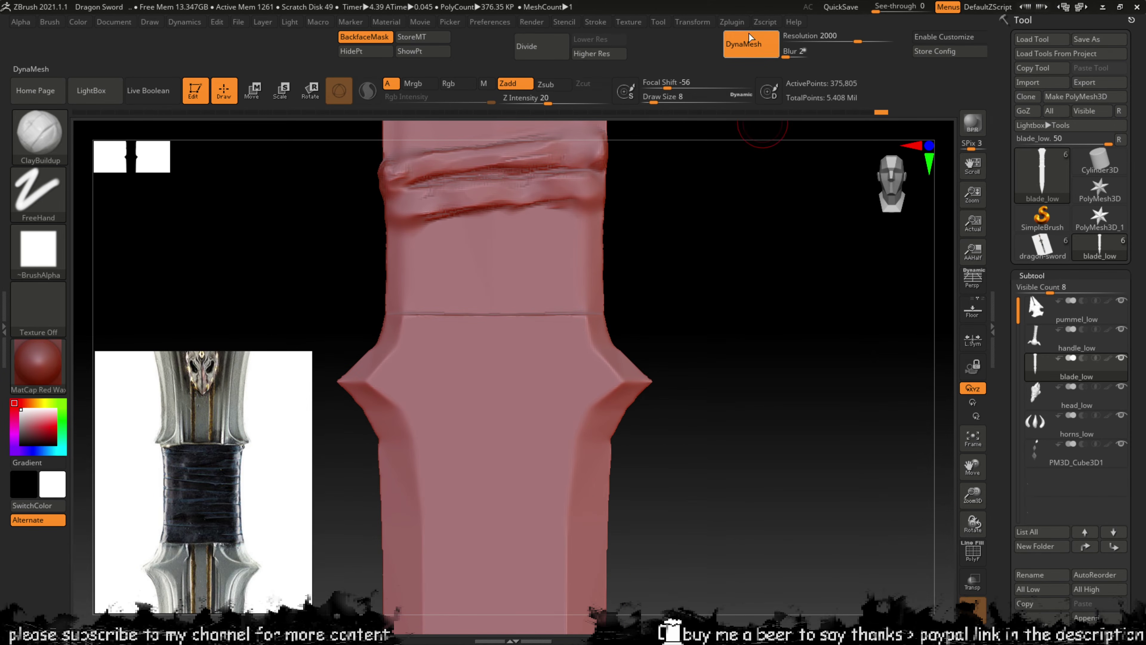
pyautogui.click(751, 44)
pyautogui.click(555, 48)
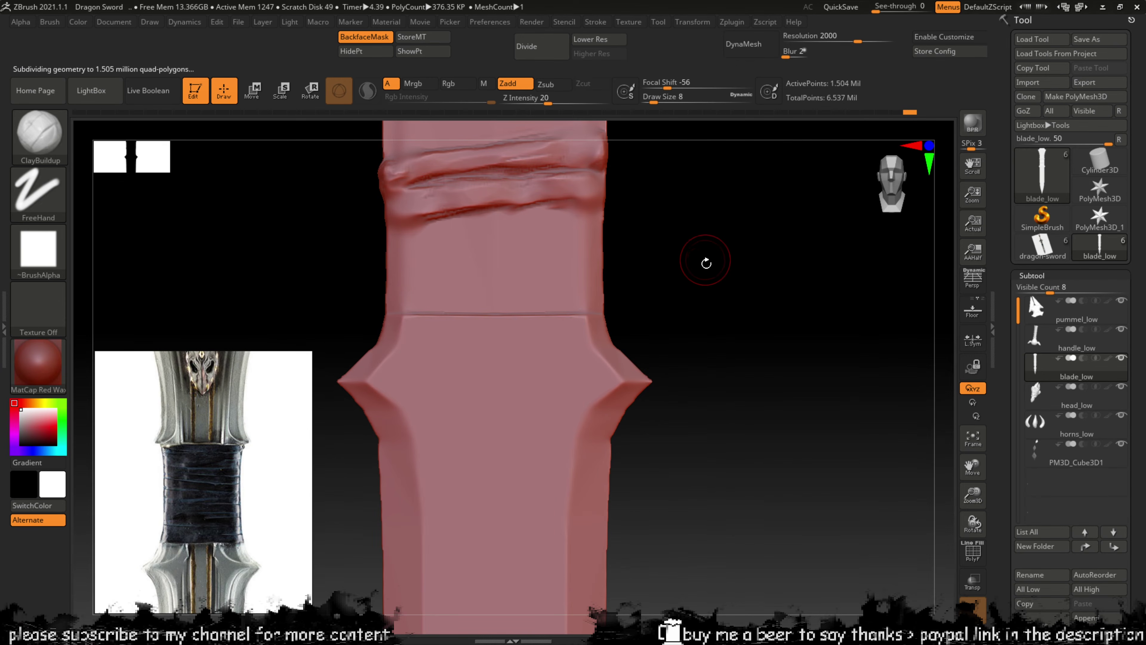
# Step: Turn off symmetry and sculpt a third wrap band above the two existing ones with the ClayBuildup brush
pyautogui.moveTo(704, 258)
pyautogui.keyDown('alt'); pyautogui.mouseDown()
pyautogui.moveTo(704, 328)
pyautogui.moveTo(754, 359)
pyautogui.mouseUp(); pyautogui.keyUp('alt')
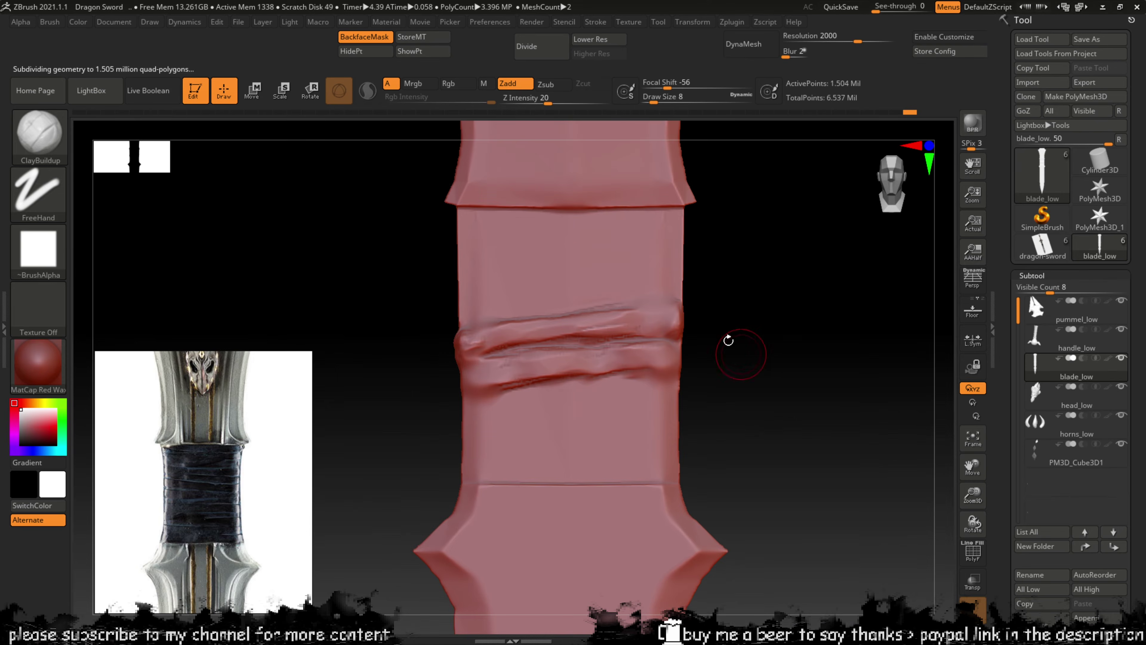
pyautogui.click(692, 22)
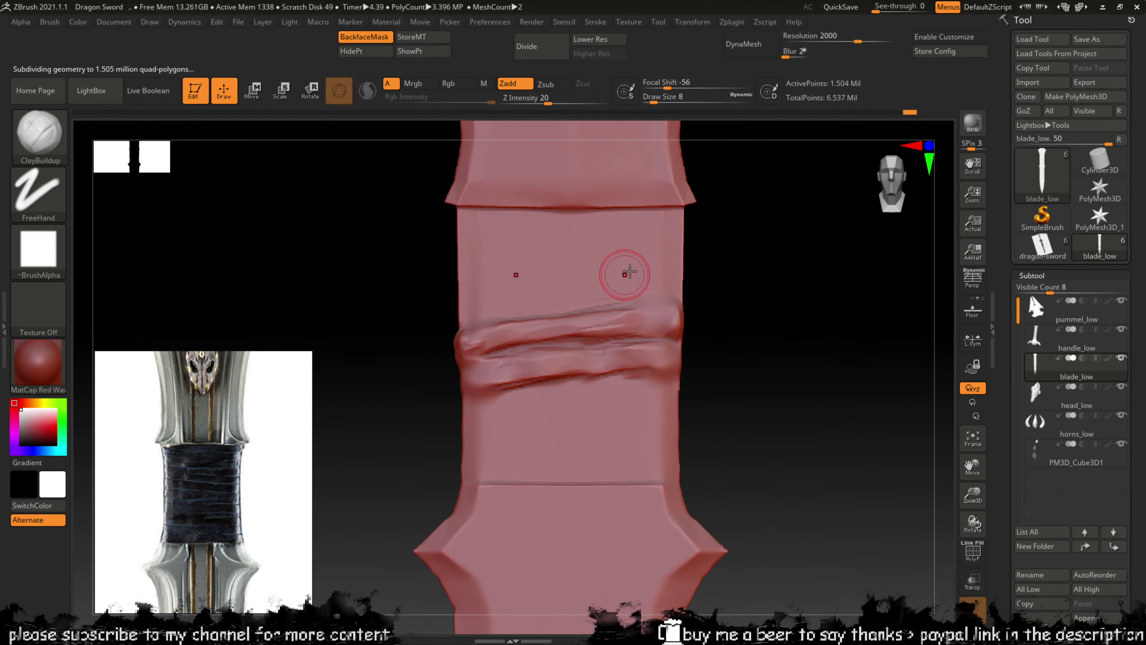
pyautogui.click(700, 23)
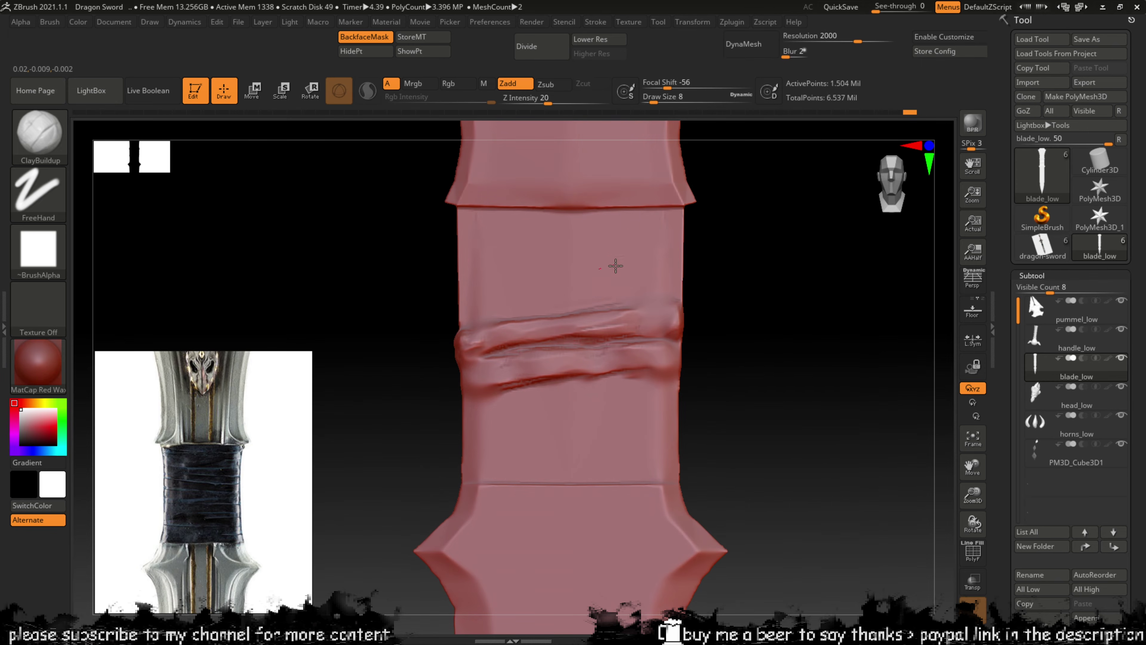
pyautogui.moveTo(614, 266)
pyautogui.mouseDown()
pyautogui.moveTo(614, 292)
pyautogui.moveTo(488, 295)
pyautogui.moveTo(671, 308)
pyautogui.moveTo(530, 304)
pyautogui.mouseUp()
pyautogui.hotkey('ctrl', 'z')
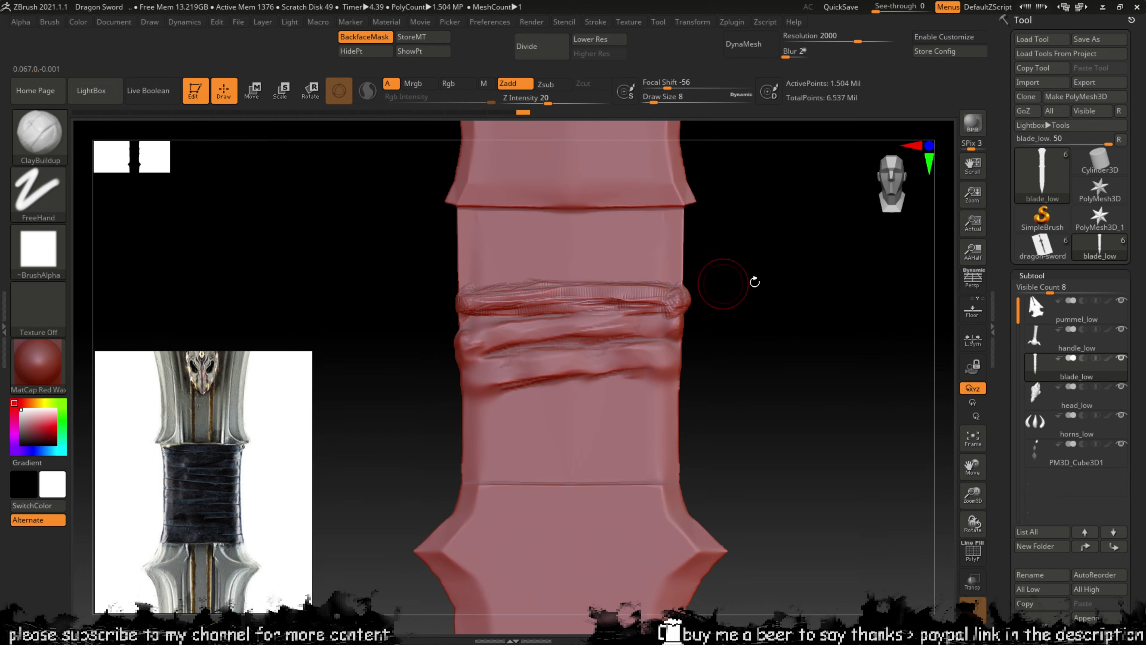
# Step: Flatten the surface of the new upper wrap band with the TrimDynamic brush
pyautogui.moveTo(752, 282)
pyautogui.mouseDown()
pyautogui.moveTo(686, 281)
pyautogui.moveTo(779, 297)
pyautogui.moveTo(744, 298)
pyautogui.mouseUp()
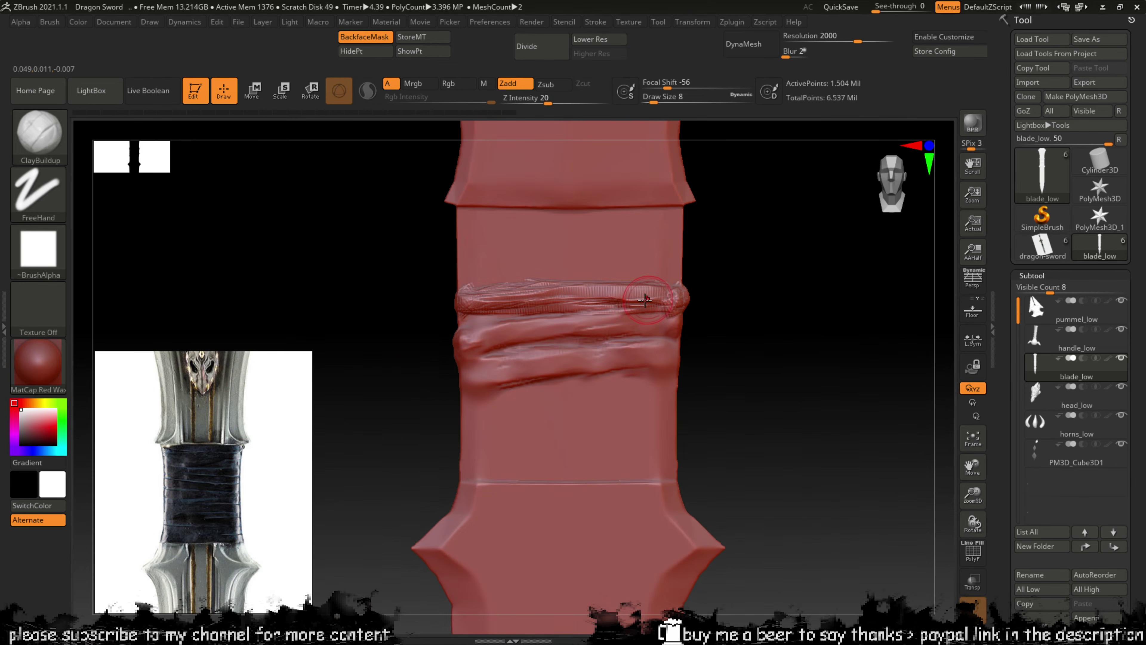
pyautogui.press('b')
pyautogui.press('t')
pyautogui.press('d')
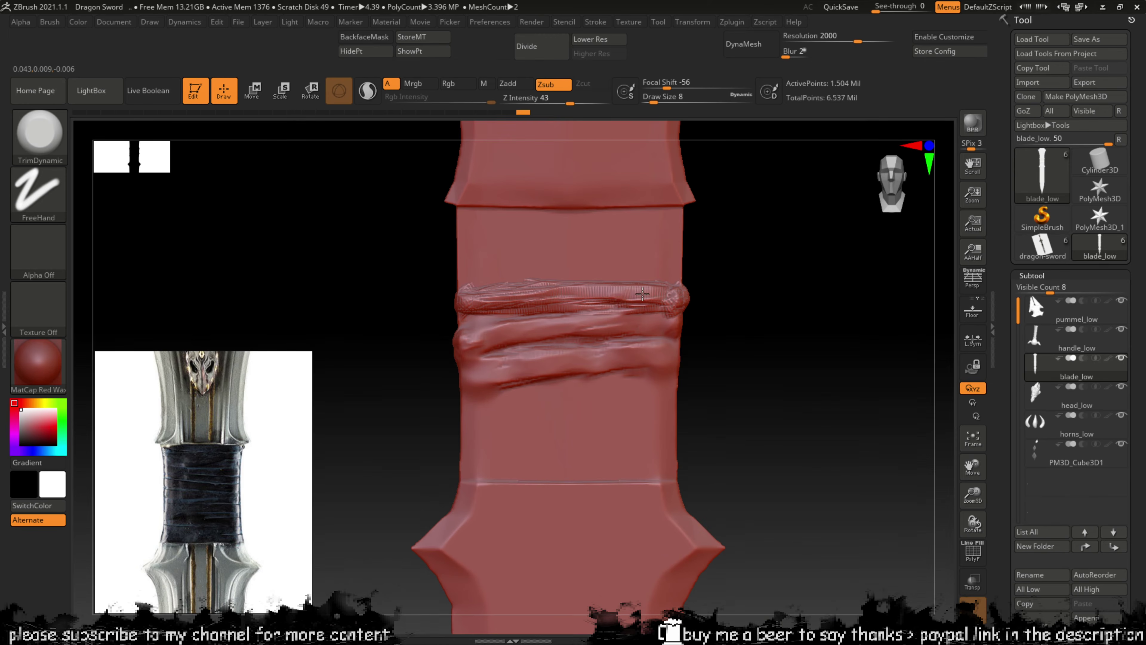
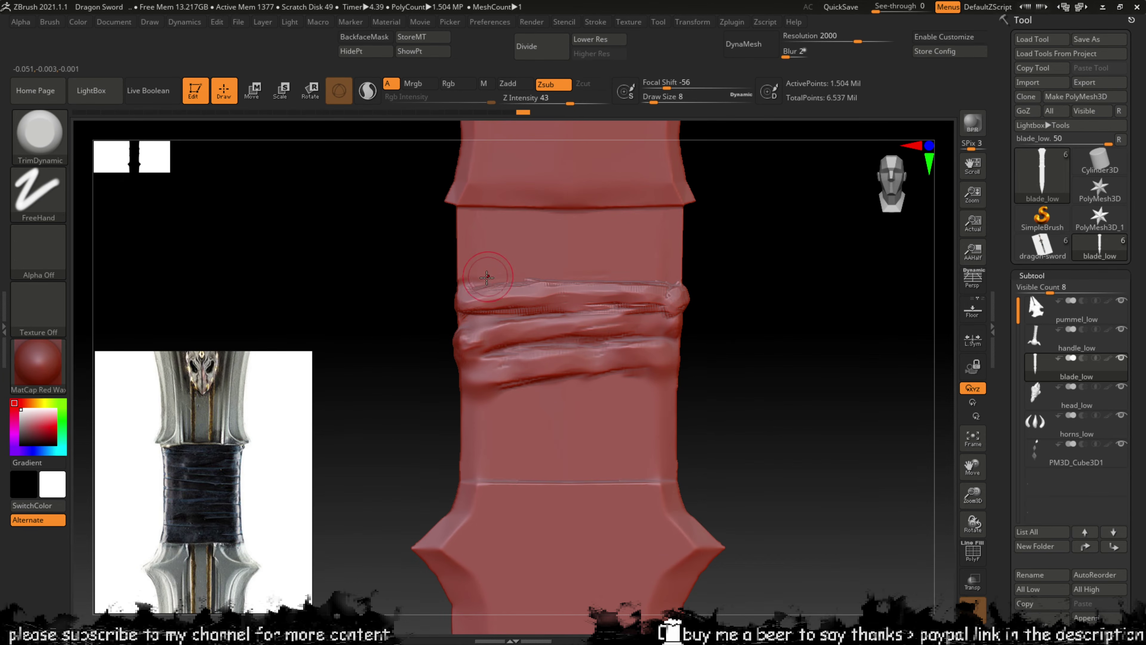
# Step: Add ClayBuildup strokes to the new band's upper edge and smooth the band across its width
pyautogui.press('b')
pyautogui.press('c')
pyautogui.press('b')
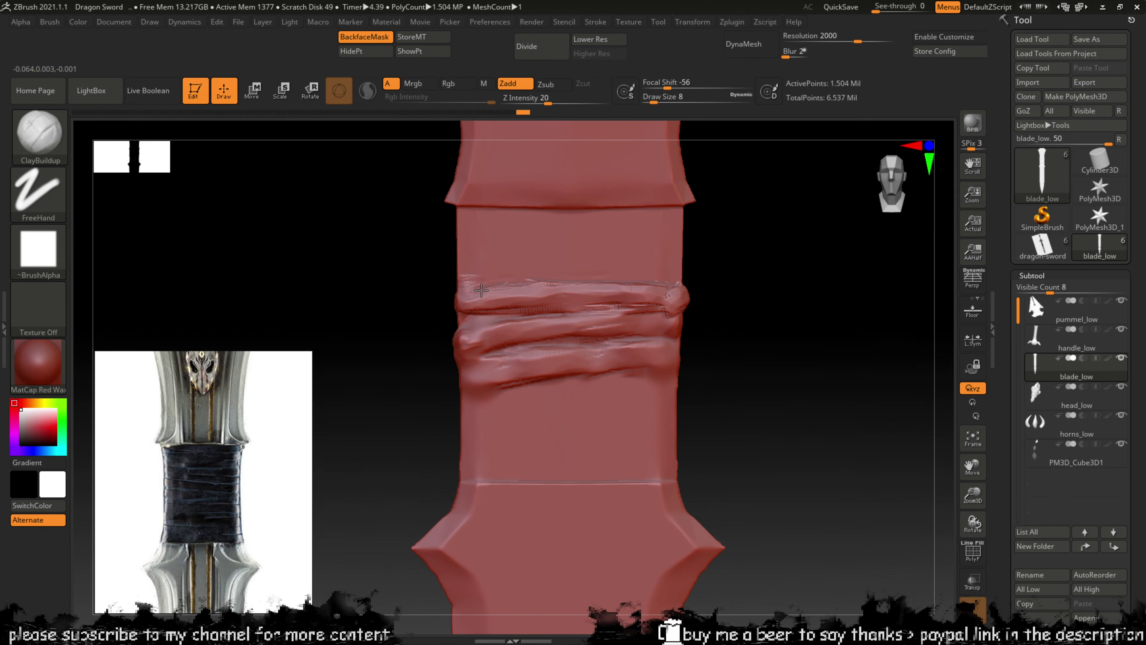
pyautogui.press('shift')
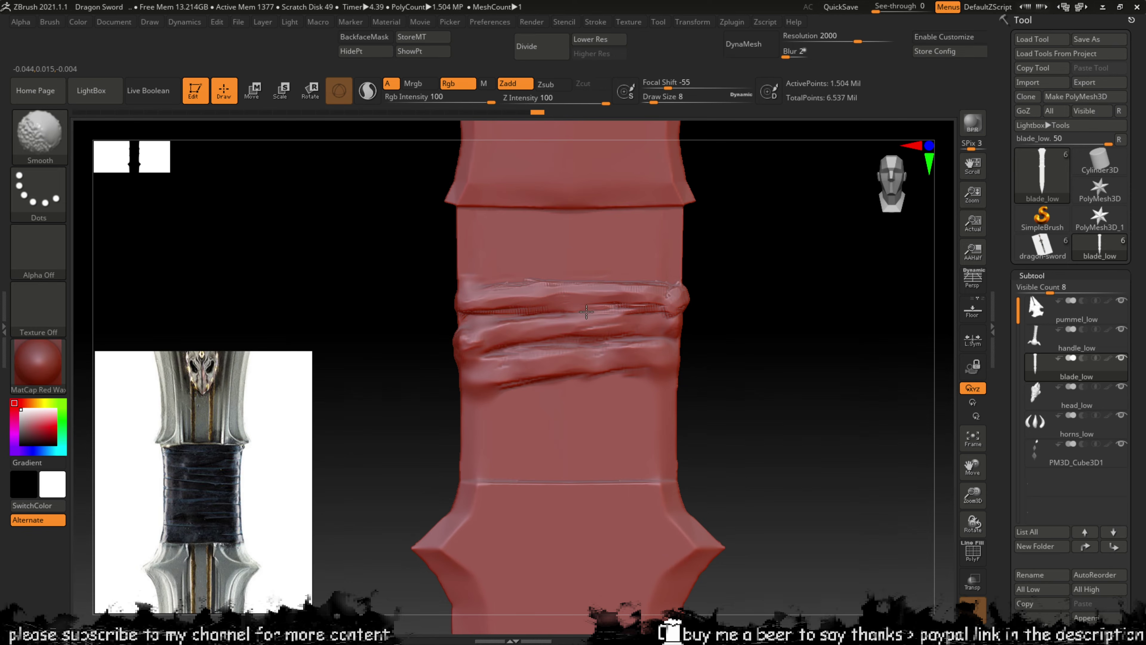
pyautogui.keyDown('shift'); pyautogui.moveTo(586, 312); pyautogui.dragTo(659, 301); pyautogui.keyUp('shift')
pyautogui.moveTo(730, 279)
pyautogui.mouseDown()
pyautogui.moveTo(740, 277)
pyautogui.moveTo(707, 299)
pyautogui.mouseUp()
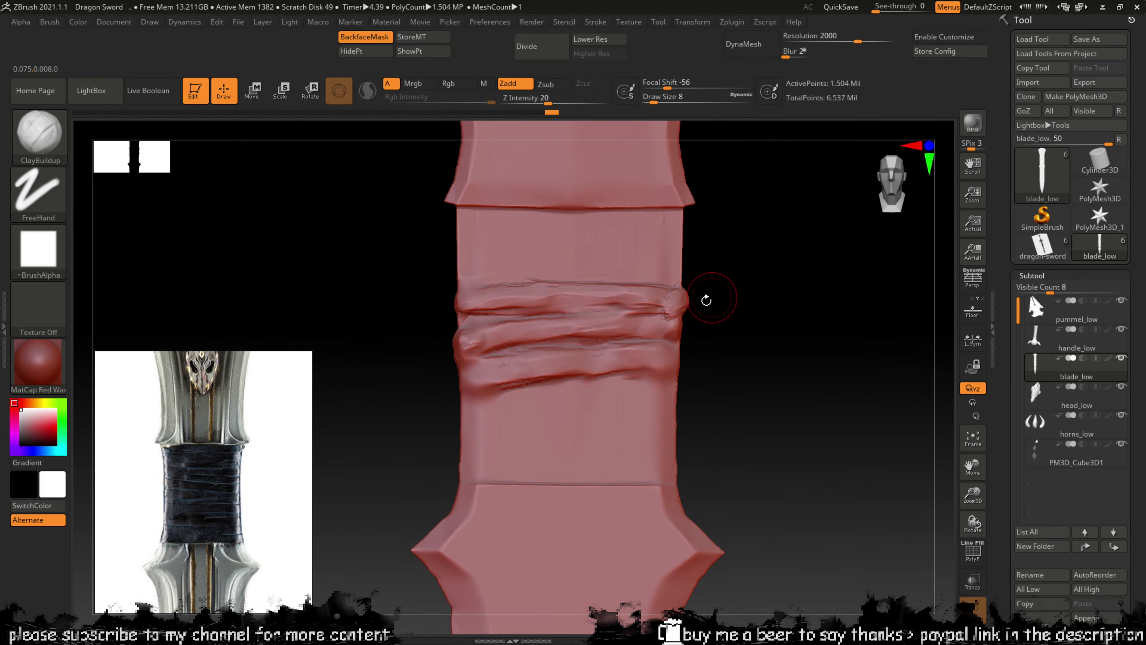
# Step: Carve creases between the upper wrap bands with the DamStandard brush, reducing its draw size to 6
pyautogui.press('b')
pyautogui.press('d')
pyautogui.press('s')
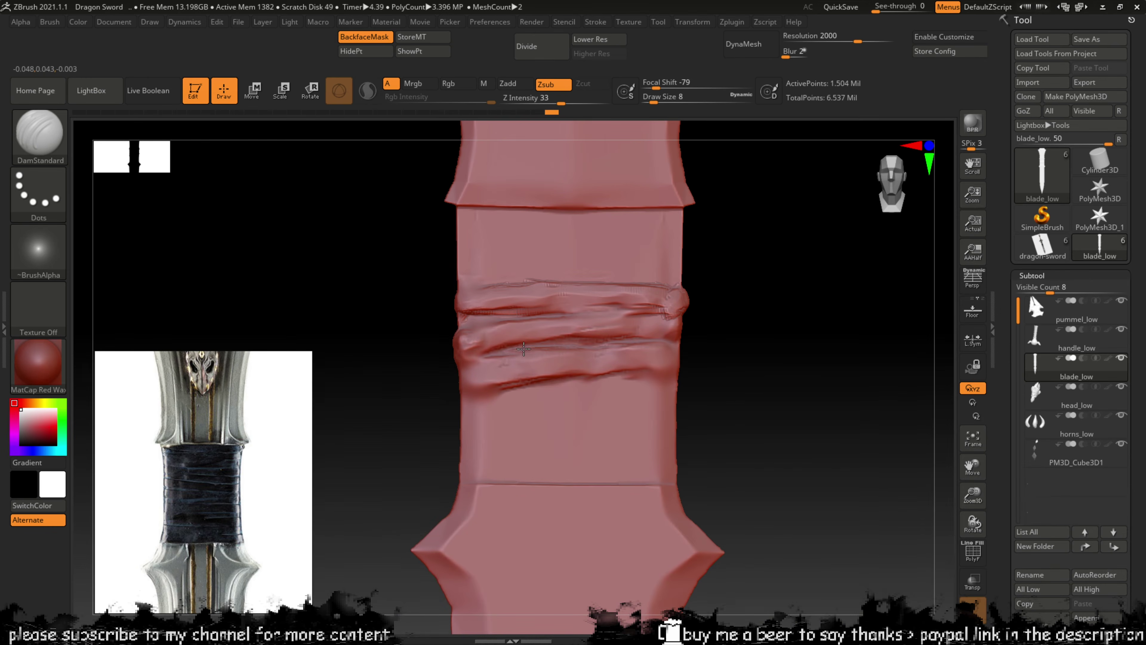
pyautogui.moveTo(559, 346); pyautogui.dragTo(687, 337)
pyautogui.press('[')
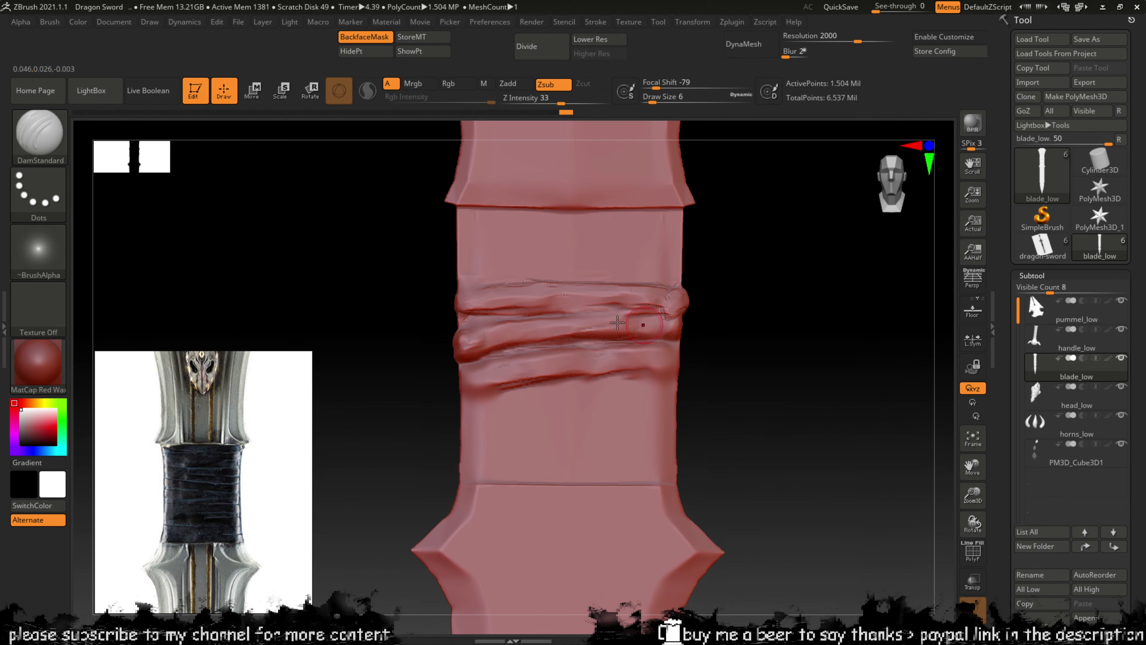
pyautogui.moveTo(488, 319)
pyautogui.mouseDown()
pyautogui.moveTo(701, 307)
pyautogui.moveTo(694, 338)
pyautogui.mouseUp()
# Step: Sculpt additional overlapping wrap bands below the existing three with the ClayBuildup brush at draw size 9, filling the section down to the lower seam
pyautogui.press('b')
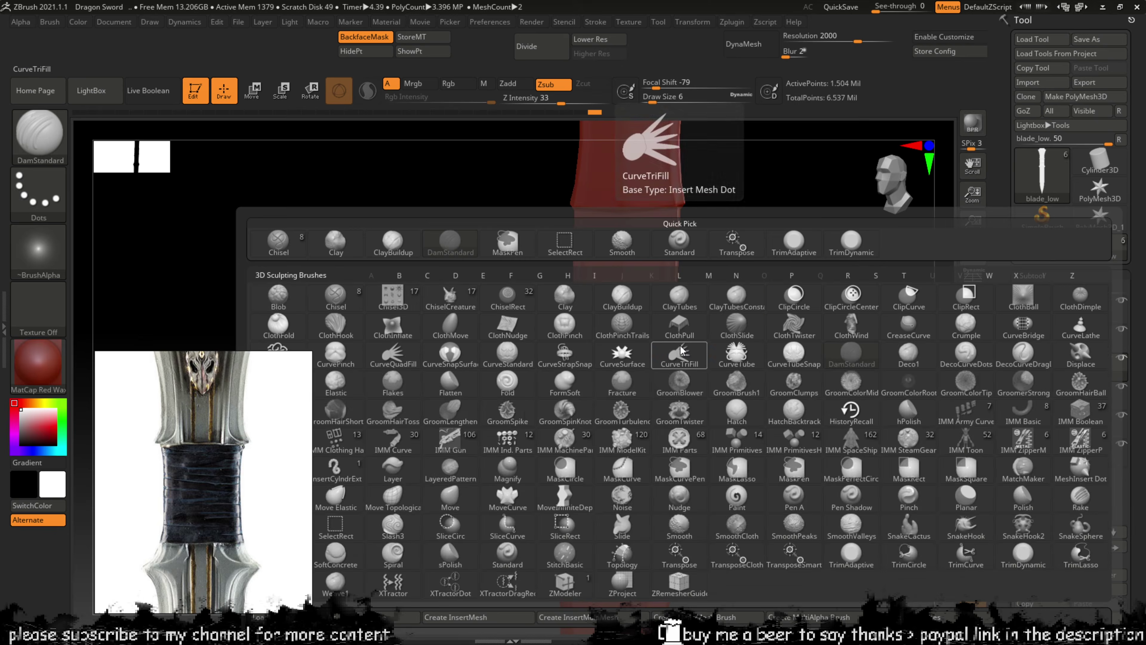
pyautogui.press('c')
pyautogui.press('b')
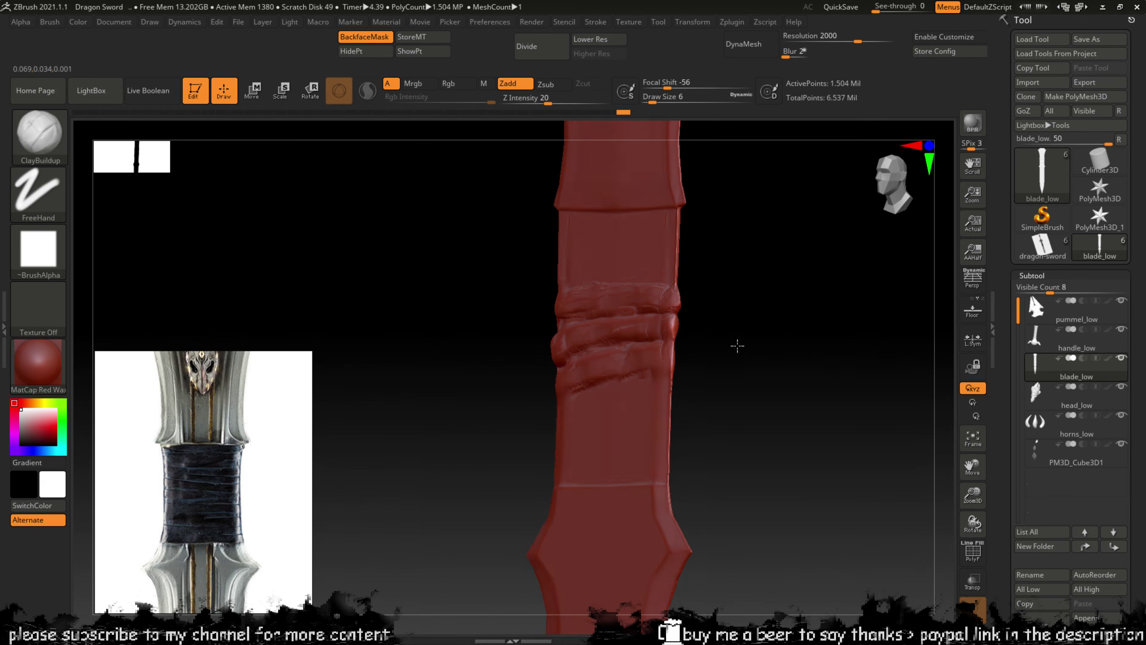
pyautogui.keyDown('shift'); pyautogui.moveTo(737, 343); pyautogui.dragTo(666, 342); pyautogui.keyUp('shift')
pyautogui.moveTo(600, 357); pyautogui.dragTo(584, 362)
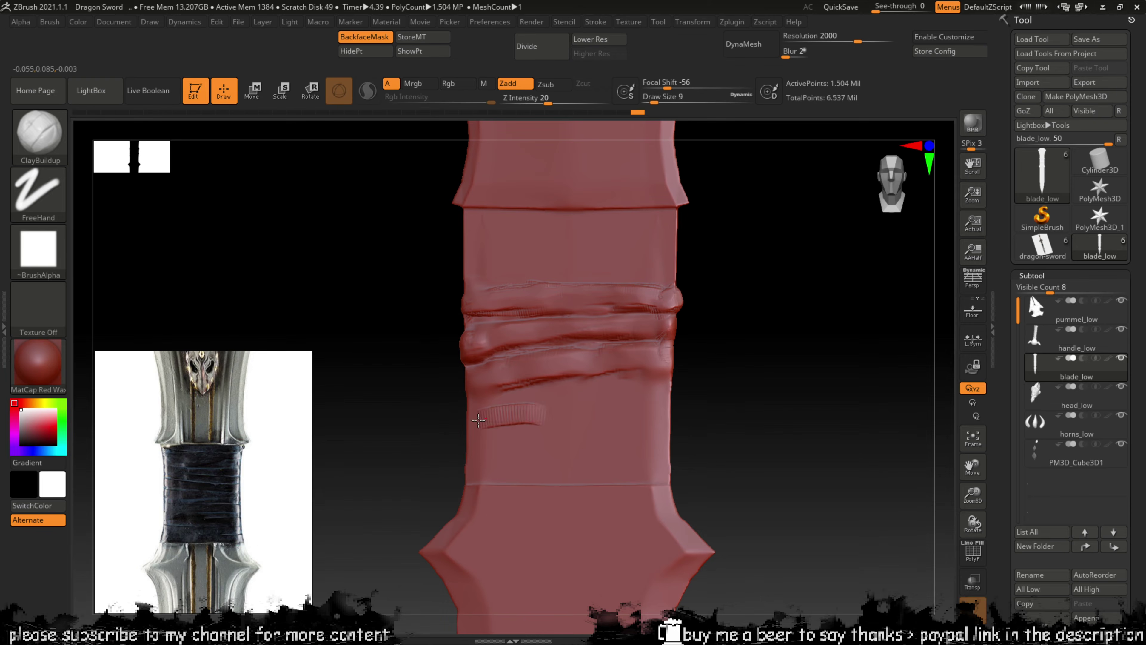
pyautogui.moveTo(544, 412)
pyautogui.mouseDown()
pyautogui.moveTo(470, 422)
pyautogui.moveTo(671, 400)
pyautogui.mouseUp()
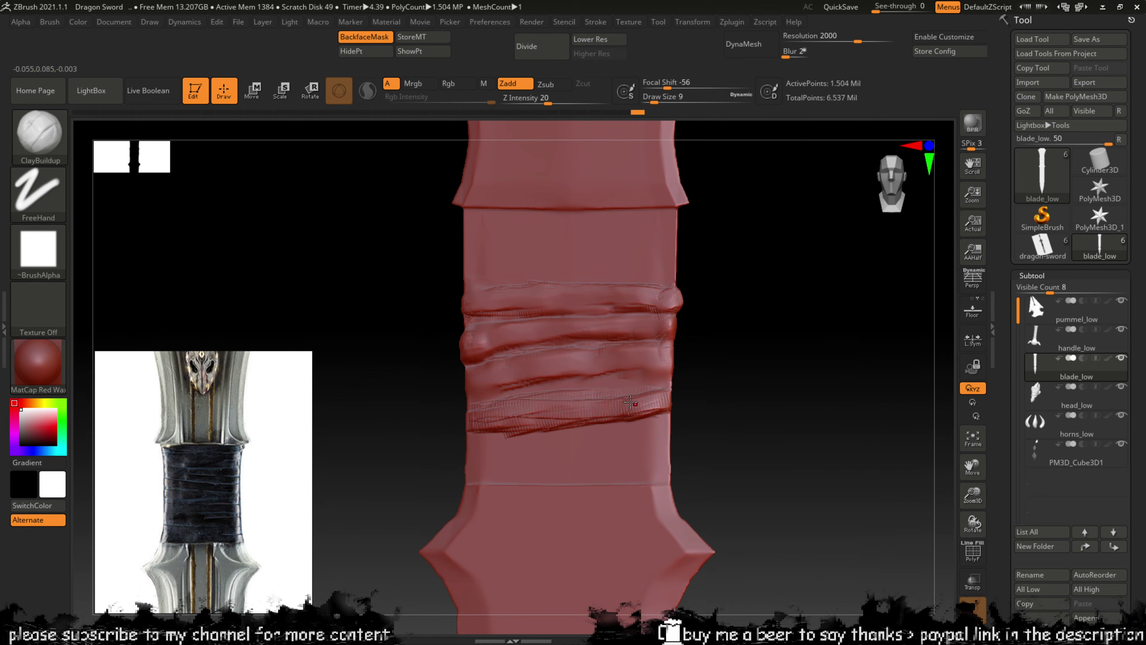
pyautogui.moveTo(603, 396); pyautogui.dragTo(671, 382)
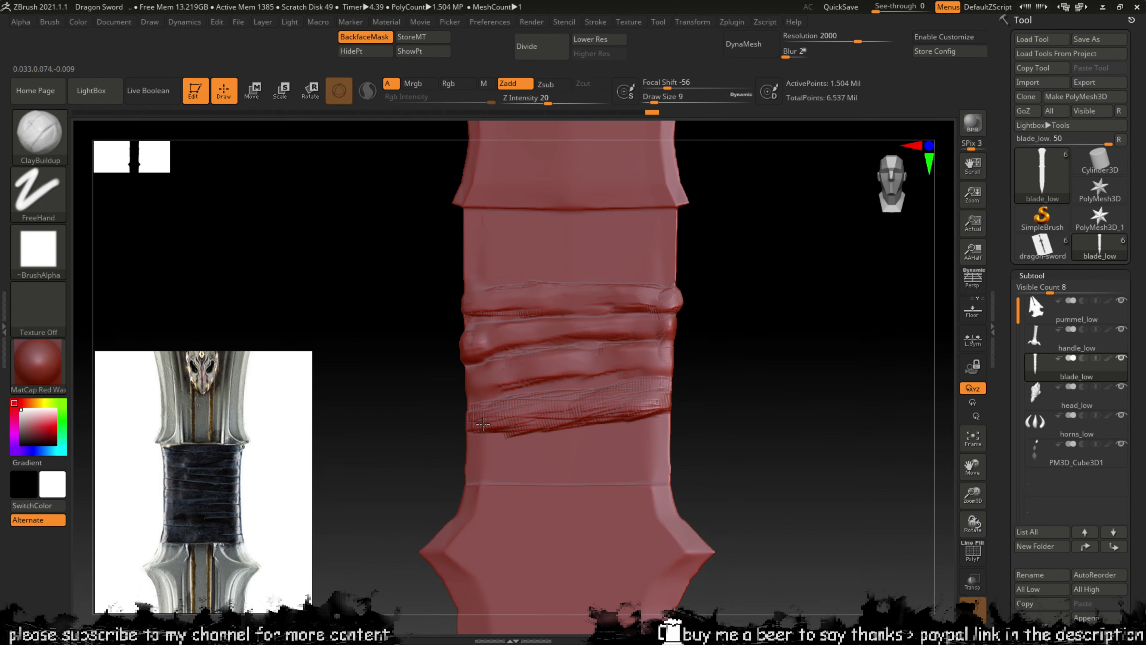
pyautogui.moveTo(473, 448)
pyautogui.mouseDown()
pyautogui.moveTo(661, 465)
pyautogui.moveTo(564, 450)
pyautogui.moveTo(600, 437)
pyautogui.mouseUp()
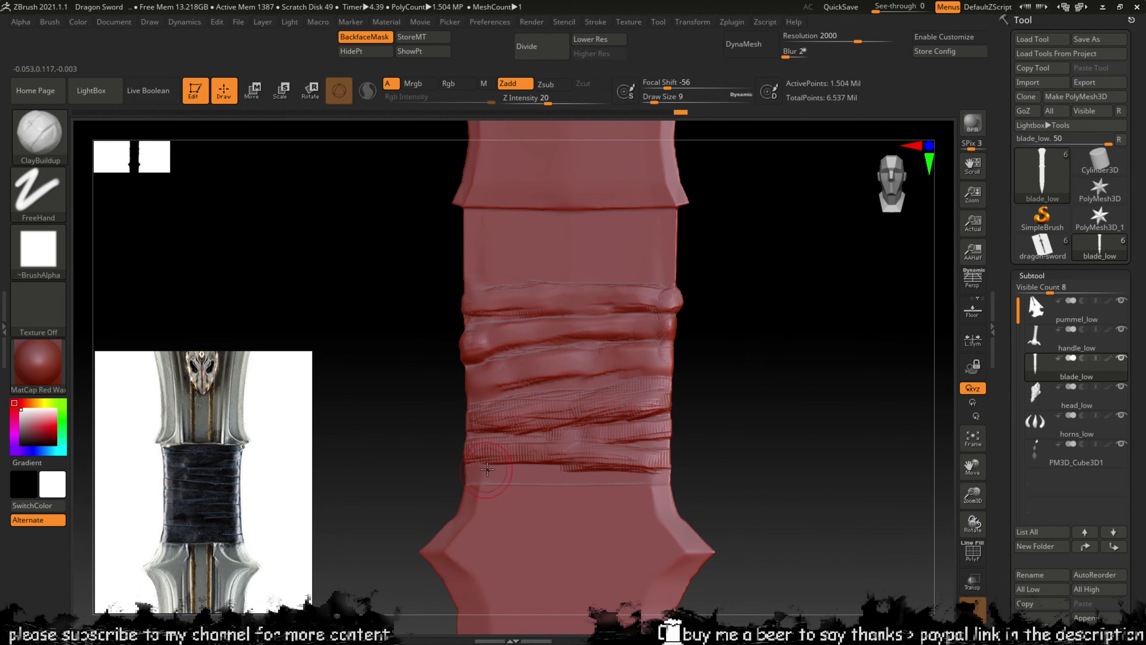
pyautogui.moveTo(486, 469)
pyautogui.mouseDown()
pyautogui.moveTo(573, 459)
pyautogui.moveTo(548, 465)
pyautogui.mouseUp()
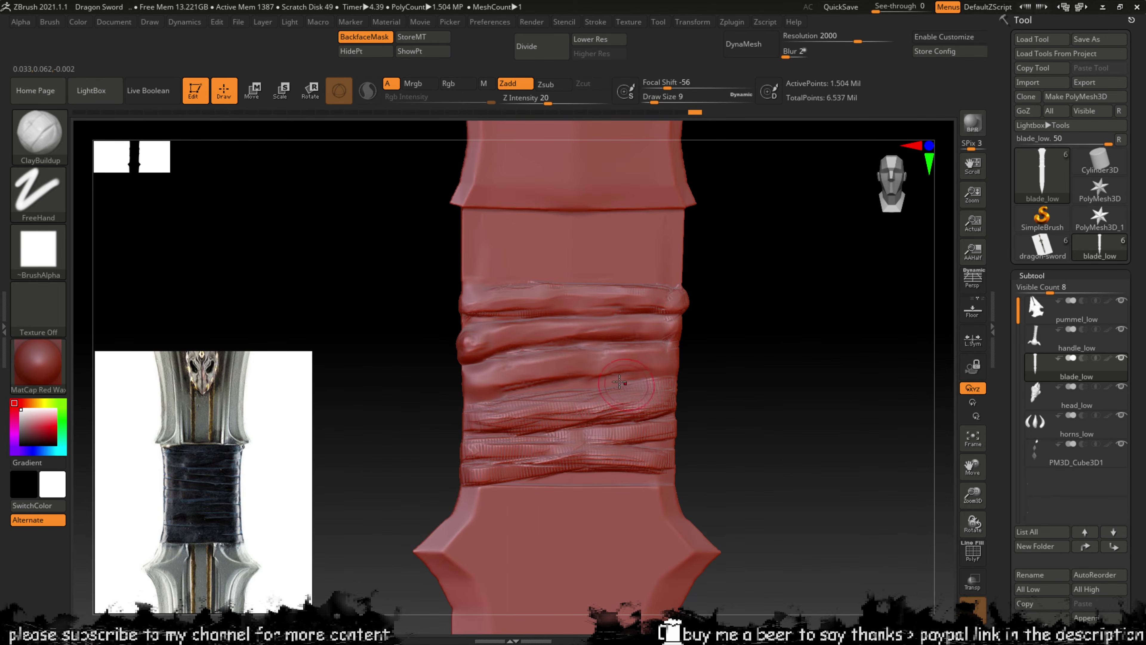
# Step: Flatten the new lower wrap bands with the TrimDynamic brush and smooth their remaining rough patches
pyautogui.press('b')
pyautogui.press('t')
pyautogui.press('d')
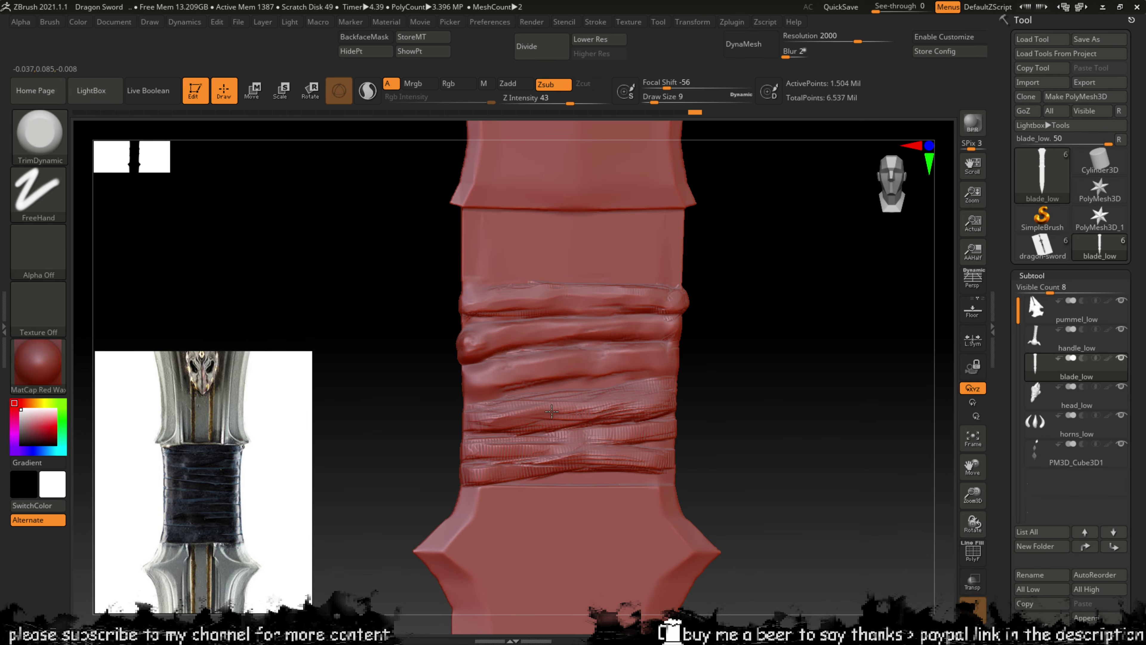
pyautogui.moveTo(552, 411); pyautogui.dragTo(515, 414)
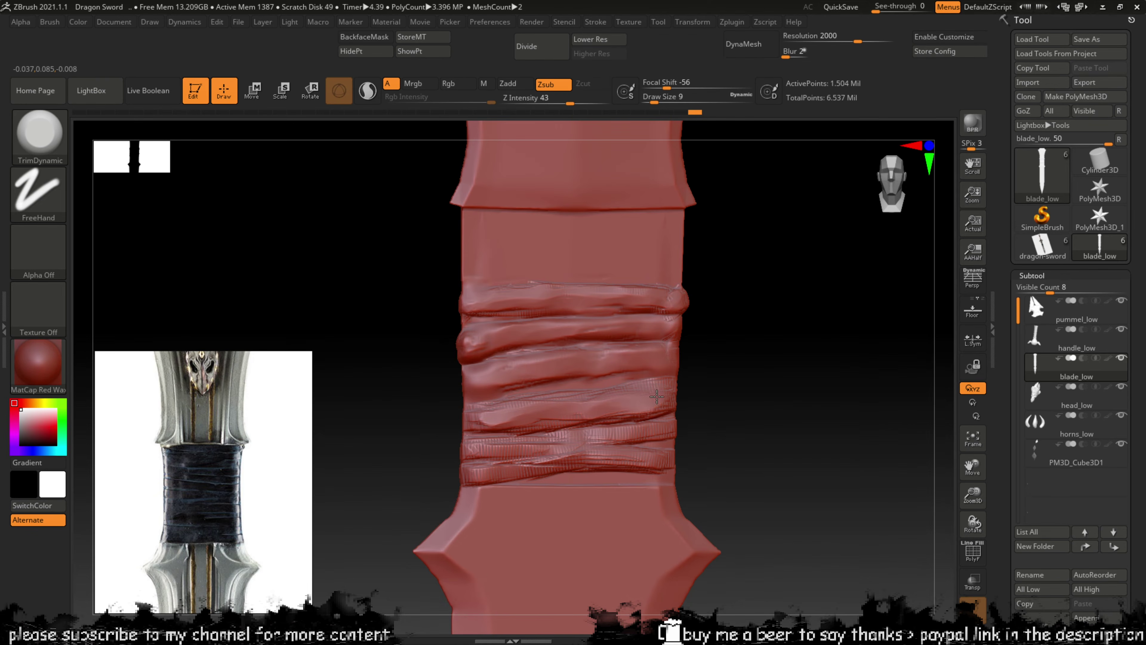
pyautogui.moveTo(623, 406); pyautogui.dragTo(648, 398)
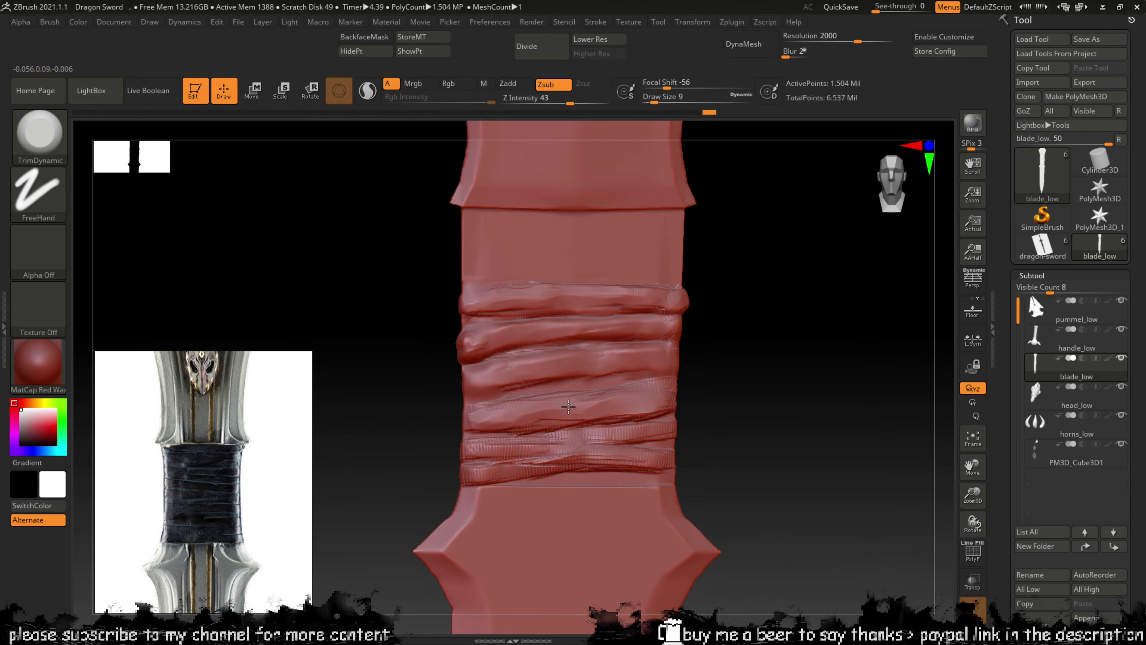
pyautogui.moveTo(524, 437)
pyautogui.mouseDown()
pyautogui.moveTo(472, 447)
pyautogui.moveTo(540, 450)
pyautogui.mouseUp()
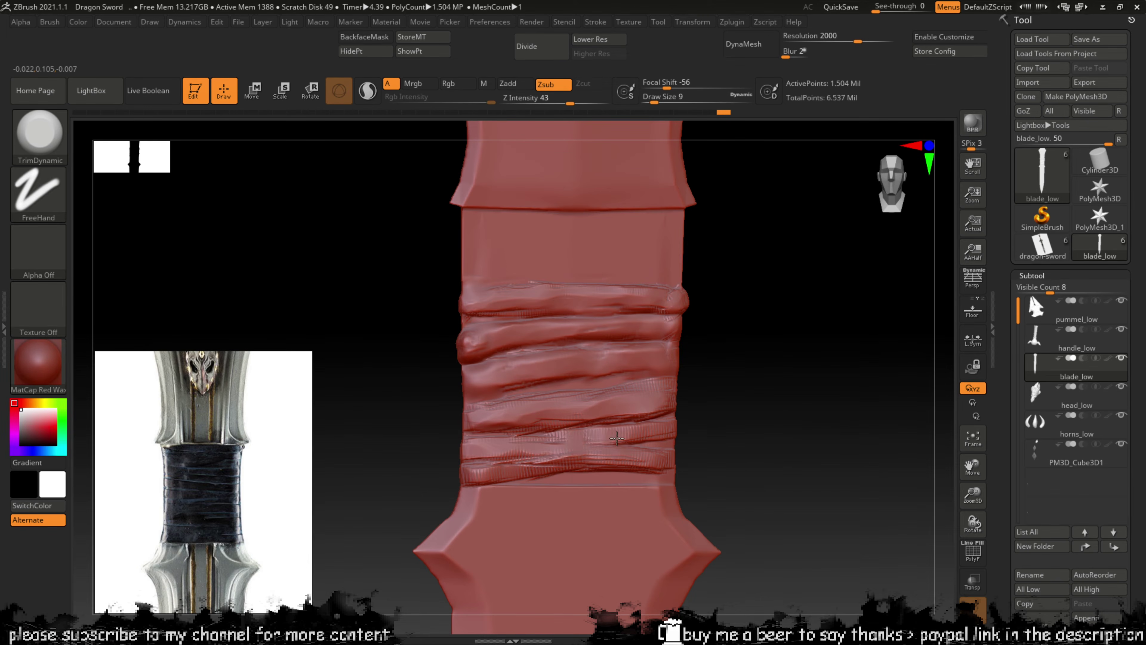
pyautogui.moveTo(475, 477); pyautogui.dragTo(642, 465)
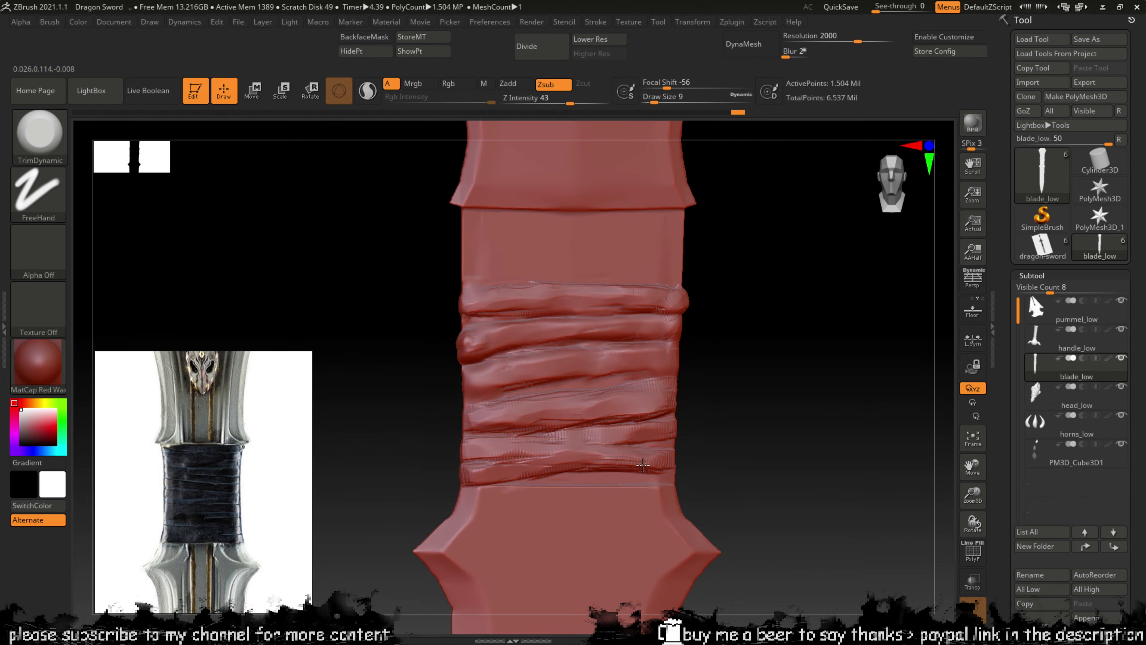
pyautogui.moveTo(728, 459)
pyautogui.mouseDown()
pyautogui.moveTo(709, 427)
pyautogui.moveTo(731, 434)
pyautogui.mouseUp()
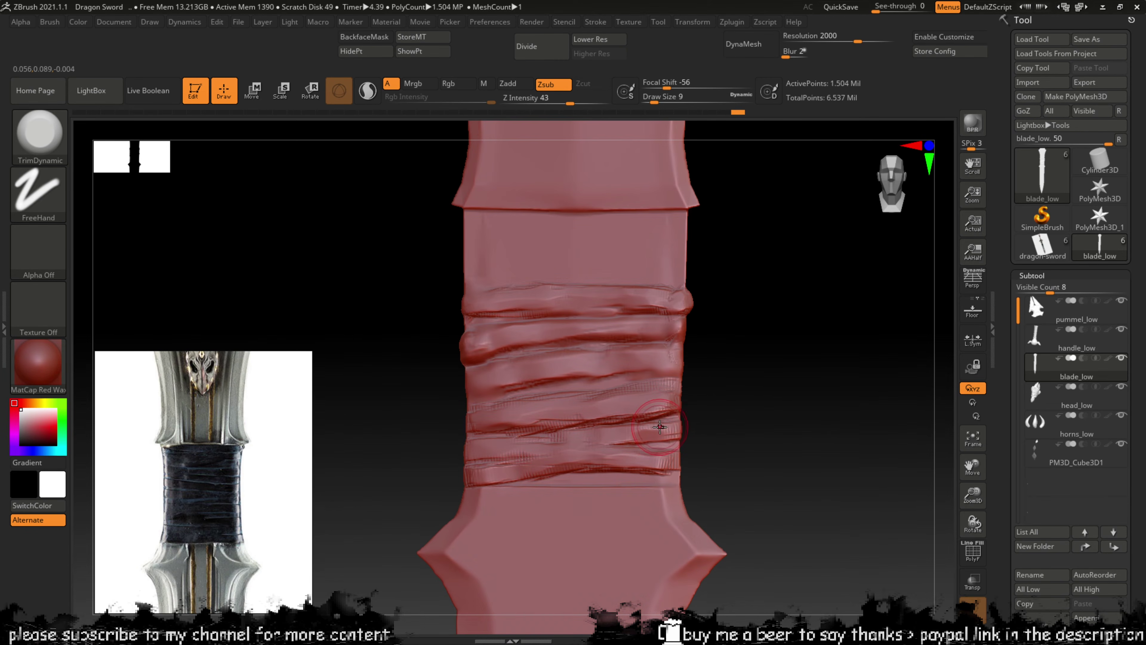
pyautogui.press('shift')
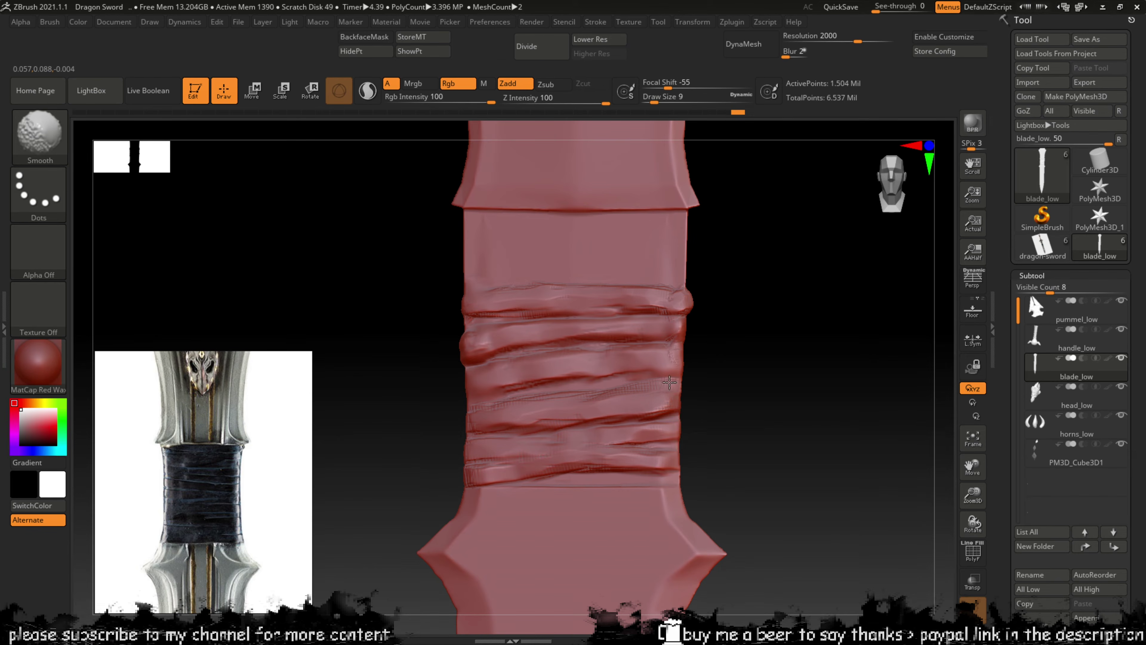
# Step: Carve creases between the lower wrap bands with the DamStandard brush at draw size 9
pyautogui.press('b')
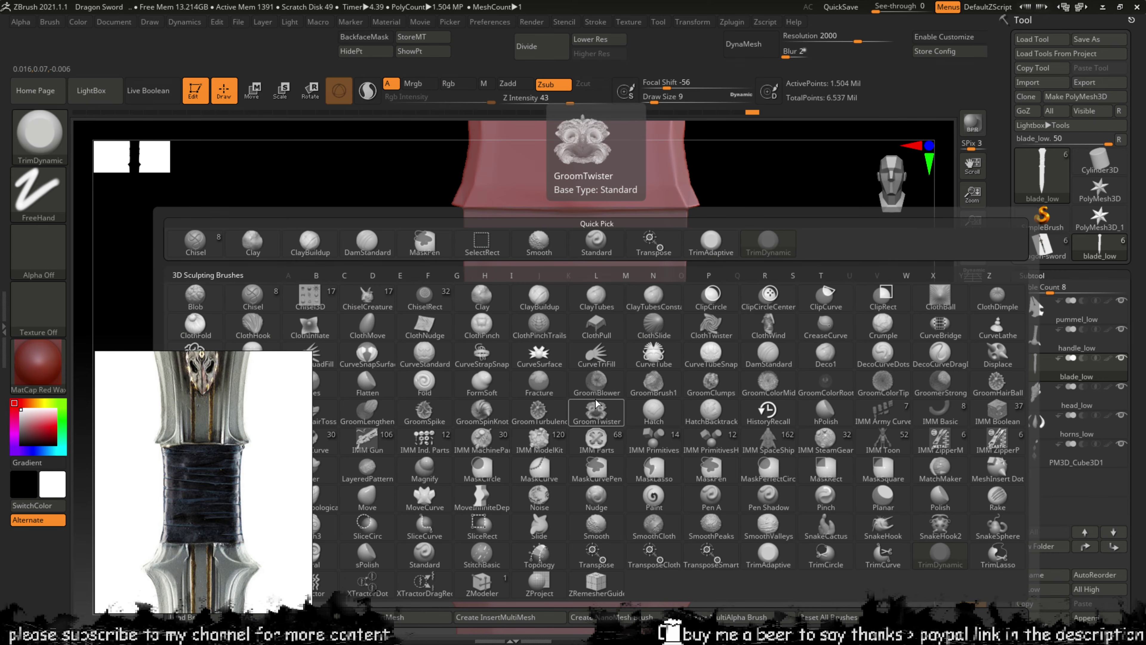
pyautogui.press('d')
pyautogui.press('s')
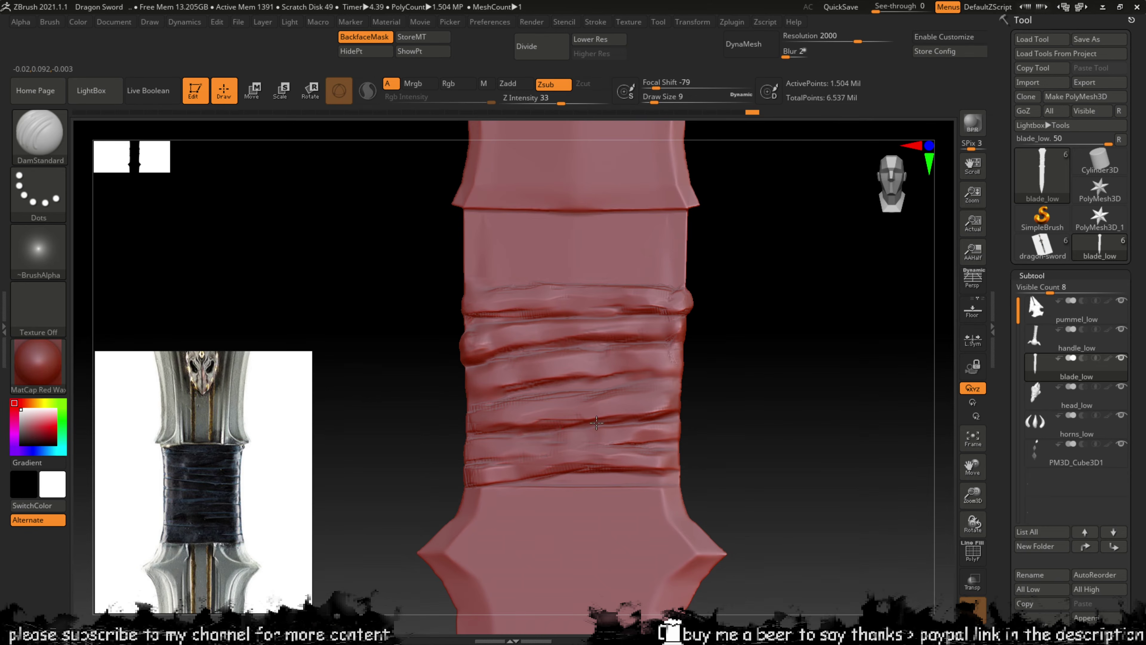
pyautogui.moveTo(605, 450); pyautogui.dragTo(594, 451)
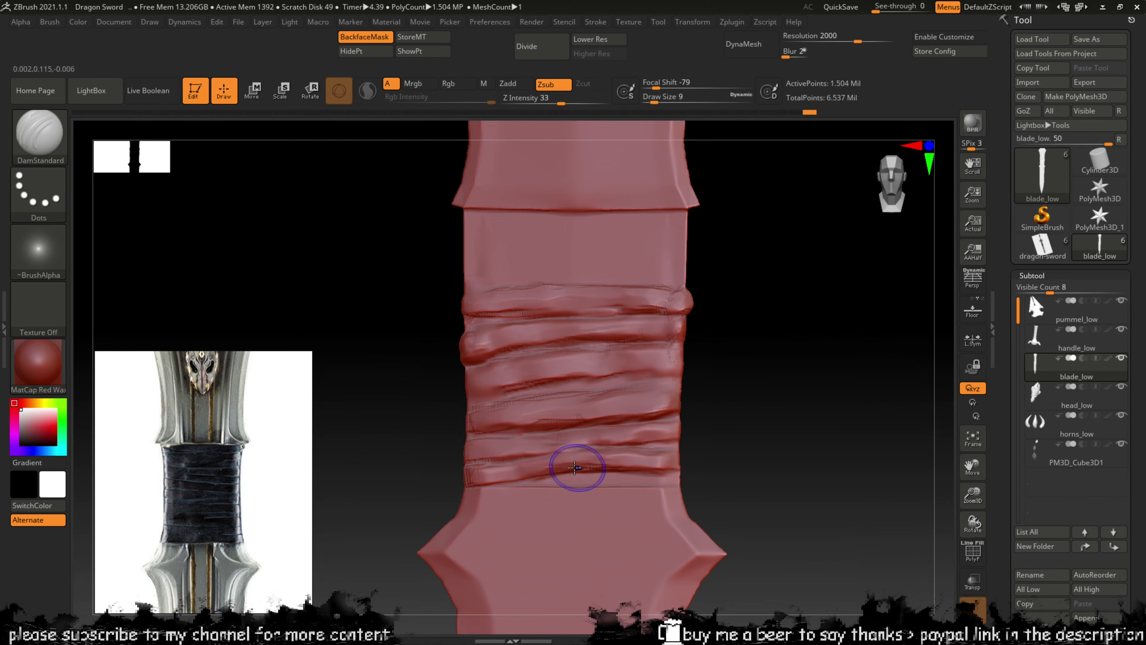
pyautogui.moveTo(741, 402)
pyautogui.mouseDown()
pyautogui.moveTo(730, 384)
pyautogui.moveTo(687, 384)
pyautogui.moveTo(762, 404)
pyautogui.mouseUp()
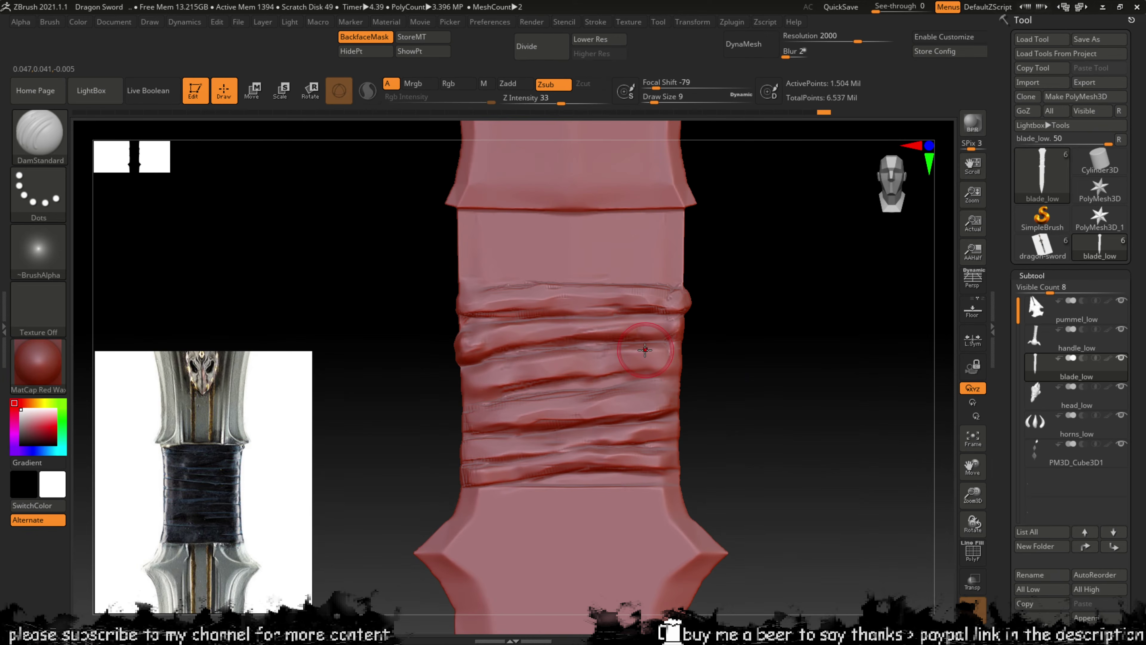
# Step: Try flattening the third wrap band from the top with the TrimAdaptive brush at draw sizes 9 and 6, undoing the strokes
pyautogui.press('b')
pyautogui.press('t')
pyautogui.press('d')
pyautogui.press('b')
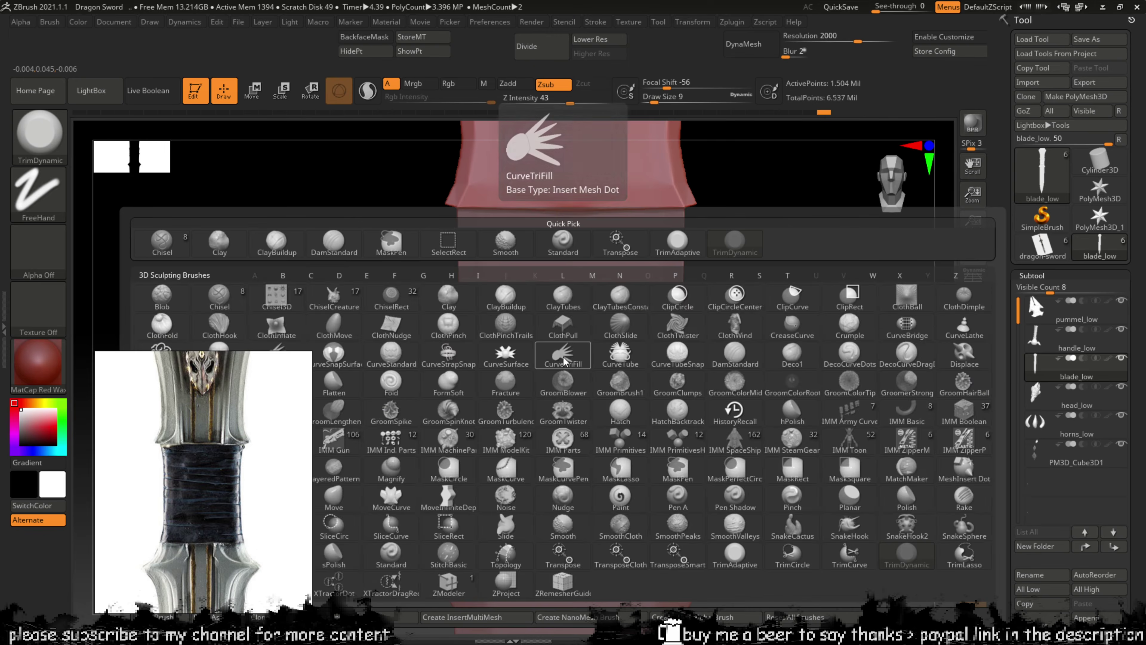
pyautogui.press('Escape')
pyautogui.press('b')
pyautogui.press('t')
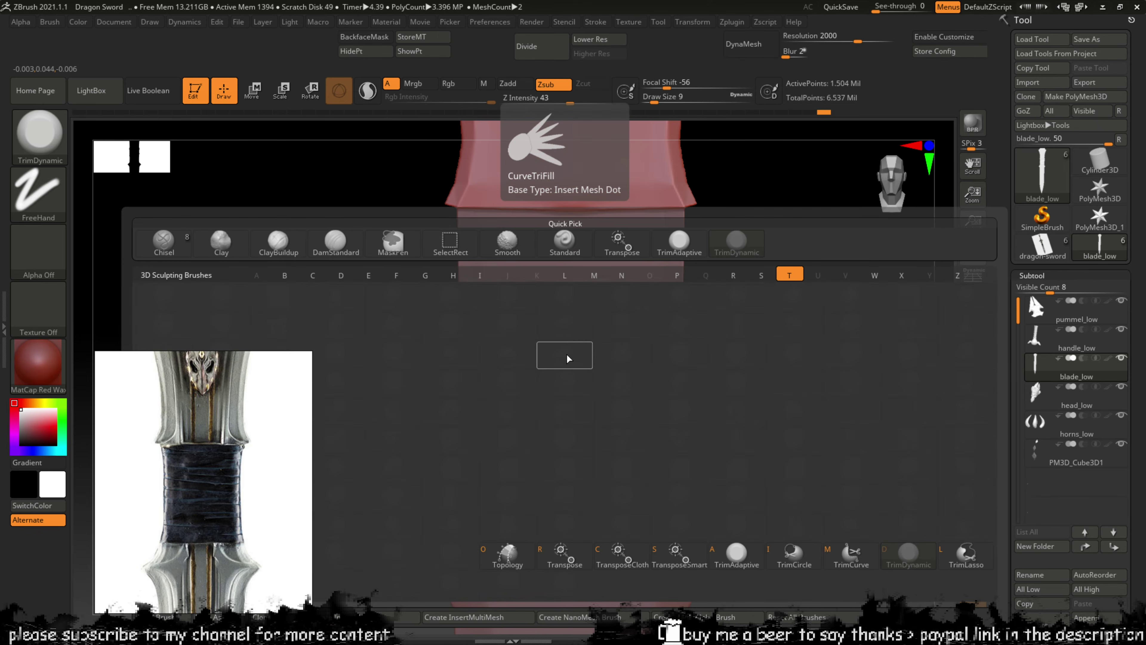
pyautogui.press('a')
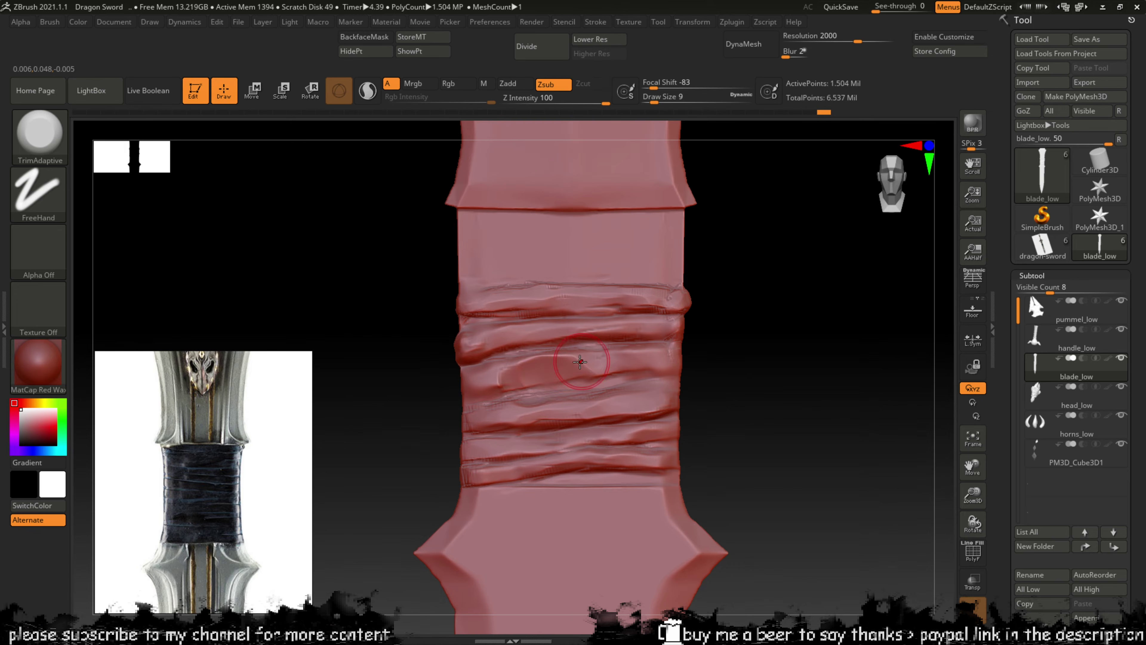
pyautogui.hotkey('ctrl', 'z')
pyautogui.press('[')
pyautogui.moveTo(539, 368); pyautogui.dragTo(538, 375)
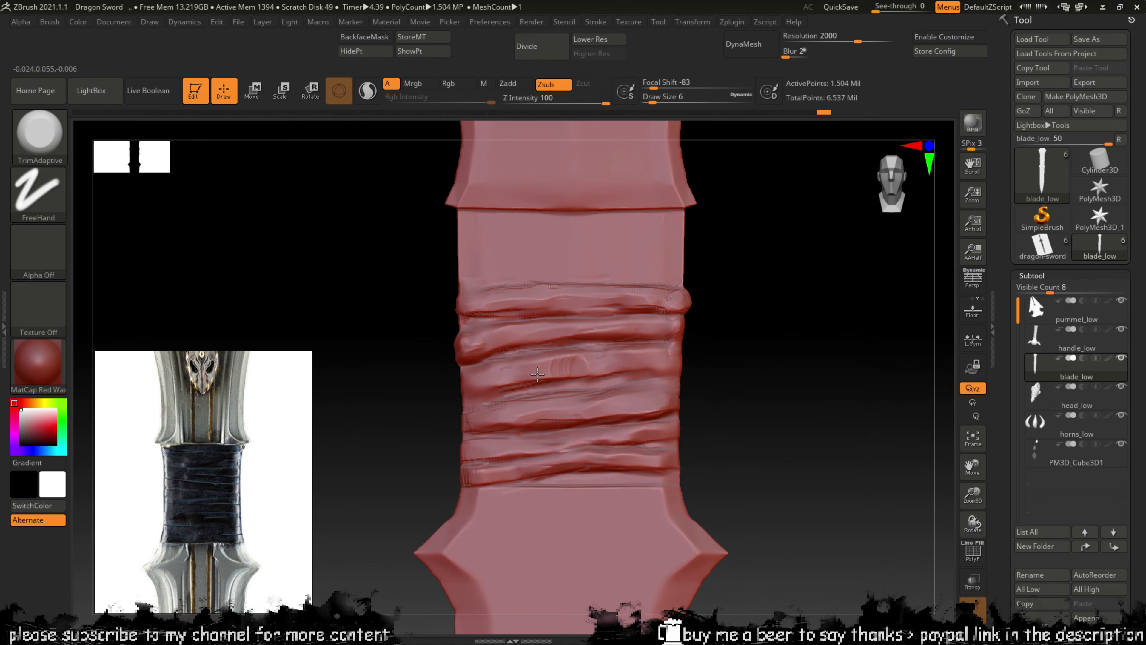
pyautogui.hotkey('ctrl', 'z')
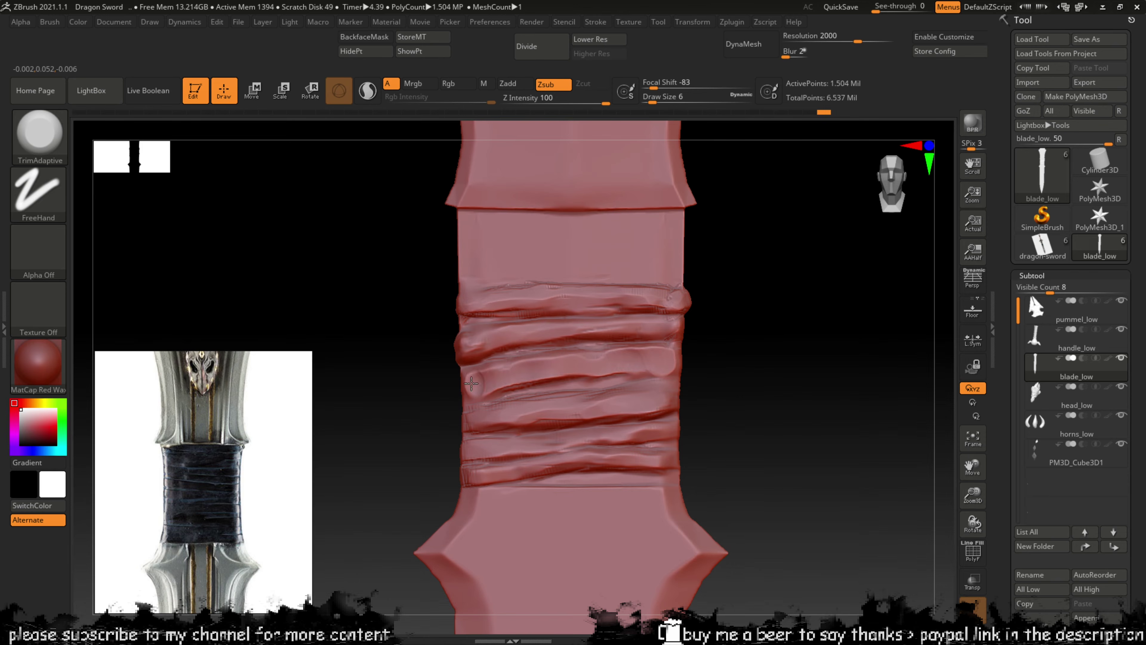
pyautogui.press('ctrl')
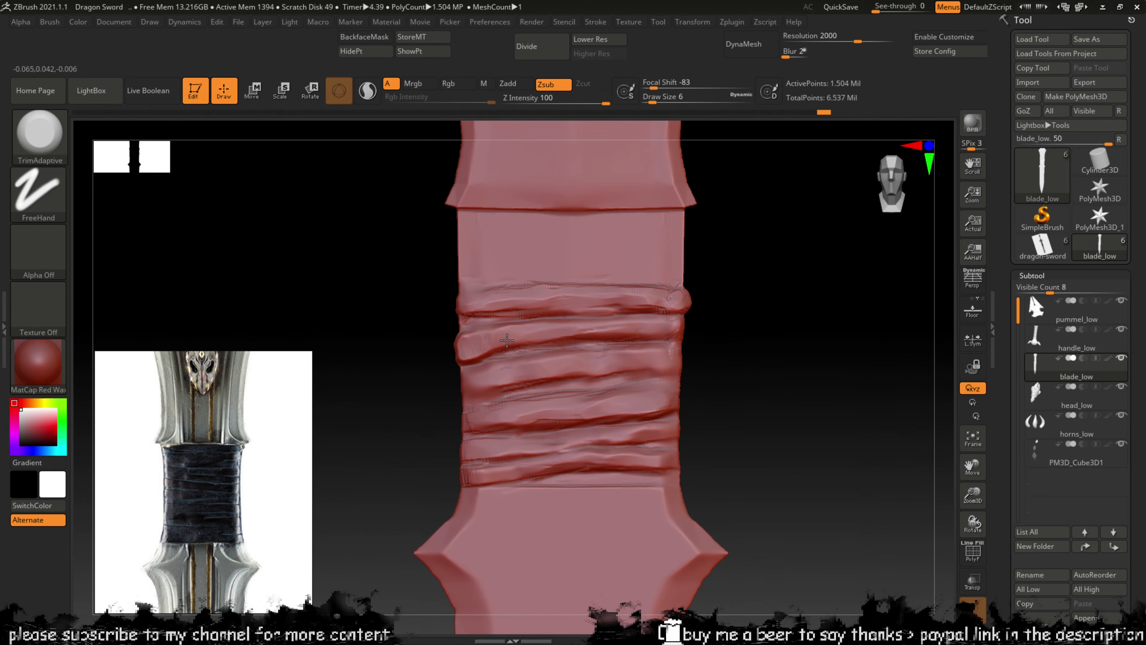
# Step: Even out the second wrap band from the top and flatten the second and third bands with the Planar brush at draw size 6
pyautogui.keyDown('shift'); pyautogui.moveTo(560, 328); pyautogui.dragTo(593, 321); pyautogui.keyUp('shift')
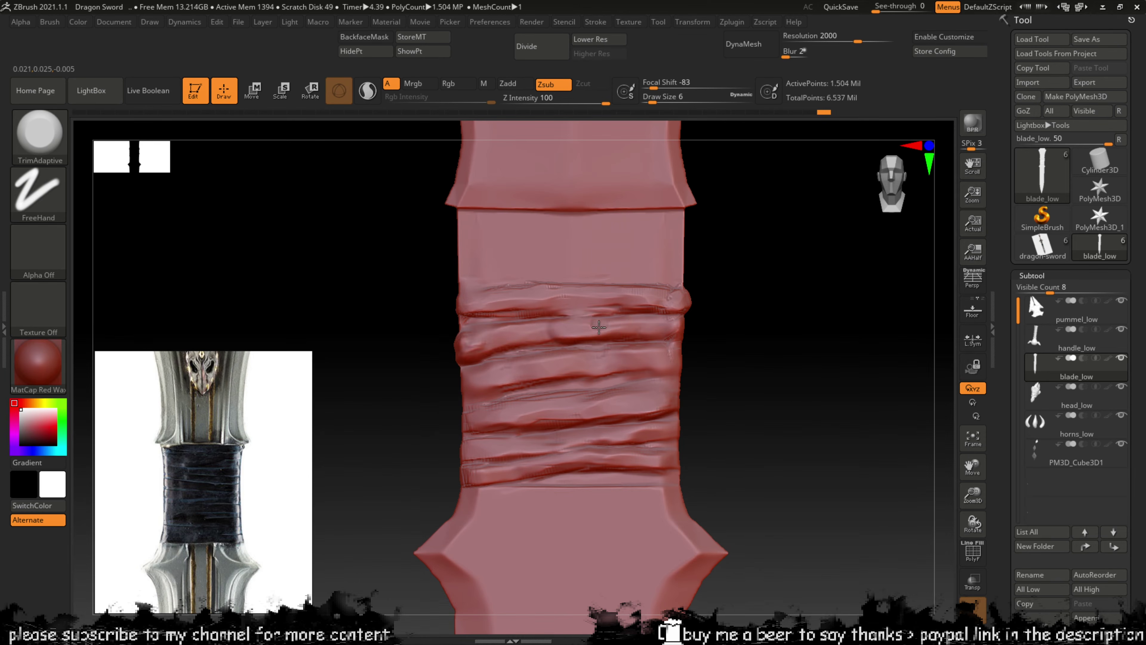
pyautogui.moveTo(485, 321)
pyautogui.keyDown('shift'); pyautogui.mouseDown()
pyautogui.moveTo(532, 337)
pyautogui.moveTo(454, 351)
pyautogui.moveTo(711, 326)
pyautogui.moveTo(625, 334)
pyautogui.mouseUp(); pyautogui.keyUp('shift')
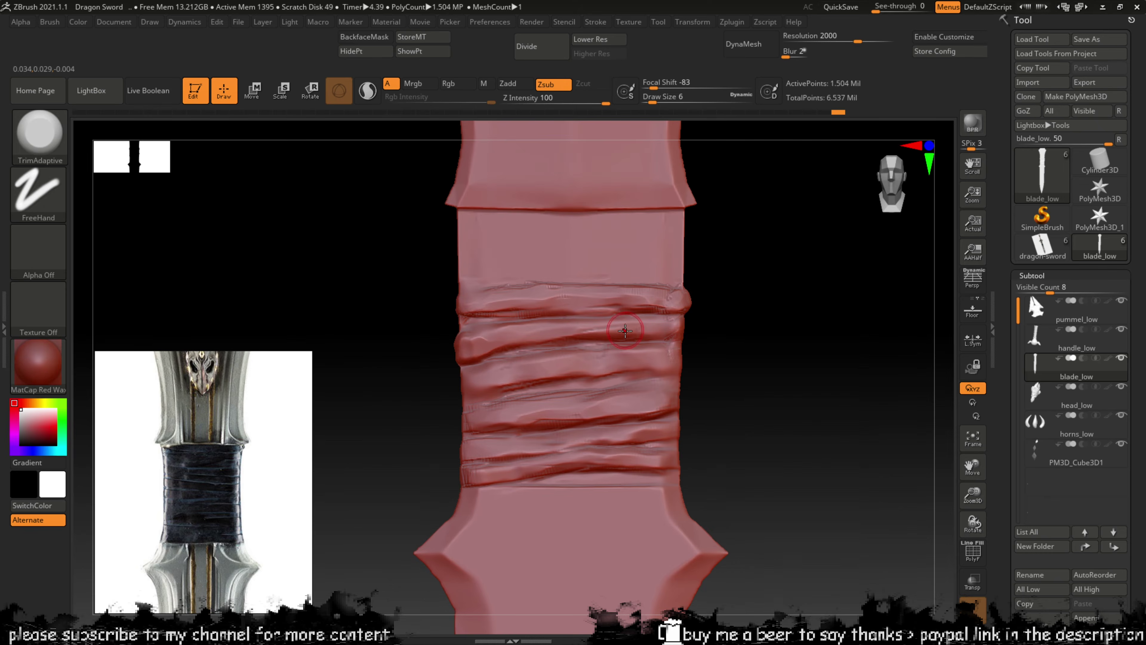
pyautogui.press('b')
pyautogui.press('p')
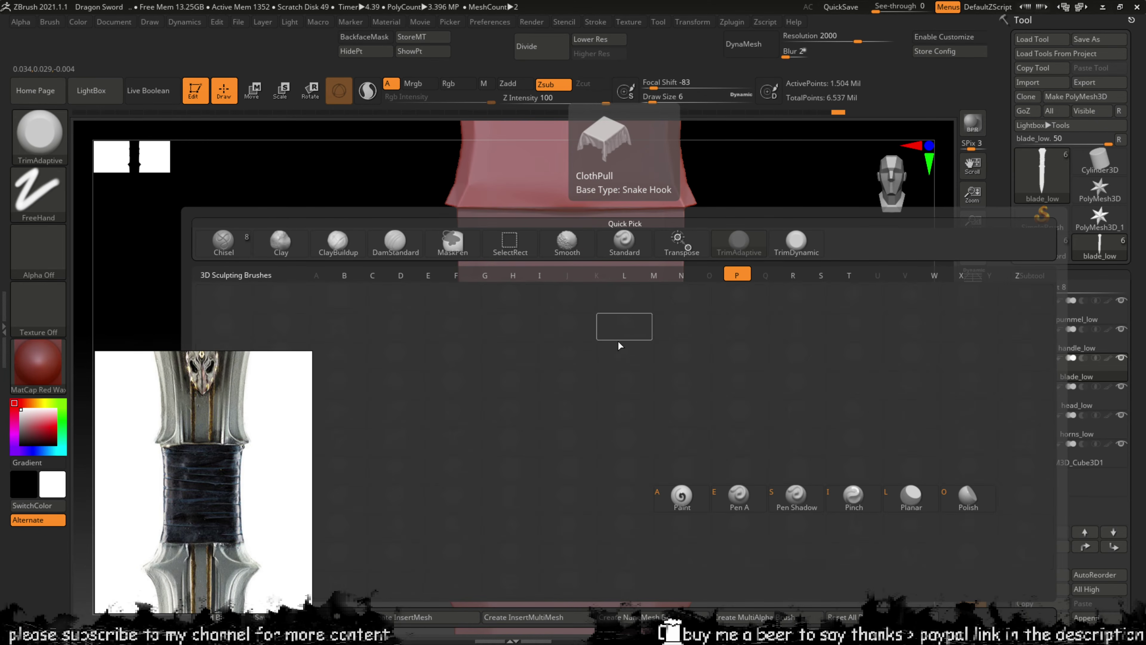
pyautogui.press('l')
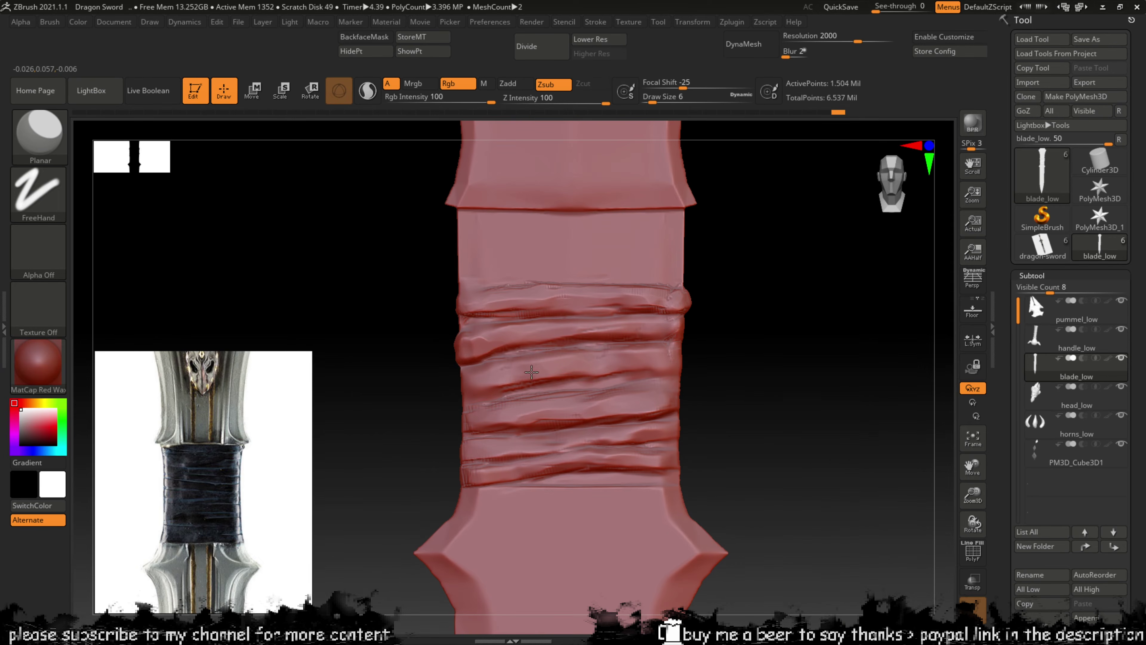
pyautogui.moveTo(511, 376); pyautogui.dragTo(476, 384)
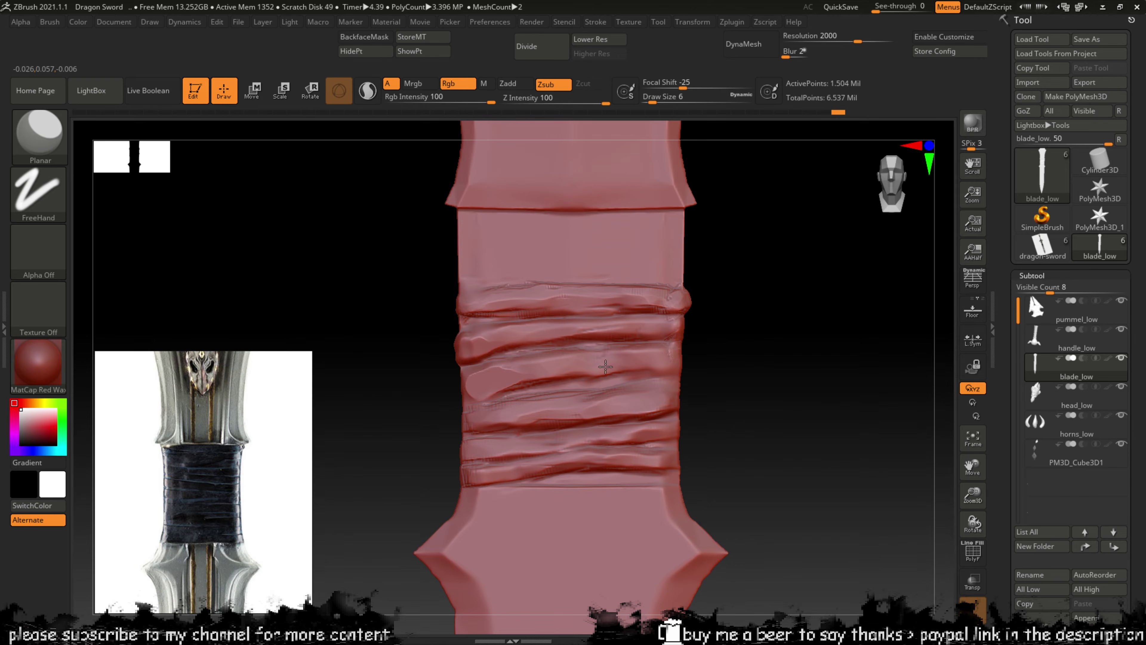
pyautogui.moveTo(631, 329); pyautogui.dragTo(452, 354)
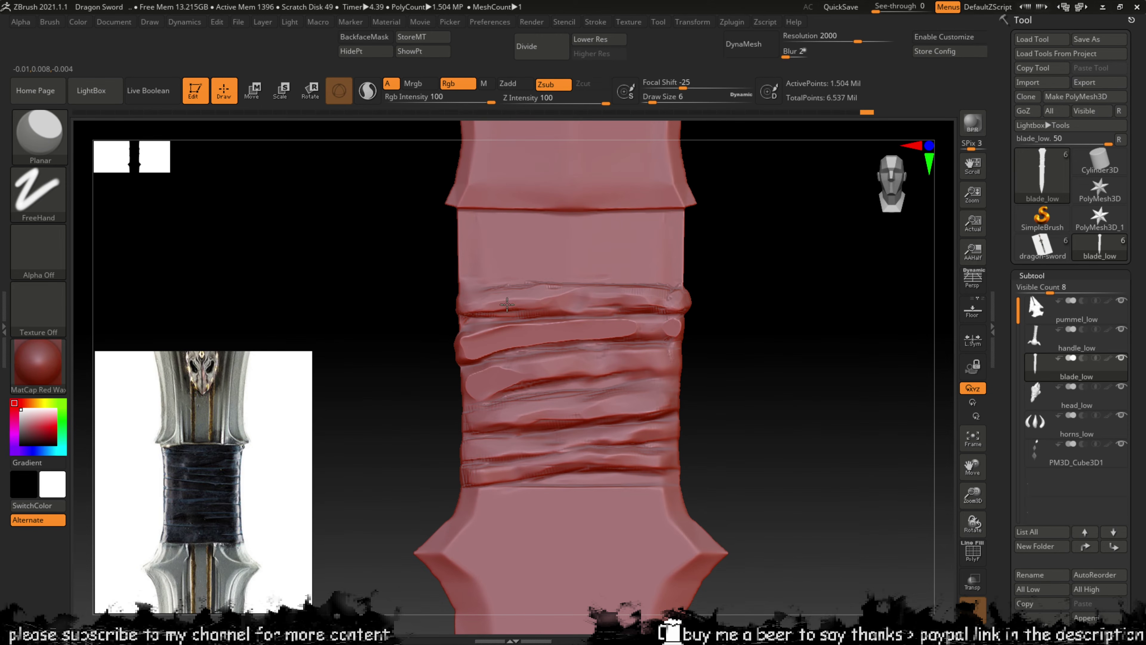
# Step: Try flattening the uppermost and fourth wrap bands with the Planar brush and undo the last stroke
pyautogui.press('ctrl')
pyautogui.keyDown('ctrl'); pyautogui.moveTo(510, 302); pyautogui.dragTo(686, 302); pyautogui.keyUp('ctrl')
pyautogui.keyDown('ctrl'); pyautogui.click(704, 303); pyautogui.keyUp('ctrl')
pyautogui.moveTo(564, 411)
pyautogui.mouseDown()
pyautogui.moveTo(672, 404)
pyautogui.moveTo(524, 407)
pyautogui.mouseUp()
pyautogui.hotkey('ctrl', 'z')
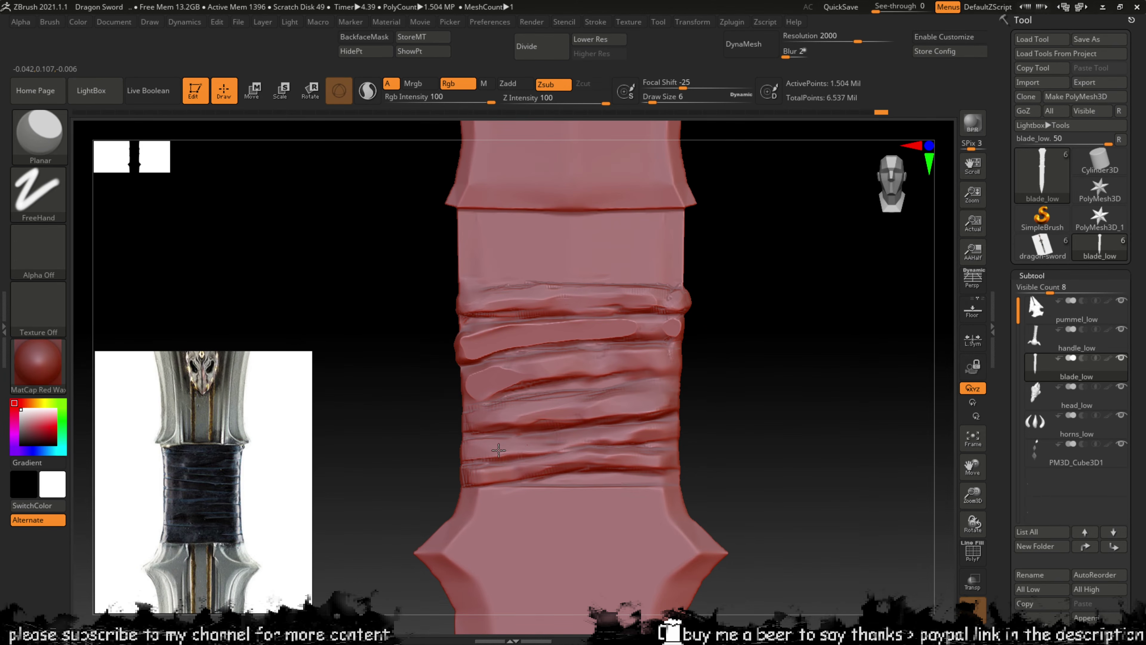
# Step: Try laying a new cloth band above the uppermost wrap with the ClayTubes brush at draw size 6, undoing the strokes
pyautogui.moveTo(750, 399)
pyautogui.mouseDown()
pyautogui.moveTo(685, 379)
pyautogui.moveTo(737, 409)
pyautogui.moveTo(696, 403)
pyautogui.moveTo(760, 409)
pyautogui.moveTo(729, 402)
pyautogui.mouseUp()
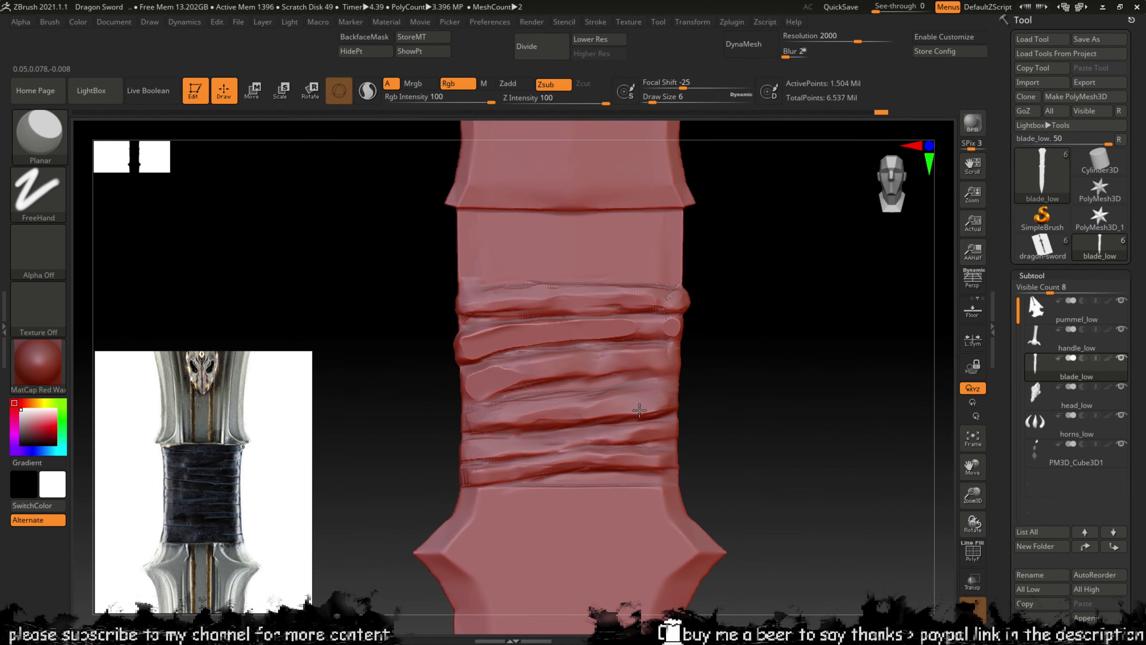
pyautogui.press('b')
pyautogui.press('g')
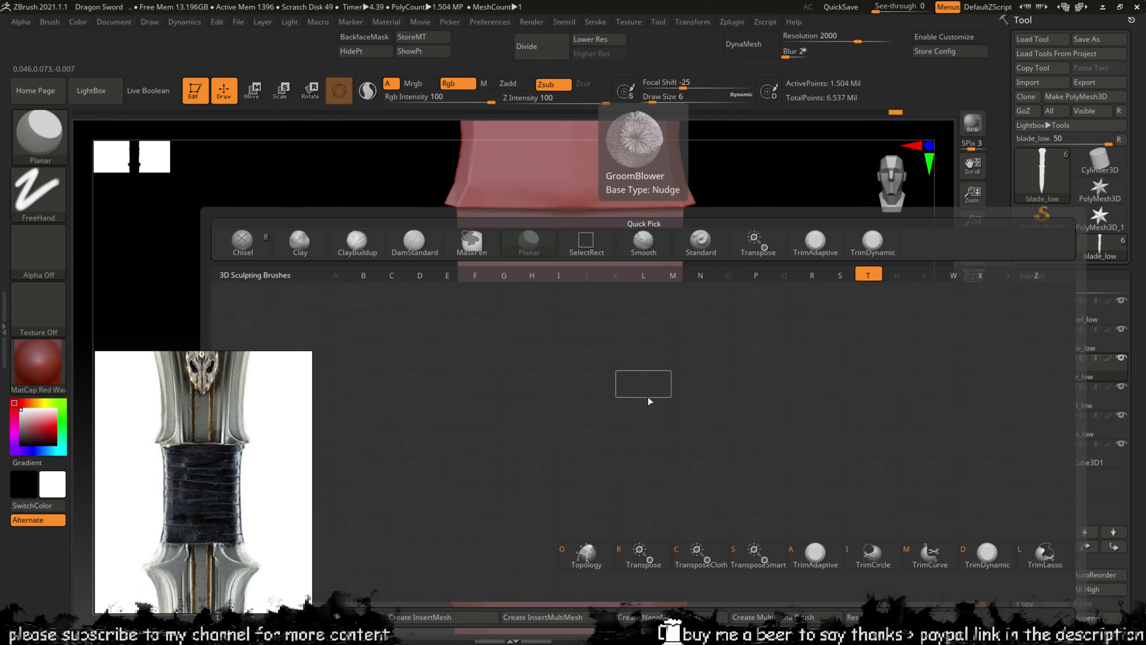
pyautogui.press('Escape')
pyautogui.press('b')
pyautogui.press('c')
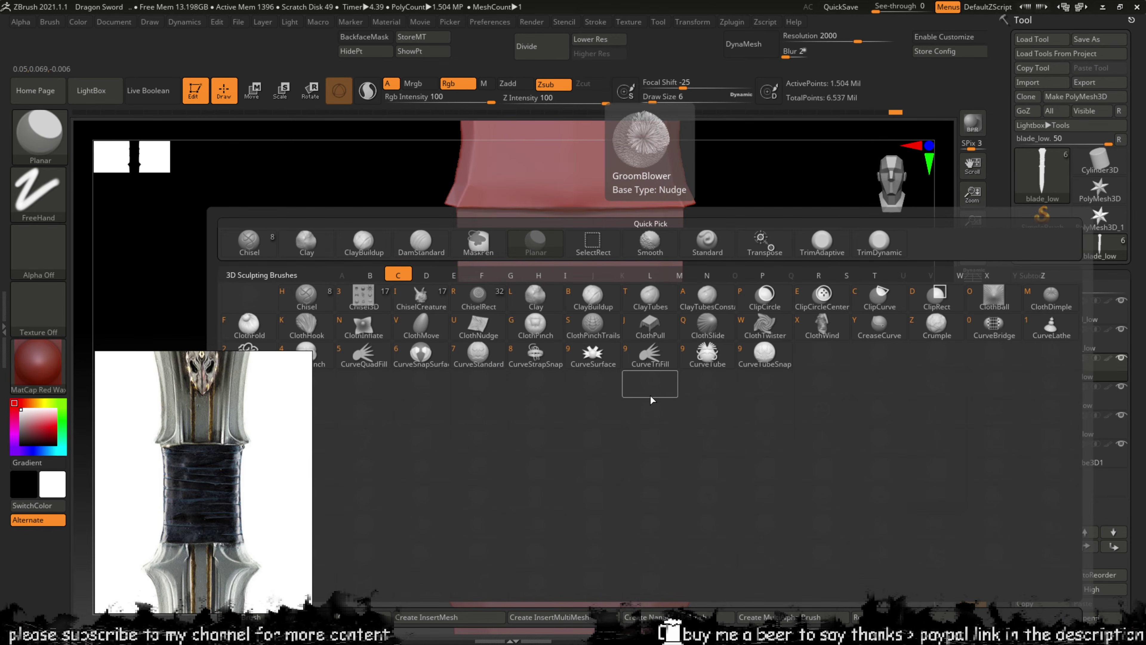
pyautogui.press('t')
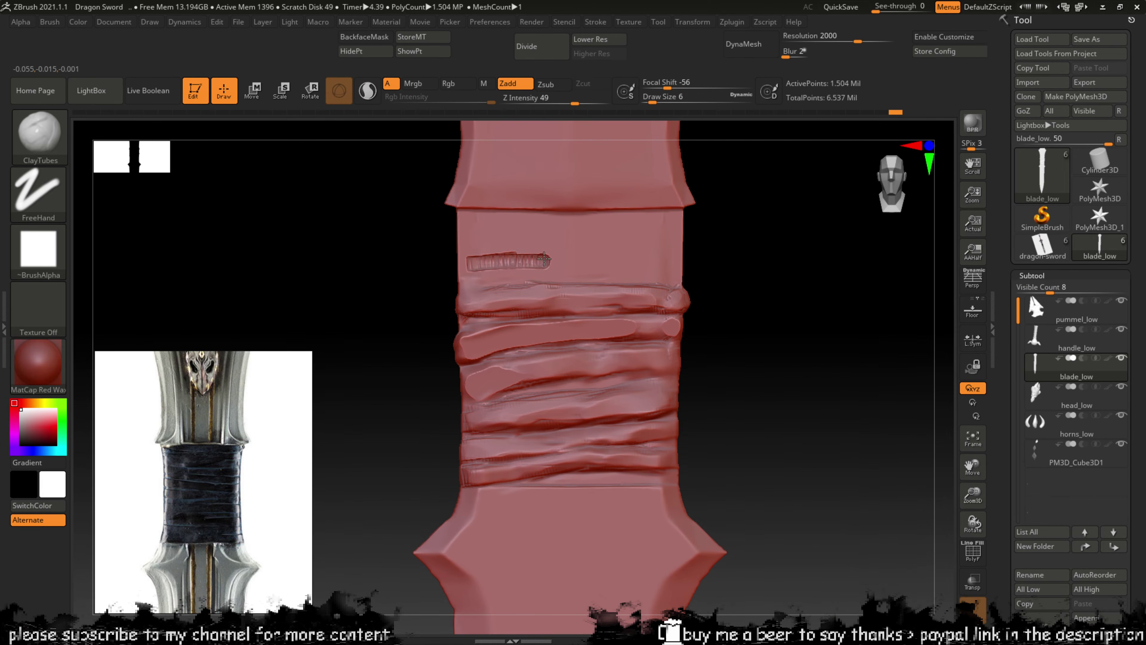
pyautogui.hotkey('ctrl', 'z')
pyautogui.moveTo(460, 254); pyautogui.dragTo(540, 251)
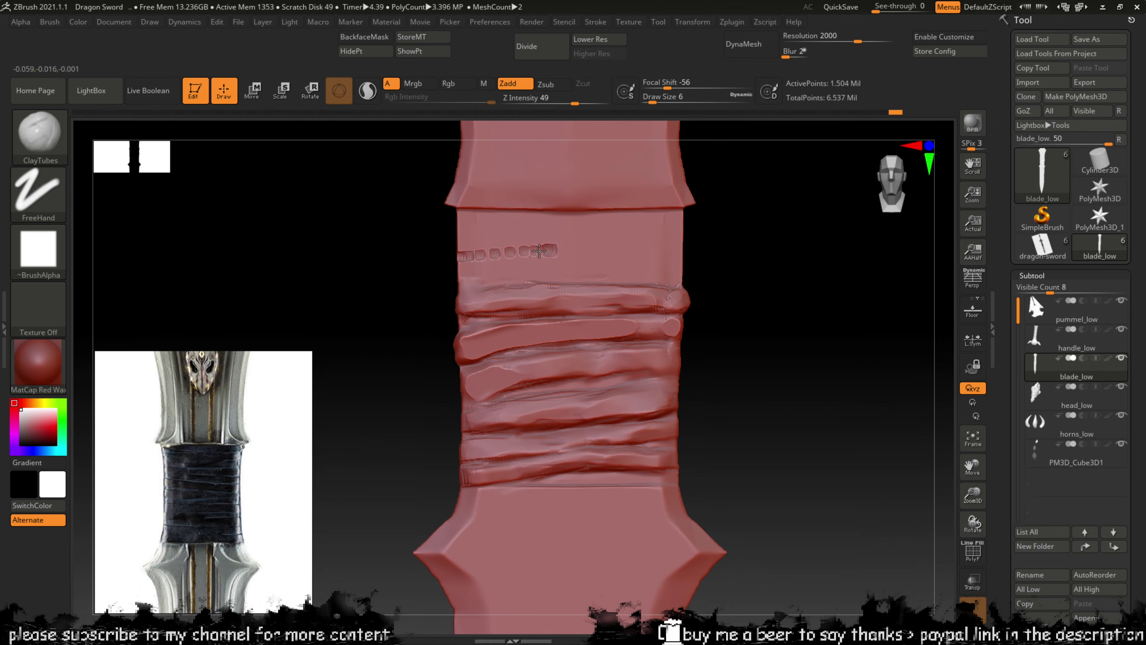
pyautogui.hotkey('ctrl', 'z')
# Step: Try building a broader band above the uppermost wrap with ClayTubes at draw size 14, undoing each stroke
pyautogui.press(']')
pyautogui.moveTo(474, 266)
pyautogui.mouseDown()
pyautogui.moveTo(586, 253)
pyautogui.moveTo(582, 244)
pyautogui.mouseUp()
pyautogui.moveTo(711, 269); pyautogui.dragTo(694, 251)
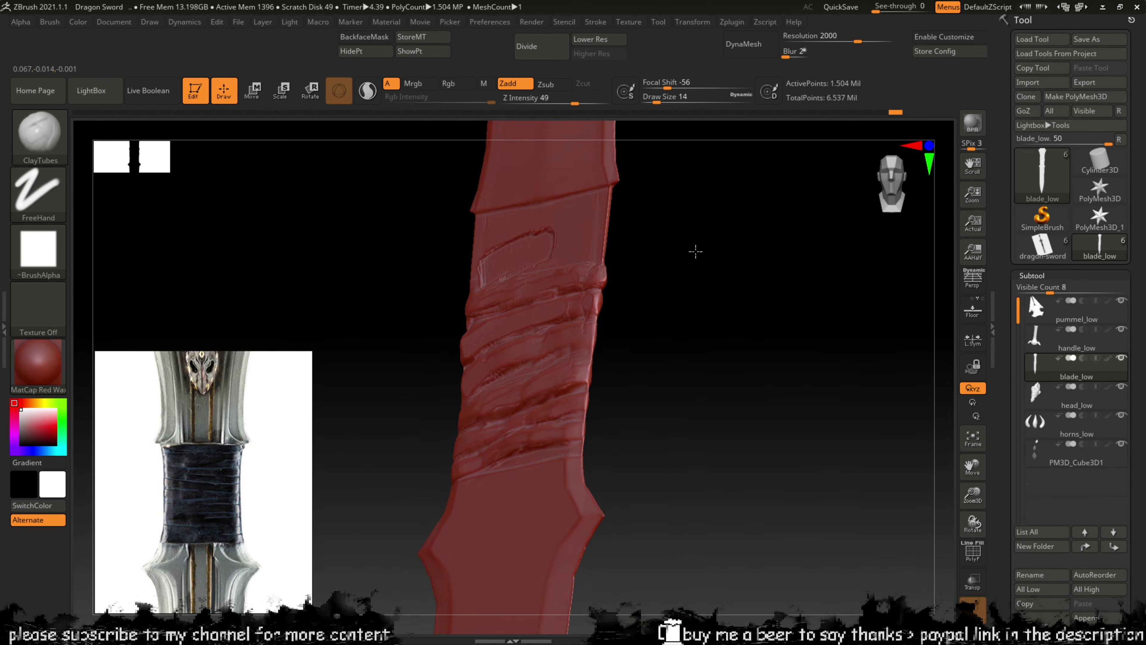
pyautogui.hotkey('ctrl', 'z')
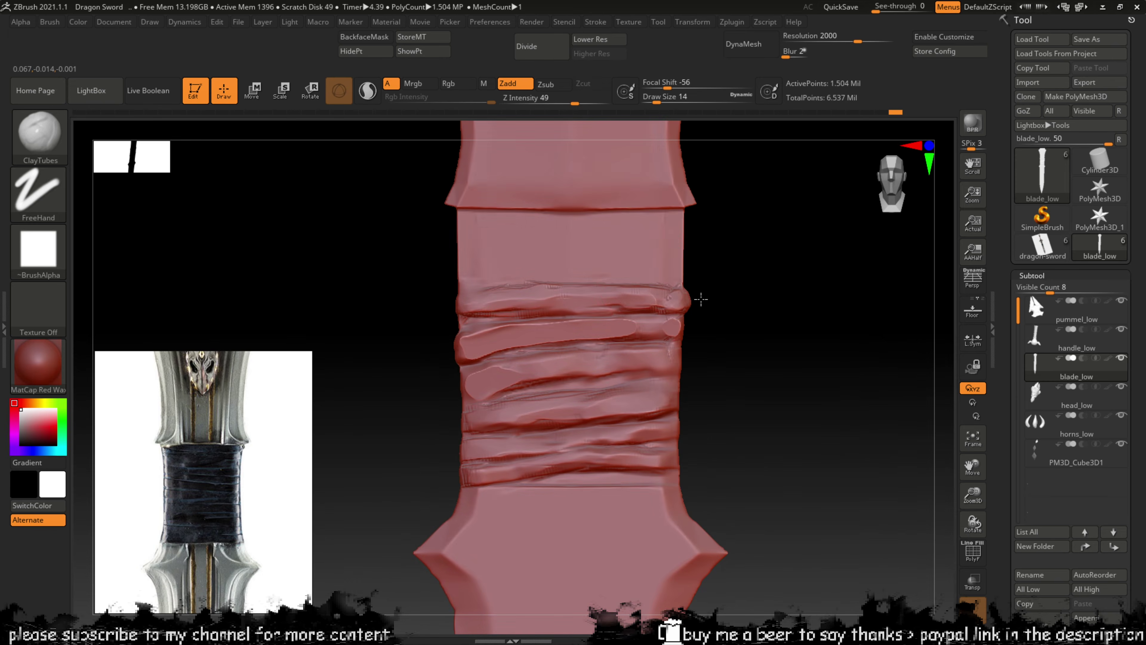
pyautogui.moveTo(497, 257)
pyautogui.mouseDown()
pyautogui.moveTo(558, 256)
pyautogui.moveTo(487, 255)
pyautogui.moveTo(632, 254)
pyautogui.mouseUp()
pyautogui.hotkey('ctrl', 'z')
# Step: Try further ClayTubes strokes across the blade above the wraps from angled views and undo them all
pyautogui.moveTo(530, 262)
pyautogui.mouseDown()
pyautogui.moveTo(621, 255)
pyautogui.moveTo(474, 257)
pyautogui.mouseUp()
pyautogui.moveTo(386, 317); pyautogui.dragTo(486, 276)
pyautogui.moveTo(523, 192); pyautogui.dragTo(561, 186)
pyautogui.hotkey('ctrl', 'z')
pyautogui.keyDown('alt'); pyautogui.moveTo(675, 250); pyautogui.dragTo(690, 361); pyautogui.keyUp('alt')
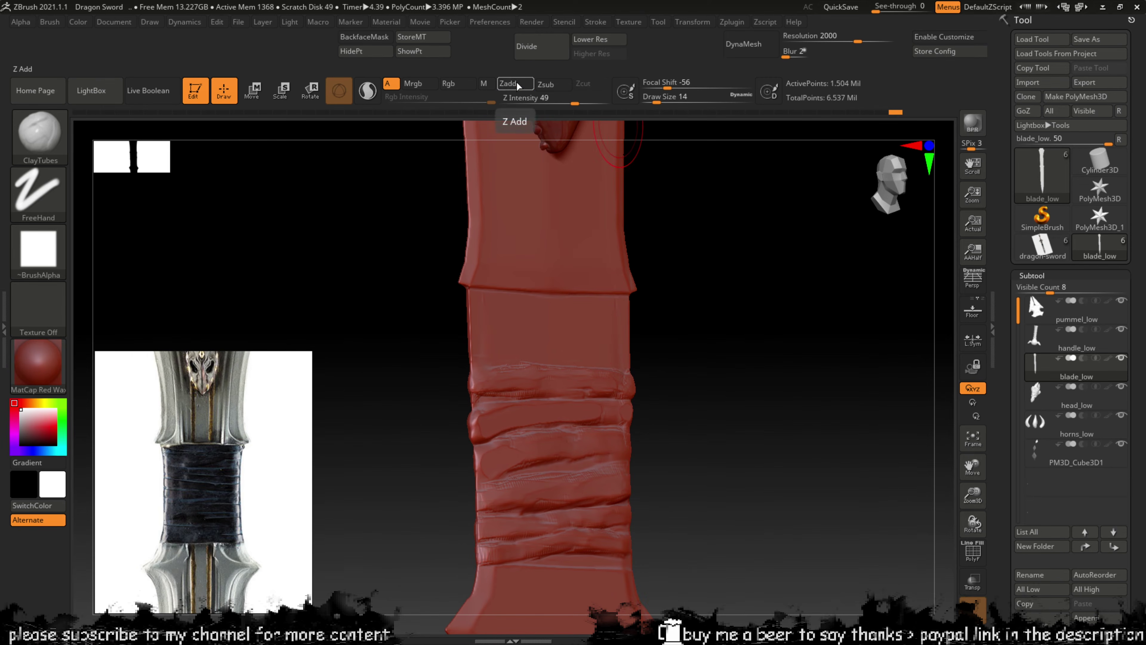
pyautogui.moveTo(483, 278); pyautogui.dragTo(602, 218)
pyautogui.moveTo(535, 255)
pyautogui.mouseDown()
pyautogui.moveTo(587, 276)
pyautogui.moveTo(505, 306)
pyautogui.moveTo(514, 441)
pyautogui.moveTo(562, 307)
pyautogui.moveTo(519, 240)
pyautogui.moveTo(476, 285)
pyautogui.moveTo(628, 316)
pyautogui.moveTo(616, 256)
pyautogui.moveTo(546, 197)
pyautogui.mouseUp()
pyautogui.hotkey('ctrl', 'z')
pyautogui.hotkey('ctrl', 'z')
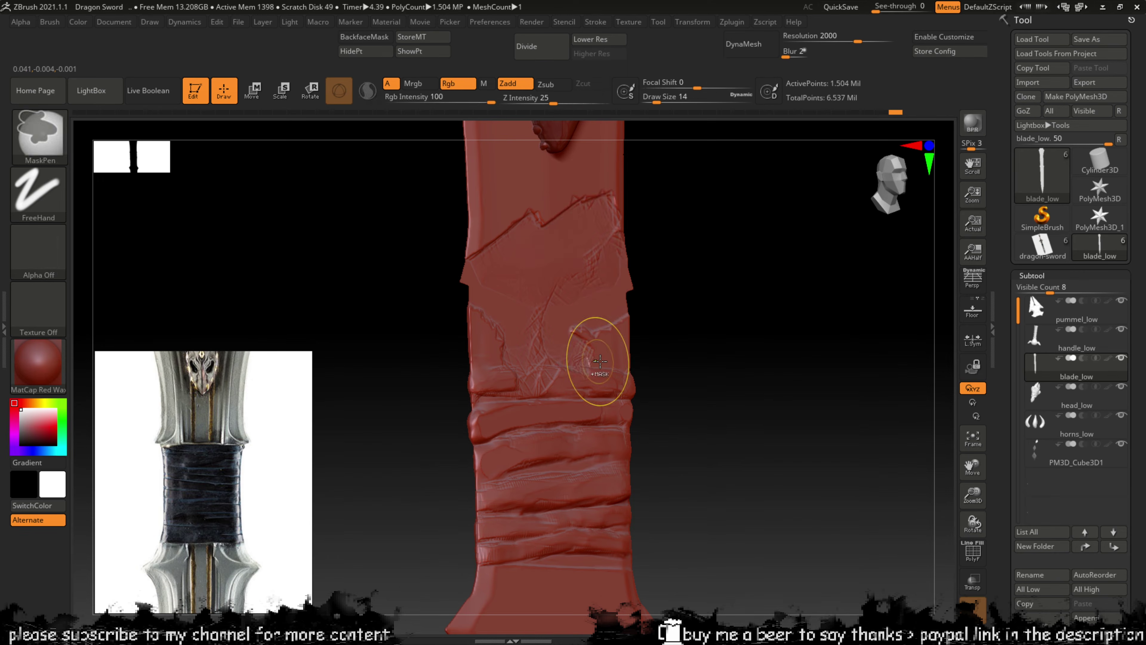
pyautogui.hotkey('ctrl', 'z')
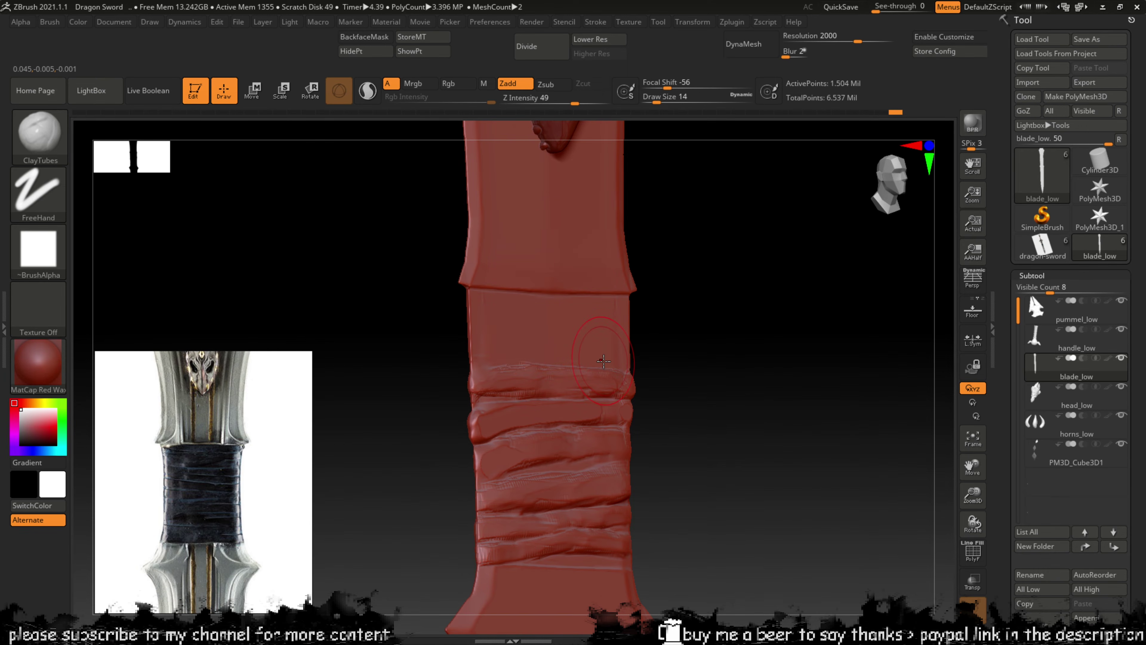
# Step: Try smoothing and building up the uppermost wrap band at draw size 14, undo it, and compare the ClayBuildup and ClayTubes brushes
pyautogui.press('shift')
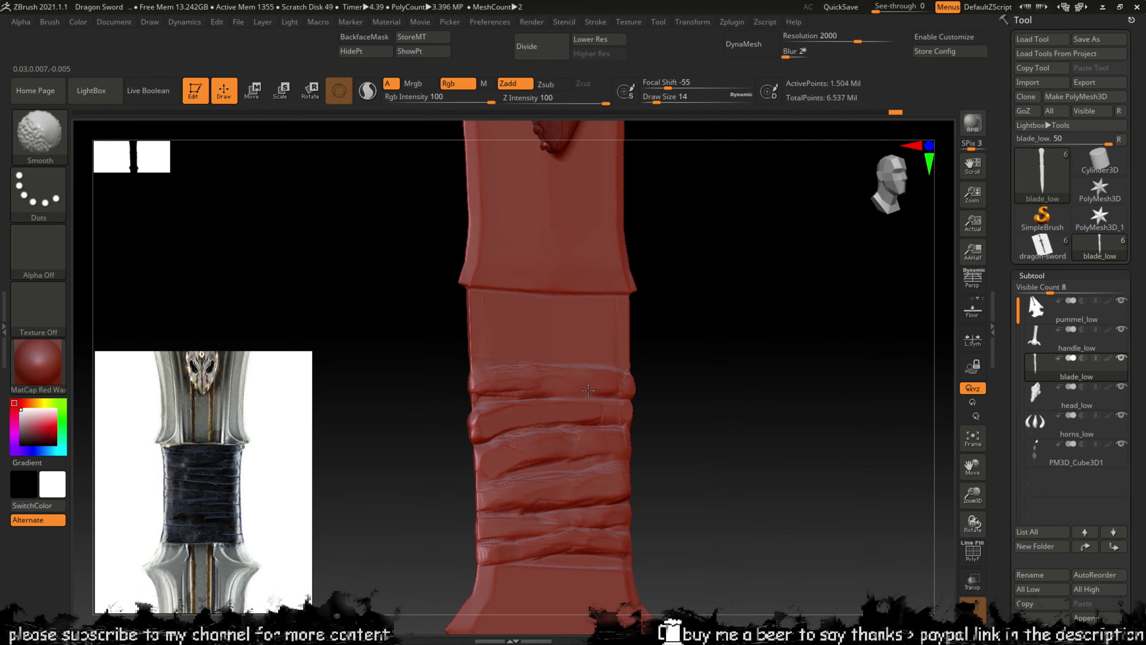
pyautogui.keyDown('shift'); pyautogui.moveTo(588, 391); pyautogui.dragTo(569, 392); pyautogui.keyUp('shift')
pyautogui.moveTo(603, 380); pyautogui.dragTo(482, 393)
pyautogui.hotkey('ctrl', 'z')
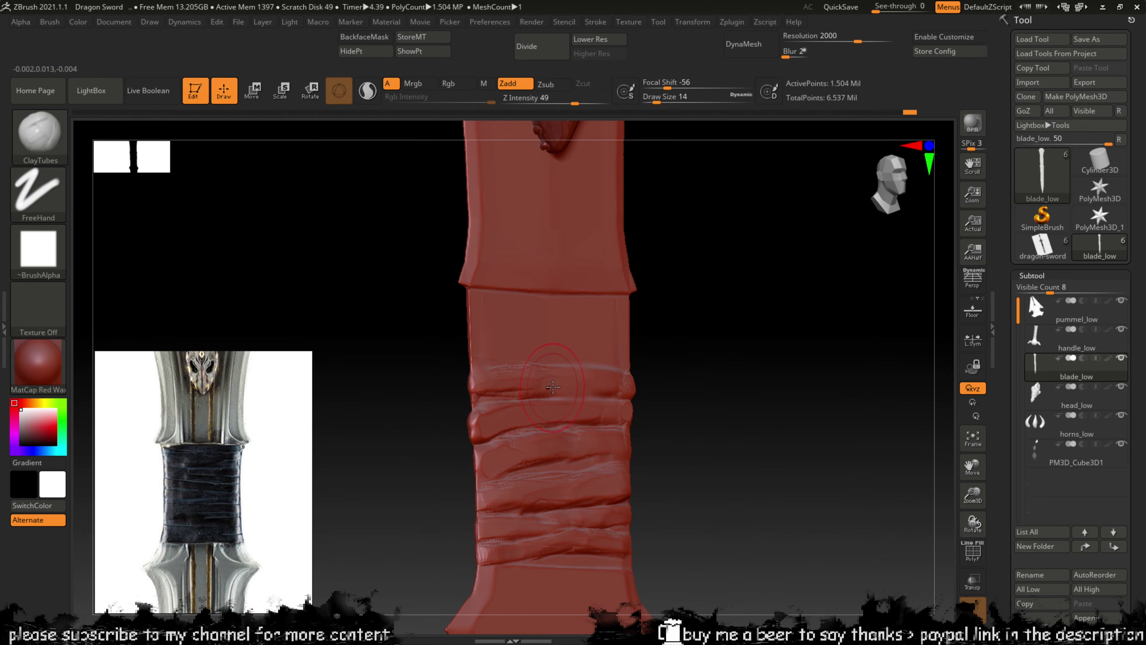
pyautogui.press('b')
pyautogui.press('c')
pyautogui.press('b')
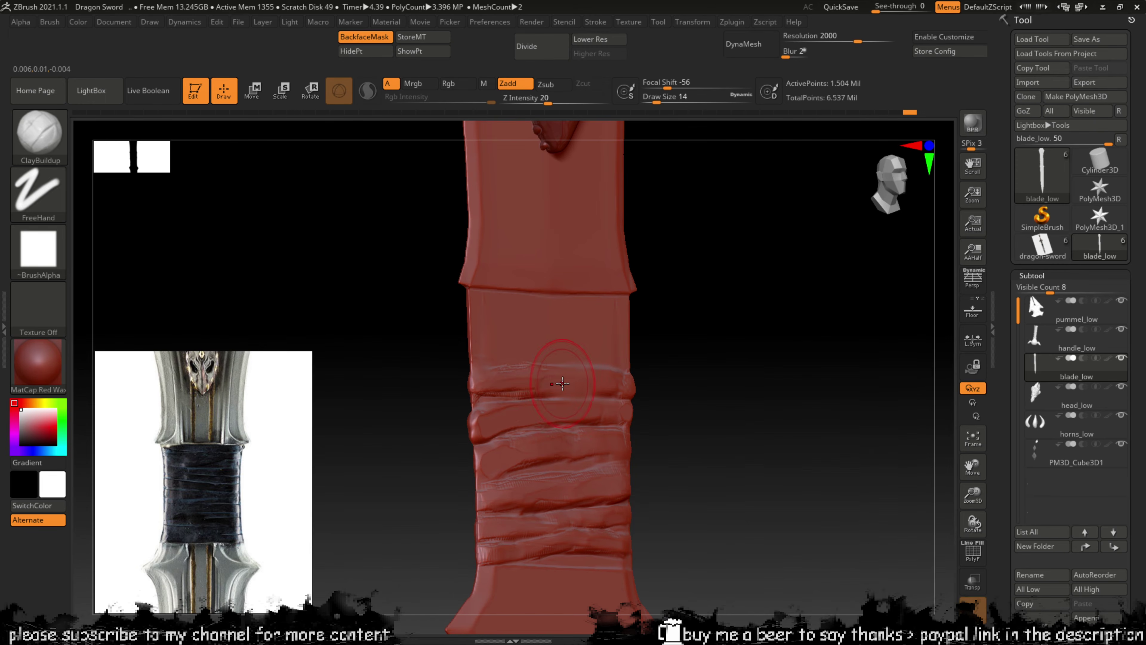
pyautogui.press('b')
pyautogui.press('c')
pyautogui.press('t')
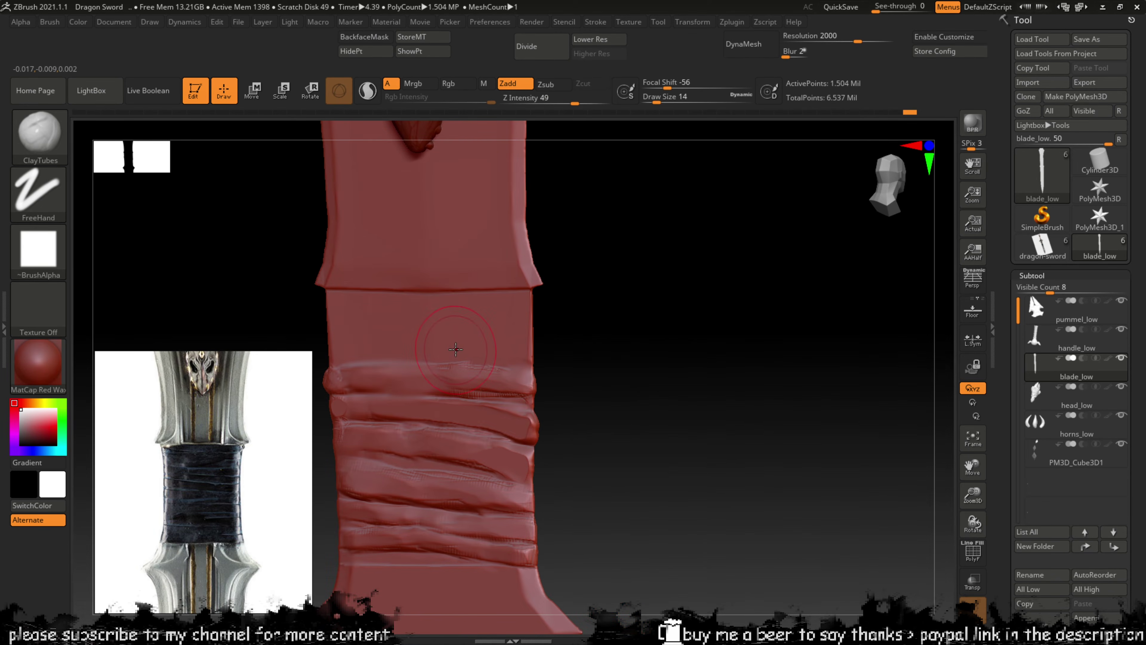
# Step: Build two new wrap bands below the blade collar on the opposite face with ClayBuildup at draw size 14 and smooth them
pyautogui.press('b')
pyautogui.press('c')
pyautogui.press('b')
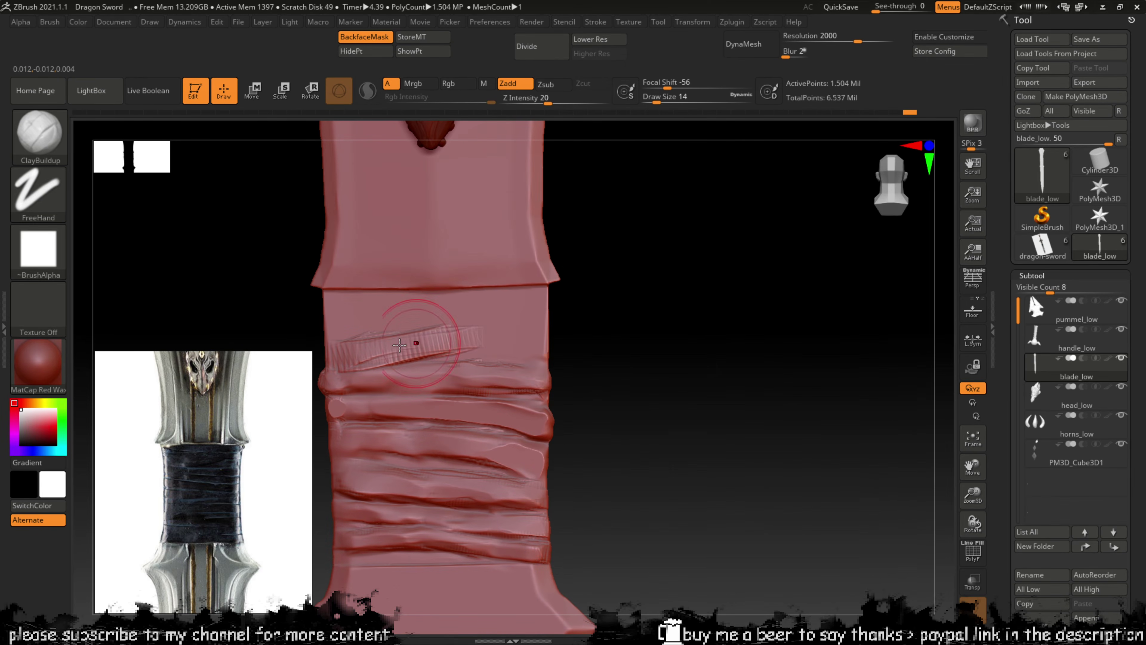
pyautogui.moveTo(473, 333)
pyautogui.mouseDown()
pyautogui.moveTo(543, 336)
pyautogui.moveTo(341, 344)
pyautogui.moveTo(352, 309)
pyautogui.moveTo(546, 306)
pyautogui.mouseUp()
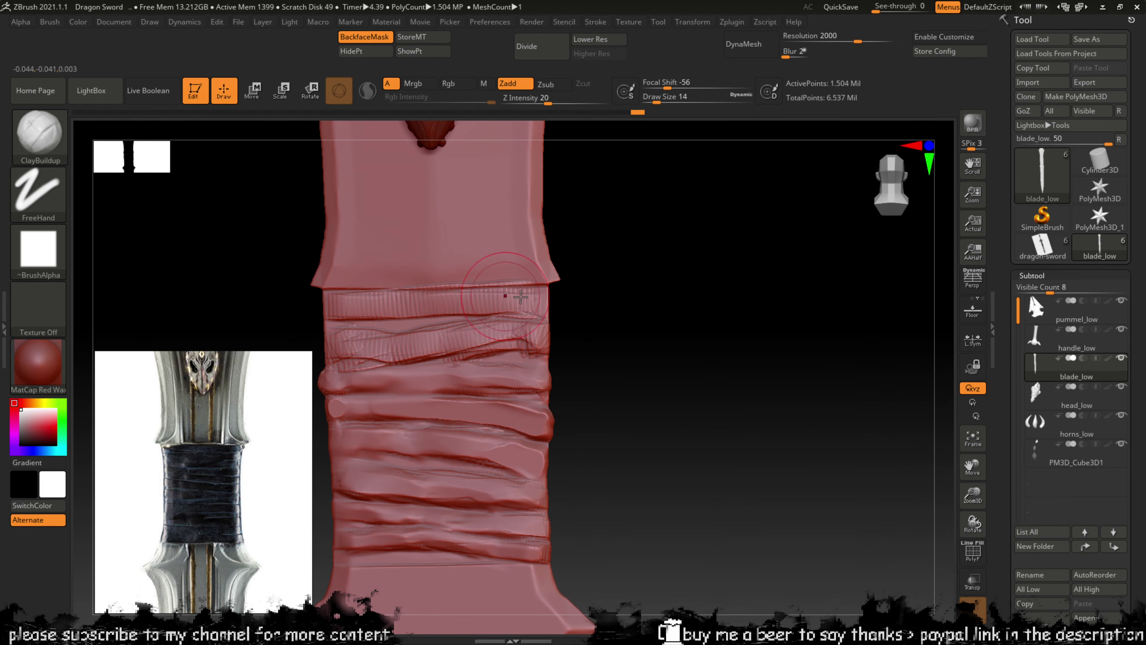
pyautogui.hotkey('ctrl', 'z')
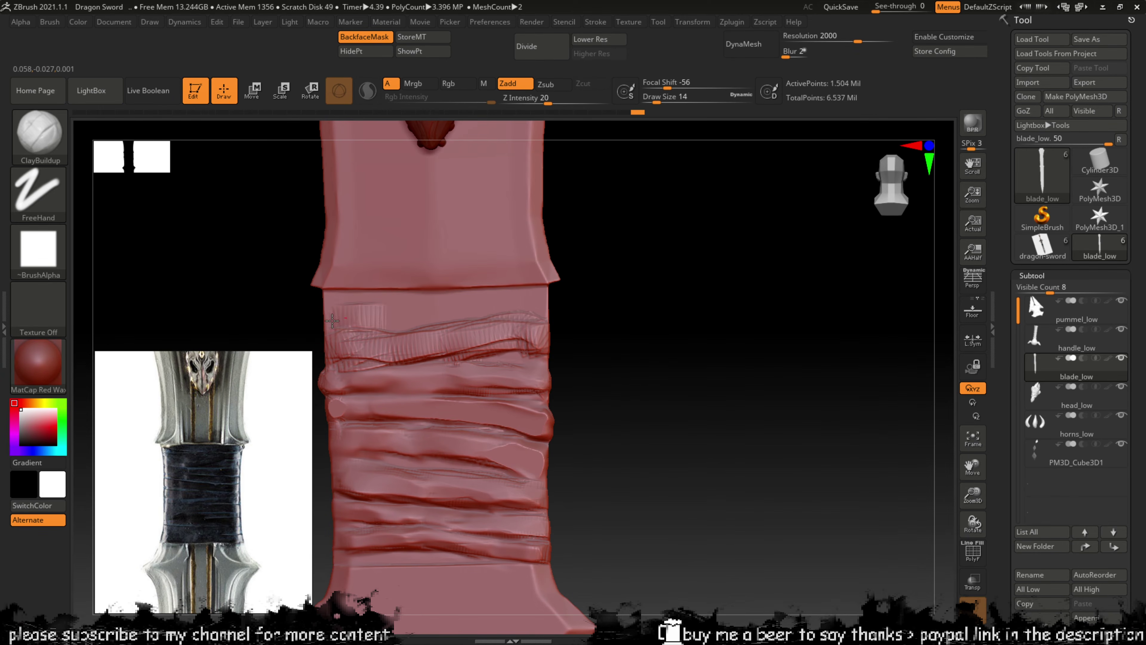
pyautogui.moveTo(321, 310); pyautogui.dragTo(549, 303)
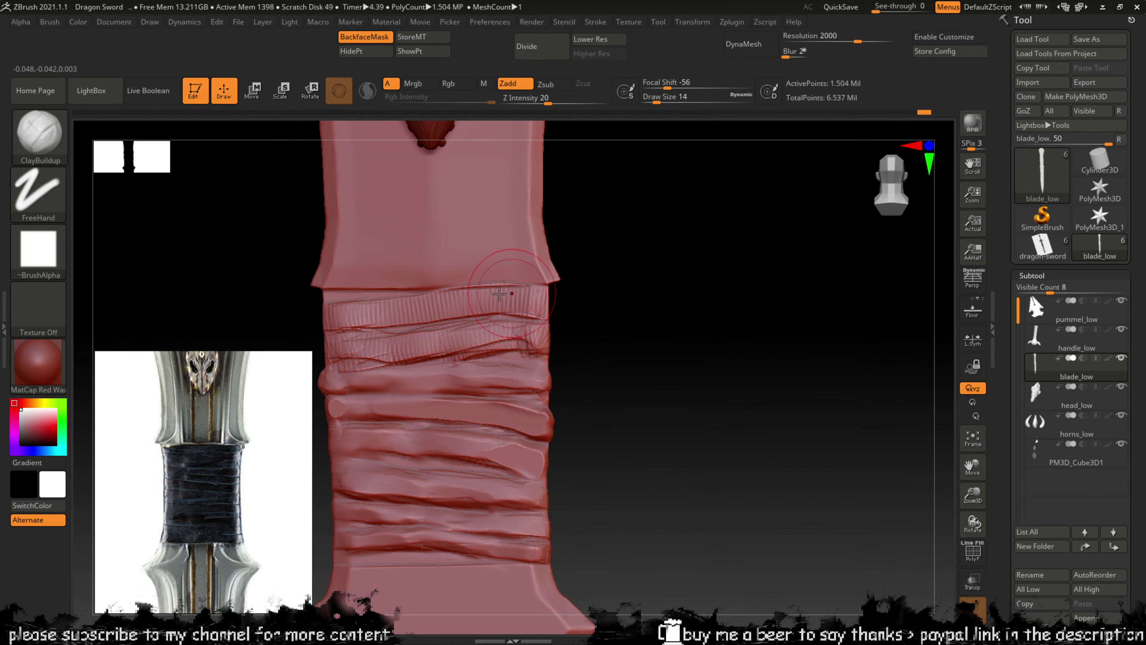
pyautogui.press('shift')
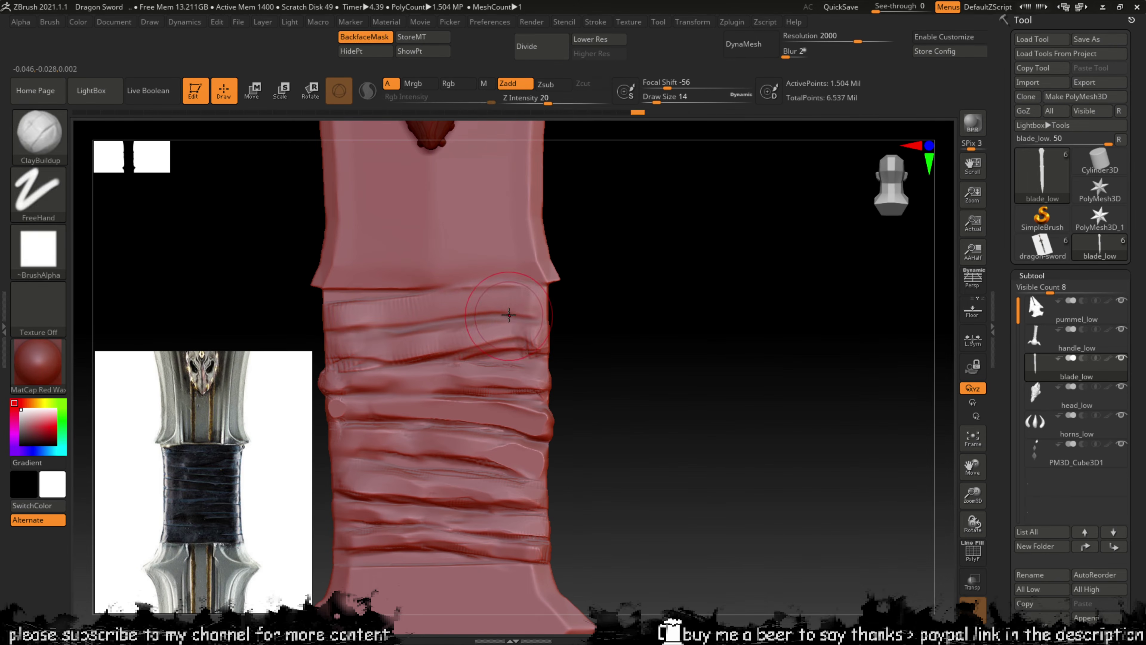
# Step: Flatten the new upper wrap bands with the TrimDynamic brush at draw size 14
pyautogui.press('b')
pyautogui.press('t')
pyautogui.press('d')
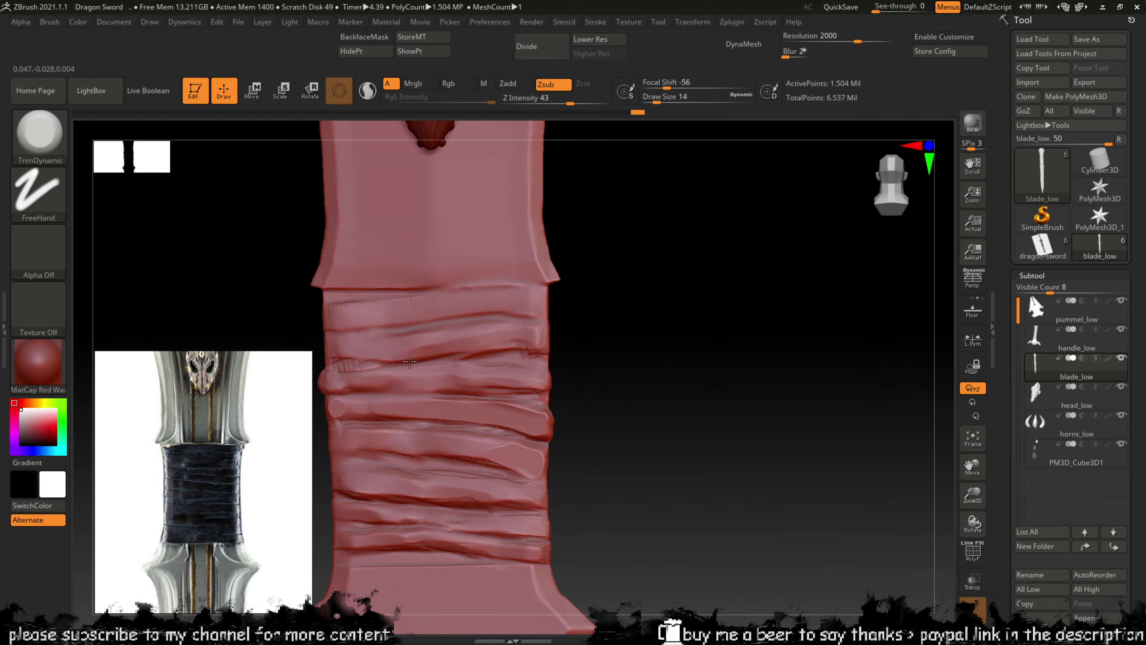
pyautogui.moveTo(632, 317)
pyautogui.mouseDown()
pyautogui.moveTo(561, 310)
pyautogui.moveTo(571, 325)
pyautogui.moveTo(642, 344)
pyautogui.mouseUp()
# Step: Examine the whole sword and the wrapped section of the blade down to its lower edge
pyautogui.press('f')
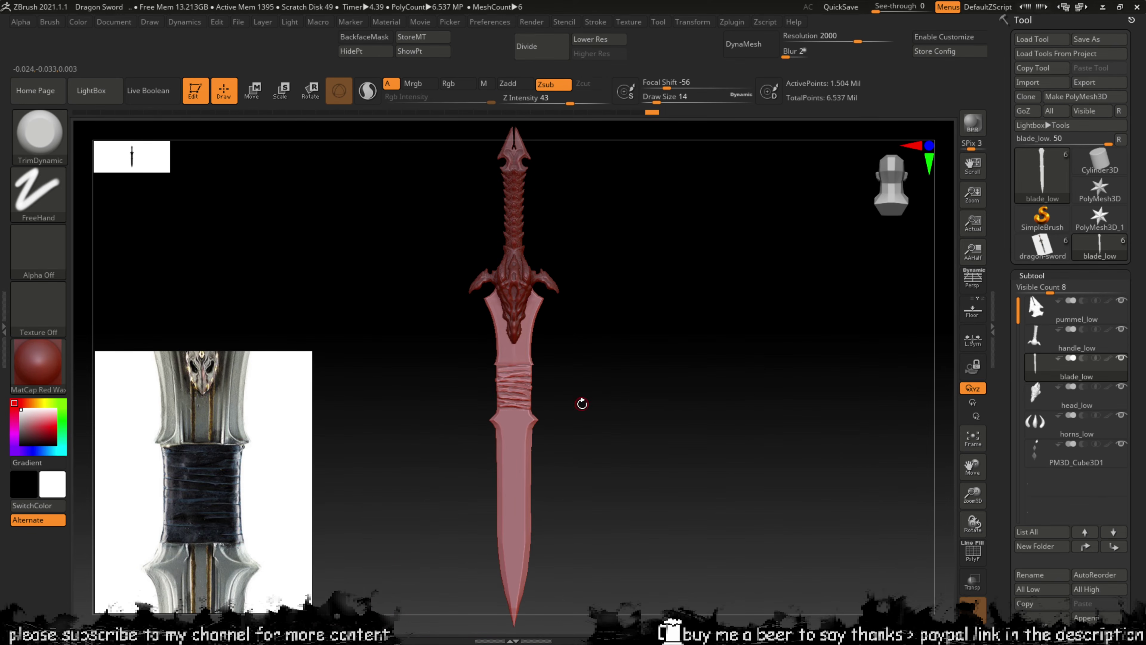
pyautogui.press('f')
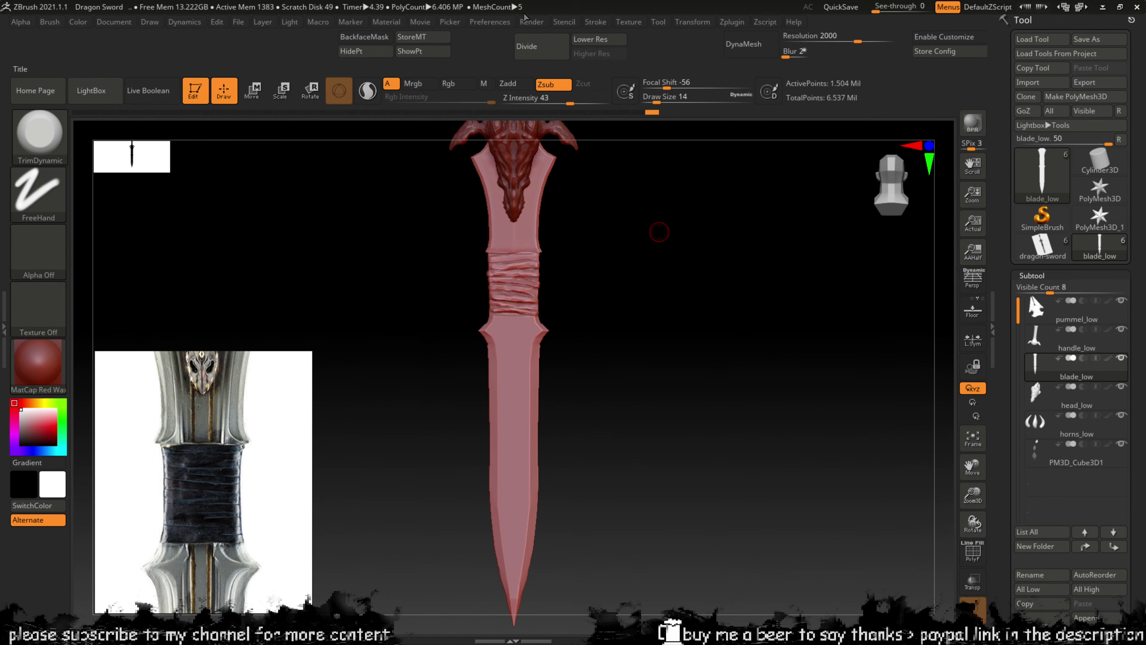
pyautogui.moveTo(678, 256)
pyautogui.keyDown('ctrl'); pyautogui.mouseDown(button='right')
pyautogui.moveTo(581, 276)
pyautogui.moveTo(653, 371)
pyautogui.mouseUp(button='right'); pyautogui.keyUp('ctrl')
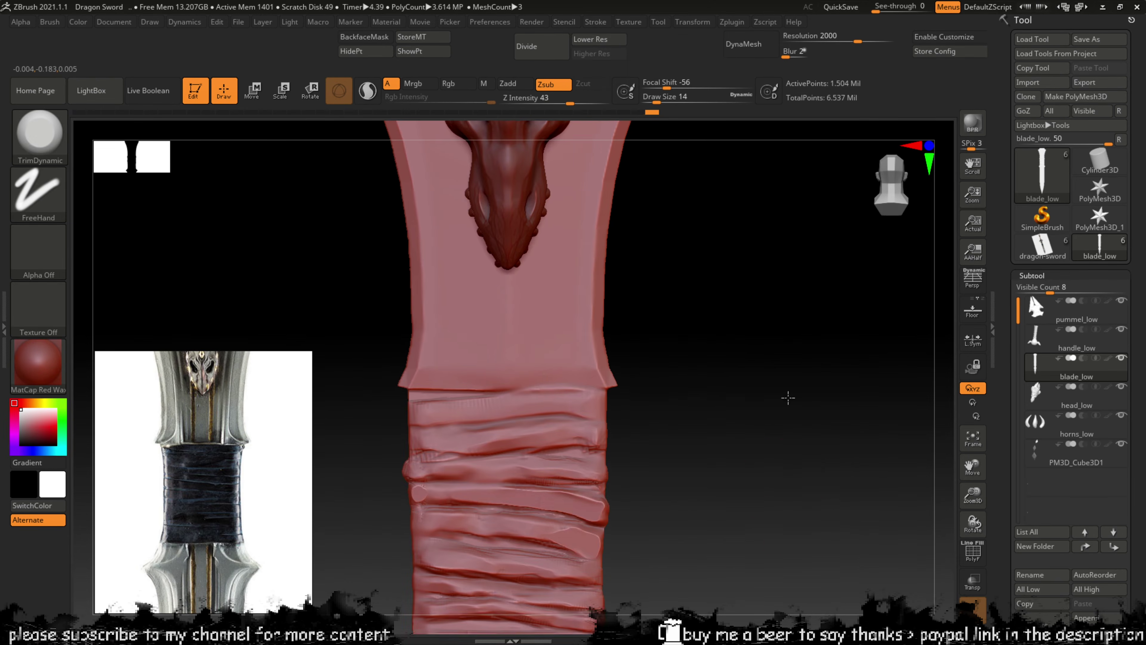
pyautogui.keyDown('alt'); pyautogui.moveTo(788, 397); pyautogui.dragTo(798, 244, button='right'); pyautogui.keyUp('alt')
pyautogui.keyDown('ctrl'); pyautogui.moveTo(678, 335); pyautogui.dragTo(732, 397, button='right'); pyautogui.keyUp('ctrl')
pyautogui.keyDown('alt'); pyautogui.moveTo(809, 348); pyautogui.dragTo(812, 254, button='right'); pyautogui.keyUp('alt')
pyautogui.keyDown('alt'); pyautogui.moveTo(793, 450); pyautogui.dragTo(859, 275, button='right'); pyautogui.keyUp('alt')
pyautogui.keyDown('ctrl'); pyautogui.moveTo(864, 329); pyautogui.dragTo(861, 276, button='right'); pyautogui.keyUp('ctrl')
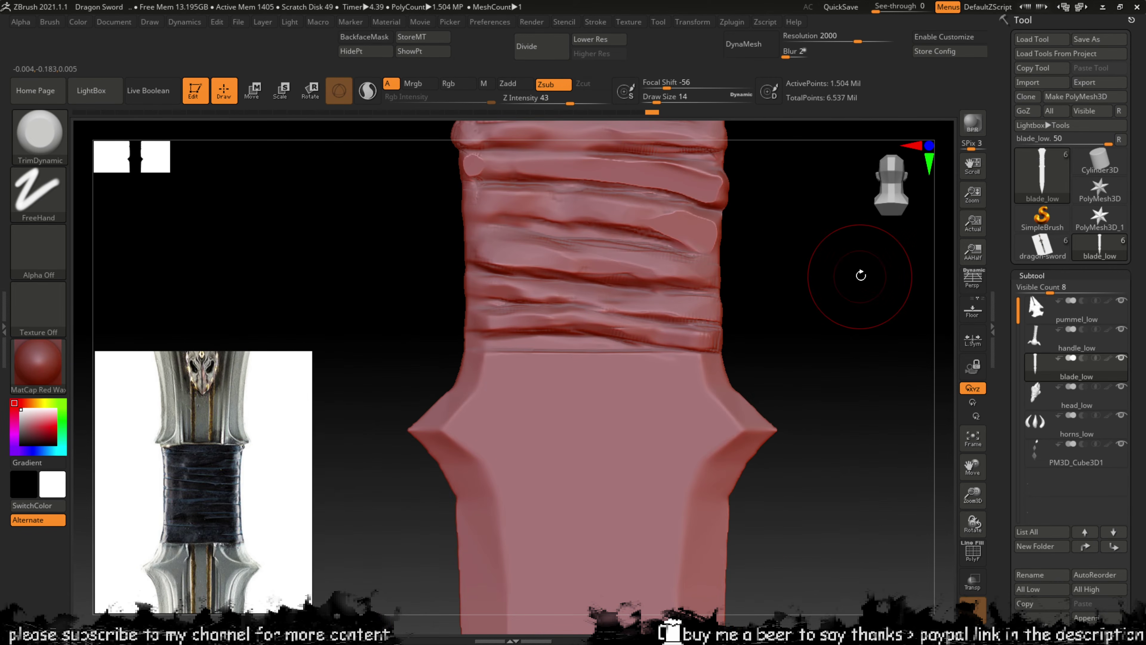
pyautogui.keyDown('alt'); pyautogui.moveTo(780, 297); pyautogui.dragTo(780, 372, button='right'); pyautogui.keyUp('alt')
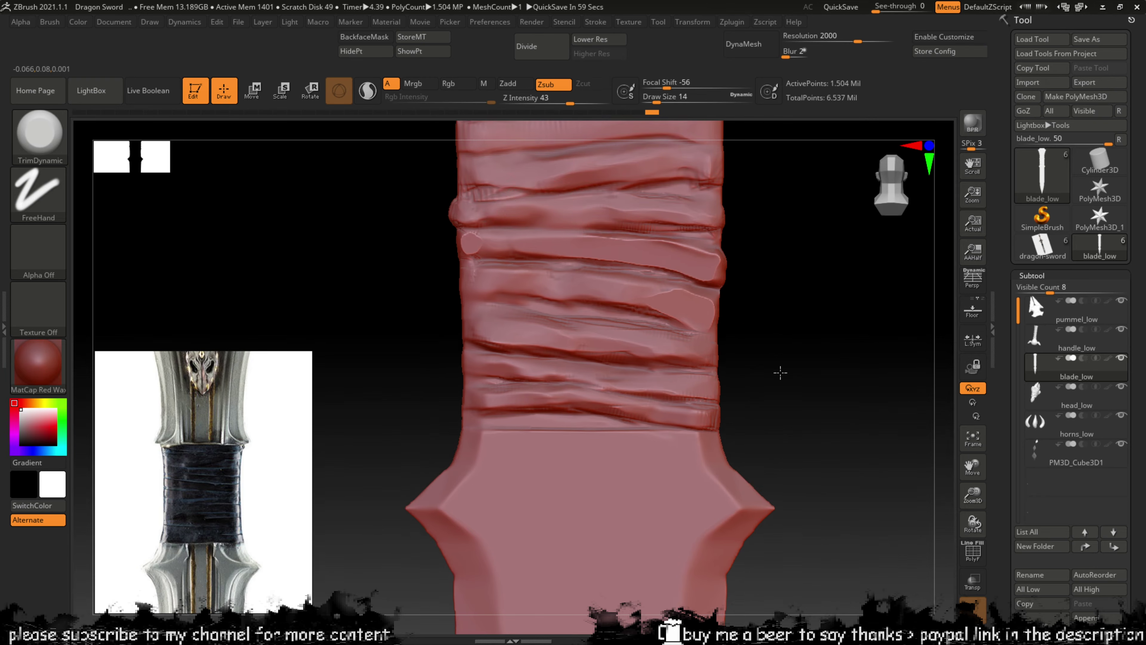
# Step: Flatten the middle and lower wrap bands with the TrimDynamic brush at draw size 4
pyautogui.press('ctrl')
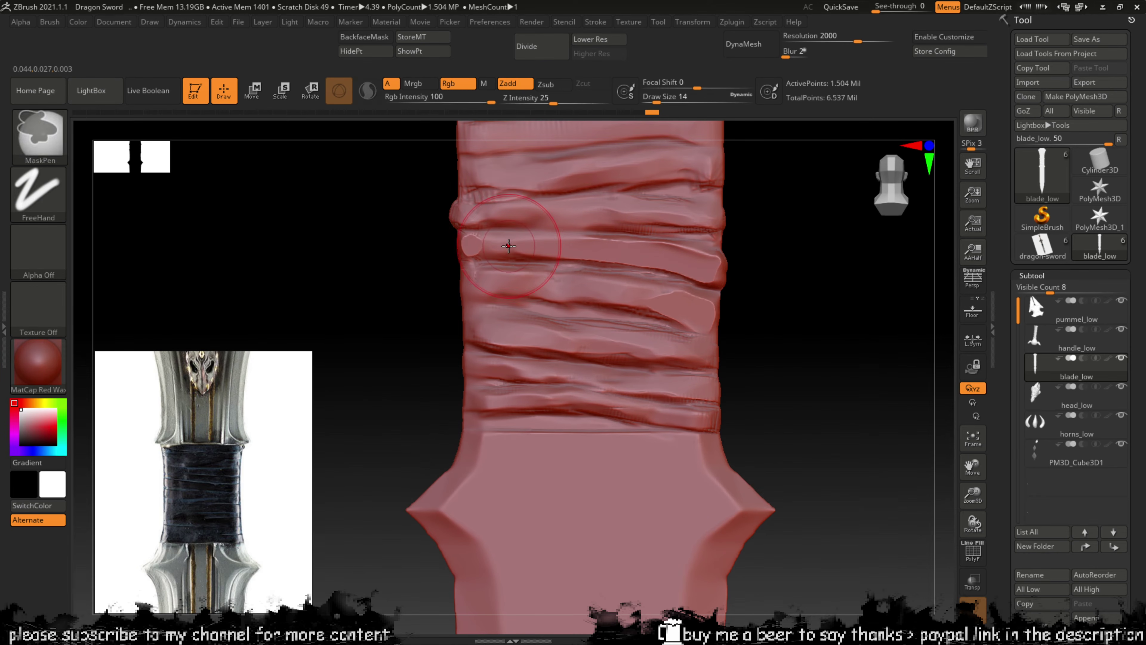
pyautogui.press('[')
pyautogui.press('[')
pyautogui.press('[')
pyautogui.press('[')
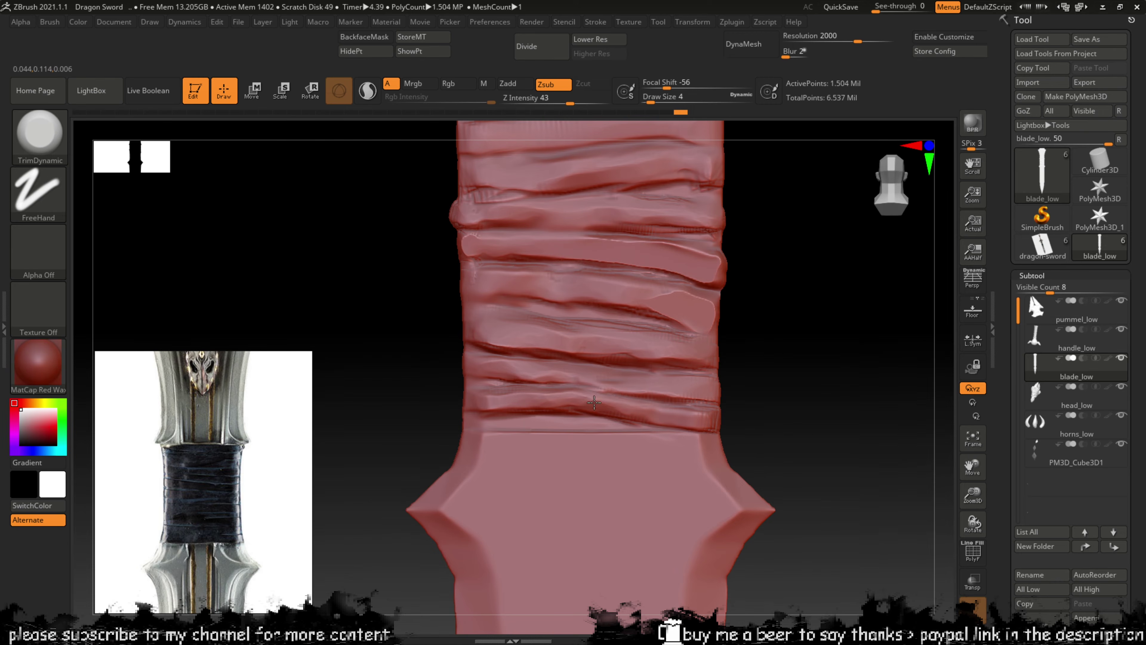
pyautogui.keyDown('alt'); pyautogui.moveTo(781, 309); pyautogui.dragTo(779, 396); pyautogui.keyUp('alt')
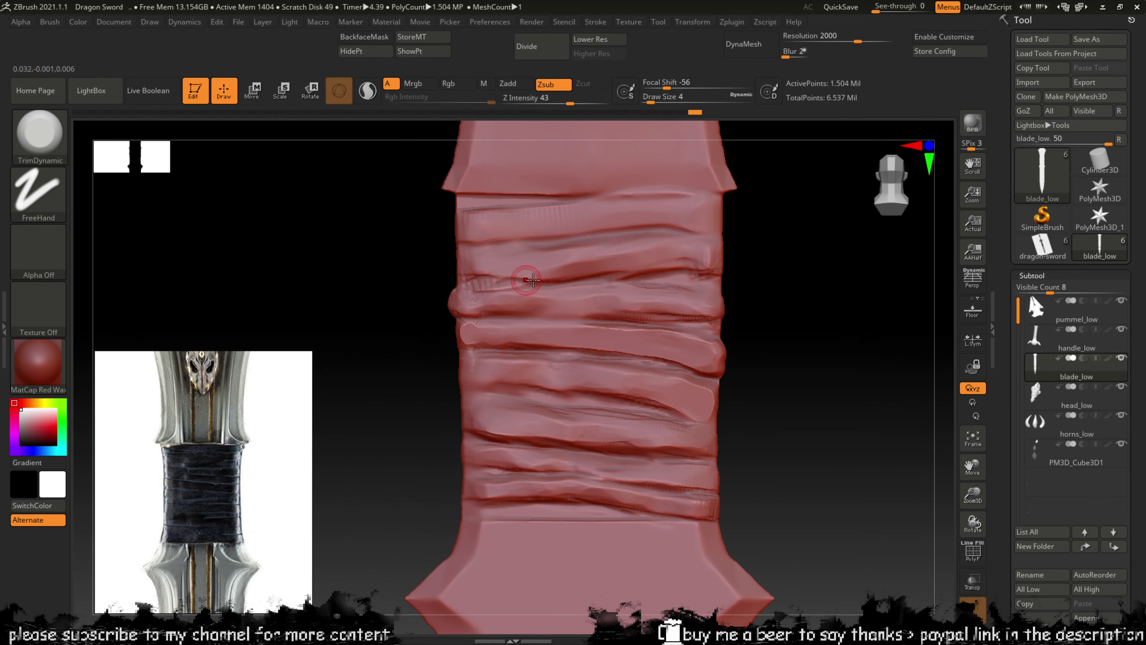
# Step: Fill and smooth the rough end of the second wrap band from the top with ClayBuildup at draw size 4
pyautogui.press('b')
pyautogui.press('c')
pyautogui.press('b')
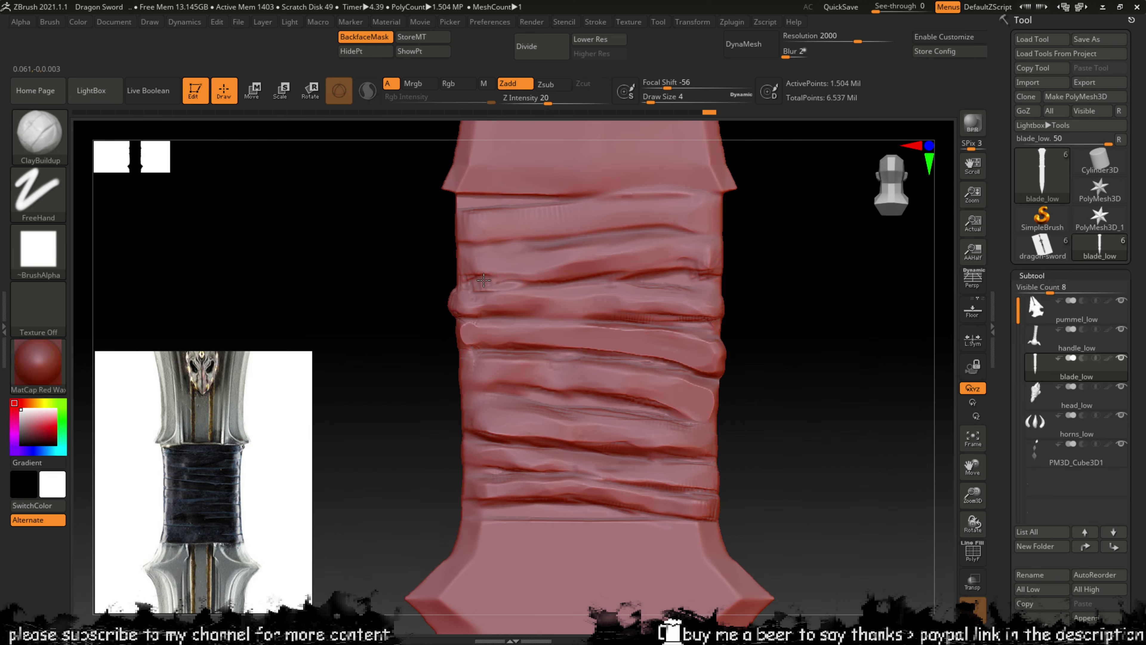
pyautogui.press('shift')
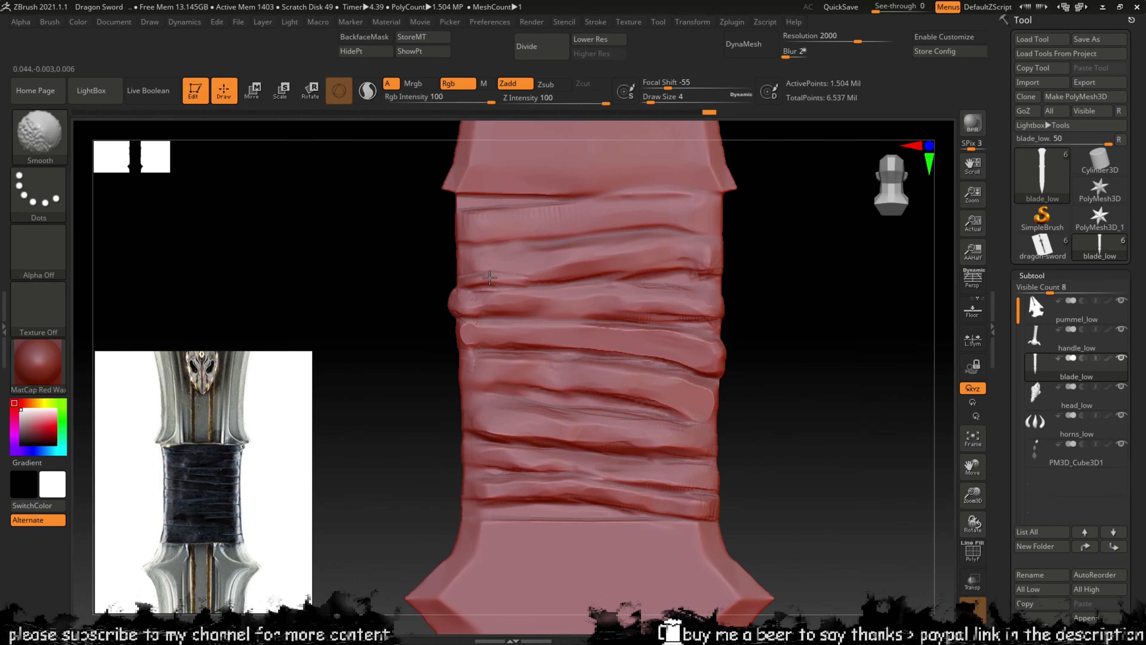
pyautogui.press('shift')
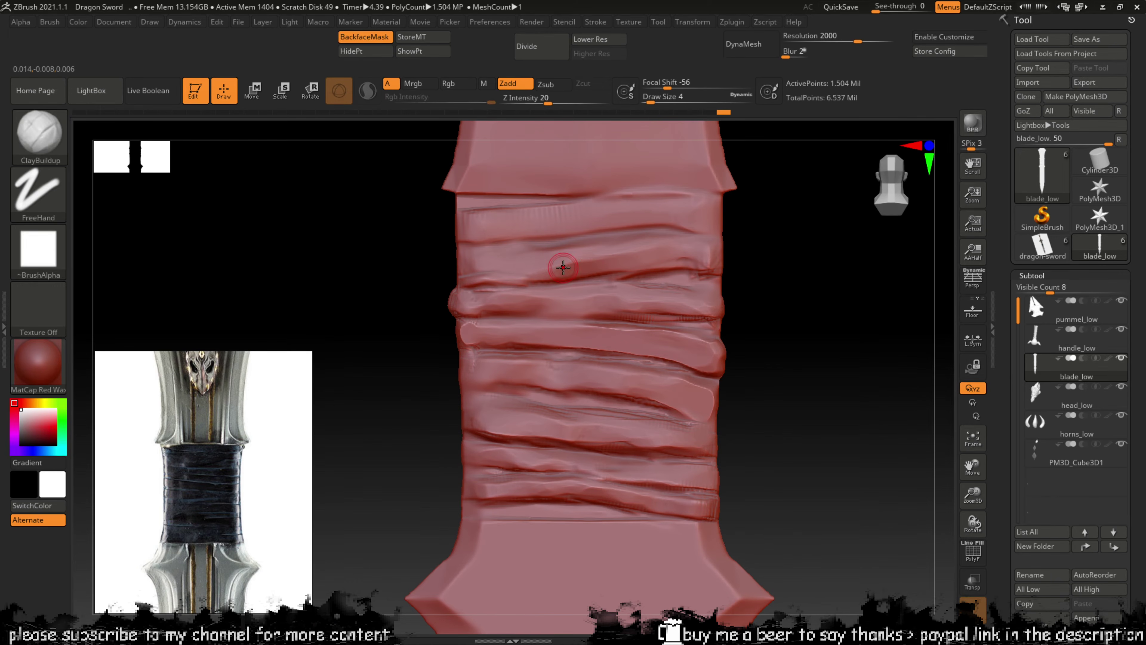
# Step: Flatten the ends of the two uppermost wrap bands with the TrimDynamic brush at draw size 4
pyautogui.press('b')
pyautogui.press('t')
pyautogui.press('d')
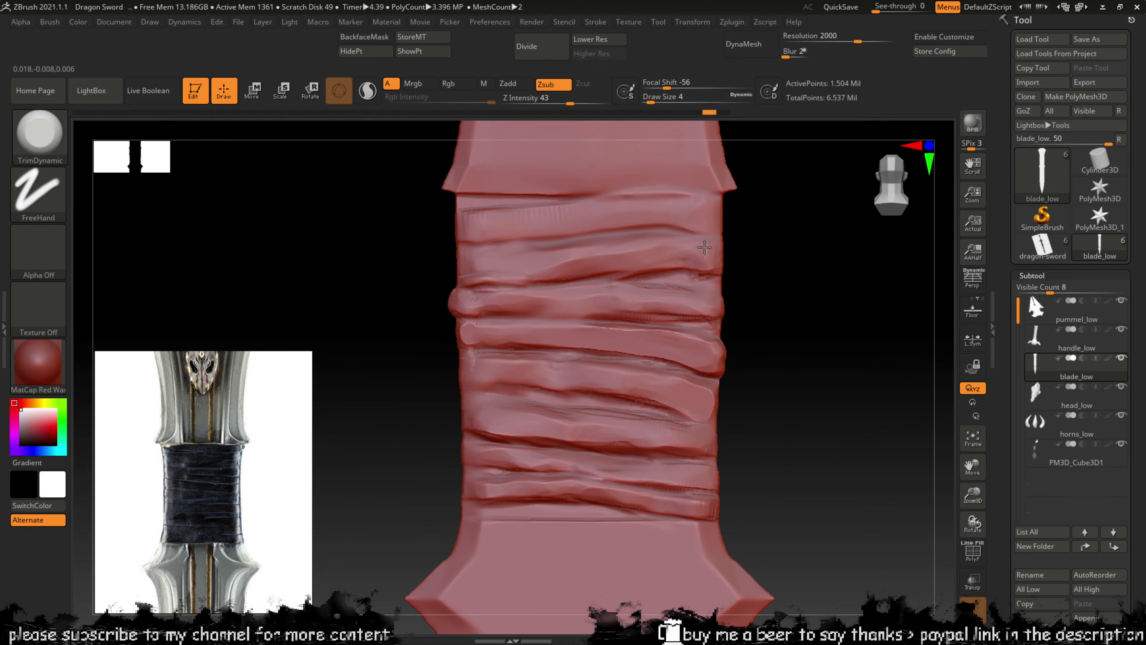
pyautogui.moveTo(704, 248); pyautogui.dragTo(670, 204)
# Step: Carve creases below the first and second wrap bands from the top with the DamStandard brush at draw size 4
pyautogui.press('b')
pyautogui.press('d')
pyautogui.press('s')
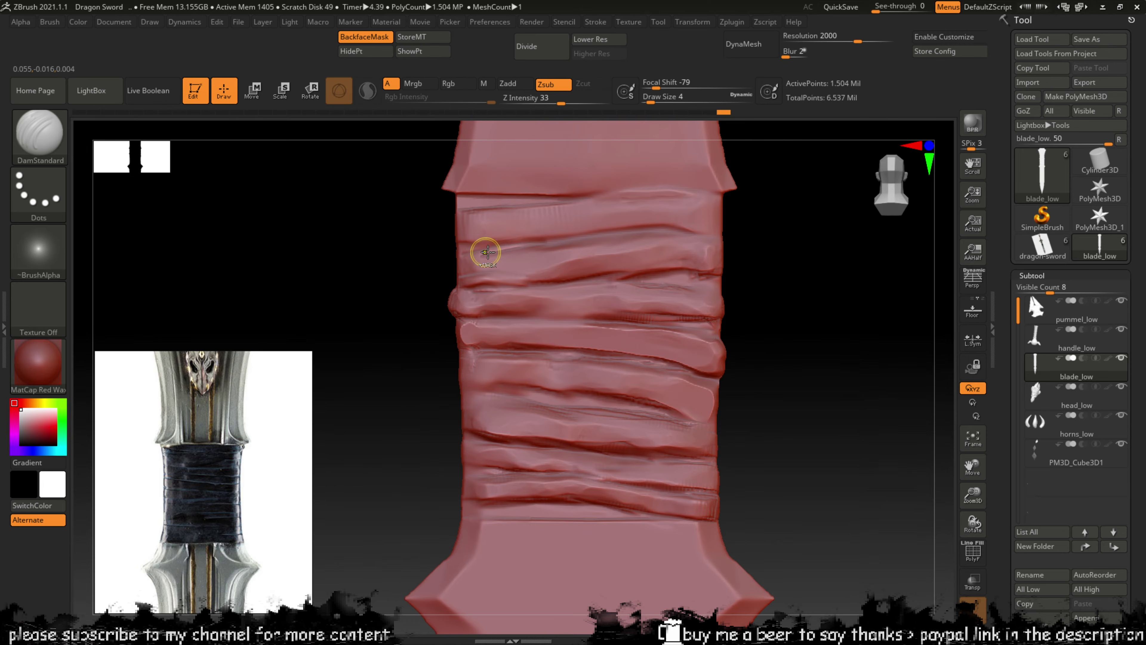
pyautogui.moveTo(451, 251); pyautogui.dragTo(722, 234)
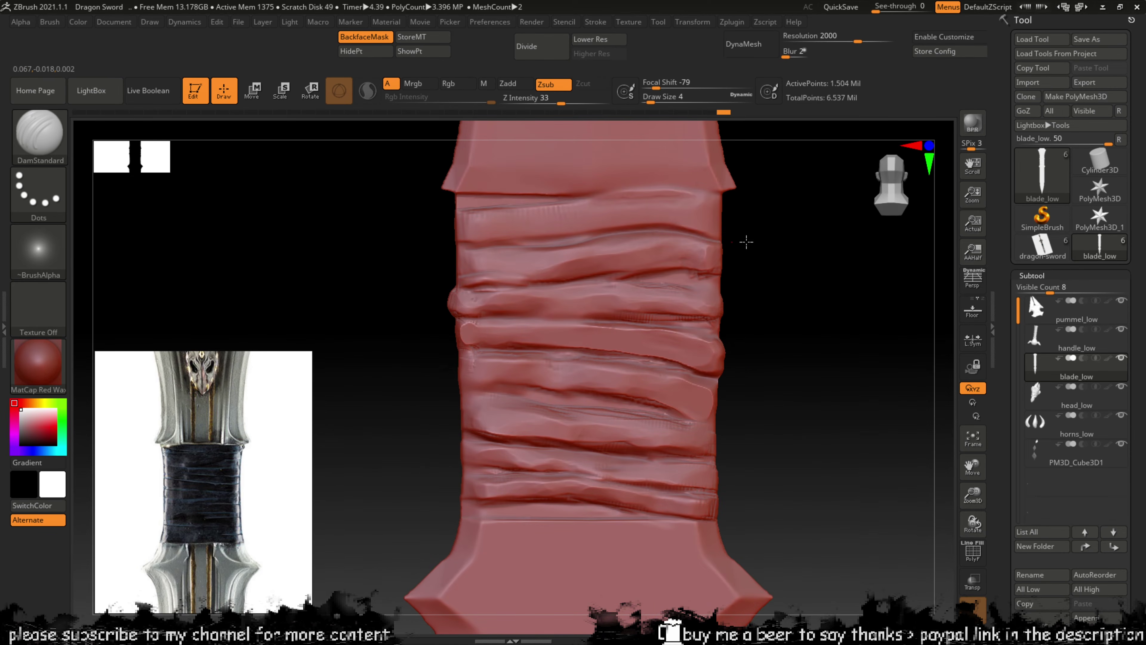
pyautogui.moveTo(582, 278); pyautogui.dragTo(648, 273)
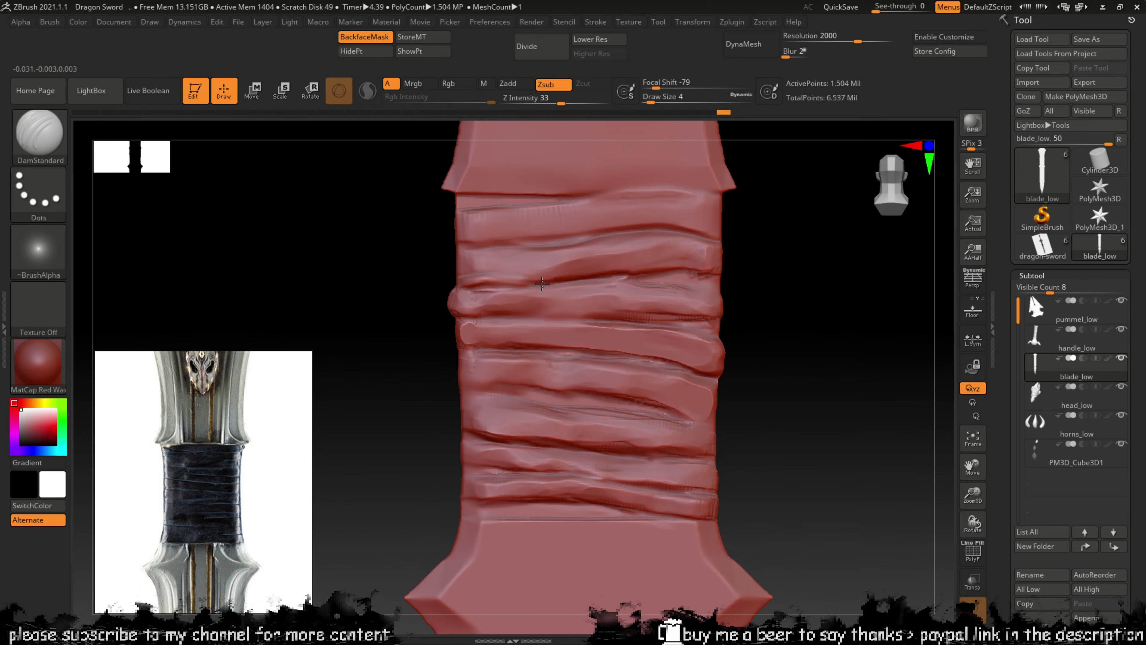
# Step: Carve creases between the middle and lower wrap bands with the DamStandard brush at draw size 4
pyautogui.moveTo(618, 284); pyautogui.dragTo(700, 285)
pyautogui.hotkey('ctrl', 'z')
pyautogui.moveTo(481, 321); pyautogui.dragTo(691, 320)
pyautogui.moveTo(476, 354); pyautogui.dragTo(711, 379)
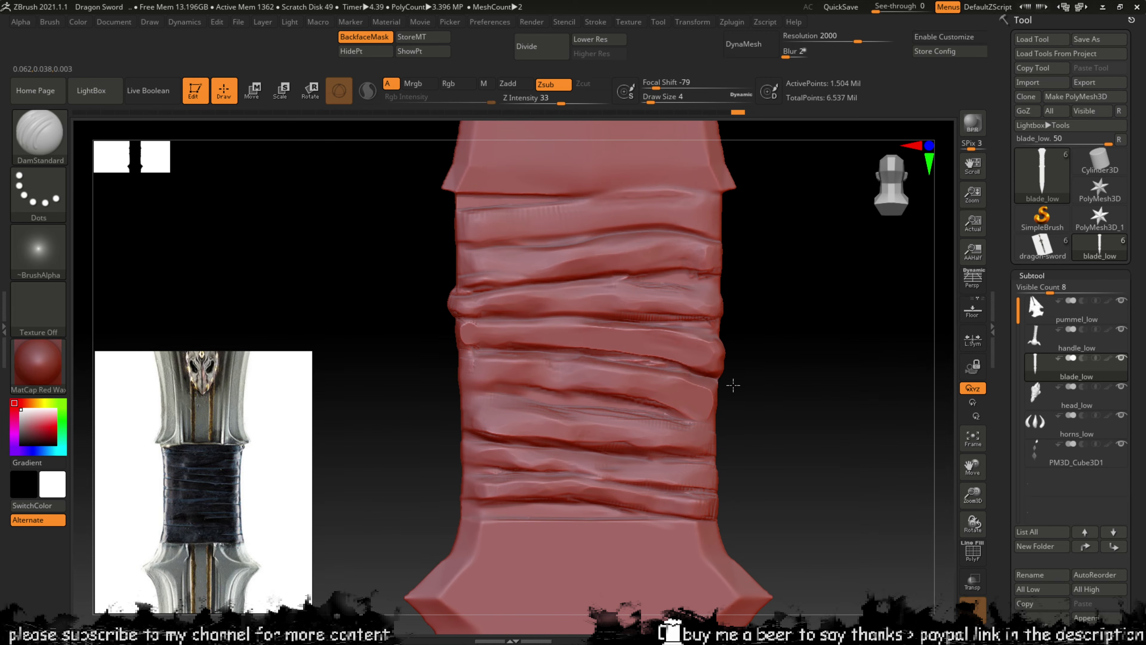
pyautogui.moveTo(483, 392); pyautogui.dragTo(715, 427)
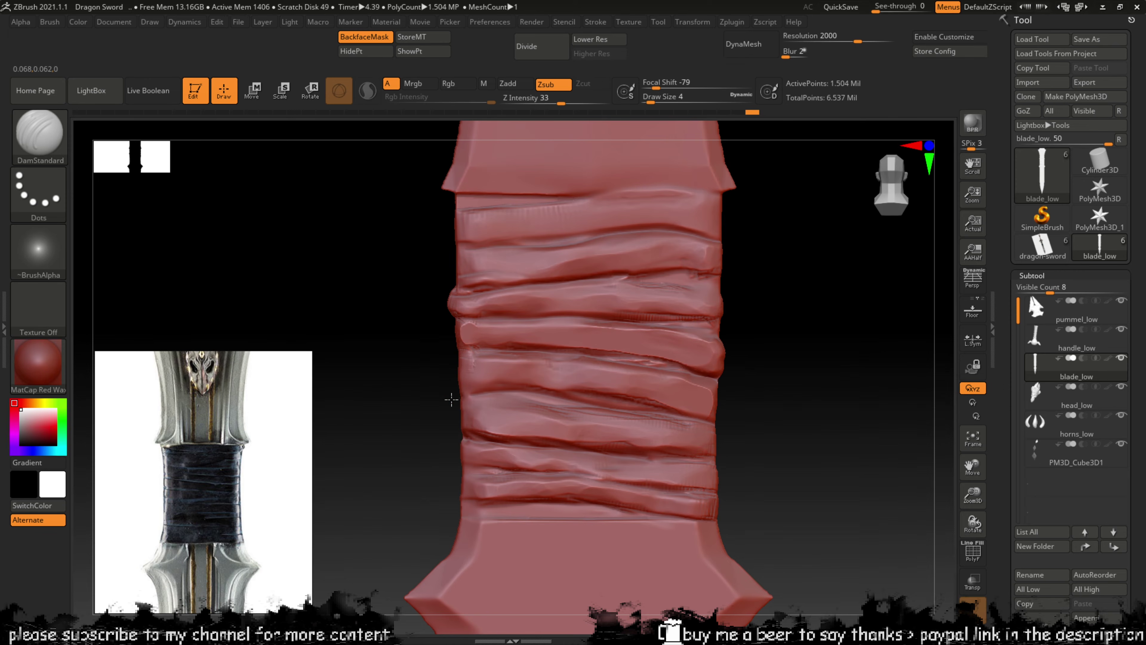
pyautogui.moveTo(450, 397); pyautogui.dragTo(459, 324)
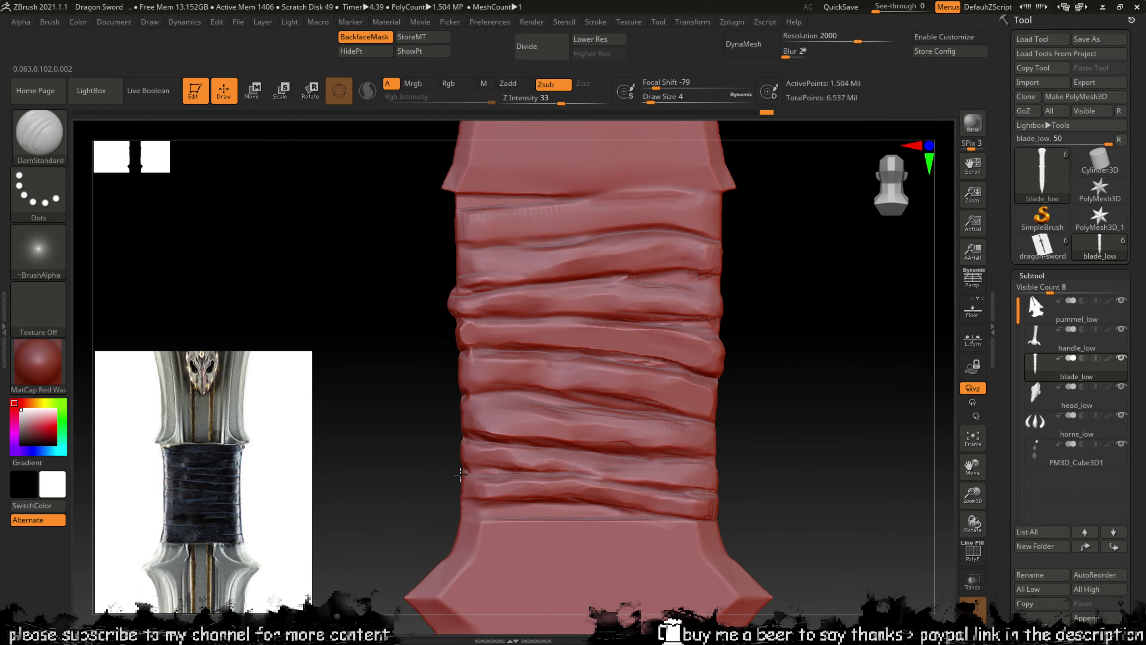
# Step: Build up the ends of the wrap bands along the blade's side edges with the ClayBuildup brush at draw size 4
pyautogui.press('b')
pyautogui.press('c')
pyautogui.press('b')
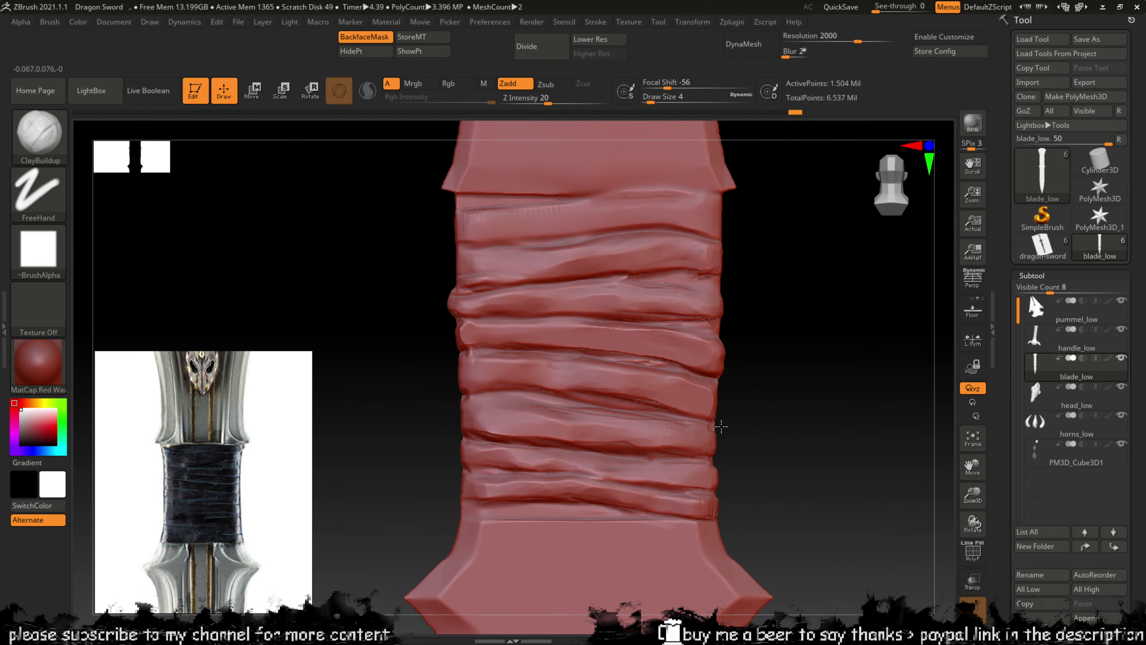
pyautogui.moveTo(755, 430); pyautogui.dragTo(717, 330)
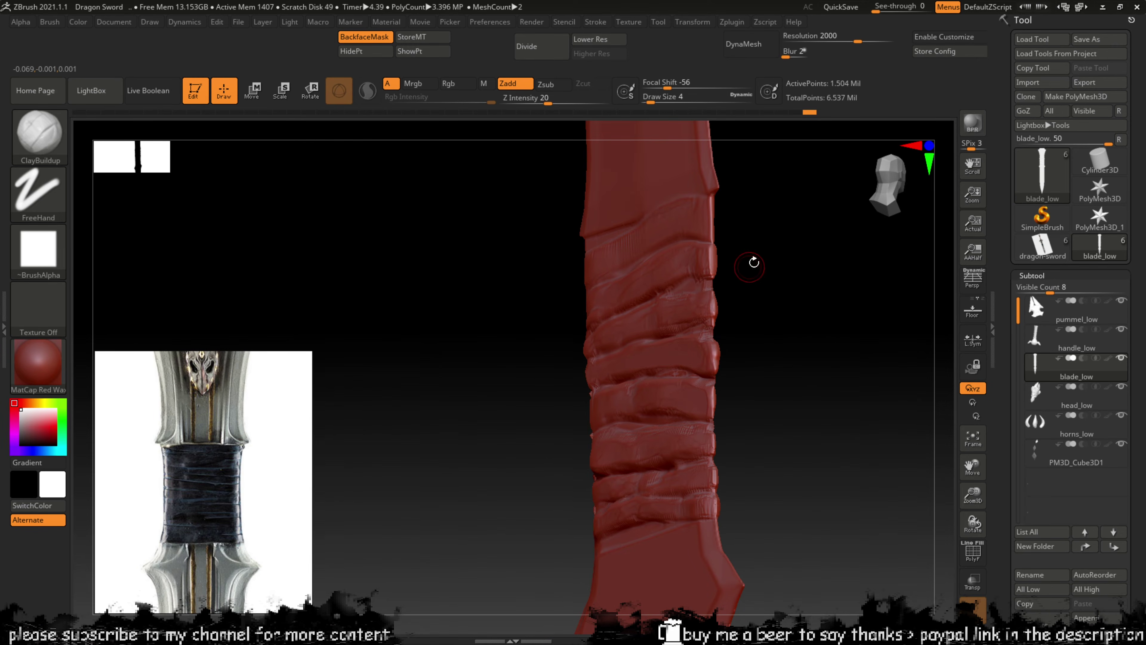
pyautogui.press('f')
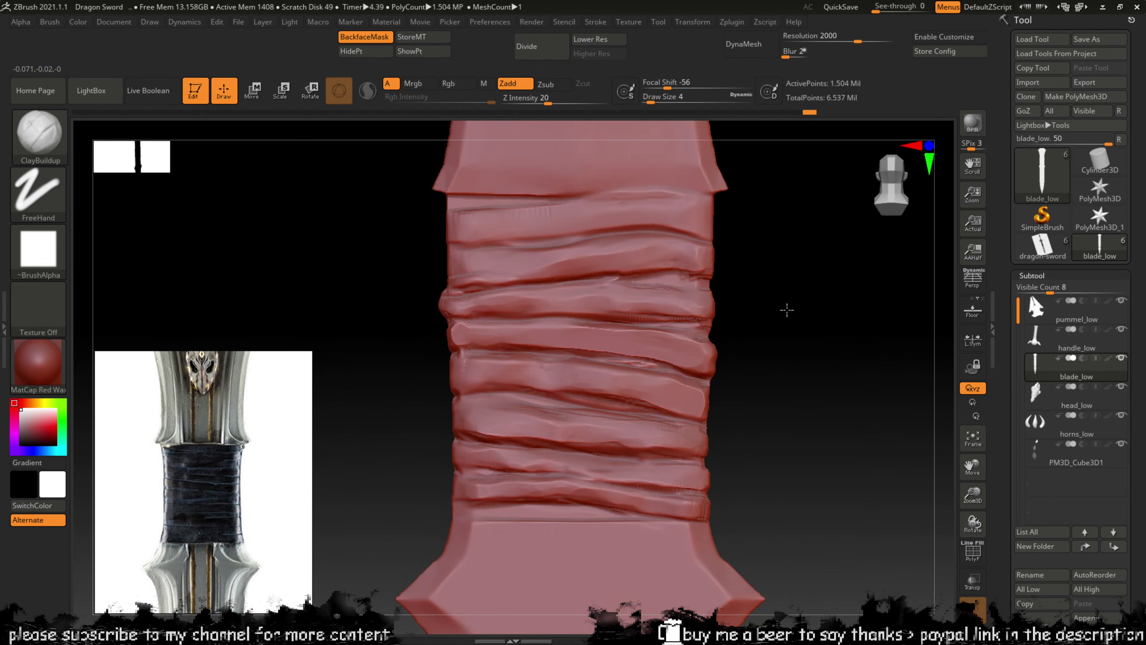
# Step: Try to carve two parallel vertical grooves from the dragon head to the wrap with the DamStandard brush at draw size 2
pyautogui.press('f')
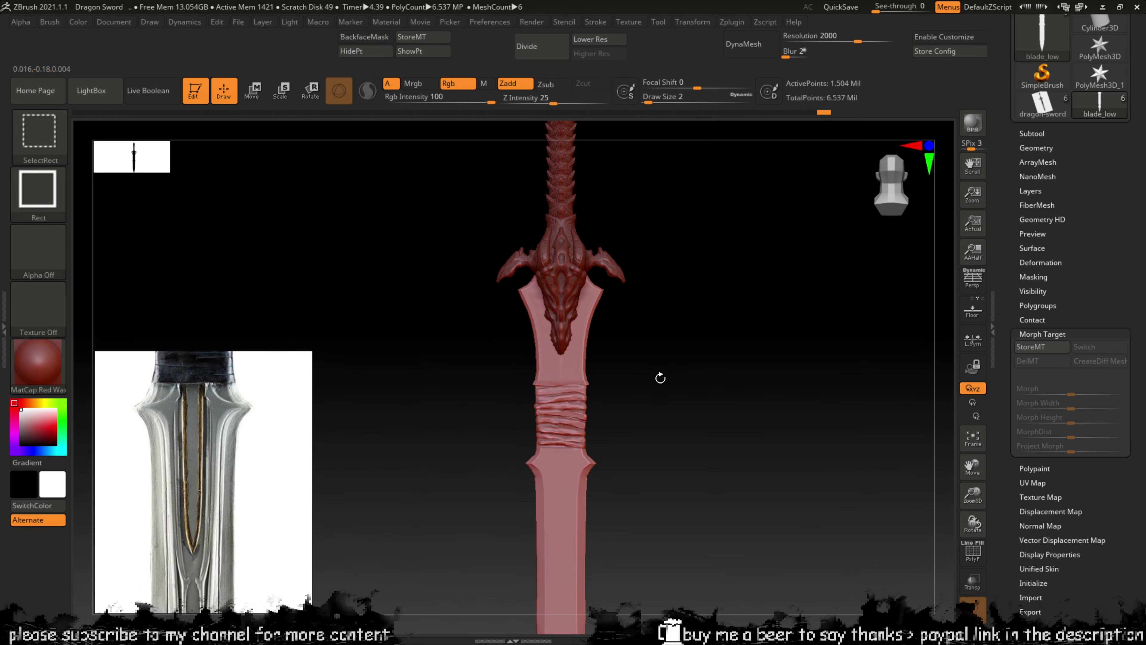
pyautogui.scroll(5, 294, 468)
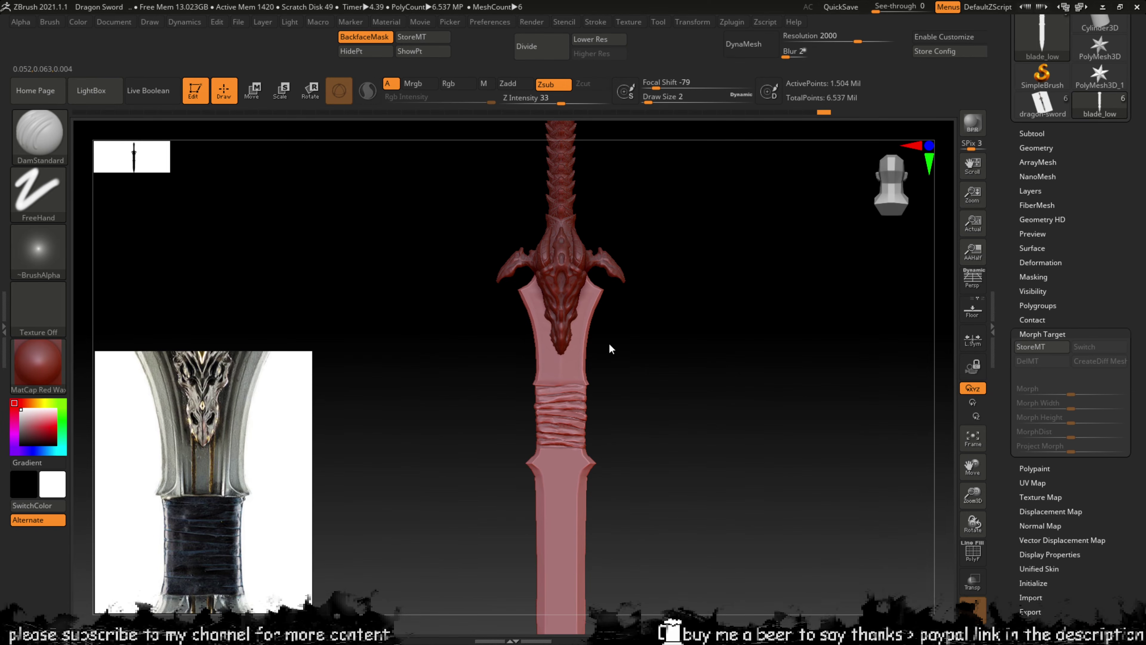
pyautogui.moveTo(968, 497); pyautogui.dragTo(984, 517)
pyautogui.moveTo(981, 468); pyautogui.dragTo(979, 533)
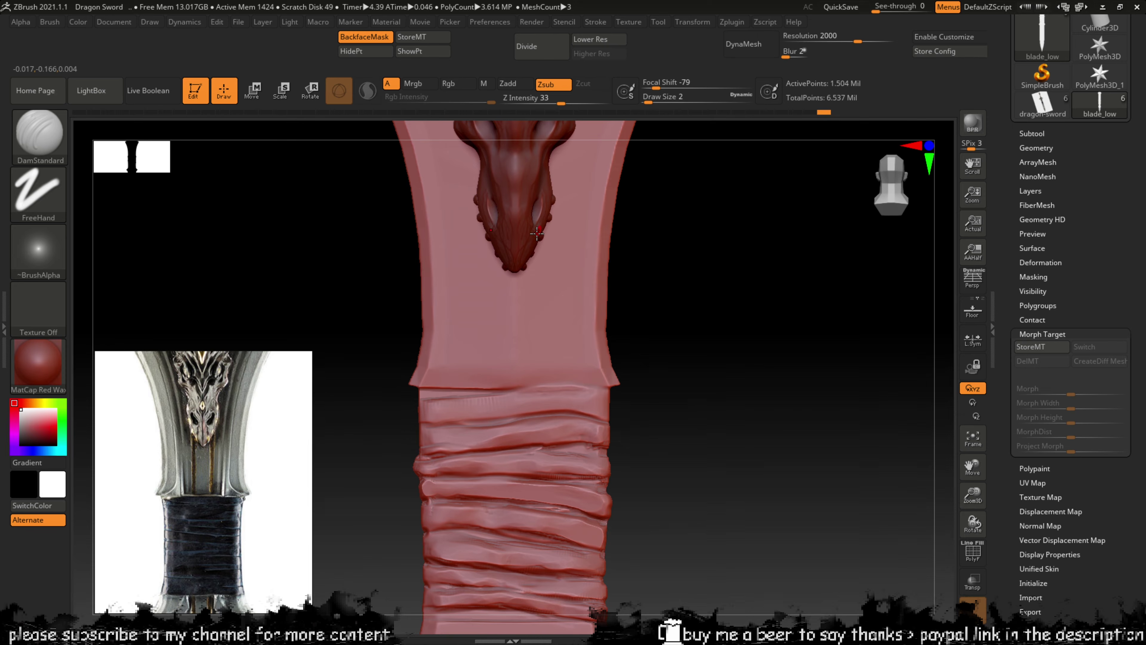
pyautogui.hotkey('ctrl', 'z')
pyautogui.moveTo(539, 351); pyautogui.dragTo(537, 391)
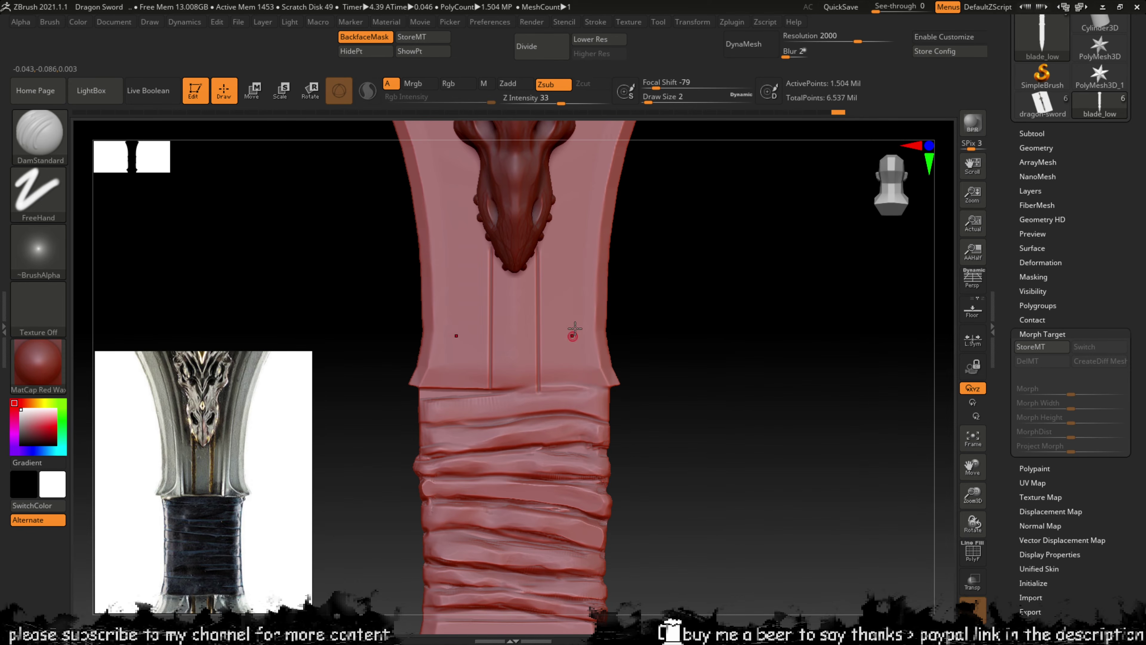
pyautogui.hotkey('ctrl', 'z')
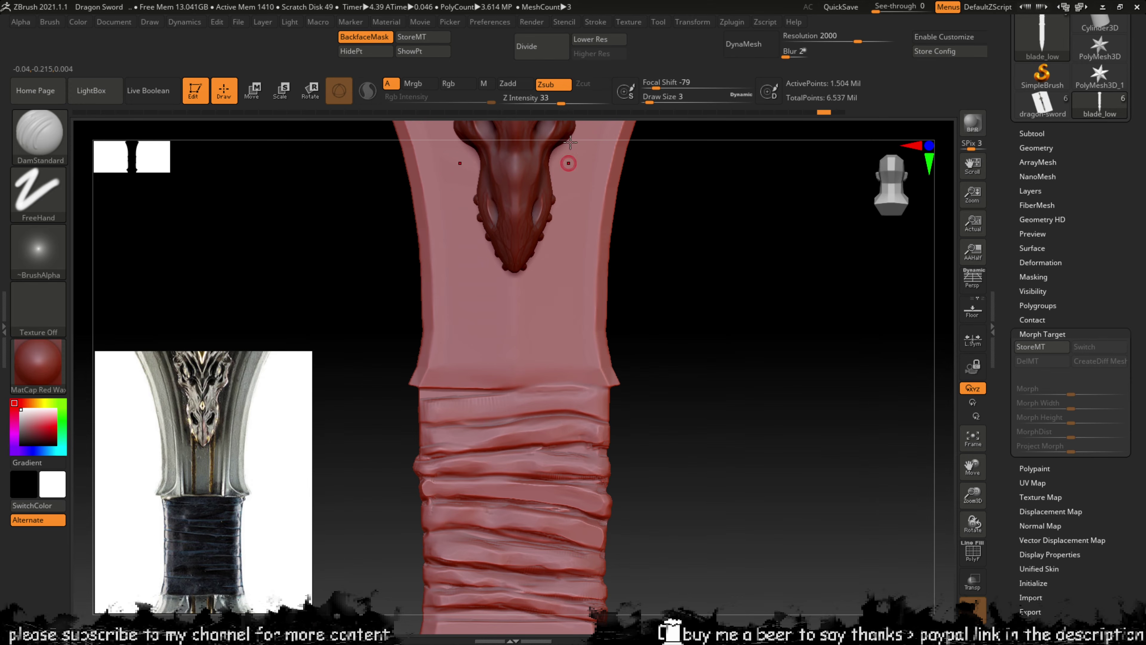
# Step: Set the DamStandard brush's Z Intensity to 52 and restore the blade's wrap sculpting to the latest state in the undo history
pyautogui.click(579, 111)
pyautogui.moveTo(561, 100); pyautogui.dragTo(577, 100)
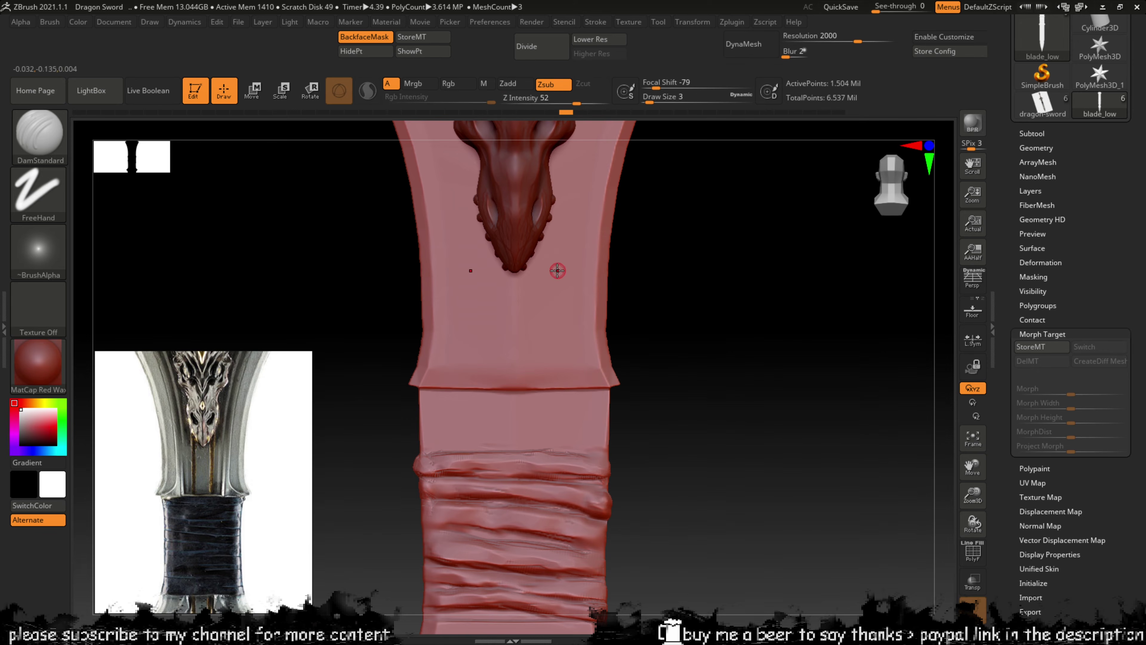
pyautogui.press('ctrl')
pyautogui.press('ctrl')
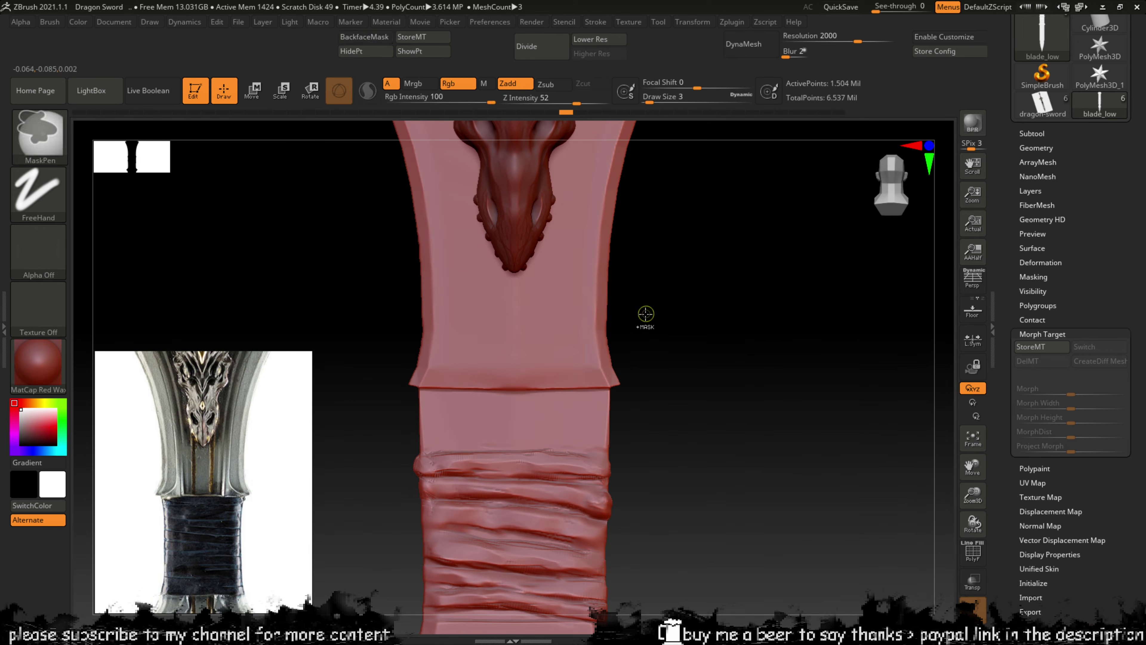
pyautogui.press('ctrl')
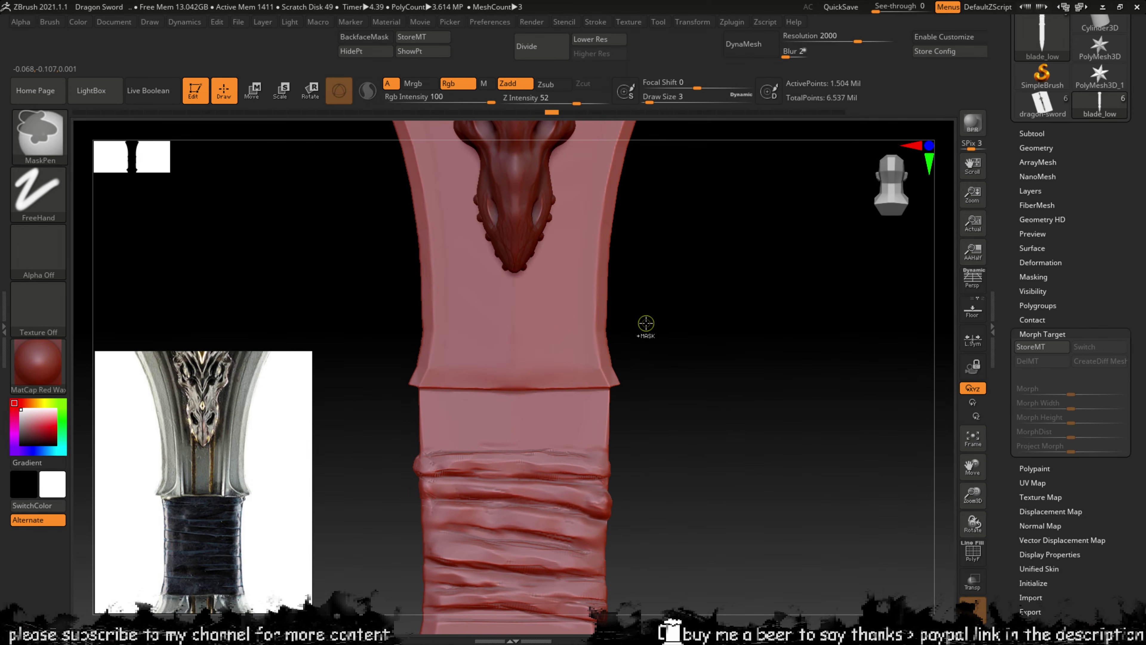
pyautogui.press('shift')
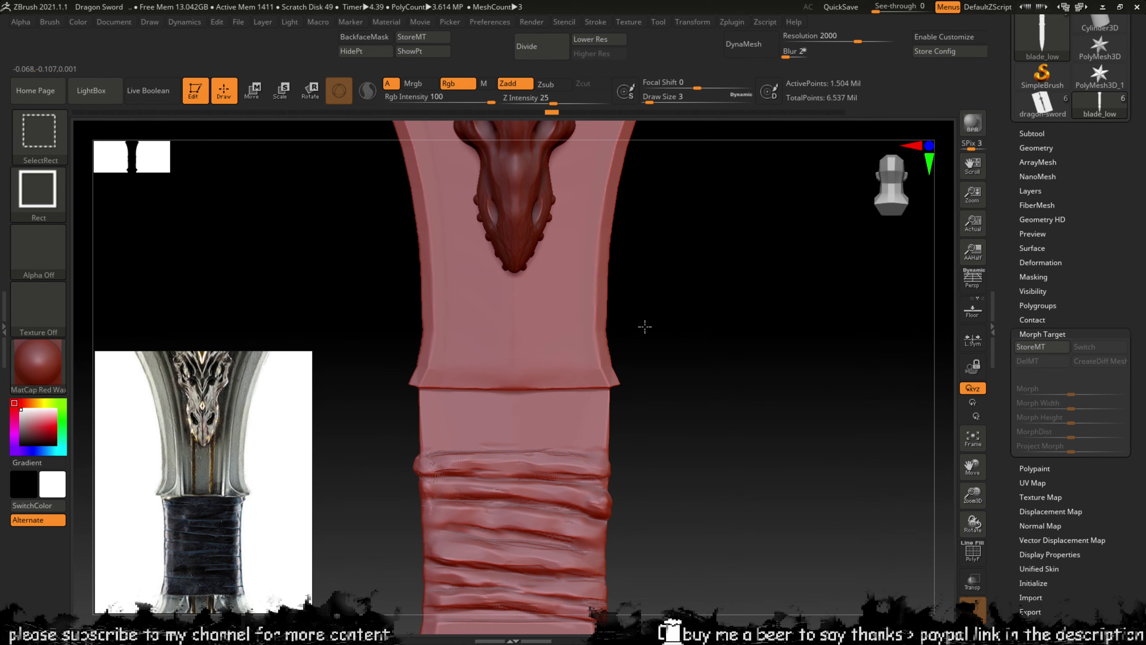
pyautogui.keyDown('ctrl'); pyautogui.keyDown('shift'); pyautogui.click(649, 326); pyautogui.keyUp('shift'); pyautogui.keyUp('ctrl')
pyautogui.press('Return')
pyautogui.moveTo(677, 344)
pyautogui.mouseDown()
pyautogui.moveTo(623, 339)
pyautogui.moveTo(680, 371)
pyautogui.mouseUp()
pyautogui.press('ctrl')
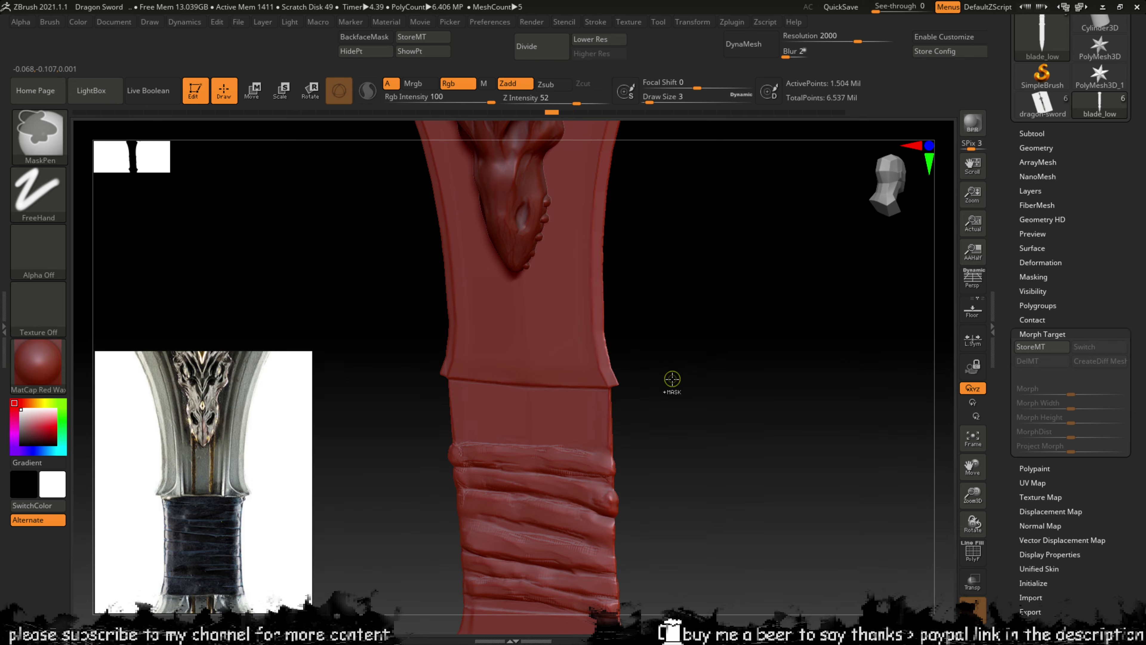
pyautogui.press('shift')
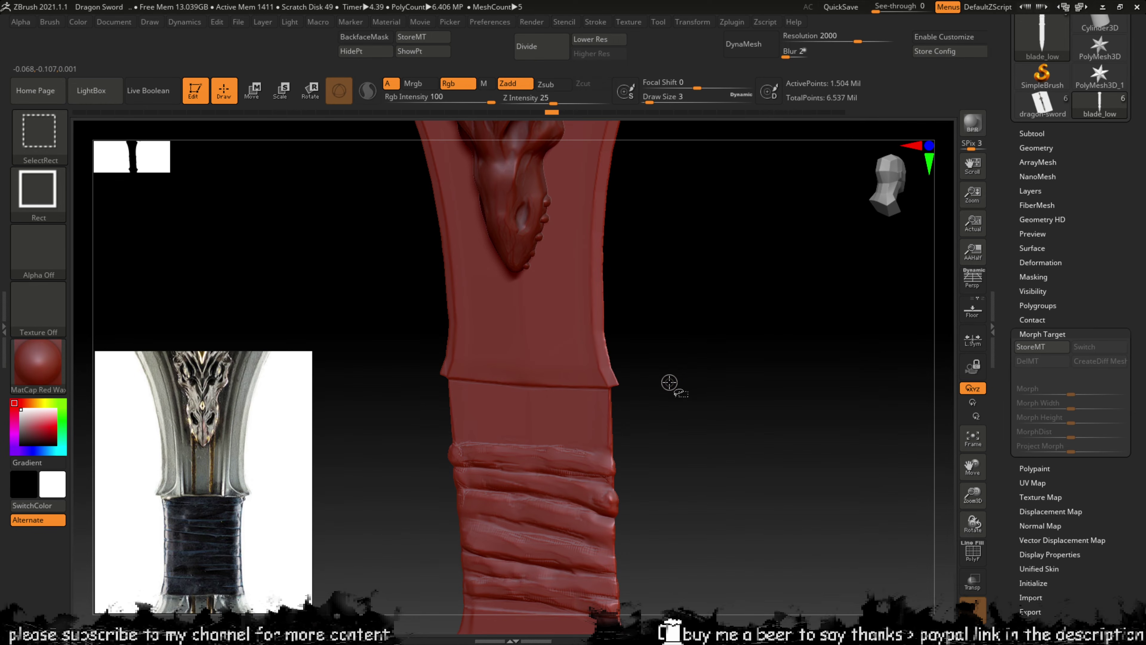
pyautogui.hotkey('ctrl', 'shift')
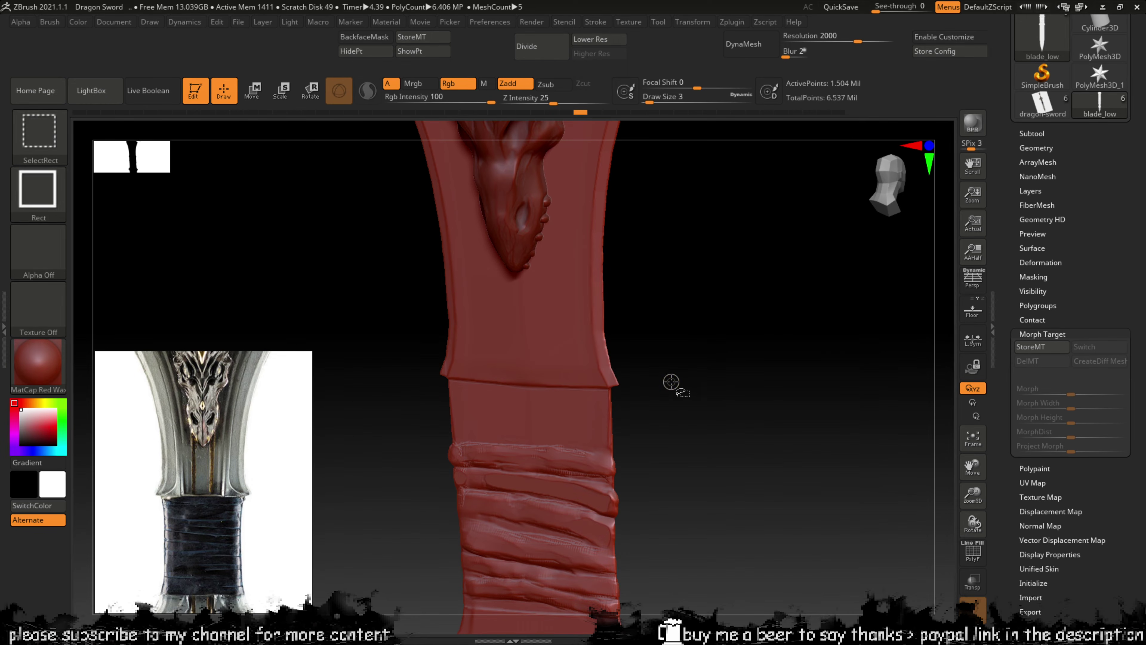
pyautogui.hotkey('ctrl', 'shift', 'z')
pyautogui.hotkey('ctrl', 'shift', 'z')
pyautogui.hotkey('ctrl', 'shift', 'z')
pyautogui.hotkey('ctrl', 'shift', 'z')
pyautogui.hotkey('ctrl', 'shift', 'z')
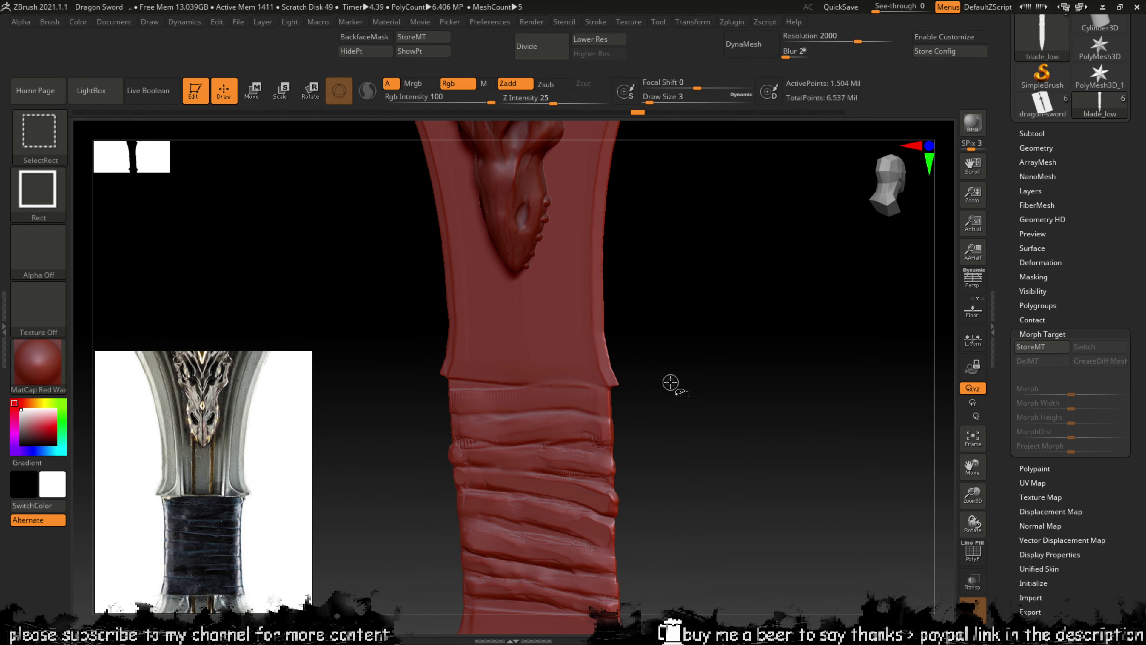
pyautogui.click(829, 113)
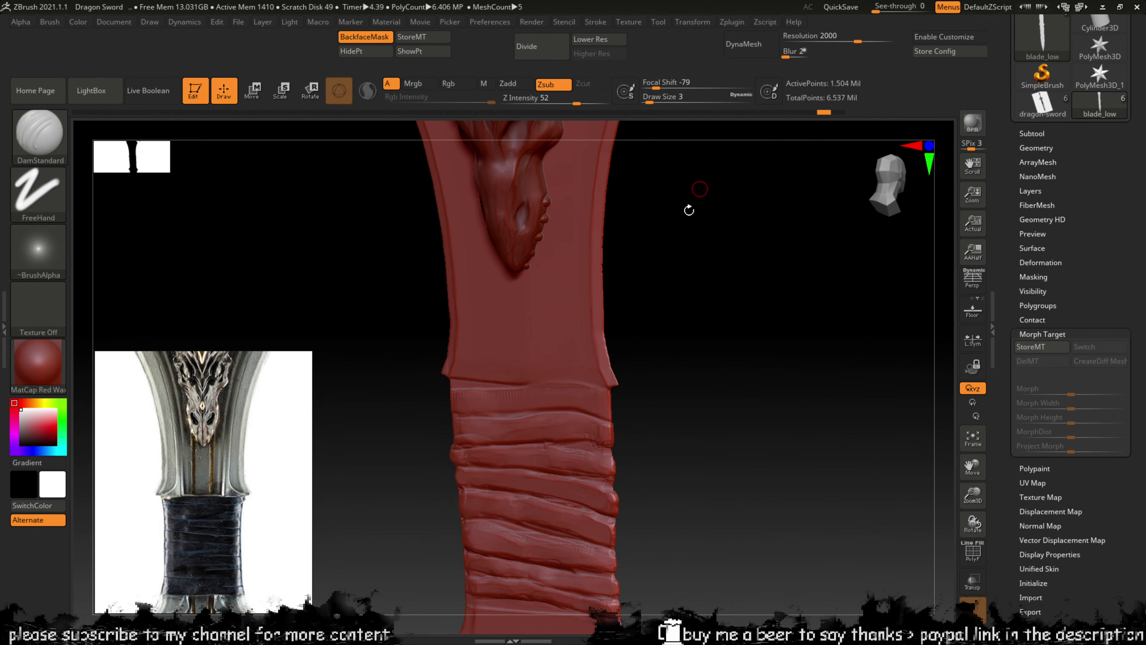
# Step: Carve two symmetrical straight grooves from beneath the dragon head down to the wrap with the DamStandard brush at draw size 3
pyautogui.moveTo(688, 210)
pyautogui.keyDown('shift'); pyautogui.mouseDown()
pyautogui.moveTo(689, 248)
pyautogui.moveTo(635, 246)
pyautogui.mouseUp(); pyautogui.keyUp('shift')
pyautogui.click(841, 113)
pyautogui.hotkey('ctrl', 'z')
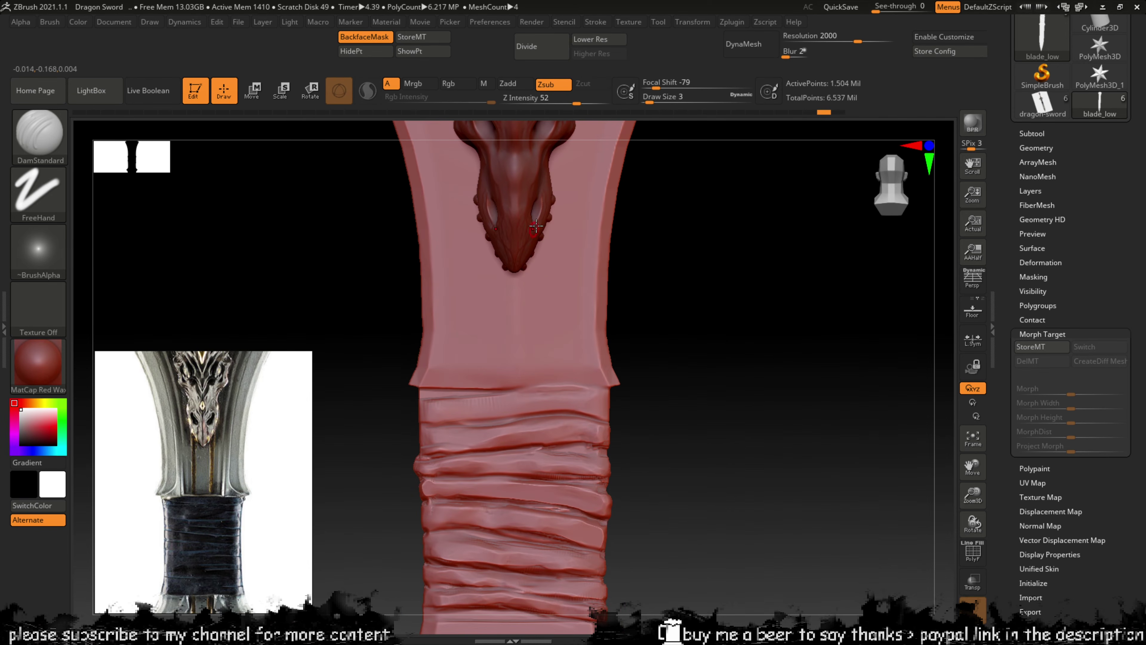
pyautogui.moveTo(528, 269)
pyautogui.mouseDown()
pyautogui.moveTo(538, 342)
pyautogui.moveTo(559, 307)
pyautogui.mouseUp()
pyautogui.hotkey('ctrl', 'z')
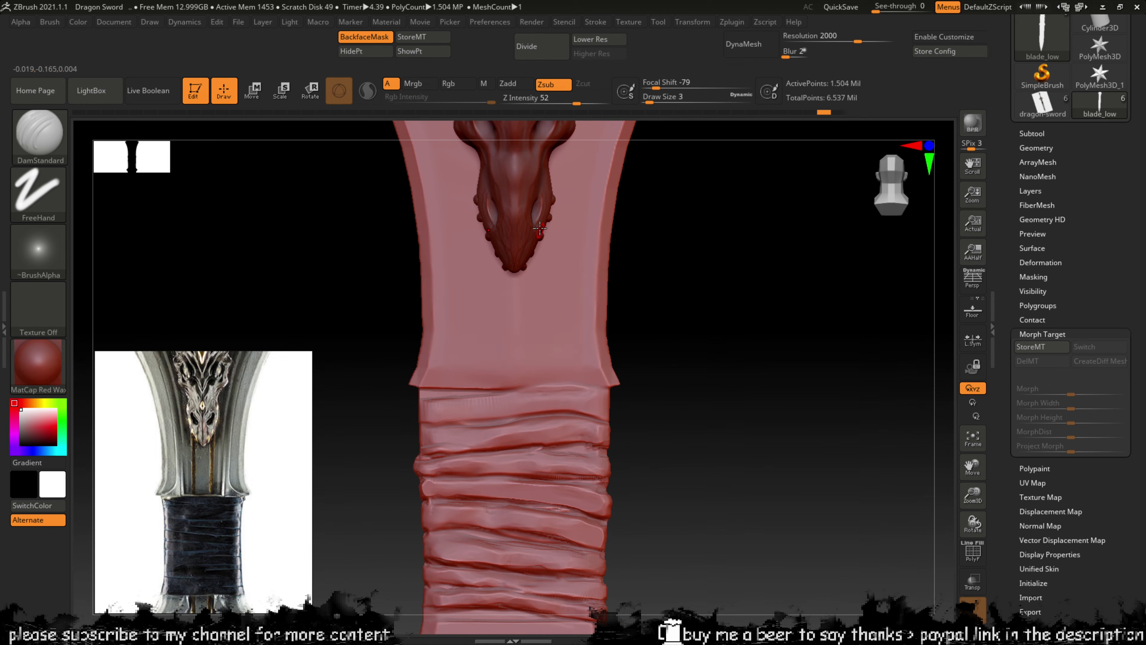
pyautogui.moveTo(534, 244); pyautogui.dragTo(535, 406)
pyautogui.moveTo(534, 389); pyautogui.dragTo(534, 390)
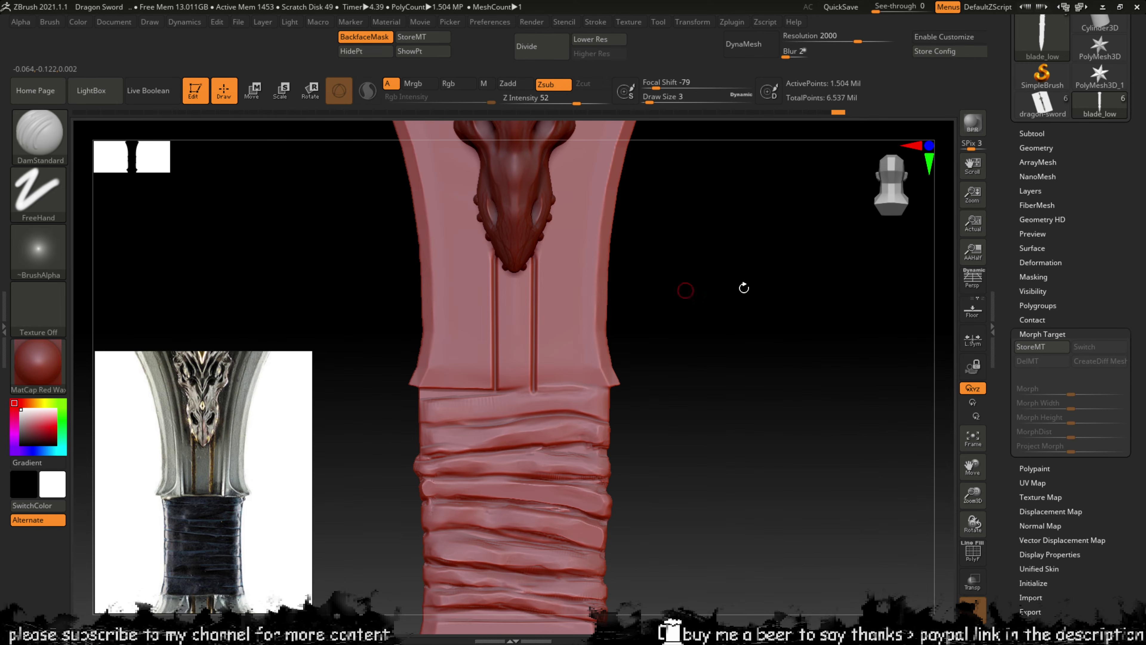
# Step: Carve the two parallel grooves onward below the wrap and join them in a pointed V on the blade, using DamStandard at draw size 3
pyautogui.moveTo(971, 465); pyautogui.dragTo(974, 345)
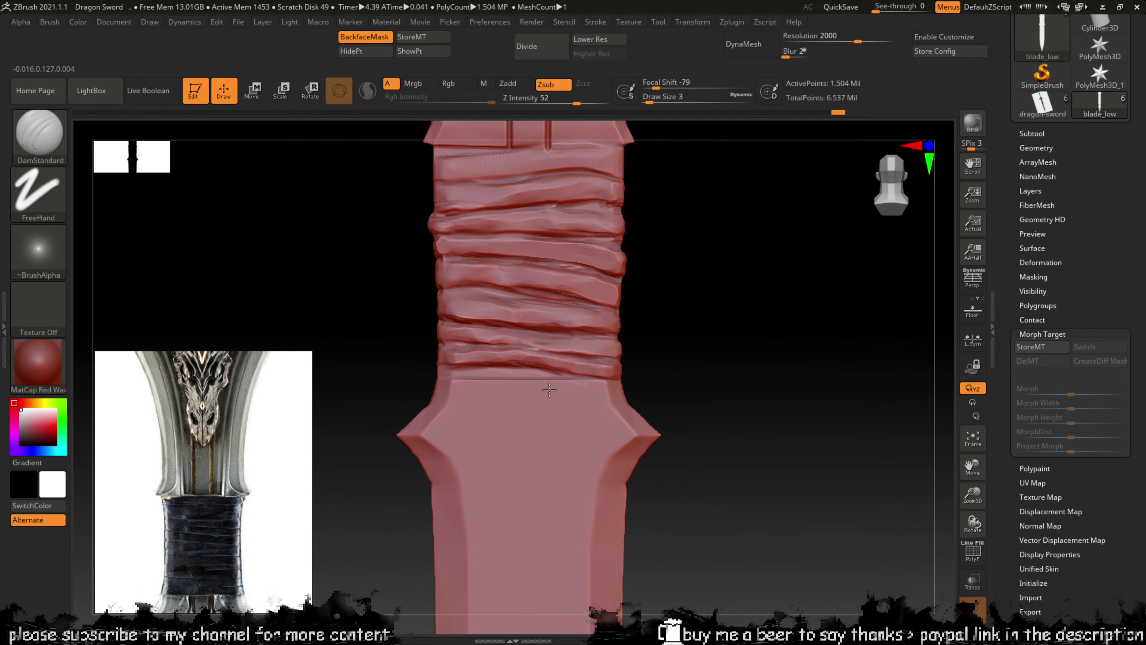
pyautogui.moveTo(551, 439); pyautogui.dragTo(550, 618)
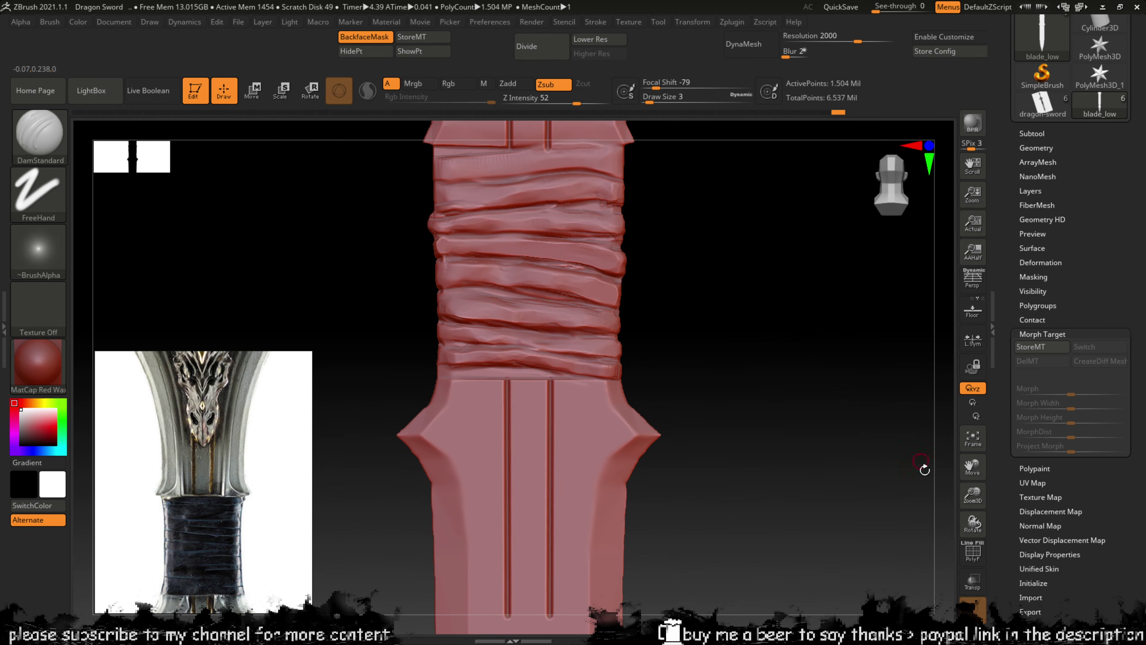
pyautogui.moveTo(973, 466); pyautogui.dragTo(981, 311)
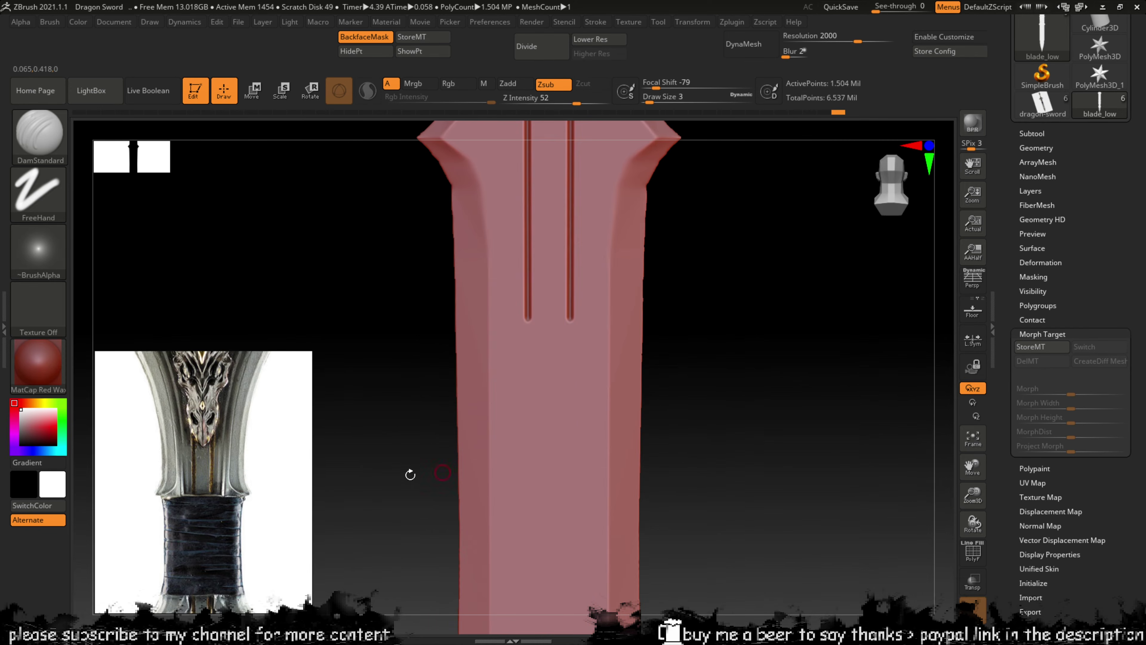
pyautogui.moveTo(256, 552); pyautogui.dragTo(244, 373)
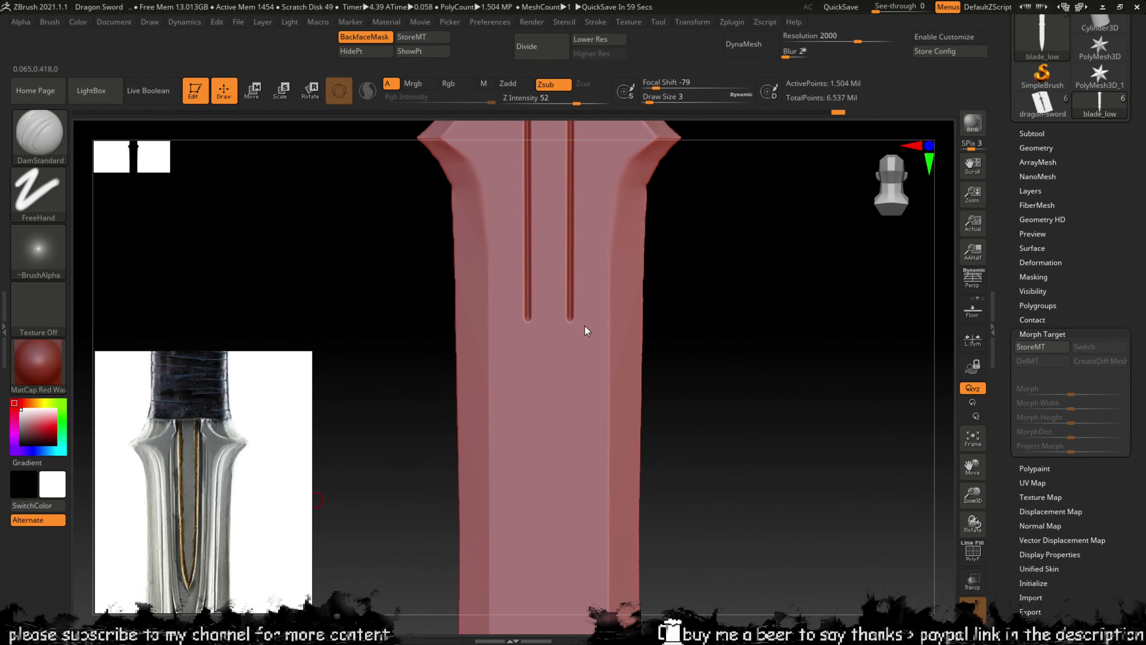
pyautogui.moveTo(572, 319); pyautogui.dragTo(560, 374)
pyautogui.hotkey('ctrl', 'z')
pyautogui.moveTo(569, 322); pyautogui.dragTo(553, 406)
pyautogui.hotkey('ctrl', 'z')
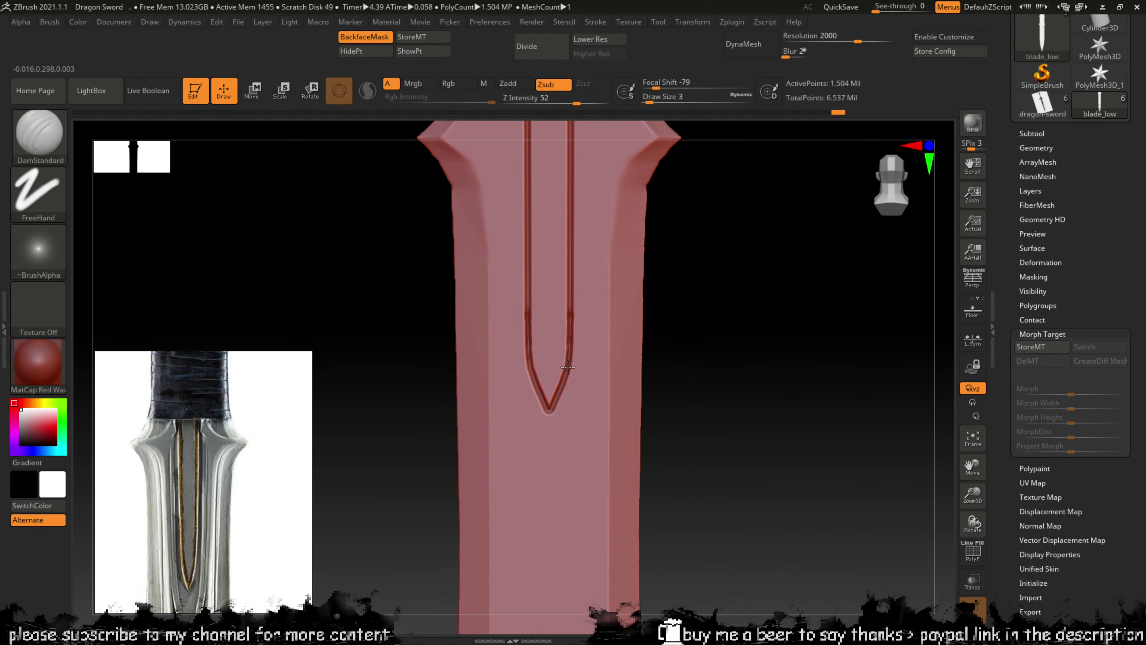
pyautogui.press('shift')
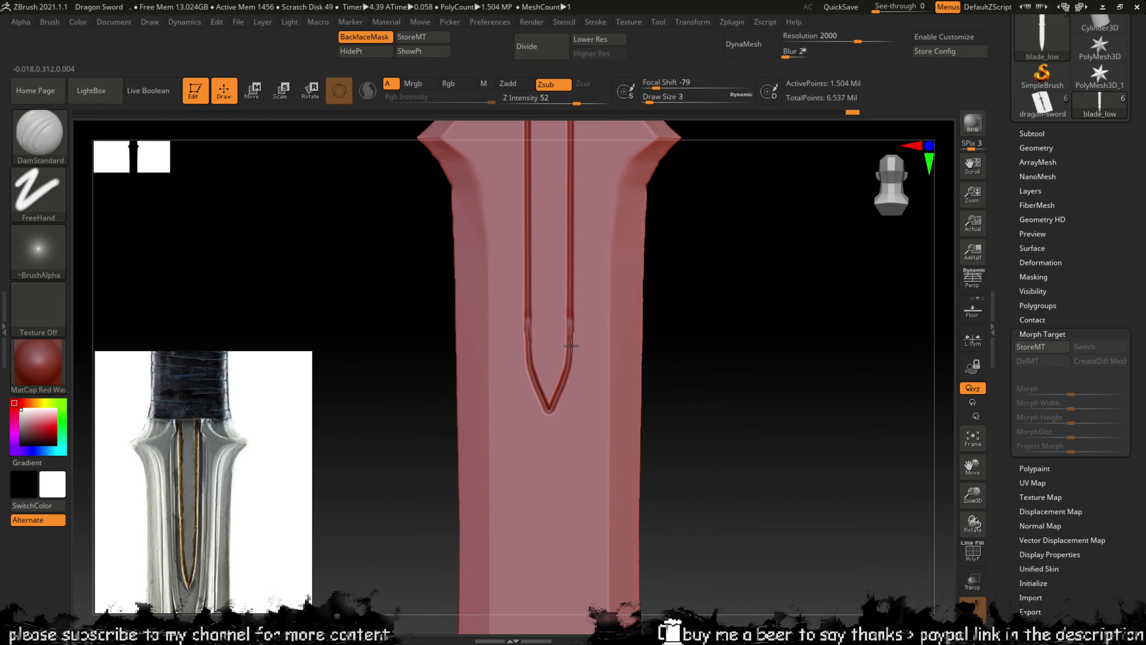
# Step: Try to carve a thin outline around the pointed groove below the wrap with the DamStandard brush at draw size 1
pyautogui.press('ctrl')
pyautogui.press('[')
pyautogui.press('[')
pyautogui.moveTo(972, 468); pyautogui.dragTo(961, 562)
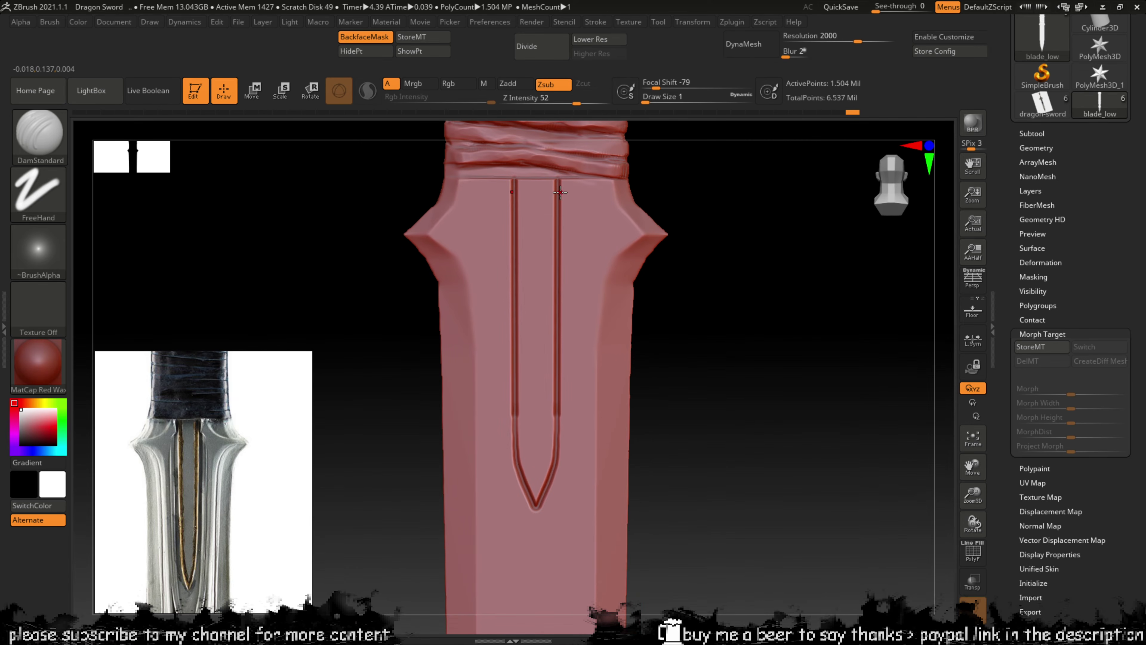
pyautogui.moveTo(572, 210); pyautogui.dragTo(573, 333)
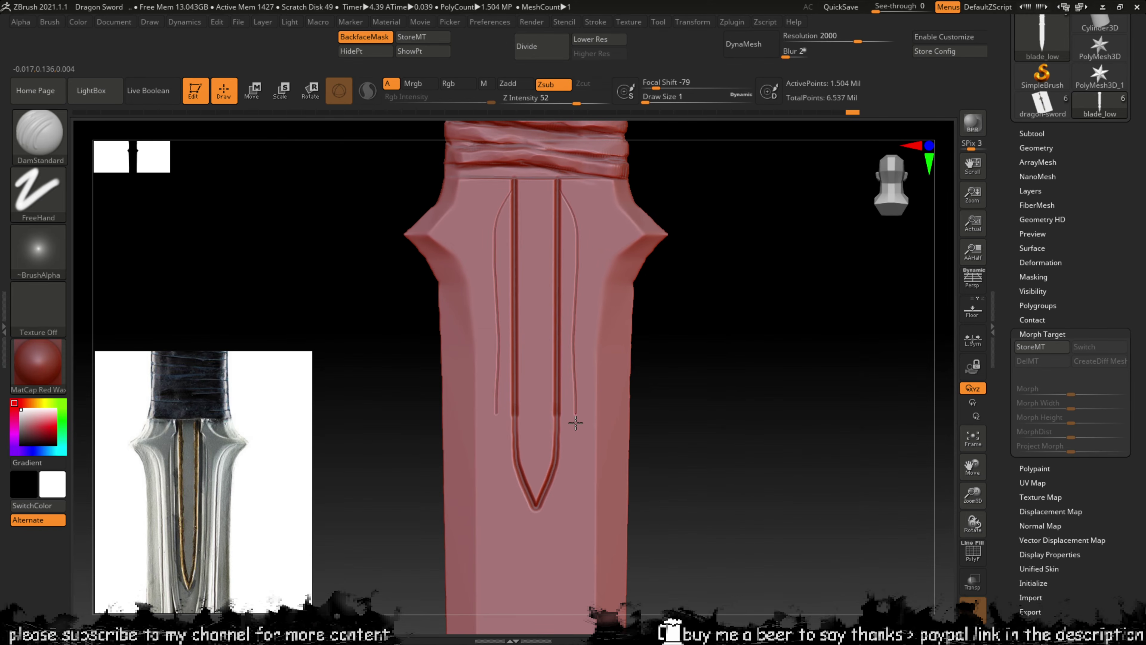
pyautogui.moveTo(575, 468); pyautogui.dragTo(551, 593)
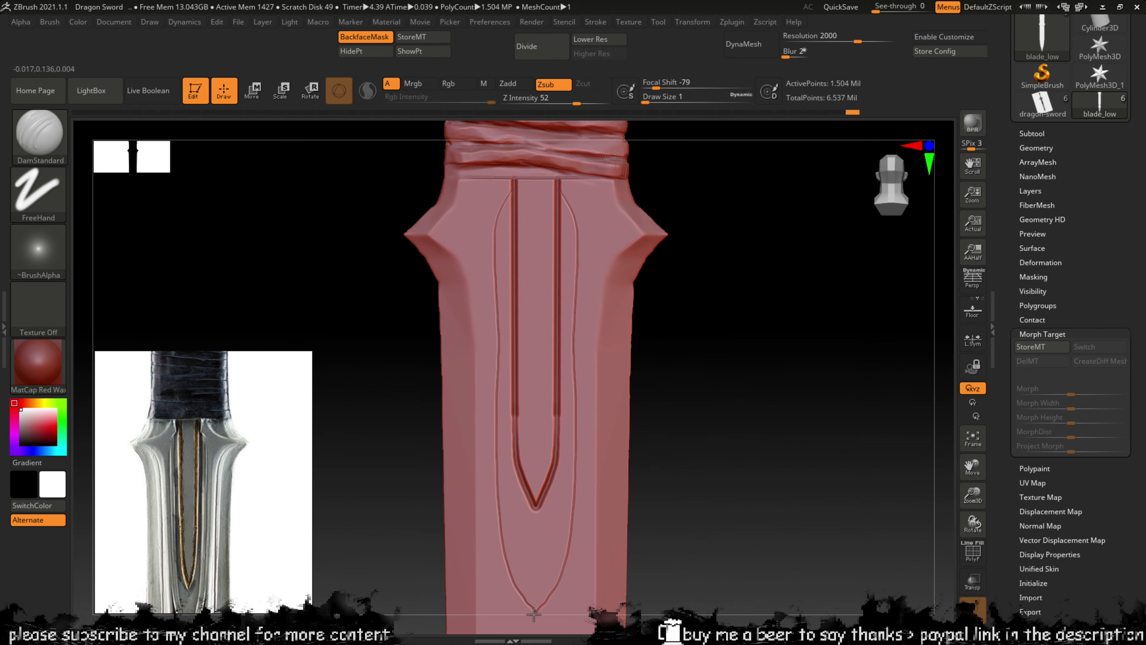
# Step: Try to carve a thin outline around the central groove down toward the blade tip with DamStandard at draw size 2
pyautogui.moveTo(969, 496); pyautogui.dragTo(969, 524)
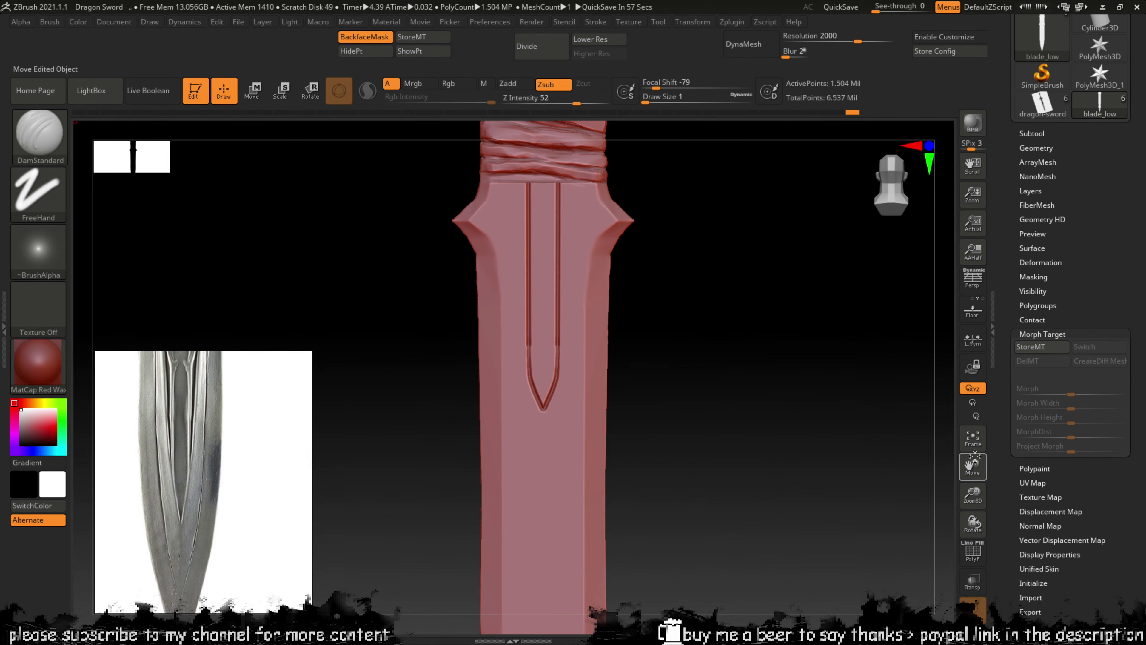
pyautogui.click(973, 437)
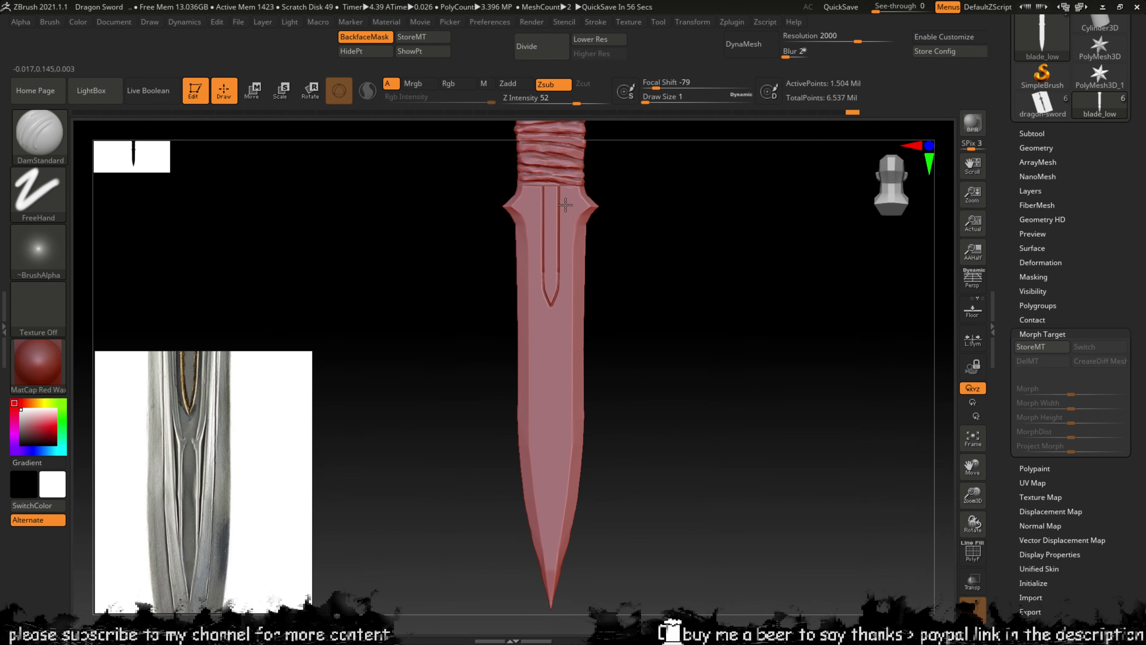
pyautogui.hotkey('ctrl', 'z')
pyautogui.hotkey('ctrl', 'z')
pyautogui.moveTo(563, 332)
pyautogui.mouseDown()
pyautogui.moveTo(563, 416)
pyautogui.moveTo(566, 392)
pyautogui.mouseUp()
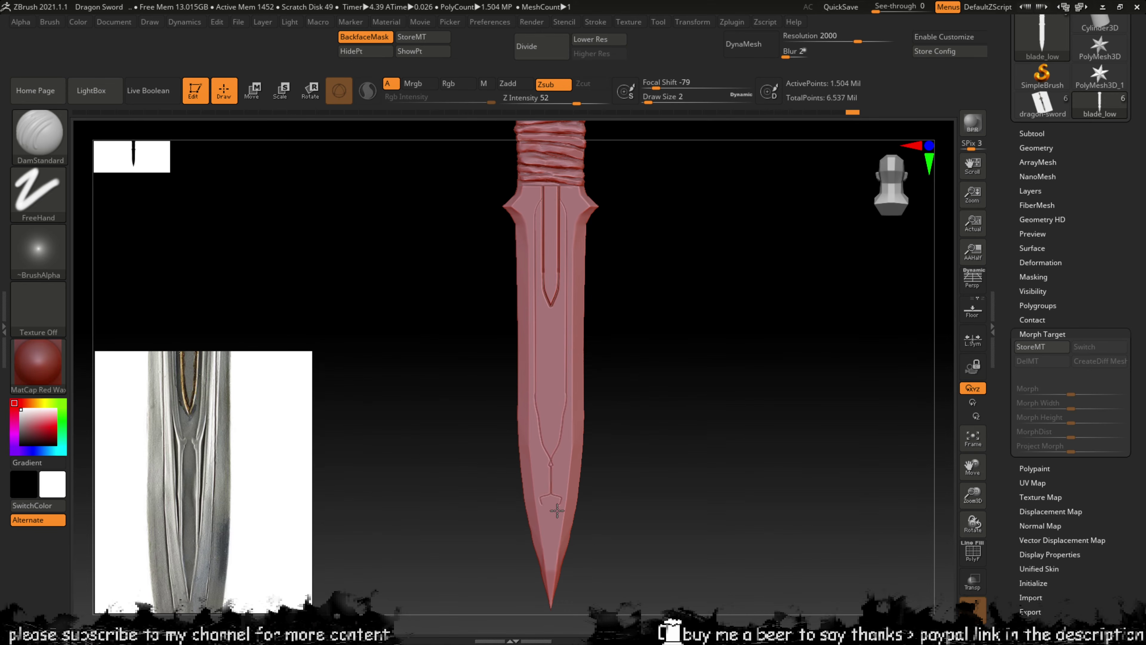
pyautogui.hotkey('ctrl', 'z')
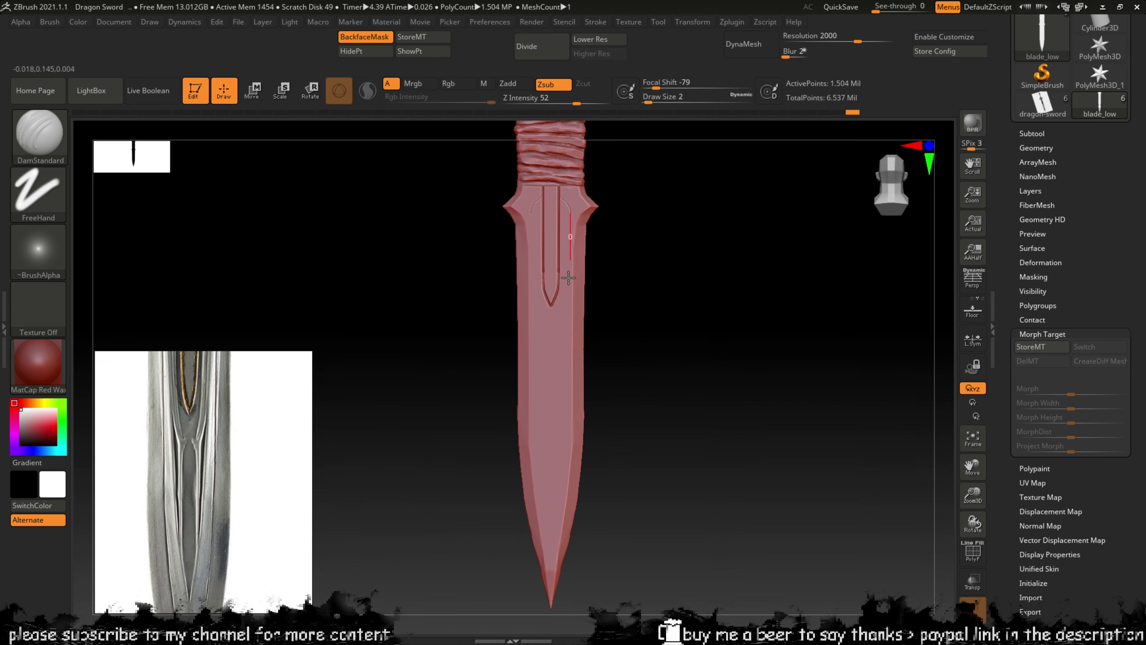
# Step: Carve a long outline around the central groove, ending in a point on the lower blade, with a narrow inner V below the groove
pyautogui.moveTo(568, 278)
pyautogui.mouseDown()
pyautogui.moveTo(564, 433)
pyautogui.moveTo(565, 424)
pyautogui.mouseUp()
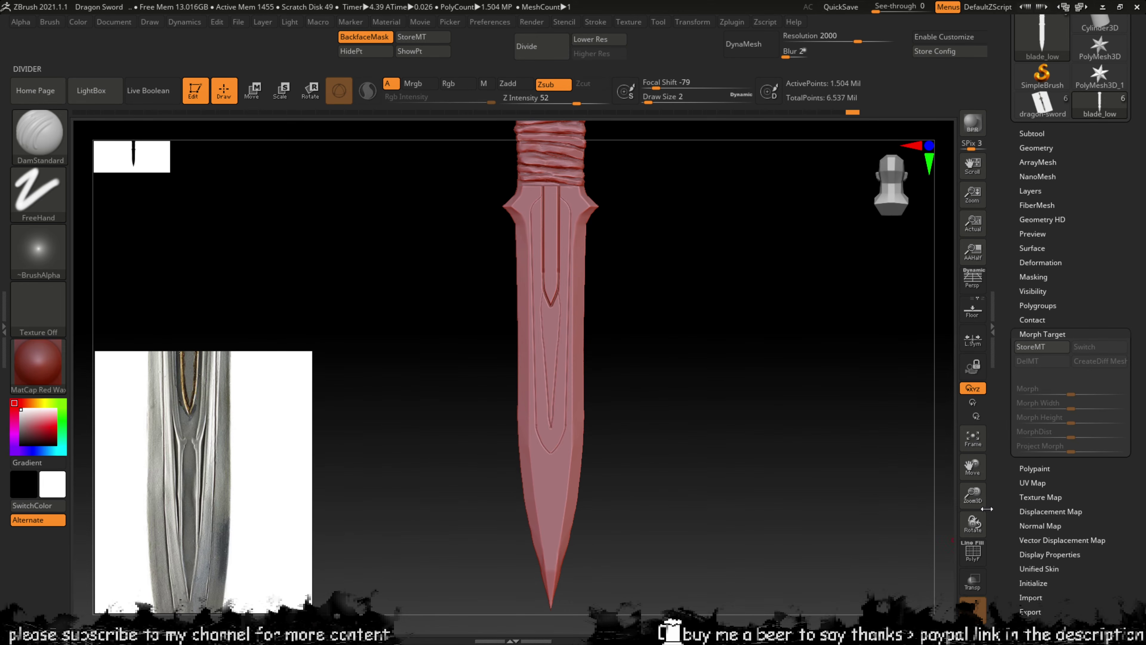
pyautogui.moveTo(972, 471); pyautogui.dragTo(973, 454)
pyautogui.moveTo(973, 495); pyautogui.dragTo(981, 546)
pyautogui.moveTo(973, 495)
pyautogui.mouseDown()
pyautogui.moveTo(970, 483)
pyautogui.moveTo(957, 552)
pyautogui.moveTo(888, 312)
pyautogui.mouseUp()
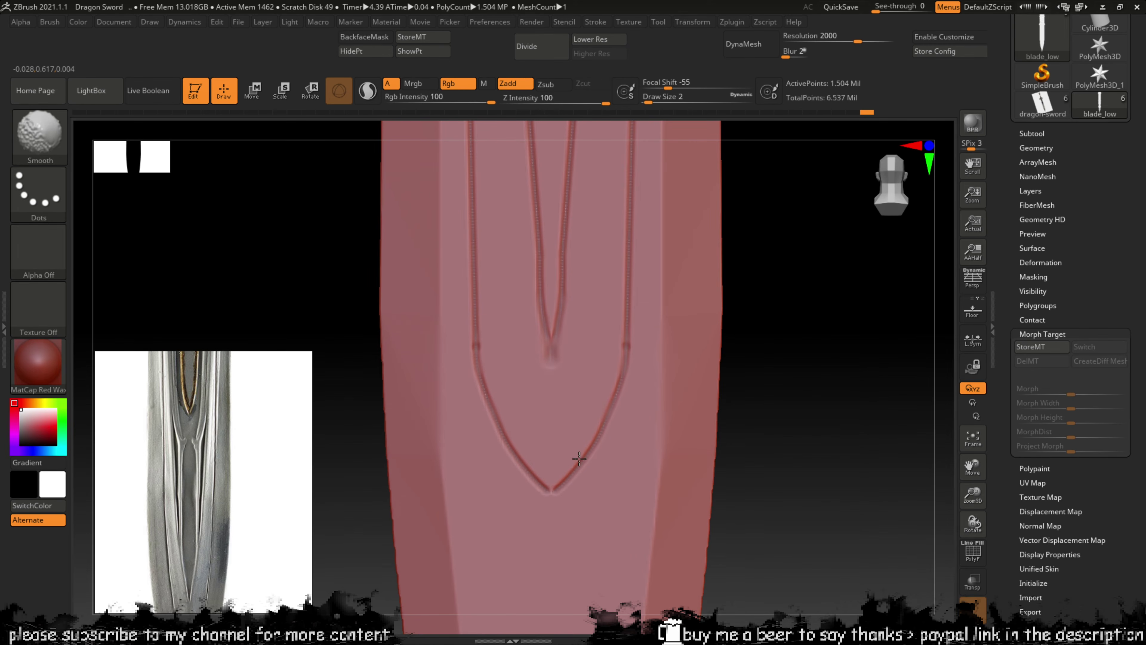
# Step: Smooth the carved outline and inner V along the blade with the Smooth brush at draw size 2, softening their tips and joins
pyautogui.press('shift')
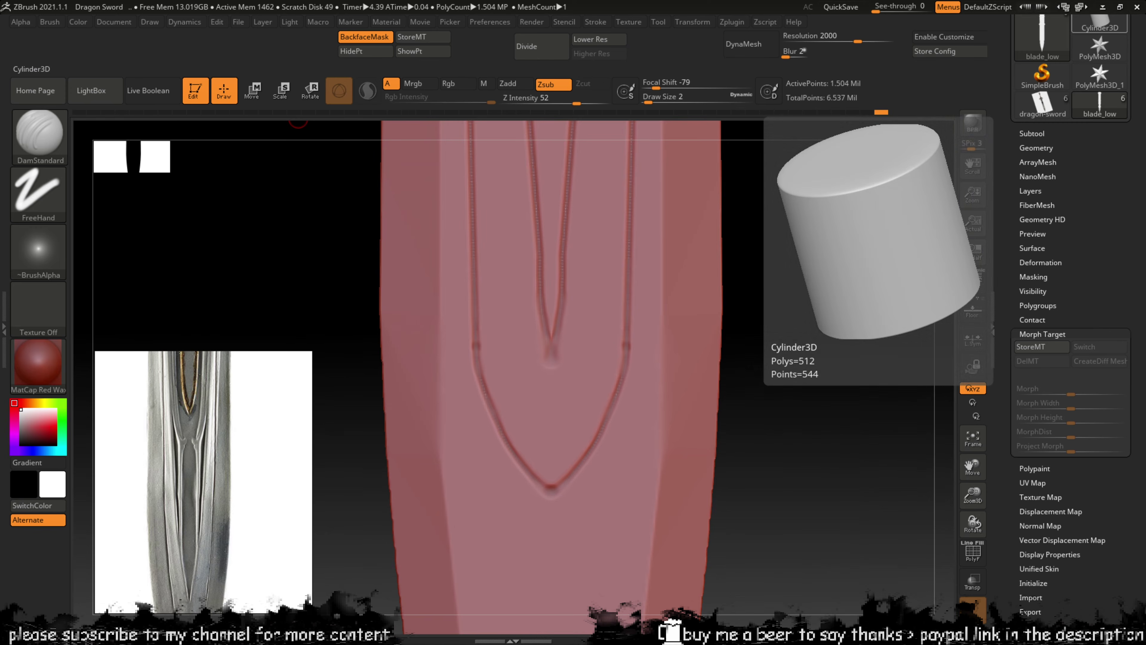
pyautogui.keyDown('alt'); pyautogui.moveTo(767, 274); pyautogui.dragTo(771, 471); pyautogui.keyUp('alt')
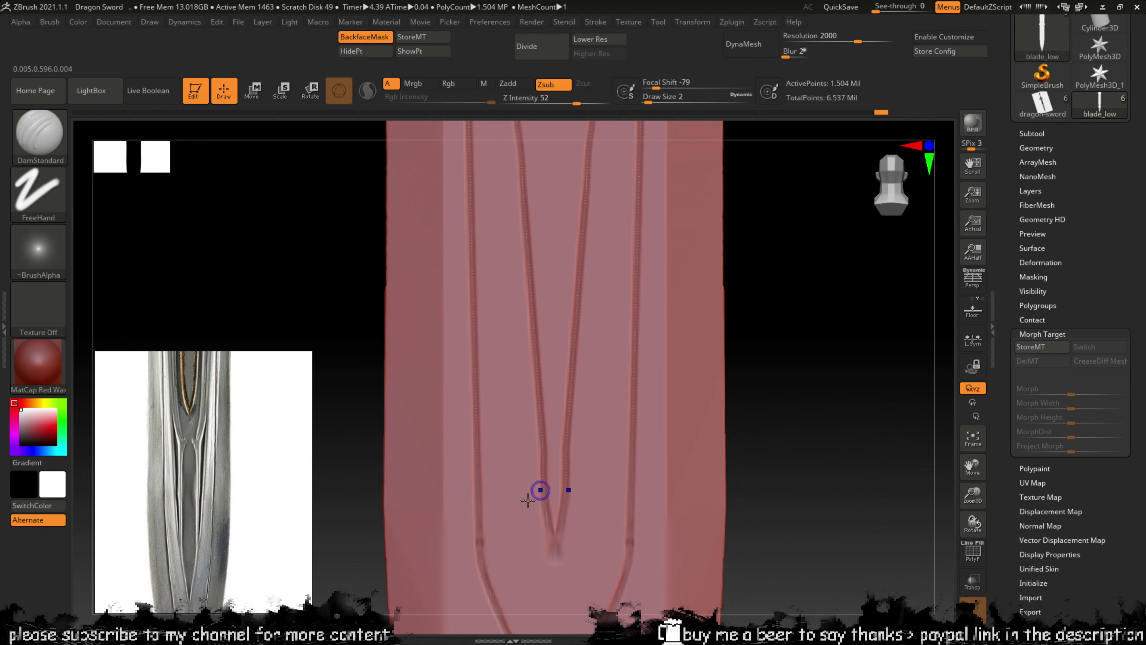
pyautogui.press('shift')
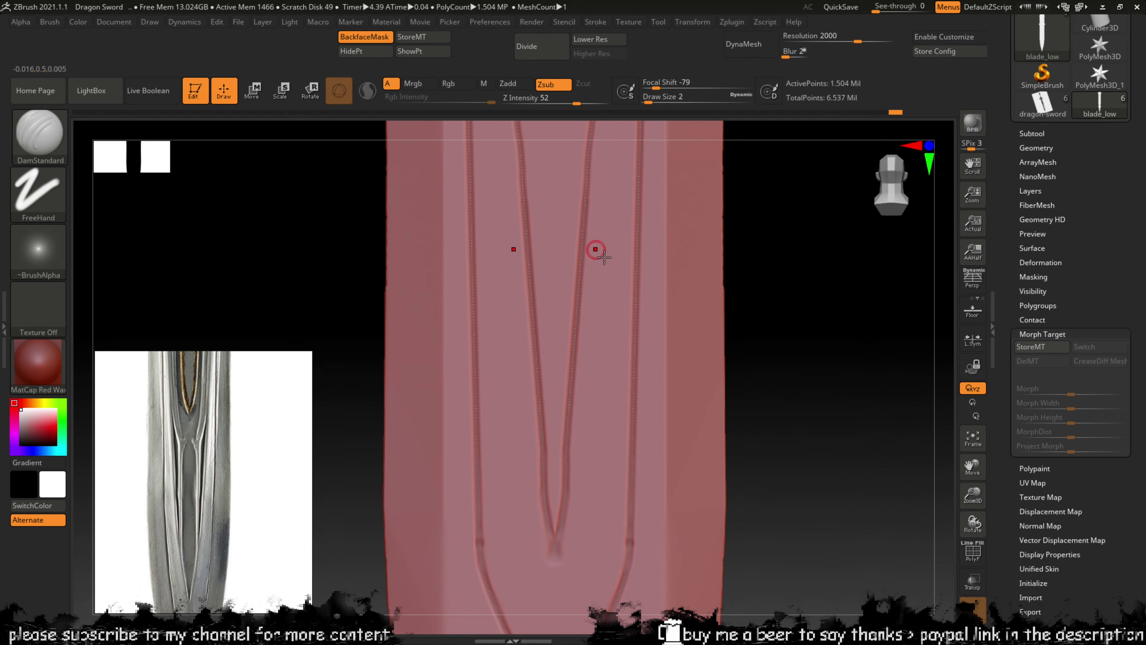
pyautogui.press('shift')
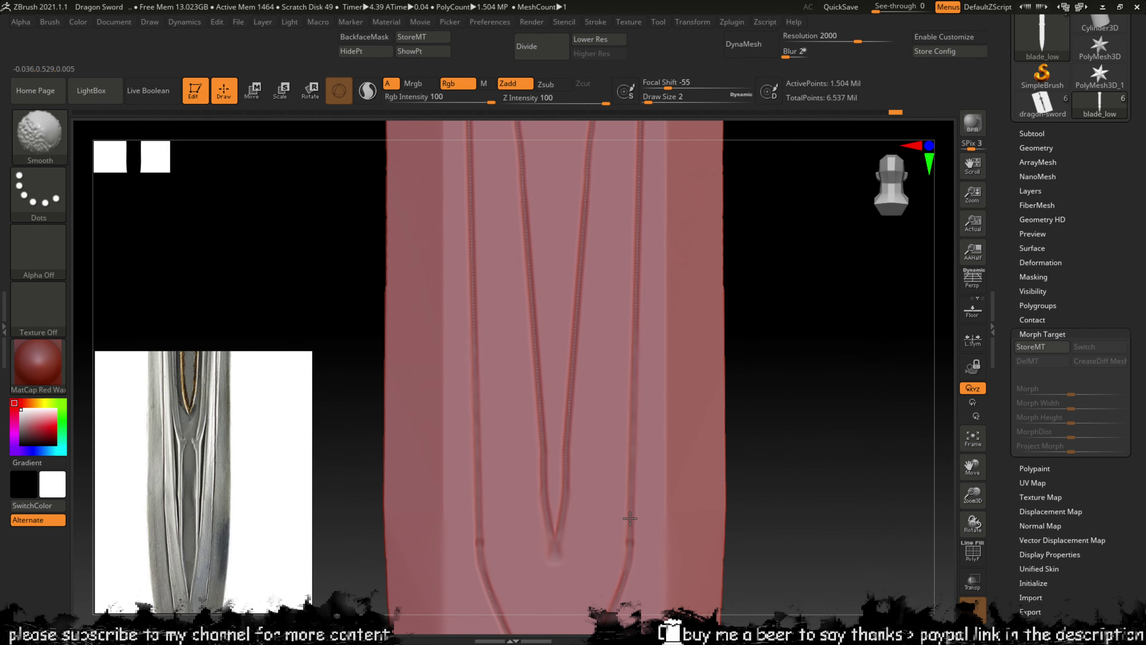
pyautogui.keyDown('shift'); pyautogui.moveTo(603, 457); pyautogui.dragTo(567, 474); pyautogui.keyUp('shift')
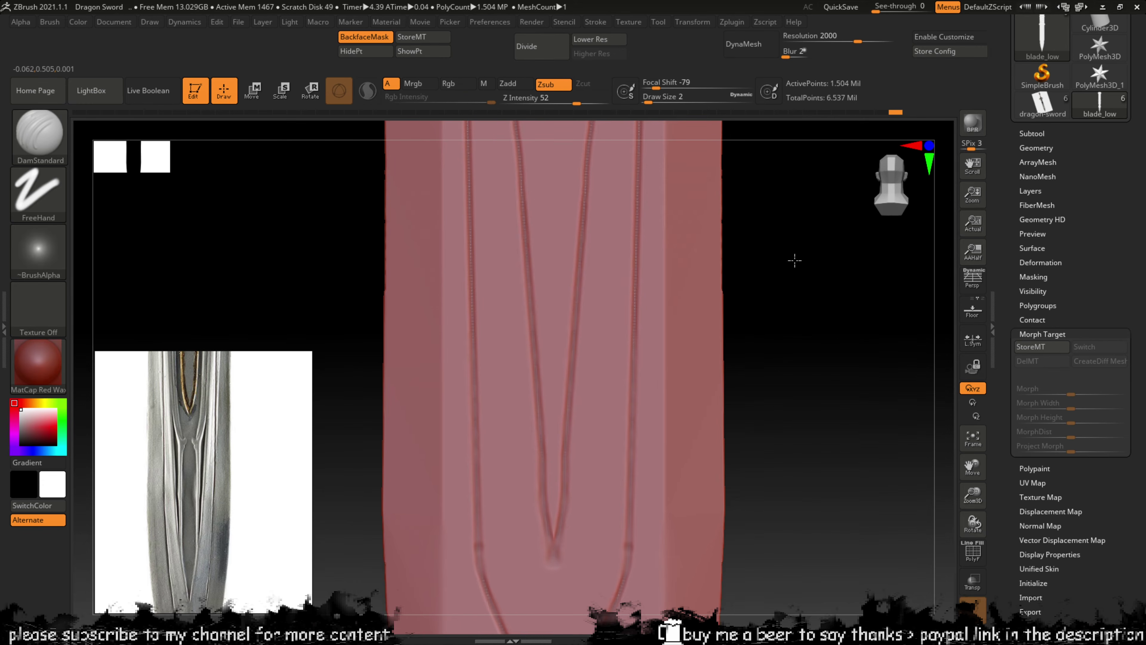
pyautogui.moveTo(793, 259); pyautogui.dragTo(762, 340)
pyautogui.press('shift')
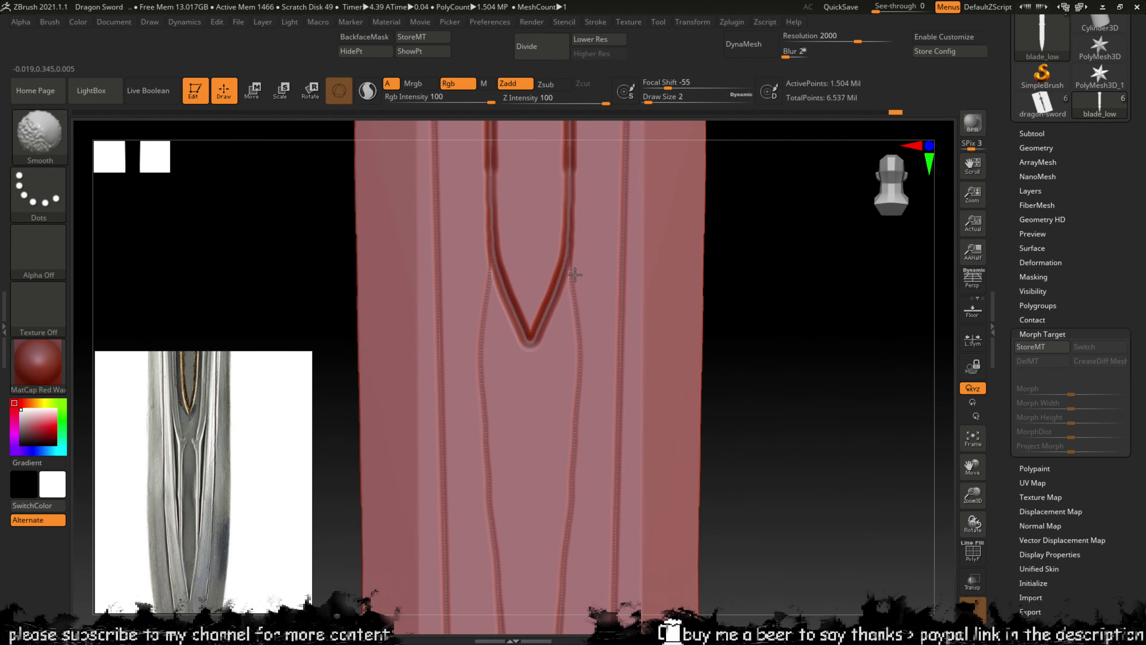
pyautogui.keyDown('shift'); pyautogui.moveTo(562, 492); pyautogui.dragTo(582, 499); pyautogui.keyUp('shift')
pyautogui.moveTo(732, 282); pyautogui.dragTo(660, 333)
pyautogui.press('shift')
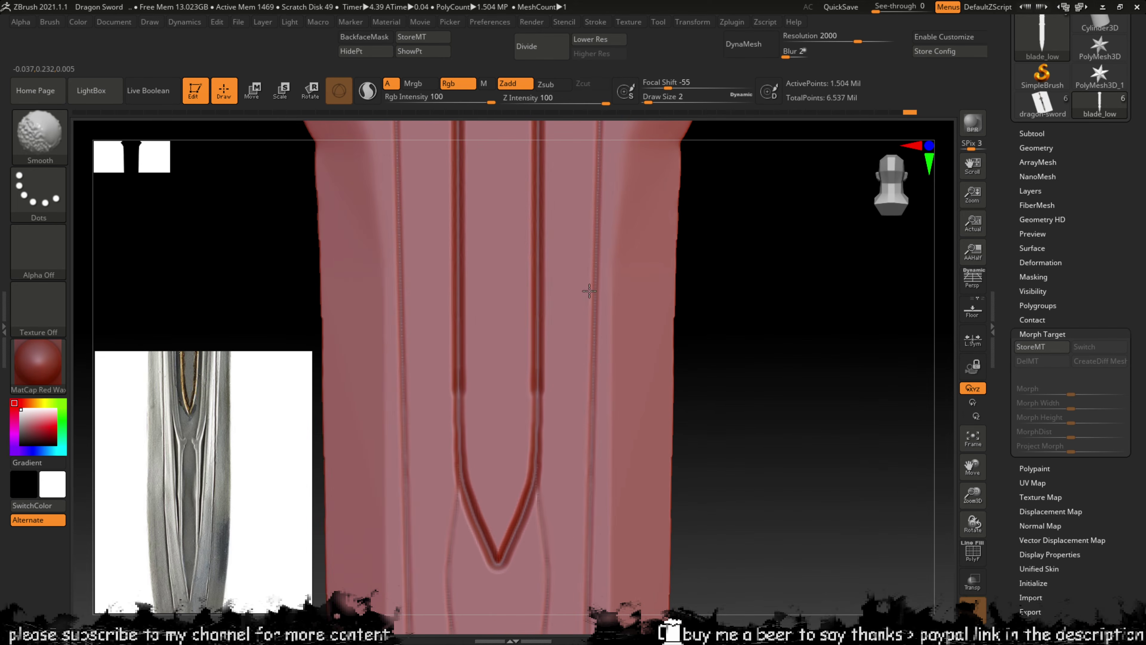
# Step: Try to carve mirrored curved grooves from the guard points down the bevel edges with DamStandard at draw size 2
pyautogui.moveTo(749, 230); pyautogui.dragTo(712, 435)
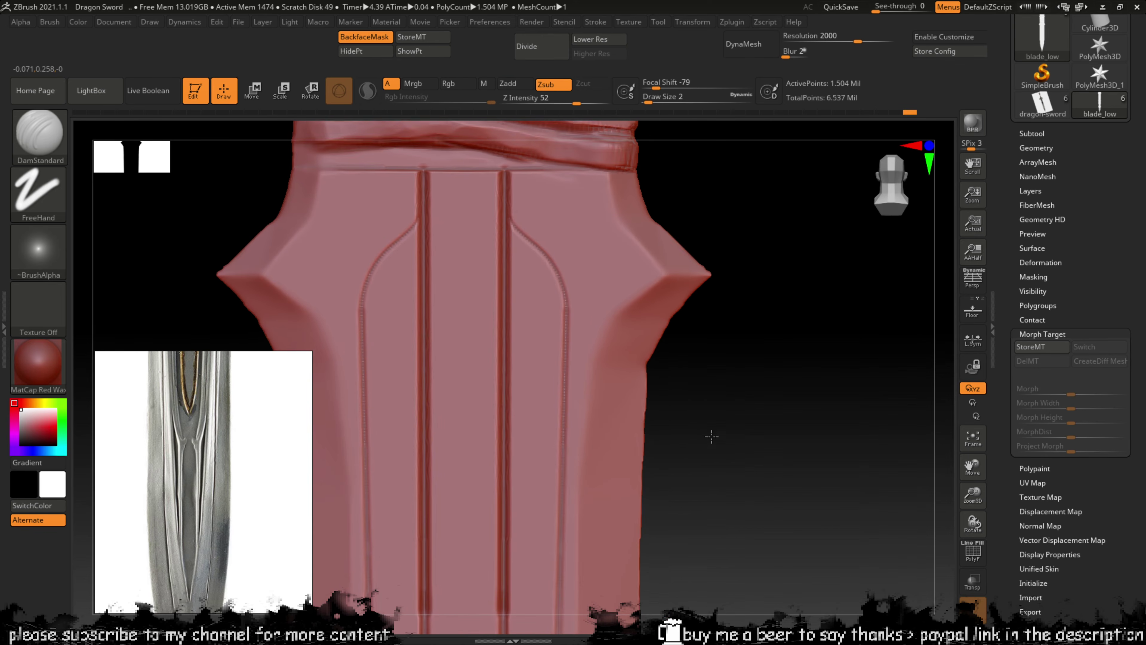
pyautogui.scroll(8, 261, 472)
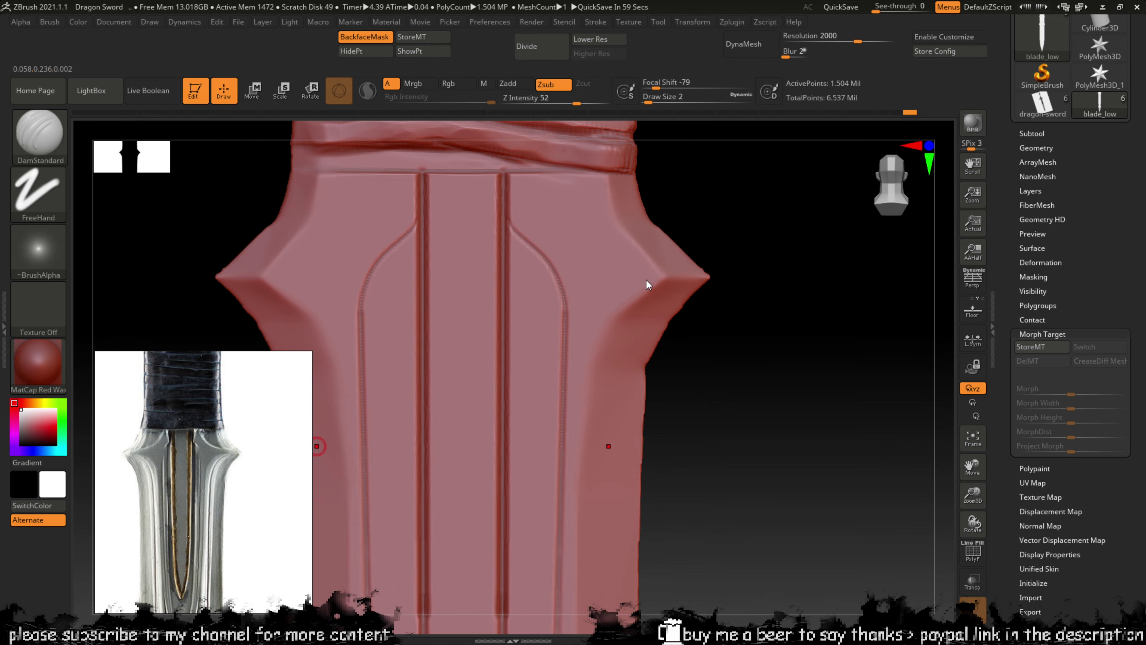
pyautogui.moveTo(652, 276); pyautogui.dragTo(614, 316)
pyautogui.press('ctrl')
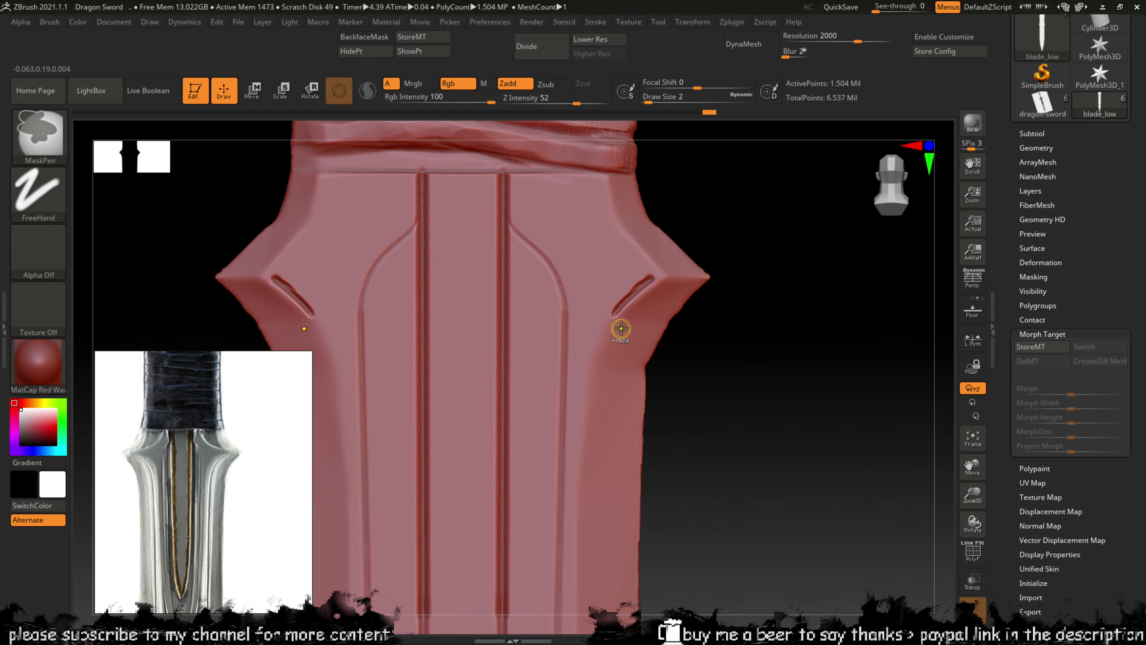
pyautogui.hotkey('ctrl', 'z')
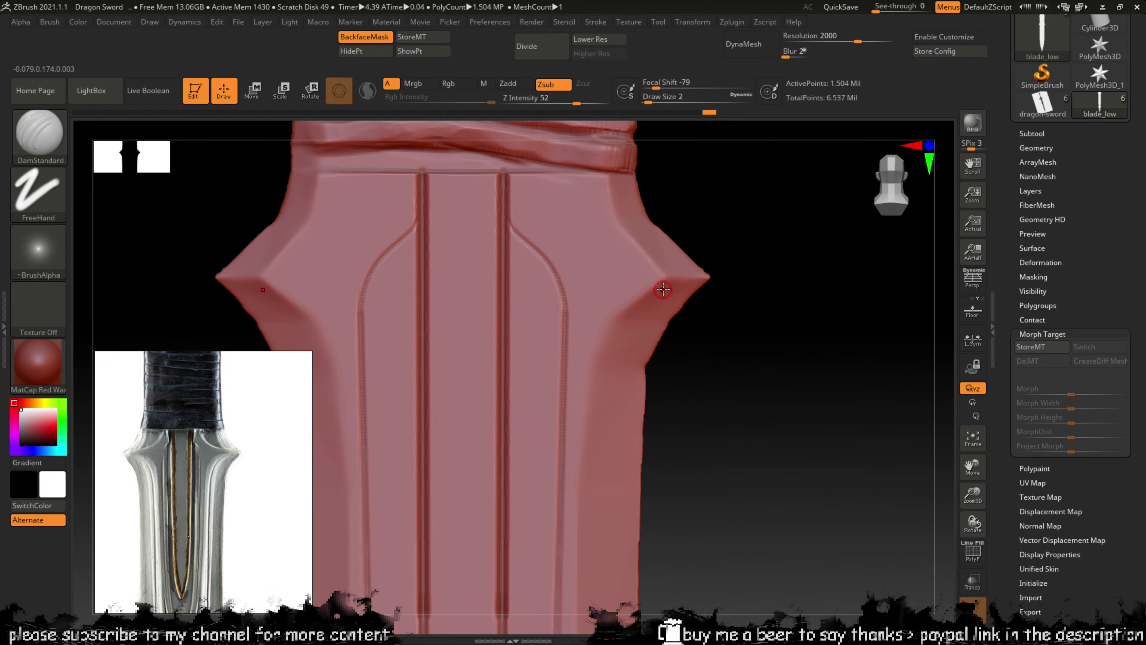
pyautogui.moveTo(663, 290)
pyautogui.mouseDown()
pyautogui.moveTo(613, 333)
pyautogui.moveTo(584, 480)
pyautogui.mouseUp()
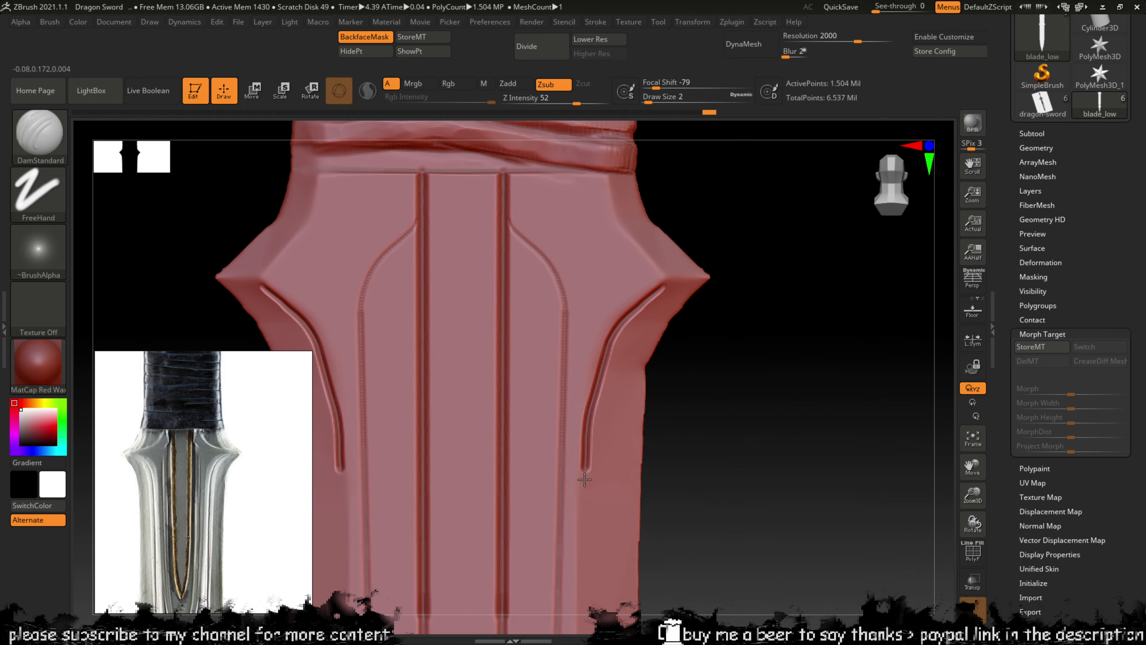
pyautogui.hotkey('ctrl', 'z')
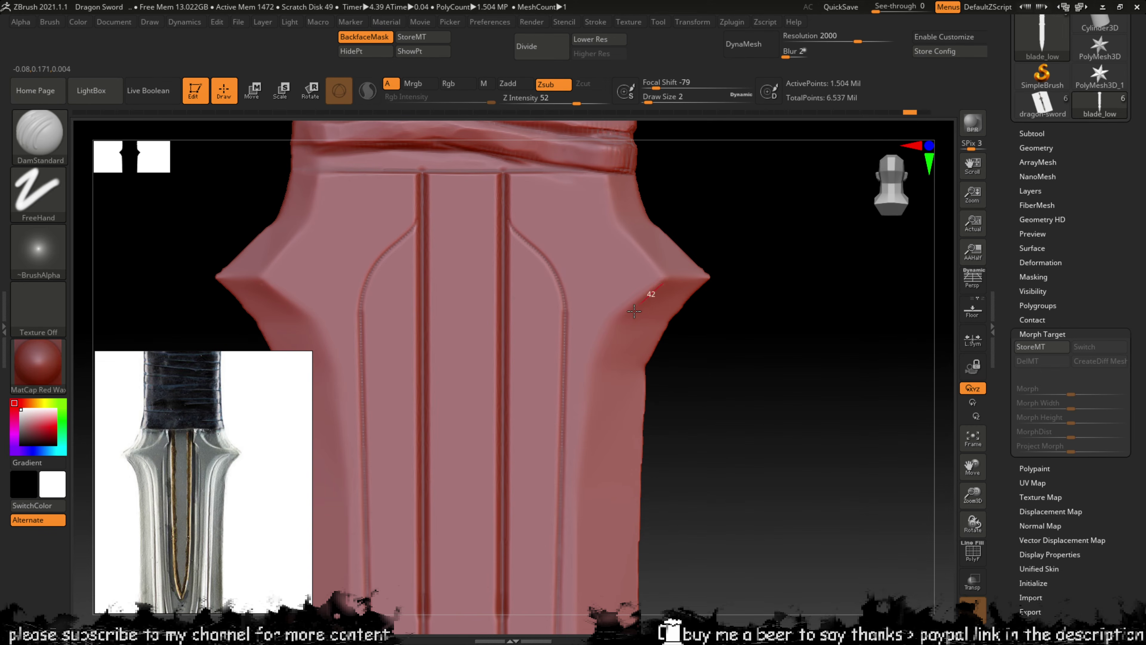
pyautogui.moveTo(625, 317); pyautogui.dragTo(602, 363)
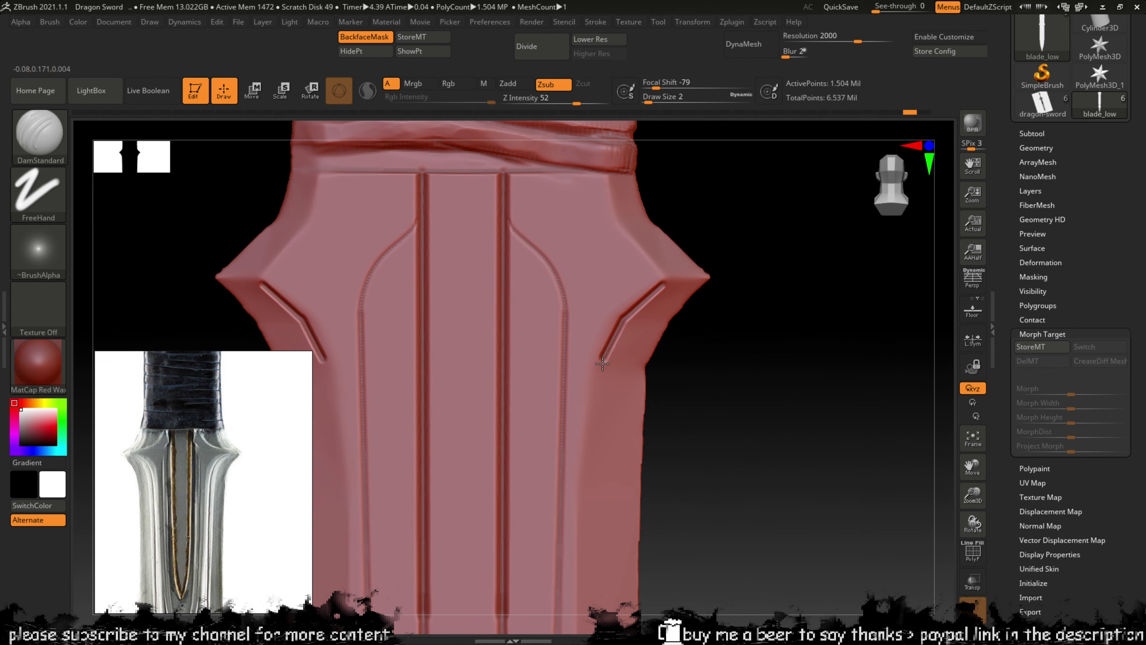
pyautogui.moveTo(593, 414); pyautogui.dragTo(591, 485)
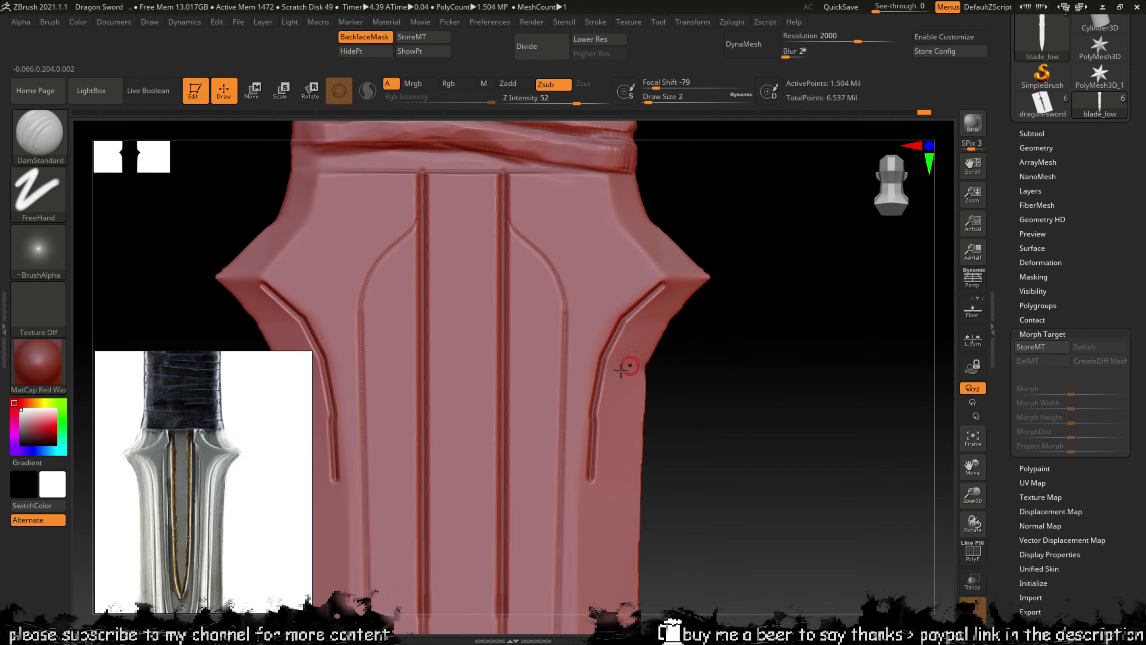
pyautogui.hotkey('ctrl', 'z')
pyautogui.hotkey('ctrl', 'z')
pyautogui.hotkey('ctrl', 'z')
pyautogui.hotkey('ctrl', 'z')
# Step: Switch to the Chisel brush and try its tips with test strokes on the upper blade, settling on BrushTip 3
pyautogui.click(57, 134)
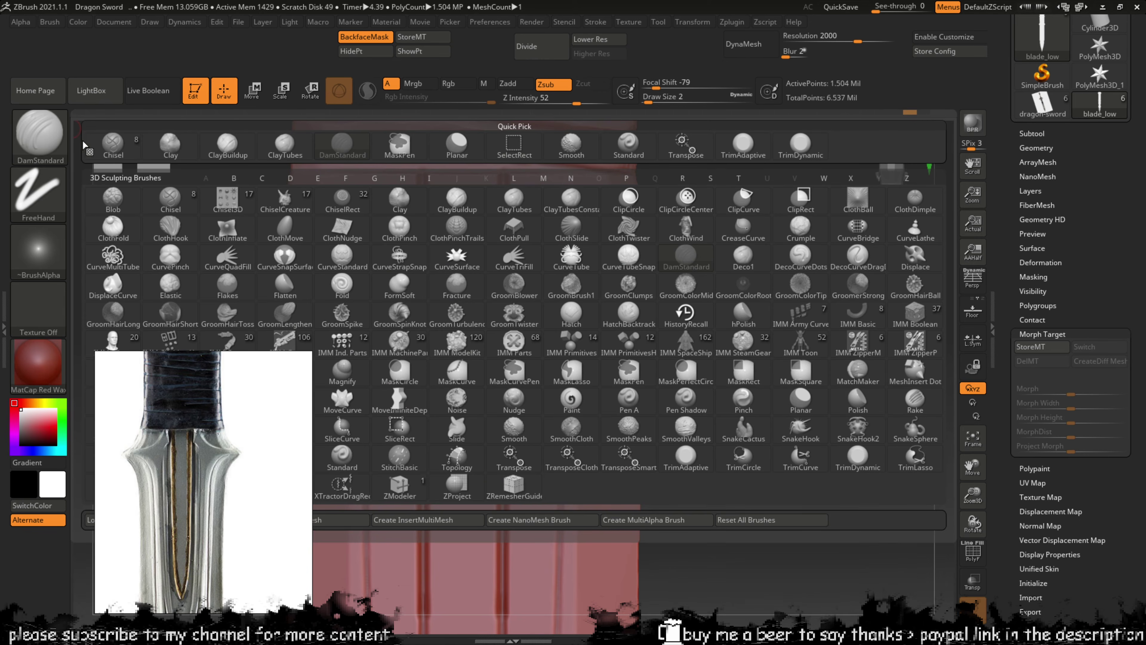
pyautogui.click(170, 200)
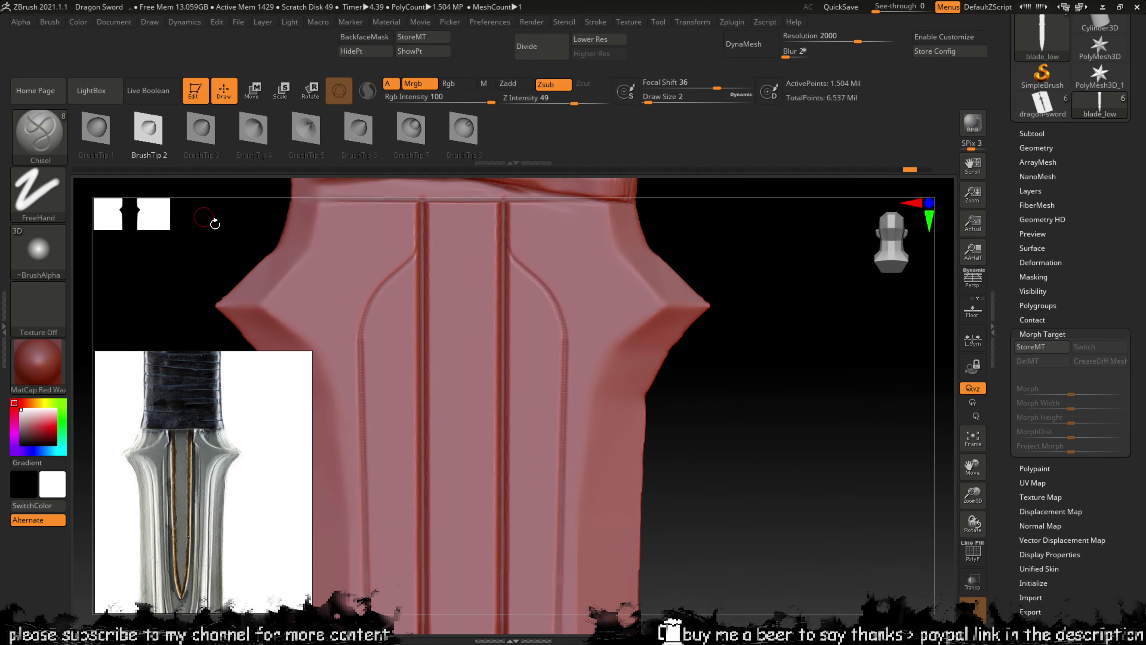
pyautogui.click(99, 133)
pyautogui.moveTo(514, 312)
pyautogui.mouseDown()
pyautogui.moveTo(508, 444)
pyautogui.moveTo(644, 354)
pyautogui.mouseUp()
pyautogui.hotkey('ctrl', 'z')
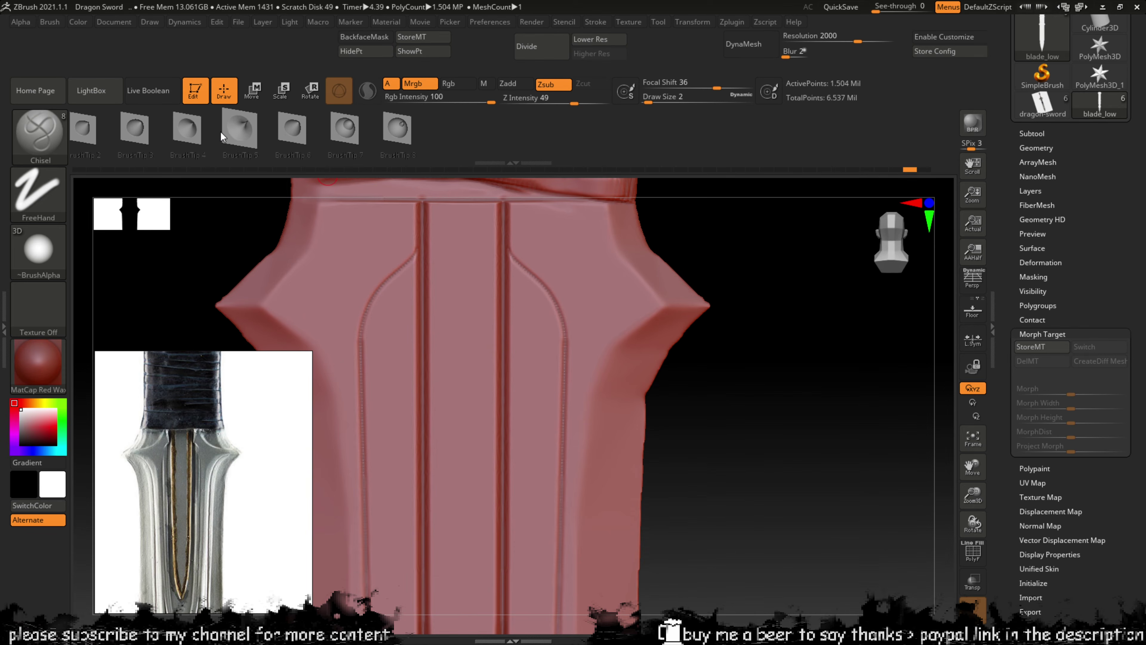
pyautogui.moveTo(516, 331); pyautogui.dragTo(641, 439)
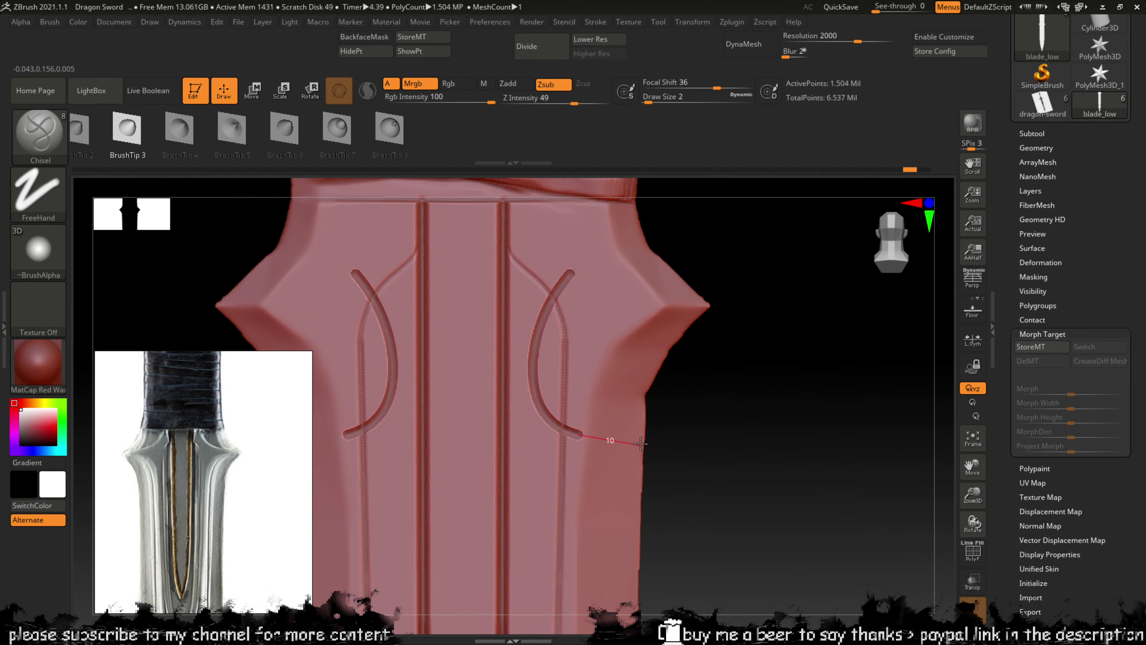
pyautogui.hotkey('ctrl', 'z')
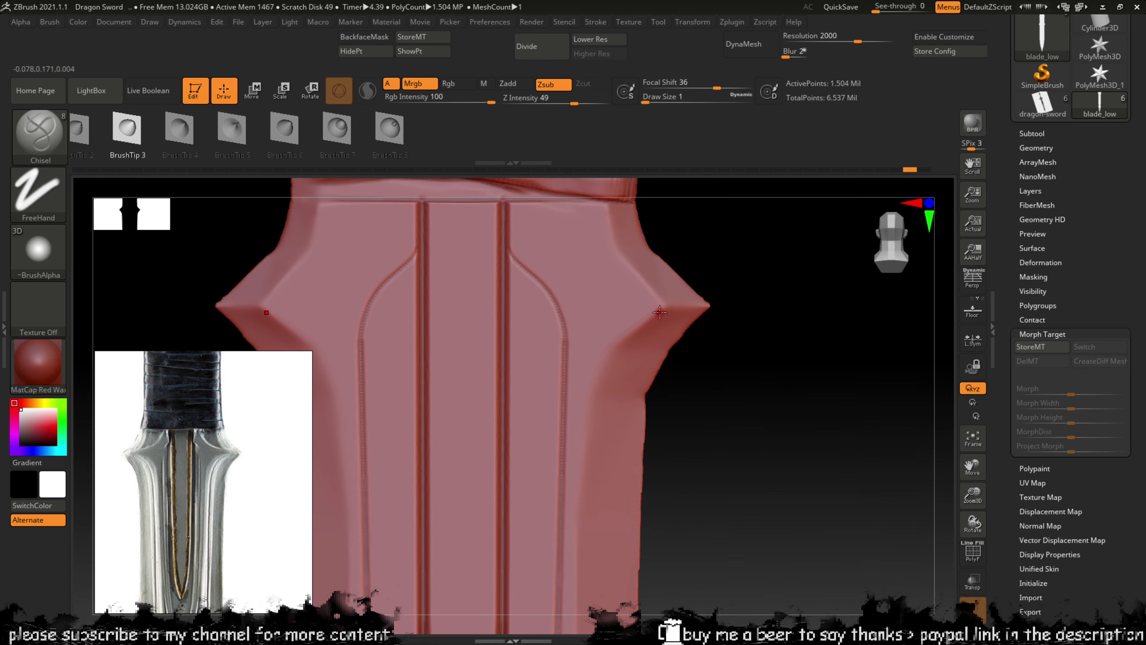
# Step: Try to carve curved lines below the guard points with the Chisel brush at draw size 1
pyautogui.moveTo(616, 349)
pyautogui.mouseDown()
pyautogui.moveTo(587, 375)
pyautogui.moveTo(569, 431)
pyautogui.mouseUp()
pyautogui.hotkey('ctrl', 'z')
pyautogui.moveTo(600, 383); pyautogui.dragTo(577, 466)
pyautogui.hotkey('ctrl', 'z')
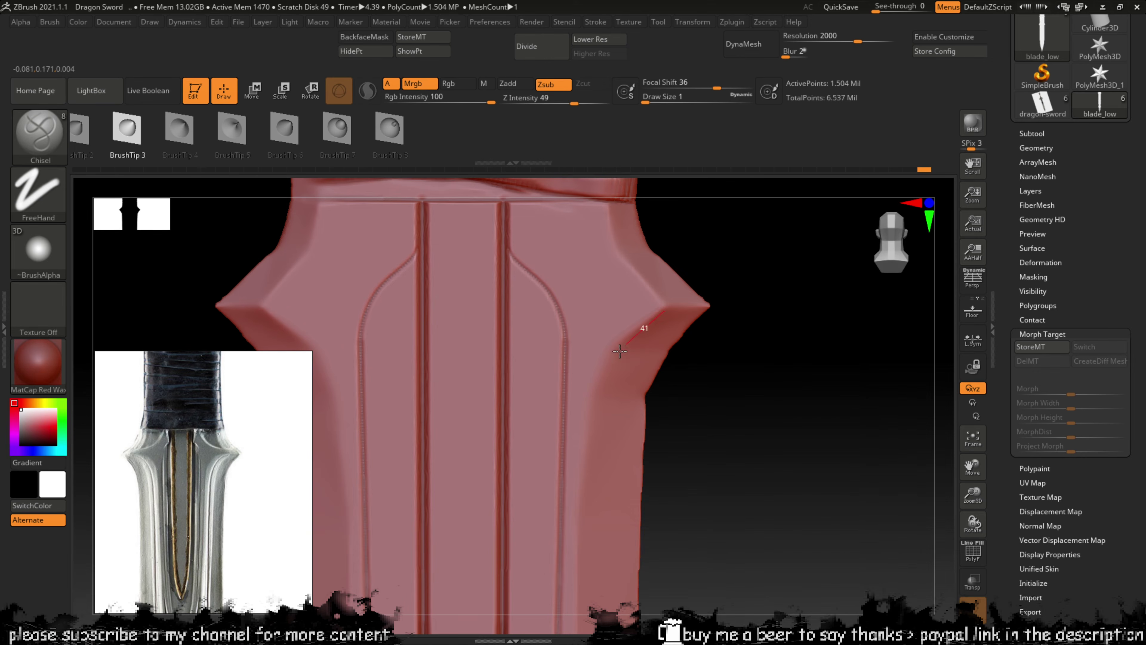
# Step: Carve mirrored thin lines from the guard points down the bevel edges past the pointed groove with Chisel BrushTip 3 at draw size 1
pyautogui.moveTo(620, 351)
pyautogui.mouseDown()
pyautogui.moveTo(576, 411)
pyautogui.moveTo(582, 490)
pyautogui.mouseUp()
pyautogui.moveTo(707, 422)
pyautogui.mouseDown()
pyautogui.moveTo(760, 292)
pyautogui.moveTo(705, 286)
pyautogui.mouseUp()
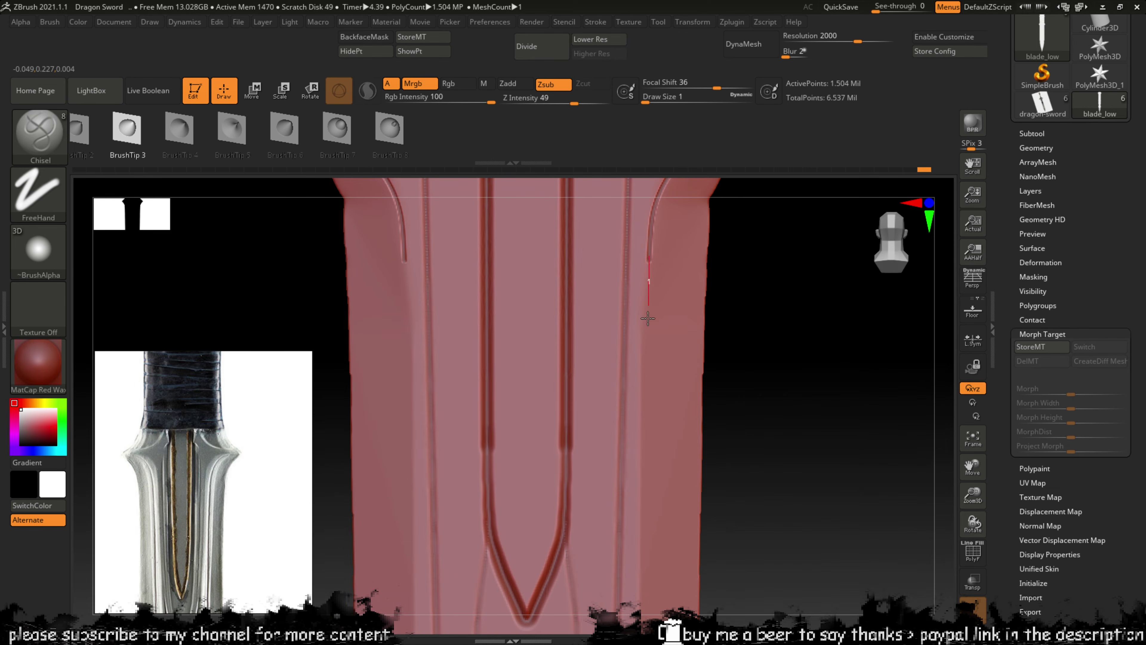
pyautogui.moveTo(647, 319); pyautogui.dragTo(634, 605)
pyautogui.moveTo(683, 499); pyautogui.dragTo(685, 328)
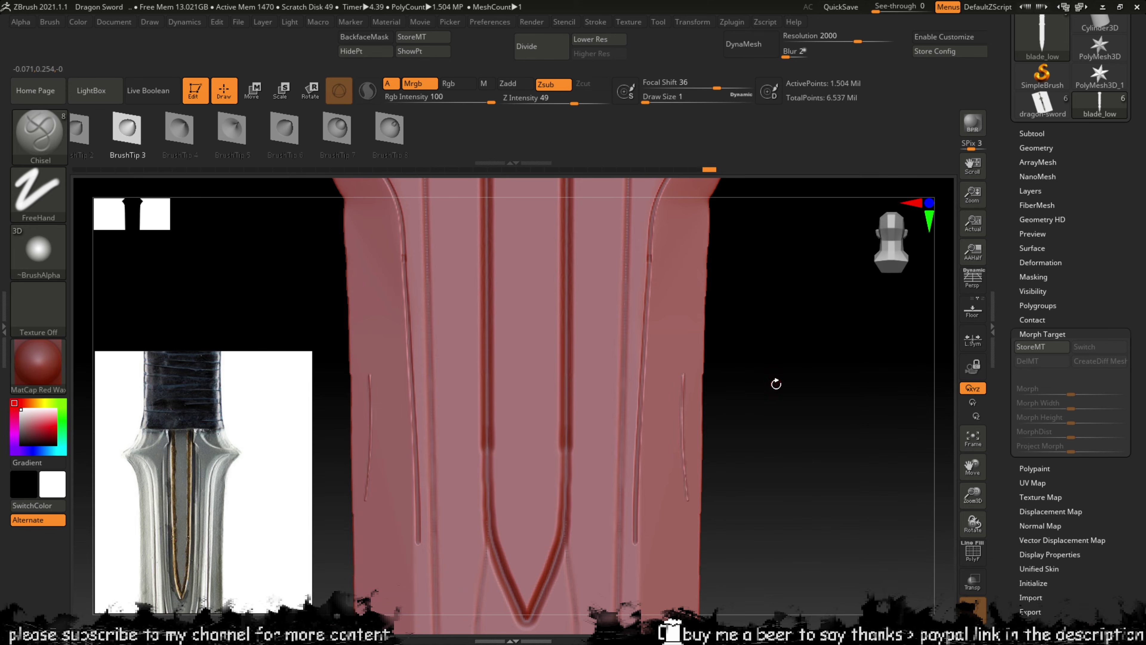
pyautogui.hotkey('ctrl', 'z')
pyautogui.keyDown('alt'); pyautogui.moveTo(773, 447); pyautogui.dragTo(757, 168); pyautogui.keyUp('alt')
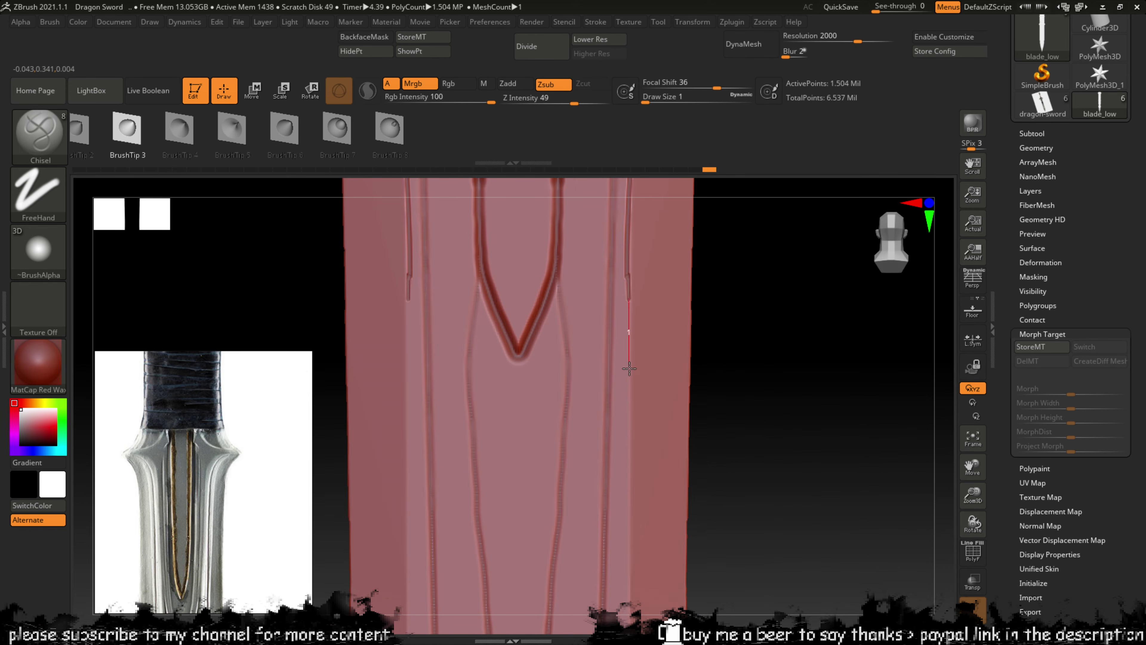
pyautogui.moveTo(630, 369); pyautogui.dragTo(631, 607)
# Step: Continue the mirrored thin Chisel lines down the bevel edges to the blade tip with BrushTip 3 at draw size 1
pyautogui.keyDown('alt'); pyautogui.moveTo(746, 475); pyautogui.dragTo(749, 184); pyautogui.keyUp('alt')
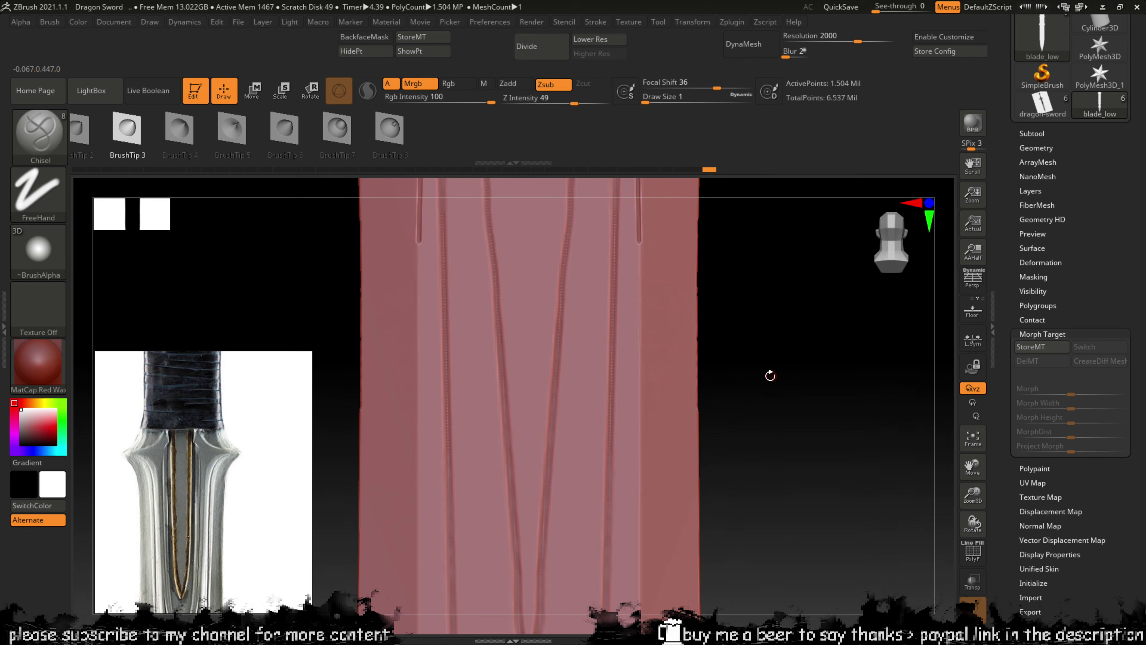
pyautogui.moveTo(974, 495); pyautogui.dragTo(930, 442)
pyautogui.keyDown('alt'); pyautogui.moveTo(737, 294); pyautogui.dragTo(629, 211); pyautogui.keyUp('alt')
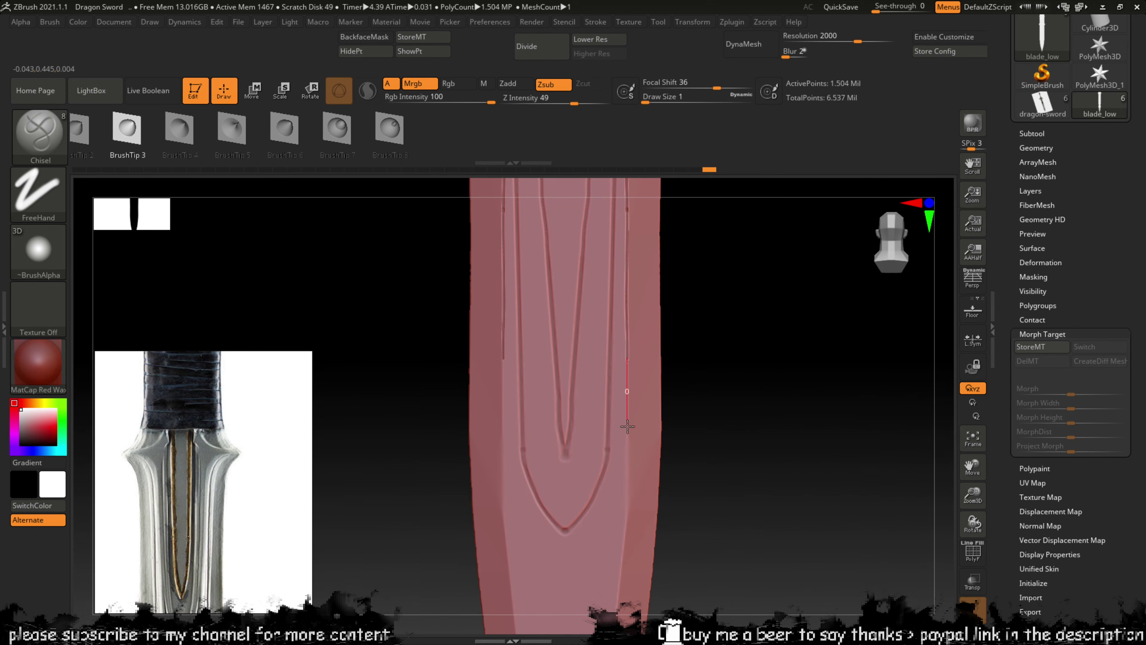
pyautogui.moveTo(632, 499); pyautogui.dragTo(628, 547)
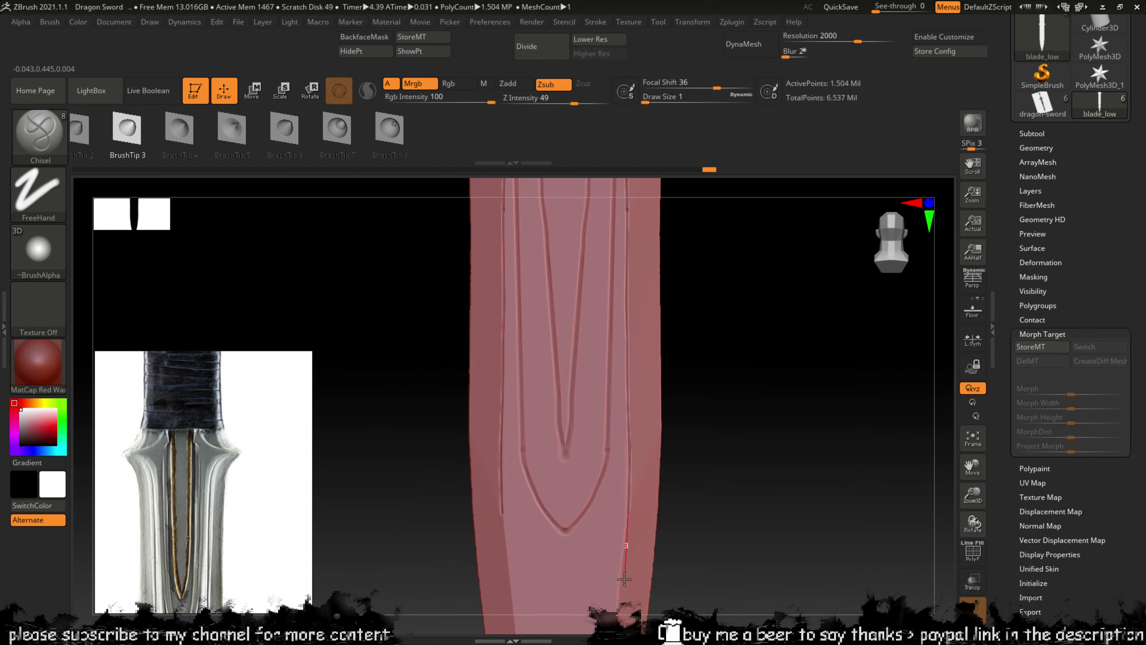
pyautogui.moveTo(619, 601); pyautogui.dragTo(621, 609)
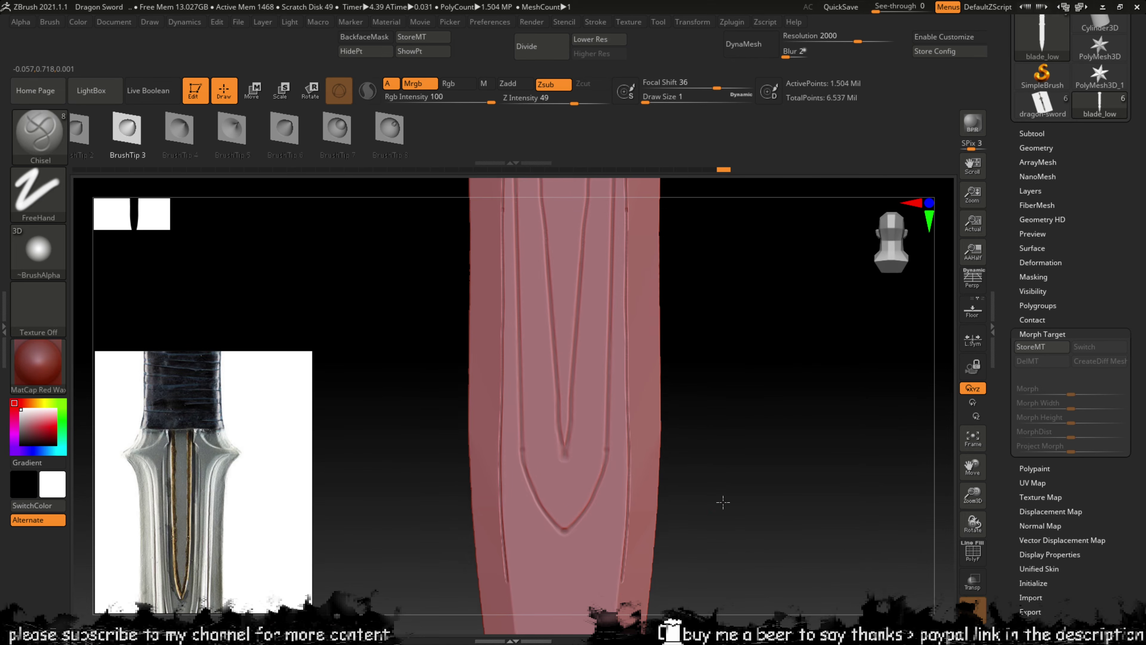
pyautogui.moveTo(724, 500)
pyautogui.keyDown('alt'); pyautogui.mouseDown()
pyautogui.moveTo(740, 299)
pyautogui.moveTo(716, 237)
pyautogui.mouseUp(); pyautogui.keyUp('alt')
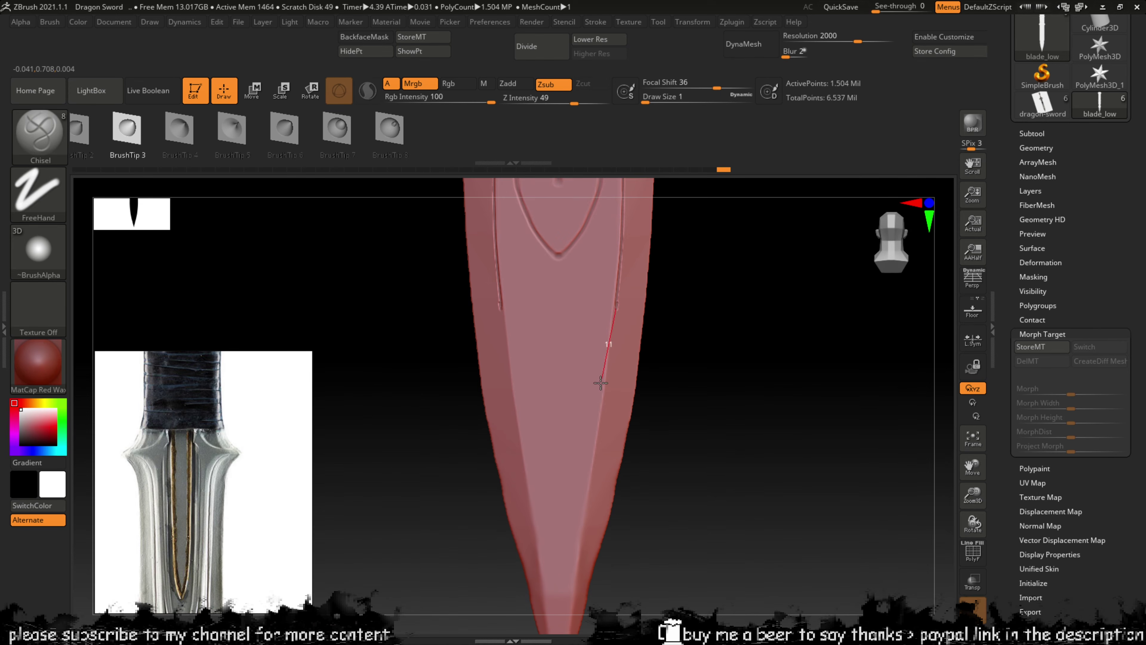
pyautogui.moveTo(600, 383)
pyautogui.mouseDown()
pyautogui.moveTo(553, 496)
pyautogui.moveTo(553, 566)
pyautogui.mouseUp()
# Step: Smooth the joints between stroke segments along the bevel-edge lines, from near the blade tip up to below the guard points
pyautogui.moveTo(695, 398); pyautogui.dragTo(689, 469)
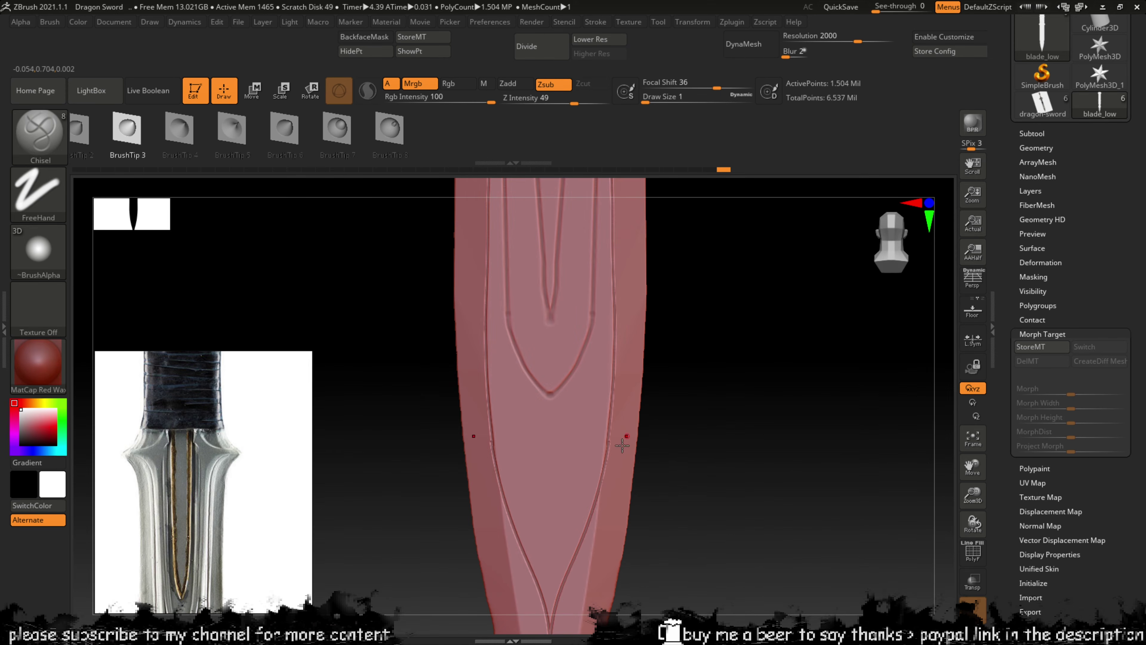
pyautogui.press('shift')
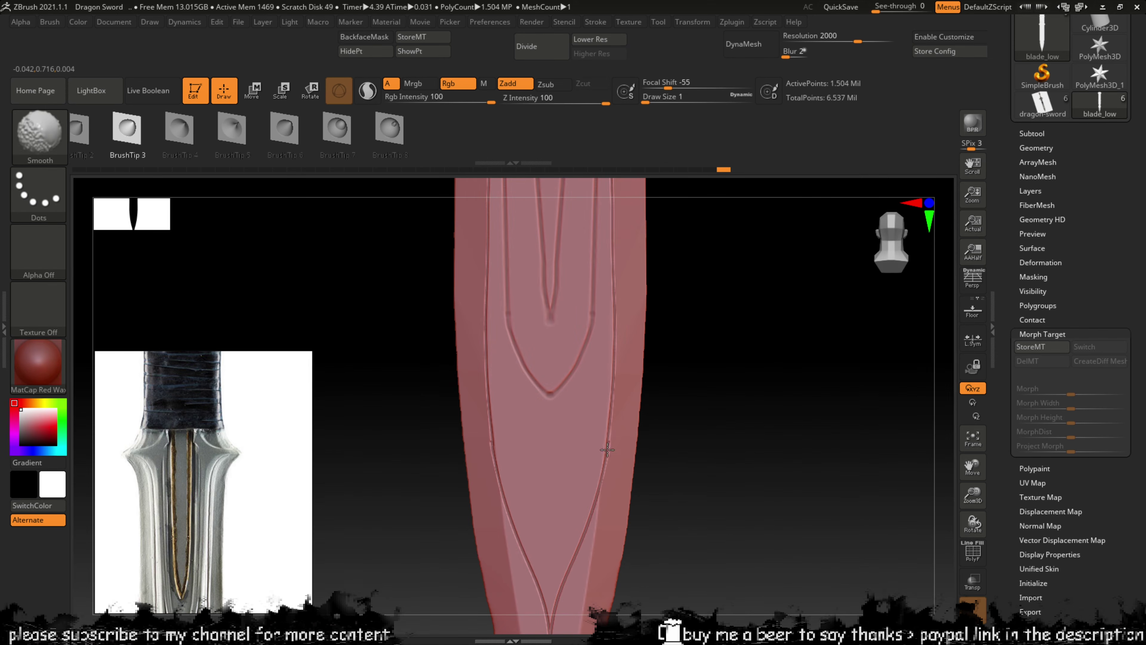
pyautogui.moveTo(708, 310); pyautogui.dragTo(691, 448)
pyautogui.press('shift')
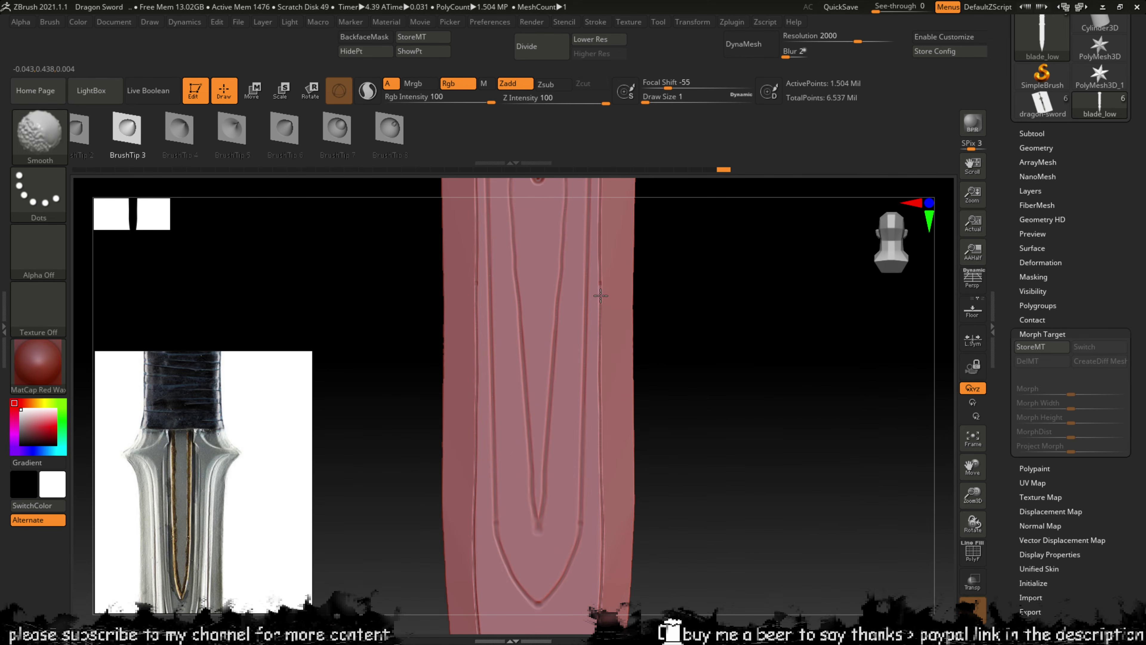
pyautogui.moveTo(655, 248)
pyautogui.keyDown('alt'); pyautogui.mouseDown()
pyautogui.moveTo(655, 379)
pyautogui.moveTo(683, 361)
pyautogui.moveTo(588, 405)
pyautogui.mouseUp(); pyautogui.keyUp('alt')
pyautogui.press('shift')
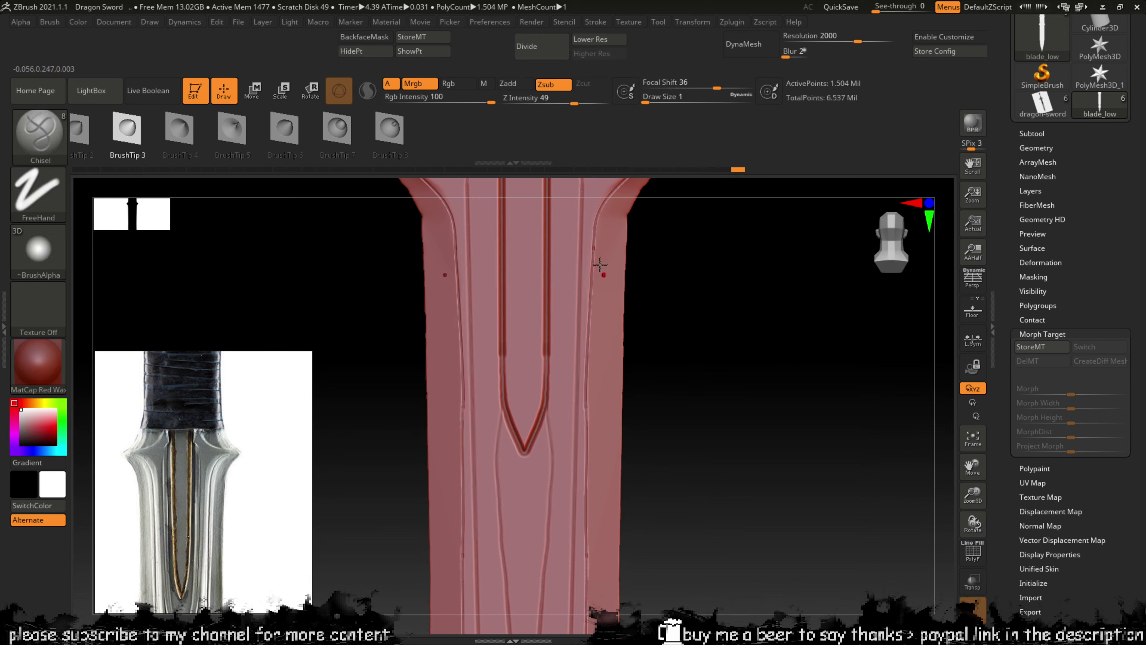
pyautogui.press('shift')
pyautogui.press('shift')
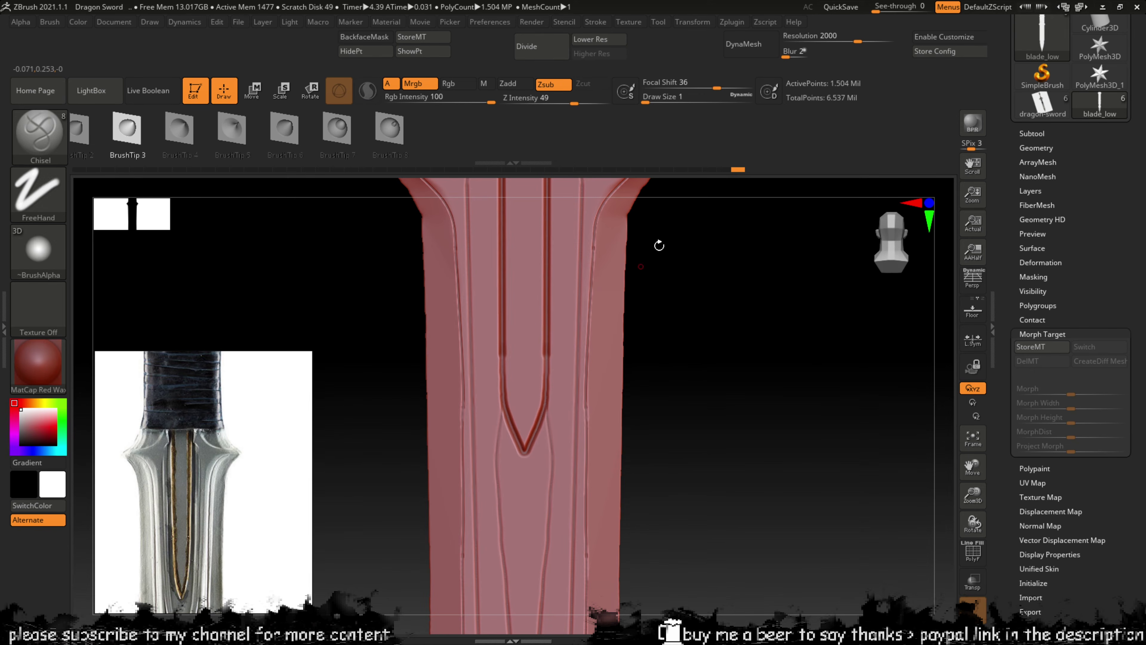
# Step: Carve mirrored Chisel lines from beneath the wrap down along the upper bevel edges to the guard points
pyautogui.keyDown('alt'); pyautogui.moveTo(658, 246); pyautogui.dragTo(644, 374); pyautogui.keyUp('alt')
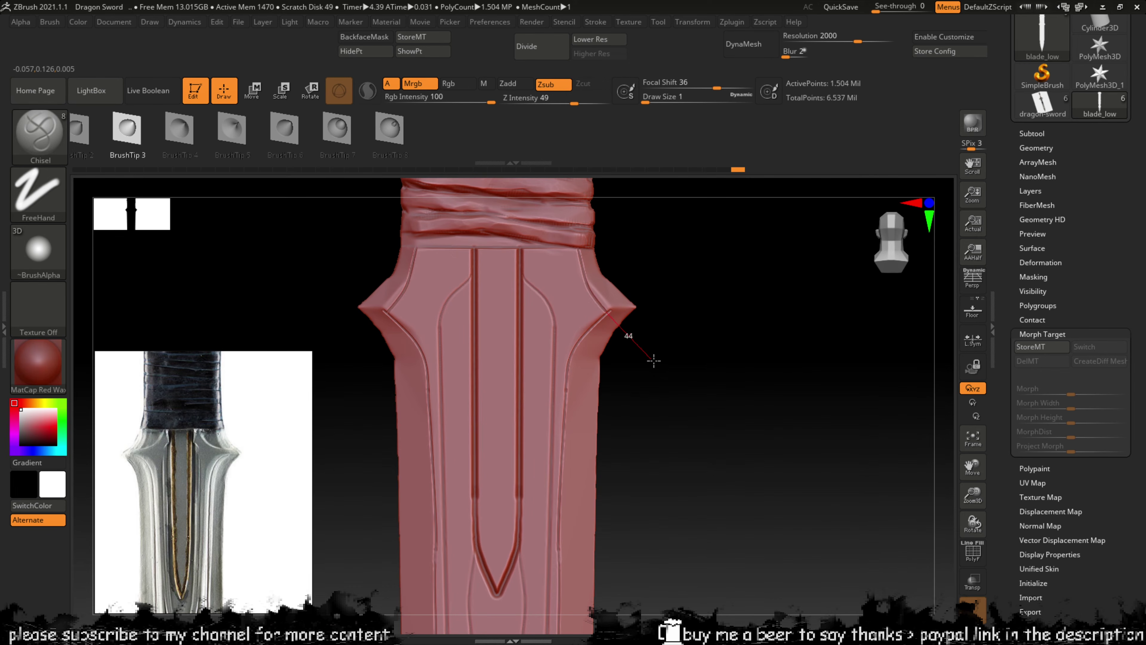
pyautogui.press('shift')
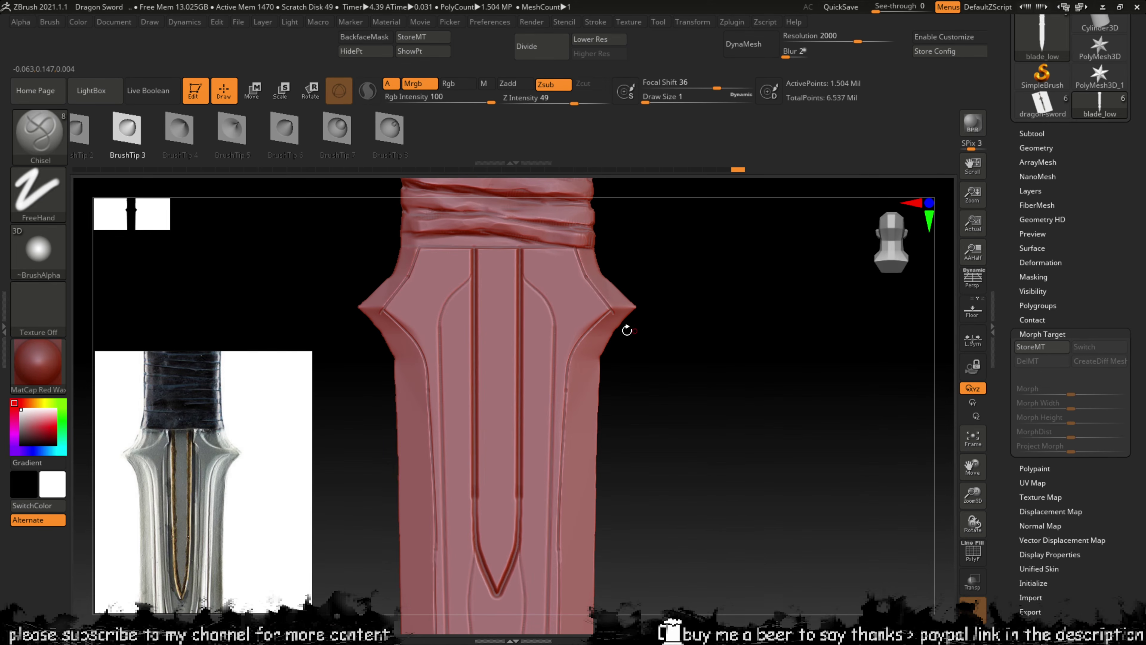
# Step: Try to clean up the line corners at the guard points with Smooth and TrimDynamic, and undo back through the lower line segments
pyautogui.moveTo(973, 498); pyautogui.dragTo(947, 570)
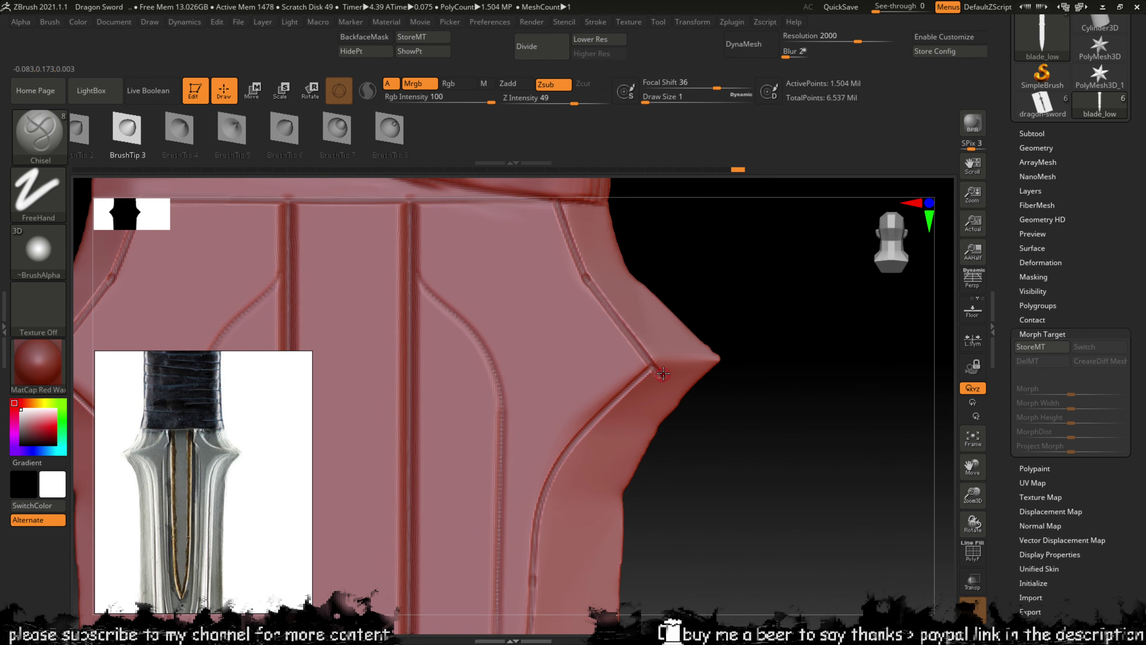
pyautogui.press('shift')
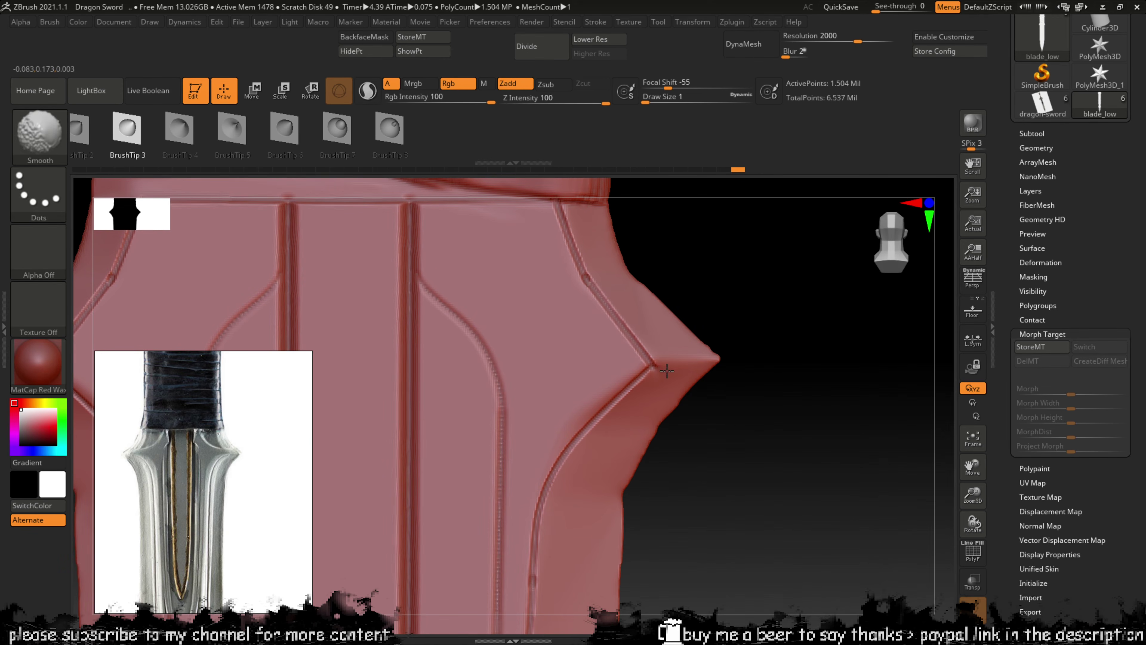
pyautogui.press('b')
pyautogui.press('t')
pyautogui.press('d')
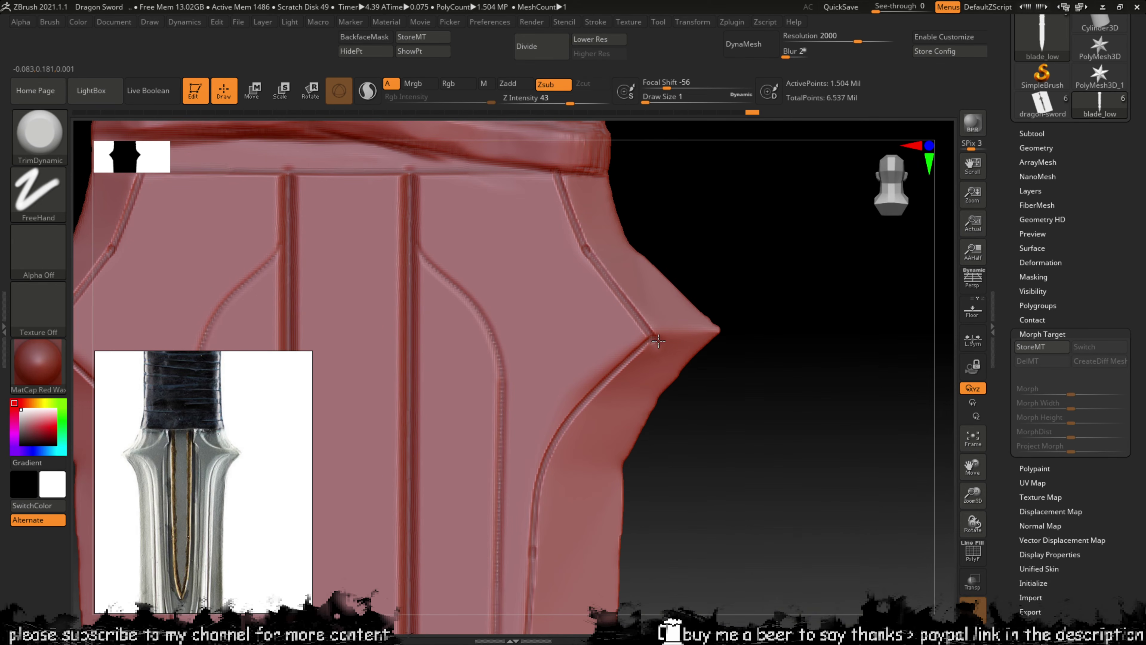
pyautogui.press('ctrl')
pyautogui.hotkey('ctrl', 'z')
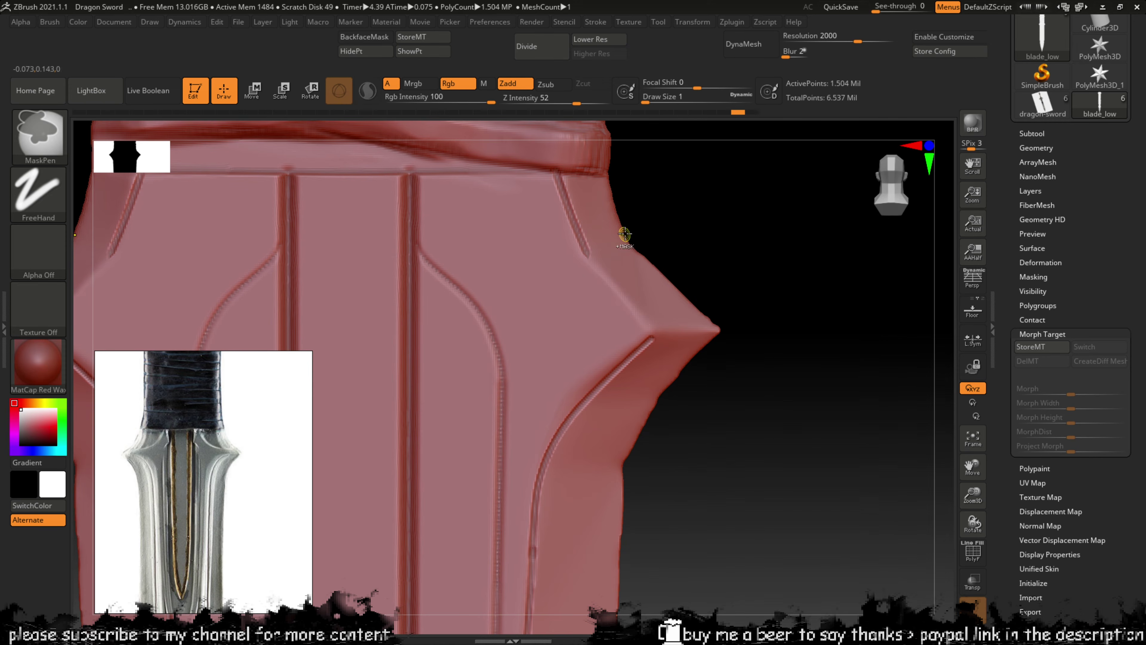
# Step: Recarve the mirrored line segments running down to the guard points with Chisel BrushTip 3 at draw size 1
pyautogui.press('b')
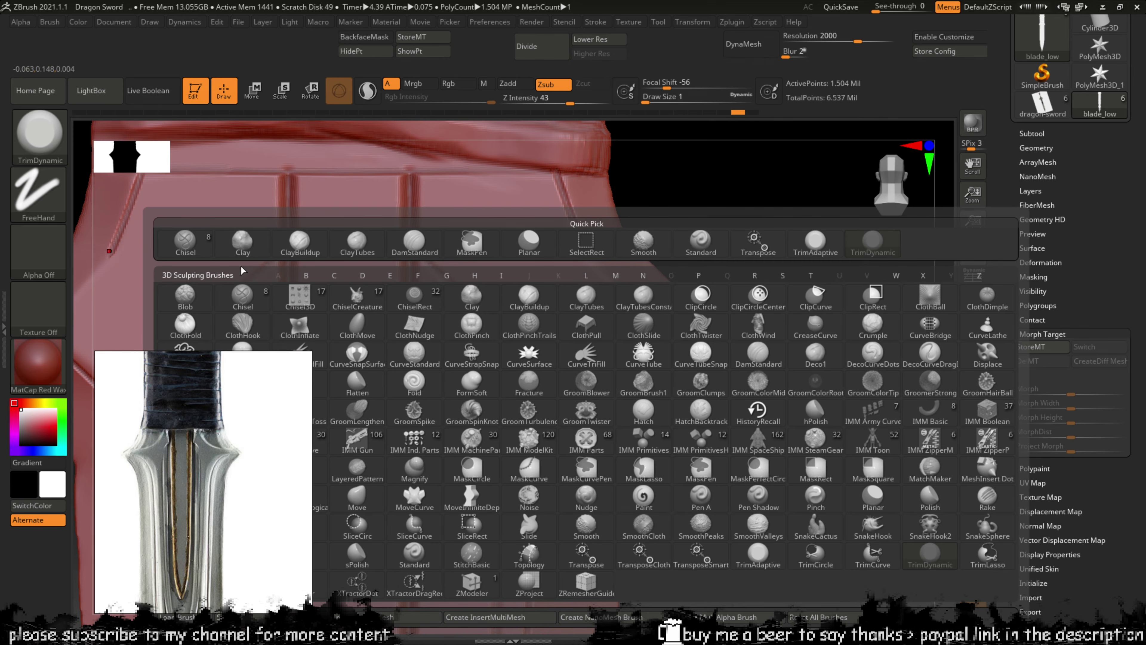
pyautogui.press('c')
pyautogui.press('h')
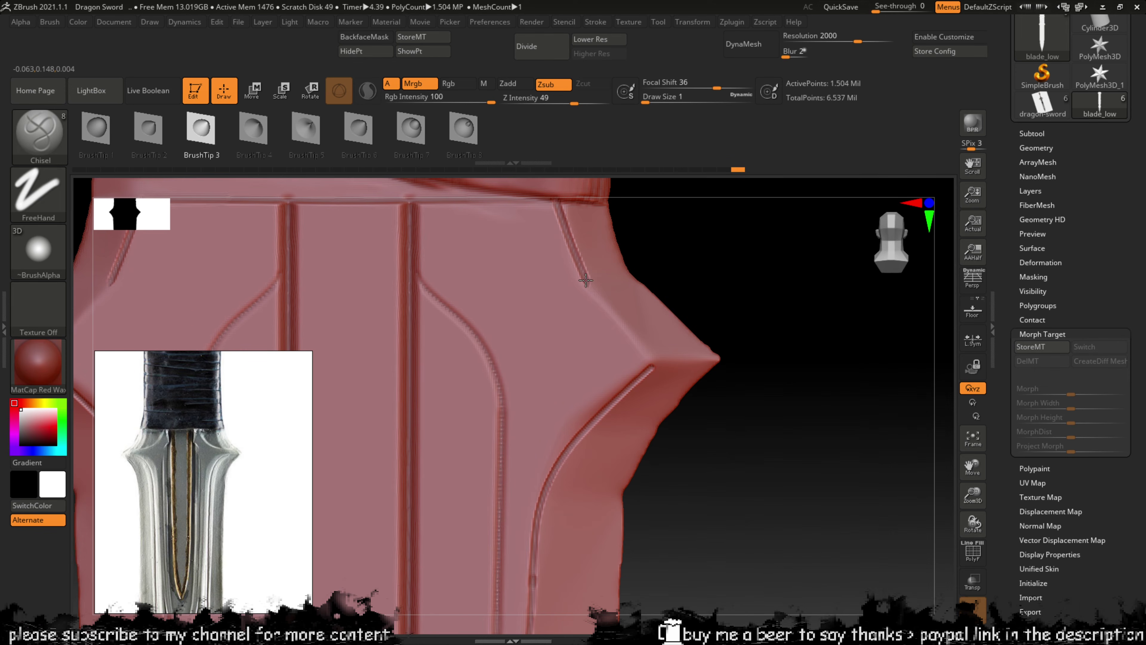
pyautogui.moveTo(625, 325); pyautogui.dragTo(698, 403)
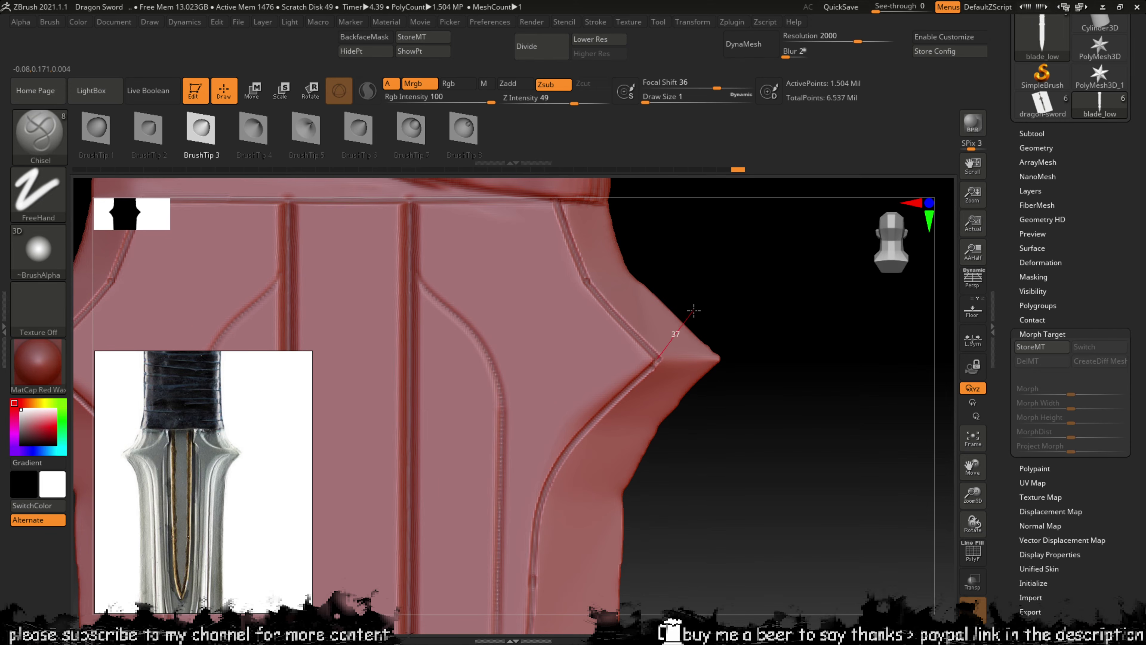
# Step: Smooth the recarved lines' joints and trim their edges around the guard points with TrimDynamic
pyautogui.press('shift')
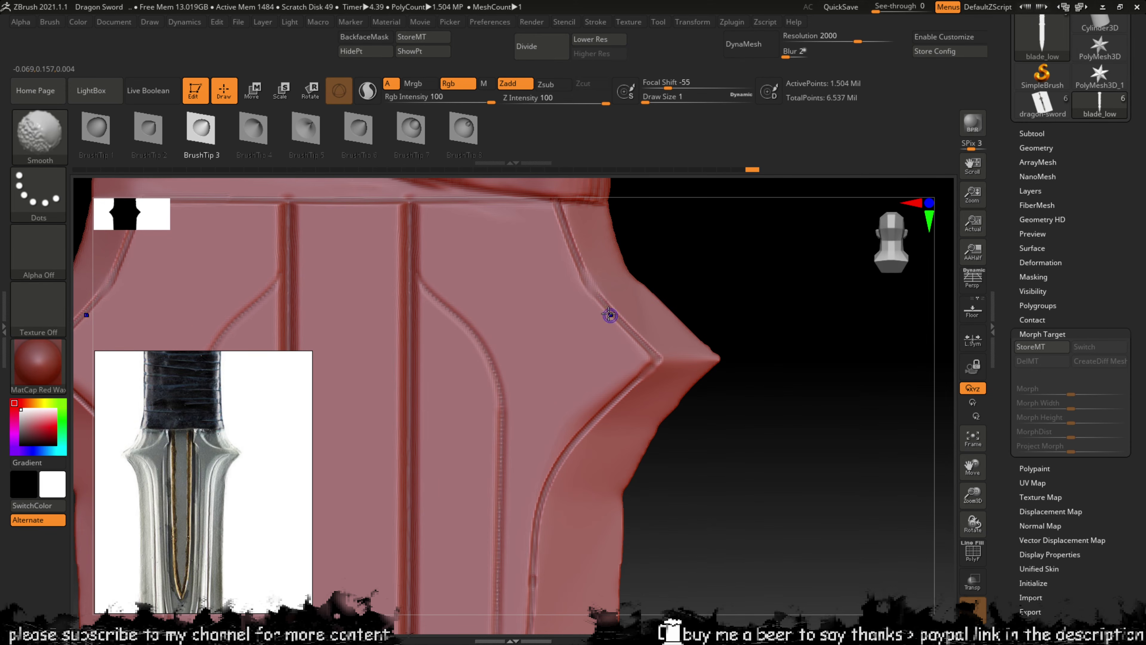
pyautogui.press('b')
pyautogui.press('t')
pyautogui.press('d')
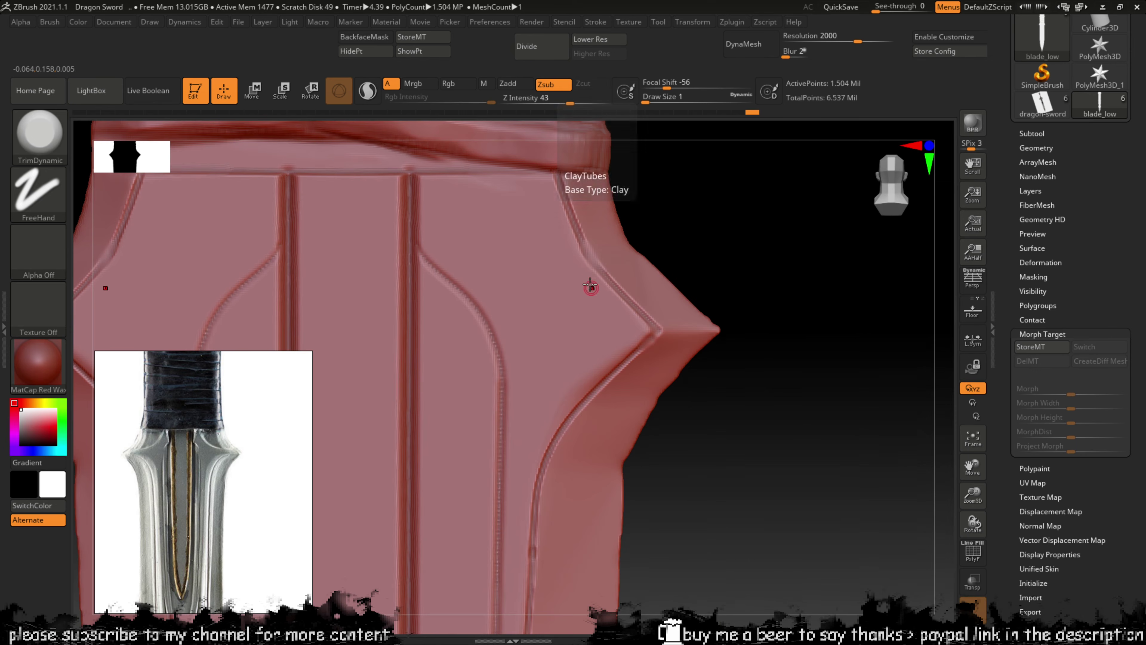
pyautogui.moveTo(595, 266); pyautogui.dragTo(624, 292)
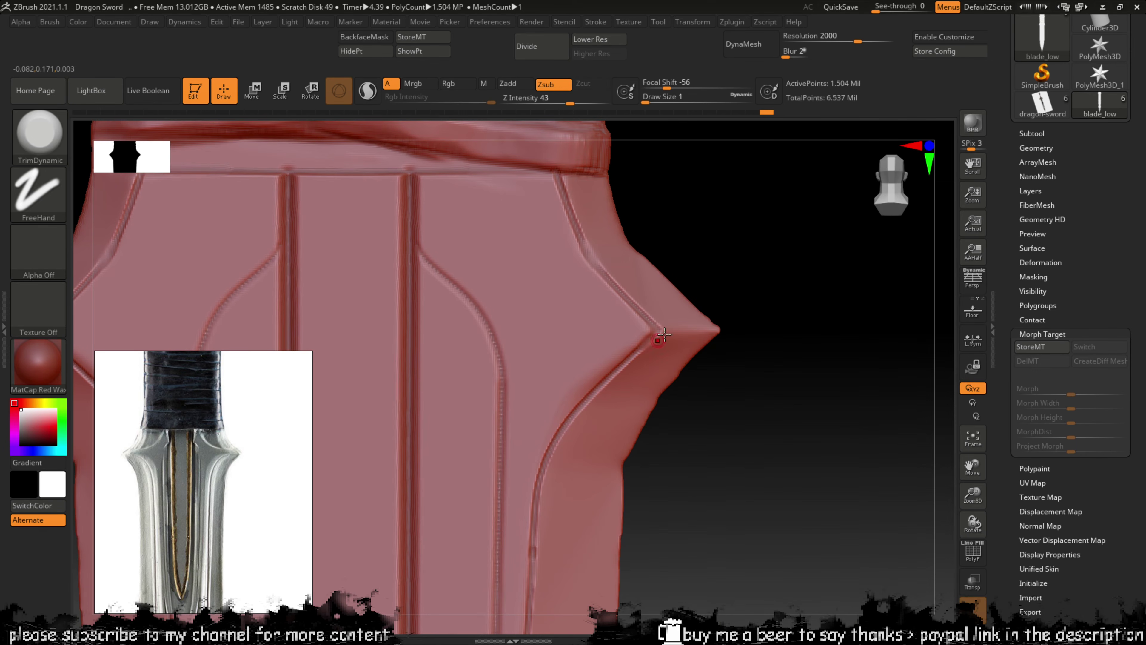
pyautogui.press('shift')
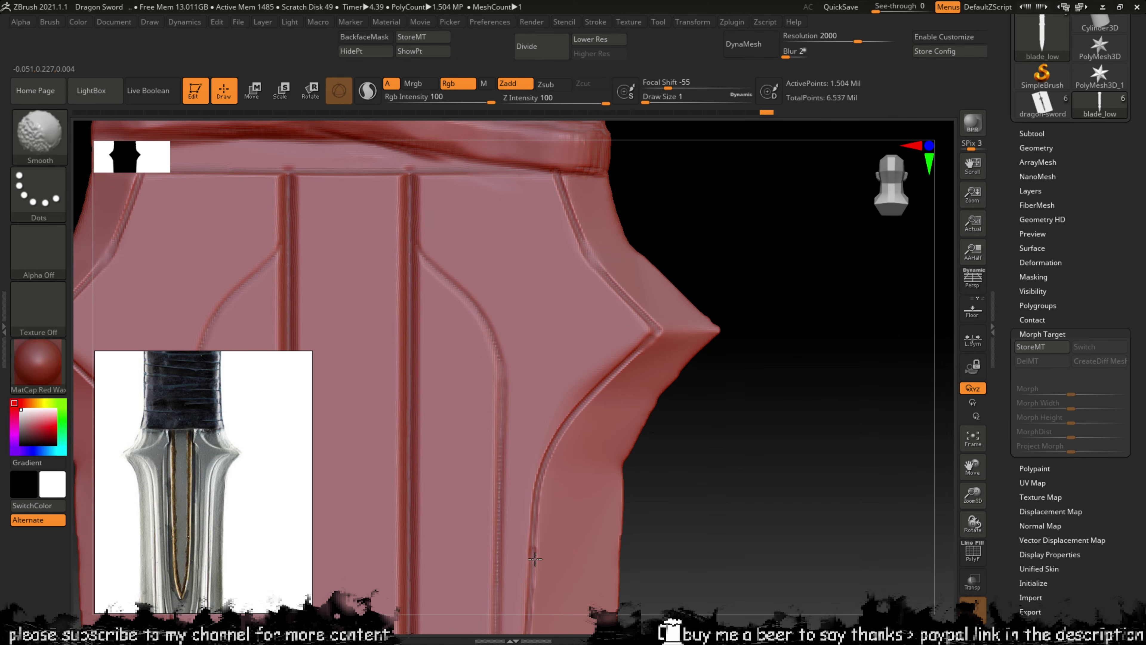
# Step: Examine the whole sword, the blade wrap and the dragon head on both sides
pyautogui.press('f')
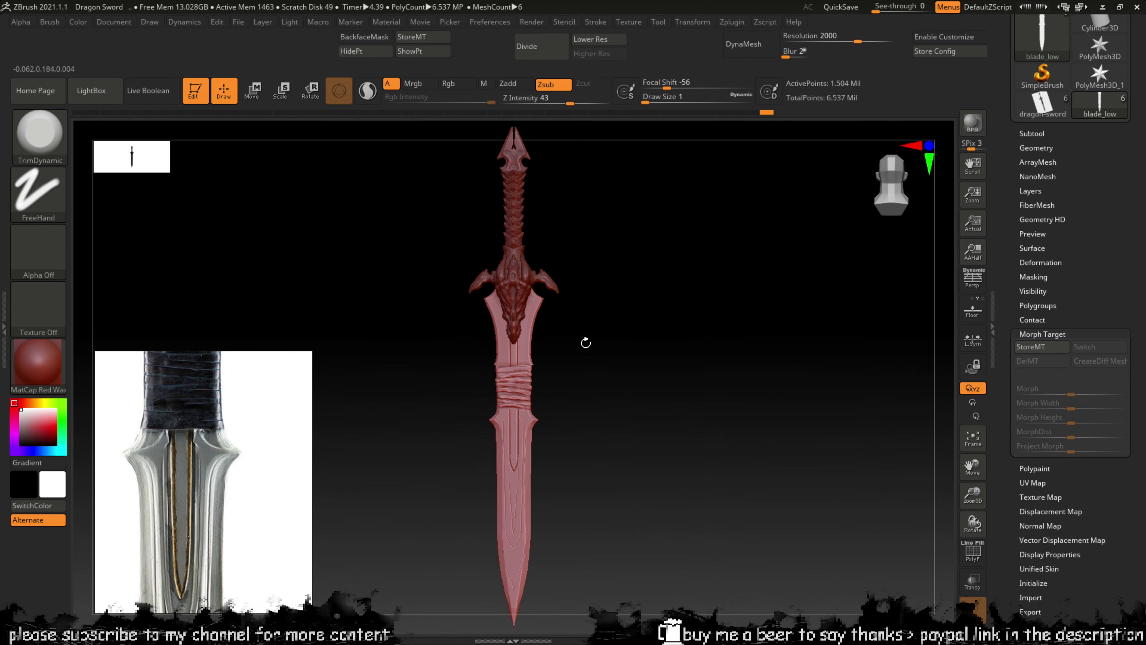
pyautogui.moveTo(617, 365)
pyautogui.mouseDown()
pyautogui.moveTo(519, 340)
pyautogui.moveTo(638, 374)
pyautogui.mouseUp()
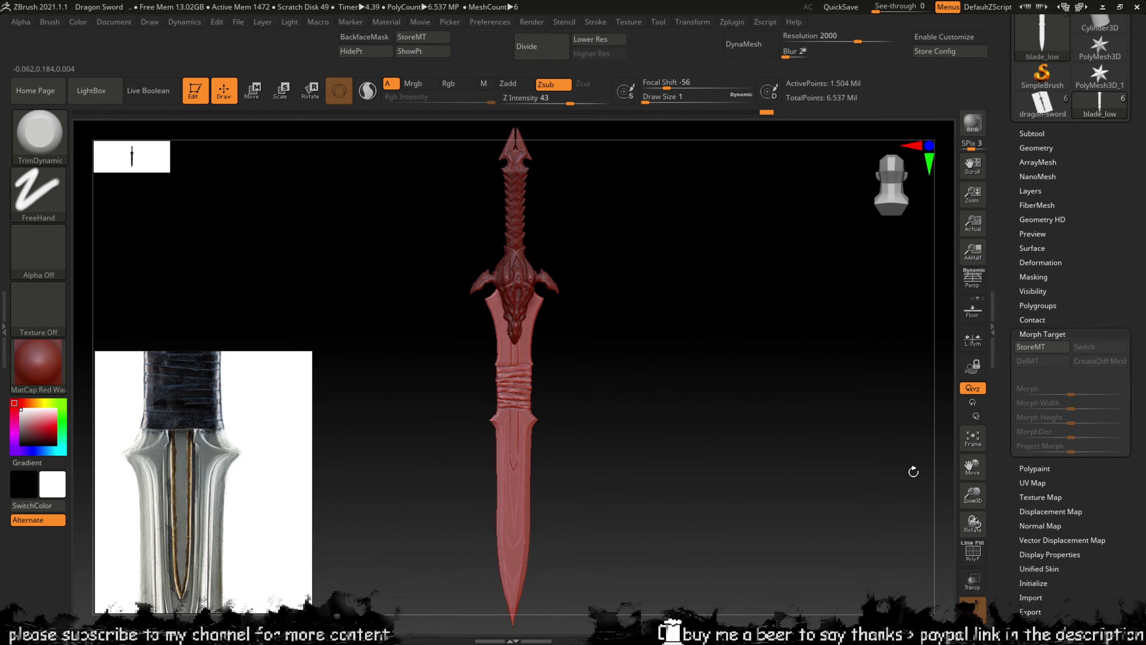
pyautogui.moveTo(971, 492); pyautogui.dragTo(985, 525)
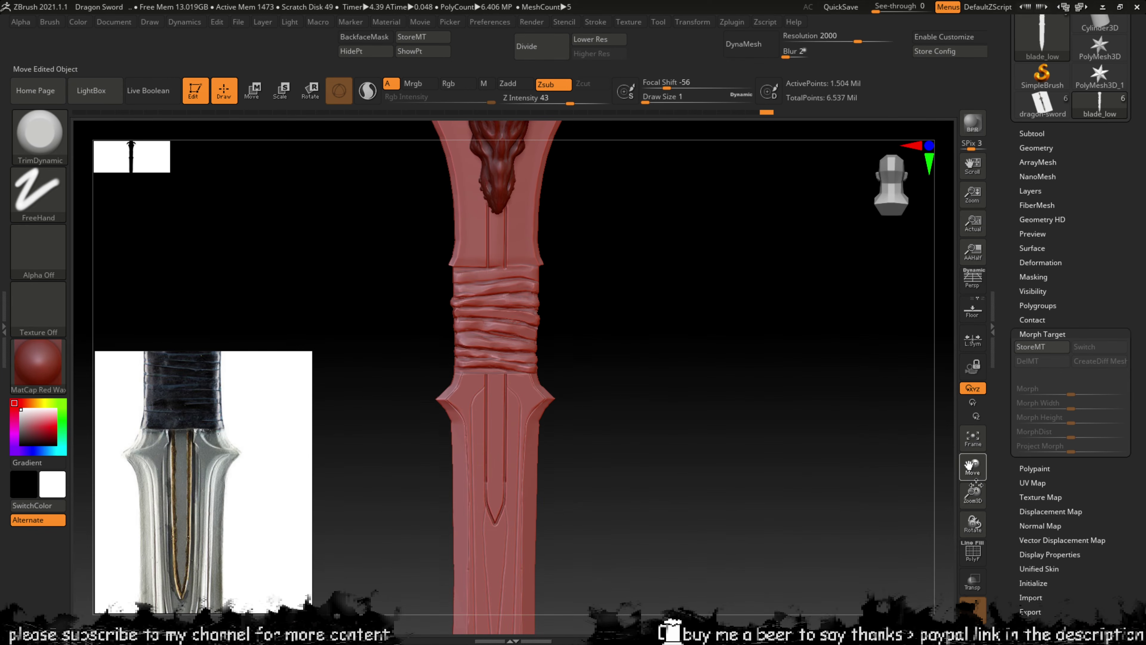
pyautogui.moveTo(976, 485); pyautogui.dragTo(970, 582)
pyautogui.moveTo(974, 498); pyautogui.dragTo(981, 529)
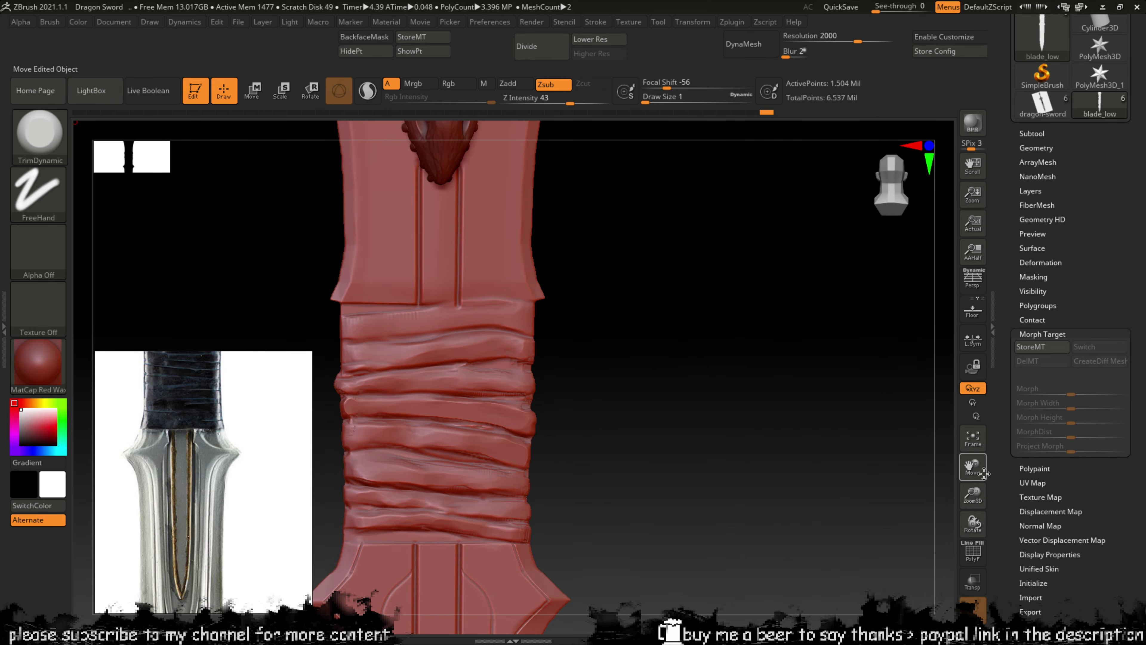
pyautogui.moveTo(980, 471); pyautogui.dragTo(976, 551)
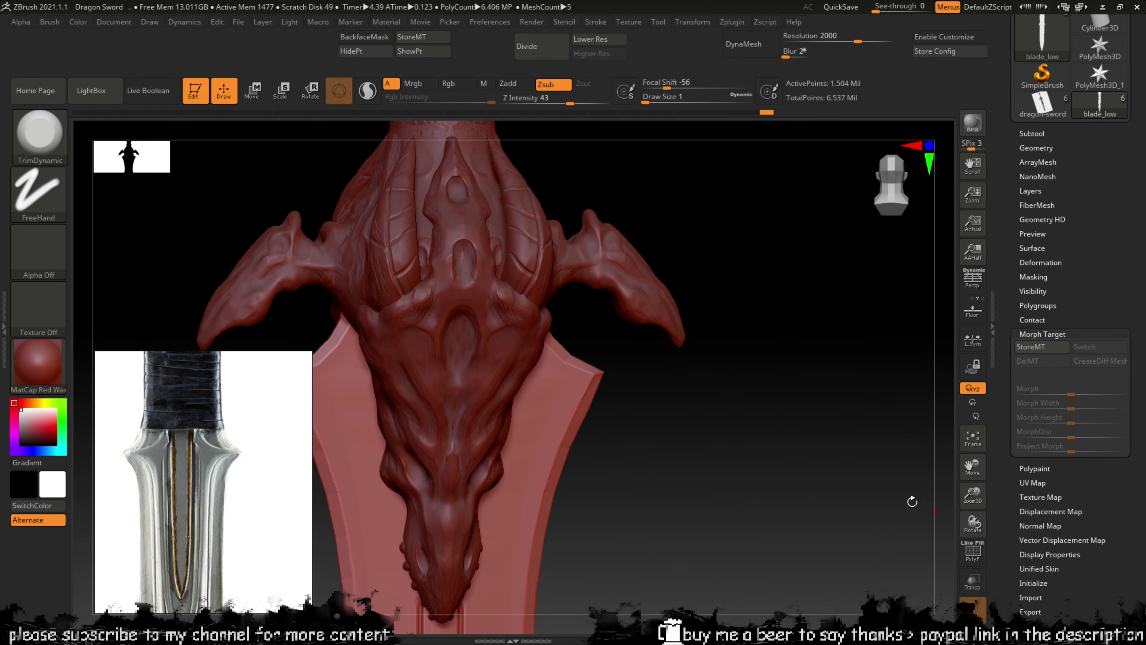
pyautogui.moveTo(695, 381)
pyautogui.mouseDown()
pyautogui.moveTo(670, 358)
pyautogui.moveTo(604, 385)
pyautogui.mouseUp()
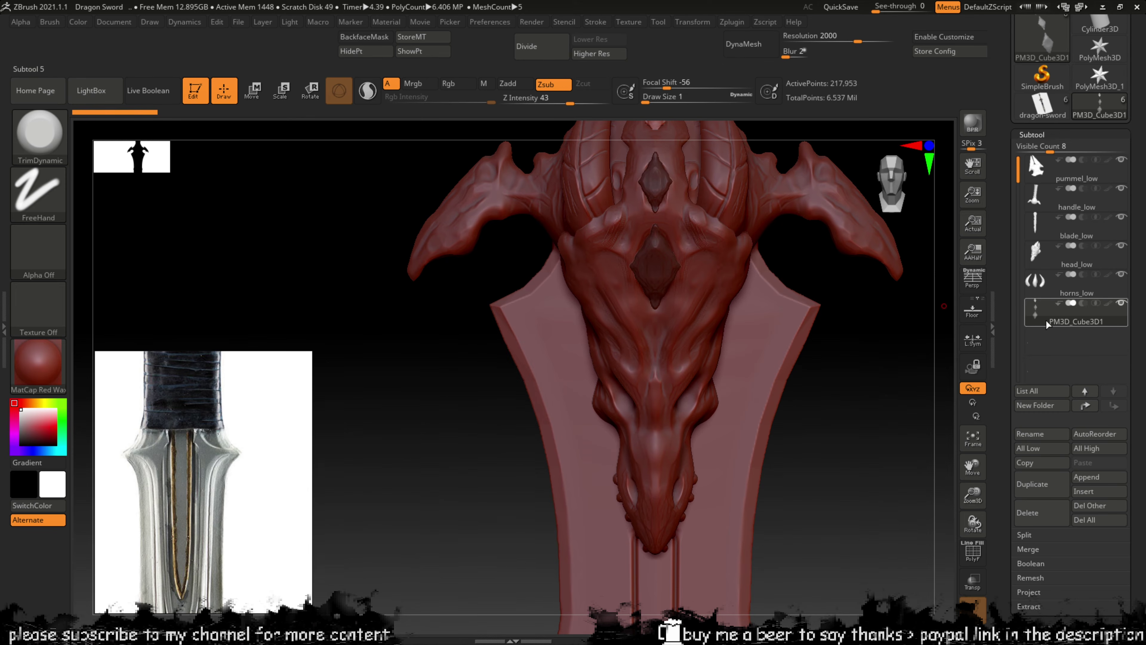
# Step: Try to mirror the gem subtool across the Z axis with SubTool Master, merged into one SubTool
pyautogui.moveTo(1051, 320)
pyautogui.moveTo(878, 318); pyautogui.dragTo(966, 303)
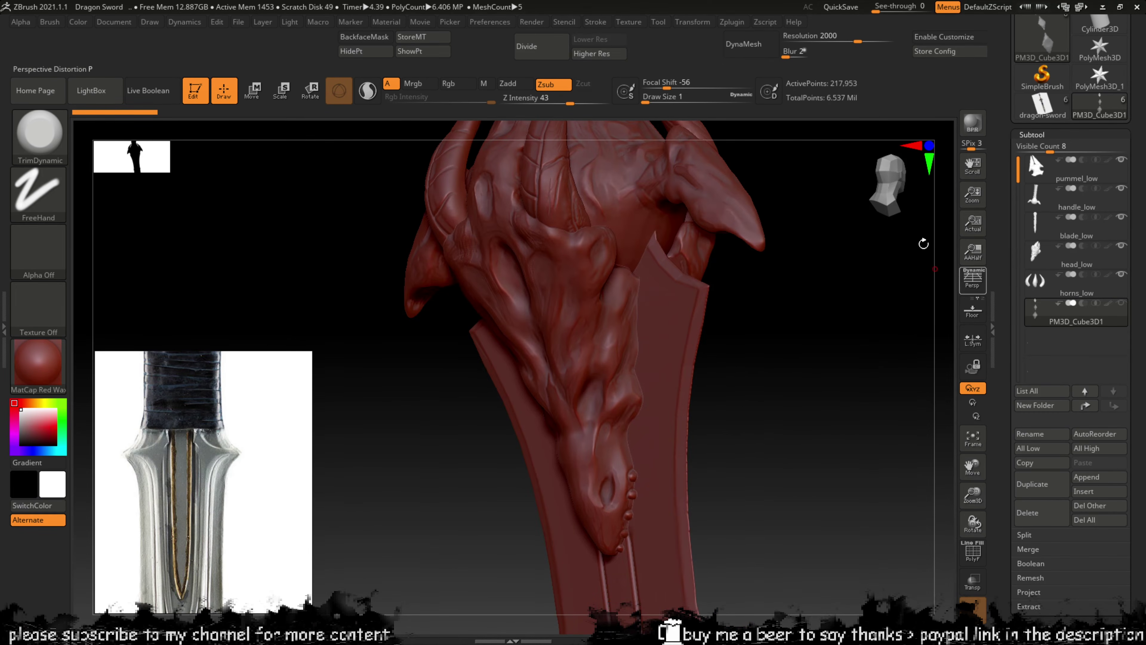
pyautogui.click(763, 22)
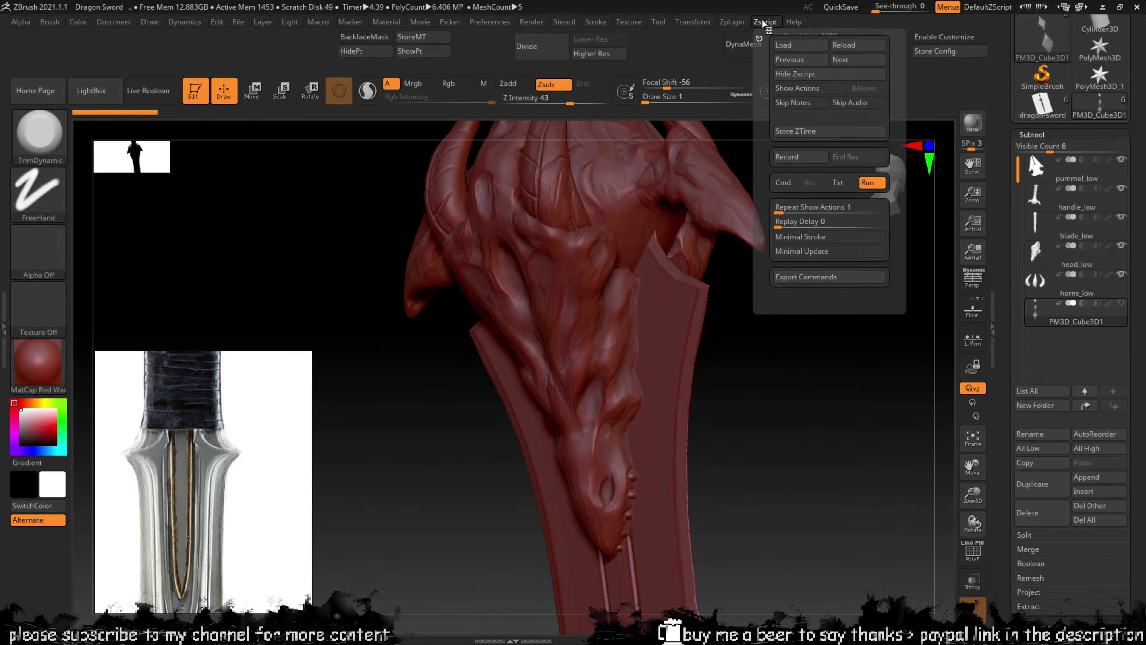
pyautogui.click(731, 22)
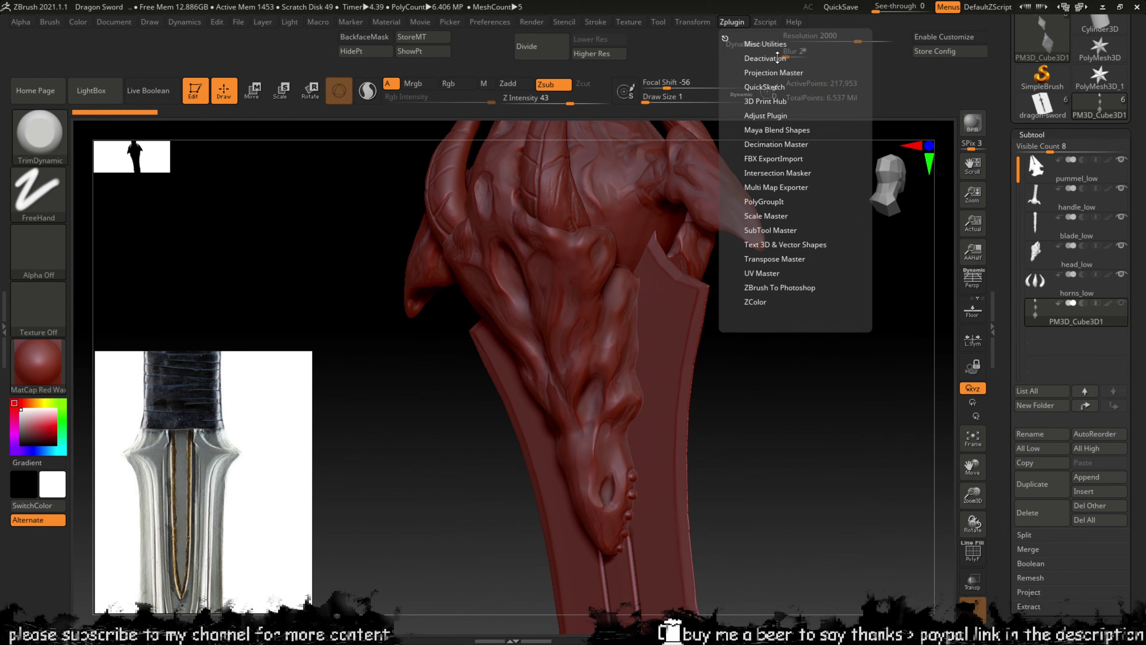
pyautogui.click(773, 43)
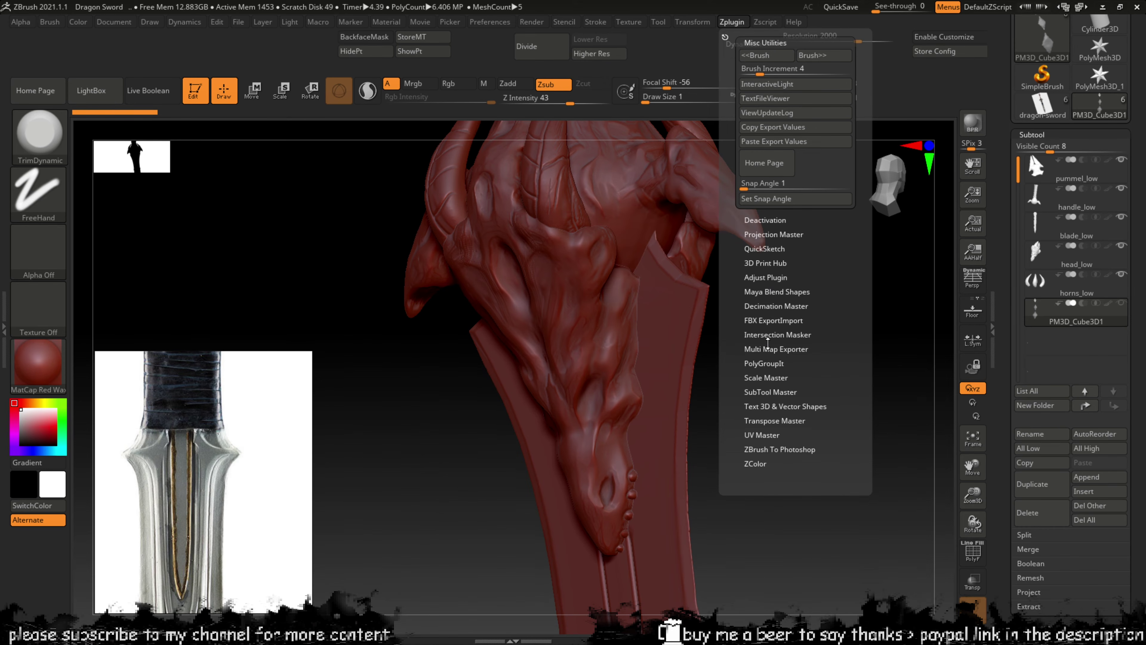
pyautogui.click(764, 390)
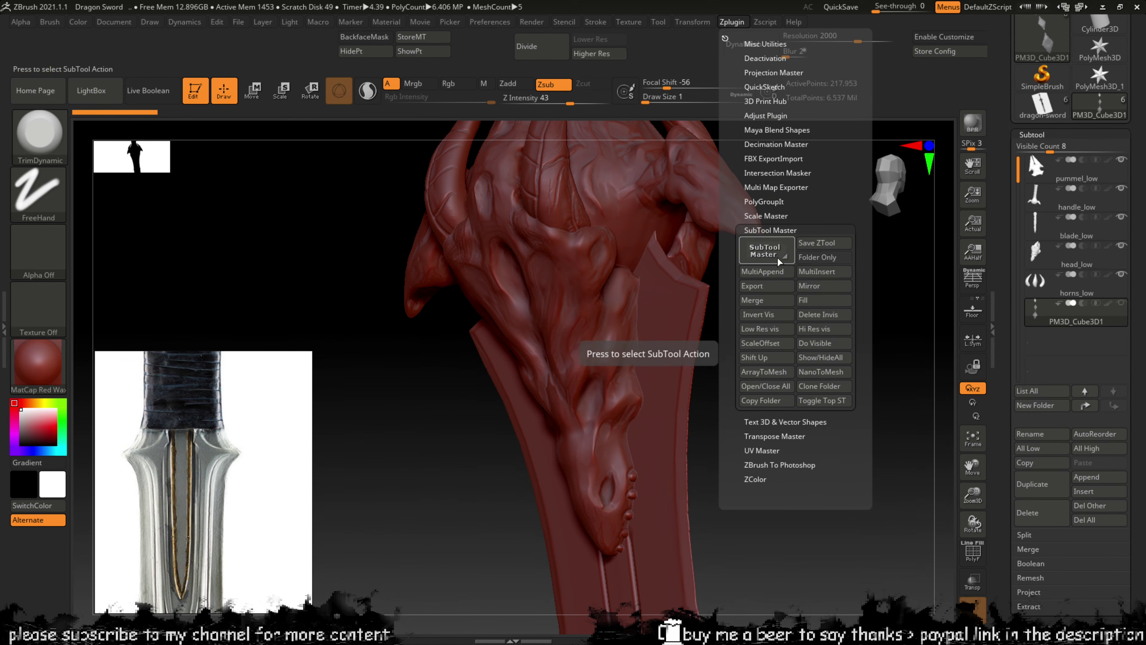
pyautogui.click(811, 286)
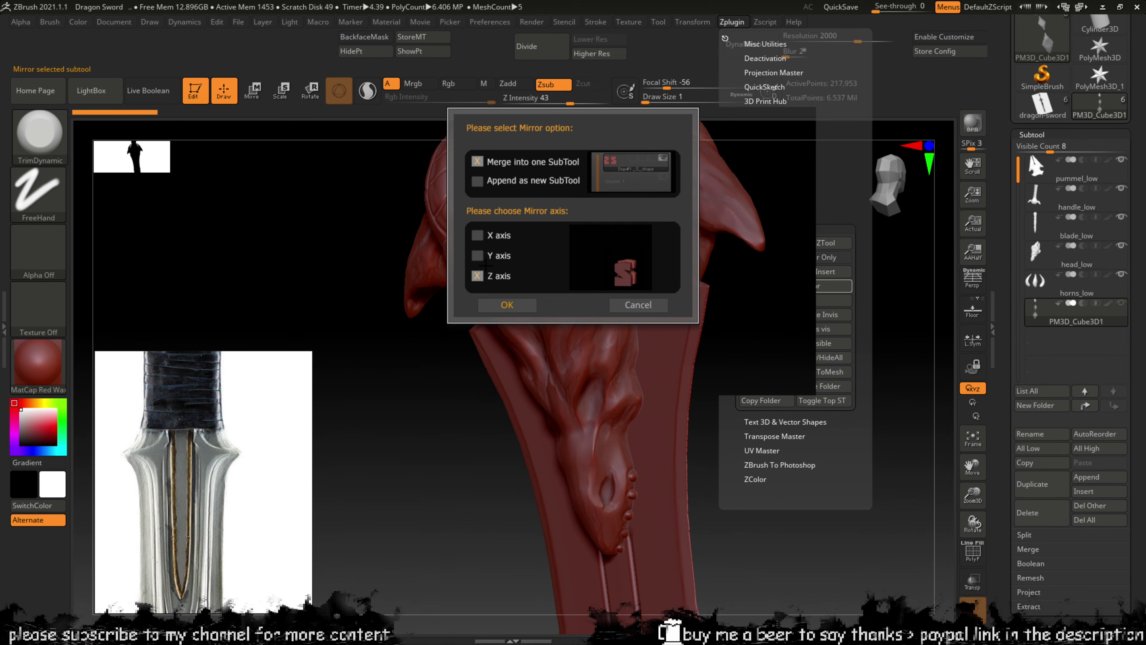
pyautogui.click(507, 305)
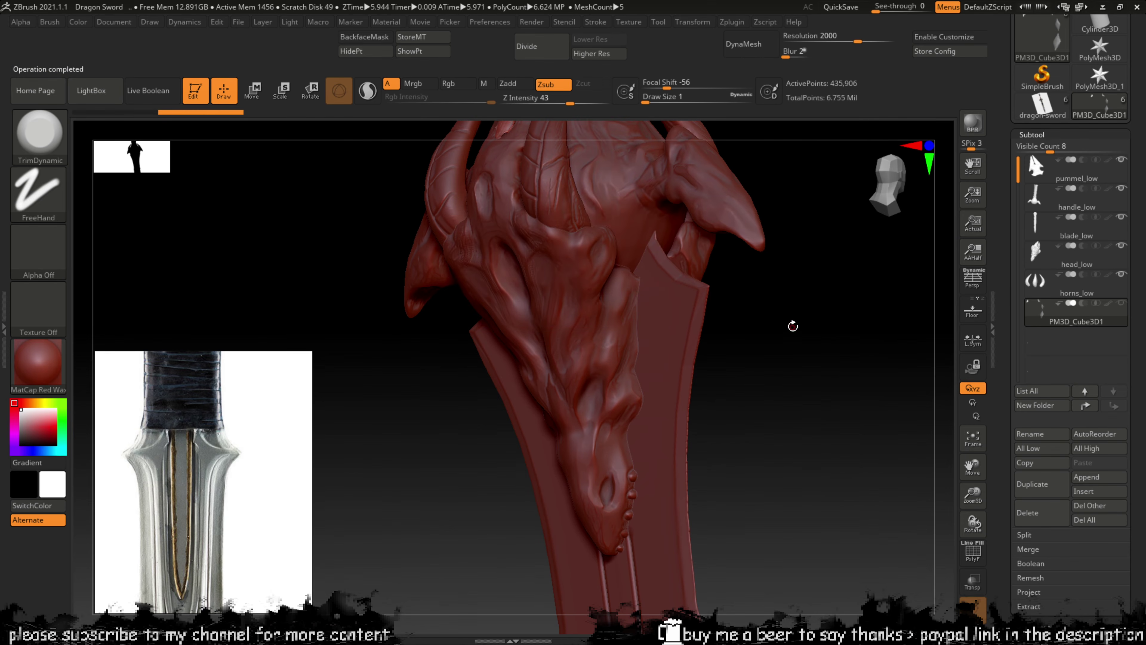
pyautogui.moveTo(790, 324)
pyautogui.mouseDown()
pyautogui.moveTo(795, 373)
pyautogui.moveTo(701, 340)
pyautogui.moveTo(788, 341)
pyautogui.moveTo(809, 326)
pyautogui.moveTo(846, 348)
pyautogui.moveTo(845, 392)
pyautogui.moveTo(826, 294)
pyautogui.moveTo(850, 294)
pyautogui.moveTo(778, 309)
pyautogui.moveTo(862, 314)
pyautogui.moveTo(794, 309)
pyautogui.moveTo(857, 300)
pyautogui.moveTo(725, 210)
pyautogui.moveTo(740, 205)
pyautogui.mouseUp()
# Step: Mirror the gem subtool to the other side of the dragon head across the Z axis, merged into one SubTool
pyautogui.click(766, 22)
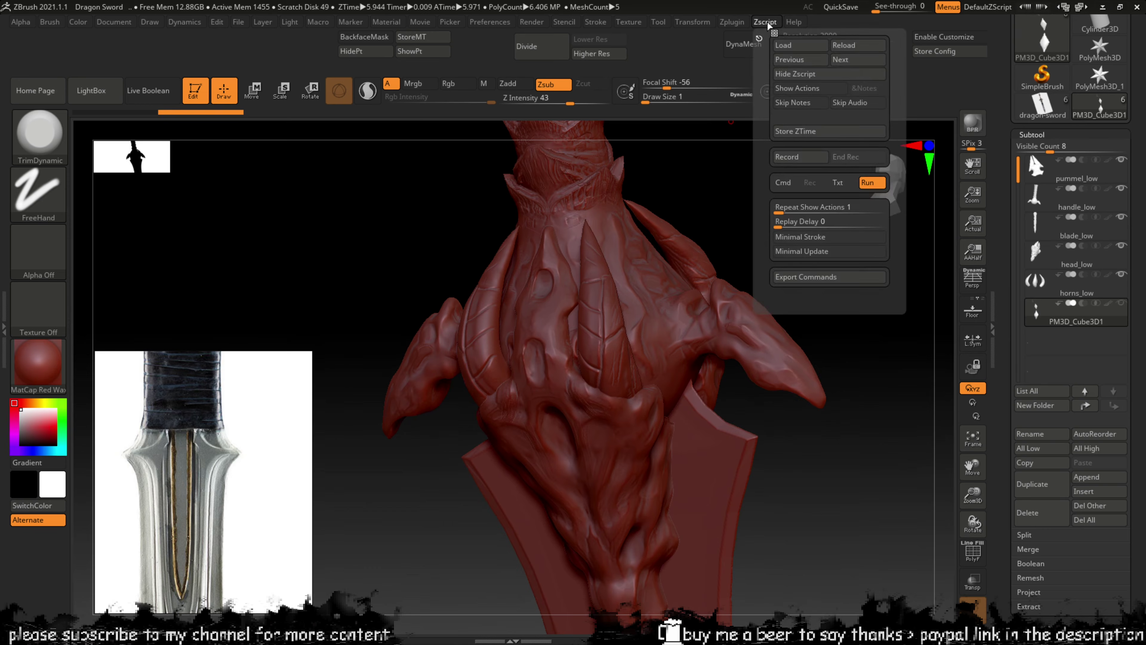
pyautogui.click(742, 22)
pyautogui.click(824, 285)
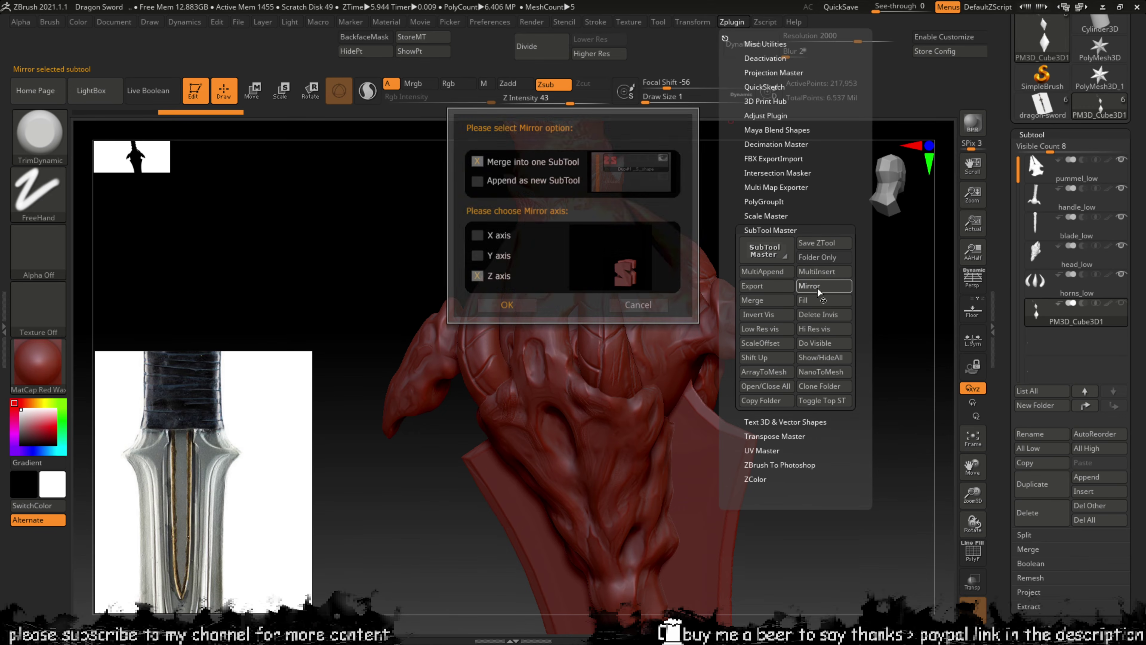
pyautogui.click(509, 305)
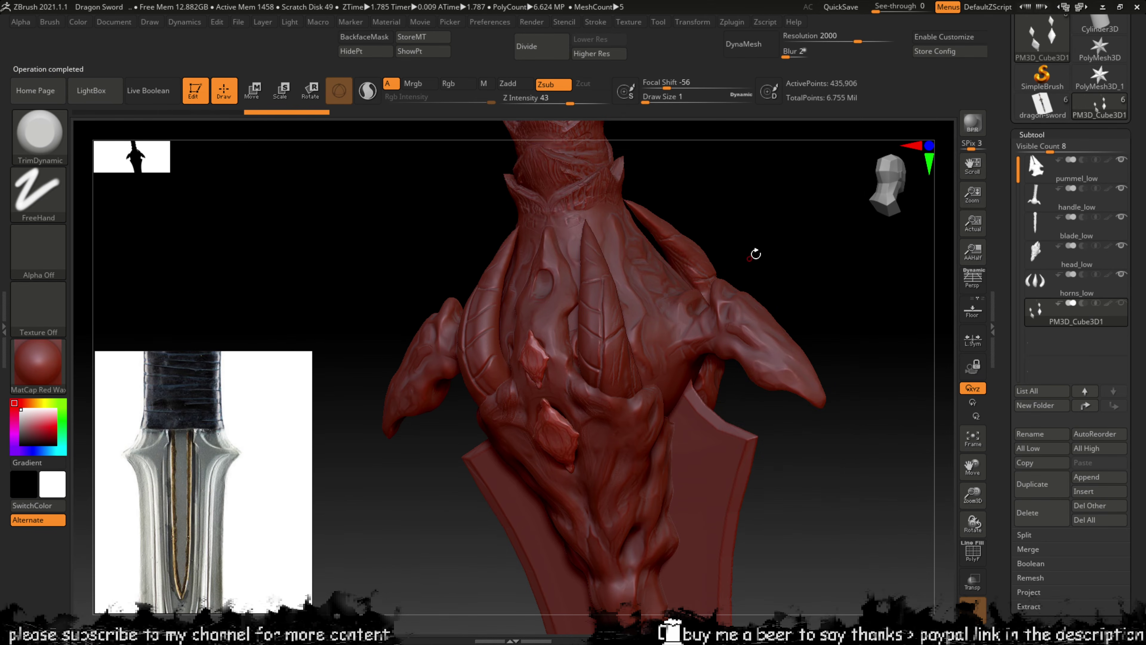
pyautogui.moveTo(775, 257); pyautogui.dragTo(782, 234)
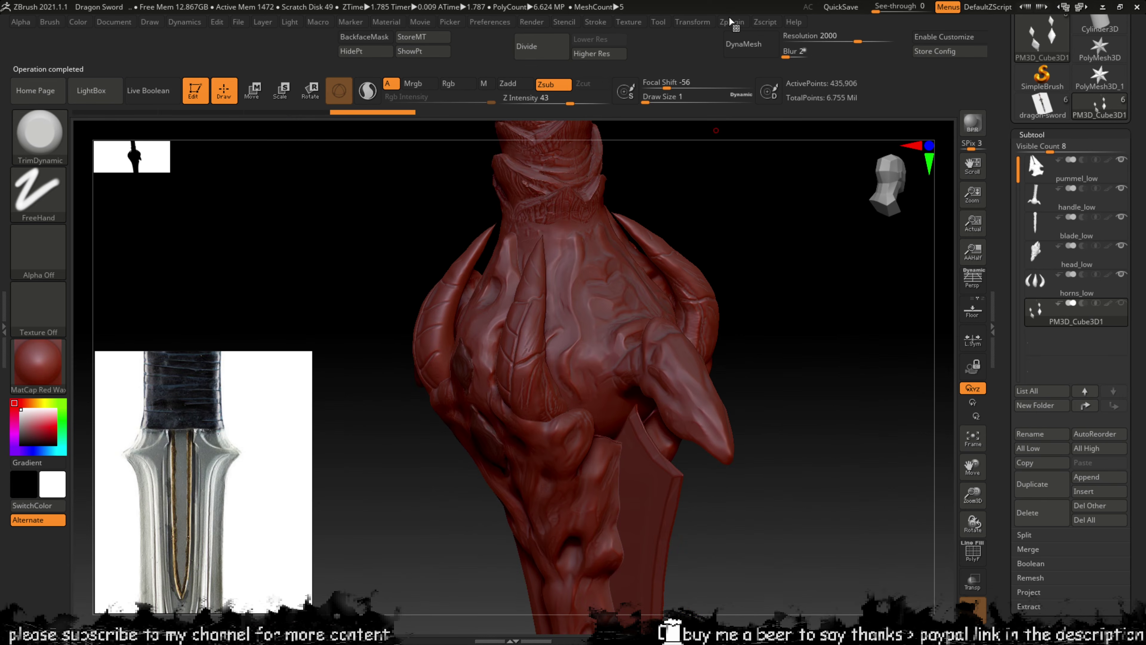
# Step: Mirror the combined gem subtool once more with the merge option and Z axis, accepting the larger combined mesh
pyautogui.click(731, 22)
pyautogui.click(809, 285)
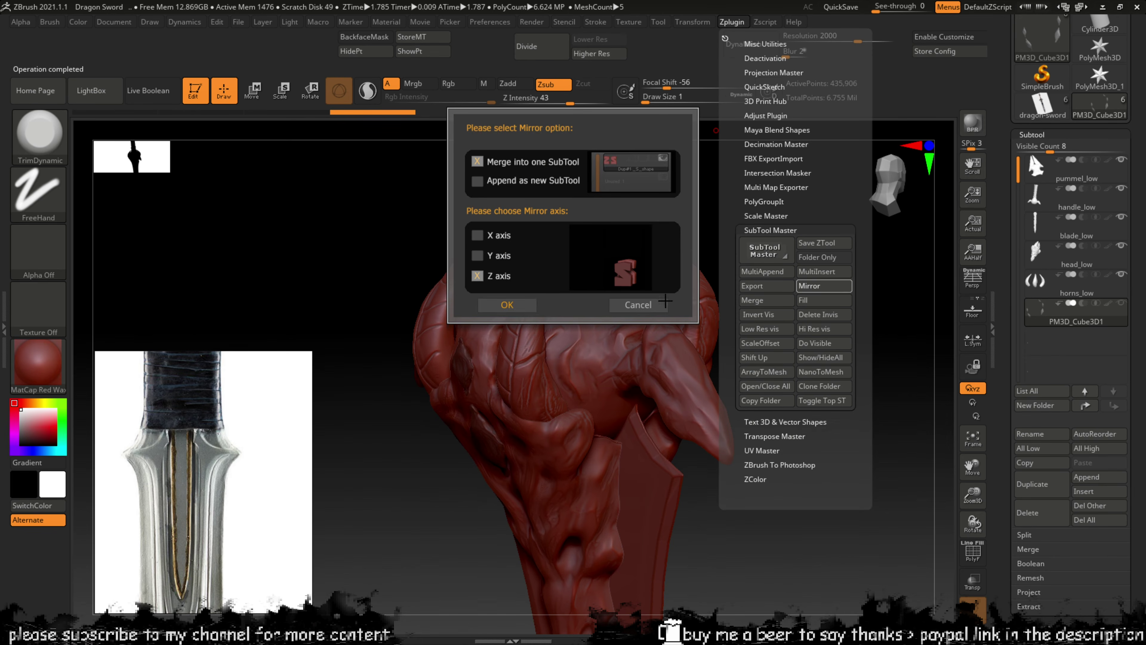
pyautogui.click(519, 304)
pyautogui.click(563, 195)
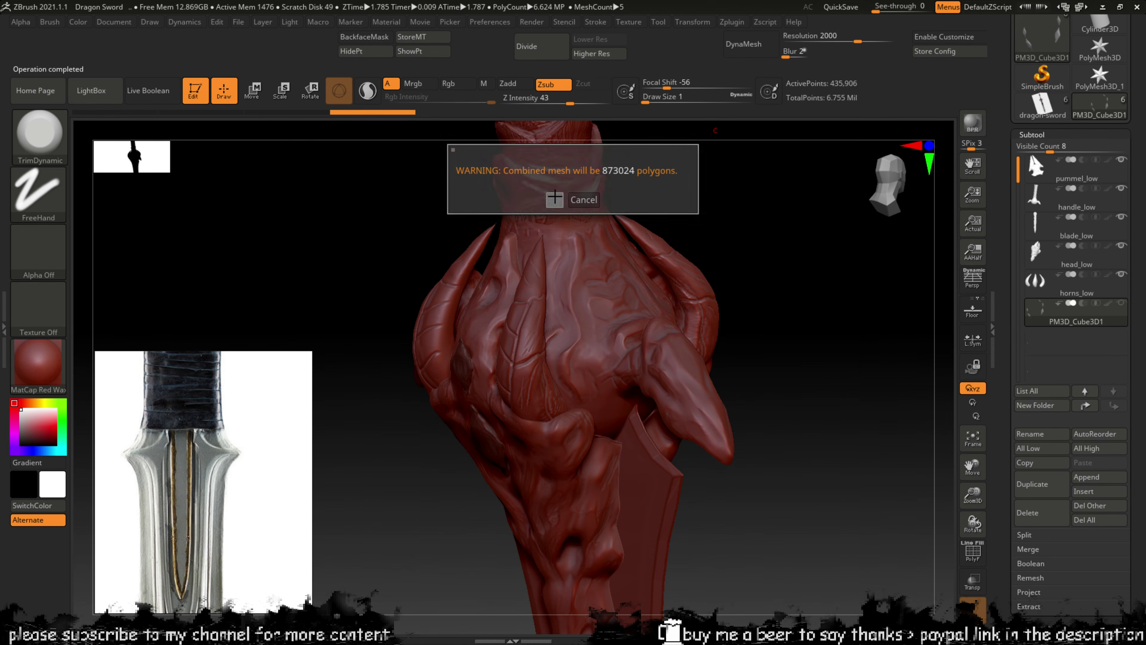
pyautogui.moveTo(744, 251)
pyautogui.mouseDown()
pyautogui.moveTo(685, 249)
pyautogui.moveTo(762, 238)
pyautogui.moveTo(801, 251)
pyautogui.moveTo(712, 243)
pyautogui.moveTo(755, 244)
pyautogui.moveTo(760, 273)
pyautogui.moveTo(878, 259)
pyautogui.moveTo(878, 240)
pyautogui.moveTo(891, 244)
pyautogui.moveTo(880, 265)
pyautogui.moveTo(889, 298)
pyautogui.mouseUp()
# Step: Make head_low the active subtool and show the PM3D_Cube3D1 gem subtool
pyautogui.press('ctrl')
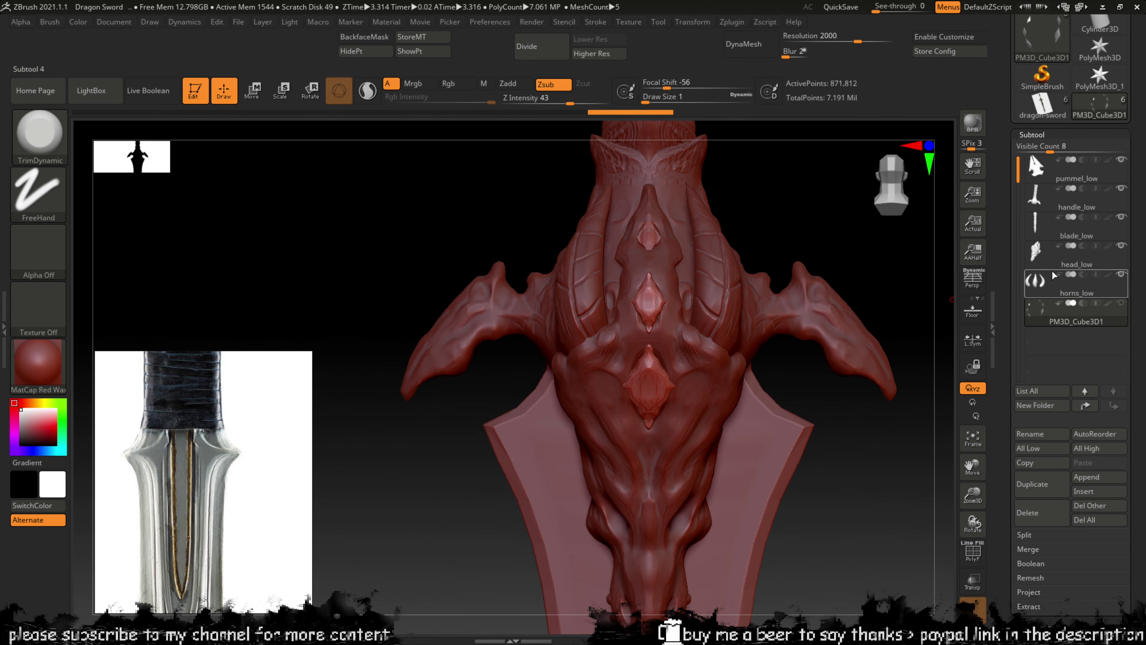
pyautogui.keyDown('alt'); pyautogui.click(901, 275); pyautogui.keyUp('alt')
pyautogui.keyDown('alt'); pyautogui.moveTo(833, 210); pyautogui.dragTo(766, 168); pyautogui.keyUp('alt')
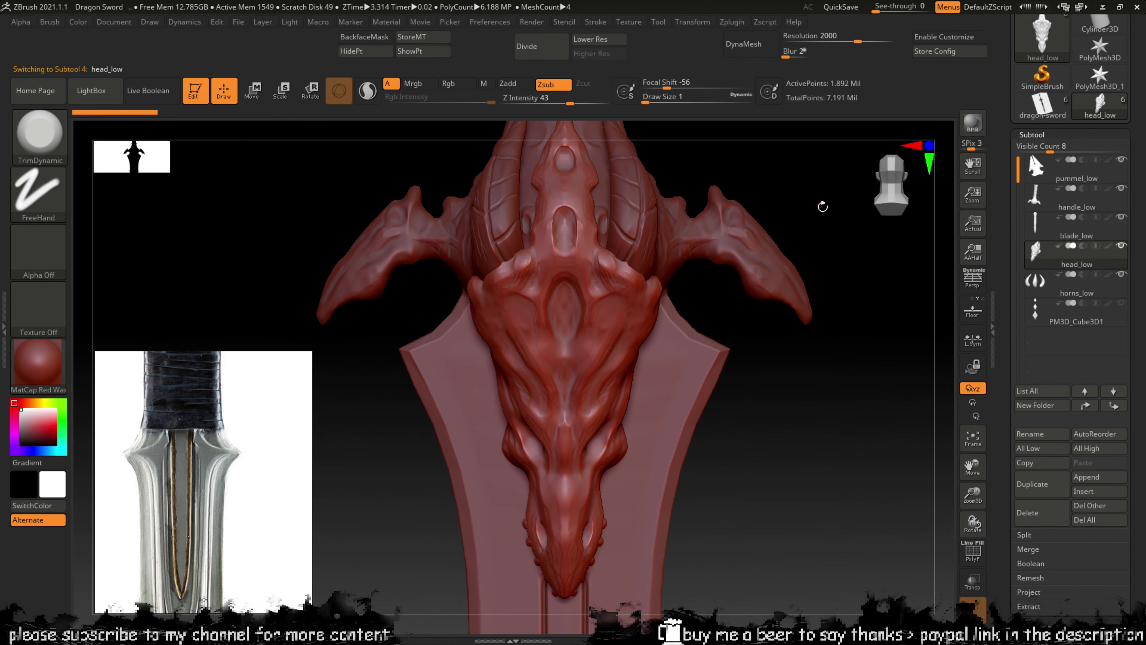
pyautogui.click(1122, 304)
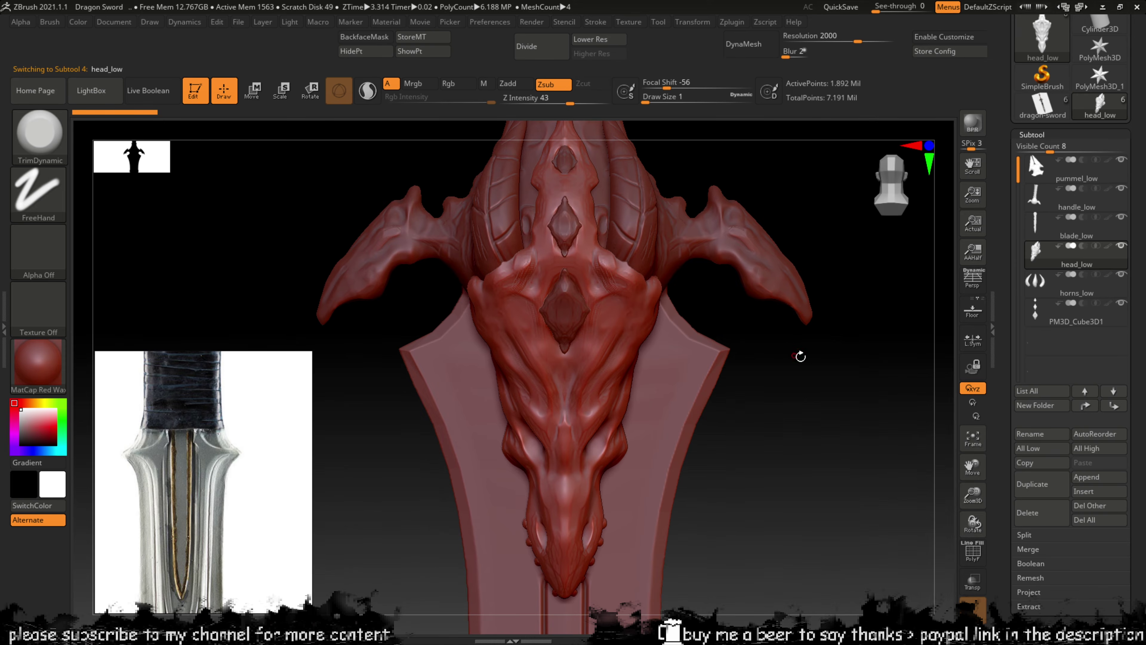
# Step: Select ClayBuildup at draw size 3 and undo the test strokes beside the large gem on the dragon's forehead
pyautogui.moveTo(976, 487)
pyautogui.mouseDown()
pyautogui.moveTo(973, 519)
pyautogui.moveTo(950, 505)
pyautogui.mouseUp()
pyautogui.press('b')
pyautogui.press('c')
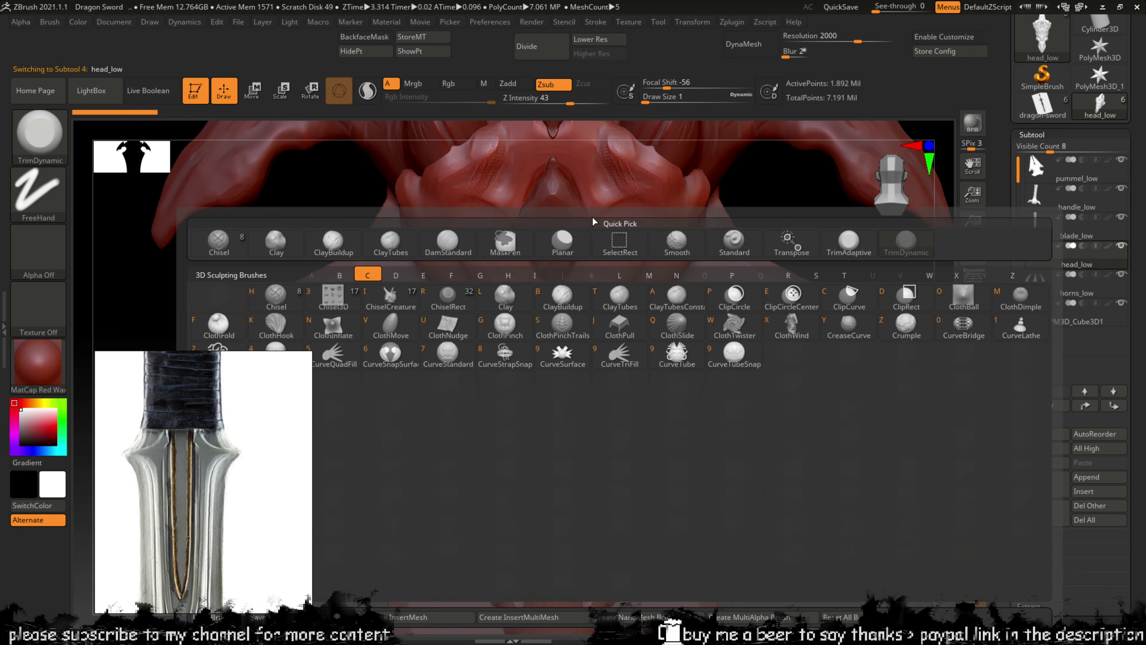
pyautogui.press('b')
pyautogui.moveTo(583, 174); pyautogui.dragTo(591, 217)
pyautogui.hotkey('ctrl', 'z')
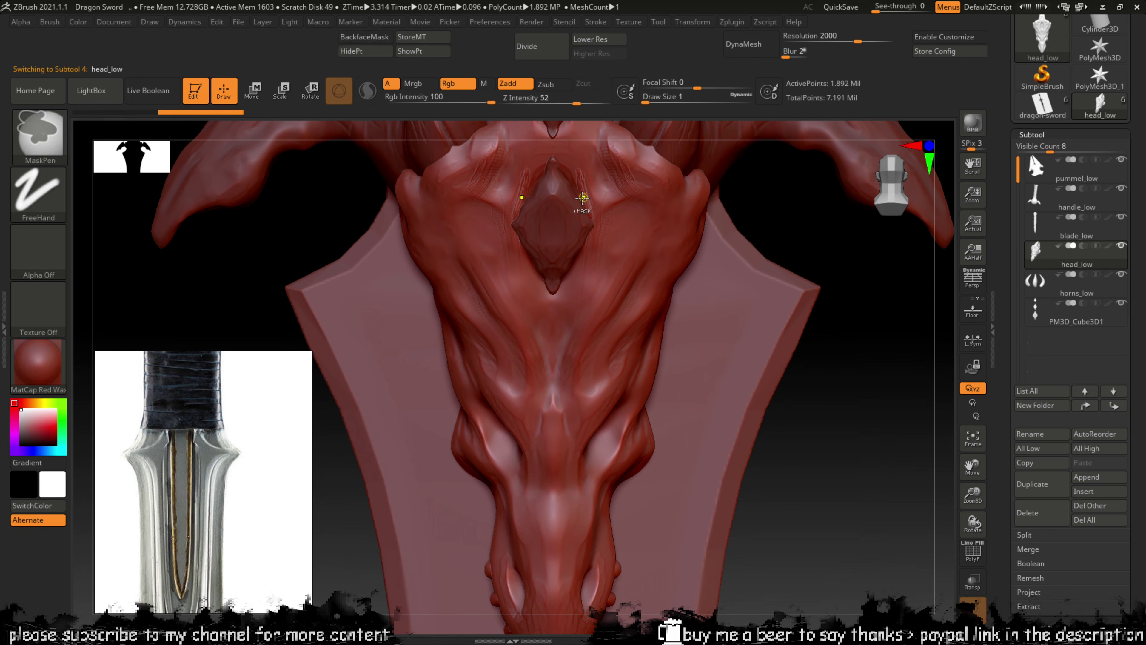
pyautogui.press('[')
pyautogui.press('[')
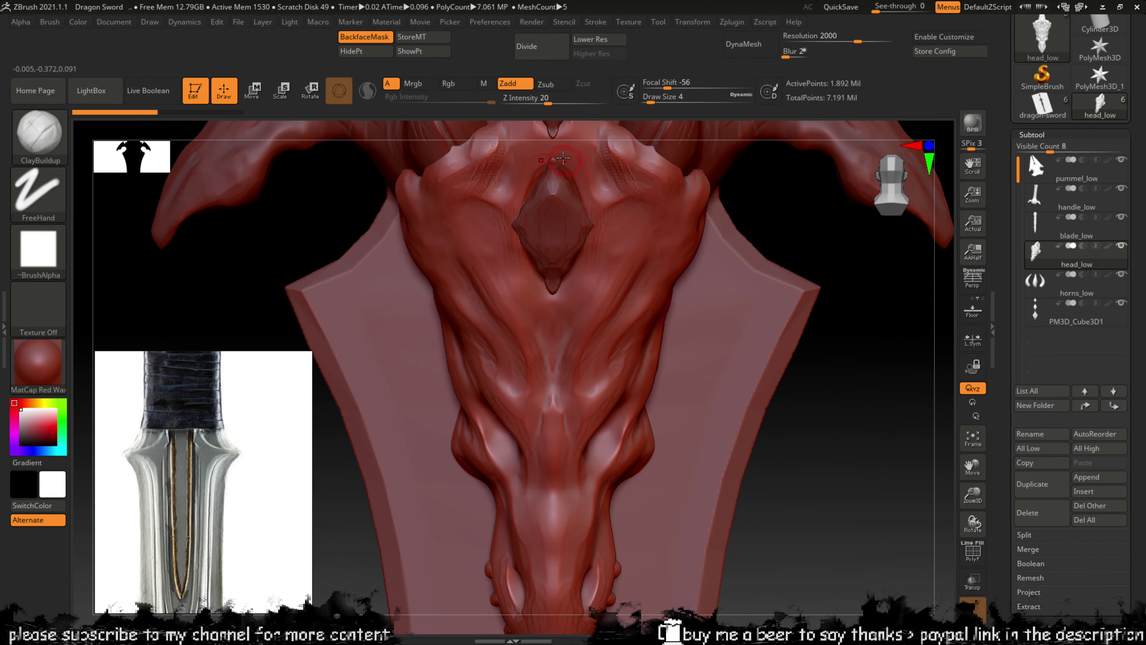
pyautogui.moveTo(571, 162); pyautogui.dragTo(568, 161)
pyautogui.hotkey('ctrl', 'z')
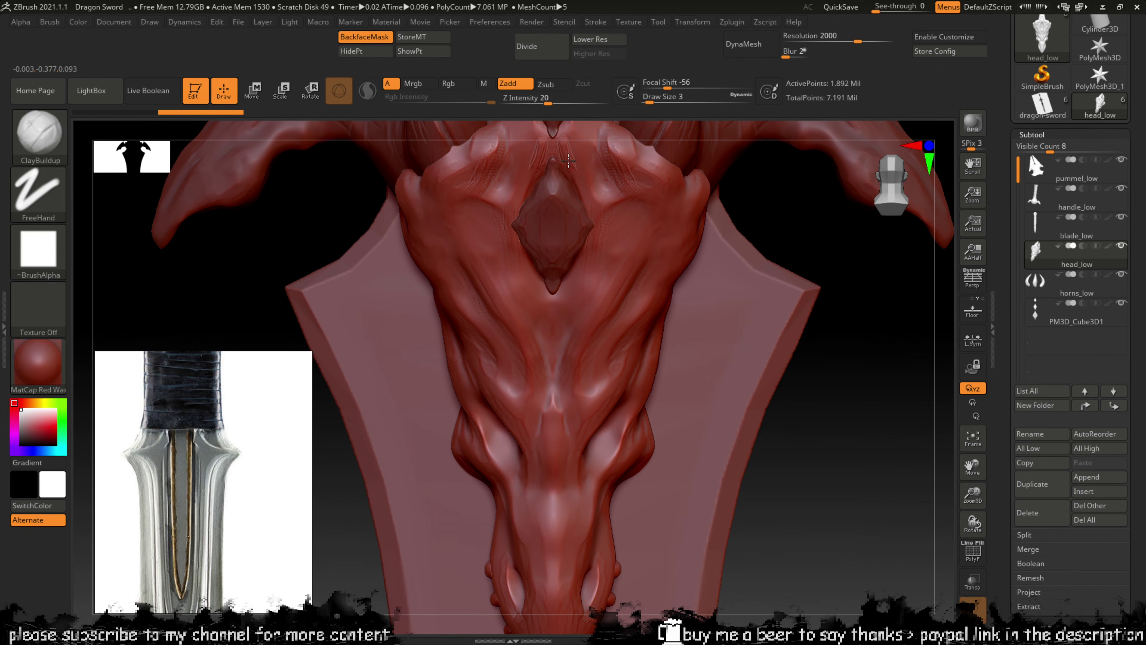
# Step: Build up a raised rim and outer ridges around the large forehead gem with ClayBuildup, and smooth them down the snout's centre
pyautogui.moveTo(590, 200); pyautogui.dragTo(591, 251)
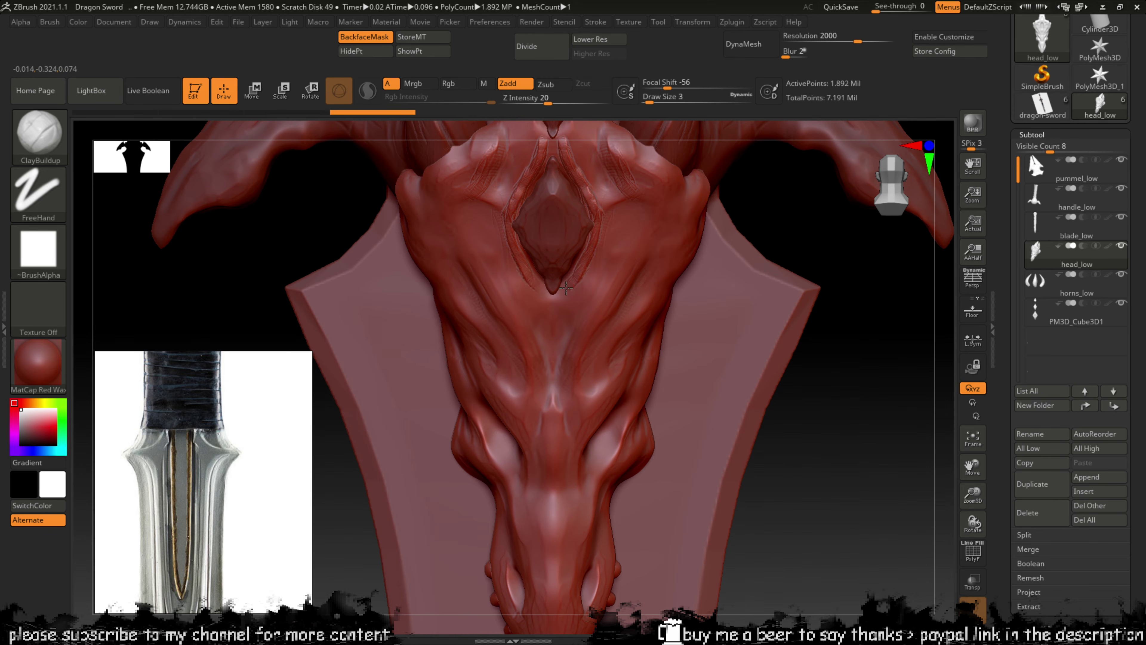
pyautogui.moveTo(566, 287)
pyautogui.mouseDown()
pyautogui.moveTo(559, 319)
pyautogui.moveTo(595, 262)
pyautogui.moveTo(561, 316)
pyautogui.mouseUp()
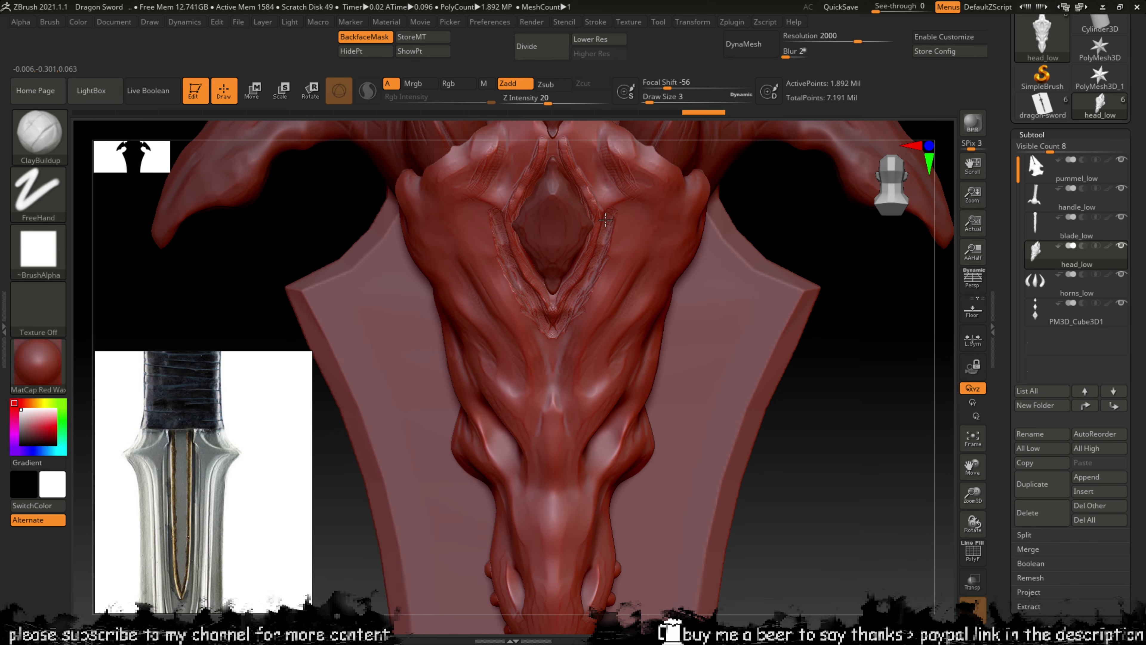
pyautogui.moveTo(605, 220); pyautogui.dragTo(613, 199)
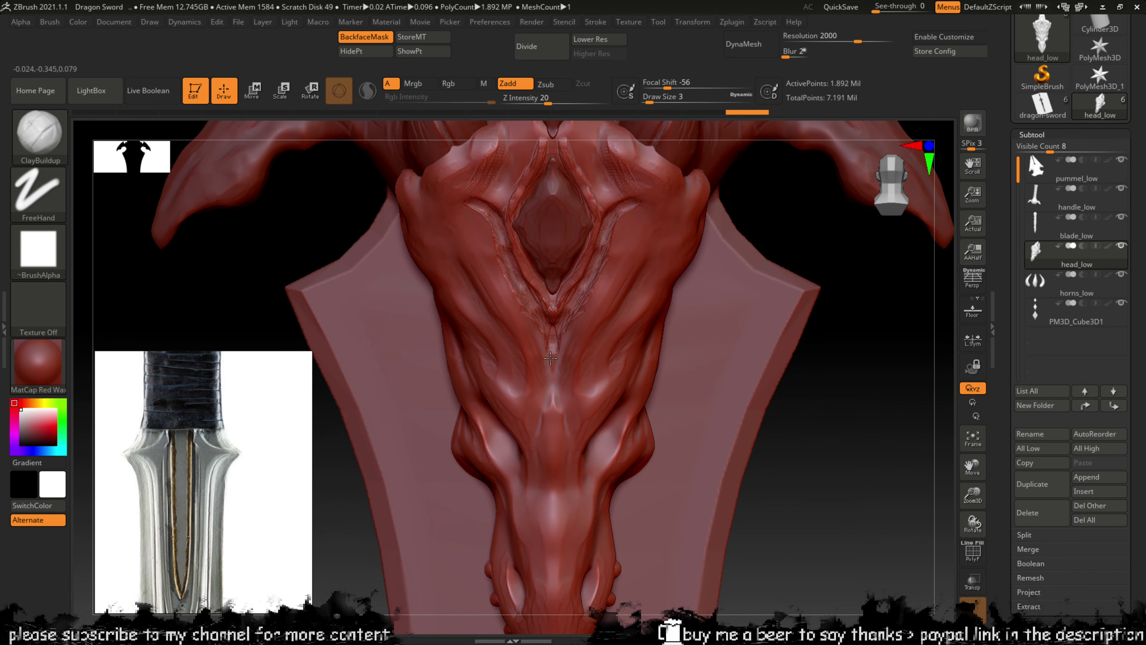
pyautogui.keyDown('shift'); pyautogui.moveTo(563, 330); pyautogui.dragTo(574, 292); pyautogui.keyUp('shift')
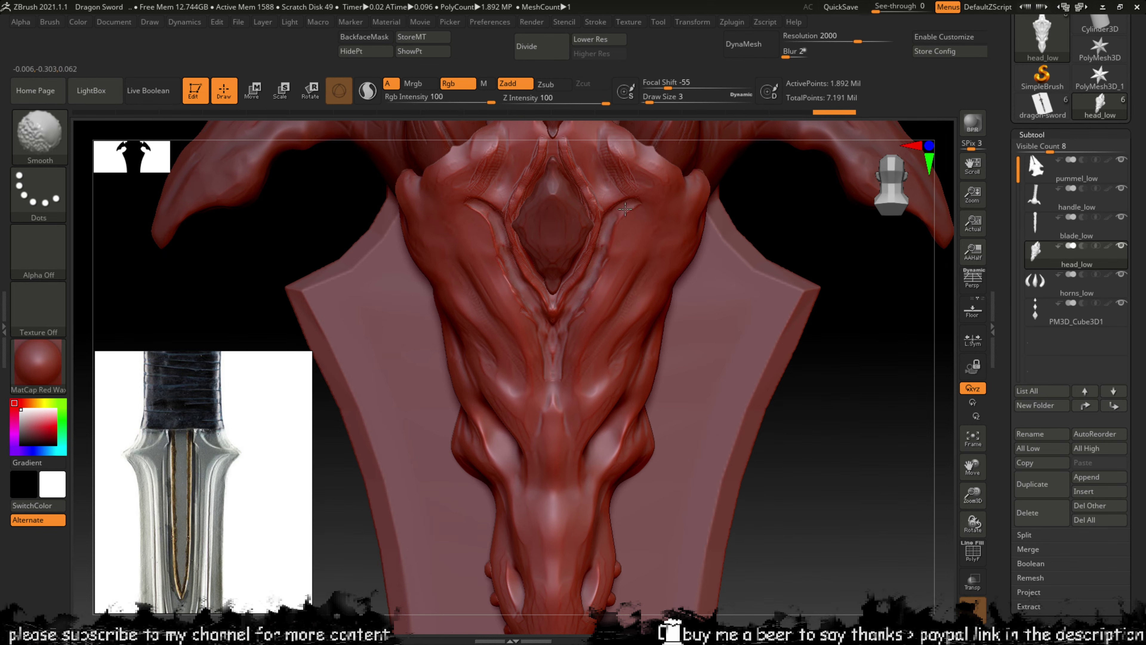
pyautogui.keyDown('shift'); pyautogui.moveTo(551, 396); pyautogui.dragTo(568, 386); pyautogui.keyUp('shift')
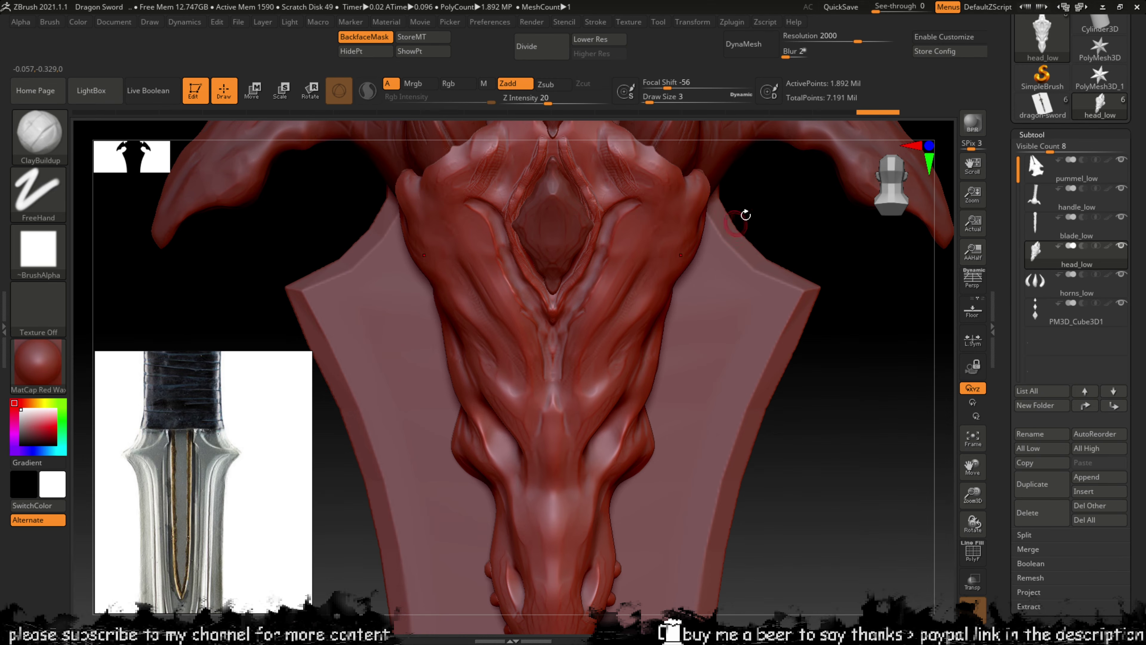
# Step: Undo a further ClayBuildup stroke beside the large gem and smooth the upper part of its rim
pyautogui.moveTo(766, 199)
pyautogui.mouseDown()
pyautogui.moveTo(686, 180)
pyautogui.moveTo(772, 178)
pyautogui.moveTo(751, 178)
pyautogui.moveTo(762, 325)
pyautogui.mouseUp()
pyautogui.moveTo(619, 248); pyautogui.dragTo(618, 271)
pyautogui.hotkey('ctrl', 'z')
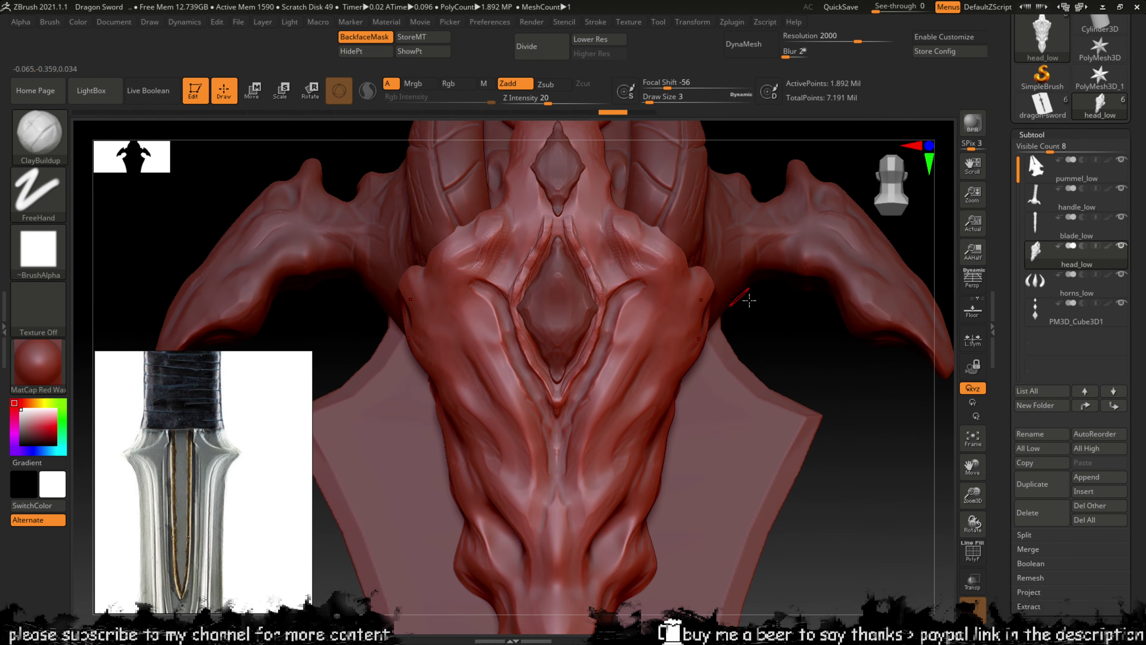
pyautogui.moveTo(749, 300)
pyautogui.mouseDown()
pyautogui.moveTo(684, 300)
pyautogui.moveTo(806, 309)
pyautogui.moveTo(731, 307)
pyautogui.mouseUp()
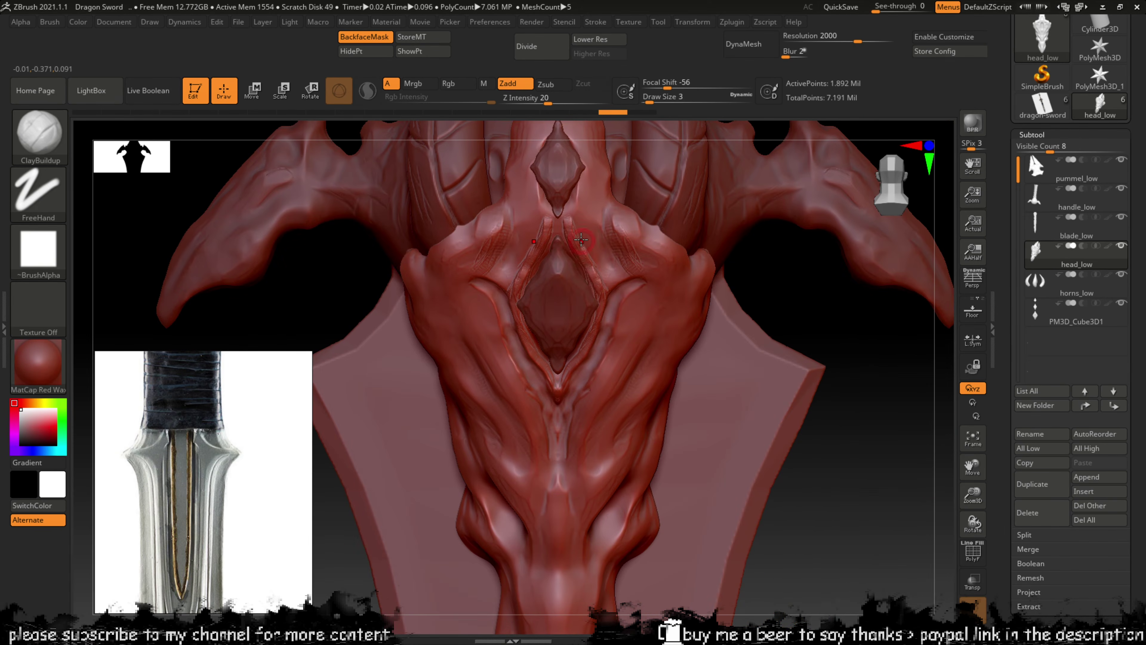
pyautogui.press('shift')
# Step: Flatten and sharpen the rim around the large gem and its lower point with TrimDynamic at draw size 3
pyautogui.press('b')
pyautogui.press('t')
pyautogui.press('d')
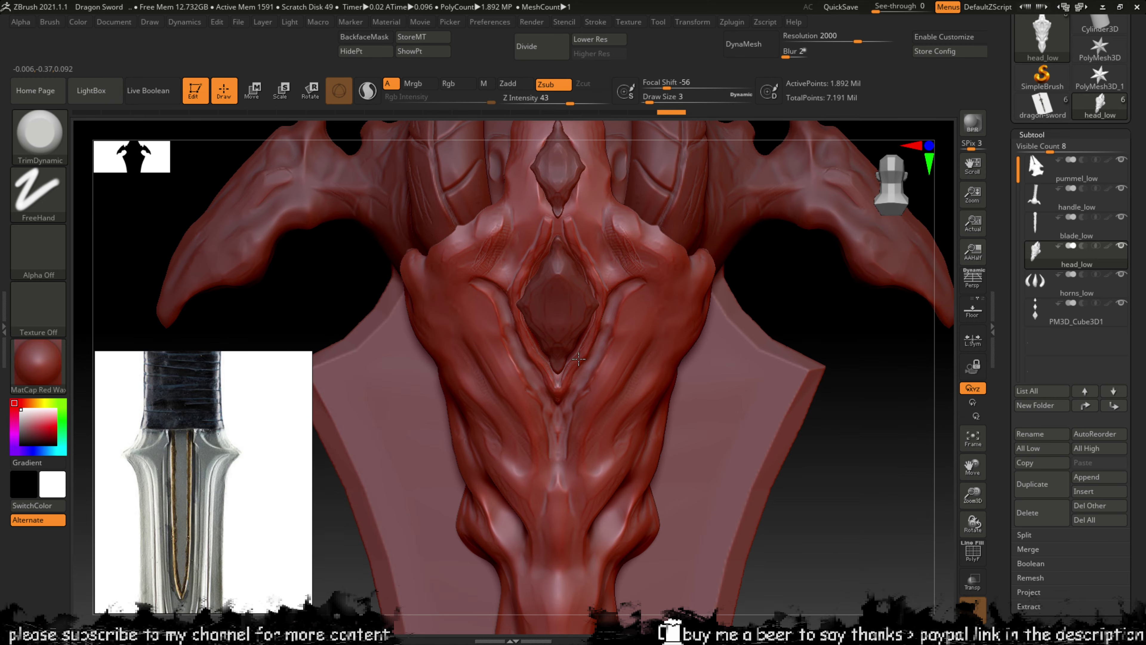
pyautogui.moveTo(578, 360); pyautogui.dragTo(594, 273)
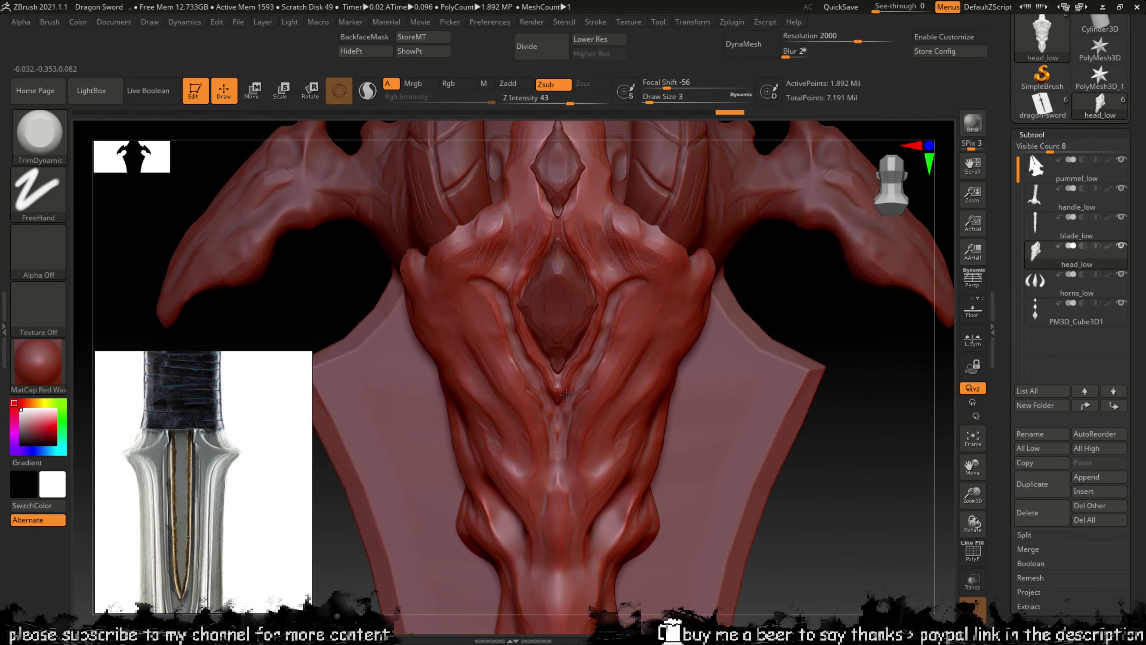
pyautogui.moveTo(566, 394); pyautogui.dragTo(573, 371)
pyautogui.moveTo(765, 270)
pyautogui.mouseDown()
pyautogui.moveTo(587, 308)
pyautogui.moveTo(571, 362)
pyautogui.mouseUp()
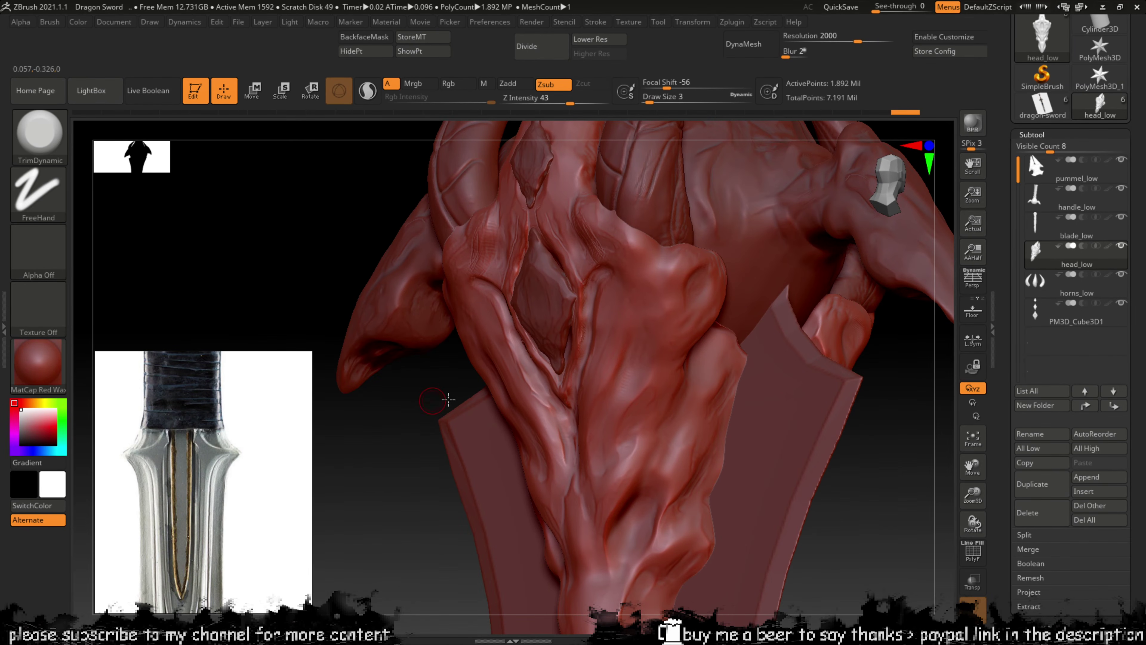
pyautogui.moveTo(448, 399); pyautogui.dragTo(492, 342)
# Step: Select the Standard brush and set its stroke type to DragRect
pyautogui.click(55, 147)
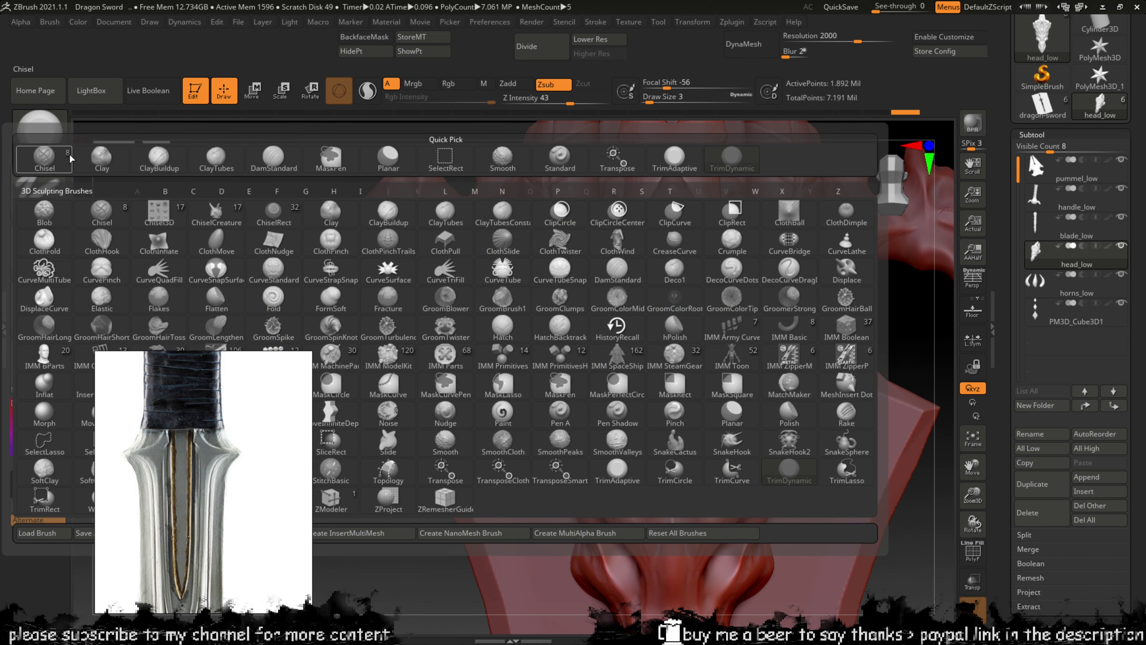
pyautogui.press('d')
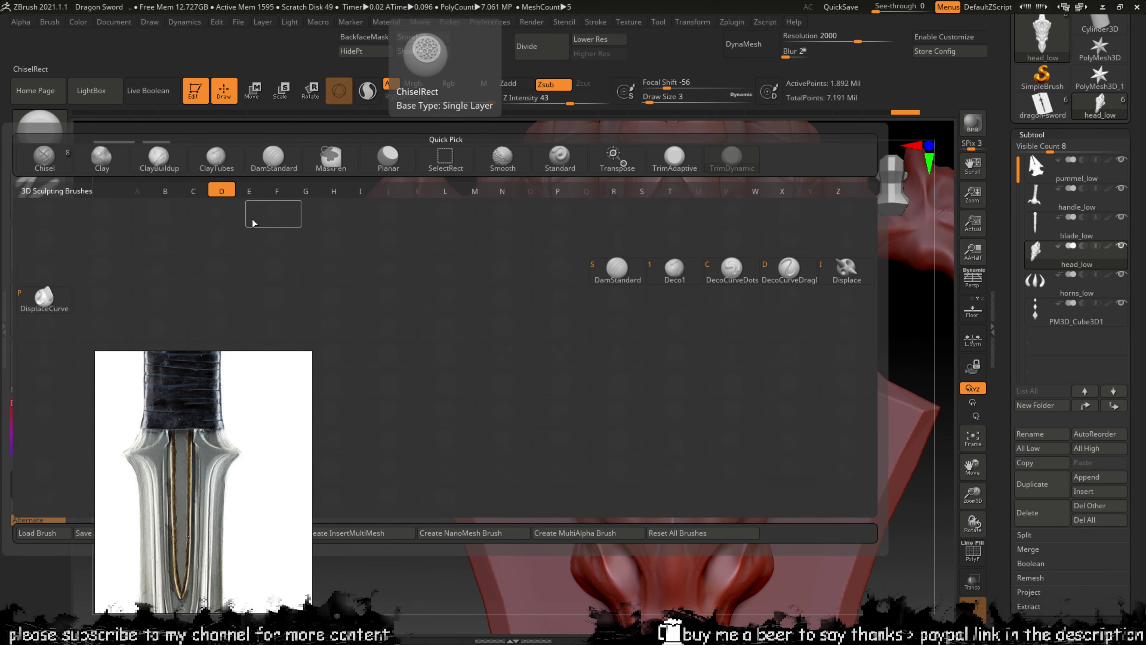
pyautogui.press('Escape')
pyautogui.press('b')
pyautogui.press('s')
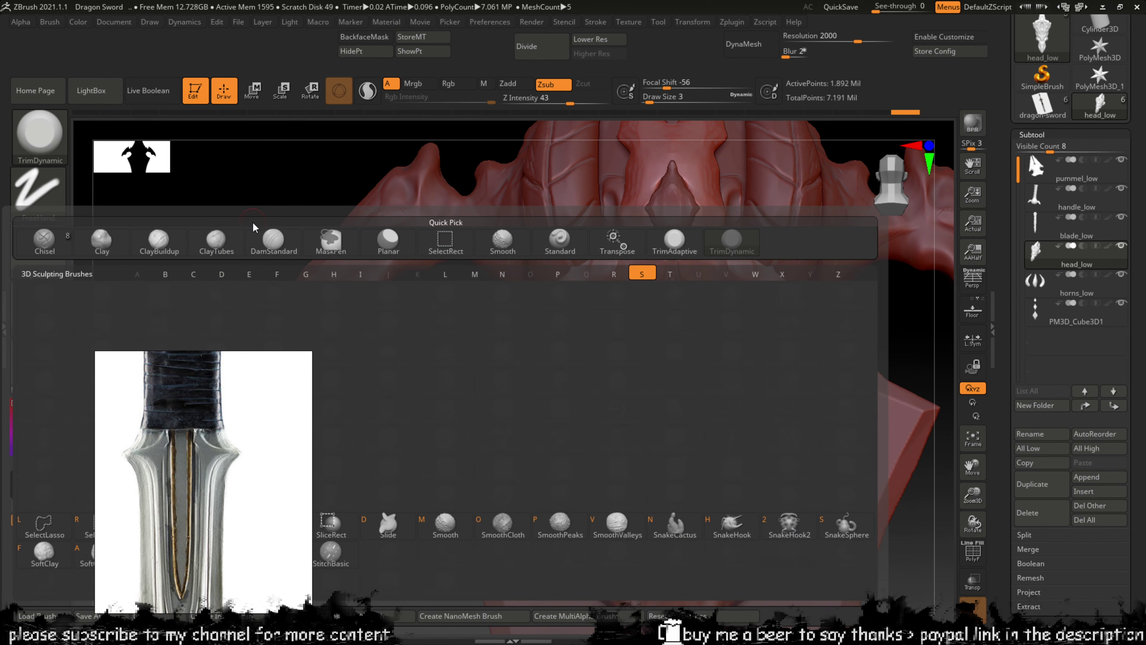
pyautogui.press('t')
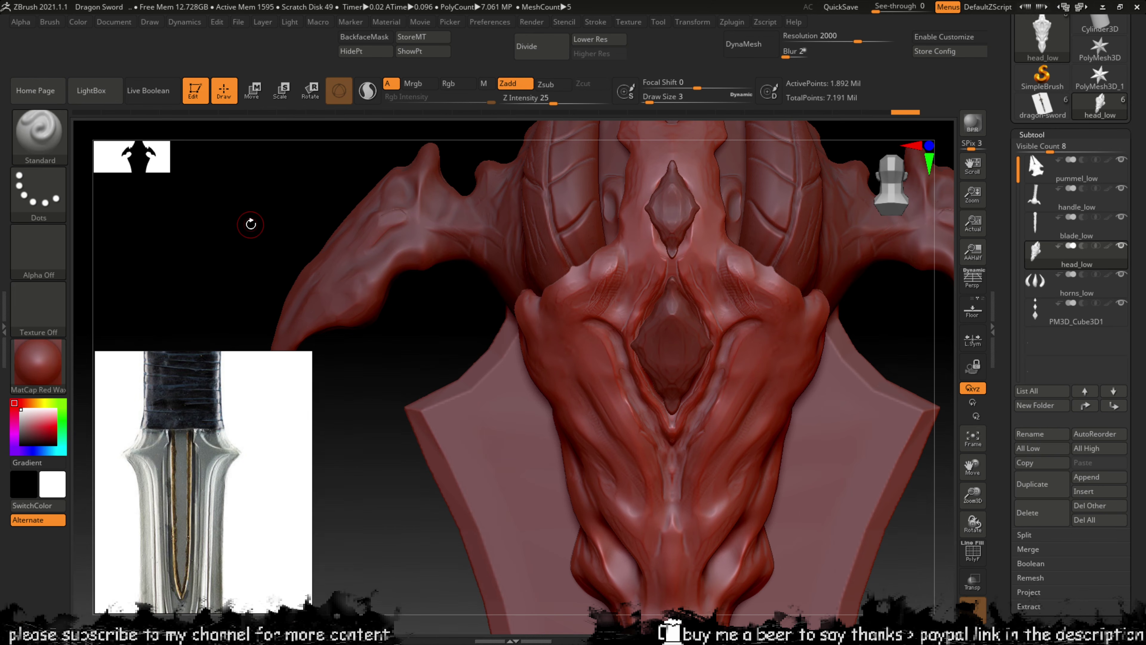
pyautogui.click(36, 208)
pyautogui.click(41, 208)
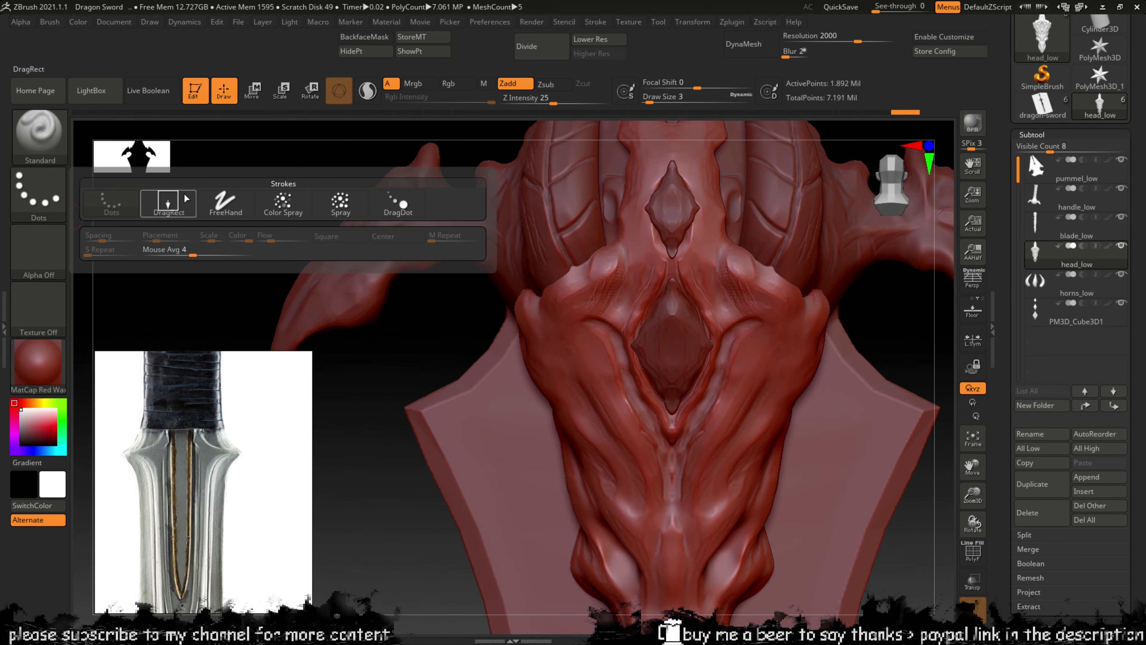
pyautogui.click(175, 204)
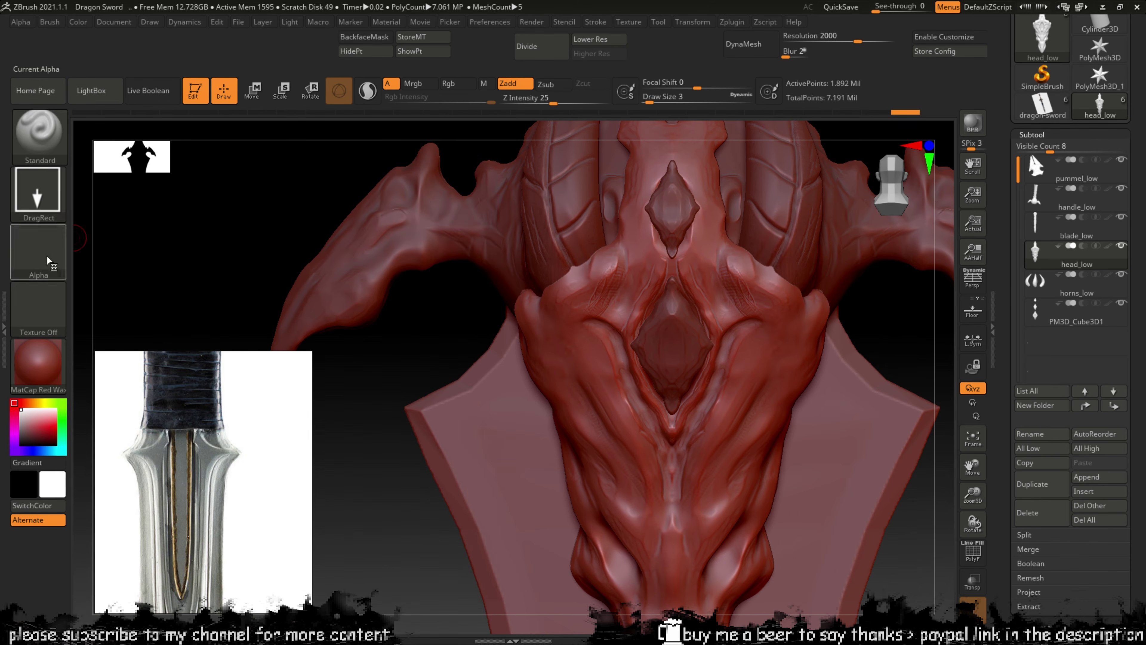
# Step: Try Alpha 58 and the cell-patterned Alpha 30 for stamping detail onto the dragon's head
pyautogui.click(38, 251)
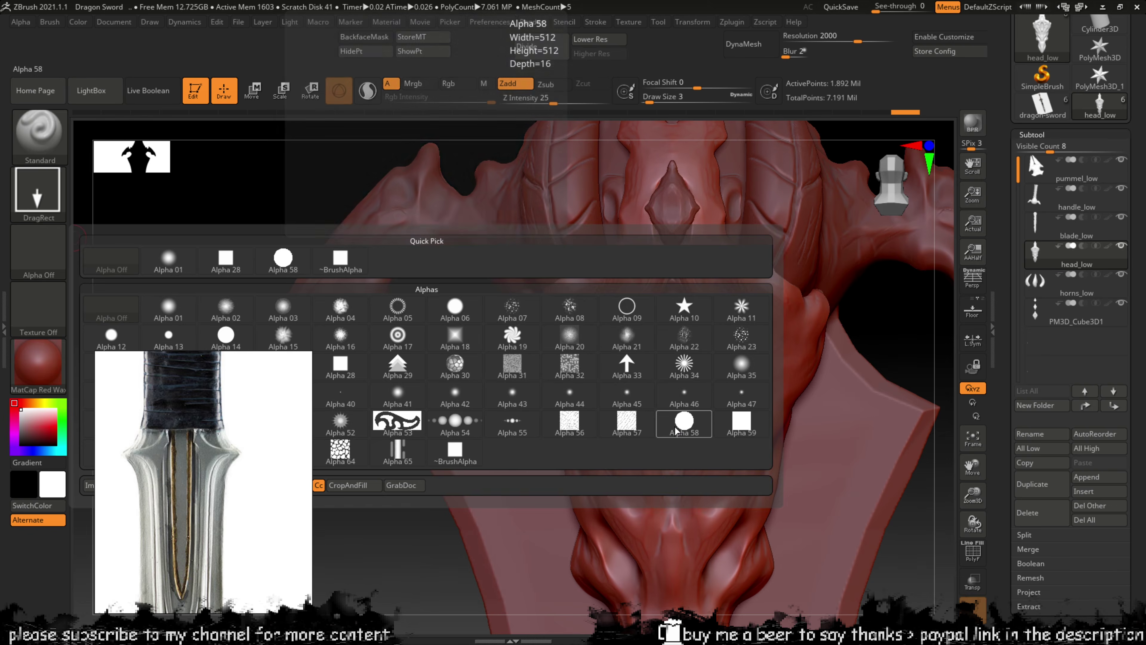
pyautogui.click(683, 420)
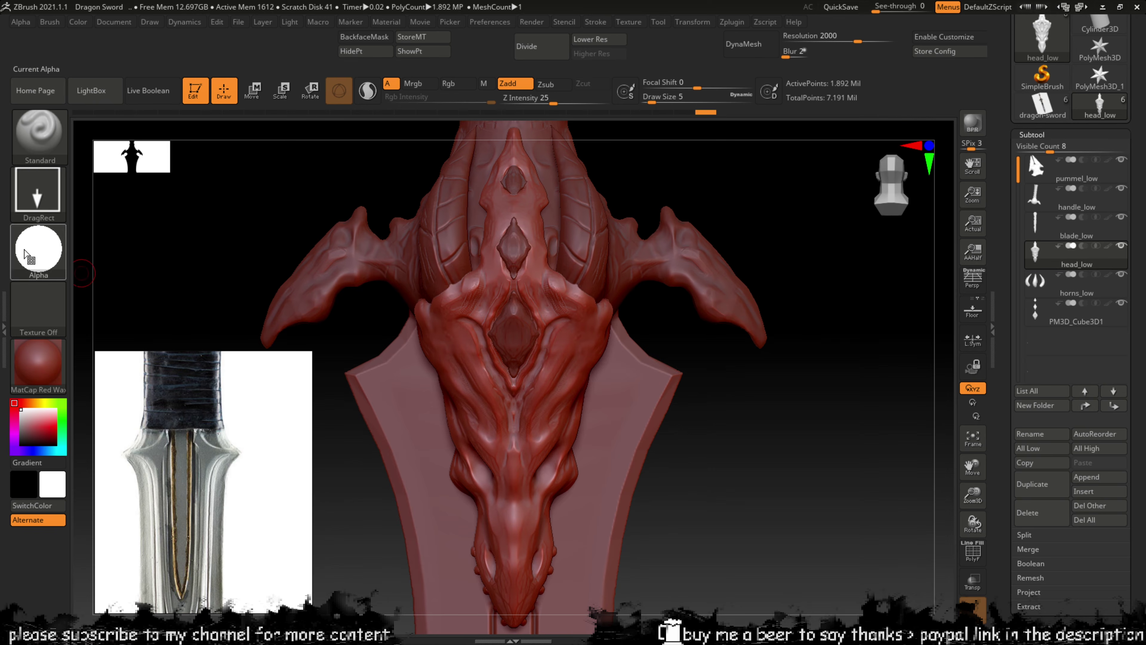
pyautogui.click(37, 248)
pyautogui.click(453, 366)
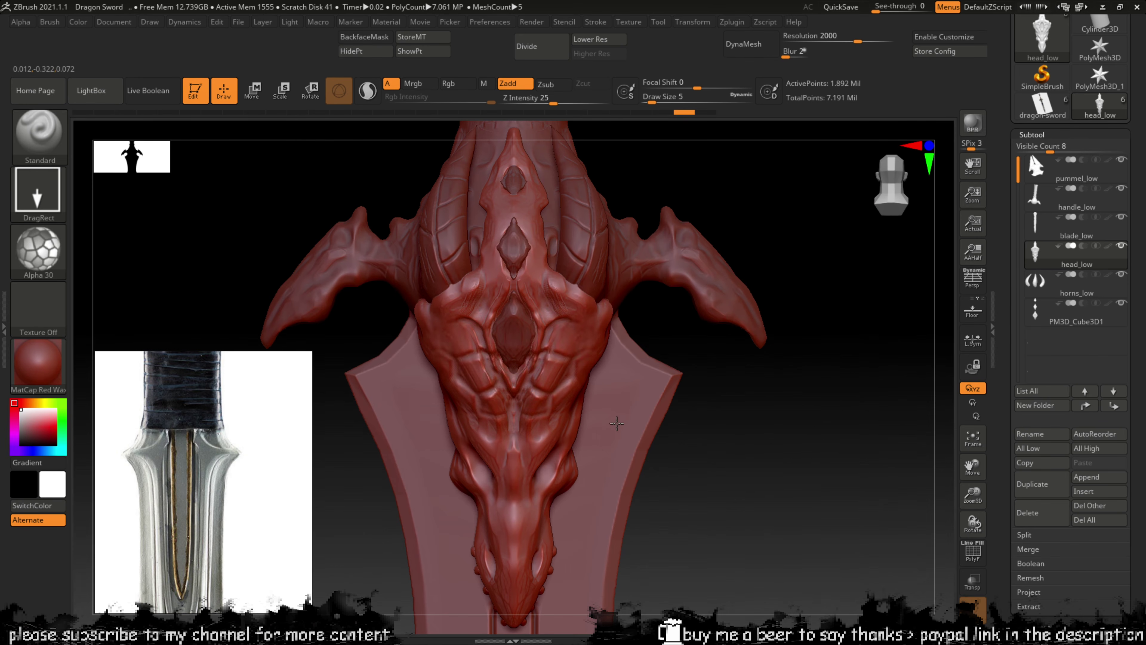
# Step: Undo the Alpha 30 stamp and try the crack-patterned Alpha 56 on the forehead beside the large gem
pyautogui.click(38, 250)
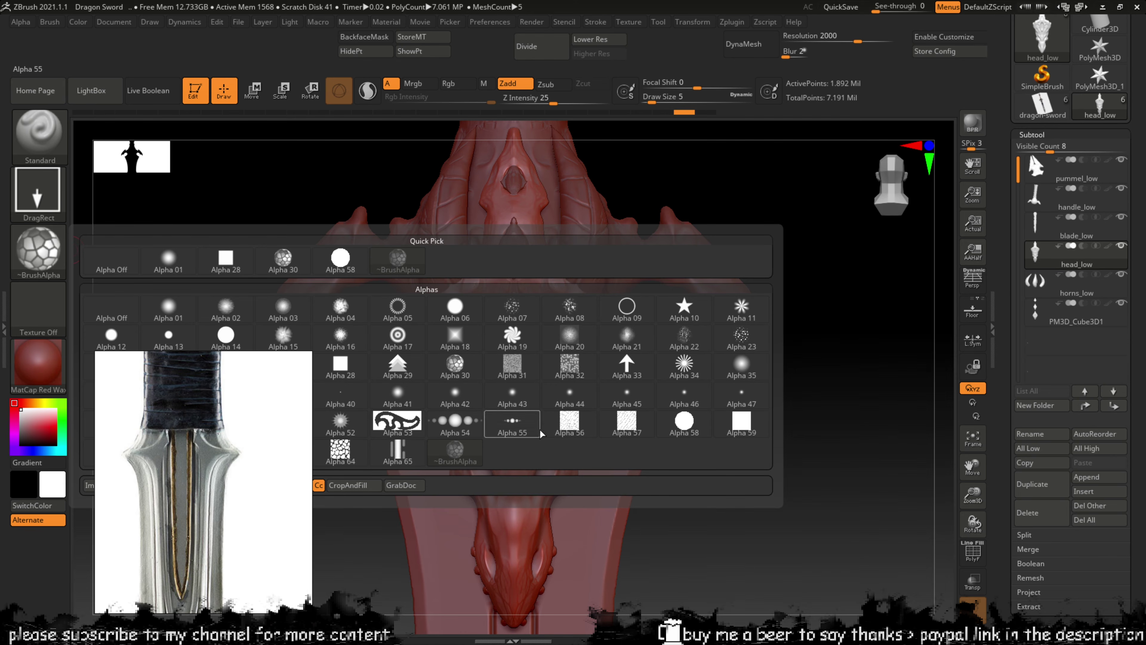
pyautogui.click(569, 420)
pyautogui.hotkey('ctrl', 'z')
pyautogui.hotkey('ctrl', 'z')
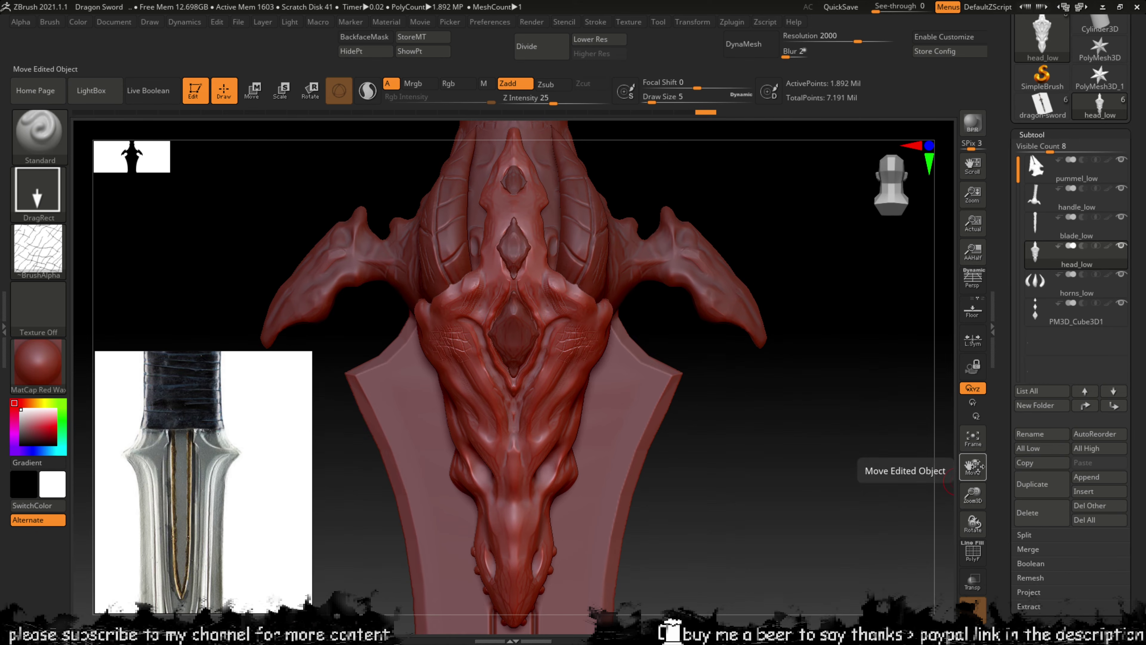
pyautogui.moveTo(972, 469); pyautogui.dragTo(970, 492)
pyautogui.moveTo(971, 494); pyautogui.dragTo(974, 575)
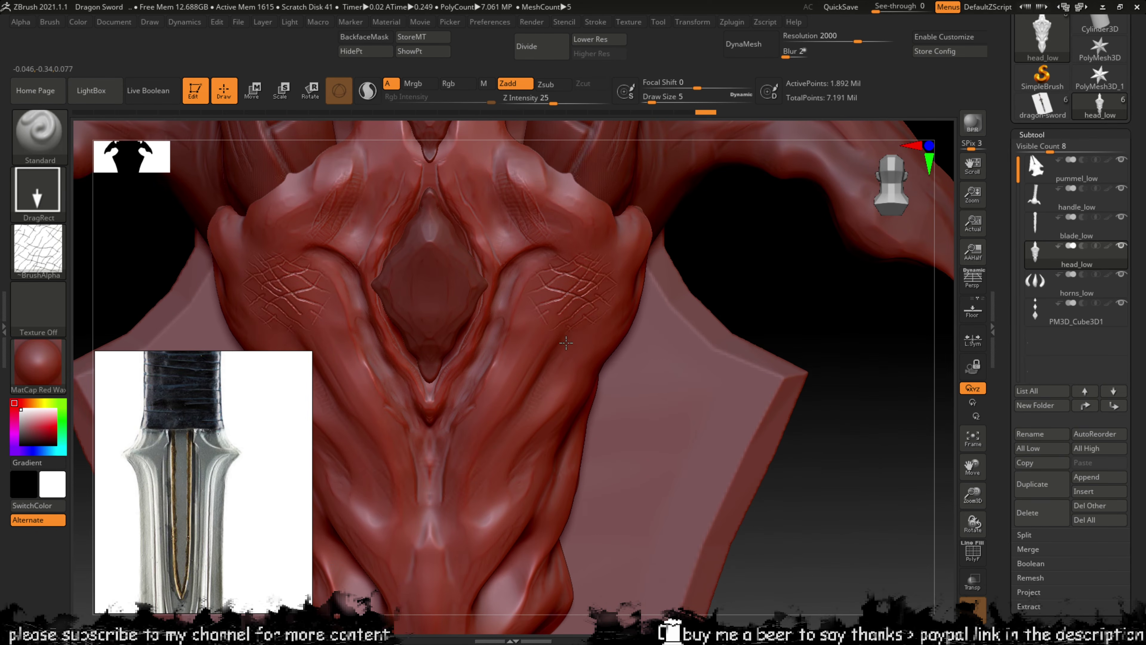
pyautogui.press('ctrl')
pyautogui.press('ctrl')
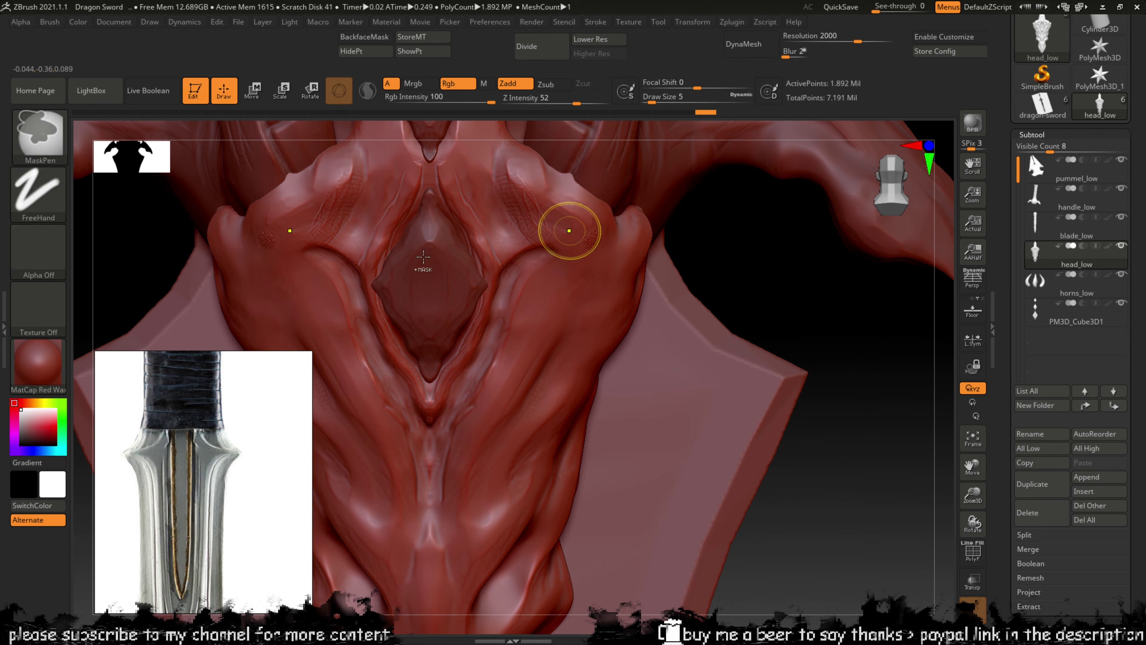
# Step: Select the wavy-line Alpha 57, test it on the side of the forehead and undo the test stamps
pyautogui.click(38, 250)
pyautogui.click(616, 422)
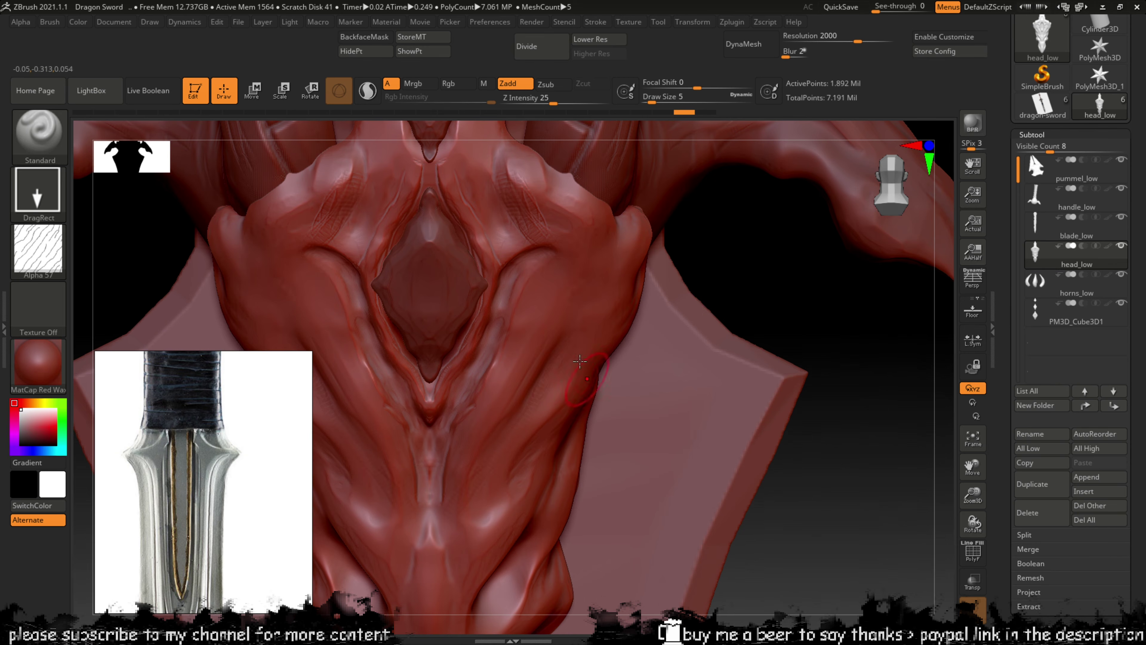
pyautogui.moveTo(555, 352)
pyautogui.mouseDown()
pyautogui.moveTo(582, 325)
pyautogui.moveTo(564, 307)
pyautogui.moveTo(576, 371)
pyautogui.mouseUp()
pyautogui.hotkey('ctrl', 'z')
pyautogui.hotkey('ctrl', 'z')
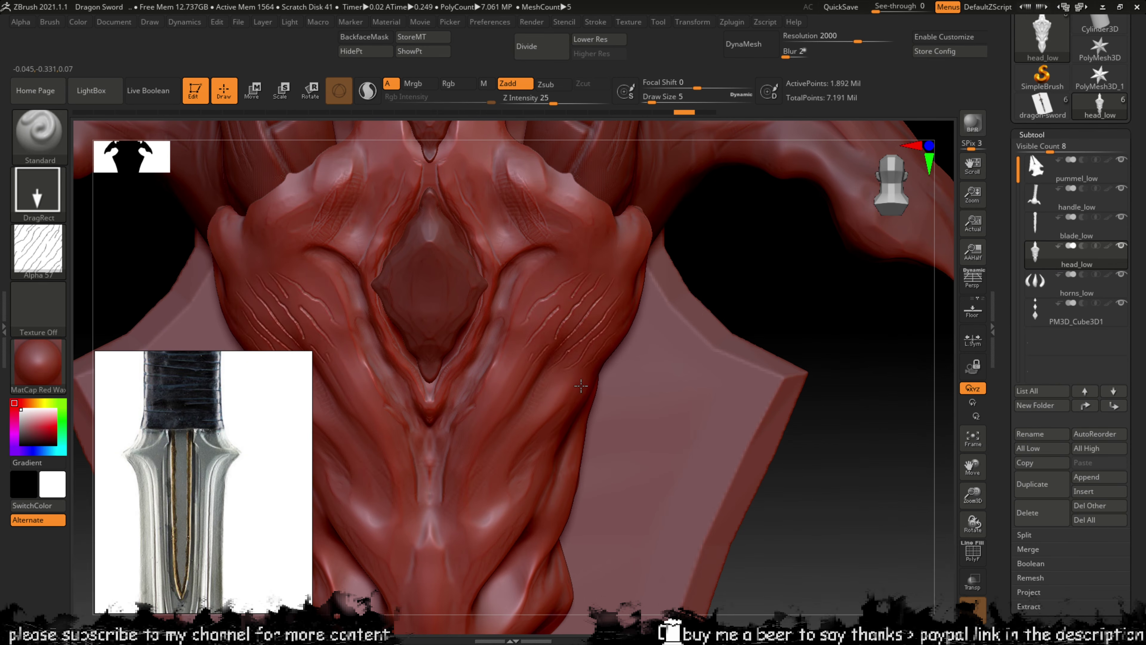
# Step: Stamp Alpha 57 wrinkles on the brow around the upper sides of the large gem, undoing unwanted stamps
pyautogui.moveTo(504, 241); pyautogui.dragTo(499, 266)
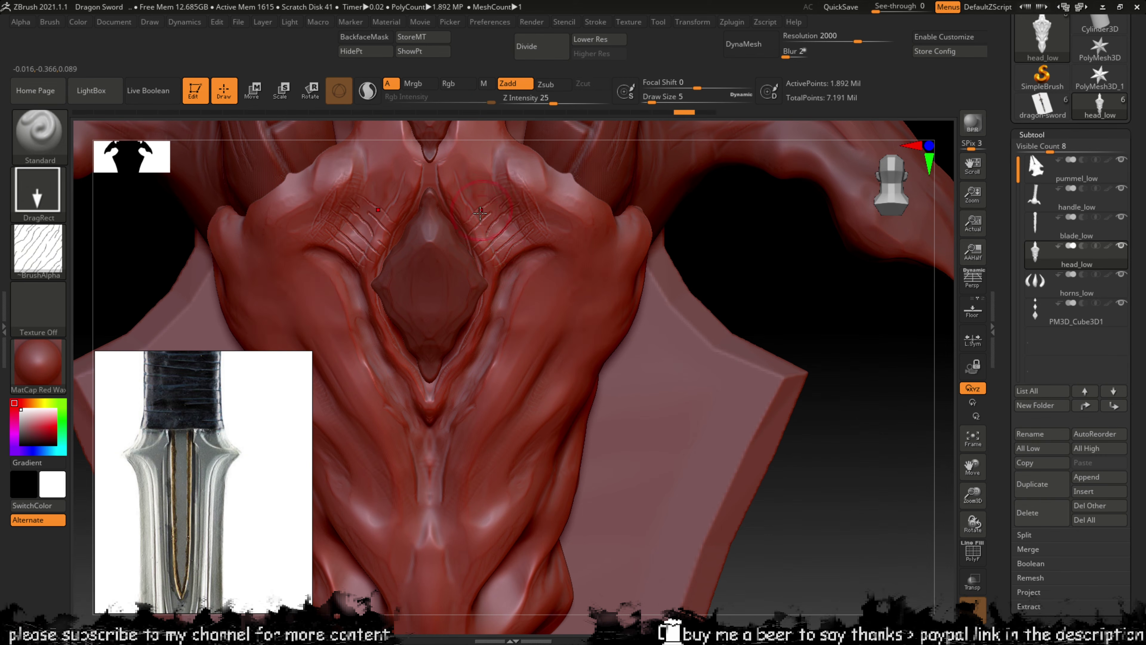
pyautogui.moveTo(481, 213)
pyautogui.mouseDown()
pyautogui.moveTo(465, 194)
pyautogui.moveTo(484, 163)
pyautogui.moveTo(505, 199)
pyautogui.moveTo(483, 263)
pyautogui.mouseUp()
pyautogui.hotkey('ctrl', 'z')
pyautogui.hotkey('ctrl', 'z')
pyautogui.hotkey('ctrl', 'z')
pyautogui.moveTo(462, 186); pyautogui.dragTo(479, 212)
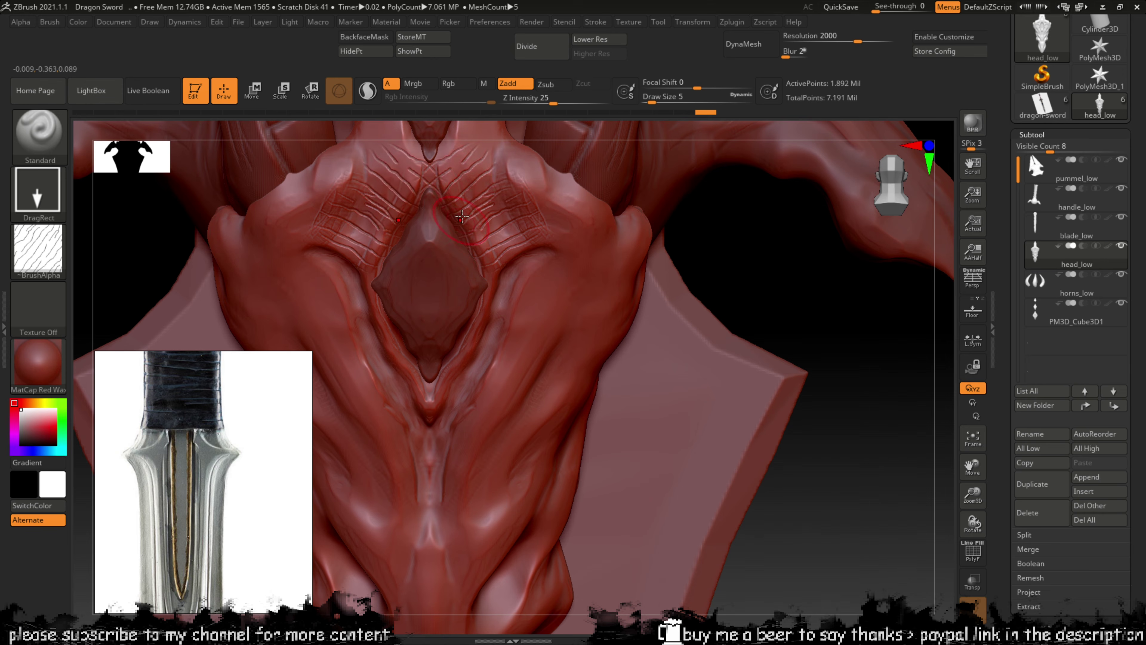
# Step: Stamp Alpha 57 wrinkles down both sides of the large gem's setting and across the adjoining brow
pyautogui.moveTo(511, 278); pyautogui.dragTo(505, 329)
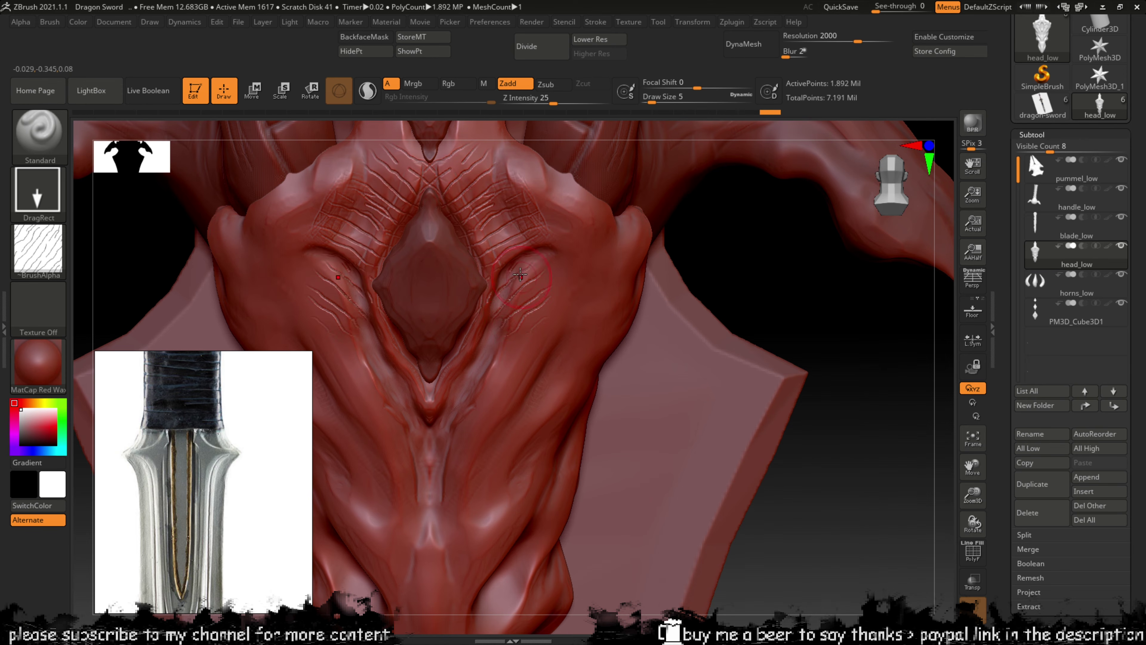
pyautogui.moveTo(520, 274); pyautogui.dragTo(464, 456)
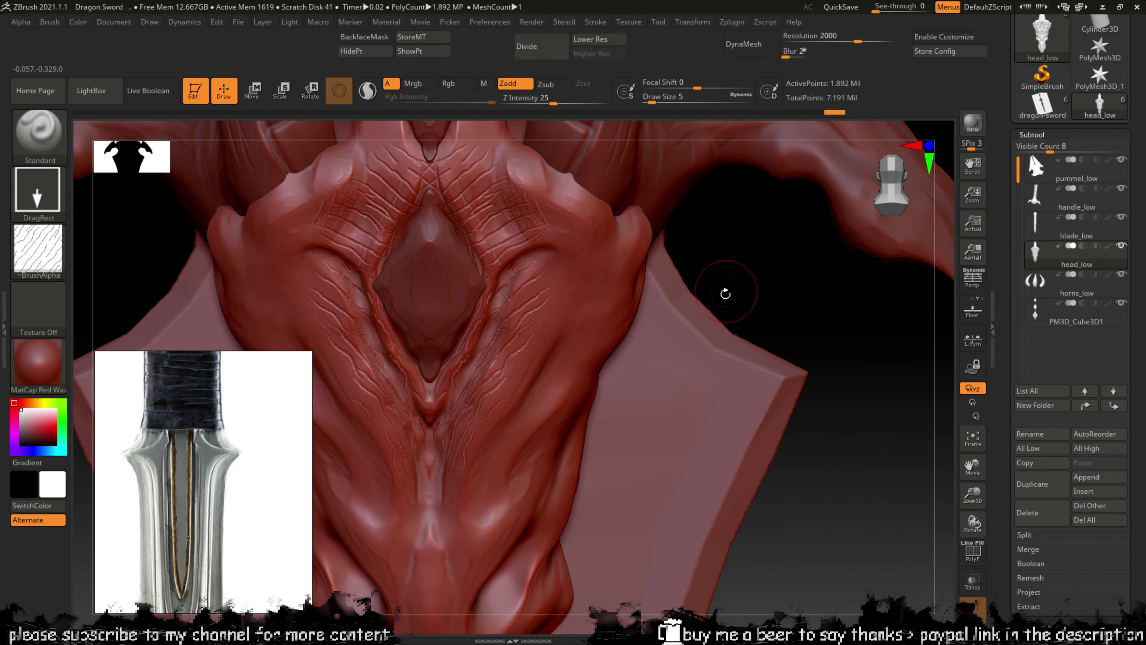
pyautogui.moveTo(726, 293); pyautogui.dragTo(723, 268)
pyautogui.moveTo(557, 265); pyautogui.dragTo(555, 297)
pyautogui.moveTo(556, 218)
pyautogui.mouseDown()
pyautogui.moveTo(561, 177)
pyautogui.moveTo(484, 165)
pyautogui.mouseUp()
pyautogui.hotkey('ctrl', 'shift', 'z')
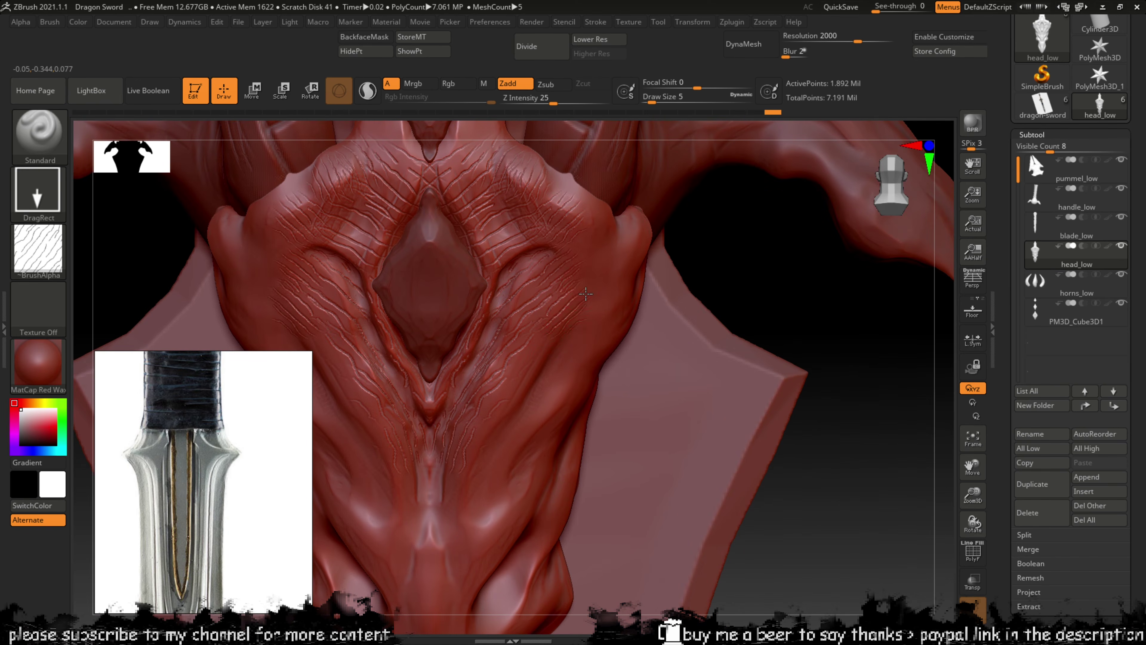
# Step: Extend the Alpha 57 wrinkles over the outer forehead and down towards the eye sockets and snout
pyautogui.moveTo(586, 294); pyautogui.dragTo(616, 237)
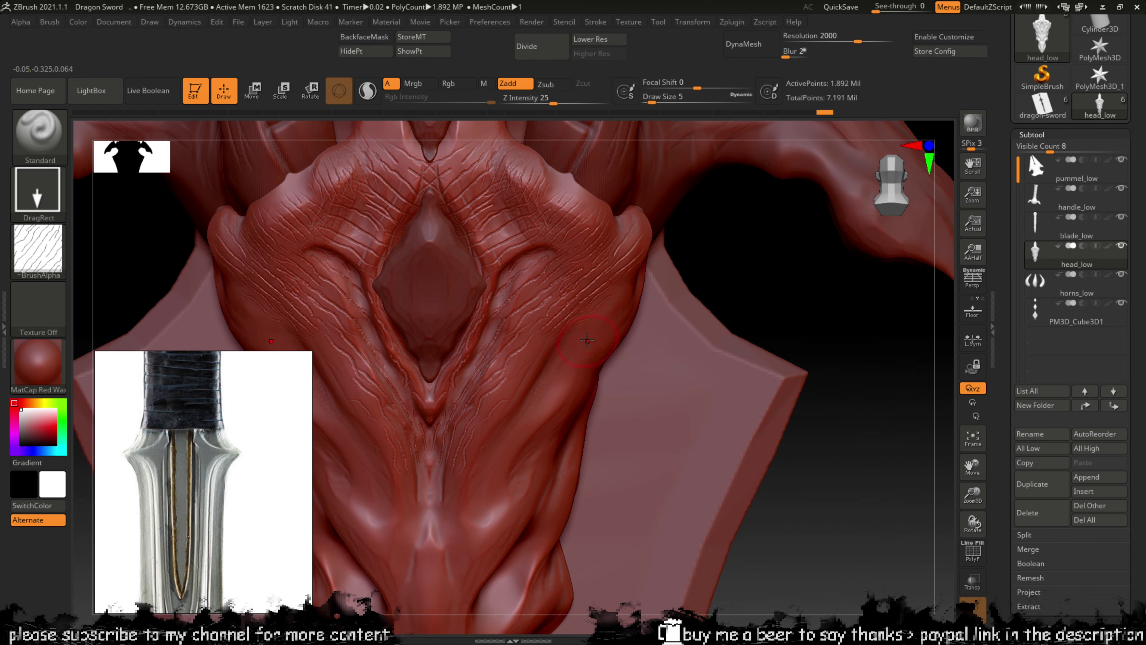
pyautogui.moveTo(620, 313); pyautogui.dragTo(580, 271)
pyautogui.moveTo(591, 390); pyautogui.dragTo(558, 343)
pyautogui.moveTo(587, 411)
pyautogui.mouseDown()
pyautogui.moveTo(532, 424)
pyautogui.moveTo(525, 457)
pyautogui.moveTo(478, 493)
pyautogui.mouseUp()
pyautogui.moveTo(748, 287)
pyautogui.mouseDown()
pyautogui.moveTo(775, 205)
pyautogui.moveTo(523, 420)
pyautogui.moveTo(521, 456)
pyautogui.moveTo(501, 436)
pyautogui.moveTo(495, 449)
pyautogui.mouseUp()
pyautogui.moveTo(559, 408); pyautogui.dragTo(551, 388)
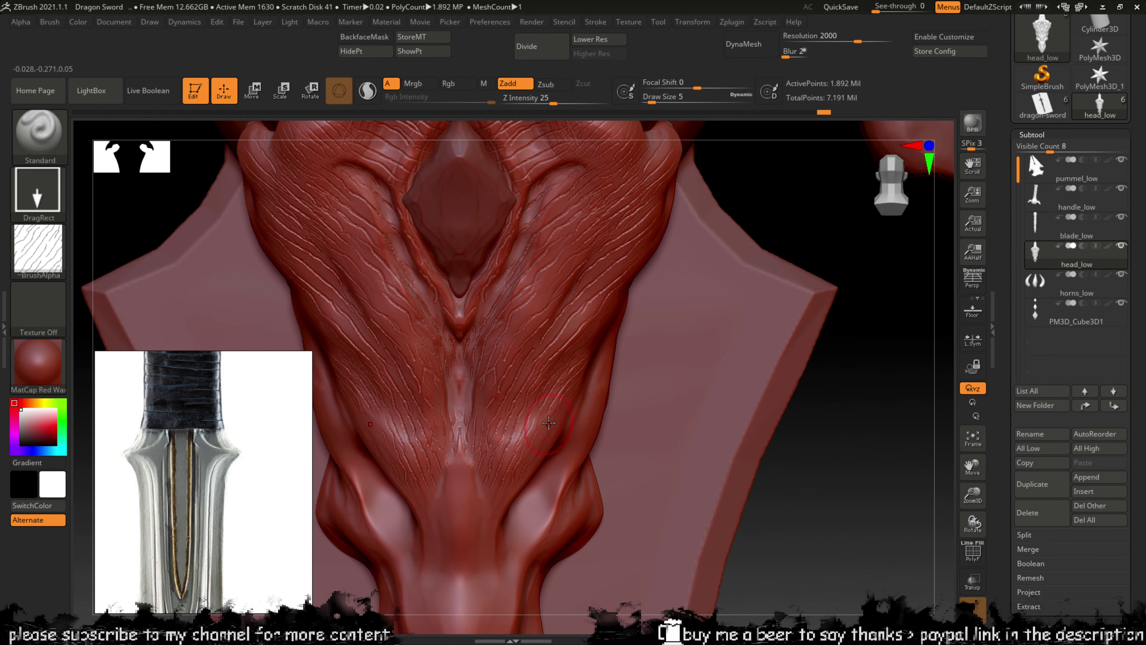
pyautogui.moveTo(521, 444); pyautogui.dragTo(564, 388)
# Step: Stamp Alpha 57 wrinkles along the side of the head, from above the eye socket up over the outer brow
pyautogui.moveTo(859, 459); pyautogui.dragTo(768, 382)
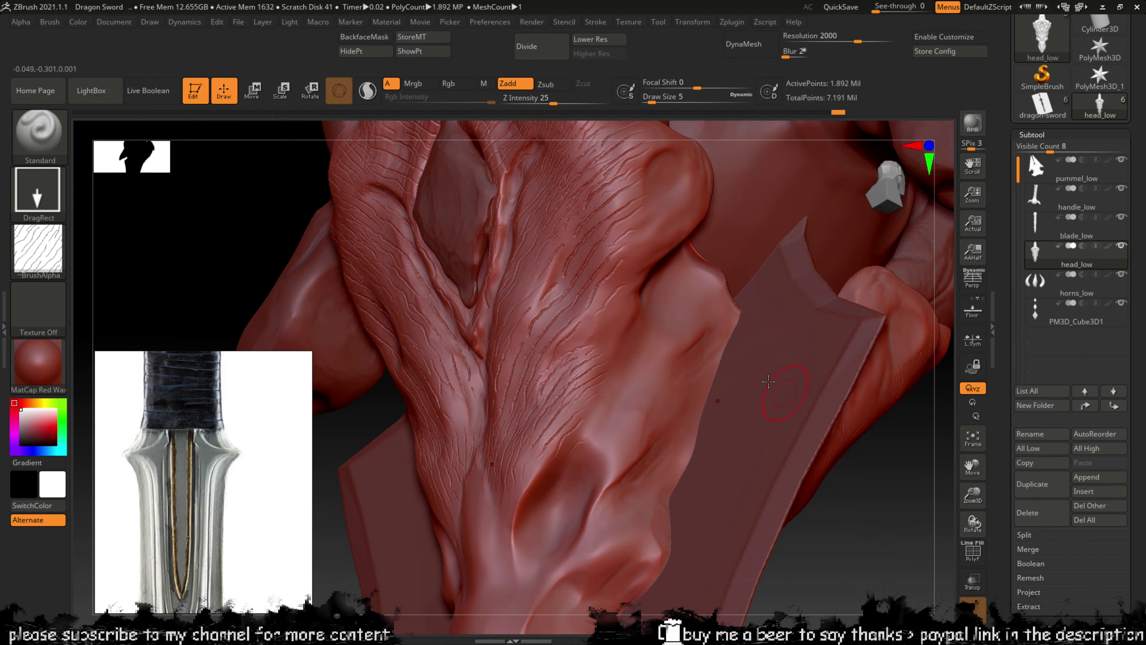
pyautogui.moveTo(605, 341); pyautogui.dragTo(625, 314)
pyautogui.moveTo(589, 348); pyautogui.dragTo(632, 289)
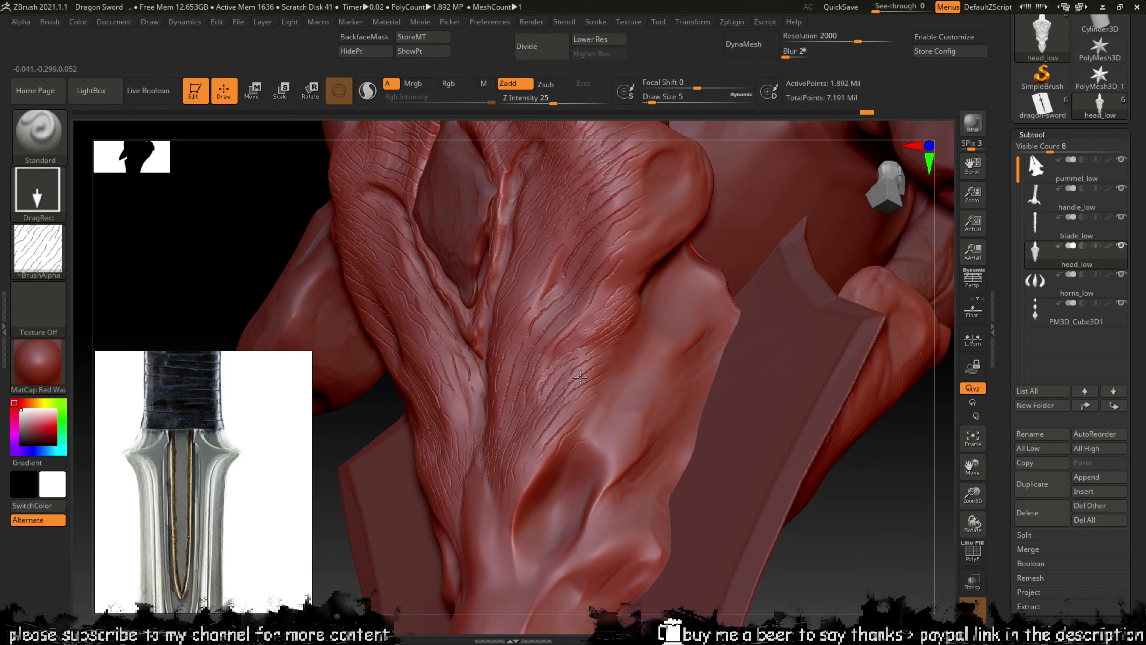
pyautogui.moveTo(571, 312)
pyautogui.mouseDown()
pyautogui.moveTo(663, 216)
pyautogui.moveTo(650, 167)
pyautogui.moveTo(677, 144)
pyautogui.mouseUp()
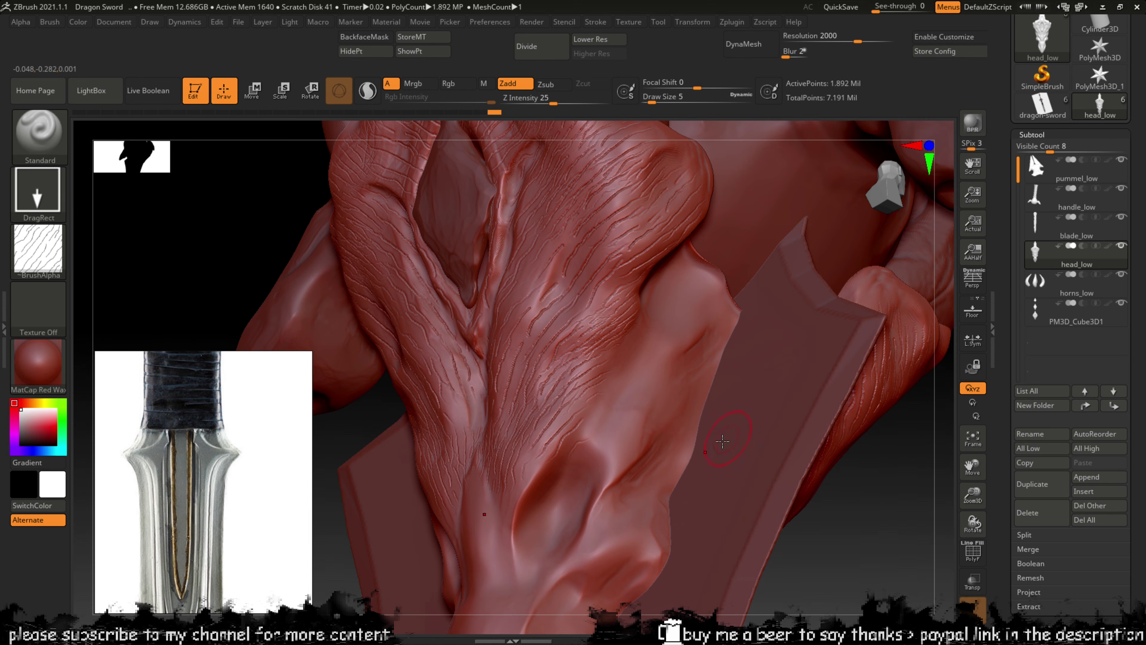
# Step: Try stamping the speckled Alpha 16 around the dragon's eyes
pyautogui.press('f')
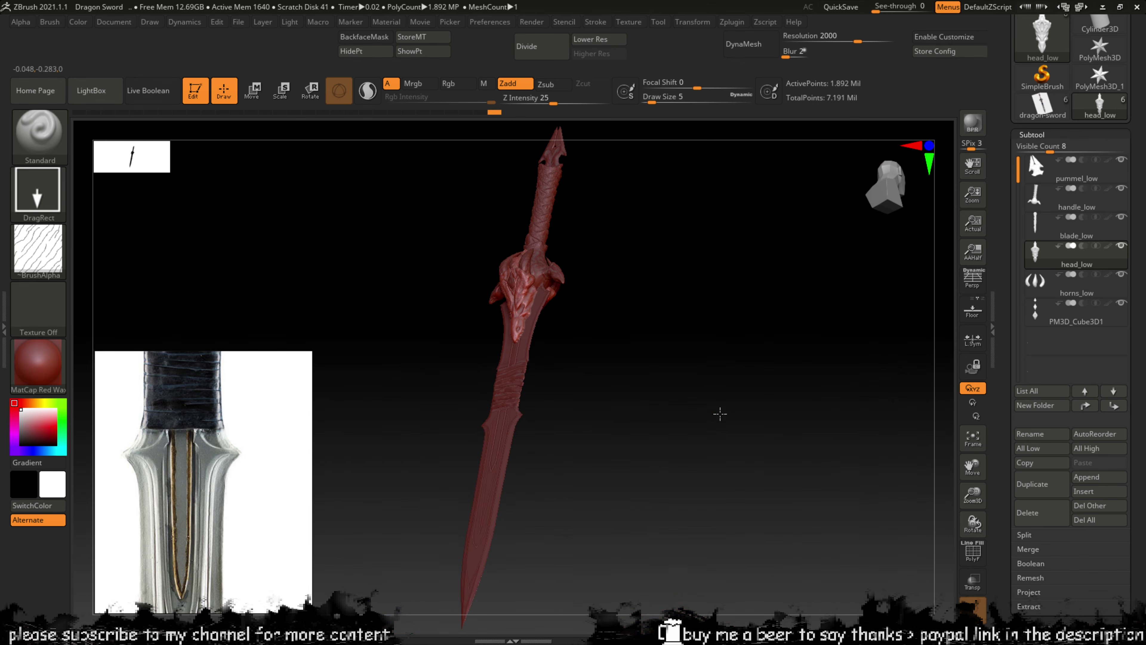
pyautogui.moveTo(721, 414); pyautogui.dragTo(276, 289)
pyautogui.click(39, 248)
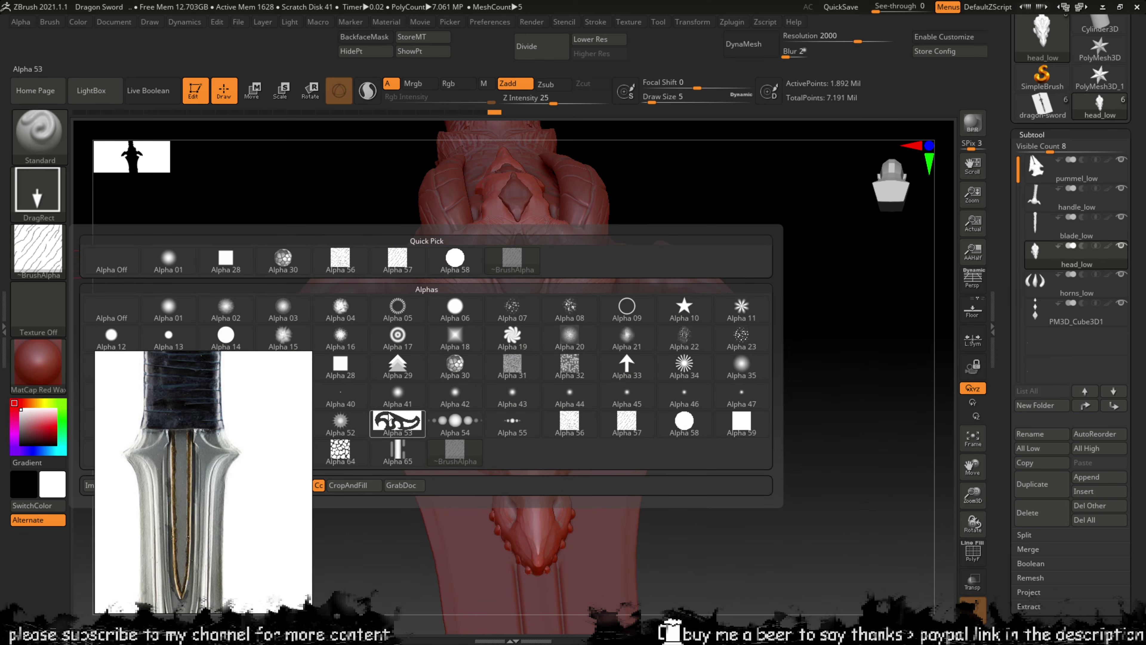
pyautogui.click(343, 336)
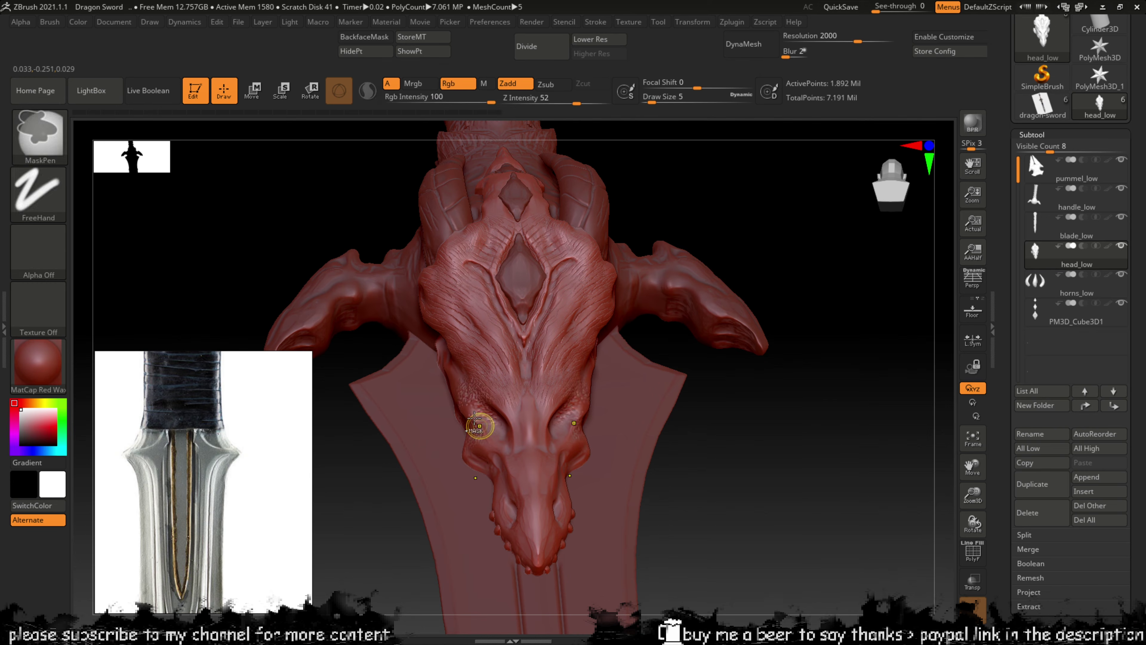
# Step: Select the vein-patterned Alpha 22, test it on the snout and beside the eyes, and undo the stamps
pyautogui.click(40, 274)
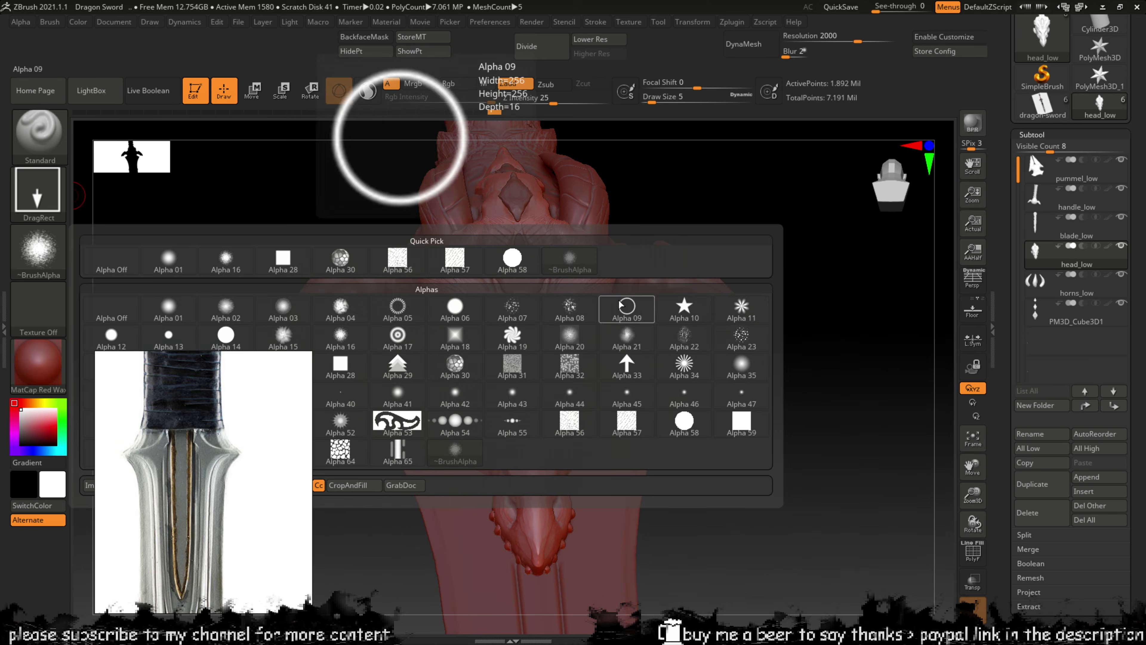
pyautogui.click(627, 306)
pyautogui.click(38, 248)
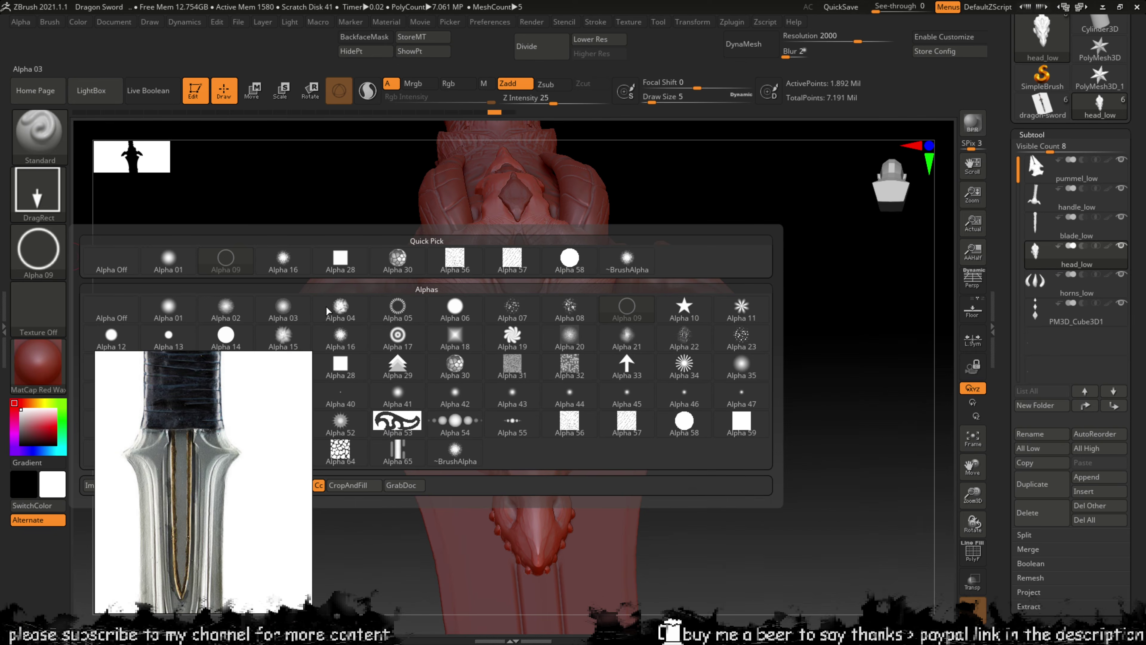
pyautogui.click(685, 337)
pyautogui.moveTo(539, 493); pyautogui.dragTo(541, 502)
pyautogui.hotkey('ctrl', 'z')
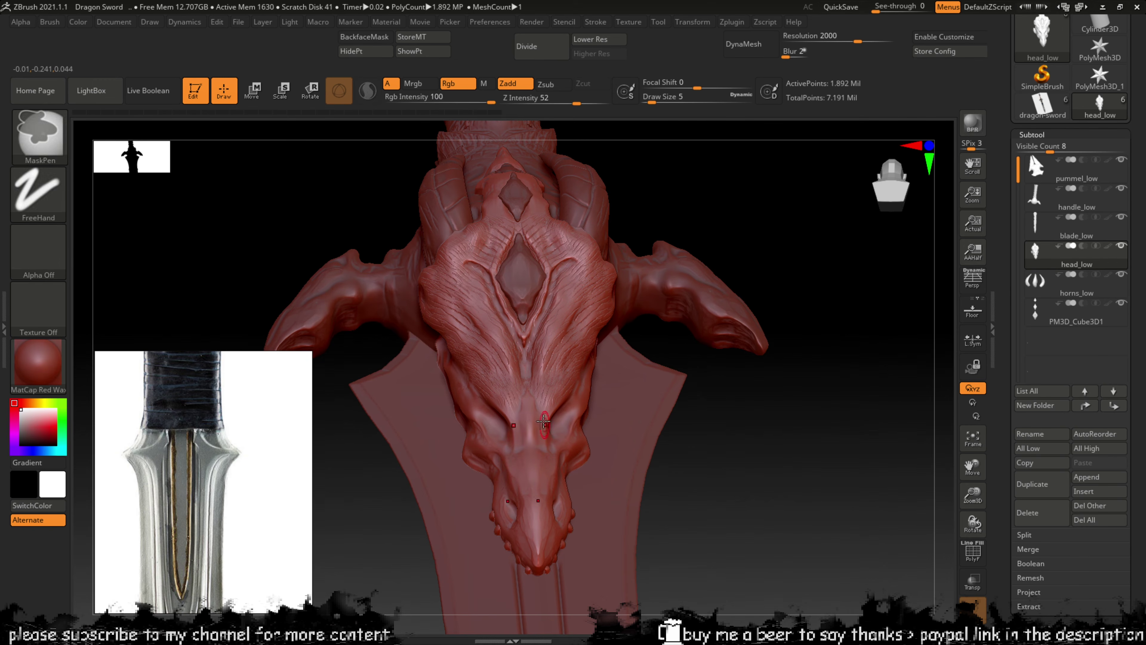
pyautogui.moveTo(533, 421)
pyautogui.mouseDown()
pyautogui.moveTo(549, 460)
pyautogui.moveTo(559, 427)
pyautogui.mouseUp()
pyautogui.hotkey('ctrl', 'z')
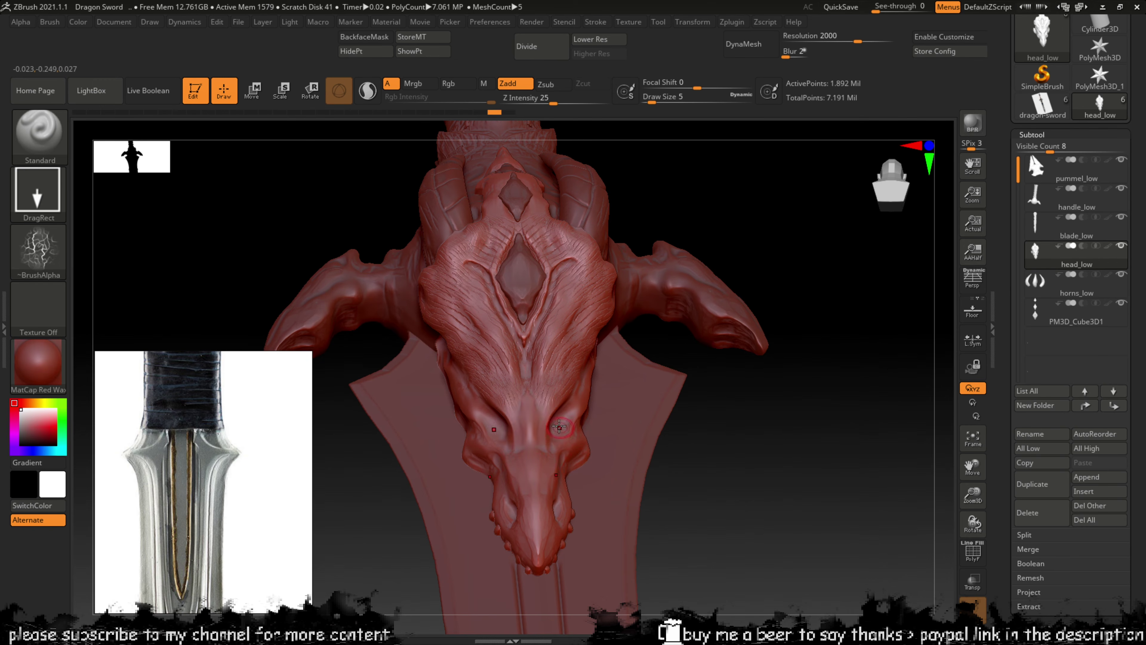
pyautogui.hotkey('ctrl', 'z')
# Step: Try another Alpha 22 stamp beside the eye socket from an angled view and undo it
pyautogui.moveTo(617, 433); pyautogui.dragTo(577, 434, button='right')
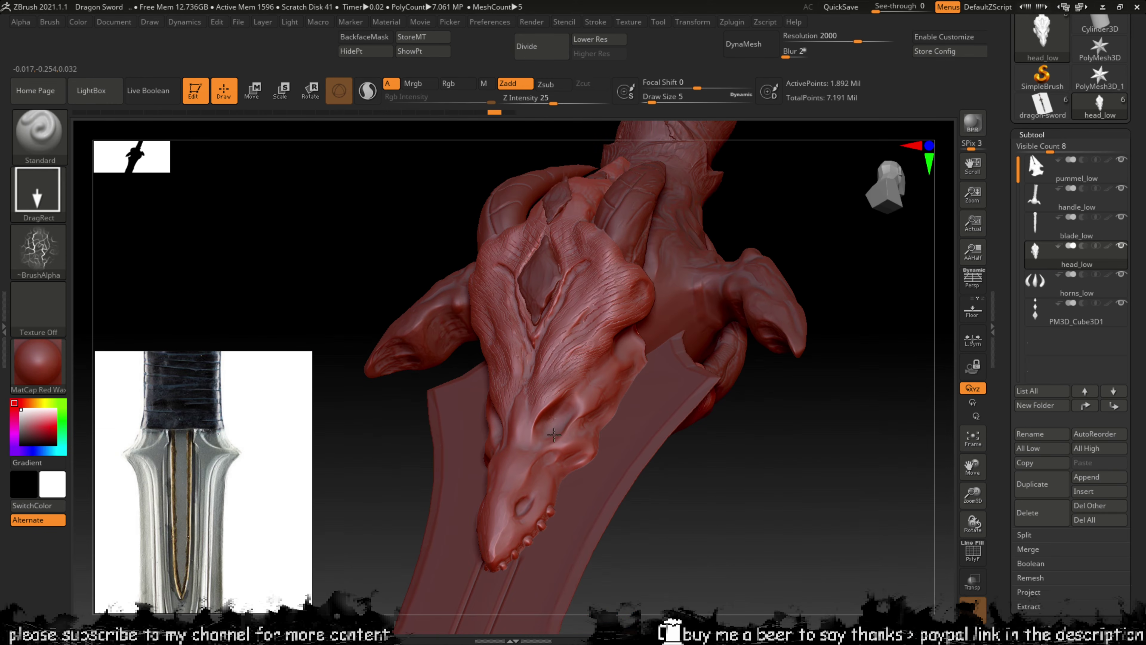
pyautogui.hotkey('ctrl', 'z')
pyautogui.moveTo(551, 423); pyautogui.dragTo(563, 450)
pyautogui.hotkey('ctrl', 'z')
pyautogui.hotkey('ctrl', 'z')
pyautogui.moveTo(724, 491)
pyautogui.mouseDown(button='right')
pyautogui.moveTo(739, 494)
pyautogui.moveTo(704, 435)
pyautogui.moveTo(739, 427)
pyautogui.moveTo(723, 437)
pyautogui.moveTo(708, 434)
pyautogui.moveTo(711, 415)
pyautogui.moveTo(630, 413)
pyautogui.moveTo(696, 432)
pyautogui.moveTo(681, 462)
pyautogui.mouseUp(button='right')
pyautogui.press('f')
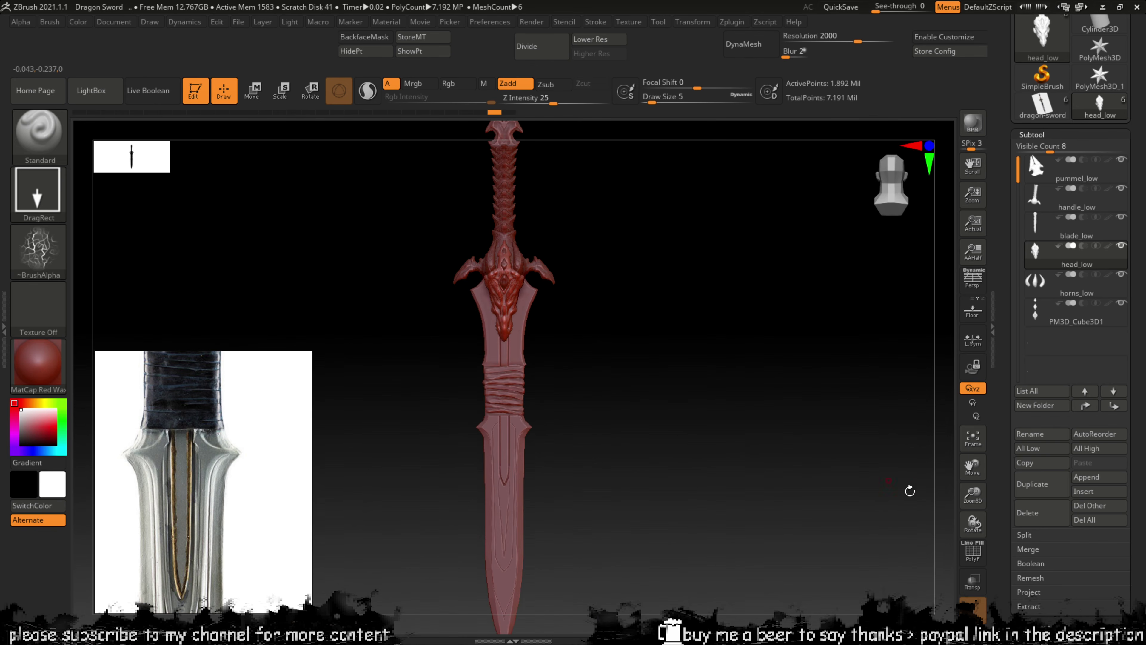
pyautogui.moveTo(973, 494); pyautogui.dragTo(992, 580)
pyautogui.moveTo(974, 515); pyautogui.dragTo(973, 465)
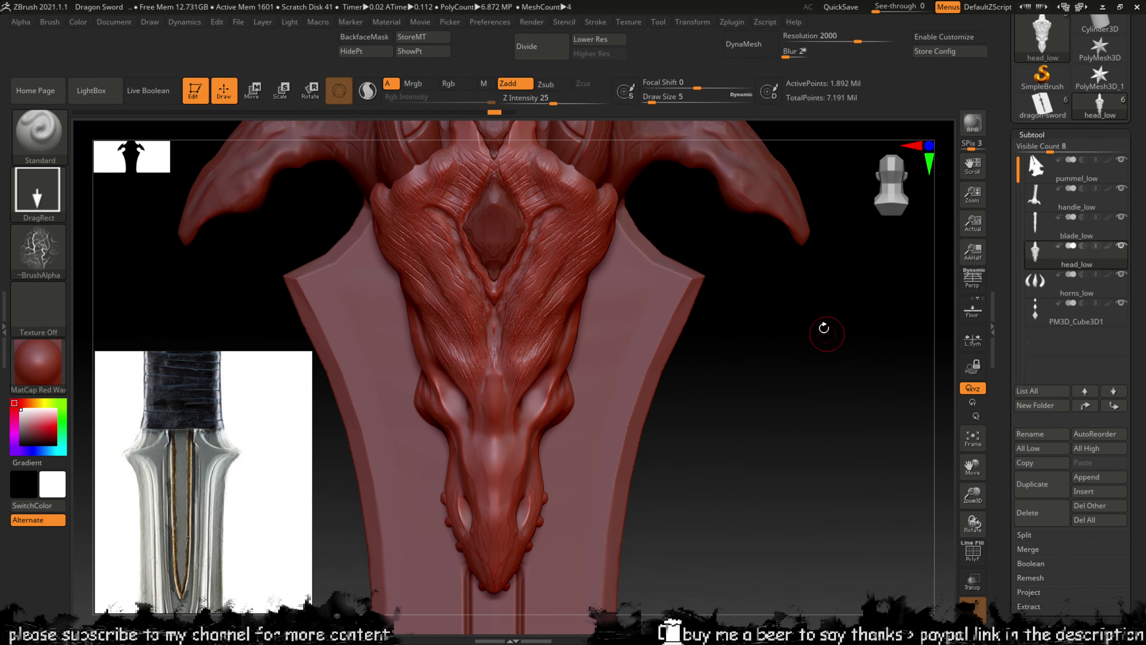
# Step: Select the Move brush and adjust the rear edge of the dragon head beside the blade's edge
pyautogui.moveTo(752, 327); pyautogui.dragTo(796, 335)
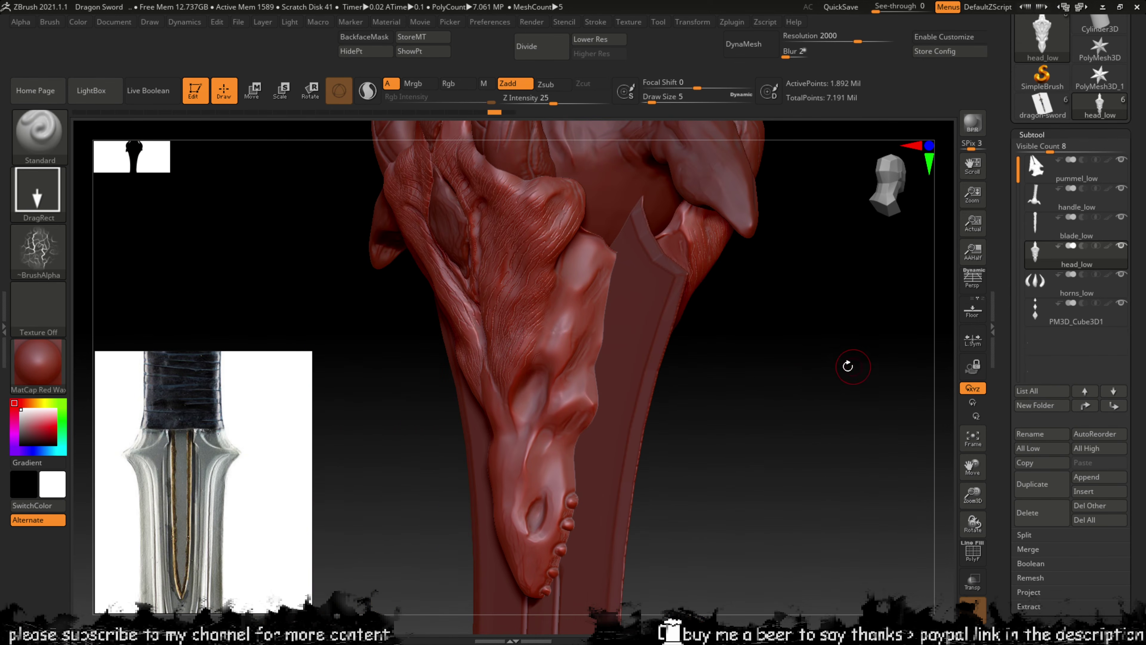
pyautogui.moveTo(848, 366); pyautogui.dragTo(782, 334)
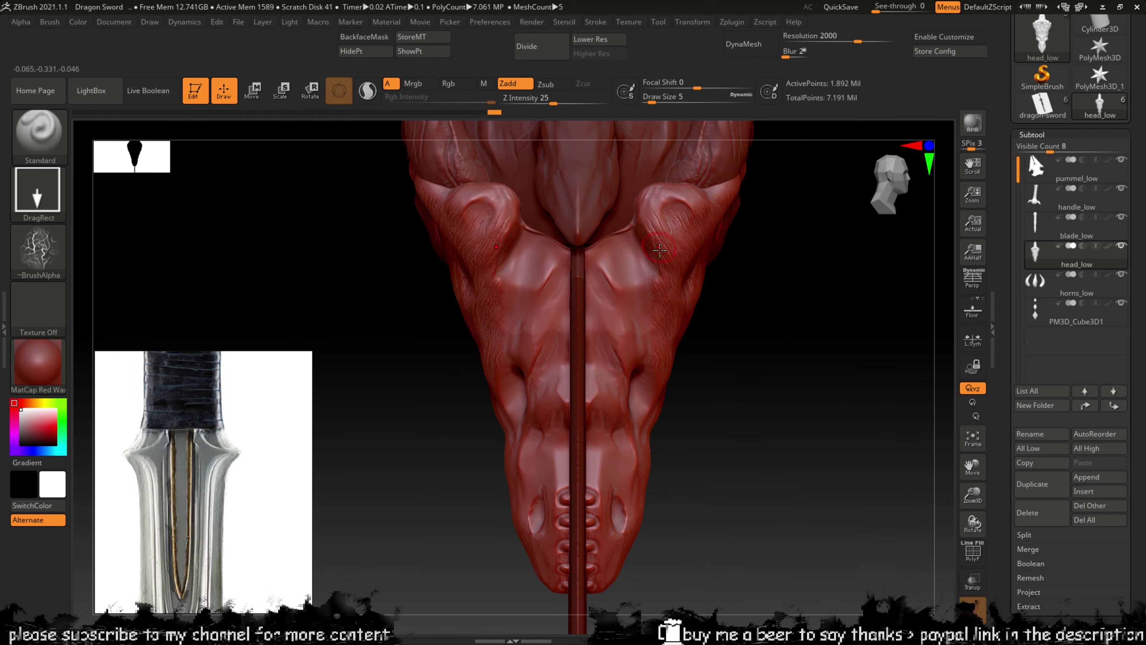
pyautogui.press('b')
pyautogui.press('m')
pyautogui.press('p')
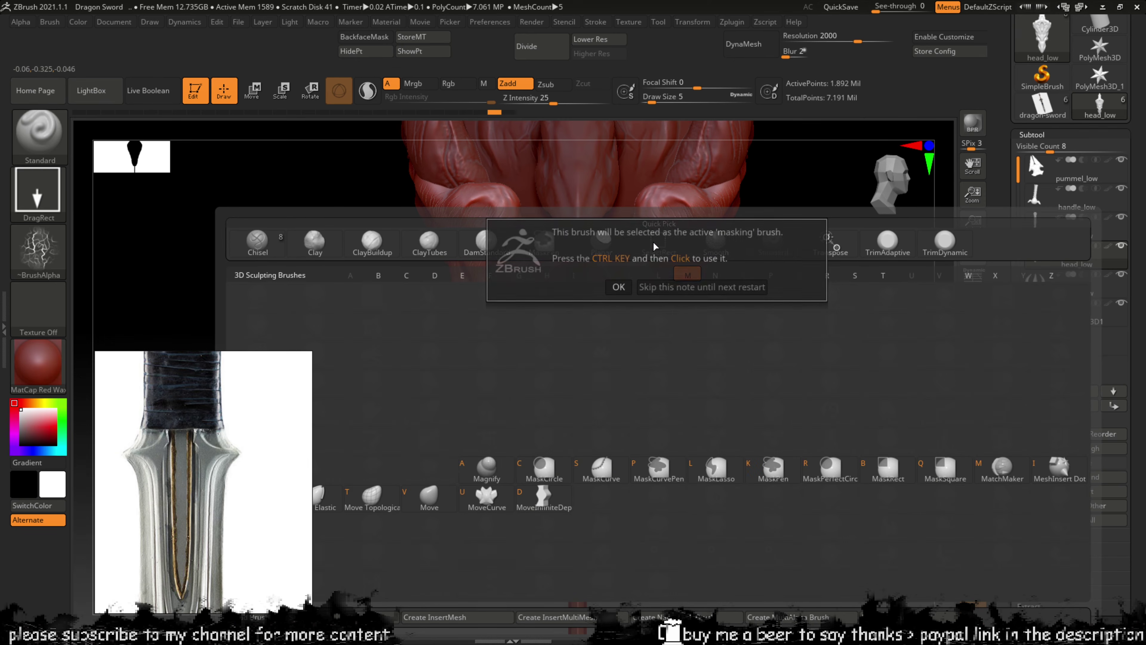
pyautogui.press('Escape')
pyautogui.press('b')
pyautogui.press('m')
pyautogui.press('v')
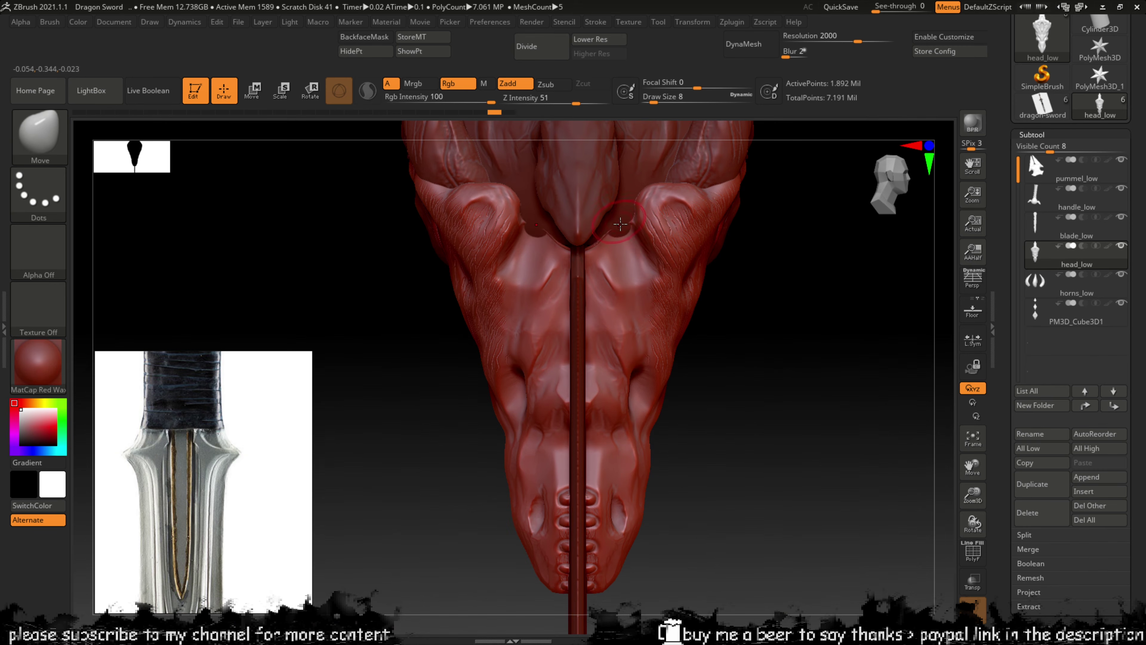
pyautogui.press(']')
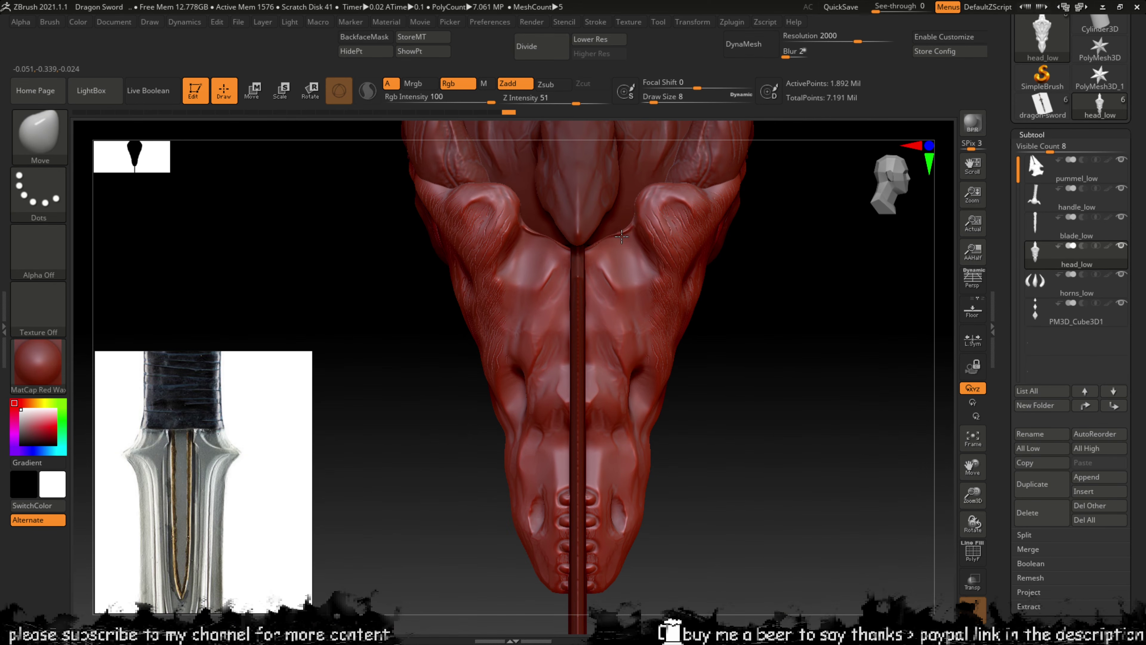
pyautogui.press('shift')
pyautogui.moveTo(781, 318)
pyautogui.mouseDown()
pyautogui.moveTo(778, 296)
pyautogui.moveTo(747, 271)
pyautogui.mouseUp()
pyautogui.press('v')
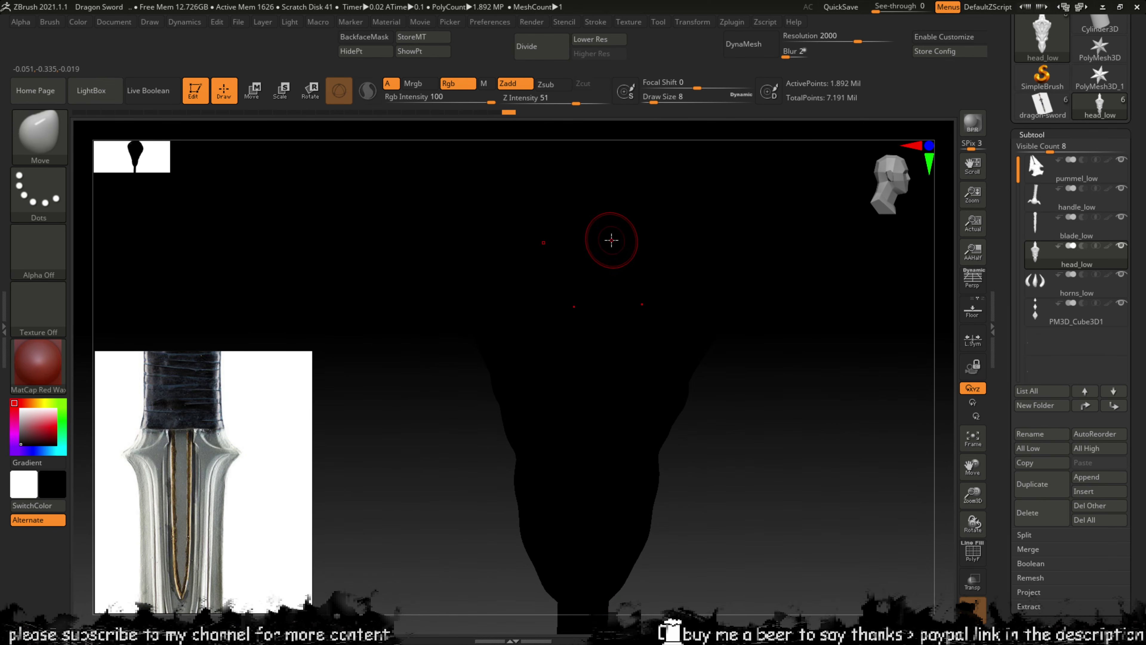
pyautogui.press('v')
# Step: Build up the head's rear edge next to the blade with ClayBuildup and smooth the added clay
pyautogui.press('b')
pyautogui.press('c')
pyautogui.press('b')
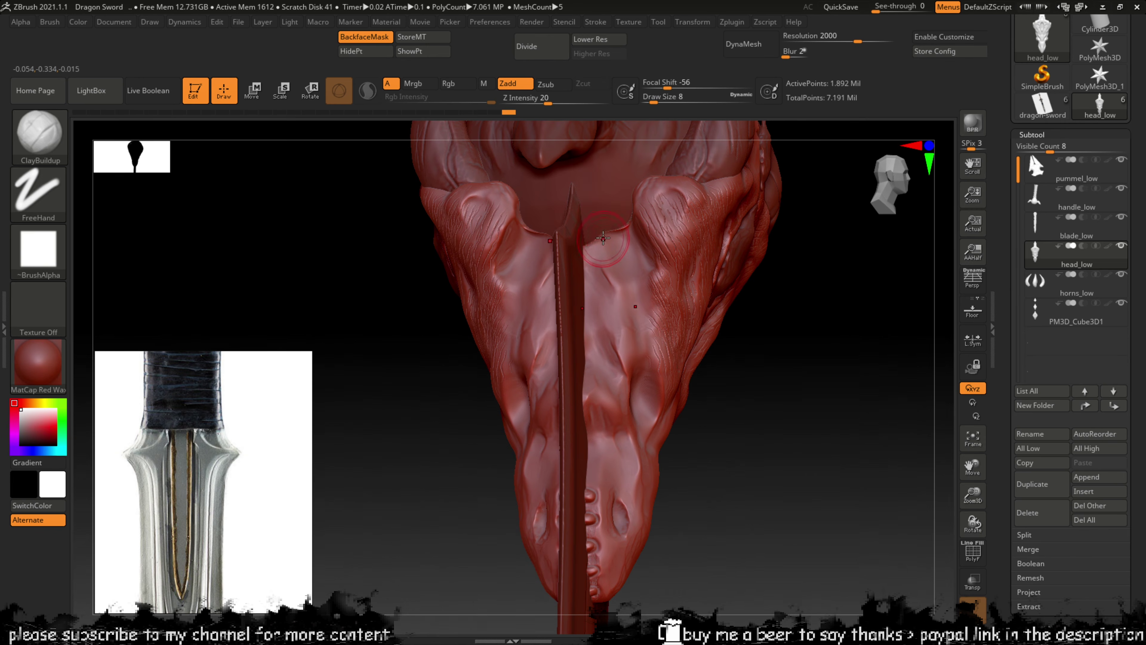
pyautogui.moveTo(585, 246); pyautogui.dragTo(609, 233)
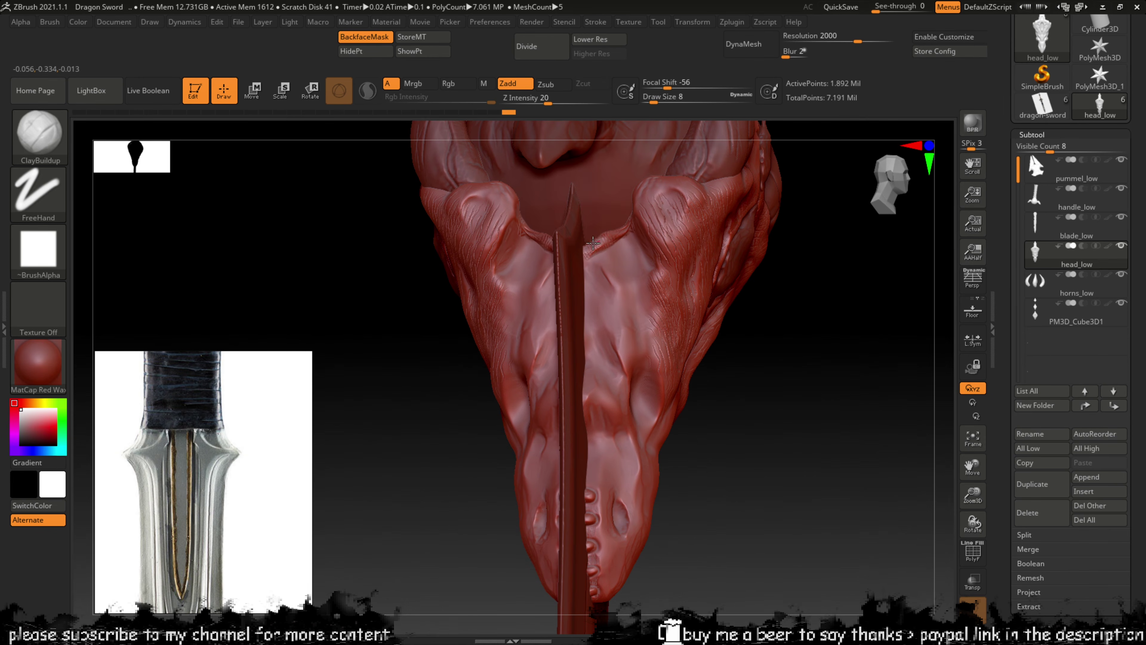
pyautogui.press('shift')
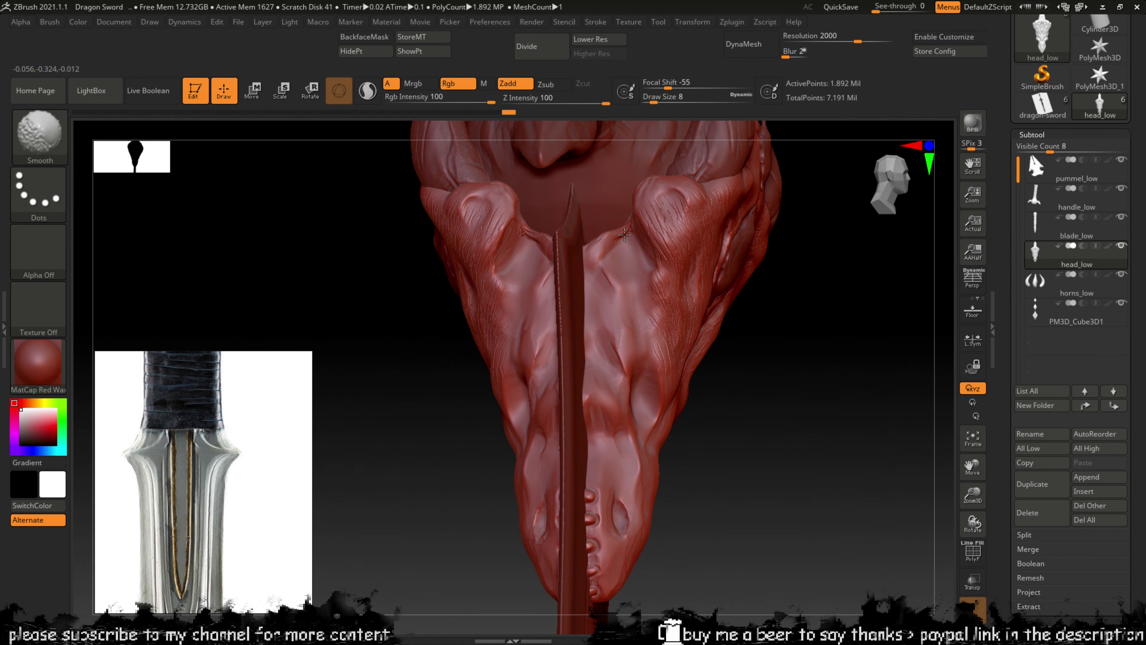
pyautogui.keyDown('shift'); pyautogui.moveTo(592, 250); pyautogui.dragTo(603, 256); pyautogui.keyUp('shift')
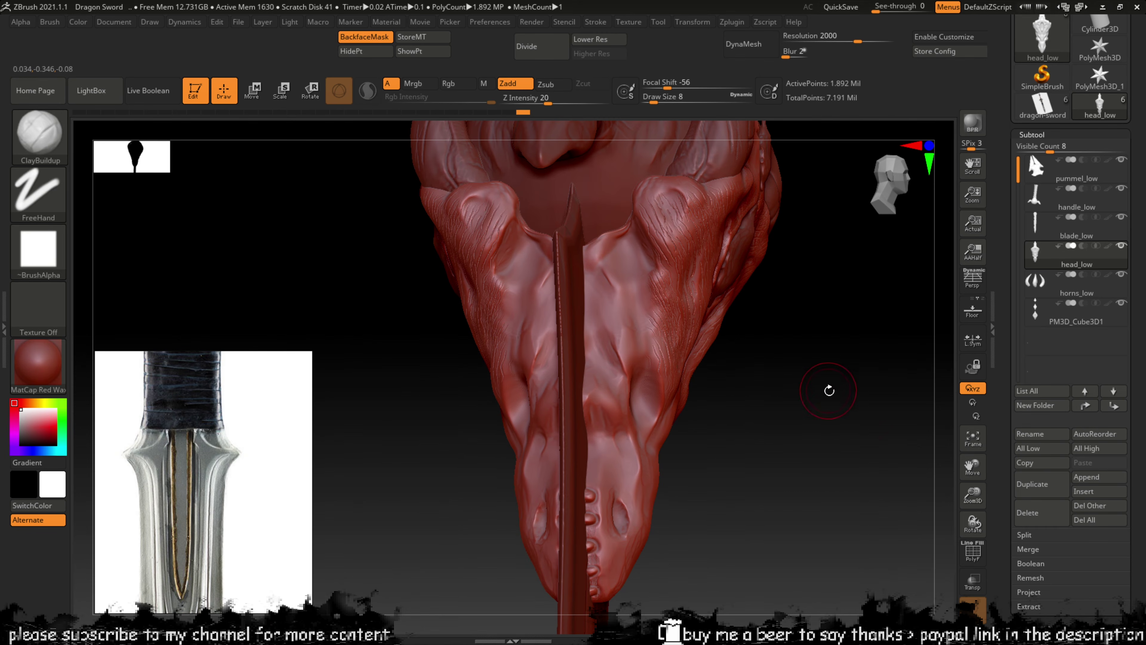
# Step: Look over the whole sword and duplicate the pummel_low subtool
pyautogui.moveTo(972, 495); pyautogui.dragTo(930, 405)
pyautogui.moveTo(841, 394); pyautogui.dragTo(879, 402)
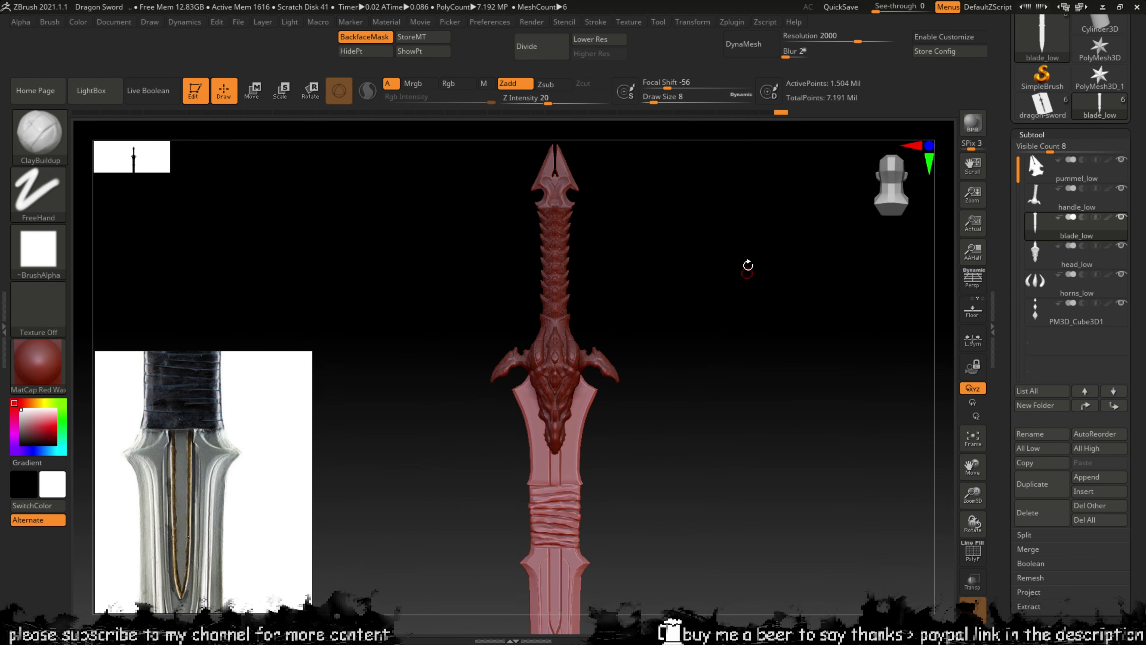
pyautogui.moveTo(747, 264); pyautogui.dragTo(679, 310)
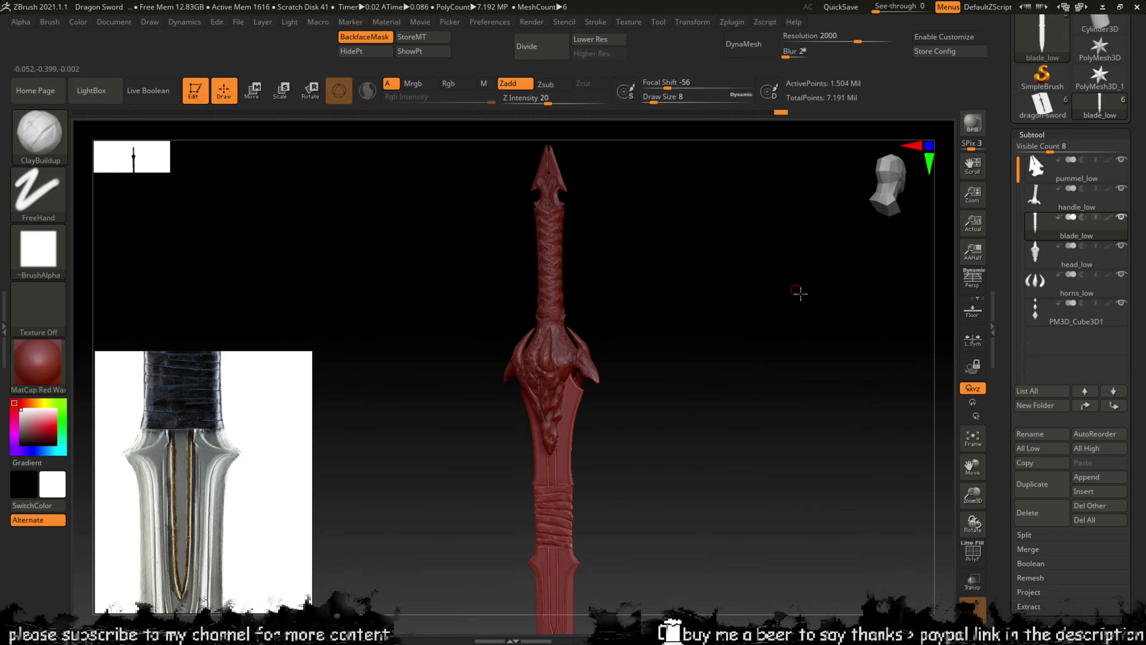
pyautogui.keyDown('shift'); pyautogui.moveTo(798, 290); pyautogui.dragTo(809, 283); pyautogui.keyUp('shift')
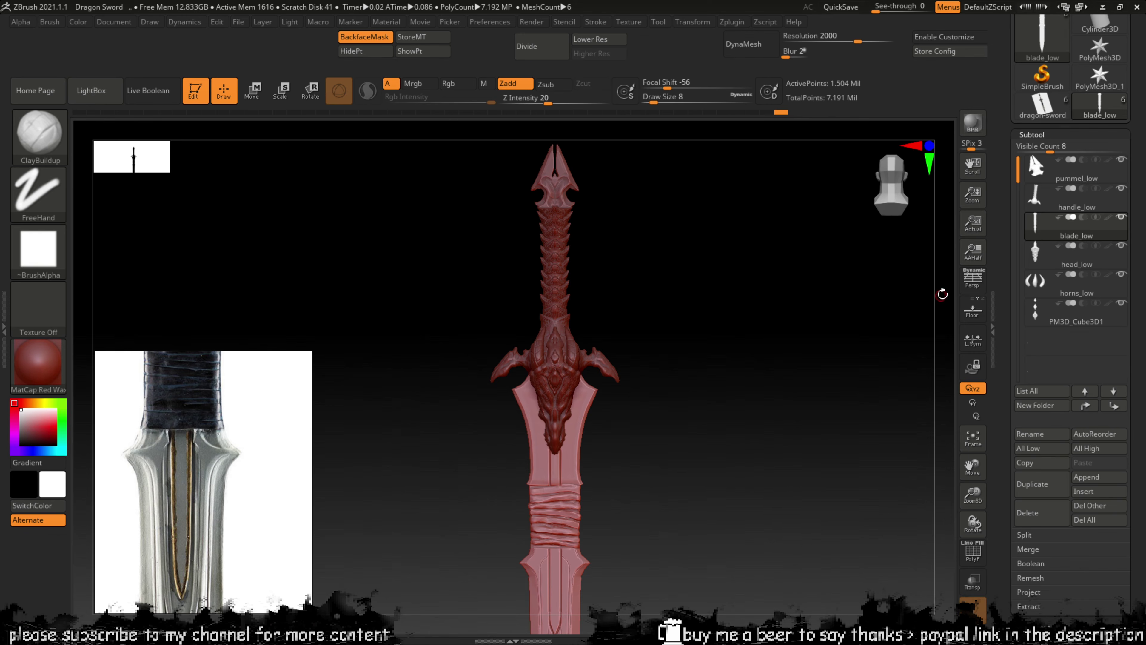
pyautogui.click(1052, 174)
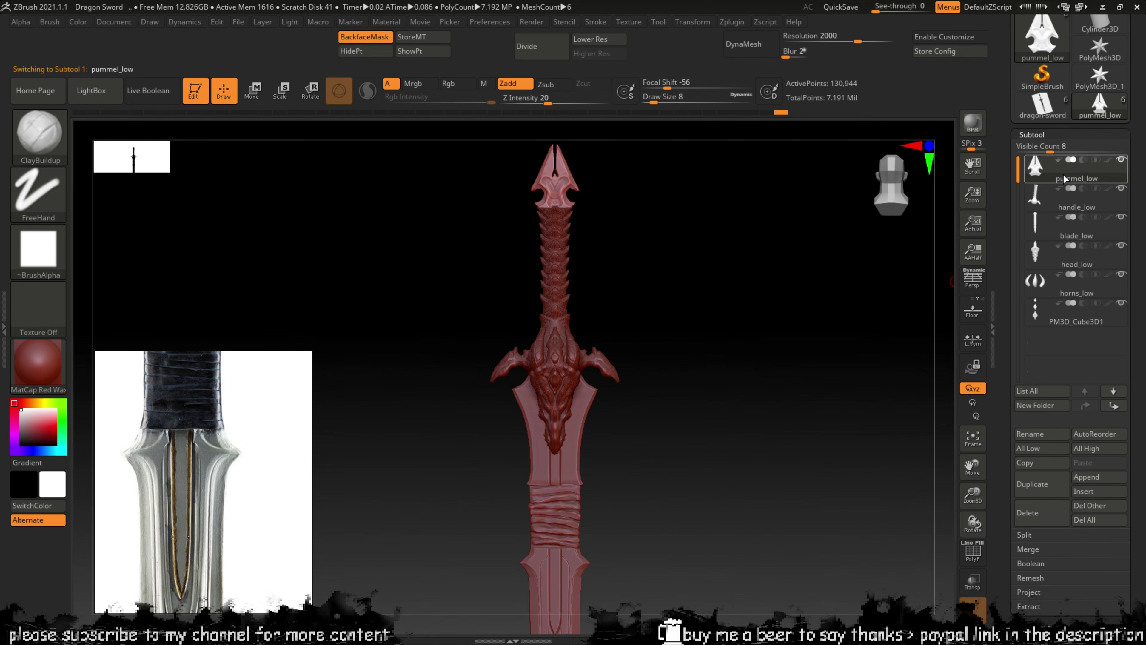
pyautogui.click(1033, 485)
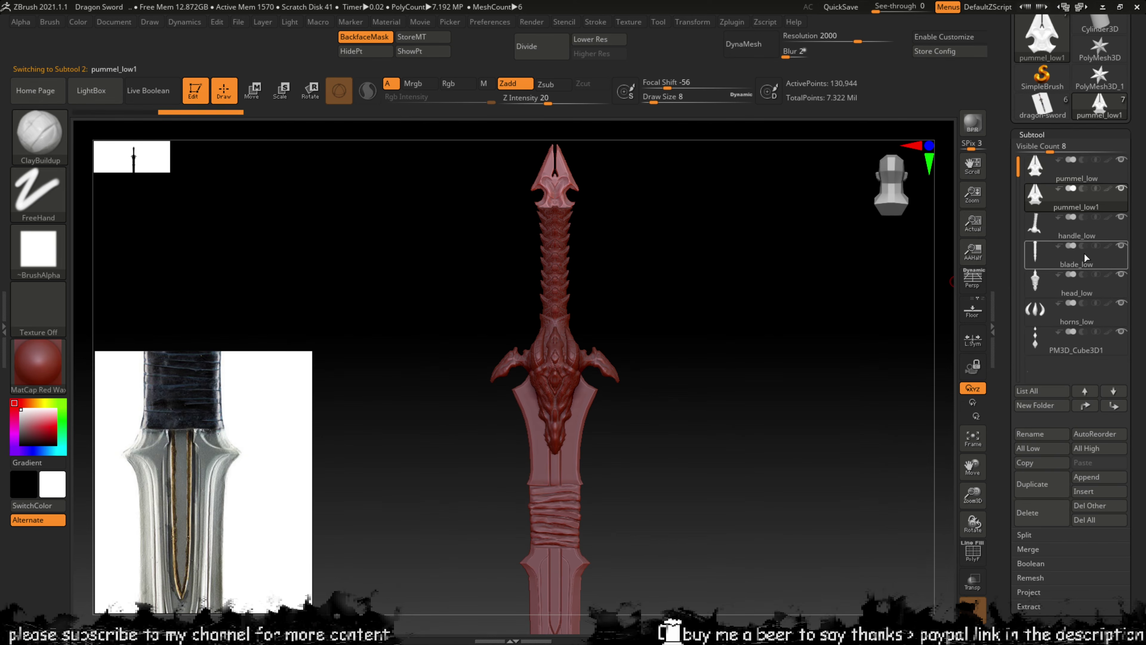
# Step: Rename the original pummel_low subtool as pummel_high
pyautogui.click(1082, 175)
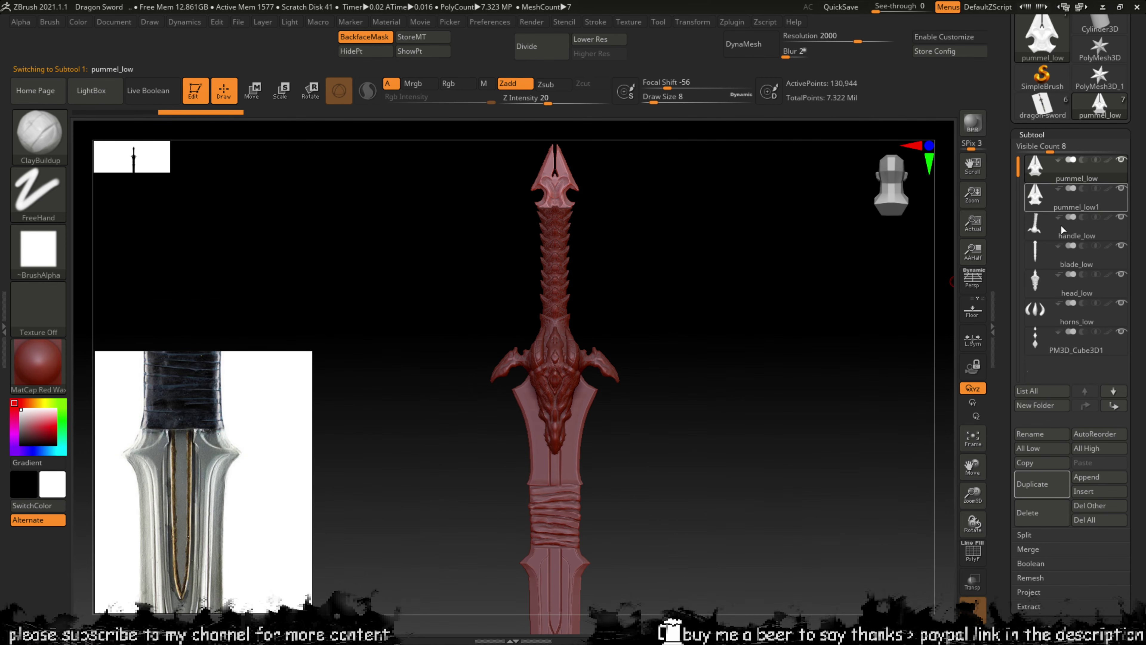
pyautogui.click(1038, 435)
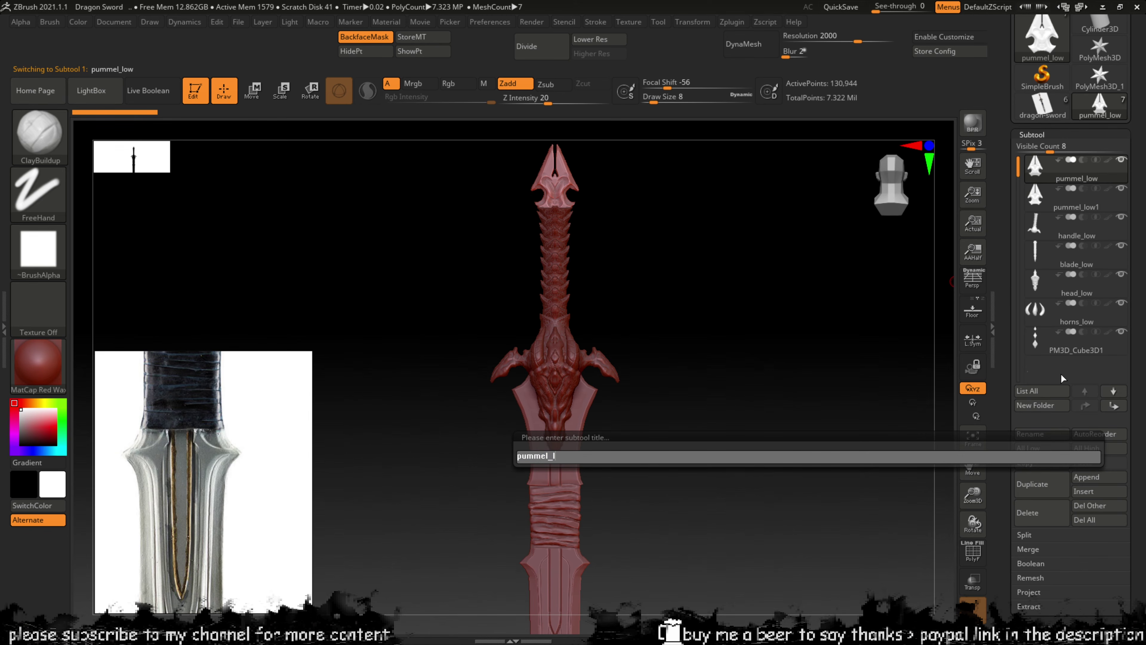
pyautogui.press('BackSpace')
pyautogui.write('high')
pyautogui.press('Return')
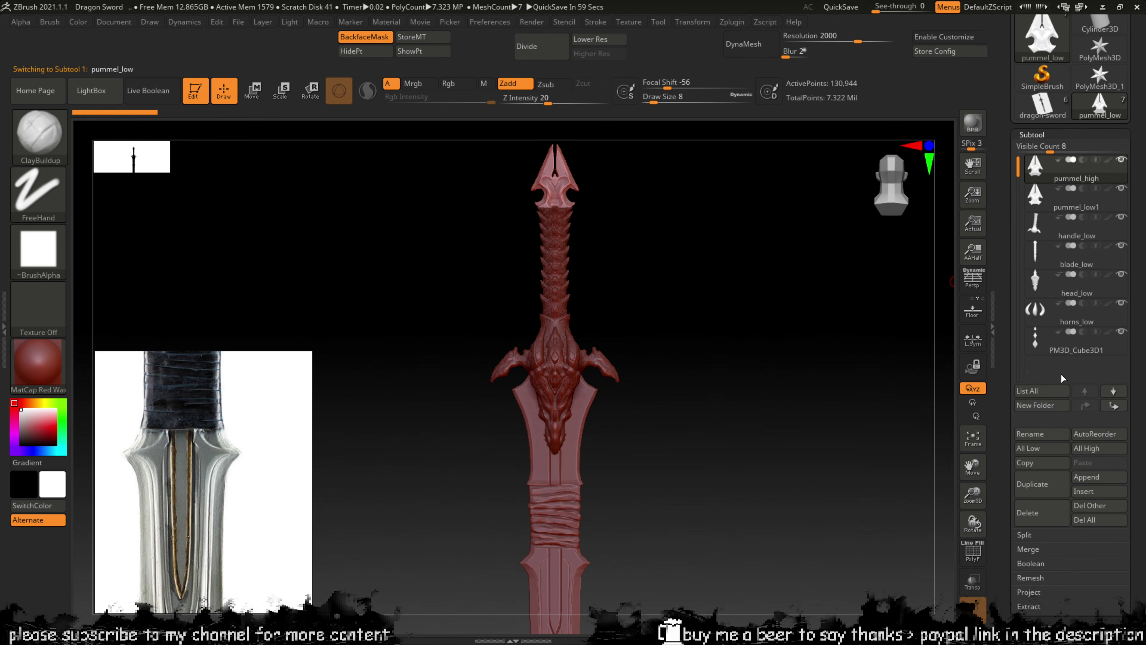
# Step: Rename the duplicated pommel subtool as pummel_low
pyautogui.click(1075, 198)
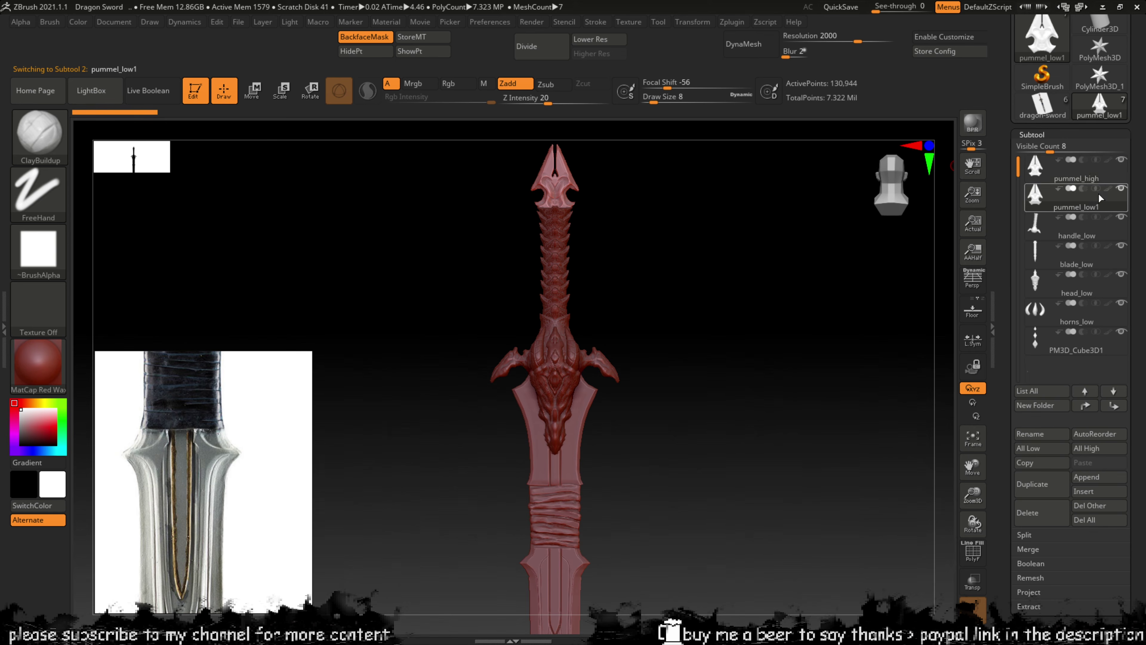
pyautogui.click(1028, 431)
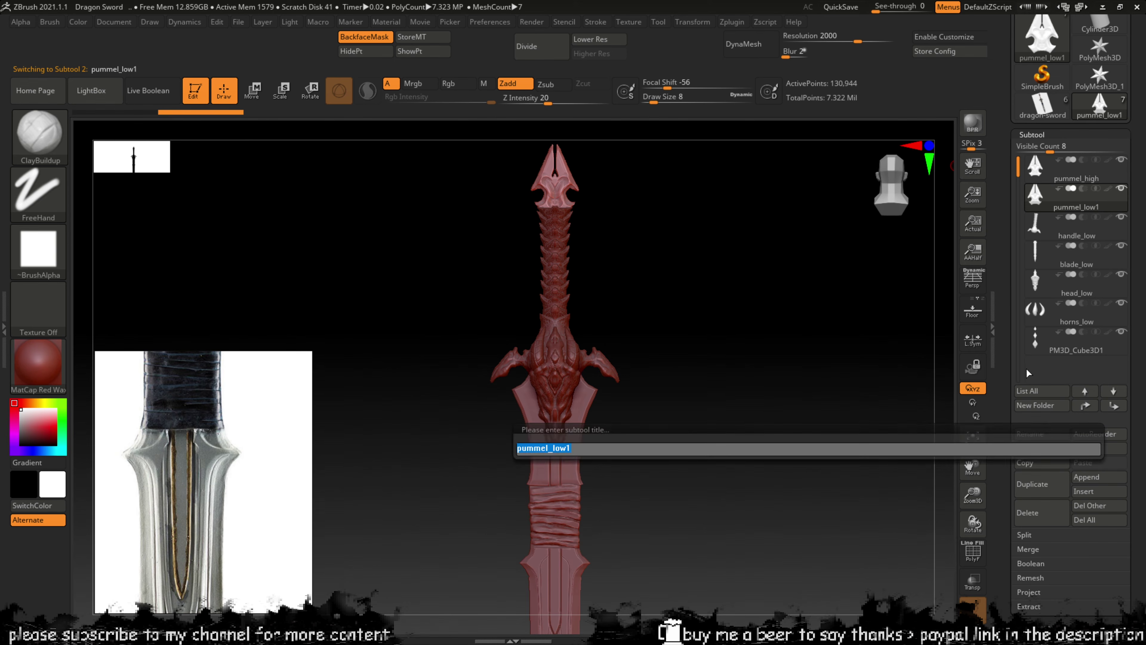
pyautogui.press('BackSpace')
pyautogui.press('Return')
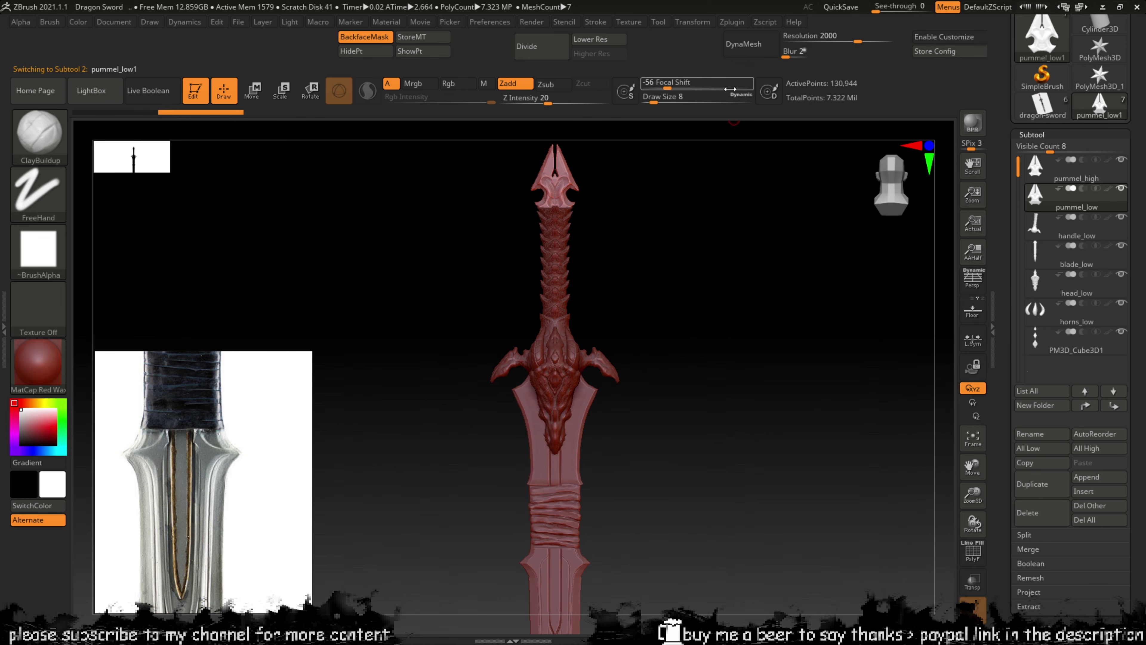
# Step: Display the wireframe on pummel_low and run ZRemesher on it with the Half polygon count option
pyautogui.click(731, 25)
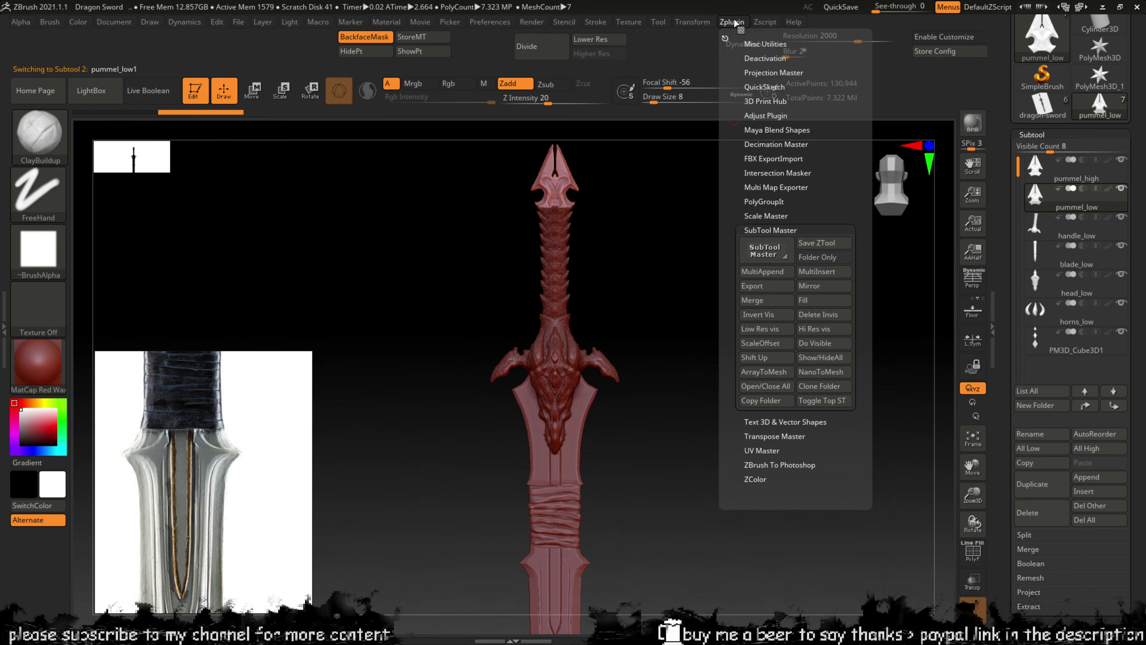
pyautogui.moveTo(1009, 397); pyautogui.dragTo(1009, 354)
pyautogui.click(1036, 256)
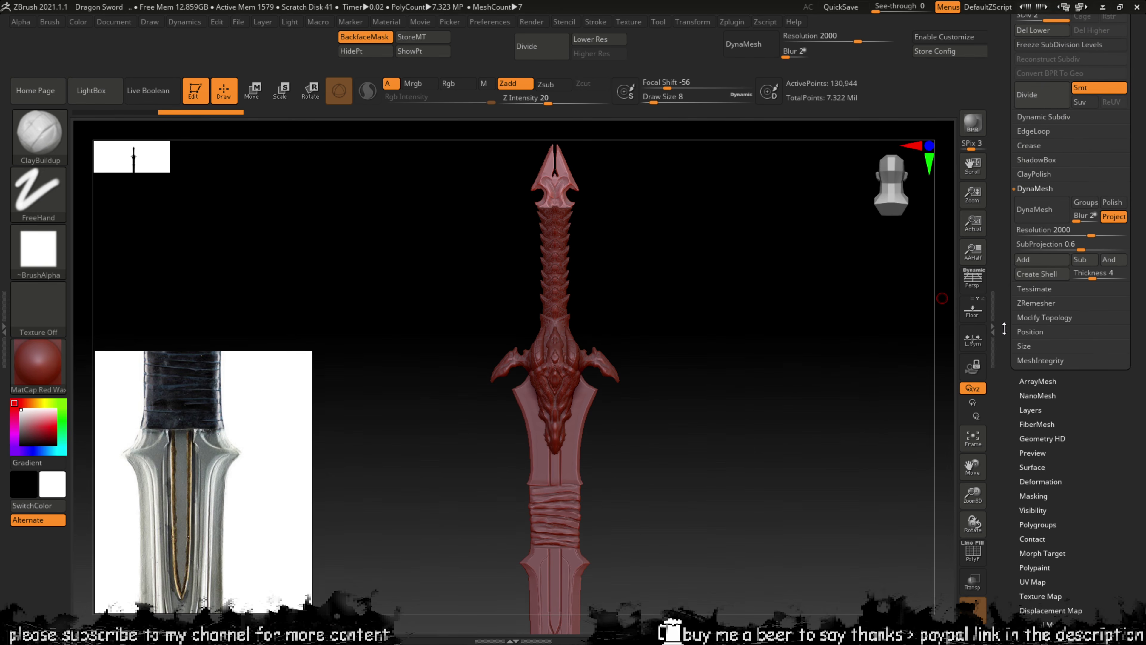
pyautogui.click(1009, 354)
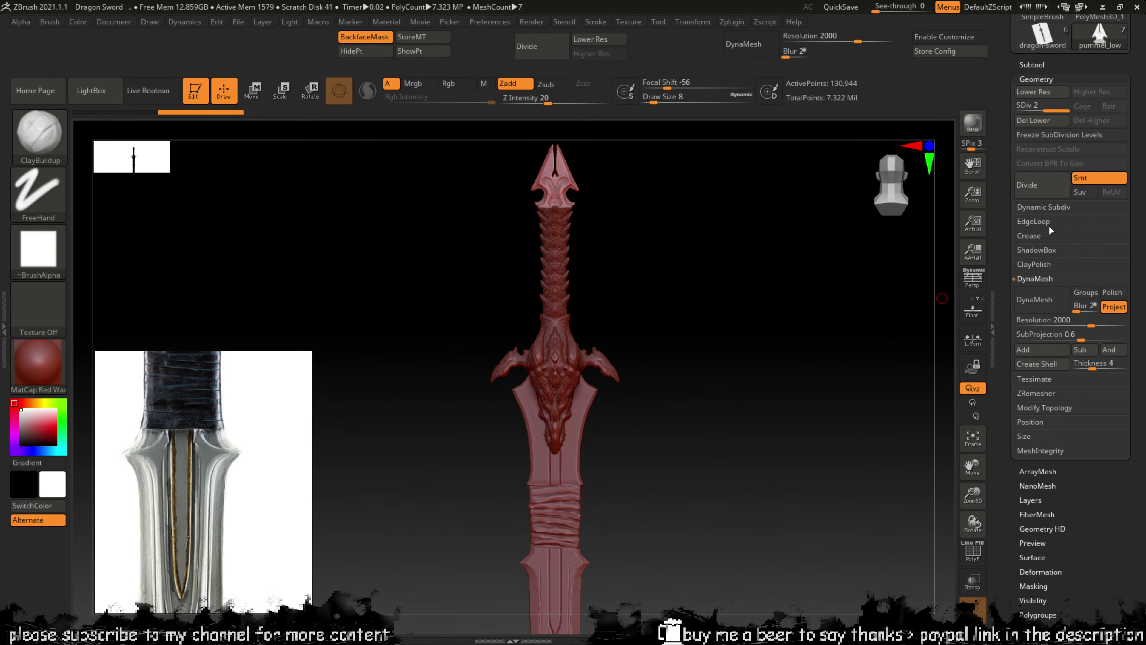
pyautogui.click(1035, 394)
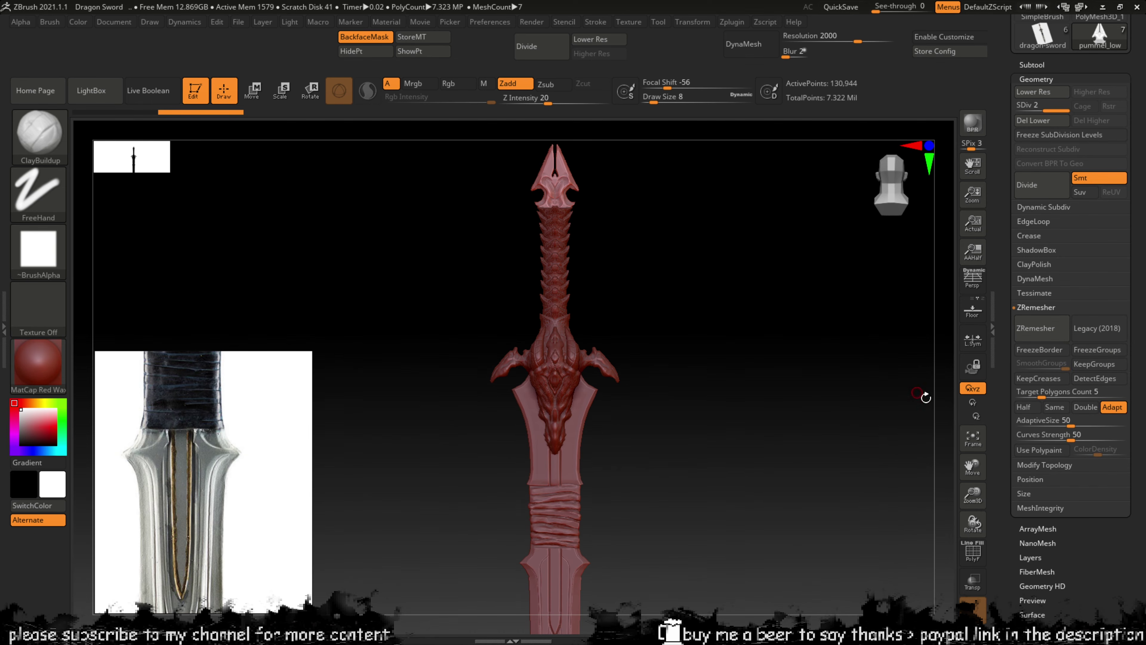
pyautogui.press('f')
pyautogui.press('f')
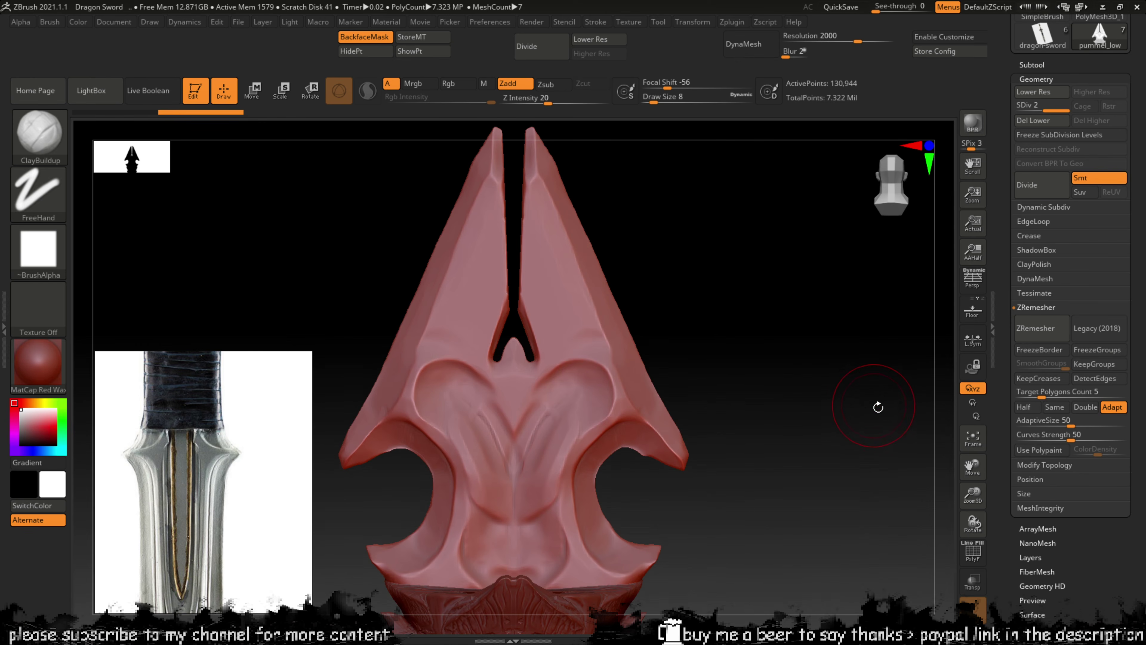
pyautogui.hotkey('shift', 'f')
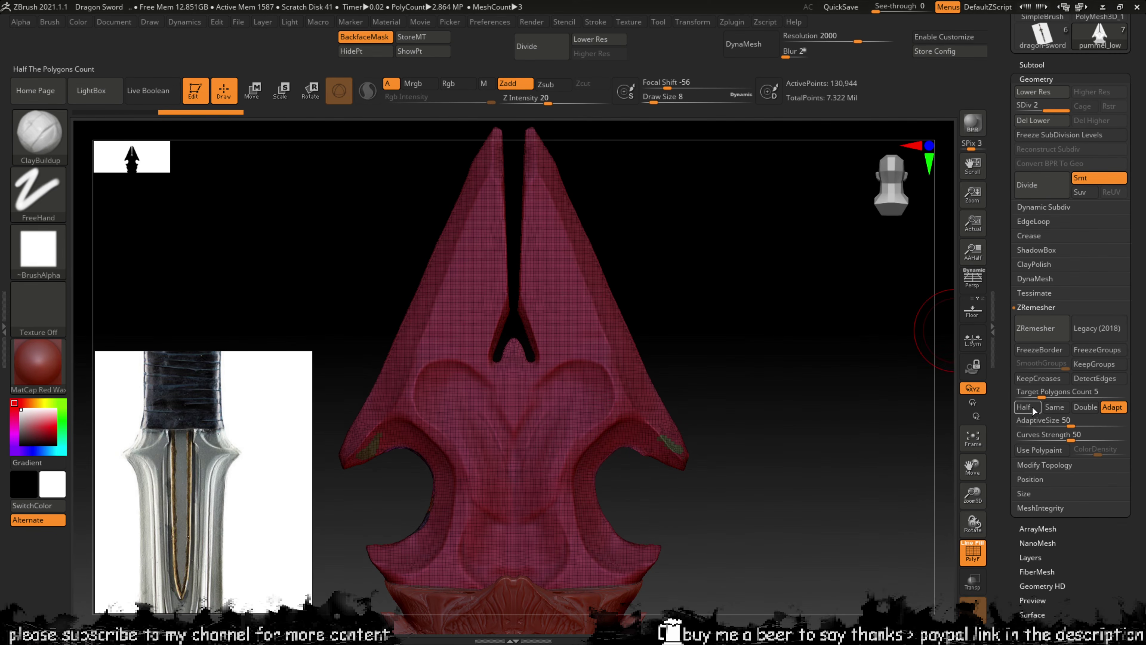
pyautogui.click(1023, 406)
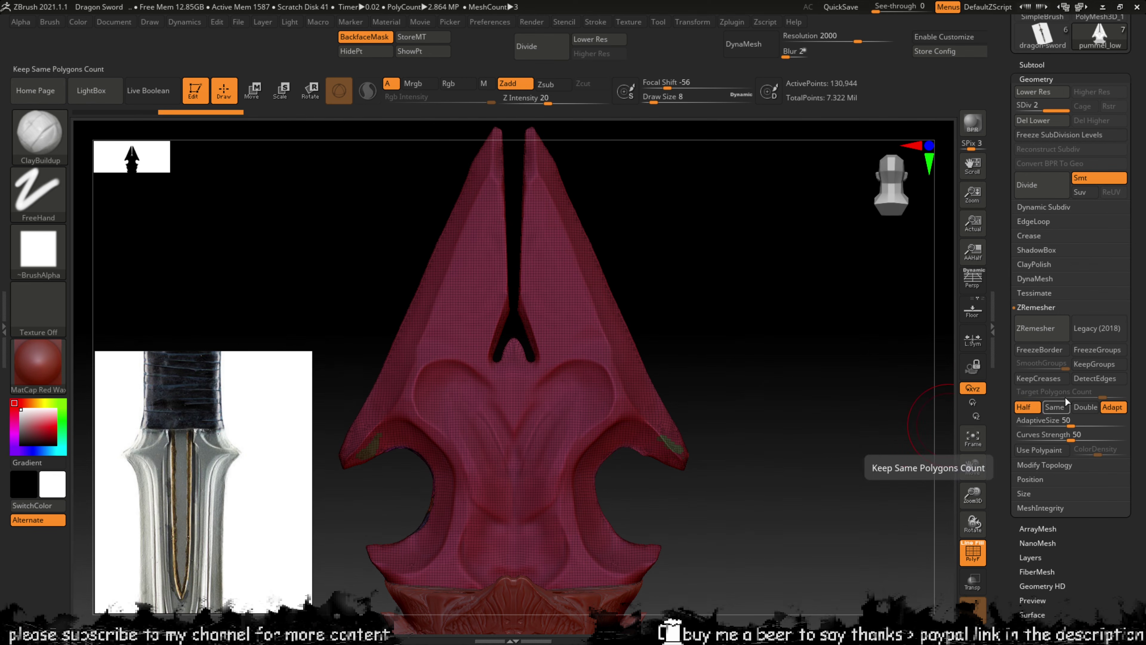
pyautogui.click(1041, 329)
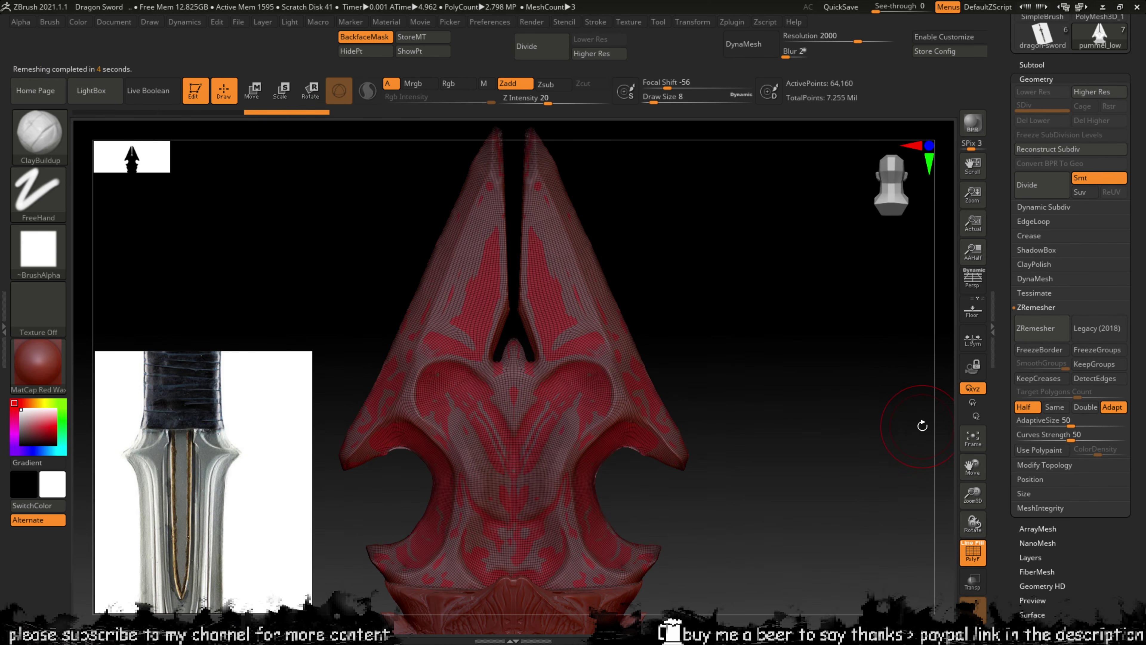
# Step: Isolate the remeshed pommel, hide its wireframe and undo the remesh to compare it with the previous mesh
pyautogui.press('shift')
pyautogui.hotkey('shift', 'f')
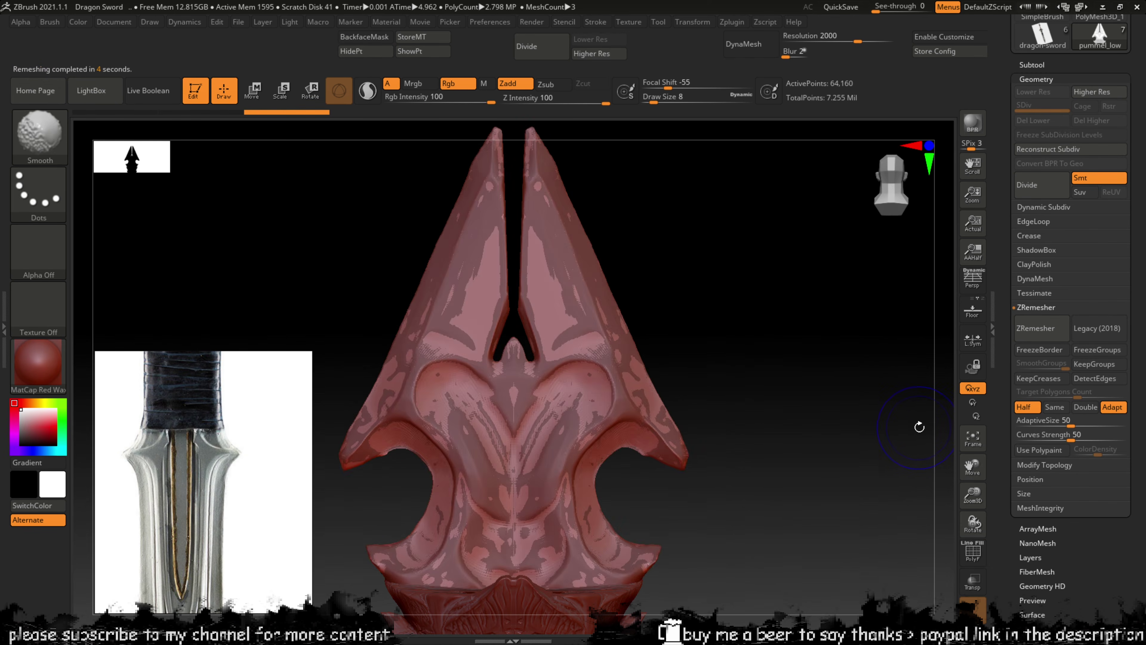
pyautogui.hotkey('shift', 'f')
pyautogui.moveTo(1003, 371); pyautogui.dragTo(1007, 377)
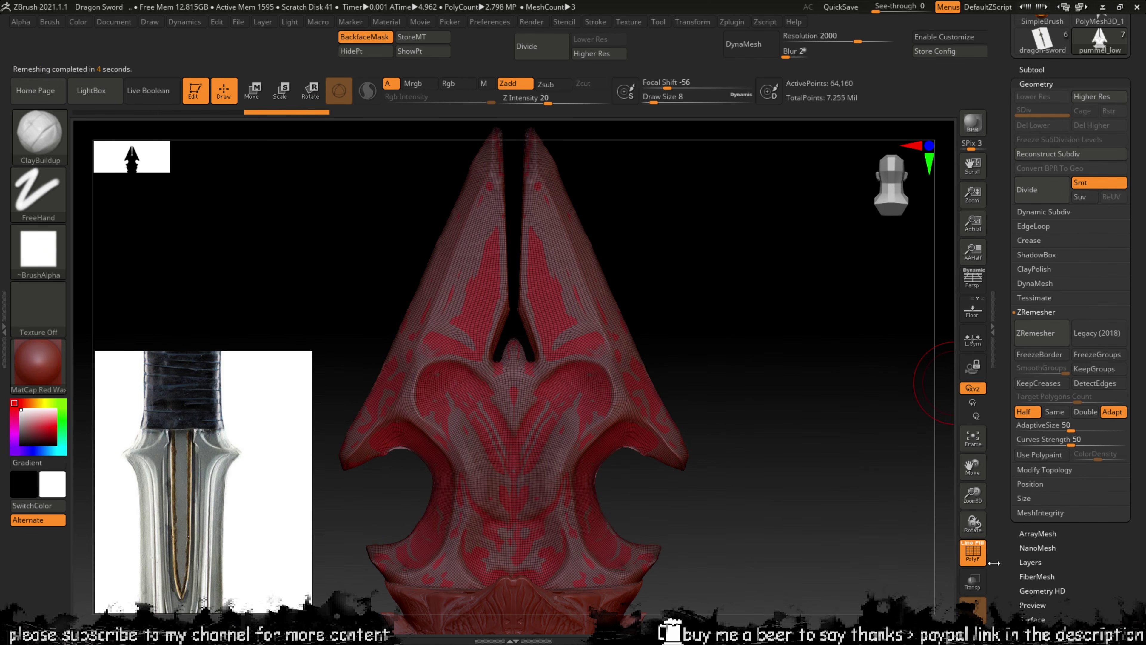
pyautogui.click(973, 637)
pyautogui.click(973, 638)
pyautogui.click(972, 637)
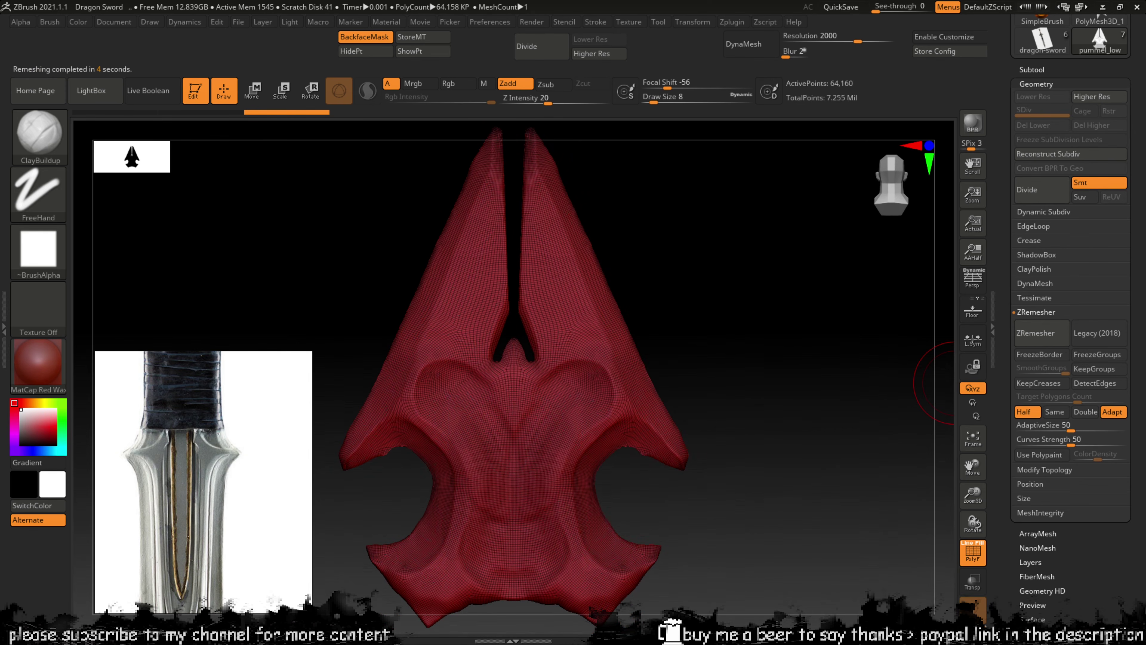
pyautogui.hotkey('shift', 'f')
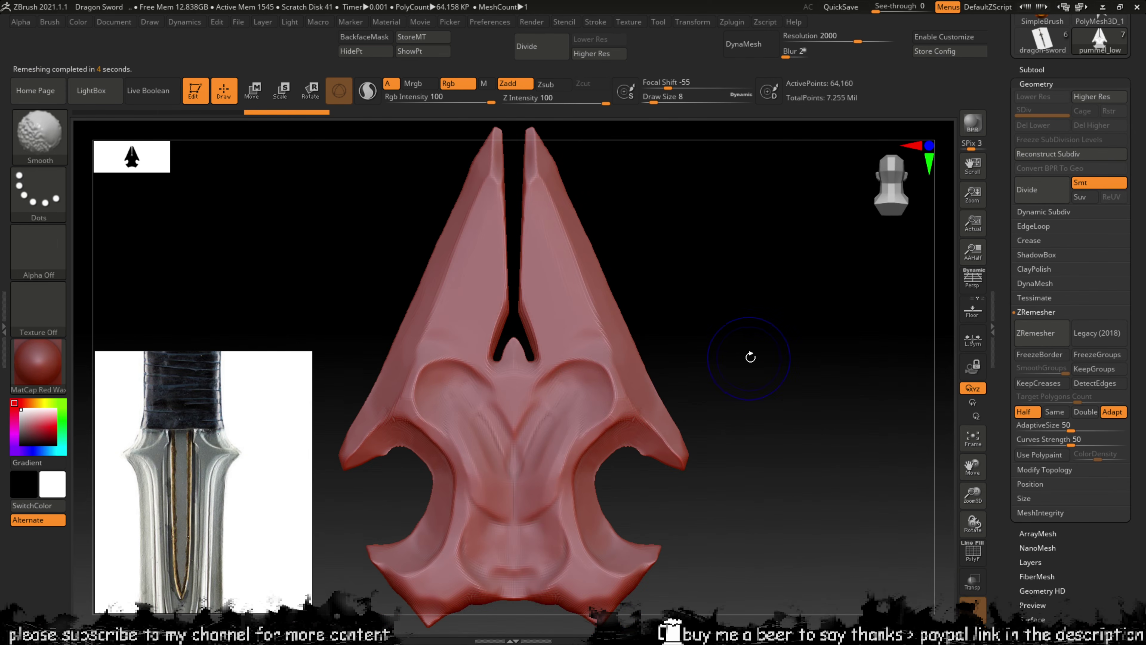
pyautogui.press('ctrl')
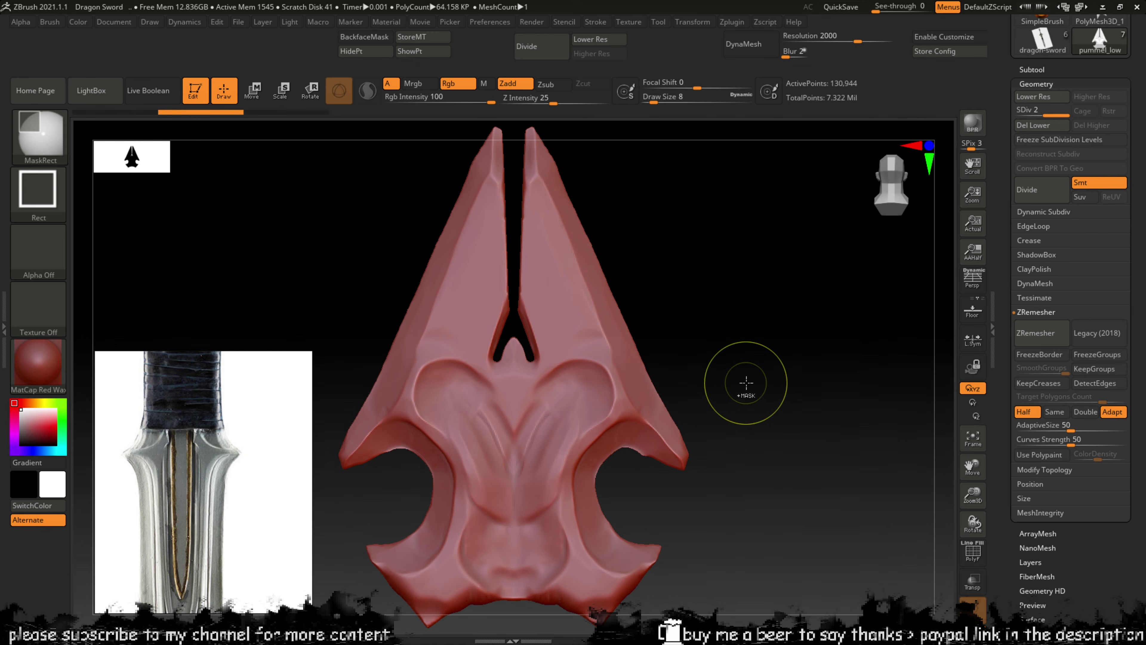
pyautogui.press('d')
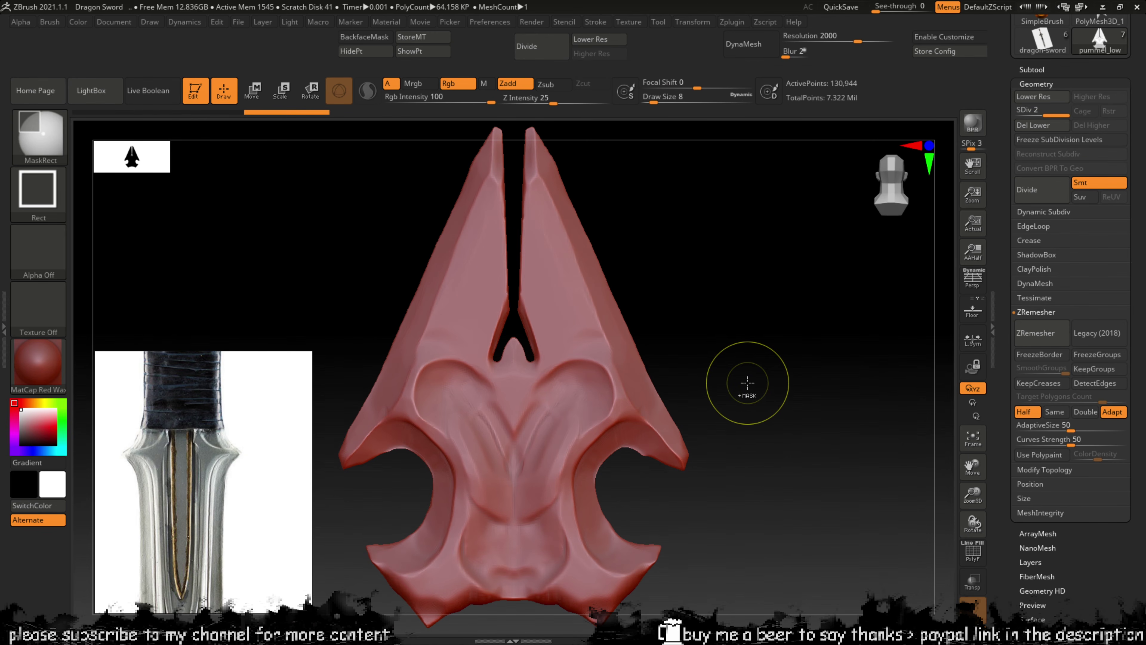
# Step: Turn off the Half option, set Target Polygons Count to 0.74673 and try ZRemesher on pummel_low
pyautogui.hotkey('shift', 'd')
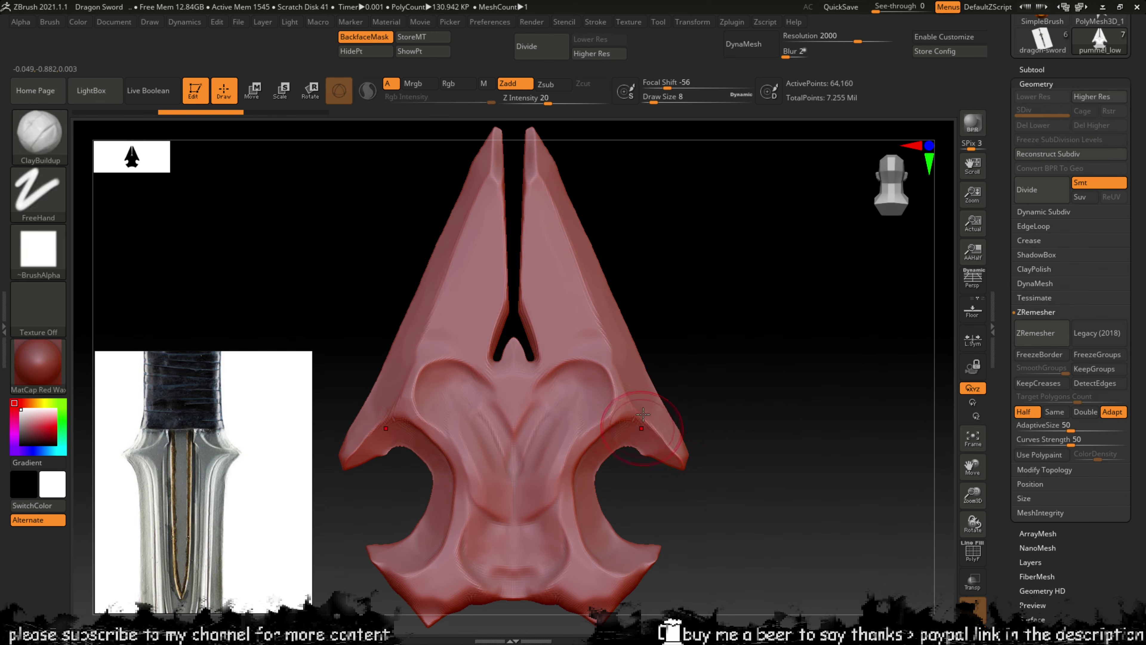
pyautogui.press('d')
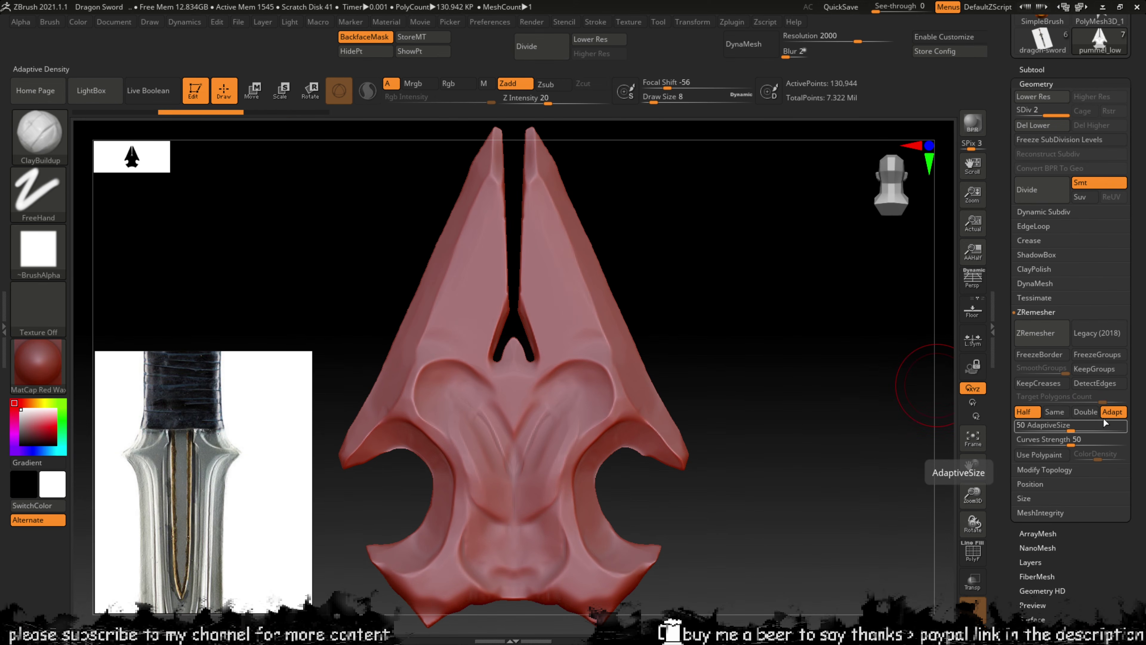
pyautogui.click(1026, 412)
pyautogui.moveTo(1100, 400); pyautogui.dragTo(1031, 406)
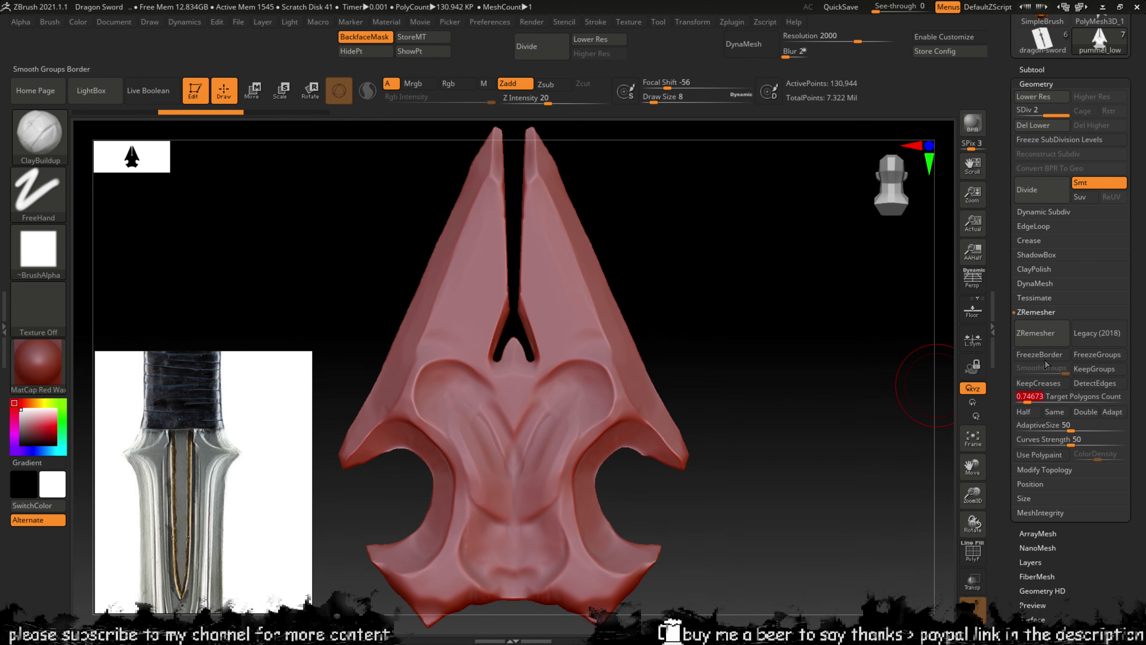
pyautogui.click(1036, 336)
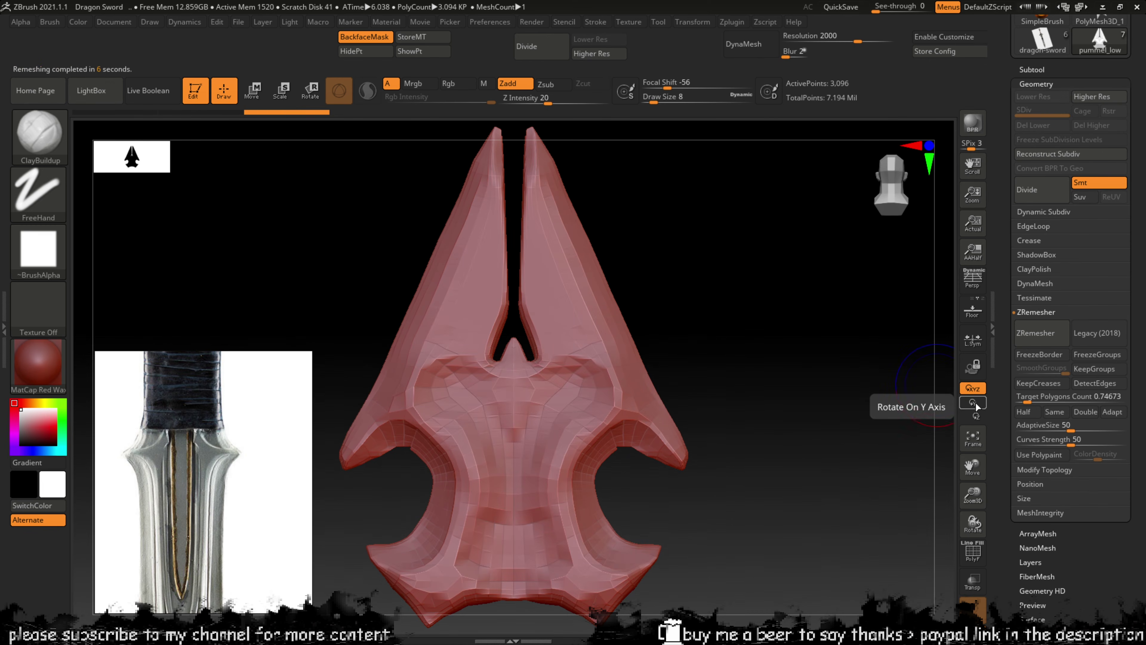
# Step: Check the remeshed pommel with and without its wireframe, and return to the dense mesh
pyautogui.hotkey('shift', 'f')
pyautogui.moveTo(748, 378)
pyautogui.mouseDown()
pyautogui.moveTo(706, 402)
pyautogui.moveTo(730, 419)
pyautogui.moveTo(793, 419)
pyautogui.mouseUp()
pyautogui.hotkey('shift', 'f')
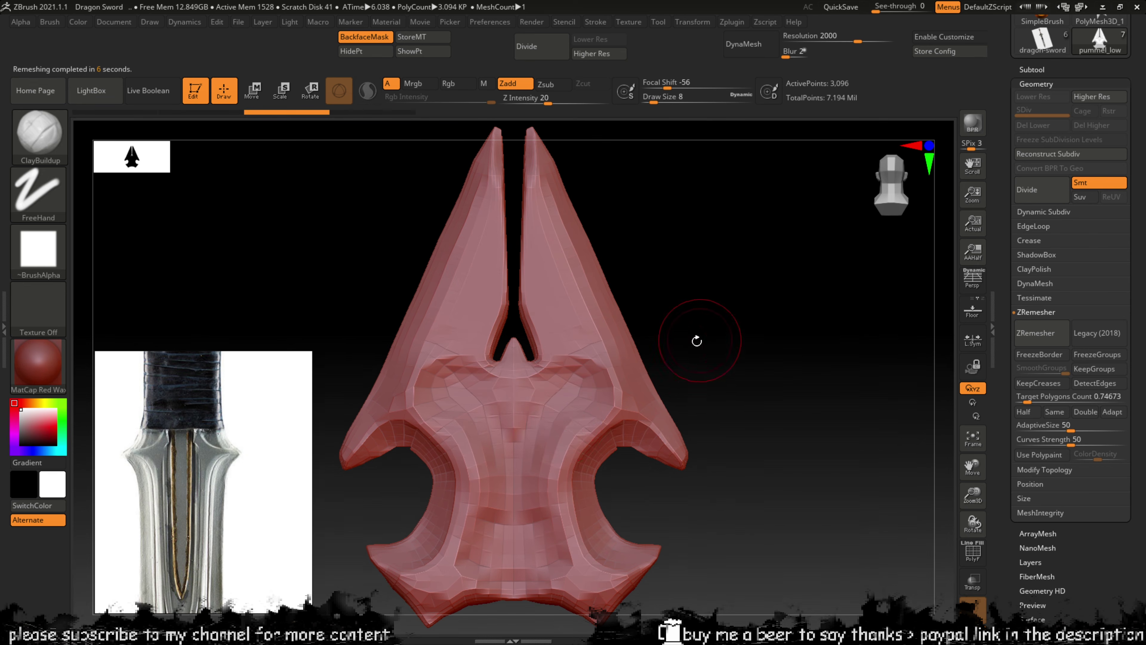
pyautogui.moveTo(696, 335)
pyautogui.mouseDown()
pyautogui.moveTo(668, 350)
pyautogui.moveTo(696, 340)
pyautogui.mouseUp()
pyautogui.hotkey('shift', 'f')
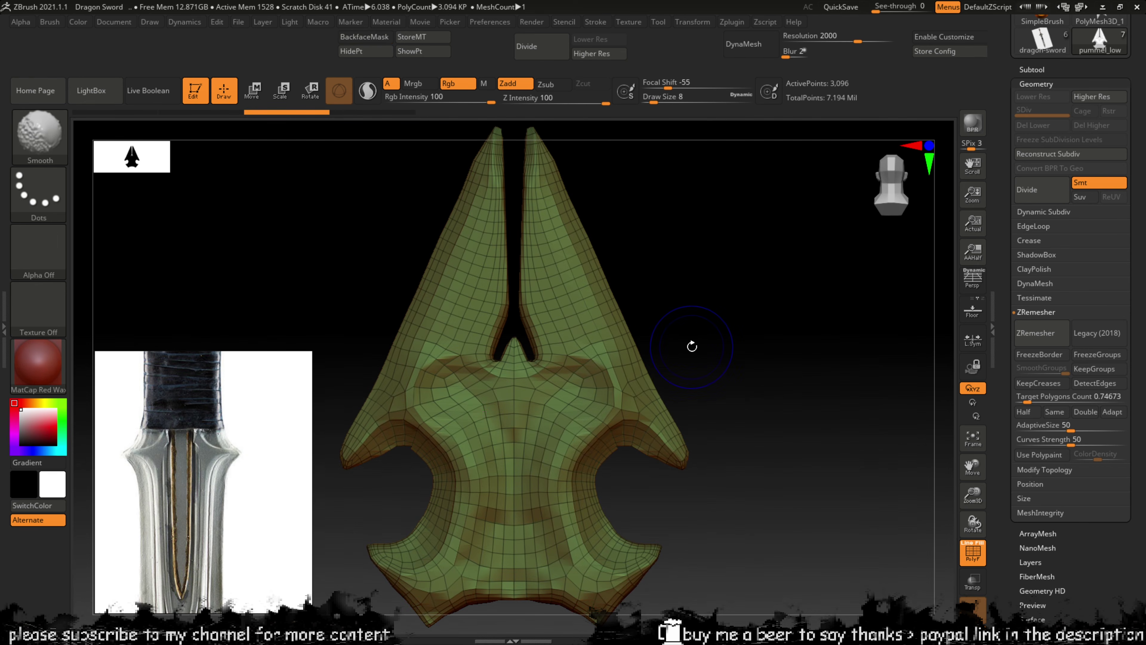
pyautogui.hotkey('shift', 'f')
pyautogui.press('d')
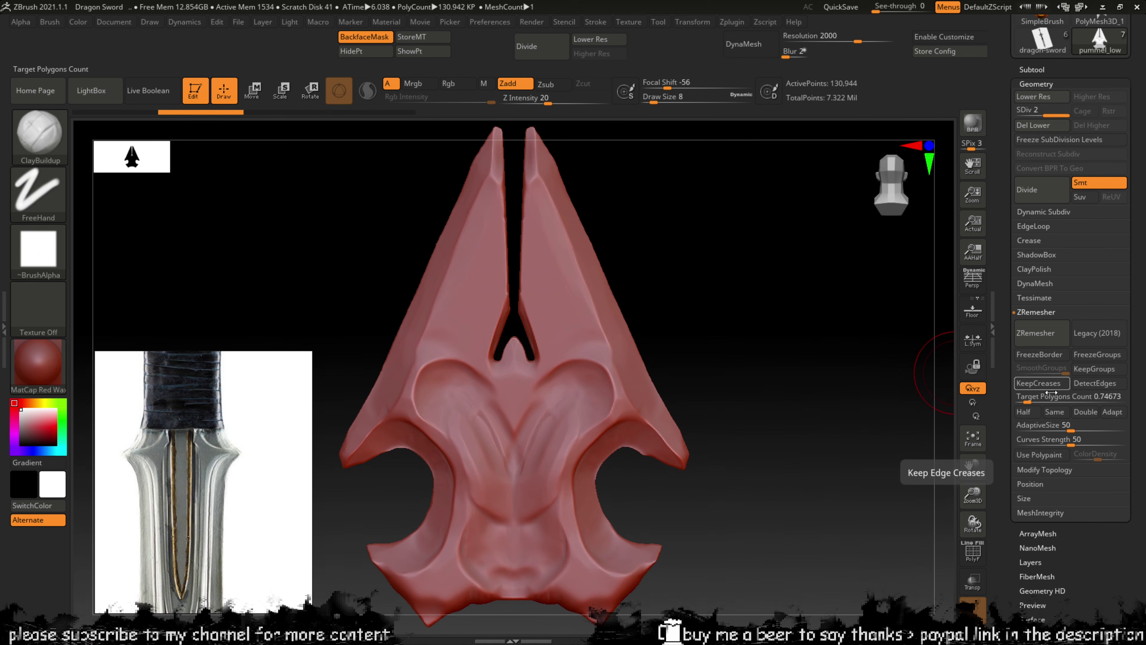
# Step: Try ZRemesher on the pommel with Target Polygons Count at 0.1, and inspect the topology before reverting to the dense mesh
pyautogui.moveTo(1027, 398); pyautogui.dragTo(1017, 399)
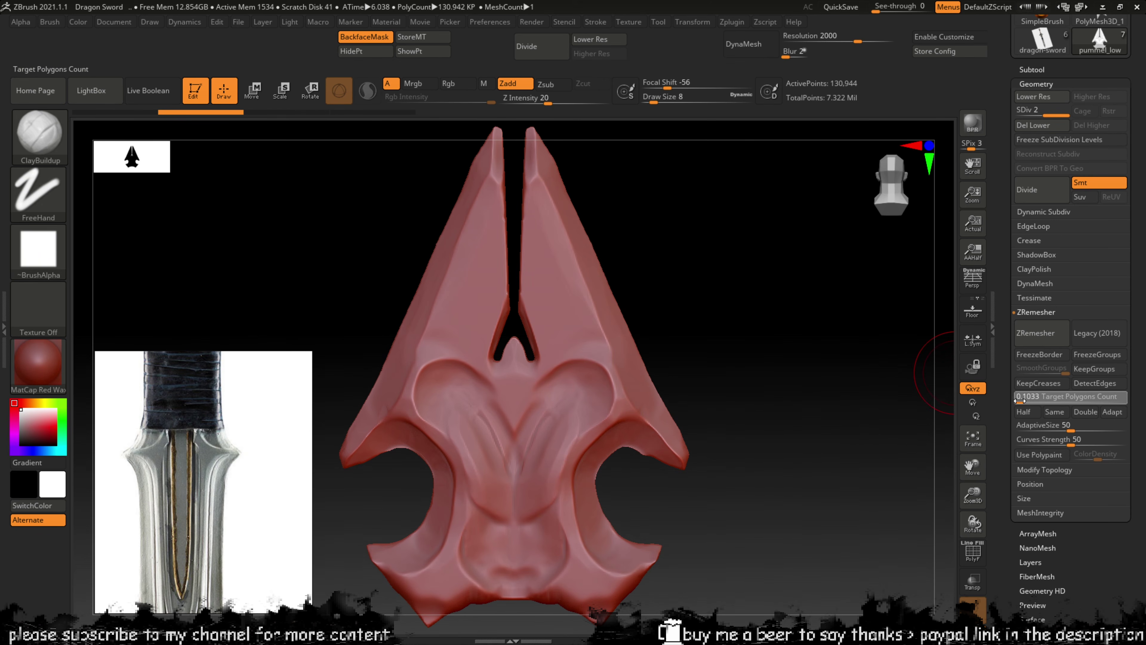
pyautogui.click(1040, 340)
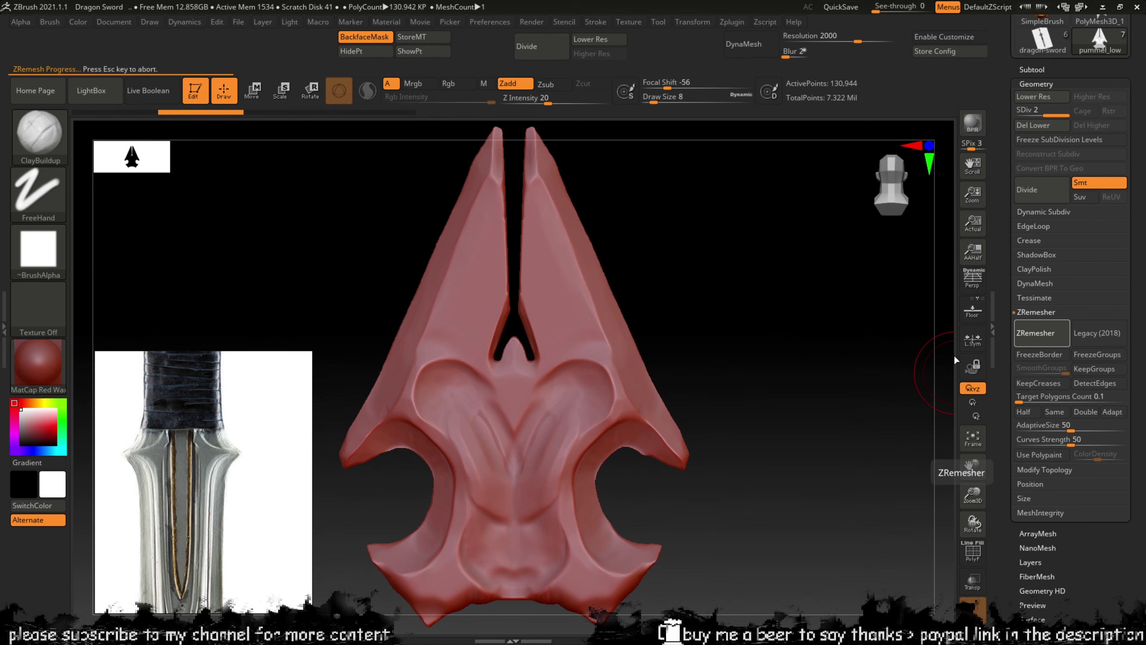
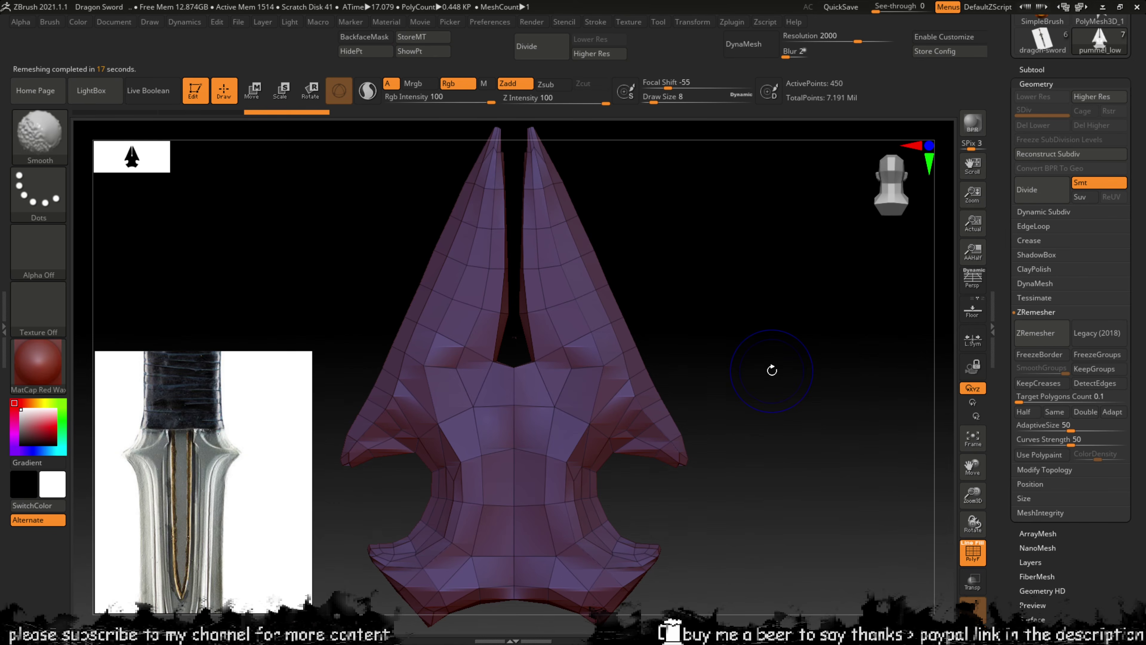
pyautogui.moveTo(772, 370)
pyautogui.mouseDown()
pyautogui.moveTo(729, 371)
pyautogui.moveTo(749, 377)
pyautogui.mouseUp()
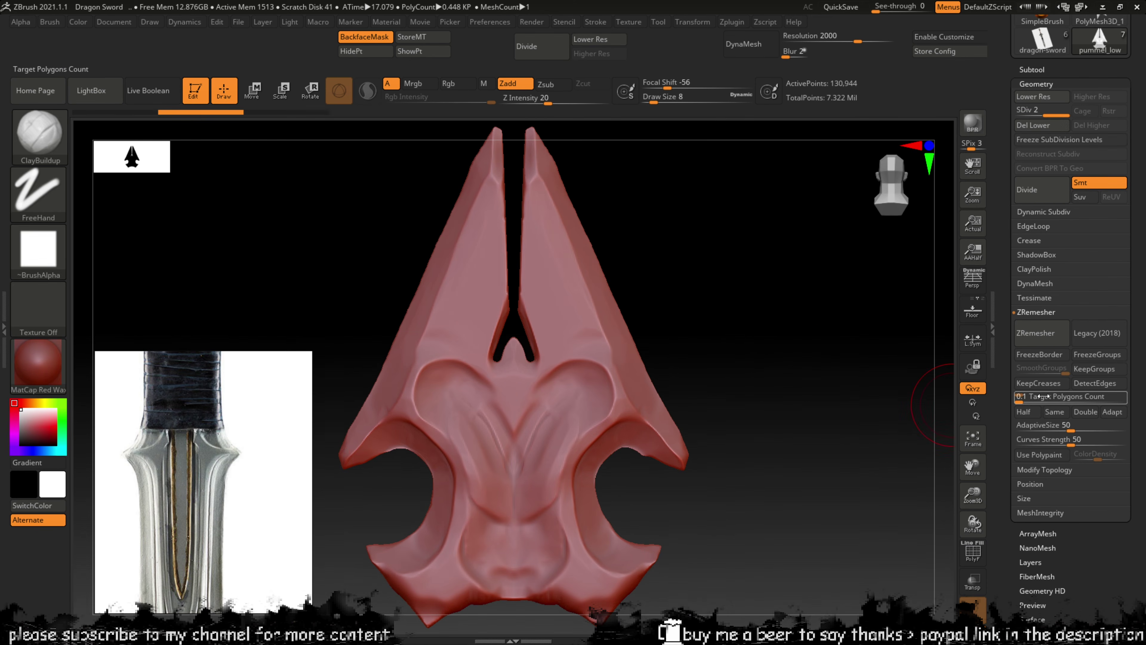
# Step: Raise Target Polygons Count to 0.18249 and try remeshing the pommel again
pyautogui.moveTo(1040, 396)
pyautogui.mouseDown()
pyautogui.moveTo(1056, 396)
pyautogui.moveTo(1021, 405)
pyautogui.mouseUp()
pyautogui.click(1031, 396)
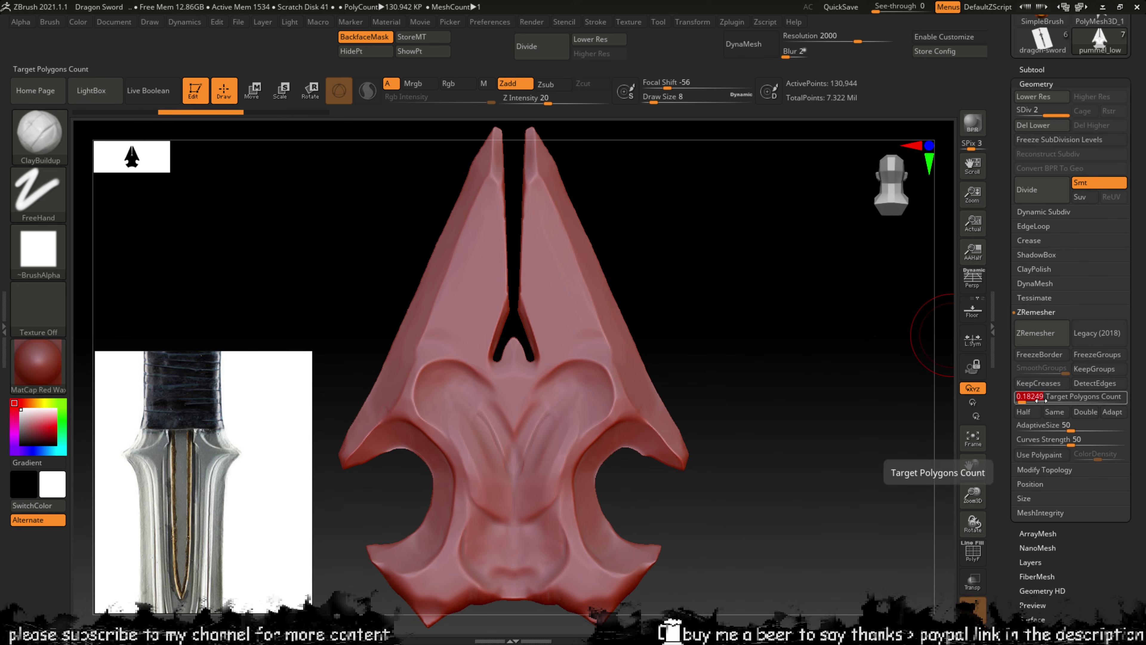
pyautogui.click(1034, 334)
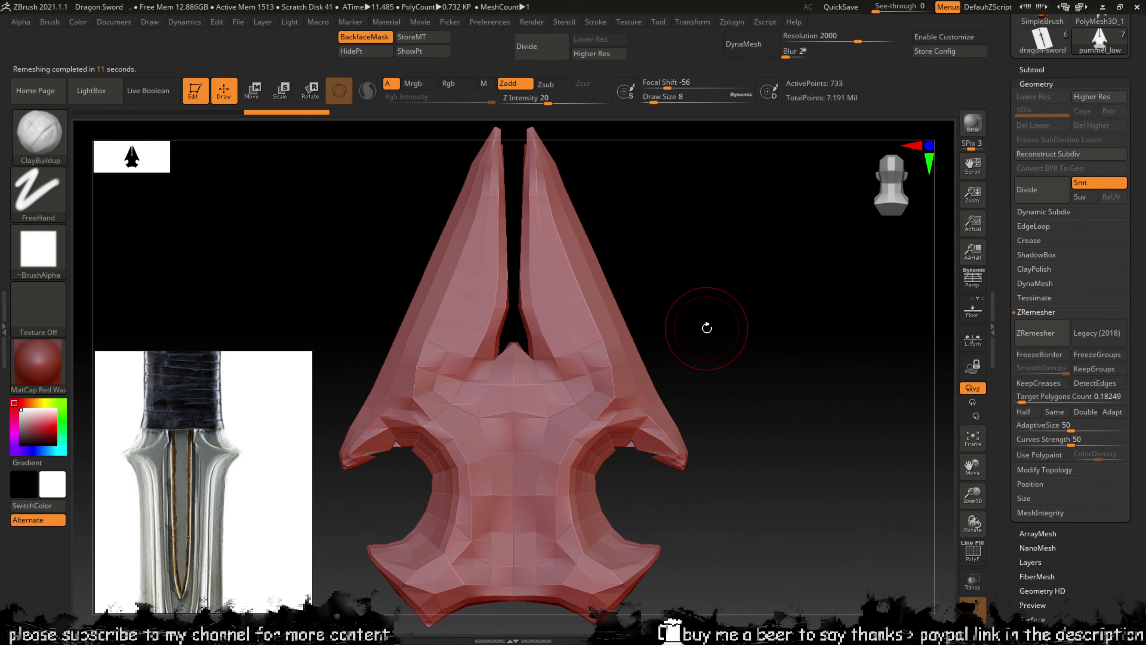
# Step: Inspect the remeshed pommel's wireframe and silhouette from an angle, and restore the dense mesh
pyautogui.hotkey('shift', 'f')
pyautogui.hotkey('shift', 'f')
pyautogui.moveTo(665, 358); pyautogui.dragTo(716, 307)
pyautogui.press('d')
pyautogui.moveTo(736, 367); pyautogui.dragTo(742, 362)
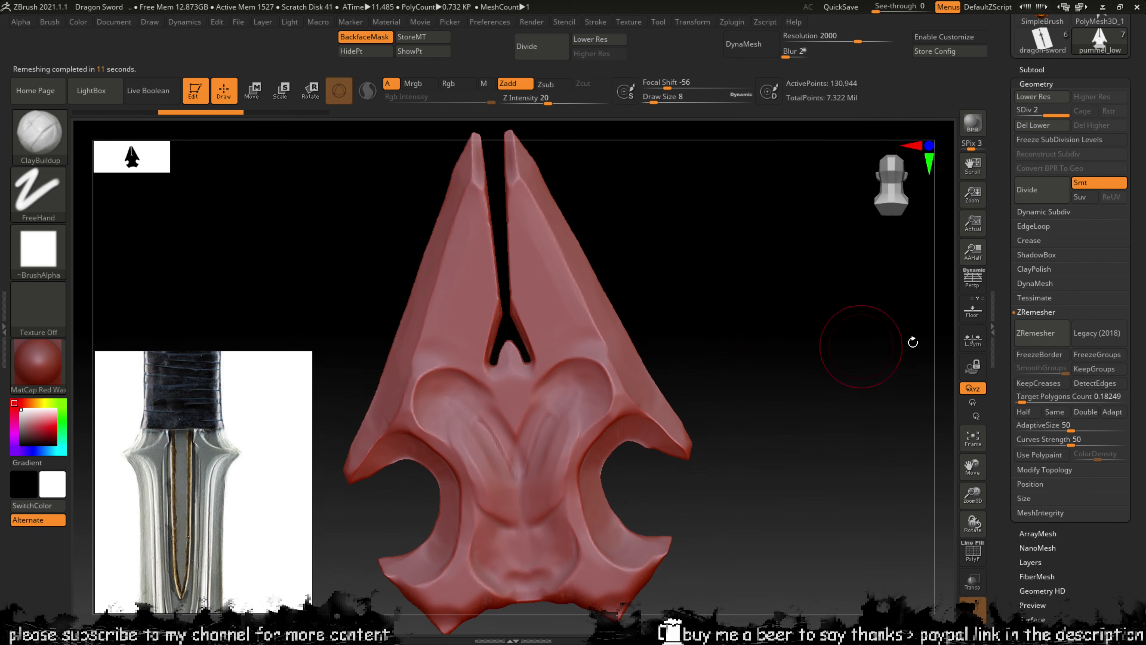
# Step: Set Target Polygons Count to 0.64399 and run ZRemesher on pummel_low
pyautogui.click(1023, 396)
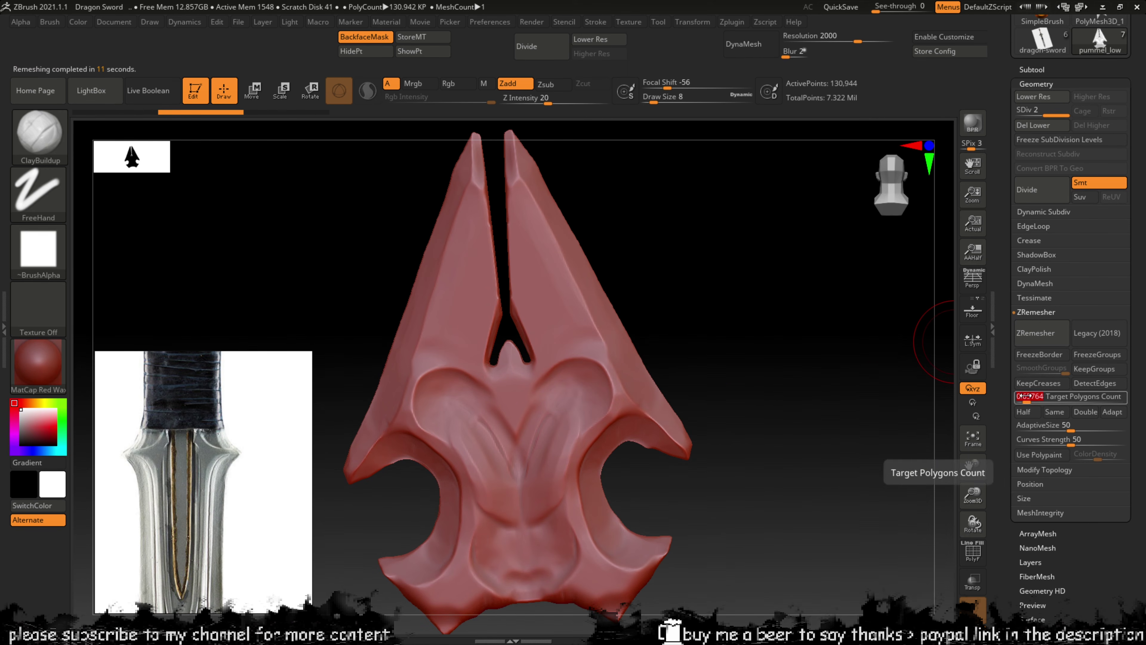
pyautogui.press('Return')
pyautogui.click(1035, 333)
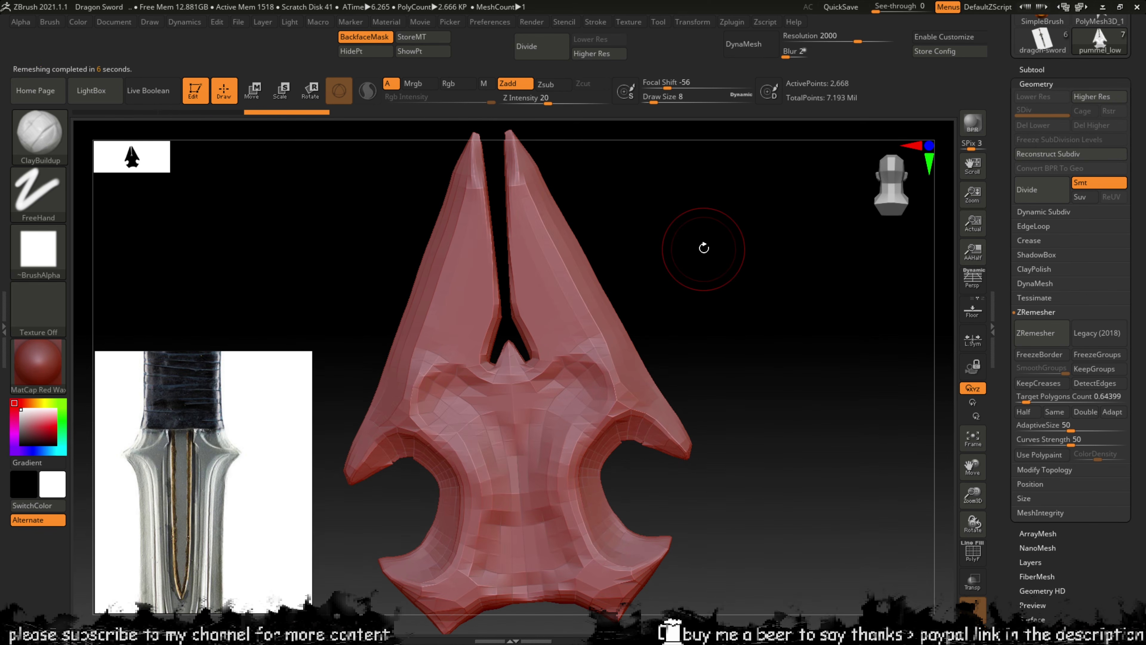
# Step: Examine the low-poly pommel's edge flow and shape by comparing it with and without the wireframe
pyautogui.hotkey('shift', 'f')
pyautogui.moveTo(703, 261); pyautogui.dragTo(716, 267)
pyautogui.hotkey('shift', 'f')
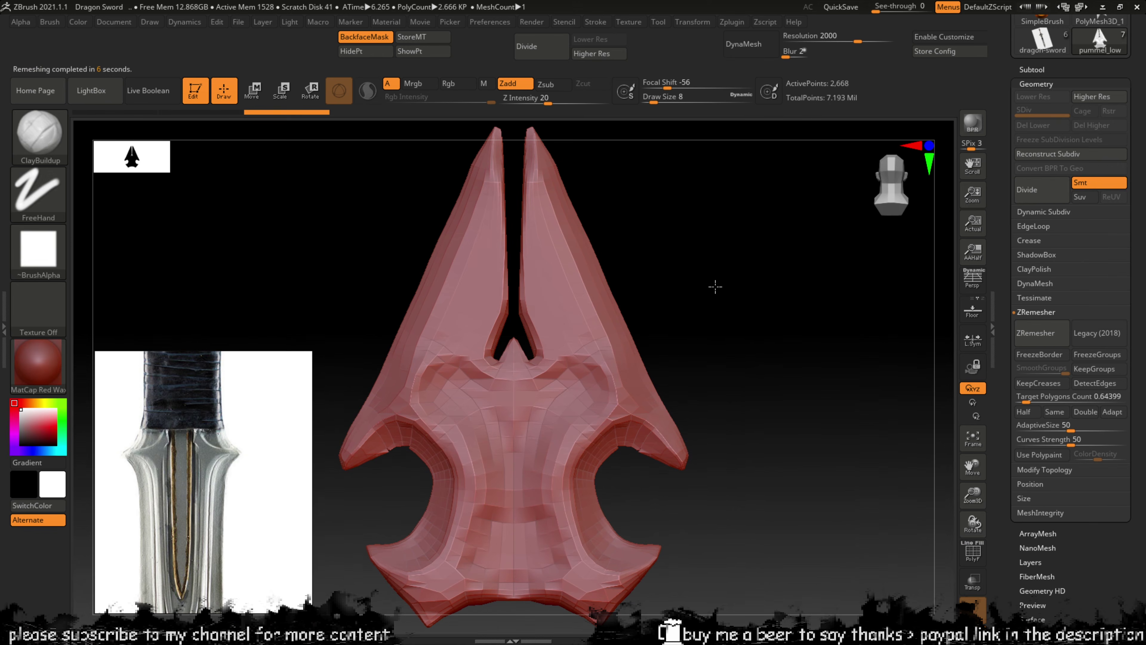
pyautogui.hotkey('shift', 'f')
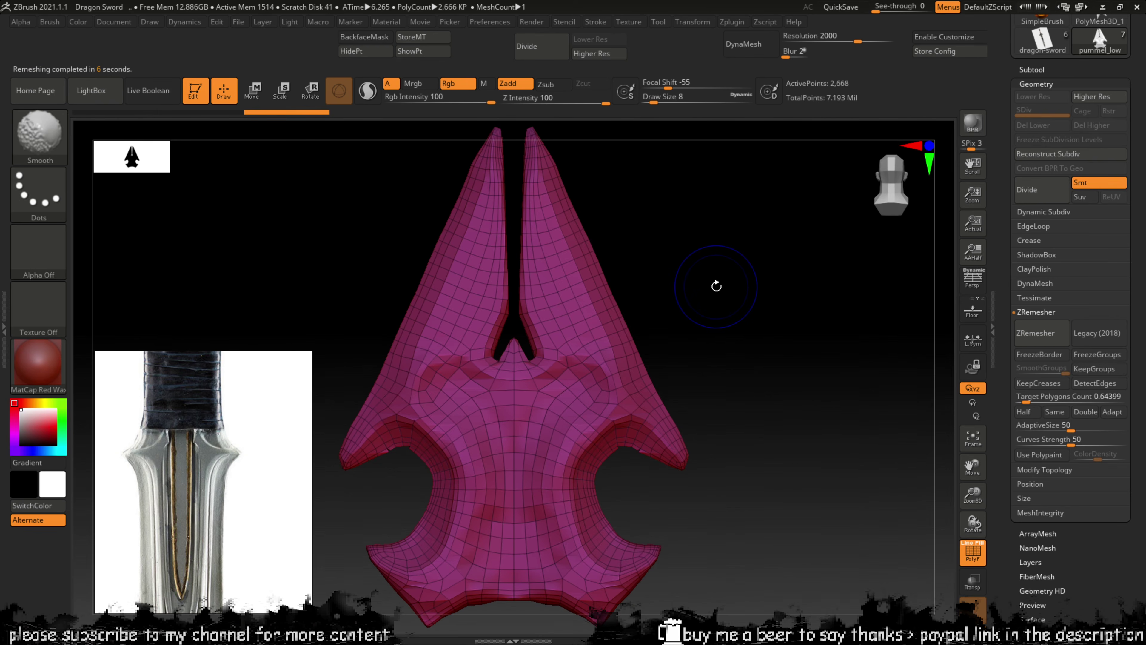
pyautogui.hotkey('shift', 'f')
pyautogui.hotkey('shift', 'f')
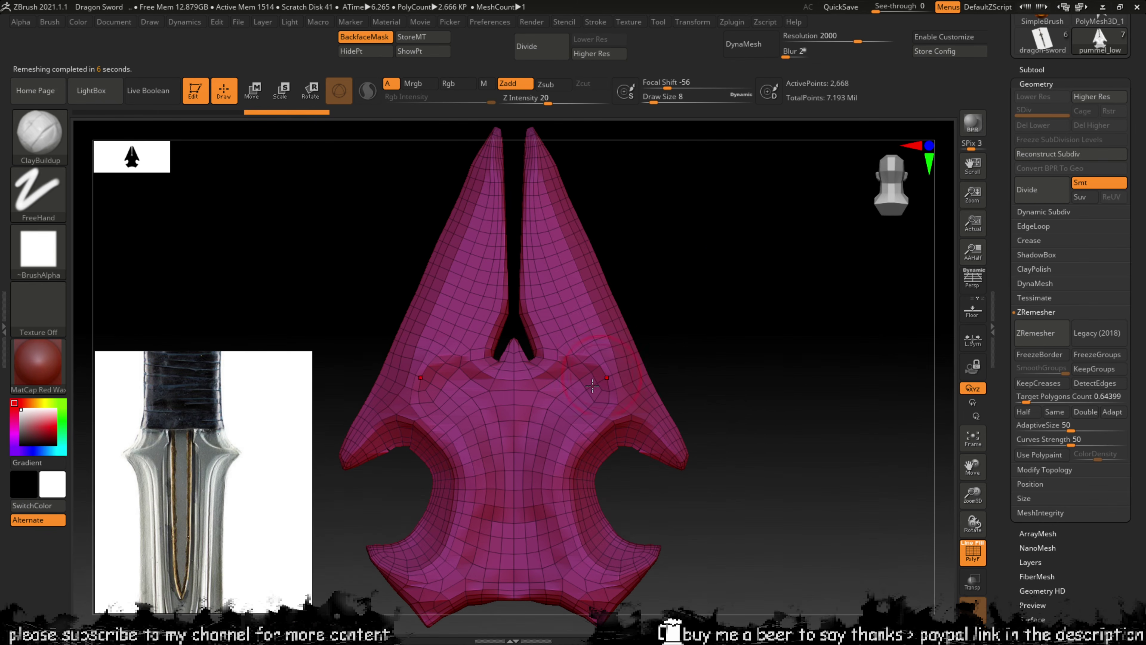
pyautogui.moveTo(650, 334); pyautogui.dragTo(664, 307)
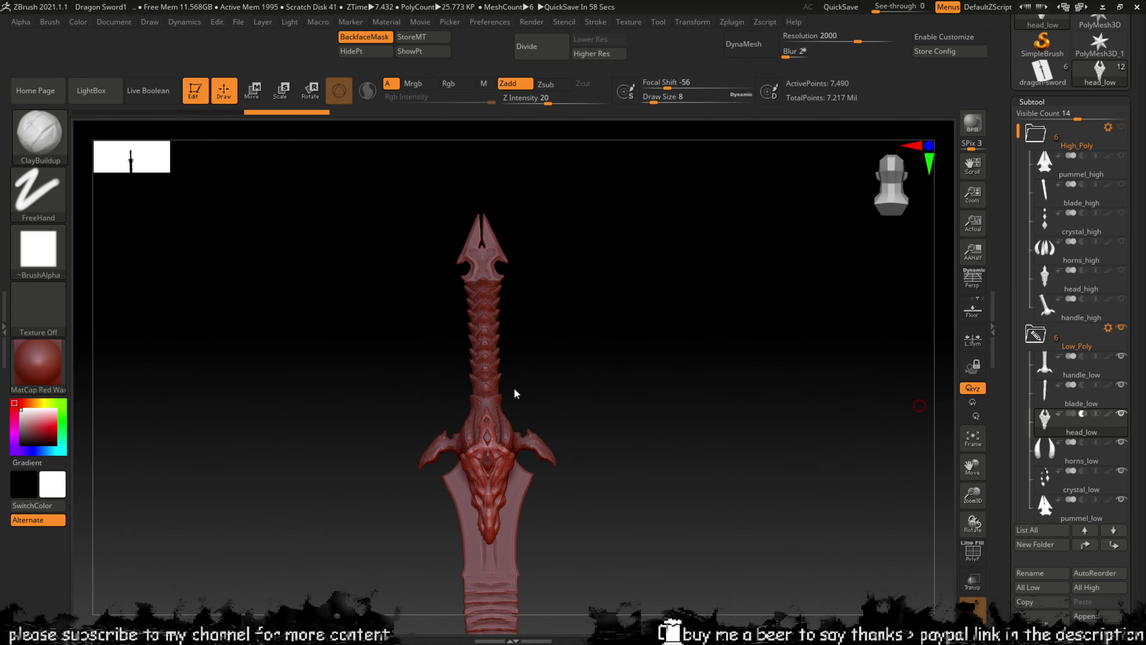
# Step: Examine the low-poly sword, checking the dragon head's wireframe up close and the surfaces of the guard and handle
pyautogui.moveTo(517, 392); pyautogui.dragTo(561, 387)
pyautogui.moveTo(560, 330); pyautogui.dragTo(551, 401, button='right')
pyautogui.moveTo(614, 463)
pyautogui.keyDown('alt'); pyautogui.mouseDown(button='right')
pyautogui.moveTo(619, 305)
pyautogui.moveTo(655, 322)
pyautogui.moveTo(651, 303)
pyautogui.moveTo(598, 393)
pyautogui.moveTo(684, 409)
pyautogui.moveTo(454, 336)
pyautogui.mouseUp(button='right'); pyautogui.keyUp('alt')
pyautogui.hotkey('shift', 'f')
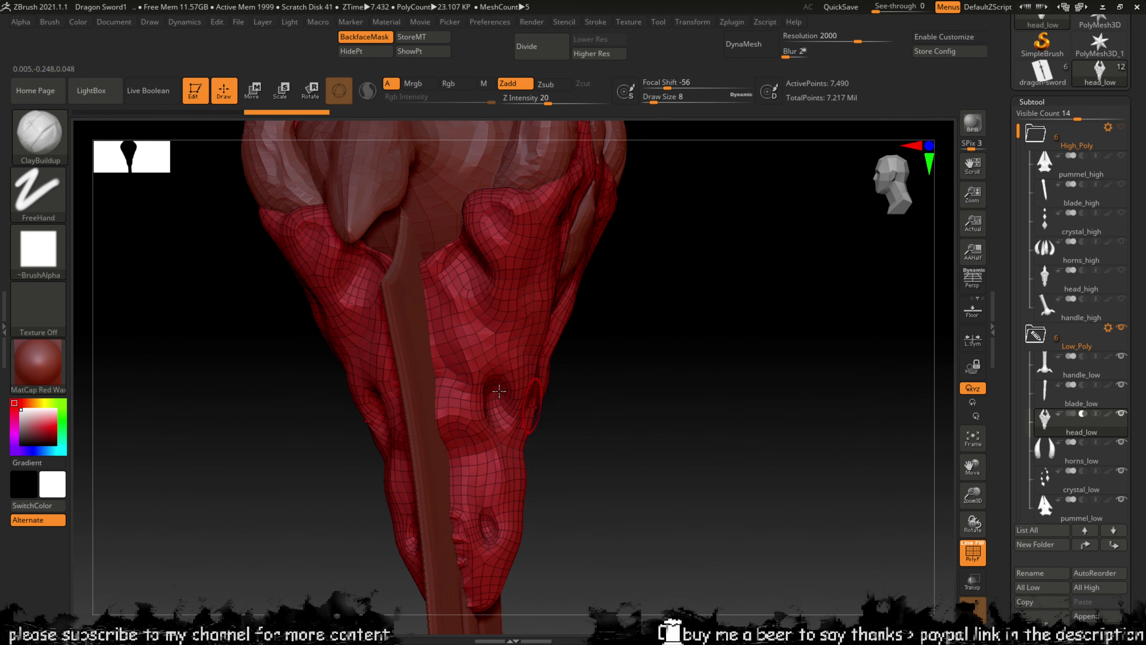
pyautogui.moveTo(691, 470)
pyautogui.mouseDown(button='right')
pyautogui.moveTo(679, 481)
pyautogui.moveTo(624, 384)
pyautogui.moveTo(636, 394)
pyautogui.moveTo(514, 312)
pyautogui.moveTo(524, 348)
pyautogui.mouseUp(button='right')
pyautogui.hotkey('shift', 'f')
pyautogui.moveTo(617, 397)
pyautogui.keyDown('alt'); pyautogui.mouseDown(button='right')
pyautogui.moveTo(685, 275)
pyautogui.moveTo(647, 456)
pyautogui.moveTo(685, 423)
pyautogui.mouseUp(button='right'); pyautogui.keyUp('alt')
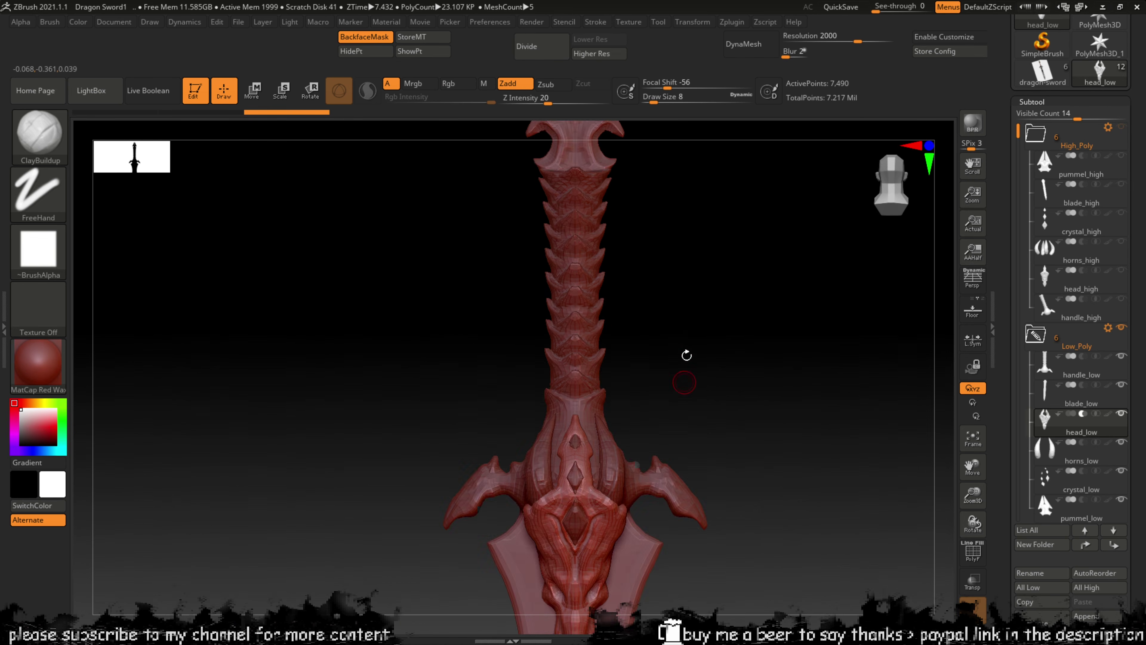
pyautogui.keyDown('ctrl'); pyautogui.moveTo(686, 356); pyautogui.dragTo(678, 430, button='right'); pyautogui.keyUp('ctrl')
pyautogui.keyDown('ctrl'); pyautogui.moveTo(685, 346); pyautogui.dragTo(727, 444, button='right'); pyautogui.keyUp('ctrl')
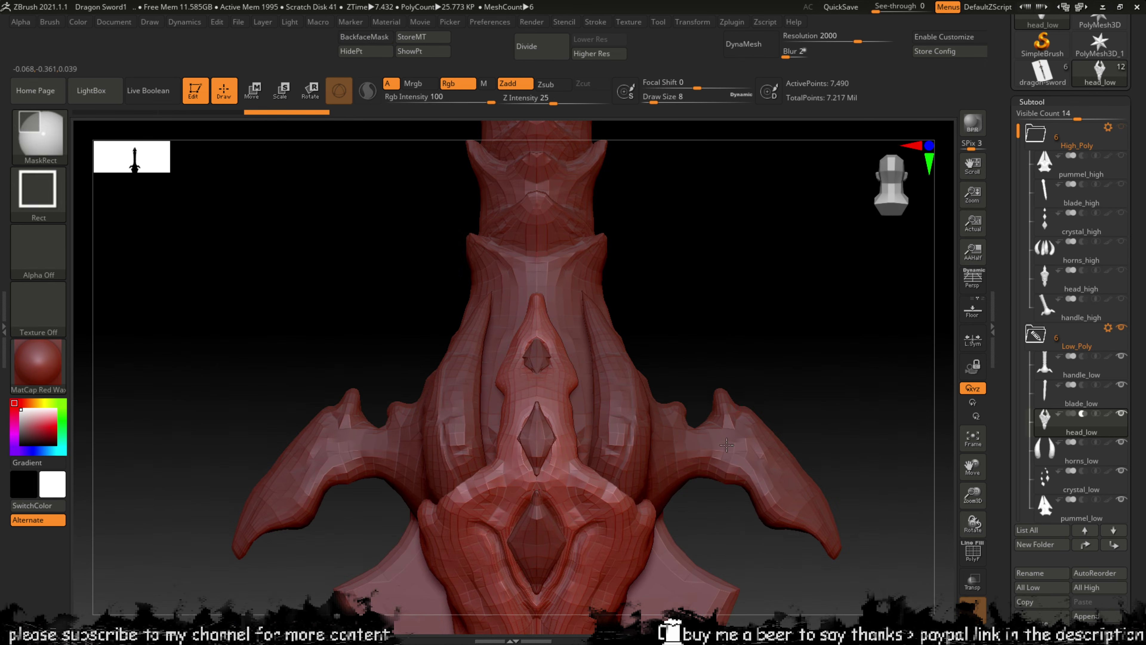
pyautogui.keyDown('alt'); pyautogui.moveTo(678, 374); pyautogui.dragTo(667, 585, button='right'); pyautogui.keyUp('alt')
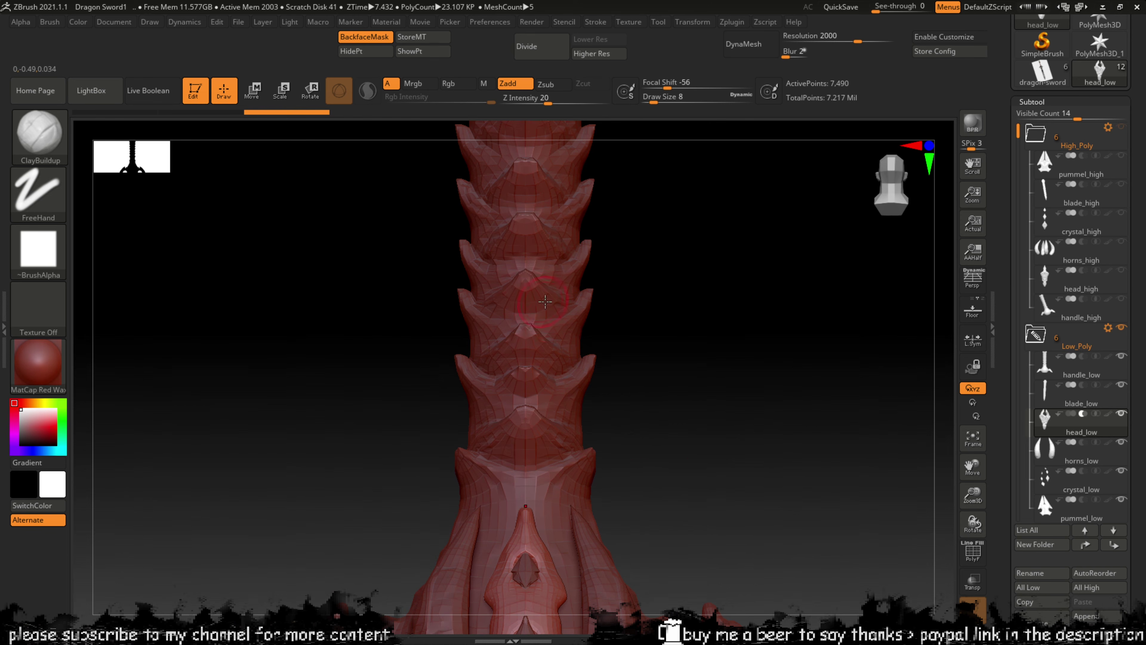
# Step: Select handle_low and examine its topology and its junction with the pommel from several angles
pyautogui.moveTo(1084, 481)
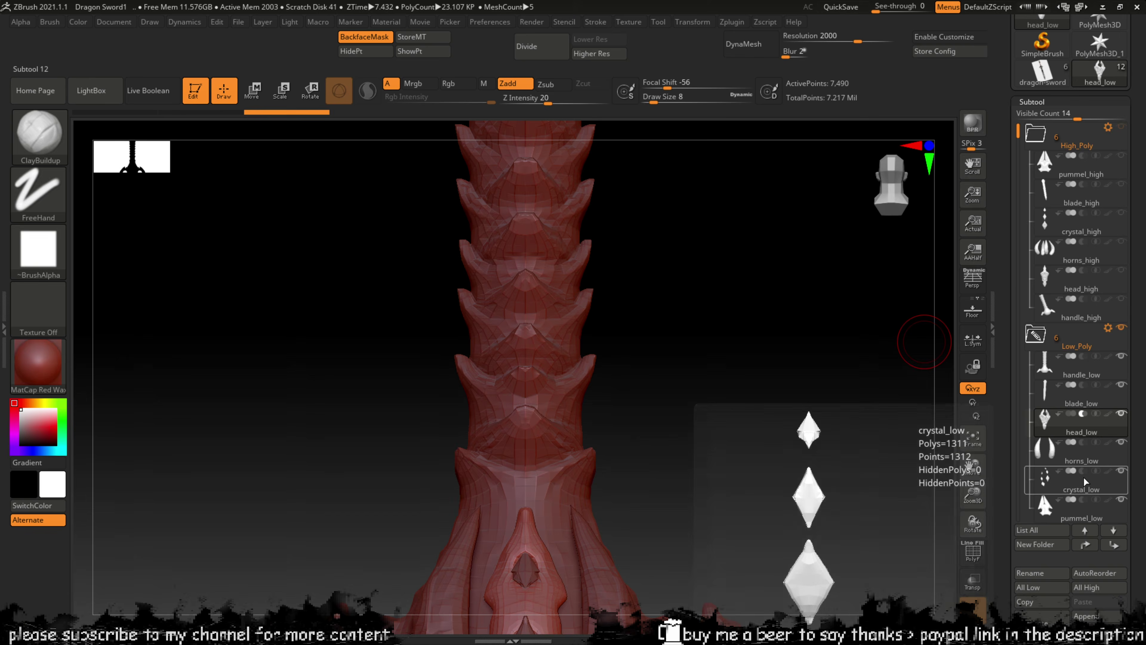
pyautogui.click(1094, 371)
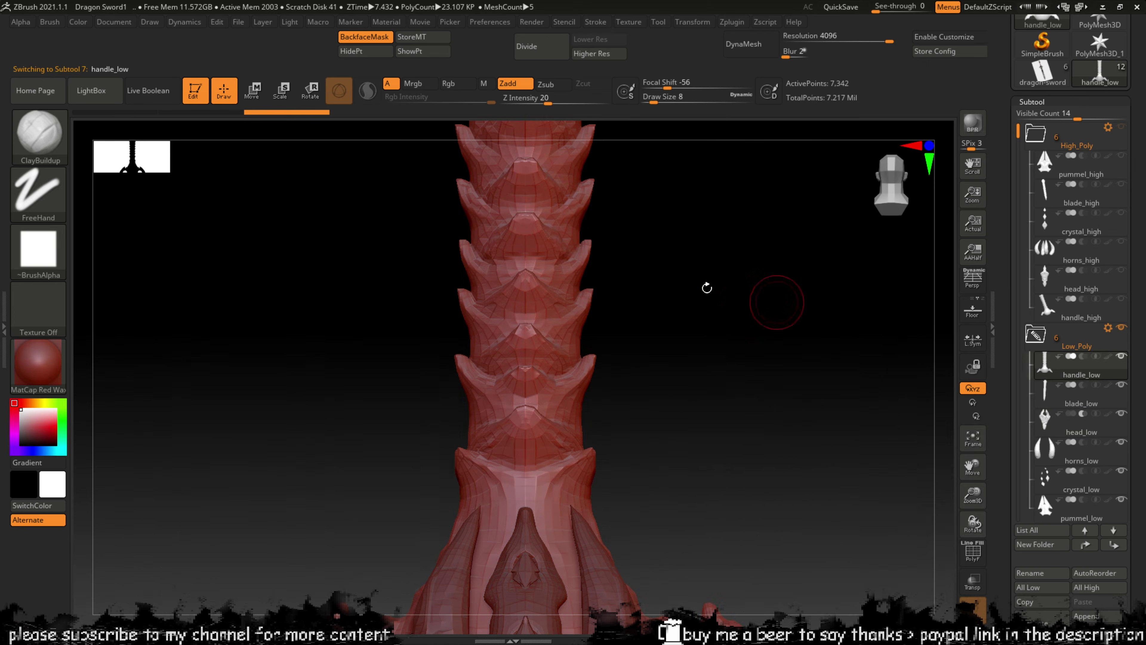
pyautogui.moveTo(707, 287); pyautogui.dragTo(708, 307)
pyautogui.hotkey('shift', 'f')
pyautogui.hotkey('shift', 'f')
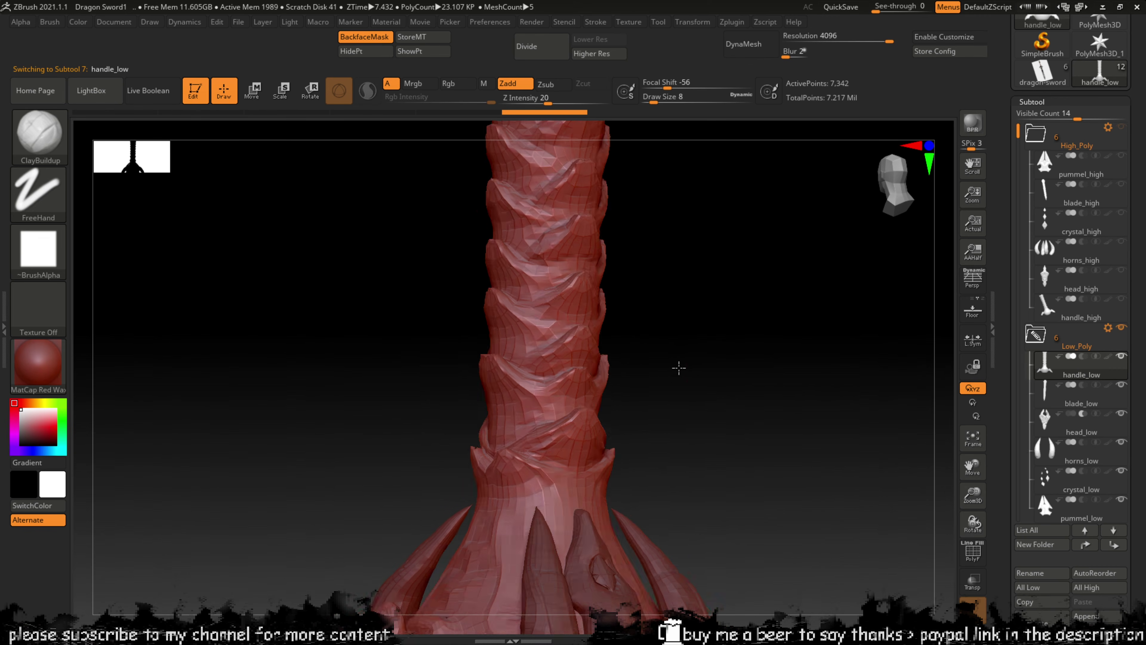
pyautogui.moveTo(678, 368); pyautogui.dragTo(624, 321)
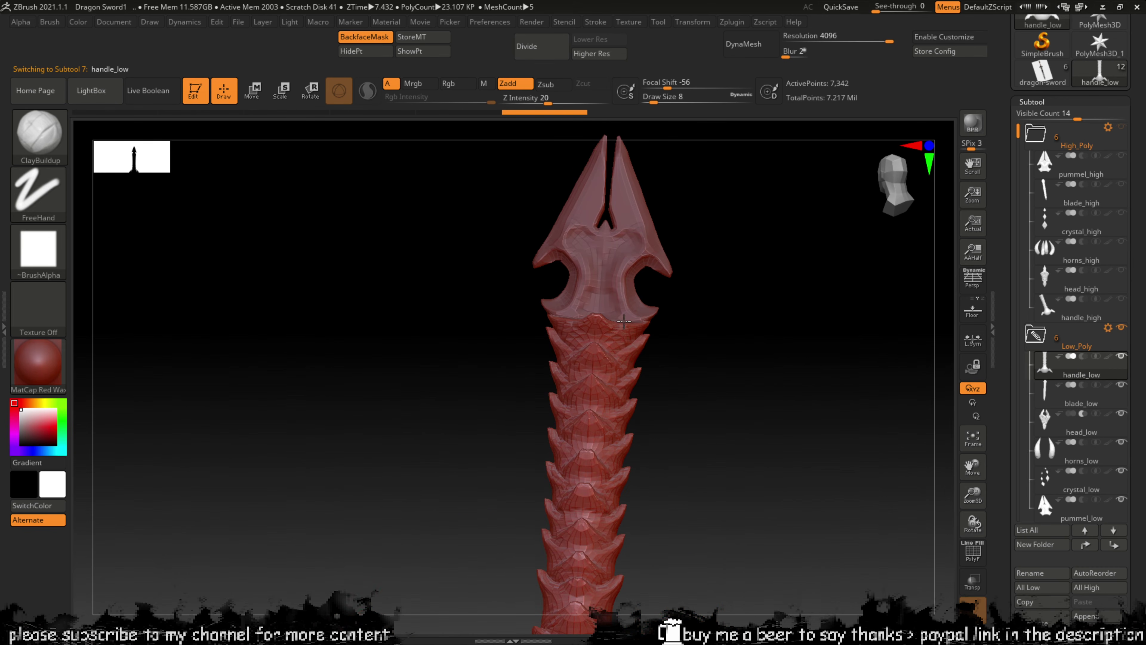
pyautogui.moveTo(708, 431); pyautogui.dragTo(697, 402)
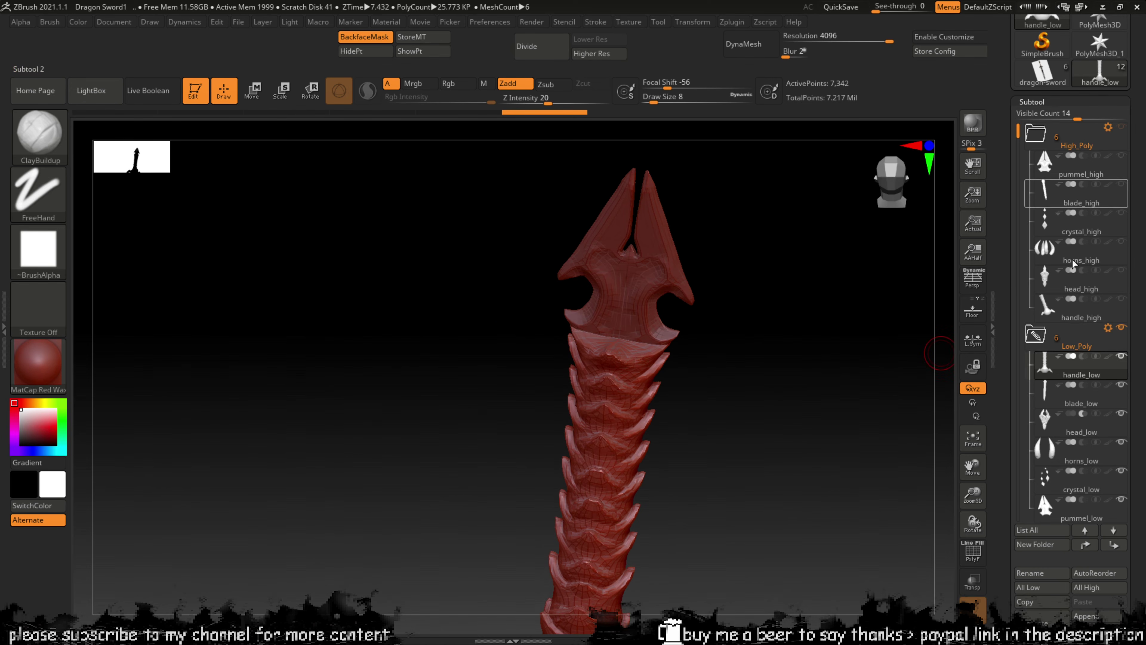
pyautogui.moveTo(816, 323); pyautogui.dragTo(732, 302)
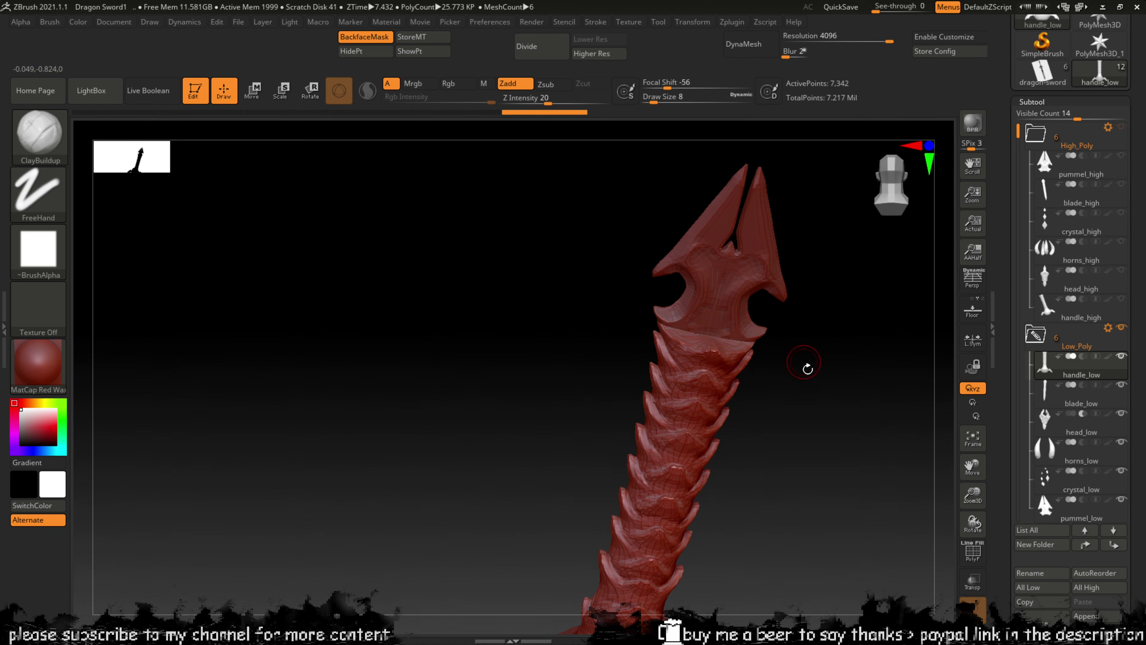
pyautogui.keyDown('shift'); pyautogui.moveTo(808, 368); pyautogui.dragTo(788, 376); pyautogui.keyUp('shift')
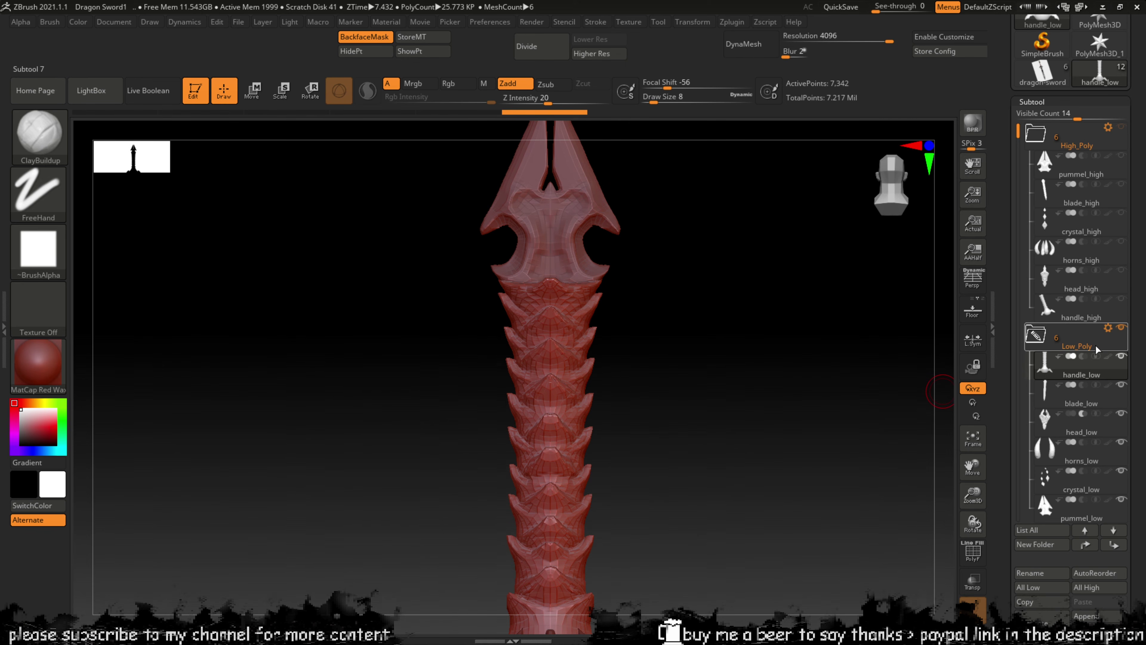
# Step: Hide the Low_Poly folder, select pummel_high and show all parts in the High_Poly folder
pyautogui.click(1121, 328)
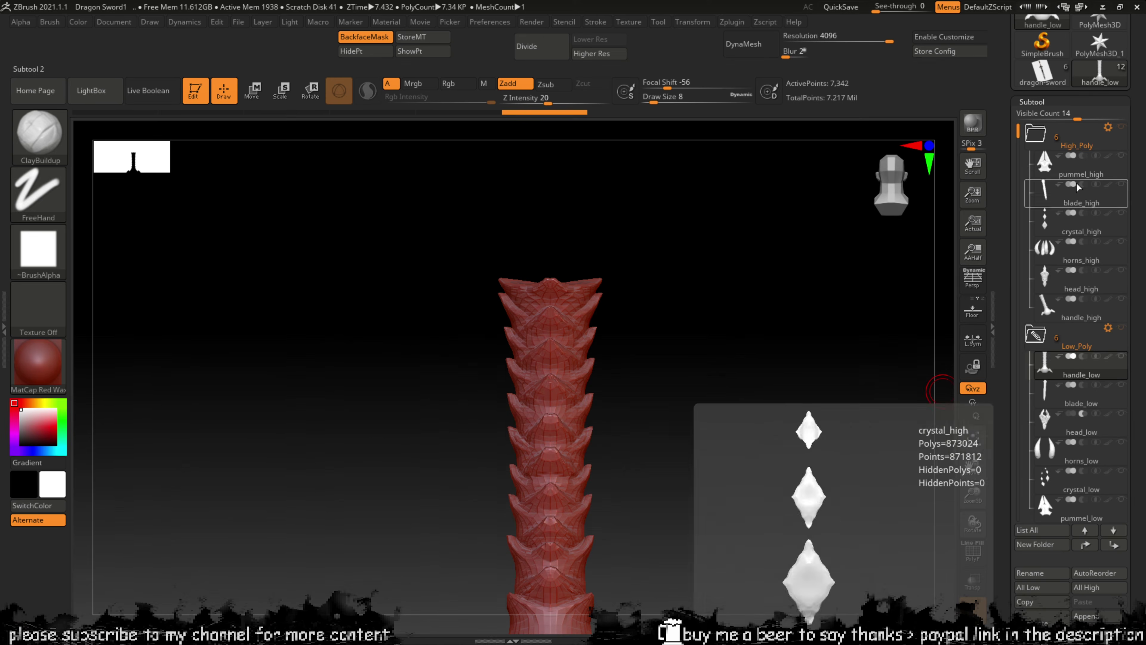
pyautogui.click(1107, 167)
pyautogui.click(1109, 127)
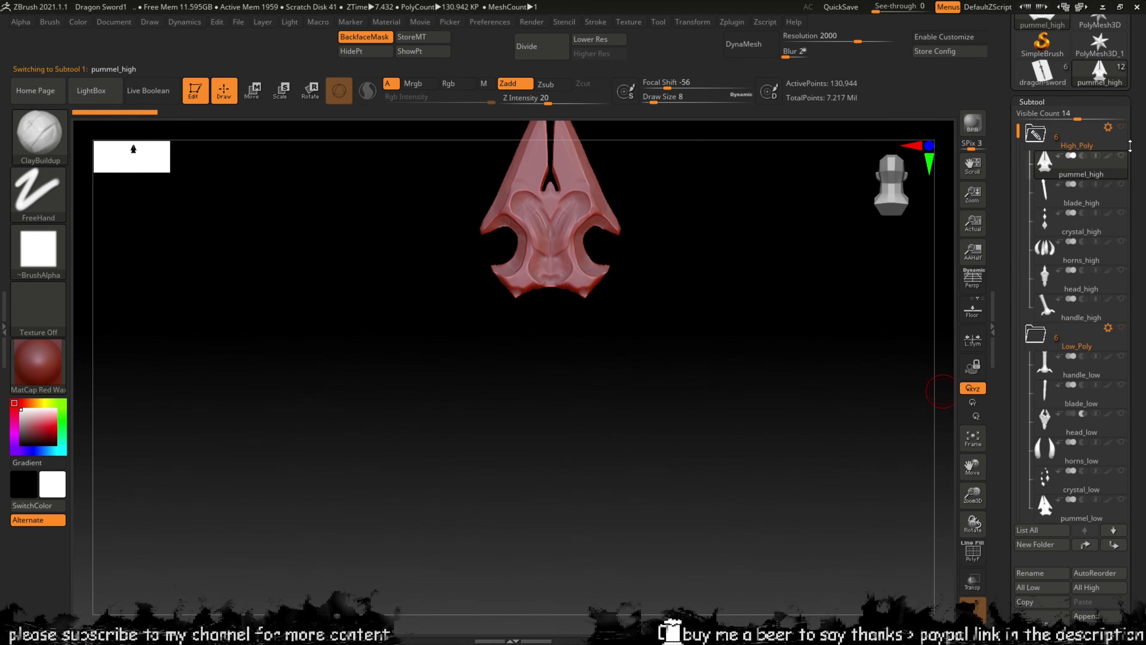
pyautogui.click(1121, 127)
pyautogui.keyDown('ctrl'); pyautogui.moveTo(745, 318); pyautogui.dragTo(698, 212, button='right'); pyautogui.keyUp('ctrl')
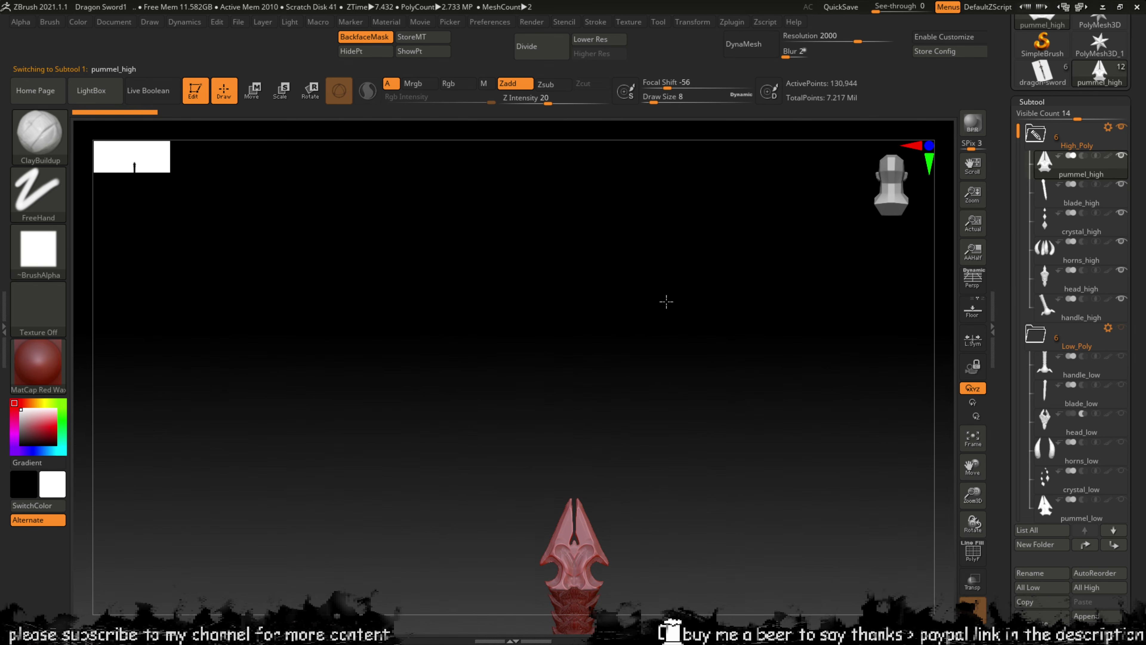
pyautogui.keyDown('alt'); pyautogui.moveTo(665, 300); pyautogui.dragTo(635, 163, button='right'); pyautogui.keyUp('alt')
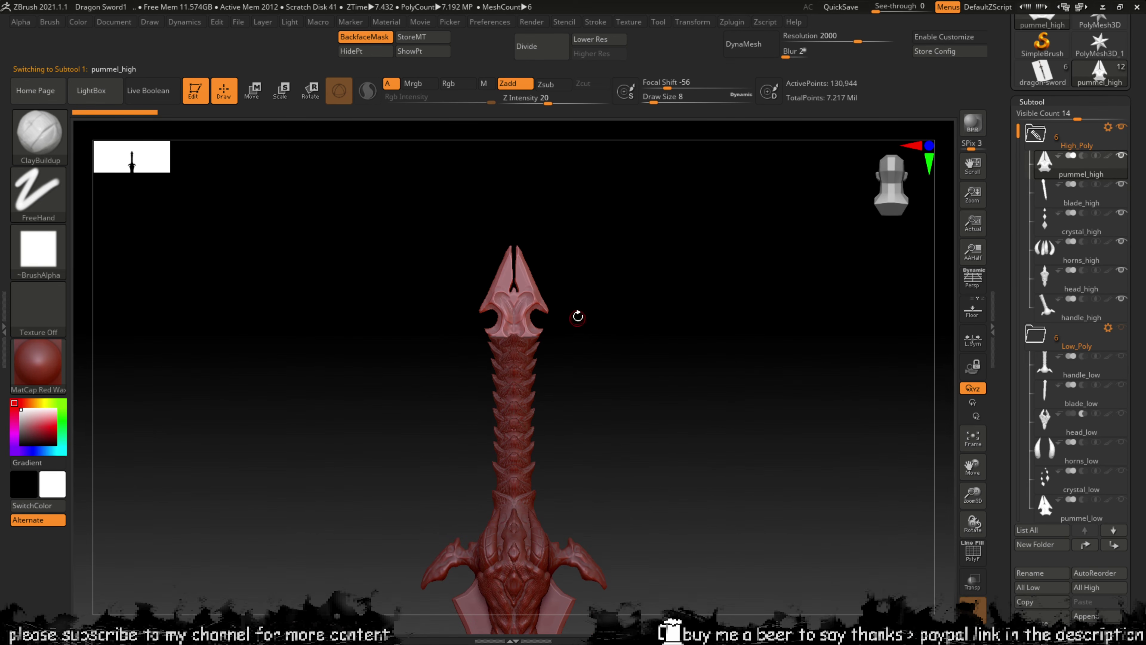
# Step: Frame pummel_high and pre-process it for decimation in Decimation Master
pyautogui.moveTo(580, 214)
pyautogui.keyDown('ctrl'); pyautogui.mouseDown(button='right')
pyautogui.moveTo(624, 301)
pyautogui.moveTo(604, 180)
pyautogui.mouseUp(button='right'); pyautogui.keyUp('ctrl')
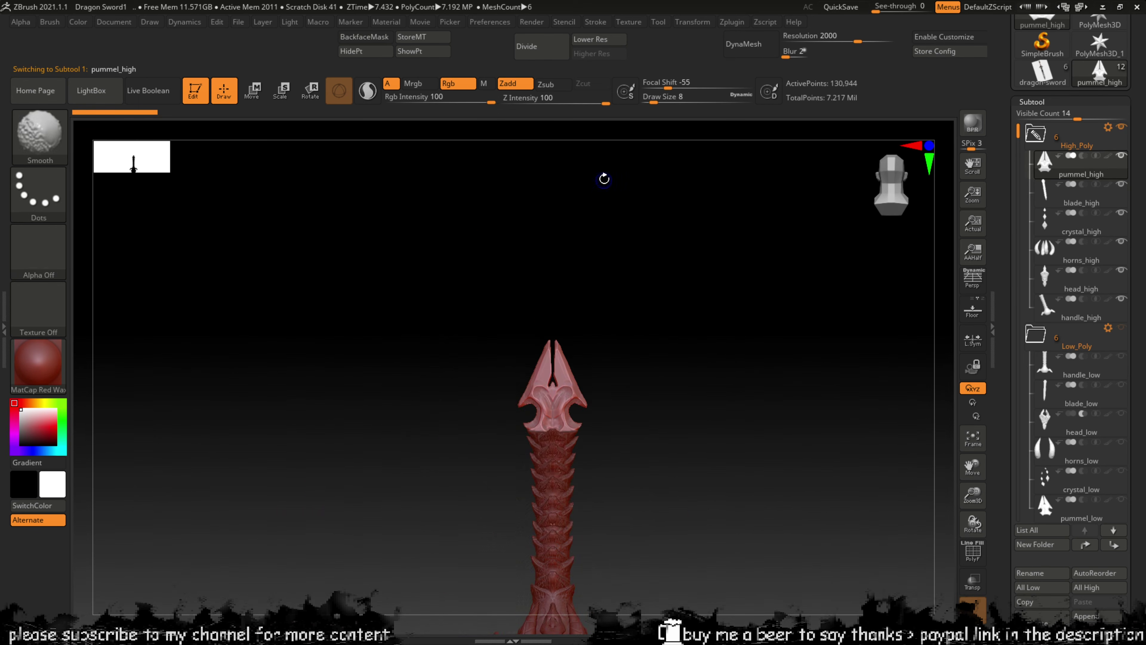
pyautogui.keyDown('ctrl'); pyautogui.moveTo(592, 287); pyautogui.dragTo(597, 296, button='right'); pyautogui.keyUp('ctrl')
pyautogui.press('f')
pyautogui.press('f')
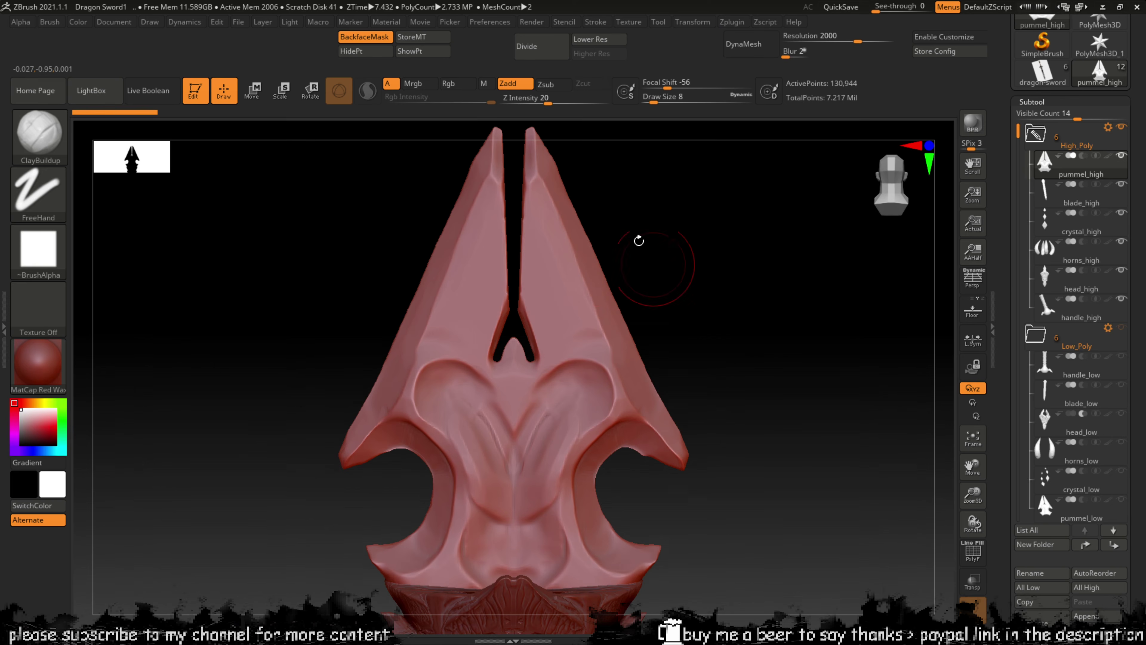
pyautogui.keyDown('ctrl'); pyautogui.click(629, 224); pyautogui.keyUp('ctrl')
pyautogui.keyDown('ctrl'); pyautogui.click(629, 231); pyautogui.keyUp('ctrl')
pyautogui.click(731, 22)
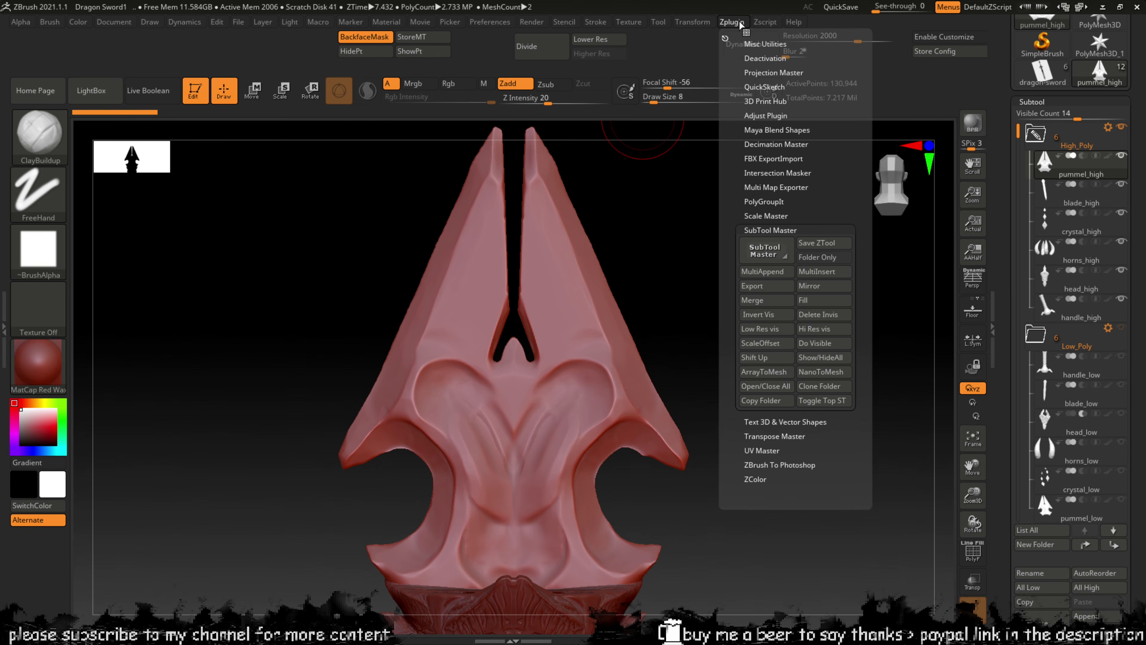
pyautogui.click(739, 23)
pyautogui.click(771, 144)
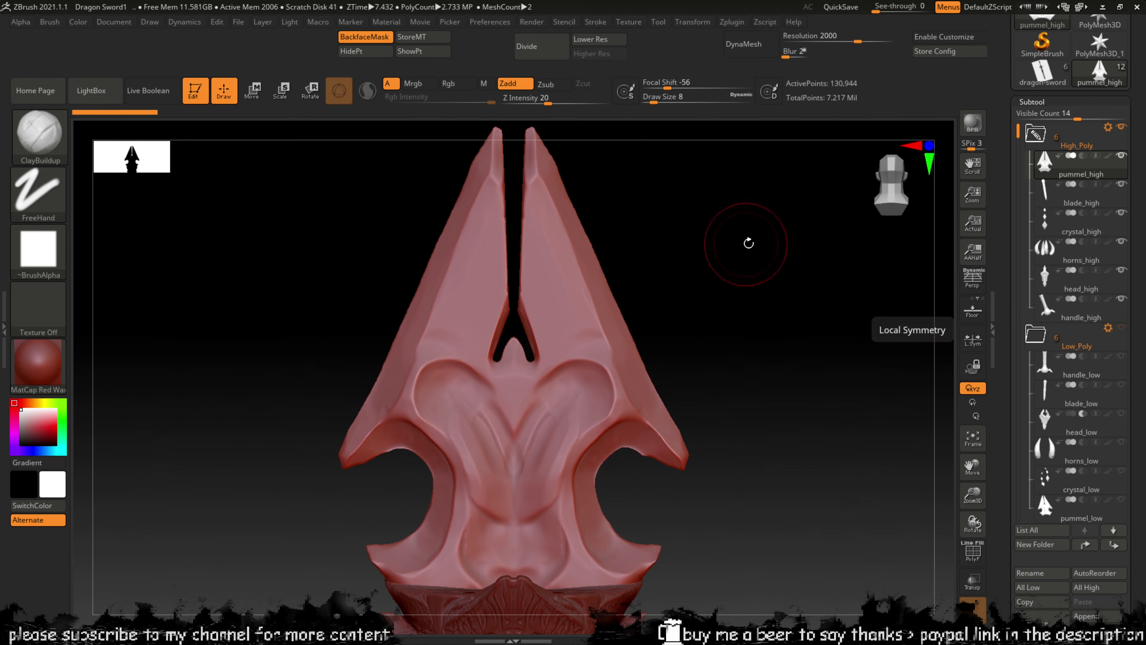
pyautogui.click(729, 22)
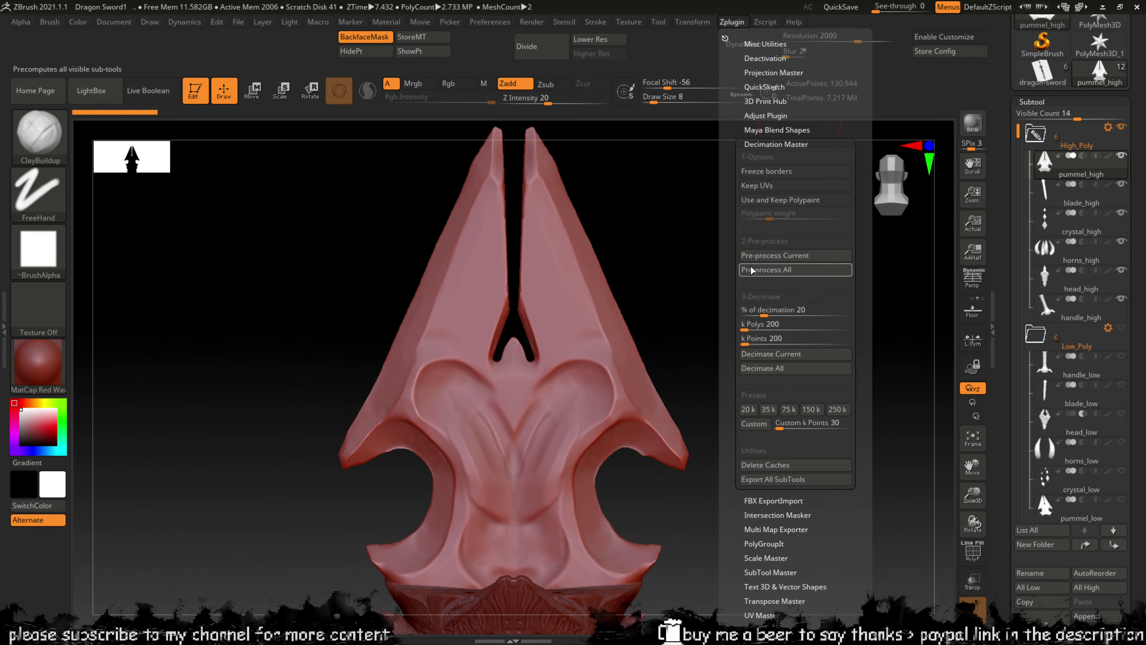
pyautogui.click(766, 256)
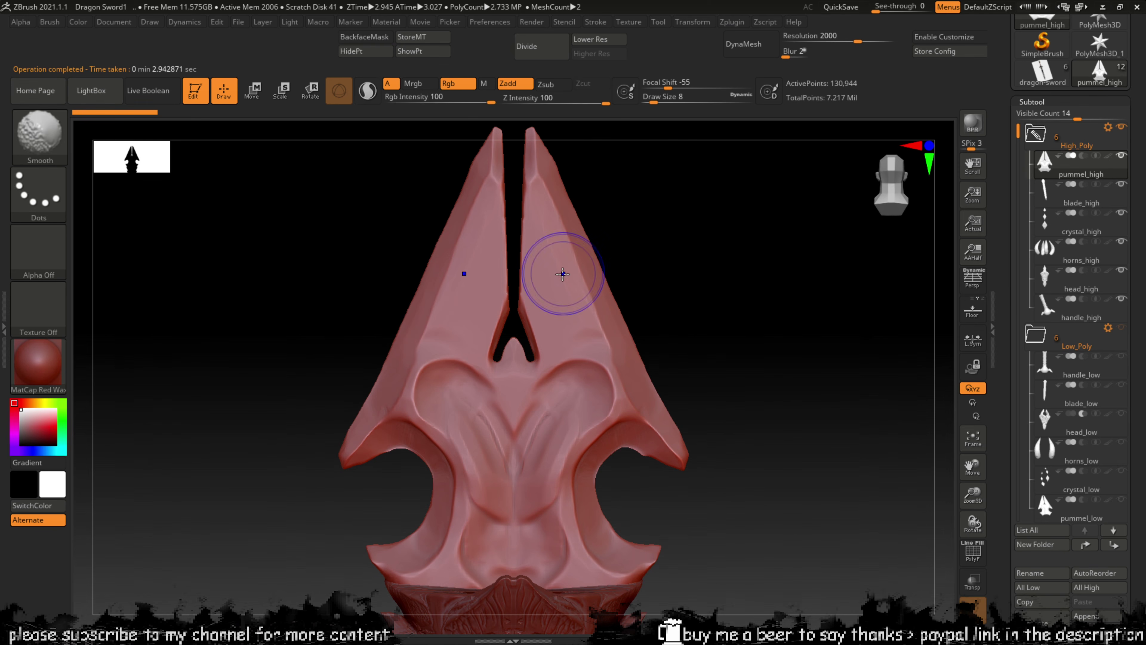
# Step: Try decimating pummel_high to 10 percent, check the resulting wireframe and undo the decimation
pyautogui.click(731, 23)
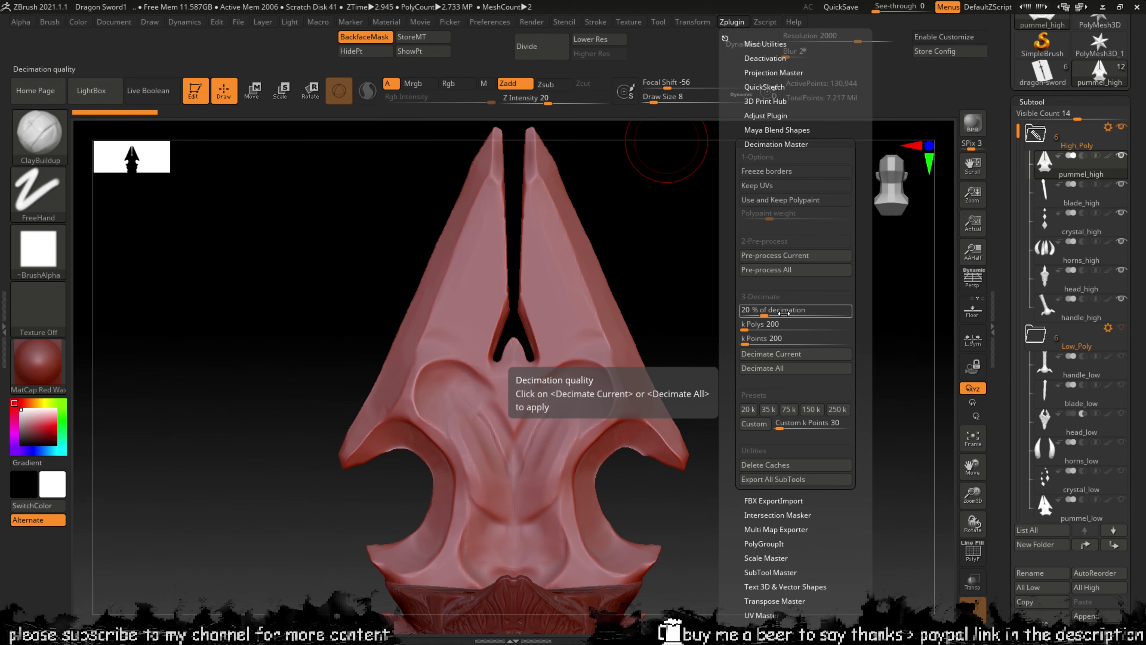
pyautogui.click(770, 310)
pyautogui.write('10')
pyautogui.press('Return')
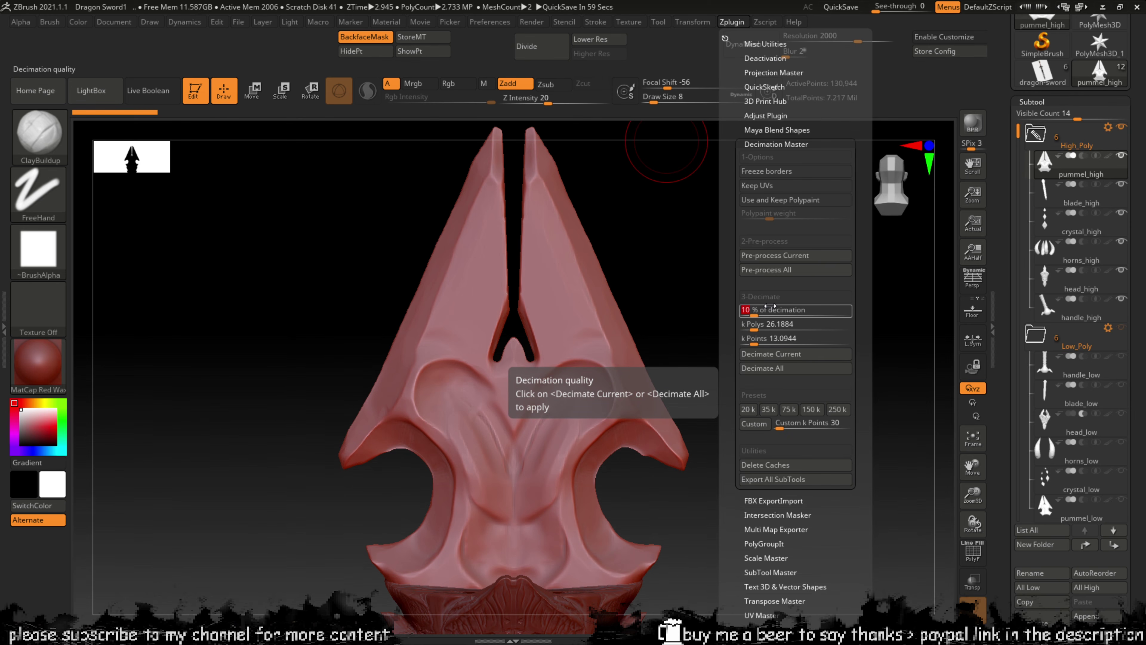
pyautogui.click(772, 354)
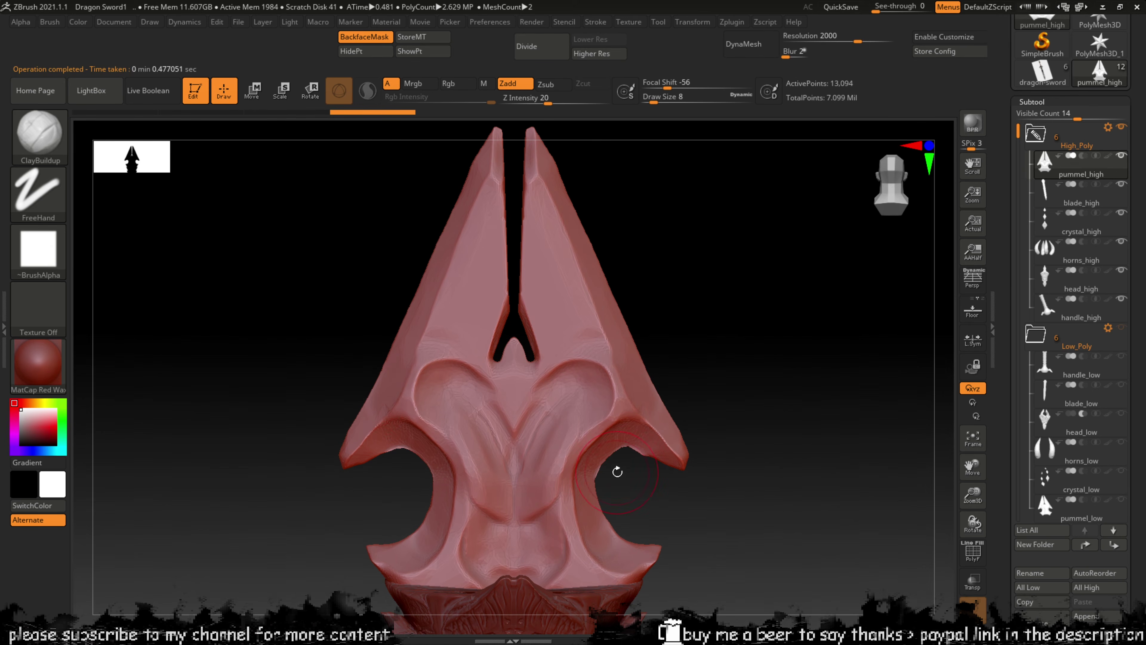
pyautogui.hotkey('shift', 'f')
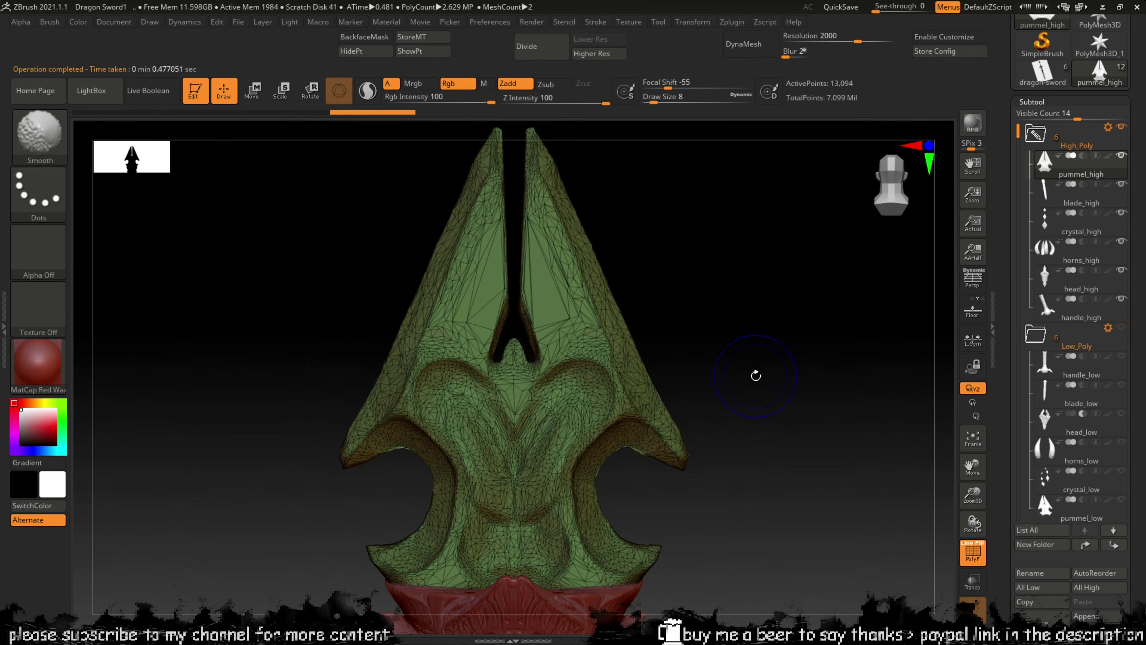
pyautogui.hotkey('shift', 'f')
pyautogui.hotkey('ctrl', 'z')
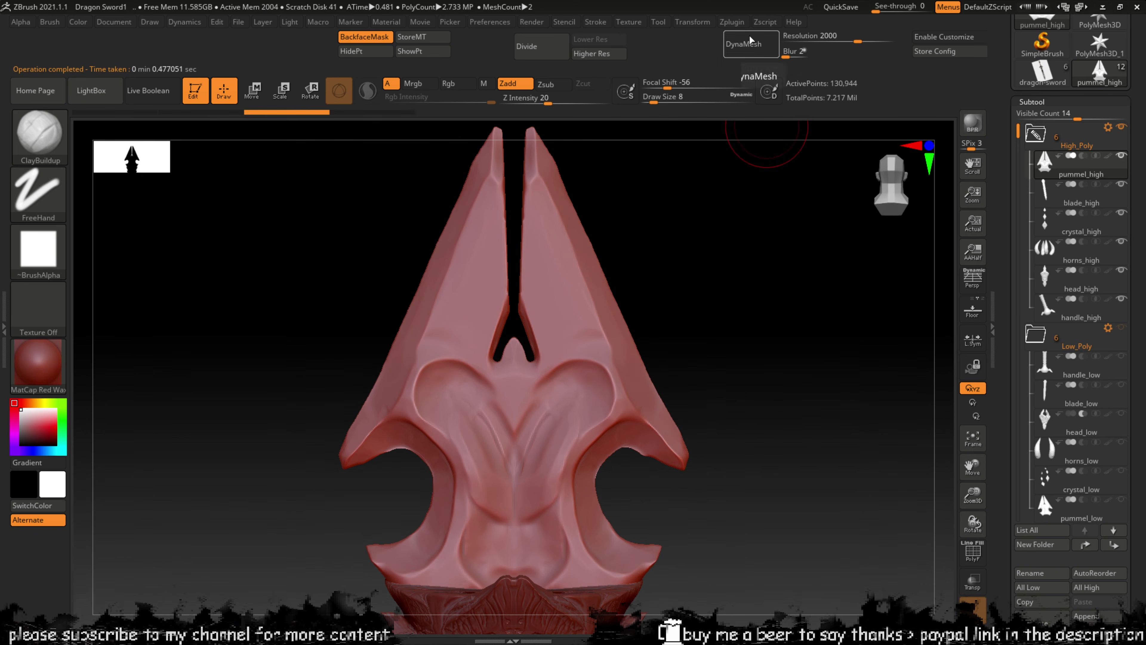
# Step: Set the decimation amount to 30 percent and decimate pummel_high
pyautogui.click(731, 22)
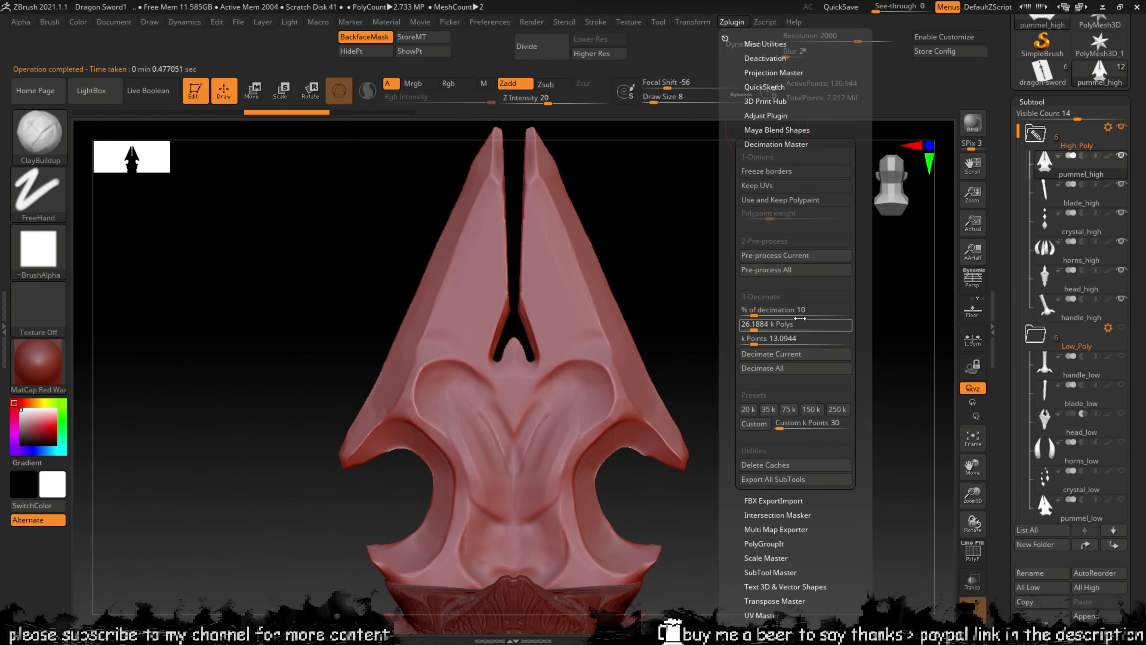
pyautogui.write('30')
pyautogui.press('Return')
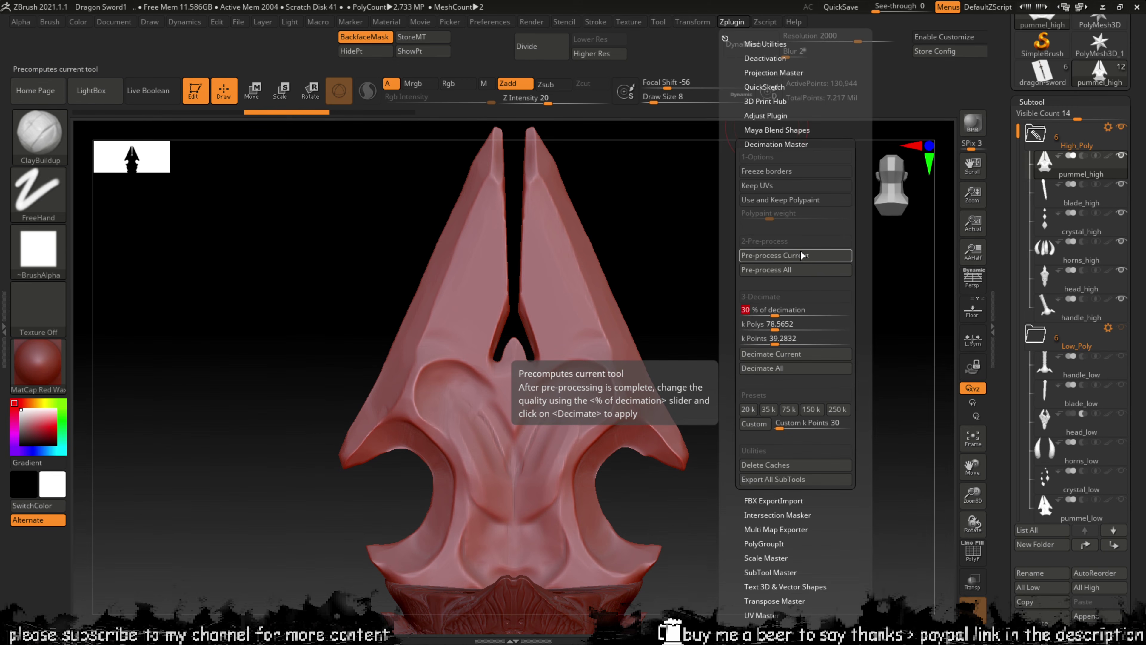
pyautogui.click(791, 355)
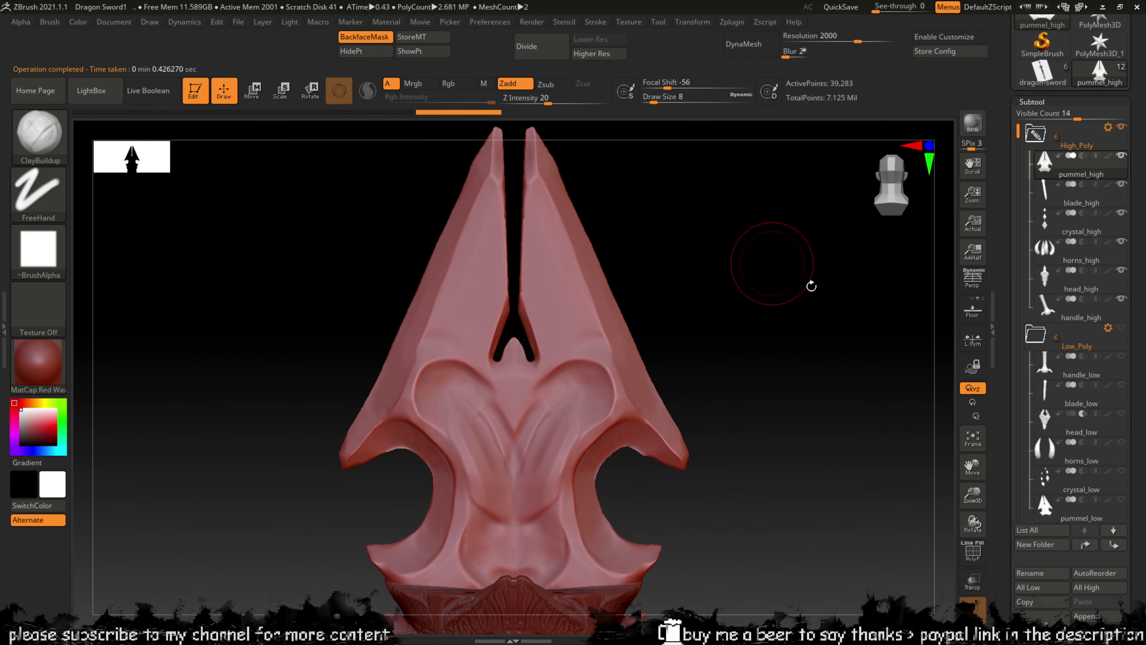
# Step: Select blade_high and pre-process it for decimation in Decimation Master
pyautogui.click(1079, 199)
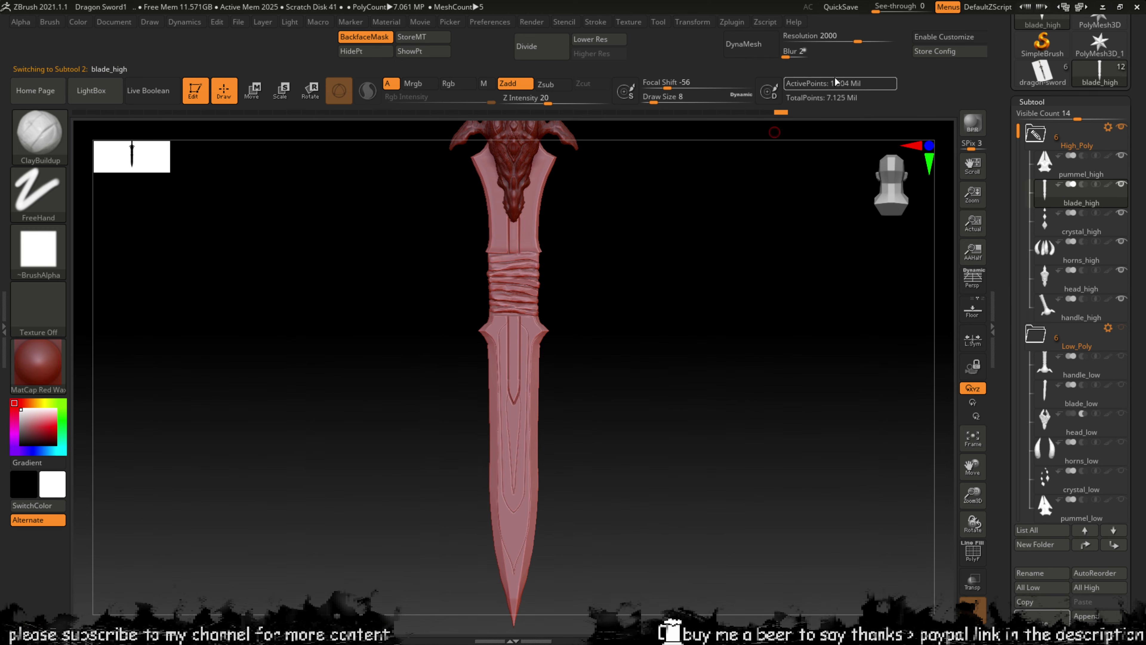
pyautogui.click(725, 22)
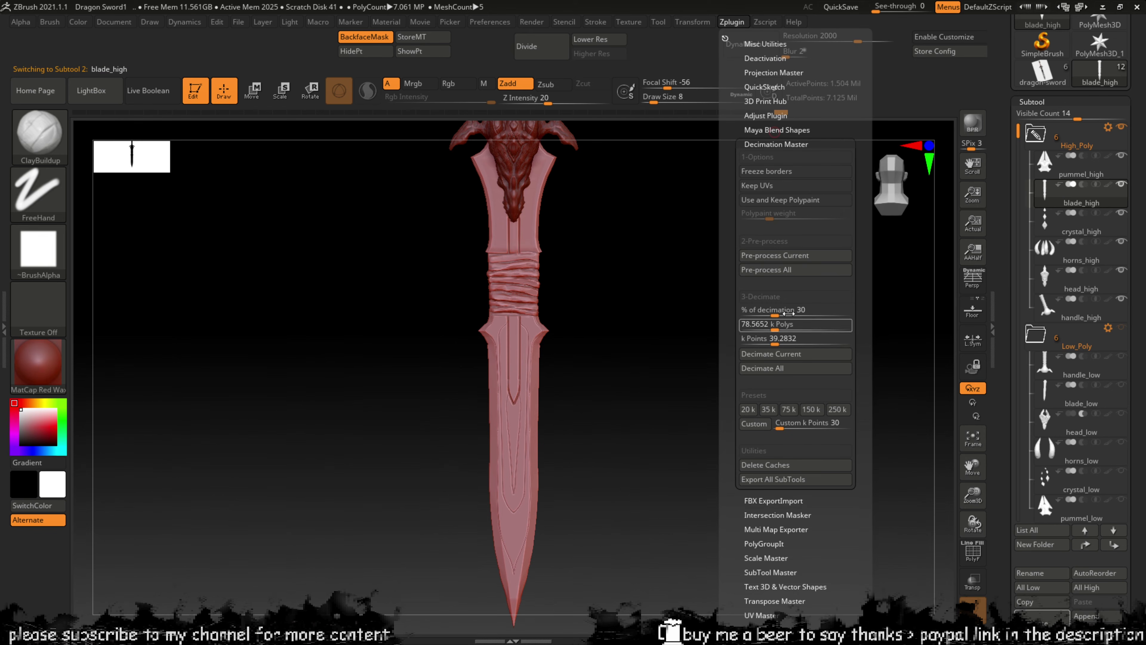
pyautogui.click(779, 255)
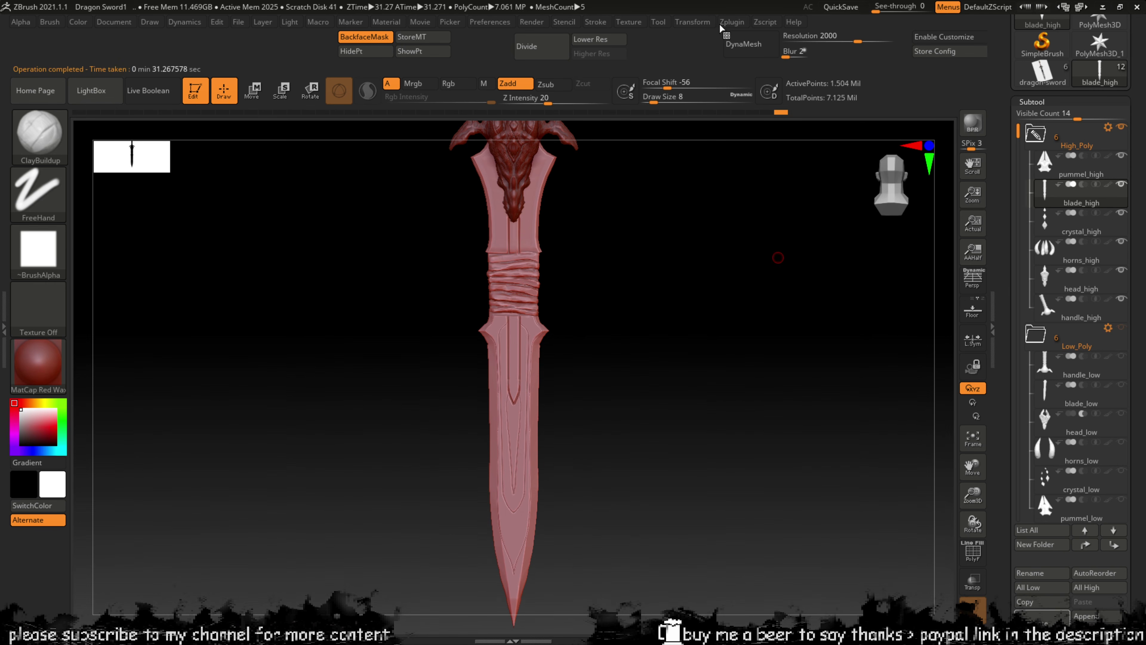
# Step: Set the decimation amount to 20 percent and decimate blade_high, keeping the blade's wrapped section in close view
pyautogui.click(729, 23)
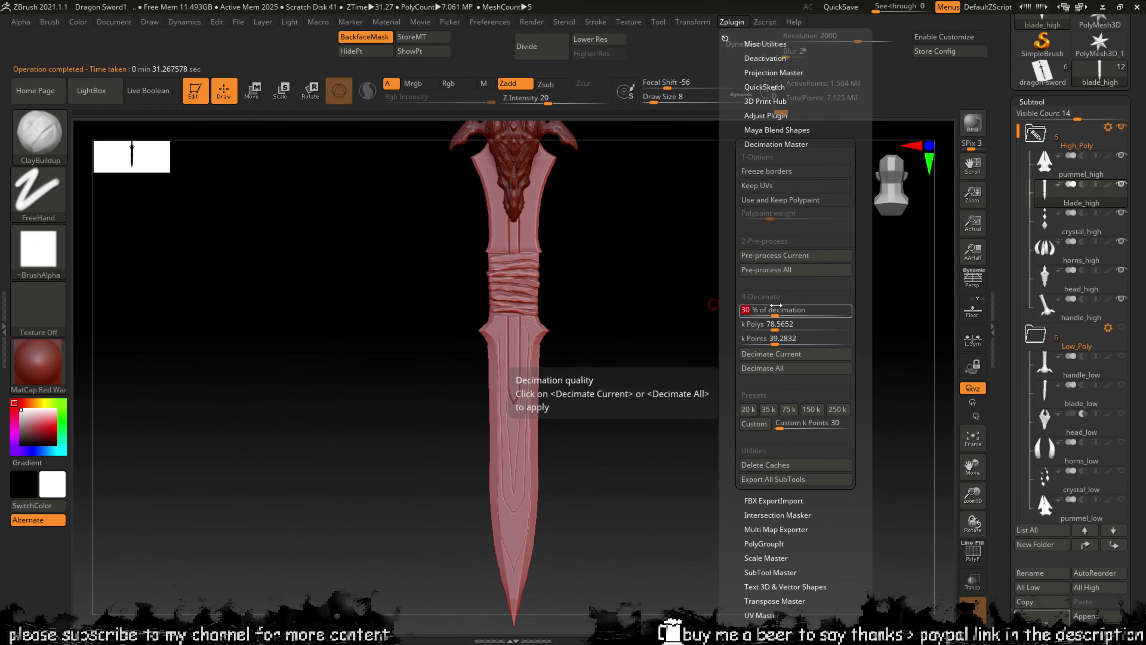
pyautogui.write('2f')
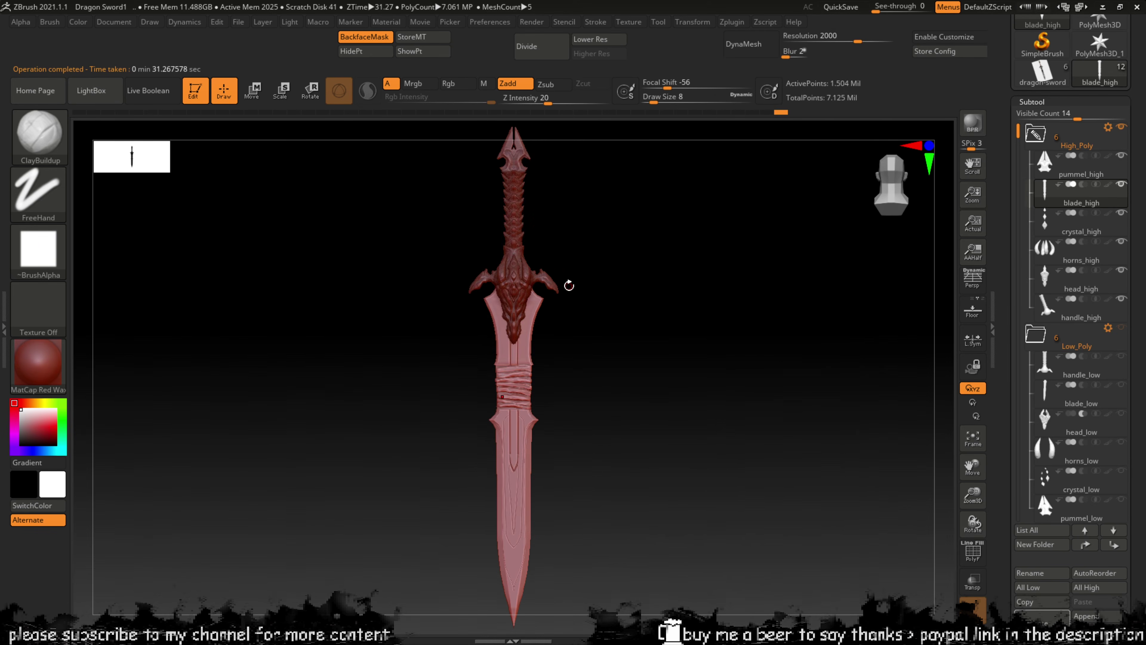
pyautogui.write('f')
pyautogui.keyDown('ctrl'); pyautogui.moveTo(586, 359); pyautogui.dragTo(623, 358, button='right'); pyautogui.keyUp('ctrl')
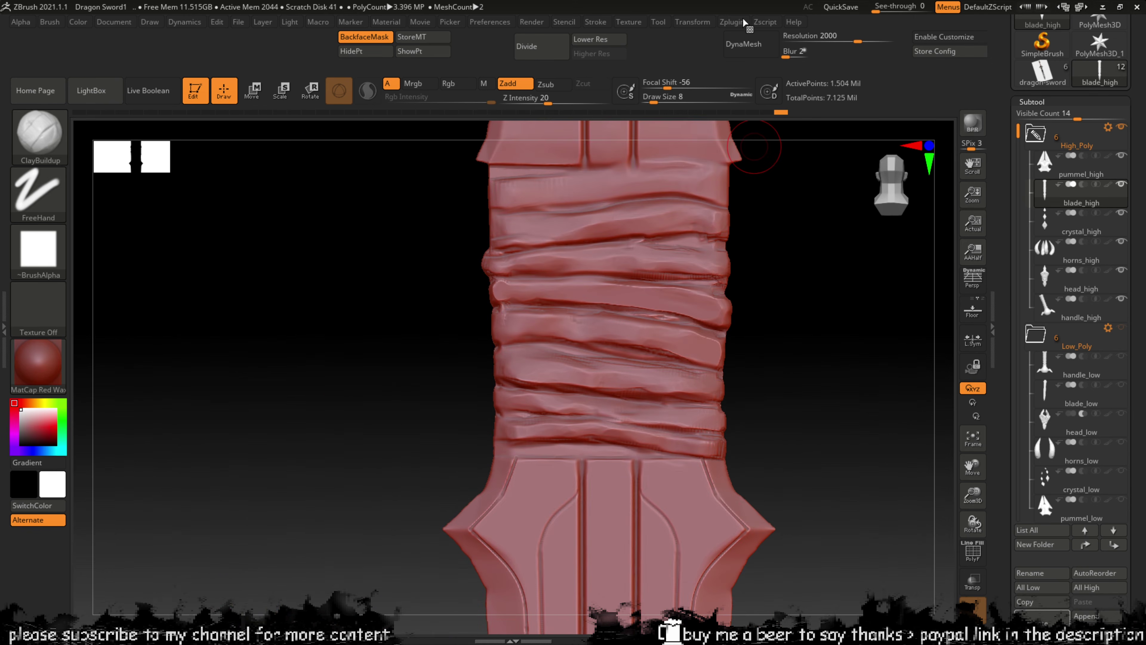
pyautogui.click(732, 22)
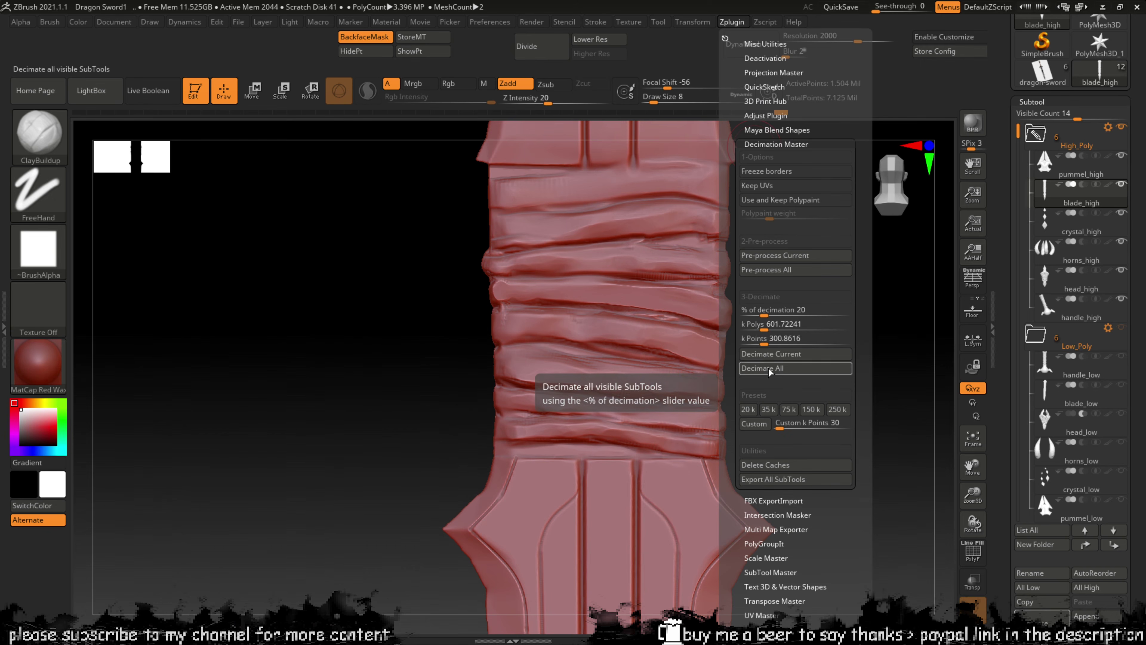
pyautogui.click(766, 355)
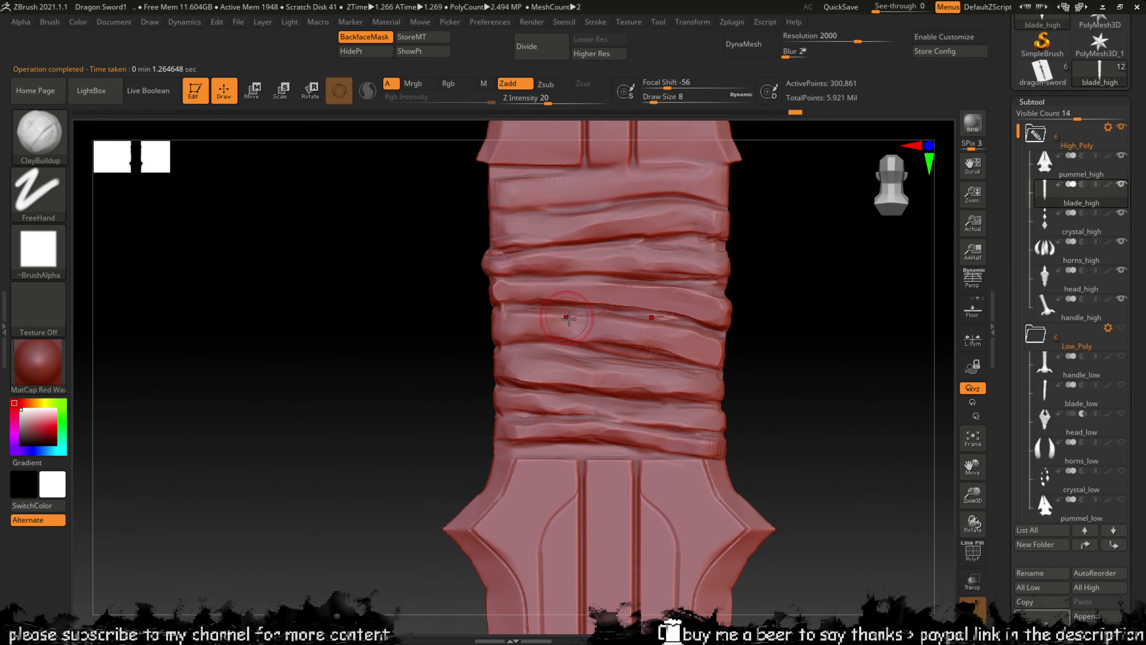
# Step: Compare the blade's wrapped section before and after decimation, and look over the guard and handle
pyautogui.press('ctrl')
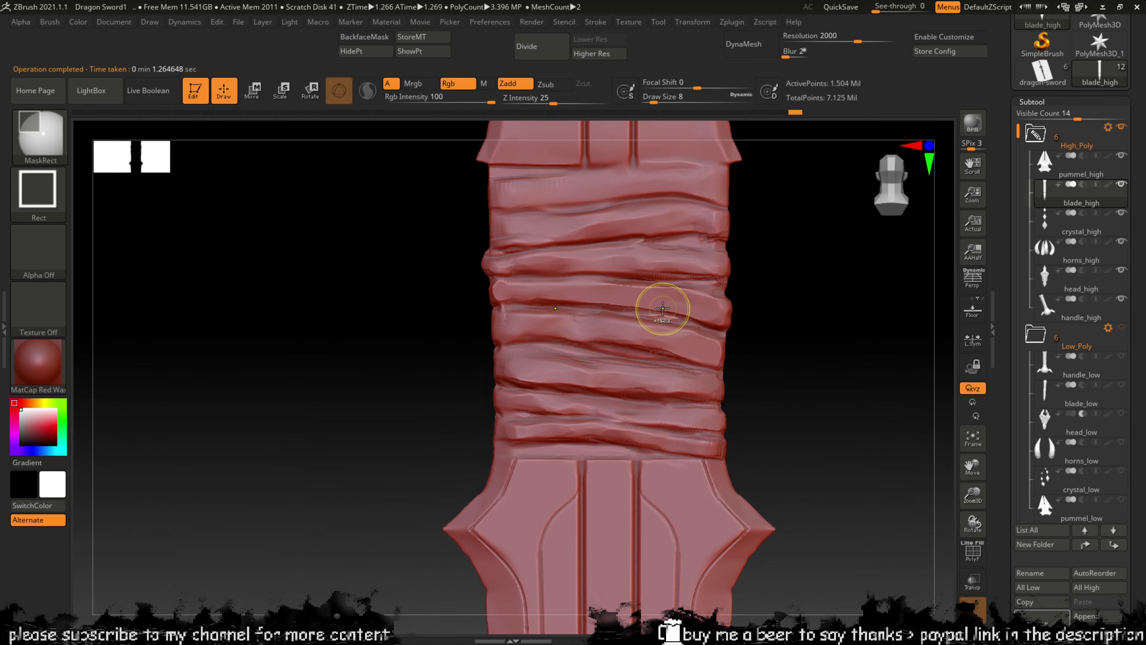
pyautogui.press('ctrl')
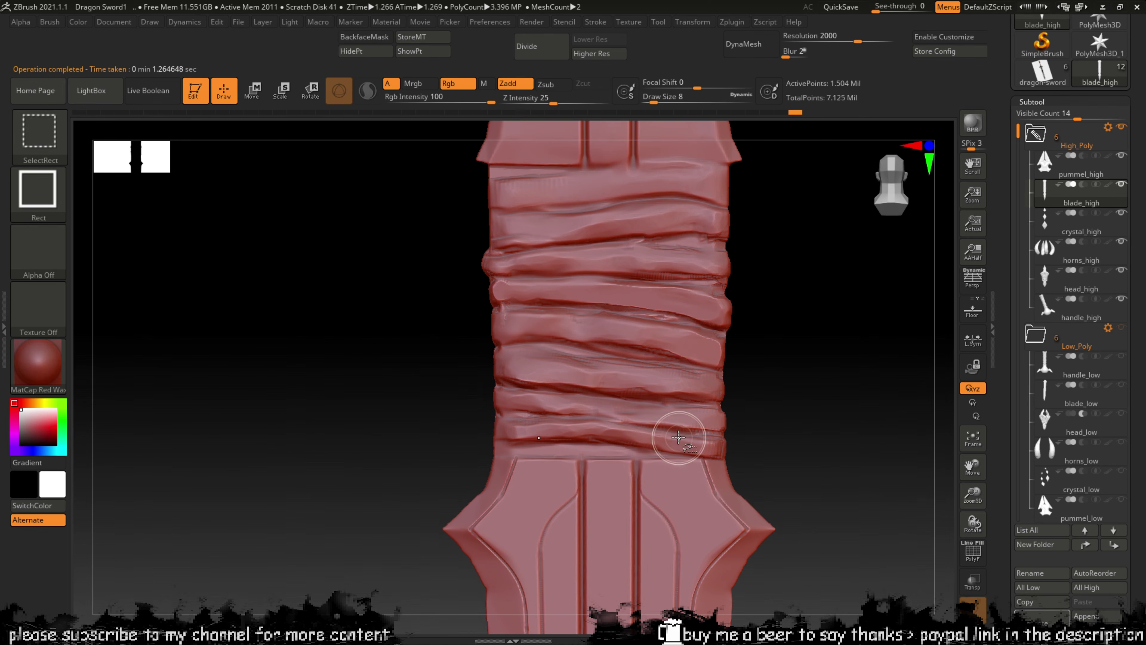
pyautogui.moveTo(750, 413)
pyautogui.keyDown('ctrl'); pyautogui.mouseDown(button='right')
pyautogui.moveTo(731, 373)
pyautogui.moveTo(751, 416)
pyautogui.moveTo(742, 313)
pyautogui.moveTo(665, 392)
pyautogui.mouseUp(button='right'); pyautogui.keyUp('ctrl')
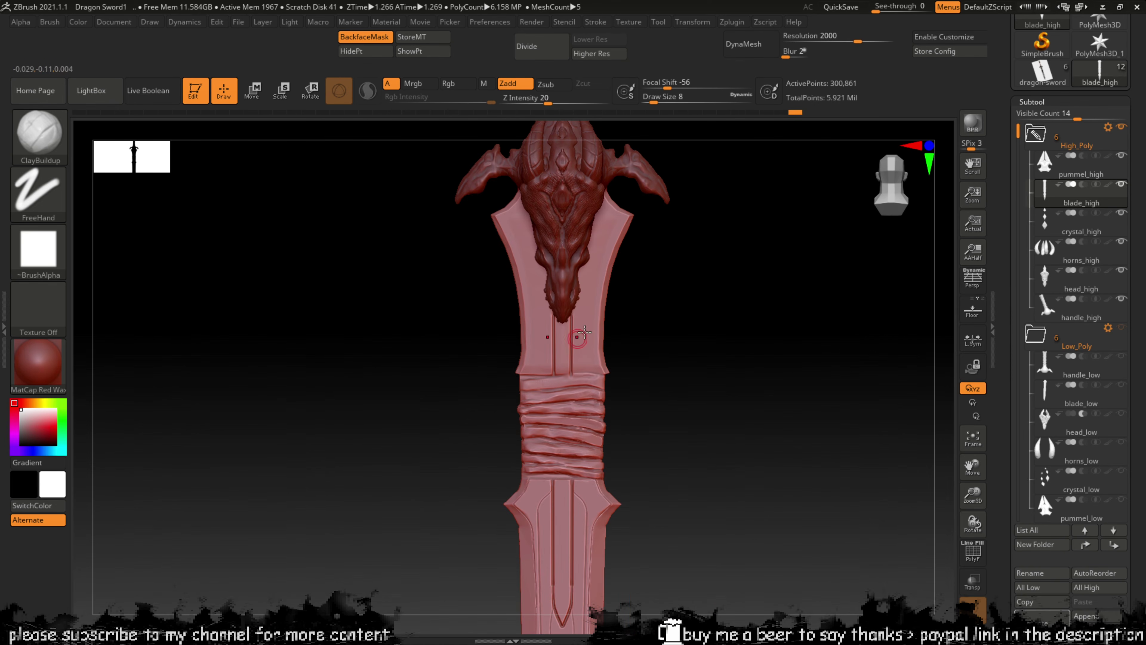
pyautogui.keyDown('alt'); pyautogui.moveTo(720, 225); pyautogui.dragTo(756, 369, button='right'); pyautogui.keyUp('alt')
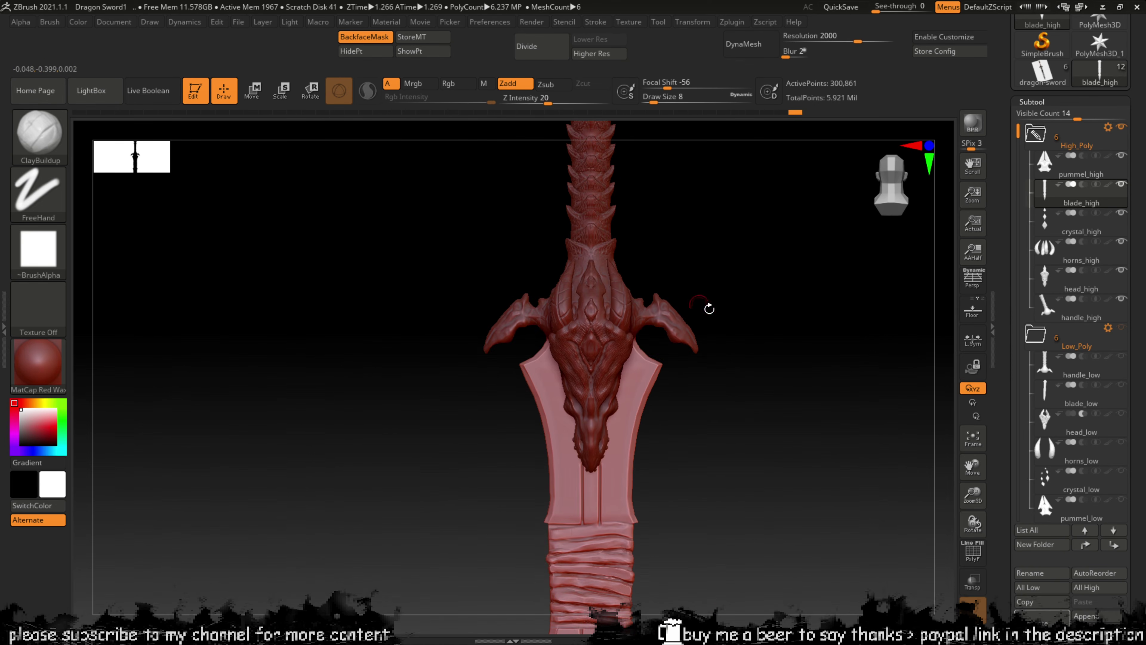
pyautogui.moveTo(736, 260); pyautogui.dragTo(506, 294, button='right')
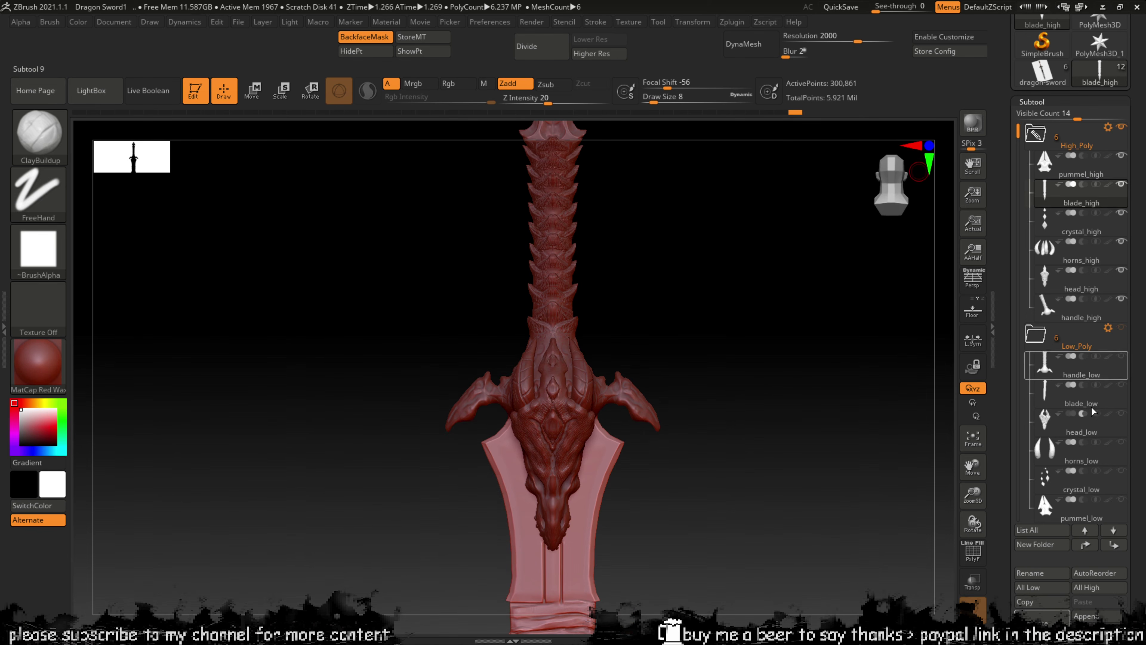
# Step: Set the FBX export to include only the visible subtools
pyautogui.moveTo(1097, 440)
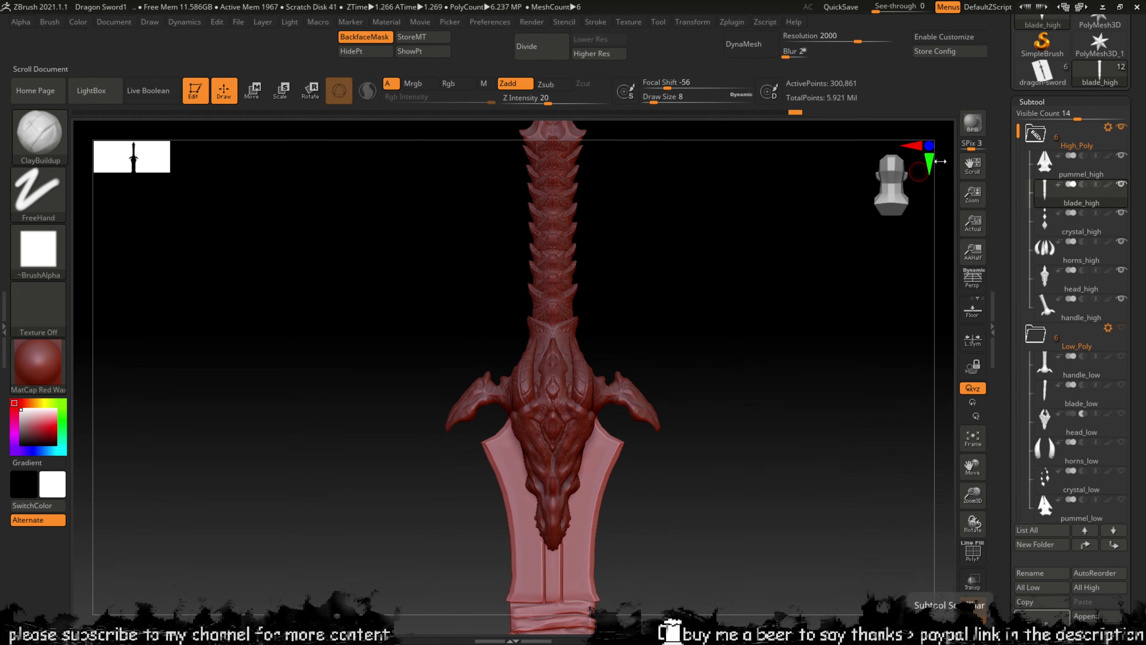
pyautogui.click(732, 22)
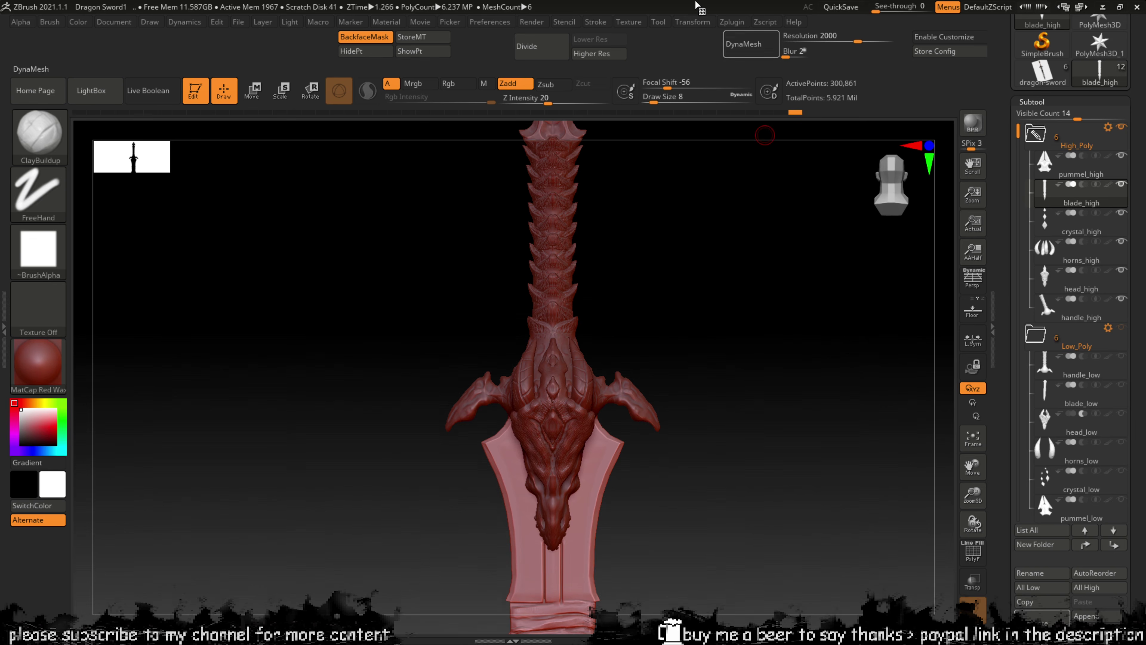
pyautogui.click(732, 22)
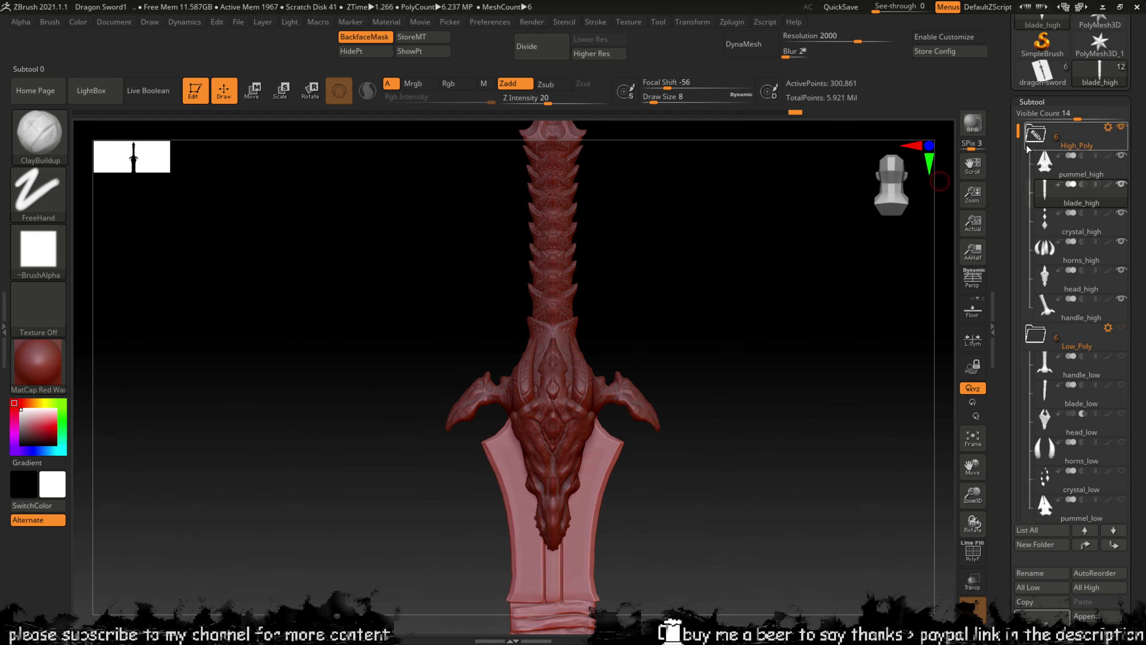
pyautogui.moveTo(1016, 136); pyautogui.dragTo(1009, 225)
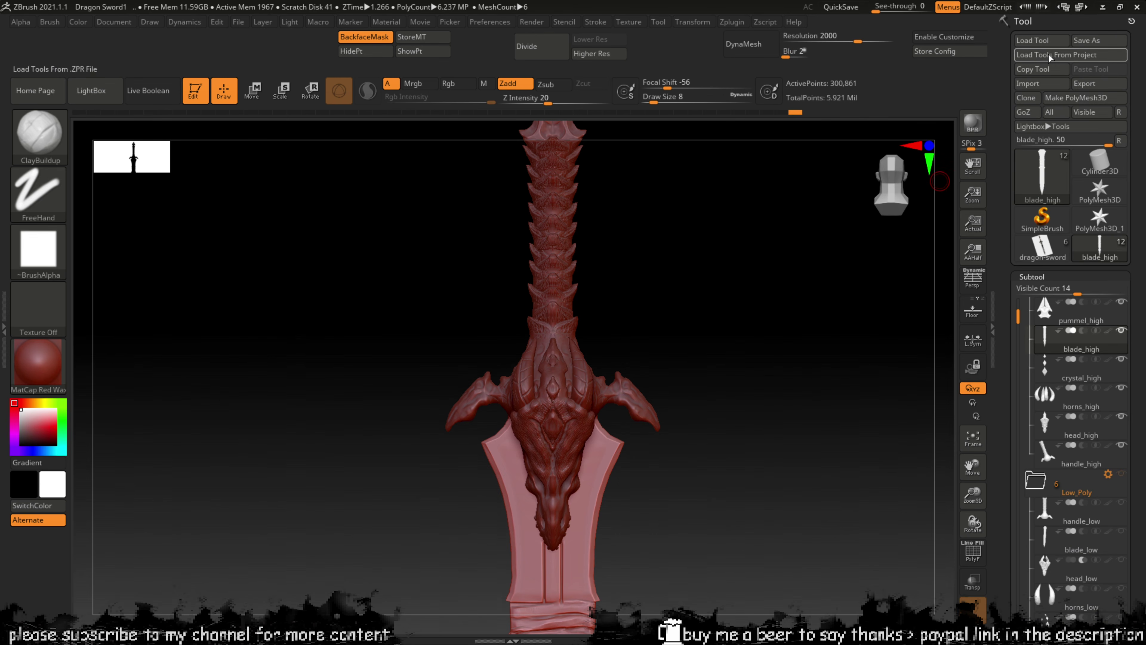
pyautogui.click(734, 21)
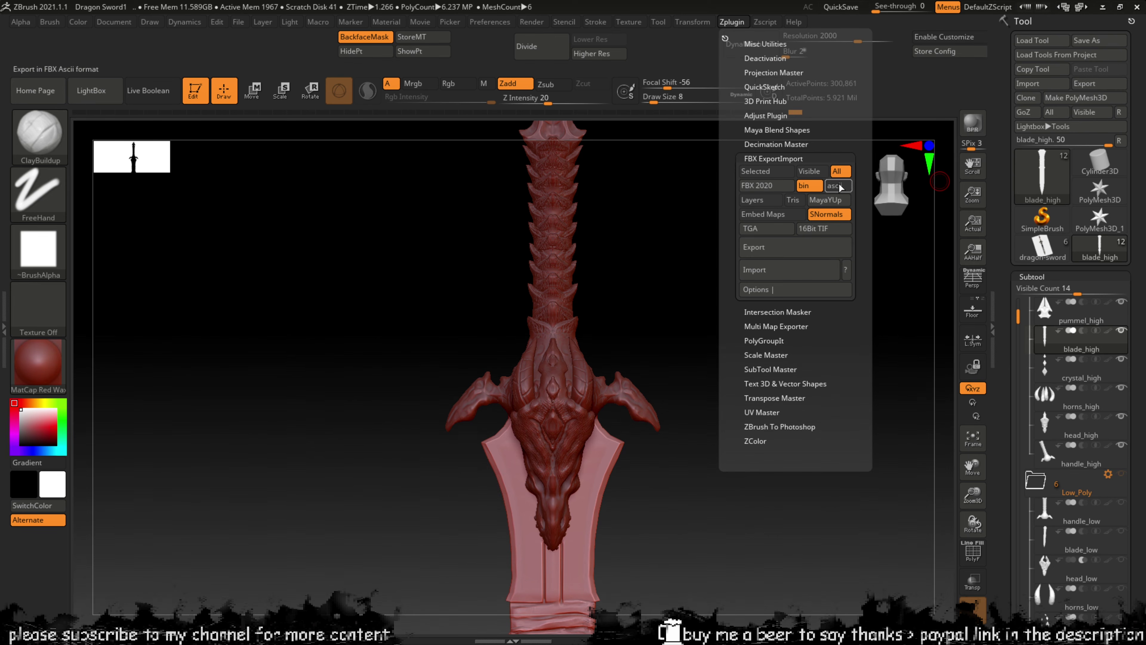
pyautogui.click(808, 173)
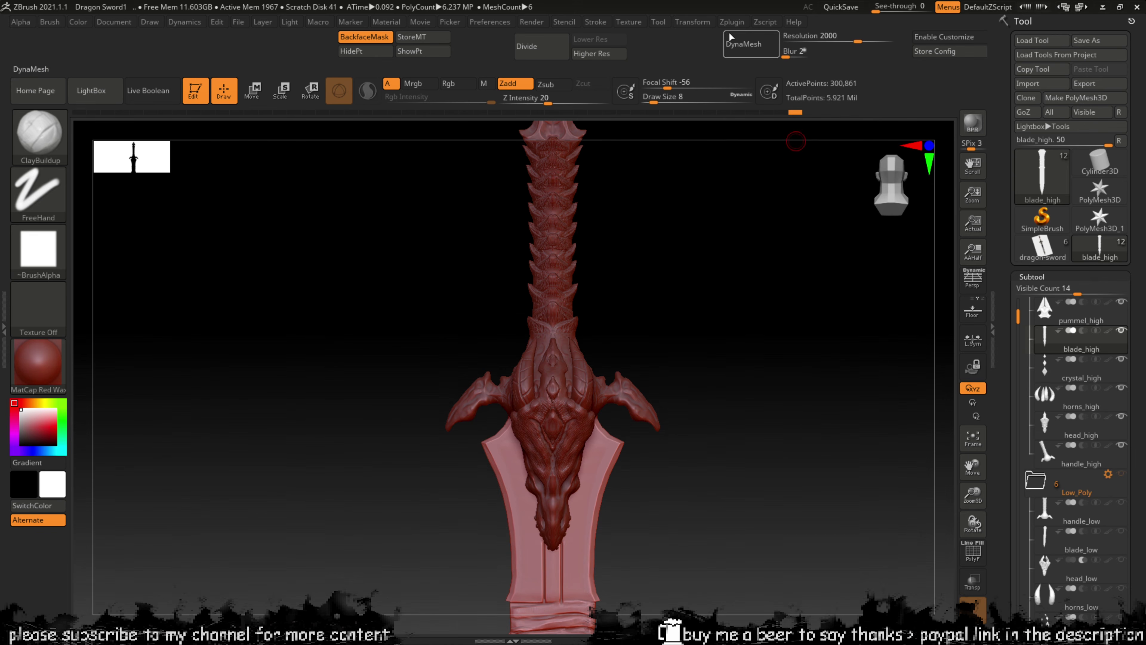
pyautogui.click(732, 22)
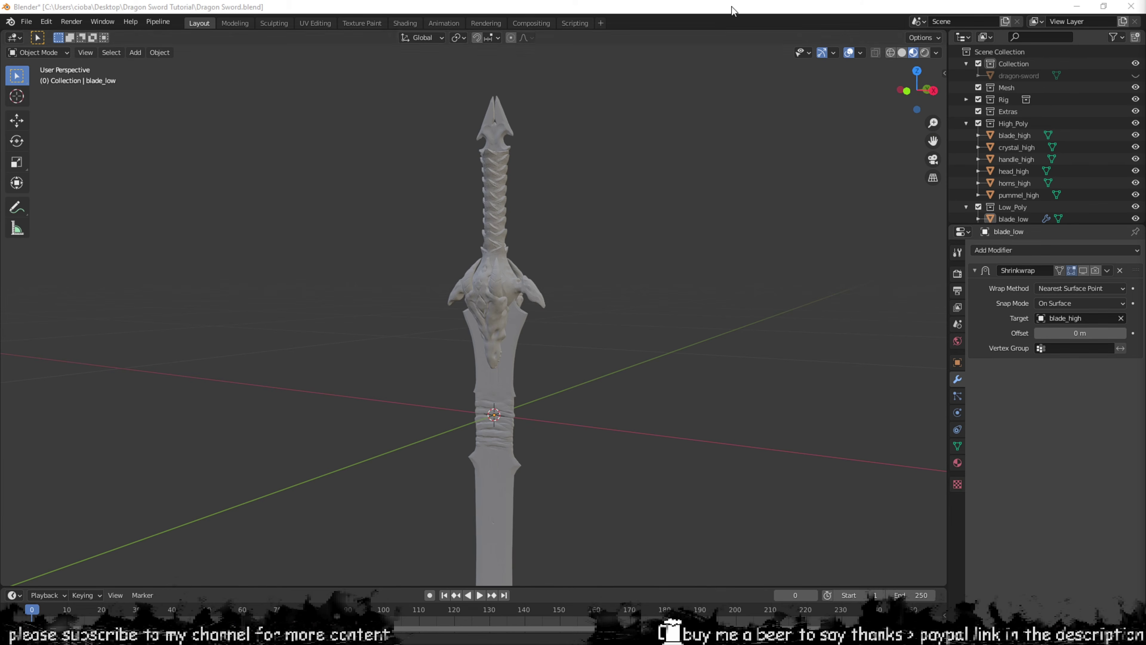
# Step: Switch to Blender and examine the imported sword from several angles, toggling the High_Poly collection's visibility
pyautogui.click(519, 322)
pyautogui.moveTo(563, 323); pyautogui.dragTo(532, 316, button='middle')
pyautogui.scroll(3, 548, 343)
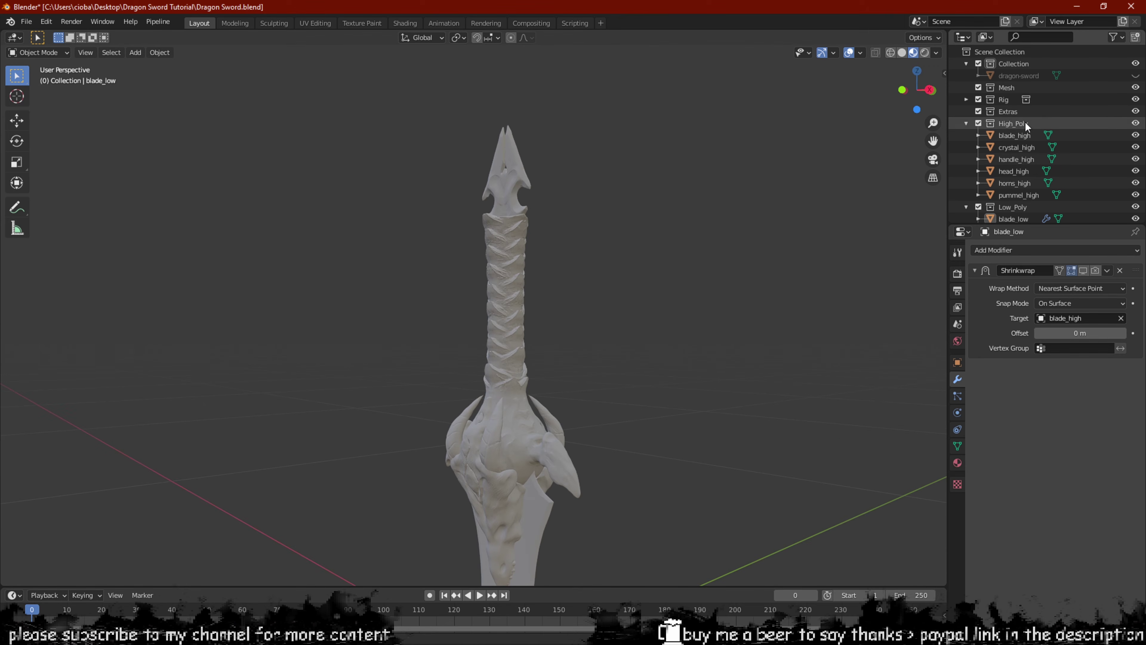
pyautogui.click(978, 124)
pyautogui.moveTo(577, 241); pyautogui.dragTo(532, 244, button='middle')
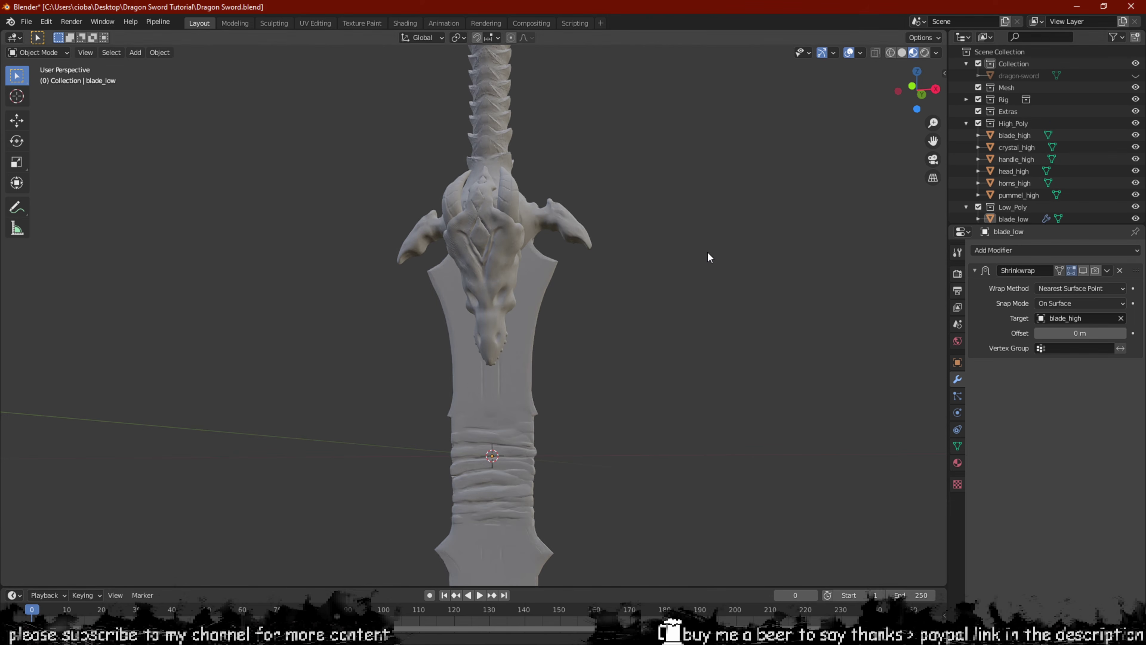
pyautogui.moveTo(708, 257); pyautogui.dragTo(682, 260, button='middle')
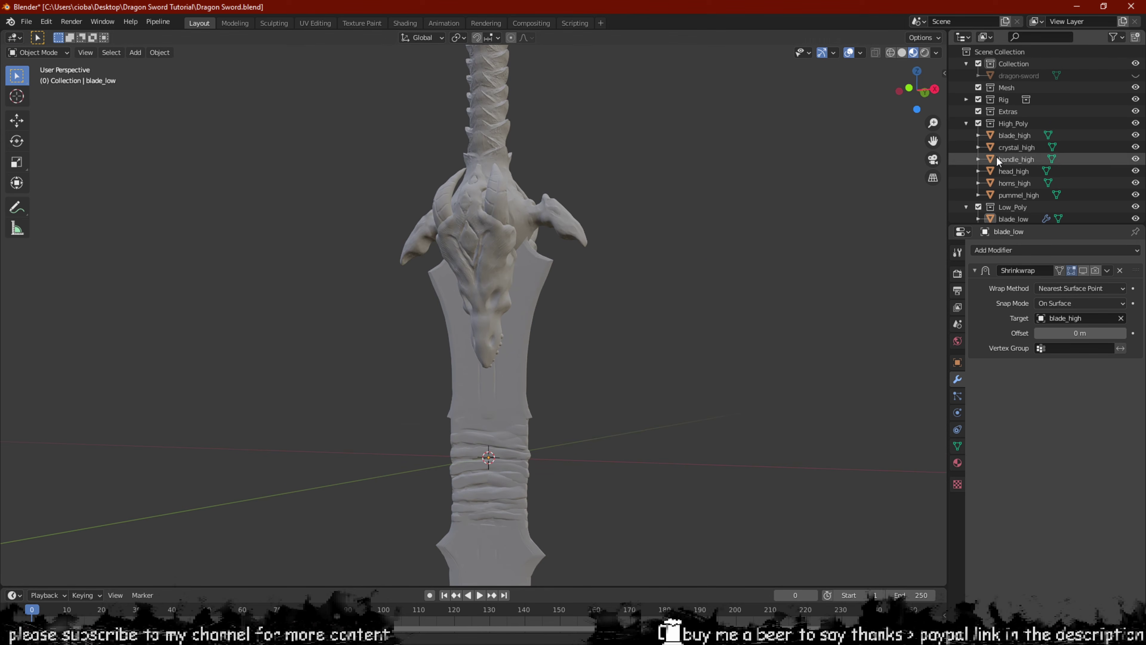